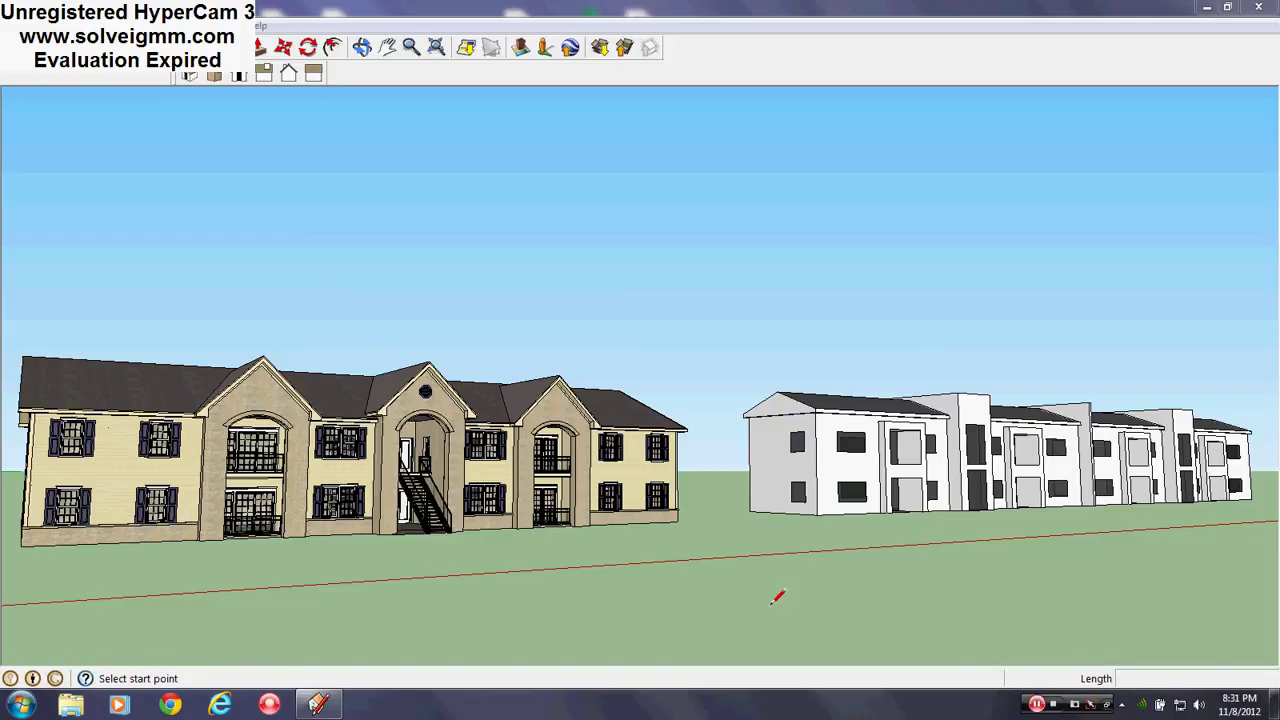
# - Inspect the white apartment building's front facade from several angles, including its stair towers, balconies and windows
pyautogui.moveTo(638, 506)
pyautogui.mouseDown(button='middle')
pyautogui.moveTo(554, 574)
pyautogui.moveTo(525, 650)
pyautogui.mouseUp(button='middle')
pyautogui.scroll(-6, 490, 448)
pyautogui.scroll(3, 988, 436)
pyautogui.moveTo(988, 436); pyautogui.dragTo(692, 468, button='middle')
pyautogui.scroll(-2, 586, 452)
pyautogui.scroll(3, 1080, 578)
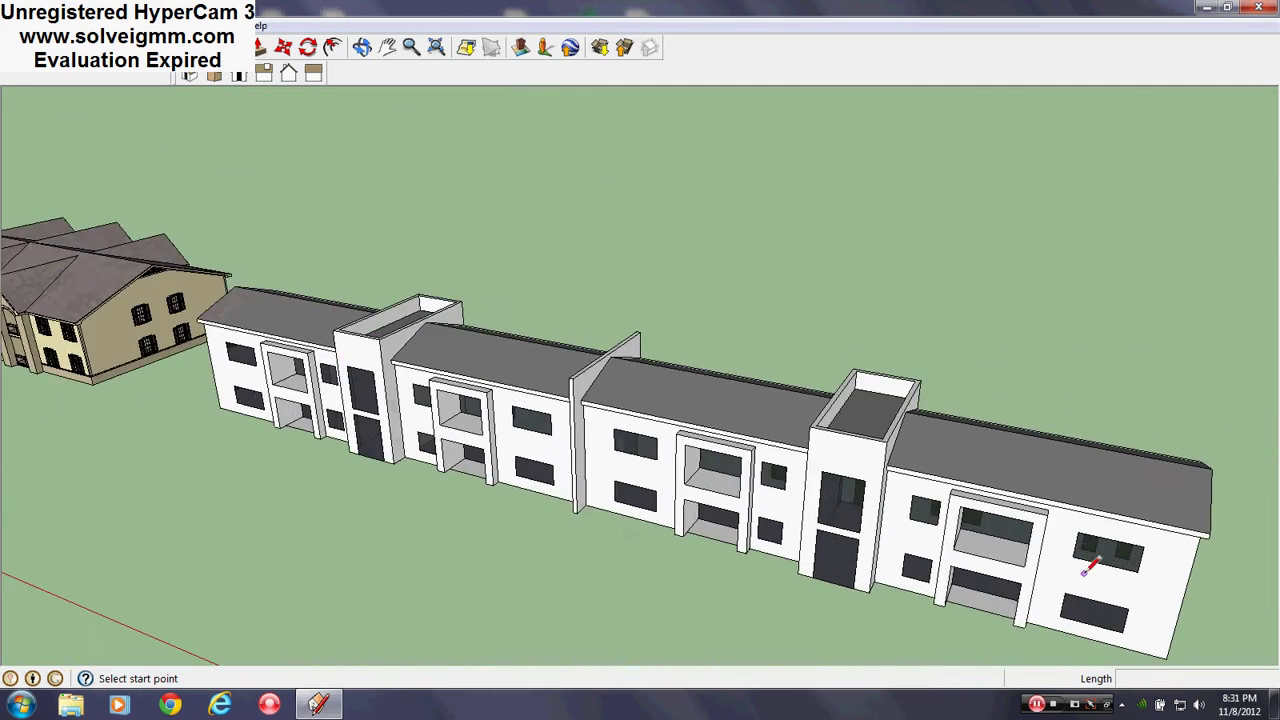
pyautogui.scroll(1, 832, 528)
pyautogui.moveTo(826, 520); pyautogui.dragTo(726, 426, button='middle')
pyautogui.scroll(1, 836, 398)
pyautogui.moveTo(840, 402)
pyautogui.mouseDown(button='middle')
pyautogui.moveTo(857, 416)
pyautogui.moveTo(877, 400)
pyautogui.mouseUp(button='middle')
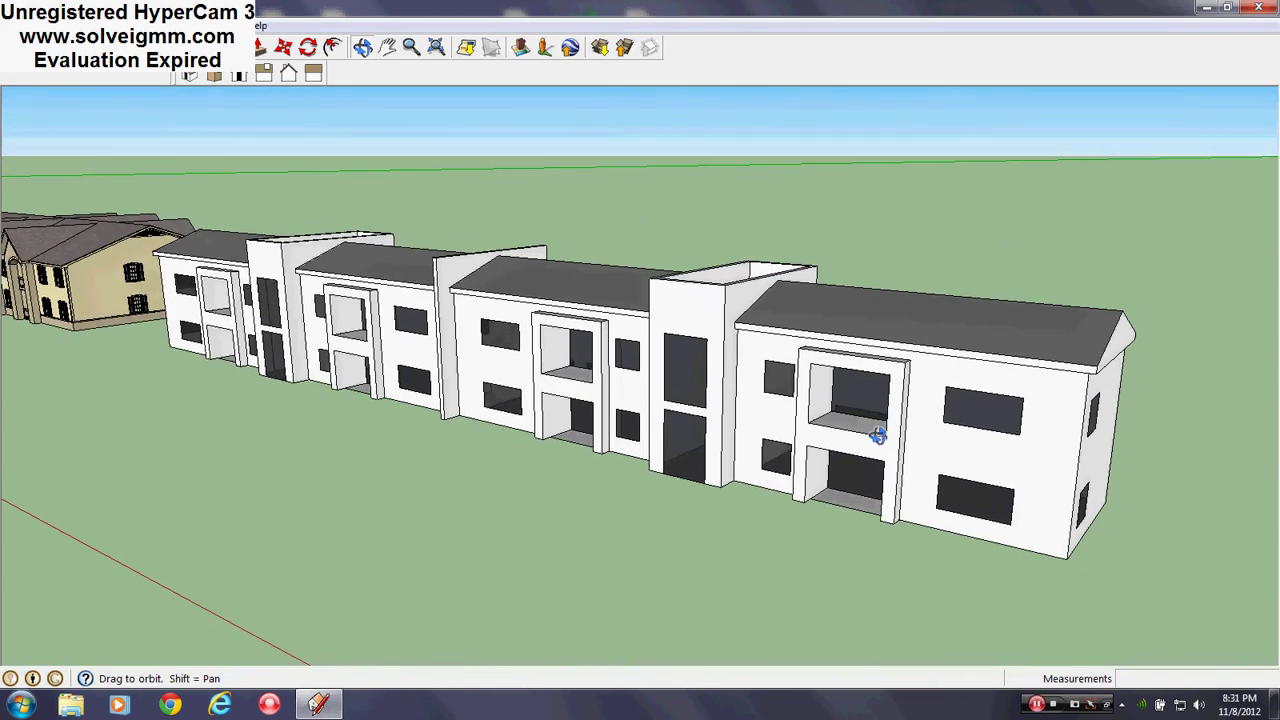
pyautogui.press('l')
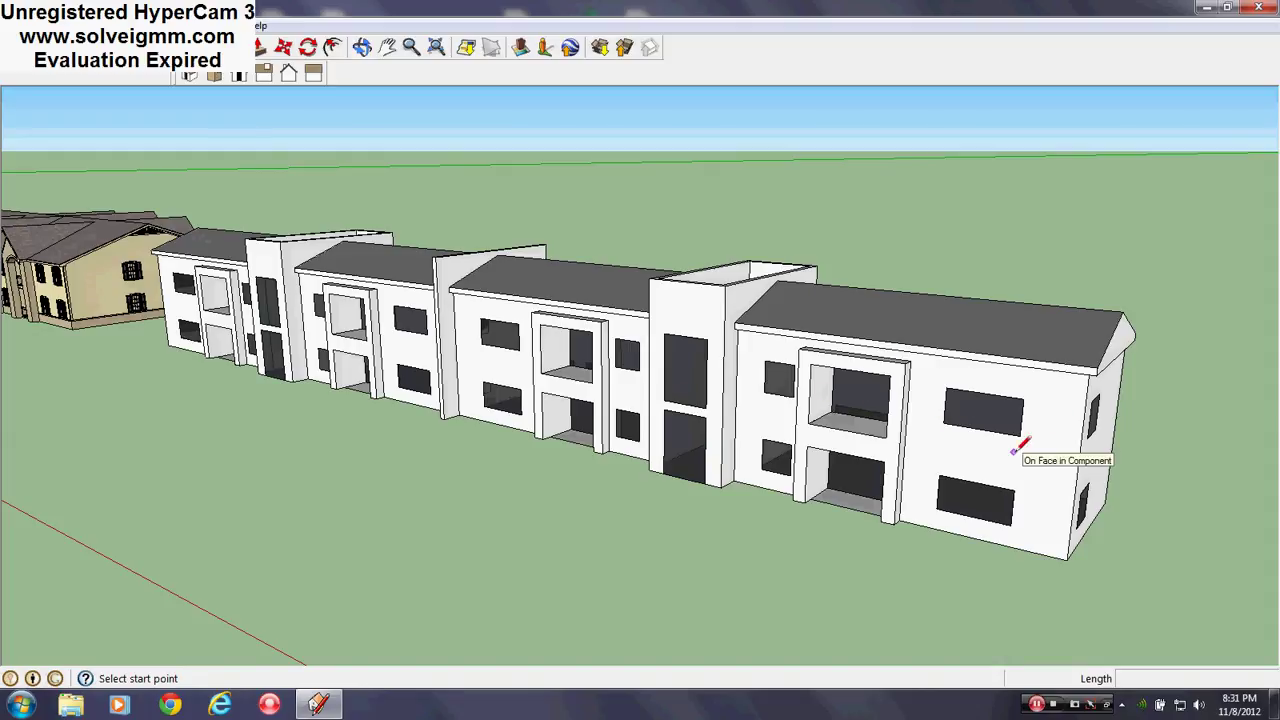
pyautogui.moveTo(368, 305)
pyautogui.mouseDown(button='middle')
pyautogui.moveTo(691, 328)
pyautogui.moveTo(583, 311)
pyautogui.mouseUp(button='middle')
pyautogui.scroll(-2, 583, 311)
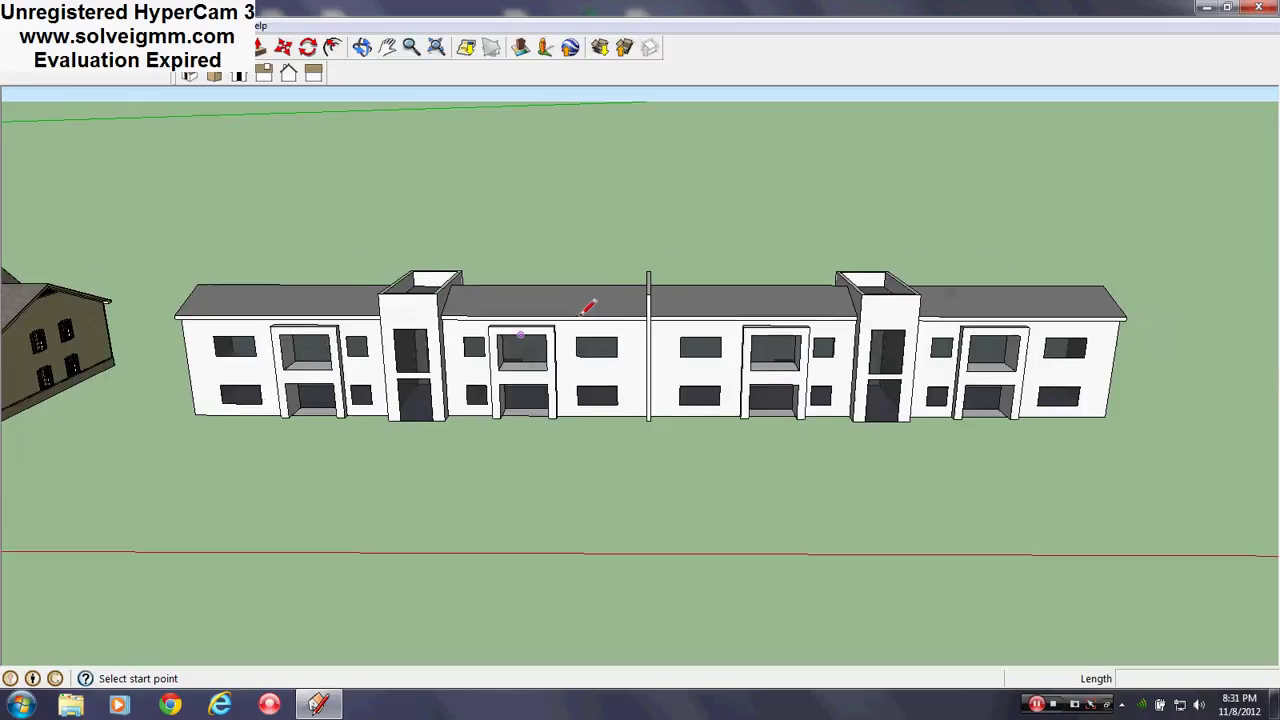
# - Compare the detailed beige building with the plain white building from the front and from above
pyautogui.scroll(-2, 887, 348)
pyautogui.scroll(-2, 977, 364)
pyautogui.scroll(5, 230, 358)
pyautogui.moveTo(230, 358)
pyautogui.mouseDown(button='middle')
pyautogui.moveTo(443, 336)
pyautogui.moveTo(570, 340)
pyautogui.mouseUp(button='middle')
pyautogui.scroll(-2, 735, 367)
pyautogui.moveTo(346, 371); pyautogui.dragTo(271, 354, button='middle')
pyautogui.scroll(-2, 271, 354)
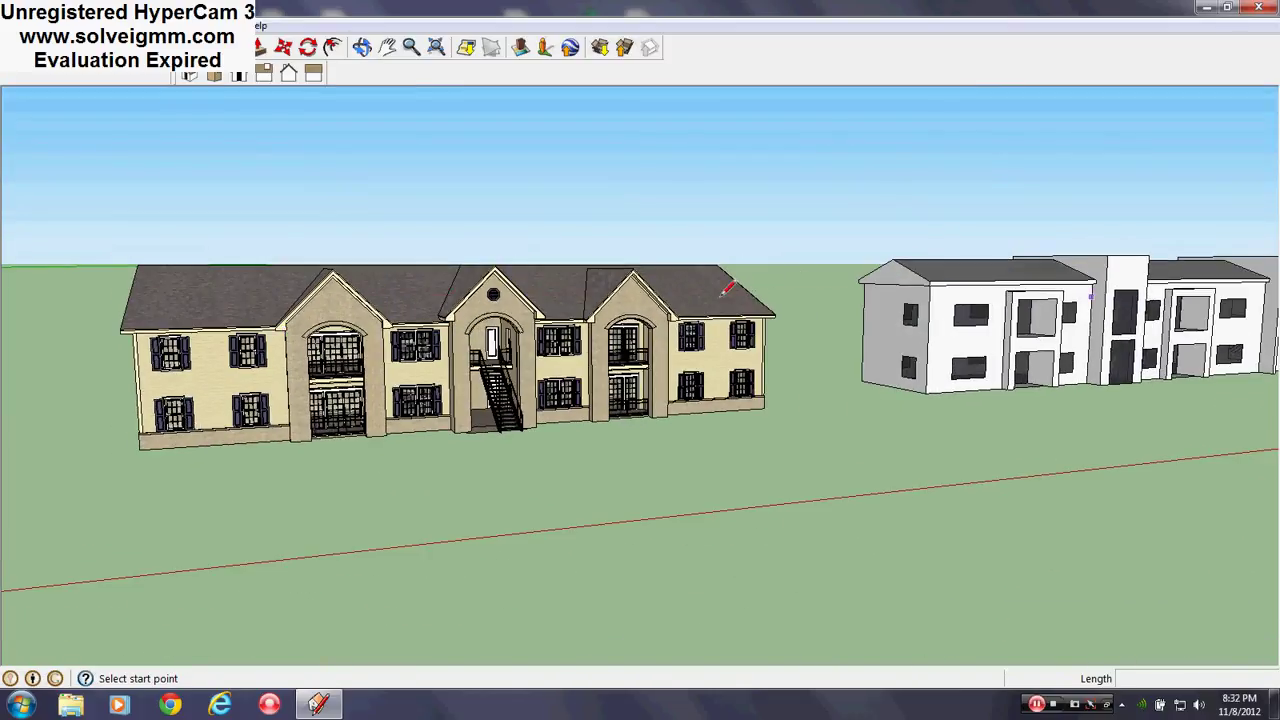
pyautogui.scroll(-2, 245, 319)
pyautogui.moveTo(912, 325); pyautogui.dragTo(948, 480, button='middle')
pyautogui.scroll(-2, 566, 448)
pyautogui.scroll(1, 931, 320)
pyautogui.moveTo(942, 380)
pyautogui.mouseDown(button='middle')
pyautogui.moveTo(908, 414)
pyautogui.moveTo(868, 426)
pyautogui.mouseUp(button='middle')
pyautogui.scroll(-2, 456, 398)
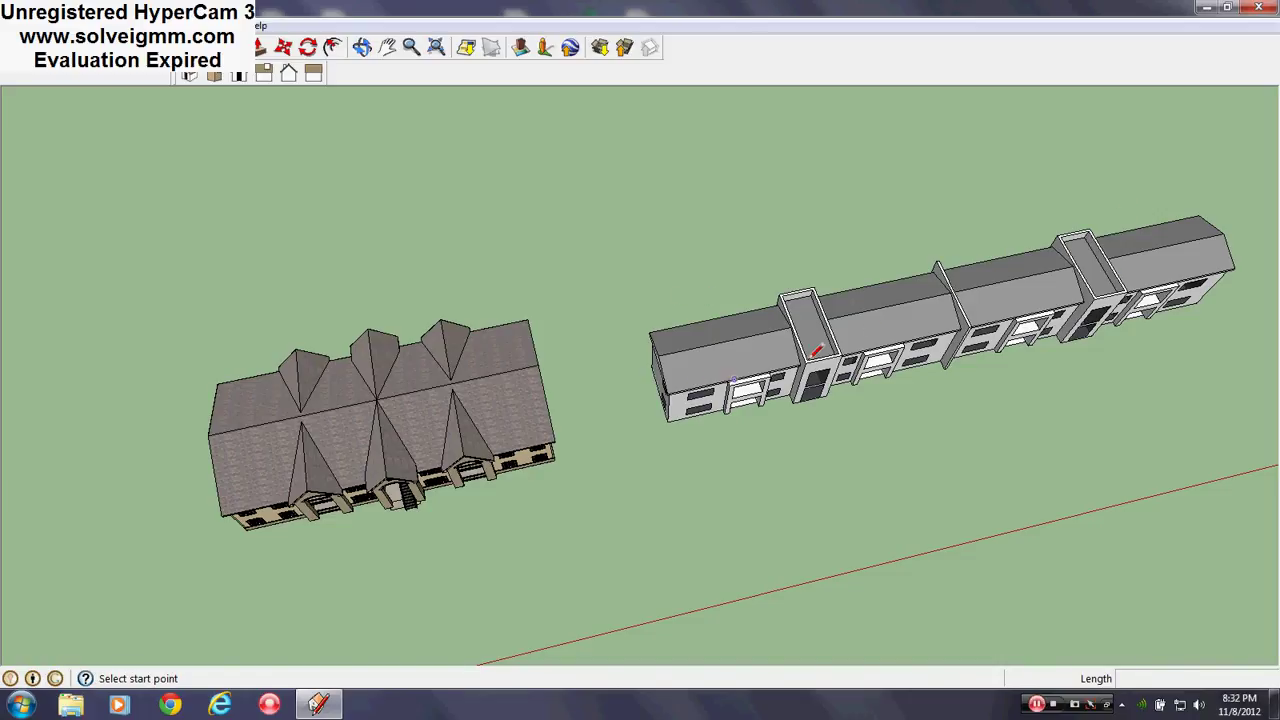
pyautogui.scroll(1, 911, 323)
pyautogui.moveTo(911, 323)
pyautogui.mouseDown(button='middle')
pyautogui.moveTo(909, 340)
pyautogui.moveTo(683, 332)
pyautogui.moveTo(785, 432)
pyautogui.mouseUp(button='middle')
pyautogui.scroll(-3, 683, 332)
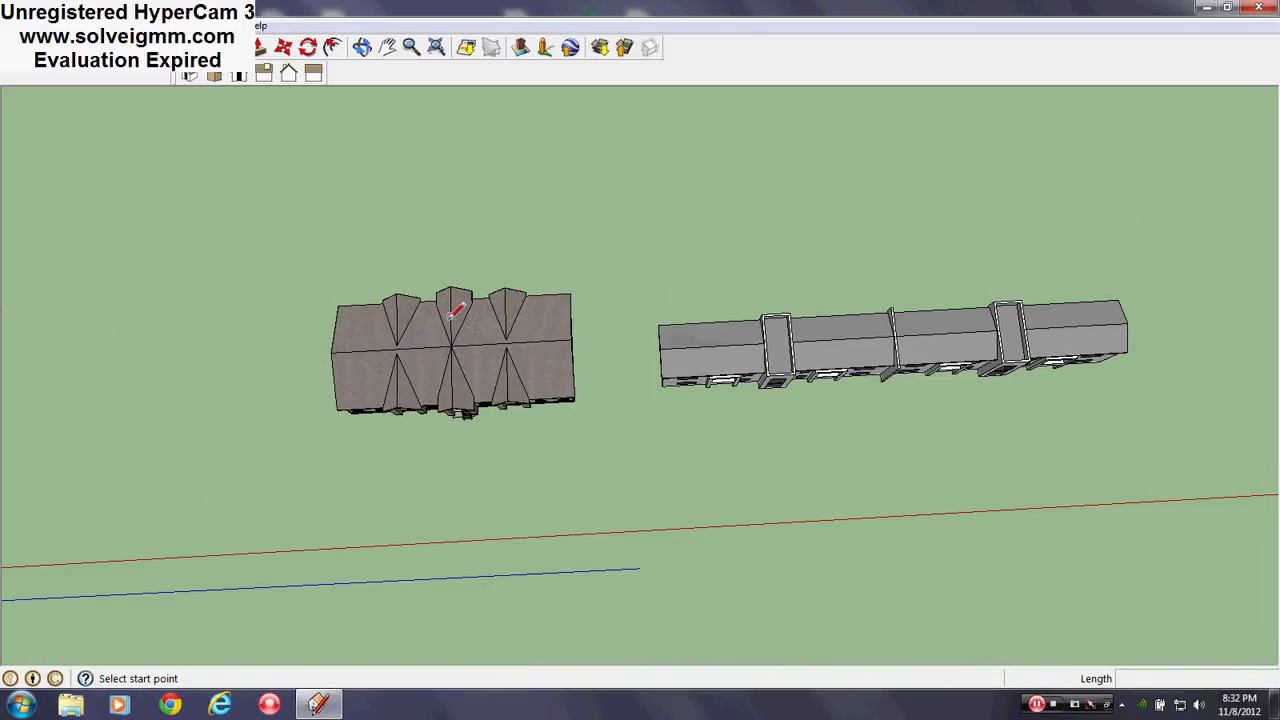
# - Measure the depth of the white building's near end wall along its base with the Line tool
pyautogui.moveTo(450, 318); pyautogui.dragTo(580, 54, button='middle')
pyautogui.scroll(3, 1037, 343)
pyautogui.moveTo(1037, 343)
pyautogui.mouseDown(button='middle')
pyautogui.moveTo(977, 295)
pyautogui.moveTo(1062, 312)
pyautogui.mouseUp(button='middle')
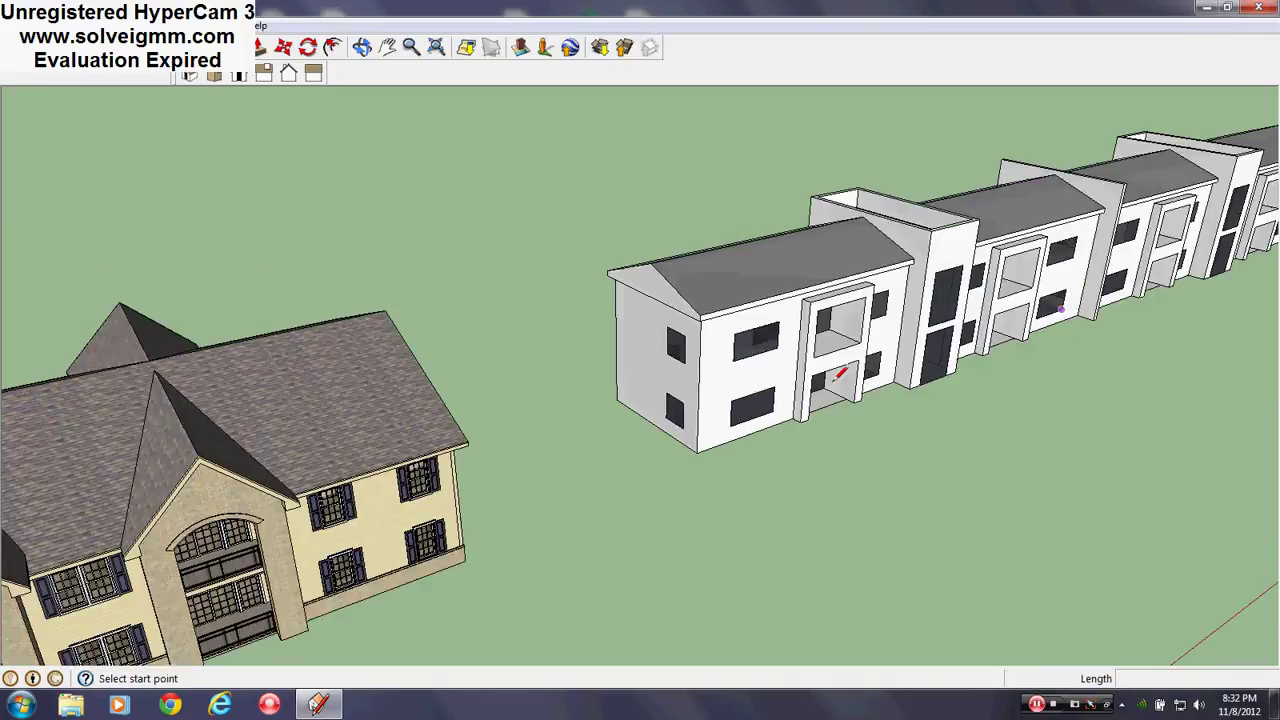
pyautogui.click(698, 451)
pyautogui.click(617, 400)
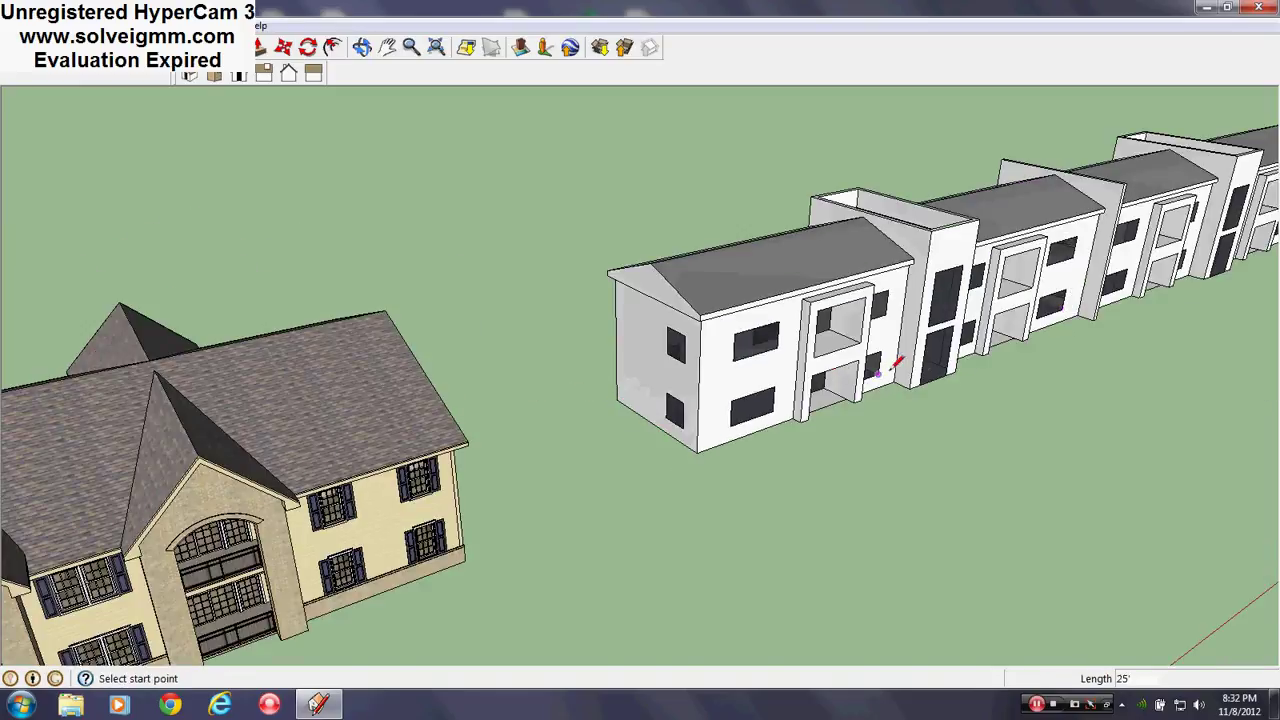
# - Move the white building so its front base corner sits on the matching front corner of the beige building
pyautogui.moveTo(903, 323); pyautogui.dragTo(285, 368, button='middle')
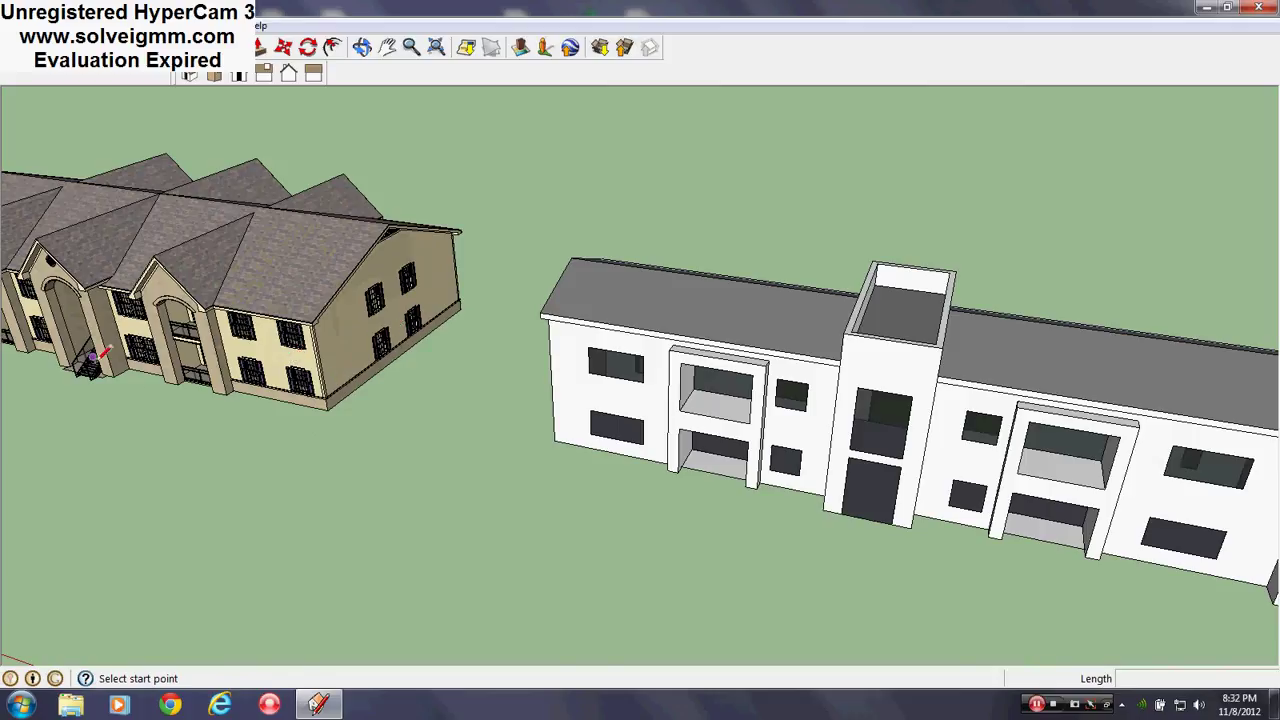
pyautogui.moveTo(786, 449); pyautogui.dragTo(1030, 425, button='middle')
pyautogui.scroll(-5, 938, 343)
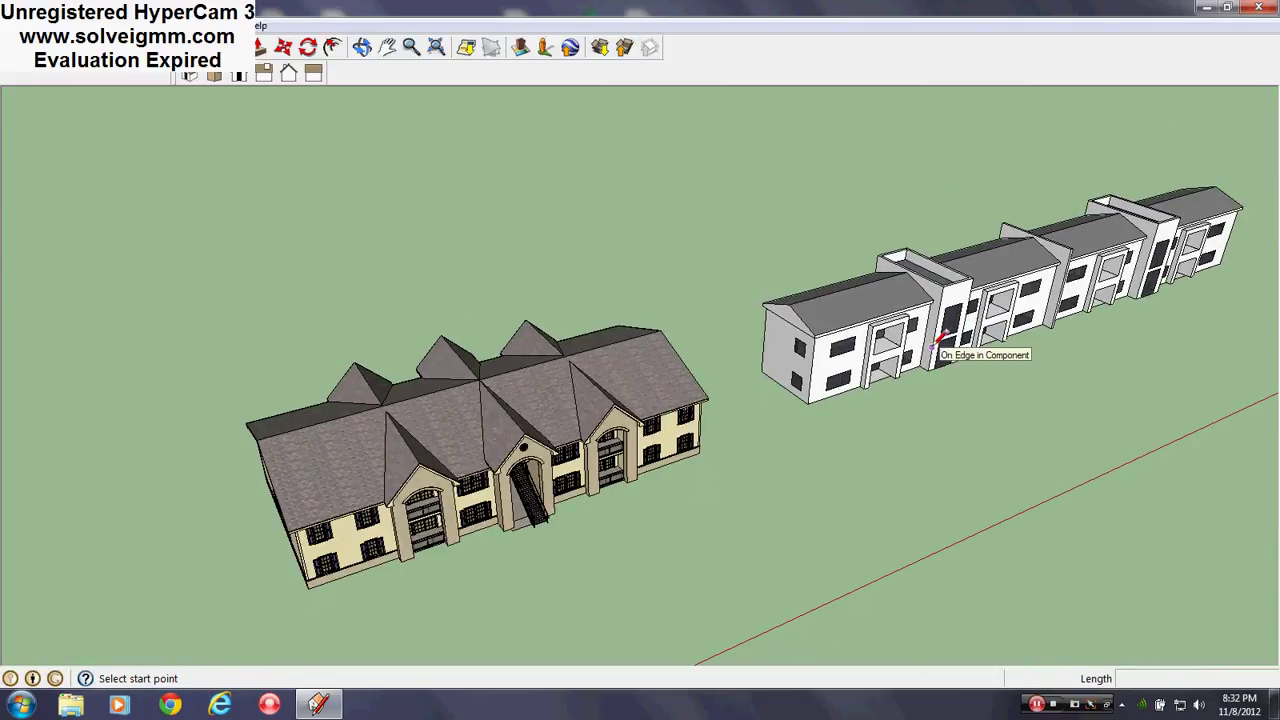
pyautogui.click(284, 47)
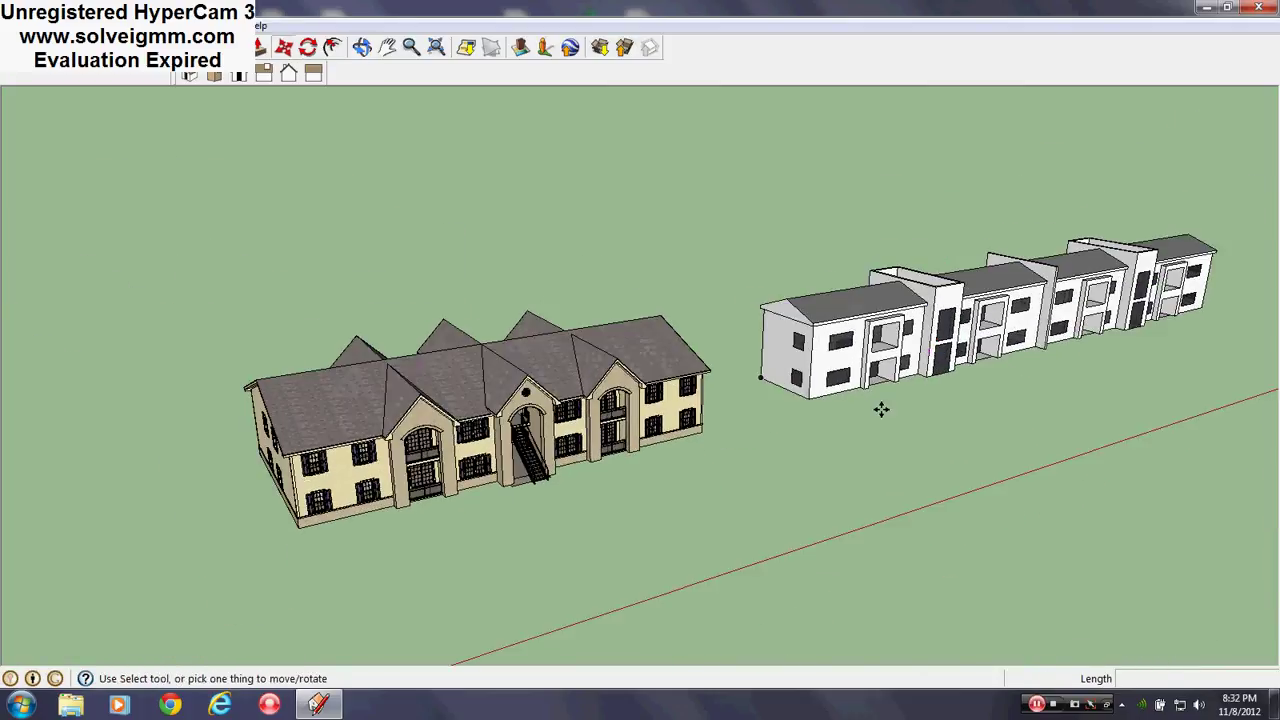
pyautogui.click(810, 396)
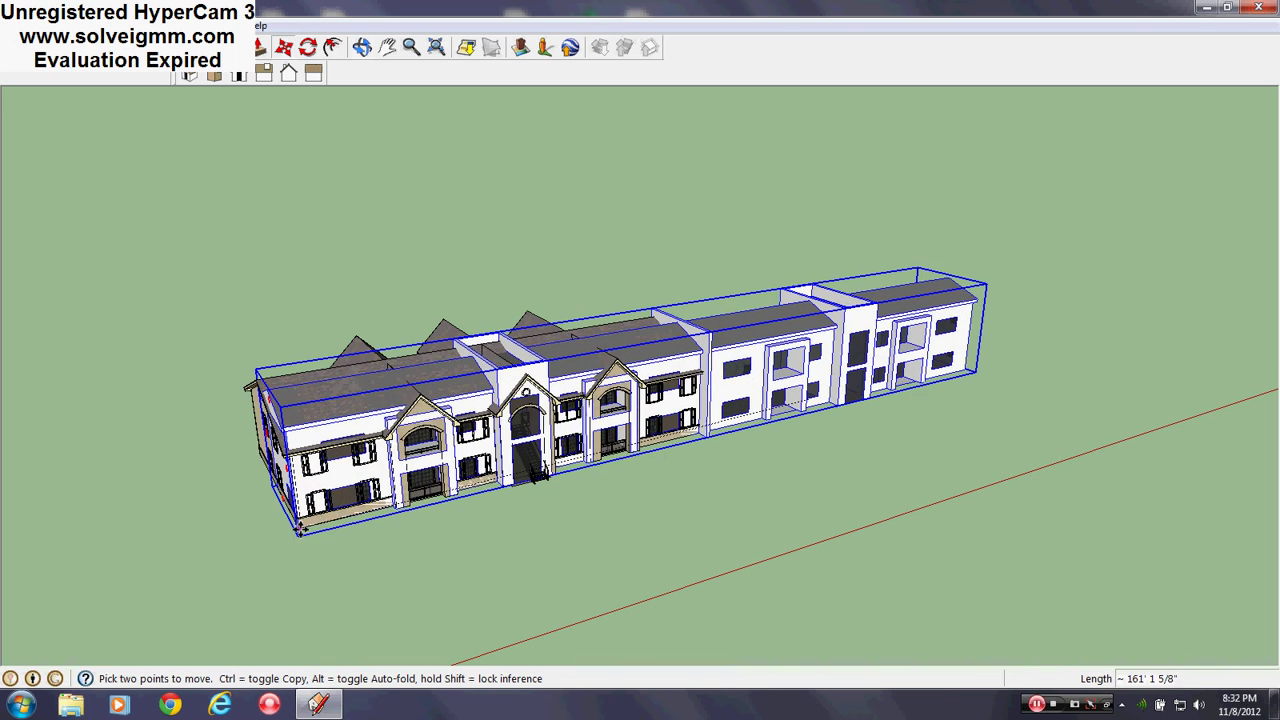
pyautogui.click(298, 530)
pyautogui.scroll(6, 298, 530)
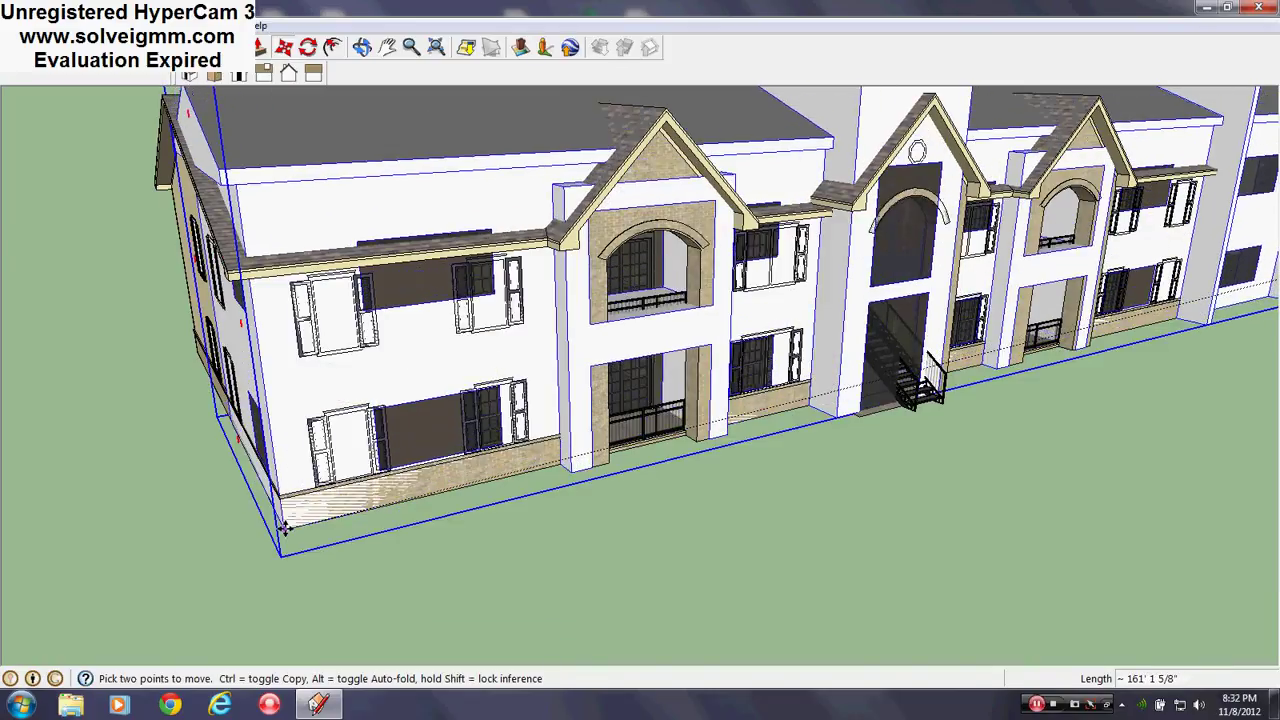
pyautogui.click(291, 528)
# - Compare the depths of the overlapping end walls and undo the white building's move
pyautogui.moveTo(291, 528); pyautogui.dragTo(765, 510, button='middle')
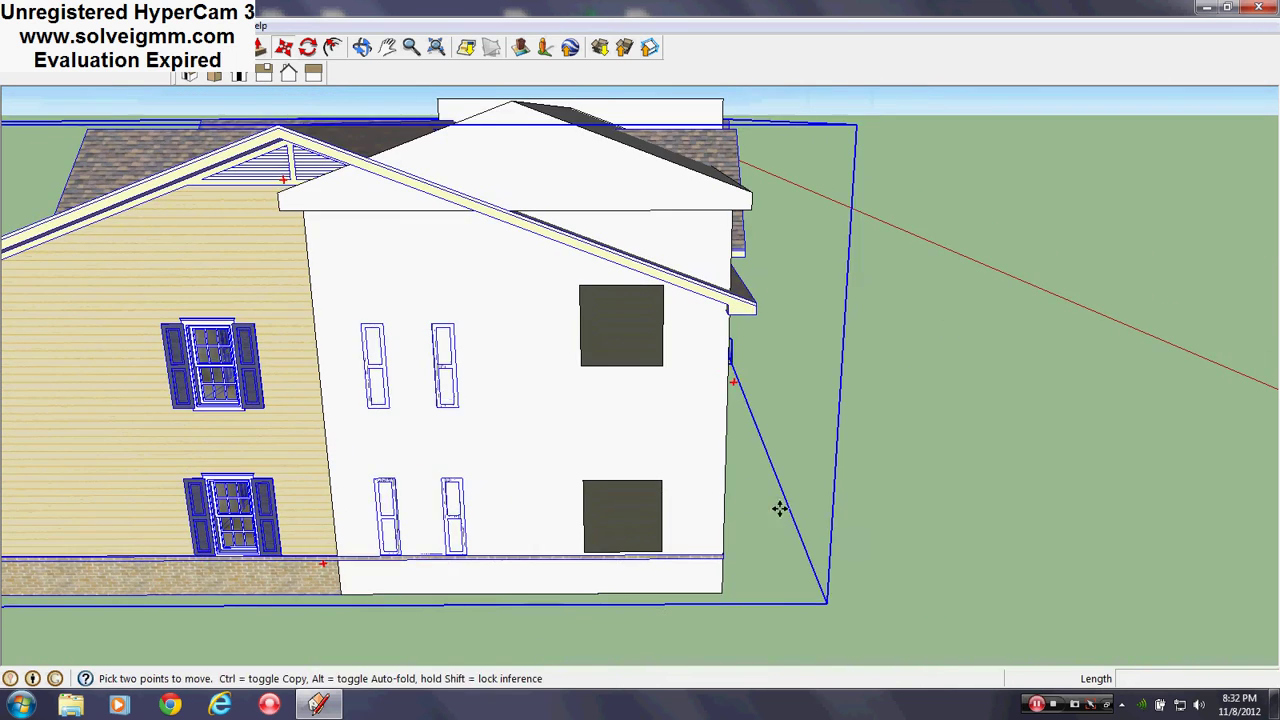
pyautogui.scroll(-3, 697, 508)
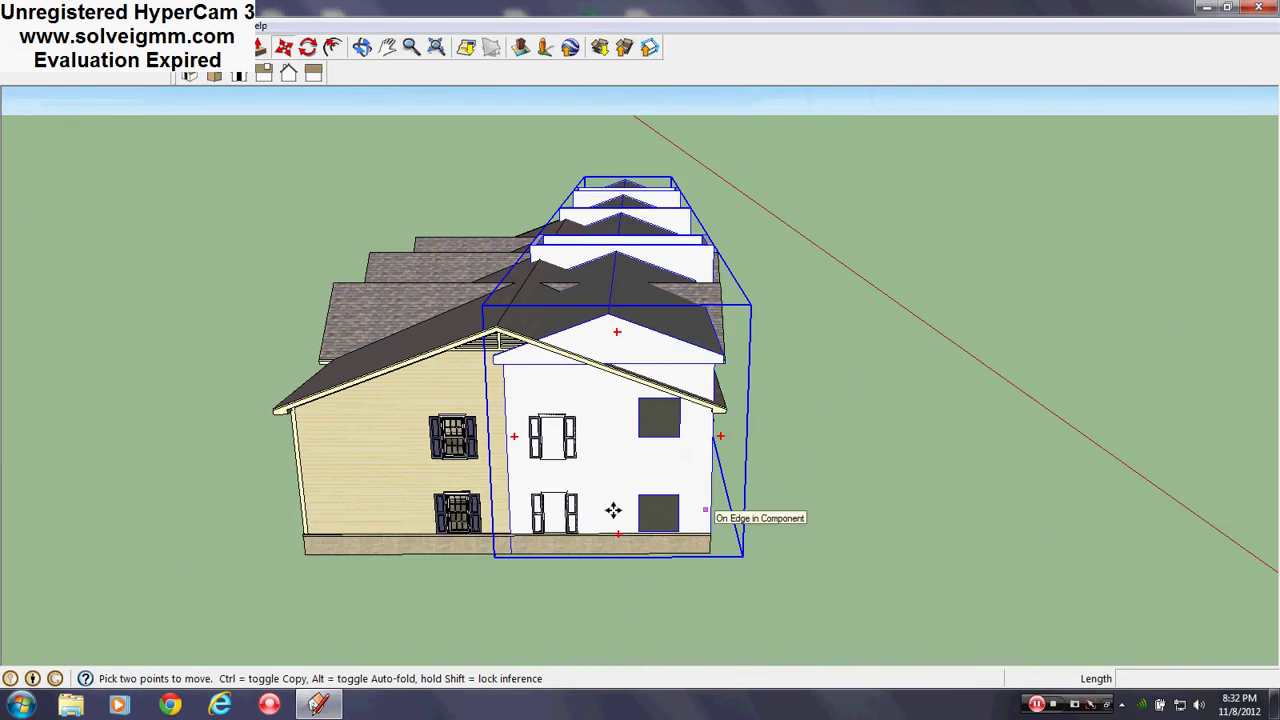
pyautogui.scroll(2, 486, 492)
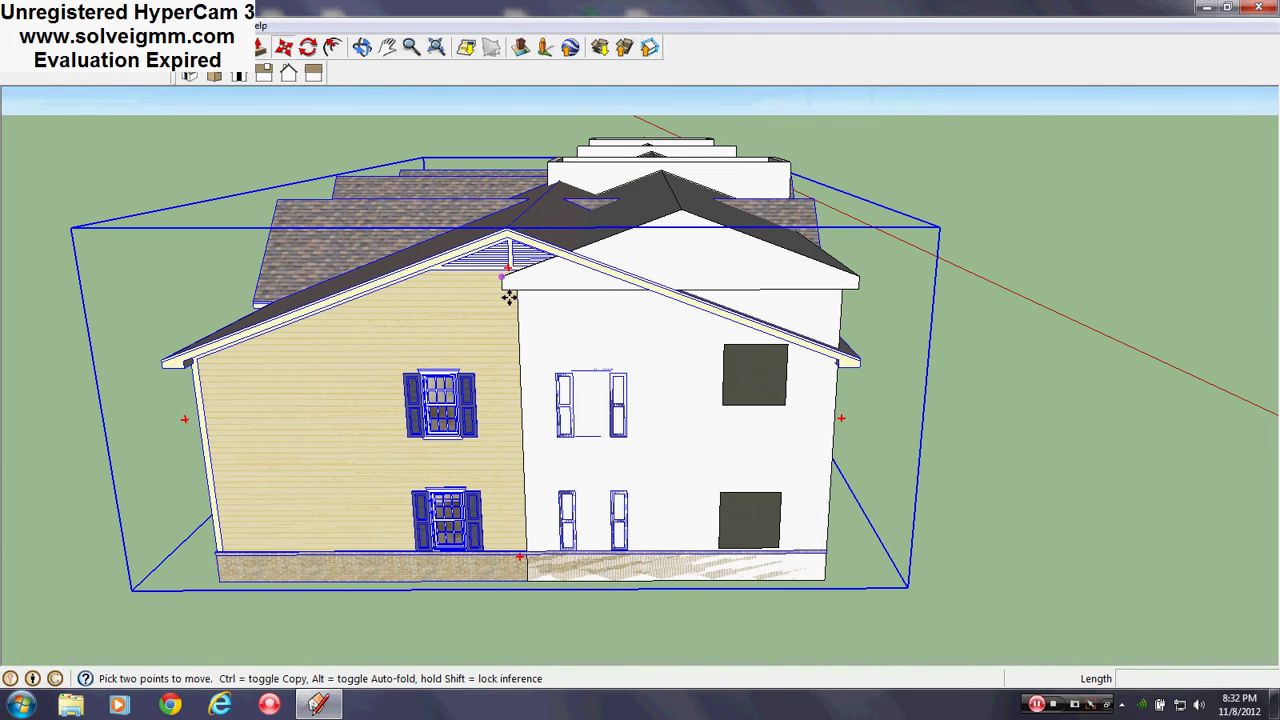
pyautogui.moveTo(712, 528); pyautogui.dragTo(449, 540, button='middle')
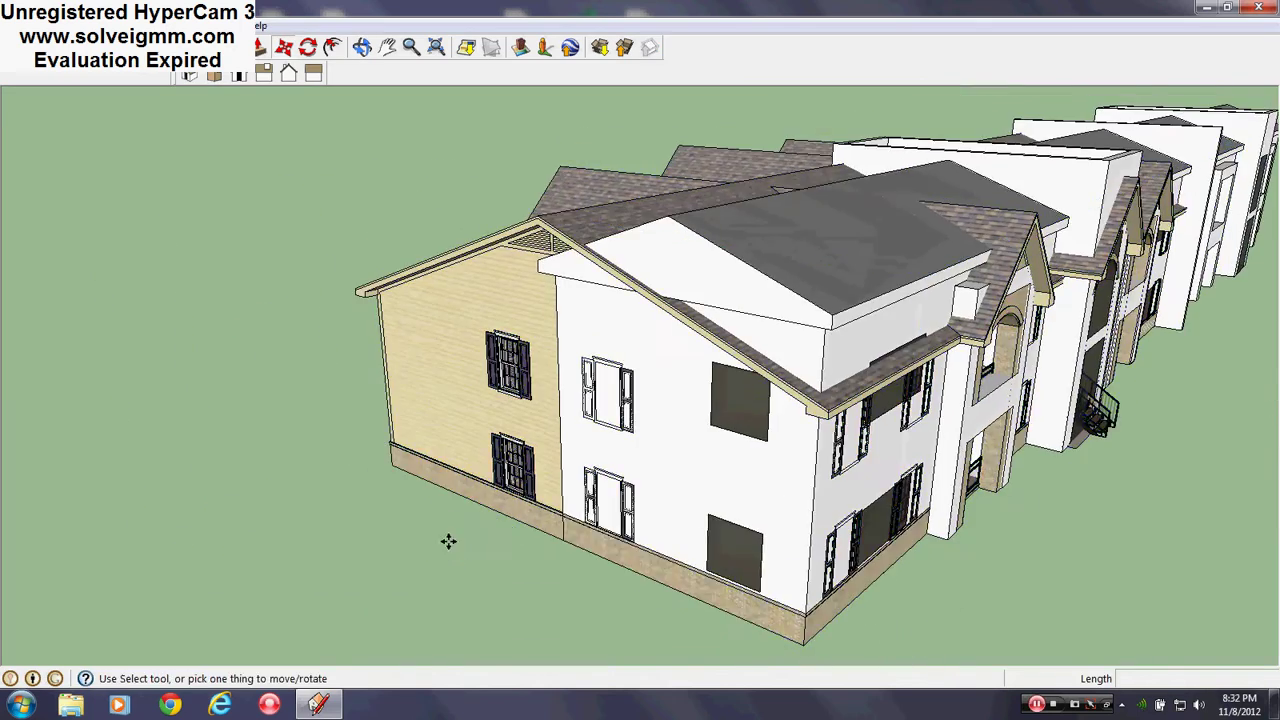
pyautogui.scroll(-3, 488, 417)
pyautogui.hotkey('ctrl', 'z')
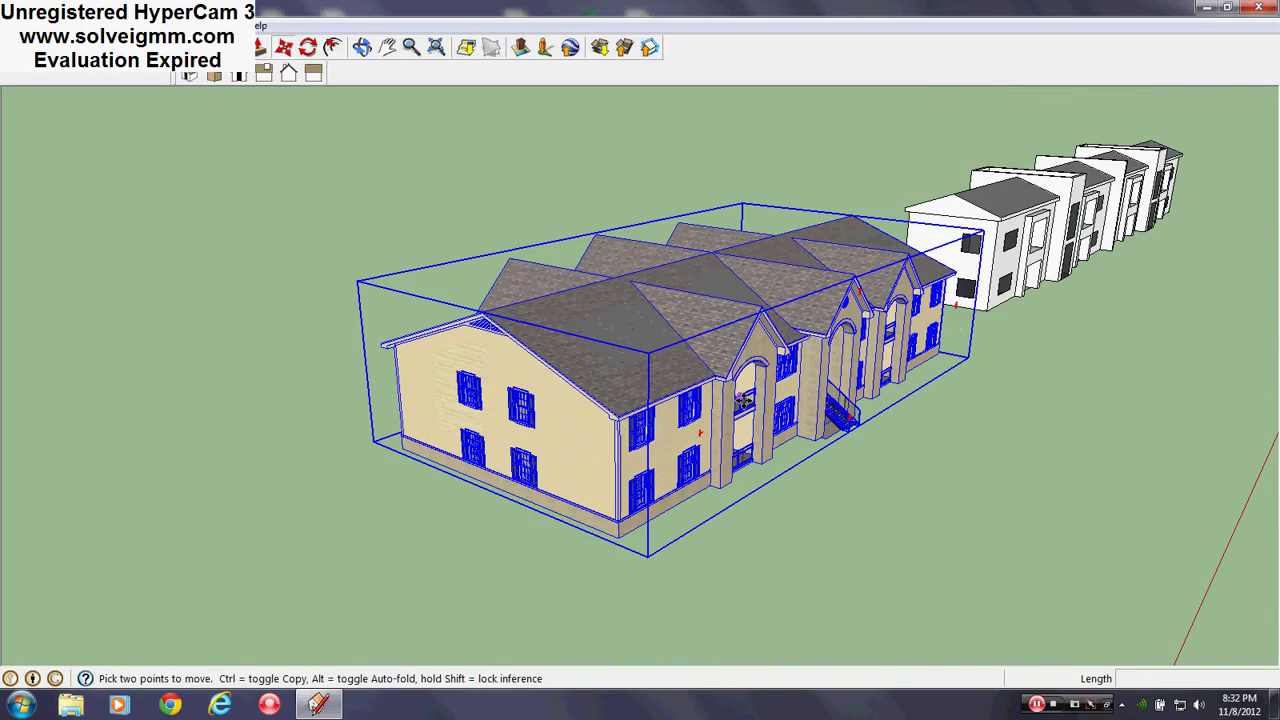
# - Examine the beige building's front facade and its brick-arched balcony with windows and railing up close
pyautogui.press('l')
pyautogui.moveTo(937, 309); pyautogui.dragTo(588, 366, button='middle')
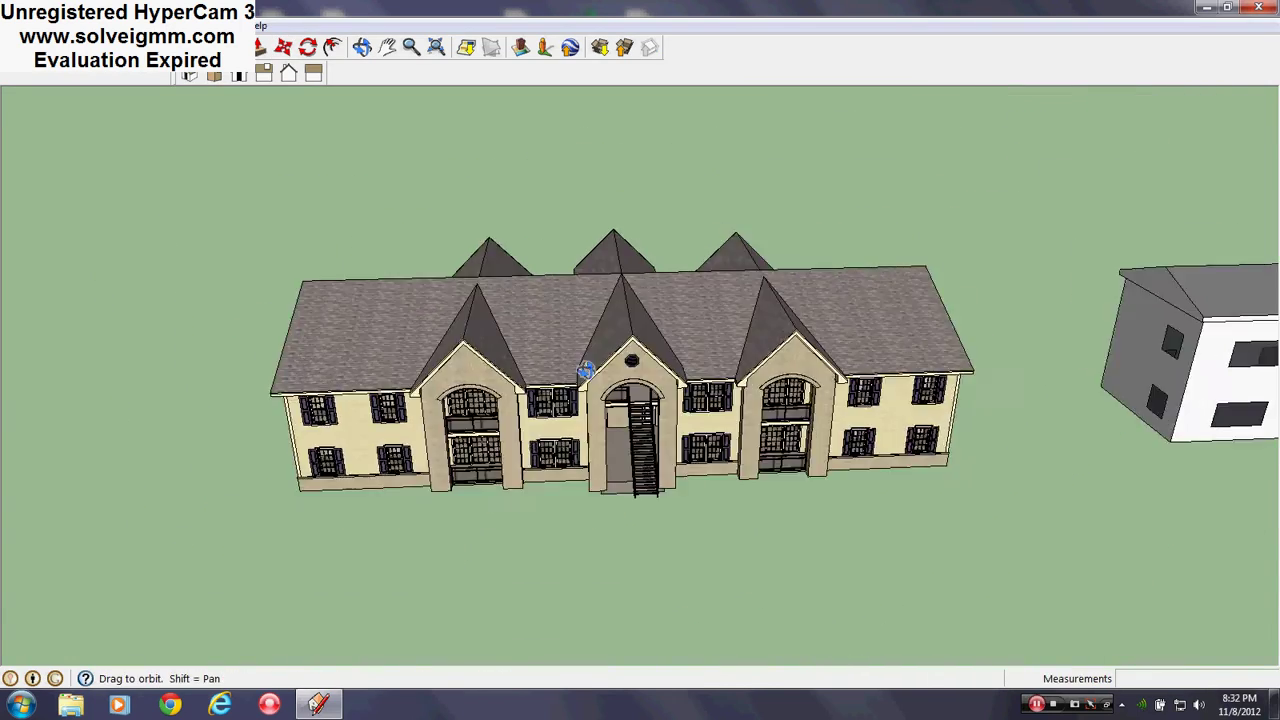
pyautogui.scroll(-3, 588, 366)
pyautogui.scroll(3, 1120, 378)
pyautogui.moveTo(897, 400); pyautogui.dragTo(1240, 323, button='middle')
pyautogui.scroll(-3, 700, 391)
pyautogui.scroll(4, 700, 391)
pyautogui.moveTo(690, 391); pyautogui.dragTo(558, 245, button='middle')
pyautogui.scroll(-3, 562, 298)
pyautogui.scroll(4, 563, 294)
pyautogui.scroll(4, 560, 243)
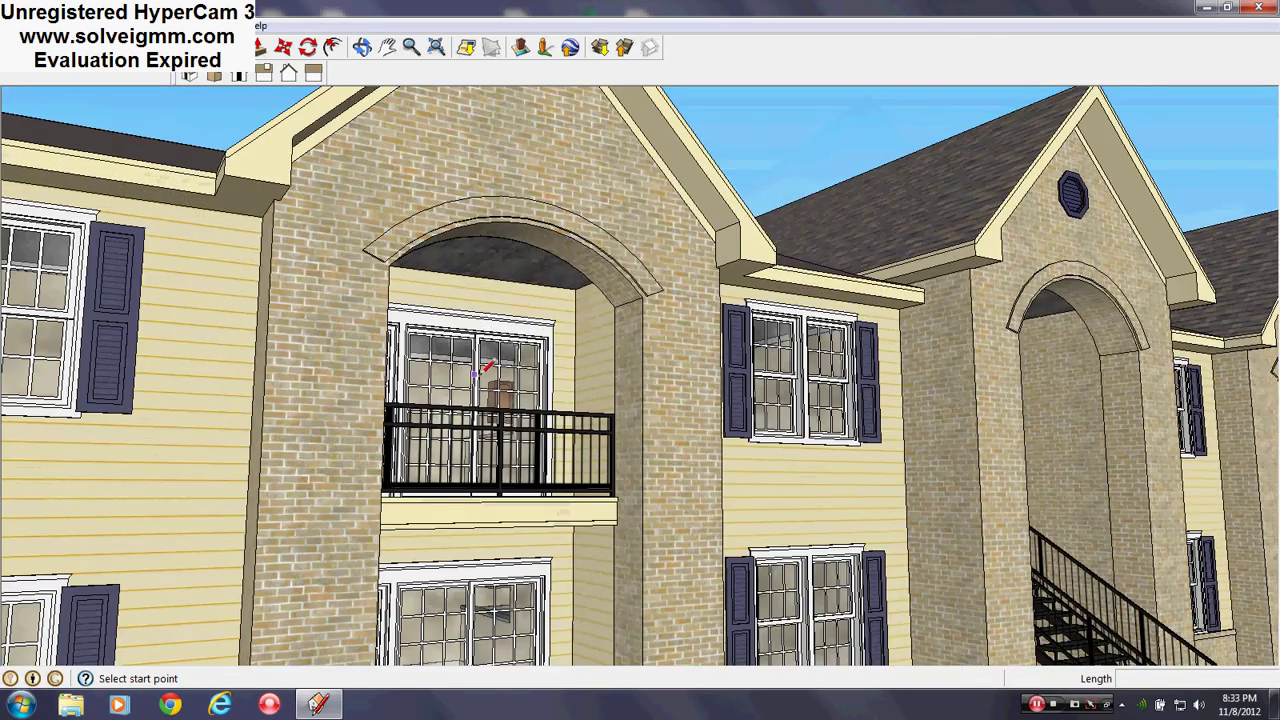
# - Inspect the beige building's central stairwell, including the stairs, railings, landing and apartment doors
pyautogui.moveTo(483, 366); pyautogui.dragTo(446, 402, button='middle')
pyautogui.scroll(-2, 446, 396)
pyautogui.scroll(-3, 446, 397)
pyautogui.scroll(4, 848, 458)
pyautogui.moveTo(848, 460); pyautogui.dragTo(690, 468, button='middle')
pyautogui.scroll(3, 102, 309)
pyautogui.scroll(3, 283, 358)
pyautogui.scroll(3, 516, 348)
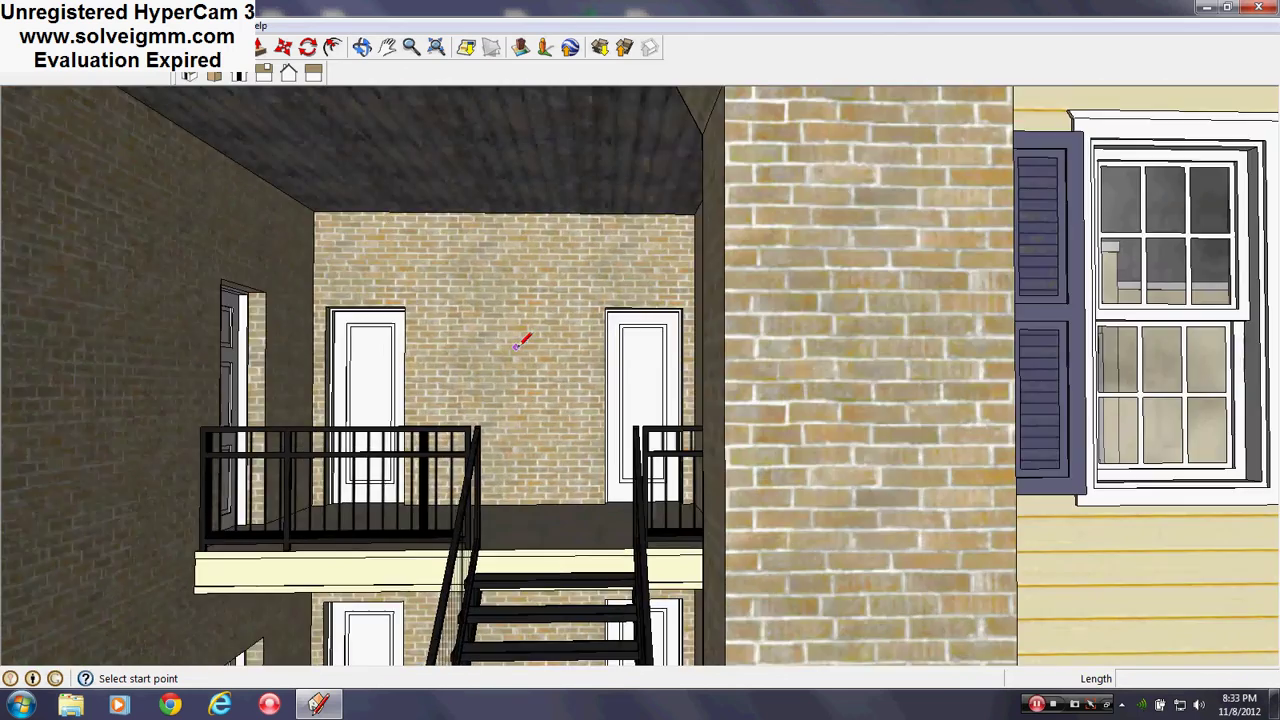
pyautogui.scroll(-6, 495, 418)
pyautogui.moveTo(537, 420)
pyautogui.mouseDown(button='middle')
pyautogui.moveTo(711, 469)
pyautogui.moveTo(400, 505)
pyautogui.moveTo(766, 343)
pyautogui.moveTo(1020, 318)
pyautogui.moveTo(912, 360)
pyautogui.mouseUp(button='middle')
pyautogui.scroll(-2, 911, 361)
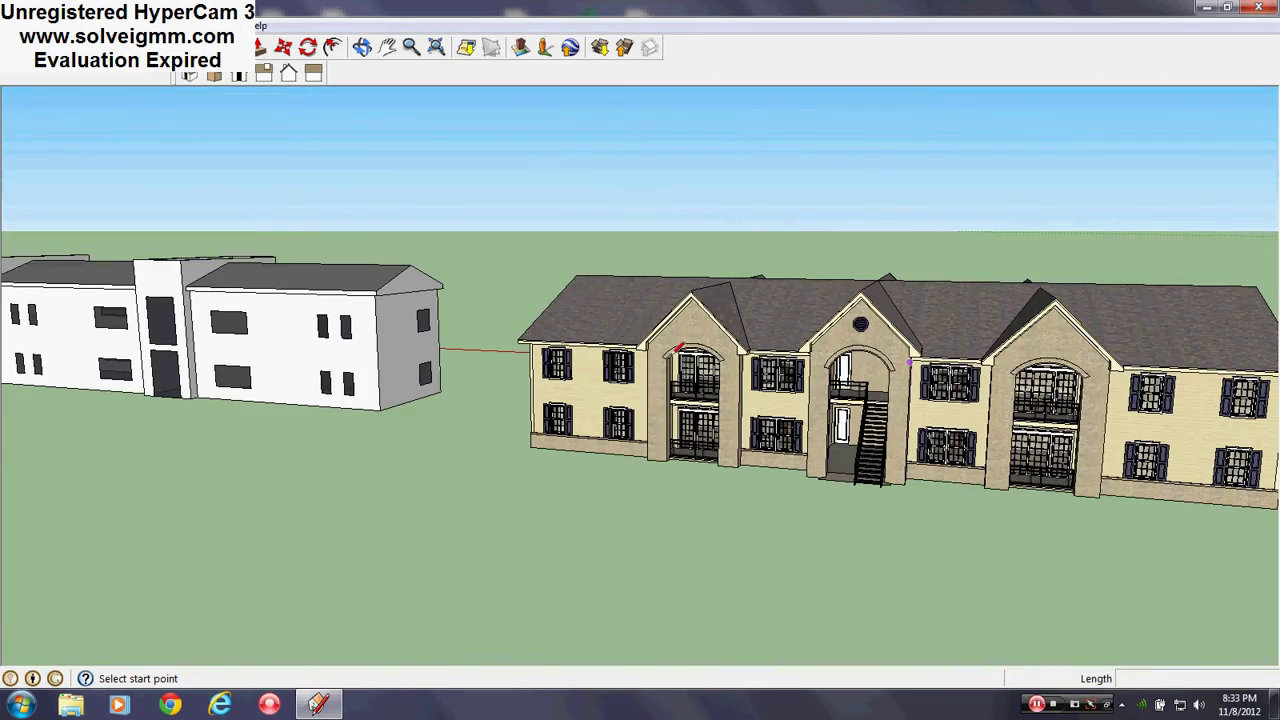
# - Compare the gabled, shingled roof of the beige building with the white building's simpler roof and open-topped stair towers
pyautogui.scroll(2, 282, 341)
pyautogui.scroll(2, 868, 360)
pyautogui.moveTo(940, 426); pyautogui.dragTo(190, 514, button='middle')
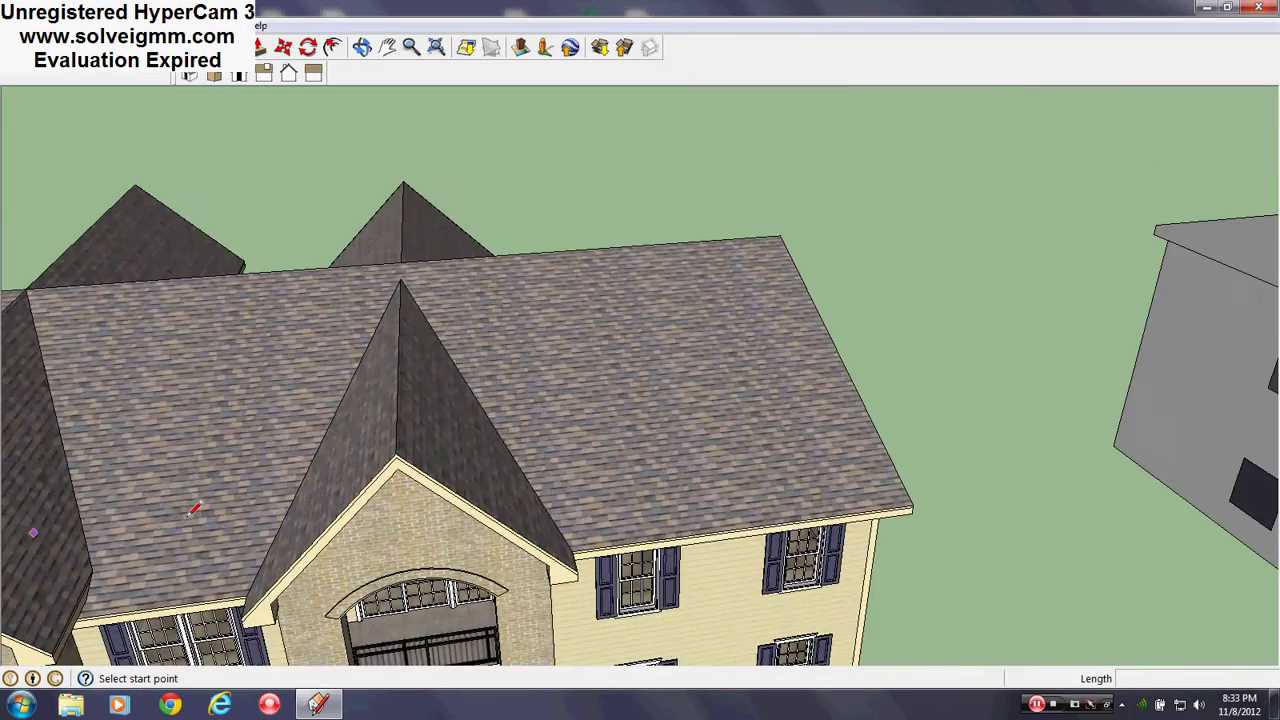
pyautogui.scroll(-3, 398, 448)
pyautogui.scroll(-3, 398, 448)
pyautogui.scroll(3, 1229, 346)
pyautogui.moveTo(1229, 346); pyautogui.dragTo(1046, 477, button='middle')
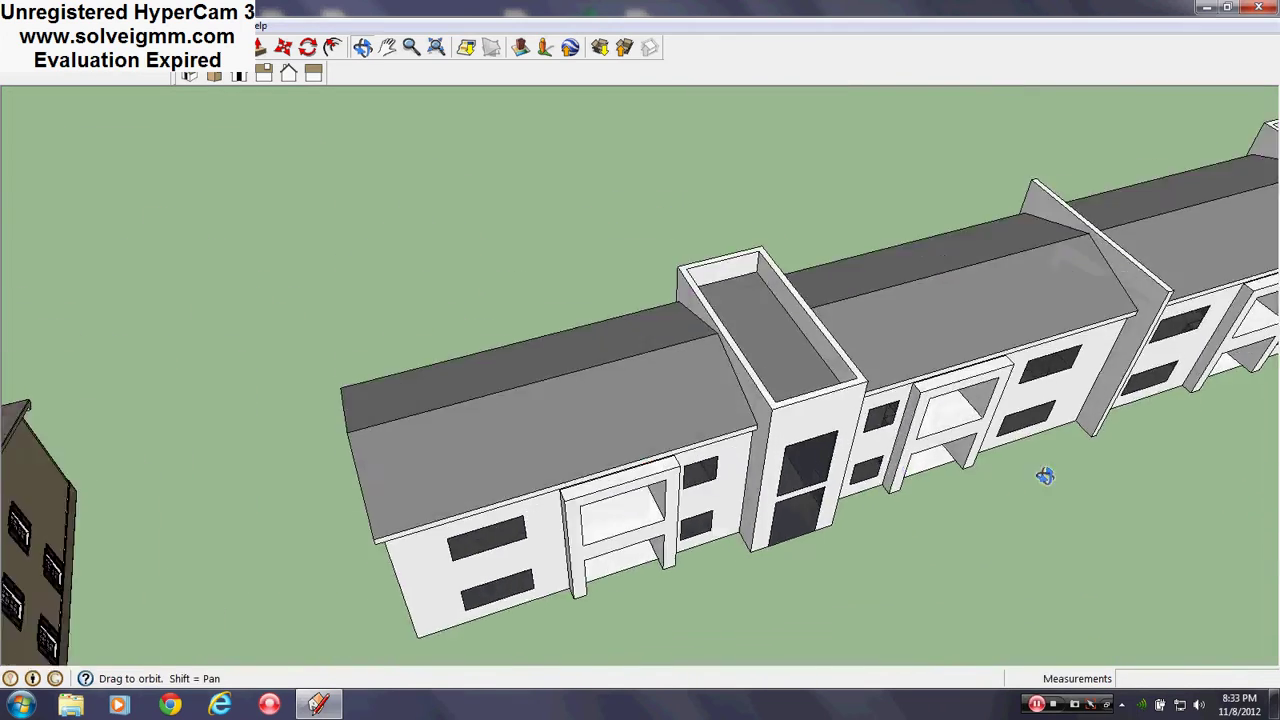
pyautogui.scroll(-4, 552, 468)
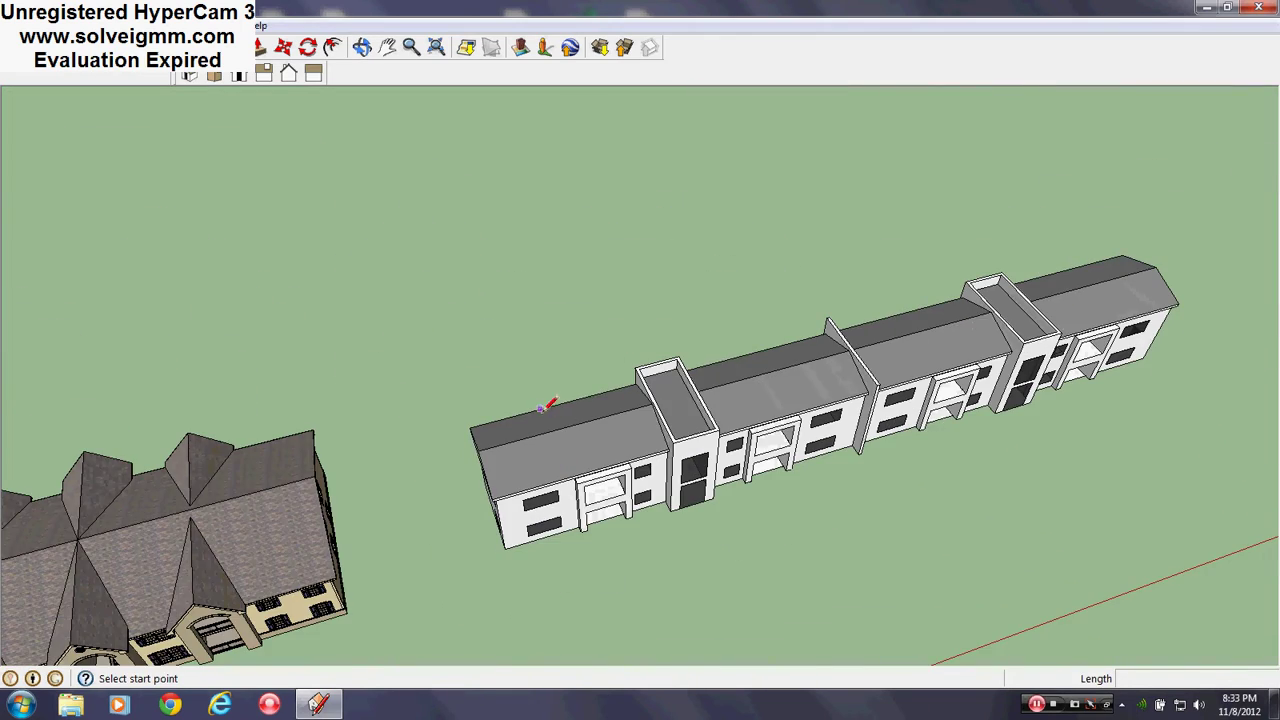
pyautogui.scroll(3, 540, 436)
pyautogui.moveTo(540, 438); pyautogui.dragTo(1187, 282, button='middle')
pyautogui.moveTo(756, 404); pyautogui.dragTo(975, 512, button='middle')
pyautogui.scroll(-4, 517, 430)
pyautogui.scroll(4, 574, 447)
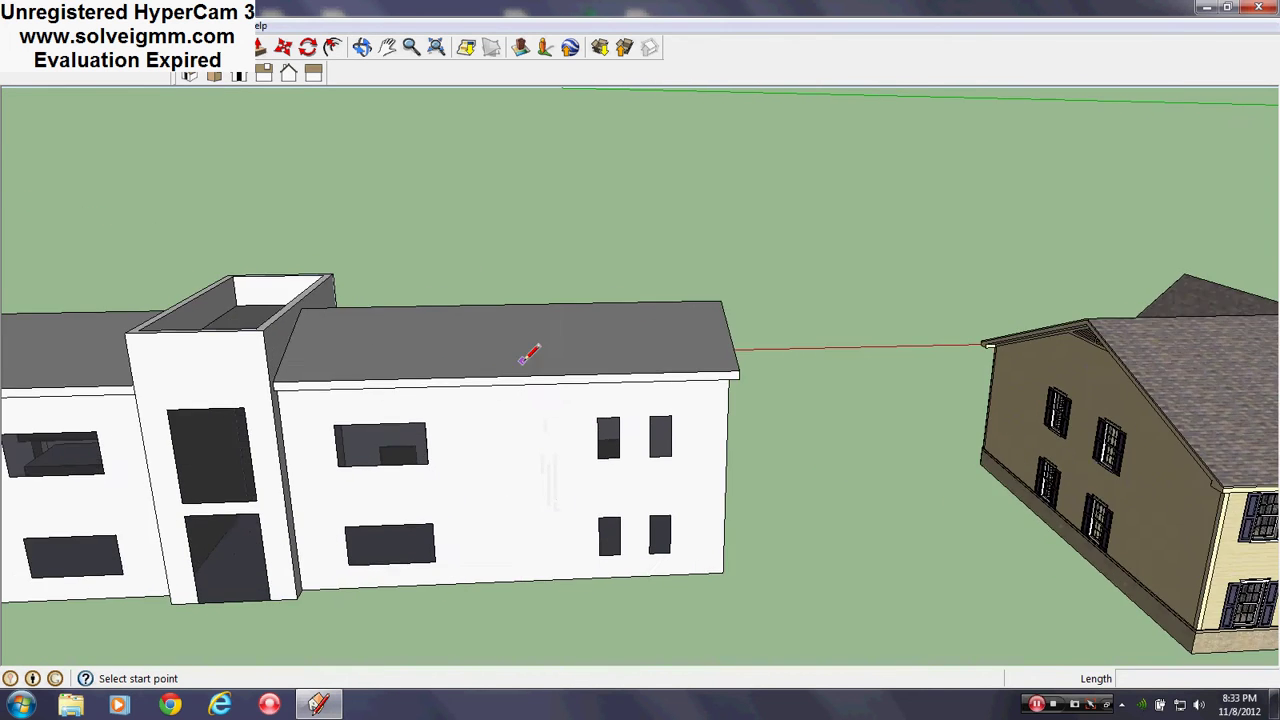
pyautogui.moveTo(527, 357)
pyautogui.mouseDown(button='middle')
pyautogui.moveTo(371, 517)
pyautogui.moveTo(354, 463)
pyautogui.moveTo(362, 591)
pyautogui.moveTo(366, 520)
pyautogui.mouseUp(button='middle')
pyautogui.moveTo(680, 388); pyautogui.dragTo(166, 402, button='middle')
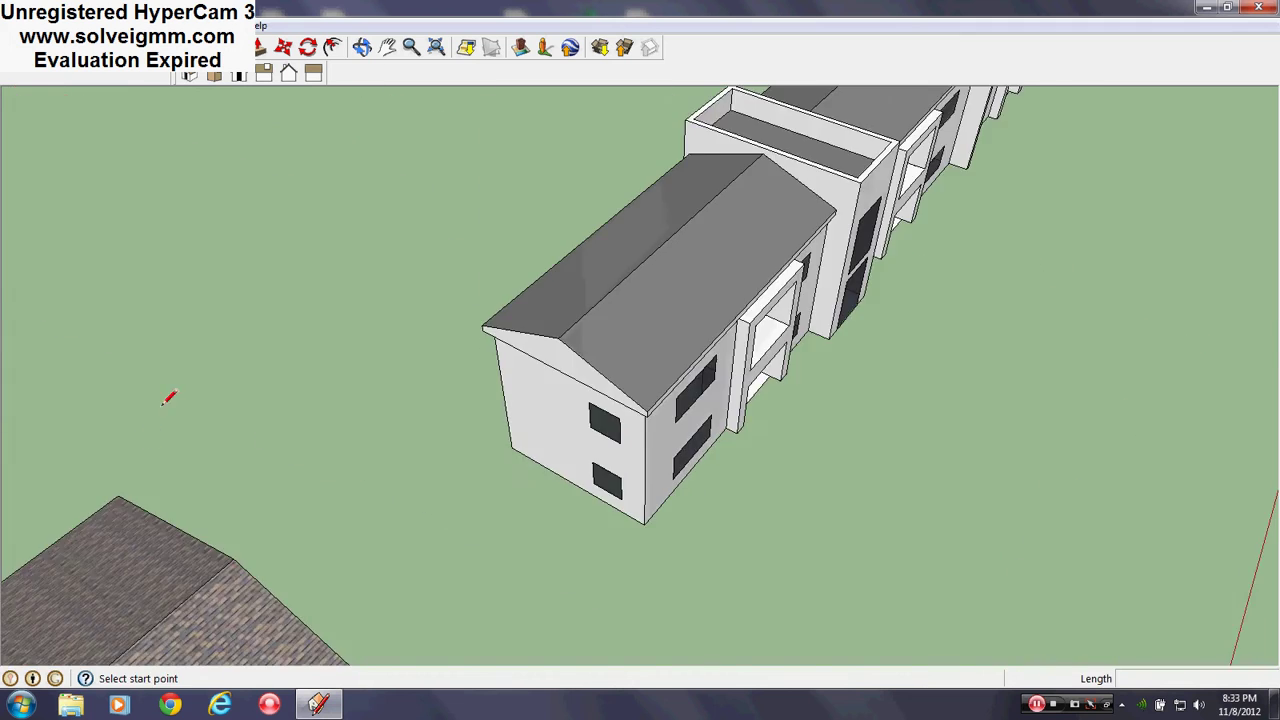
pyautogui.moveTo(722, 202); pyautogui.dragTo(307, 272, button='middle')
pyautogui.scroll(-3, 648, 374)
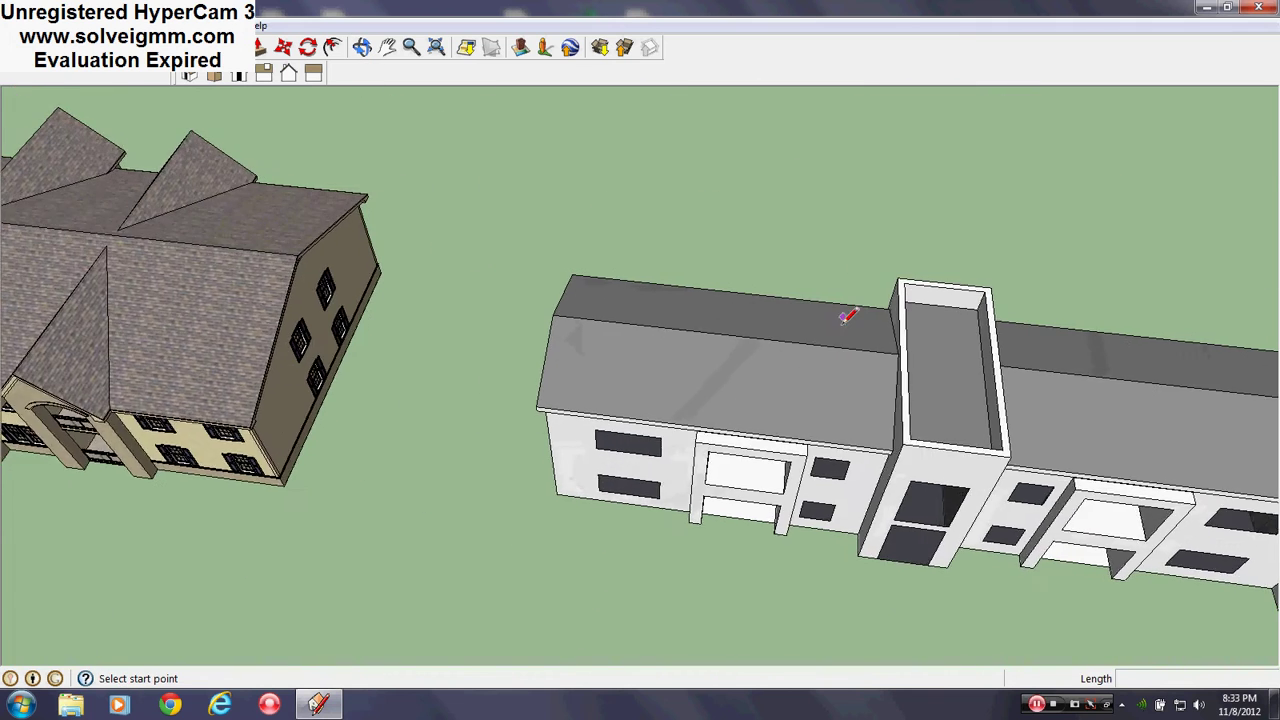
pyautogui.moveTo(848, 316)
pyautogui.mouseDown(button='middle')
pyautogui.moveTo(863, 206)
pyautogui.moveTo(686, 415)
pyautogui.mouseUp(button='middle')
pyautogui.moveTo(957, 386)
pyautogui.mouseDown(button='middle')
pyautogui.moveTo(929, 374)
pyautogui.moveTo(586, 372)
pyautogui.moveTo(686, 451)
pyautogui.moveTo(780, 446)
pyautogui.moveTo(309, 526)
pyautogui.moveTo(234, 494)
pyautogui.moveTo(740, 434)
pyautogui.moveTo(885, 399)
pyautogui.mouseUp(button='middle')
pyautogui.scroll(-3, 885, 399)
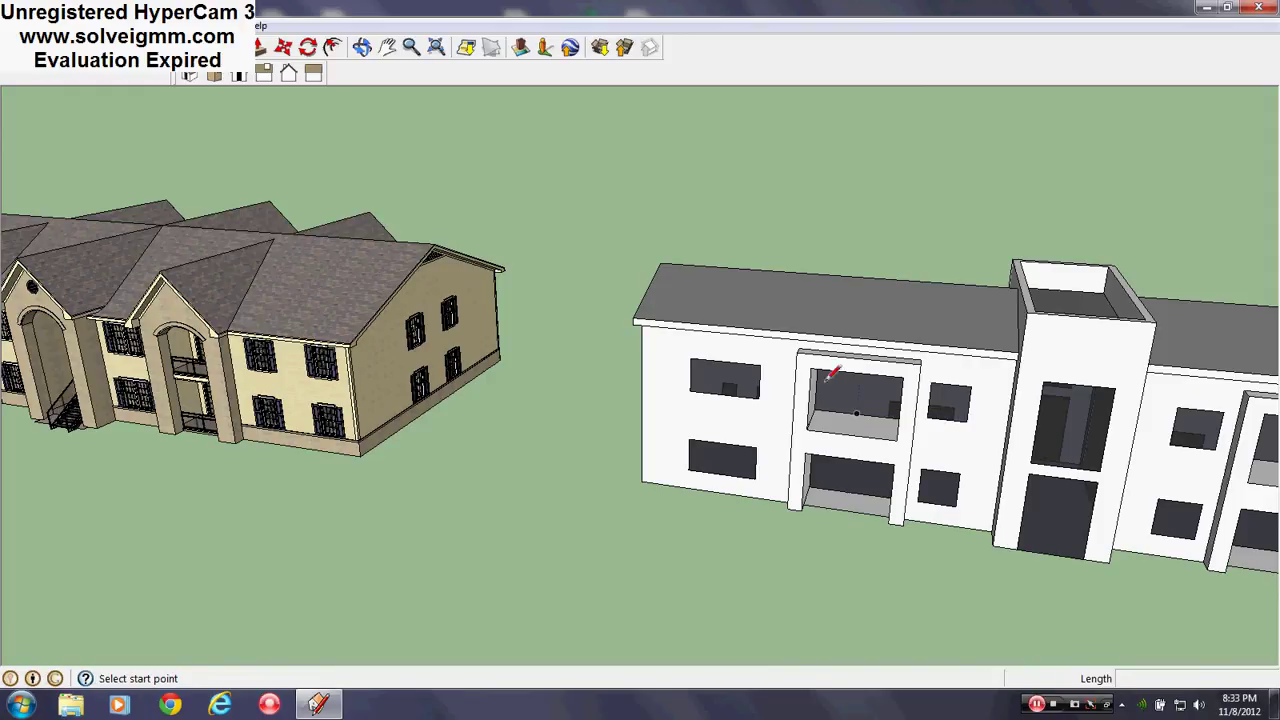
# - Compare the window openings on the white building's front and rear walls with the beige building's shuttered windows
pyautogui.moveTo(828, 376)
pyautogui.mouseDown(button='middle')
pyautogui.moveTo(800, 354)
pyautogui.moveTo(1180, 371)
pyautogui.moveTo(814, 443)
pyautogui.moveTo(843, 466)
pyautogui.moveTo(989, 466)
pyautogui.moveTo(1080, 366)
pyautogui.moveTo(757, 310)
pyautogui.mouseUp(button='middle')
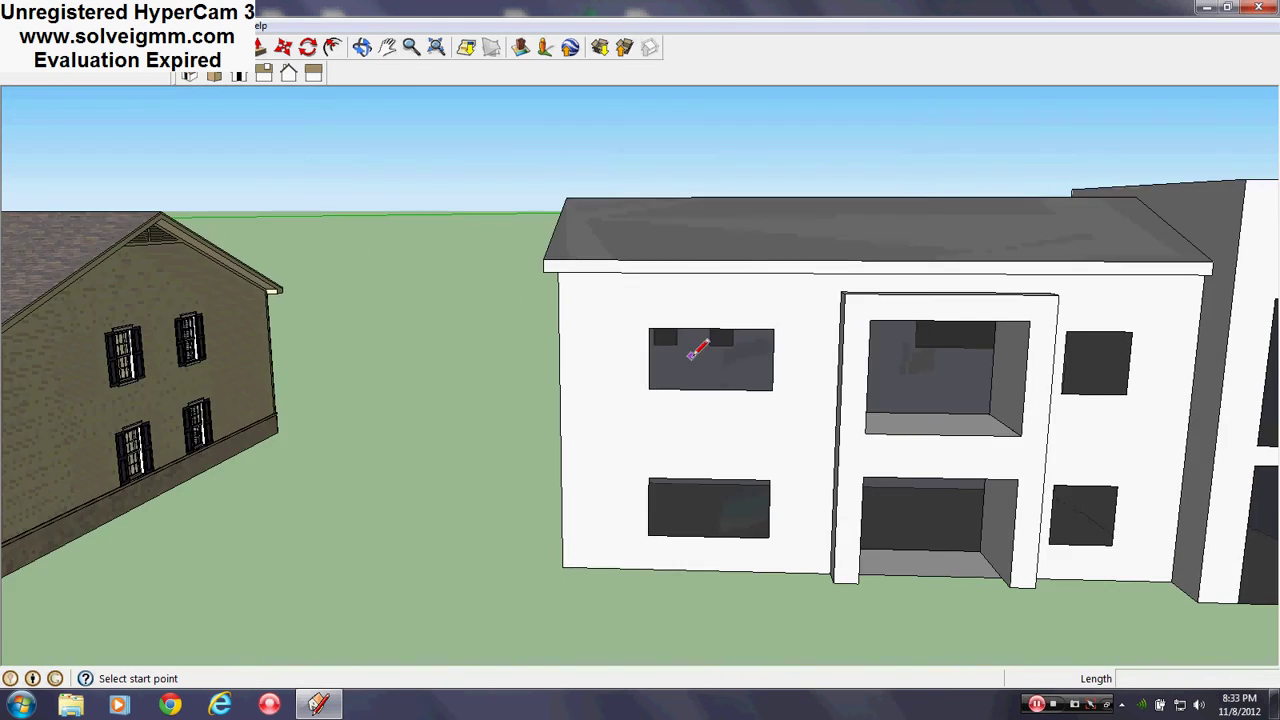
pyautogui.scroll(-2, 696, 354)
pyautogui.scroll(1, 994, 363)
pyautogui.moveTo(994, 363); pyautogui.dragTo(80, 524, button='middle')
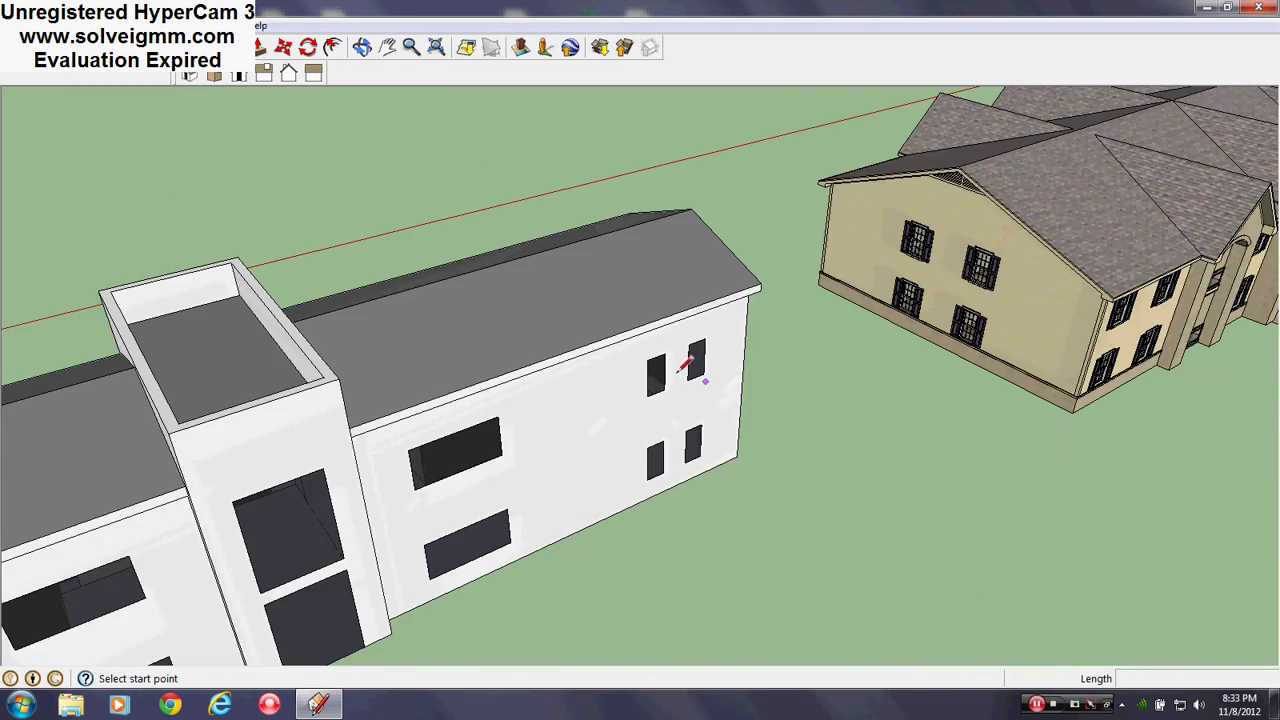
pyautogui.scroll(3, 643, 381)
pyautogui.moveTo(653, 402)
pyautogui.mouseDown(button='middle')
pyautogui.moveTo(588, 358)
pyautogui.moveTo(550, 352)
pyautogui.moveTo(592, 332)
pyautogui.mouseUp(button='middle')
pyautogui.scroll(-1, 584, 394)
pyautogui.scroll(-3, 452, 411)
pyautogui.scroll(3, 548, 356)
pyautogui.scroll(-3, 535, 405)
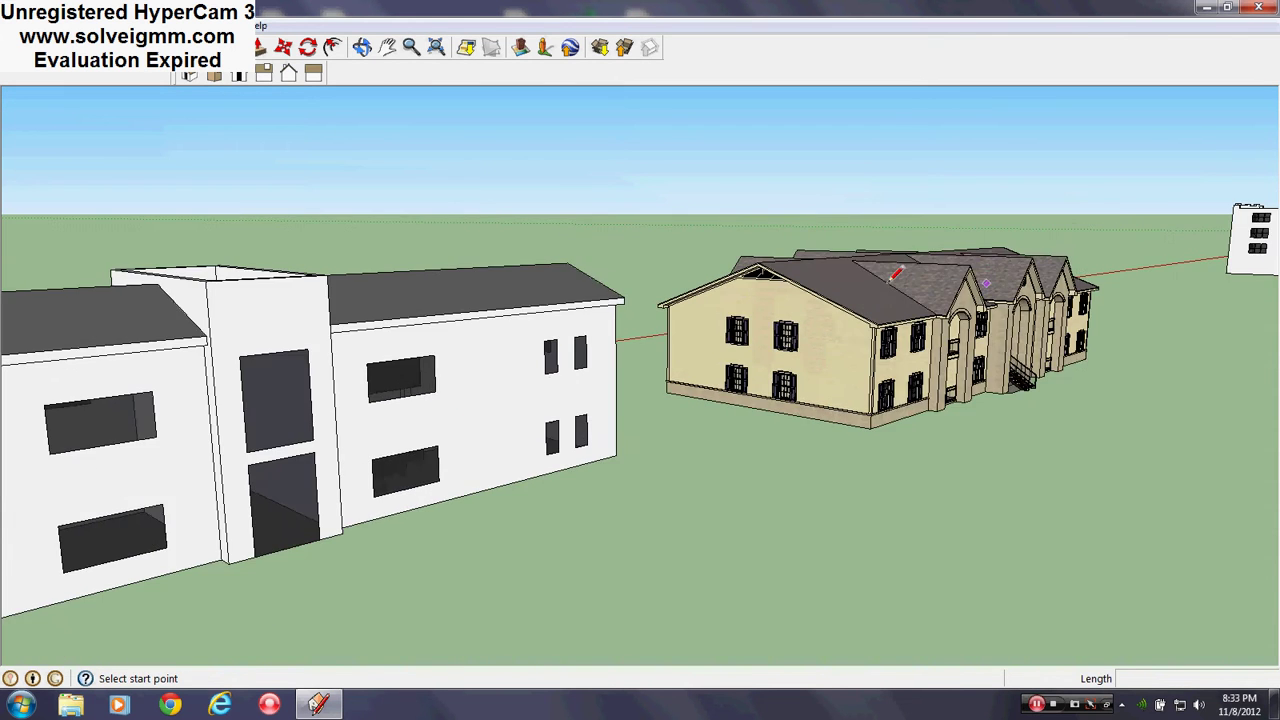
pyautogui.moveTo(895, 273); pyautogui.dragTo(400, 306, button='middle')
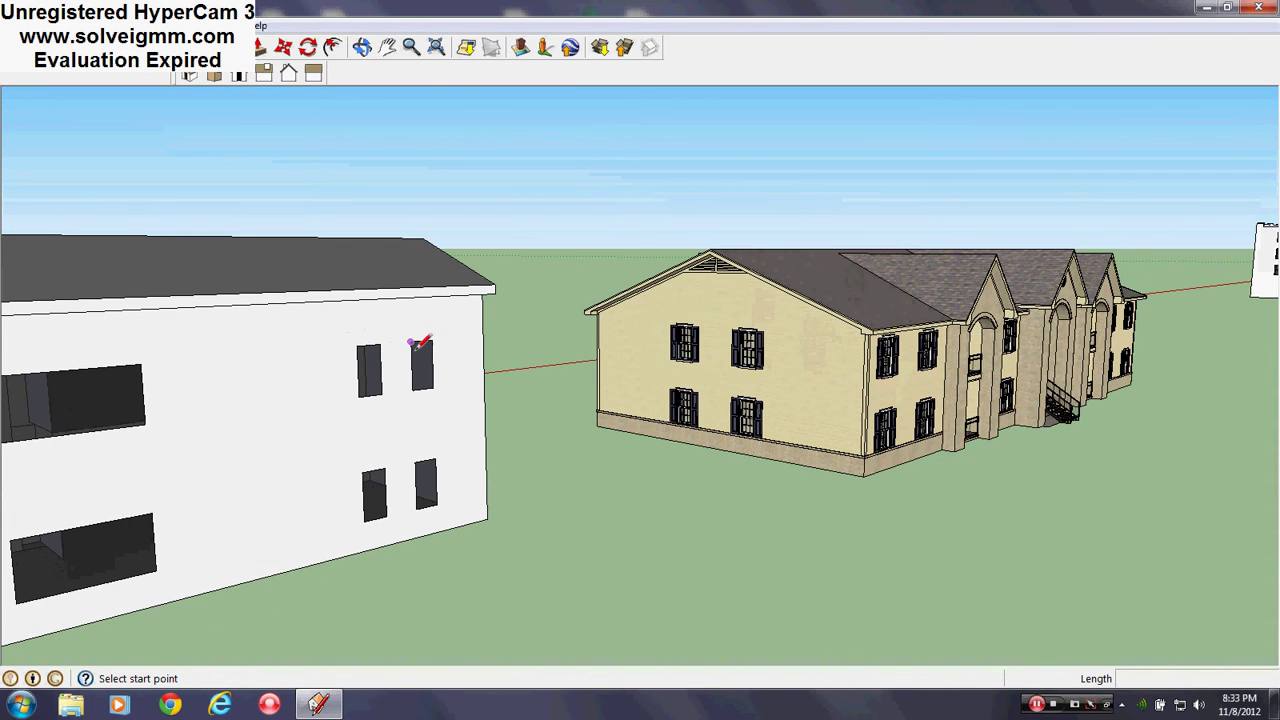
pyautogui.moveTo(937, 322); pyautogui.dragTo(835, 332, button='middle')
pyautogui.scroll(-3, 828, 335)
pyautogui.scroll(4, 251, 364)
pyautogui.moveTo(251, 364)
pyautogui.mouseDown(button='middle')
pyautogui.moveTo(268, 391)
pyautogui.moveTo(1129, 497)
pyautogui.moveTo(1215, 465)
pyautogui.mouseUp(button='middle')
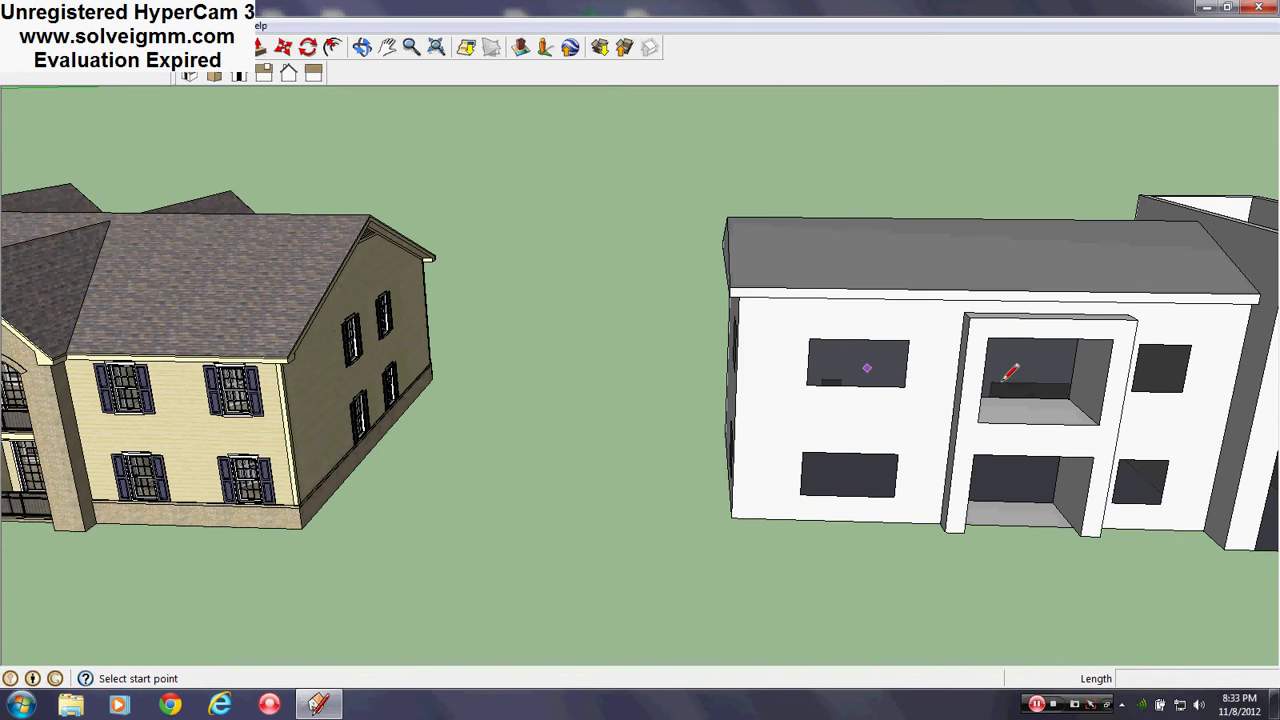
# - Compare the white building's plain walls with the beige building's sided and shuttered walls from the front and rear
pyautogui.moveTo(1011, 369); pyautogui.dragTo(460, 343, button='middle')
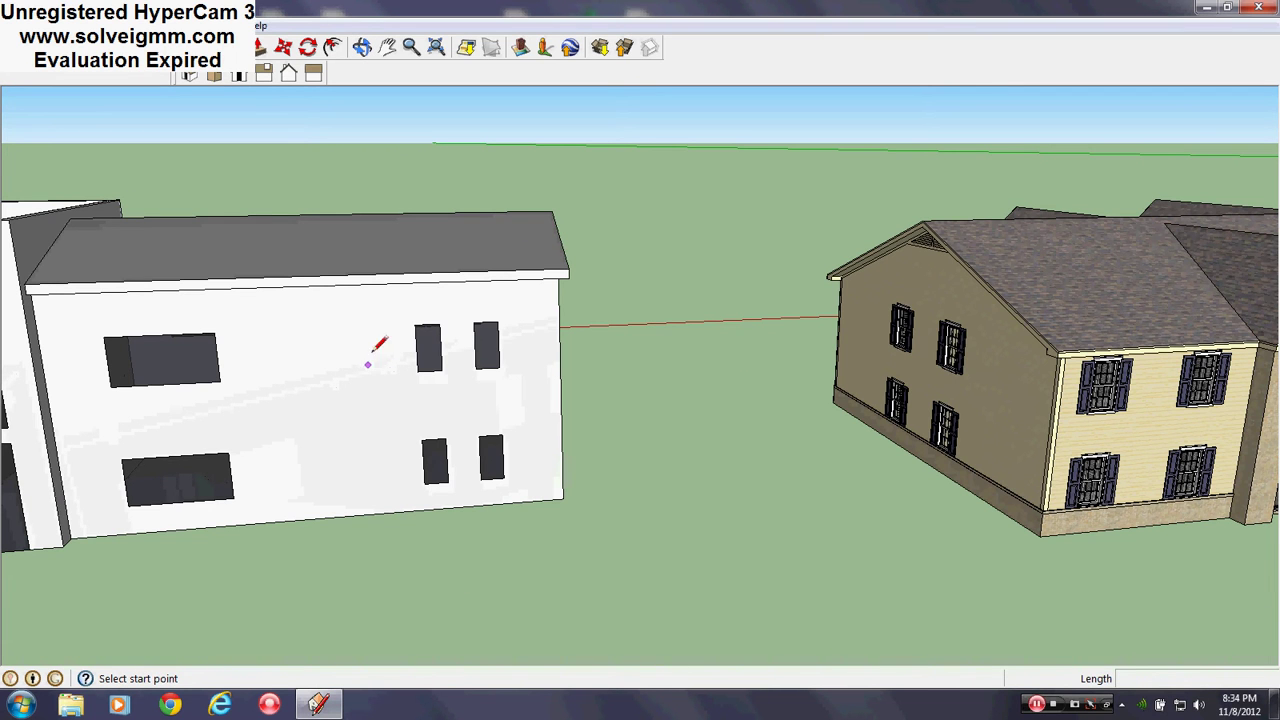
pyautogui.moveTo(403, 334); pyautogui.dragTo(344, 395, button='middle')
pyautogui.scroll(-3, 340, 398)
pyautogui.scroll(4, 856, 332)
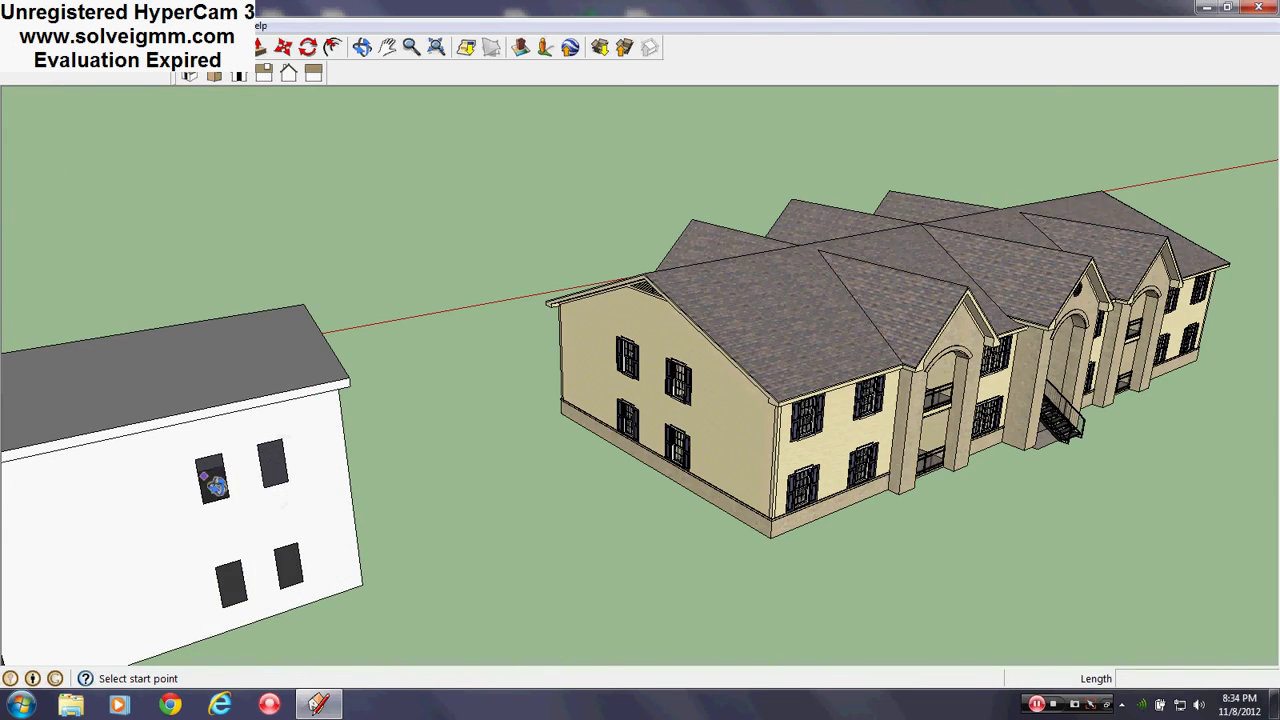
pyautogui.moveTo(209, 471); pyautogui.dragTo(1027, 447, button='middle')
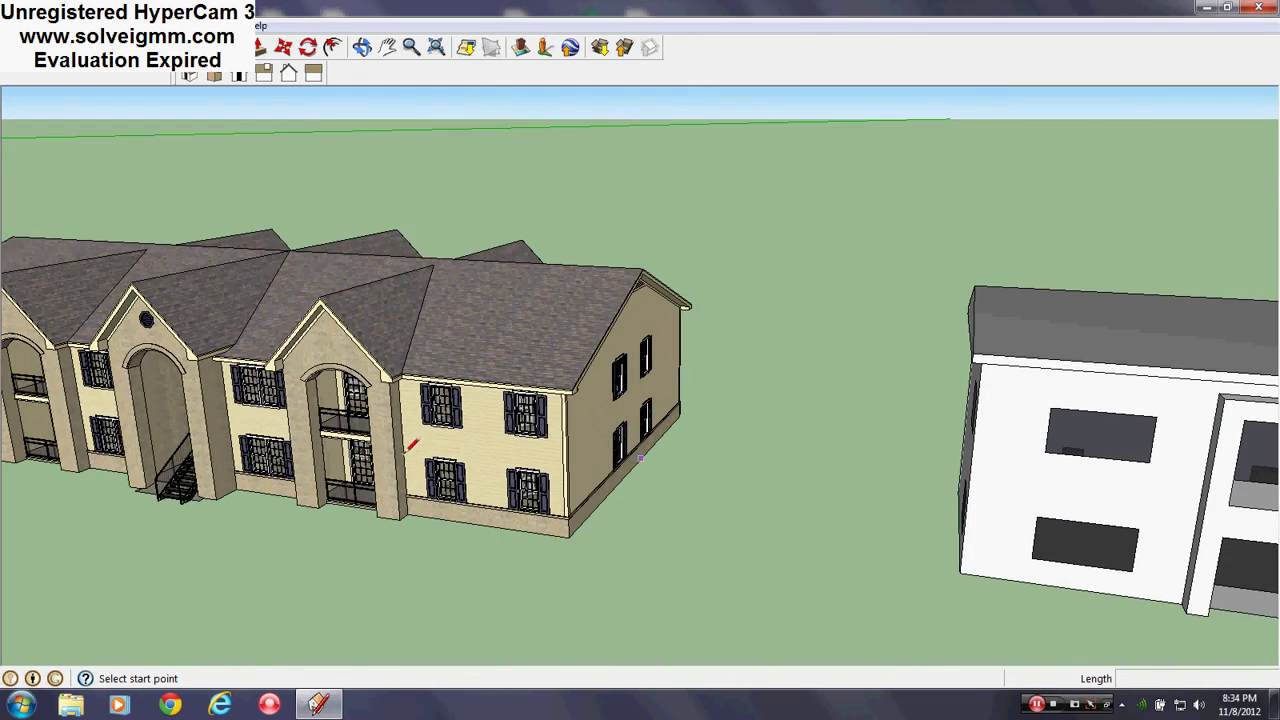
pyautogui.scroll(-3, 523, 404)
pyautogui.scroll(4, 1060, 412)
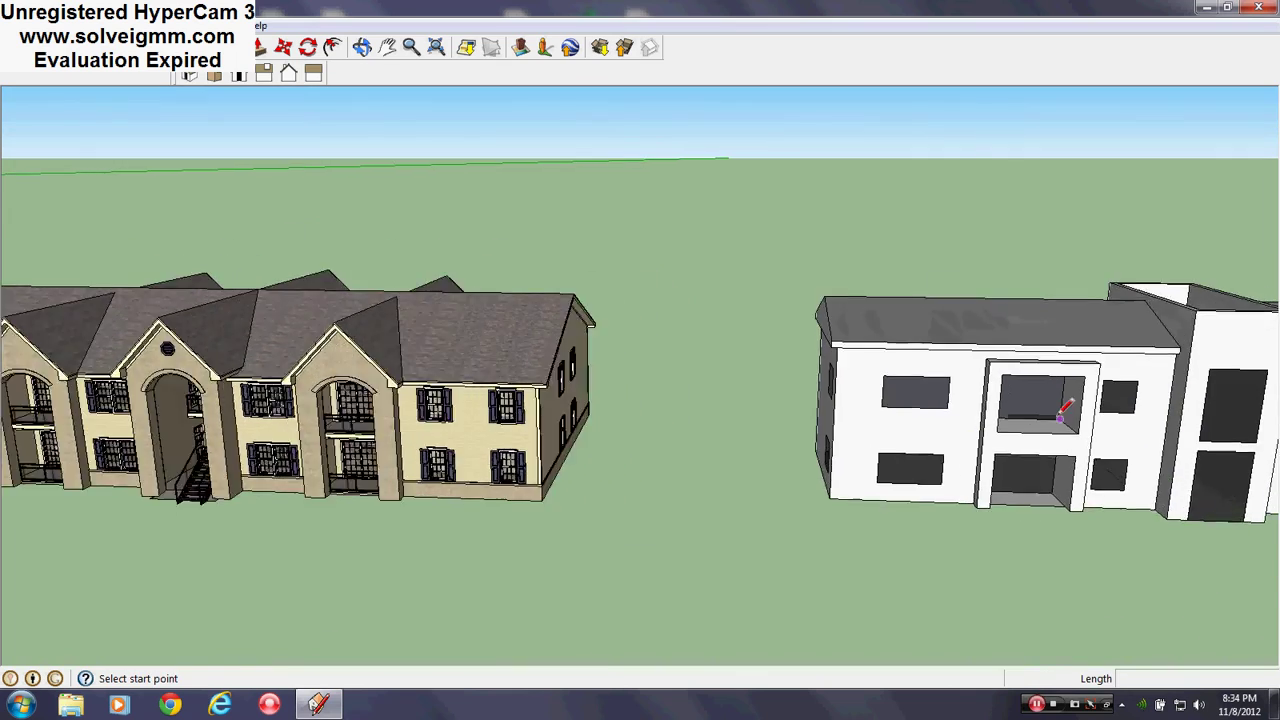
# - Inspect the beige building's gabled end wall, including its siding, shuttered windows, gable vent and brick base
pyautogui.moveTo(878, 363)
pyautogui.mouseDown(button='middle')
pyautogui.moveTo(1049, 429)
pyautogui.moveTo(731, 663)
pyautogui.moveTo(177, 597)
pyautogui.moveTo(16, 471)
pyautogui.moveTo(22, 450)
pyautogui.mouseUp(button='middle')
pyautogui.moveTo(480, 438)
pyautogui.mouseDown(button='middle')
pyautogui.moveTo(654, 494)
pyautogui.moveTo(654, 506)
pyautogui.moveTo(642, 495)
pyautogui.mouseUp(button='middle')
pyautogui.scroll(-1, 654, 500)
pyautogui.scroll(4, 762, 283)
pyautogui.moveTo(555, 223); pyautogui.dragTo(830, 112, button='middle')
pyautogui.moveTo(671, 360); pyautogui.dragTo(660, 296, button='middle')
pyautogui.scroll(-2, 660, 295)
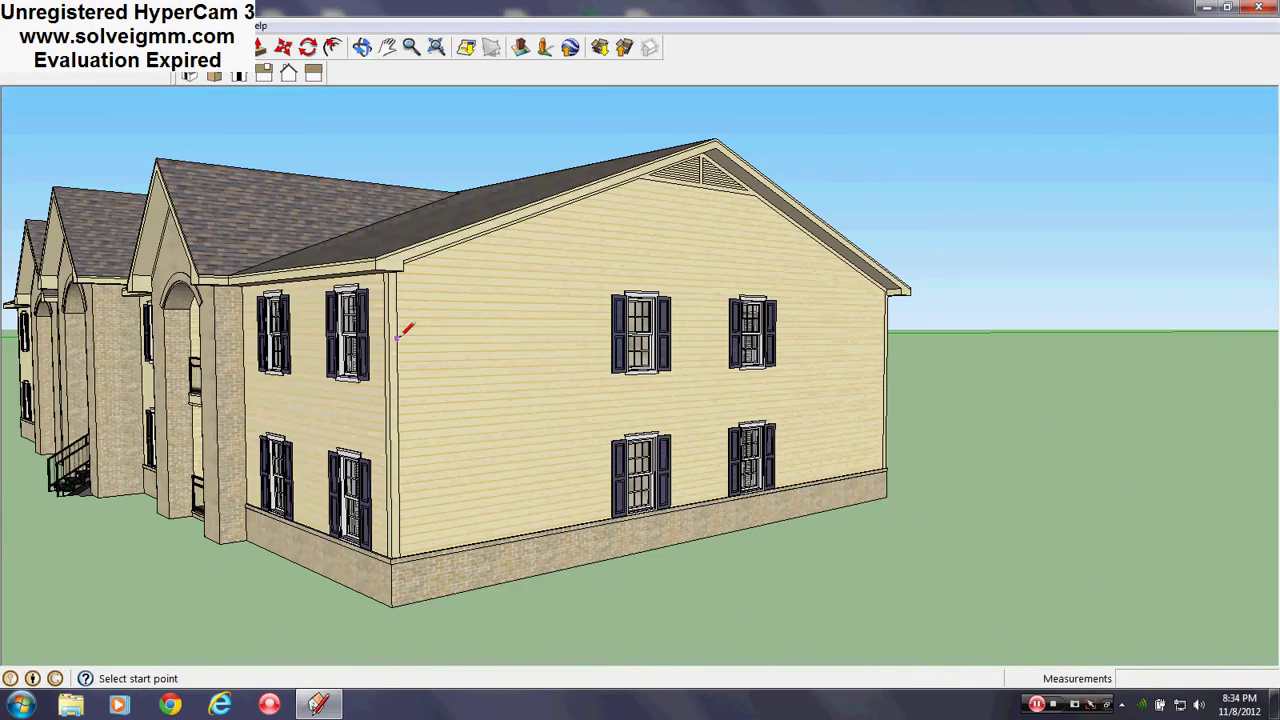
pyautogui.scroll(2, 392, 310)
pyautogui.moveTo(394, 341); pyautogui.dragTo(858, 353, button='middle')
pyautogui.scroll(-5, 136, 382)
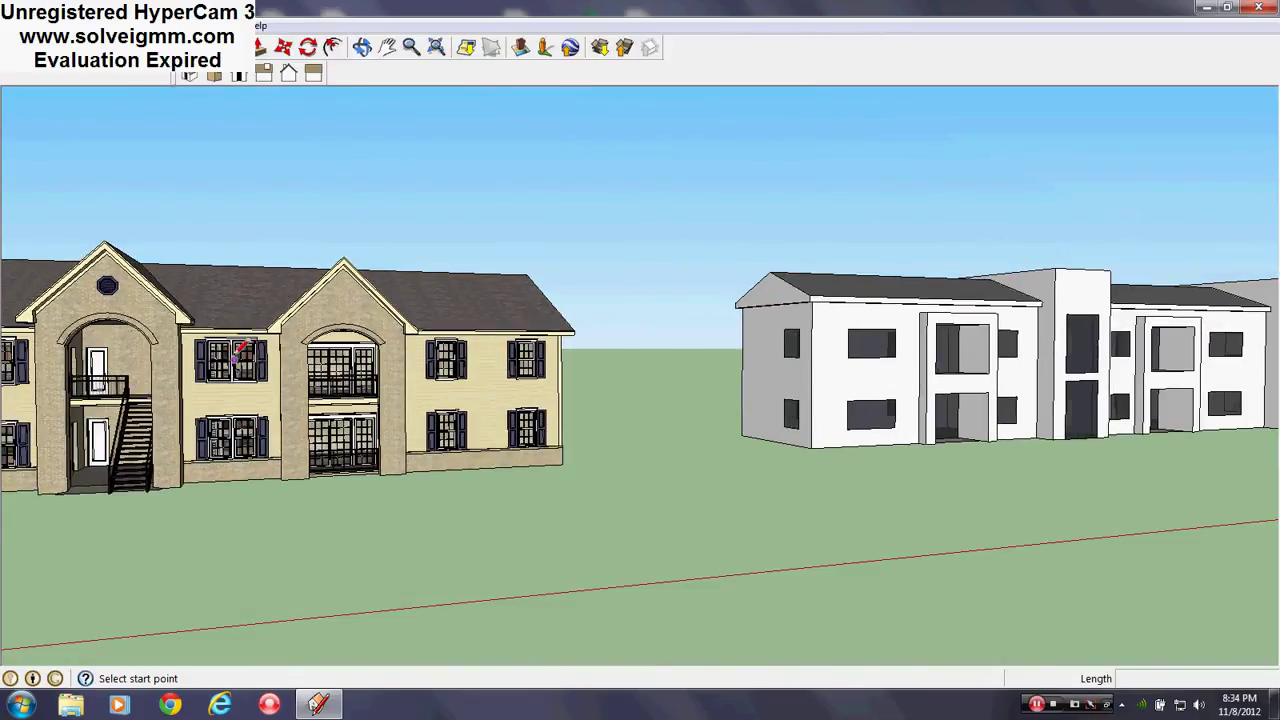
# - Compare the full front facades of the beige and white buildings side by side from ground level
pyautogui.scroll(3, 250, 350)
pyautogui.moveTo(483, 424); pyautogui.dragTo(966, 347, button='middle')
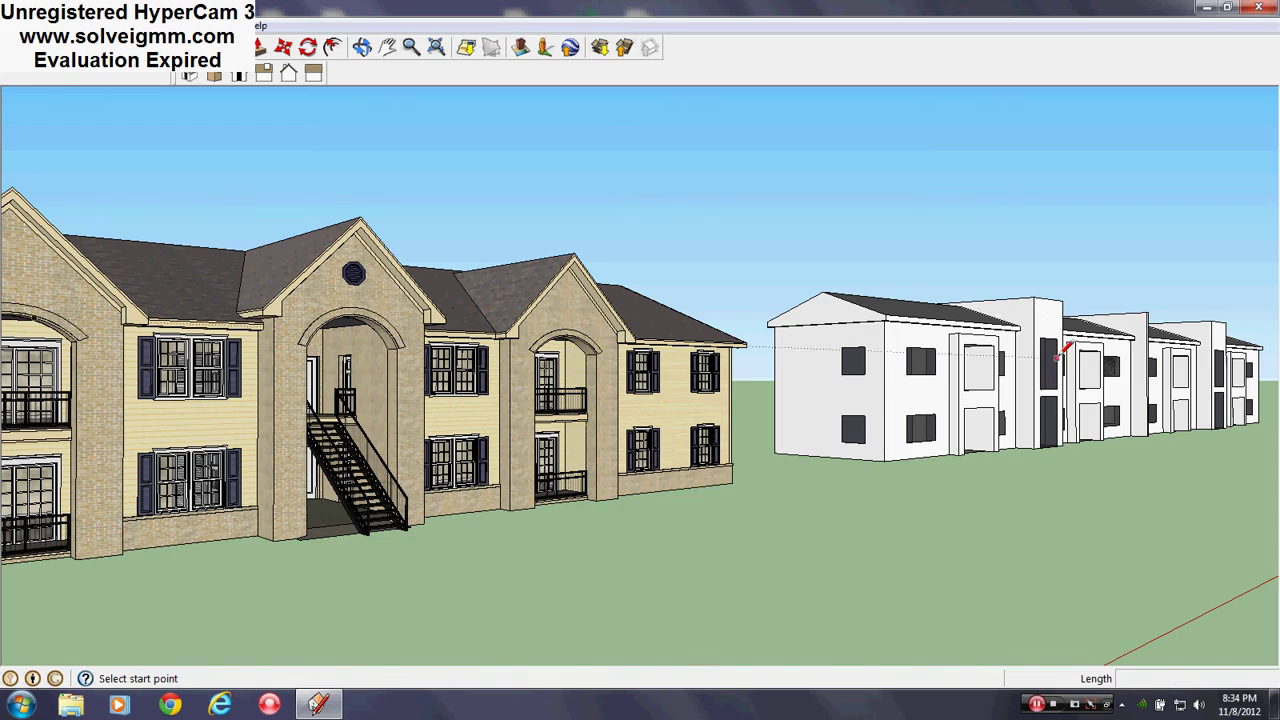
pyautogui.moveTo(590, 408)
pyautogui.mouseDown(button='middle')
pyautogui.moveTo(396, 420)
pyautogui.moveTo(582, 402)
pyautogui.mouseUp(button='middle')
pyautogui.scroll(-3, 582, 402)
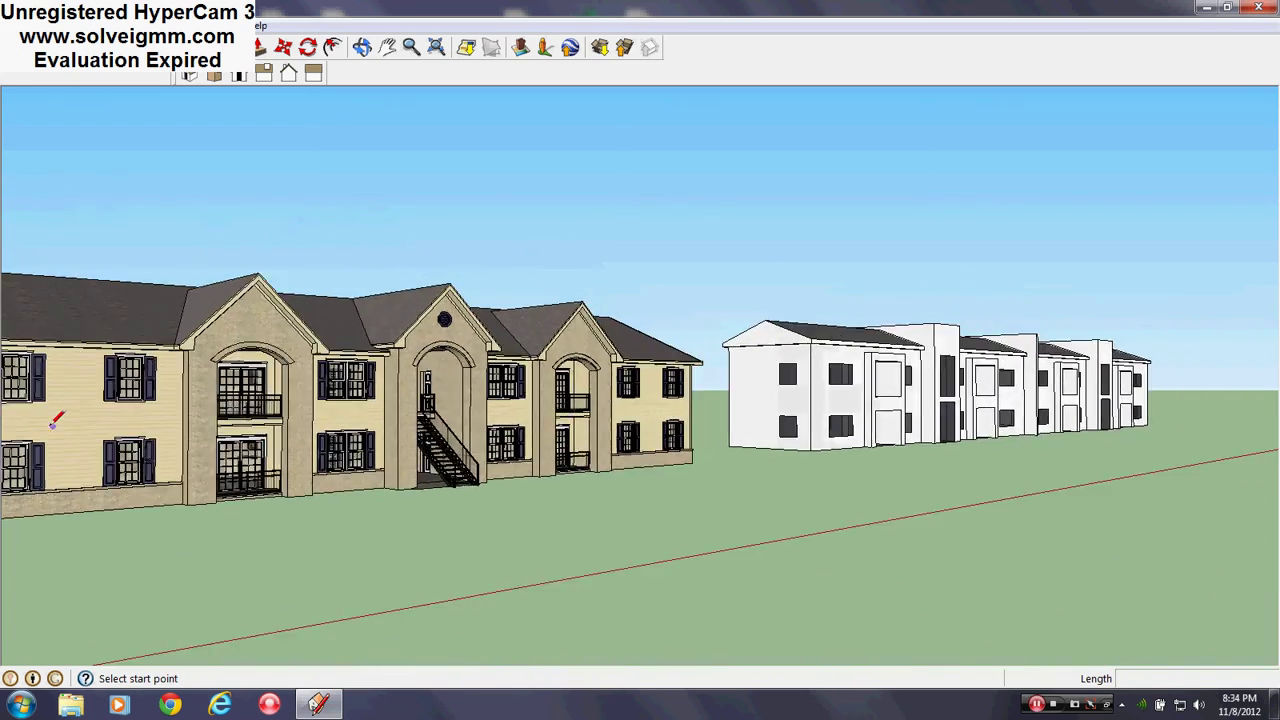
pyautogui.scroll(4, 51, 426)
pyautogui.moveTo(488, 438); pyautogui.dragTo(264, 443, button='middle')
pyautogui.scroll(-6, 264, 443)
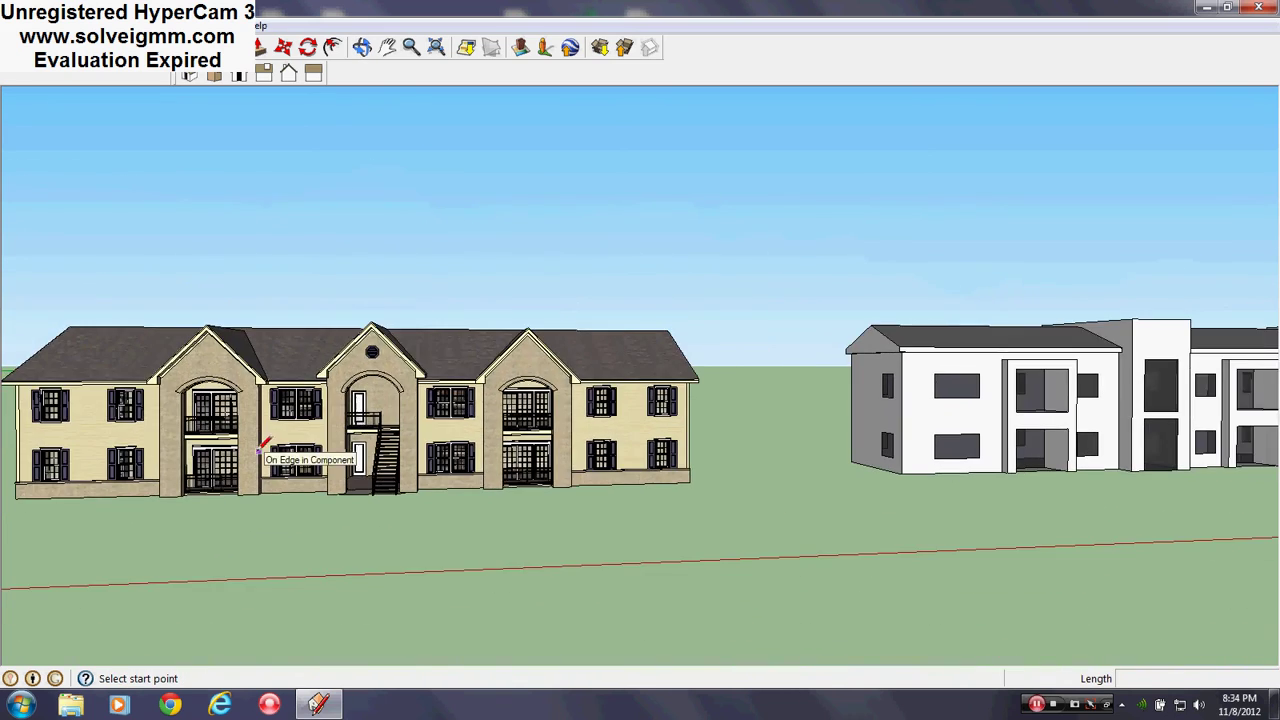
pyautogui.moveTo(682, 403); pyautogui.dragTo(783, 396, button='middle')
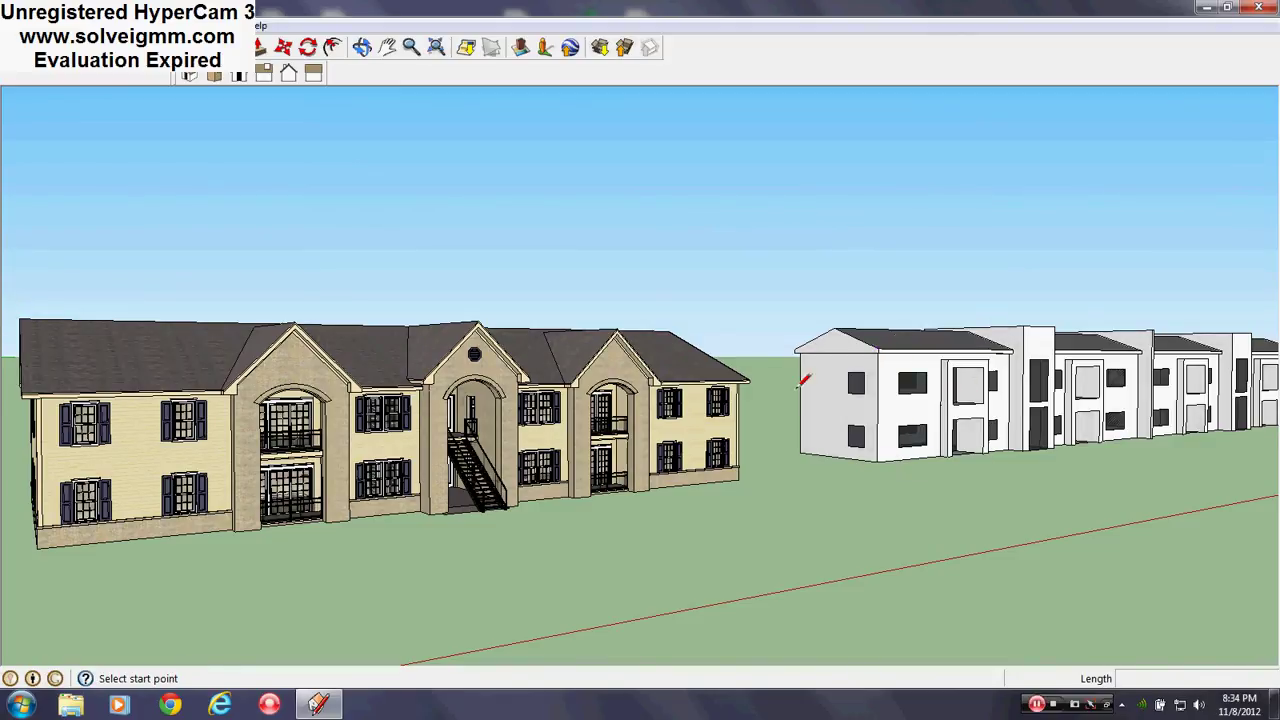
pyautogui.moveTo(566, 387); pyautogui.dragTo(155, 400, button='middle')
# - Examine the beige building's upper-storey shuttered windows, lap siding and roof eaves up close
pyautogui.scroll(4, 300, 390)
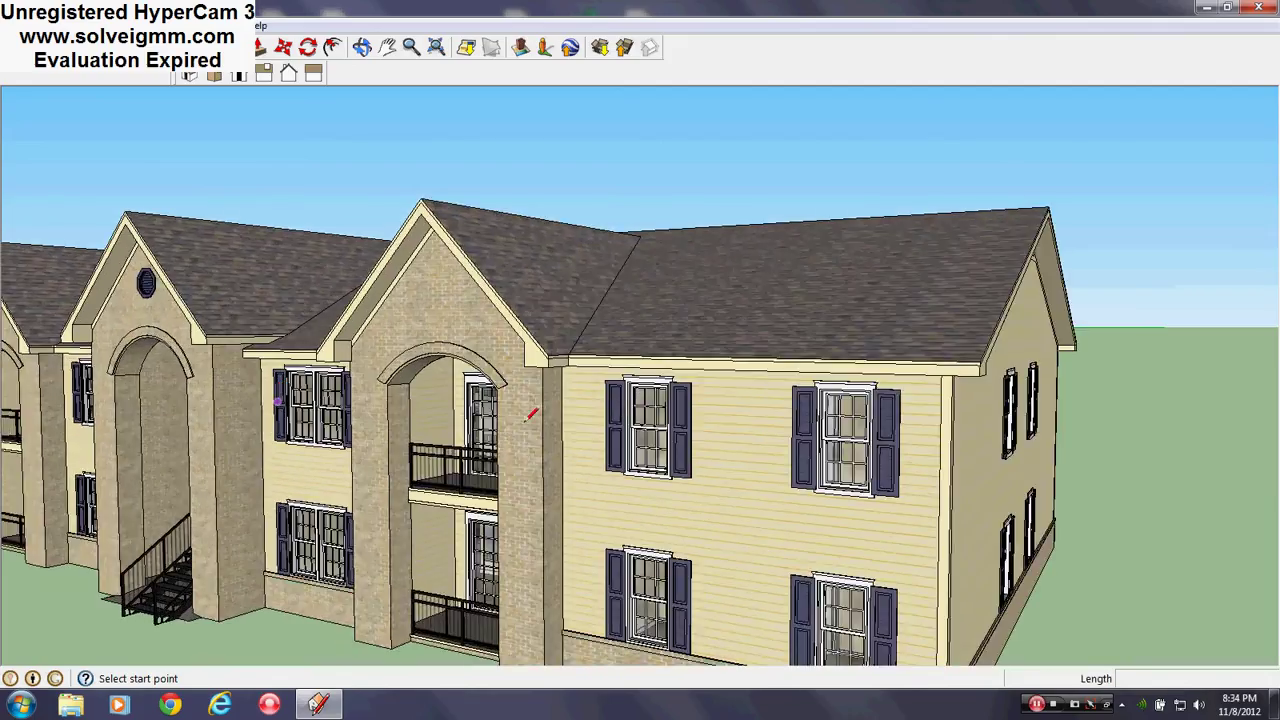
pyautogui.scroll(3, 642, 408)
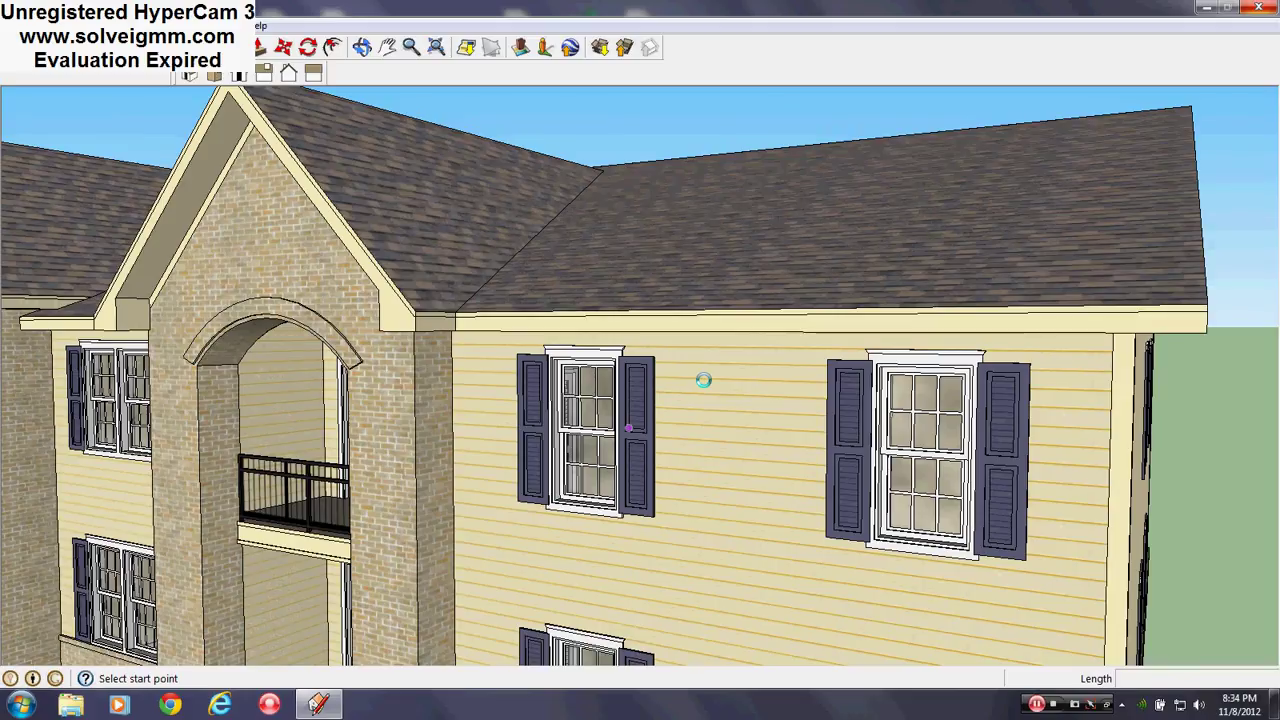
pyautogui.moveTo(703, 380); pyautogui.dragTo(708, 375, button='middle')
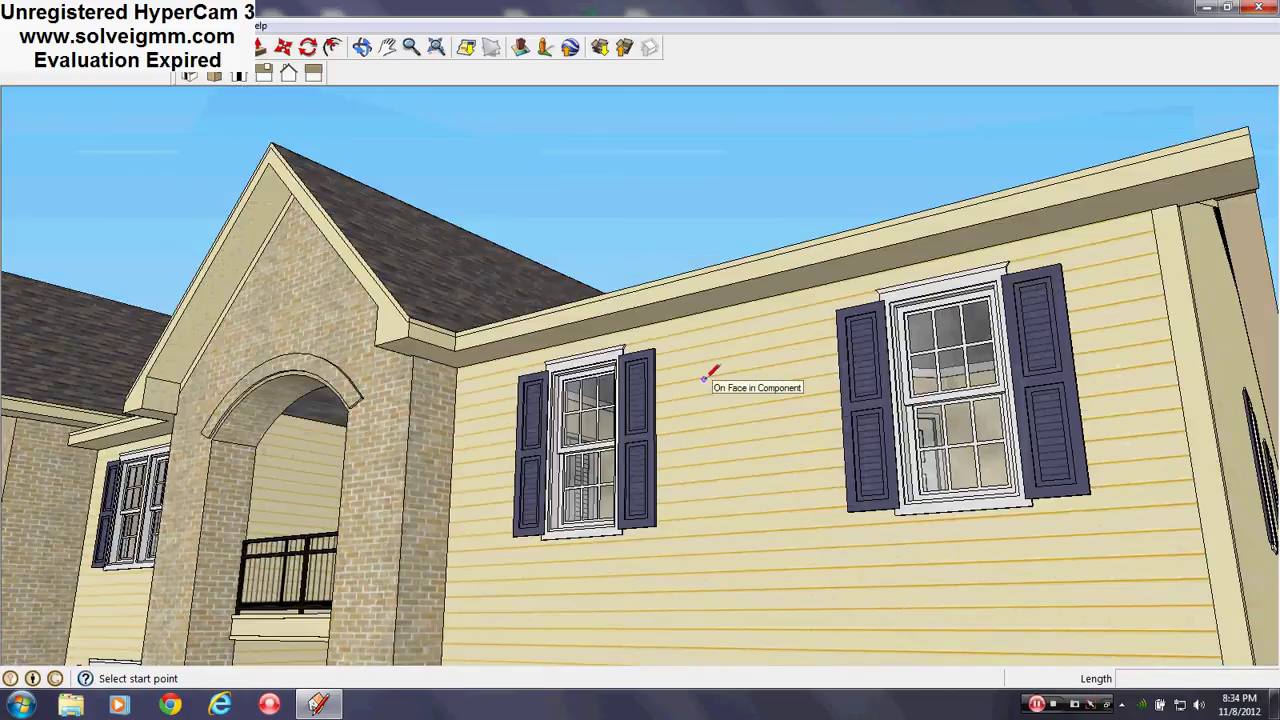
pyautogui.moveTo(297, 317); pyautogui.dragTo(549, 467, button='middle')
pyautogui.scroll(-4, 755, 420)
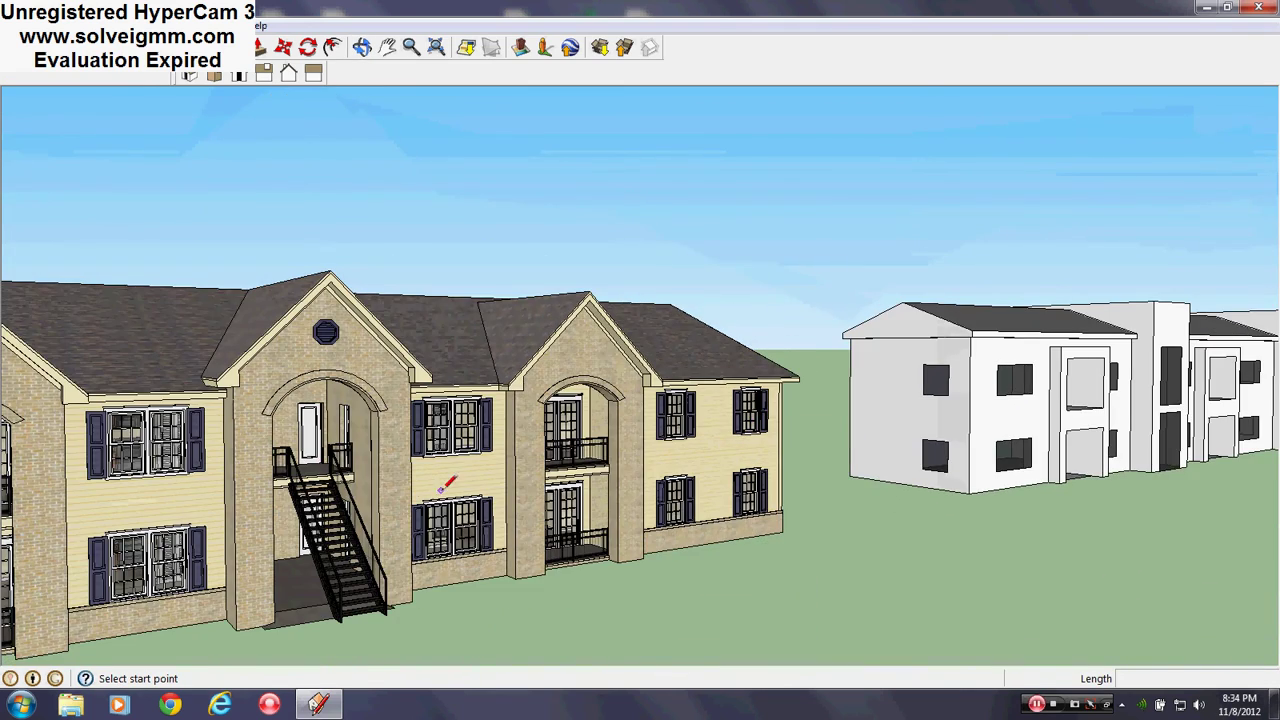
# - Examine the beige facade's double windows between the central stairwell and the neighbouring balcony bay
pyautogui.scroll(2, 441, 489)
pyautogui.scroll(3, 461, 466)
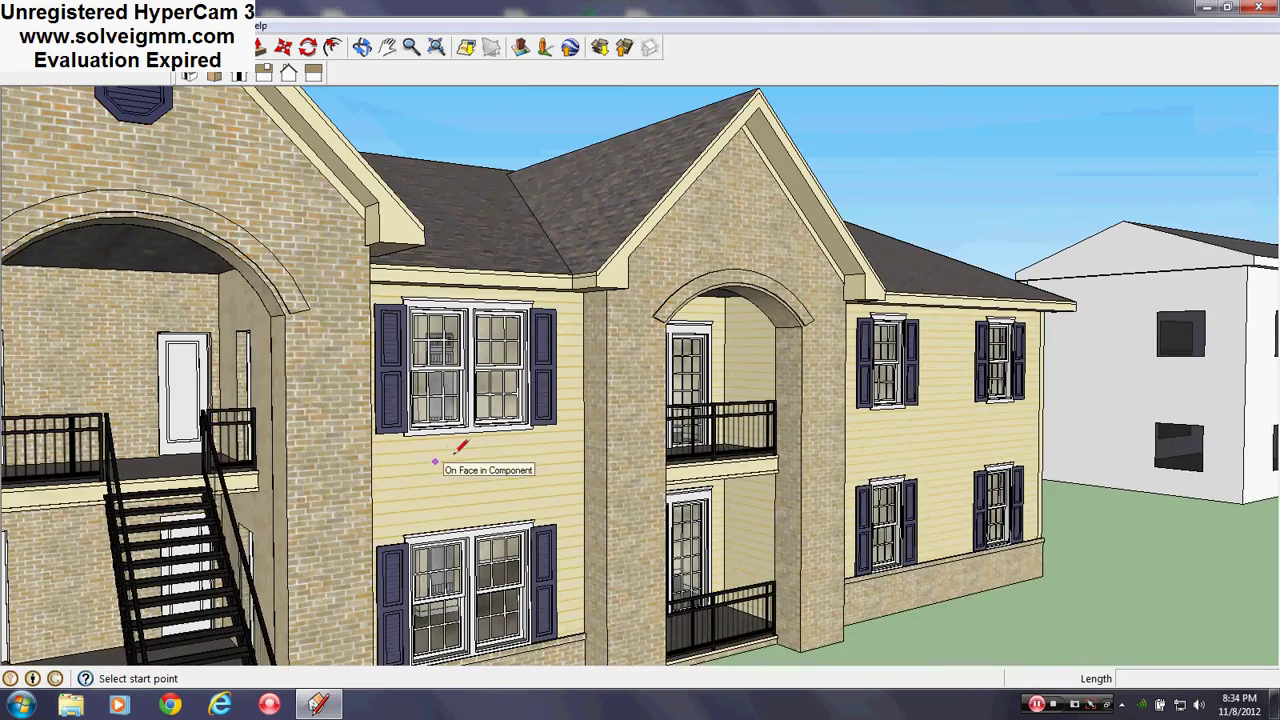
pyautogui.scroll(-4, 654, 370)
pyautogui.scroll(2, 480, 365)
pyautogui.moveTo(590, 380)
pyautogui.mouseDown(button='middle')
pyautogui.moveTo(335, 393)
pyautogui.moveTo(800, 390)
pyautogui.mouseUp(button='middle')
pyautogui.scroll(-2, 391, 386)
pyautogui.moveTo(686, 394); pyautogui.dragTo(880, 383, button='middle')
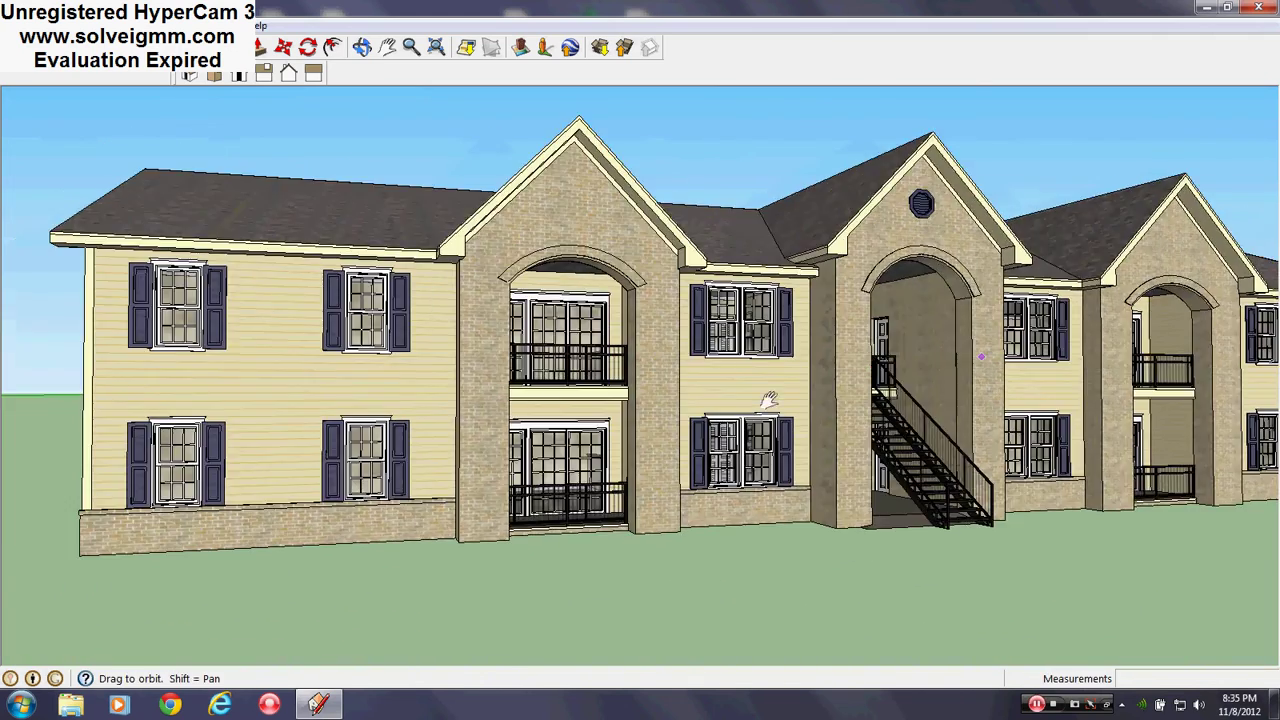
pyautogui.keyDown('shift'); pyautogui.moveTo(768, 400); pyautogui.dragTo(415, 422, button='middle'); pyautogui.keyUp('shift')
pyautogui.scroll(4, 889, 362)
pyautogui.scroll(1, 601, 277)
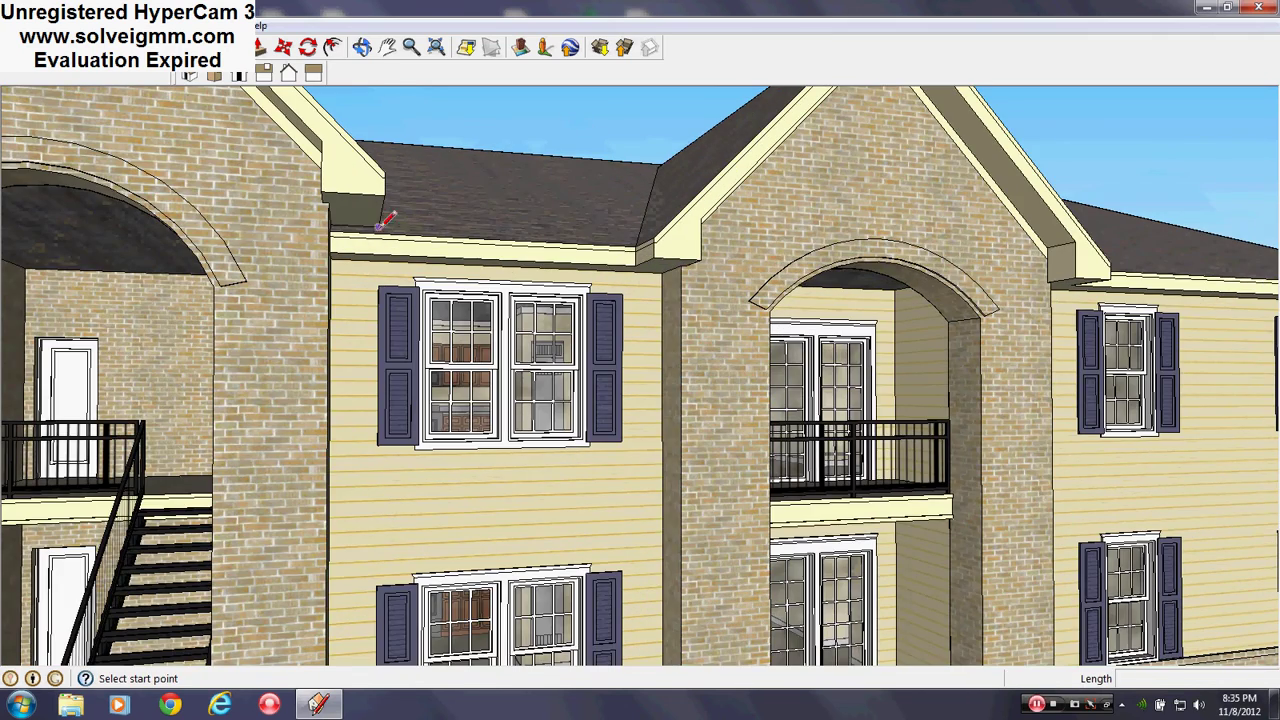
# - Inspect the brick-arched balcony bay and adjoining windows of the beige building from several angles
pyautogui.keyDown('shift'); pyautogui.moveTo(742, 335); pyautogui.dragTo(470, 511, button='middle'); pyautogui.keyUp('shift')
pyautogui.moveTo(562, 478); pyautogui.dragTo(423, 491, button='middle')
pyautogui.scroll(-1, 578, 555)
pyautogui.keyDown('shift'); pyautogui.moveTo(580, 588); pyautogui.dragTo(557, 380, button='middle'); pyautogui.keyUp('shift')
pyautogui.scroll(-2, 590, 395)
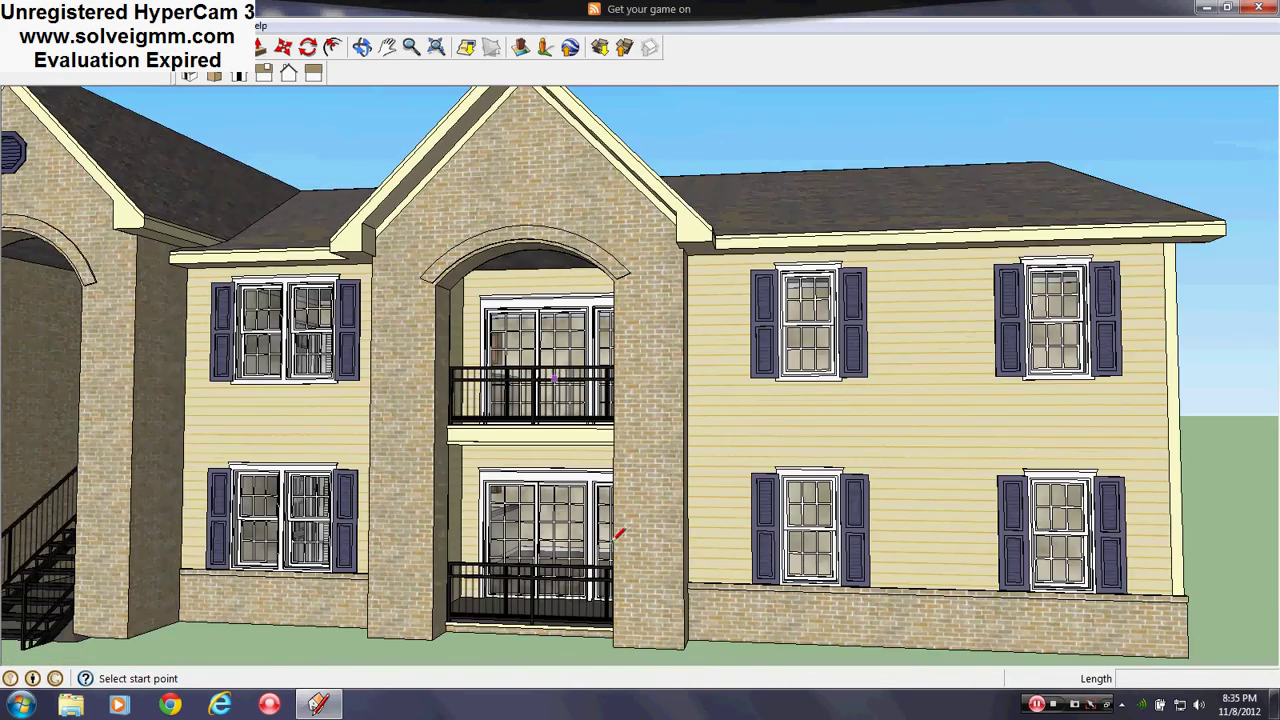
pyautogui.scroll(2, 616, 534)
pyautogui.moveTo(650, 545); pyautogui.dragTo(872, 586, button='middle')
pyautogui.keyDown('shift'); pyautogui.moveTo(540, 587); pyautogui.dragTo(748, 525, button='middle'); pyautogui.keyUp('shift')
pyautogui.scroll(-2, 748, 525)
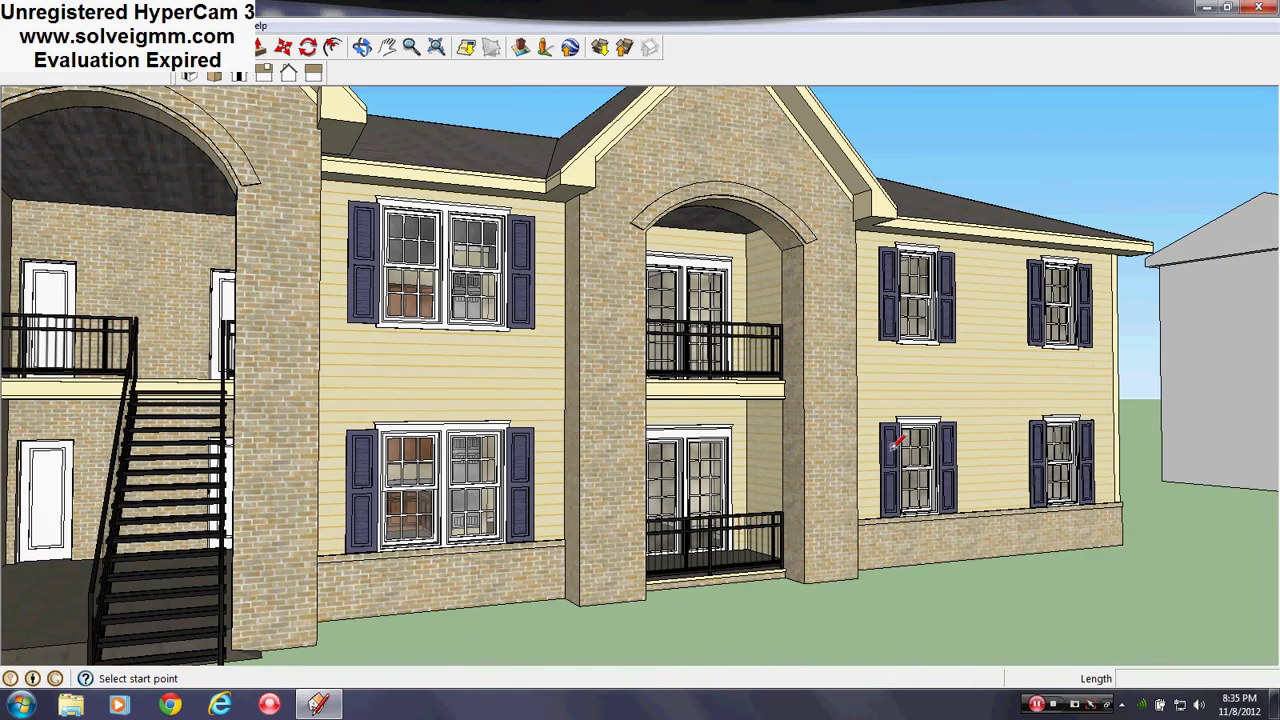
# - Inspect the ground-floor patio's glazed doors and black railing, looking through the glass into the apartment
pyautogui.scroll(5, 714, 529)
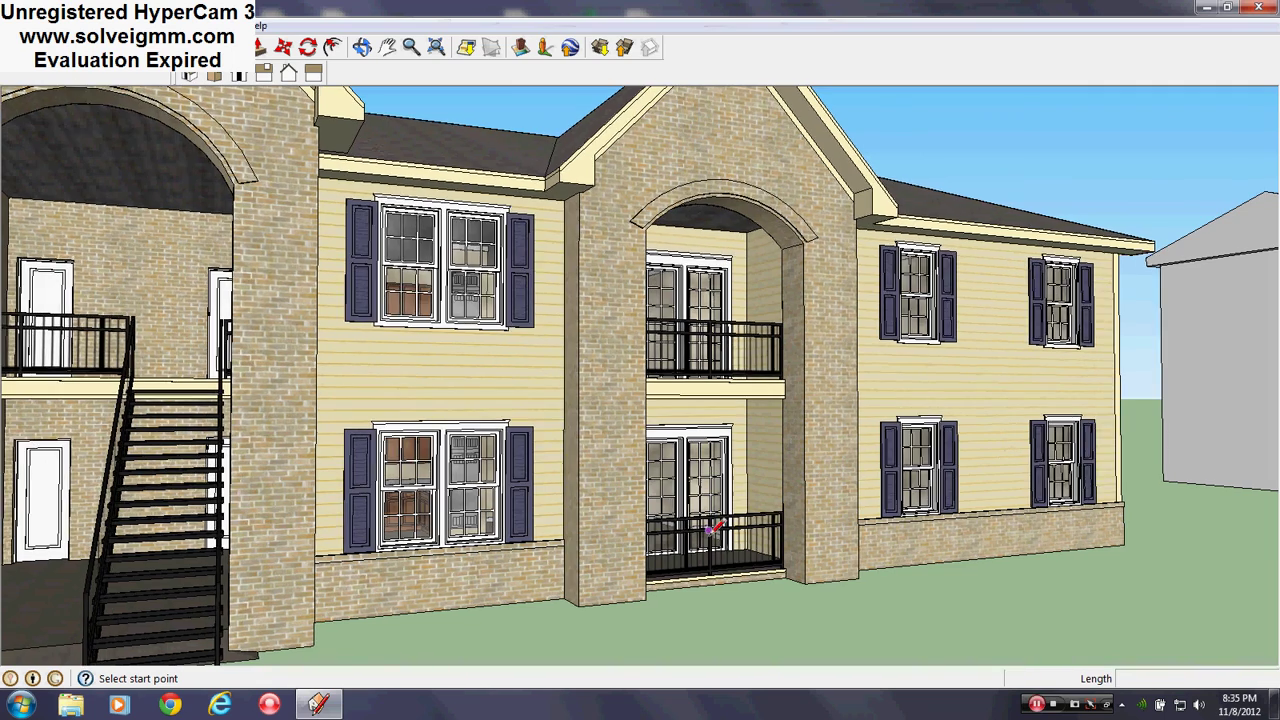
pyautogui.moveTo(734, 538)
pyautogui.mouseDown(button='middle')
pyautogui.moveTo(558, 595)
pyautogui.moveTo(498, 630)
pyautogui.moveTo(714, 358)
pyautogui.mouseUp(button='middle')
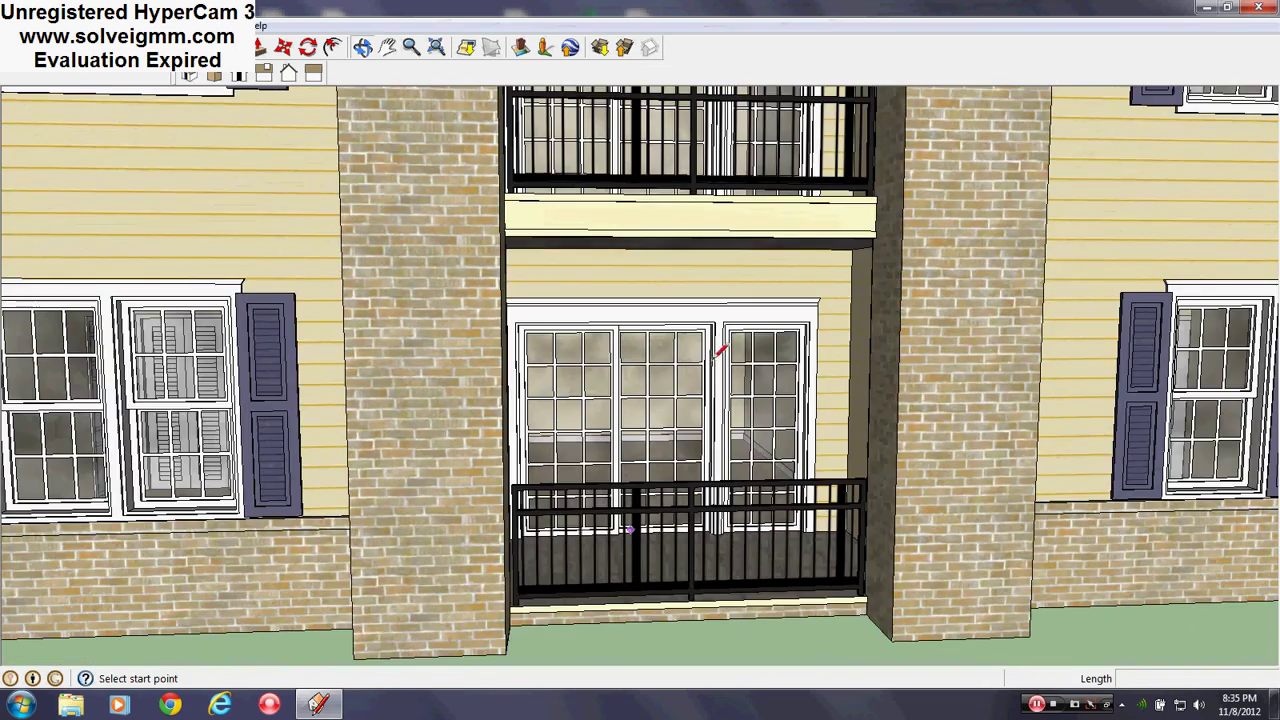
pyautogui.scroll(4, 716, 340)
pyautogui.scroll(-6, 624, 515)
pyautogui.scroll(-6, 627, 513)
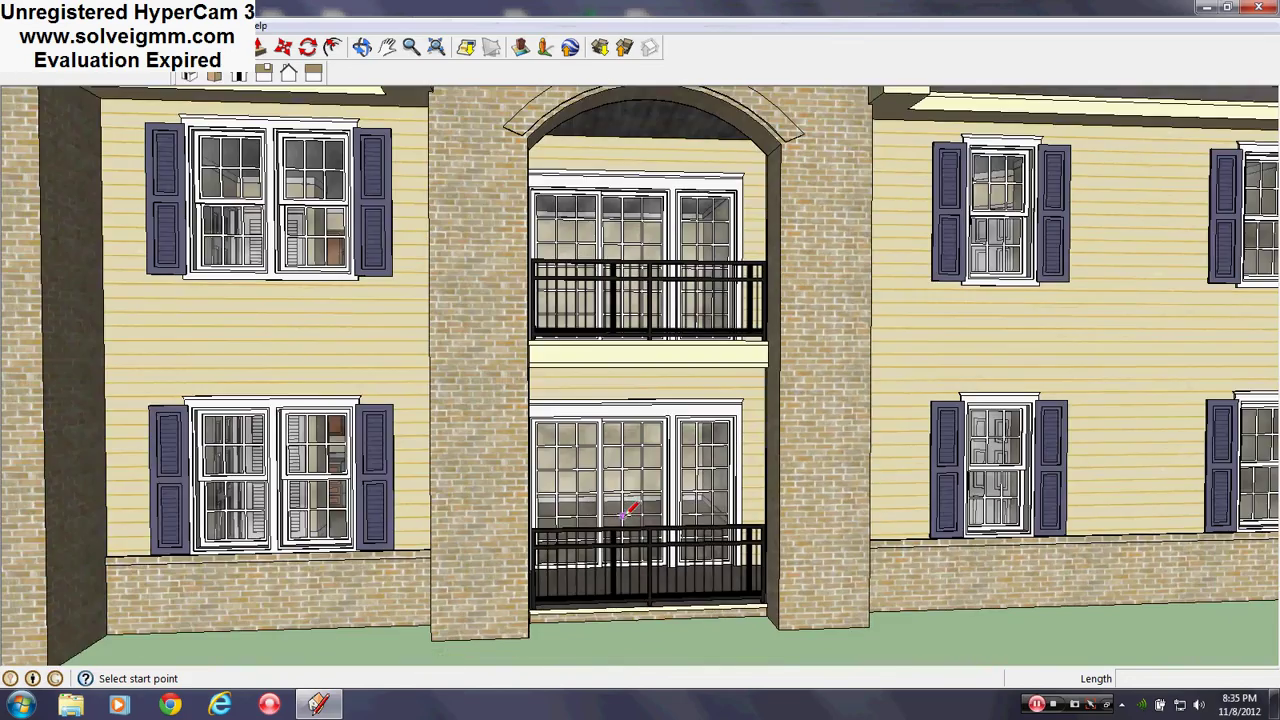
pyautogui.scroll(6, 779, 370)
pyautogui.scroll(3, 774, 374)
pyautogui.moveTo(776, 374); pyautogui.dragTo(958, 352, button='middle')
pyautogui.scroll(-3, 380, 186)
pyautogui.scroll(-4, 453, 326)
pyautogui.moveTo(550, 355); pyautogui.dragTo(332, 421, button='middle')
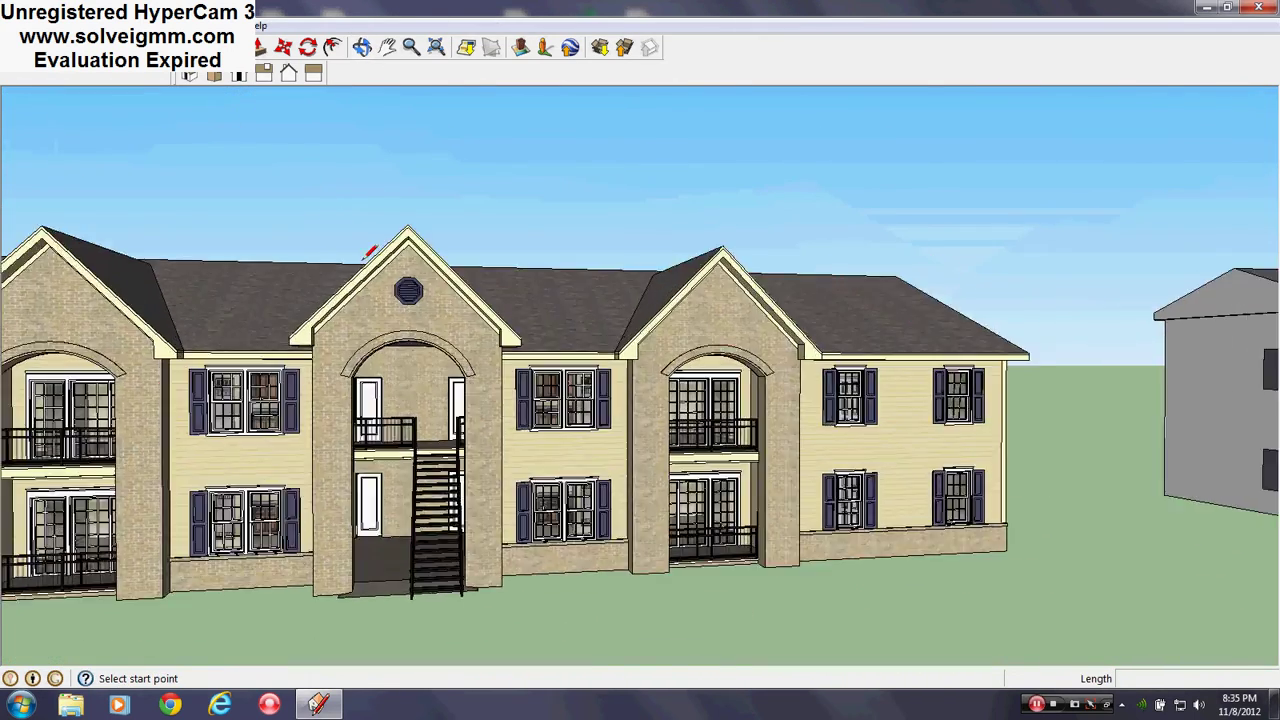
# - Inspect the beige building's central staircase up close, including its steps, handrails, landing and surrounding brick walls
pyautogui.scroll(5, 391, 305)
pyautogui.moveTo(443, 322)
pyautogui.mouseDown(button='middle')
pyautogui.moveTo(474, 220)
pyautogui.moveTo(507, 300)
pyautogui.mouseUp(button='middle')
pyautogui.scroll(-4, 510, 365)
pyautogui.scroll(7, 500, 537)
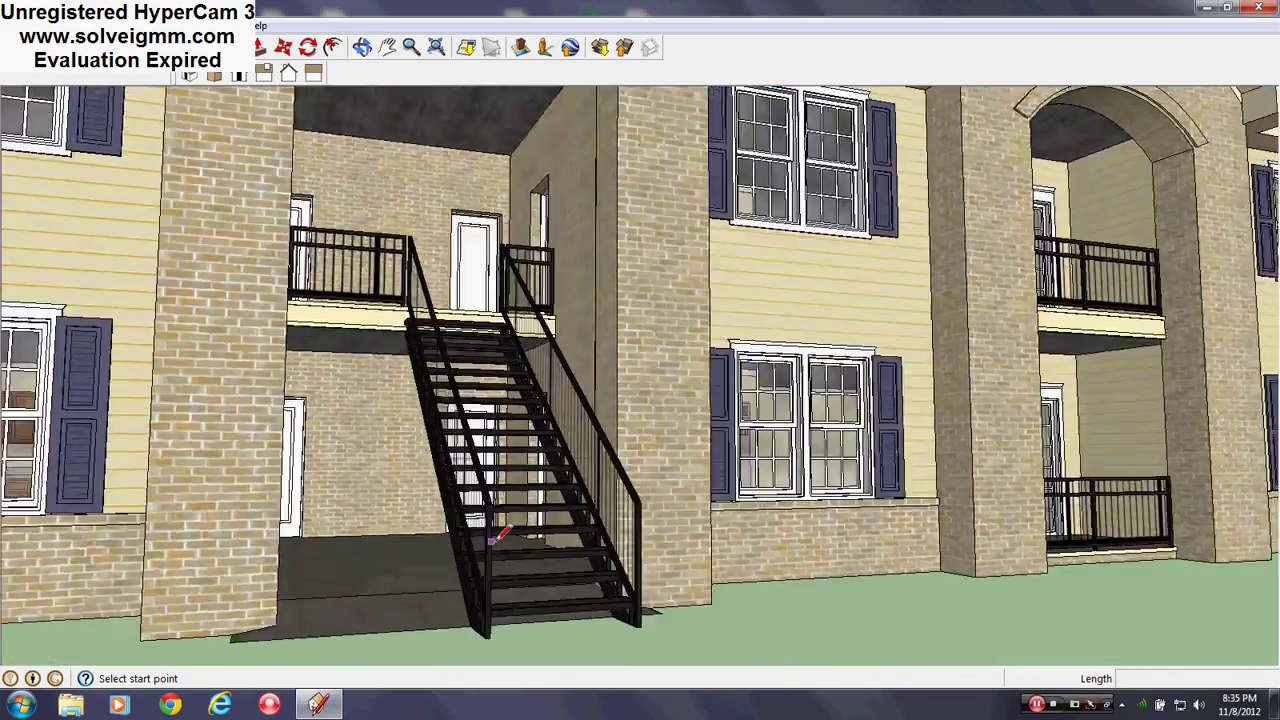
pyautogui.moveTo(500, 537)
pyautogui.mouseDown(button='middle')
pyautogui.moveTo(602, 592)
pyautogui.moveTo(651, 600)
pyautogui.moveTo(631, 614)
pyautogui.mouseUp(button='middle')
pyautogui.scroll(-4, 588, 394)
pyautogui.scroll(4, 662, 582)
pyautogui.scroll(-4, 631, 612)
pyautogui.scroll(6, 536, 374)
pyautogui.scroll(3, 533, 375)
pyautogui.moveTo(533, 376)
pyautogui.mouseDown(button='middle')
pyautogui.moveTo(523, 537)
pyautogui.moveTo(560, 670)
pyautogui.mouseUp(button='middle')
pyautogui.moveTo(531, 443)
pyautogui.mouseDown(button='middle')
pyautogui.moveTo(620, 437)
pyautogui.moveTo(554, 423)
pyautogui.moveTo(547, 180)
pyautogui.moveTo(509, 369)
pyautogui.moveTo(547, 525)
pyautogui.mouseUp(button='middle')
pyautogui.scroll(-4, 620, 437)
pyautogui.scroll(6, 464, 190)
pyautogui.scroll(-4, 613, 420)
pyautogui.scroll(-3, 554, 410)
pyautogui.scroll(-4, 495, 487)
pyautogui.scroll(-5, 469, 383)
# - Open the layer list, and go through the glazed balcony doors into the apartment's interior
pyautogui.click(222, 26)
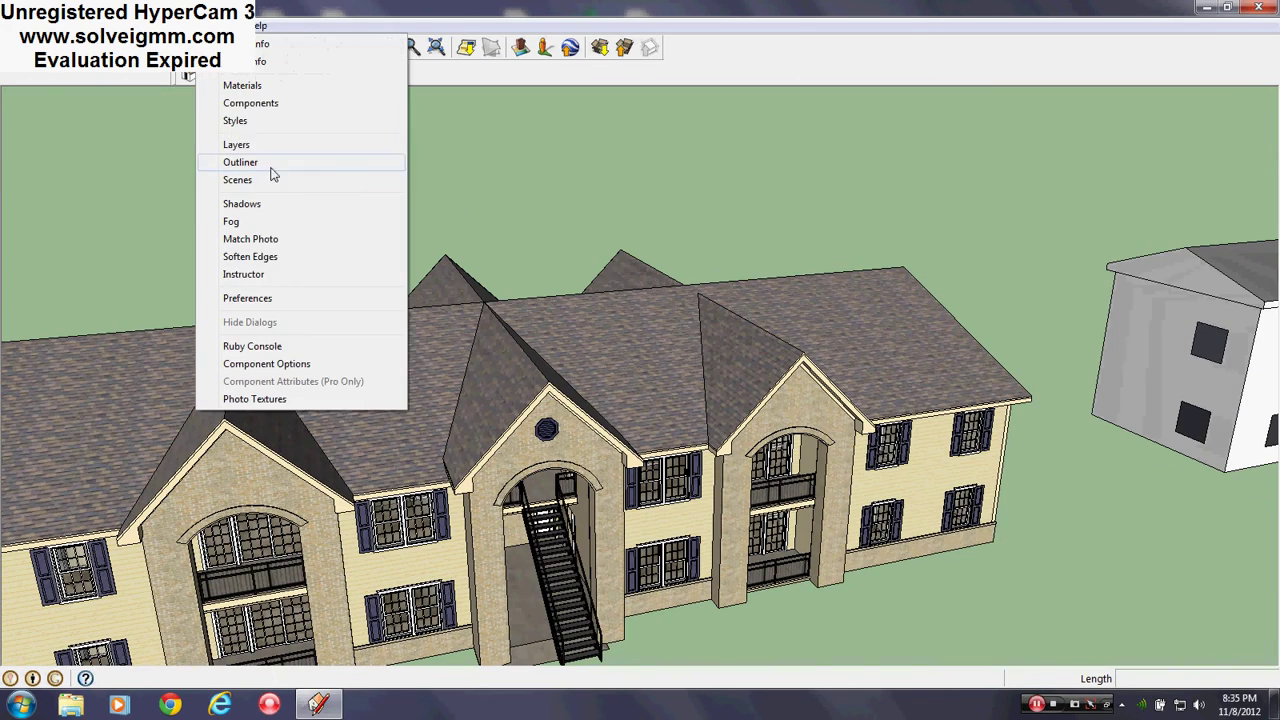
pyautogui.click(250, 147)
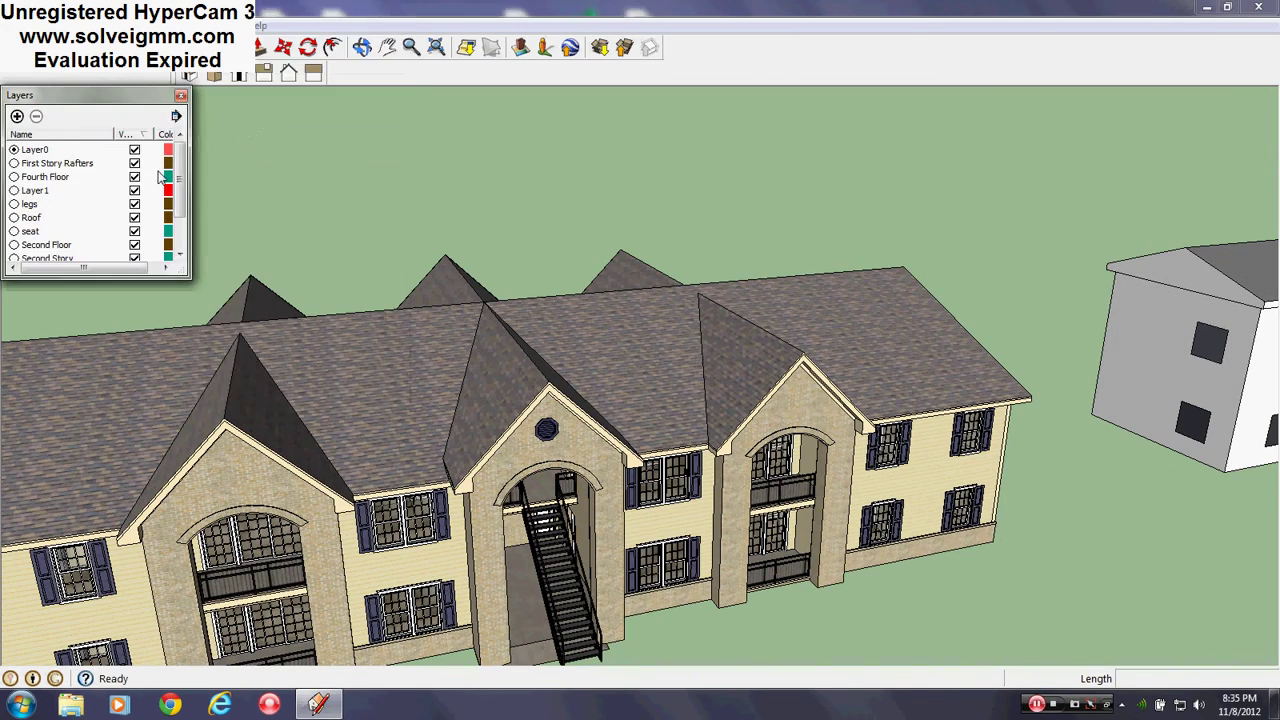
pyautogui.scroll(12, 829, 447)
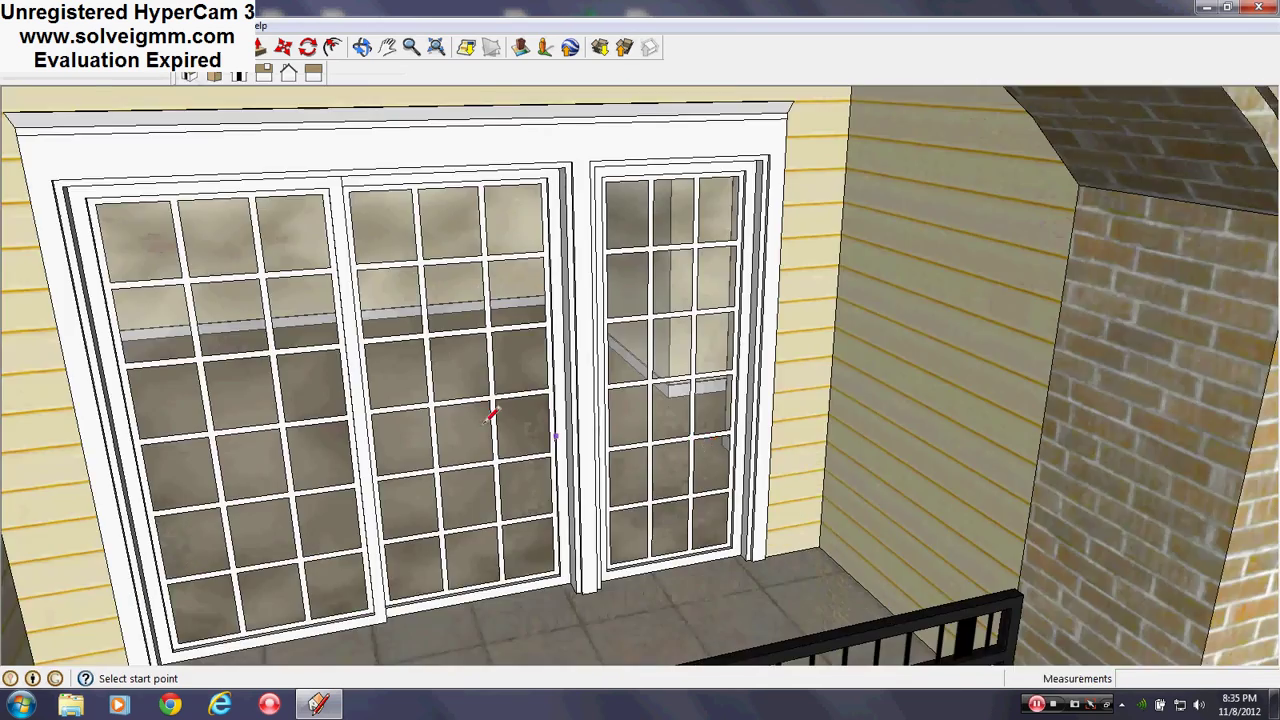
pyautogui.moveTo(491, 414)
pyautogui.mouseDown(button='middle')
pyautogui.moveTo(672, 407)
pyautogui.moveTo(858, 349)
pyautogui.mouseUp(button='middle')
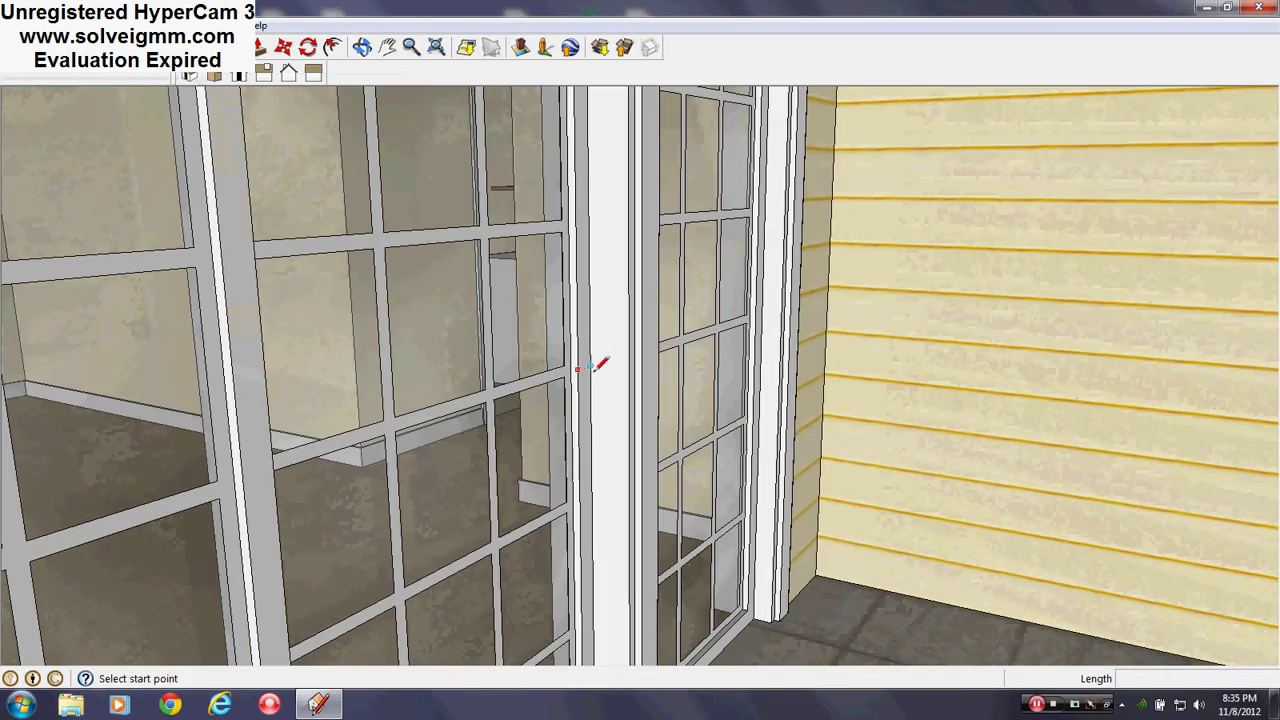
pyautogui.keyDown('shift'); pyautogui.moveTo(596, 370); pyautogui.dragTo(872, 510, button='middle'); pyautogui.keyUp('shift')
pyautogui.keyDown('shift'); pyautogui.moveTo(967, 350); pyautogui.dragTo(862, 503, button='middle'); pyautogui.keyUp('shift')
pyautogui.scroll(1, 943, 512)
pyautogui.keyDown('shift'); pyautogui.moveTo(231, 380); pyautogui.dragTo(537, 377, button='middle'); pyautogui.keyUp('shift')
pyautogui.scroll(5, 834, 531)
pyautogui.keyDown('shift'); pyautogui.moveTo(437, 529); pyautogui.dragTo(700, 490, button='middle'); pyautogui.keyUp('shift')
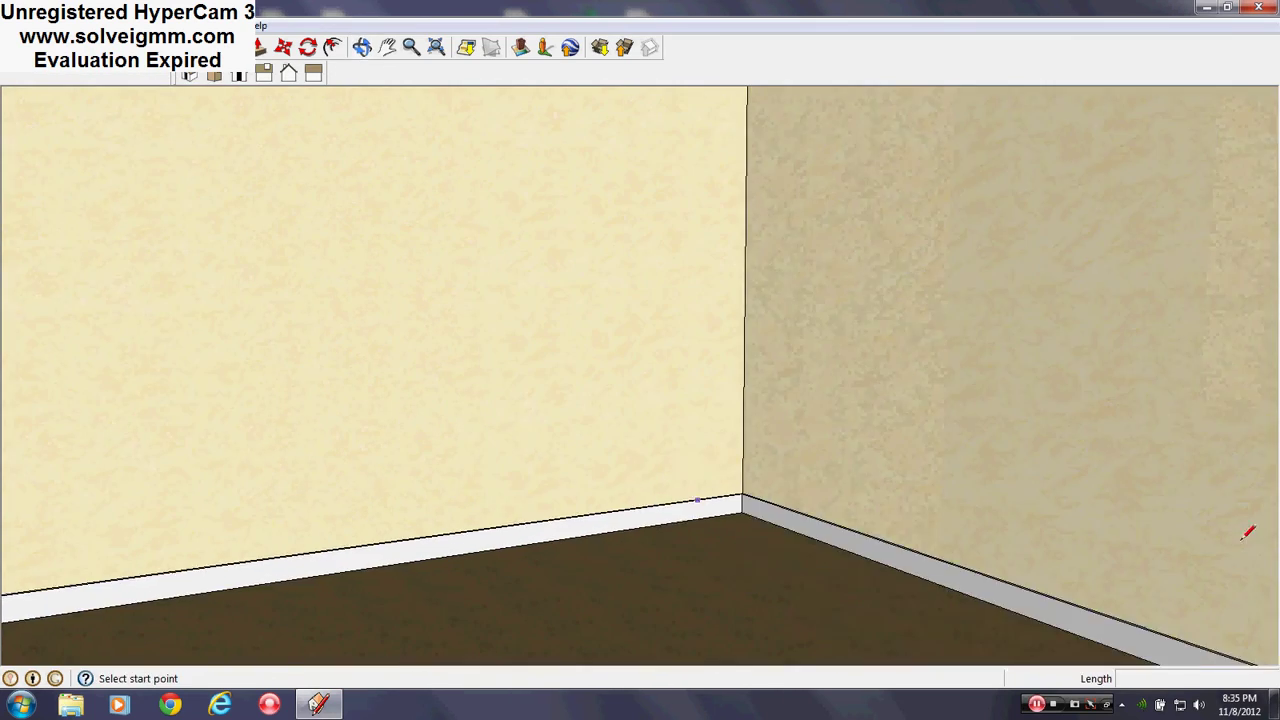
# - Tour the apartment's interior, examining the living area, the kitchen cabinets and appliances, and the window wall
pyautogui.moveTo(1245, 532); pyautogui.dragTo(960, 577, button='middle')
pyautogui.keyDown('shift'); pyautogui.moveTo(350, 365); pyautogui.dragTo(690, 385, button='middle'); pyautogui.keyUp('shift')
pyautogui.moveTo(690, 385); pyautogui.dragTo(466, 432, button='middle')
pyautogui.keyDown('shift'); pyautogui.moveTo(464, 450); pyautogui.dragTo(931, 543, button='middle'); pyautogui.keyUp('shift')
pyautogui.moveTo(931, 543); pyautogui.dragTo(860, 485, button='middle')
pyautogui.scroll(3, 761, 517)
pyautogui.keyDown('shift'); pyautogui.moveTo(743, 402); pyautogui.dragTo(812, 624, button='middle'); pyautogui.keyUp('shift')
pyautogui.moveTo(147, 408); pyautogui.dragTo(556, 430, button='middle')
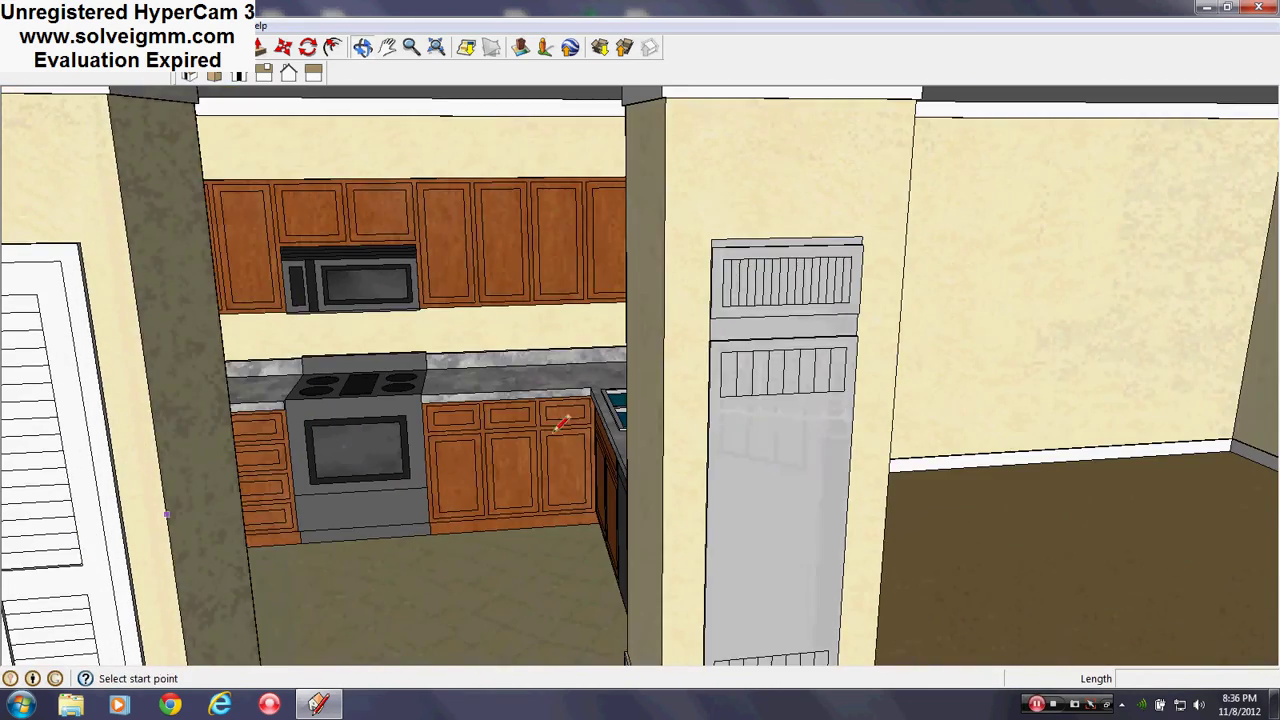
pyautogui.moveTo(716, 421)
pyautogui.mouseDown(button='middle')
pyautogui.moveTo(512, 386)
pyautogui.moveTo(500, 450)
pyautogui.moveTo(513, 454)
pyautogui.moveTo(328, 440)
pyautogui.moveTo(764, 487)
pyautogui.moveTo(797, 389)
pyautogui.moveTo(655, 477)
pyautogui.moveTo(773, 533)
pyautogui.moveTo(1190, 590)
pyautogui.mouseUp(button='middle')
pyautogui.moveTo(591, 520); pyautogui.dragTo(545, 522, button='middle')
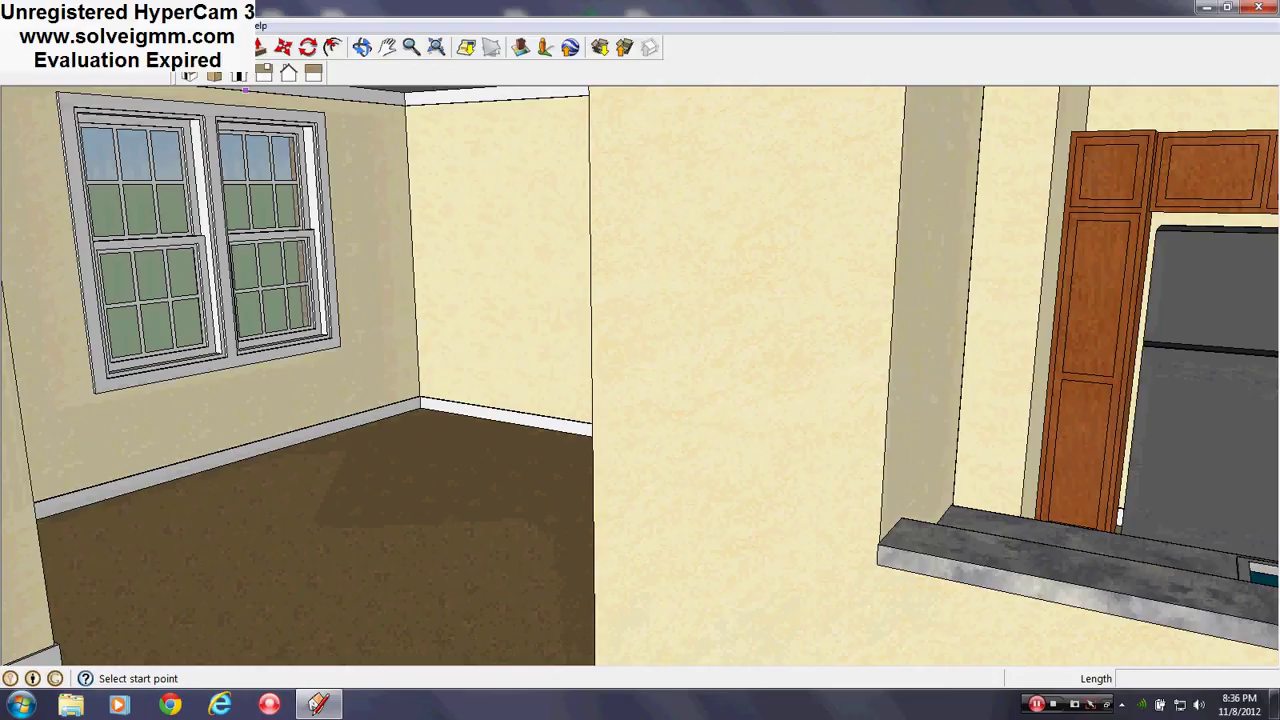
# - Hide the Roof layer and close the layer list
pyautogui.click(228, 25)
pyautogui.click(243, 140)
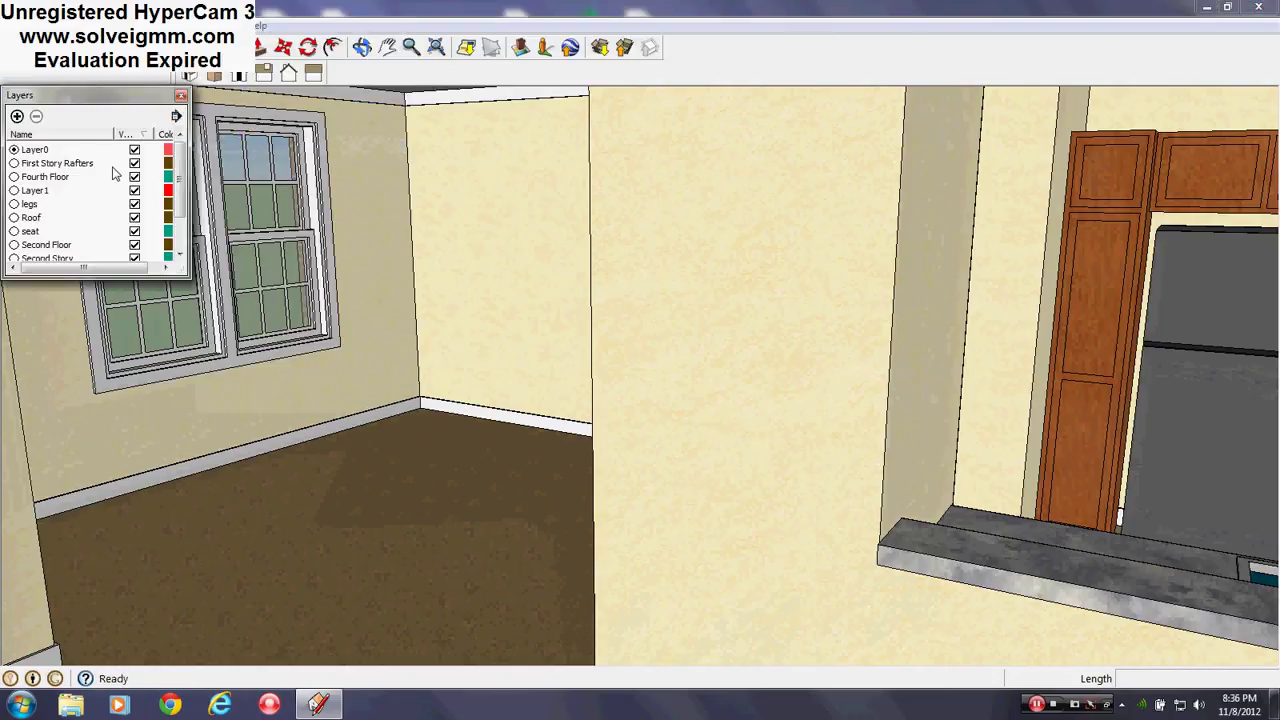
pyautogui.click(134, 217)
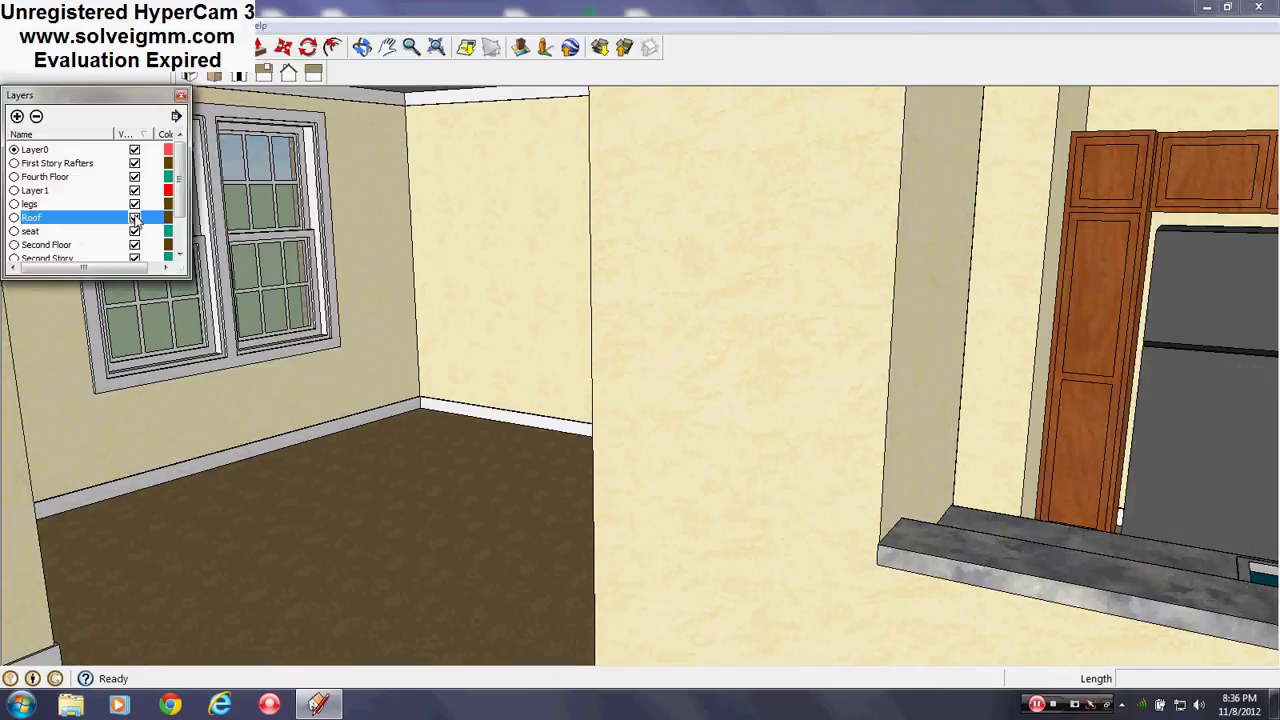
pyautogui.click(181, 97)
# - Examine the beige building's upper-floor apartment layout from above, including its rooms, kitchens and central stairwell
pyautogui.moveTo(252, 334); pyautogui.dragTo(786, 389, button='middle')
pyautogui.scroll(-5, 606, 297)
pyautogui.scroll(-2, 652, 308)
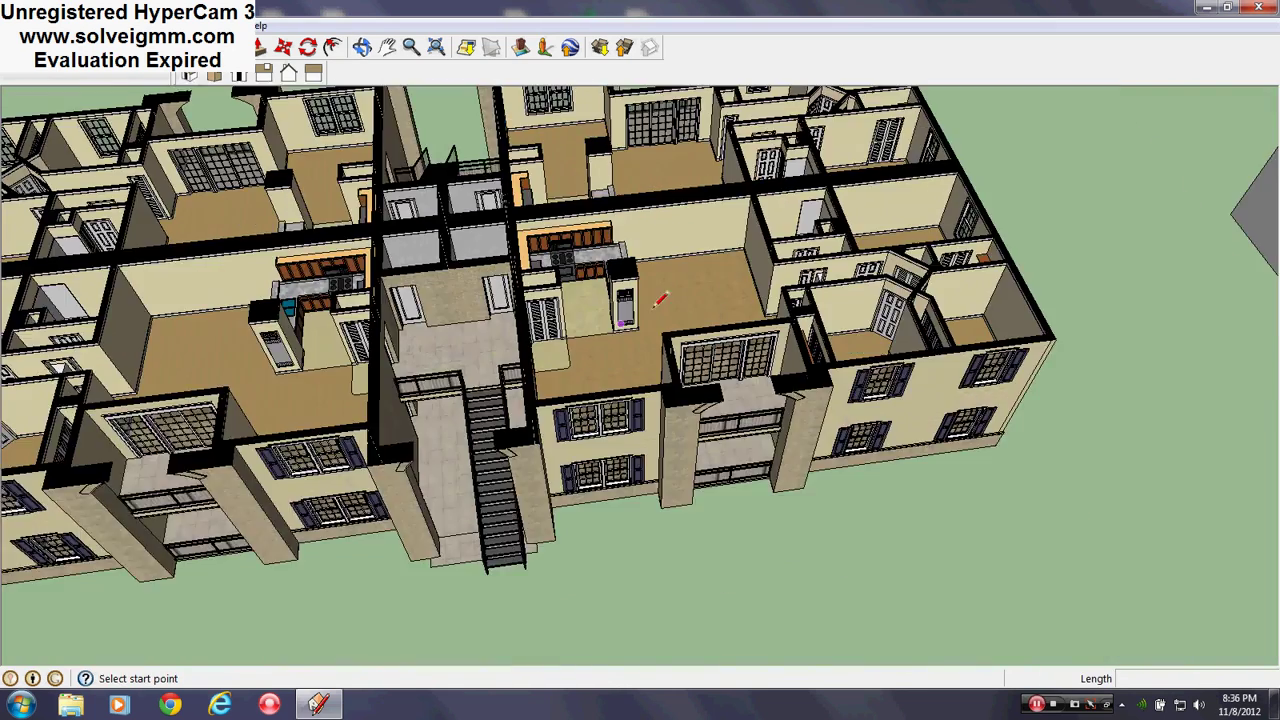
pyautogui.moveTo(769, 247)
pyautogui.mouseDown(button='middle')
pyautogui.moveTo(719, 428)
pyautogui.moveTo(631, 249)
pyautogui.moveTo(630, 262)
pyautogui.mouseUp(button='middle')
pyautogui.scroll(-1, 719, 428)
pyautogui.scroll(-1, 721, 427)
pyautogui.scroll(1, 671, 337)
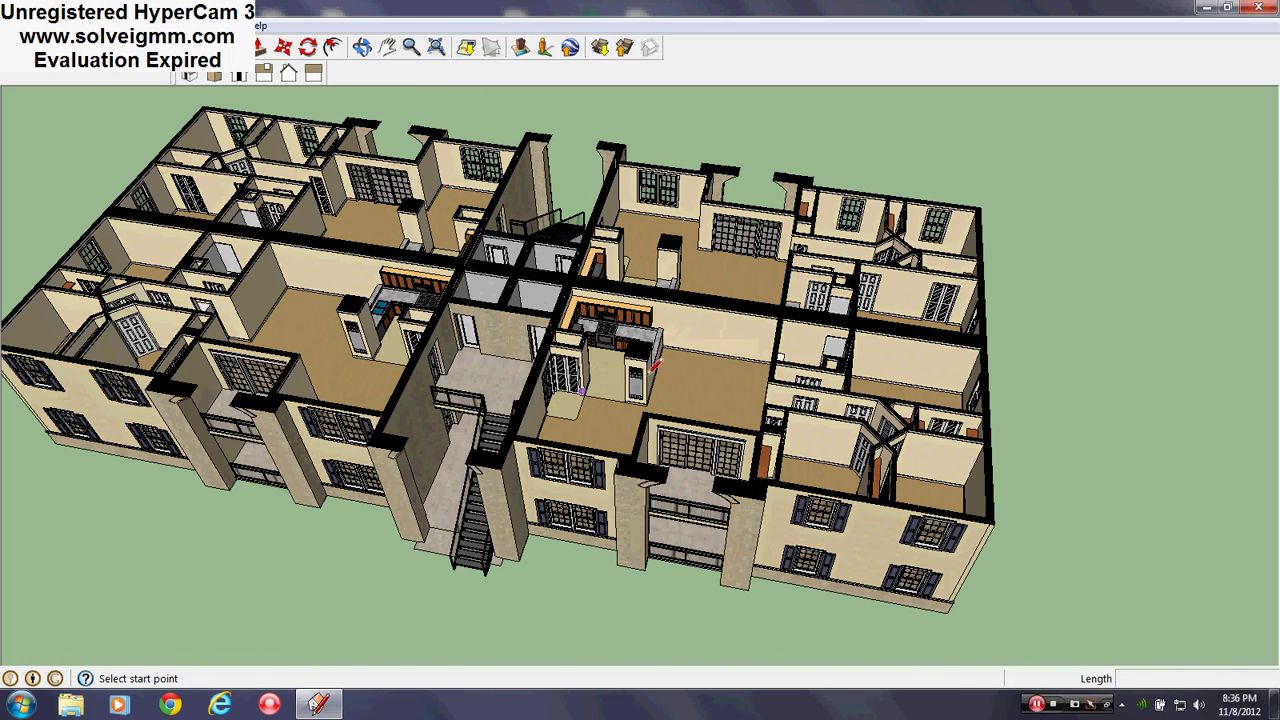
# - Examine the upper stairwell landing from above, including the apartment entrance doors and the enclosed storage rooms beside it
pyautogui.scroll(4, 651, 372)
pyautogui.scroll(2, 474, 343)
pyautogui.moveTo(476, 345); pyautogui.dragTo(631, 437, button='middle')
pyautogui.keyDown('shift'); pyautogui.moveTo(525, 452); pyautogui.dragTo(734, 420, button='middle'); pyautogui.keyUp('shift')
pyautogui.moveTo(550, 415)
pyautogui.mouseDown(button='middle')
pyautogui.moveTo(524, 437)
pyautogui.moveTo(626, 506)
pyautogui.moveTo(612, 482)
pyautogui.mouseUp(button='middle')
pyautogui.scroll(-3, 626, 504)
pyautogui.scroll(3, 600, 405)
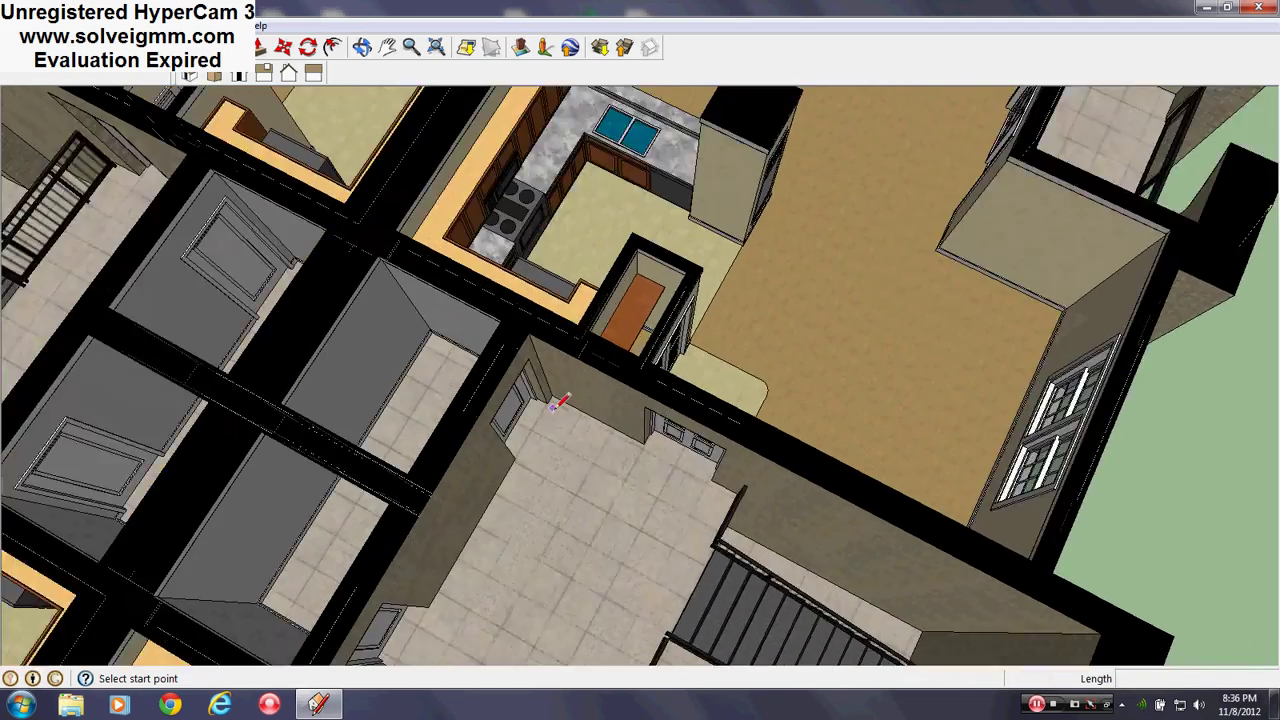
pyautogui.moveTo(552, 407)
pyautogui.mouseDown(button='middle')
pyautogui.moveTo(548, 453)
pyautogui.moveTo(684, 468)
pyautogui.moveTo(457, 480)
pyautogui.mouseUp(button='middle')
pyautogui.scroll(2, 548, 450)
pyautogui.scroll(-3, 480, 462)
pyautogui.moveTo(703, 546)
pyautogui.mouseDown(button='middle')
pyautogui.moveTo(480, 451)
pyautogui.moveTo(400, 520)
pyautogui.mouseUp(button='middle')
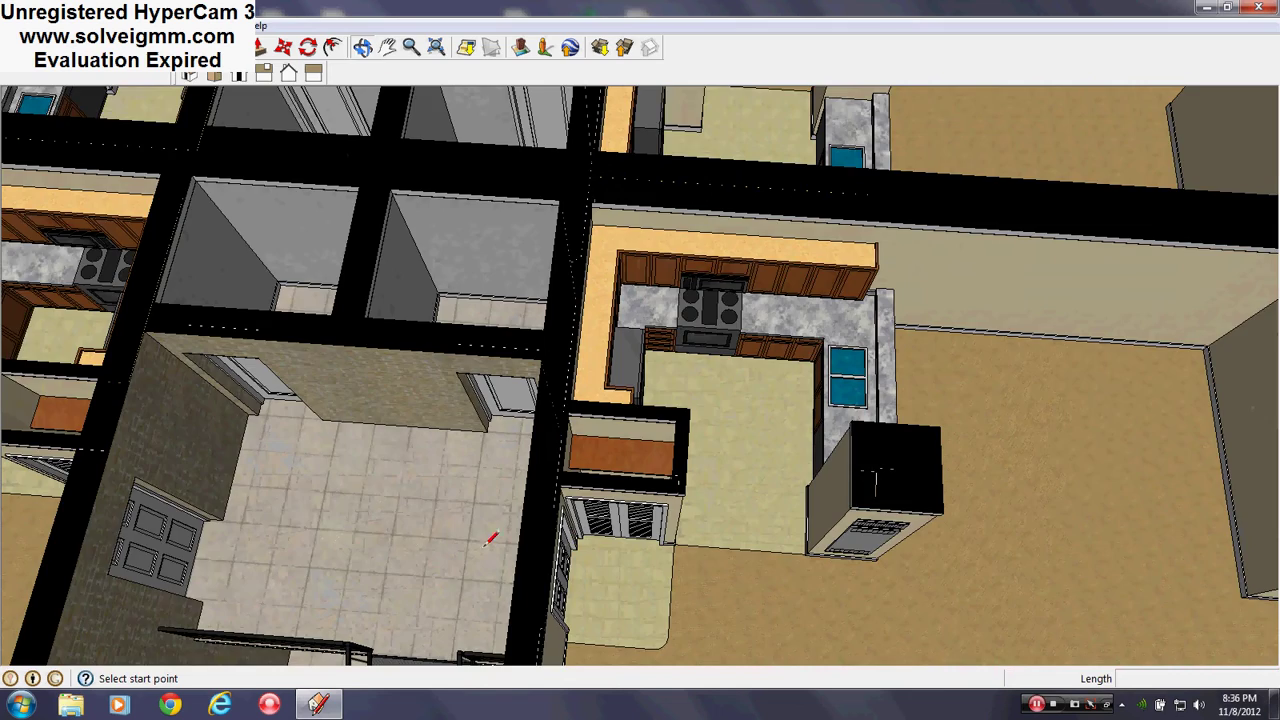
pyautogui.moveTo(592, 546)
pyautogui.keyDown('shift'); pyautogui.mouseDown(button='middle')
pyautogui.moveTo(428, 408)
pyautogui.moveTo(409, 414)
pyautogui.moveTo(540, 560)
pyautogui.moveTo(531, 420)
pyautogui.moveTo(624, 430)
pyautogui.moveTo(560, 305)
pyautogui.moveTo(537, 457)
pyautogui.moveTo(420, 510)
pyautogui.mouseUp(button='middle'); pyautogui.keyUp('shift')
pyautogui.scroll(-2, 430, 400)
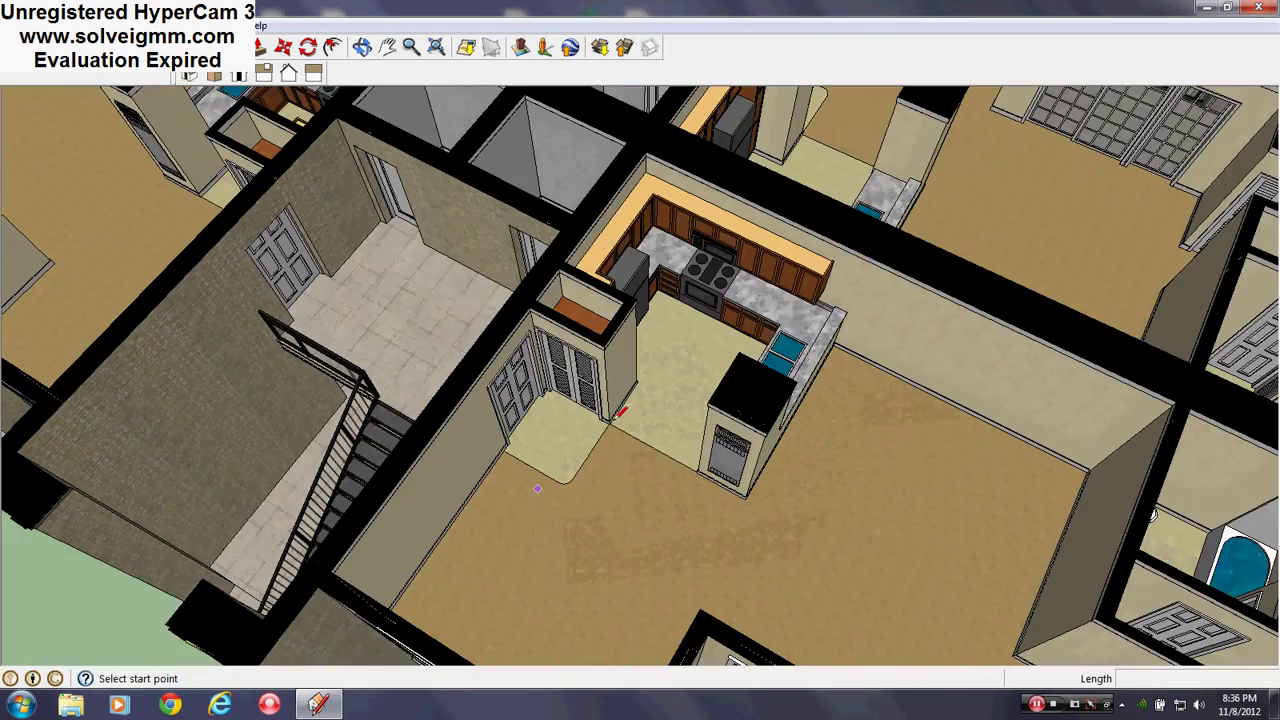
# - Inspect the apartment's tiled entry, its front door and louvered coat closet, and how they adjoin the kitchen
pyautogui.scroll(3, 662, 335)
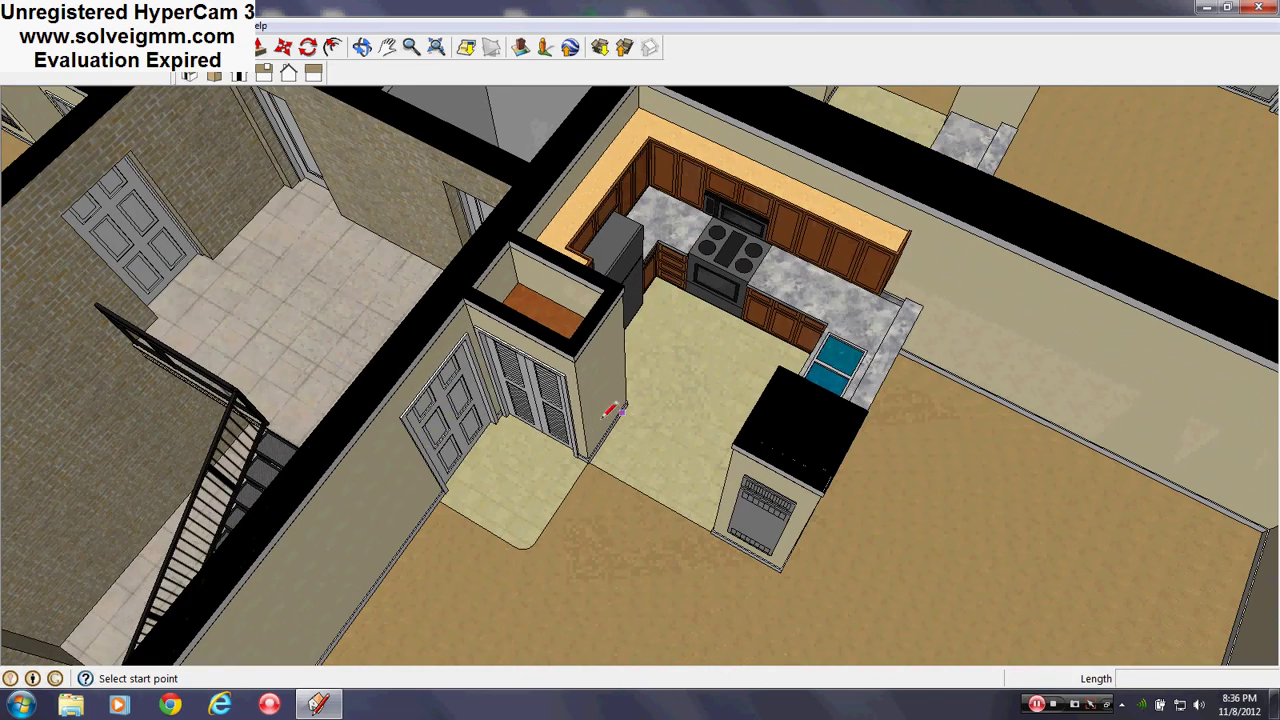
pyautogui.moveTo(612, 410)
pyautogui.mouseDown(button='middle')
pyautogui.moveTo(651, 463)
pyautogui.moveTo(733, 507)
pyautogui.mouseUp(button='middle')
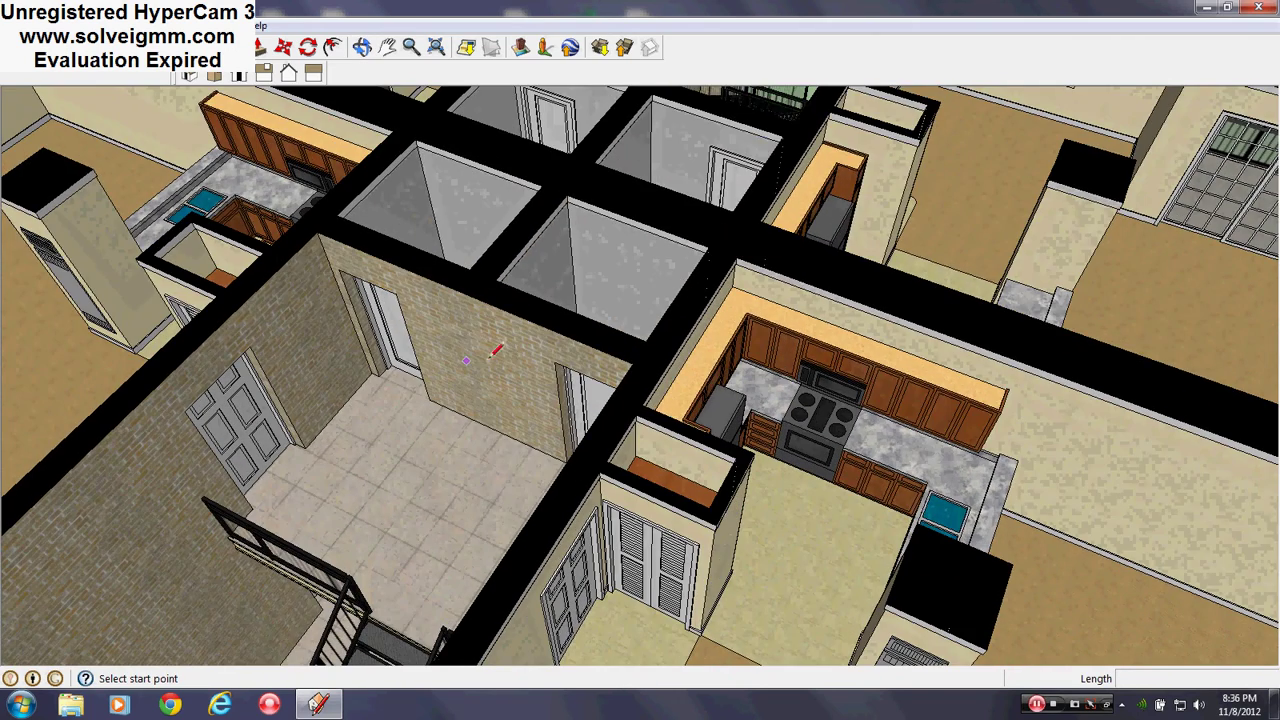
pyautogui.moveTo(738, 605)
pyautogui.keyDown('shift'); pyautogui.mouseDown(button='middle')
pyautogui.moveTo(671, 508)
pyautogui.moveTo(620, 540)
pyautogui.moveTo(1079, 627)
pyautogui.mouseUp(button='middle'); pyautogui.keyUp('shift')
pyautogui.scroll(5, 690, 535)
pyautogui.scroll(-5, 600, 529)
pyautogui.moveTo(600, 529); pyautogui.dragTo(757, 560, button='middle')
pyautogui.moveTo(662, 640)
pyautogui.keyDown('shift'); pyautogui.mouseDown(button='middle')
pyautogui.moveTo(600, 509)
pyautogui.moveTo(110, 555)
pyautogui.moveTo(449, 369)
pyautogui.moveTo(374, 360)
pyautogui.moveTo(563, 418)
pyautogui.mouseUp(button='middle'); pyautogui.keyUp('shift')
pyautogui.scroll(4, 600, 509)
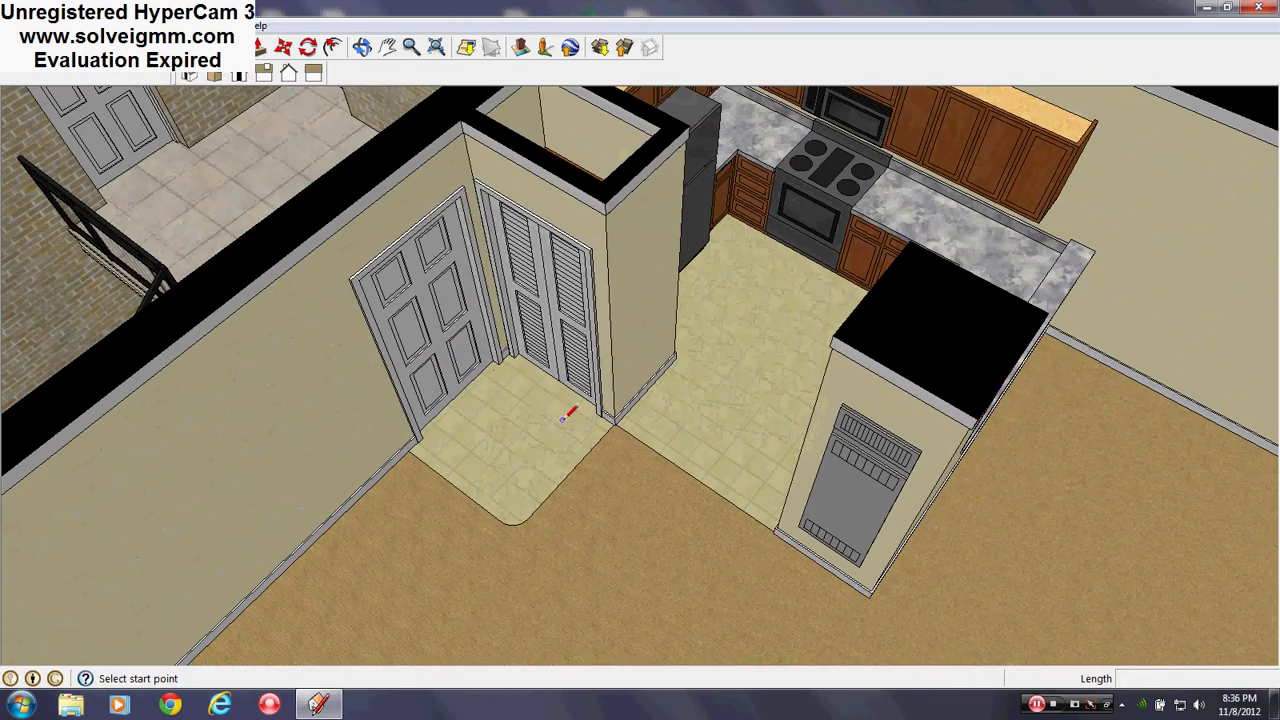
pyautogui.moveTo(610, 240)
pyautogui.keyDown('shift'); pyautogui.mouseDown(button='middle')
pyautogui.moveTo(689, 349)
pyautogui.moveTo(483, 486)
pyautogui.moveTo(375, 495)
pyautogui.mouseUp(button='middle'); pyautogui.keyUp('shift')
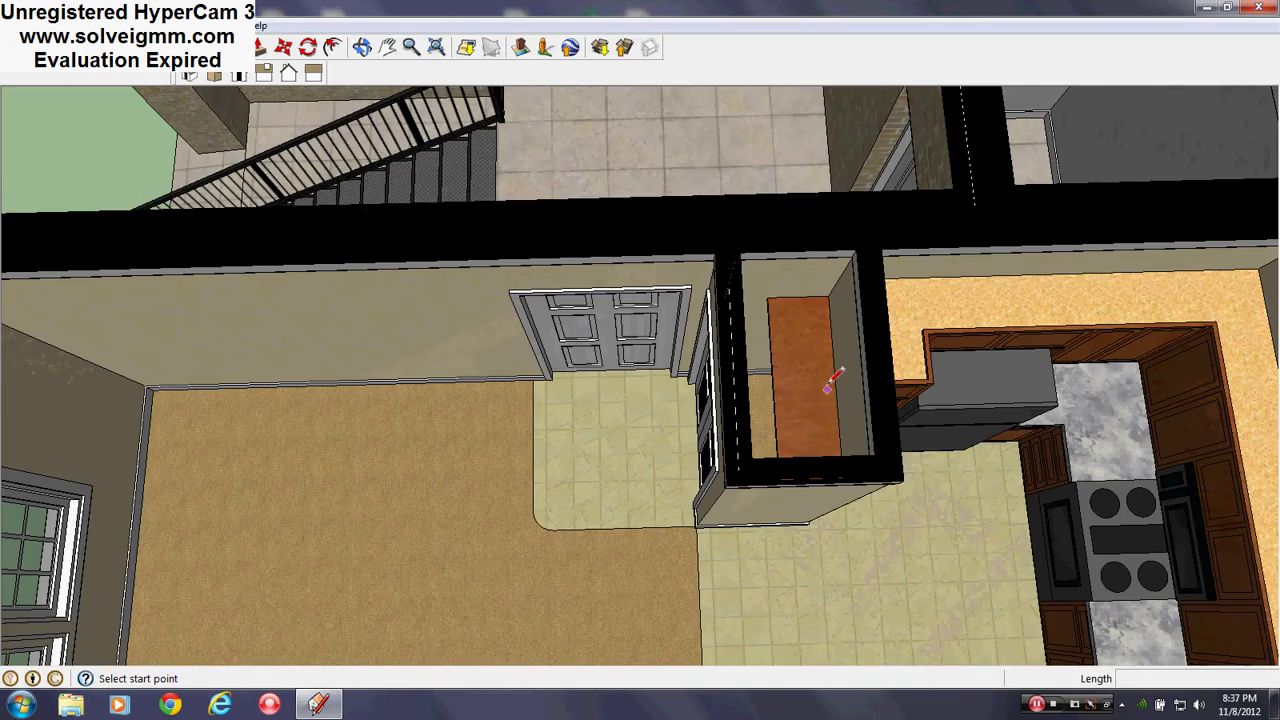
pyautogui.moveTo(882, 396)
pyautogui.mouseDown(button='middle')
pyautogui.moveTo(389, 361)
pyautogui.moveTo(806, 512)
pyautogui.mouseUp(button='middle')
pyautogui.moveTo(945, 518)
pyautogui.mouseDown(button='middle')
pyautogui.moveTo(768, 475)
pyautogui.moveTo(640, 388)
pyautogui.moveTo(920, 598)
pyautogui.moveTo(700, 470)
pyautogui.mouseUp(button='middle')
pyautogui.scroll(-2, 640, 388)
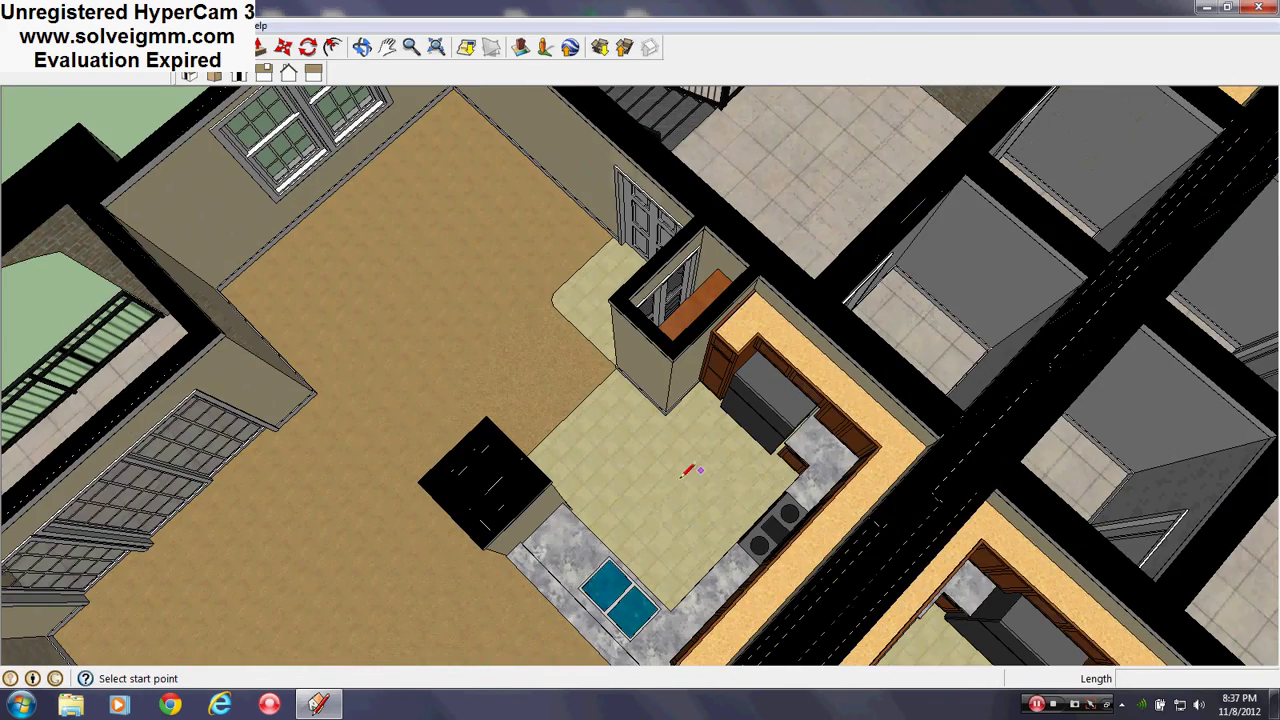
# - Examine the carpeted area between the entry and the front window, together with the glazed balcony doors
pyautogui.moveTo(617, 312)
pyautogui.mouseDown(button='middle')
pyautogui.moveTo(571, 266)
pyautogui.moveTo(766, 366)
pyautogui.moveTo(654, 526)
pyautogui.moveTo(600, 565)
pyautogui.moveTo(620, 646)
pyautogui.mouseUp(button='middle')
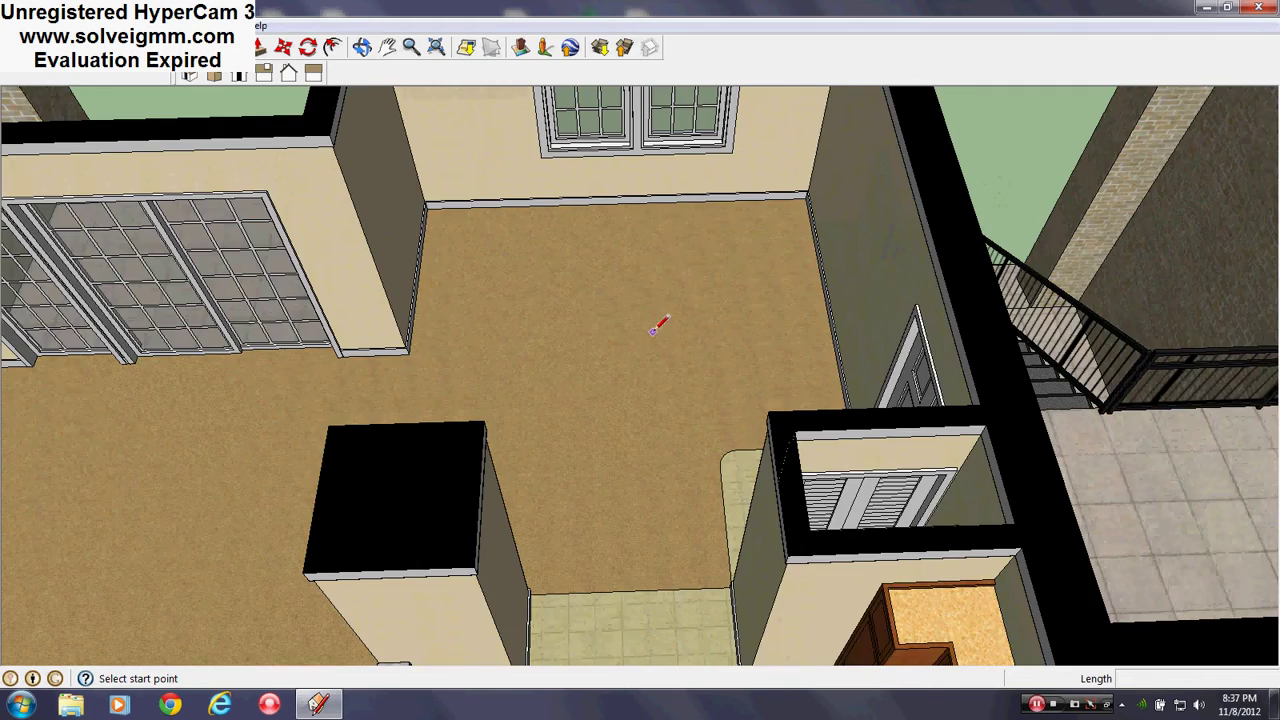
pyautogui.moveTo(652, 331)
pyautogui.keyDown('shift'); pyautogui.mouseDown(button='middle')
pyautogui.moveTo(668, 480)
pyautogui.moveTo(649, 434)
pyautogui.moveTo(666, 371)
pyautogui.mouseUp(button='middle'); pyautogui.keyUp('shift')
pyautogui.scroll(-1, 668, 480)
pyautogui.scroll(-1, 670, 332)
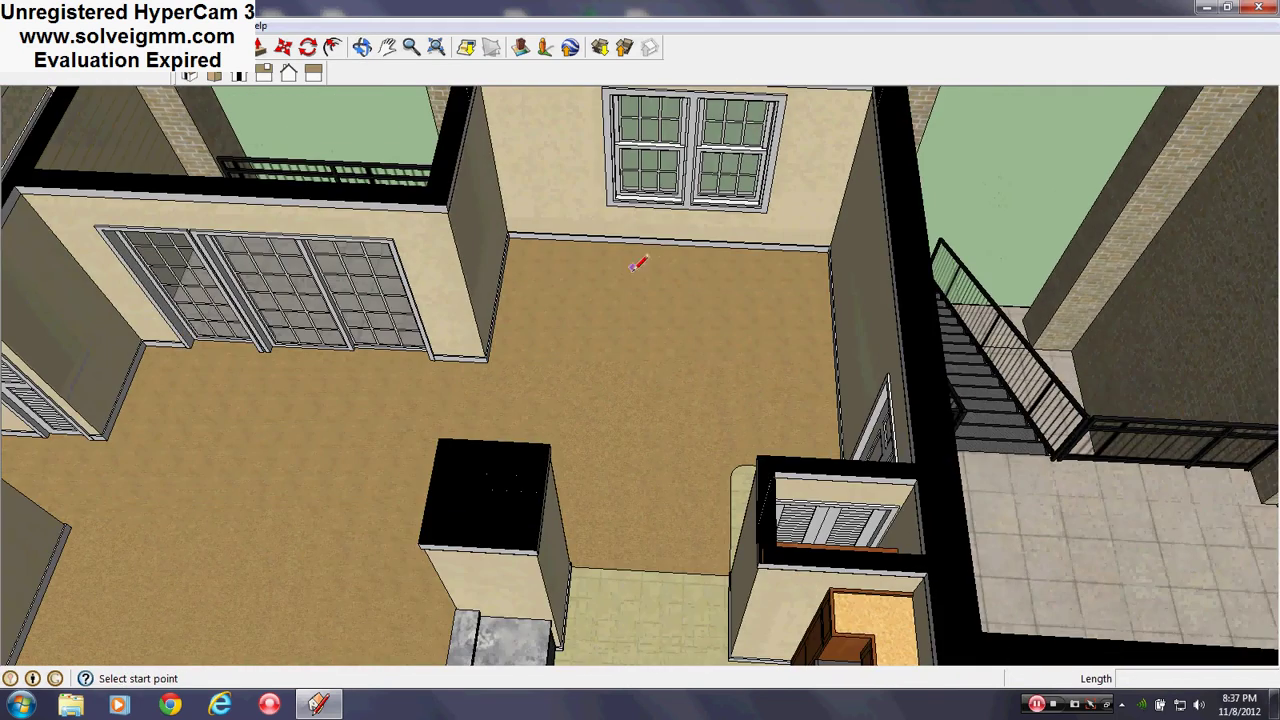
pyautogui.moveTo(689, 296); pyautogui.dragTo(732, 453, button='middle')
pyautogui.scroll(-1, 733, 453)
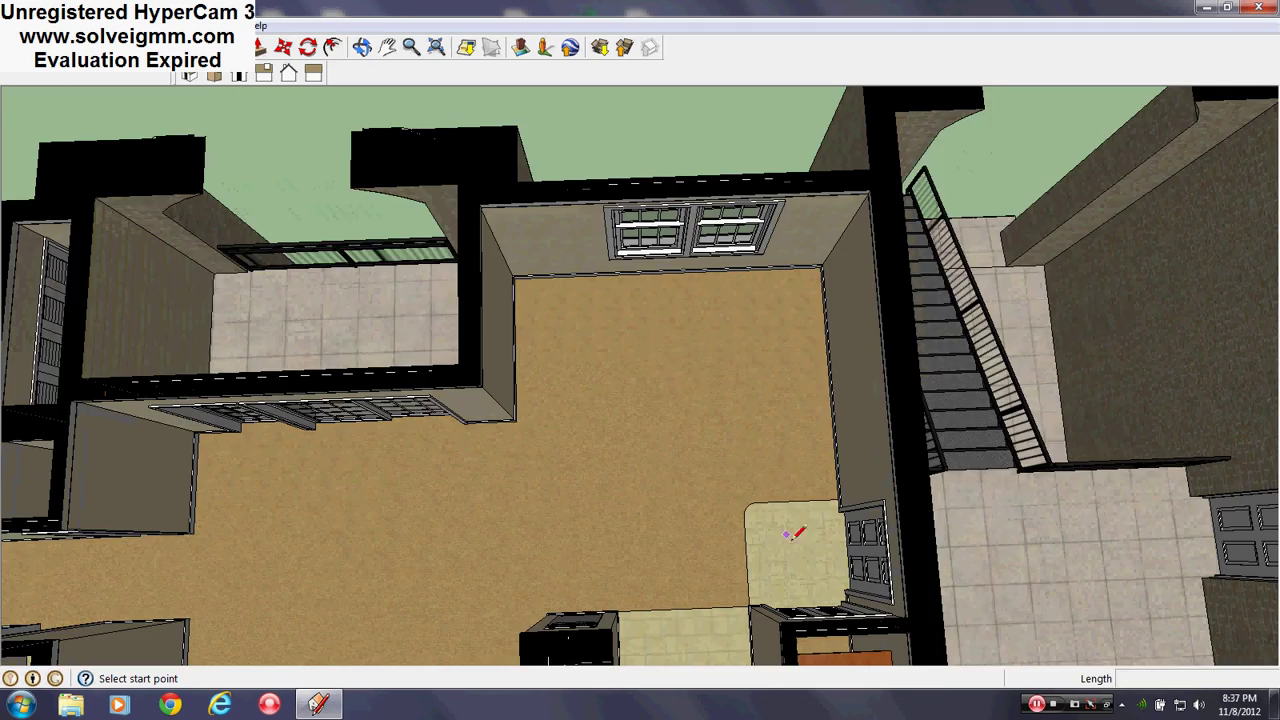
pyautogui.moveTo(791, 539)
pyautogui.mouseDown(button='middle')
pyautogui.moveTo(914, 449)
pyautogui.moveTo(1134, 392)
pyautogui.mouseUp(button='middle')
pyautogui.keyDown('shift'); pyautogui.moveTo(845, 336); pyautogui.dragTo(534, 344, button='middle'); pyautogui.keyUp('shift')
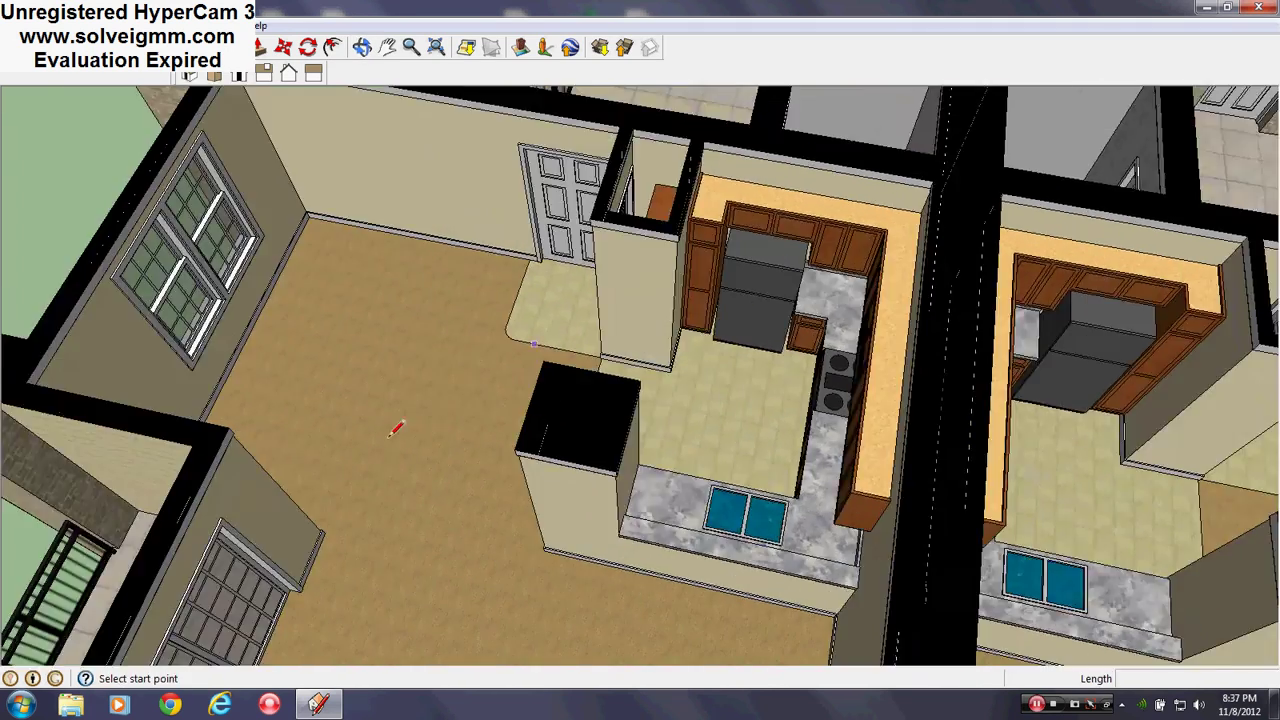
# - Inspect the kitchen up close, covering the pantry cabinet, refrigerator, stove, countertops, double sink and dishwasher
pyautogui.moveTo(389, 436); pyautogui.dragTo(1053, 470, button='middle')
pyautogui.moveTo(758, 470)
pyautogui.keyDown('shift'); pyautogui.mouseDown(button='middle')
pyautogui.moveTo(680, 514)
pyautogui.moveTo(728, 612)
pyautogui.mouseUp(button='middle'); pyautogui.keyUp('shift')
pyautogui.moveTo(676, 455)
pyautogui.mouseDown(button='middle')
pyautogui.moveTo(594, 524)
pyautogui.moveTo(574, 477)
pyautogui.moveTo(583, 454)
pyautogui.moveTo(577, 519)
pyautogui.mouseUp(button='middle')
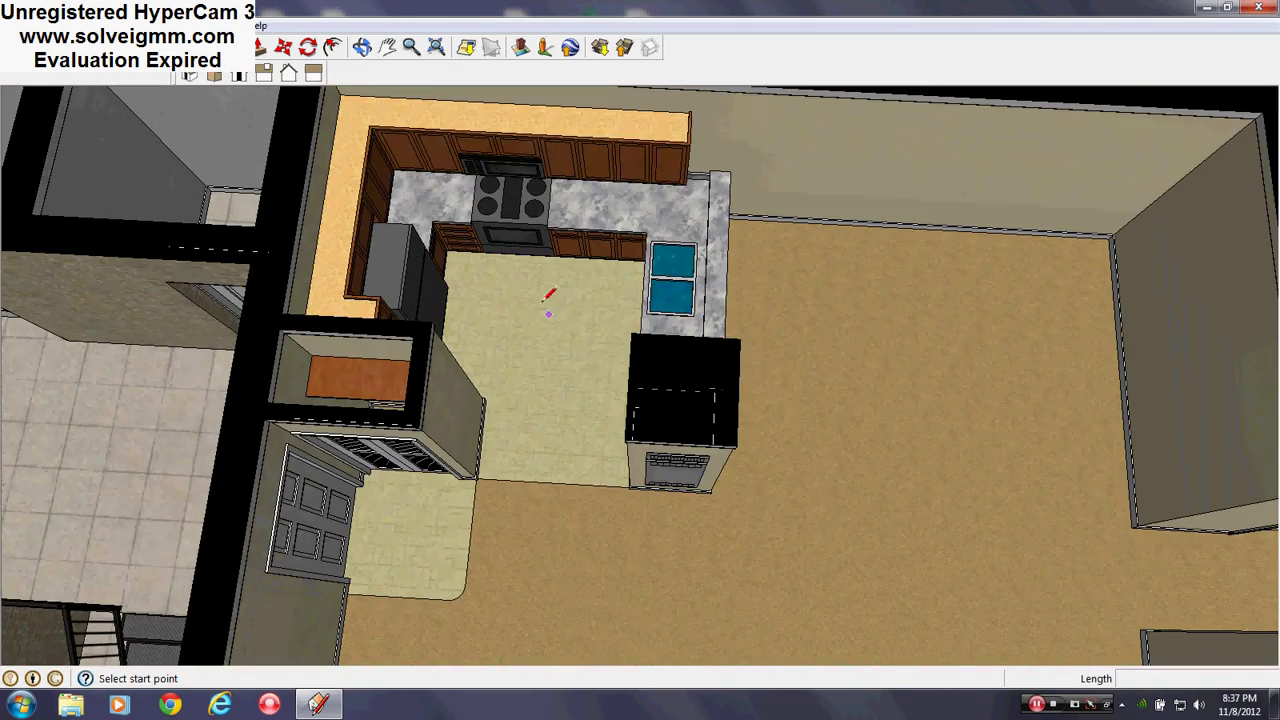
pyautogui.scroll(4, 449, 206)
pyautogui.moveTo(820, 325); pyautogui.dragTo(308, 242, button='middle')
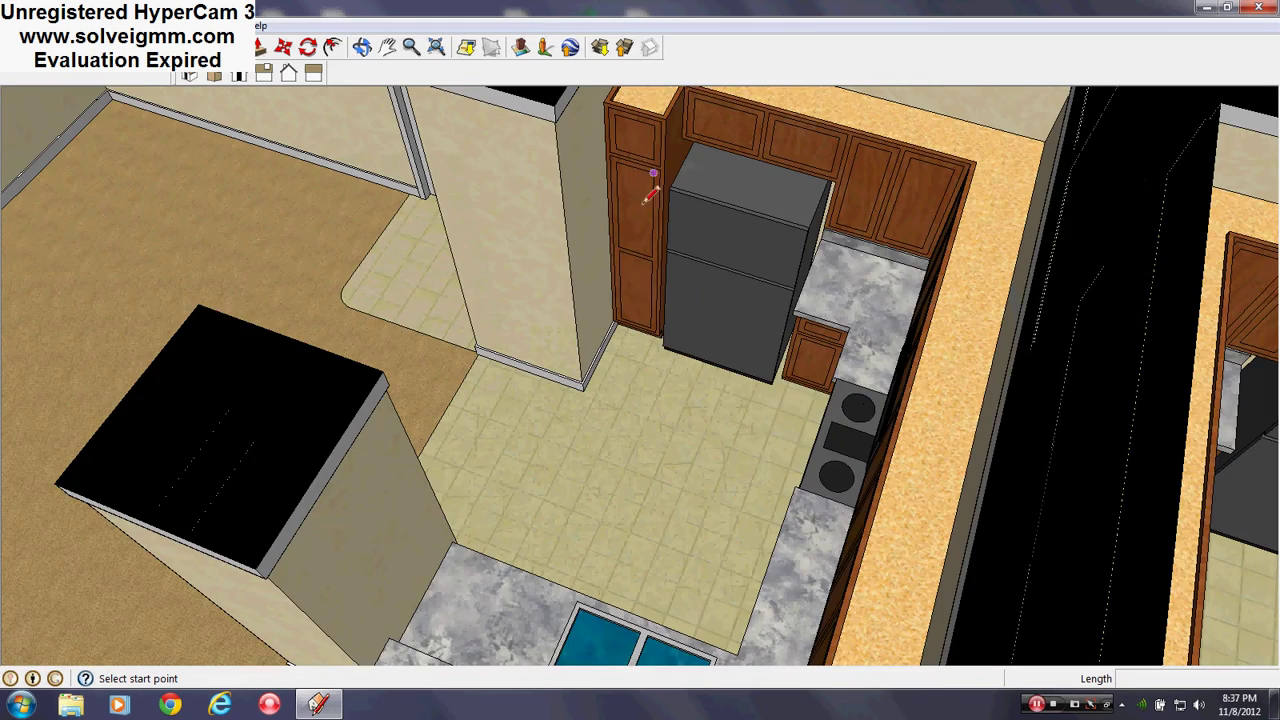
pyautogui.scroll(3, 684, 246)
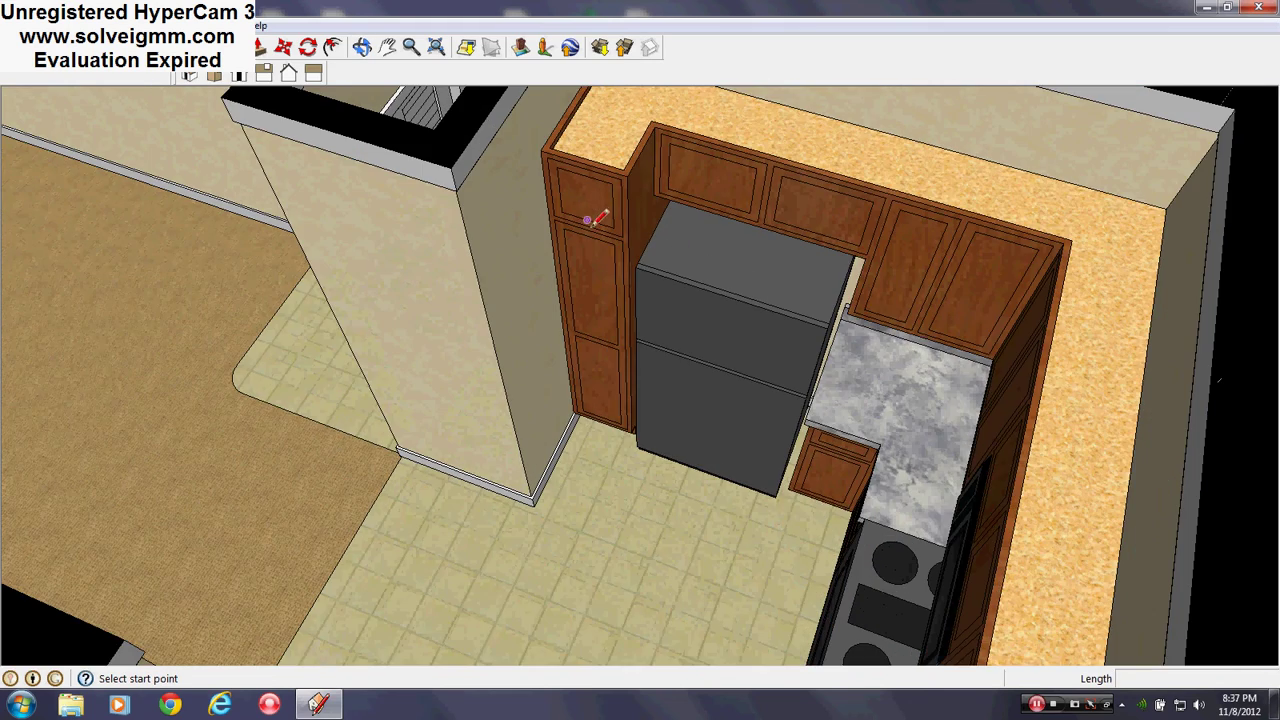
pyautogui.scroll(-3, 562, 376)
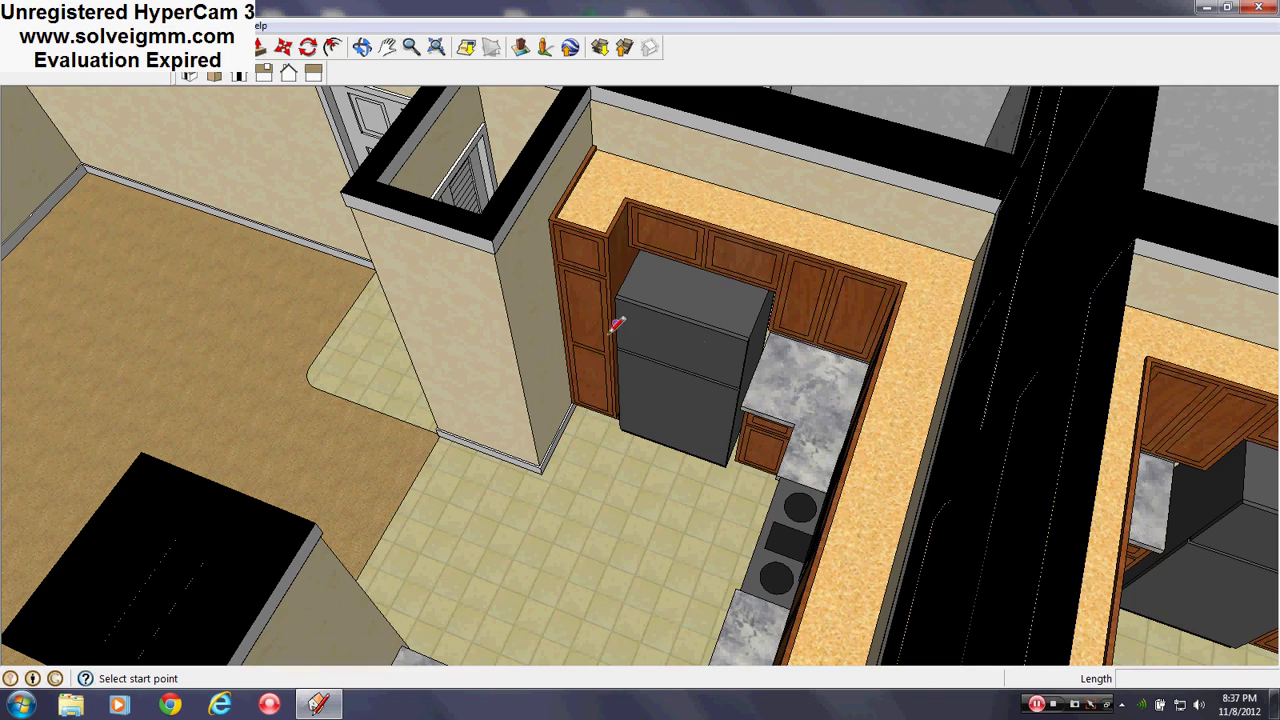
pyautogui.moveTo(617, 323); pyautogui.dragTo(1090, 367, button='middle')
pyautogui.scroll(-5, 769, 387)
pyautogui.scroll(2, 957, 437)
pyautogui.moveTo(1097, 446); pyautogui.dragTo(1251, 489, button='middle')
pyautogui.scroll(-1, 696, 477)
pyautogui.scroll(4, 1140, 250)
pyautogui.moveTo(923, 426); pyautogui.dragTo(1080, 410, button='middle')
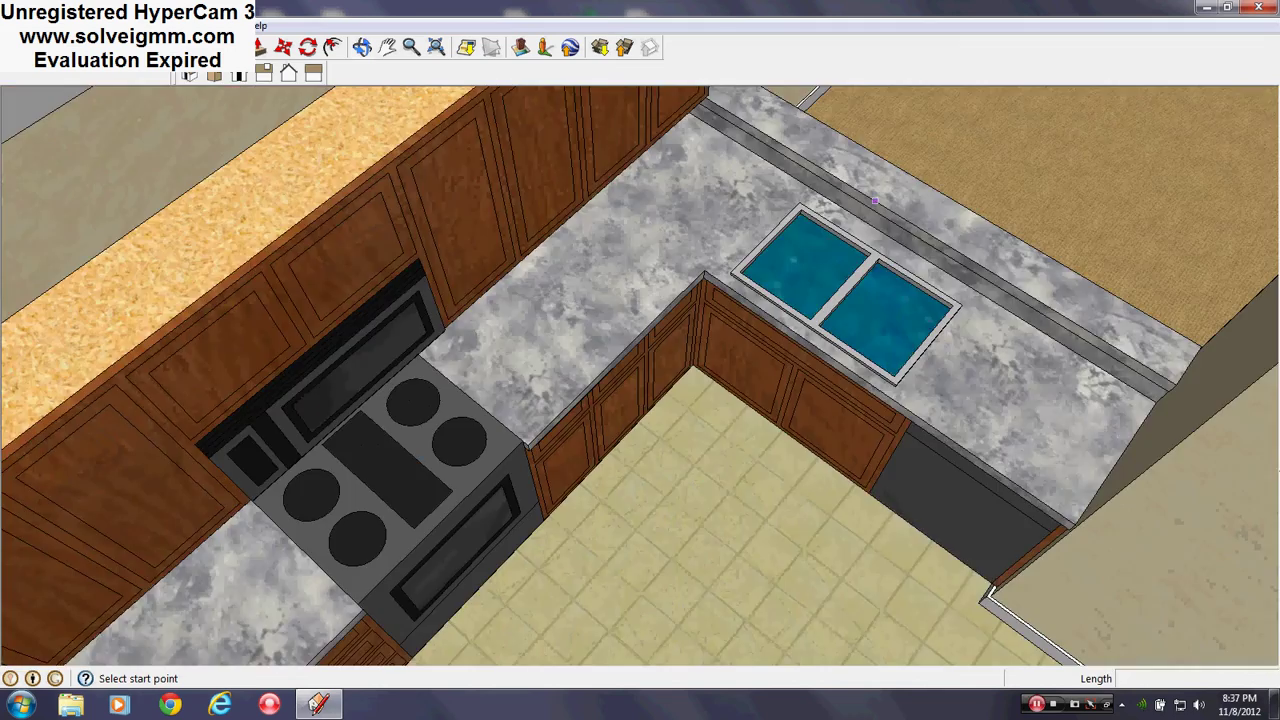
# - Examine the open living room beyond the kitchen counter, including its walls and the adjoining tiled balcony
pyautogui.scroll(-4, 675, 365)
pyautogui.moveTo(663, 363); pyautogui.dragTo(363, 375, button='middle')
pyautogui.moveTo(523, 377)
pyautogui.mouseDown(button='middle')
pyautogui.moveTo(241, 270)
pyautogui.moveTo(950, 438)
pyautogui.mouseUp(button='middle')
pyautogui.scroll(-2, 677, 490)
pyautogui.scroll(2, 960, 300)
pyautogui.moveTo(1000, 300); pyautogui.dragTo(1065, 338, button='middle')
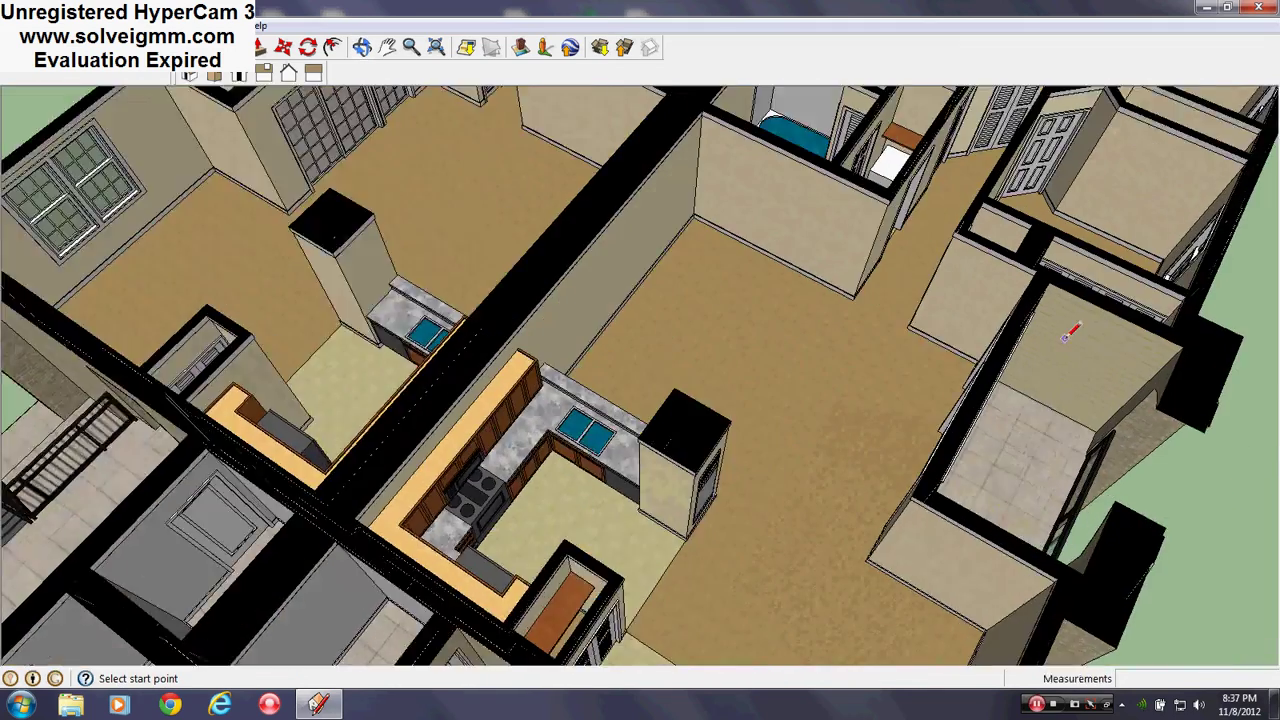
pyautogui.scroll(2, 1065, 338)
pyautogui.moveTo(450, 430); pyautogui.dragTo(654, 472, button='middle')
pyautogui.scroll(-2, 654, 474)
pyautogui.scroll(2, 900, 325)
pyautogui.moveTo(912, 326); pyautogui.dragTo(683, 420, button='middle')
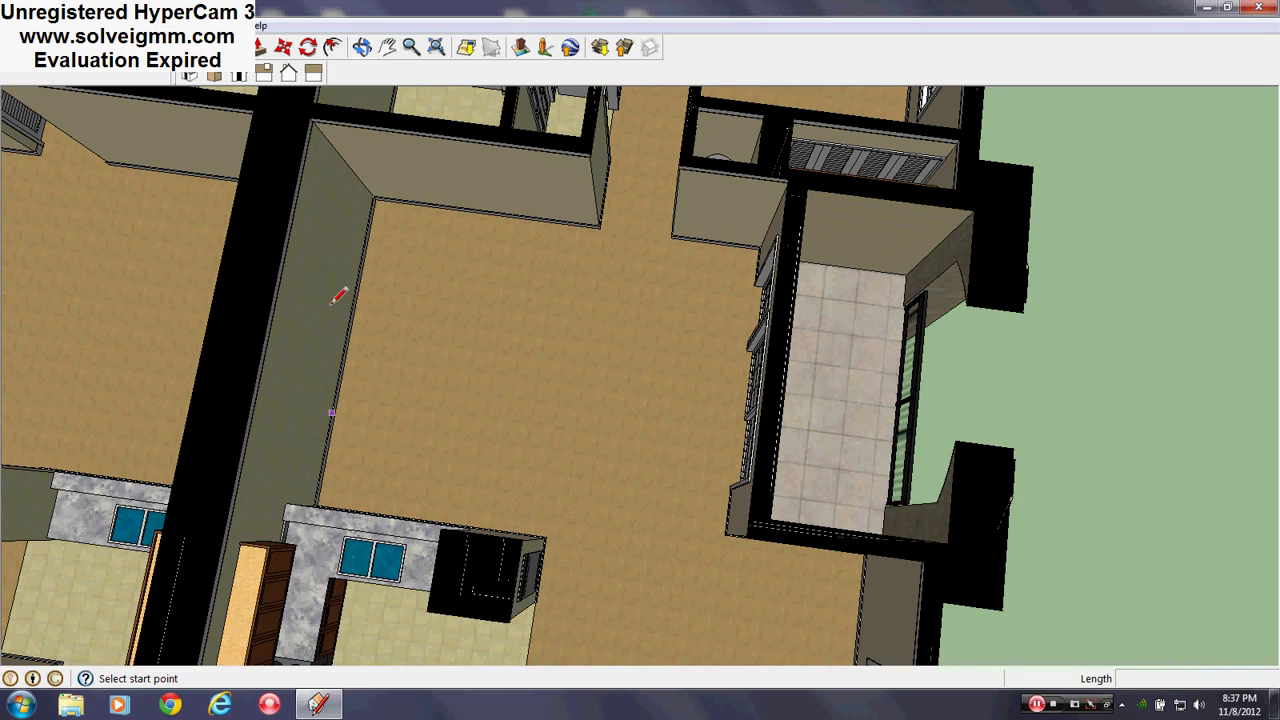
pyautogui.moveTo(485, 510); pyautogui.dragTo(680, 411, button='middle')
# - Survey the living room's connection to the hallway, bathrooms and bedrooms, comparing it with the neighboring apartment
pyautogui.scroll(4, 577, 247)
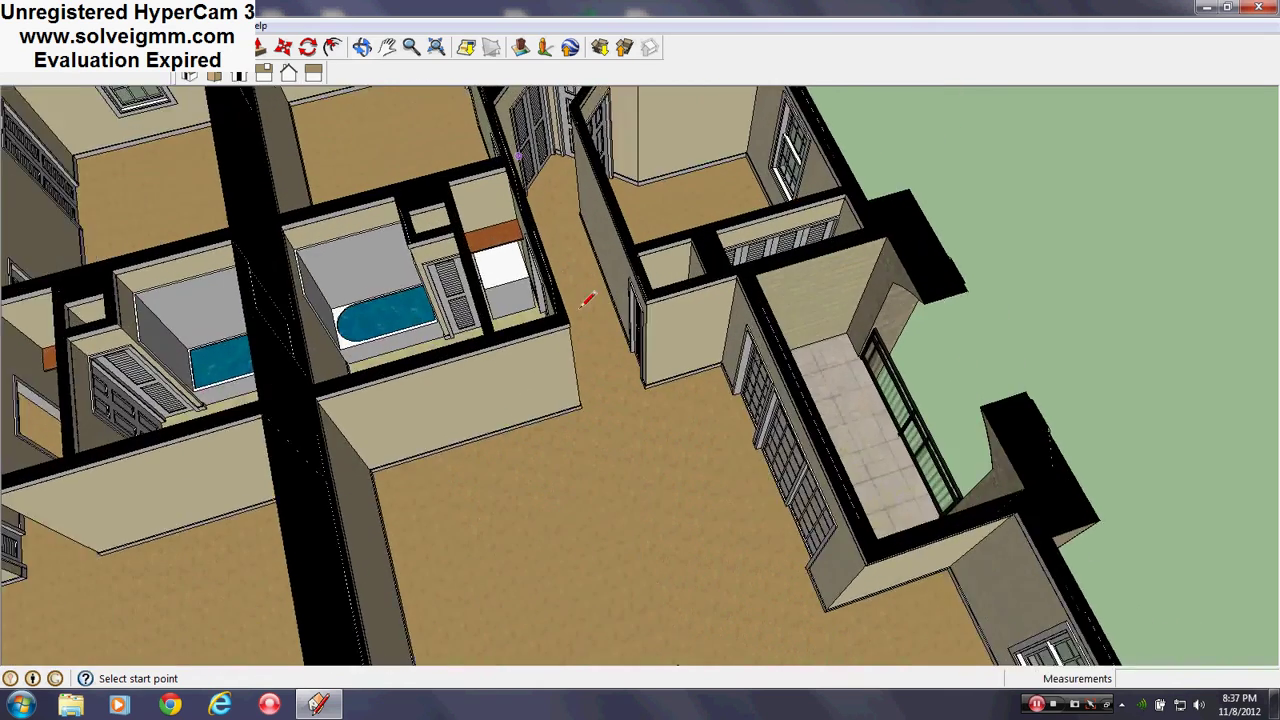
pyautogui.moveTo(591, 297); pyautogui.dragTo(791, 297, button='middle')
pyautogui.scroll(1, 591, 358)
pyautogui.moveTo(589, 359)
pyautogui.mouseDown(button='middle')
pyautogui.moveTo(671, 393)
pyautogui.moveTo(654, 346)
pyautogui.moveTo(162, 397)
pyautogui.mouseUp(button='middle')
pyautogui.scroll(-3, 520, 348)
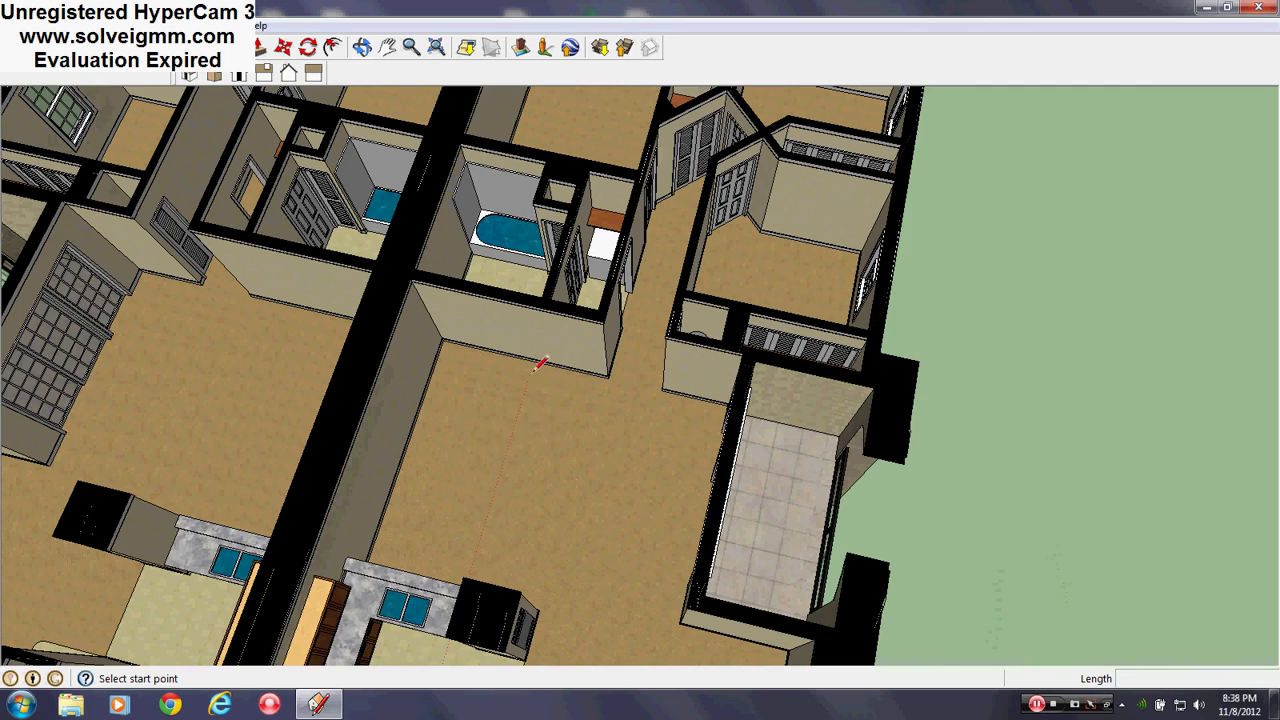
pyautogui.scroll(2, 640, 280)
pyautogui.moveTo(495, 350); pyautogui.dragTo(1130, 360, button='middle')
pyautogui.scroll(-3, 504, 502)
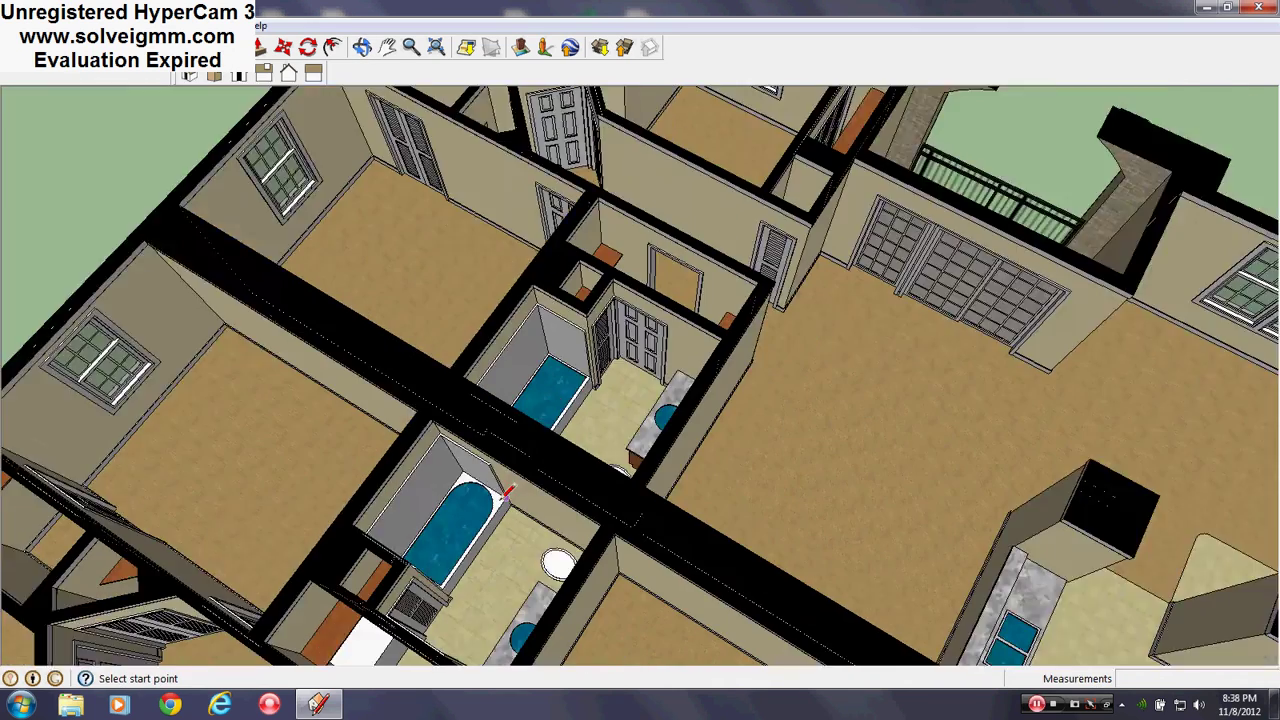
pyautogui.scroll(4, 934, 301)
pyautogui.moveTo(919, 298)
pyautogui.mouseDown(button='middle')
pyautogui.moveTo(883, 300)
pyautogui.moveTo(920, 209)
pyautogui.moveTo(636, 289)
pyautogui.moveTo(406, 383)
pyautogui.mouseUp(button='middle')
pyautogui.scroll(-2, 406, 383)
pyautogui.scroll(2, 831, 377)
pyautogui.moveTo(831, 377)
pyautogui.mouseDown(button='middle')
pyautogui.moveTo(449, 357)
pyautogui.moveTo(460, 395)
pyautogui.mouseUp(button='middle')
pyautogui.scroll(-2, 703, 432)
pyautogui.moveTo(703, 432)
pyautogui.mouseDown(button='middle')
pyautogui.moveTo(617, 417)
pyautogui.moveTo(1106, 460)
pyautogui.mouseUp(button='middle')
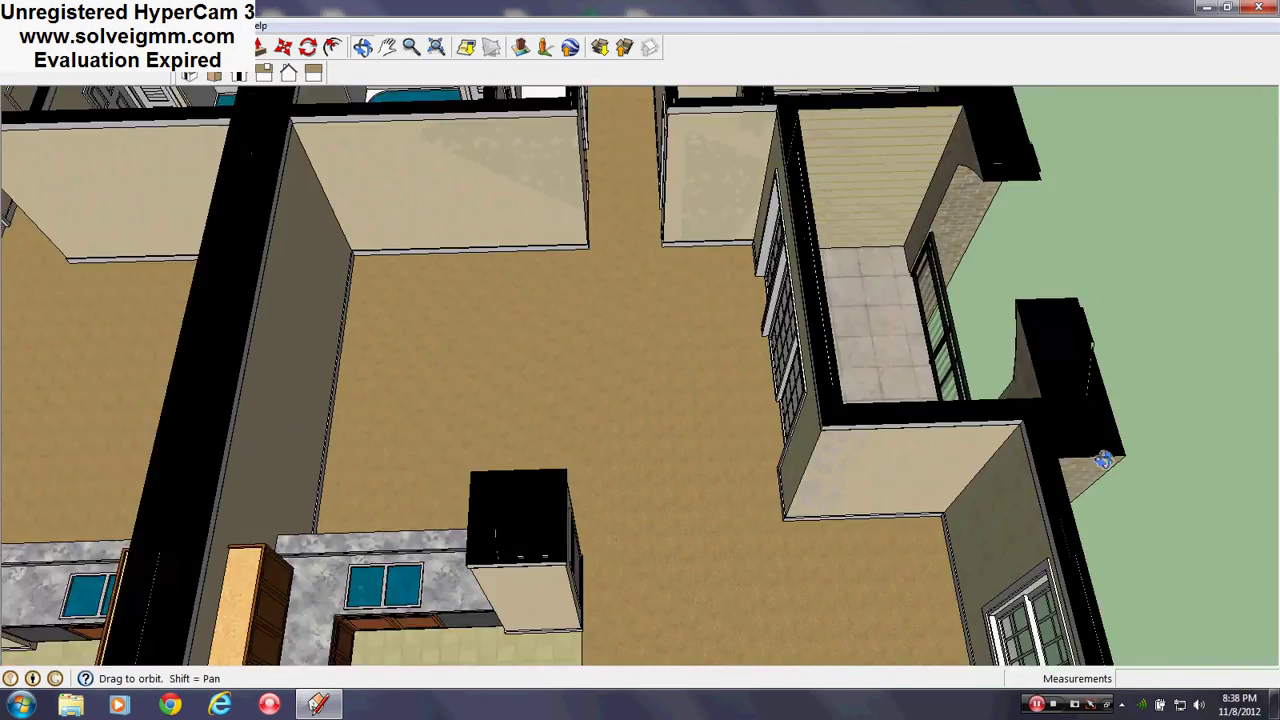
pyautogui.scroll(-3, 722, 612)
pyautogui.scroll(3, 650, 208)
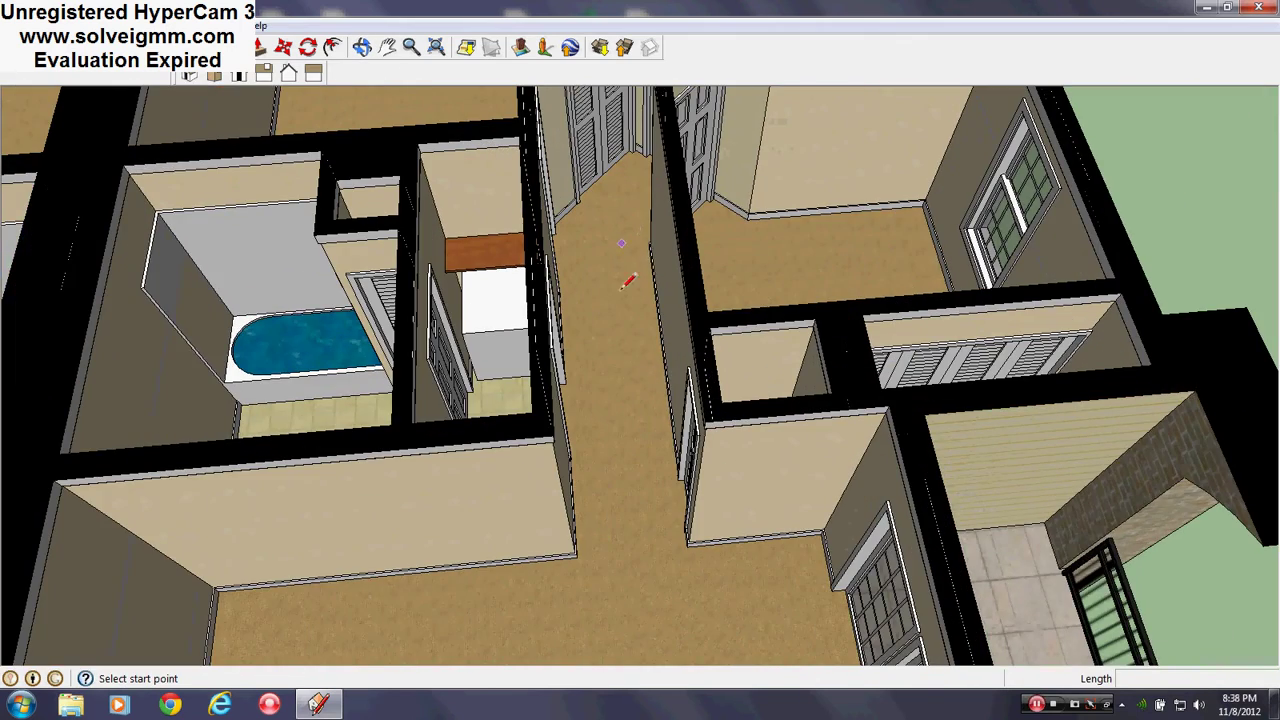
# - Inspect the hallway doors, the small water heater closet and the shelved bedroom closet beside the balcony
pyautogui.moveTo(722, 415)
pyautogui.mouseDown(button='middle')
pyautogui.moveTo(654, 527)
pyautogui.moveTo(909, 651)
pyautogui.moveTo(838, 671)
pyautogui.moveTo(810, 640)
pyautogui.mouseUp(button='middle')
pyautogui.scroll(2, 654, 527)
pyautogui.scroll(1, 810, 438)
pyautogui.scroll(2, 774, 340)
pyautogui.moveTo(774, 340)
pyautogui.mouseDown(button='middle')
pyautogui.moveTo(809, 400)
pyautogui.moveTo(867, 360)
pyautogui.mouseUp(button='middle')
pyautogui.scroll(-5, 867, 360)
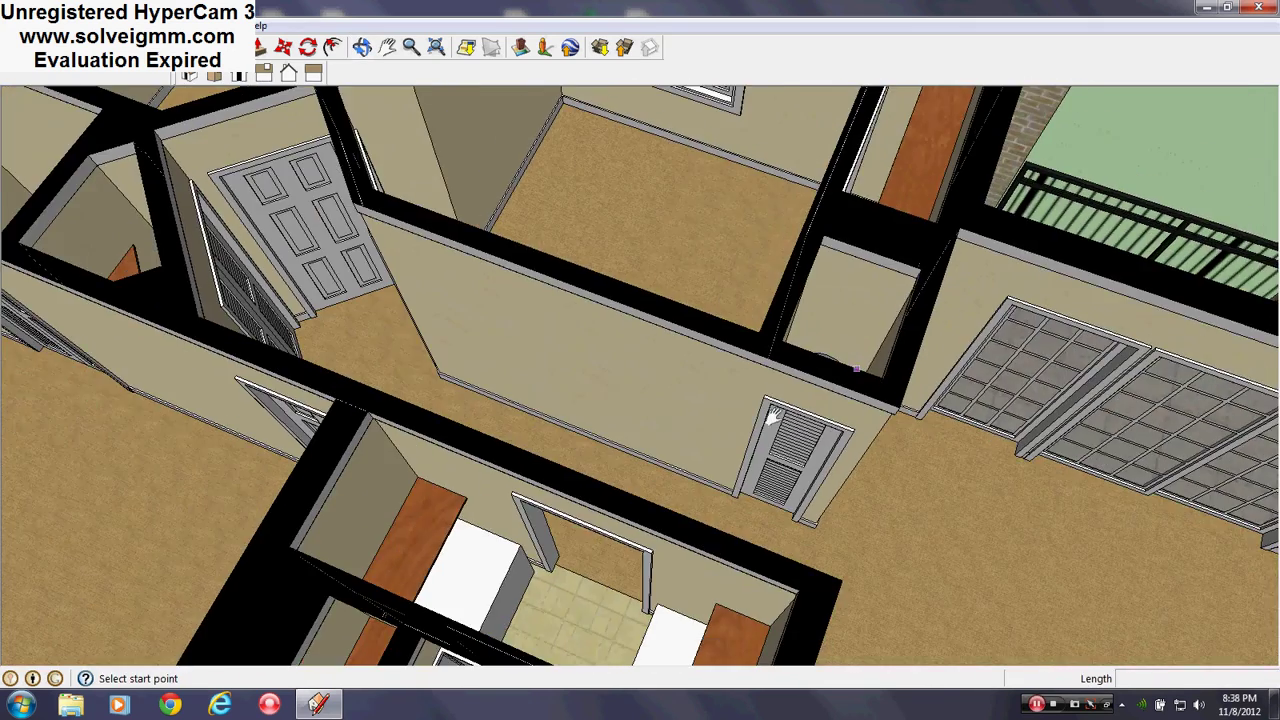
pyautogui.scroll(2, 772, 418)
pyautogui.moveTo(772, 418)
pyautogui.mouseDown(button='middle')
pyautogui.moveTo(1155, 553)
pyautogui.moveTo(1245, 558)
pyautogui.mouseUp(button='middle')
pyautogui.moveTo(588, 391)
pyautogui.mouseDown(button='middle')
pyautogui.moveTo(823, 349)
pyautogui.moveTo(935, 345)
pyautogui.mouseUp(button='middle')
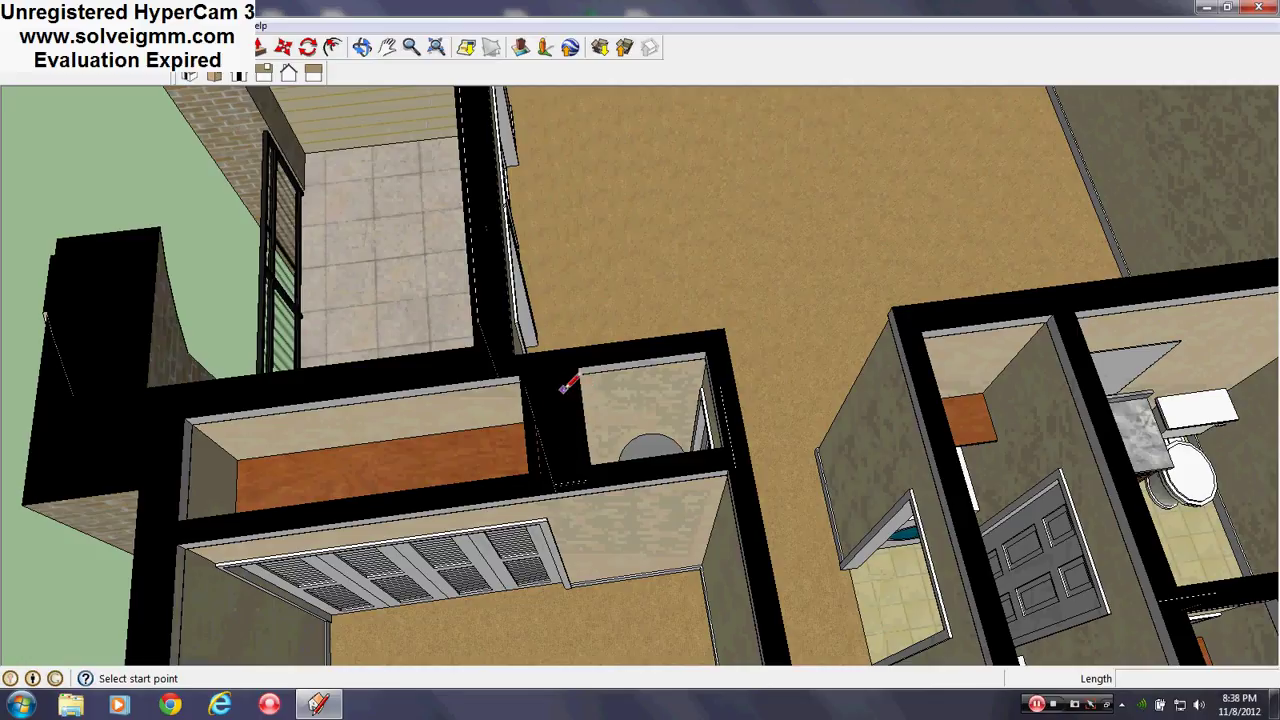
pyautogui.moveTo(576, 422); pyautogui.dragTo(758, 424, button='middle')
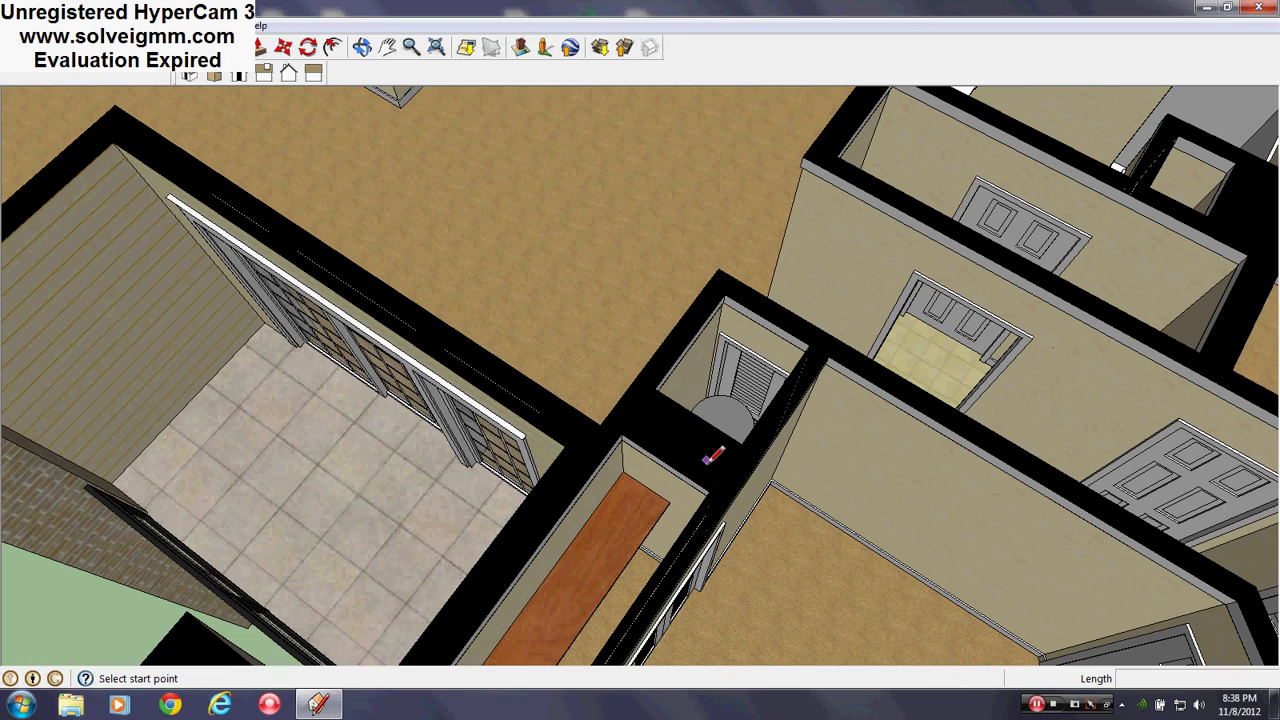
# - Inspect the bathroom's tub, toilet, vanity and linen closet, and the adjacent laundry room's appliances and shelves
pyautogui.keyDown('shift'); pyautogui.moveTo(864, 446); pyautogui.dragTo(1077, 543, button='middle'); pyautogui.keyUp('shift')
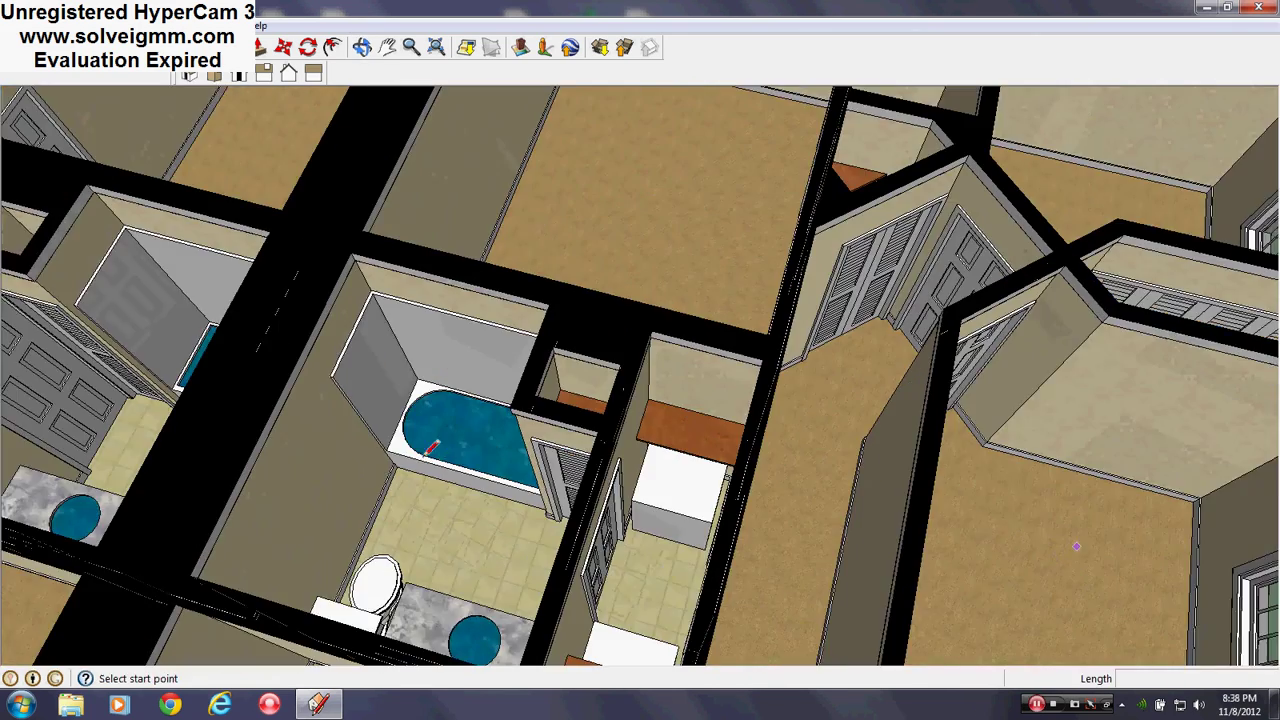
pyautogui.moveTo(505, 460)
pyautogui.mouseDown(button='middle')
pyautogui.moveTo(565, 430)
pyautogui.moveTo(683, 463)
pyautogui.moveTo(538, 464)
pyautogui.mouseUp(button='middle')
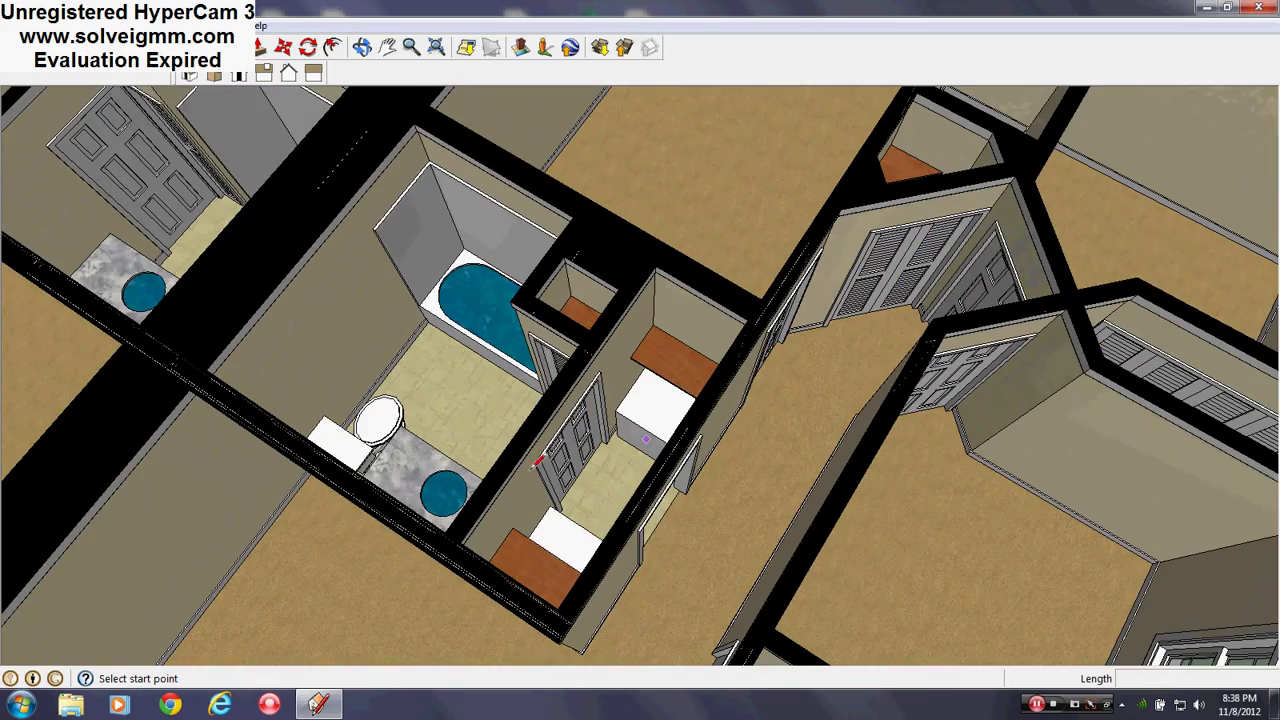
pyautogui.scroll(1, 342, 451)
pyautogui.moveTo(835, 476); pyautogui.dragTo(404, 541, button='middle')
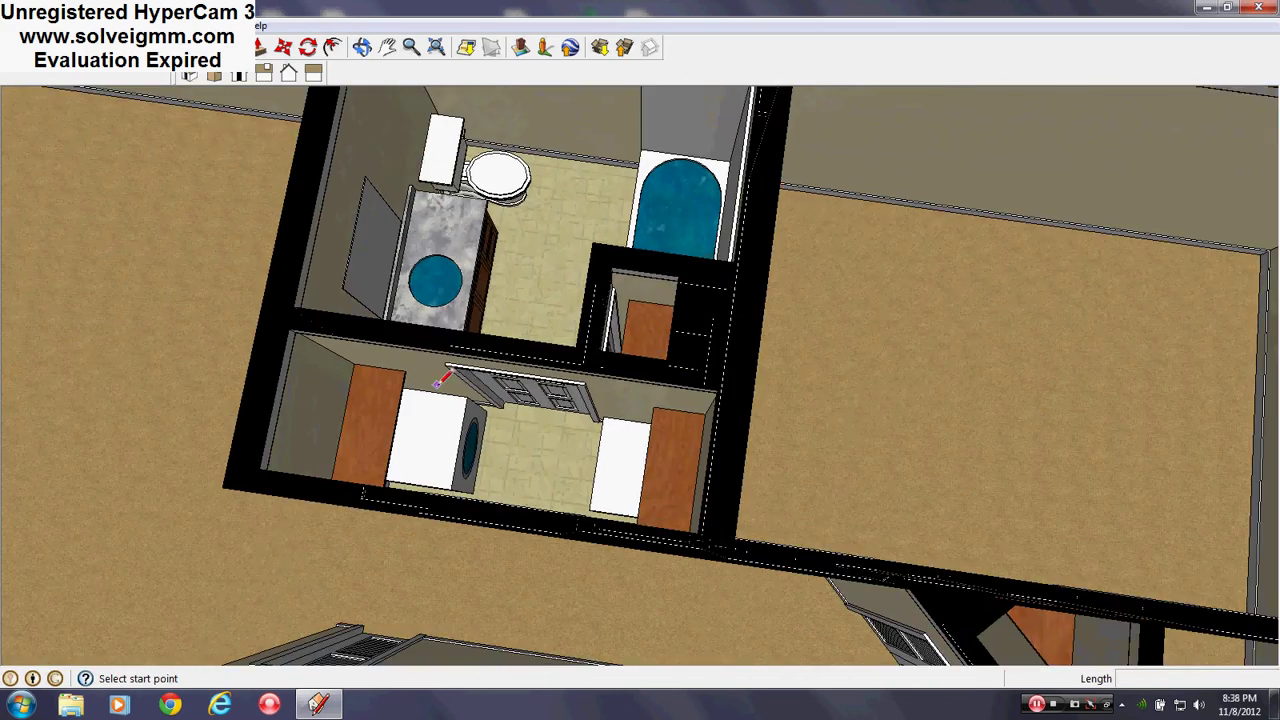
pyautogui.scroll(6, 441, 429)
pyautogui.moveTo(441, 429)
pyautogui.mouseDown(button='middle')
pyautogui.moveTo(451, 438)
pyautogui.moveTo(571, 277)
pyautogui.moveTo(461, 415)
pyautogui.mouseUp(button='middle')
pyautogui.scroll(-3, 518, 430)
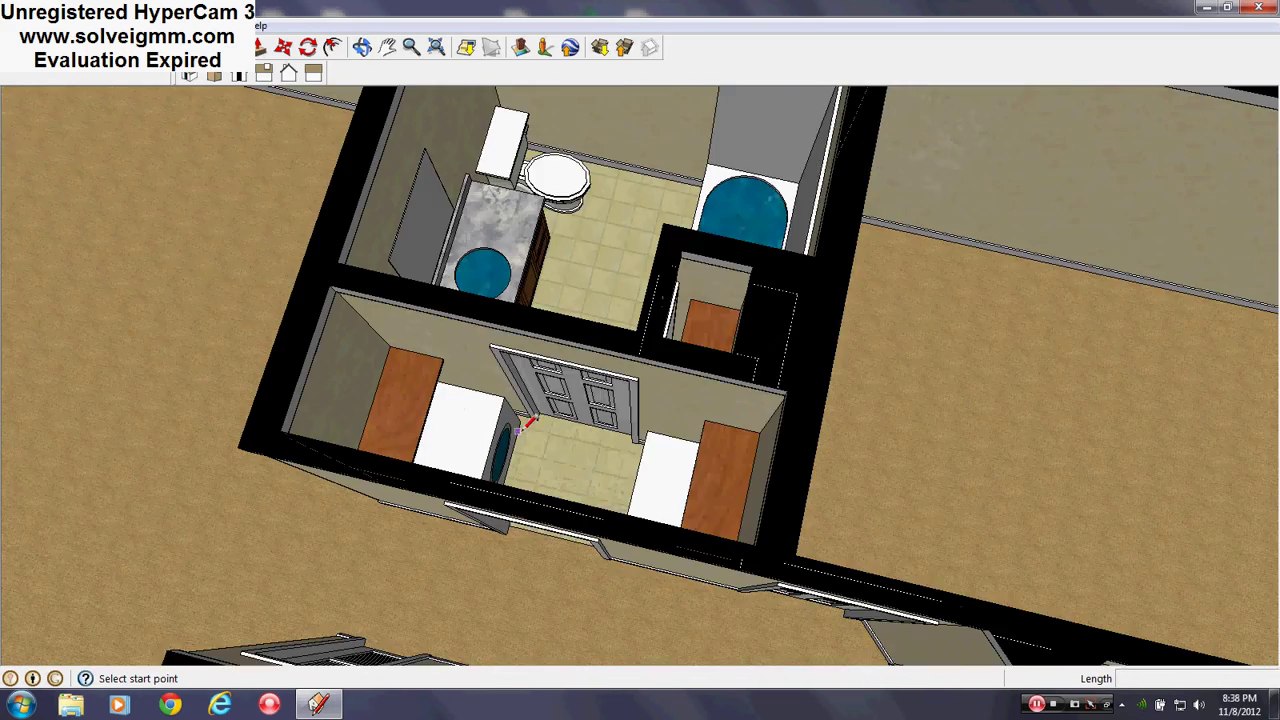
pyautogui.scroll(2, 461, 450)
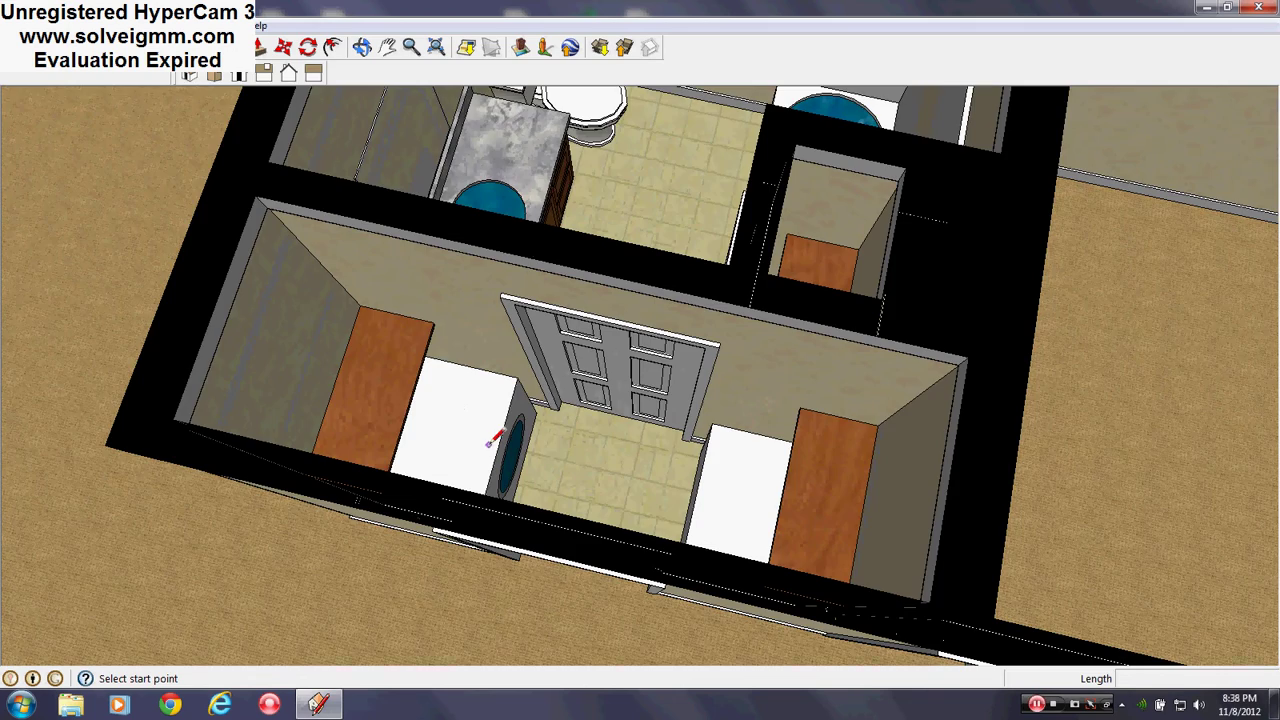
pyautogui.moveTo(488, 444)
pyautogui.mouseDown(button='middle')
pyautogui.moveTo(820, 446)
pyautogui.moveTo(796, 468)
pyautogui.mouseUp(button='middle')
pyautogui.scroll(-2, 760, 592)
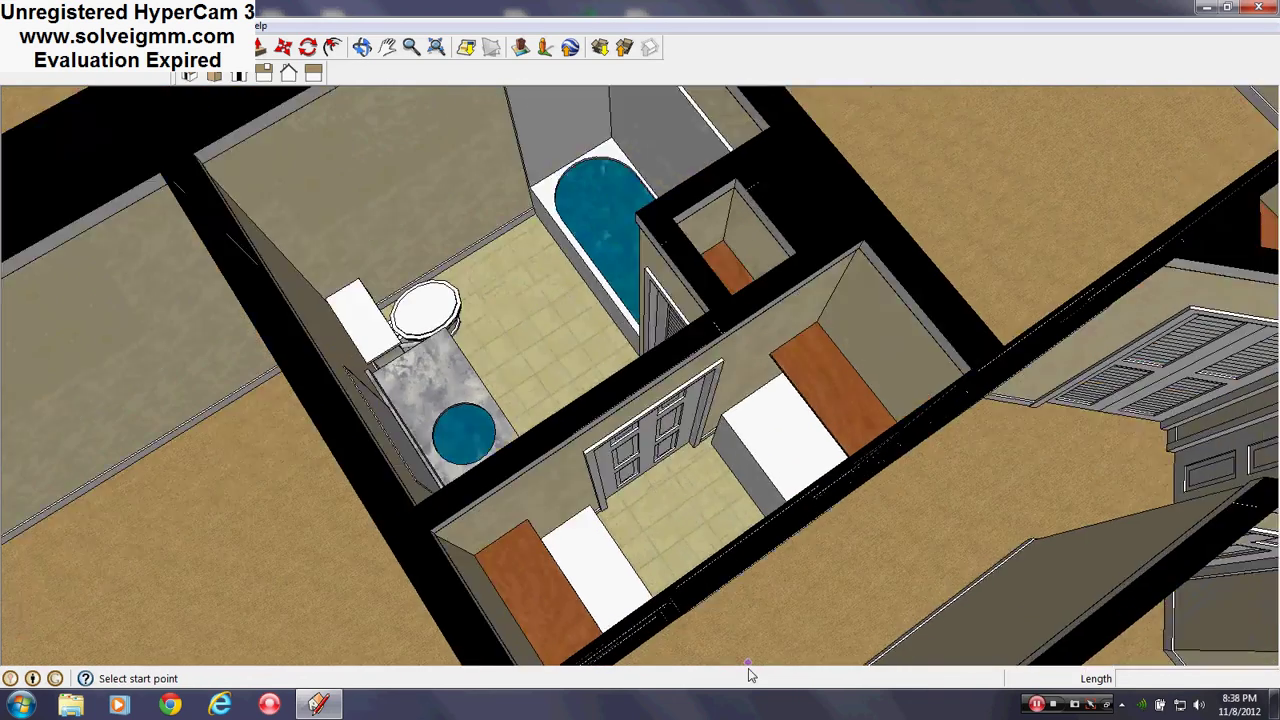
pyautogui.scroll(-2, 751, 672)
pyautogui.moveTo(742, 430); pyautogui.dragTo(856, 449, button='middle')
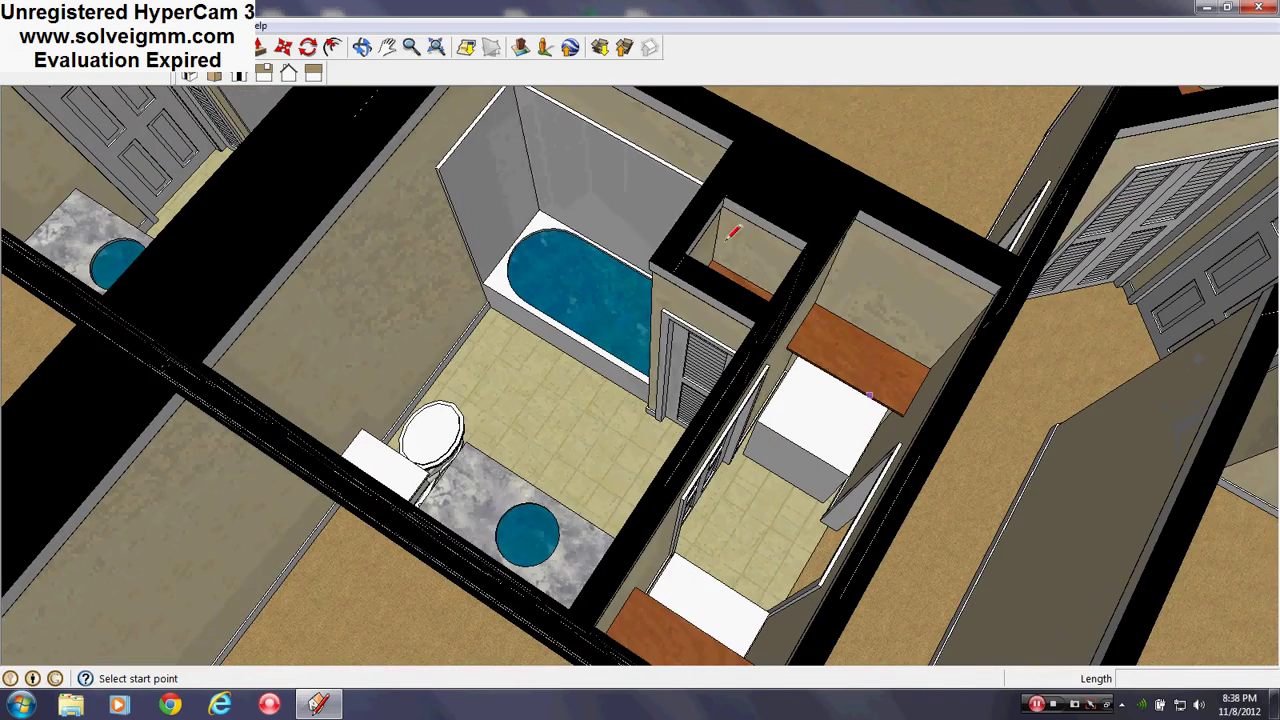
pyautogui.moveTo(725, 224); pyautogui.dragTo(712, 305, button='middle')
pyautogui.scroll(2, 805, 212)
pyautogui.scroll(-3, 606, 516)
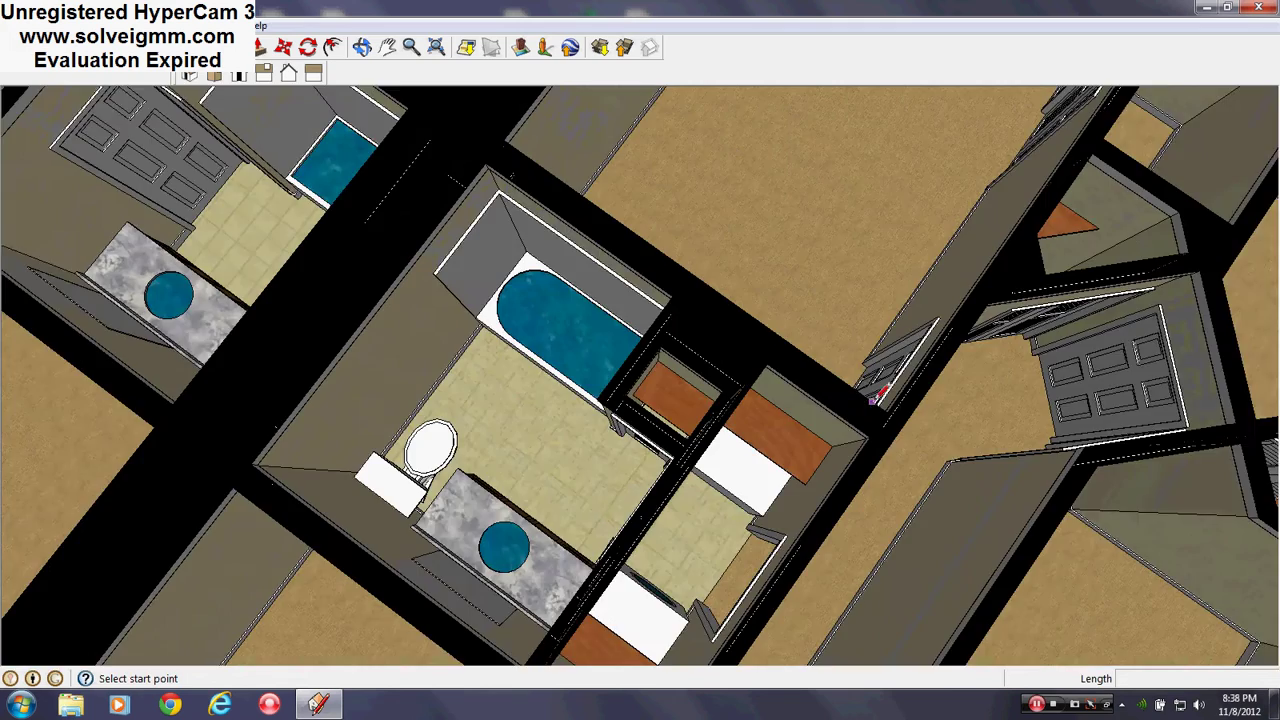
# - Examine the bathroom, its linen closet and the adjoining laundry room from several angles
pyautogui.moveTo(873, 402); pyautogui.dragTo(954, 341, button='middle')
pyautogui.scroll(-2, 809, 516)
pyautogui.moveTo(745, 435); pyautogui.dragTo(765, 530, button='middle')
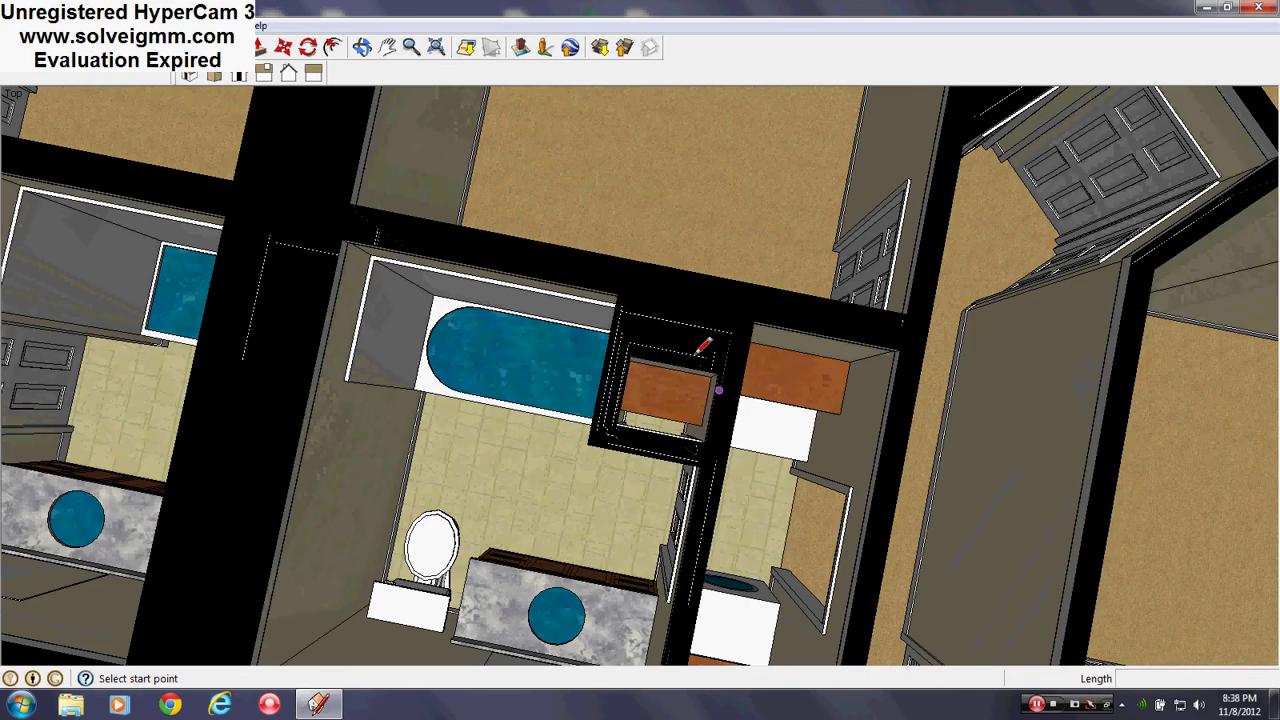
pyautogui.scroll(-2, 692, 392)
pyautogui.moveTo(692, 392); pyautogui.dragTo(720, 268, button='middle')
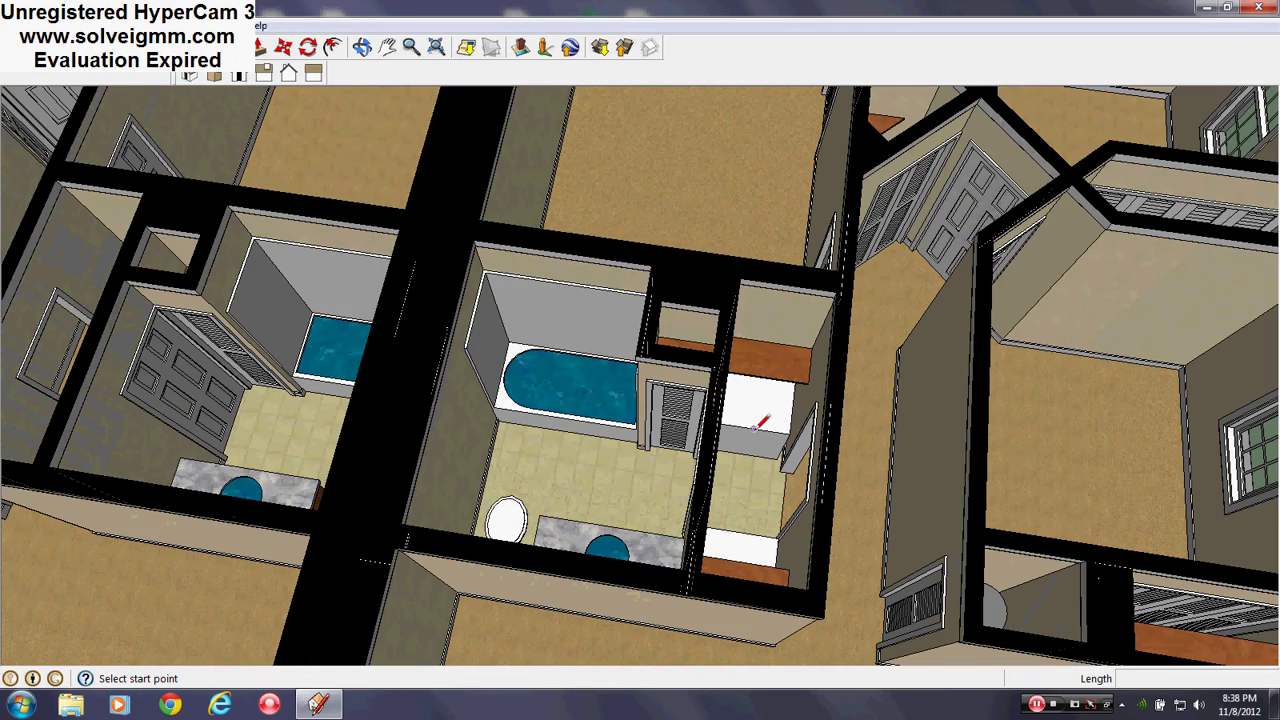
pyautogui.scroll(2, 755, 429)
pyautogui.moveTo(755, 429)
pyautogui.mouseDown(button='middle')
pyautogui.moveTo(734, 401)
pyautogui.moveTo(720, 327)
pyautogui.mouseUp(button='middle')
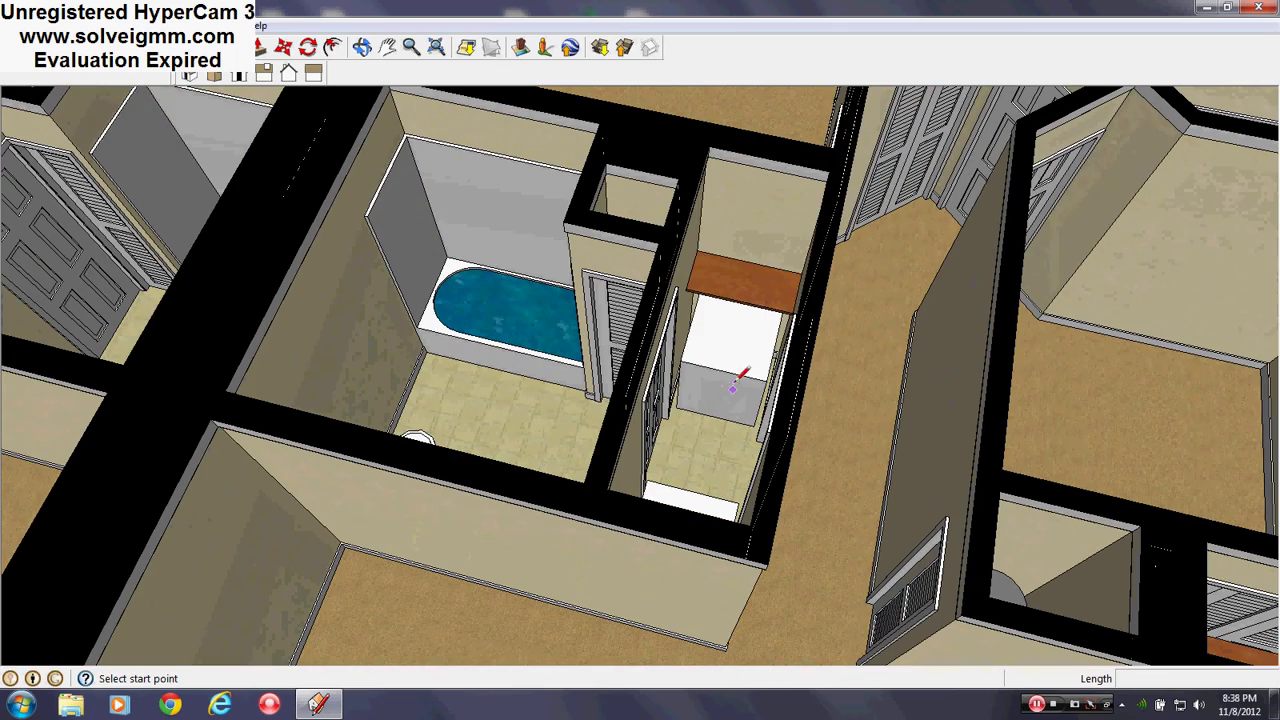
pyautogui.scroll(-3, 742, 455)
pyautogui.moveTo(766, 486); pyautogui.dragTo(644, 367, button='middle')
pyautogui.scroll(1, 680, 430)
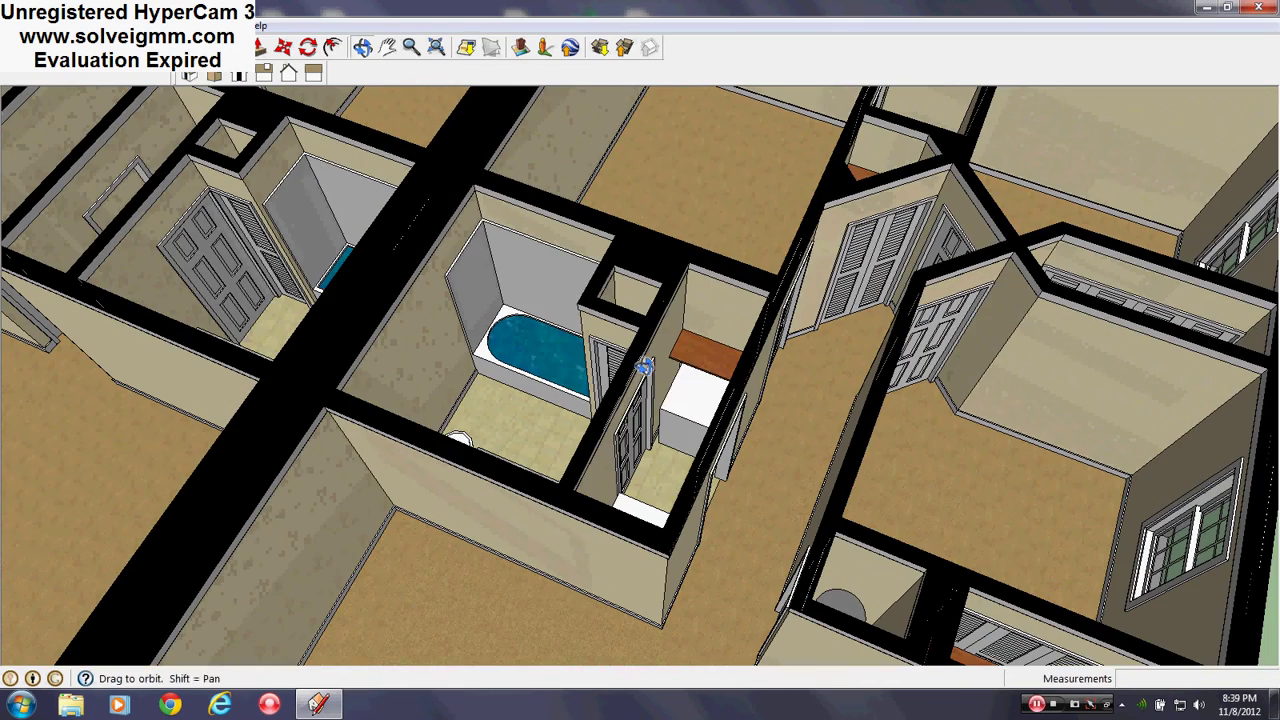
pyautogui.scroll(3, 370, 436)
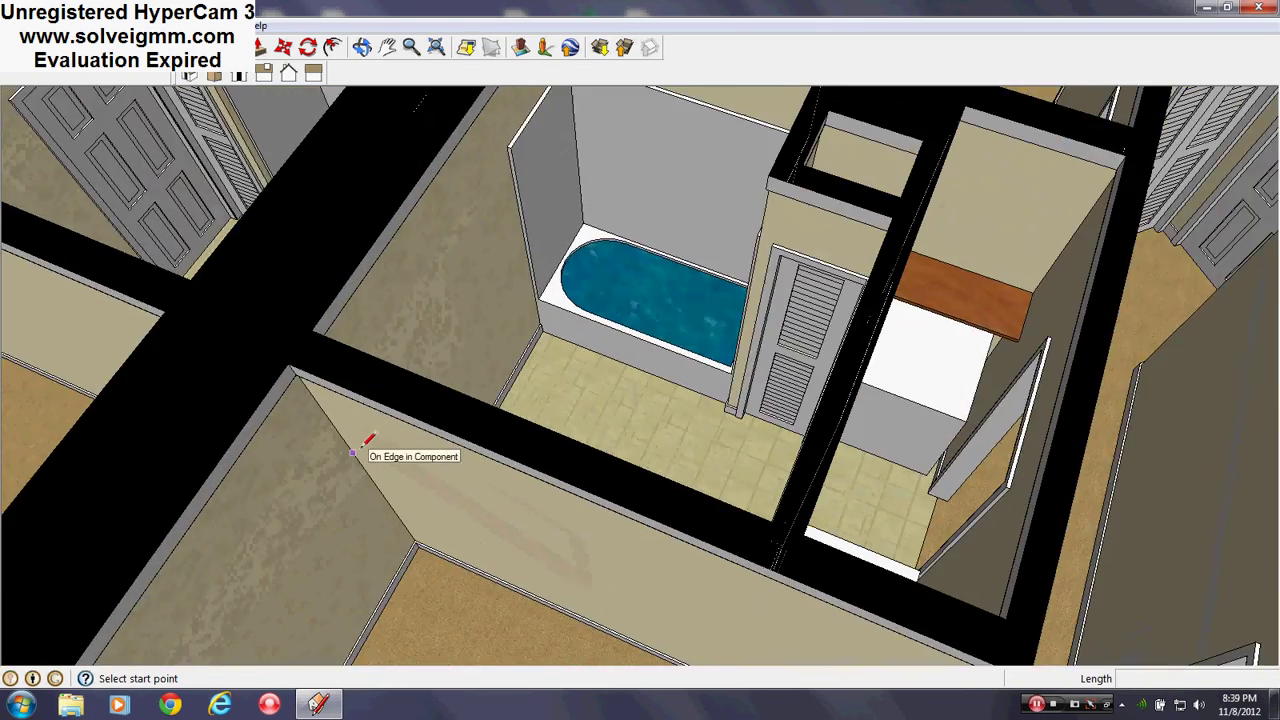
# - Inspect the bathroom's vanity, toilet and tub from the opposite side and compare it with the neighboring apartment's bathroom
pyautogui.moveTo(366, 443); pyautogui.dragTo(690, 555, button='middle')
pyautogui.scroll(-1, 897, 551)
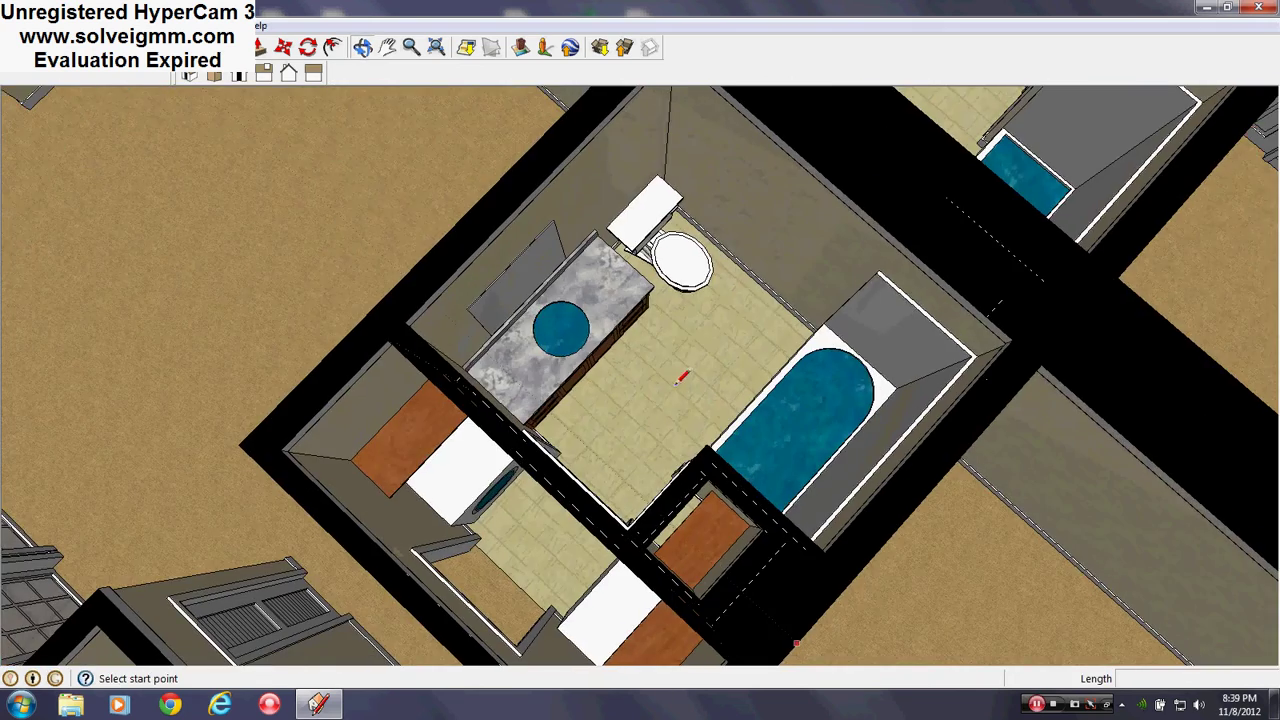
pyautogui.moveTo(683, 374); pyautogui.dragTo(900, 270, button='middle')
pyautogui.scroll(-3, 755, 335)
pyautogui.moveTo(745, 345); pyautogui.dragTo(1240, 345, button='middle')
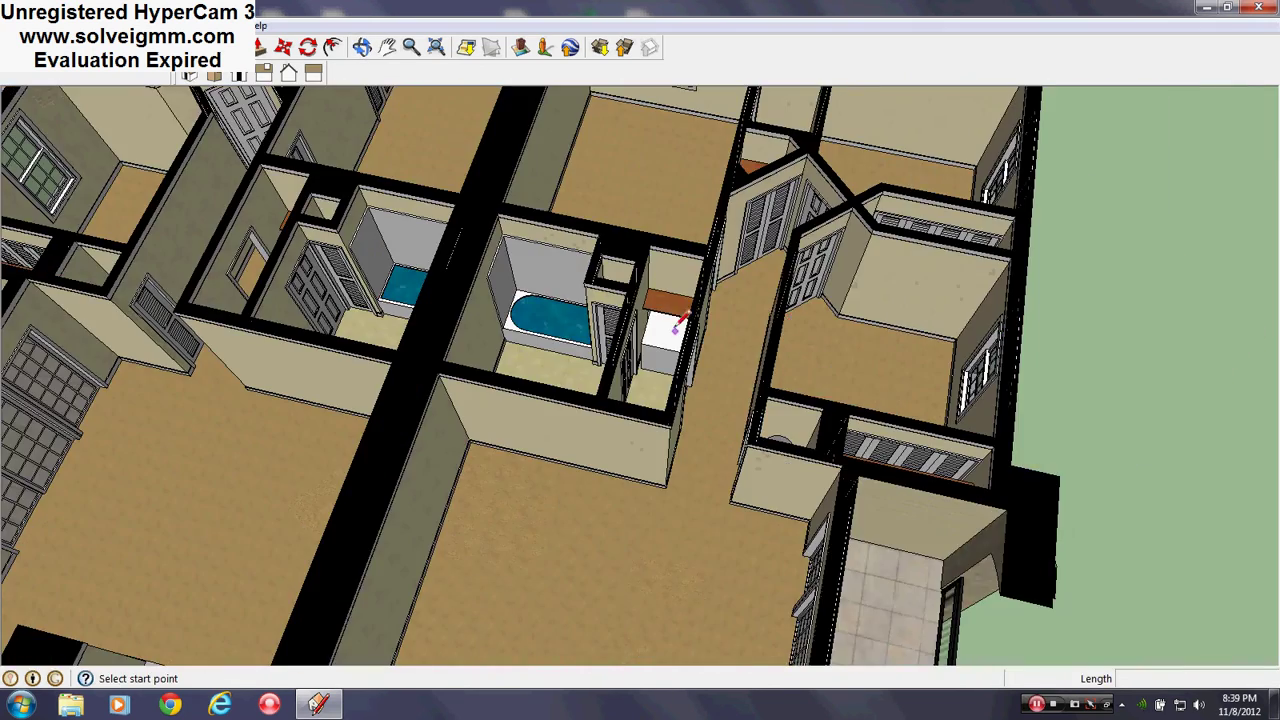
pyautogui.scroll(3, 585, 375)
pyautogui.moveTo(580, 405)
pyautogui.mouseDown(button='middle')
pyautogui.moveTo(563, 374)
pyautogui.moveTo(620, 430)
pyautogui.mouseUp(button='middle')
pyautogui.scroll(-3, 611, 422)
pyautogui.scroll(3, 958, 316)
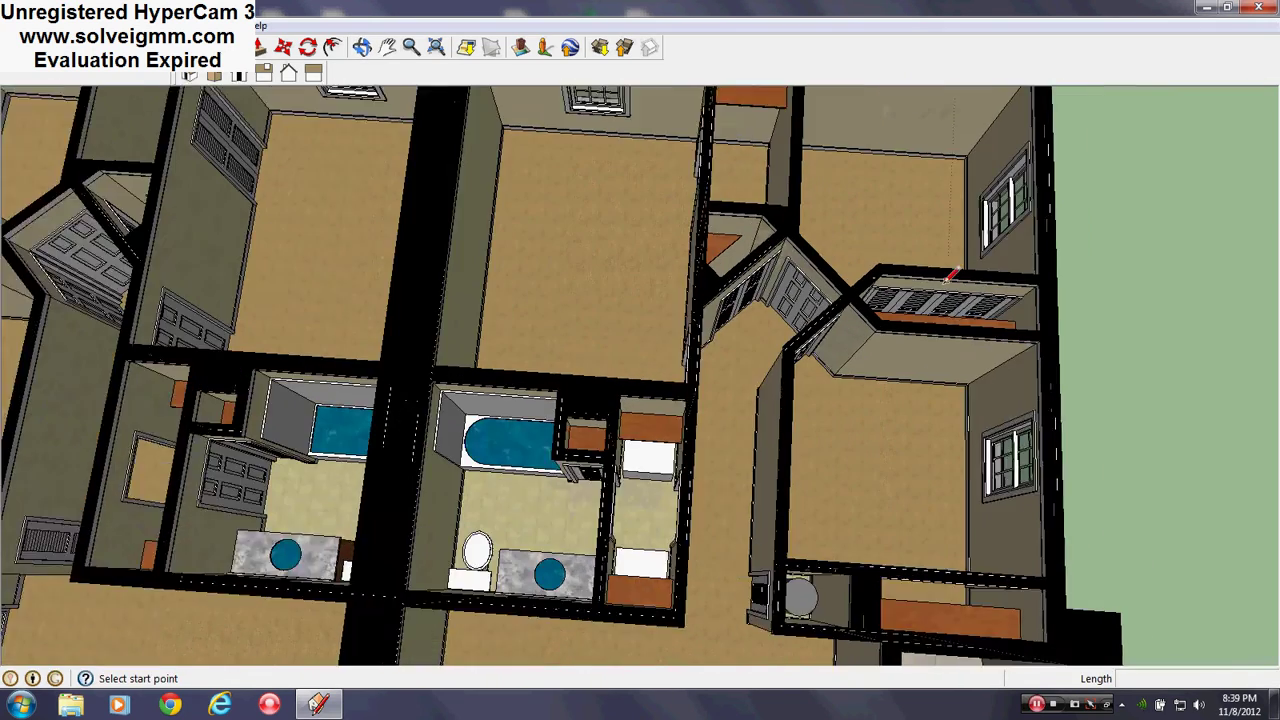
# - Examine the hallway outside the laundry room, including the doors leading to the bedrooms and the angled closet
pyautogui.scroll(2, 837, 351)
pyautogui.moveTo(837, 351)
pyautogui.mouseDown(button='middle')
pyautogui.moveTo(351, 380)
pyautogui.moveTo(543, 414)
pyautogui.moveTo(378, 402)
pyautogui.mouseUp(button='middle')
pyautogui.scroll(-2, 543, 414)
pyautogui.keyDown('shift'); pyautogui.moveTo(543, 380); pyautogui.dragTo(526, 460, button='middle'); pyautogui.keyUp('shift')
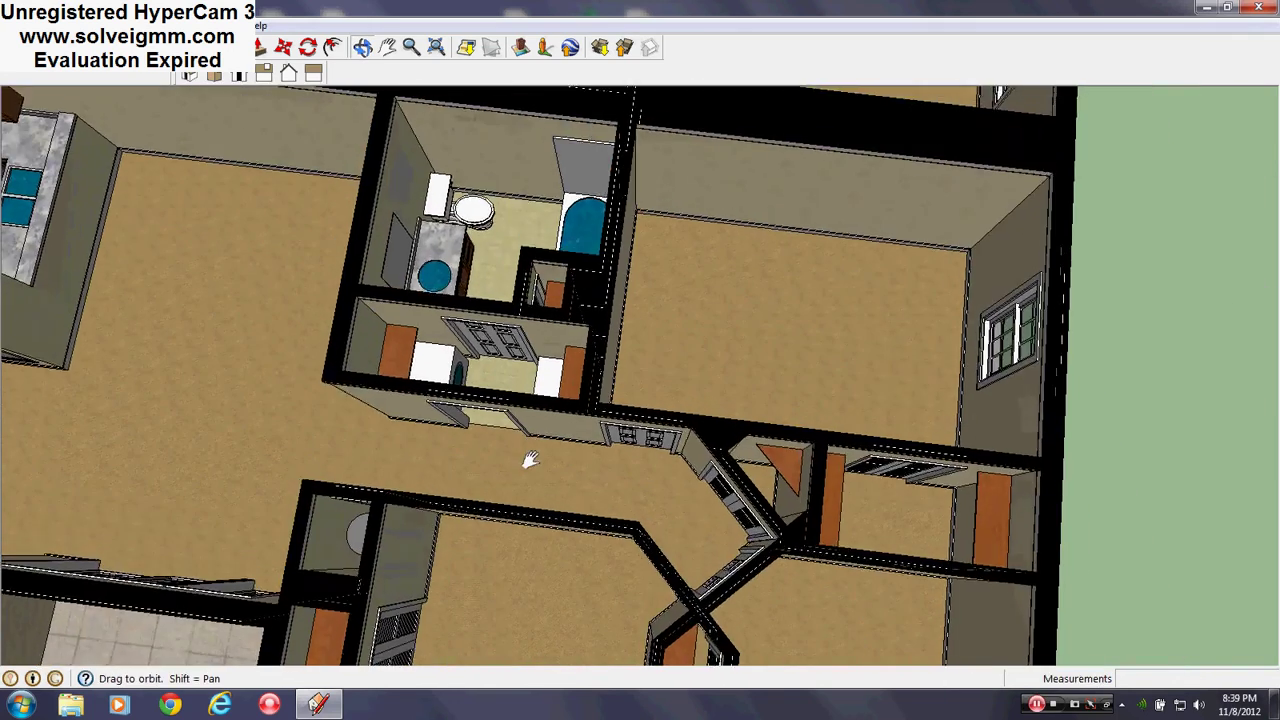
pyautogui.scroll(-2, 506, 278)
pyautogui.scroll(-1, 495, 260)
pyautogui.scroll(4, 618, 432)
pyautogui.moveTo(620, 429); pyautogui.dragTo(583, 409, button='middle')
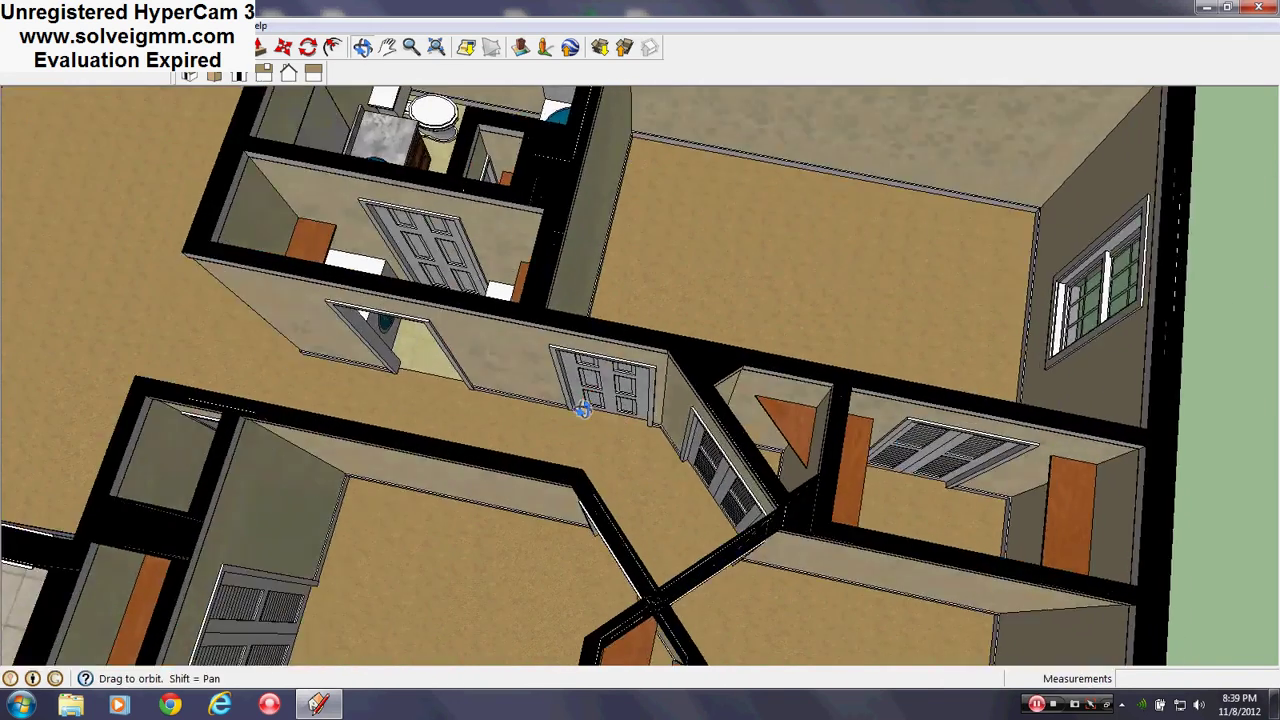
pyautogui.scroll(-3, 583, 409)
pyautogui.scroll(1, 683, 323)
# - Inspect the angled hall closet's louvered doors and the adjacent bedroom doors at the end of the hallway
pyautogui.moveTo(683, 323)
pyautogui.keyDown('shift'); pyautogui.mouseDown(button='middle')
pyautogui.moveTo(529, 390)
pyautogui.moveTo(945, 335)
pyautogui.mouseUp(button='middle'); pyautogui.keyUp('shift')
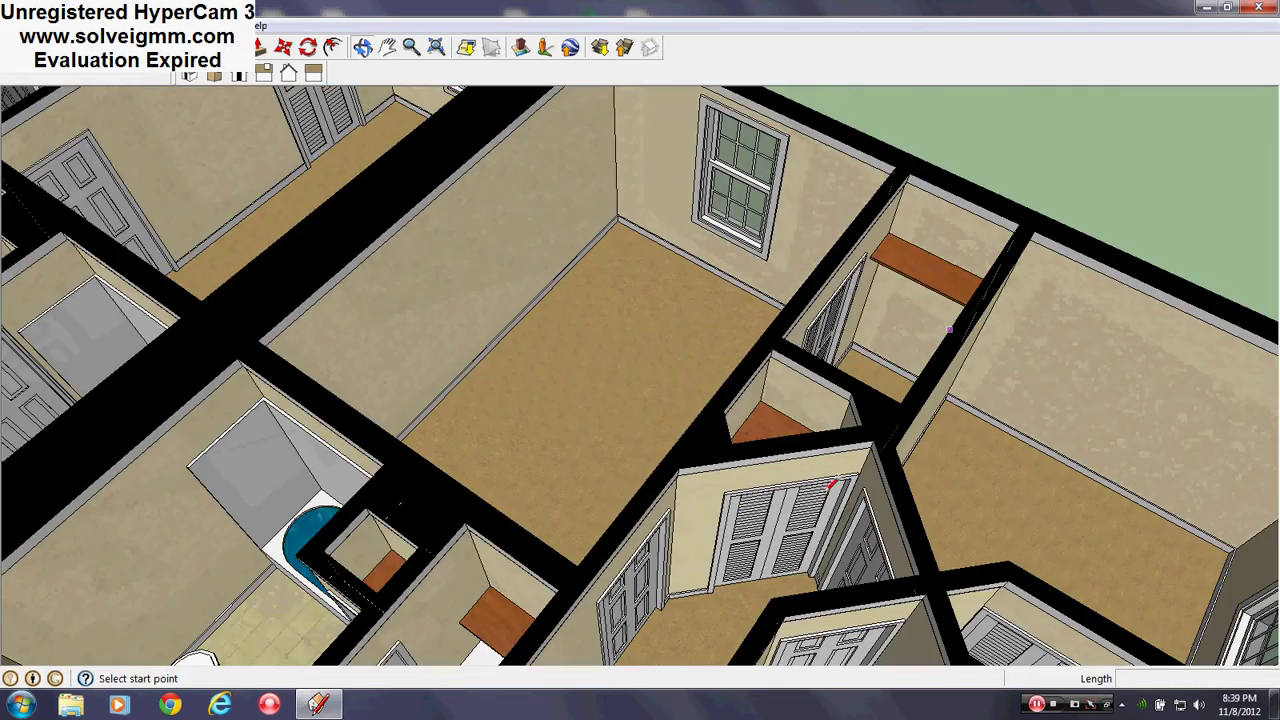
pyautogui.scroll(2, 829, 480)
pyautogui.moveTo(829, 480)
pyautogui.keyDown('shift'); pyautogui.mouseDown(button='middle')
pyautogui.moveTo(714, 408)
pyautogui.moveTo(895, 432)
pyautogui.mouseUp(button='middle'); pyautogui.keyUp('shift')
pyautogui.scroll(3, 714, 408)
pyautogui.scroll(1, 737, 349)
pyautogui.moveTo(708, 376); pyautogui.dragTo(704, 530, button='middle')
pyautogui.scroll(-4, 655, 287)
pyautogui.scroll(-3, 653, 287)
pyautogui.moveTo(653, 287); pyautogui.dragTo(737, 245, button='middle')
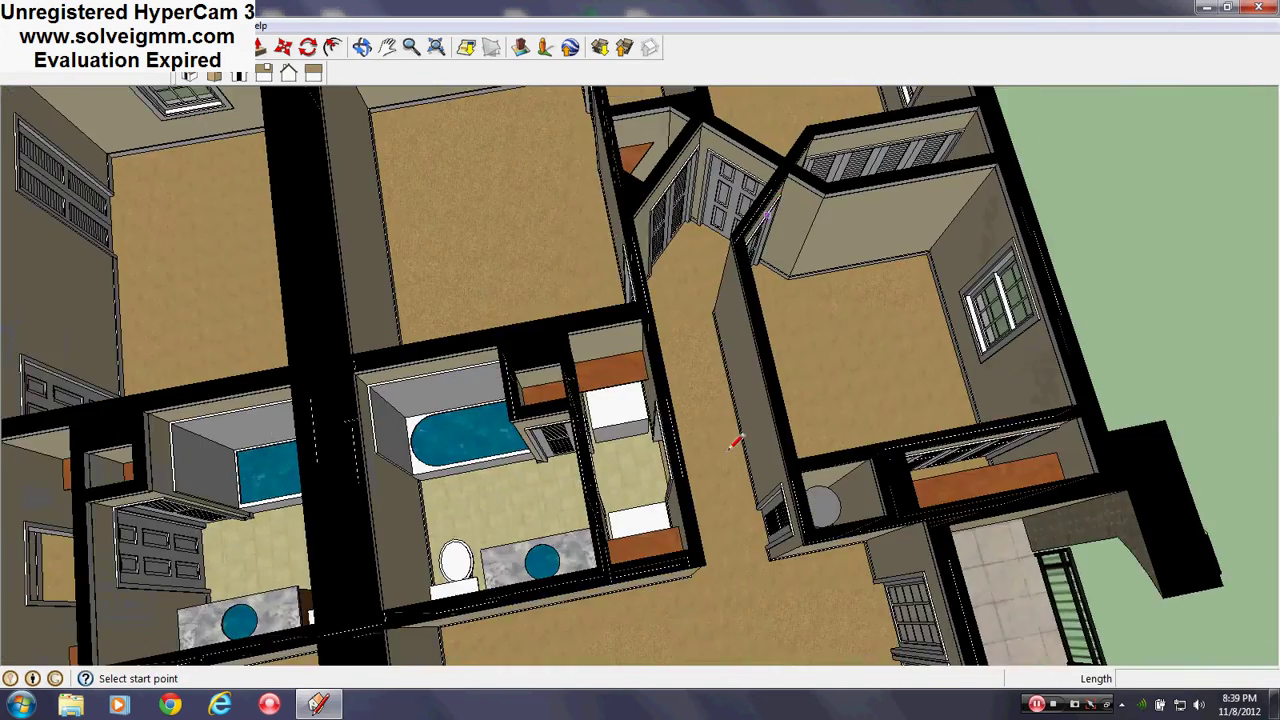
# - Examine the large bedroom beside the bathroom, including its window, entry door and louvered closet doors
pyautogui.moveTo(735, 436)
pyautogui.keyDown('shift'); pyautogui.mouseDown(button='middle')
pyautogui.moveTo(664, 534)
pyautogui.moveTo(702, 644)
pyautogui.mouseUp(button='middle'); pyautogui.keyUp('shift')
pyautogui.moveTo(636, 457)
pyautogui.keyDown('shift'); pyautogui.mouseDown(button='middle')
pyautogui.moveTo(680, 296)
pyautogui.moveTo(768, 347)
pyautogui.mouseUp(button='middle'); pyautogui.keyUp('shift')
pyautogui.scroll(5, 660, 500)
pyautogui.moveTo(660, 500)
pyautogui.mouseDown(button='middle')
pyautogui.moveTo(667, 335)
pyautogui.moveTo(640, 640)
pyautogui.mouseUp(button='middle')
pyautogui.moveTo(723, 471); pyautogui.dragTo(1066, 497, button='middle')
pyautogui.keyDown('shift'); pyautogui.moveTo(914, 322); pyautogui.dragTo(638, 366, button='middle'); pyautogui.keyUp('shift')
pyautogui.keyDown('shift'); pyautogui.moveTo(813, 507); pyautogui.dragTo(718, 432, button='middle'); pyautogui.keyUp('shift')
pyautogui.moveTo(526, 343); pyautogui.dragTo(600, 415, button='middle')
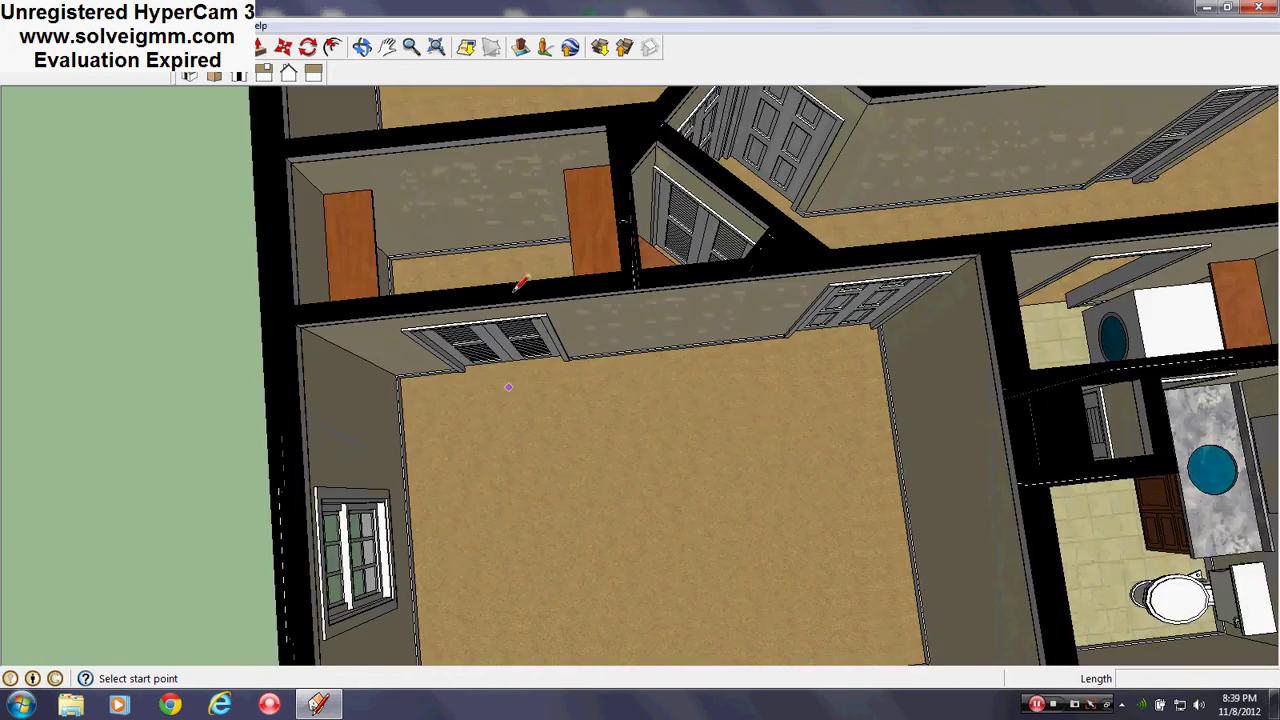
# - Inspect the large bedroom's walk-in closet and its two wooden shelves
pyautogui.keyDown('shift'); pyautogui.moveTo(517, 283); pyautogui.dragTo(663, 463, button='middle'); pyautogui.keyUp('shift')
pyautogui.scroll(2, 663, 463)
pyautogui.moveTo(560, 445); pyautogui.dragTo(508, 388, button='middle')
pyautogui.scroll(2, 520, 328)
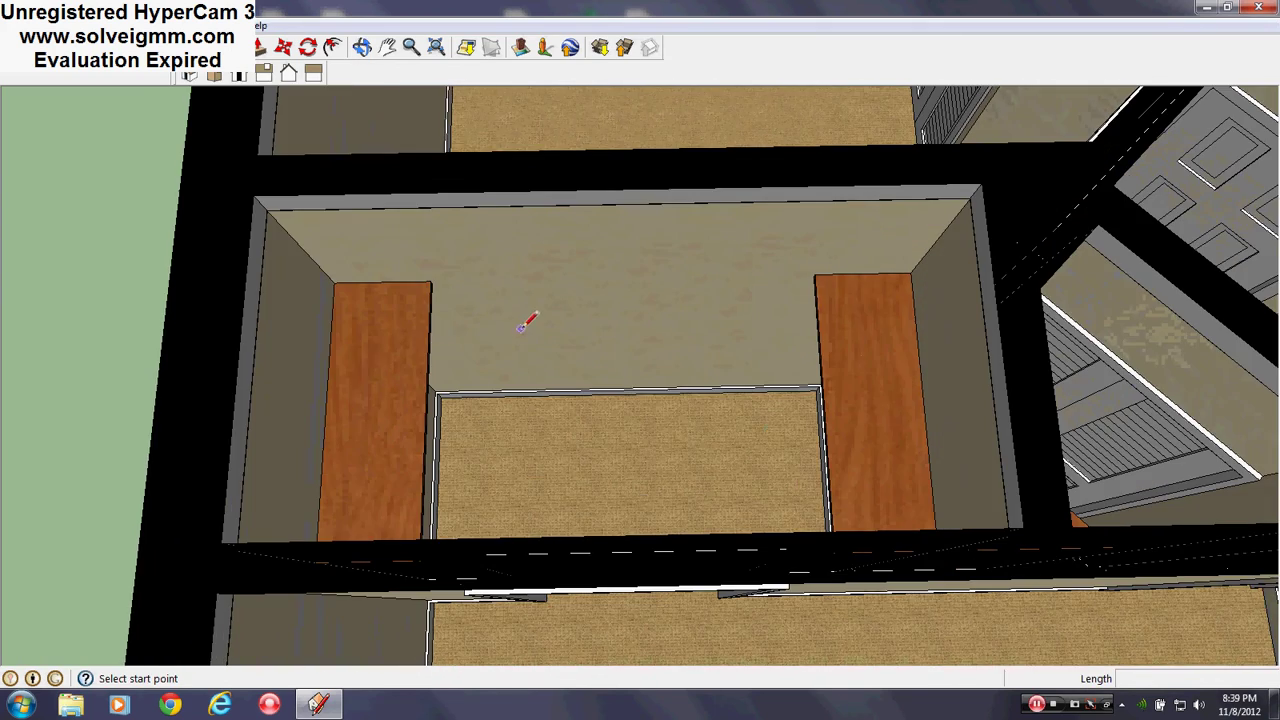
pyautogui.moveTo(600, 458); pyautogui.dragTo(1029, 446, button='middle')
pyautogui.keyDown('shift'); pyautogui.moveTo(830, 345); pyautogui.dragTo(648, 575, button='middle'); pyautogui.keyUp('shift')
pyautogui.scroll(-3, 629, 443)
# - Examine the triangular hall closet and the shelved closets between the two smaller bedrooms
pyautogui.moveTo(629, 443)
pyautogui.mouseDown(button='middle')
pyautogui.moveTo(808, 460)
pyautogui.moveTo(636, 467)
pyautogui.moveTo(646, 569)
pyautogui.moveTo(684, 635)
pyautogui.mouseUp(button='middle')
pyautogui.scroll(-3, 636, 467)
pyautogui.scroll(2, 653, 531)
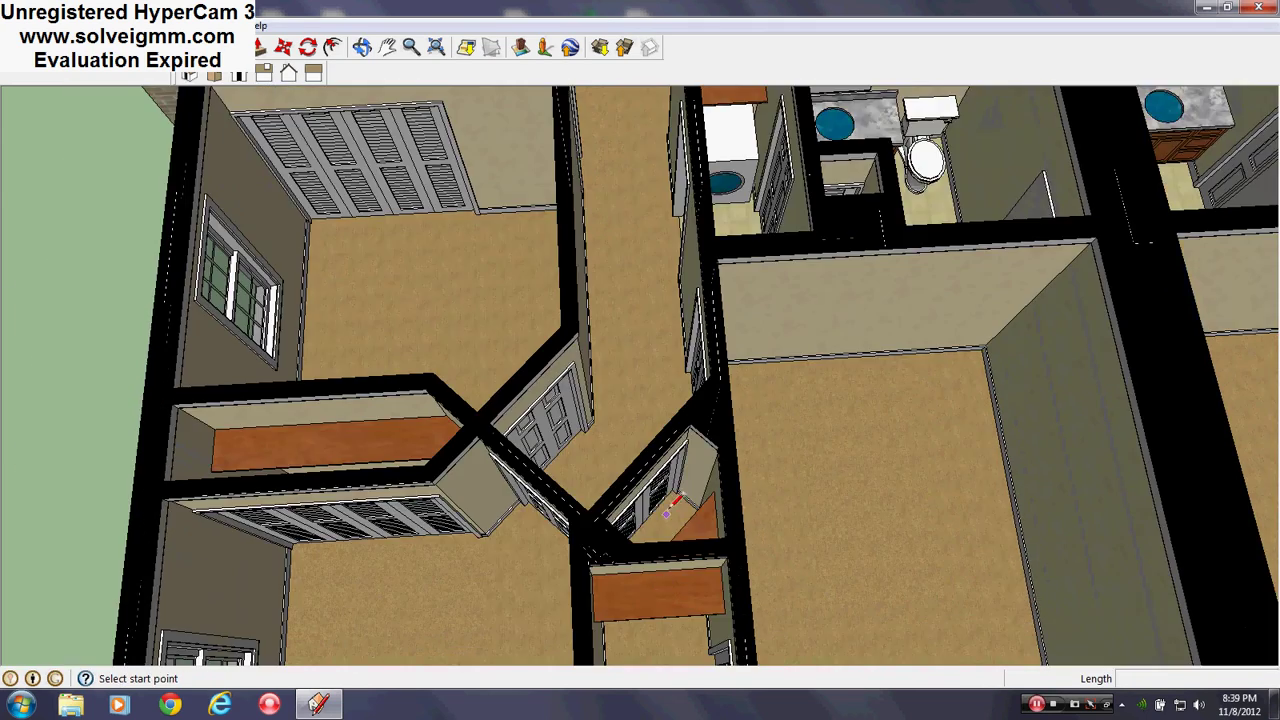
pyautogui.scroll(4, 666, 586)
pyautogui.moveTo(666, 586)
pyautogui.mouseDown(button='middle')
pyautogui.moveTo(766, 529)
pyautogui.moveTo(754, 544)
pyautogui.moveTo(686, 449)
pyautogui.moveTo(300, 452)
pyautogui.mouseUp(button='middle')
pyautogui.scroll(-4, 732, 553)
pyautogui.moveTo(422, 568)
pyautogui.mouseDown(button='middle')
pyautogui.moveTo(802, 560)
pyautogui.moveTo(1029, 486)
pyautogui.moveTo(660, 446)
pyautogui.mouseUp(button='middle')
pyautogui.moveTo(450, 508)
pyautogui.keyDown('shift'); pyautogui.mouseDown(button='middle')
pyautogui.moveTo(714, 374)
pyautogui.moveTo(683, 508)
pyautogui.mouseUp(button='middle'); pyautogui.keyUp('shift')
pyautogui.scroll(-4, 688, 500)
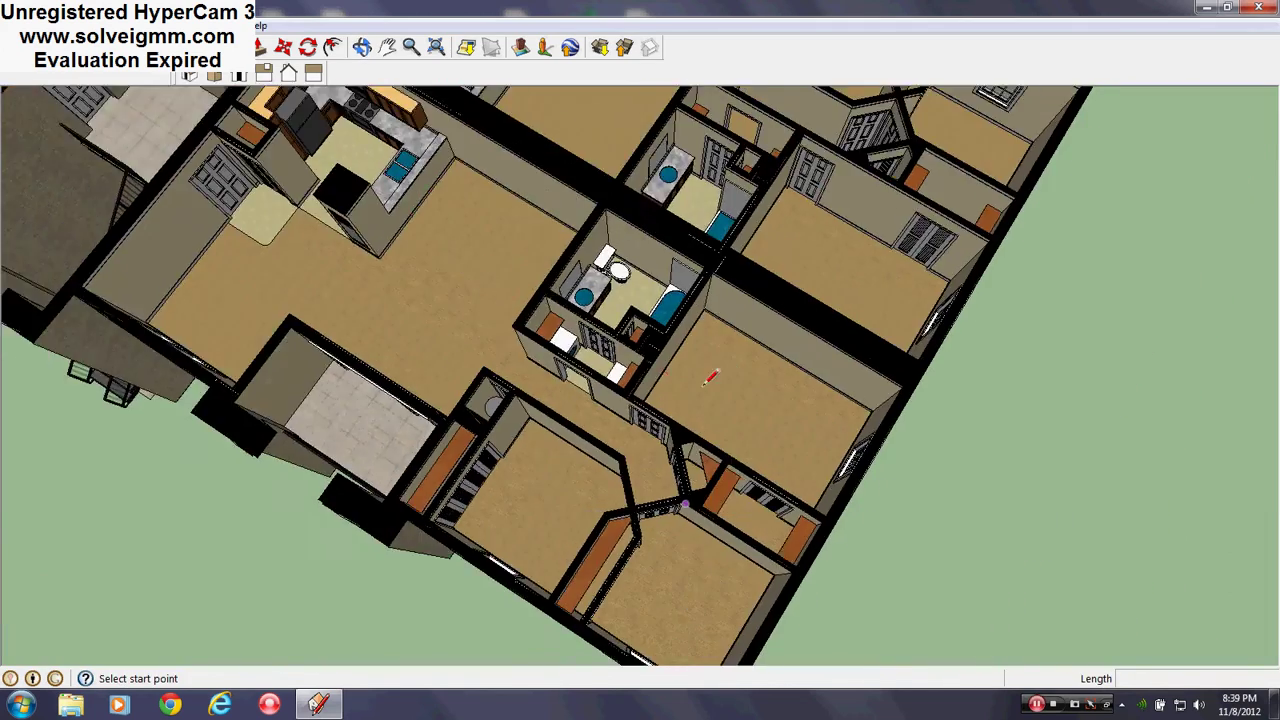
# - Survey the bedroom end of the apartment together with the building's outer side wall and the corner bedrooms
pyautogui.scroll(3, 626, 529)
pyautogui.moveTo(714, 374)
pyautogui.keyDown('shift'); pyautogui.mouseDown(button='middle')
pyautogui.moveTo(626, 529)
pyautogui.moveTo(637, 286)
pyautogui.moveTo(628, 370)
pyautogui.mouseUp(button='middle'); pyautogui.keyUp('shift')
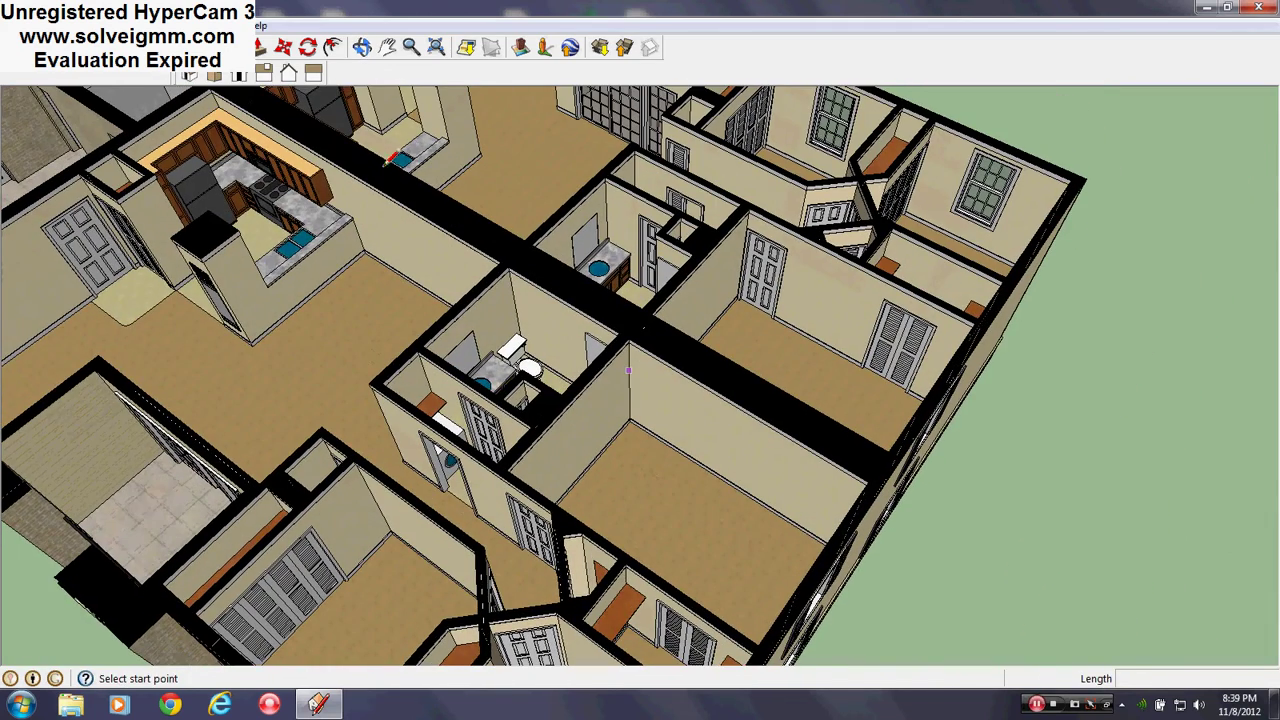
pyautogui.moveTo(843, 468); pyautogui.dragTo(720, 394, button='middle')
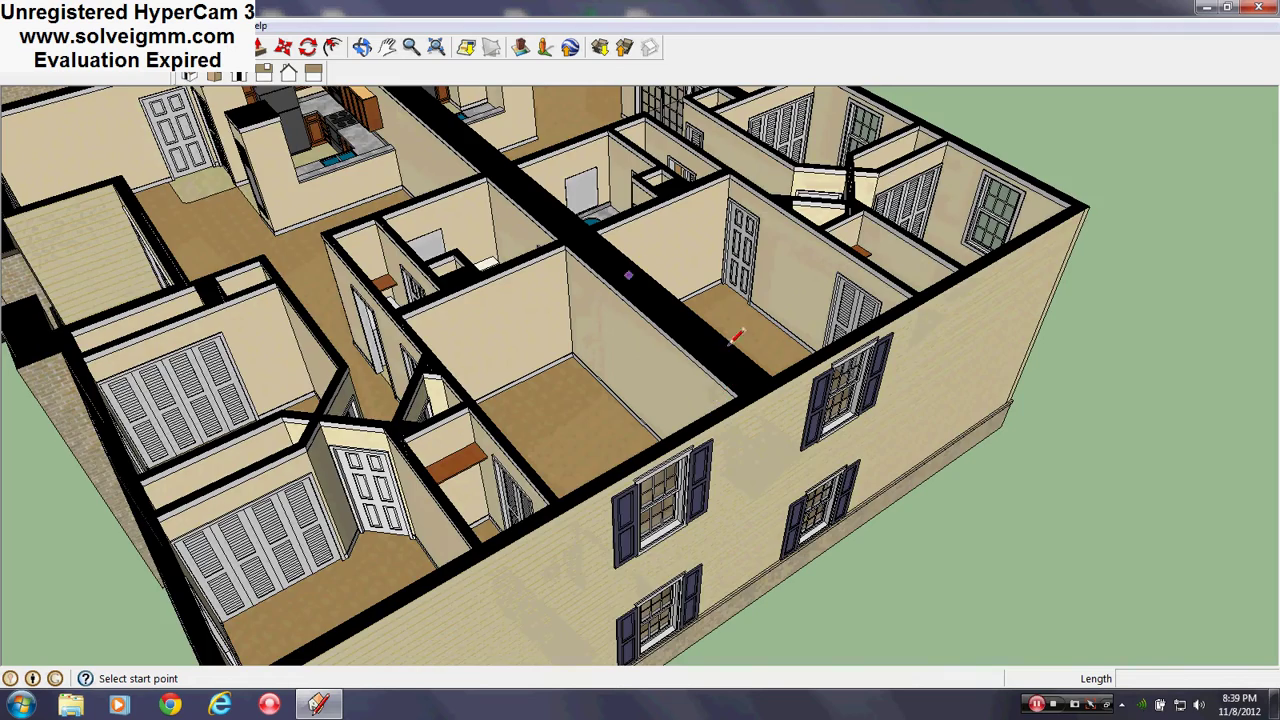
pyautogui.scroll(-4, 735, 338)
pyautogui.scroll(5, 505, 175)
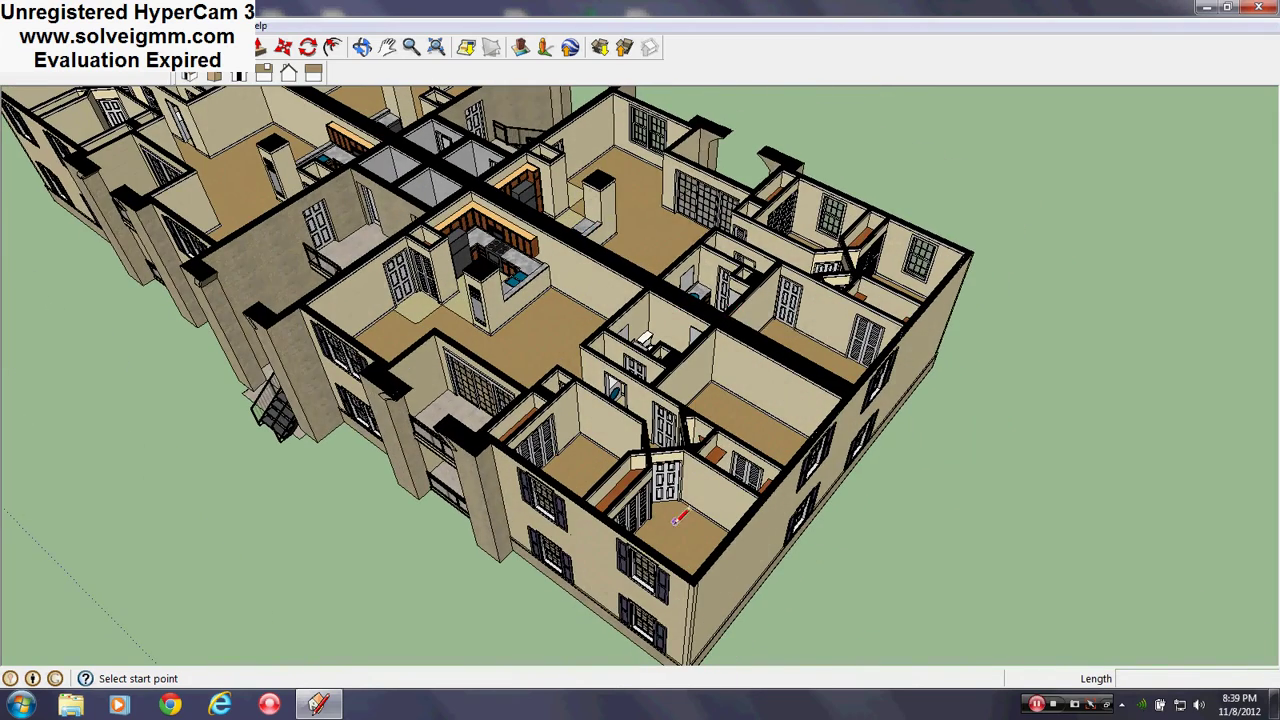
pyautogui.scroll(3, 675, 521)
pyautogui.moveTo(675, 521)
pyautogui.mouseDown(button='middle')
pyautogui.moveTo(760, 600)
pyautogui.moveTo(771, 591)
pyautogui.moveTo(625, 445)
pyautogui.mouseUp(button='middle')
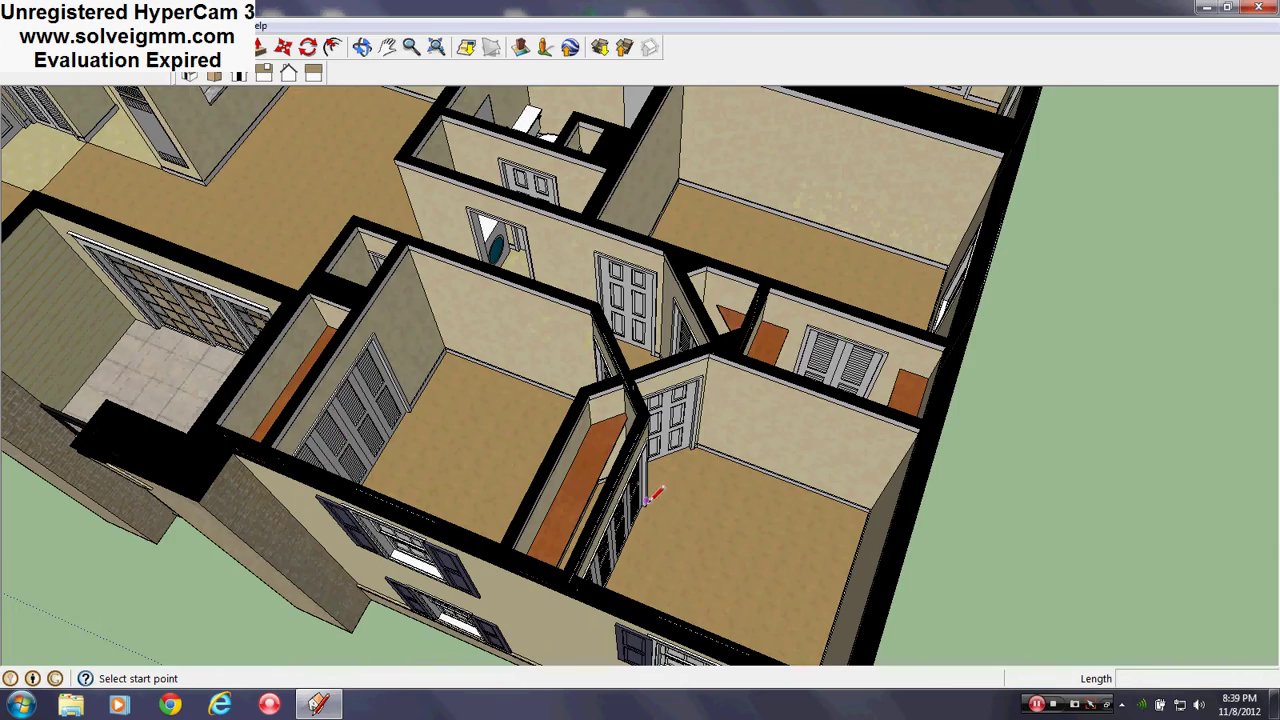
# - Survey the complete upper floor plan with its four apartments and central stairwell from above
pyautogui.keyDown('shift'); pyautogui.moveTo(322, 410); pyautogui.dragTo(894, 529, button='middle'); pyautogui.keyUp('shift')
pyautogui.scroll(-1, 894, 529)
pyautogui.scroll(-3, 709, 386)
pyautogui.keyDown('shift'); pyautogui.moveTo(709, 386); pyautogui.dragTo(825, 584, button='middle'); pyautogui.keyUp('shift')
pyautogui.moveTo(700, 500)
pyautogui.mouseDown(button='middle')
pyautogui.moveTo(812, 503)
pyautogui.moveTo(763, 528)
pyautogui.moveTo(737, 508)
pyautogui.mouseUp(button='middle')
pyautogui.scroll(-3, 805, 480)
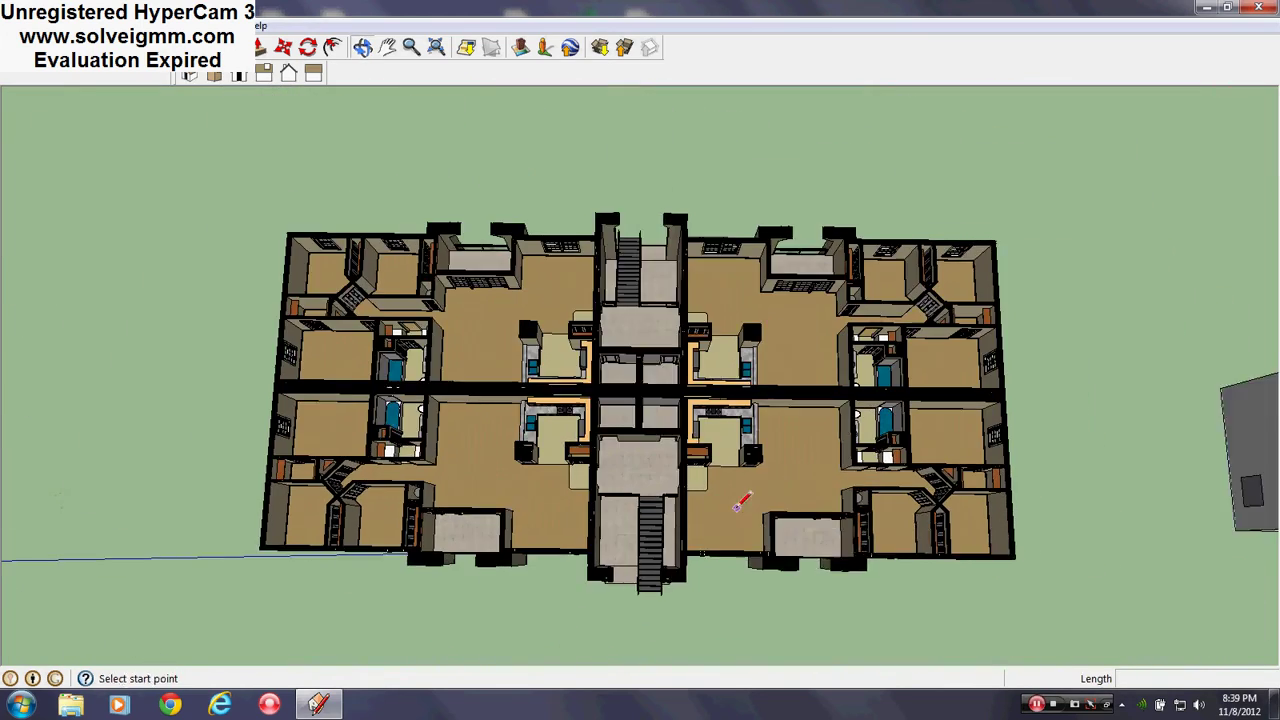
pyautogui.scroll(2, 734, 510)
# - Display the model's layers and hide the Second Floor layer
pyautogui.click(217, 26)
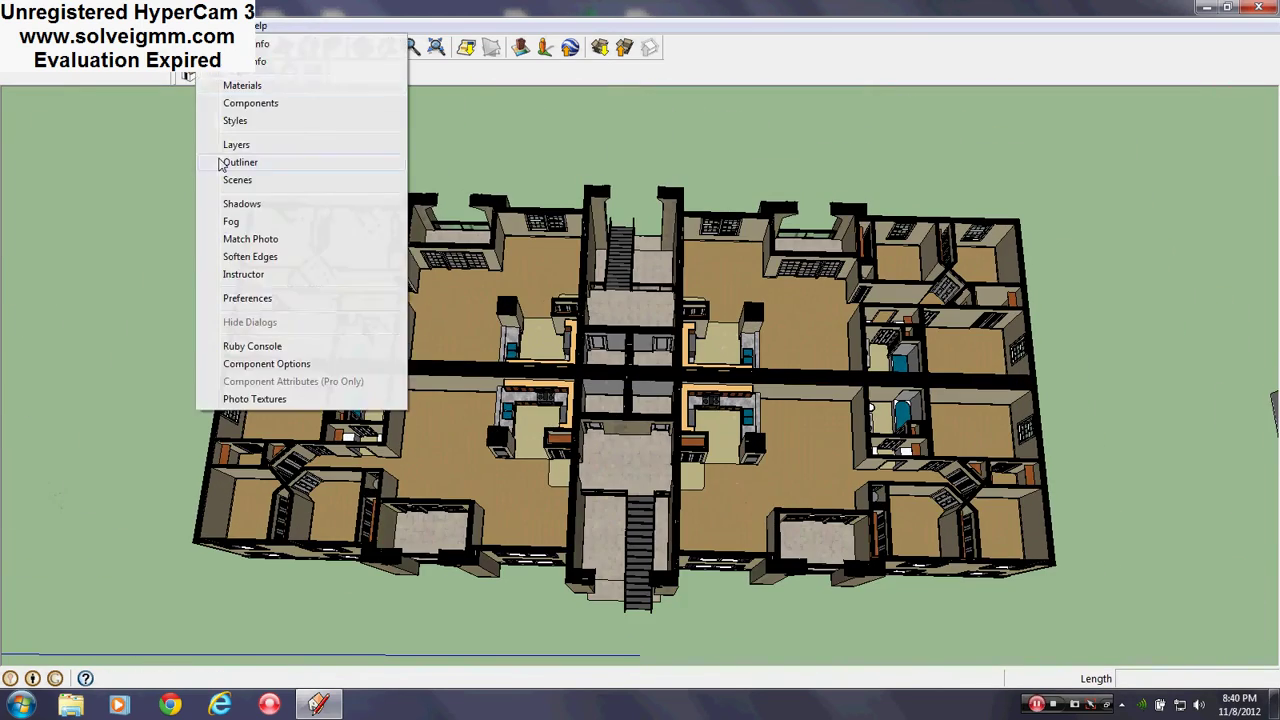
pyautogui.click(225, 147)
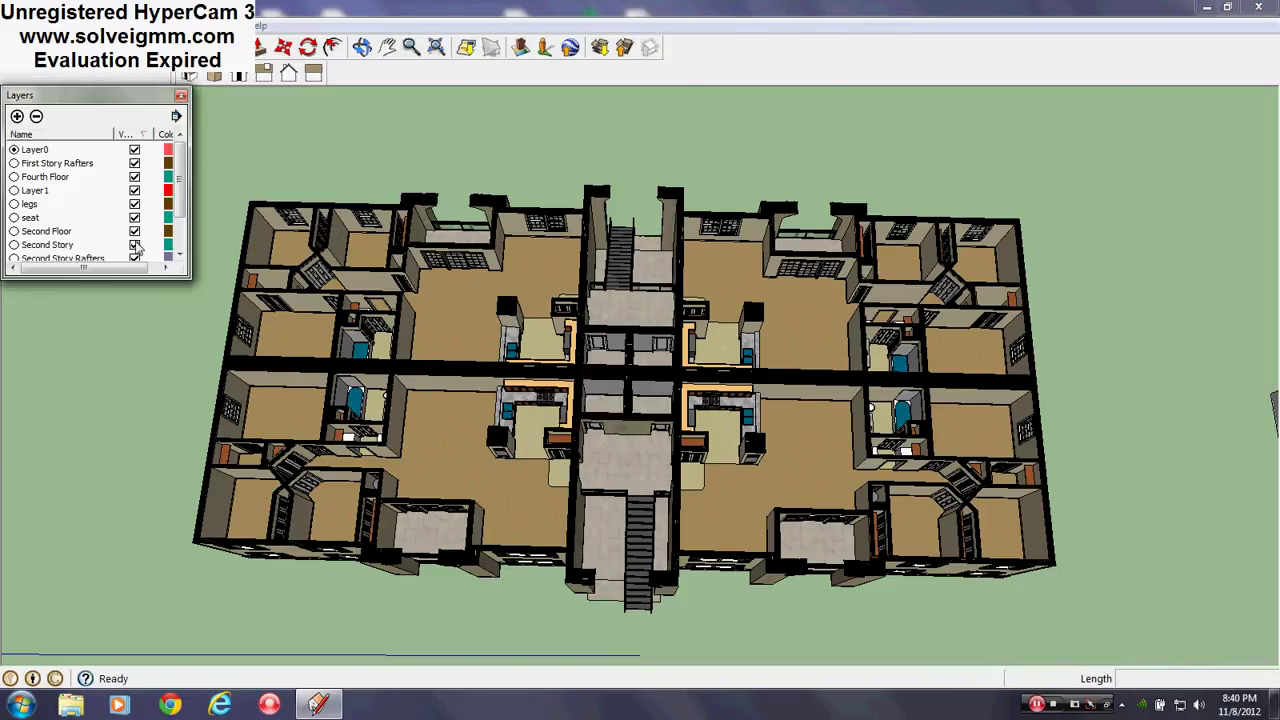
pyautogui.click(135, 231)
# - Examine the exposed lower story's apartments, kitchens, balconies and central stairwell from several sides
pyautogui.moveTo(676, 475); pyautogui.dragTo(430, 405)
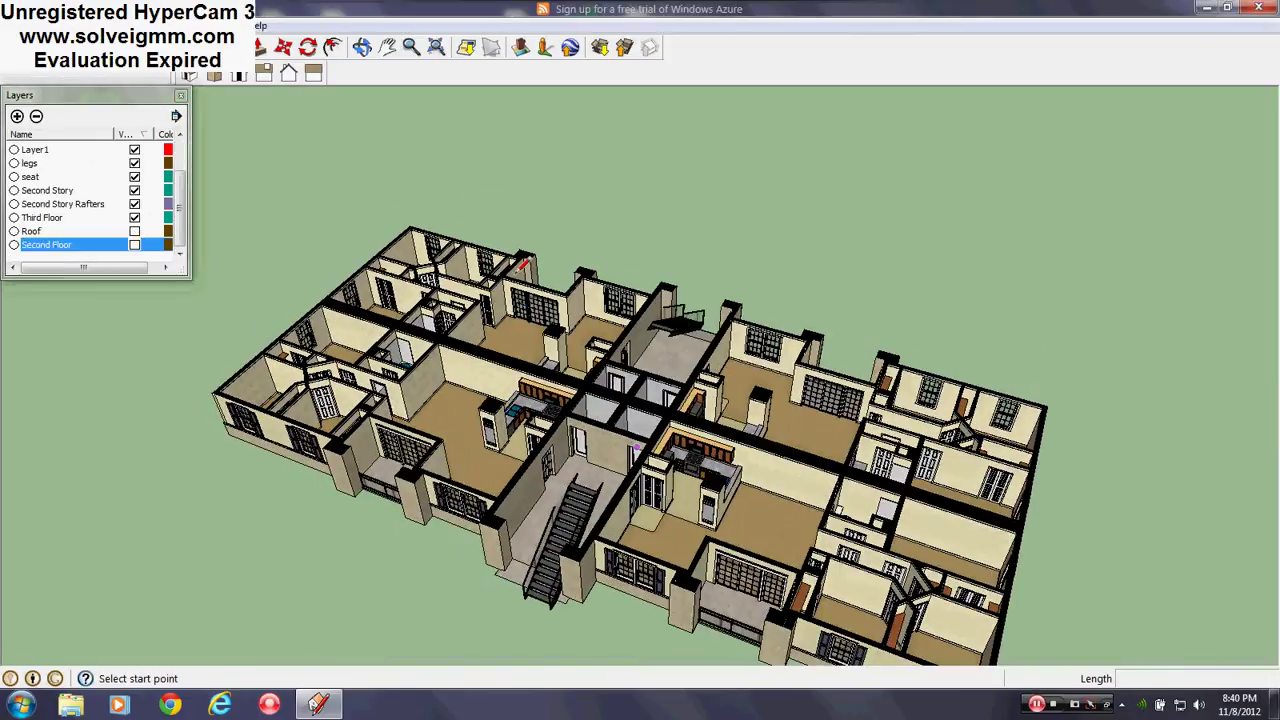
pyautogui.scroll(3, 430, 410)
pyautogui.moveTo(400, 420)
pyautogui.mouseDown(button='middle')
pyautogui.moveTo(457, 434)
pyautogui.moveTo(583, 425)
pyautogui.mouseUp(button='middle')
pyautogui.scroll(-5, 583, 425)
pyautogui.scroll(5, 750, 430)
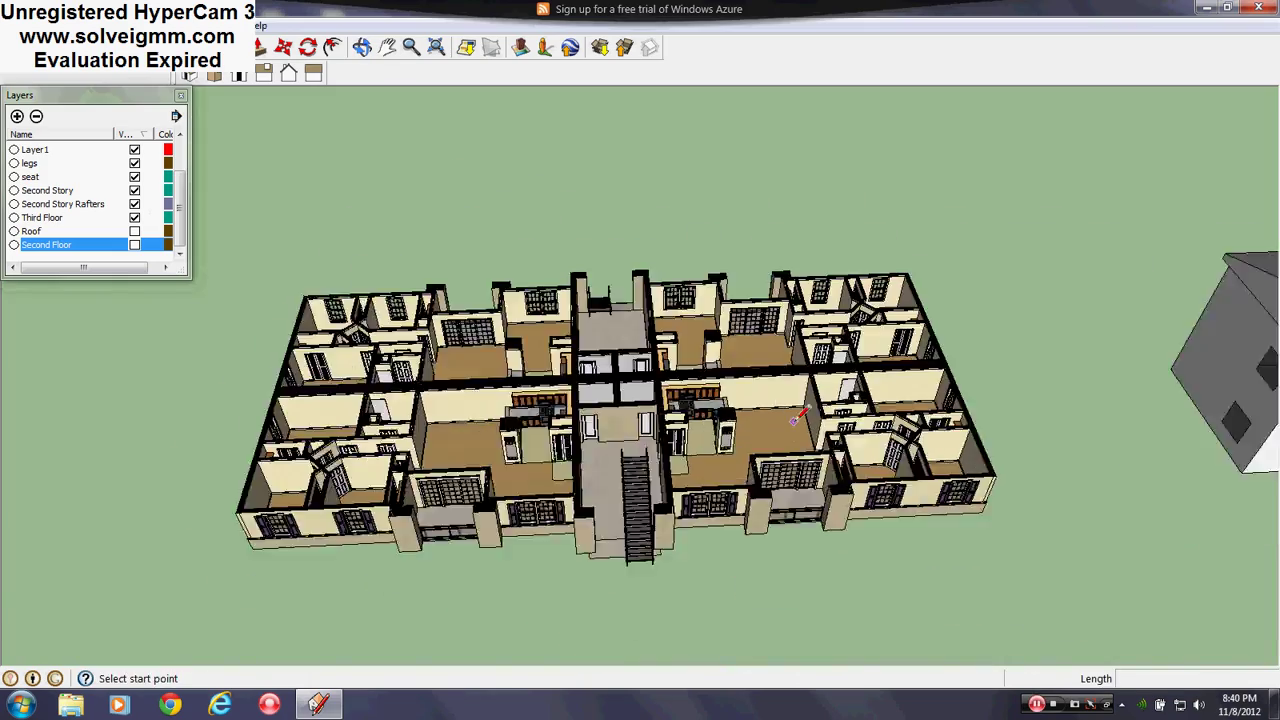
pyautogui.moveTo(760, 435); pyautogui.dragTo(466, 391, button='middle')
pyautogui.scroll(-6, 466, 391)
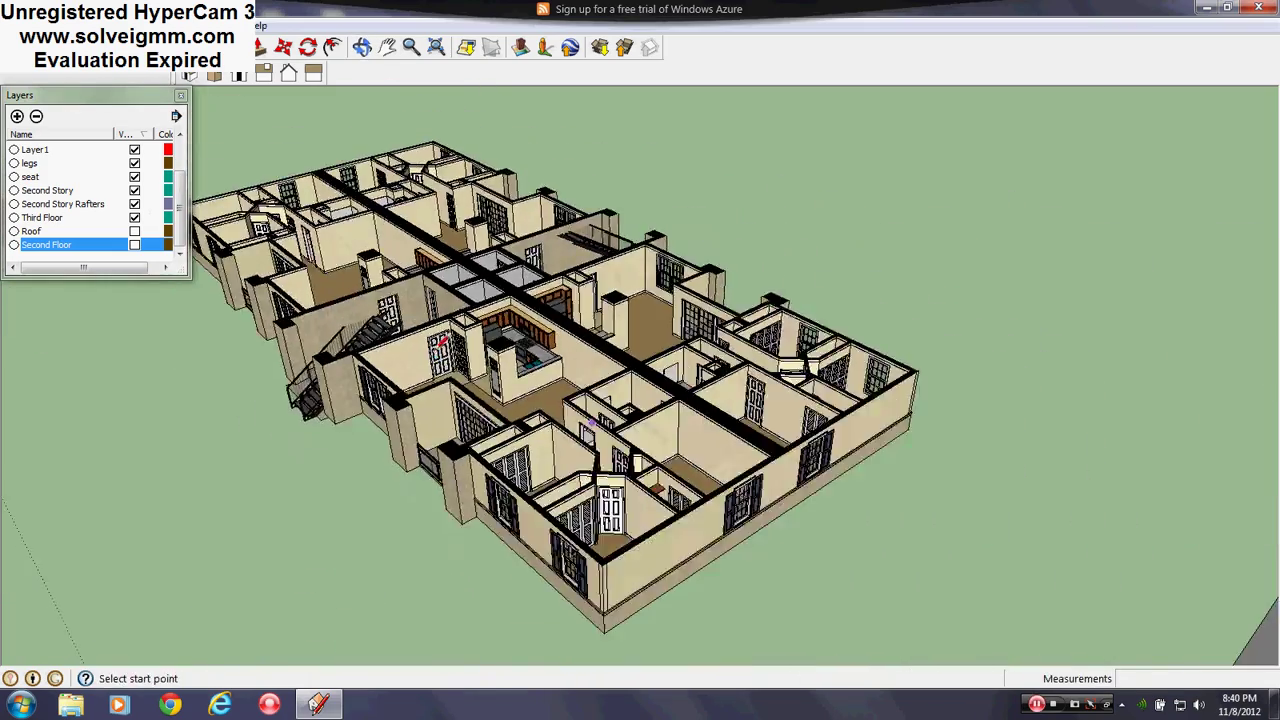
pyautogui.moveTo(440, 330)
pyautogui.mouseDown(button='middle')
pyautogui.moveTo(406, 297)
pyautogui.moveTo(420, 287)
pyautogui.moveTo(900, 435)
pyautogui.moveTo(970, 497)
pyautogui.moveTo(1146, 491)
pyautogui.moveTo(1153, 511)
pyautogui.moveTo(769, 486)
pyautogui.moveTo(587, 377)
pyautogui.moveTo(540, 375)
pyautogui.mouseUp(button='middle')
pyautogui.scroll(5, 420, 290)
pyautogui.scroll(-4, 540, 376)
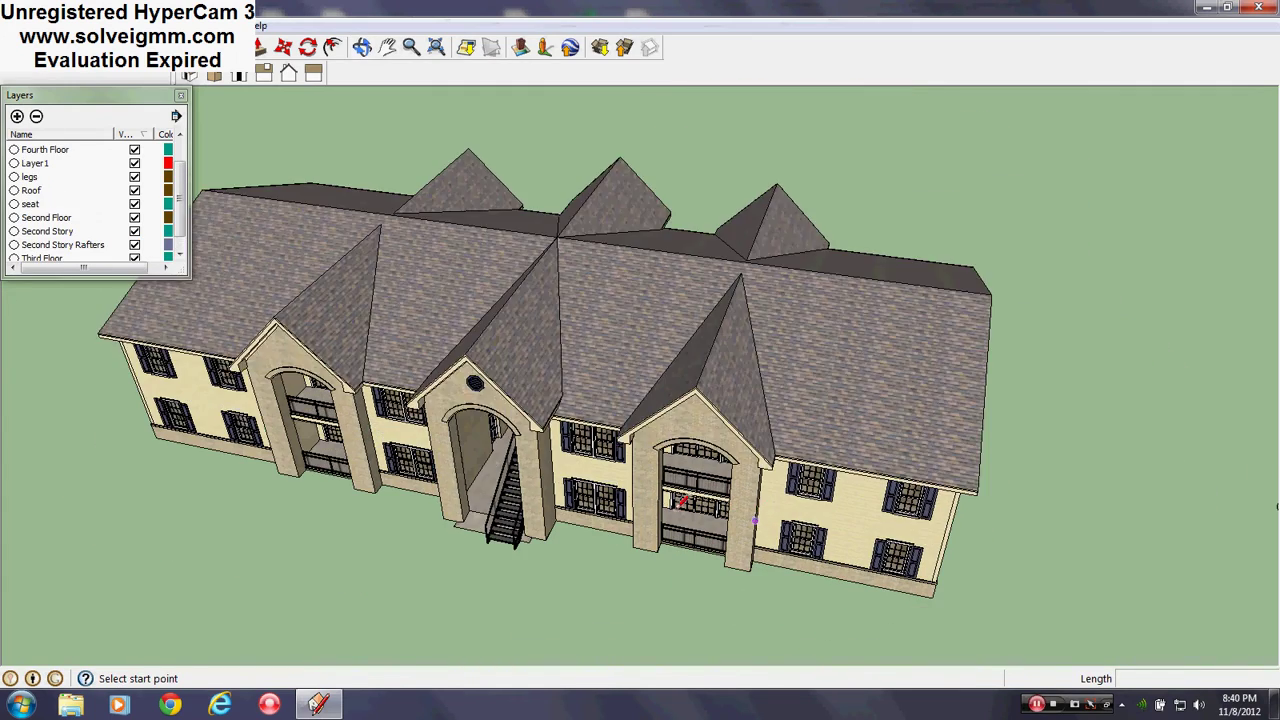
# - Inspect the roofed building's exterior, including the shuttered windows, yellow siding and brick front facade
pyautogui.moveTo(757, 513); pyautogui.dragTo(430, 490, button='middle')
pyautogui.scroll(-2, 430, 490)
pyautogui.scroll(2, 347, 388)
pyautogui.moveTo(347, 396); pyautogui.dragTo(1036, 452, button='middle')
pyautogui.scroll(6, 550, 448)
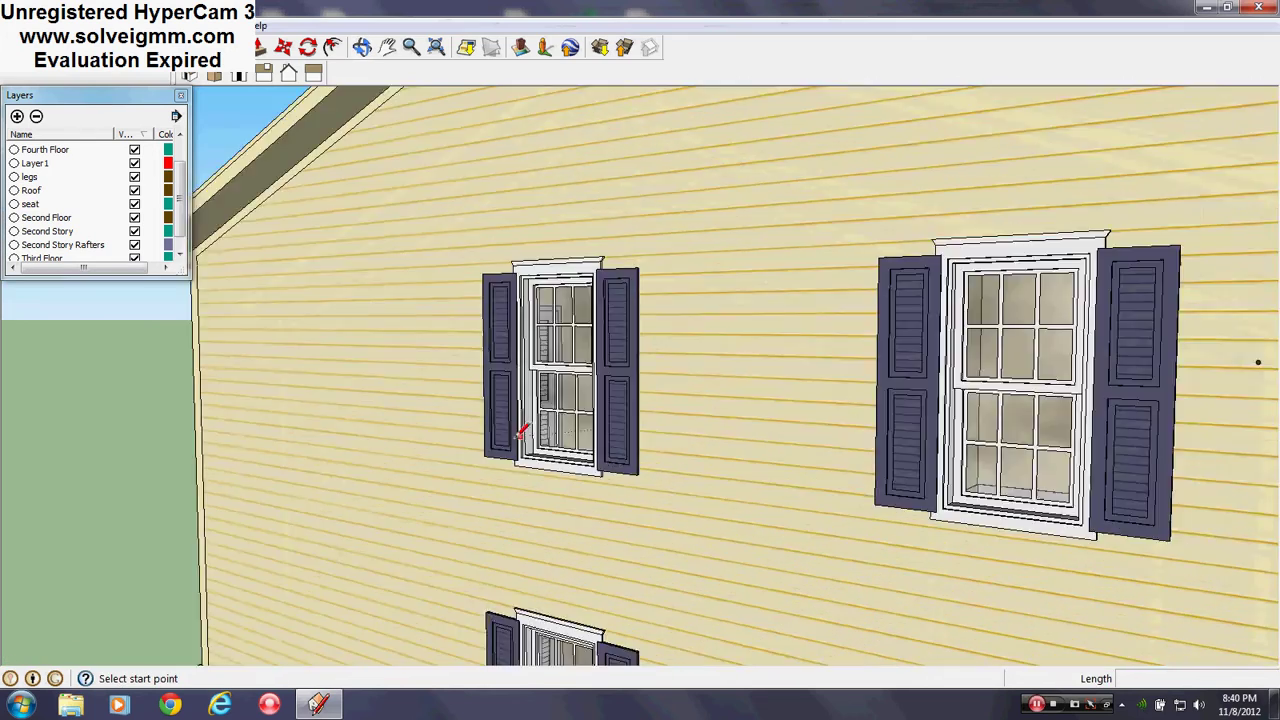
pyautogui.moveTo(520, 434); pyautogui.dragTo(1058, 411, button='middle')
pyautogui.scroll(-2, 1058, 411)
pyautogui.scroll(-3, 1058, 411)
pyautogui.moveTo(414, 469); pyautogui.dragTo(533, 453, button='middle')
pyautogui.scroll(3, 533, 453)
pyautogui.scroll(10, 354, 374)
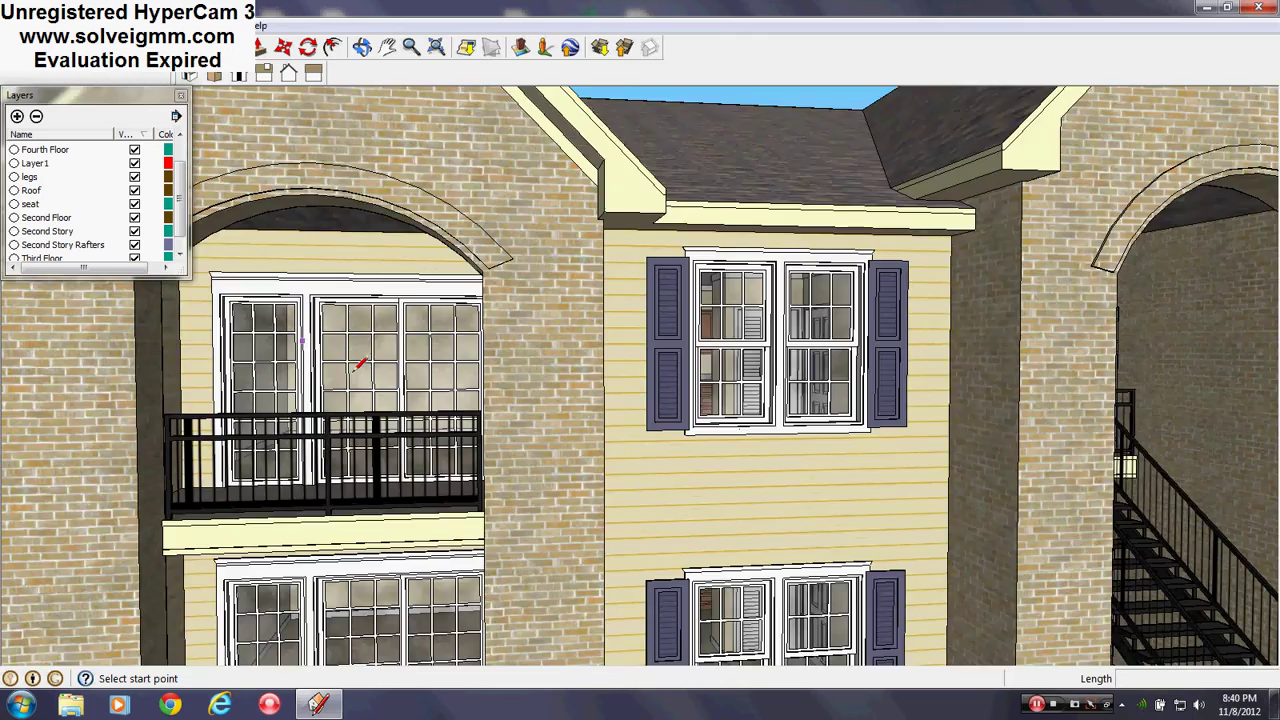
# - Examine the upper balcony's sliding glass doors and the living room inside, with its kitchen counter, vented column and entry door
pyautogui.moveTo(356, 378); pyautogui.dragTo(434, 443, button='middle')
pyautogui.scroll(-4, 434, 443)
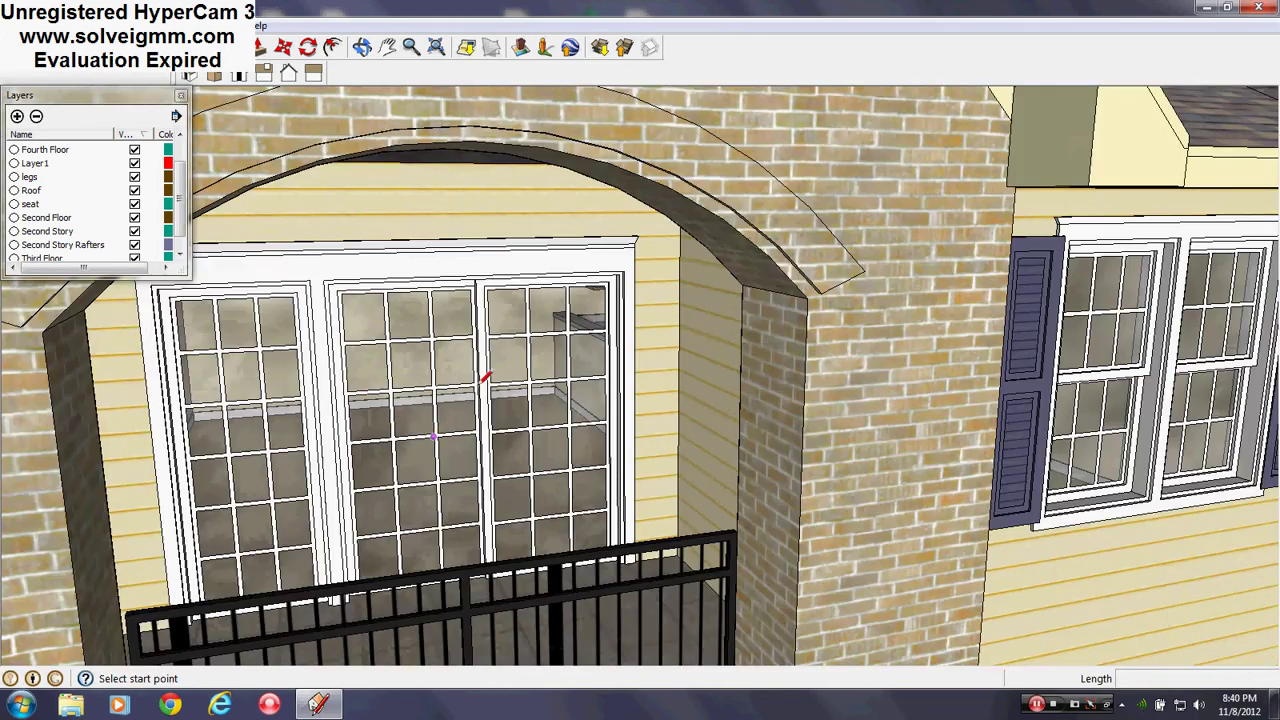
pyautogui.scroll(5, 549, 380)
pyautogui.moveTo(551, 380); pyautogui.dragTo(650, 388, button='middle')
pyautogui.scroll(5, 437, 289)
pyautogui.scroll(-1, 648, 462)
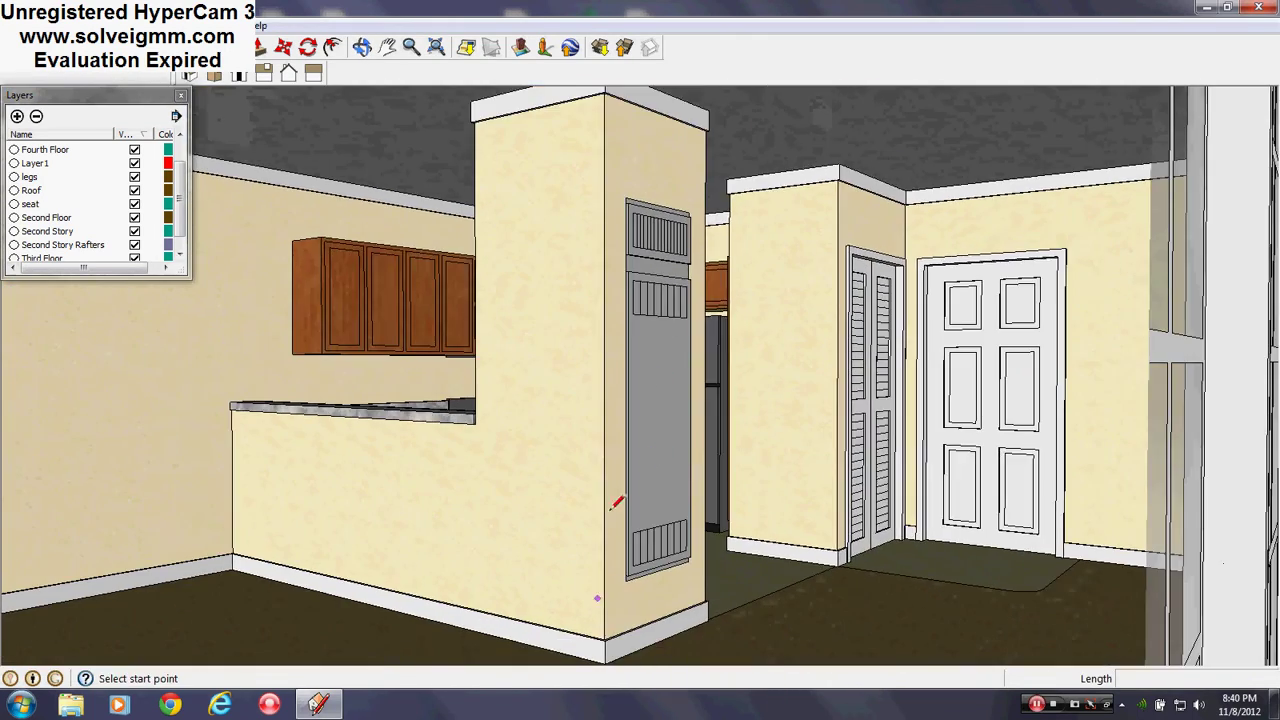
pyautogui.keyDown('shift'); pyautogui.moveTo(622, 243); pyautogui.dragTo(645, 372, button='middle'); pyautogui.keyUp('shift')
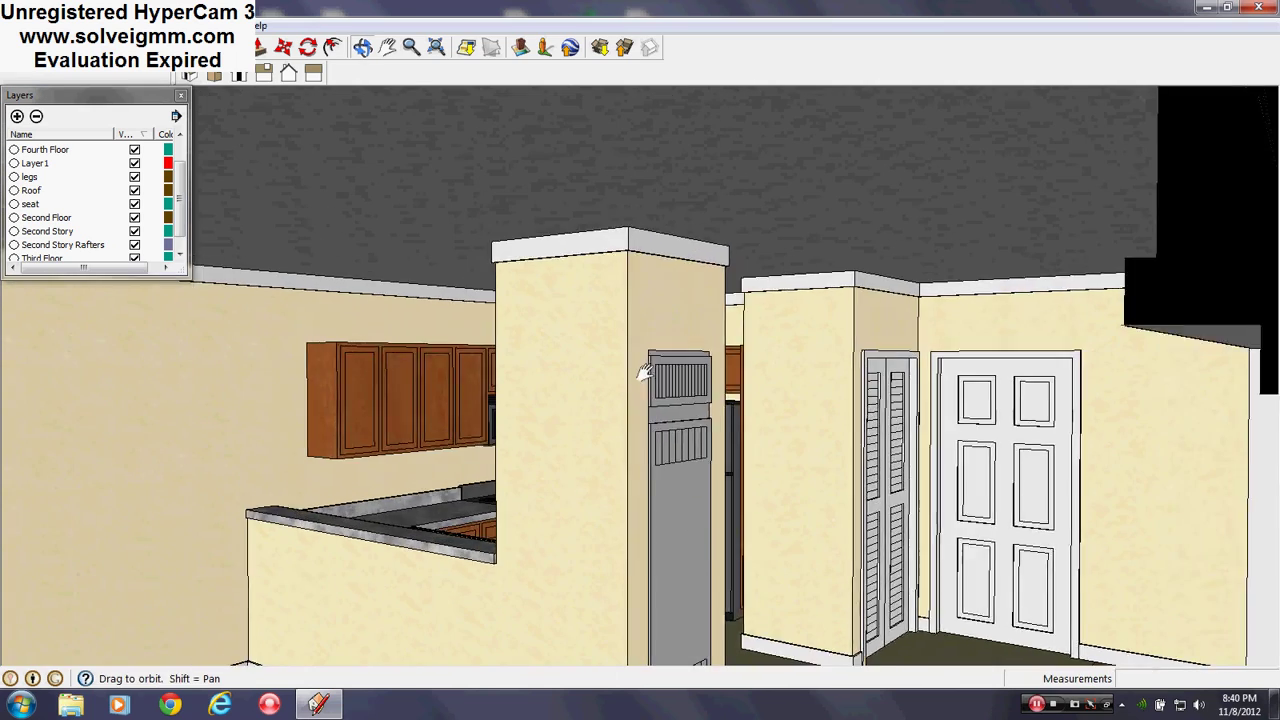
pyautogui.moveTo(631, 325); pyautogui.dragTo(877, 272, button='middle')
pyautogui.scroll(-7, 511, 419)
# - Inspect the brick arch, railing and gable around the upper front balcony
pyautogui.scroll(10, 680, 323)
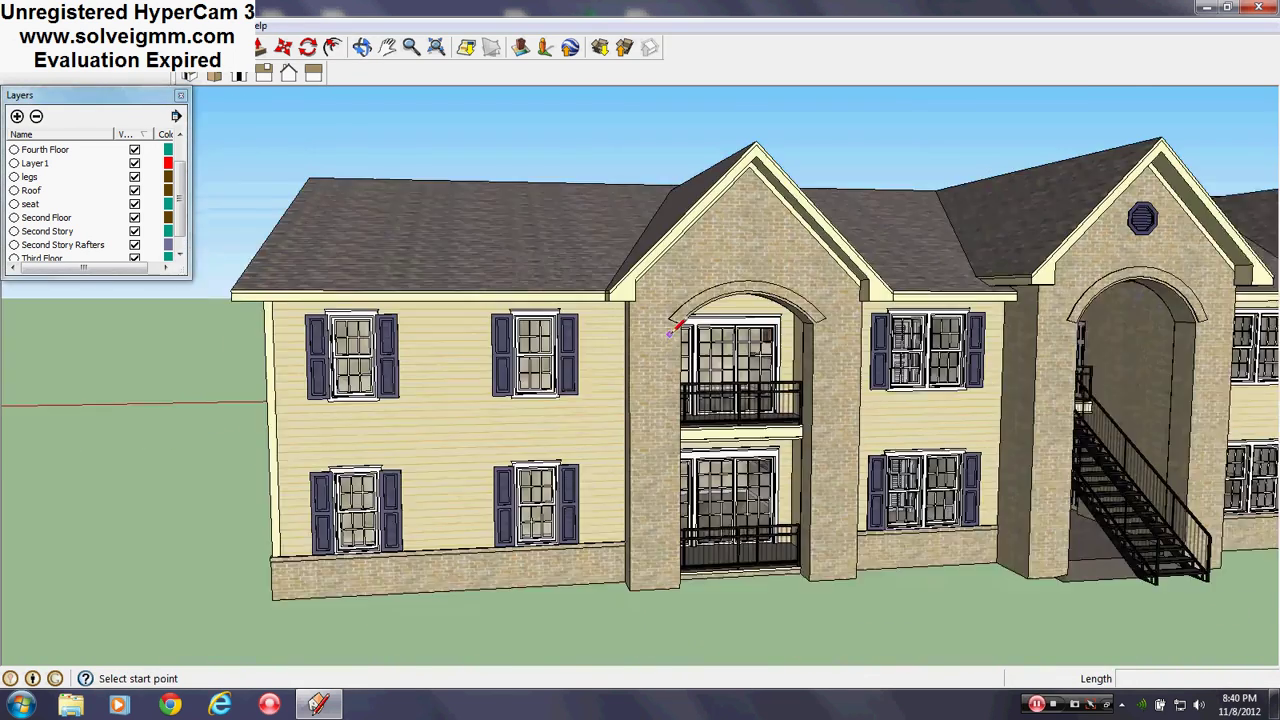
pyautogui.moveTo(766, 352); pyautogui.dragTo(858, 358, button='middle')
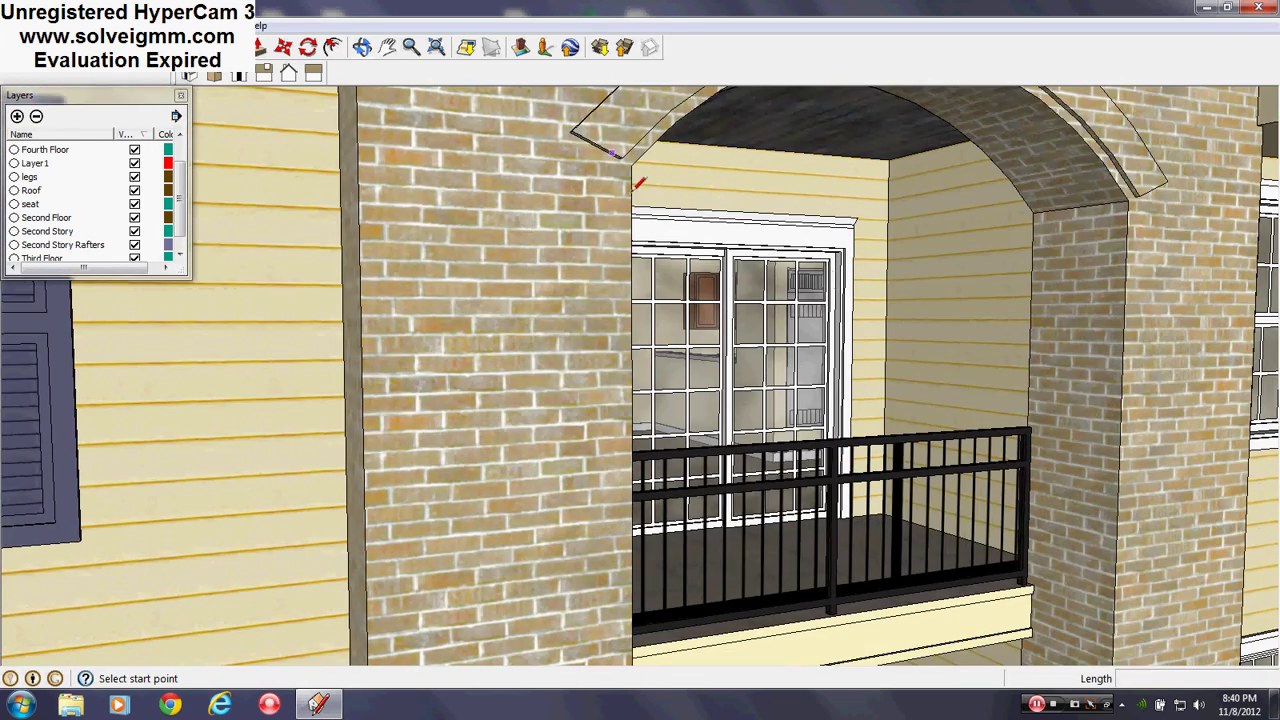
pyautogui.moveTo(840, 222); pyautogui.dragTo(518, 250, button='middle')
pyautogui.scroll(-3, 530, 270)
pyautogui.moveTo(600, 310); pyautogui.dragTo(586, 410, button='middle')
pyautogui.scroll(-4, 586, 407)
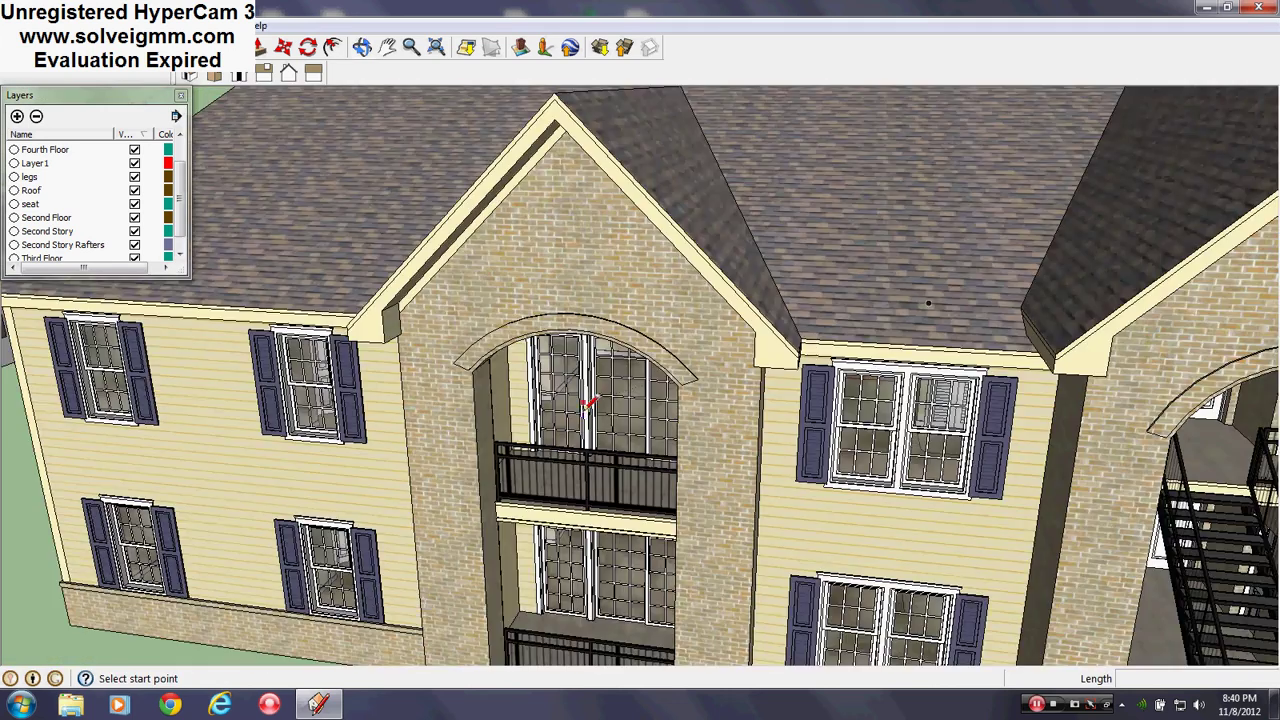
# - Hide the Roof layer of the beige apartment building
pyautogui.scroll(-5, 588, 404)
pyautogui.moveTo(855, 309)
pyautogui.mouseDown(button='middle')
pyautogui.moveTo(726, 445)
pyautogui.moveTo(544, 439)
pyautogui.moveTo(390, 388)
pyautogui.moveTo(535, 420)
pyautogui.moveTo(576, 457)
pyautogui.mouseUp(button='middle')
pyautogui.scroll(-4, 544, 439)
pyautogui.scroll(-2, 533, 421)
pyautogui.scroll(-5, 584, 459)
pyautogui.scroll(5, 560, 437)
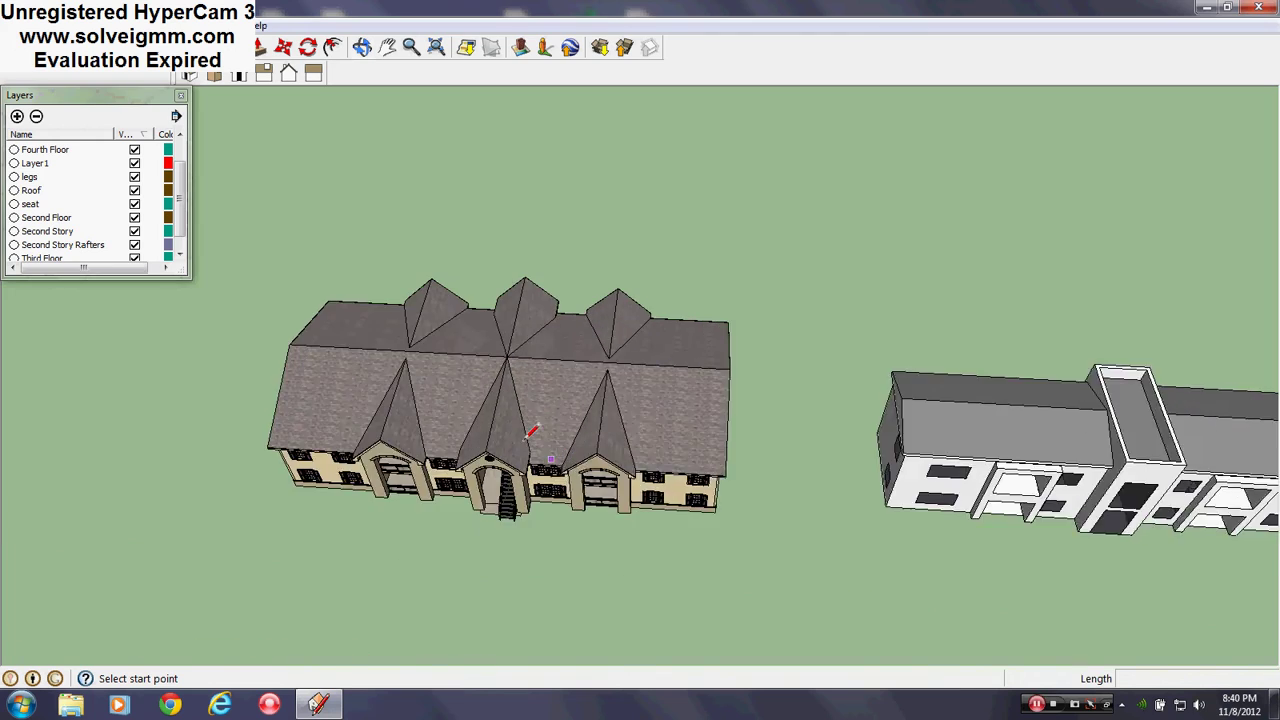
pyautogui.click(133, 192)
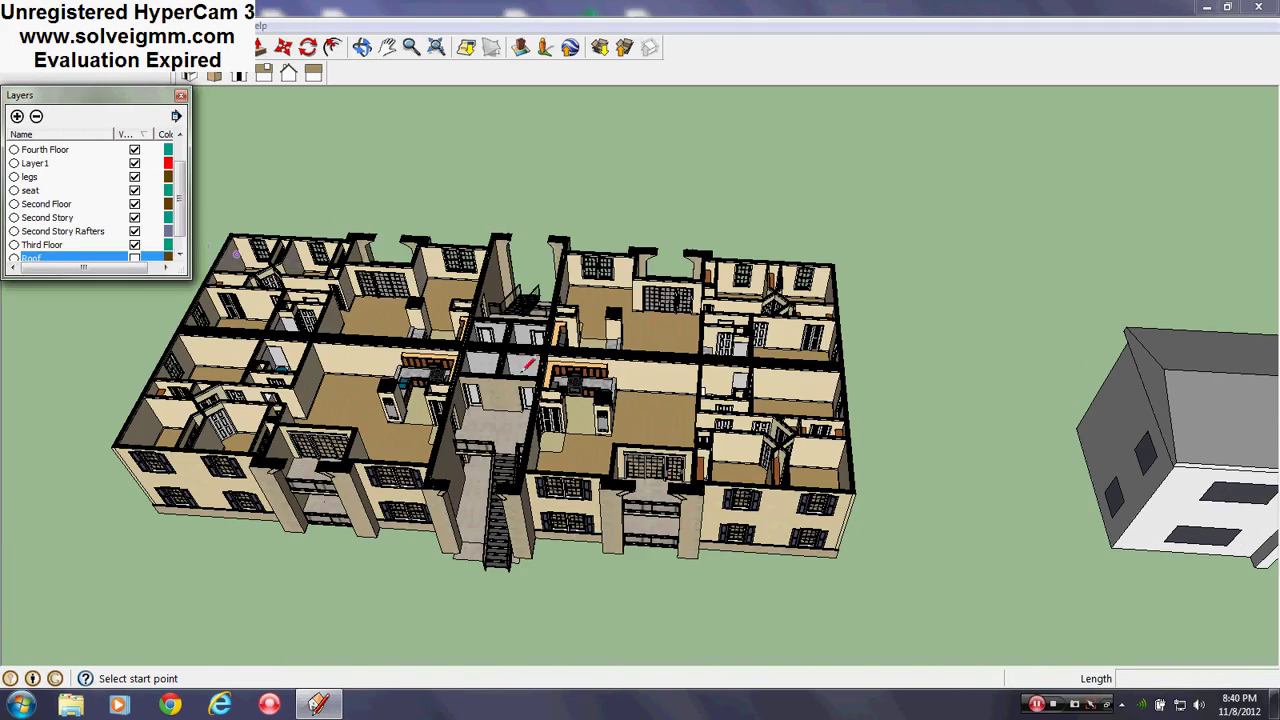
# - Examine the exposed upper-story layout, including the kitchens, bathrooms, bedrooms, balcony and central stairwell
pyautogui.moveTo(523, 374); pyautogui.dragTo(754, 438, button='middle')
pyautogui.scroll(5, 678, 428)
pyautogui.moveTo(678, 428); pyautogui.dragTo(645, 325, button='middle')
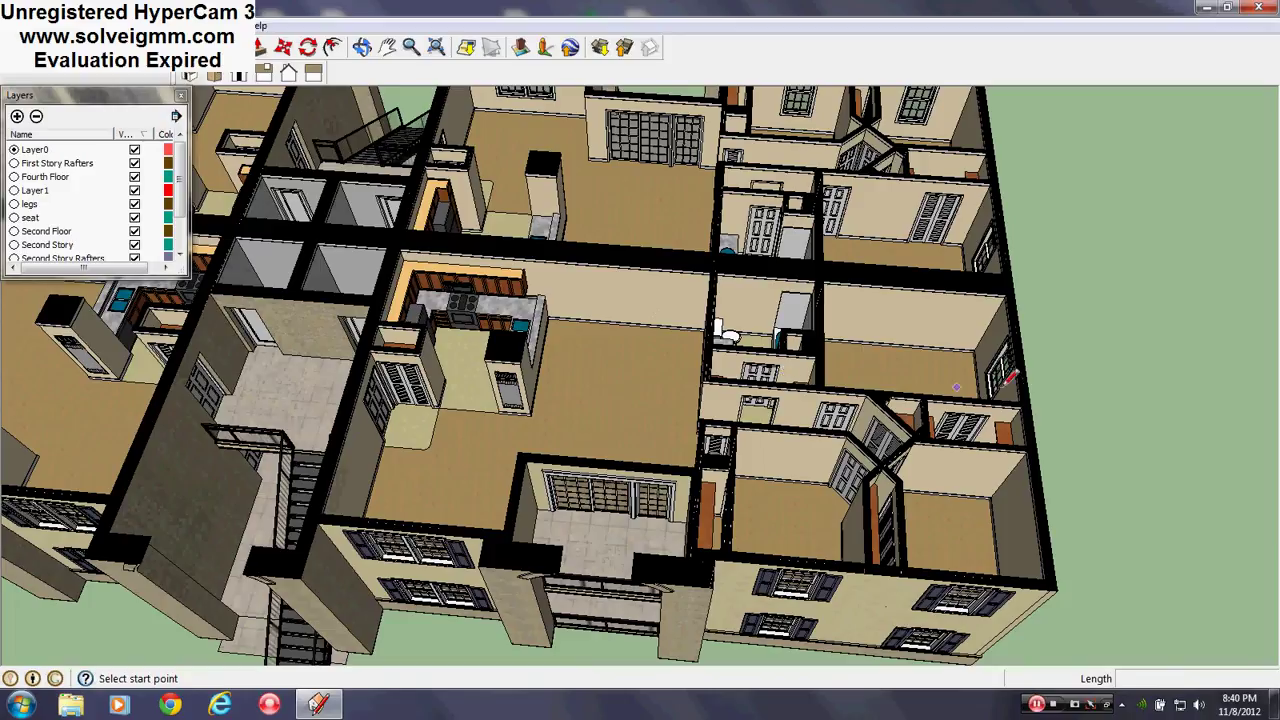
pyautogui.moveTo(835, 404); pyautogui.dragTo(493, 357, button='middle')
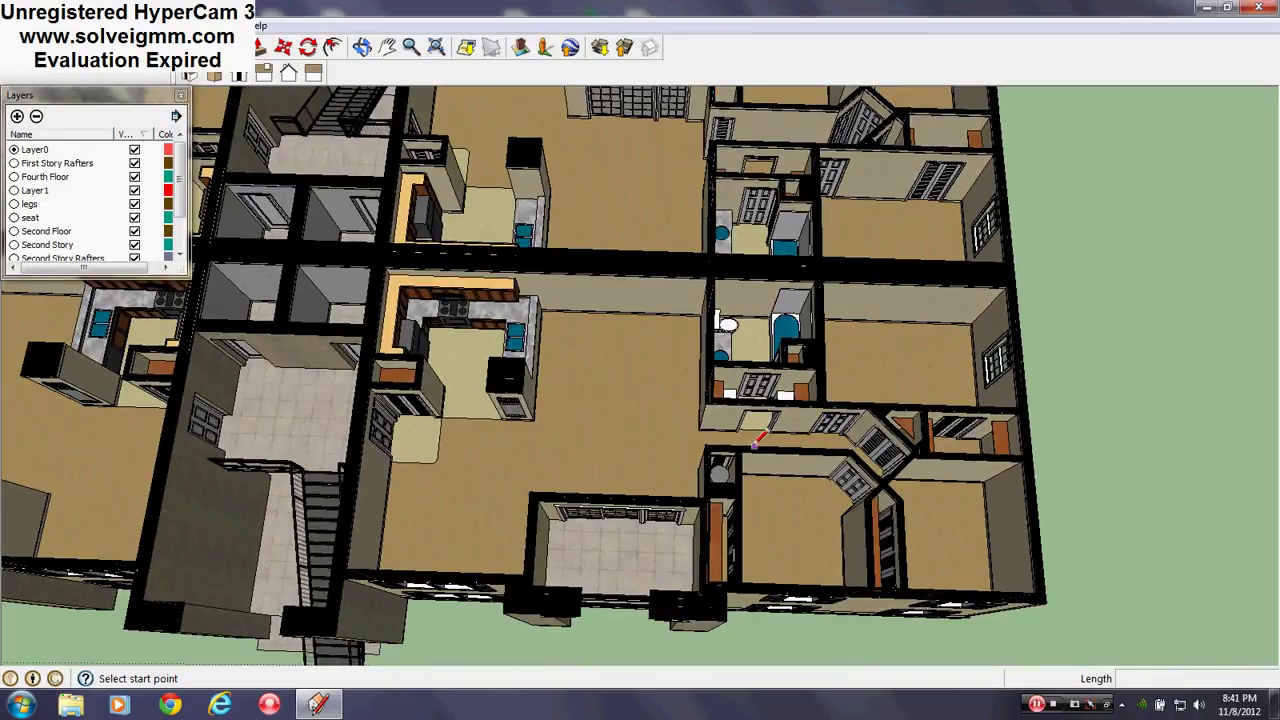
pyautogui.moveTo(754, 446); pyautogui.dragTo(633, 306, button='middle')
pyautogui.scroll(-5, 550, 341)
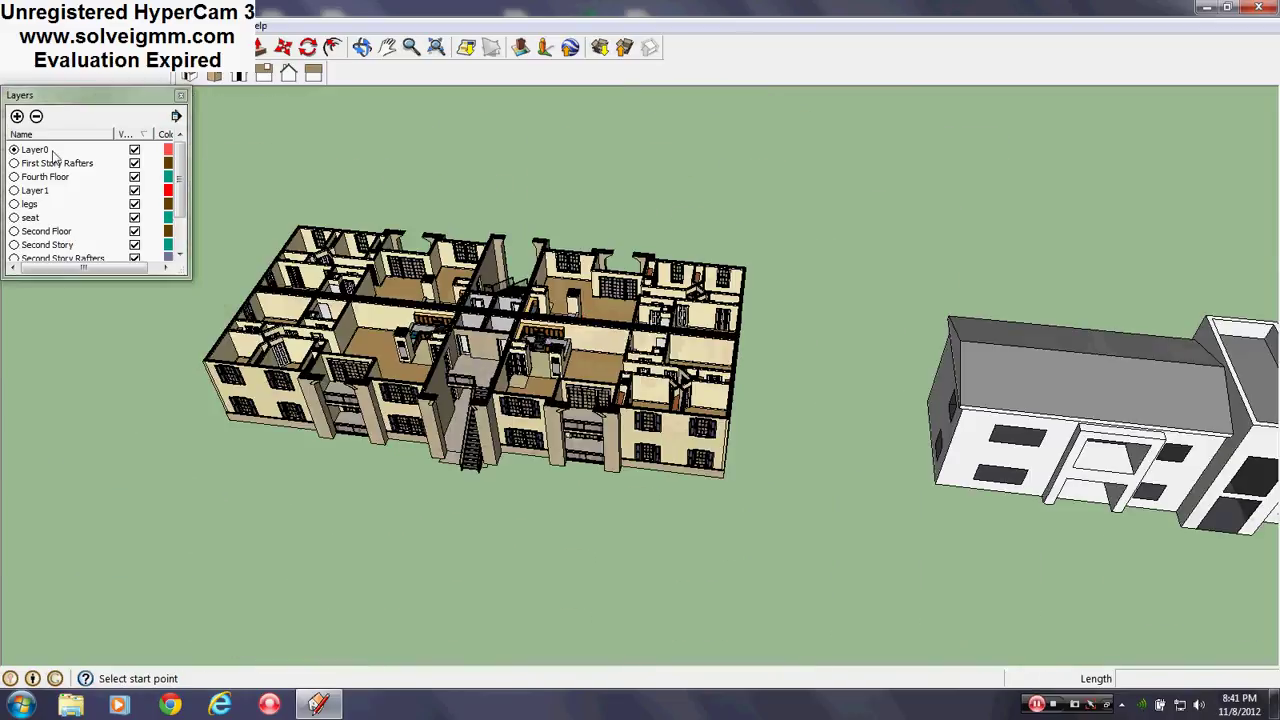
# - Show the Roof layer again and close the Layers window
pyautogui.click(178, 190)
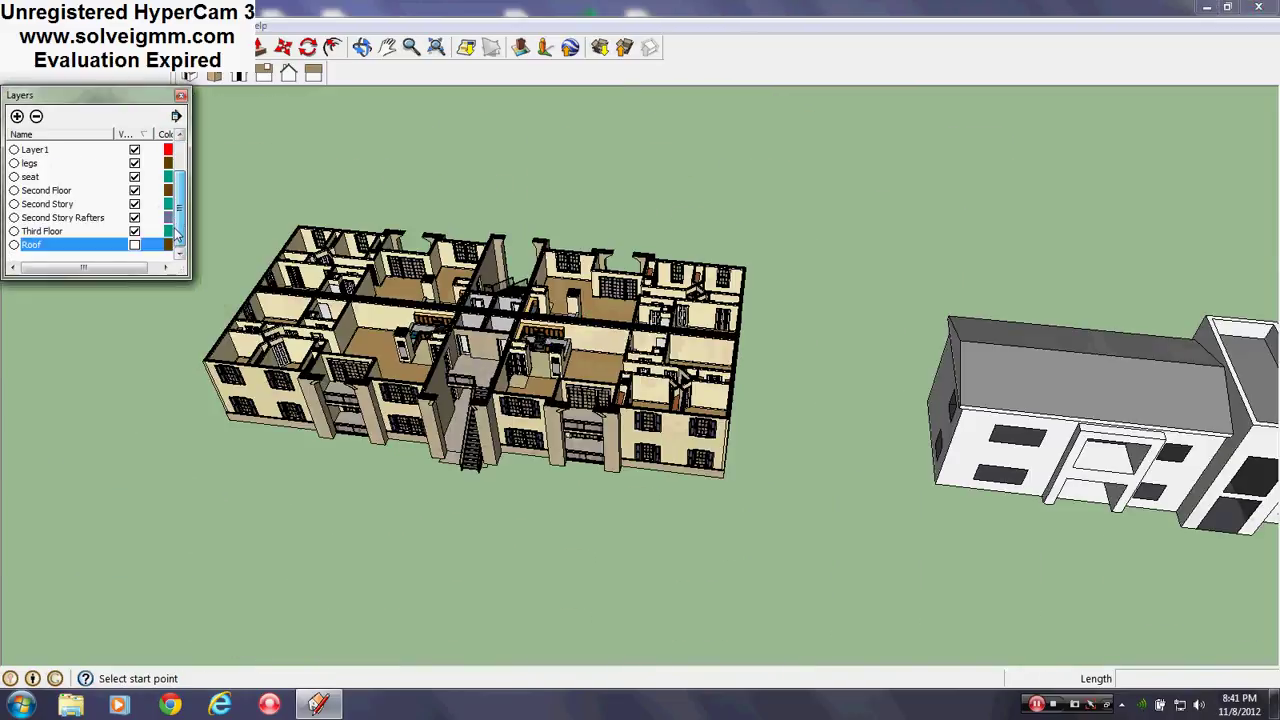
pyautogui.click(134, 245)
pyautogui.click(180, 97)
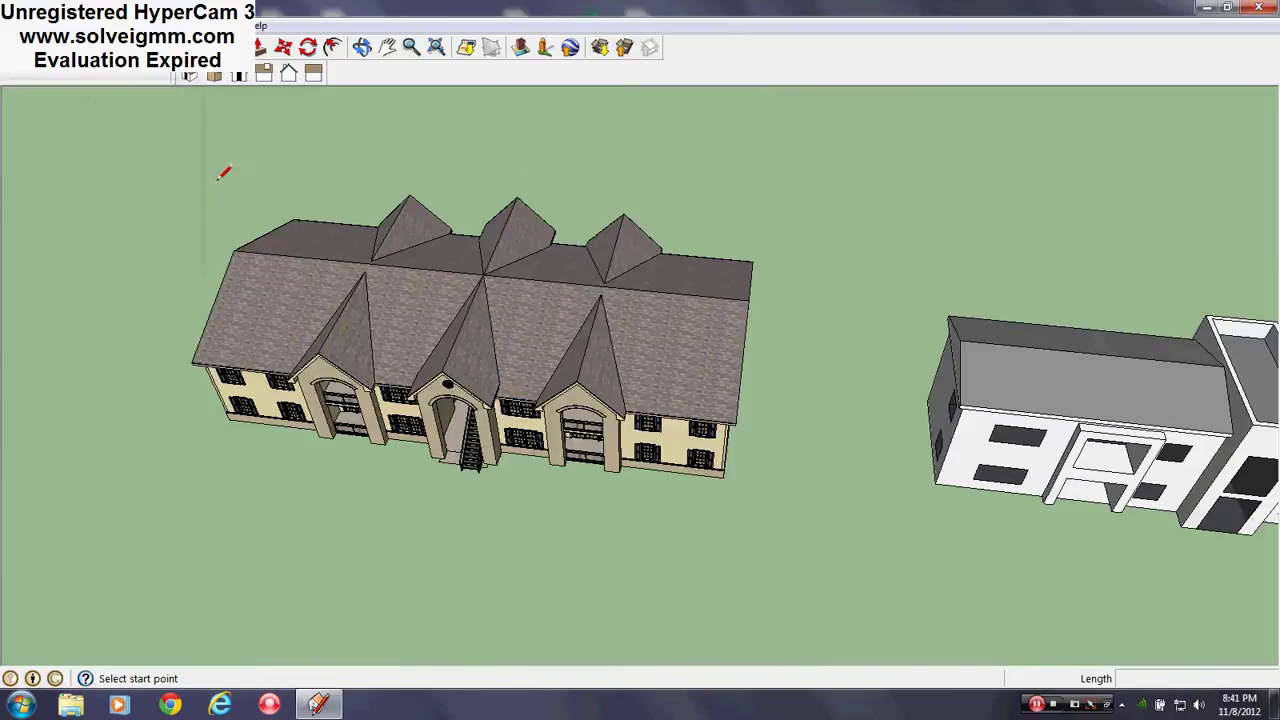
# - Delete the beige apartment building together with the long plain white building beside it
pyautogui.moveTo(520, 370); pyautogui.dragTo(356, 288, button='middle')
pyautogui.scroll(-3, 401, 295)
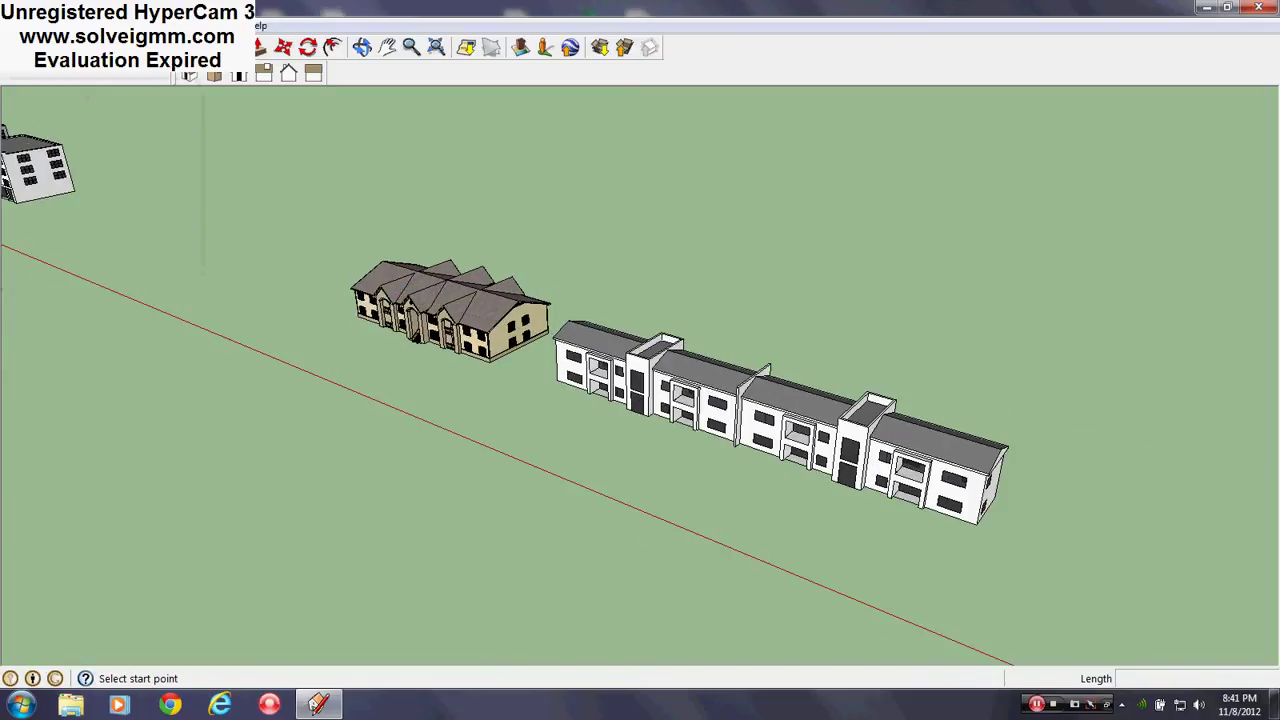
pyautogui.moveTo(383, 464); pyautogui.dragTo(379, 465)
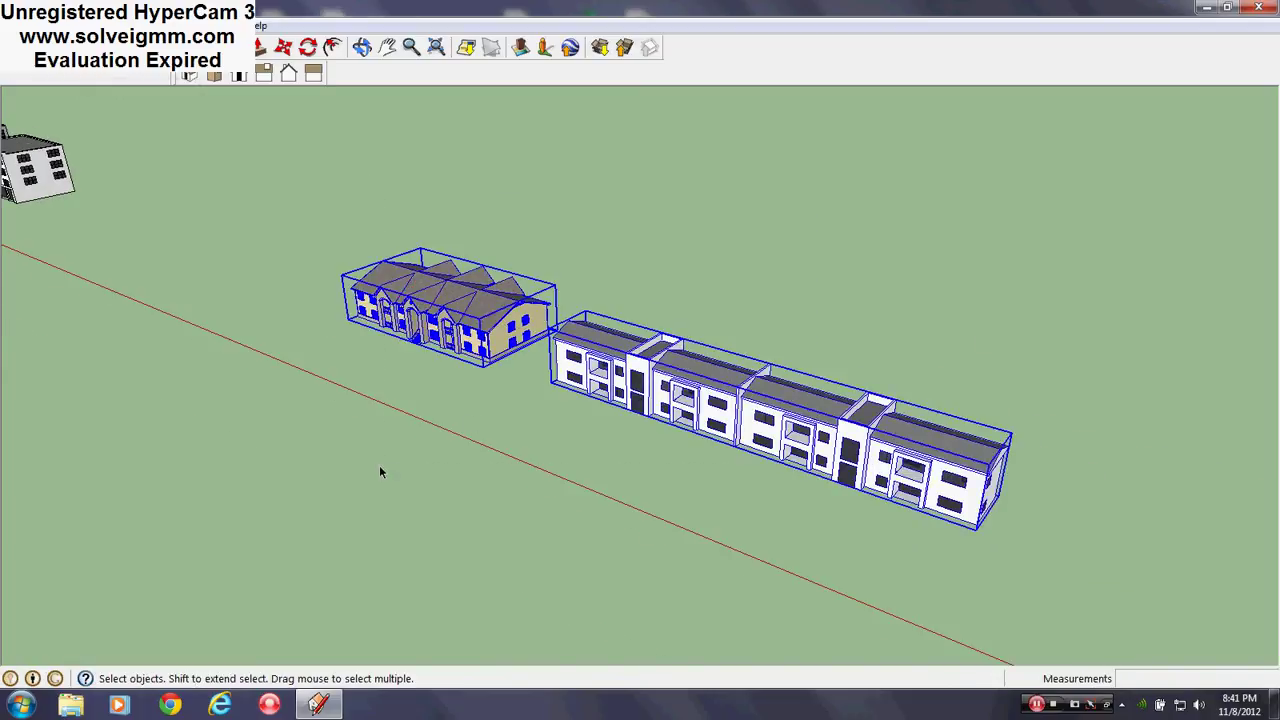
pyautogui.press('Delete')
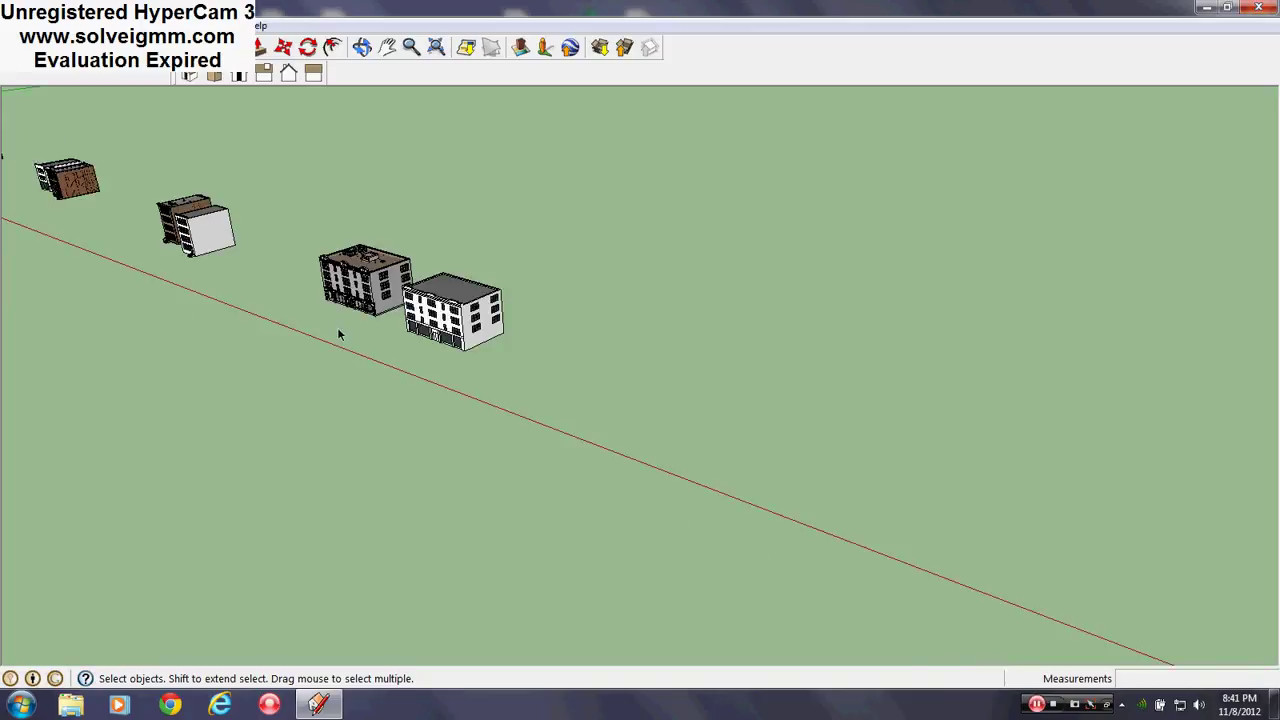
# - Examine the front of the plain white four-story building standing beside the detailed gray brick one
pyautogui.scroll(8, 409, 282)
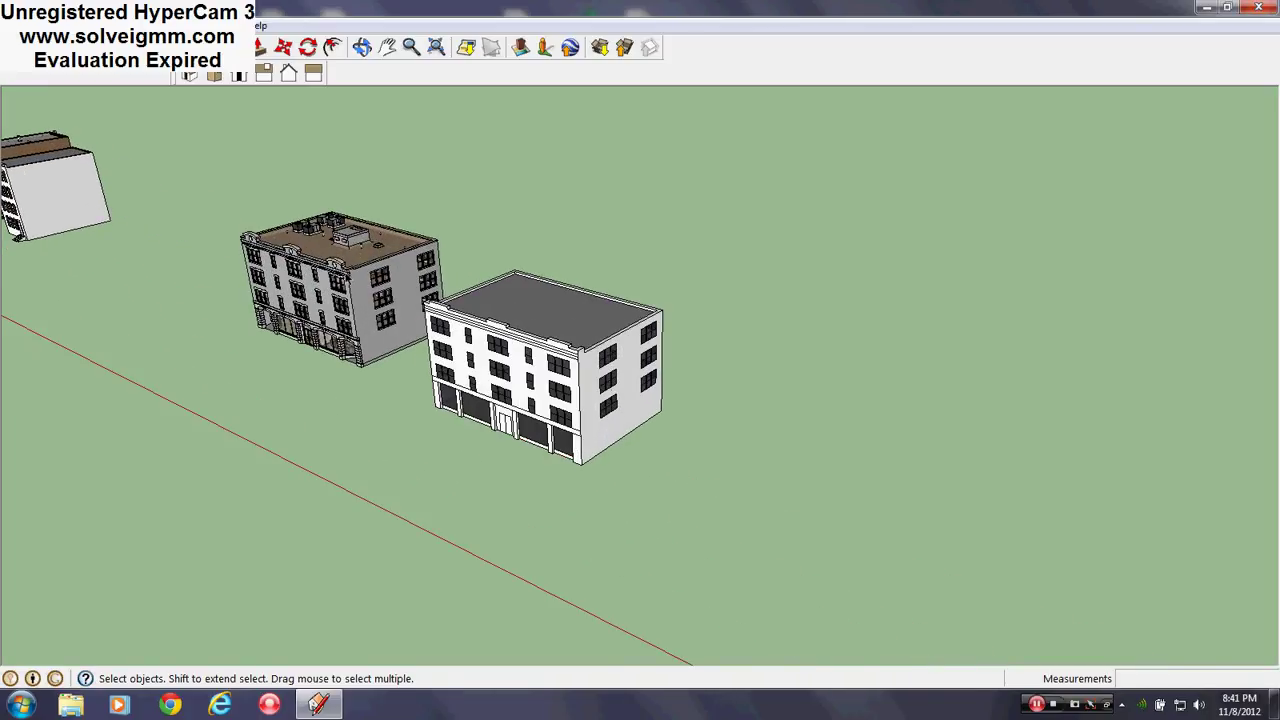
pyautogui.scroll(1, 715, 510)
pyautogui.moveTo(715, 510)
pyautogui.mouseDown(button='middle')
pyautogui.moveTo(854, 389)
pyautogui.moveTo(872, 345)
pyautogui.mouseUp(button='middle')
pyautogui.scroll(-3, 854, 413)
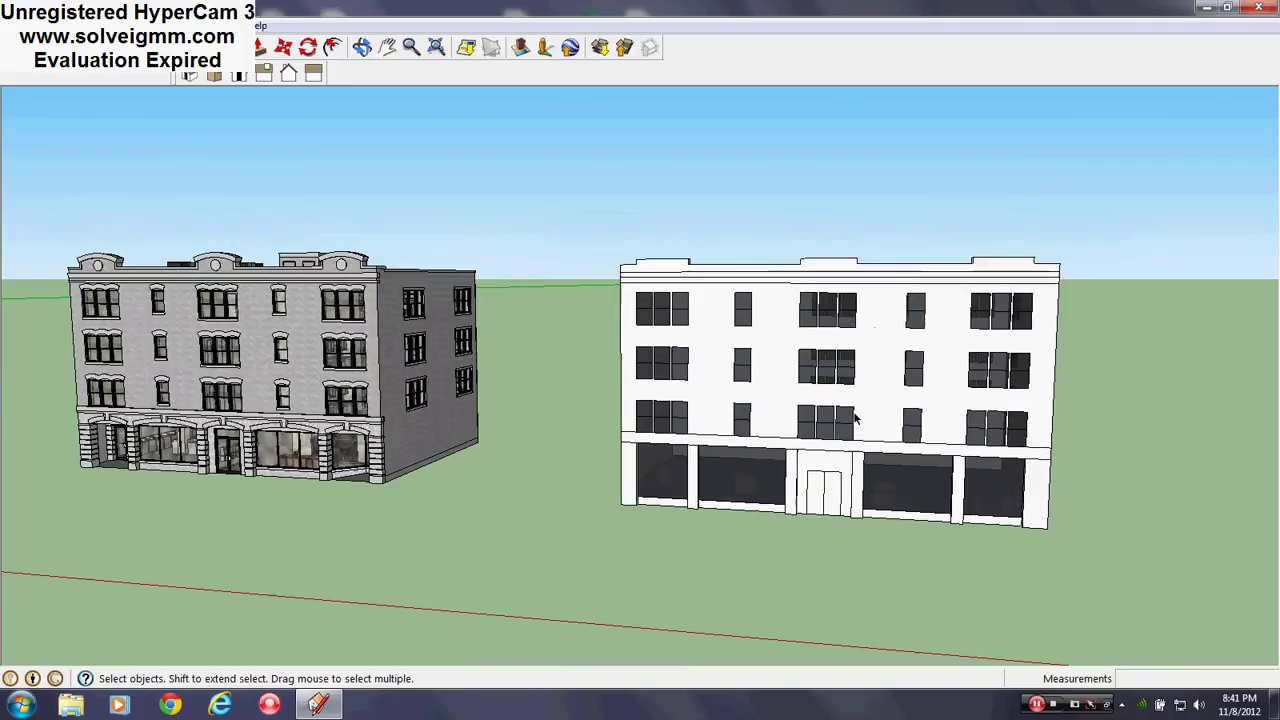
pyautogui.moveTo(790, 390)
pyautogui.mouseDown(button='middle')
pyautogui.moveTo(774, 384)
pyautogui.moveTo(768, 403)
pyautogui.mouseUp(button='middle')
pyautogui.moveTo(820, 446)
pyautogui.mouseDown(button='middle')
pyautogui.moveTo(720, 420)
pyautogui.moveTo(634, 340)
pyautogui.moveTo(566, 330)
pyautogui.mouseUp(button='middle')
pyautogui.press('l')
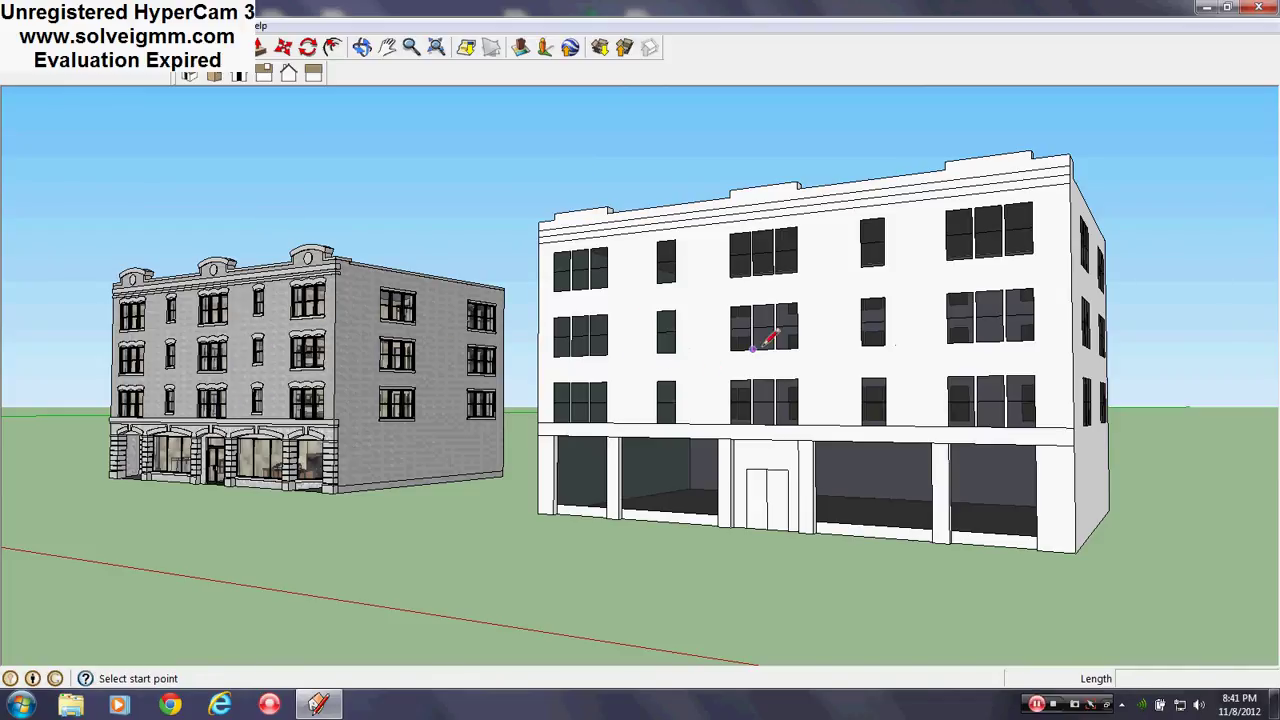
# - Compare the gray brick building with its plain white counterpart from both sides
pyautogui.moveTo(917, 368)
pyautogui.mouseDown(button='middle')
pyautogui.moveTo(569, 414)
pyautogui.moveTo(263, 414)
pyautogui.moveTo(338, 402)
pyautogui.mouseUp(button='middle')
pyautogui.moveTo(543, 428); pyautogui.dragTo(165, 400, button='middle')
pyautogui.scroll(-3, 469, 376)
pyautogui.moveTo(1088, 440)
pyautogui.mouseDown(button='middle')
pyautogui.moveTo(955, 432)
pyautogui.moveTo(1094, 452)
pyautogui.mouseUp(button='middle')
pyautogui.scroll(3, 374, 354)
pyautogui.moveTo(374, 354)
pyautogui.mouseDown(button='middle')
pyautogui.moveTo(966, 546)
pyautogui.moveTo(1200, 548)
pyautogui.mouseUp(button='middle')
pyautogui.moveTo(642, 444); pyautogui.dragTo(1150, 460, button='middle')
pyautogui.scroll(-3, 776, 446)
pyautogui.scroll(3, 168, 466)
pyautogui.moveTo(130, 457)
pyautogui.mouseDown(button='middle')
pyautogui.moveTo(337, 337)
pyautogui.moveTo(606, 357)
pyautogui.moveTo(320, 375)
pyautogui.mouseUp(button='middle')
pyautogui.scroll(1, 320, 375)
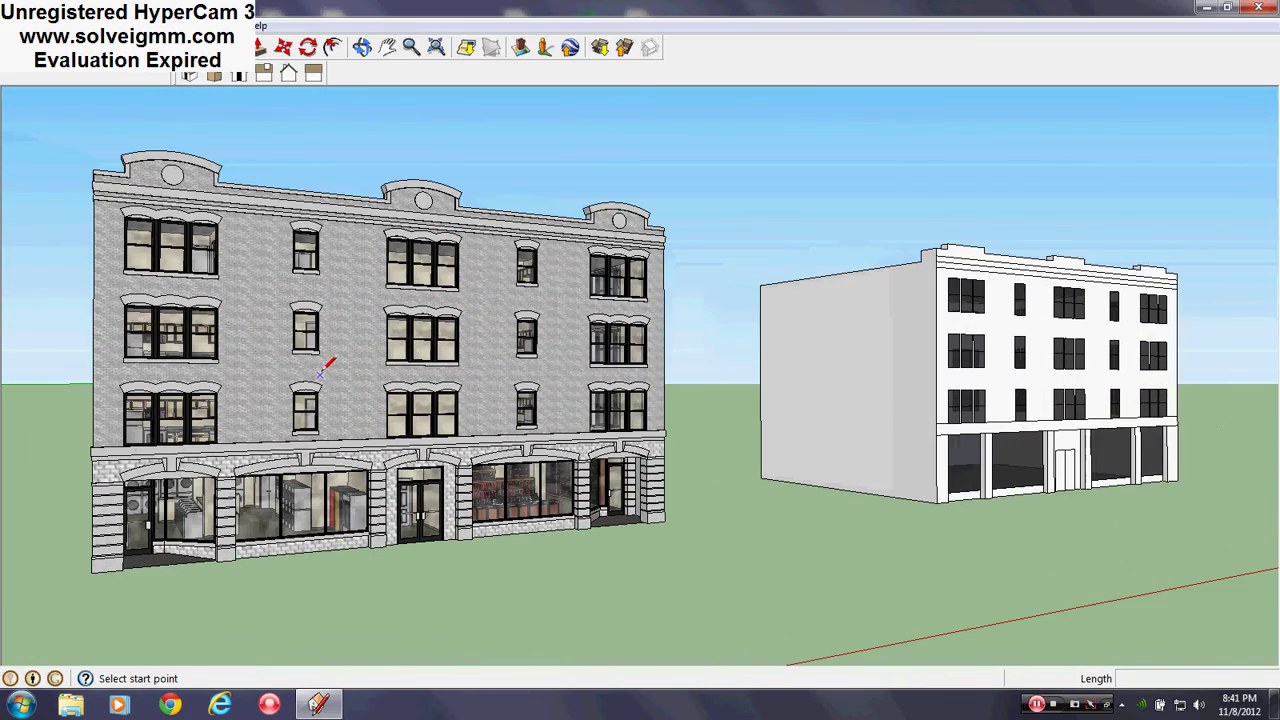
pyautogui.moveTo(1108, 451); pyautogui.dragTo(817, 470, button='middle')
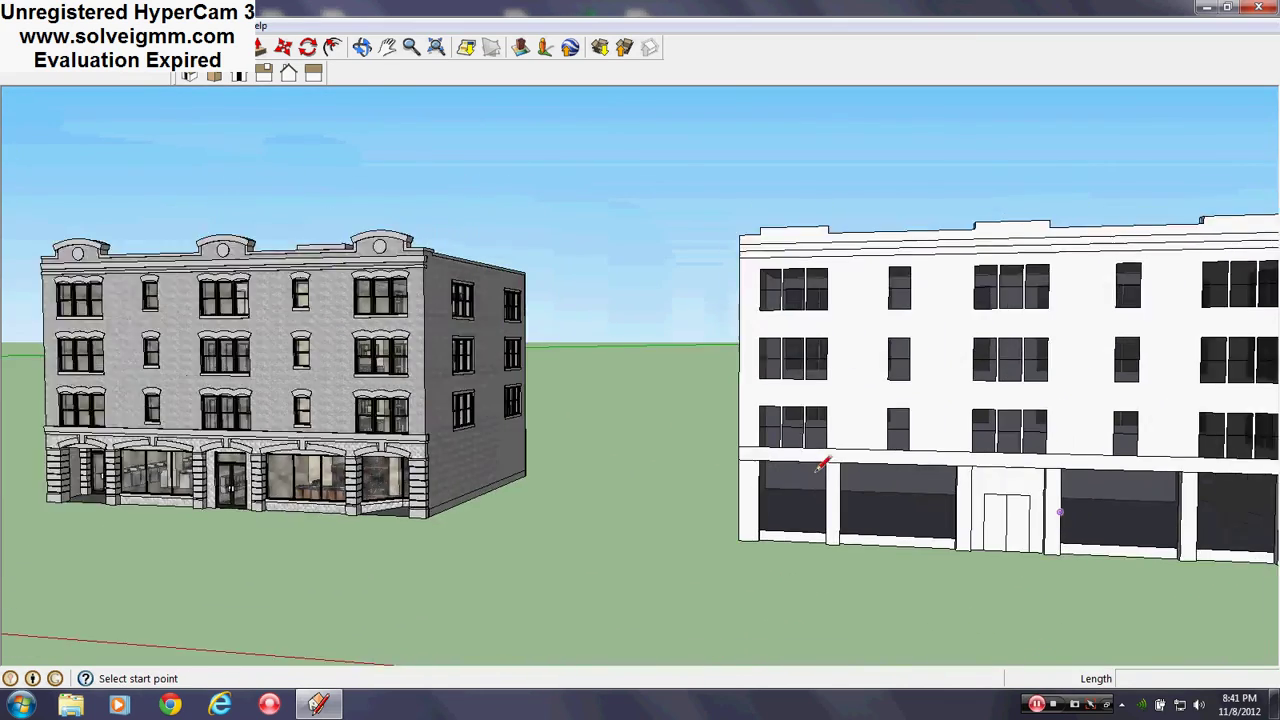
pyautogui.scroll(-1, 820, 471)
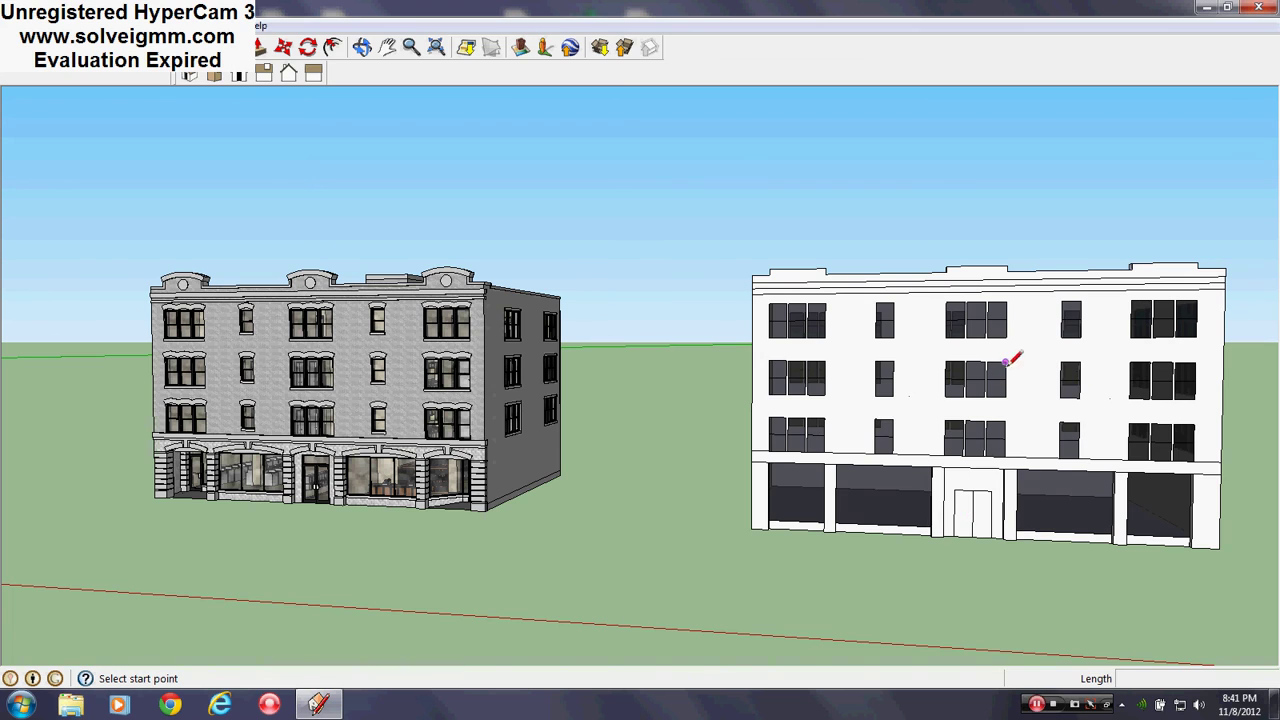
# - Inspect the gray building's front facade, including its arched windows, rounded parapets and stone ground floor
pyautogui.moveTo(343, 308); pyautogui.dragTo(968, 420, button='middle')
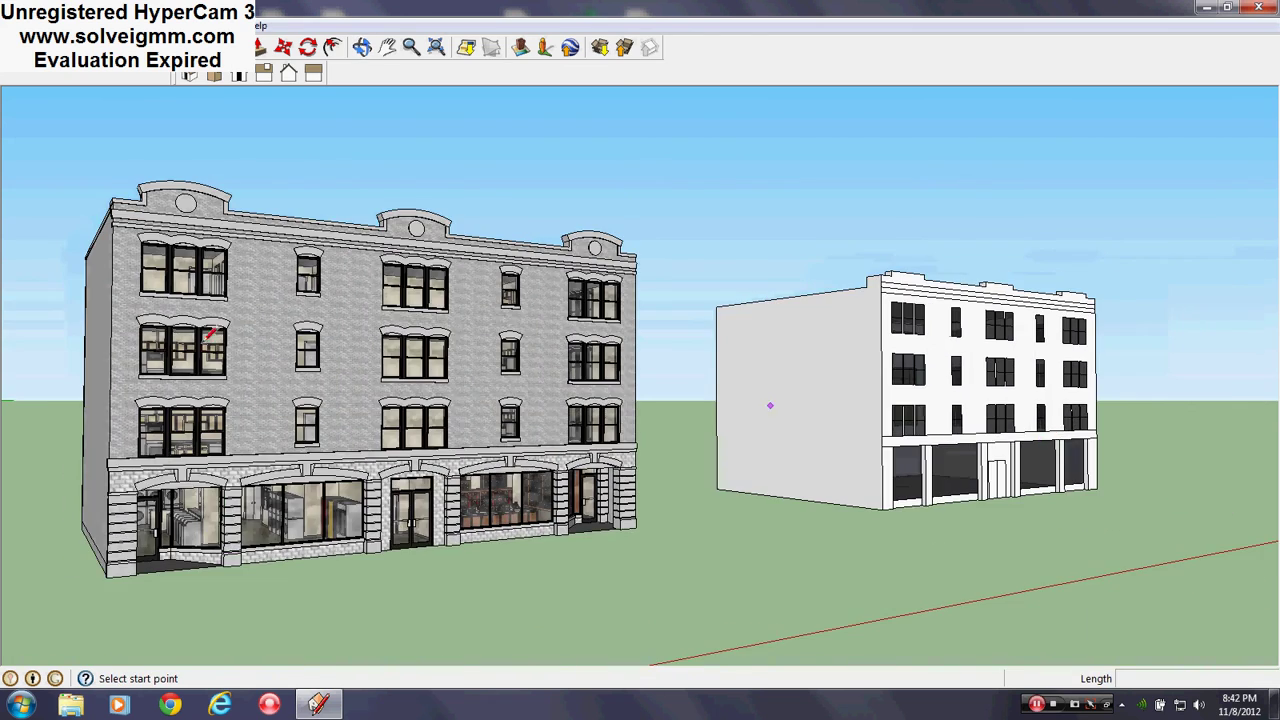
pyautogui.scroll(2, 203, 343)
pyautogui.moveTo(384, 466); pyautogui.dragTo(288, 502, button='middle')
pyautogui.scroll(-2, 300, 443)
pyautogui.scroll(-1, 464, 545)
pyautogui.scroll(1, 464, 545)
pyautogui.moveTo(480, 556)
pyautogui.keyDown('shift'); pyautogui.mouseDown(button='middle')
pyautogui.moveTo(492, 531)
pyautogui.moveTo(504, 537)
pyautogui.mouseUp(button='middle'); pyautogui.keyUp('shift')
pyautogui.scroll(-1, 499, 532)
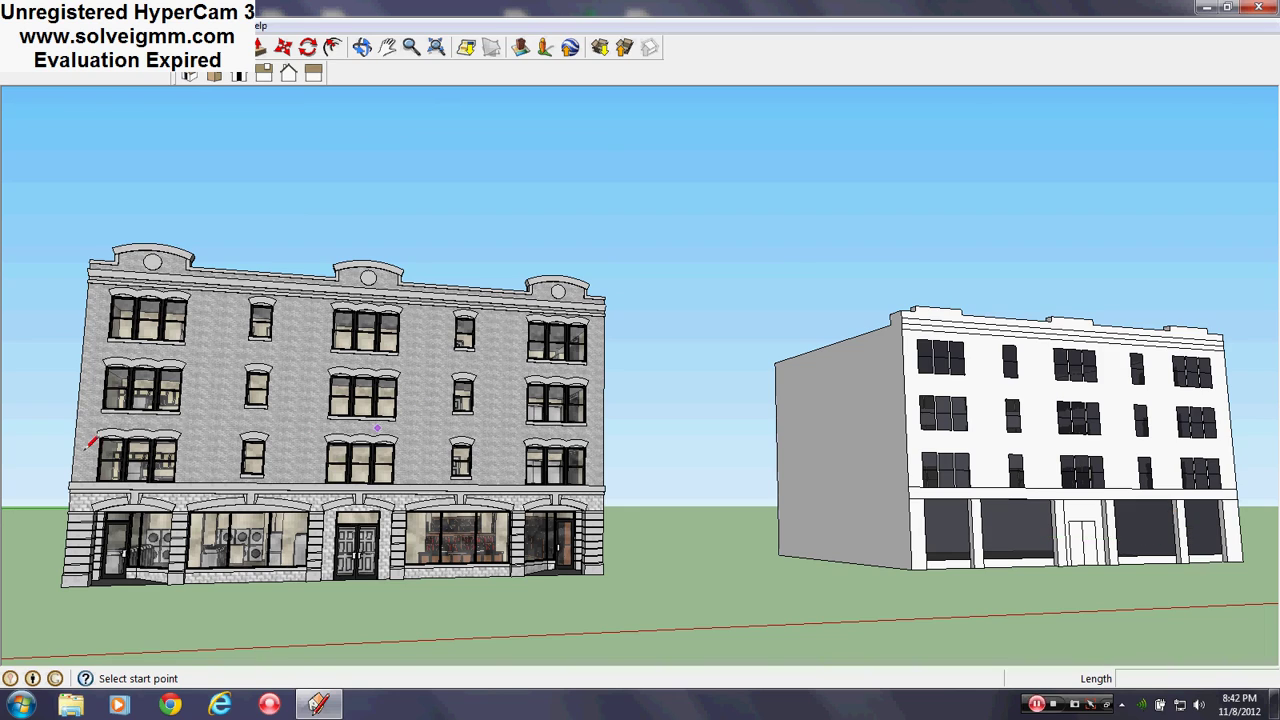
# - Examine the ground-floor storefronts, looking through the windows into the bookstore and the laundromat
pyautogui.scroll(5, 116, 557)
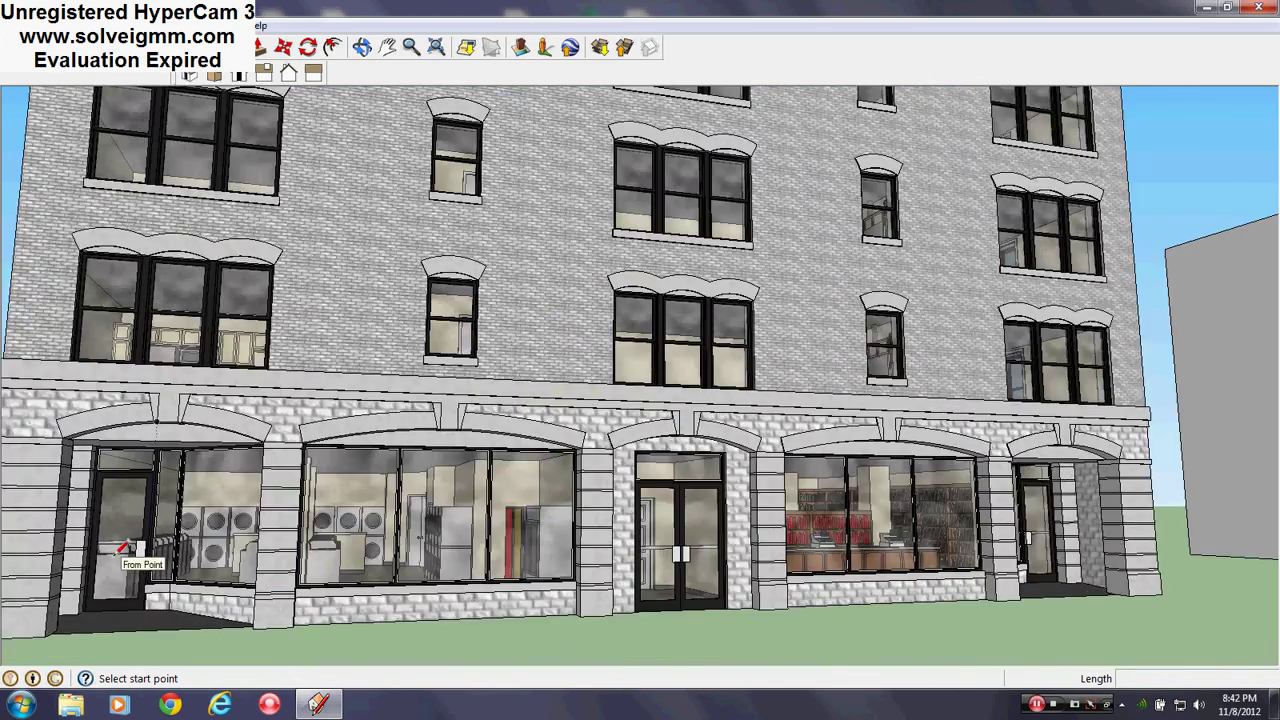
pyautogui.moveTo(412, 544); pyautogui.dragTo(620, 474, button='middle')
pyautogui.scroll(-2, 620, 474)
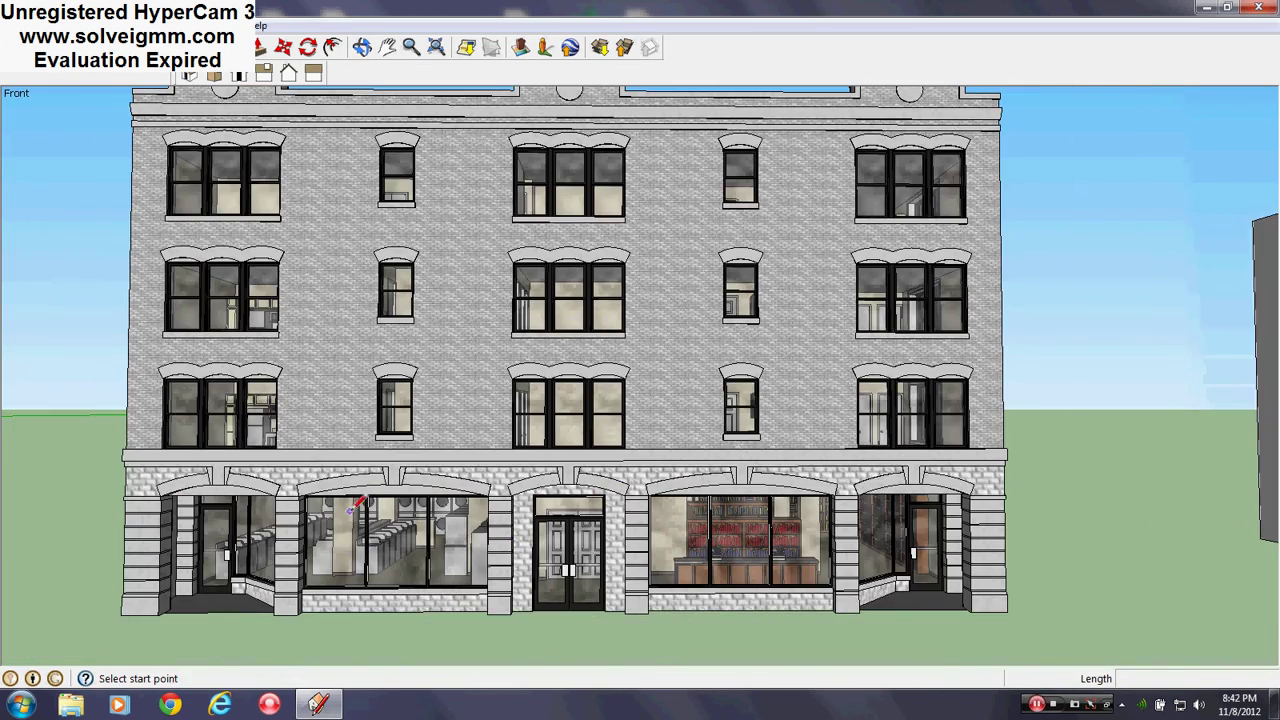
pyautogui.scroll(2, 357, 503)
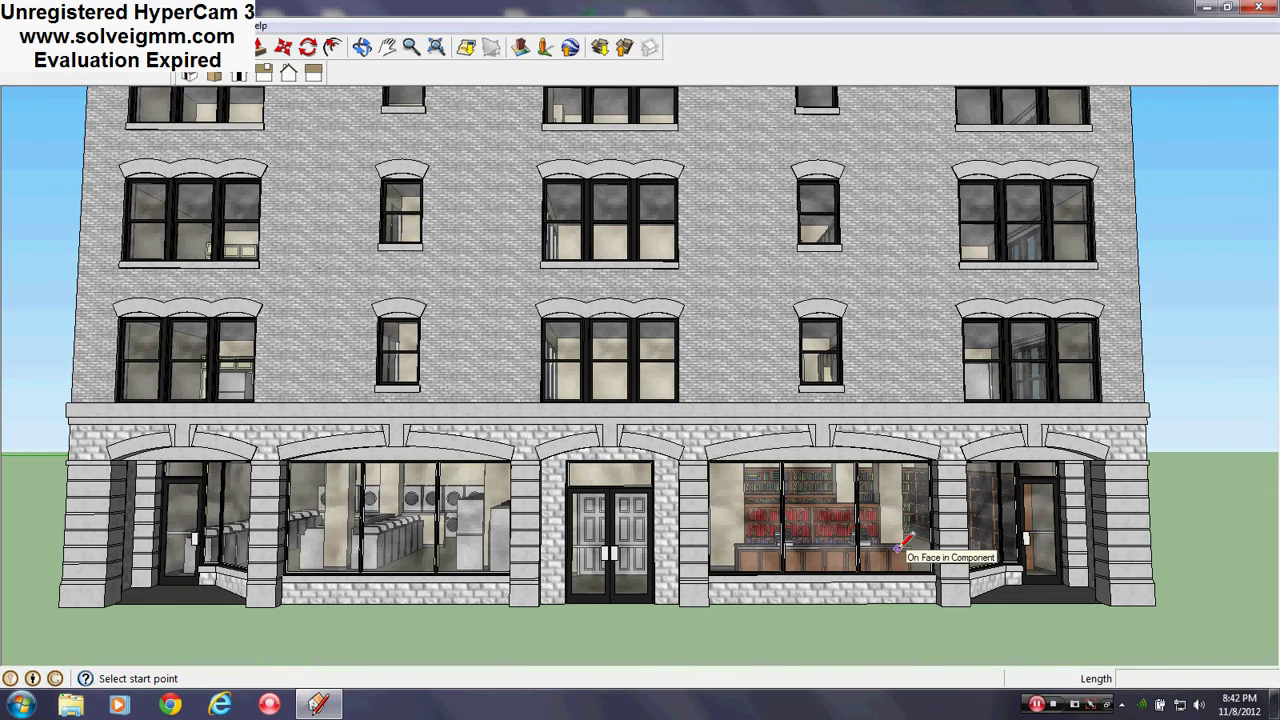
pyautogui.scroll(7, 862, 547)
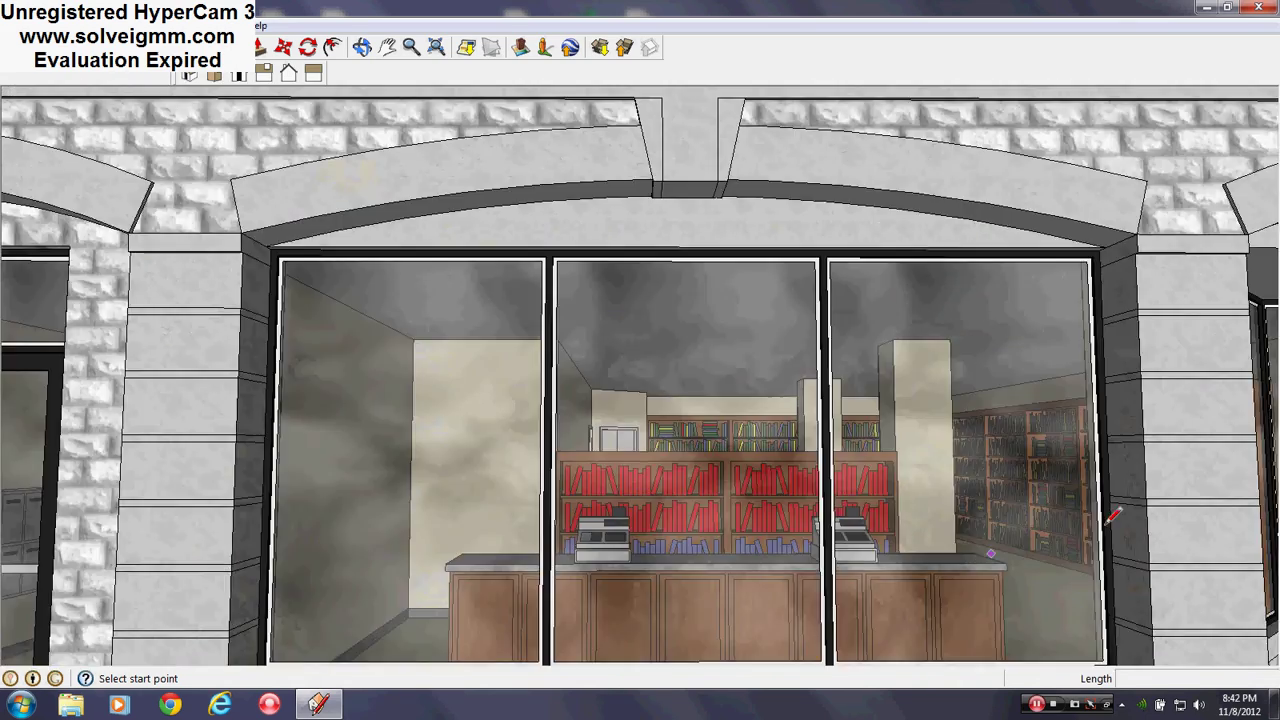
pyautogui.scroll(-4, 1186, 509)
pyautogui.scroll(-3, 1186, 509)
pyautogui.scroll(4, 308, 520)
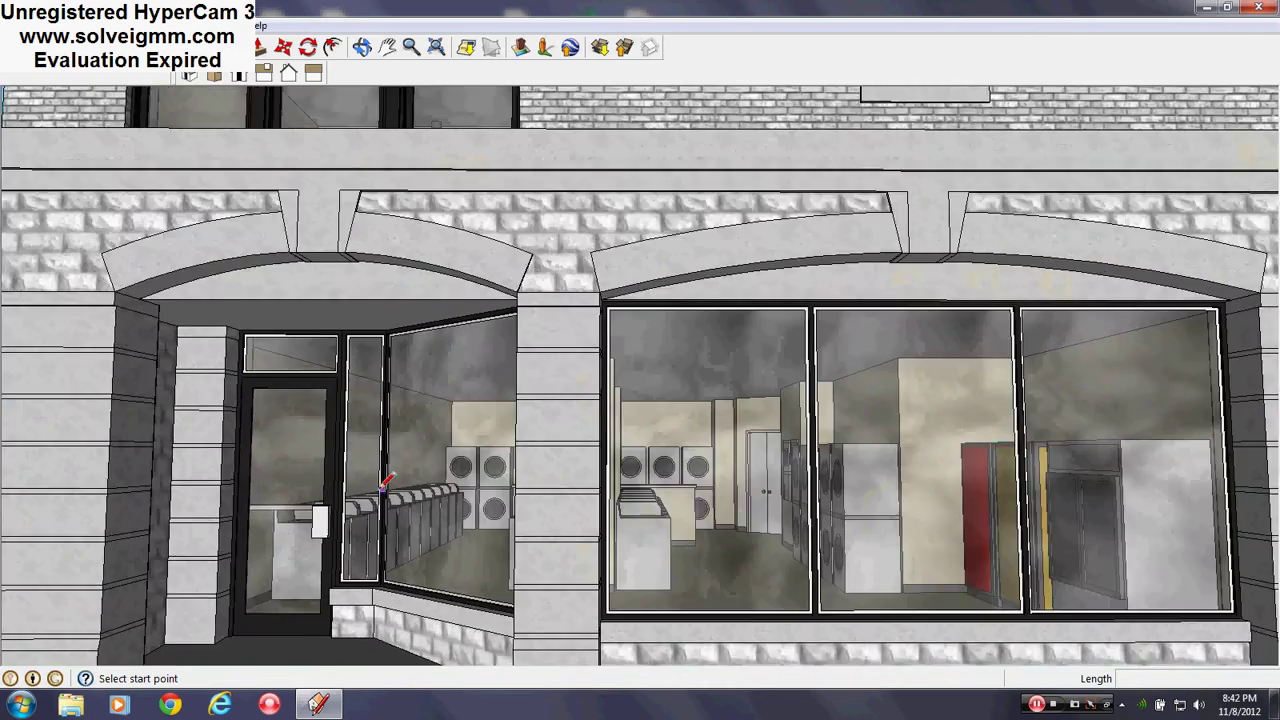
pyautogui.moveTo(381, 489); pyautogui.dragTo(589, 504, button='middle')
pyautogui.scroll(-4, 466, 373)
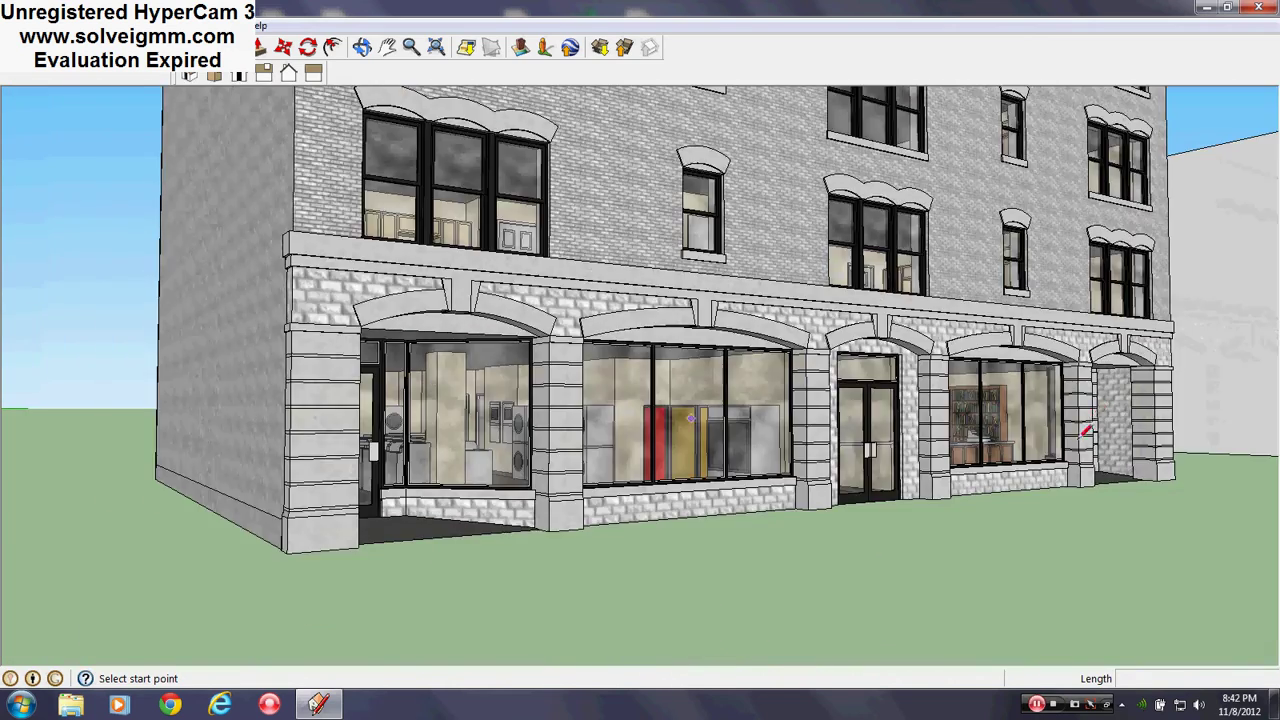
# - Inspect the bookstore's counter, cash registers and bookshelves through its display windows from several angles
pyautogui.scroll(5, 1106, 406)
pyautogui.moveTo(1058, 437)
pyautogui.mouseDown(button='middle')
pyautogui.moveTo(885, 511)
pyautogui.moveTo(658, 513)
pyautogui.mouseUp(button='middle')
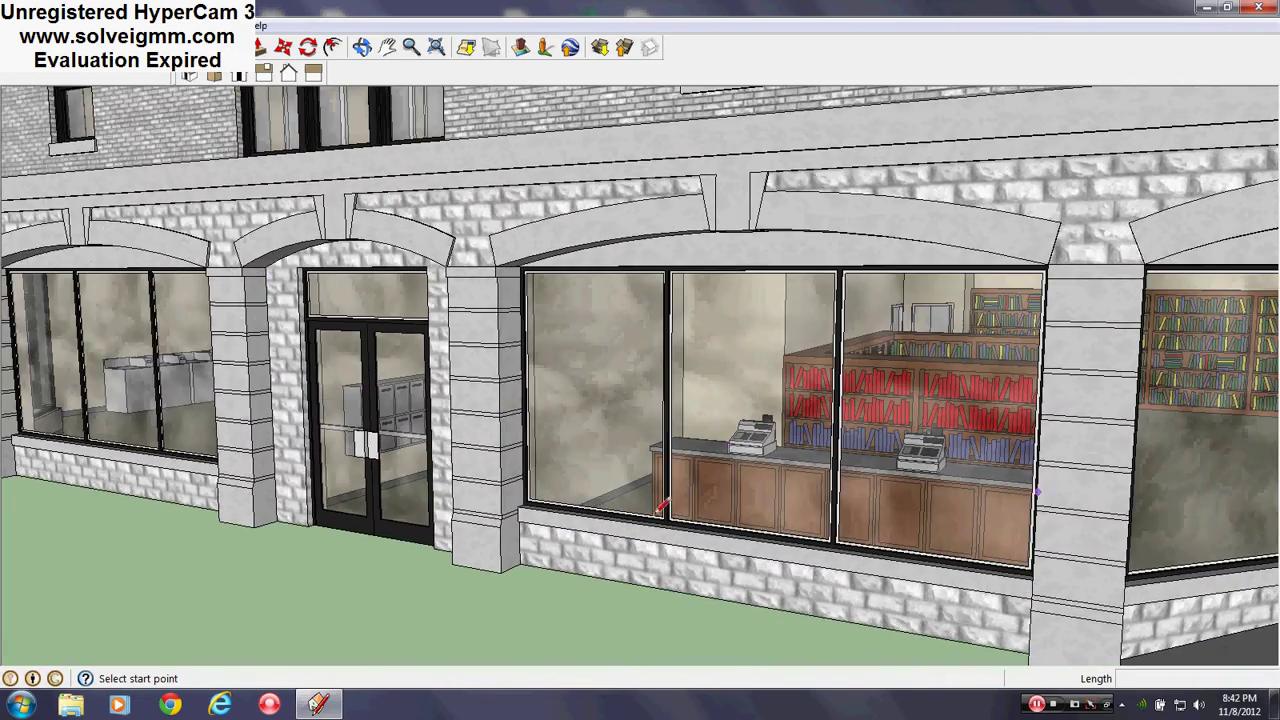
pyautogui.scroll(5, 742, 386)
pyautogui.moveTo(307, 387); pyautogui.dragTo(610, 364, button='middle')
pyautogui.scroll(-3, 724, 372)
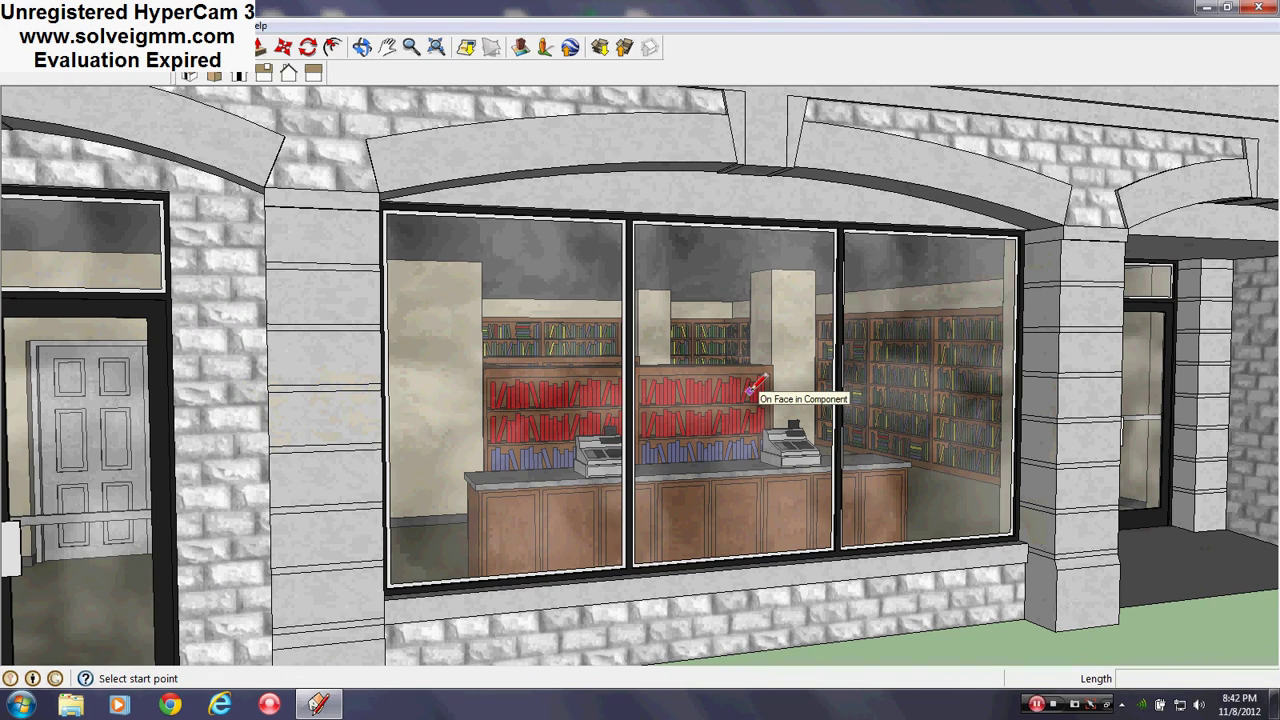
pyautogui.scroll(-4, 746, 428)
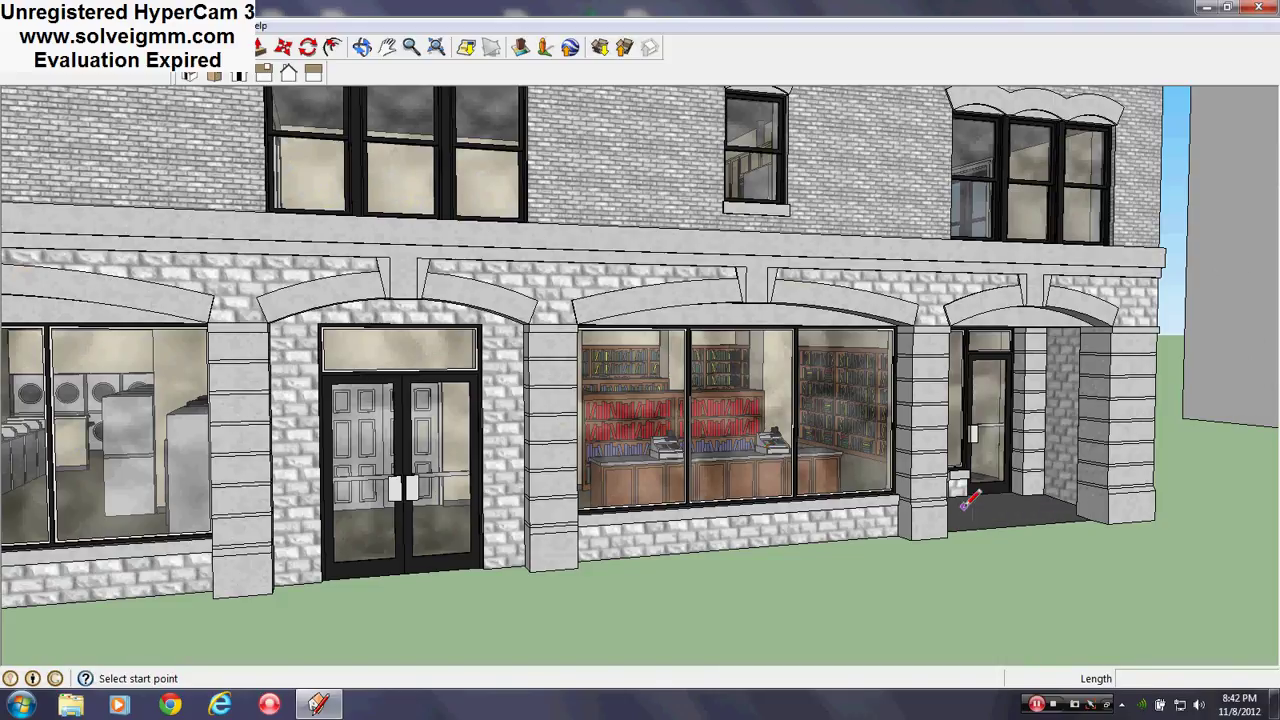
pyautogui.moveTo(849, 408); pyautogui.dragTo(667, 406, button='middle')
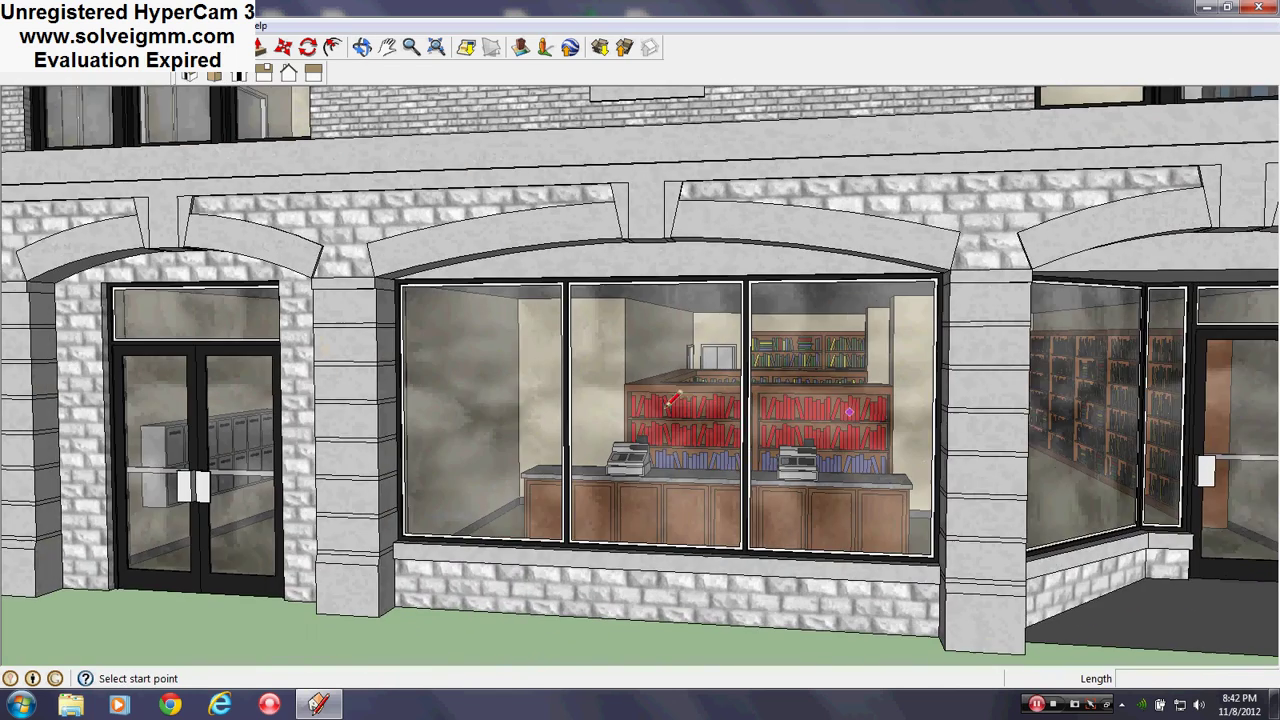
pyautogui.scroll(3, 1226, 467)
pyautogui.moveTo(1229, 464); pyautogui.dragTo(1074, 477, button='middle')
pyautogui.scroll(-1, 1060, 474)
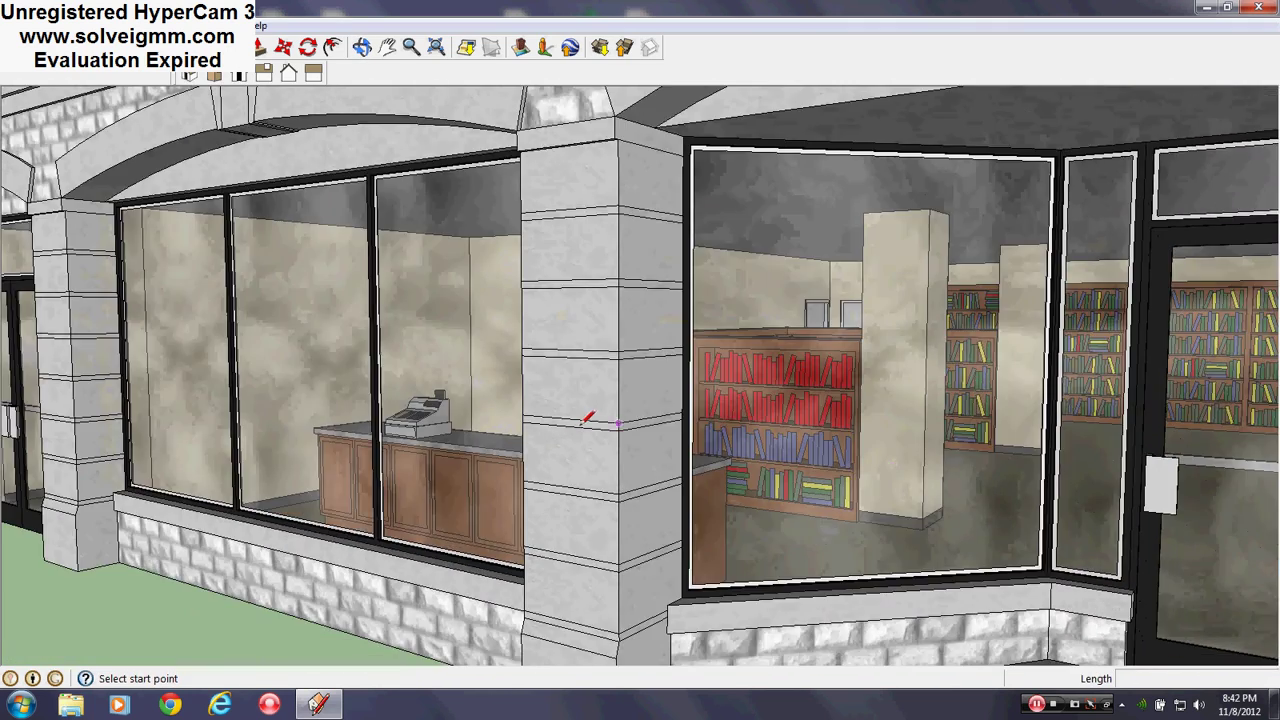
# - View the whole gray building beside the plain white version again
pyautogui.scroll(-1, 583, 422)
pyautogui.scroll(-4, 583, 421)
pyautogui.moveTo(691, 471); pyautogui.dragTo(1017, 466, button='middle')
pyautogui.scroll(-2, 1017, 466)
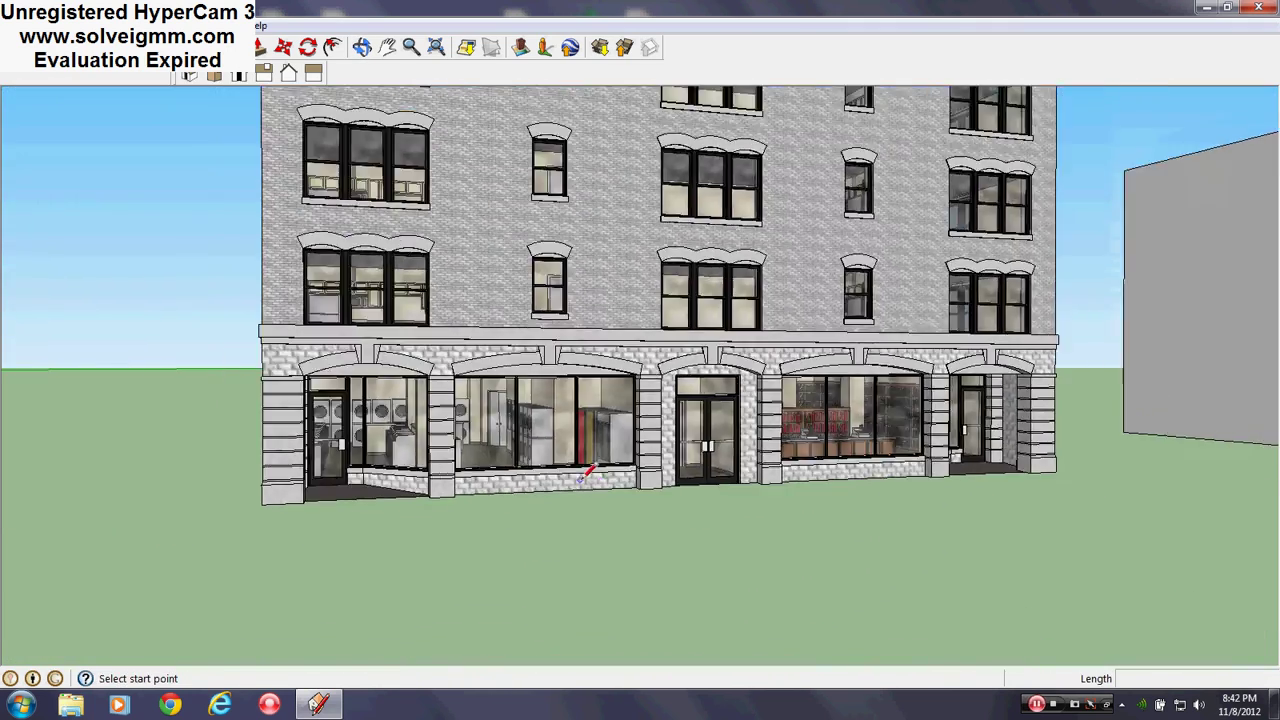
pyautogui.scroll(-3, 580, 472)
pyautogui.scroll(-3, 576, 476)
pyautogui.scroll(1, 1012, 414)
pyautogui.moveTo(943, 434); pyautogui.dragTo(1110, 412, button='middle')
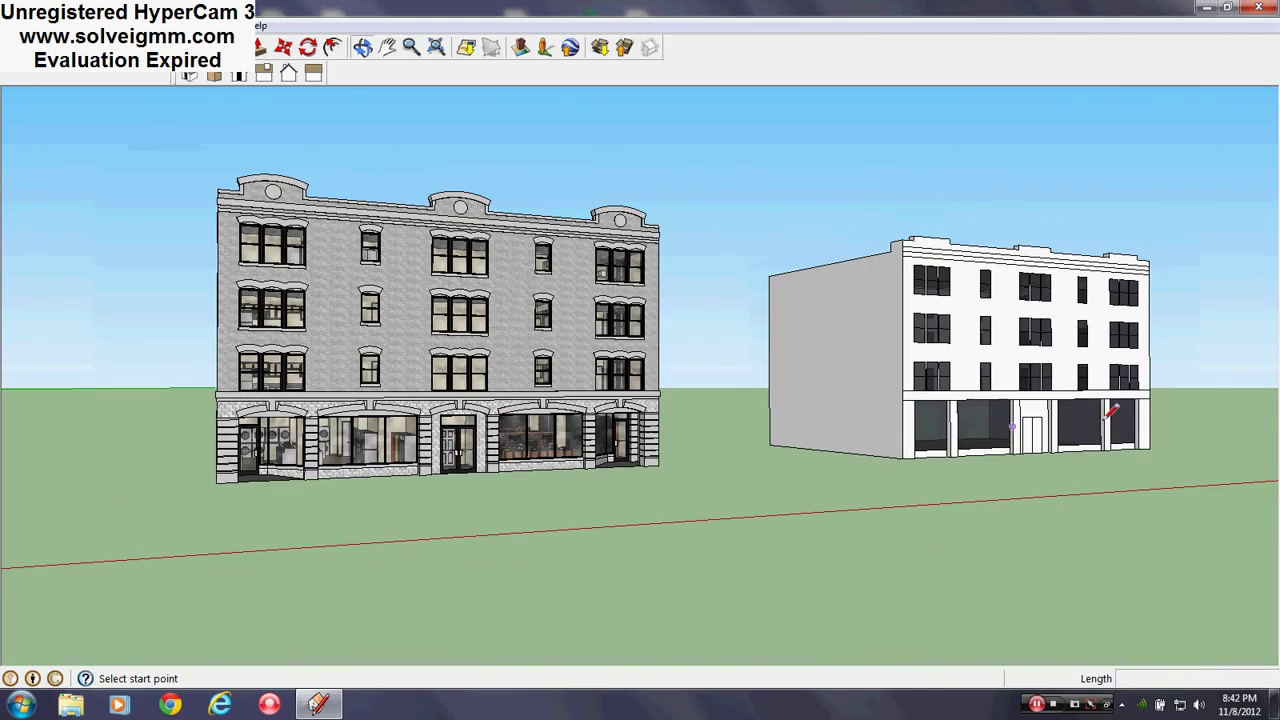
# - Inspect the laundromat storefront and the windows above it, ending with the full front facade
pyautogui.scroll(4, 322, 432)
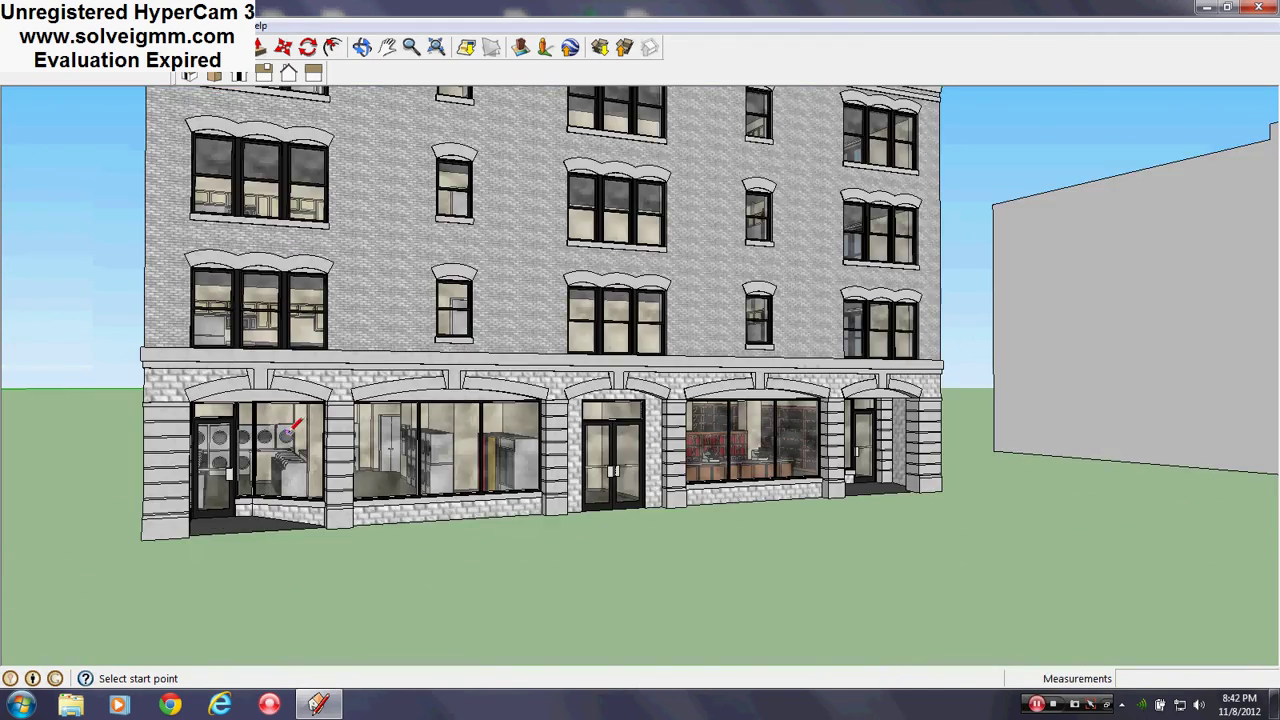
pyautogui.scroll(3, 375, 412)
pyautogui.moveTo(630, 312)
pyautogui.mouseDown(button='middle')
pyautogui.moveTo(631, 334)
pyautogui.moveTo(670, 345)
pyautogui.mouseUp(button='middle')
pyautogui.scroll(-2, 560, 377)
pyautogui.scroll(1, 834, 400)
pyautogui.moveTo(834, 400); pyautogui.dragTo(730, 402, button='middle')
pyautogui.scroll(-3, 728, 466)
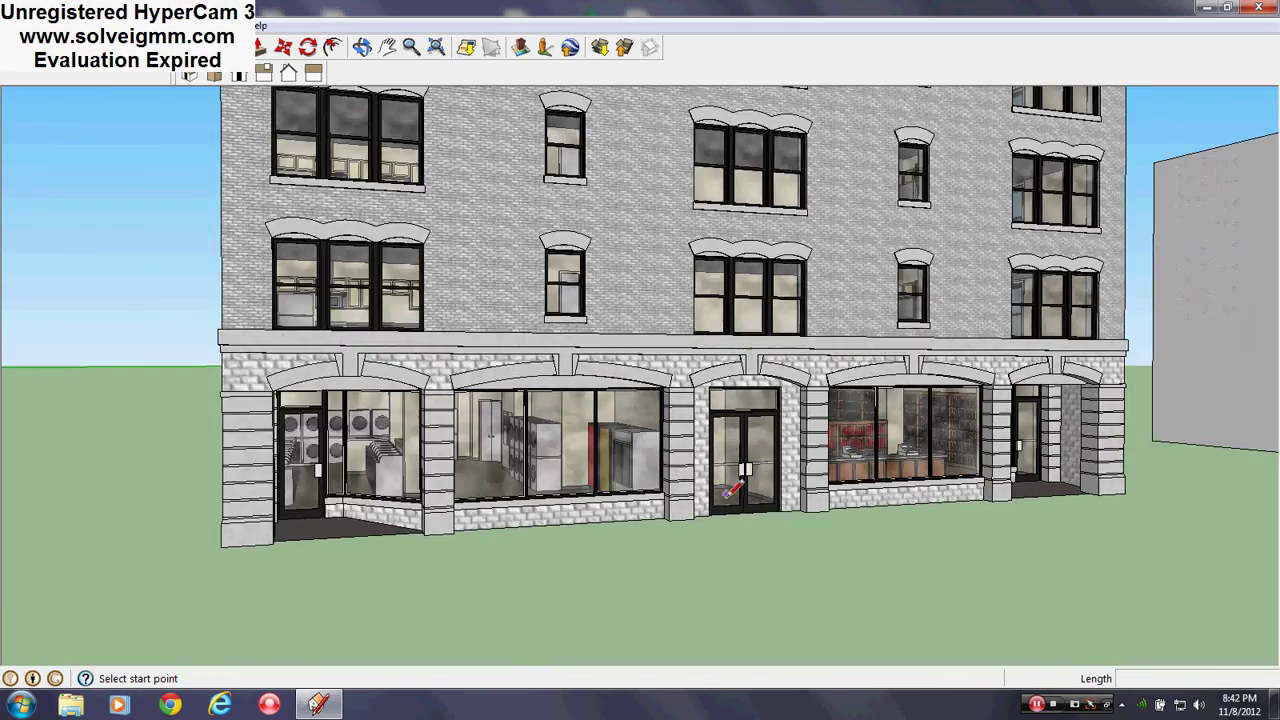
pyautogui.scroll(2, 520, 243)
pyautogui.moveTo(520, 243); pyautogui.dragTo(520, 220, button='middle')
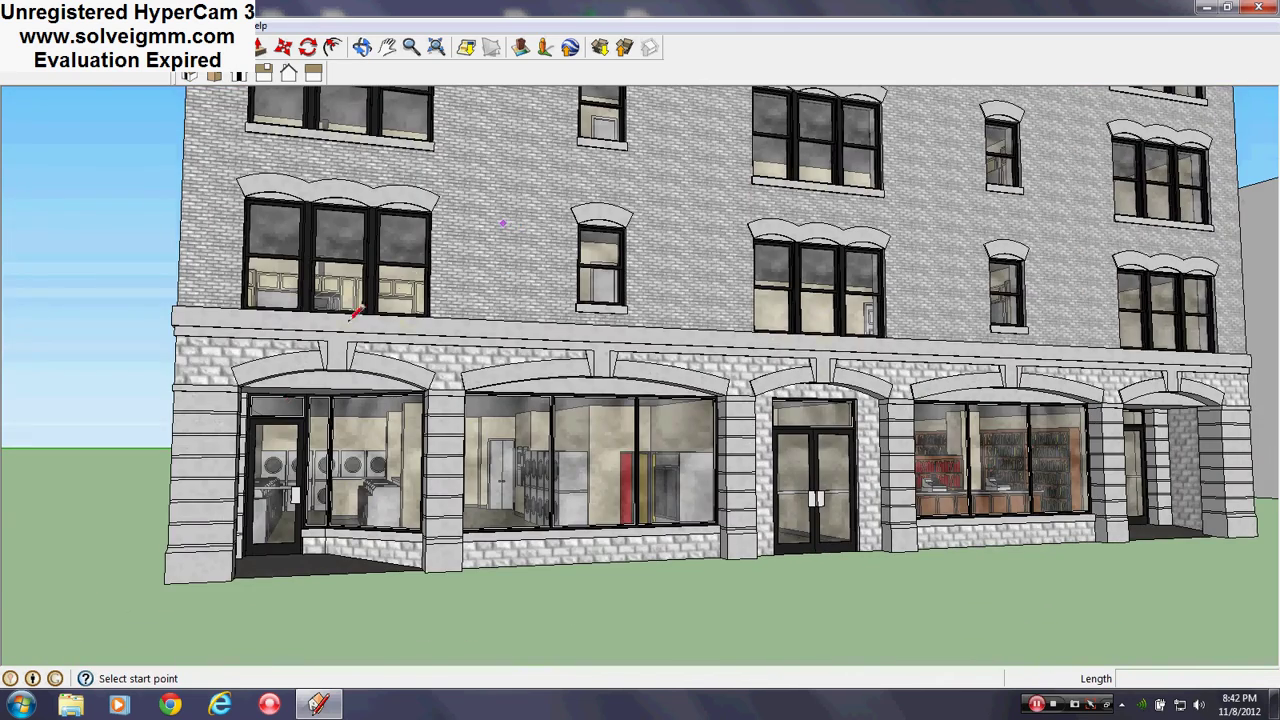
pyautogui.scroll(-2, 461, 532)
pyautogui.scroll(-1, 517, 480)
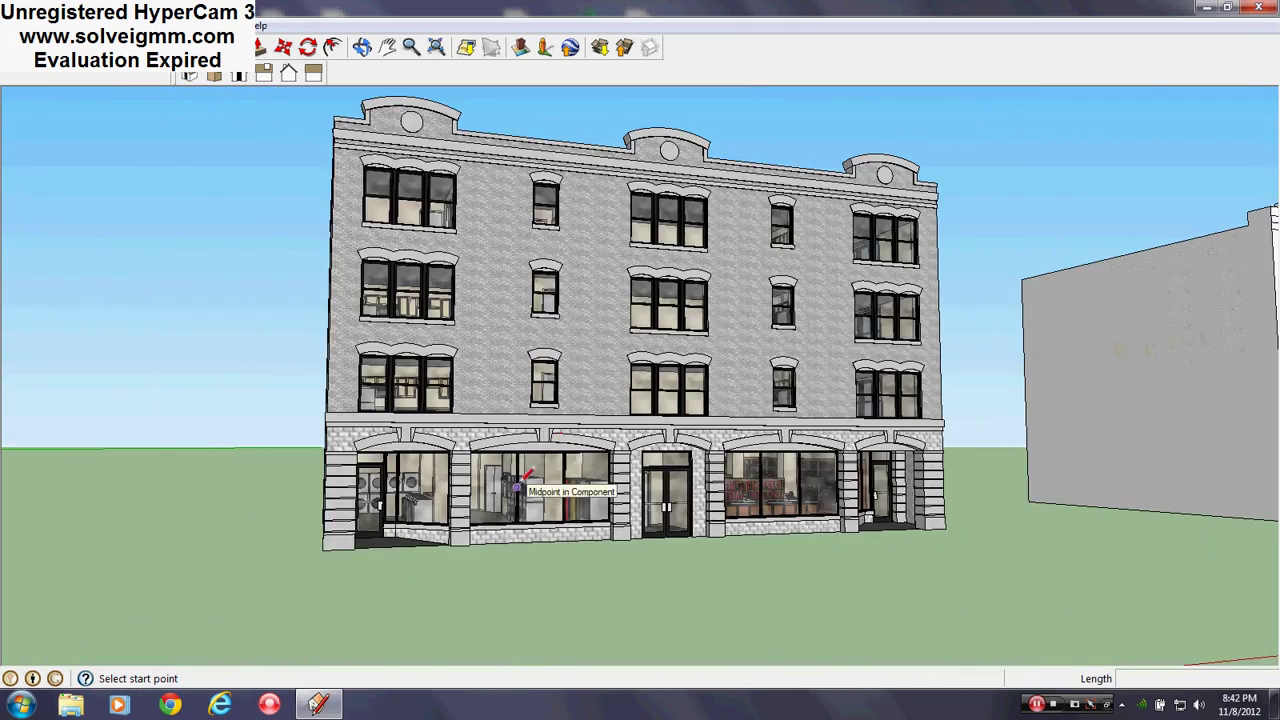
# - Inspect the gray facade's upper-floor windows above the central entrance and the ground-floor shops from close up and farther back
pyautogui.moveTo(517, 472); pyautogui.dragTo(461, 441, button='middle')
pyautogui.scroll(-1, 461, 441)
pyautogui.scroll(3, 523, 398)
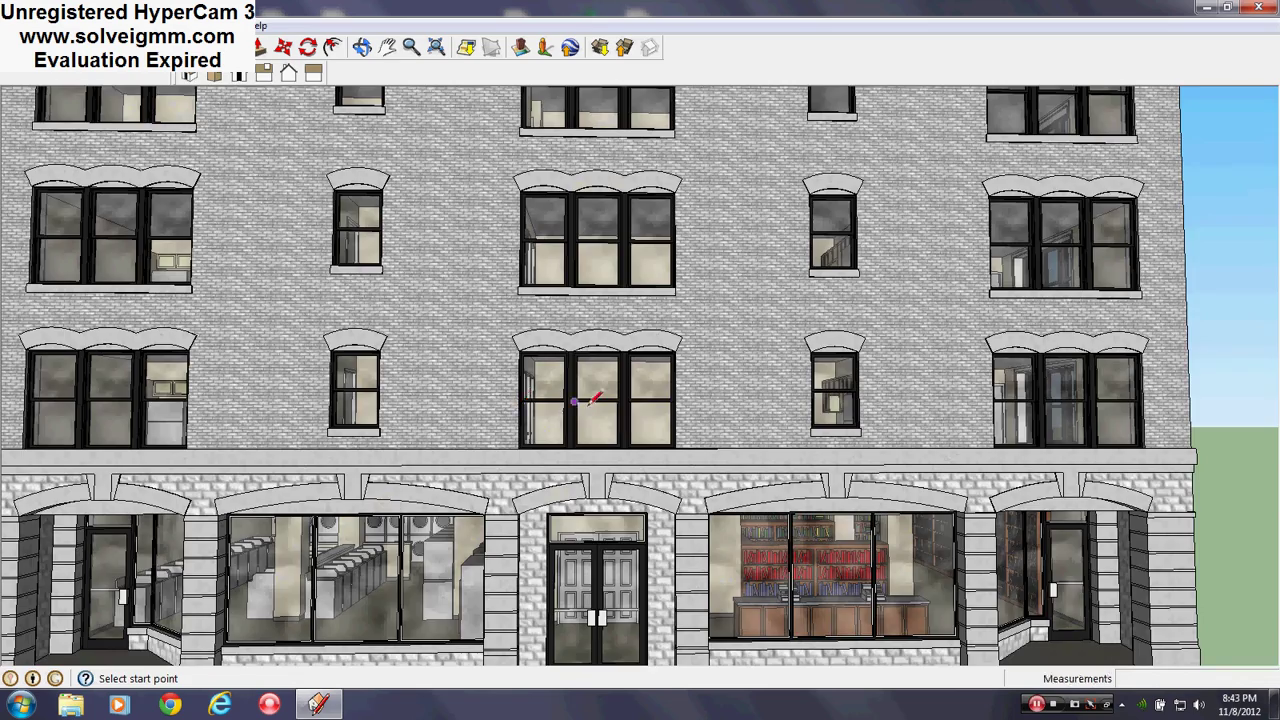
pyautogui.scroll(3, 589, 403)
pyautogui.moveTo(589, 403); pyautogui.dragTo(960, 432, button='middle')
pyautogui.scroll(3, 549, 374)
pyautogui.moveTo(549, 374)
pyautogui.mouseDown(button='middle')
pyautogui.moveTo(434, 326)
pyautogui.moveTo(387, 327)
pyautogui.moveTo(471, 449)
pyautogui.moveTo(554, 409)
pyautogui.moveTo(458, 205)
pyautogui.mouseUp(button='middle')
pyautogui.scroll(3, 562, 407)
pyautogui.scroll(-5, 506, 354)
pyautogui.moveTo(508, 354)
pyautogui.mouseDown(button='middle')
pyautogui.moveTo(631, 297)
pyautogui.moveTo(560, 380)
pyautogui.mouseUp(button='middle')
pyautogui.scroll(-5, 548, 396)
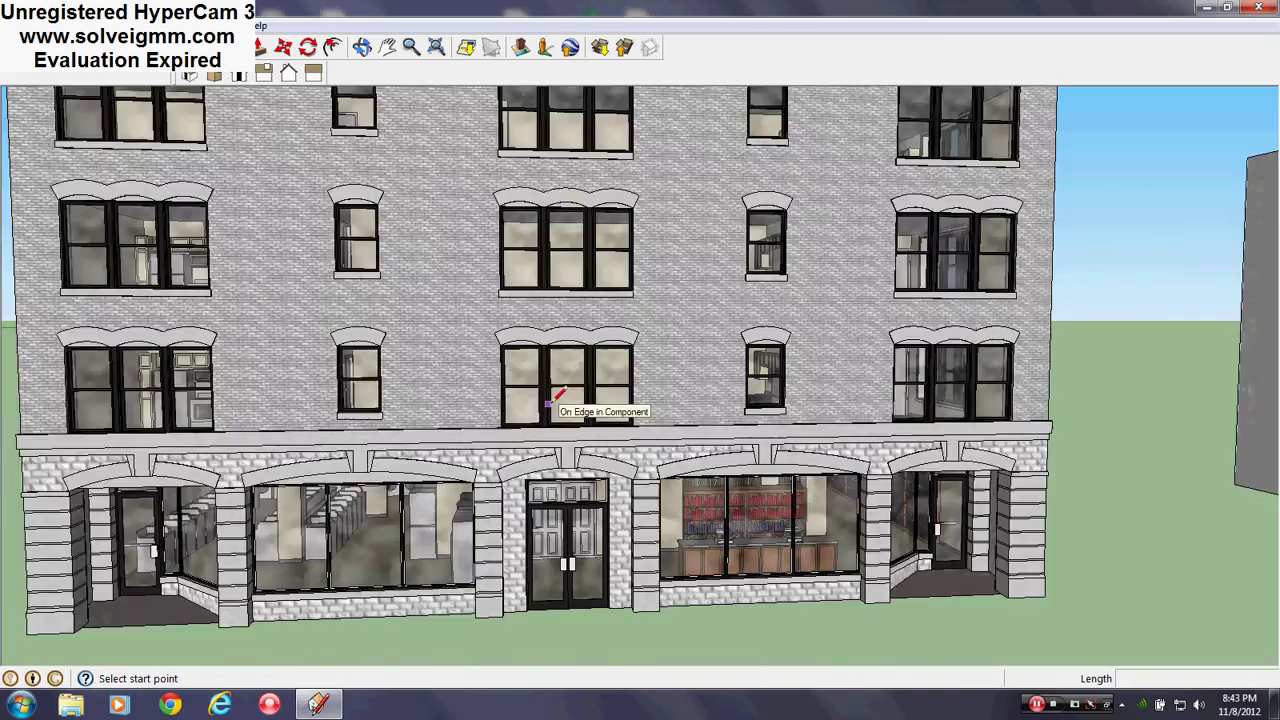
pyautogui.scroll(-3, 550, 405)
# - View the side and rear walls of the gray building and compare the rear with the plain white version
pyautogui.moveTo(677, 286)
pyautogui.mouseDown(button='middle')
pyautogui.moveTo(166, 400)
pyautogui.moveTo(40, 505)
pyautogui.mouseUp(button='middle')
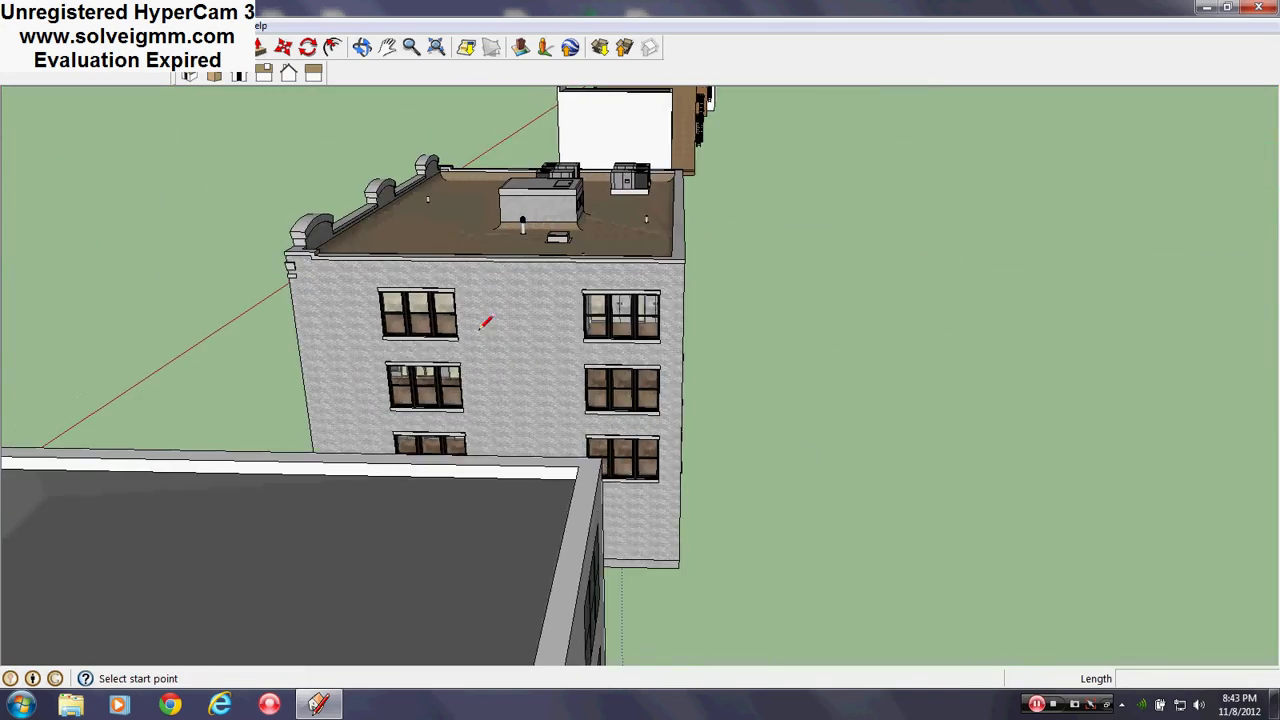
pyautogui.moveTo(485, 322)
pyautogui.mouseDown(button='middle')
pyautogui.moveTo(457, 323)
pyautogui.moveTo(623, 323)
pyautogui.mouseUp(button='middle')
pyautogui.scroll(-3, 640, 328)
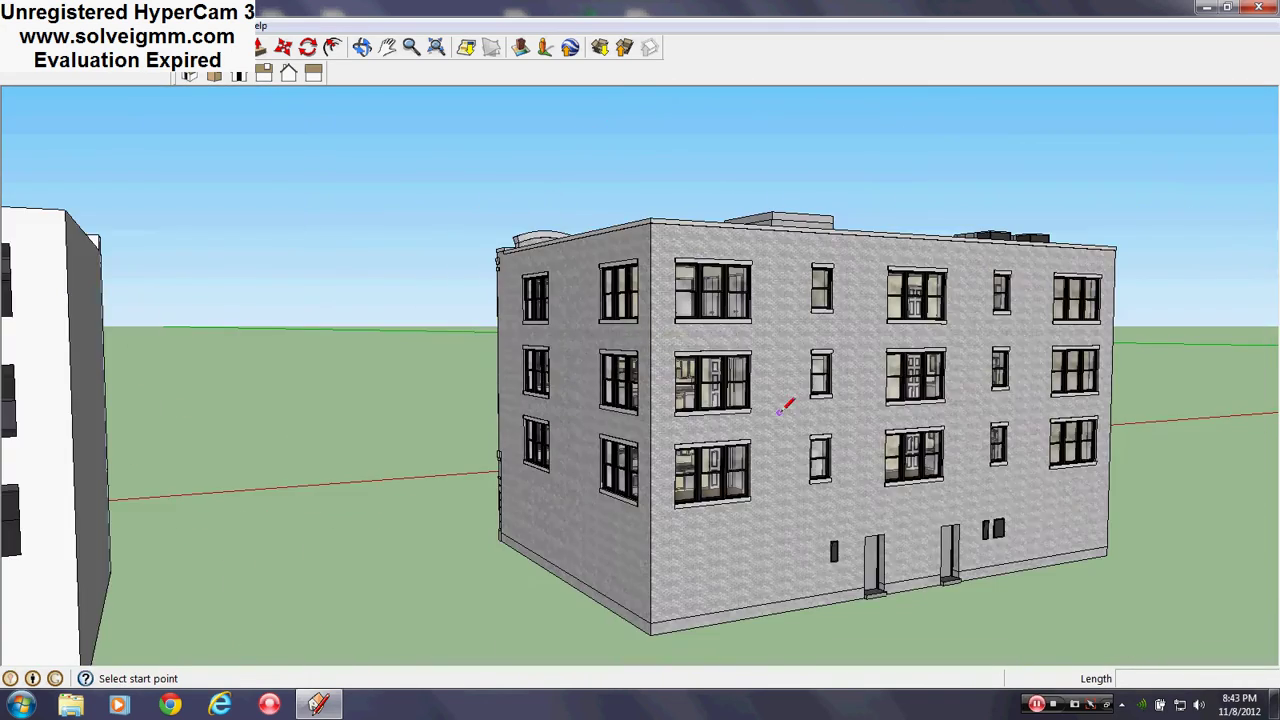
pyautogui.moveTo(780, 412)
pyautogui.mouseDown(button='middle')
pyautogui.moveTo(680, 377)
pyautogui.moveTo(409, 397)
pyautogui.moveTo(651, 389)
pyautogui.mouseUp(button='middle')
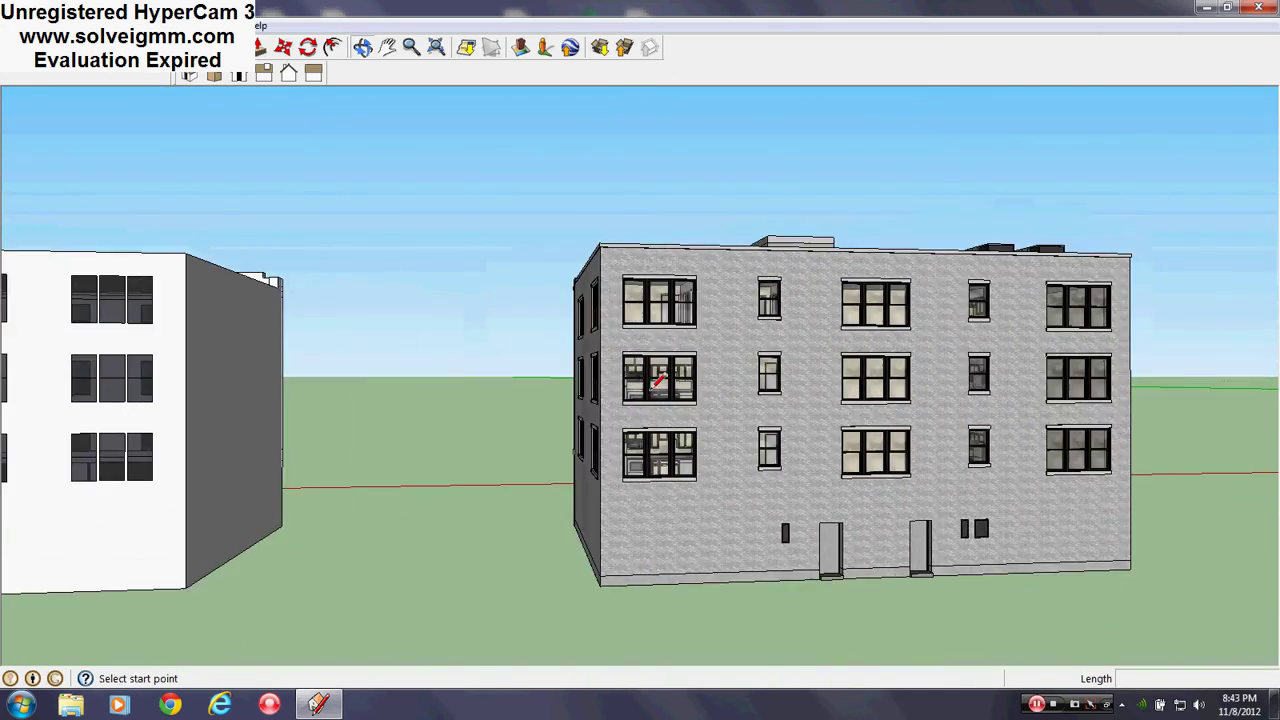
pyautogui.scroll(3, 936, 531)
pyautogui.scroll(-5, 1083, 465)
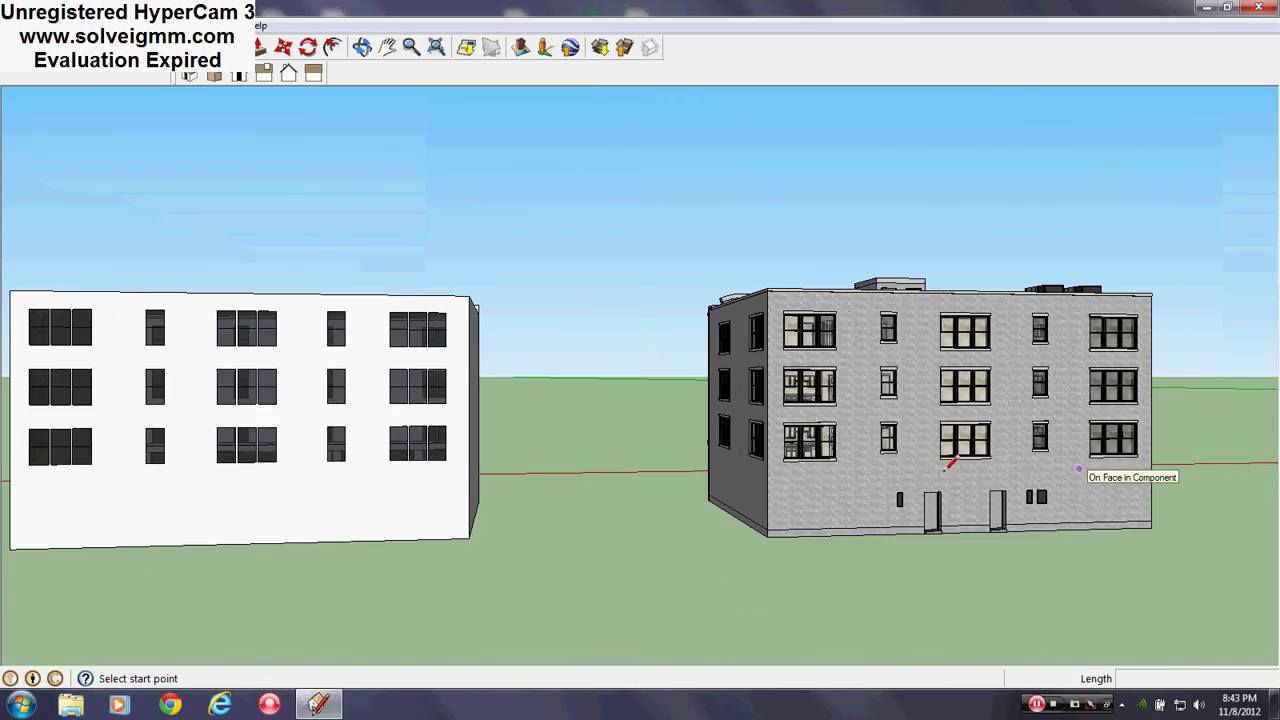
pyautogui.moveTo(303, 393); pyautogui.dragTo(654, 471, button='middle')
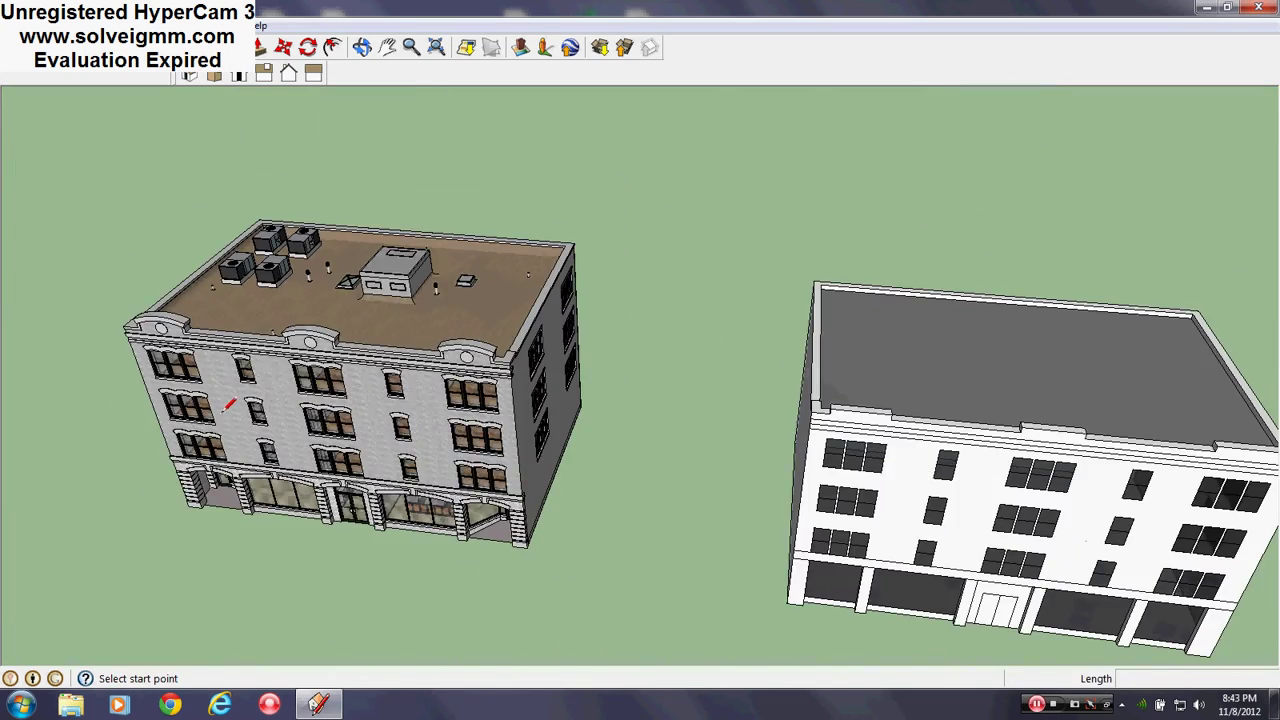
# - Examine the gray building's whole roof from several angles, including the air-conditioning units, vents, skylight and stair bulkhead
pyautogui.scroll(3, 223, 411)
pyautogui.moveTo(225, 412)
pyautogui.mouseDown(button='middle')
pyautogui.moveTo(329, 506)
pyautogui.moveTo(663, 454)
pyautogui.mouseUp(button='middle')
pyautogui.scroll(1, 235, 522)
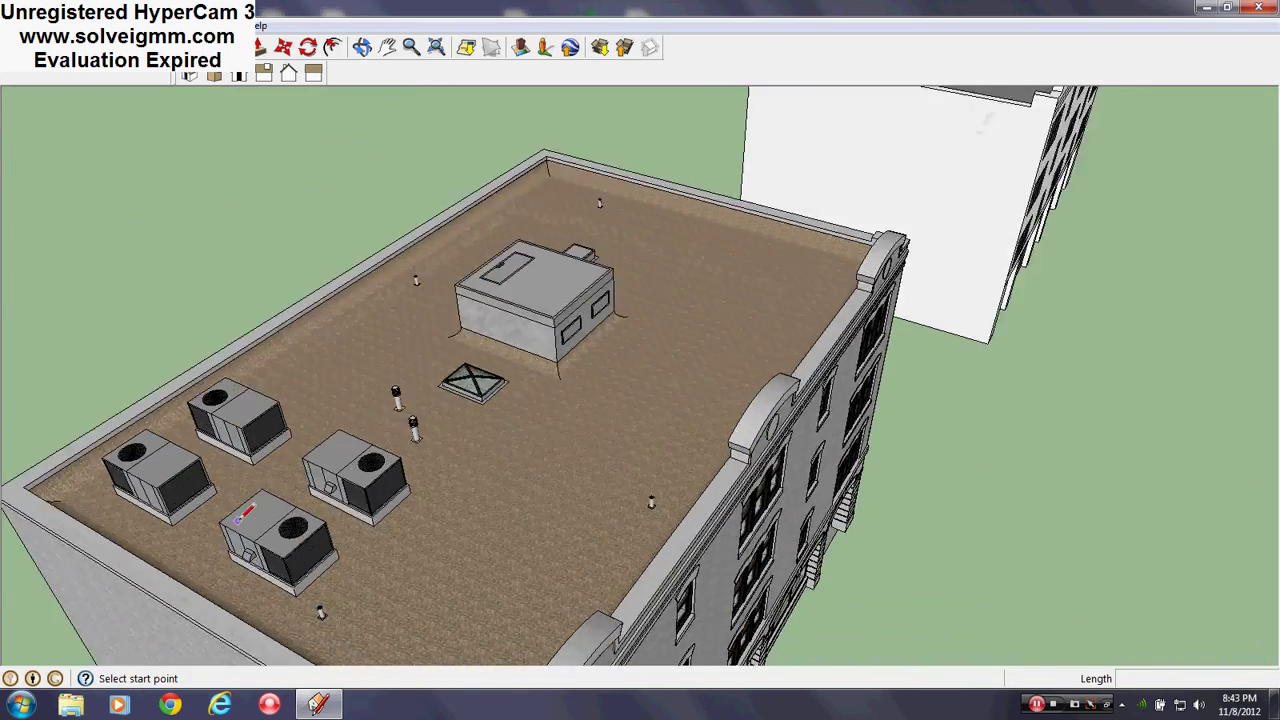
pyautogui.moveTo(235, 522); pyautogui.dragTo(205, 470, button='middle')
pyautogui.scroll(-3, 645, 446)
pyautogui.moveTo(640, 444)
pyautogui.mouseDown(button='middle')
pyautogui.moveTo(543, 471)
pyautogui.moveTo(357, 470)
pyautogui.mouseUp(button='middle')
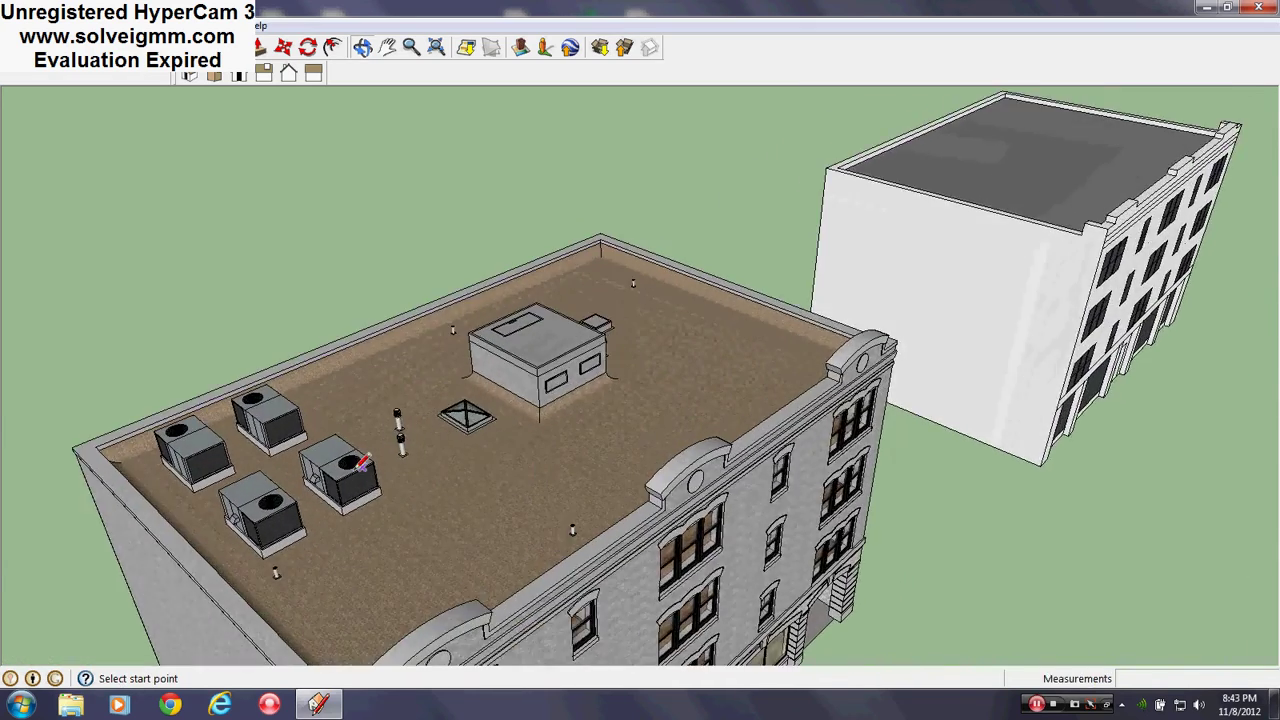
pyautogui.scroll(2, 357, 470)
pyautogui.scroll(3, 406, 424)
pyautogui.moveTo(406, 424)
pyautogui.mouseDown(button='middle')
pyautogui.moveTo(729, 491)
pyautogui.moveTo(970, 482)
pyautogui.mouseUp(button='middle')
pyautogui.scroll(-3, 545, 302)
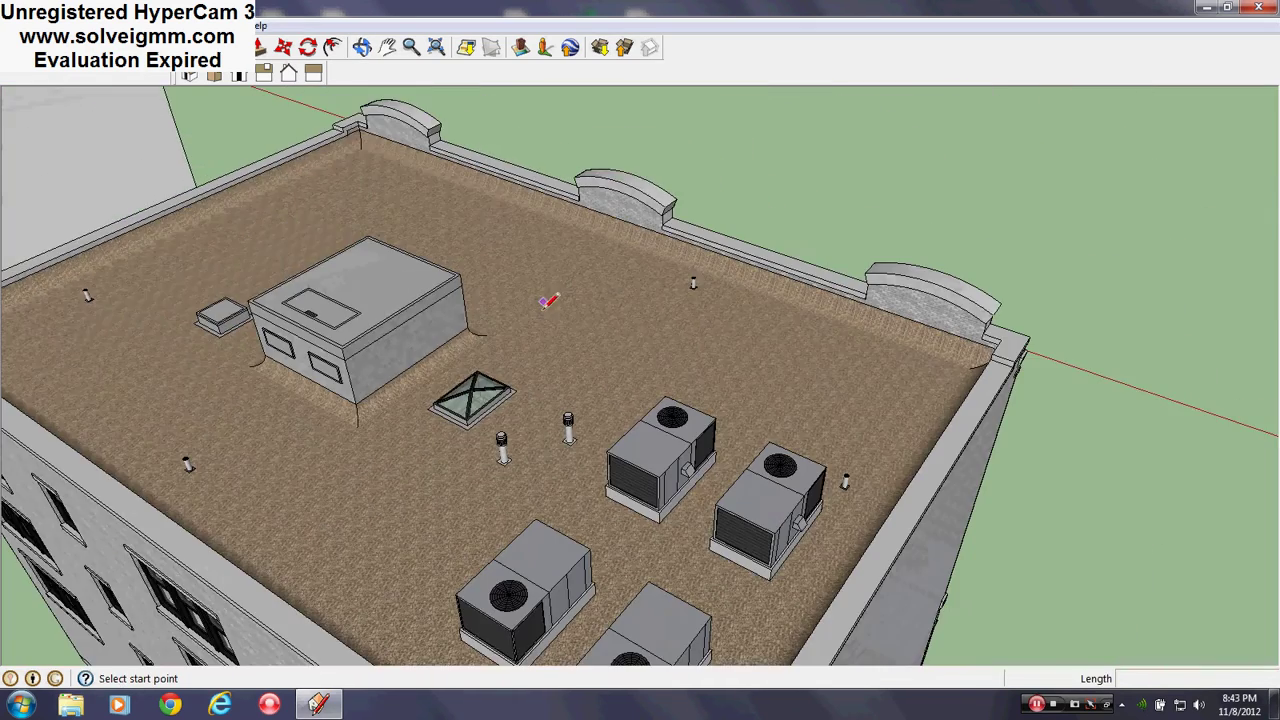
pyautogui.moveTo(446, 431); pyautogui.dragTo(480, 390, button='middle')
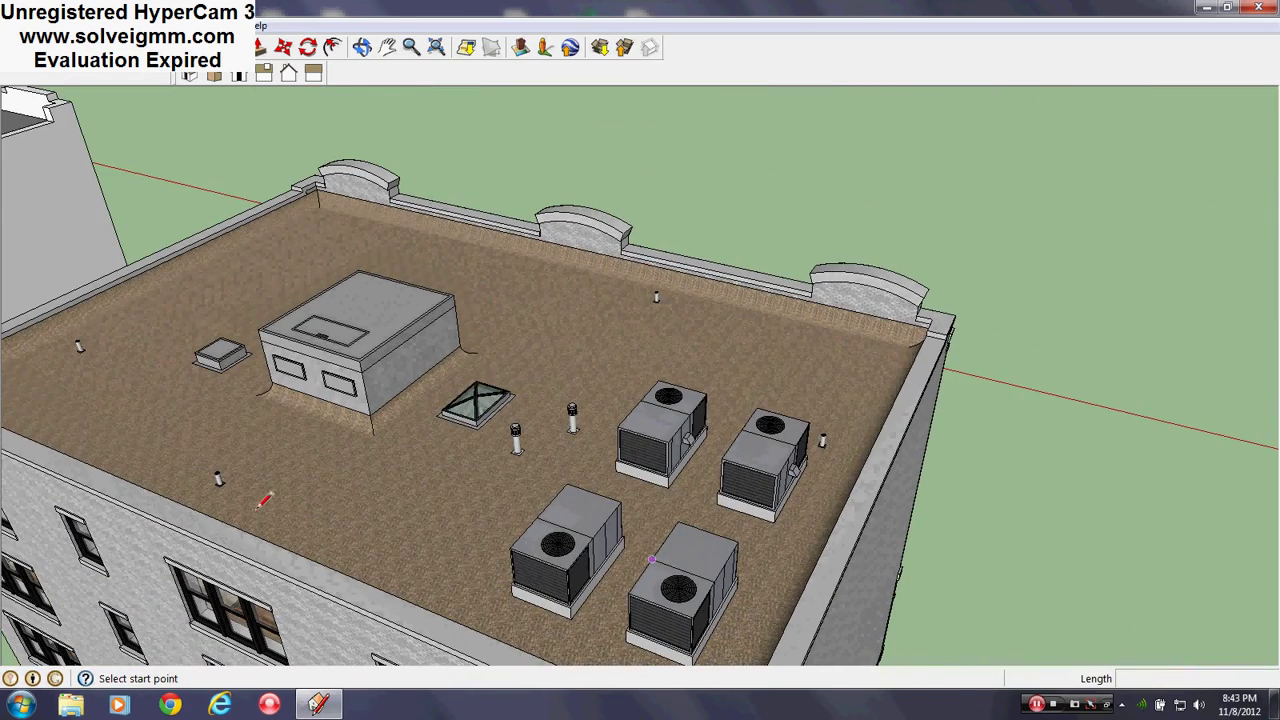
pyautogui.scroll(-3, 673, 478)
pyautogui.scroll(3, 251, 429)
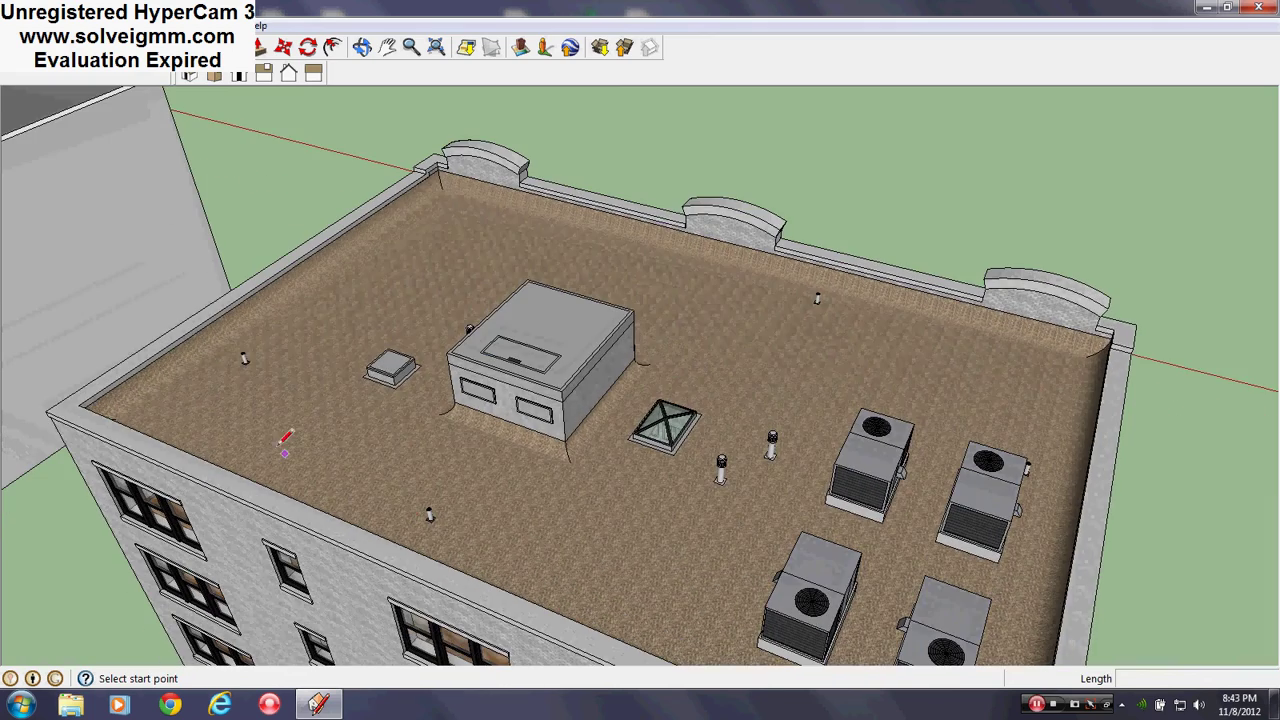
pyautogui.moveTo(418, 516); pyautogui.dragTo(526, 644, button='middle')
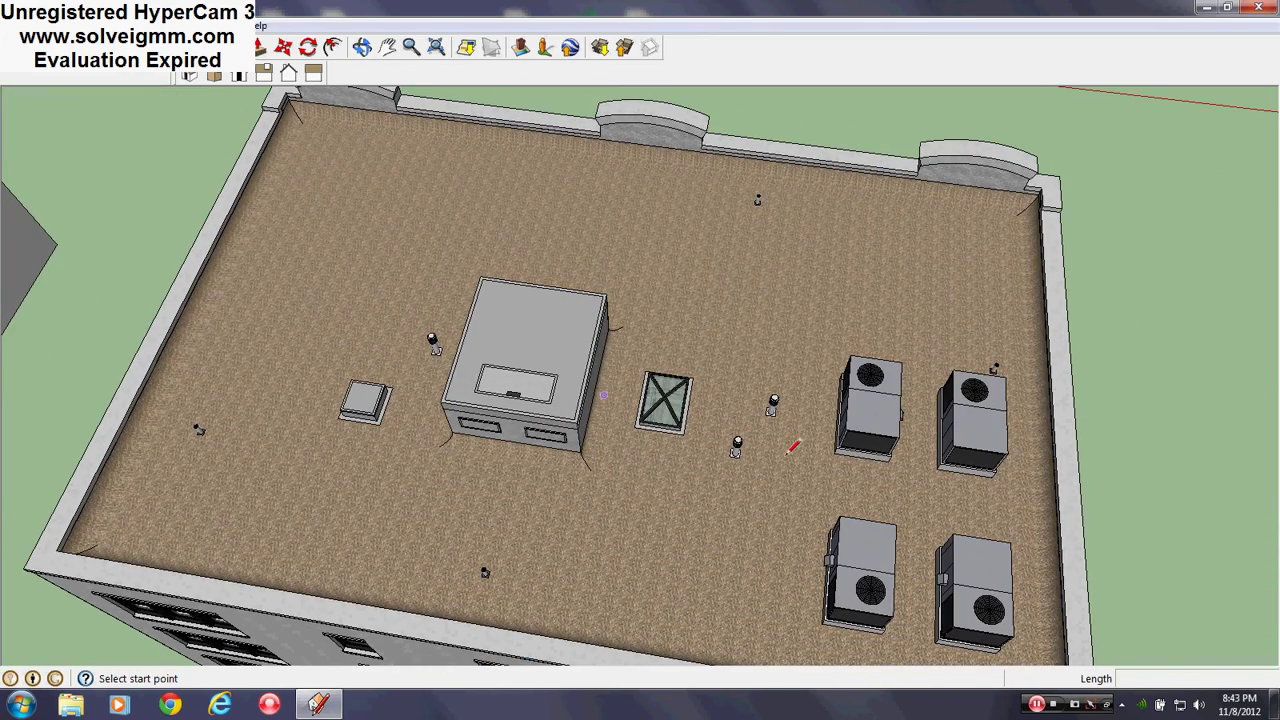
# - Inspect the roof's vent pipes, air-conditioning units and louvered bulkhead from close up
pyautogui.scroll(3, 790, 450)
pyautogui.moveTo(791, 446)
pyautogui.mouseDown(button='middle')
pyautogui.moveTo(314, 331)
pyautogui.moveTo(80, 335)
pyautogui.mouseUp(button='middle')
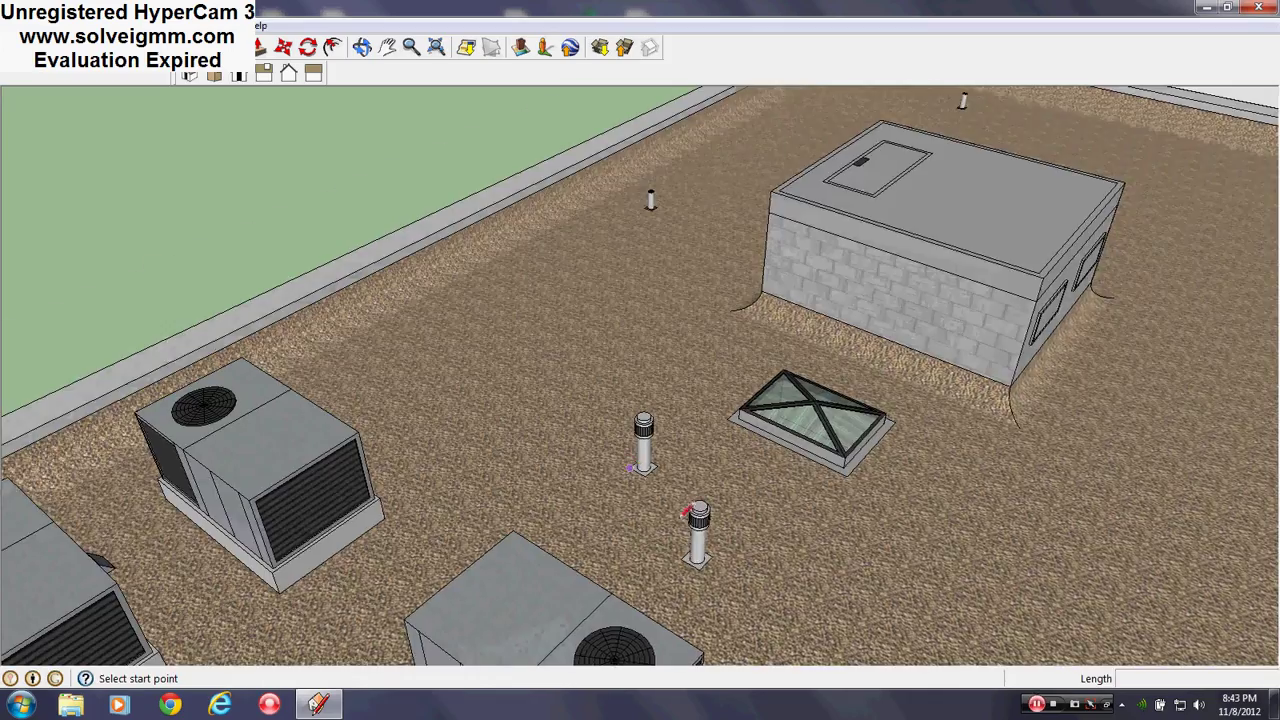
pyautogui.moveTo(684, 515)
pyautogui.mouseDown(button='middle')
pyautogui.moveTo(311, 466)
pyautogui.moveTo(270, 440)
pyautogui.mouseUp(button='middle')
pyautogui.scroll(-4, 508, 252)
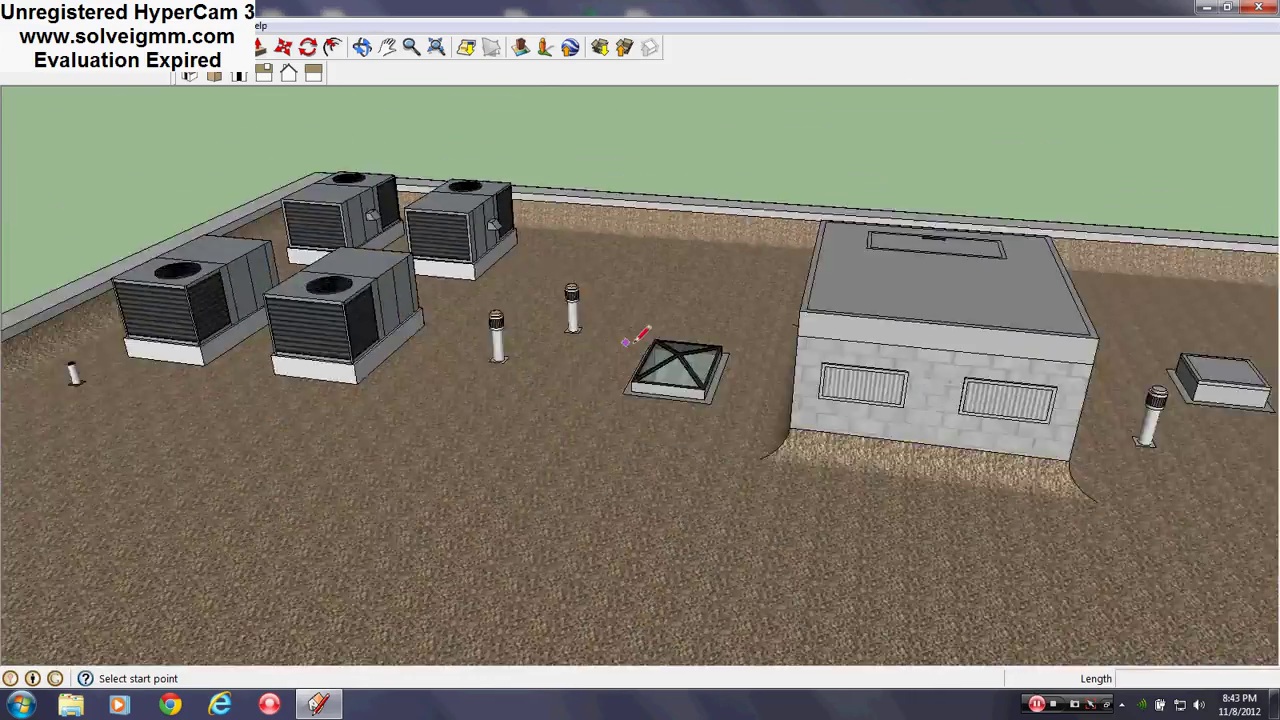
# - Look down through the rooftop skylight's glass into the stairwell below
pyautogui.scroll(4, 635, 342)
pyautogui.moveTo(690, 375)
pyautogui.mouseDown(button='middle')
pyautogui.moveTo(894, 509)
pyautogui.moveTo(909, 617)
pyautogui.moveTo(862, 622)
pyautogui.mouseUp(button='middle')
pyautogui.scroll(4, 885, 455)
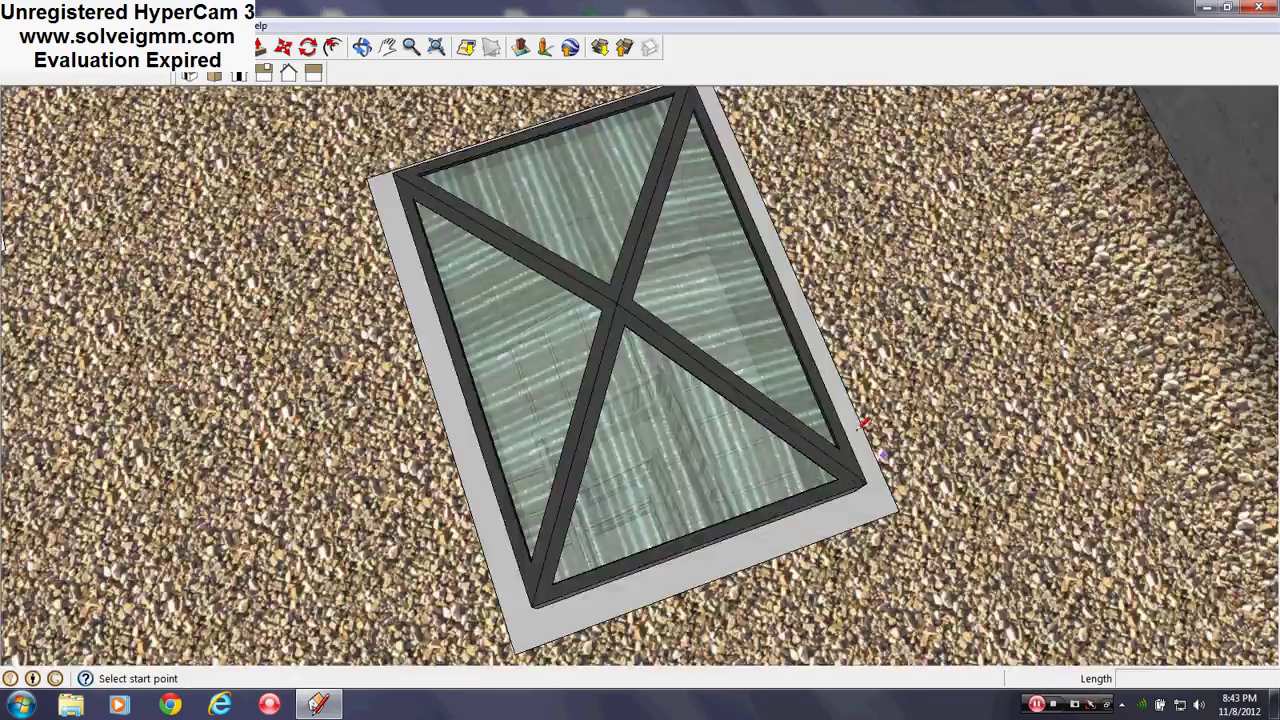
pyautogui.scroll(4, 606, 284)
pyautogui.moveTo(606, 284)
pyautogui.mouseDown(button='middle')
pyautogui.moveTo(546, 431)
pyautogui.moveTo(588, 410)
pyautogui.mouseUp(button='middle')
pyautogui.scroll(4, 524, 27)
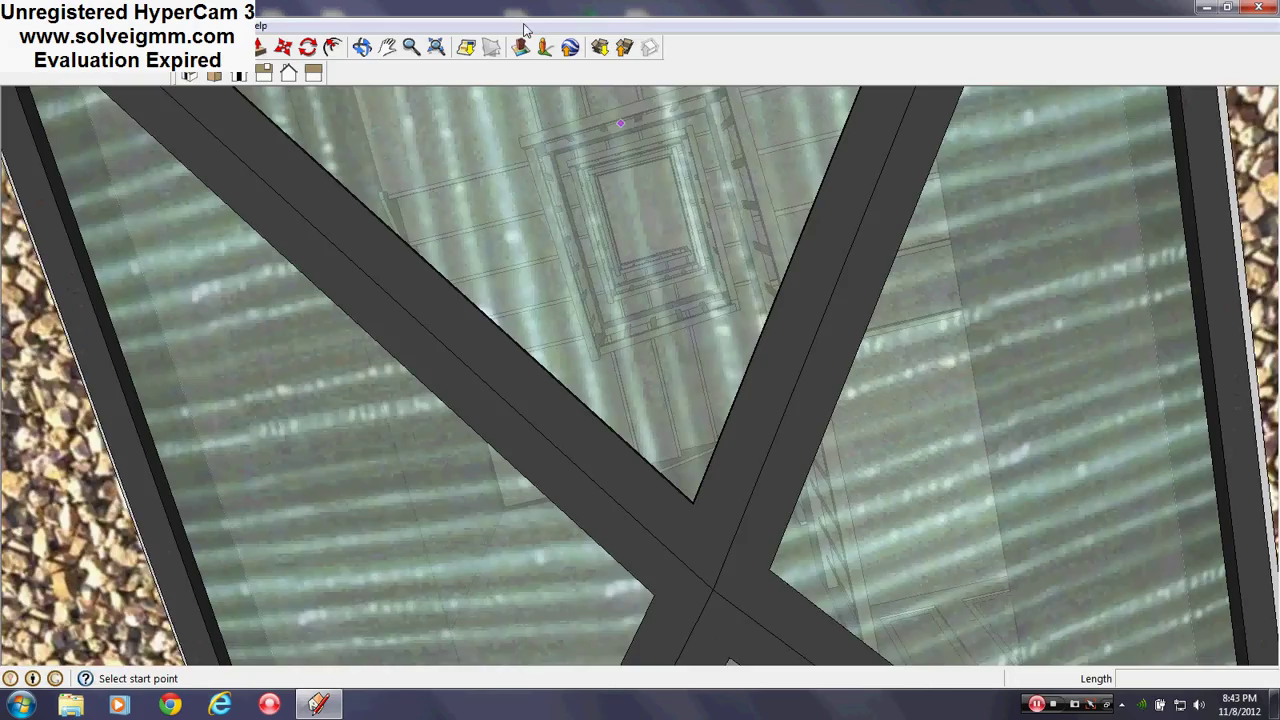
pyautogui.moveTo(674, 245)
pyautogui.mouseDown(button='middle')
pyautogui.moveTo(674, 205)
pyautogui.moveTo(640, 178)
pyautogui.mouseUp(button='middle')
pyautogui.scroll(-6, 543, 174)
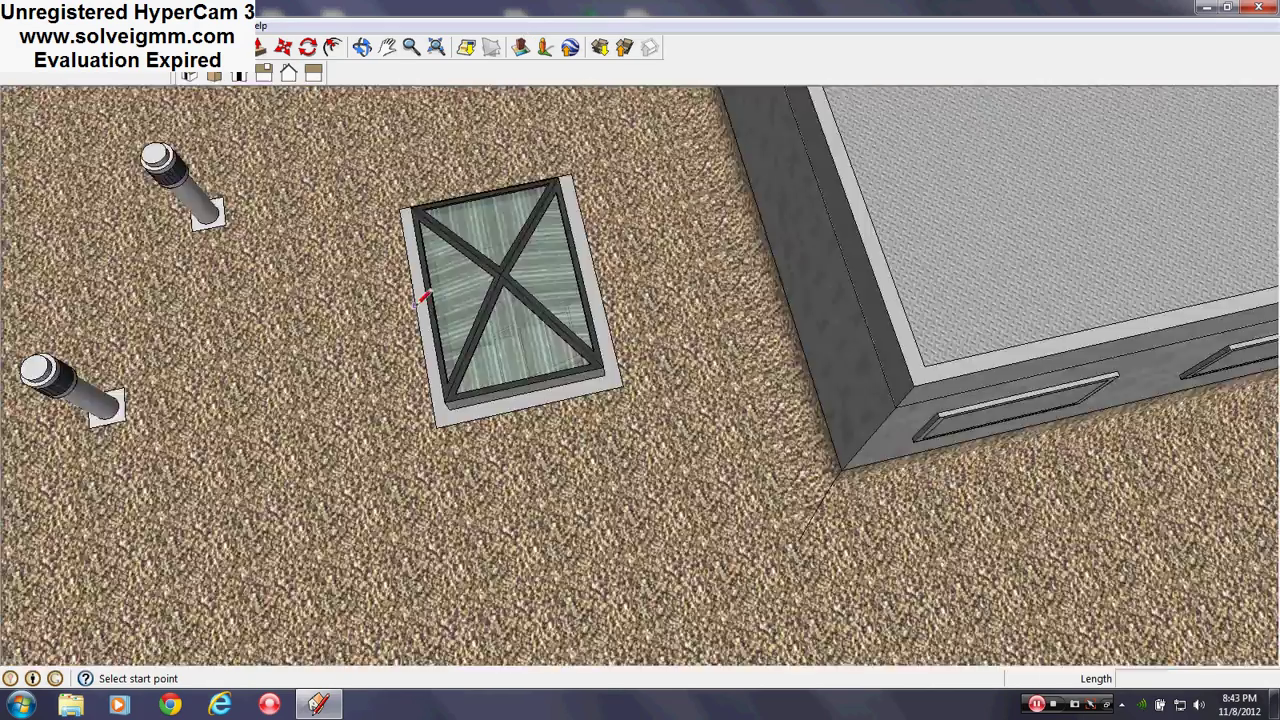
# - Inspect the small roof hatch beside the bulkhead, ending with an overview of the roof and front facade
pyautogui.scroll(-4, 418, 304)
pyautogui.moveTo(418, 304); pyautogui.dragTo(446, 188, button='middle')
pyautogui.scroll(-8, 674, 262)
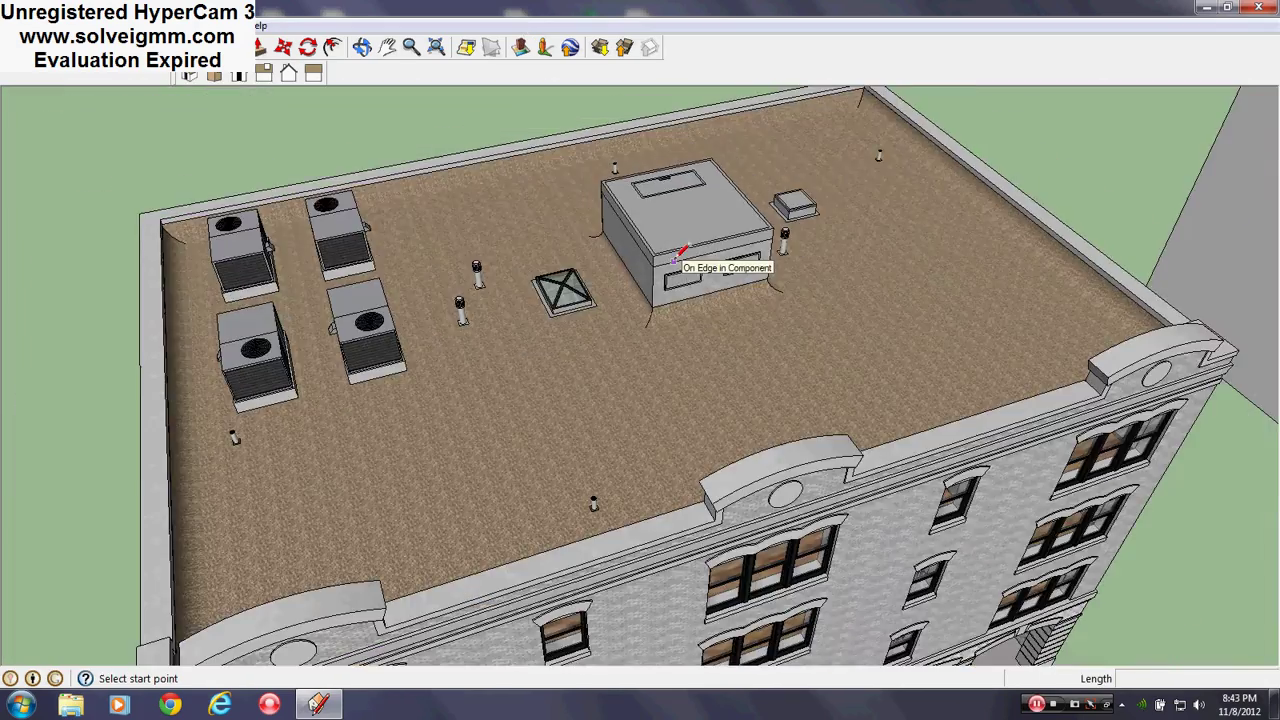
pyautogui.moveTo(674, 262); pyautogui.dragTo(352, 272, button='middle')
pyautogui.scroll(8, 768, 277)
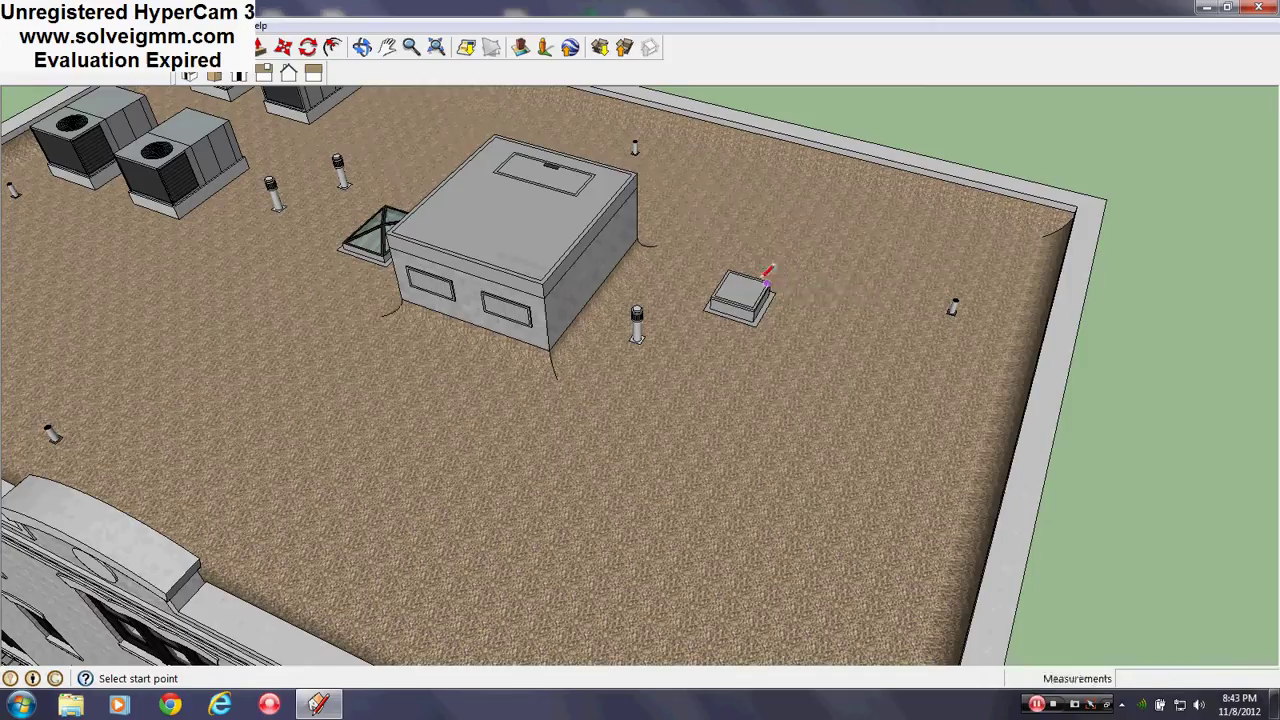
pyautogui.scroll(-8, 714, 322)
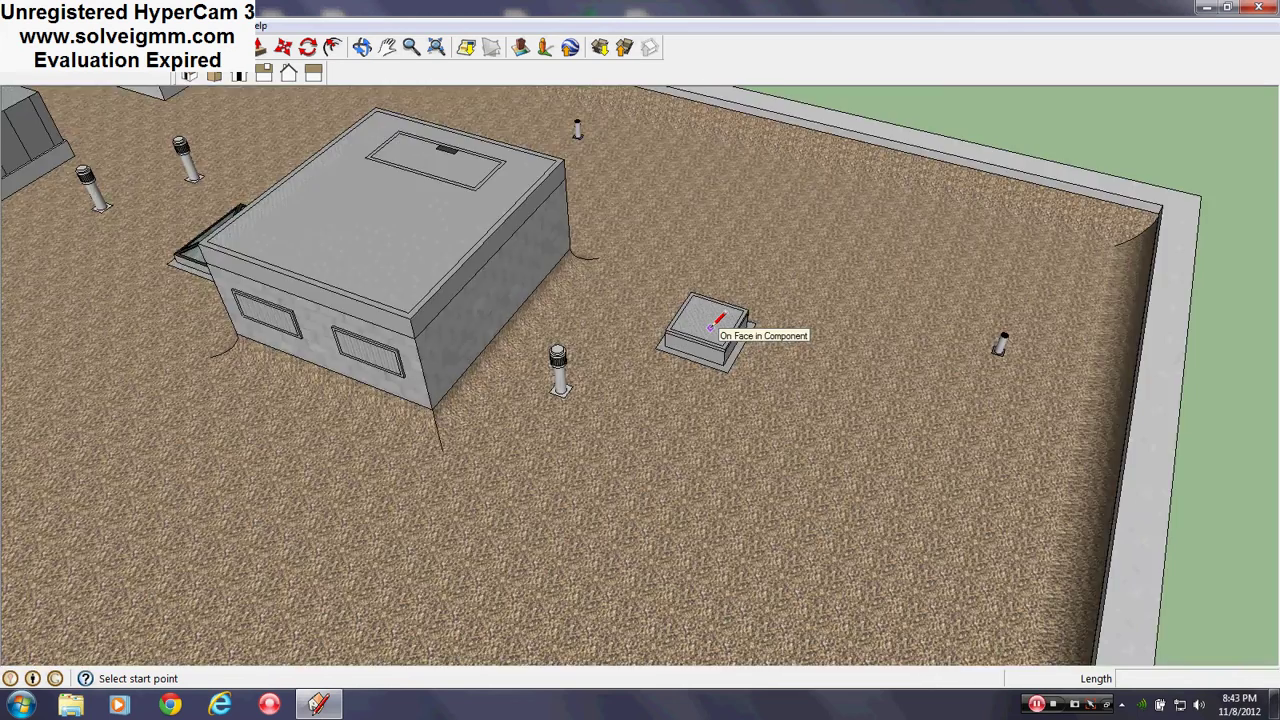
pyautogui.scroll(-4, 711, 327)
pyautogui.moveTo(711, 327)
pyautogui.mouseDown(button='middle')
pyautogui.moveTo(791, 301)
pyautogui.moveTo(866, 321)
pyautogui.mouseUp(button='middle')
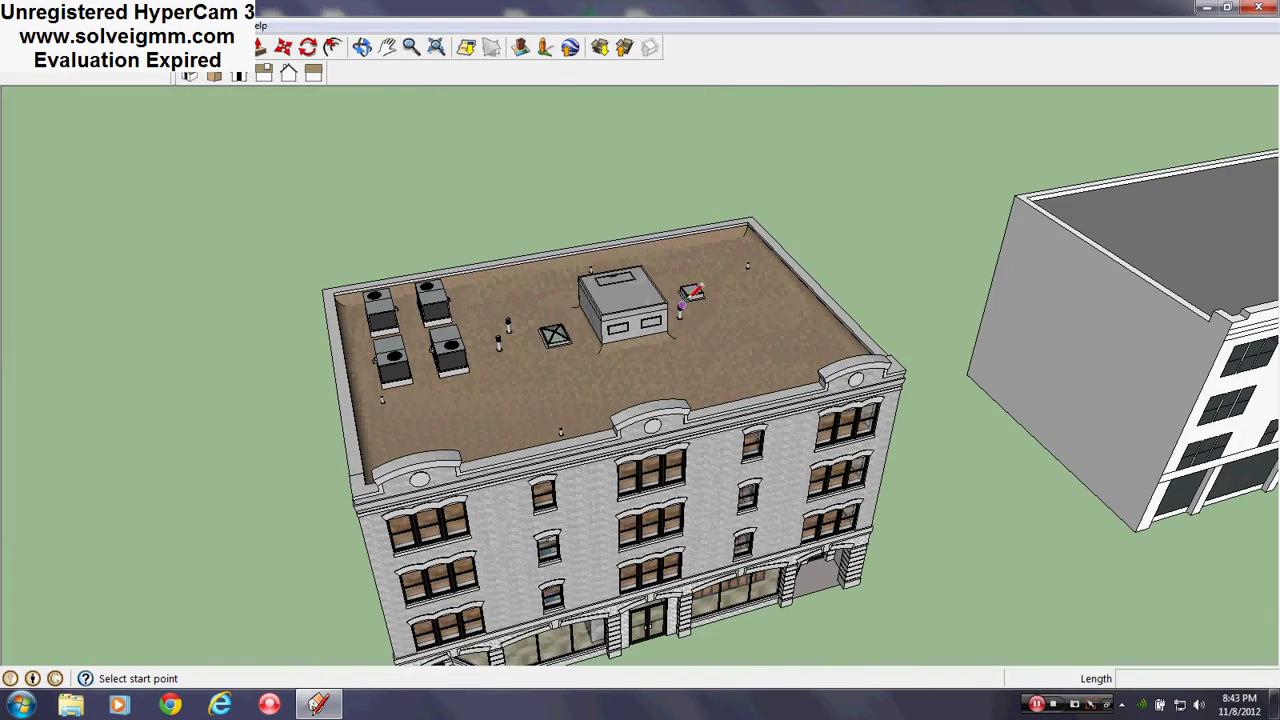
# - Hide the Roof layer and view the exposed fourth-floor apartments from above
pyautogui.moveTo(630, 540)
pyautogui.mouseDown(button='middle')
pyautogui.moveTo(620, 609)
pyautogui.moveTo(660, 409)
pyautogui.moveTo(622, 345)
pyautogui.mouseUp(button='middle')
pyautogui.click(220, 26)
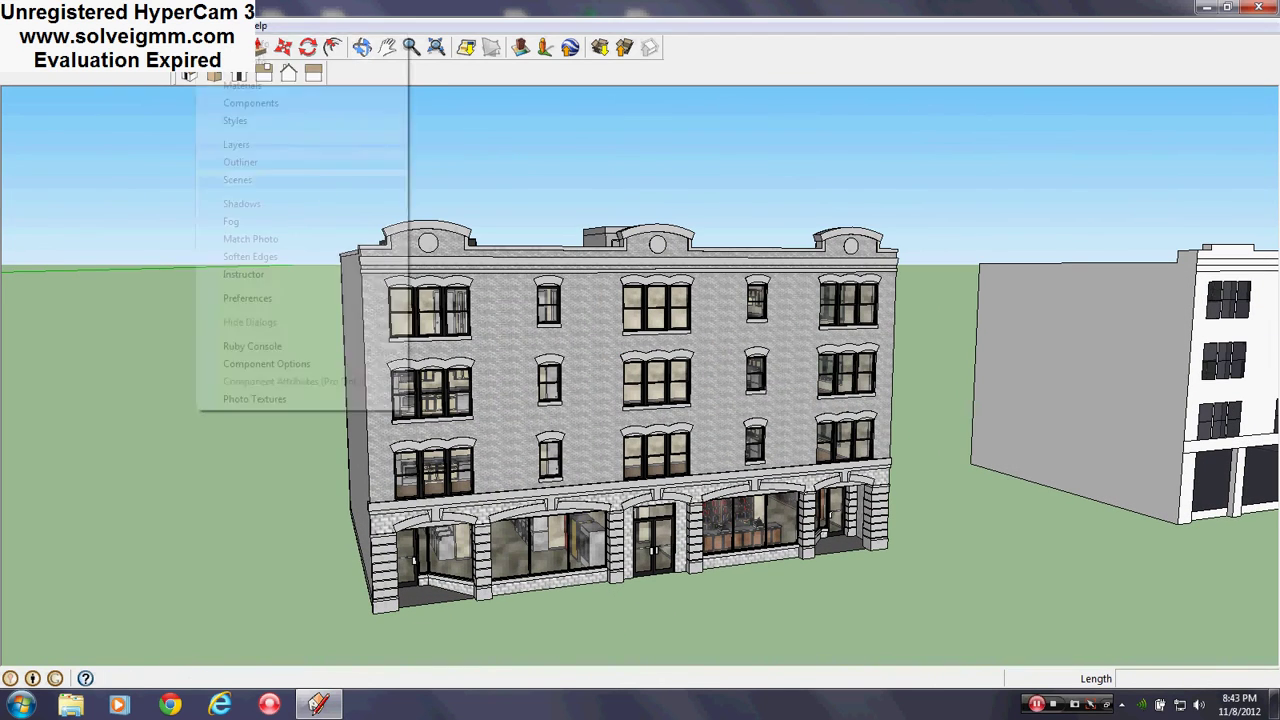
pyautogui.click(252, 147)
pyautogui.click(135, 218)
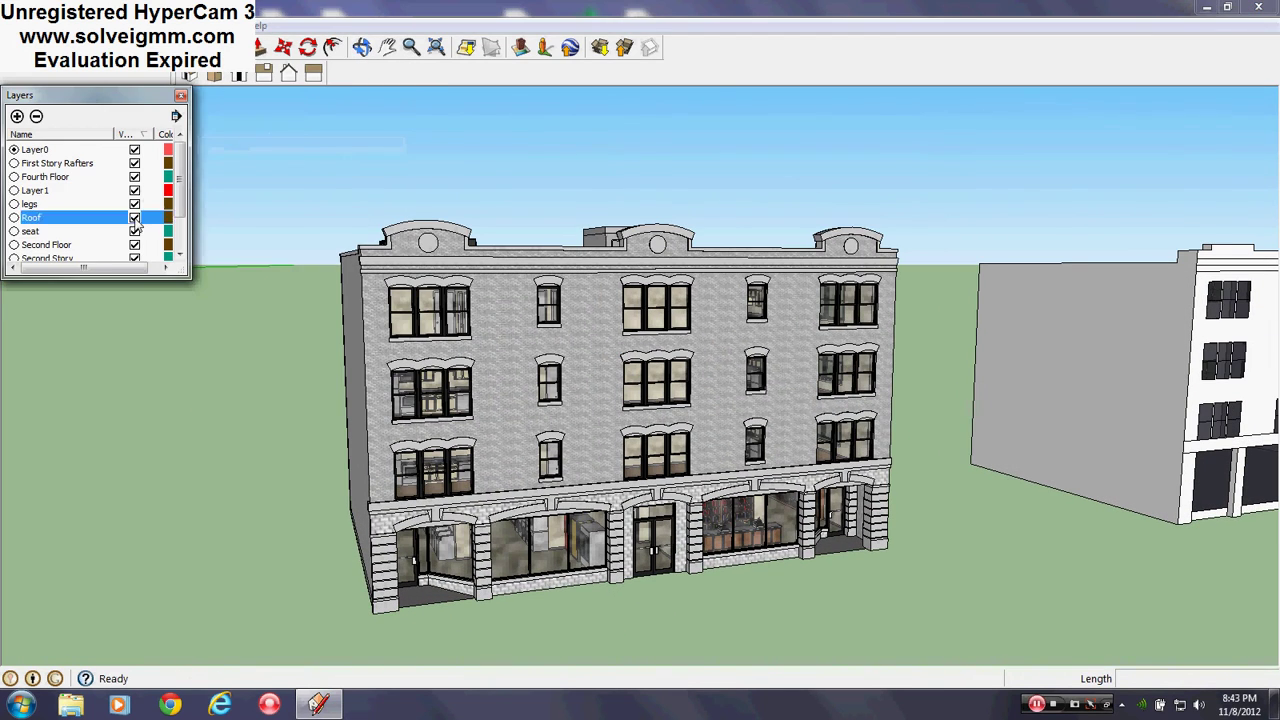
pyautogui.moveTo(492, 337); pyautogui.dragTo(346, 682, button='middle')
pyautogui.scroll(3, 360, 513)
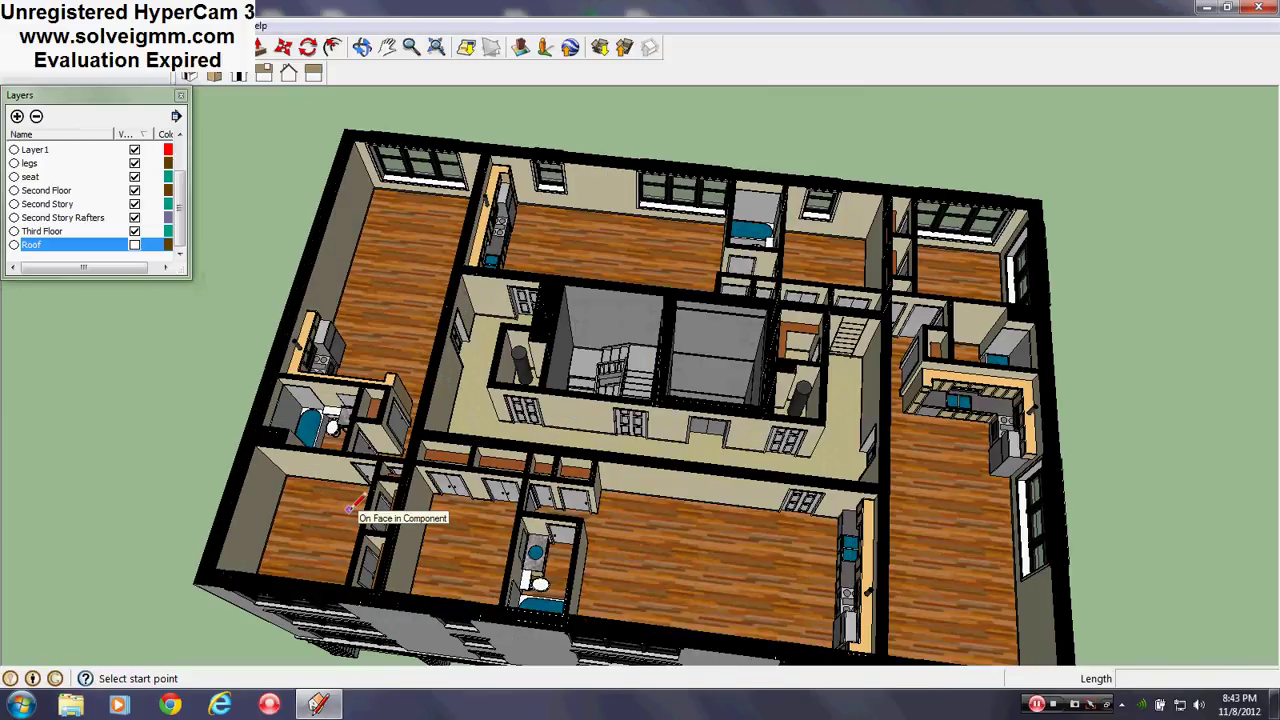
pyautogui.scroll(-3, 560, 565)
pyautogui.scroll(2, 612, 588)
pyautogui.scroll(1, 612, 590)
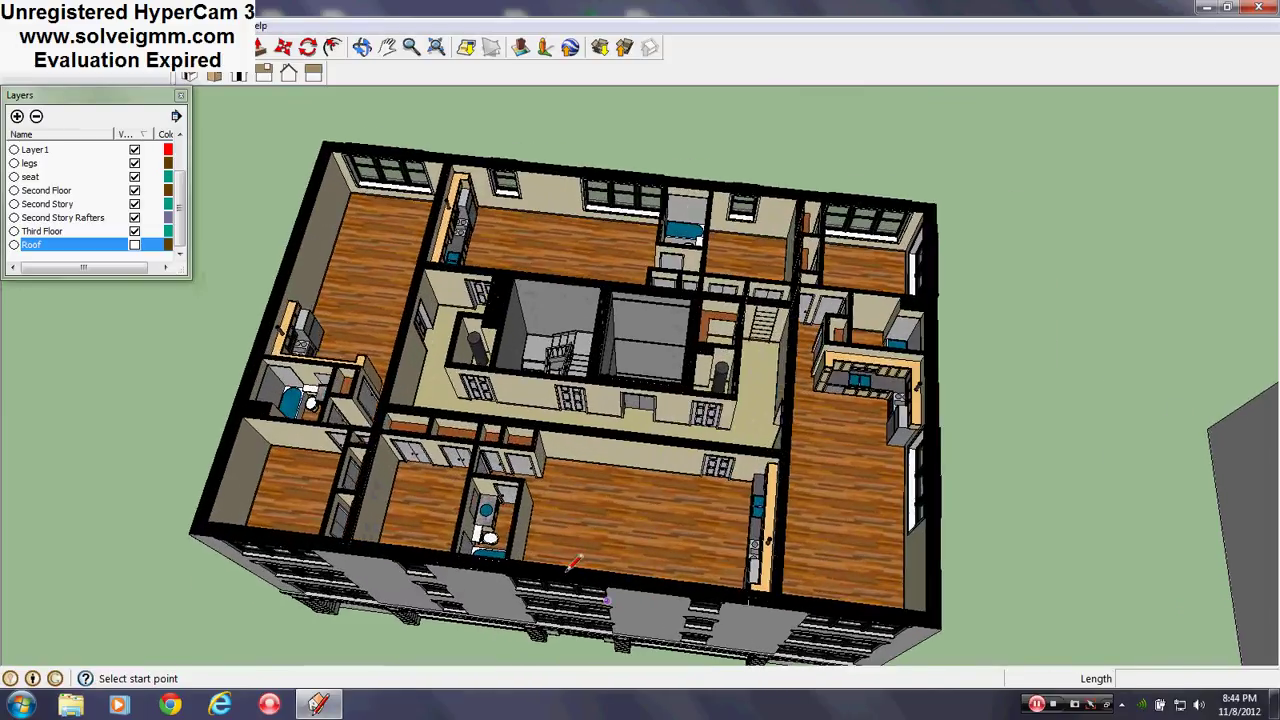
pyautogui.click(134, 231)
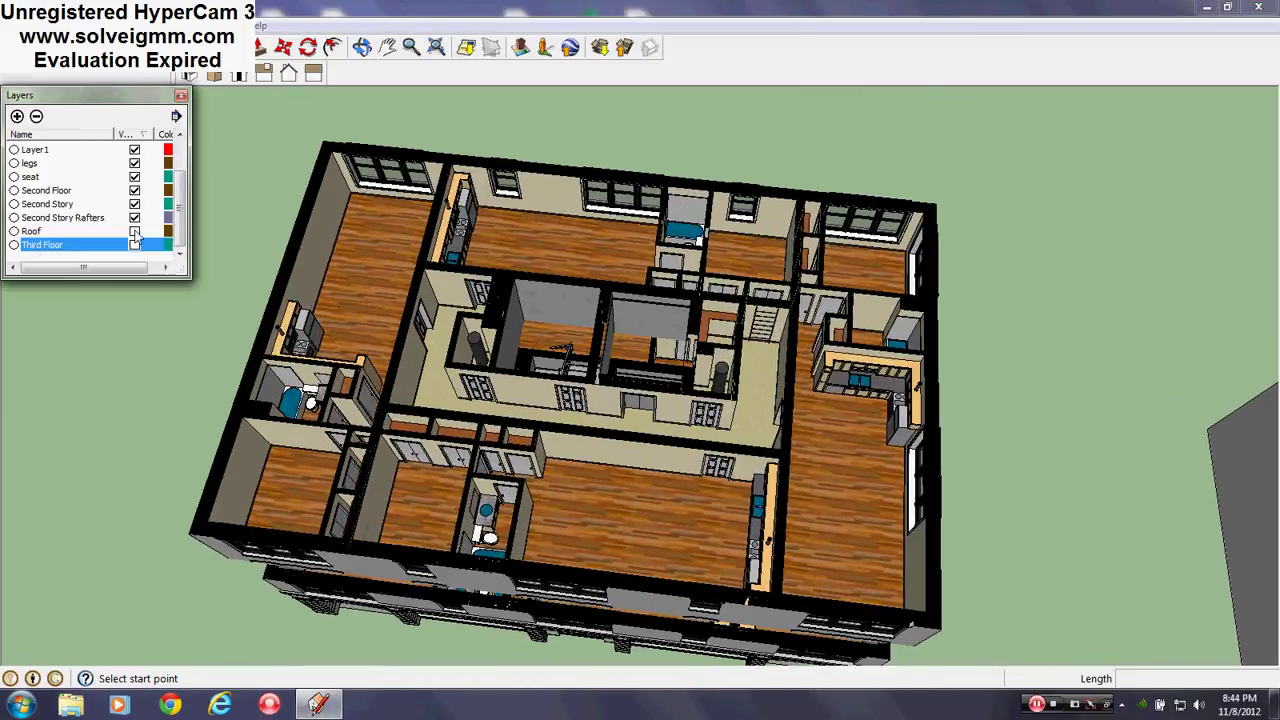
pyautogui.click(134, 231)
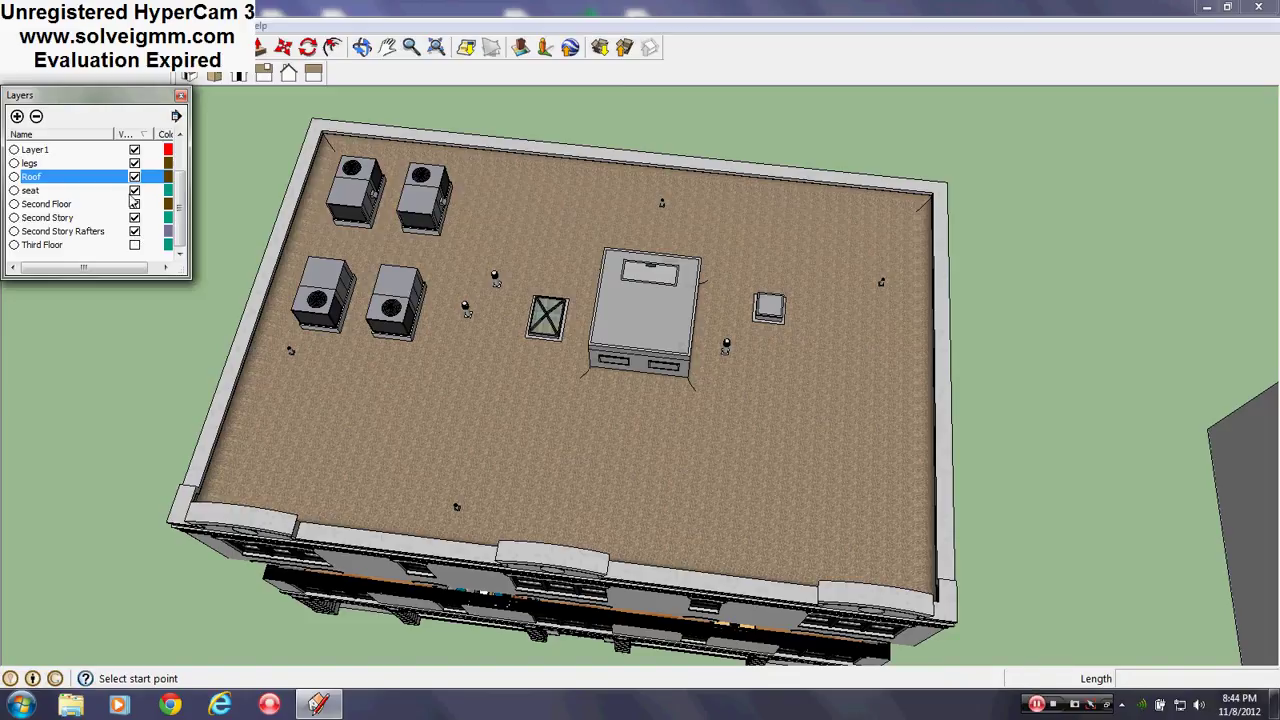
pyautogui.click(134, 245)
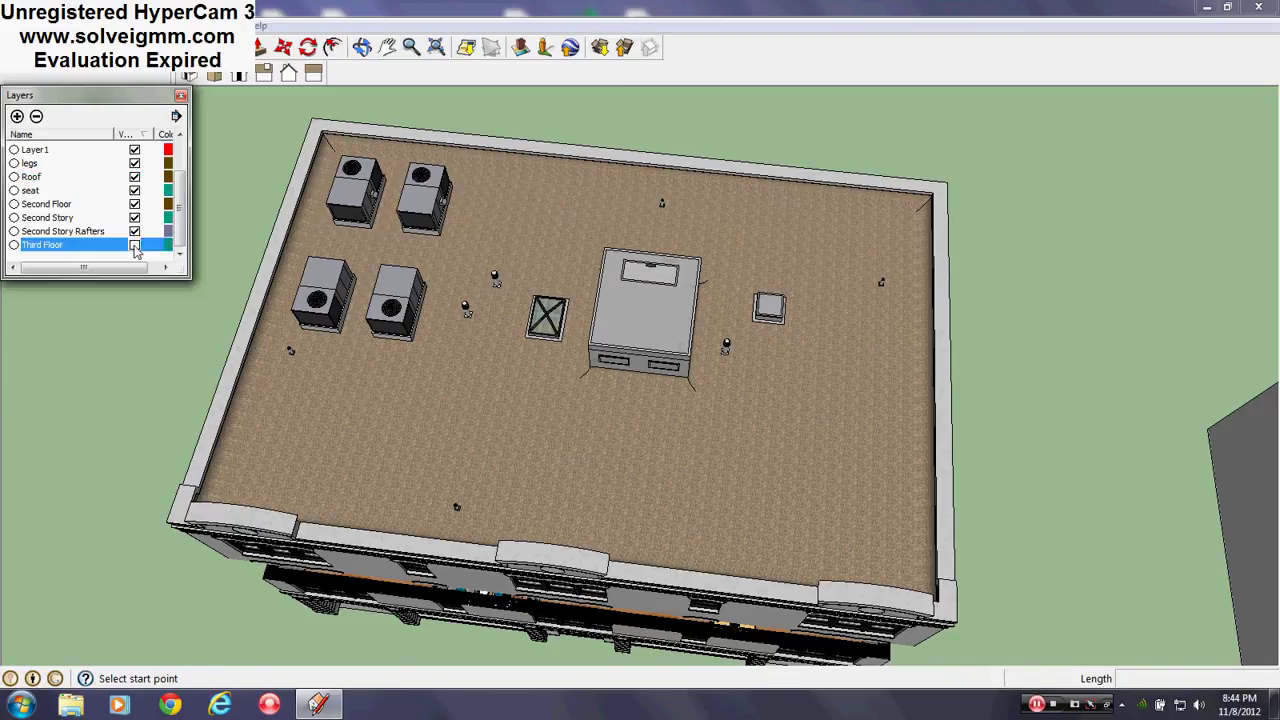
pyautogui.click(134, 177)
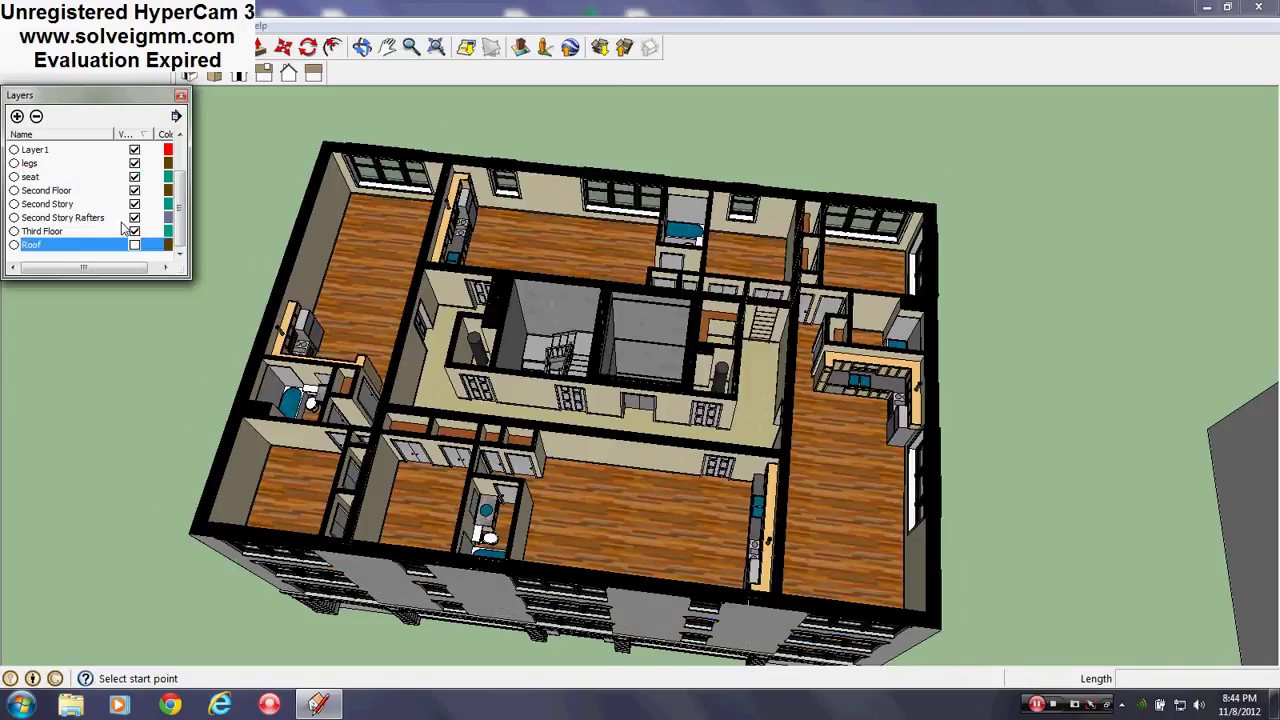
# - Hide the Fourth Floor layer and view the exposed third-floor apartments from above and from the front
pyautogui.scroll(1, 134, 226)
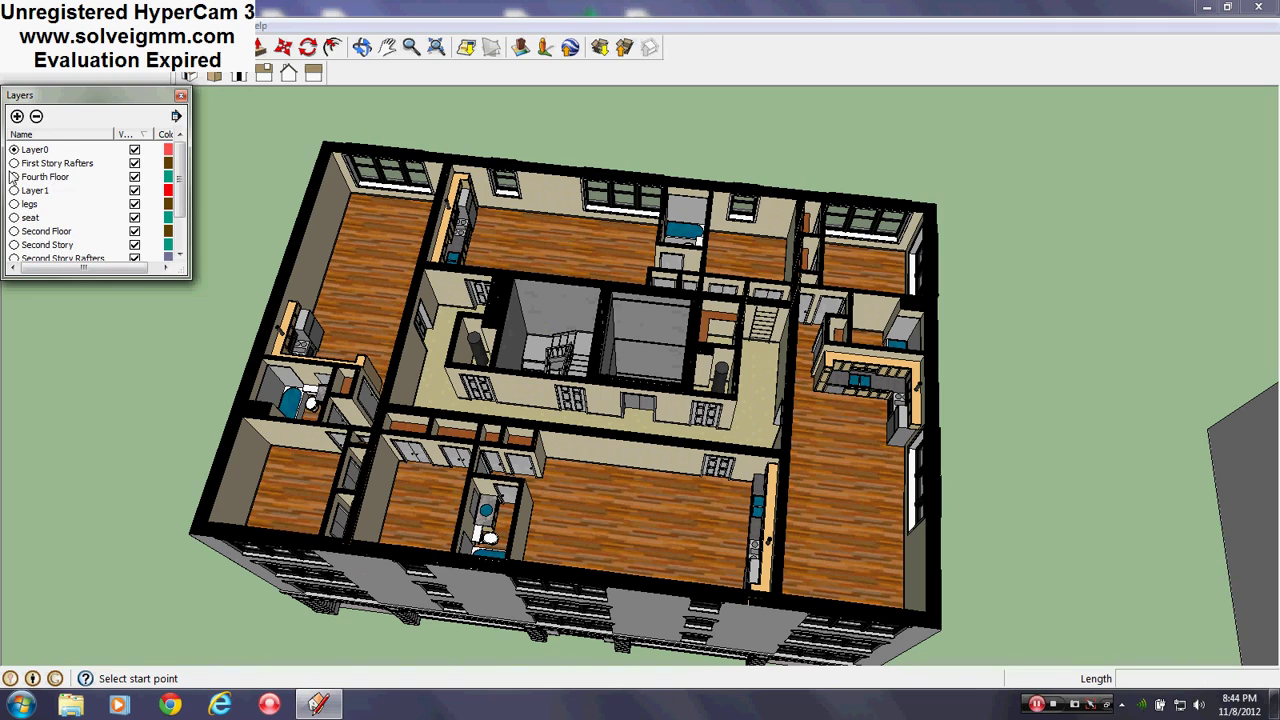
pyautogui.click(134, 178)
pyautogui.moveTo(545, 430); pyautogui.dragTo(561, 522, button='middle')
pyautogui.scroll(3, 523, 562)
pyautogui.moveTo(523, 562); pyautogui.dragTo(602, 531, button='middle')
pyautogui.scroll(-3, 602, 531)
pyautogui.scroll(3, 738, 449)
pyautogui.moveTo(738, 449); pyautogui.dragTo(475, 455, button='middle')
pyautogui.scroll(-3, 643, 488)
pyautogui.scroll(2, 643, 488)
pyautogui.moveTo(643, 488); pyautogui.dragTo(531, 451, button='middle')
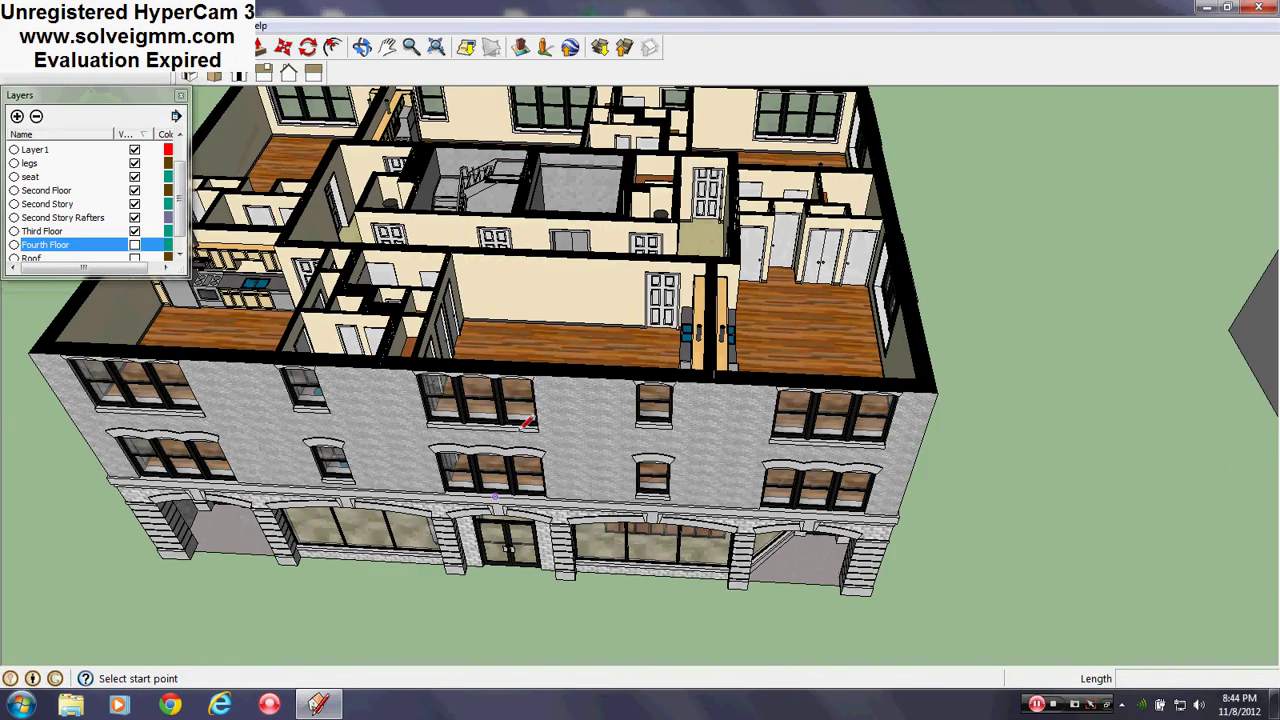
# - Examine the third-floor corridor area and the corner apartment's kitchen with its cabinets, sink, stove and refrigerator
pyautogui.moveTo(465, 330); pyautogui.dragTo(938, 680, button='middle')
pyautogui.scroll(3, 448, 476)
pyautogui.scroll(3, 641, 517)
pyautogui.scroll(-3, 708, 446)
pyautogui.keyDown('shift'); pyautogui.moveTo(708, 446); pyautogui.dragTo(646, 717, button='middle'); pyautogui.keyUp('shift')
pyautogui.keyDown('shift'); pyautogui.moveTo(709, 408); pyautogui.dragTo(440, 712, button='middle'); pyautogui.keyUp('shift')
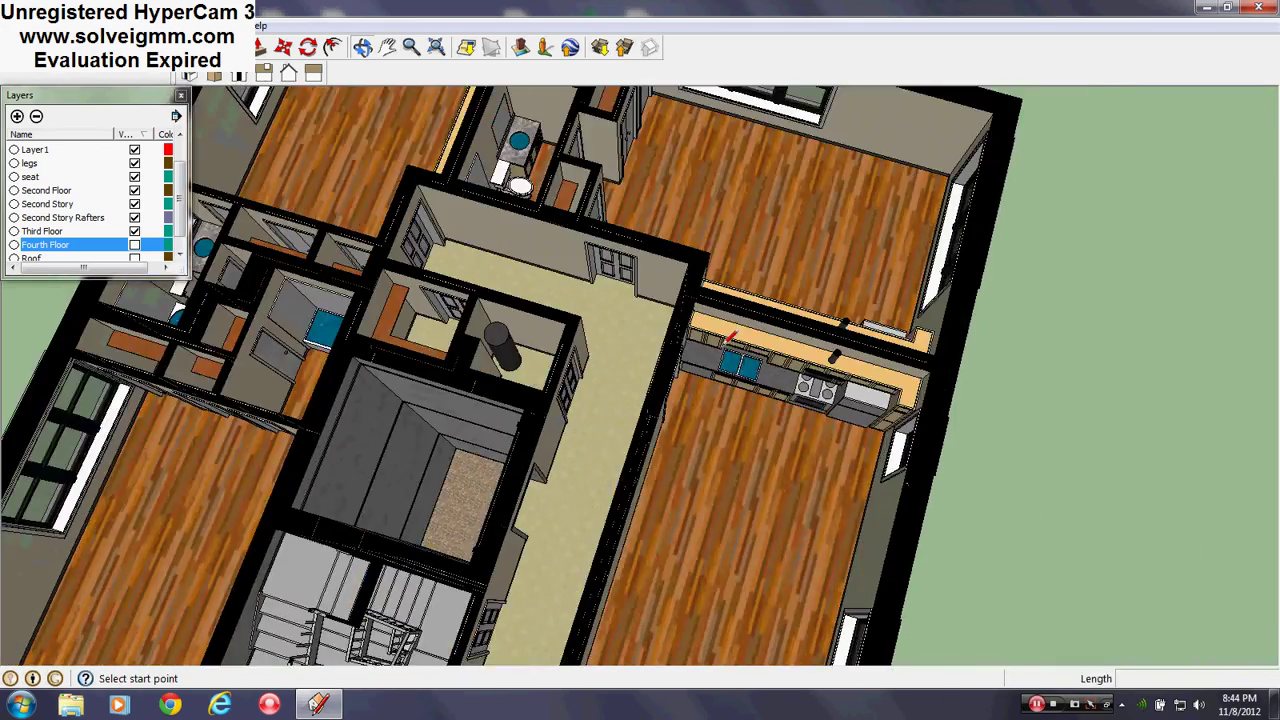
pyautogui.scroll(3, 953, 257)
pyautogui.moveTo(690, 350); pyautogui.dragTo(509, 438, button='middle')
pyautogui.scroll(3, 509, 438)
pyautogui.moveTo(509, 438); pyautogui.dragTo(465, 331, button='middle')
pyautogui.moveTo(738, 392); pyautogui.dragTo(677, 319, button='middle')
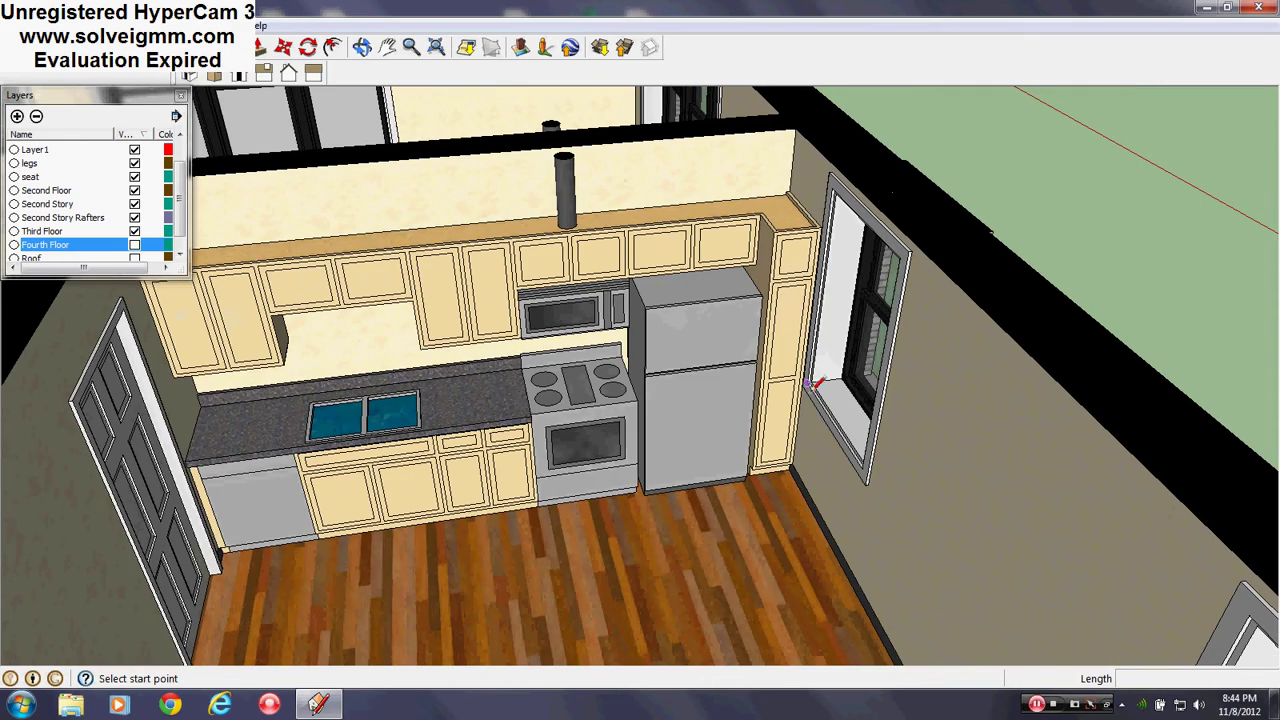
# - Look around the third-floor apartment beyond the kitchen, ending above its living room, closets and bathrooms
pyautogui.scroll(1, 252, 485)
pyautogui.moveTo(252, 485)
pyautogui.mouseDown(button='middle')
pyautogui.moveTo(381, 532)
pyautogui.moveTo(855, 620)
pyautogui.moveTo(480, 548)
pyautogui.moveTo(652, 610)
pyautogui.mouseUp(button='middle')
pyautogui.moveTo(742, 336)
pyautogui.mouseDown(button='middle')
pyautogui.moveTo(291, 466)
pyautogui.moveTo(150, 478)
pyautogui.mouseUp(button='middle')
pyautogui.moveTo(777, 503)
pyautogui.mouseDown(button='middle')
pyautogui.moveTo(615, 406)
pyautogui.moveTo(1063, 503)
pyautogui.moveTo(917, 497)
pyautogui.moveTo(840, 477)
pyautogui.moveTo(745, 388)
pyautogui.moveTo(506, 548)
pyautogui.moveTo(499, 516)
pyautogui.mouseUp(button='middle')
pyautogui.keyDown('shift'); pyautogui.moveTo(553, 576); pyautogui.dragTo(522, 498, button='middle'); pyautogui.keyUp('shift')
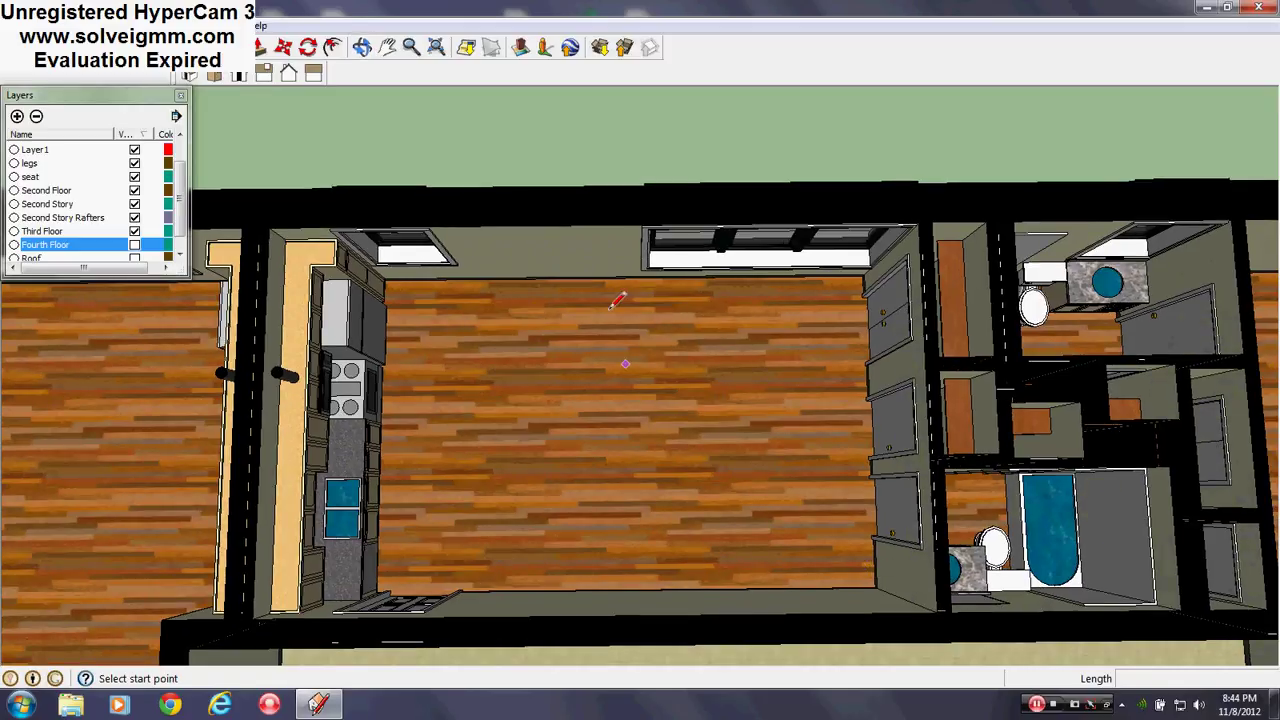
# - Examine the third-floor back-to-back kitchens and the neighboring bathroom with its tub, toilet and door, close up and from above
pyautogui.moveTo(774, 538); pyautogui.dragTo(1163, 447, button='middle')
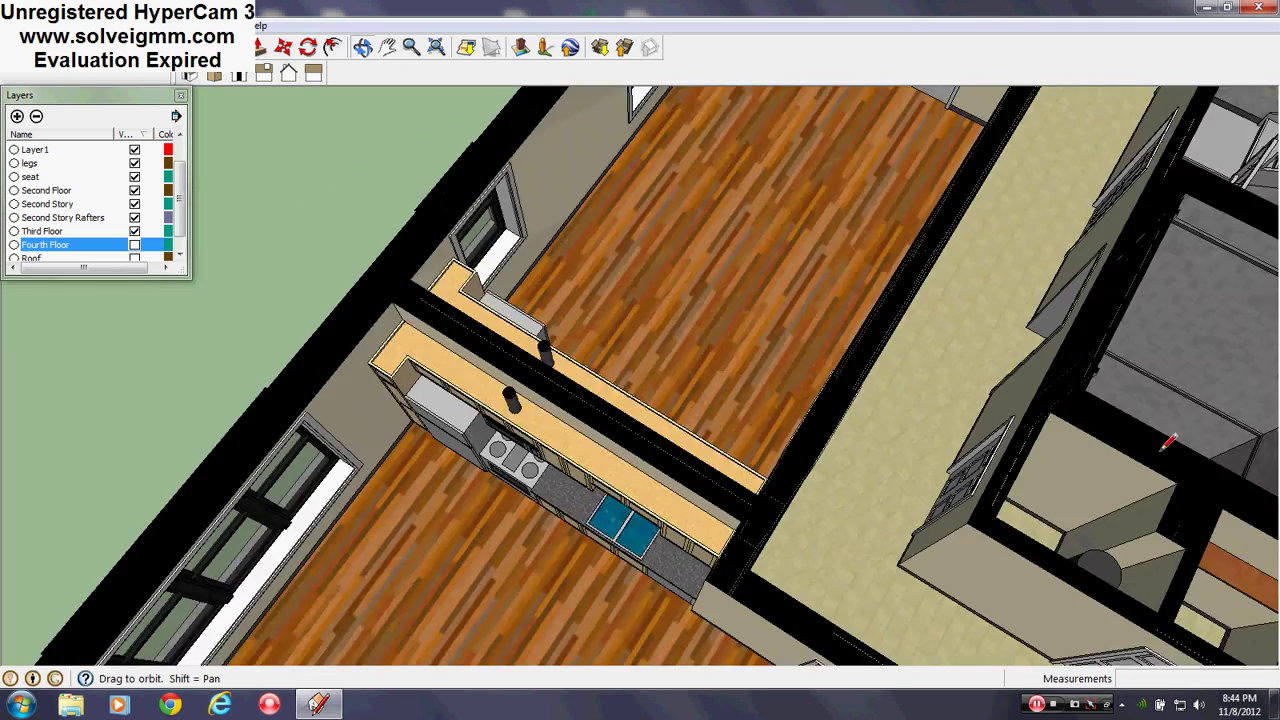
pyautogui.moveTo(766, 249)
pyautogui.keyDown('shift'); pyautogui.mouseDown(button='middle')
pyautogui.moveTo(566, 643)
pyautogui.moveTo(566, 695)
pyautogui.mouseUp(button='middle'); pyautogui.keyUp('shift')
pyautogui.moveTo(690, 345)
pyautogui.mouseDown(button='middle')
pyautogui.moveTo(990, 429)
pyautogui.moveTo(1160, 432)
pyautogui.mouseUp(button='middle')
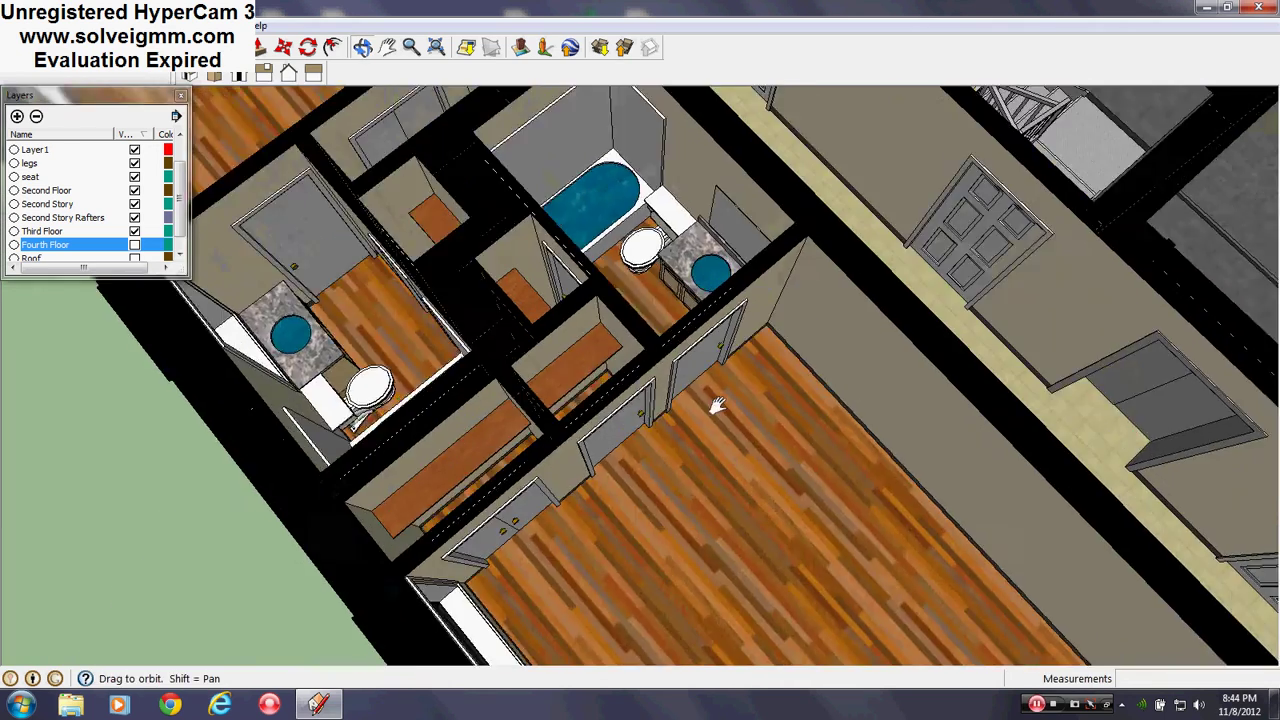
pyautogui.keyDown('shift'); pyautogui.moveTo(714, 408); pyautogui.dragTo(794, 571, button='middle'); pyautogui.keyUp('shift')
pyautogui.moveTo(560, 410); pyautogui.dragTo(215, 432, button='middle')
pyautogui.scroll(3, 534, 428)
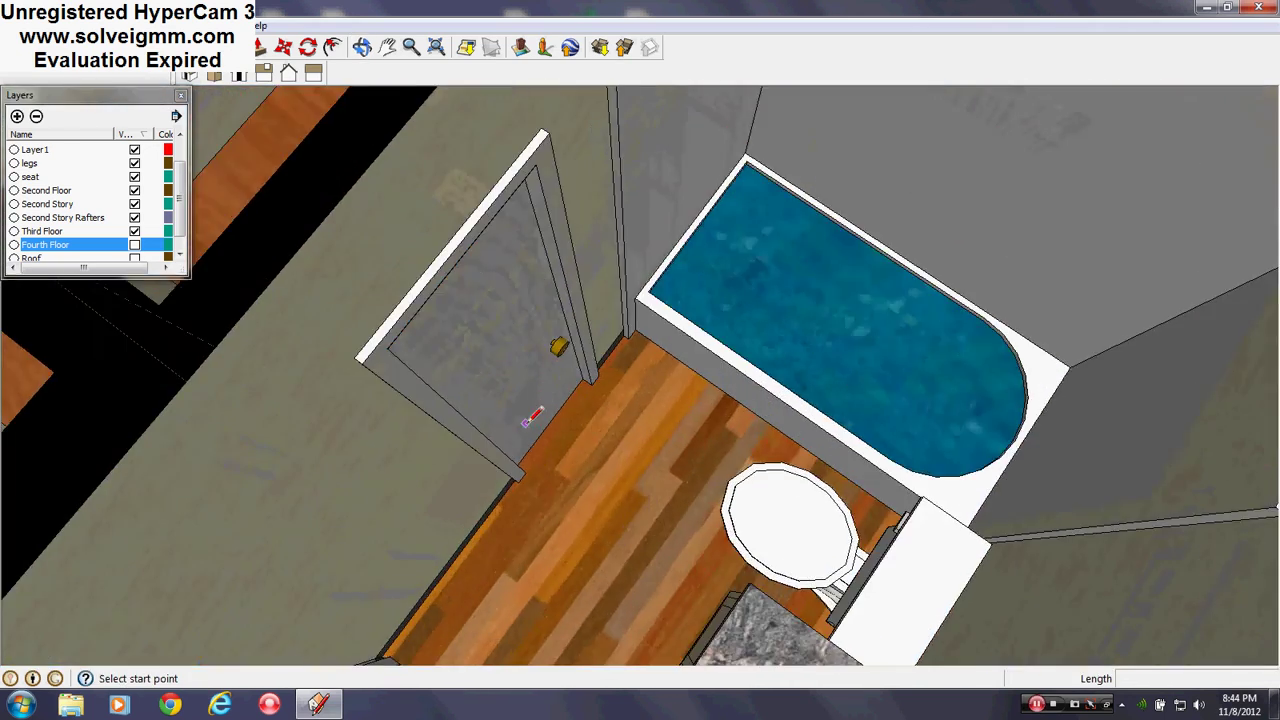
pyautogui.moveTo(526, 425); pyautogui.dragTo(345, 452, button='middle')
pyautogui.scroll(-3, 380, 445)
pyautogui.keyDown('shift'); pyautogui.moveTo(440, 415); pyautogui.dragTo(520, 555, button='middle'); pyautogui.keyUp('shift')
pyautogui.scroll(-1, 525, 540)
pyautogui.scroll(-4, 573, 430)
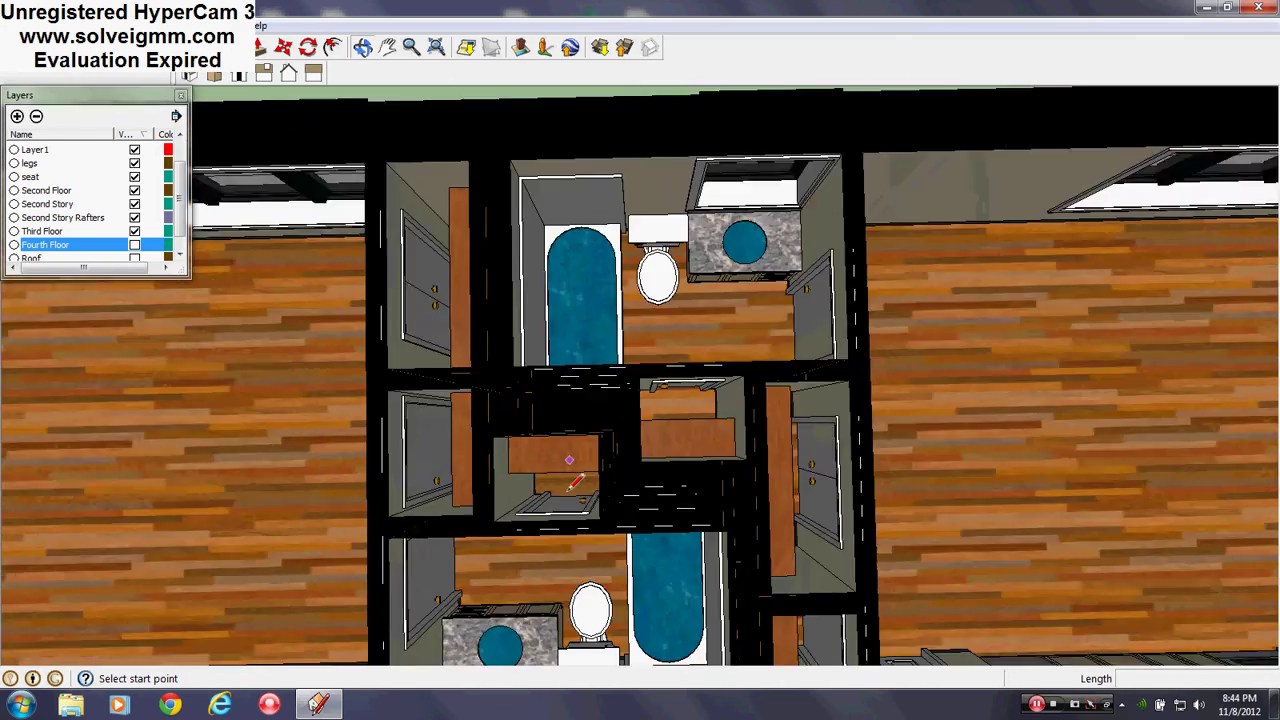
# - Examine the shelved closets and bathrooms between the two third-floor living rooms, including the closet doors facing the room
pyautogui.moveTo(570, 460); pyautogui.dragTo(575, 136, button='middle')
pyautogui.keyDown('shift'); pyautogui.moveTo(580, 373); pyautogui.dragTo(586, 557, button='middle'); pyautogui.keyUp('shift')
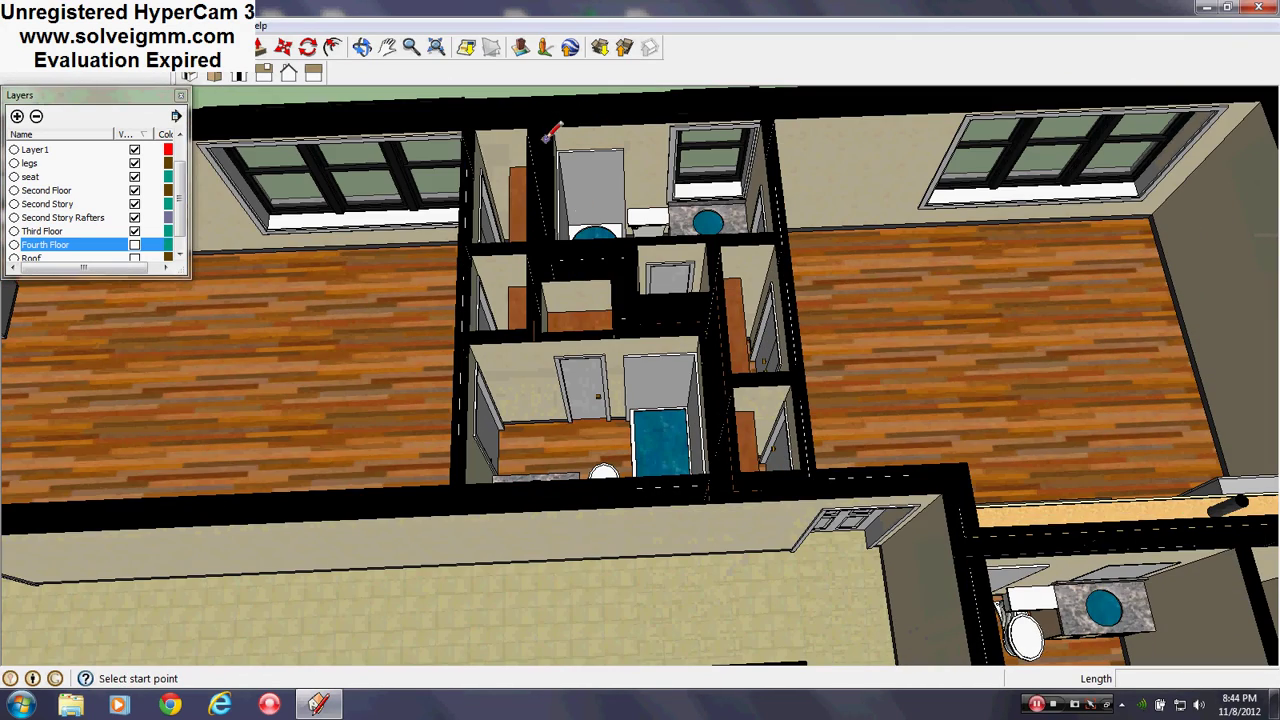
pyautogui.scroll(3, 549, 309)
pyautogui.moveTo(549, 309); pyautogui.dragTo(911, 361, button='middle')
pyautogui.moveTo(535, 469)
pyautogui.mouseDown(button='middle')
pyautogui.moveTo(628, 543)
pyautogui.moveTo(645, 540)
pyautogui.mouseUp(button='middle')
pyautogui.scroll(2, 645, 535)
pyautogui.moveTo(645, 525)
pyautogui.mouseDown(button='middle')
pyautogui.moveTo(723, 523)
pyautogui.moveTo(760, 571)
pyautogui.moveTo(757, 451)
pyautogui.moveTo(677, 454)
pyautogui.mouseUp(button='middle')
pyautogui.scroll(-3, 757, 450)
pyautogui.scroll(2, 755, 455)
pyautogui.scroll(-4, 698, 450)
pyautogui.scroll(4, 725, 449)
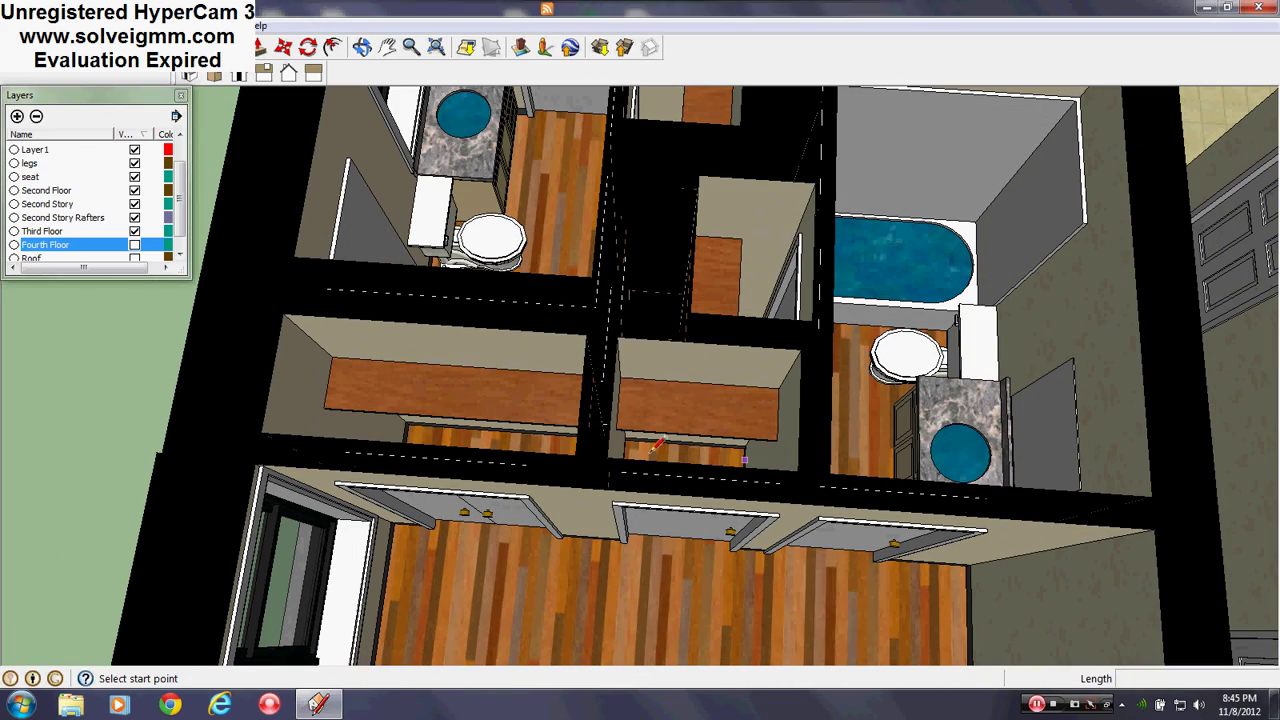
pyautogui.scroll(-3, 808, 477)
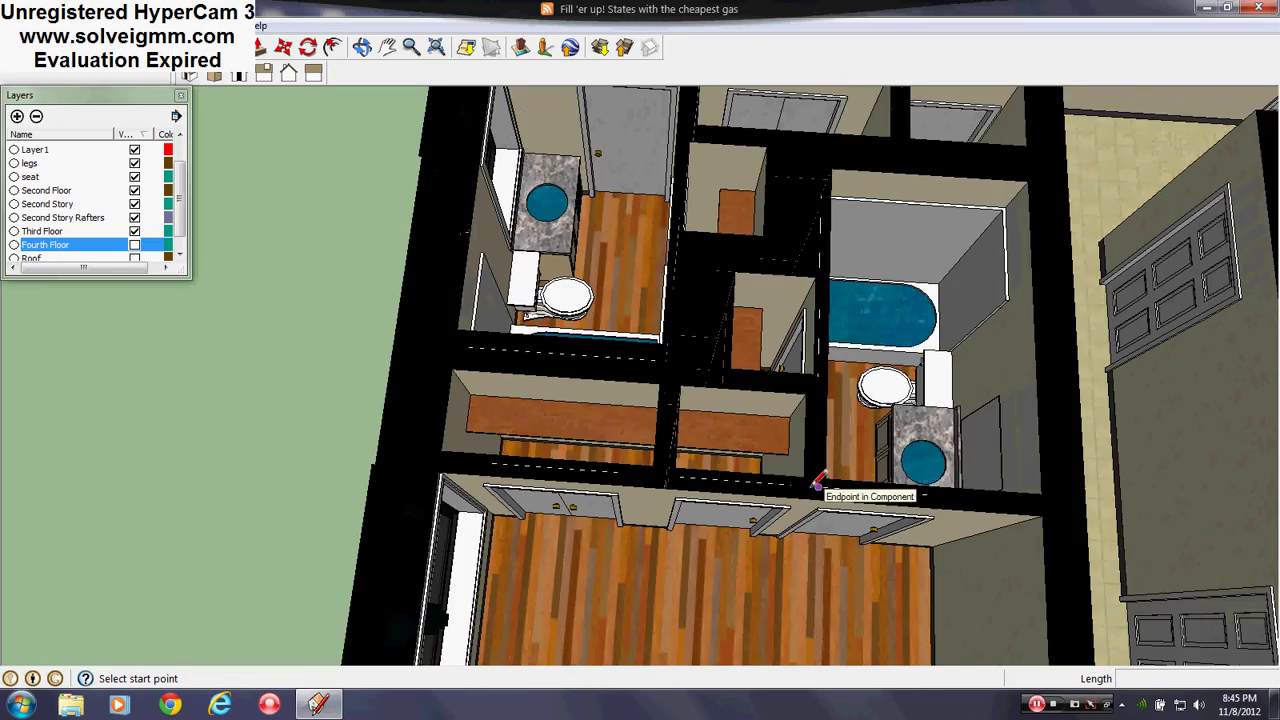
pyautogui.scroll(5, 527, 464)
pyautogui.moveTo(529, 464); pyautogui.dragTo(540, 464, button='middle')
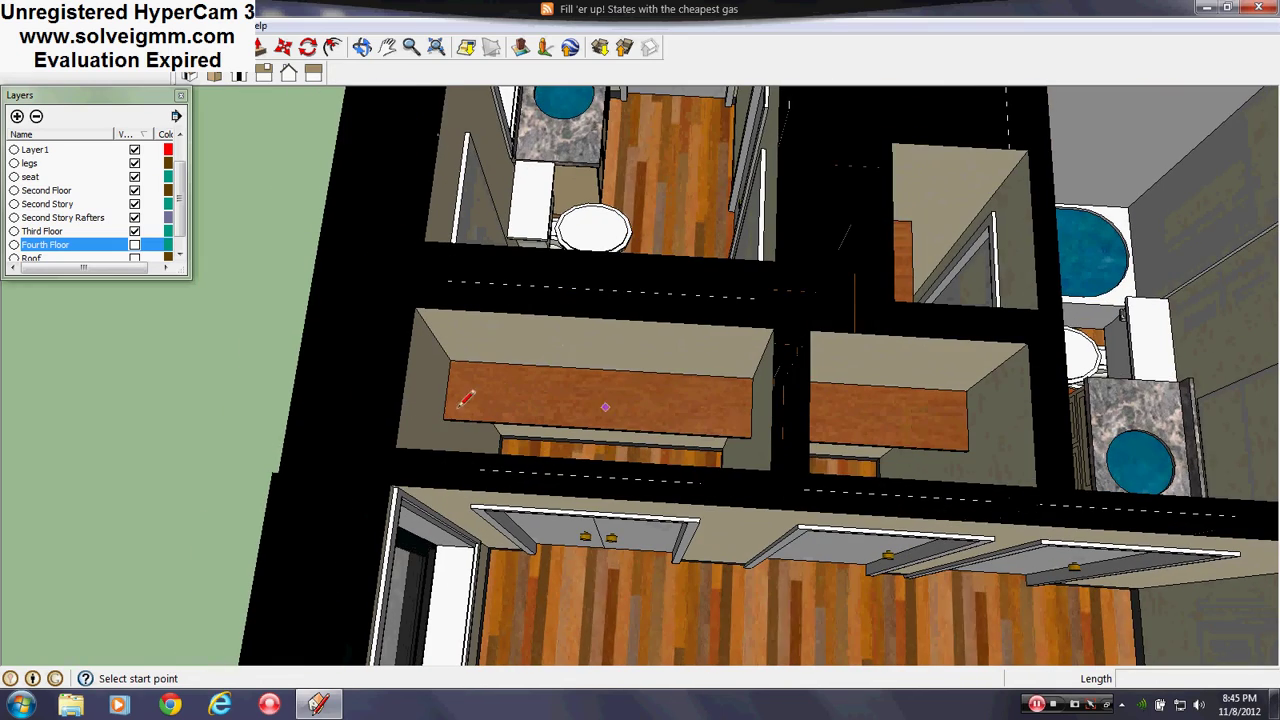
pyautogui.moveTo(712, 408); pyautogui.dragTo(704, 492, button='middle')
pyautogui.scroll(-4, 535, 384)
pyautogui.moveTo(535, 440); pyautogui.dragTo(538, 371, button='middle')
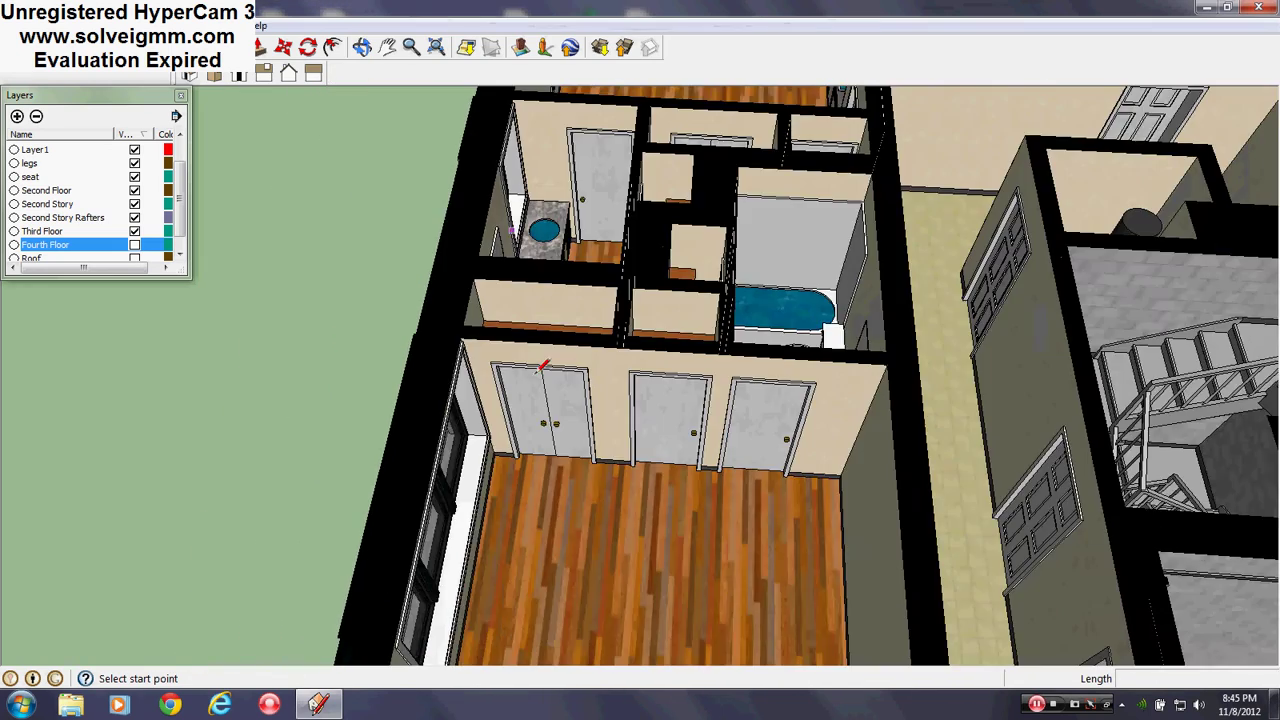
# - View the adjoining third-floor corner apartment from several sides, covering its living room, kitchen and closet block
pyautogui.moveTo(780, 420)
pyautogui.mouseDown(button='middle')
pyautogui.moveTo(1097, 480)
pyautogui.moveTo(1200, 475)
pyautogui.mouseUp(button='middle')
pyautogui.scroll(2, 511, 429)
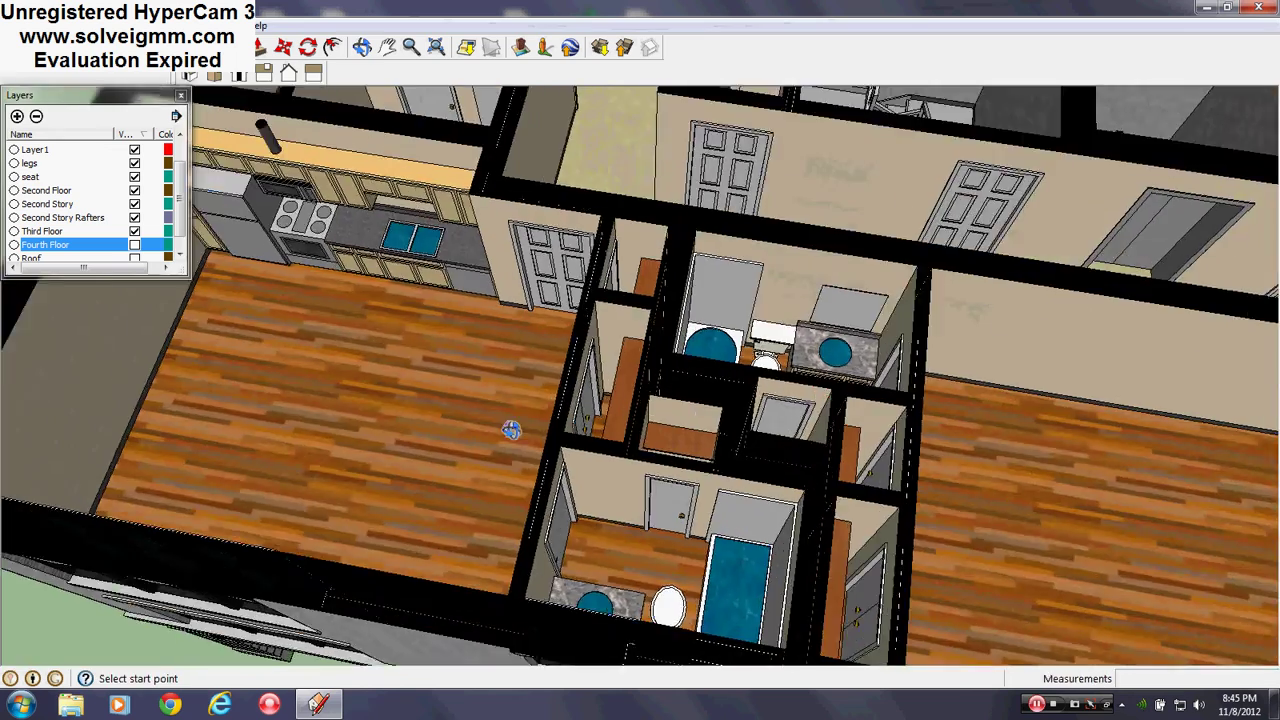
pyautogui.moveTo(511, 429); pyautogui.dragTo(952, 388, button='middle')
pyautogui.moveTo(790, 446)
pyautogui.keyDown('shift'); pyautogui.mouseDown(button='middle')
pyautogui.moveTo(801, 303)
pyautogui.moveTo(560, 370)
pyautogui.moveTo(612, 505)
pyautogui.moveTo(440, 548)
pyautogui.mouseUp(button='middle'); pyautogui.keyUp('shift')
pyautogui.scroll(-2, 540, 400)
pyautogui.scroll(-2, 620, 428)
pyautogui.scroll(-3, 436, 552)
pyautogui.scroll(4, 290, 563)
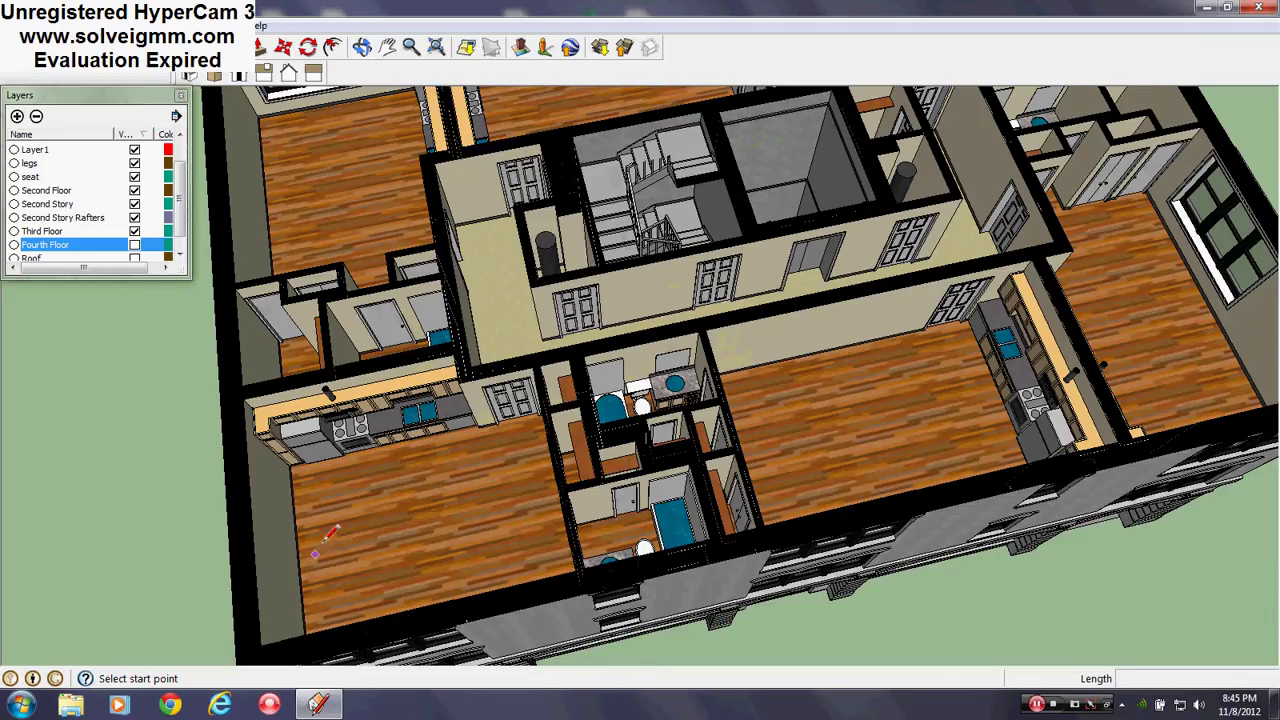
pyautogui.moveTo(655, 420); pyautogui.dragTo(1048, 343, button='middle')
pyautogui.scroll(2, 824, 340)
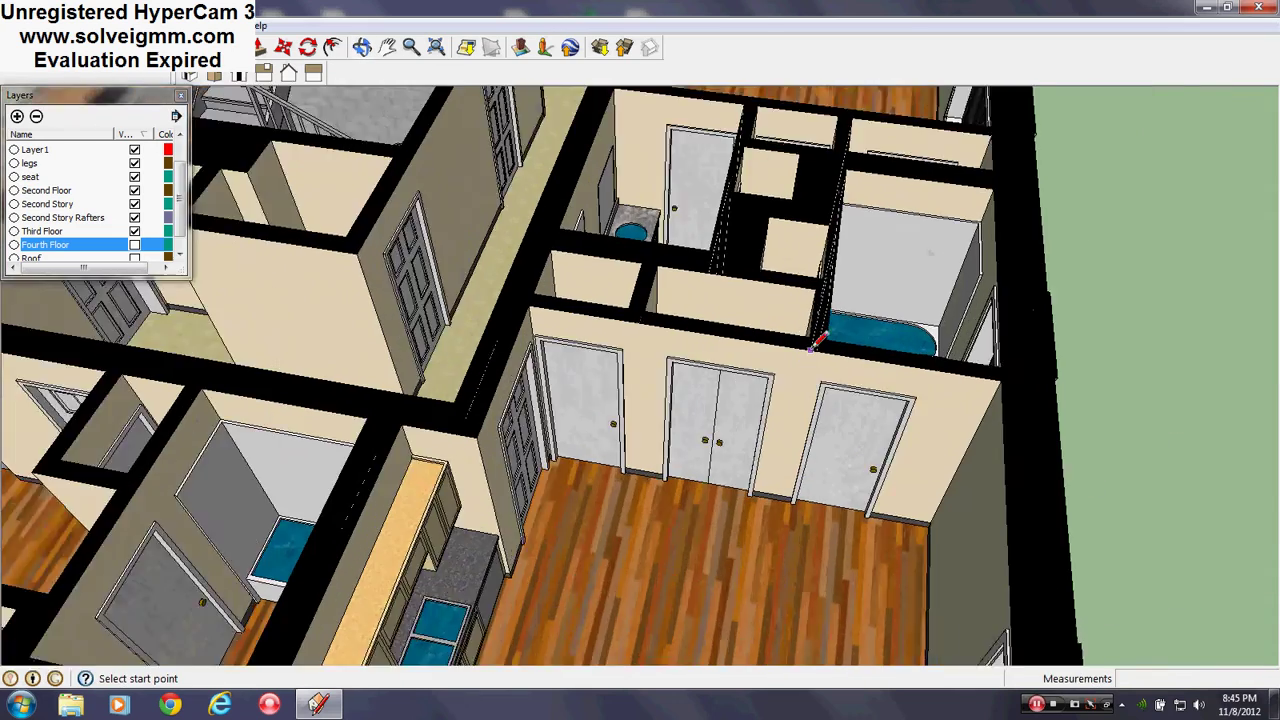
# - Inspect the corner apartment's entry and closet doors, its kitchen cabinets and appliances, and the living room's window wall
pyautogui.moveTo(822, 338); pyautogui.dragTo(798, 522, button='middle')
pyautogui.keyDown('shift'); pyautogui.moveTo(795, 447); pyautogui.dragTo(663, 595, button='middle'); pyautogui.keyUp('shift')
pyautogui.moveTo(663, 595)
pyautogui.mouseDown(button='middle')
pyautogui.moveTo(731, 543)
pyautogui.moveTo(677, 446)
pyautogui.moveTo(590, 390)
pyautogui.moveTo(668, 456)
pyautogui.moveTo(686, 393)
pyautogui.moveTo(406, 514)
pyautogui.moveTo(665, 510)
pyautogui.mouseUp(button='middle')
pyautogui.scroll(-3, 590, 390)
pyautogui.scroll(-2, 590, 390)
pyautogui.scroll(4, 705, 390)
pyautogui.scroll(-1, 665, 510)
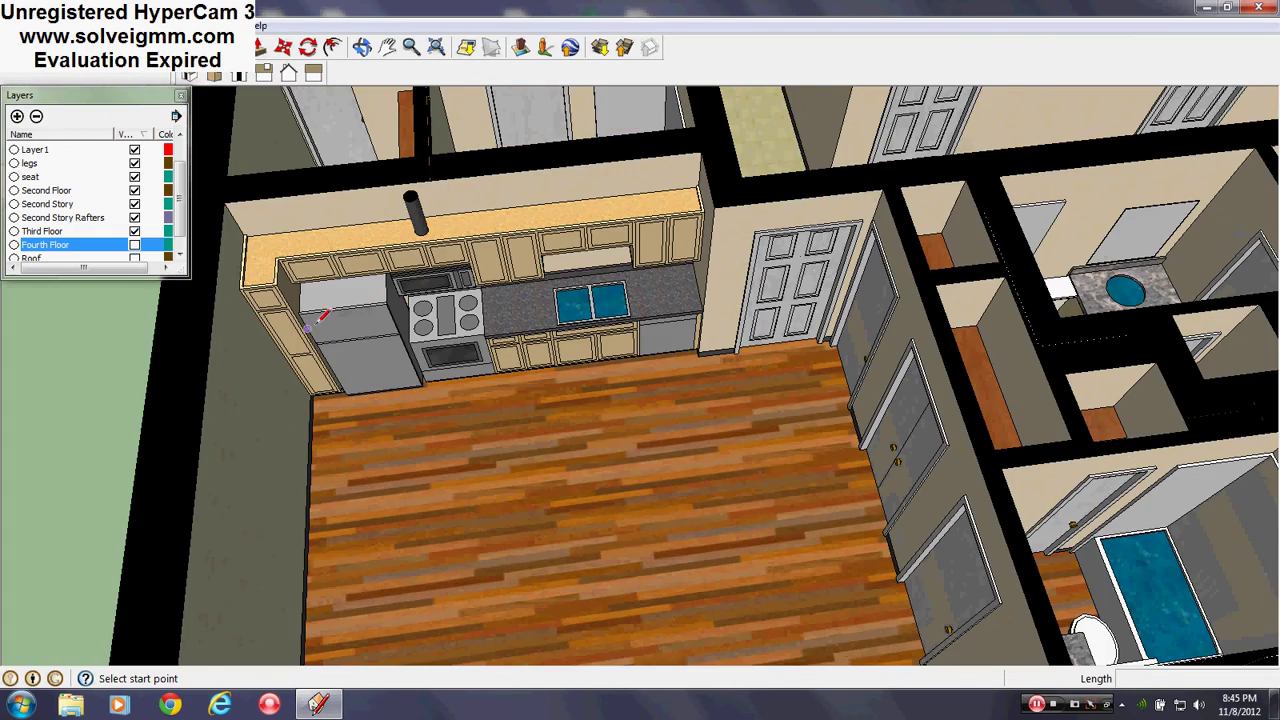
pyautogui.moveTo(420, 315)
pyautogui.mouseDown(button='middle')
pyautogui.moveTo(277, 314)
pyautogui.moveTo(30, 370)
pyautogui.mouseUp(button='middle')
pyautogui.scroll(2, 389, 363)
pyautogui.moveTo(610, 560)
pyautogui.mouseDown(button='middle')
pyautogui.moveTo(563, 574)
pyautogui.moveTo(280, 555)
pyautogui.mouseUp(button='middle')
pyautogui.moveTo(280, 555)
pyautogui.keyDown('shift'); pyautogui.mouseDown(button='middle')
pyautogui.moveTo(422, 526)
pyautogui.moveTo(986, 543)
pyautogui.moveTo(1040, 518)
pyautogui.mouseUp(button='middle'); pyautogui.keyUp('shift')
pyautogui.scroll(-2, 422, 526)
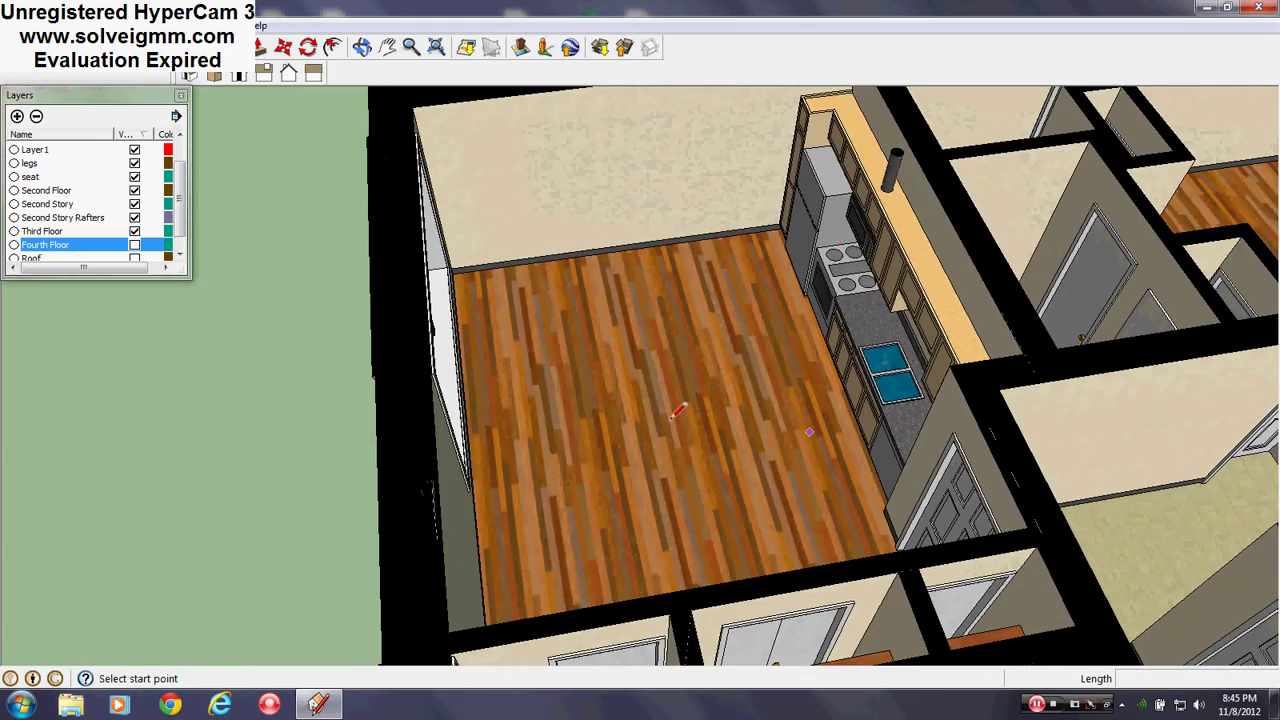
# - Look over the corner apartment from outside, and inspect its closet interiors and the bathroom's tub, toilet and vanity
pyautogui.moveTo(380, 395); pyautogui.dragTo(687, 260, button='middle')
pyautogui.scroll(-2, 642, 381)
pyautogui.moveTo(642, 381)
pyautogui.mouseDown(button='middle')
pyautogui.moveTo(860, 411)
pyautogui.moveTo(432, 482)
pyautogui.mouseUp(button='middle')
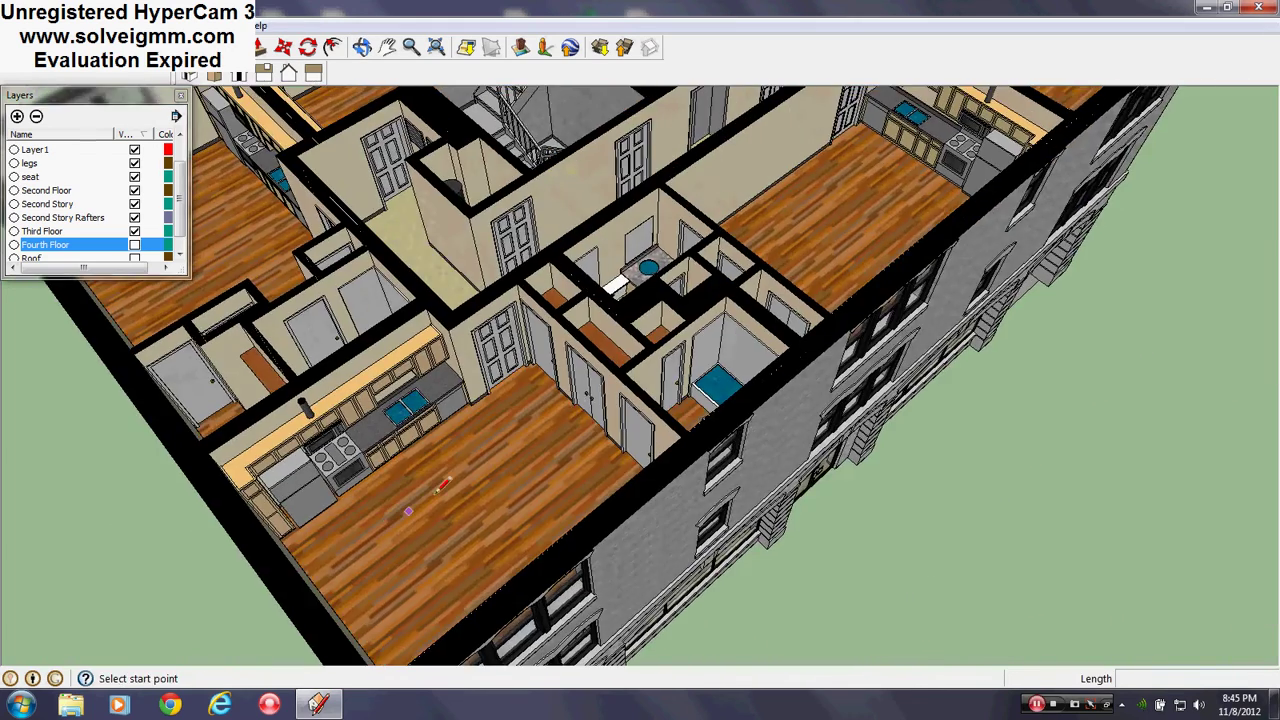
pyautogui.scroll(2, 594, 396)
pyautogui.moveTo(594, 397)
pyautogui.mouseDown(button='middle')
pyautogui.moveTo(863, 557)
pyautogui.moveTo(895, 590)
pyautogui.mouseUp(button='middle')
pyautogui.moveTo(656, 400)
pyautogui.keyDown('shift'); pyautogui.mouseDown(button='middle')
pyautogui.moveTo(656, 486)
pyautogui.moveTo(477, 324)
pyautogui.mouseUp(button='middle'); pyautogui.keyUp('shift')
pyautogui.scroll(4, 472, 458)
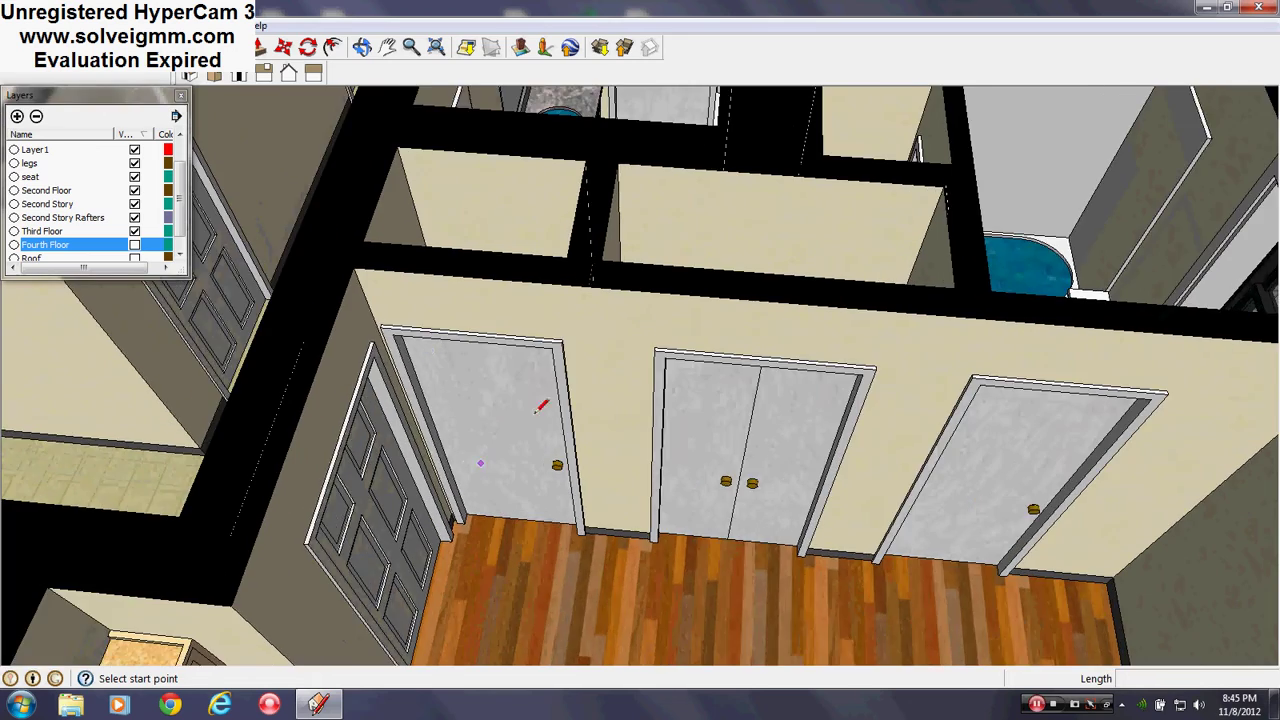
pyautogui.moveTo(533, 417); pyautogui.dragTo(482, 542, button='middle')
pyautogui.moveTo(812, 482); pyautogui.dragTo(731, 374, button='middle')
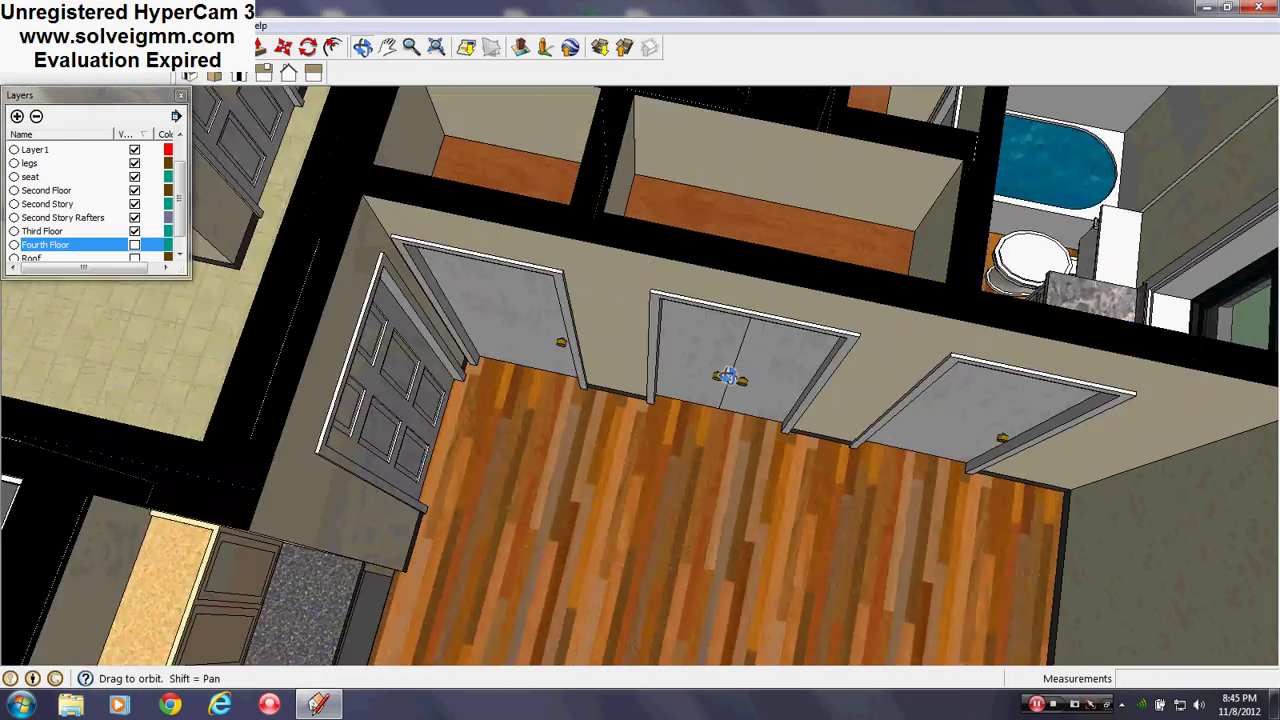
pyautogui.scroll(-3, 728, 370)
pyautogui.scroll(4, 855, 264)
pyautogui.keyDown('shift'); pyautogui.moveTo(540, 366); pyautogui.dragTo(300, 430, button='middle'); pyautogui.keyUp('shift')
pyautogui.scroll(-3, 290, 432)
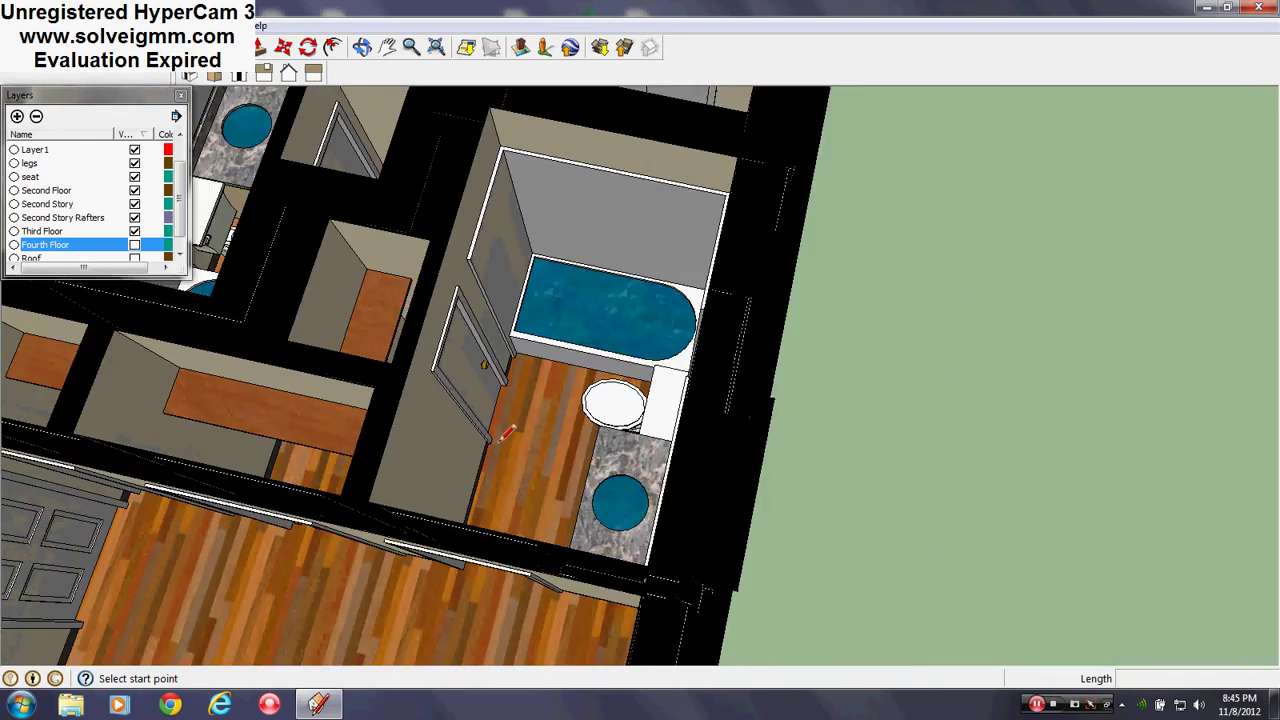
pyautogui.moveTo(508, 434)
pyautogui.mouseDown(button='middle')
pyautogui.moveTo(626, 355)
pyautogui.moveTo(863, 340)
pyautogui.moveTo(531, 416)
pyautogui.mouseUp(button='middle')
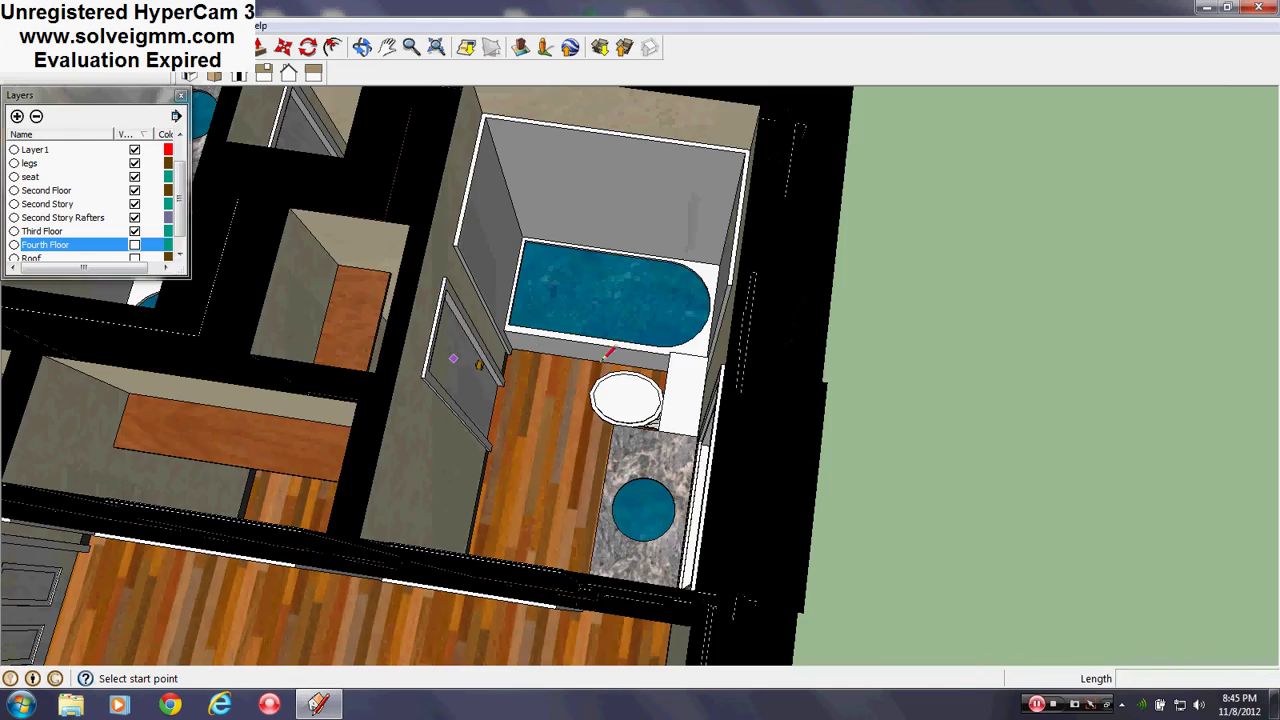
pyautogui.scroll(-6, 668, 358)
# - Examine the apartment at the building's narrow end, with its kitchen, small closets, bathroom and walk-in closet, ending above the whole floor
pyautogui.moveTo(669, 371); pyautogui.dragTo(554, 383, button='middle')
pyautogui.scroll(1, 130, 335)
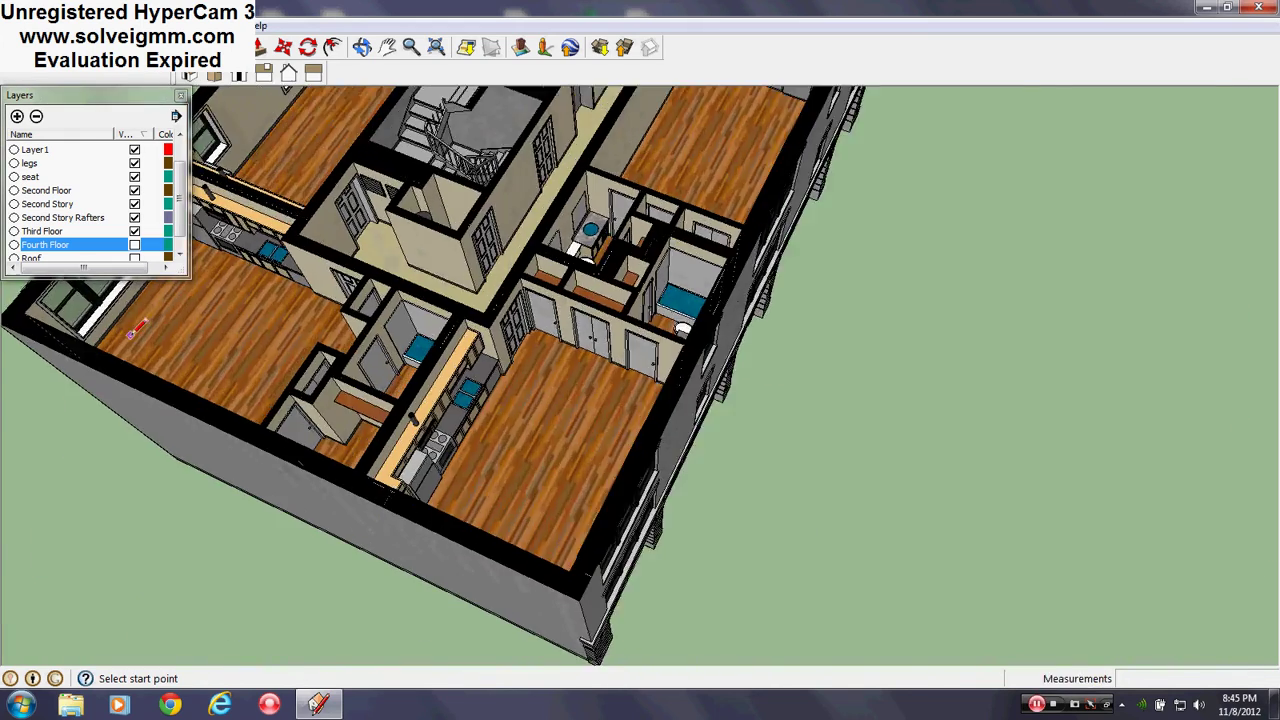
pyautogui.scroll(2, 130, 335)
pyautogui.moveTo(130, 335)
pyautogui.mouseDown(button='middle')
pyautogui.moveTo(556, 336)
pyautogui.moveTo(512, 490)
pyautogui.moveTo(651, 474)
pyautogui.moveTo(835, 415)
pyautogui.mouseUp(button='middle')
pyautogui.scroll(-2, 512, 493)
pyautogui.scroll(4, 802, 120)
pyautogui.scroll(-1, 725, 355)
pyautogui.moveTo(680, 354); pyautogui.dragTo(400, 400, button='middle')
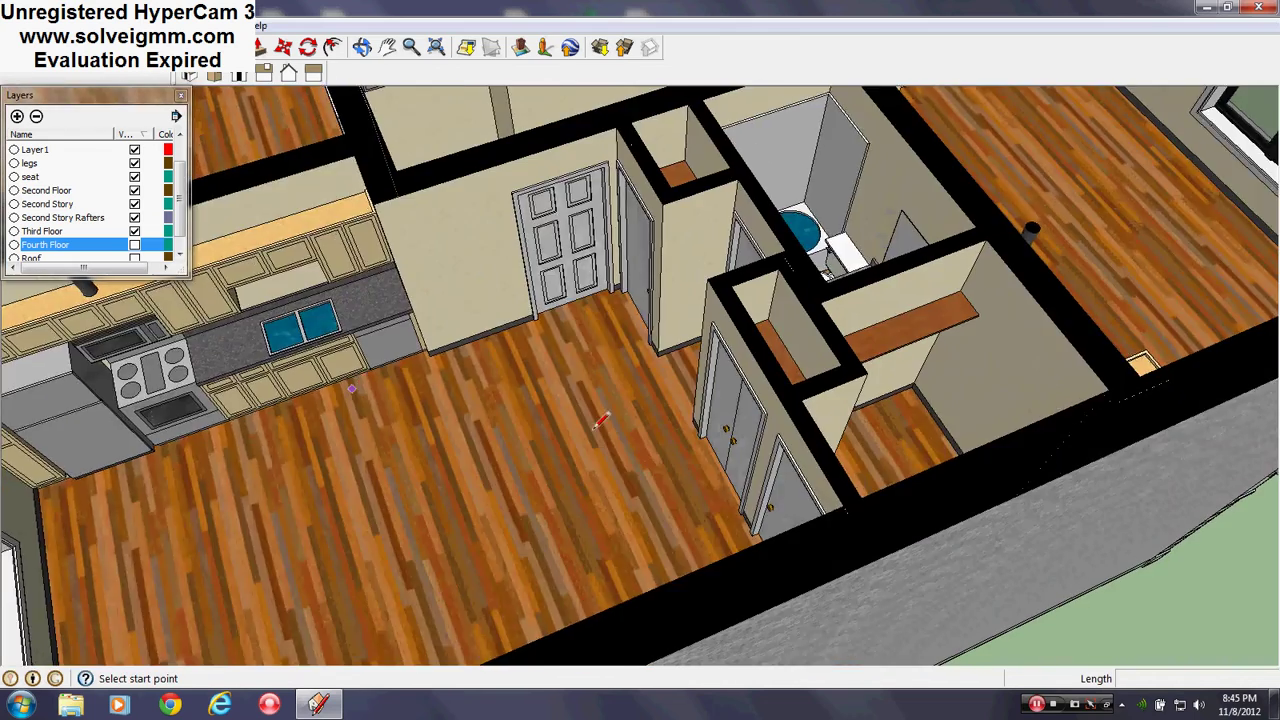
pyautogui.scroll(-4, 752, 440)
pyautogui.scroll(2, 845, 302)
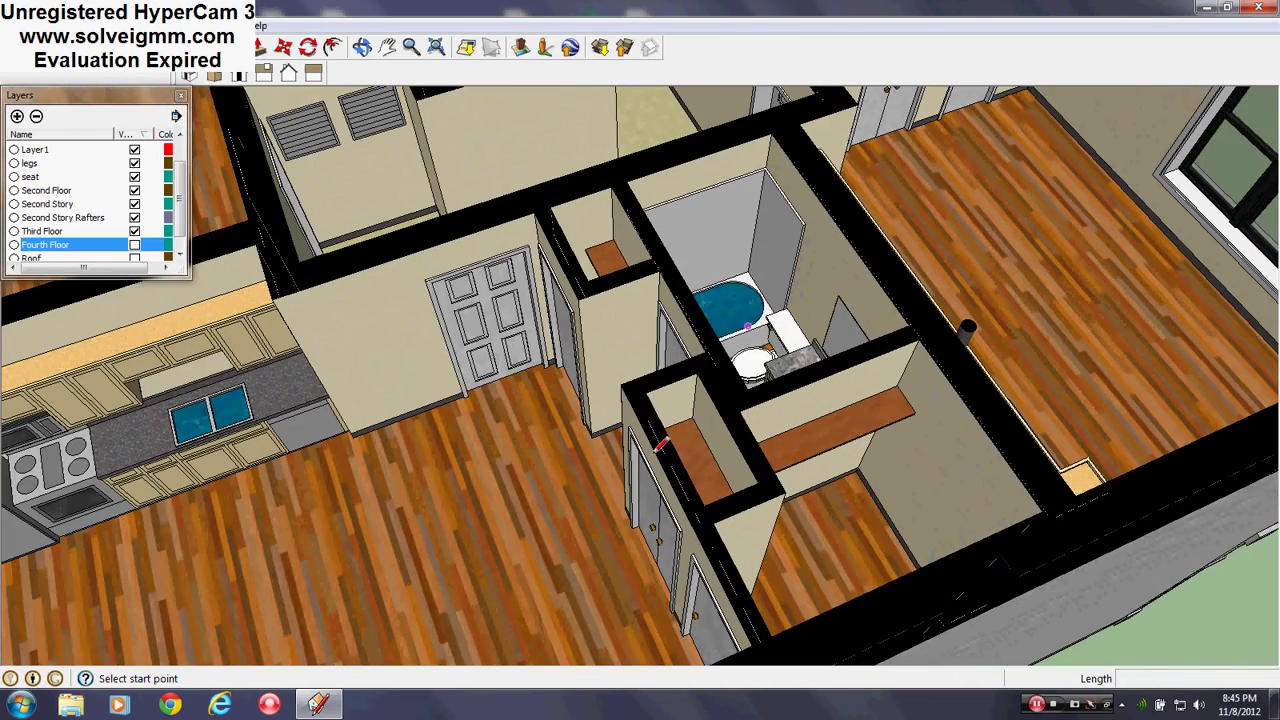
pyautogui.moveTo(657, 450); pyautogui.dragTo(908, 564, button='middle')
pyautogui.moveTo(808, 445); pyautogui.dragTo(274, 416, button='middle')
pyautogui.scroll(-1, 274, 416)
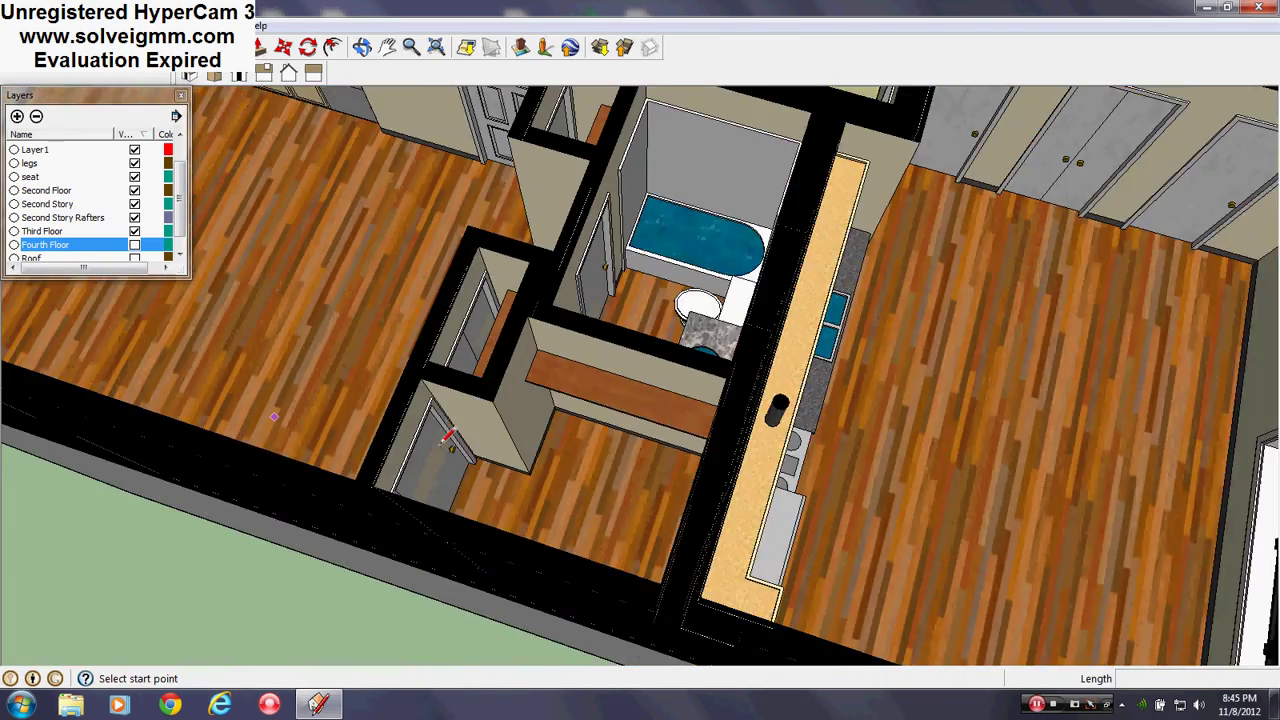
pyautogui.scroll(-2, 441, 443)
pyautogui.moveTo(441, 443); pyautogui.dragTo(880, 460, button='middle')
pyautogui.scroll(-2, 400, 488)
pyautogui.scroll(3, 746, 277)
pyautogui.moveTo(746, 277)
pyautogui.mouseDown(button='middle')
pyautogui.moveTo(846, 346)
pyautogui.moveTo(1075, 338)
pyautogui.mouseUp(button='middle')
pyautogui.scroll(-5, 900, 332)
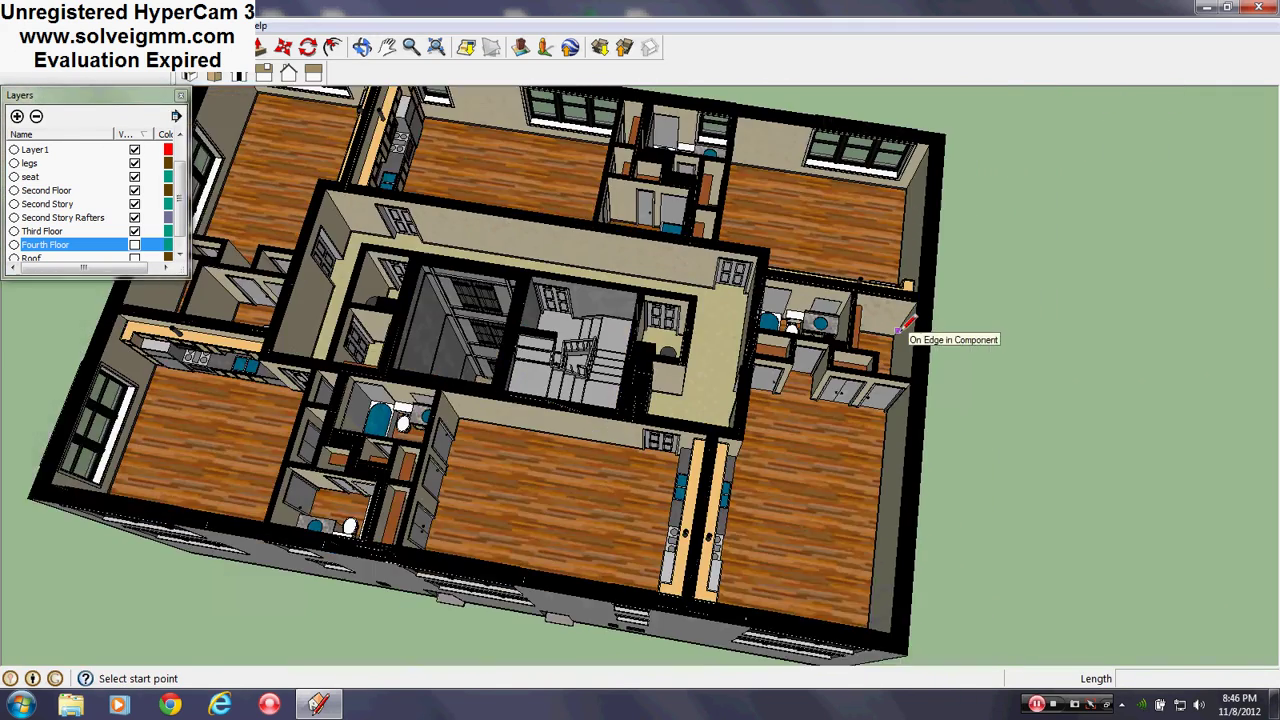
# - Take a closer look at the end apartment's entry door, closet doors and shelved closets beside the living room
pyautogui.scroll(-1, 903, 326)
pyautogui.scroll(3, 253, 311)
pyautogui.moveTo(253, 311)
pyautogui.mouseDown(button='middle')
pyautogui.moveTo(365, 330)
pyautogui.moveTo(663, 309)
pyautogui.moveTo(640, 288)
pyautogui.moveTo(212, 335)
pyautogui.mouseUp(button='middle')
pyautogui.scroll(3, 1050, 486)
pyautogui.moveTo(1050, 486); pyautogui.dragTo(808, 382, button='middle')
pyautogui.scroll(-1, 808, 382)
pyautogui.scroll(3, 928, 549)
pyautogui.moveTo(892, 560)
pyautogui.mouseDown(button='middle')
pyautogui.moveTo(957, 597)
pyautogui.moveTo(830, 485)
pyautogui.mouseUp(button='middle')
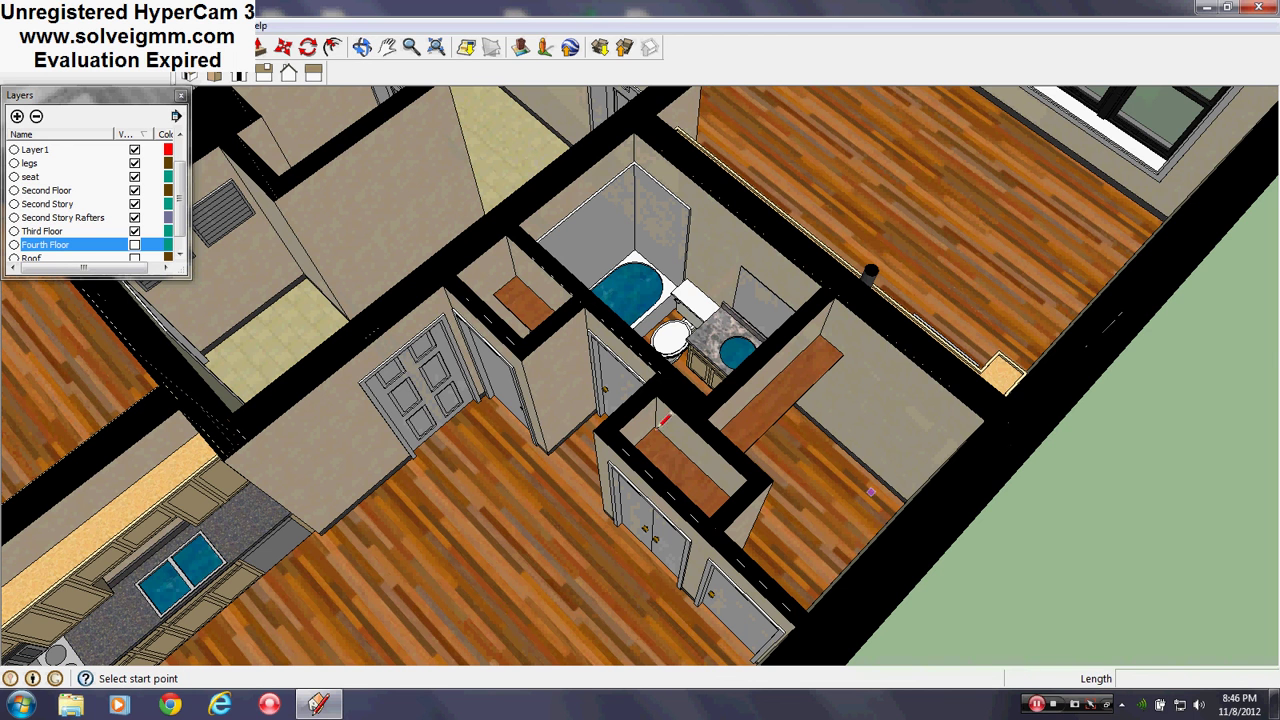
pyautogui.scroll(3, 768, 526)
pyautogui.moveTo(688, 517); pyautogui.dragTo(874, 632, button='middle')
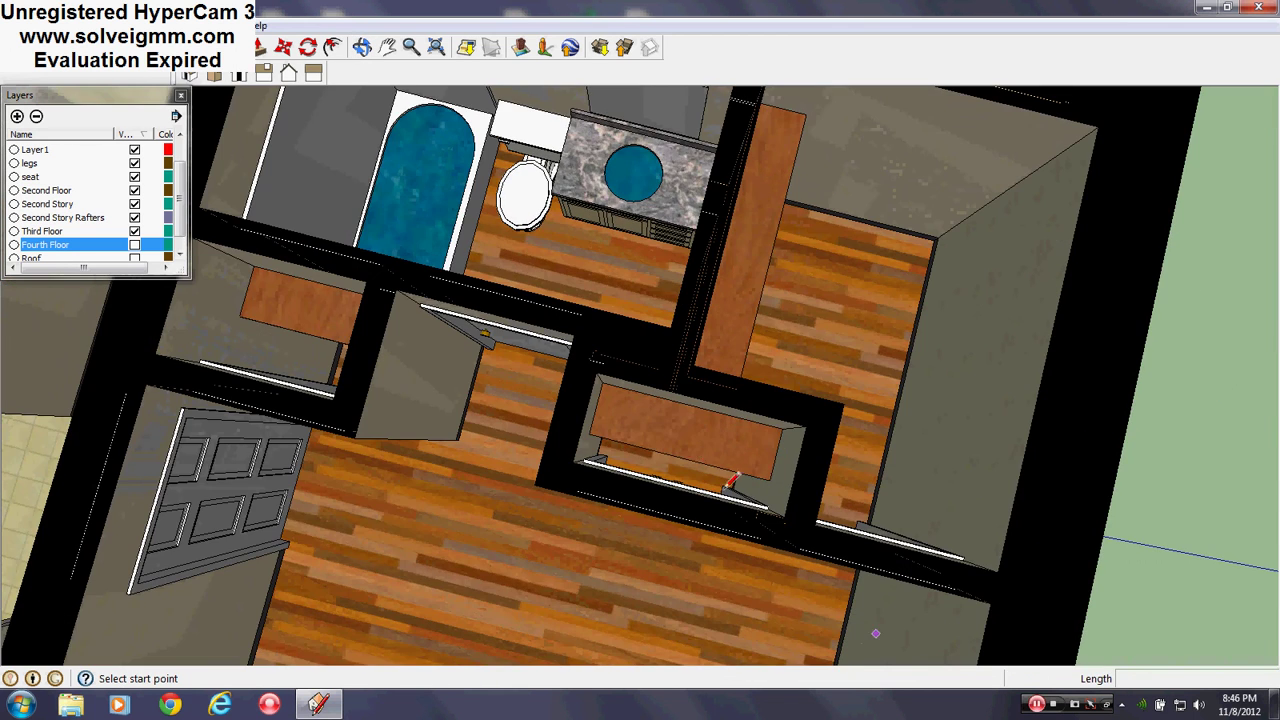
pyautogui.moveTo(678, 462); pyautogui.dragTo(713, 290, button='middle')
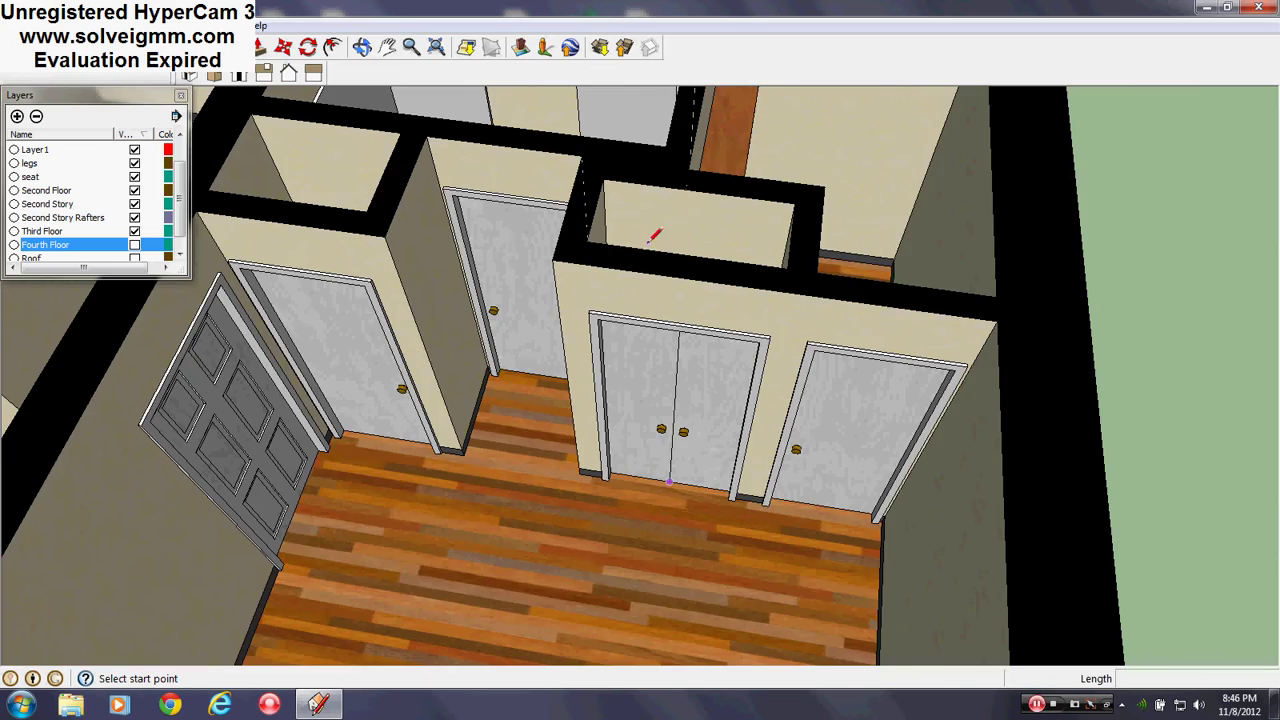
pyautogui.moveTo(652, 241)
pyautogui.mouseDown(button='middle')
pyautogui.moveTo(642, 507)
pyautogui.moveTo(197, 537)
pyautogui.mouseUp(button='middle')
pyautogui.scroll(-2, 723, 543)
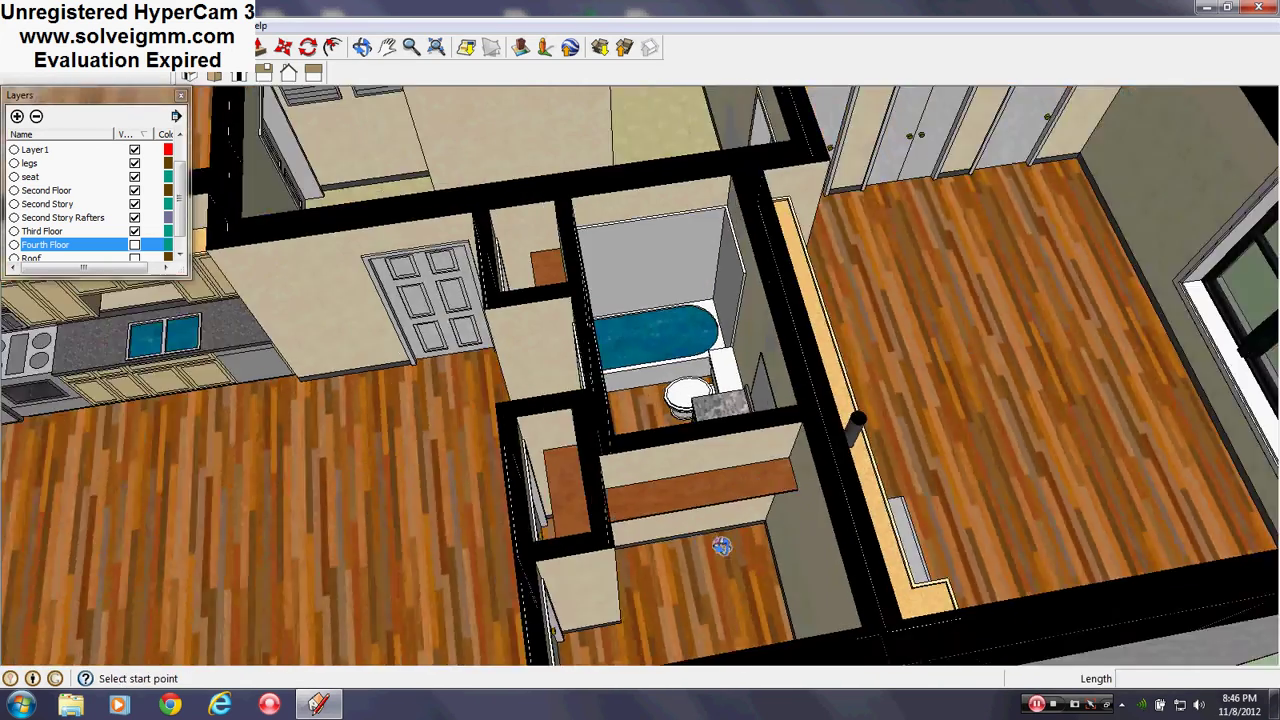
# - Circle around the end apartment's walk-in closet and bathroom, and examine the tub, toilet and granite-topped vanity from above
pyautogui.moveTo(723, 543); pyautogui.dragTo(557, 466, button='middle')
pyautogui.moveTo(697, 466); pyautogui.dragTo(513, 553, button='middle')
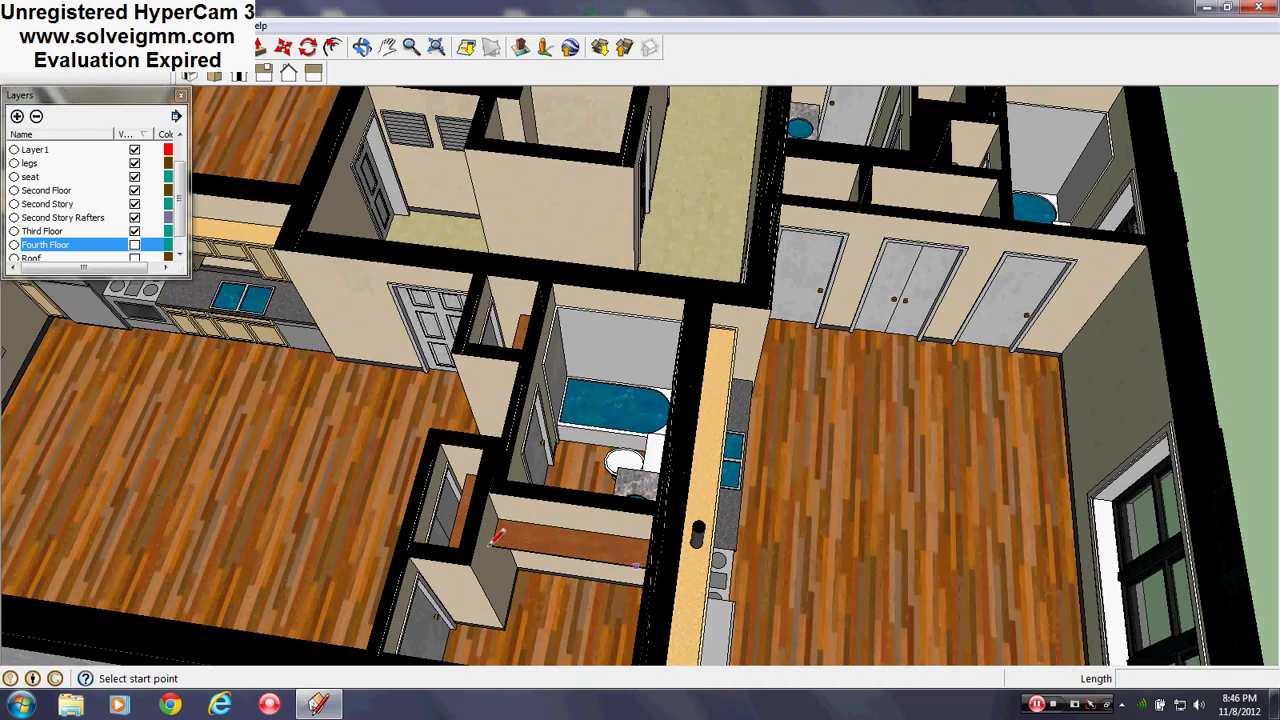
pyautogui.moveTo(591, 553); pyautogui.dragTo(942, 488, button='middle')
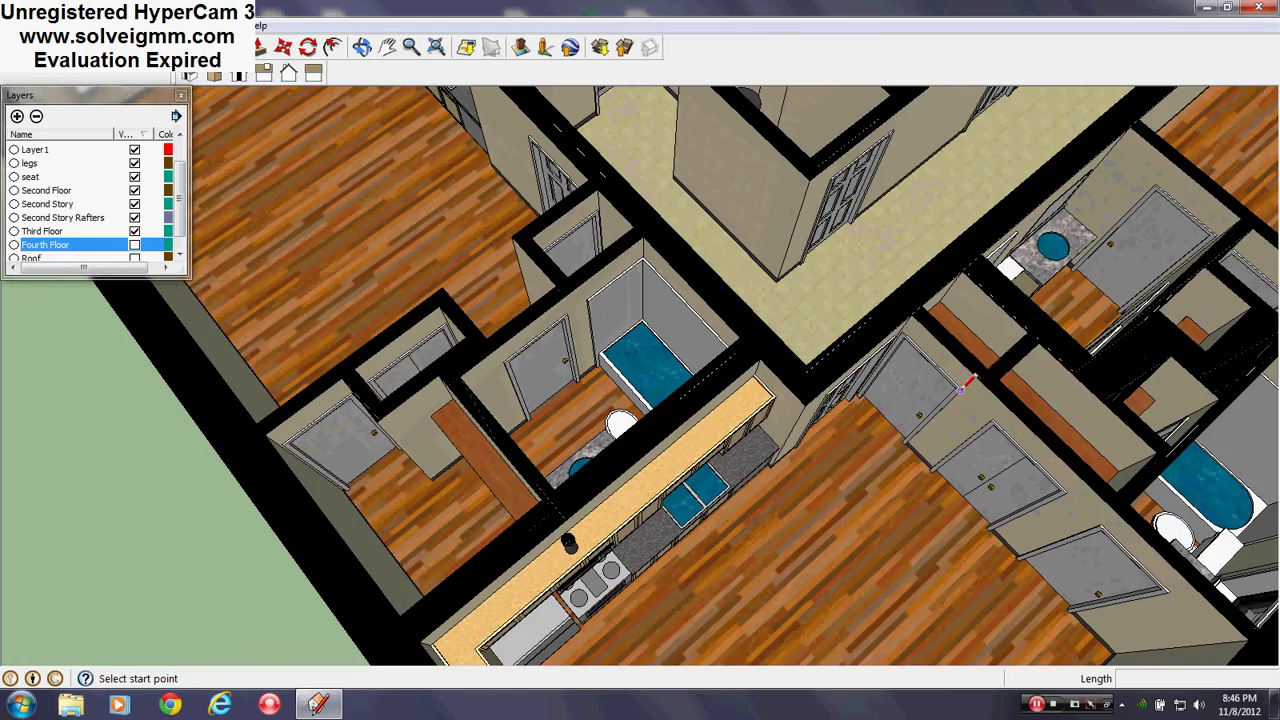
pyautogui.moveTo(375, 517)
pyautogui.mouseDown(button='middle')
pyautogui.moveTo(777, 449)
pyautogui.moveTo(823, 548)
pyautogui.mouseUp(button='middle')
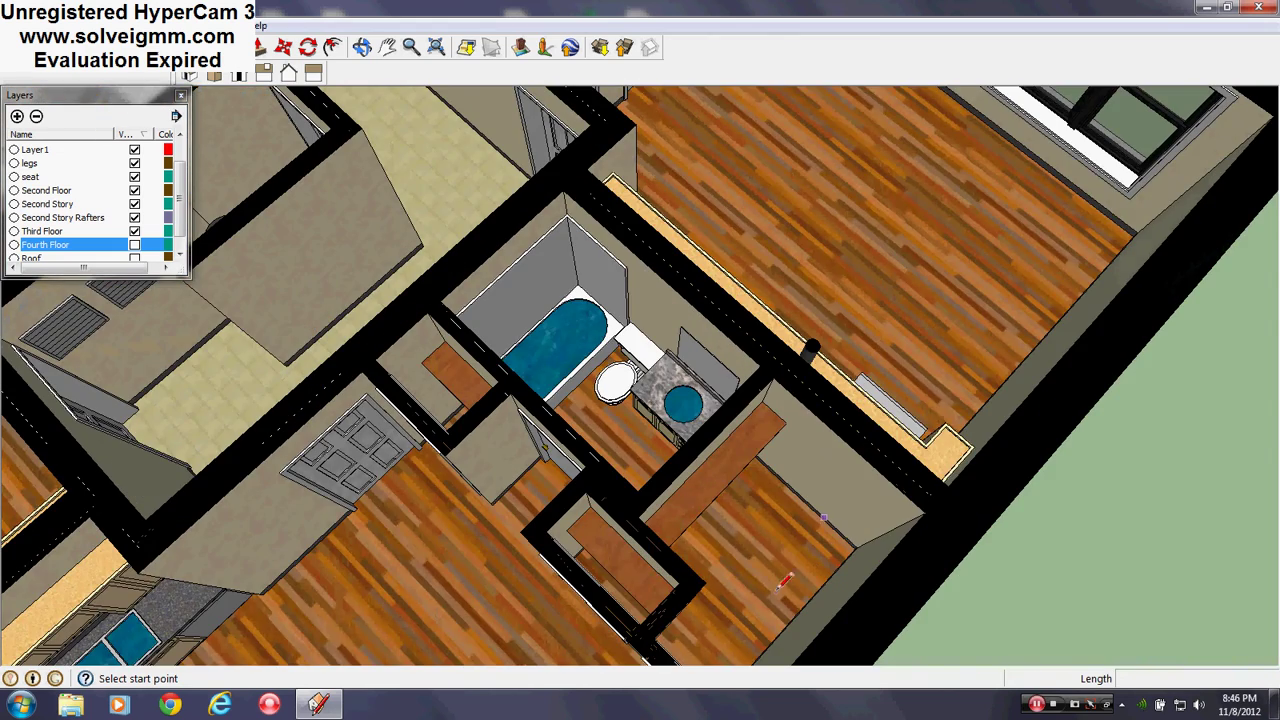
pyautogui.moveTo(750, 590)
pyautogui.mouseDown(button='middle')
pyautogui.moveTo(843, 474)
pyautogui.moveTo(830, 472)
pyautogui.mouseUp(button='middle')
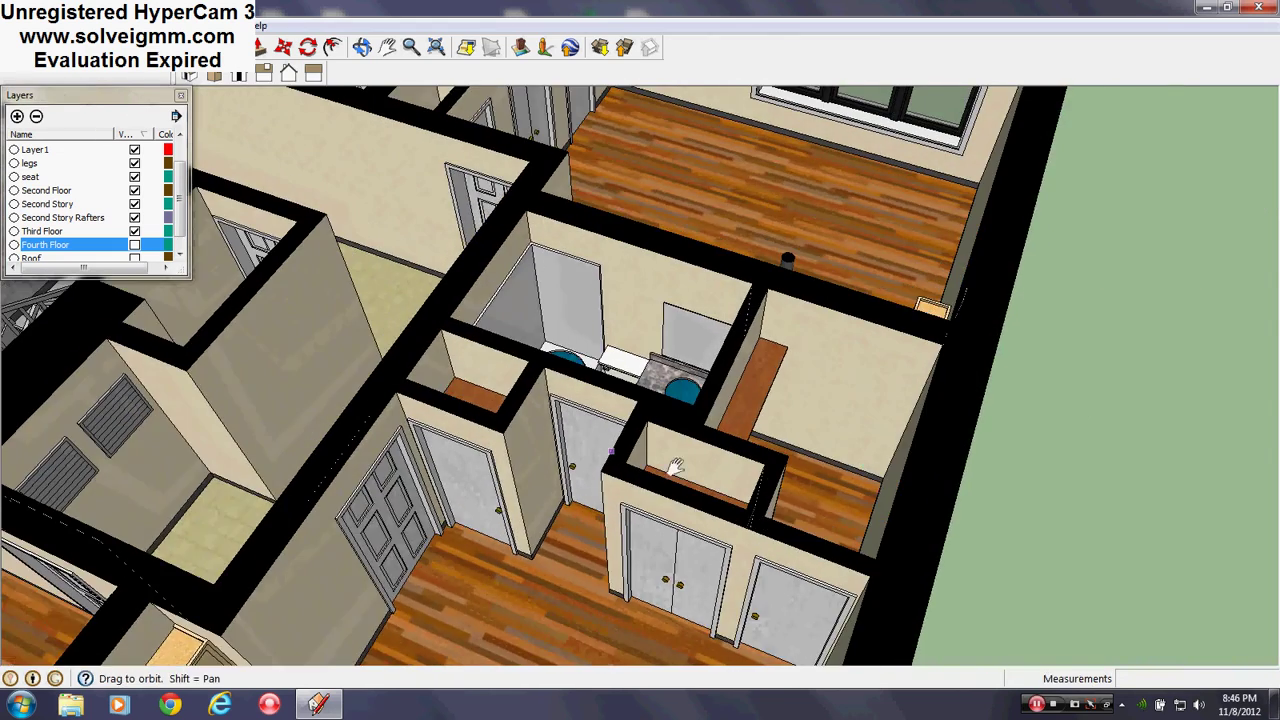
pyautogui.keyDown('shift'); pyautogui.moveTo(676, 467); pyautogui.dragTo(798, 487, button='middle'); pyautogui.keyUp('shift')
pyautogui.scroll(4, 777, 338)
pyautogui.moveTo(777, 338); pyautogui.dragTo(818, 510, button='middle')
pyautogui.keyDown('shift'); pyautogui.moveTo(745, 449); pyautogui.dragTo(697, 408, button='middle'); pyautogui.keyUp('shift')
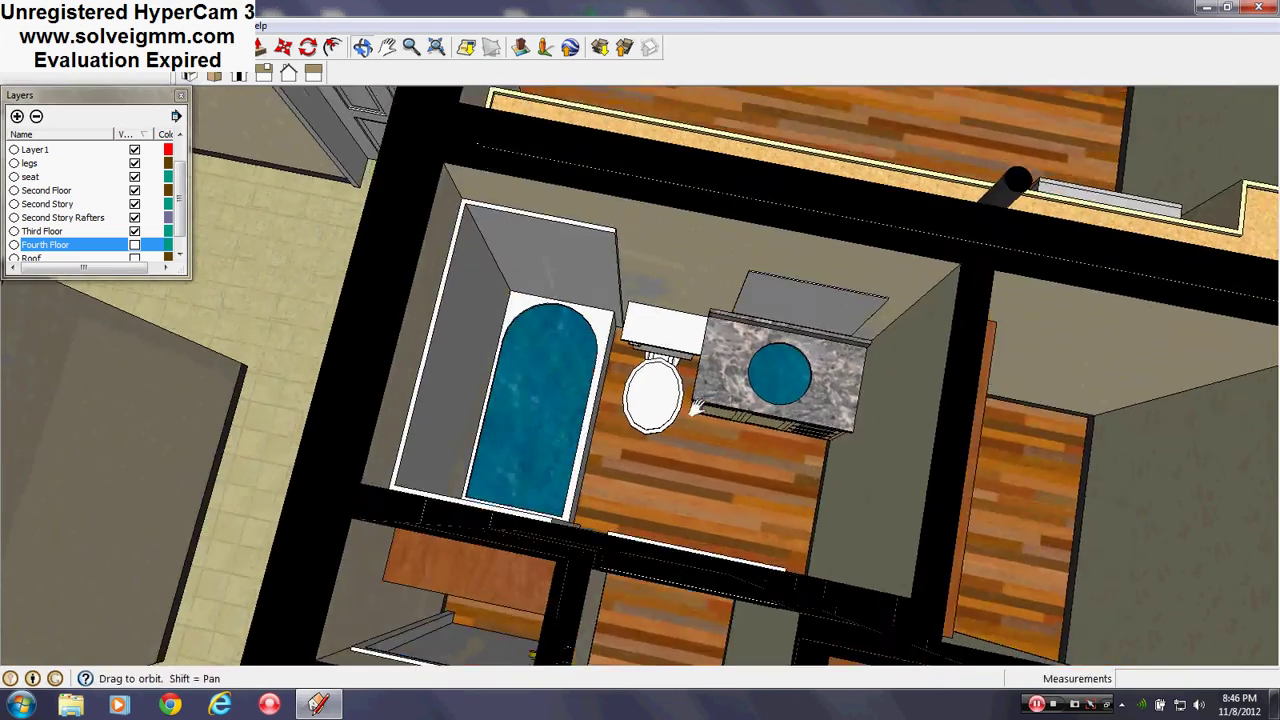
# - Examine the third floor's central core from above, covering the stairwell, the open shaft beside it and the surrounding corridor
pyautogui.scroll(-5, 620, 300)
pyautogui.moveTo(590, 400); pyautogui.dragTo(780, 320, button='middle')
pyautogui.keyDown('shift'); pyautogui.moveTo(306, 400); pyautogui.dragTo(774, 640, button='middle'); pyautogui.keyUp('shift')
pyautogui.keyDown('shift'); pyautogui.moveTo(565, 430); pyautogui.dragTo(578, 584, button='middle'); pyautogui.keyUp('shift')
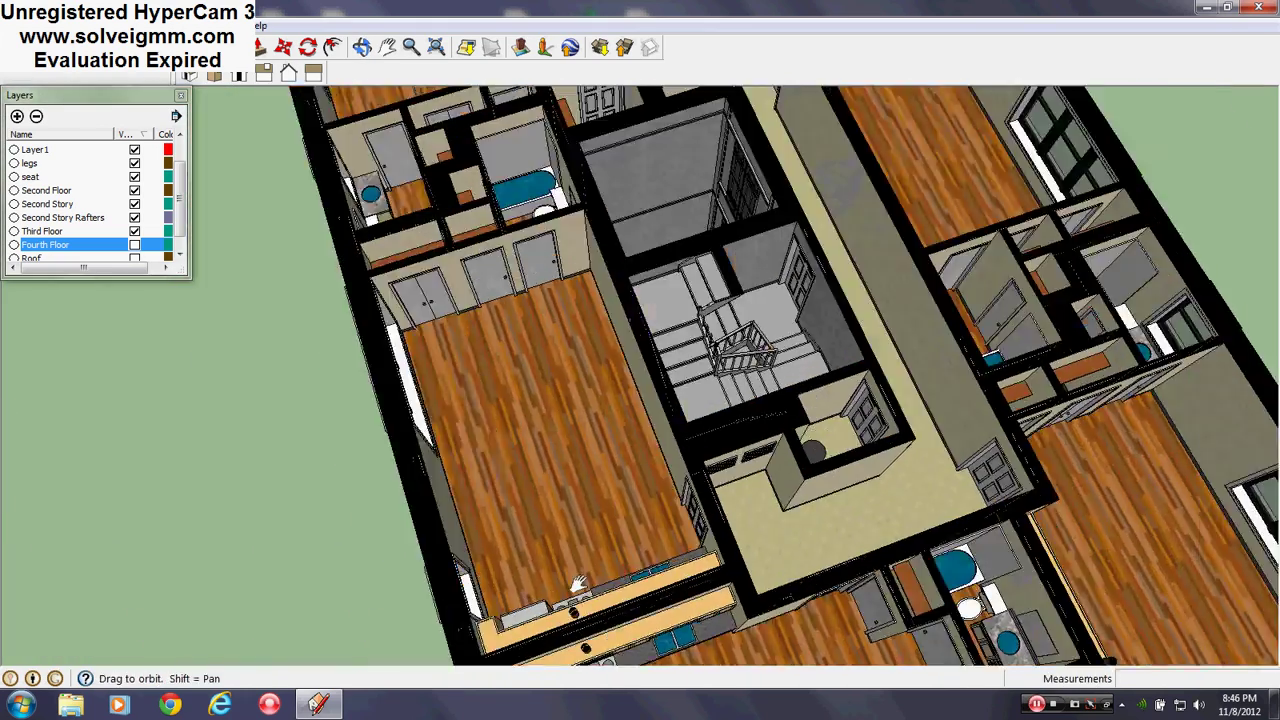
pyautogui.keyDown('shift'); pyautogui.moveTo(690, 370); pyautogui.dragTo(560, 486, button='middle'); pyautogui.keyUp('shift')
pyautogui.scroll(4, 560, 486)
pyautogui.moveTo(670, 460)
pyautogui.mouseDown(button='middle')
pyautogui.moveTo(589, 494)
pyautogui.moveTo(480, 430)
pyautogui.mouseUp(button='middle')
pyautogui.keyDown('shift'); pyautogui.moveTo(480, 430); pyautogui.dragTo(523, 371, button='middle'); pyautogui.keyUp('shift')
pyautogui.moveTo(680, 640)
pyautogui.mouseDown(button='middle')
pyautogui.moveTo(343, 503)
pyautogui.moveTo(706, 594)
pyautogui.mouseUp(button='middle')
pyautogui.scroll(4, 714, 442)
pyautogui.moveTo(714, 442)
pyautogui.mouseDown(button='middle')
pyautogui.moveTo(688, 512)
pyautogui.moveTo(305, 450)
pyautogui.mouseUp(button='middle')
pyautogui.scroll(-4, 688, 512)
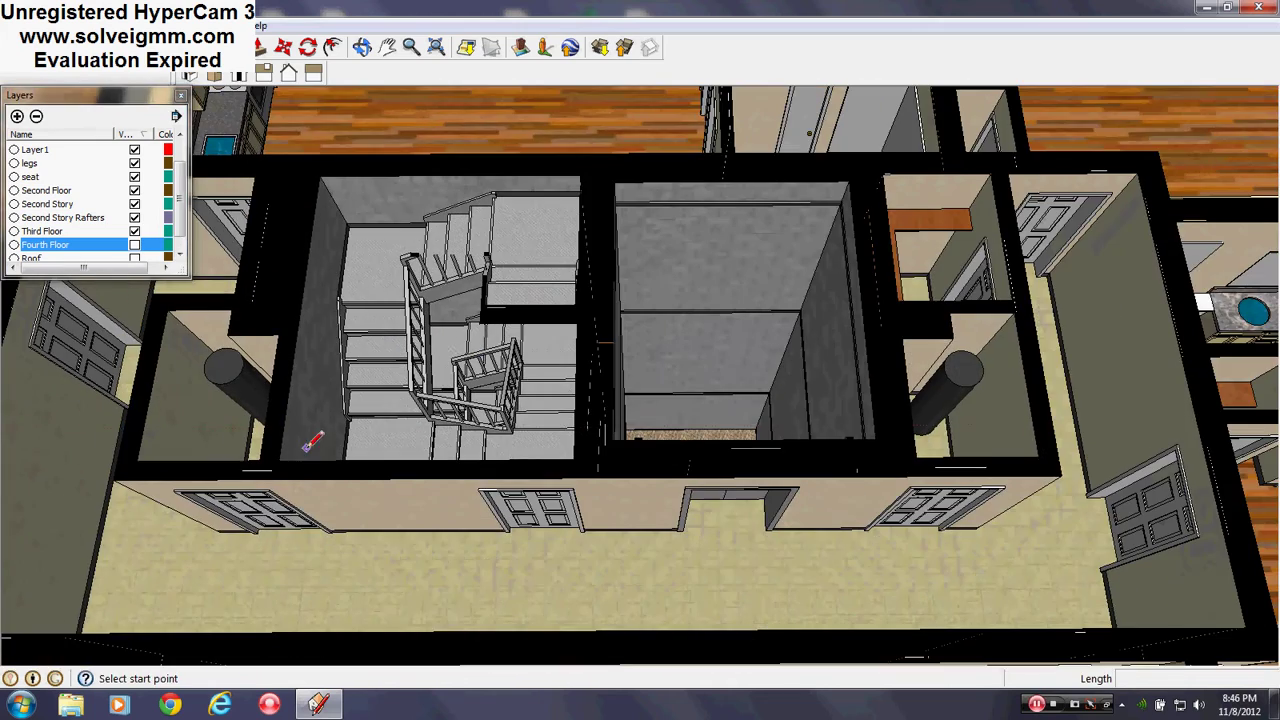
# - Examine the small closet with the dark vertical pipe beside the stairwell and the two louvered wall vents around the corner
pyautogui.keyDown('shift'); pyautogui.moveTo(982, 440); pyautogui.dragTo(1229, 365, button='middle'); pyautogui.keyUp('shift')
pyautogui.scroll(4, 603, 365)
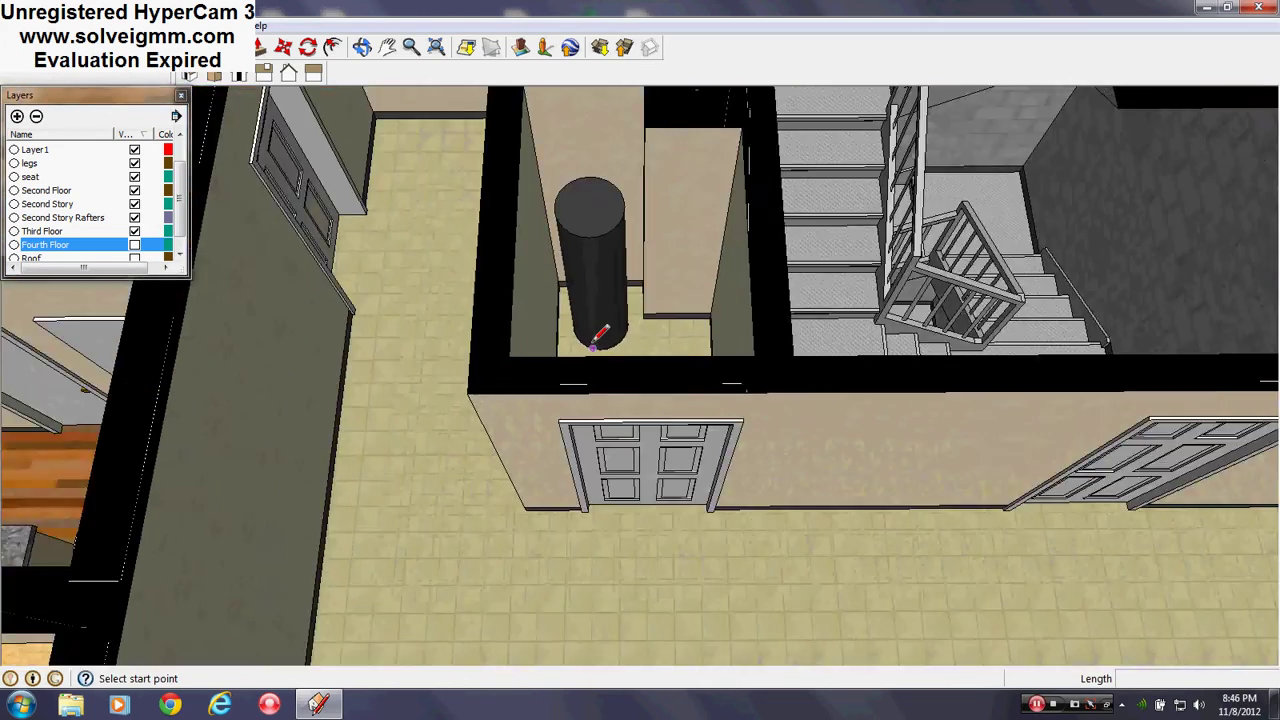
pyautogui.moveTo(596, 338); pyautogui.dragTo(1200, 310, button='middle')
pyautogui.moveTo(650, 340)
pyautogui.keyDown('shift'); pyautogui.mouseDown(button='middle')
pyautogui.moveTo(682, 446)
pyautogui.moveTo(803, 529)
pyautogui.moveTo(886, 527)
pyautogui.mouseUp(button='middle'); pyautogui.keyUp('shift')
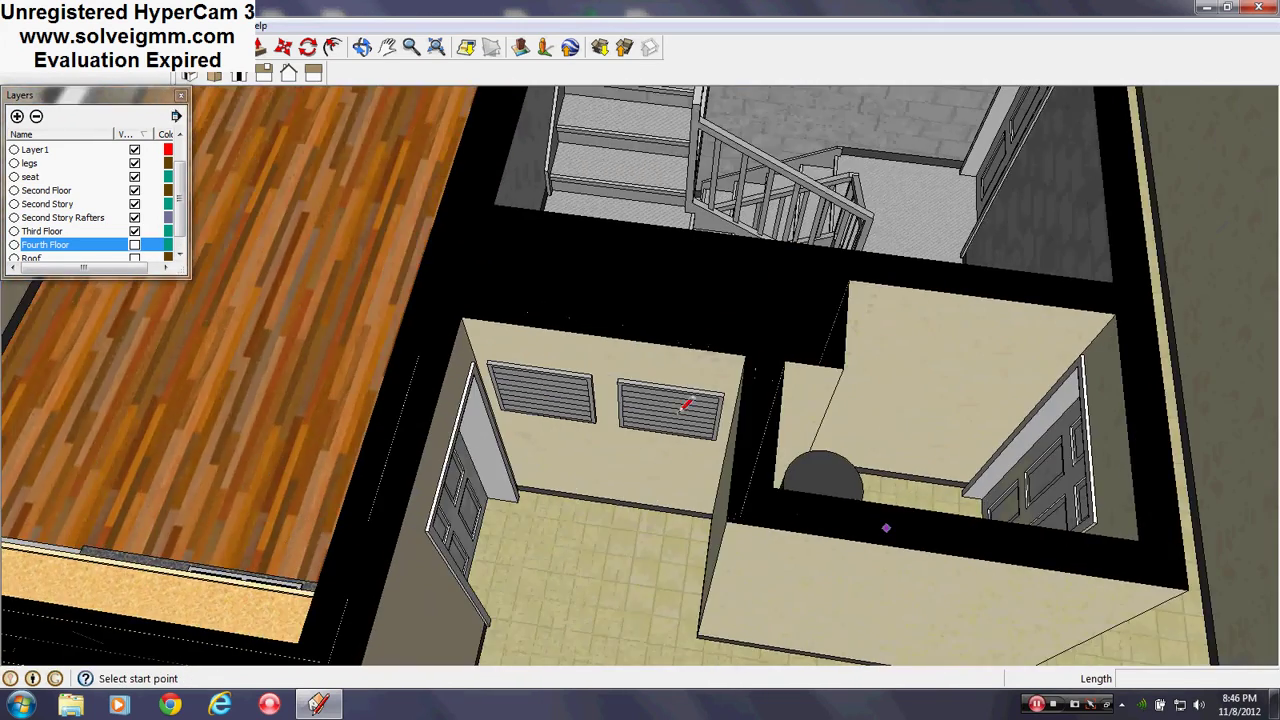
pyautogui.scroll(4, 686, 403)
pyautogui.moveTo(649, 420)
pyautogui.mouseDown(button='middle')
pyautogui.moveTo(692, 276)
pyautogui.moveTo(557, 386)
pyautogui.moveTo(625, 632)
pyautogui.moveTo(677, 387)
pyautogui.moveTo(626, 340)
pyautogui.moveTo(608, 342)
pyautogui.mouseUp(button='middle')
pyautogui.scroll(-5, 557, 386)
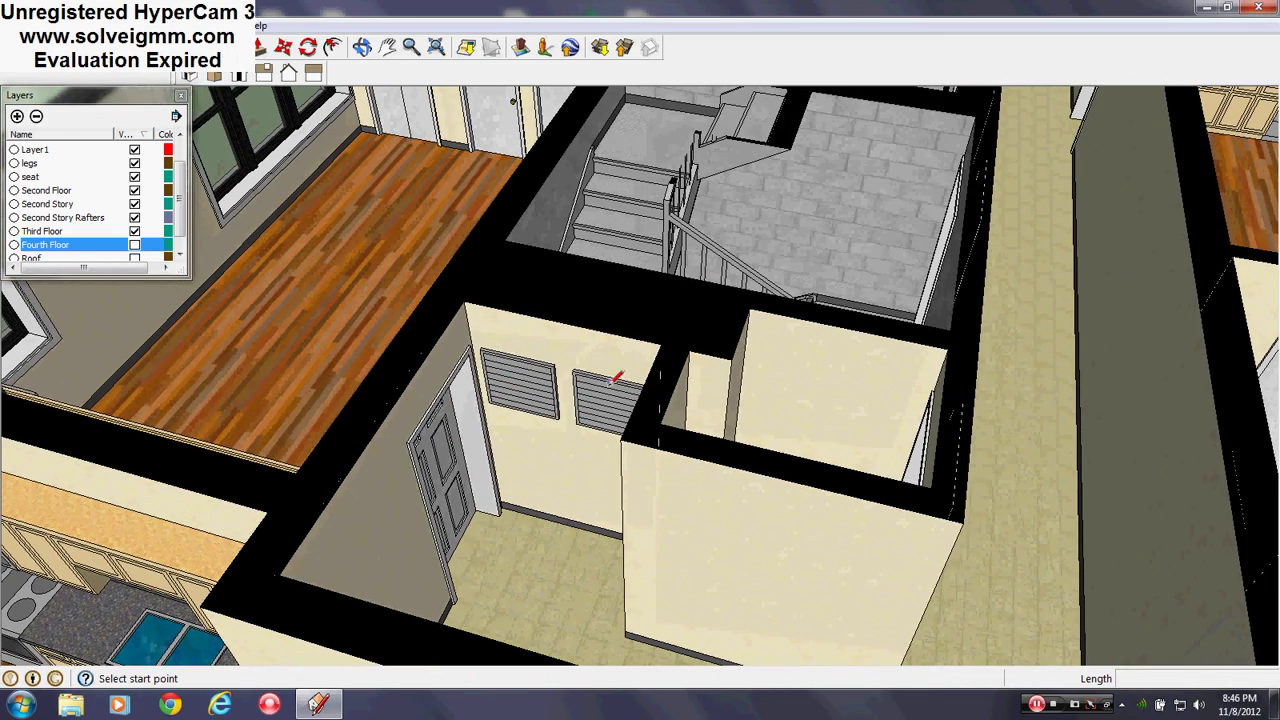
pyautogui.scroll(-4, 615, 481)
pyautogui.moveTo(701, 592)
pyautogui.mouseDown(button='middle')
pyautogui.moveTo(706, 603)
pyautogui.moveTo(578, 573)
pyautogui.mouseUp(button='middle')
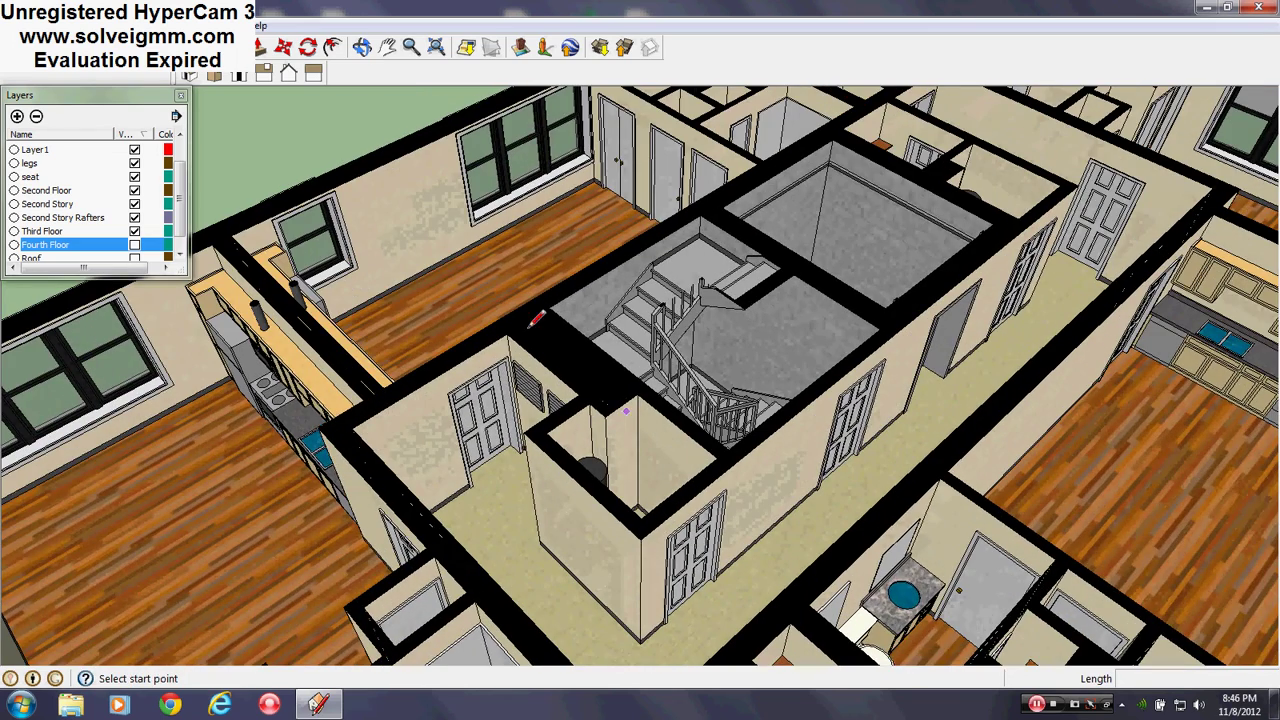
pyautogui.moveTo(570, 370)
pyautogui.mouseDown(button='middle')
pyautogui.moveTo(714, 453)
pyautogui.moveTo(700, 470)
pyautogui.mouseUp(button='middle')
pyautogui.scroll(-3, 660, 440)
pyautogui.scroll(5, 620, 370)
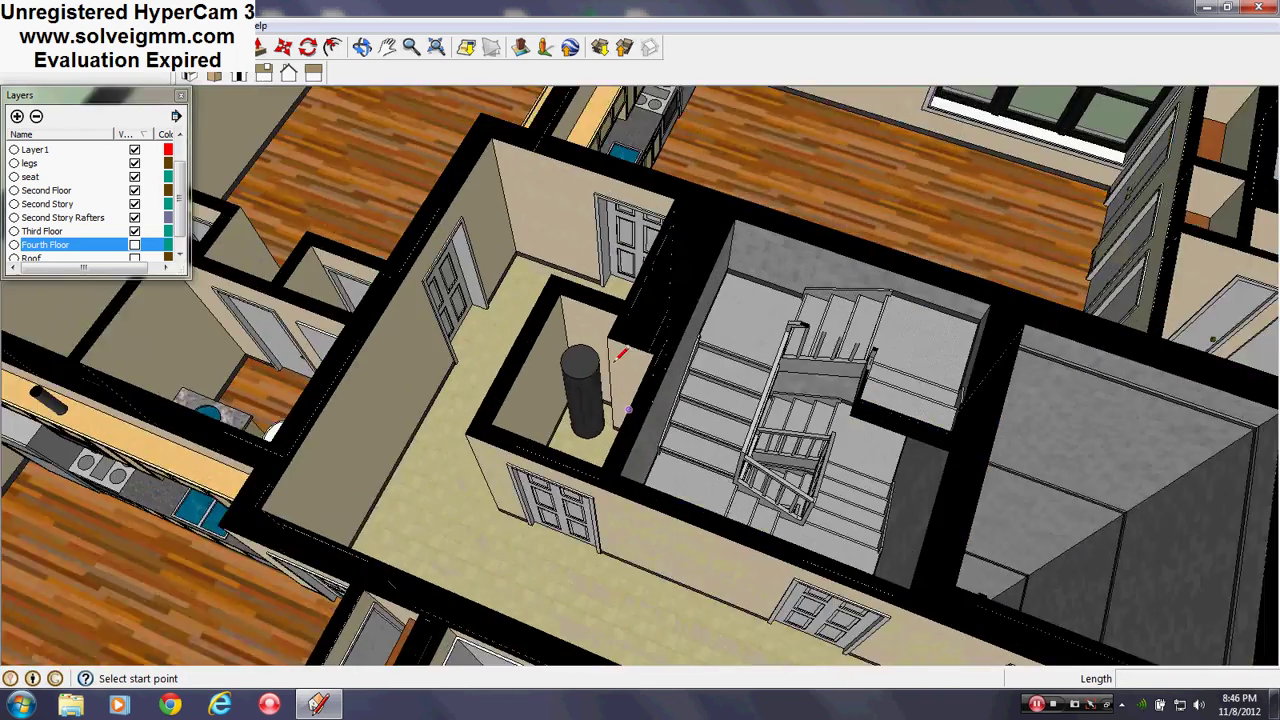
pyautogui.moveTo(622, 358)
pyautogui.mouseDown(button='middle')
pyautogui.moveTo(888, 380)
pyautogui.moveTo(772, 328)
pyautogui.mouseUp(button='middle')
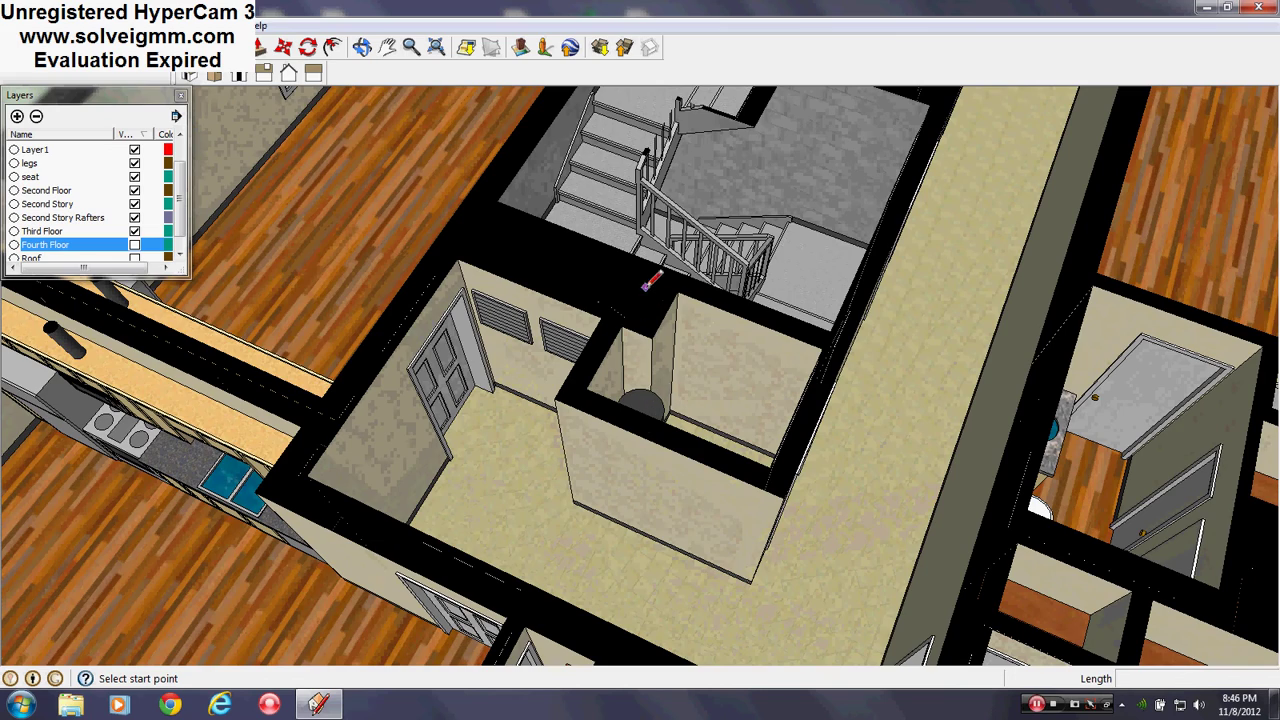
# - Examine the shelved closet and the second pipe closet at the core's other end, beside the open shaft and corridor
pyautogui.scroll(-3, 712, 362)
pyautogui.moveTo(712, 362); pyautogui.dragTo(380, 368, button='middle')
pyautogui.scroll(-1, 372, 370)
pyautogui.scroll(3, 1020, 537)
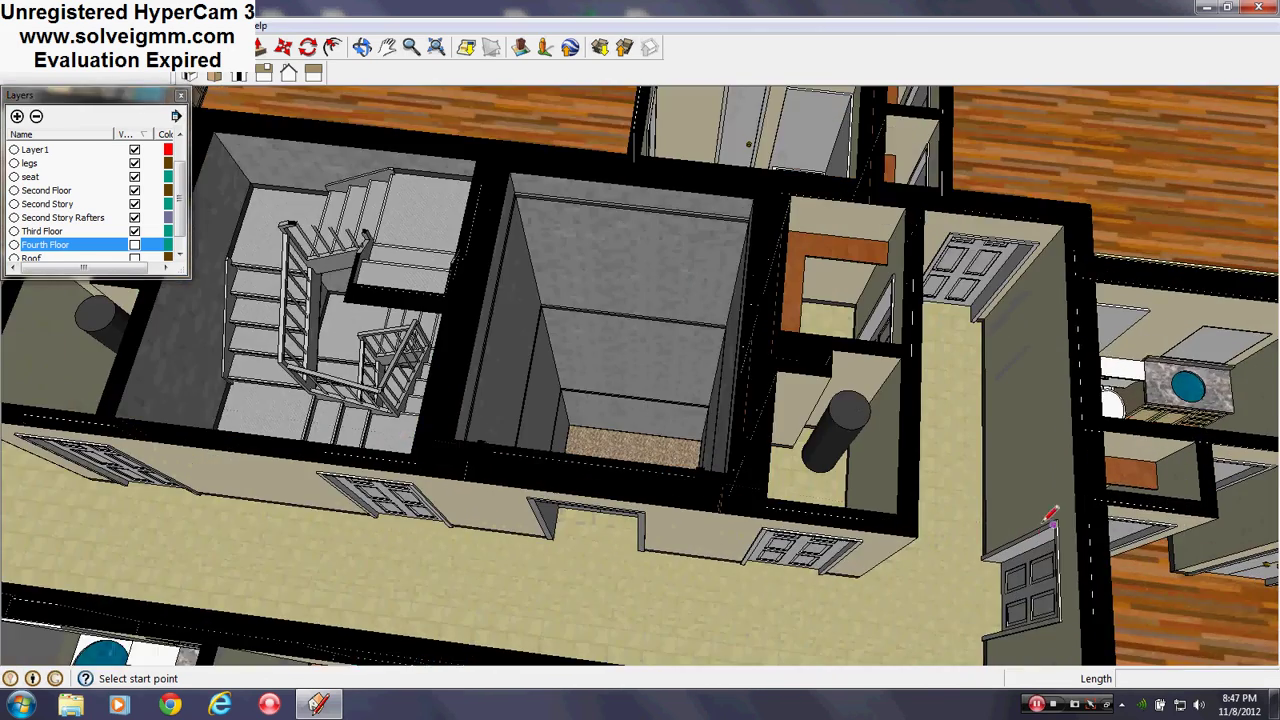
pyautogui.scroll(2, 893, 428)
pyautogui.moveTo(858, 412); pyautogui.dragTo(682, 335, button='middle')
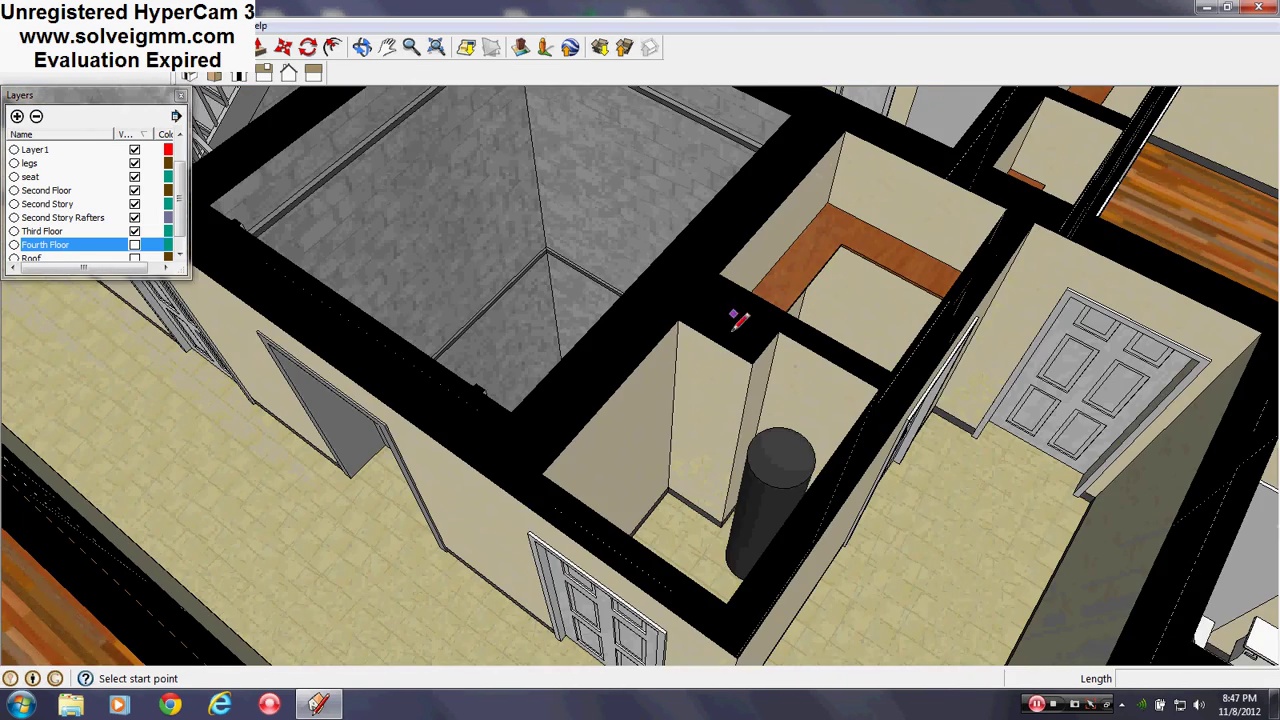
pyautogui.scroll(-1, 750, 482)
pyautogui.scroll(-3, 750, 482)
pyautogui.moveTo(878, 506); pyautogui.dragTo(950, 580, button='middle')
pyautogui.scroll(-2, 695, 502)
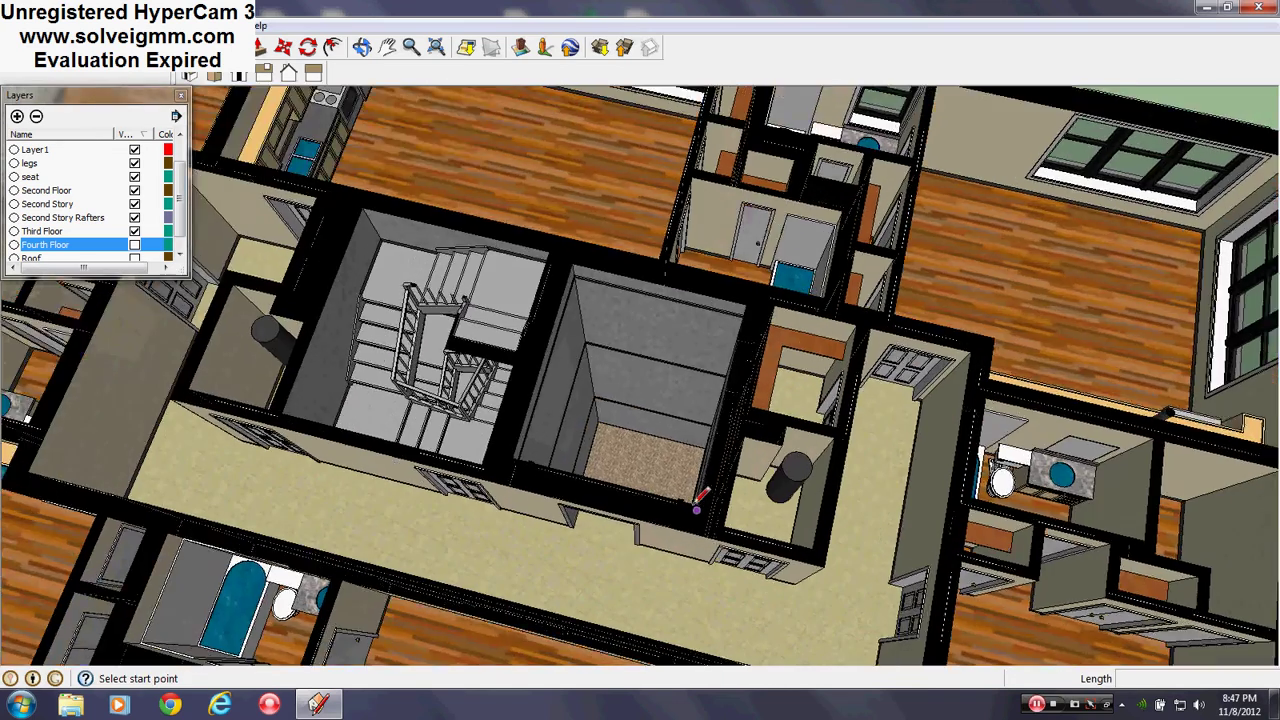
pyautogui.scroll(-1, 697, 502)
pyautogui.scroll(1, 699, 500)
pyautogui.scroll(3, 762, 353)
pyautogui.moveTo(856, 391); pyautogui.dragTo(619, 322, button='middle')
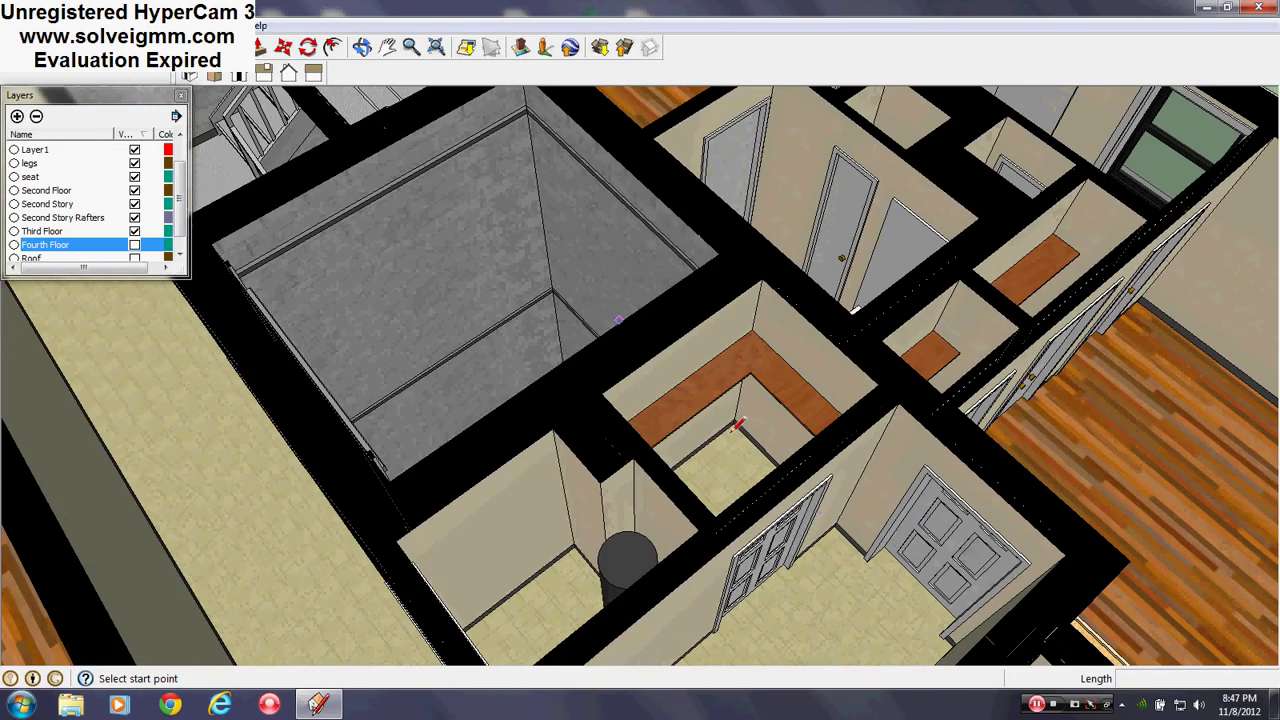
pyautogui.scroll(-3, 730, 458)
pyautogui.moveTo(731, 458)
pyautogui.mouseDown(button='middle')
pyautogui.moveTo(809, 497)
pyautogui.moveTo(968, 510)
pyautogui.mouseUp(button='middle')
pyautogui.scroll(-3, 450, 402)
pyautogui.scroll(3, 832, 474)
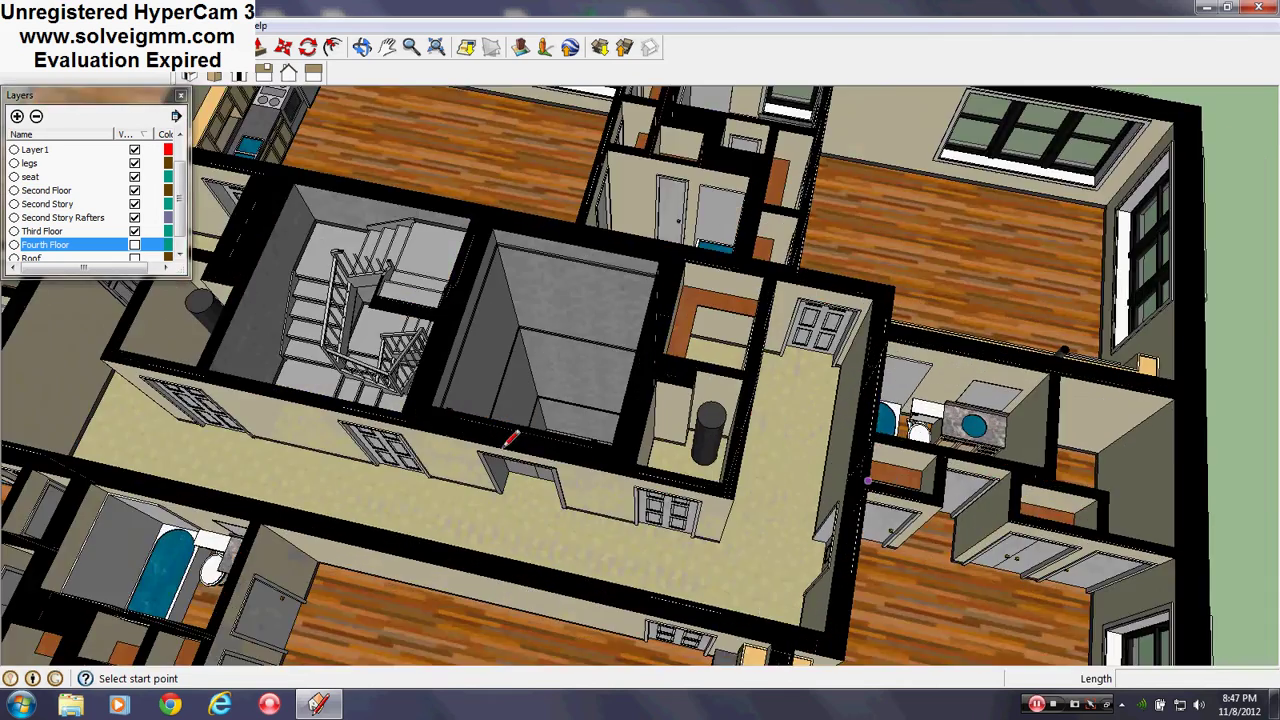
# - Look down the open shaft from several sides, examining its stacked barred doors, wall framing and gravel-textured bottom
pyautogui.scroll(3, 504, 446)
pyautogui.moveTo(504, 446)
pyautogui.mouseDown(button='middle')
pyautogui.moveTo(555, 622)
pyautogui.moveTo(1276, 437)
pyautogui.mouseUp(button='middle')
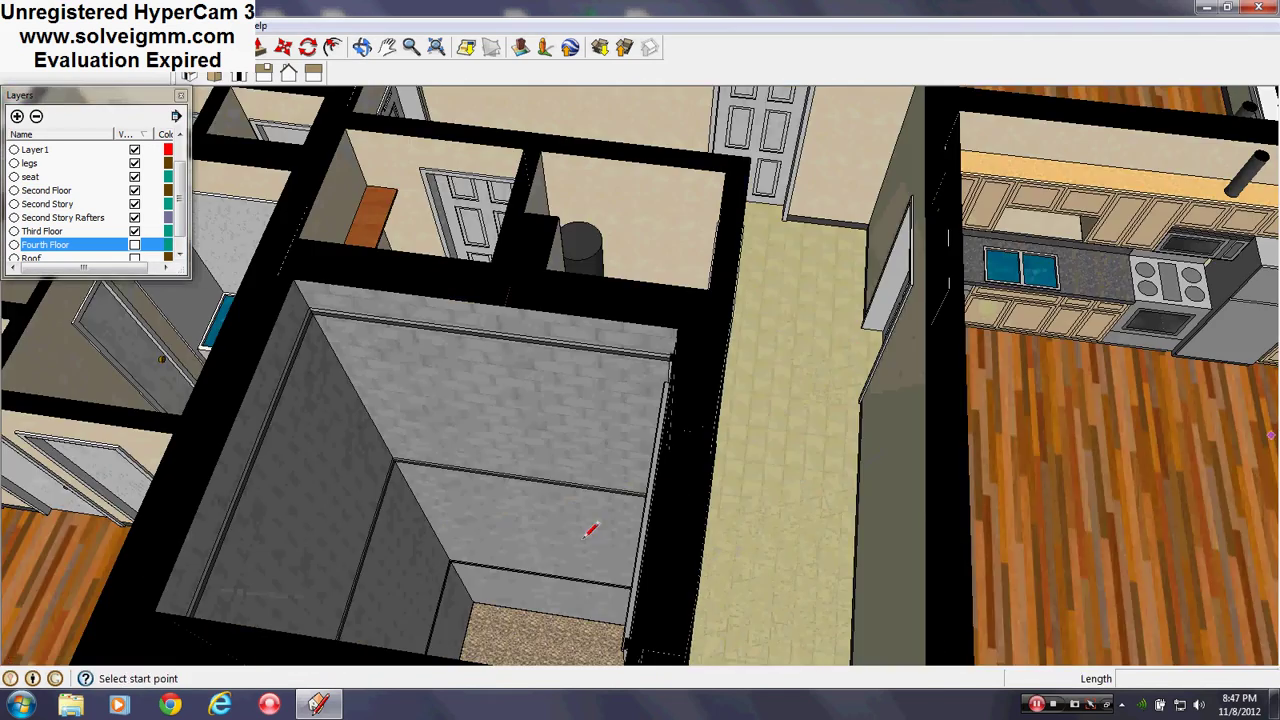
pyautogui.moveTo(591, 526)
pyautogui.mouseDown(button='middle')
pyautogui.moveTo(786, 586)
pyautogui.moveTo(1105, 532)
pyautogui.mouseUp(button='middle')
pyautogui.moveTo(979, 566); pyautogui.dragTo(700, 566, button='middle')
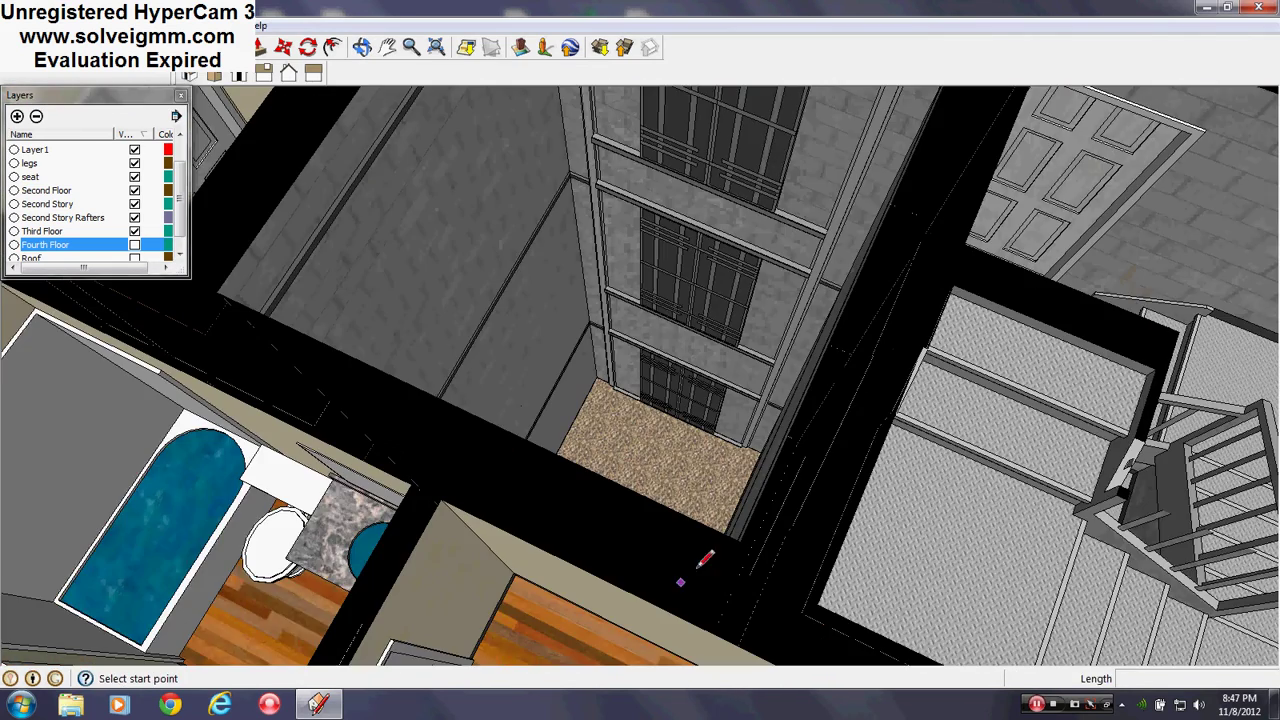
pyautogui.scroll(-3, 562, 434)
pyautogui.scroll(5, 688, 256)
pyautogui.moveTo(703, 220)
pyautogui.mouseDown(button='middle')
pyautogui.moveTo(723, 349)
pyautogui.moveTo(589, 397)
pyautogui.mouseUp(button='middle')
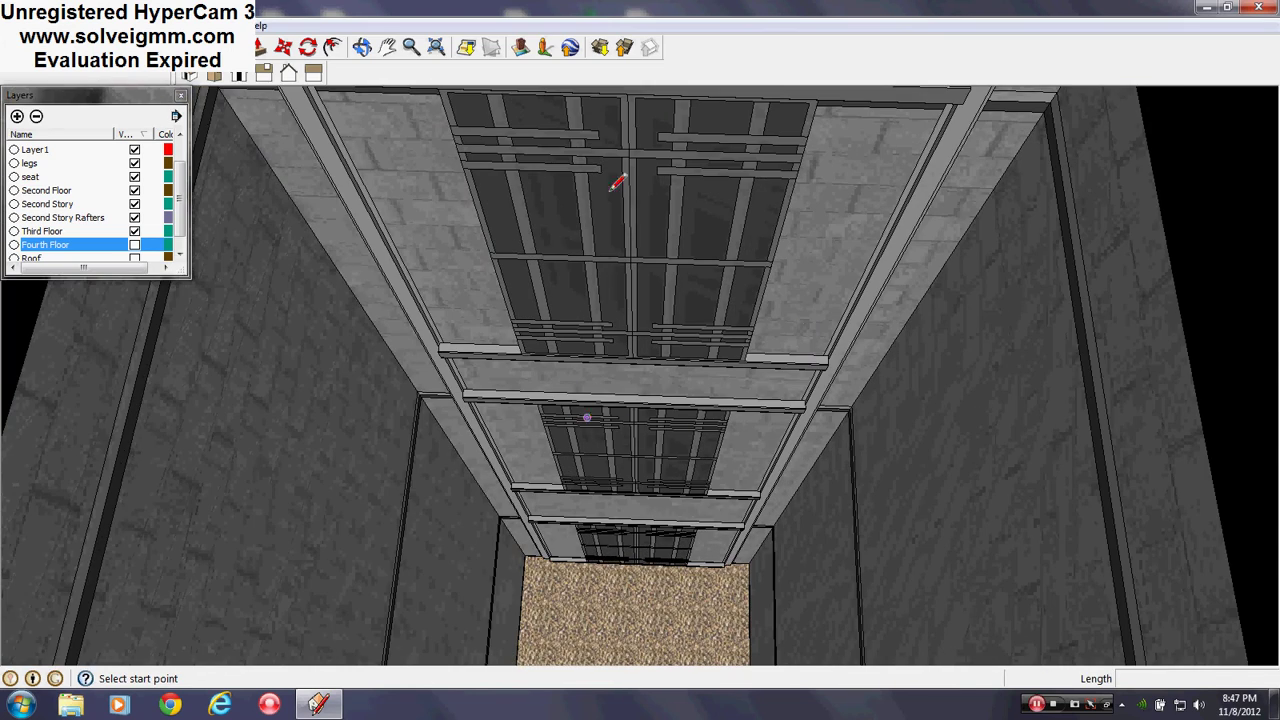
pyautogui.scroll(-6, 580, 345)
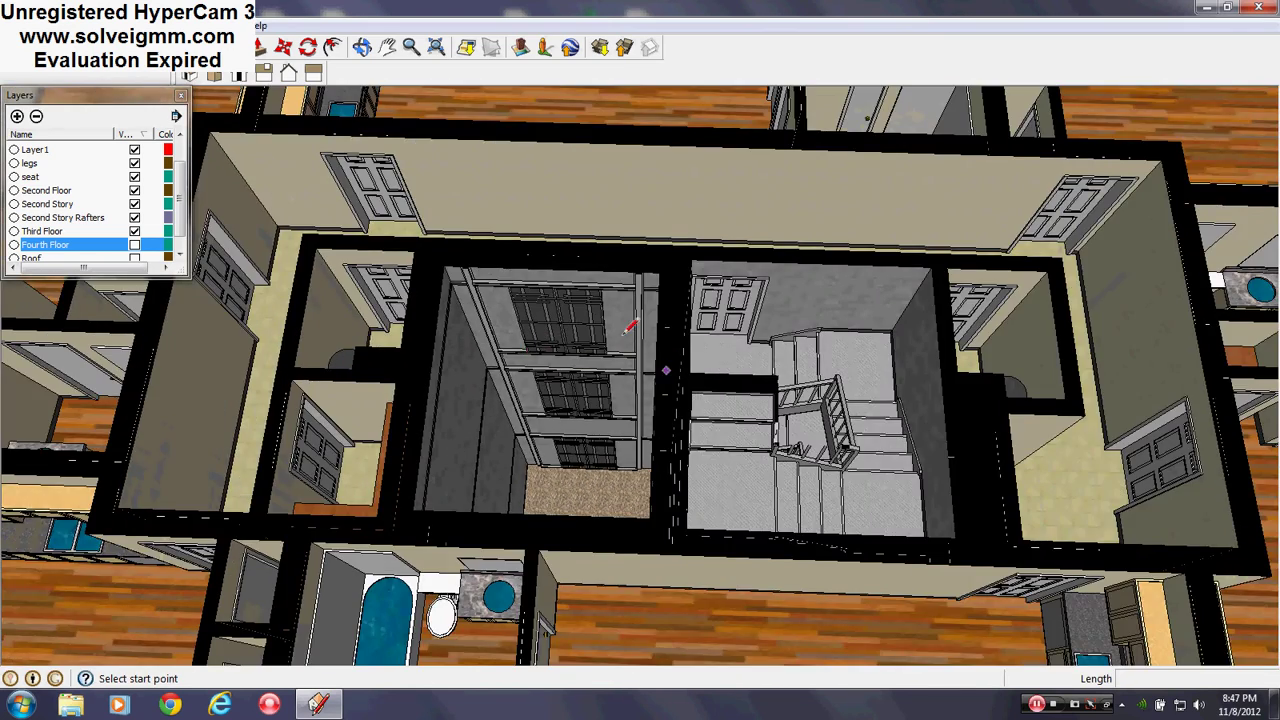
pyautogui.scroll(3, 624, 331)
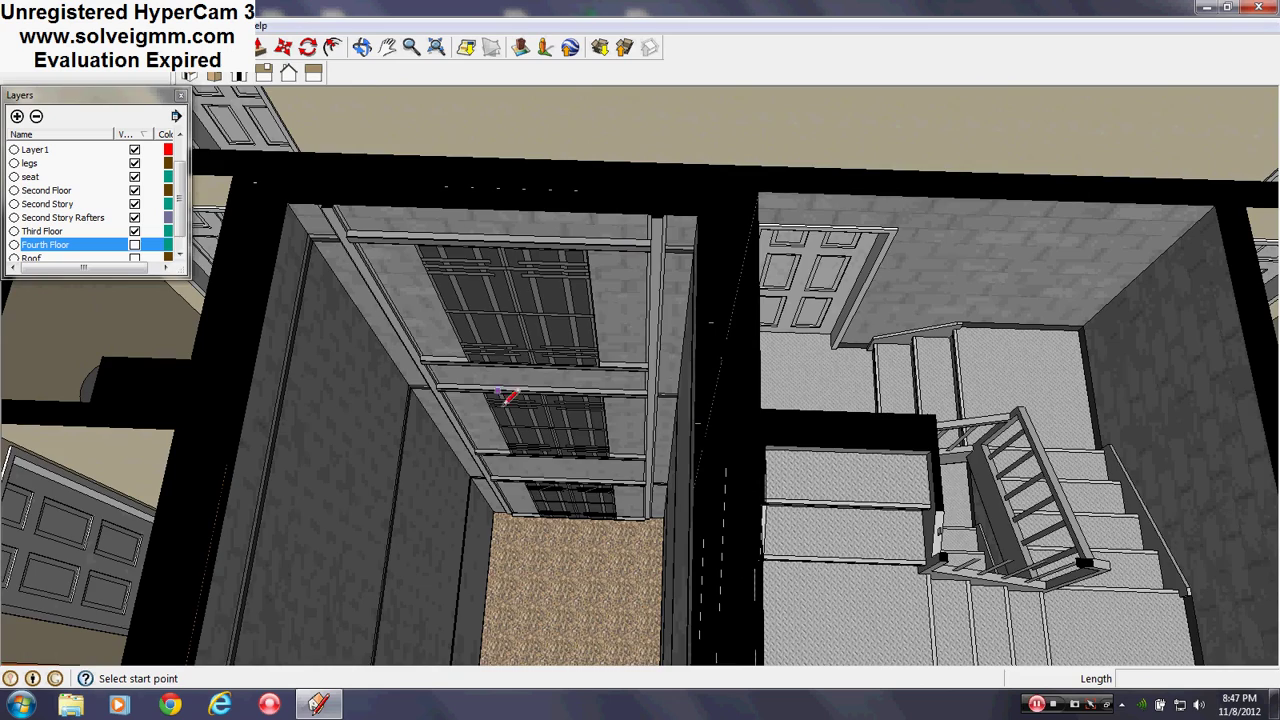
pyautogui.scroll(-3, 451, 434)
# - Look down the stairwell's open center and examine the diamond-plate treads and landings up close
pyautogui.scroll(5, 911, 523)
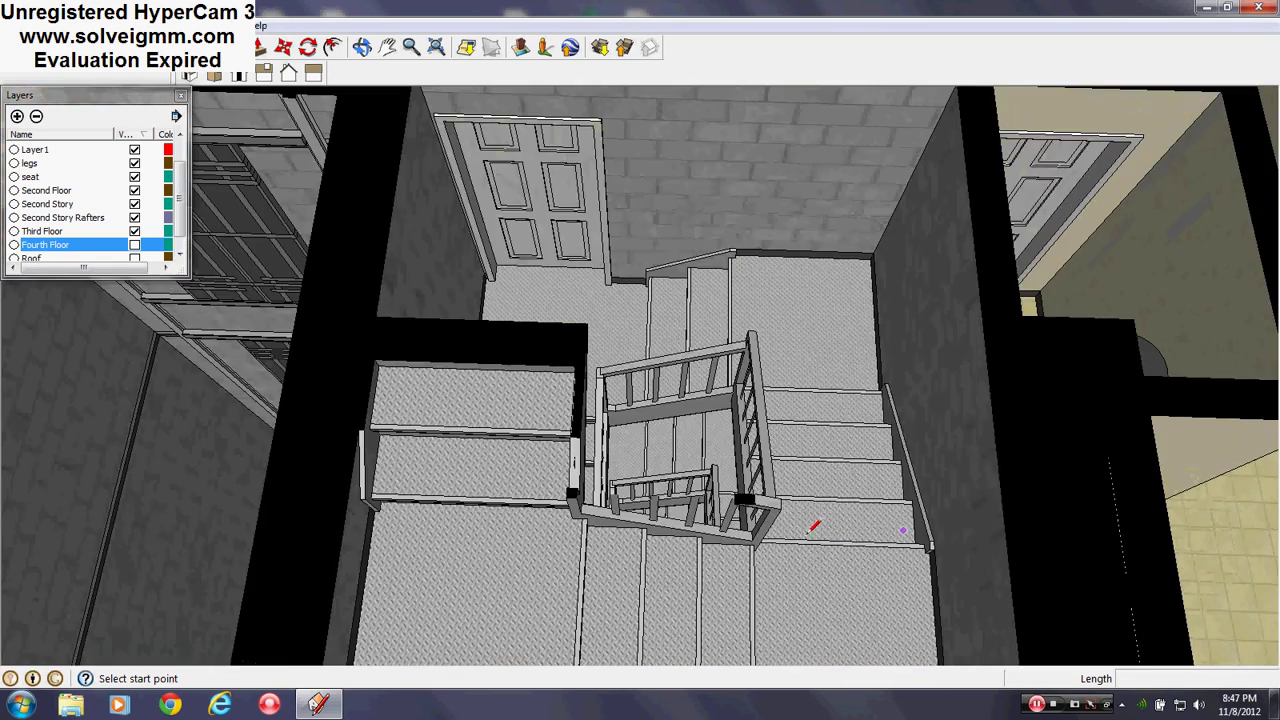
pyautogui.moveTo(811, 528); pyautogui.dragTo(786, 597, button='middle')
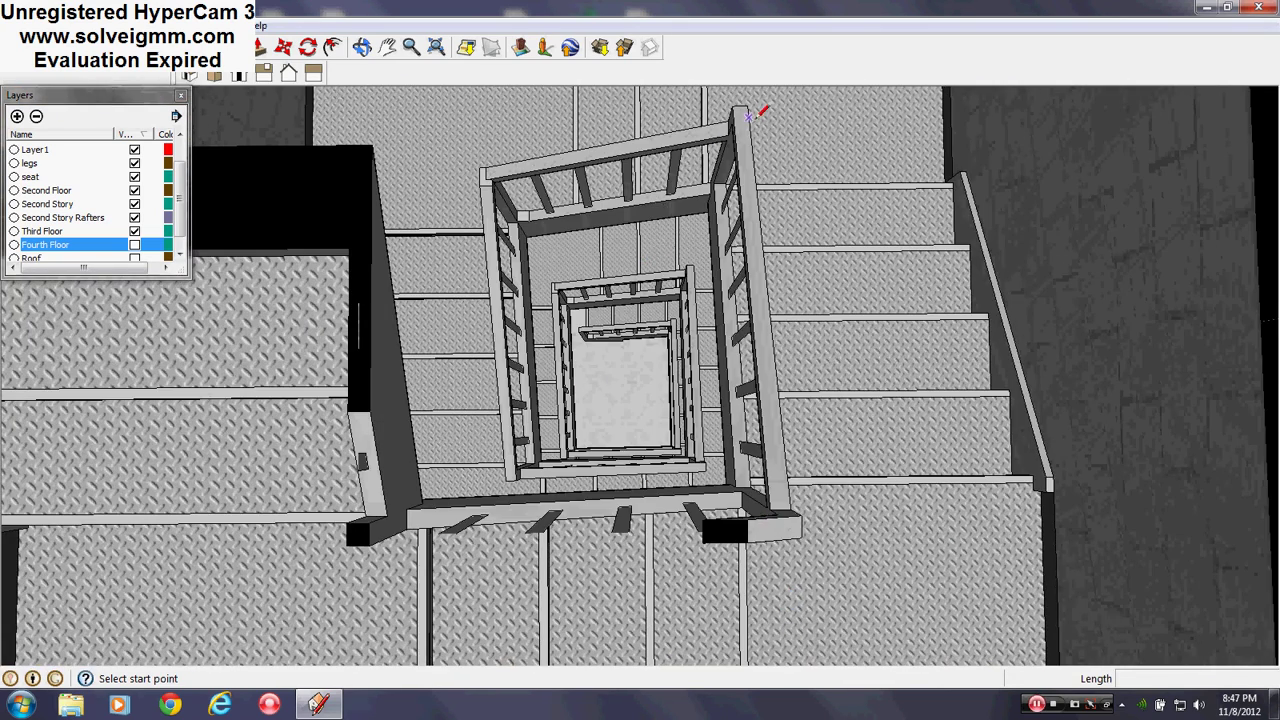
pyautogui.scroll(3, 757, 117)
pyautogui.moveTo(783, 309)
pyautogui.mouseDown(button='middle')
pyautogui.moveTo(357, 557)
pyautogui.moveTo(573, 494)
pyautogui.mouseUp(button='middle')
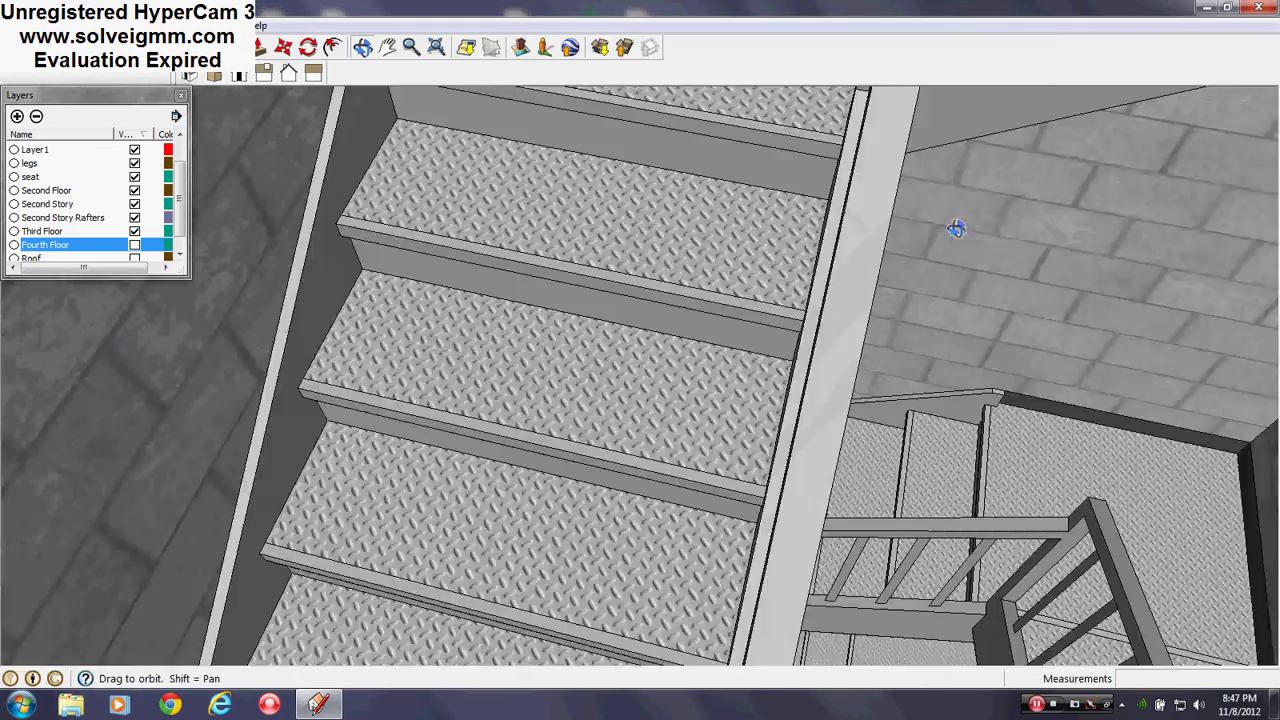
pyautogui.moveTo(957, 228); pyautogui.dragTo(872, 311, button='middle')
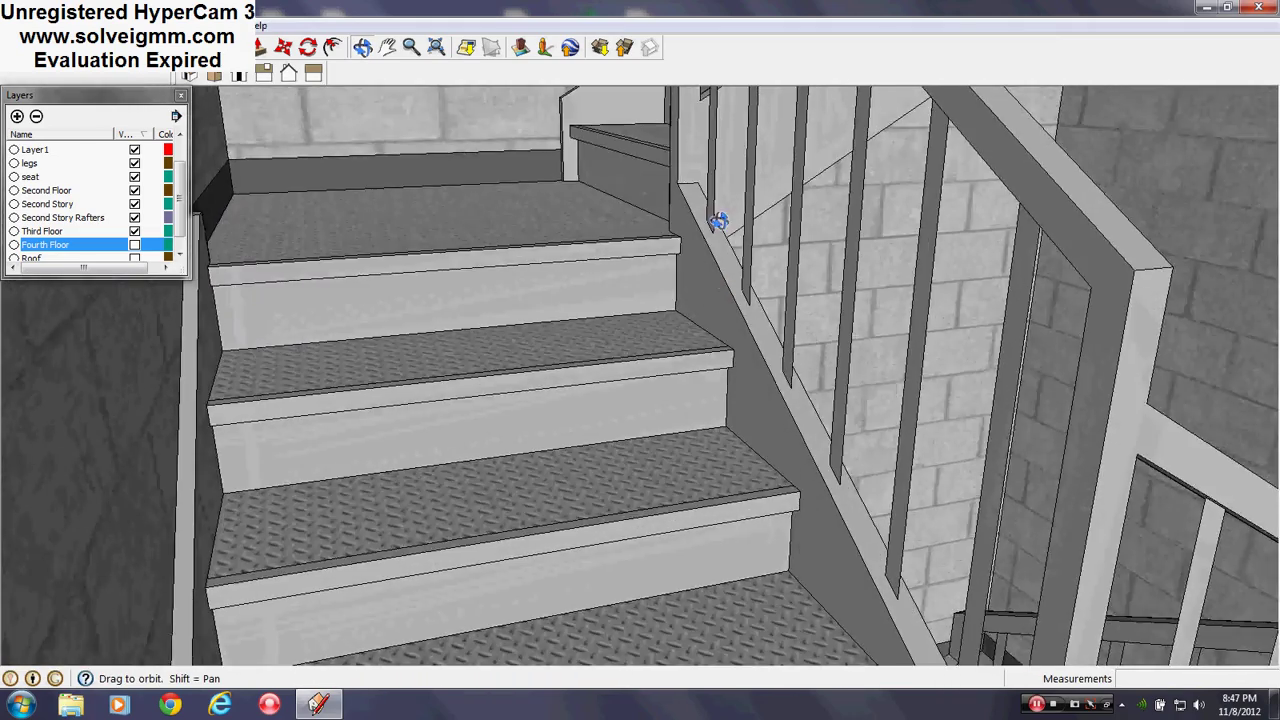
pyautogui.moveTo(718, 221)
pyautogui.mouseDown(button='middle')
pyautogui.moveTo(491, 291)
pyautogui.moveTo(271, 323)
pyautogui.moveTo(494, 451)
pyautogui.moveTo(800, 412)
pyautogui.moveTo(443, 499)
pyautogui.mouseUp(button='middle')
pyautogui.scroll(-2, 465, 562)
pyautogui.scroll(2, 654, 351)
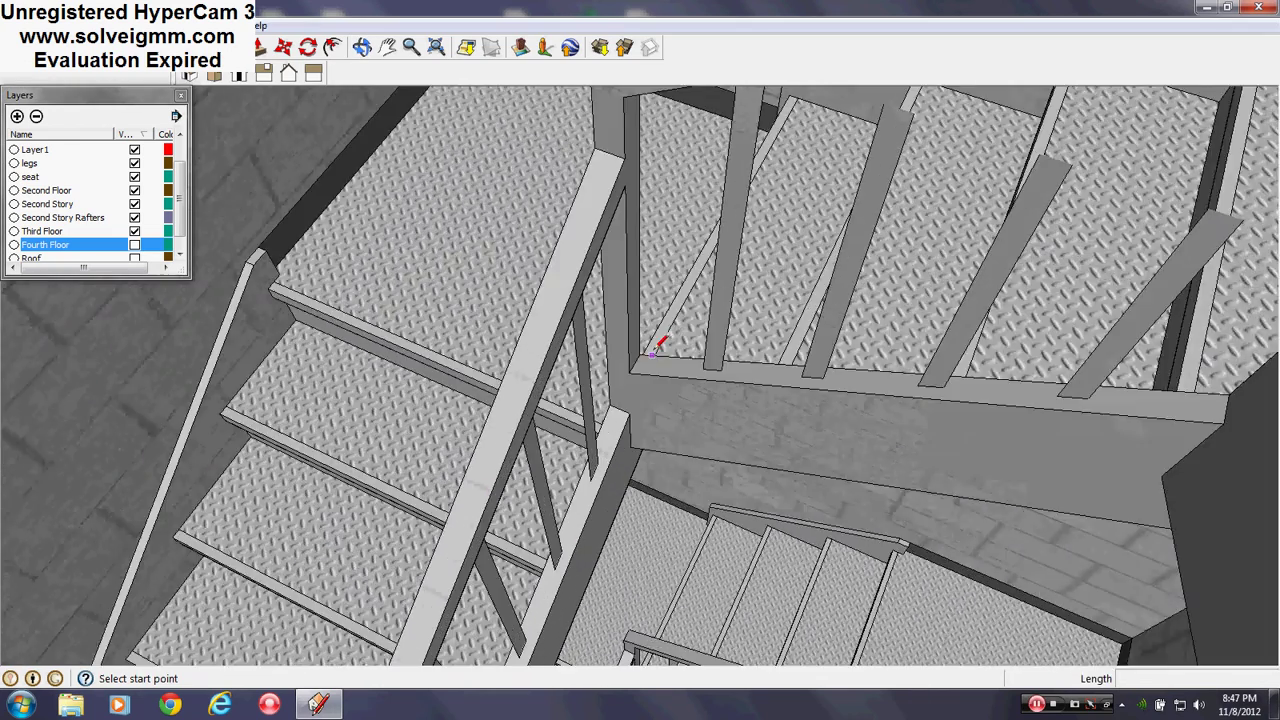
# - Examine the staircase's railings, landings and flight undersides, along with the door in the block wall
pyautogui.moveTo(654, 351); pyautogui.dragTo(622, 232, button='middle')
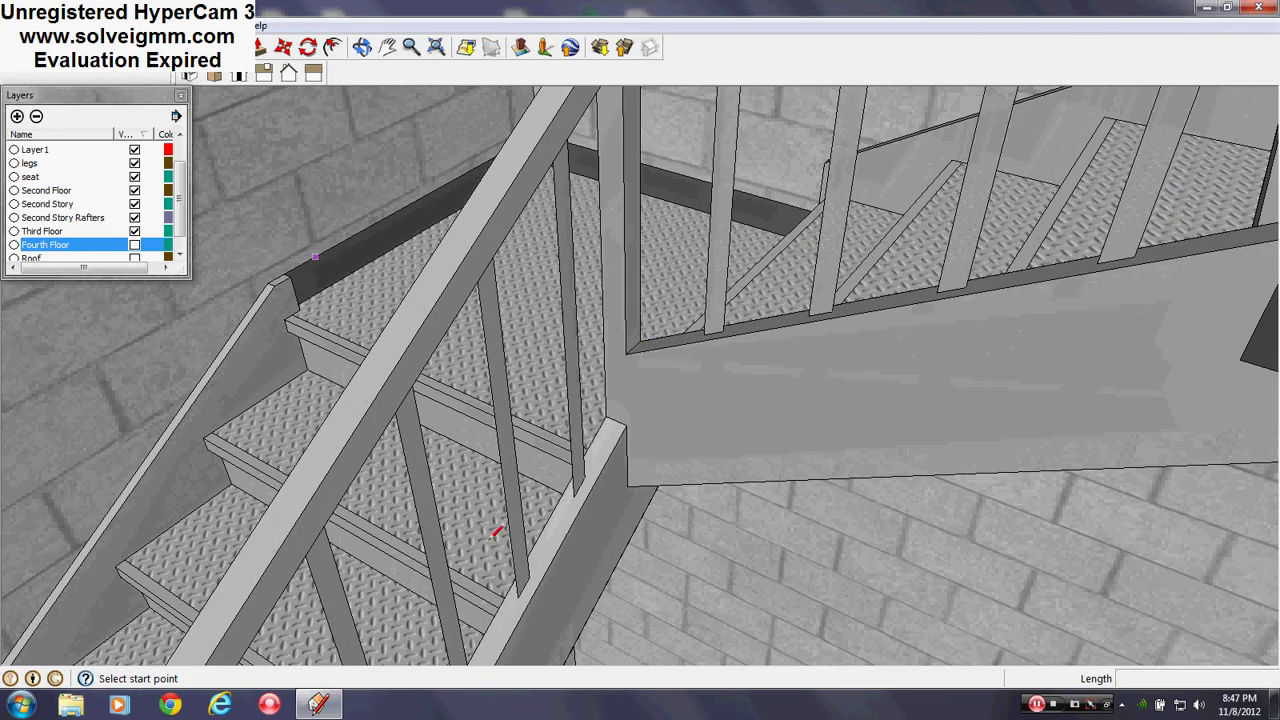
pyautogui.moveTo(702, 634); pyautogui.dragTo(581, 428, button='middle')
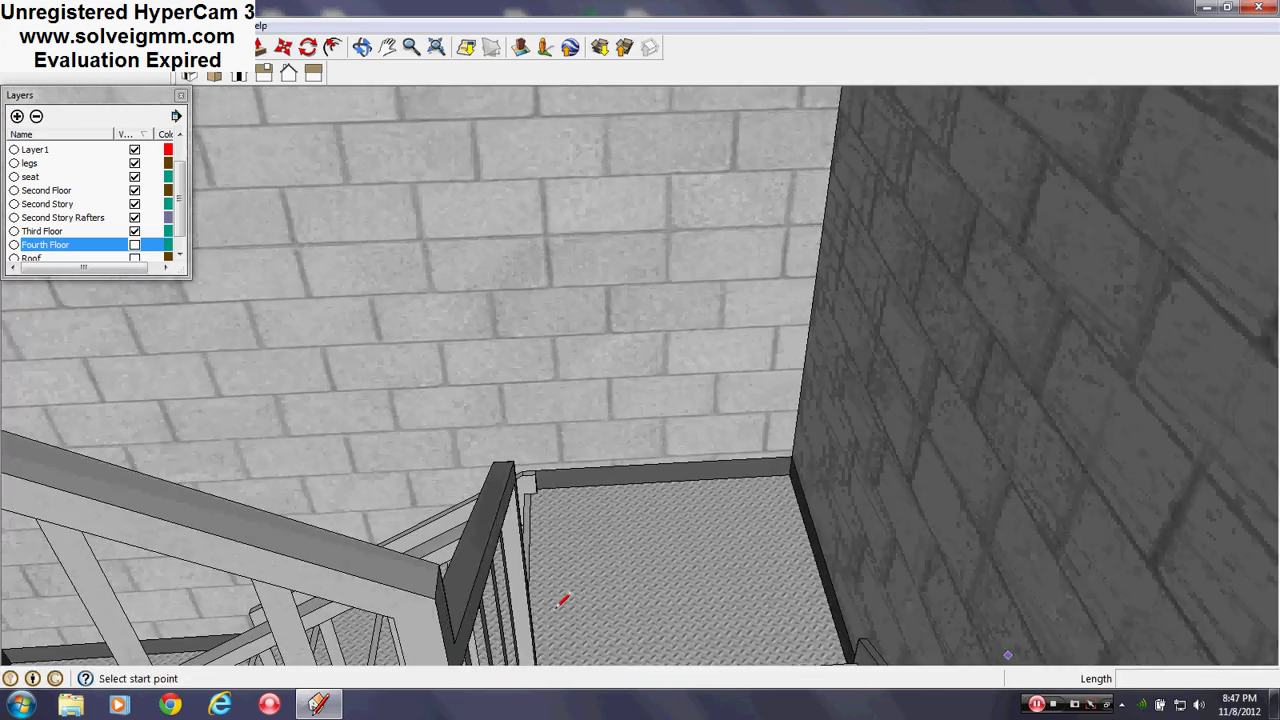
pyautogui.moveTo(563, 600)
pyautogui.mouseDown(button='middle')
pyautogui.moveTo(794, 534)
pyautogui.moveTo(435, 651)
pyautogui.mouseUp(button='middle')
pyautogui.moveTo(652, 592)
pyautogui.mouseDown(button='middle')
pyautogui.moveTo(511, 711)
pyautogui.moveTo(460, 690)
pyautogui.mouseUp(button='middle')
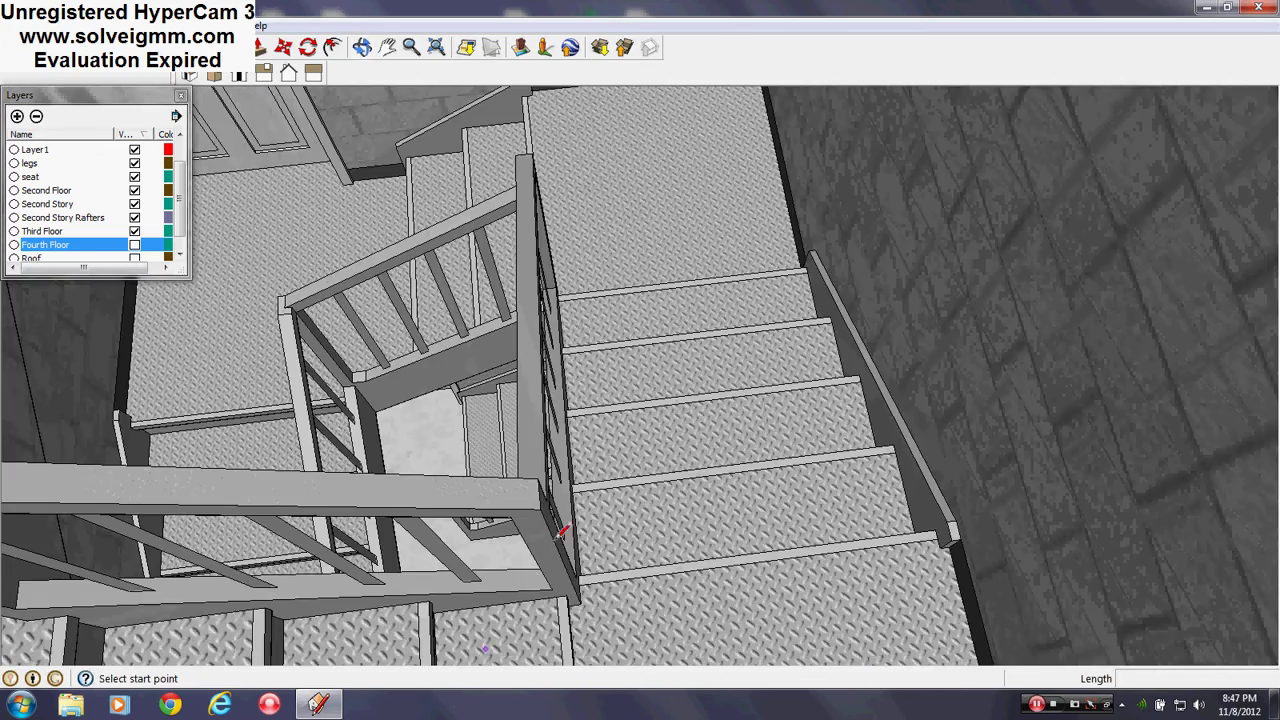
pyautogui.moveTo(560, 531)
pyautogui.mouseDown(button='middle')
pyautogui.moveTo(749, 620)
pyautogui.moveTo(517, 463)
pyautogui.moveTo(416, 425)
pyautogui.mouseUp(button='middle')
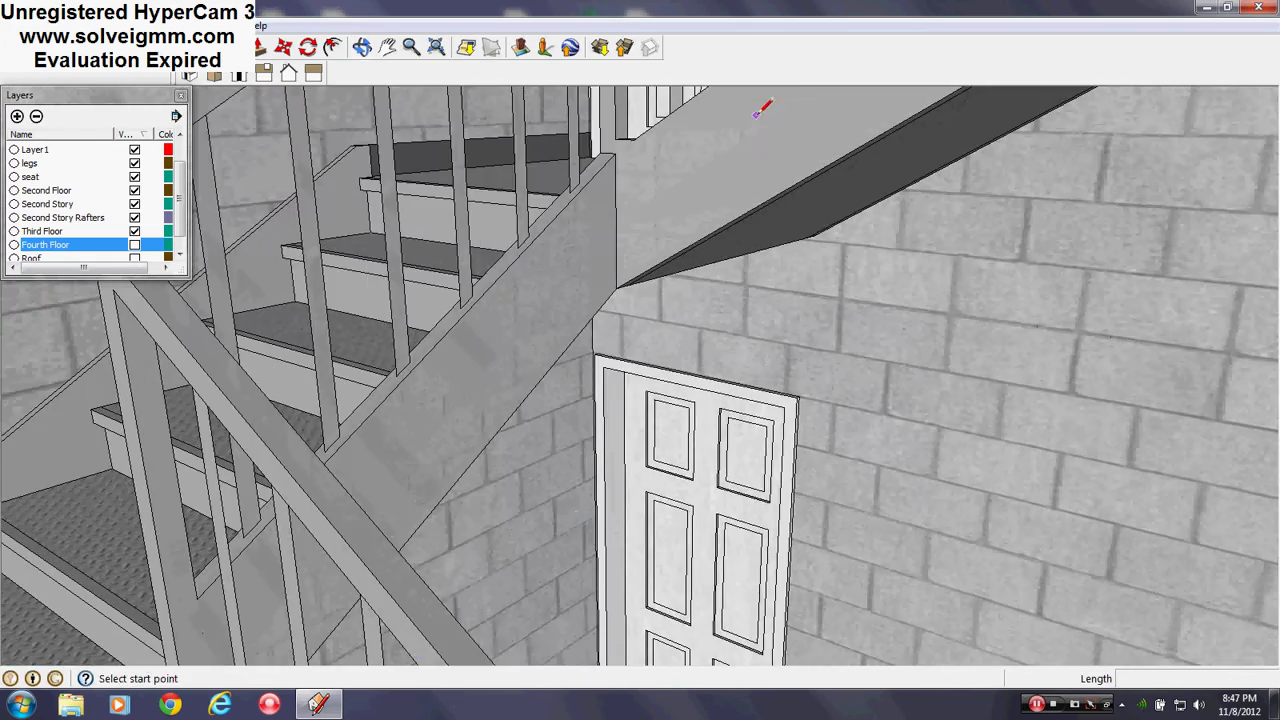
pyautogui.moveTo(757, 113); pyautogui.dragTo(659, 7, button='middle')
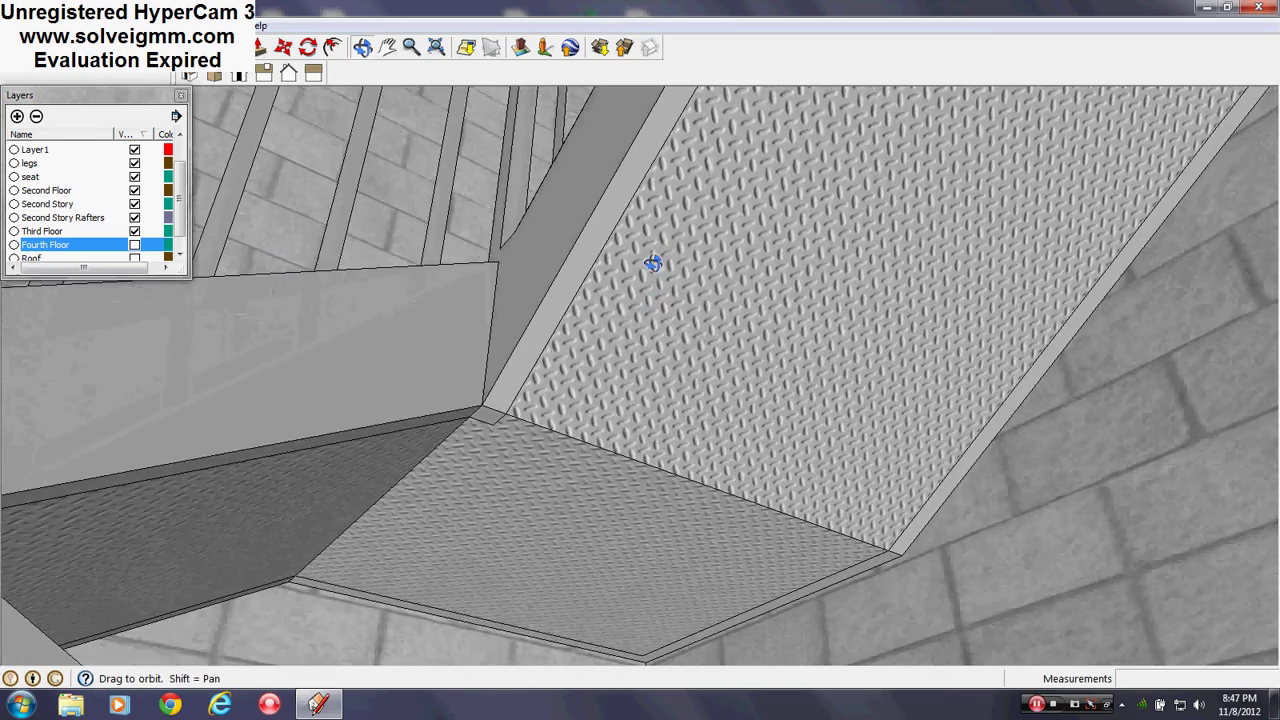
pyautogui.moveTo(653, 263); pyautogui.dragTo(845, 716, button='middle')
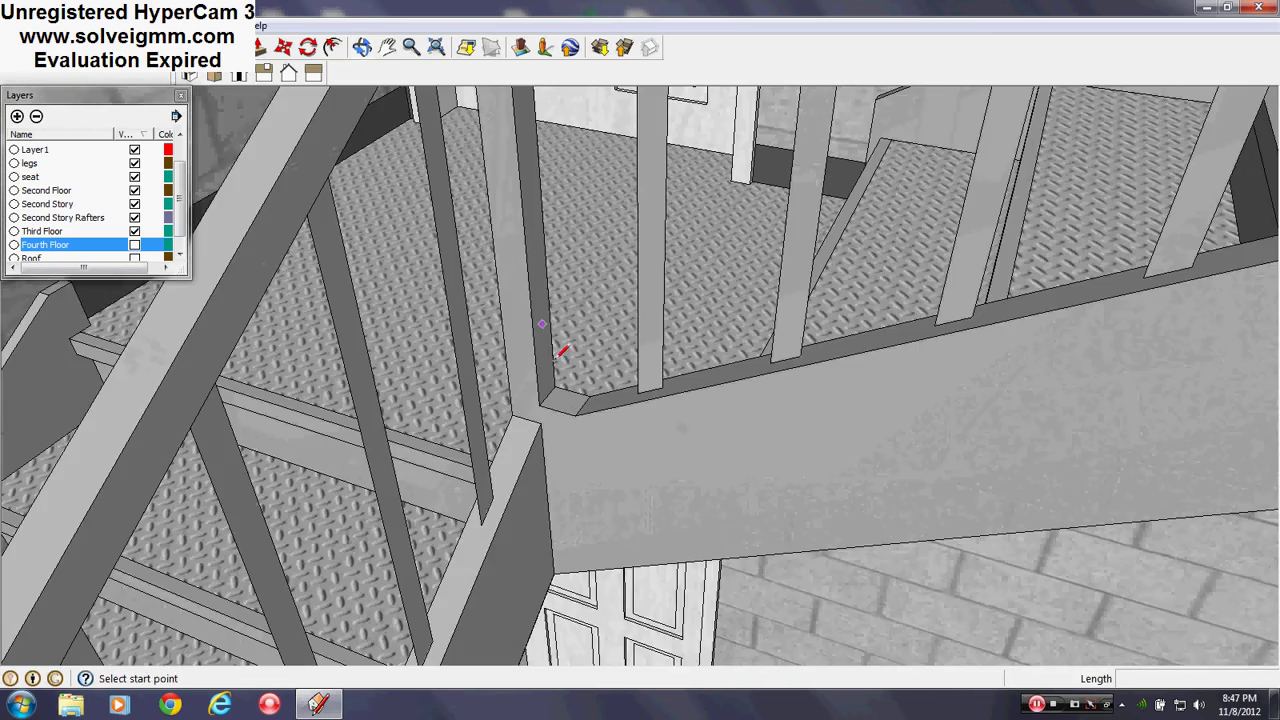
# - Return to an overview of the whole building and make the Fourth Floor layer visible
pyautogui.scroll(-10, 557, 357)
pyautogui.moveTo(649, 597)
pyautogui.mouseDown(button='middle')
pyautogui.moveTo(686, 428)
pyautogui.moveTo(921, 519)
pyautogui.mouseUp(button='middle')
pyautogui.scroll(-4, 686, 428)
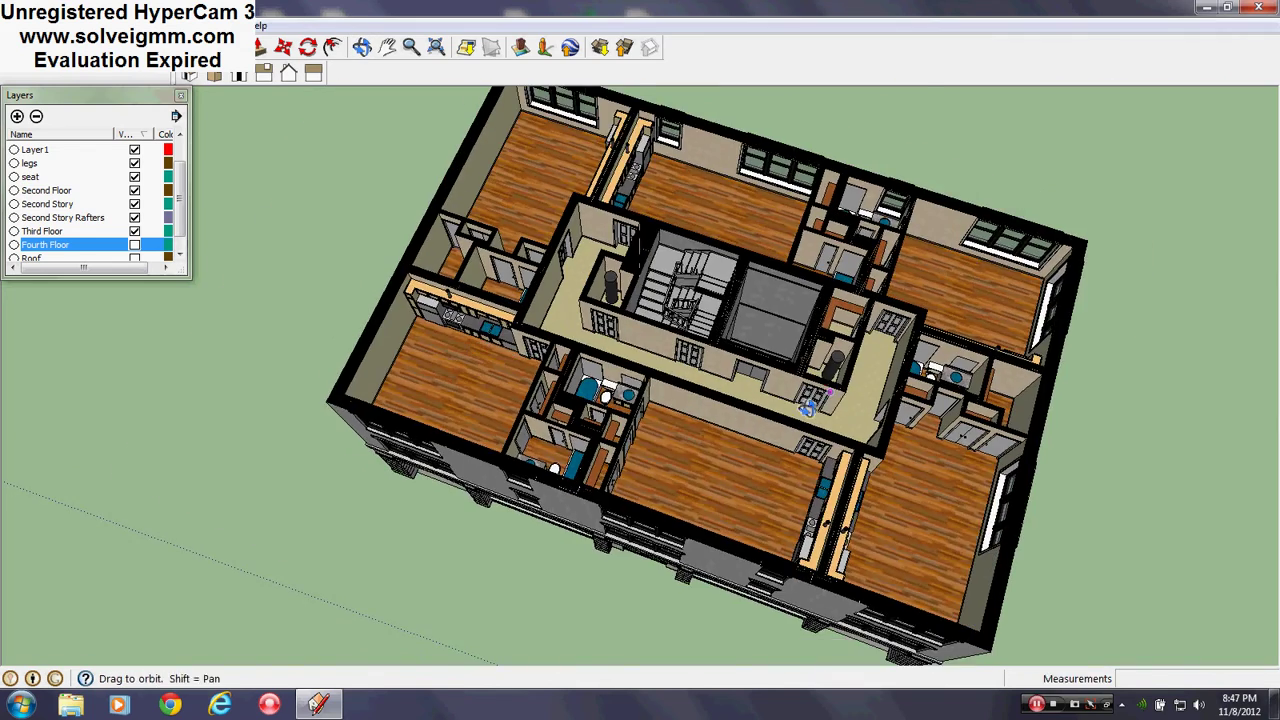
pyautogui.moveTo(808, 408); pyautogui.dragTo(778, 413, button='middle')
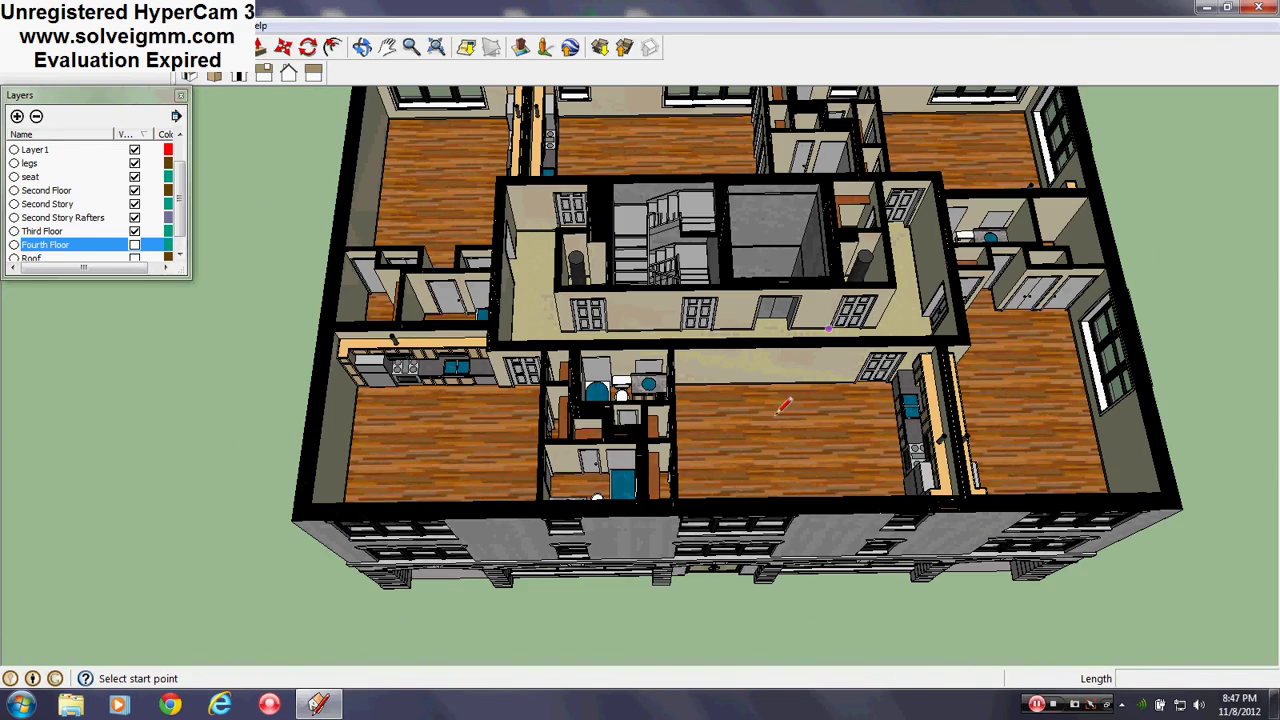
pyautogui.click(136, 246)
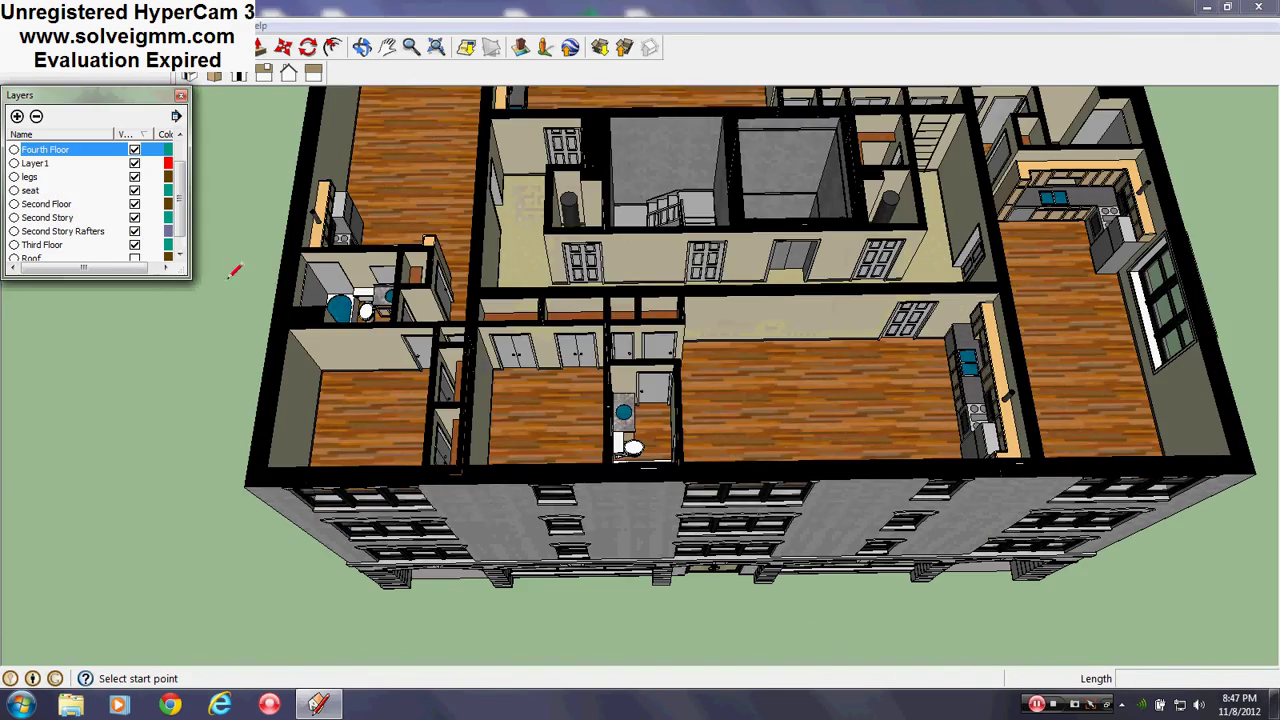
# - Examine the fourth floor's apartment layout from above together with the brick facade's window rows and ground-floor storefronts
pyautogui.moveTo(587, 430); pyautogui.dragTo(508, 412, button='middle')
pyautogui.scroll(-5, 506, 415)
pyautogui.scroll(3, 567, 322)
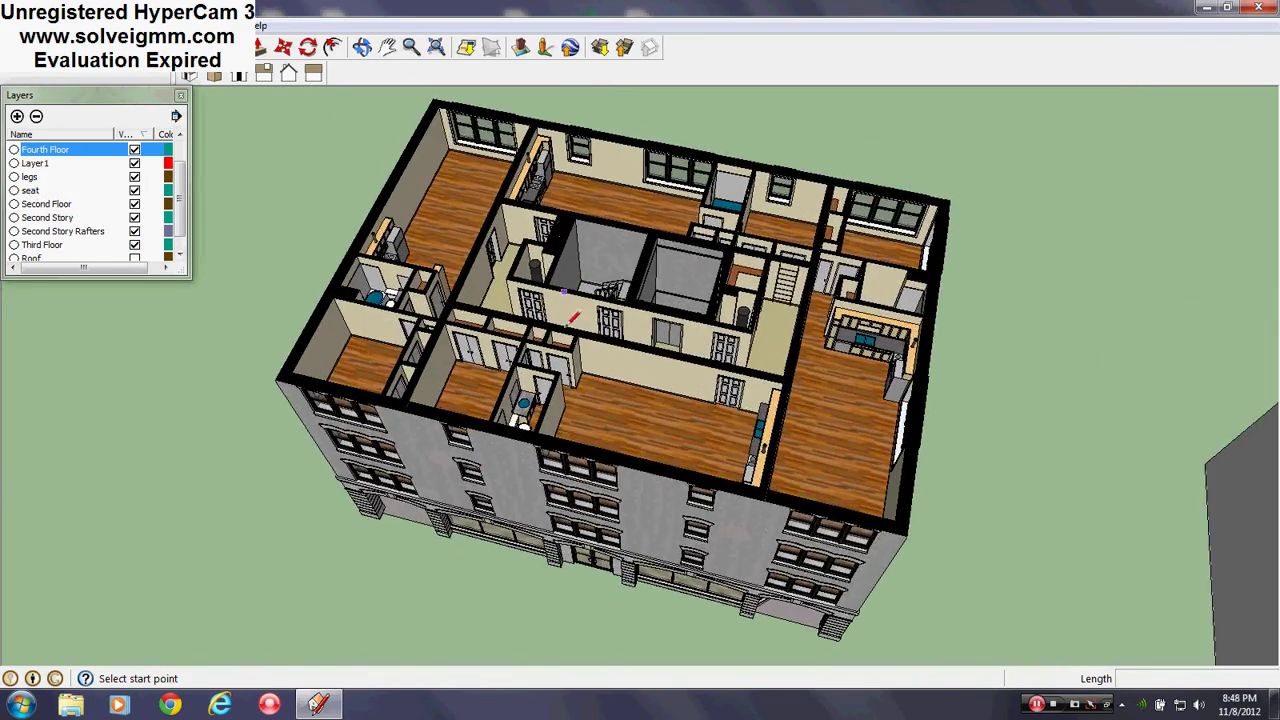
pyautogui.scroll(3, 567, 511)
pyautogui.moveTo(567, 535); pyautogui.dragTo(619, 529, button='middle')
pyautogui.moveTo(465, 262)
pyautogui.mouseDown(button='middle')
pyautogui.moveTo(611, 319)
pyautogui.moveTo(943, 253)
pyautogui.moveTo(797, 406)
pyautogui.moveTo(676, 449)
pyautogui.moveTo(618, 236)
pyautogui.mouseUp(button='middle')
pyautogui.scroll(1, 943, 253)
pyautogui.scroll(-2, 676, 449)
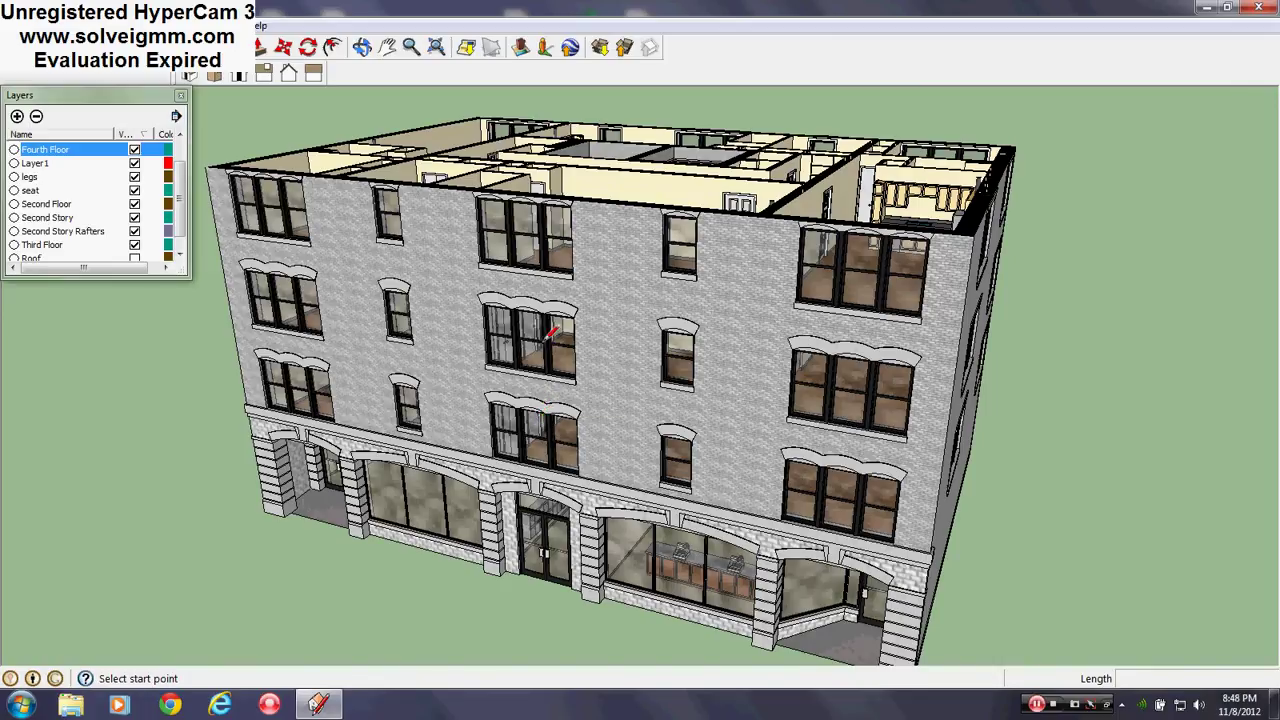
pyautogui.moveTo(508, 174); pyautogui.dragTo(588, 404, button='middle')
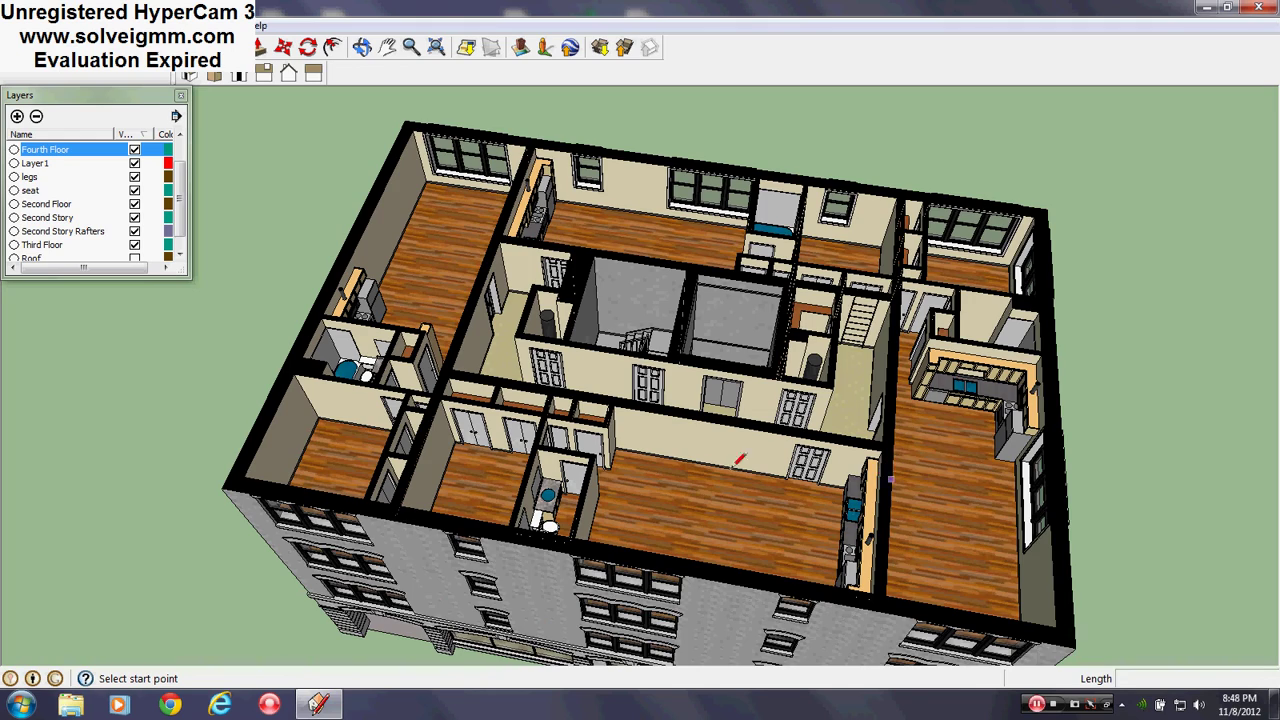
pyautogui.scroll(2, 735, 462)
pyautogui.moveTo(723, 494); pyautogui.dragTo(558, 370, button='middle')
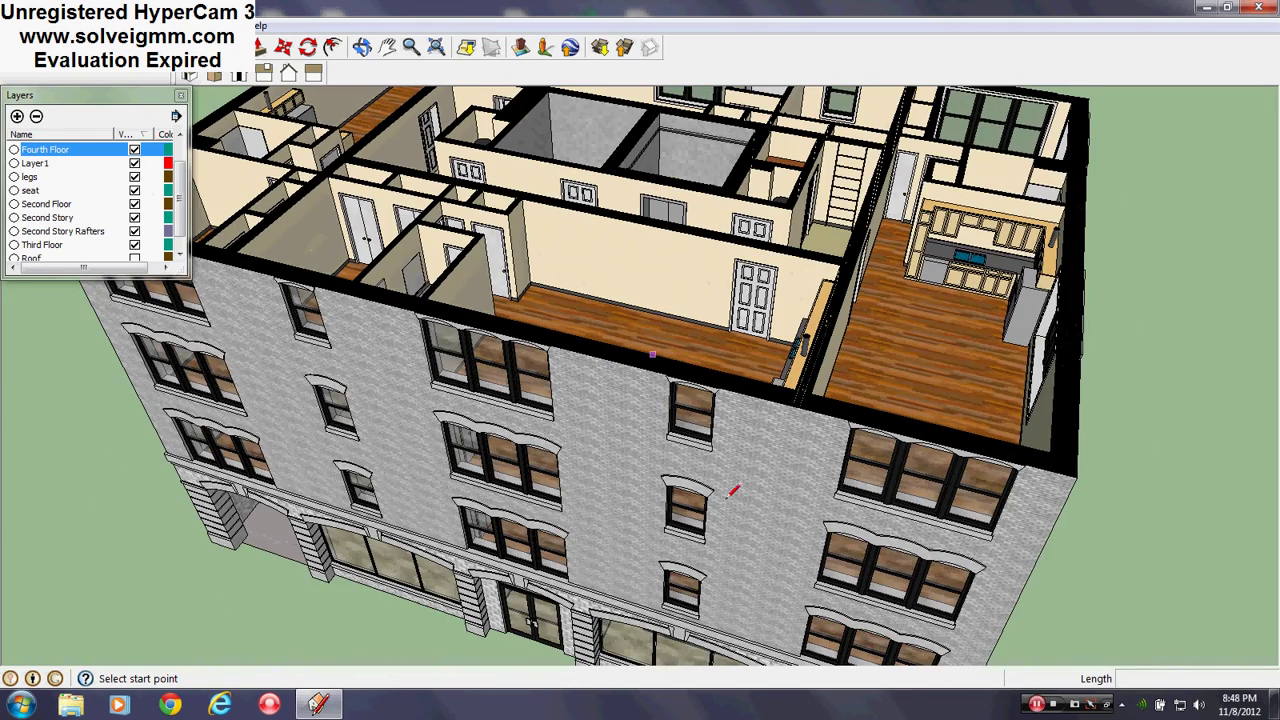
pyautogui.scroll(-2, 727, 497)
pyautogui.scroll(3, 607, 299)
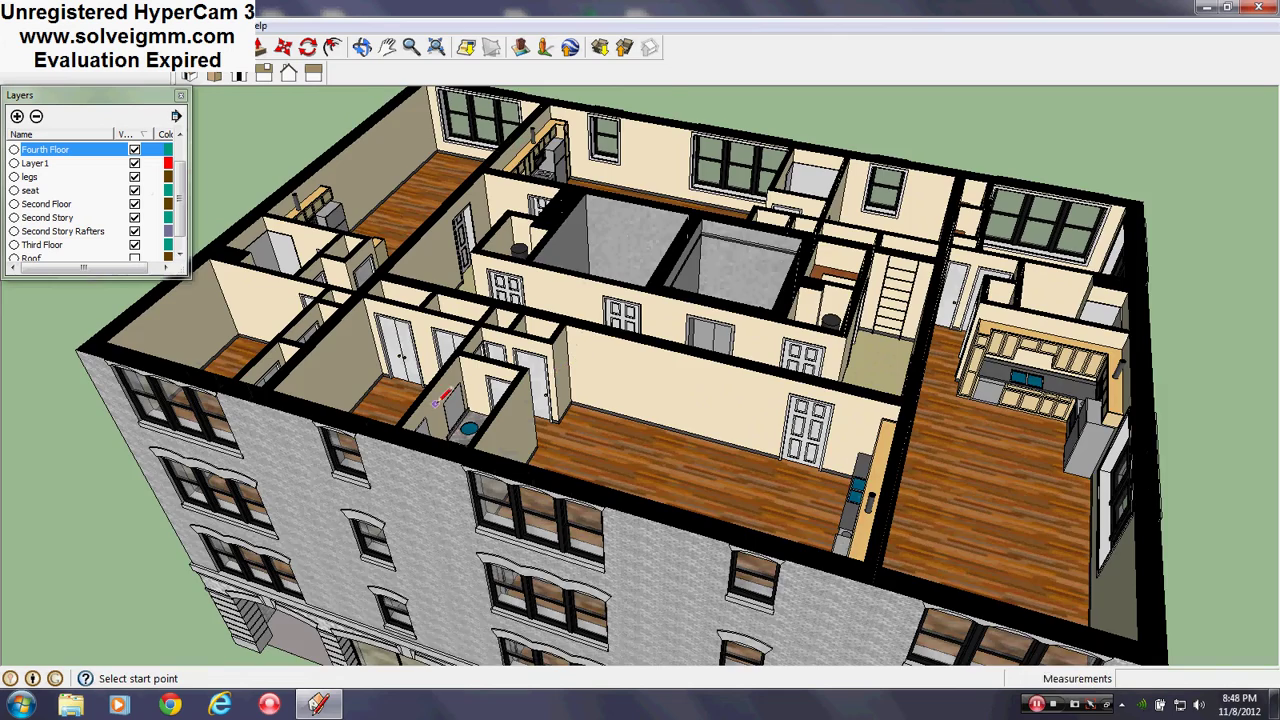
# - Close the Layers window and bring the front apartment's bathroom and adjoining bedroom into close view from above
pyautogui.scroll(1, 435, 403)
pyautogui.moveTo(435, 403)
pyautogui.mouseDown(button='middle')
pyautogui.moveTo(490, 500)
pyautogui.moveTo(484, 453)
pyautogui.mouseUp(button='middle')
pyautogui.scroll(-3, 484, 453)
pyautogui.scroll(2, 694, 640)
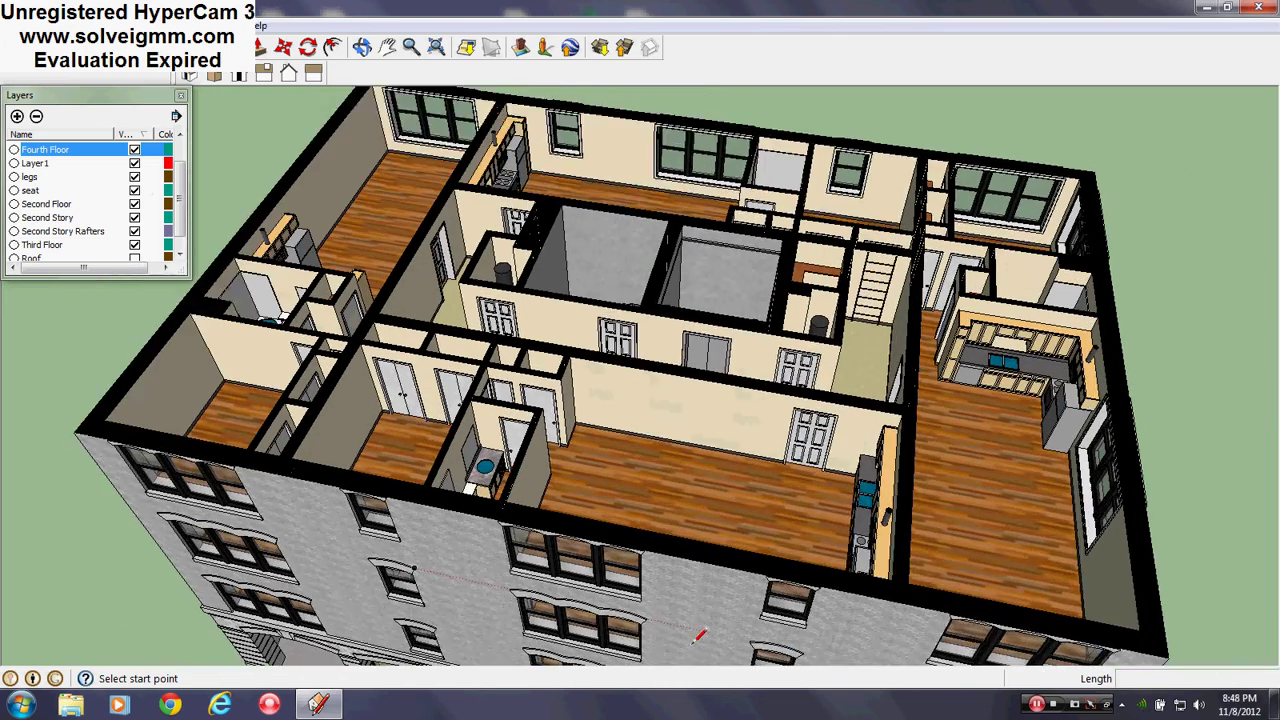
pyautogui.scroll(3, 698, 636)
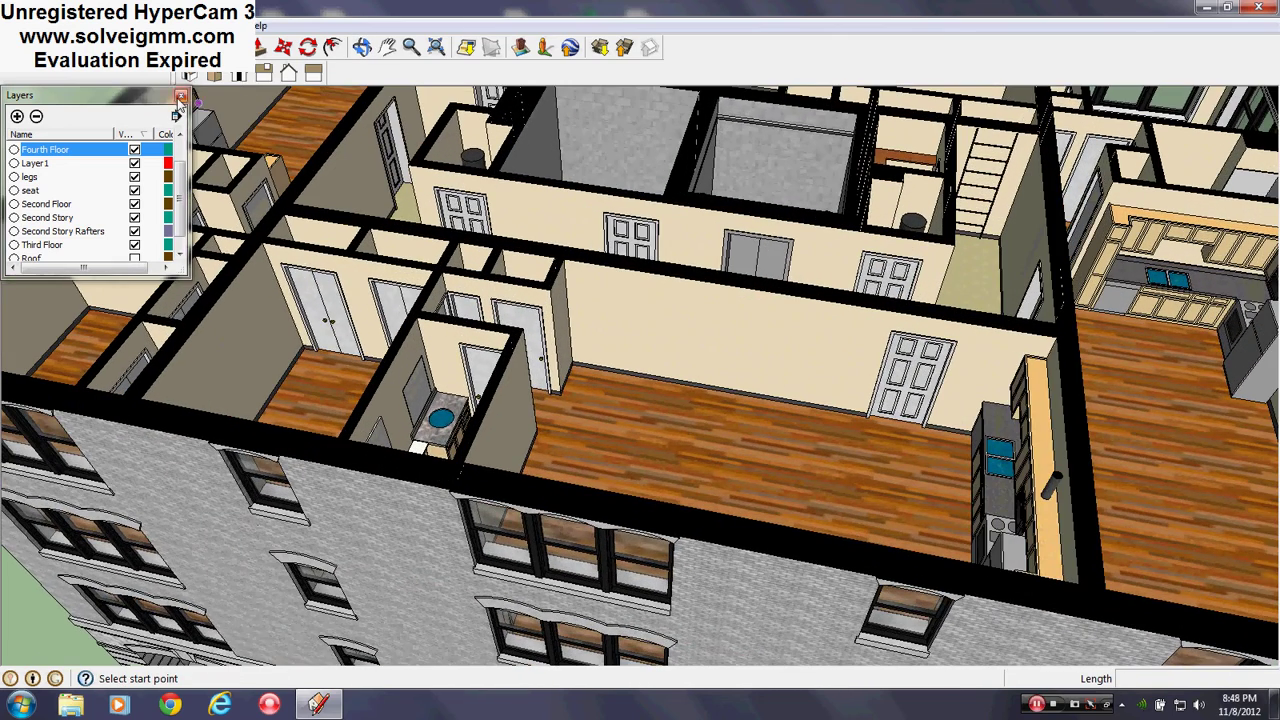
pyautogui.click(181, 98)
pyautogui.moveTo(353, 485); pyautogui.dragTo(389, 680, button='middle')
pyautogui.scroll(2, 265, 419)
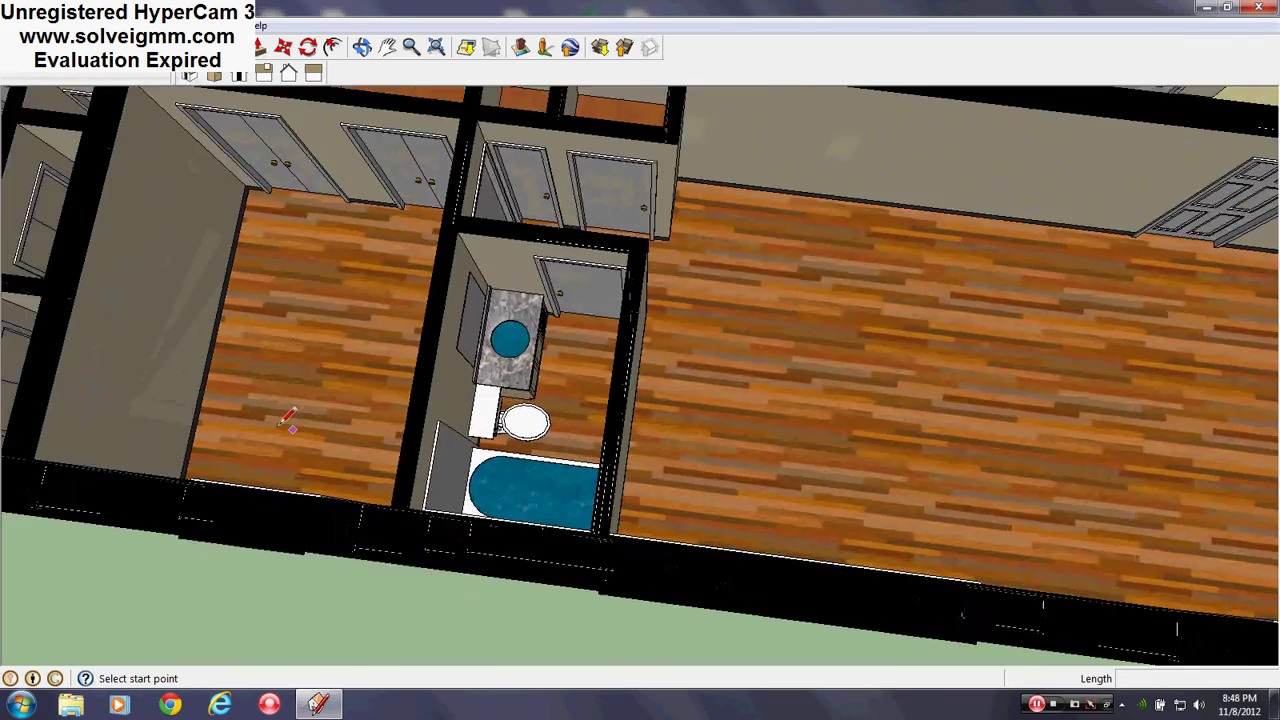
# - Examine the front apartment's bathroom fixtures, bedroom and row of closets from above
pyautogui.scroll(2, 280, 424)
pyautogui.moveTo(877, 497); pyautogui.dragTo(580, 446, button='middle')
pyautogui.scroll(-3, 580, 446)
pyautogui.moveTo(697, 466); pyautogui.dragTo(873, 494, button='middle')
pyautogui.scroll(1, 607, 413)
pyautogui.scroll(2, 736, 495)
pyautogui.scroll(2, 921, 156)
pyautogui.moveTo(588, 434); pyautogui.dragTo(730, 510, button='middle')
pyautogui.scroll(-3, 730, 510)
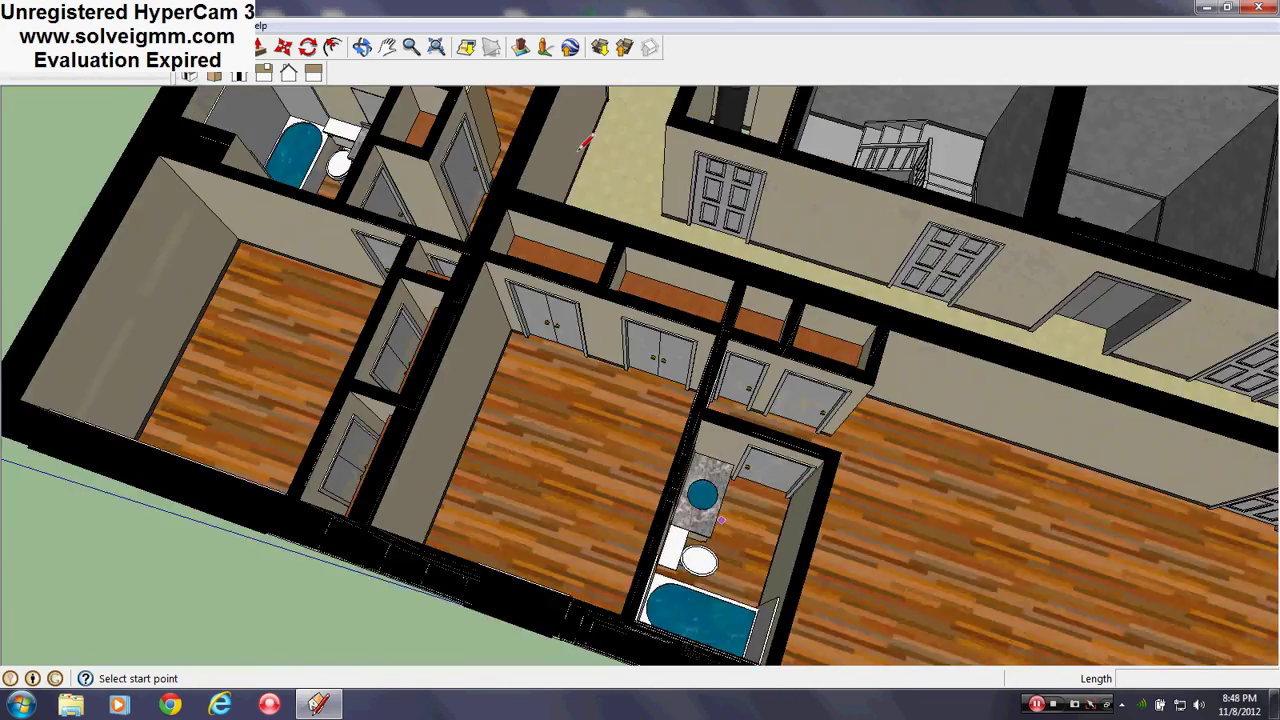
# - Examine how the front apartment's bedroom, closets and living area sit beside the tiled corridor and neighboring apartment
pyautogui.scroll(2, 560, 257)
pyautogui.scroll(1, 640, 350)
pyautogui.moveTo(640, 350); pyautogui.dragTo(680, 380, button='middle')
pyautogui.scroll(-5, 602, 342)
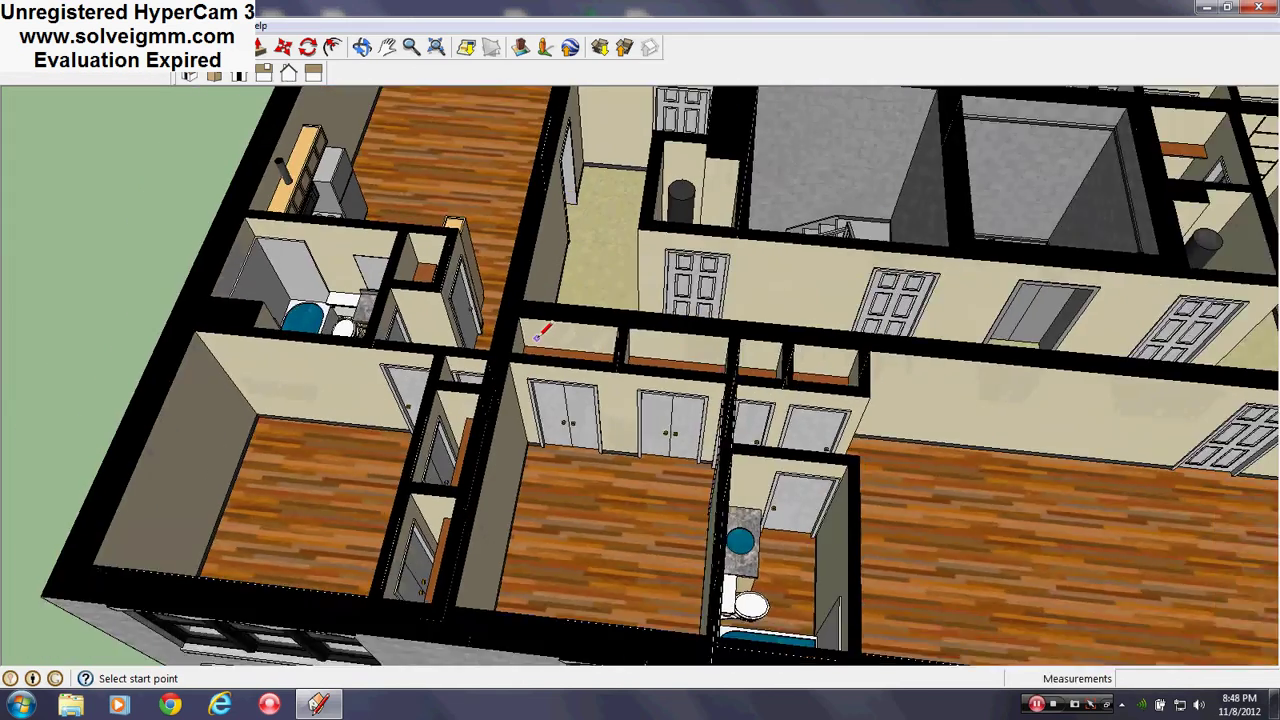
pyautogui.scroll(2, 898, 437)
pyautogui.moveTo(898, 437); pyautogui.dragTo(925, 490, button='middle')
pyautogui.moveTo(717, 392); pyautogui.dragTo(750, 392, button='middle')
pyautogui.scroll(-2, 750, 400)
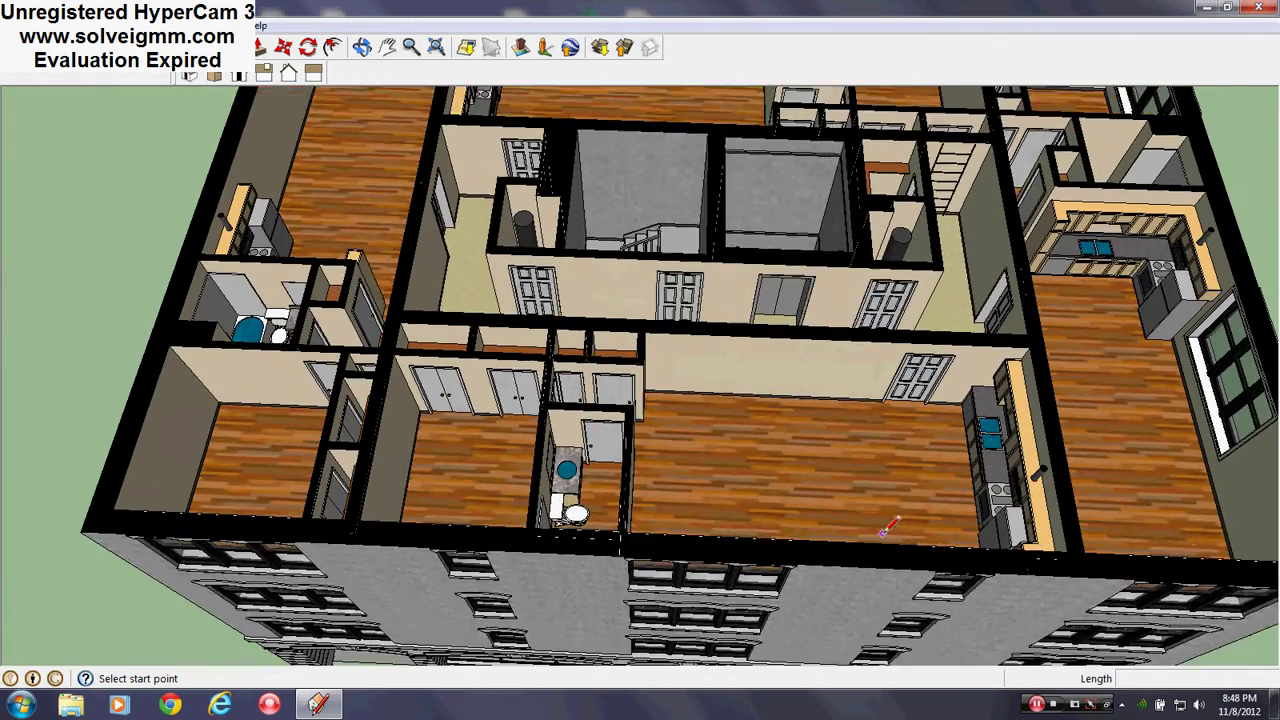
pyautogui.scroll(2, 890, 532)
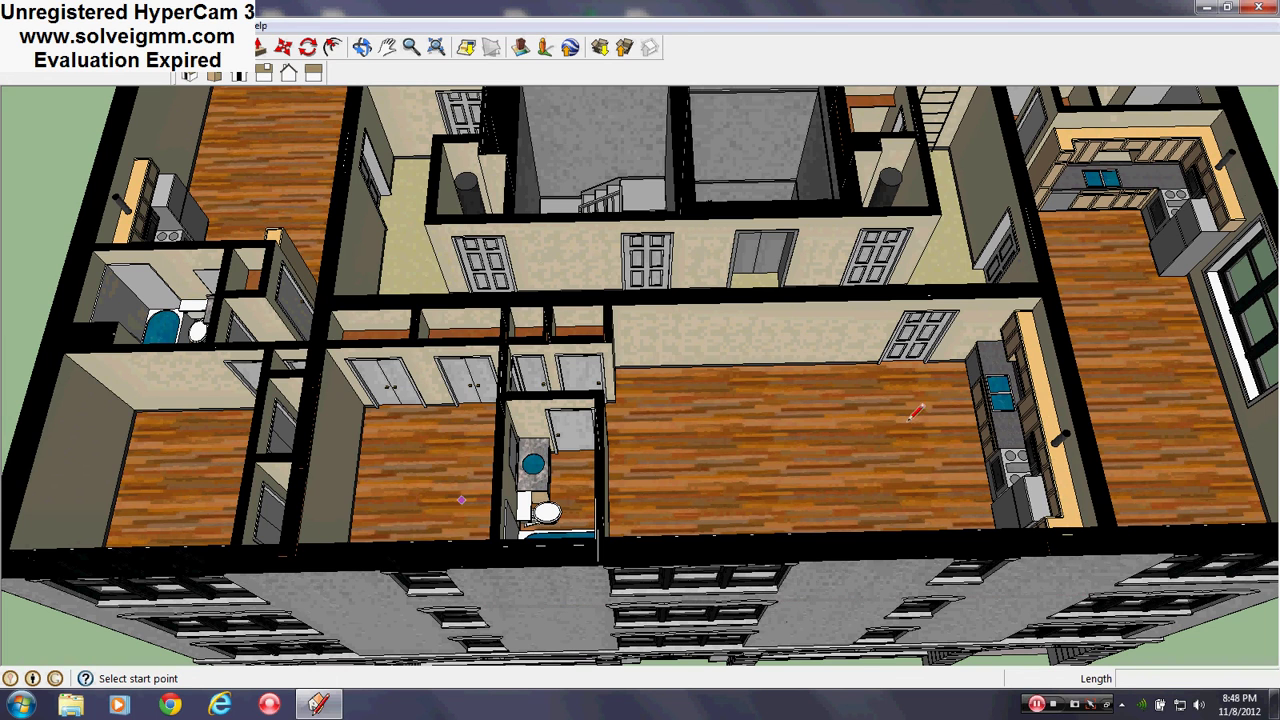
# - Examine the front apartment's kitchen along the end wall, including its cabinets, sink, stove and refrigerator
pyautogui.scroll(2, 903, 524)
pyautogui.moveTo(903, 526)
pyautogui.mouseDown(button='middle')
pyautogui.moveTo(895, 580)
pyautogui.moveTo(998, 611)
pyautogui.mouseUp(button='middle')
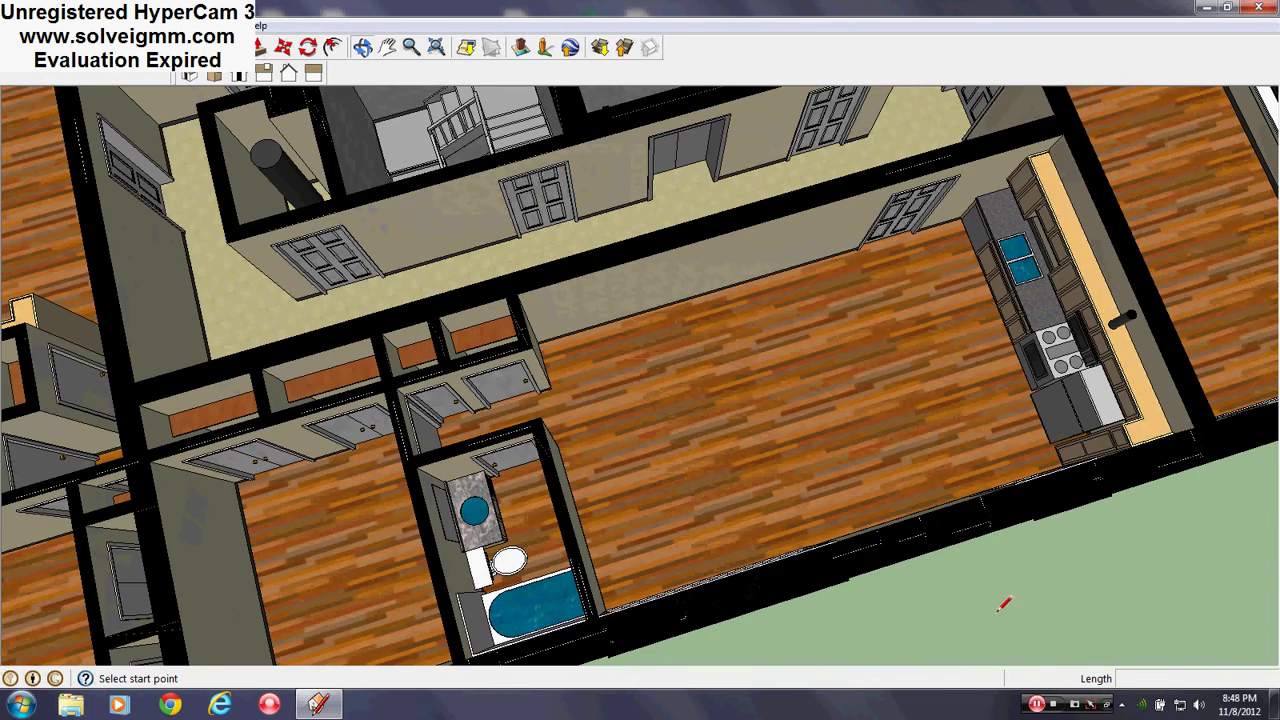
pyautogui.scroll(3, 1186, 202)
pyautogui.moveTo(482, 352)
pyautogui.mouseDown(button='middle')
pyautogui.moveTo(552, 350)
pyautogui.moveTo(660, 430)
pyautogui.mouseUp(button='middle')
pyautogui.scroll(-4, 660, 432)
pyautogui.scroll(4, 766, 240)
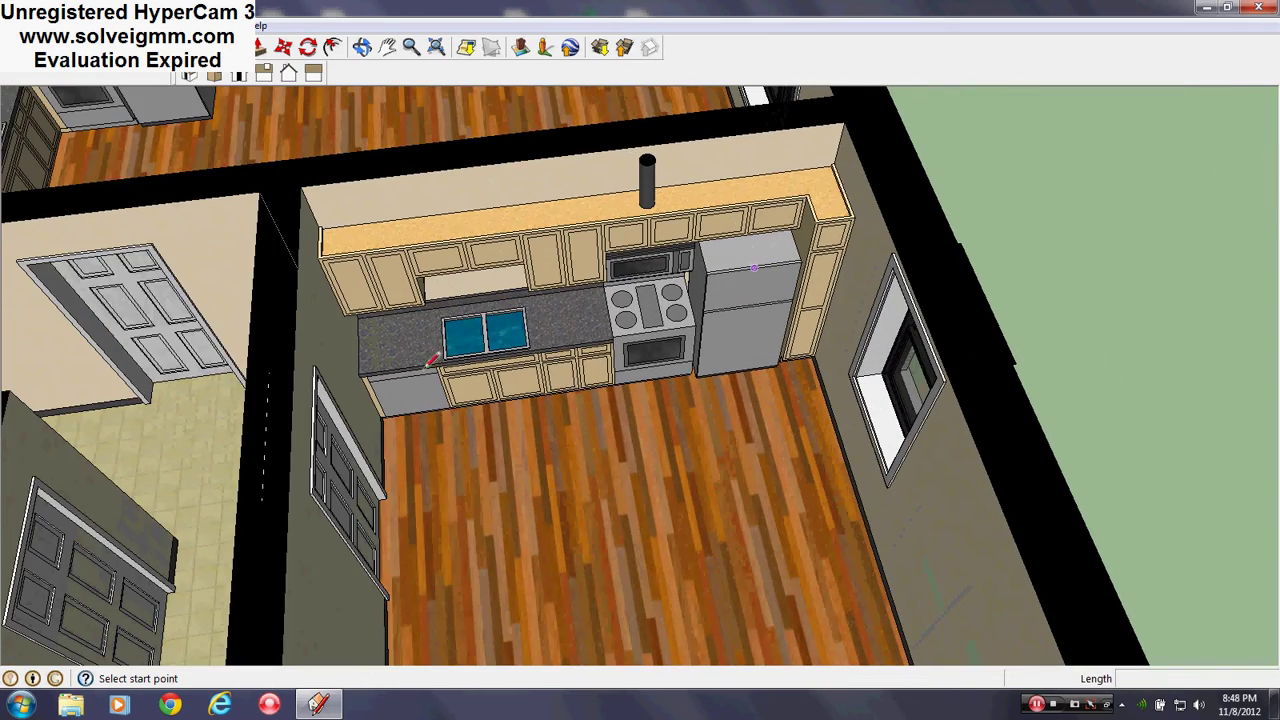
pyautogui.moveTo(440, 367)
pyautogui.mouseDown(button='middle')
pyautogui.moveTo(886, 397)
pyautogui.moveTo(691, 394)
pyautogui.mouseUp(button='middle')
pyautogui.scroll(-2, 688, 396)
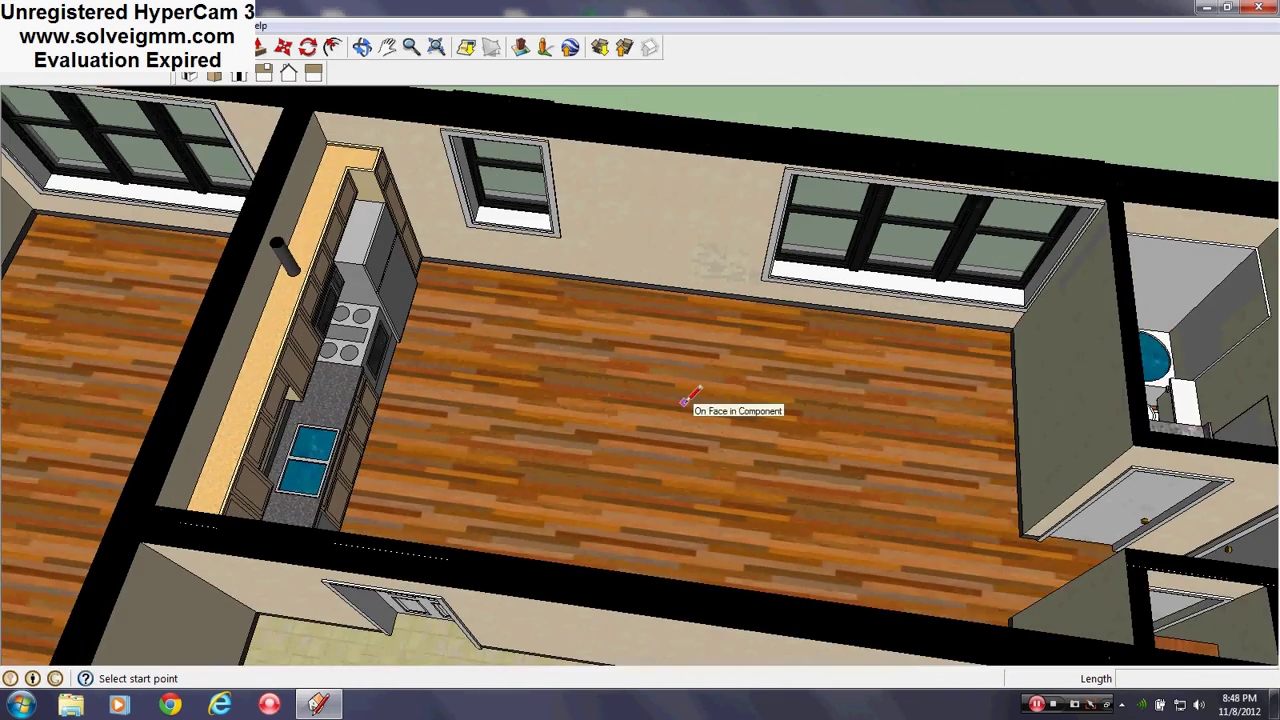
# - Survey the front apartment's living area and windows, following the floor through to the short hallway and its doors
pyautogui.scroll(2, 946, 420)
pyautogui.keyDown('shift'); pyautogui.moveTo(948, 420); pyautogui.dragTo(640, 400, button='middle'); pyautogui.keyUp('shift')
pyautogui.moveTo(346, 380)
pyautogui.keyDown('shift'); pyautogui.mouseDown(button='middle')
pyautogui.moveTo(669, 483)
pyautogui.moveTo(657, 450)
pyautogui.mouseUp(button='middle'); pyautogui.keyUp('shift')
pyautogui.scroll(-1, 659, 447)
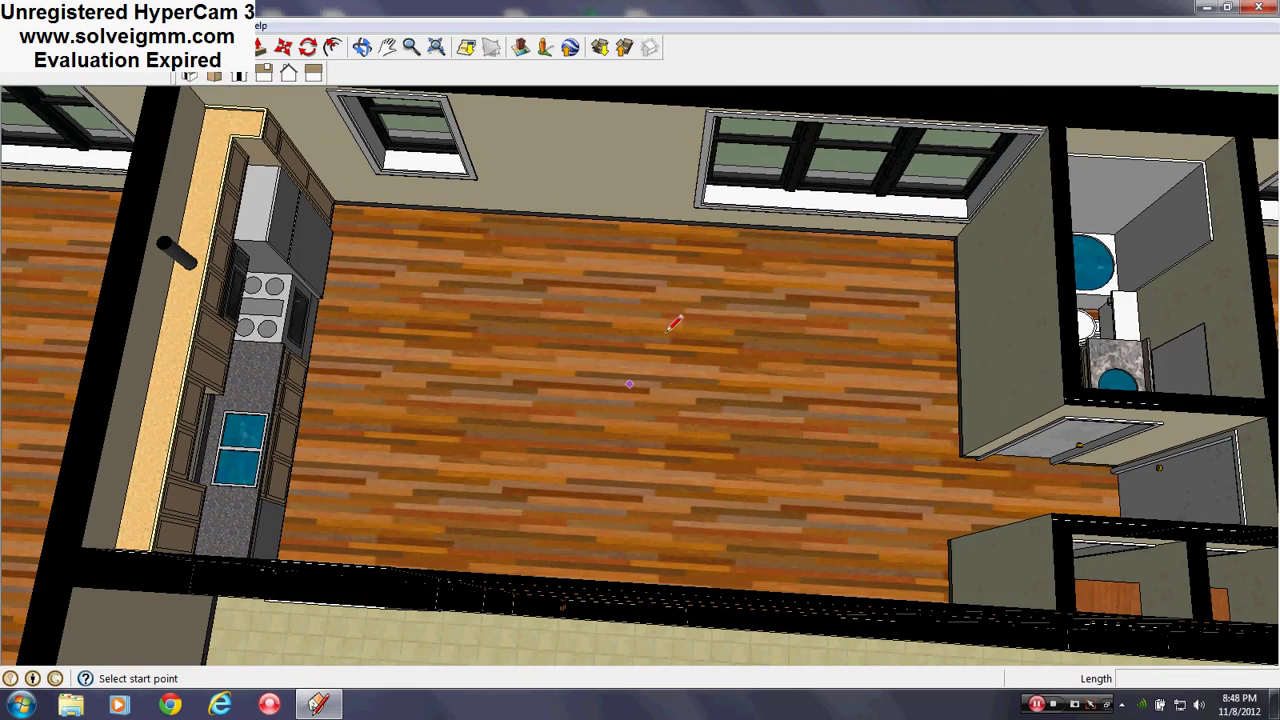
pyautogui.moveTo(962, 349)
pyautogui.keyDown('shift'); pyautogui.mouseDown(button='middle')
pyautogui.moveTo(908, 326)
pyautogui.moveTo(590, 340)
pyautogui.mouseUp(button='middle'); pyautogui.keyUp('shift')
pyautogui.moveTo(220, 430); pyautogui.dragTo(905, 366, button='middle')
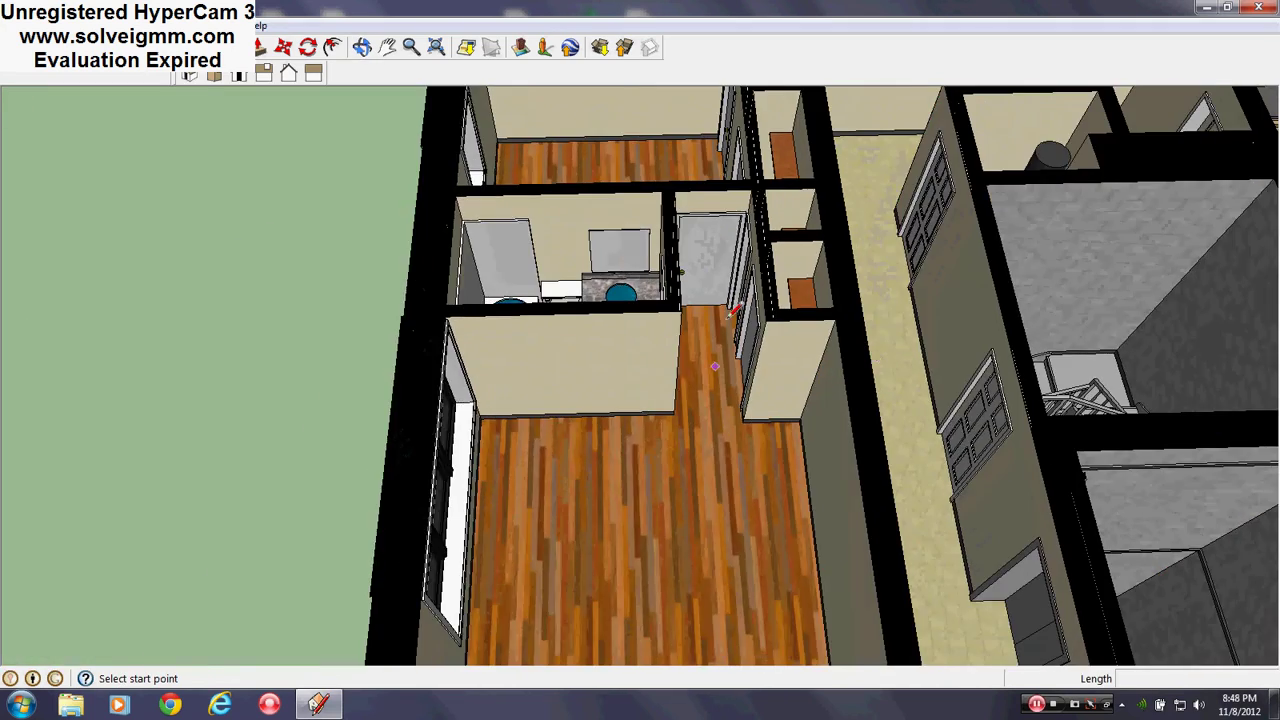
pyautogui.scroll(2, 731, 314)
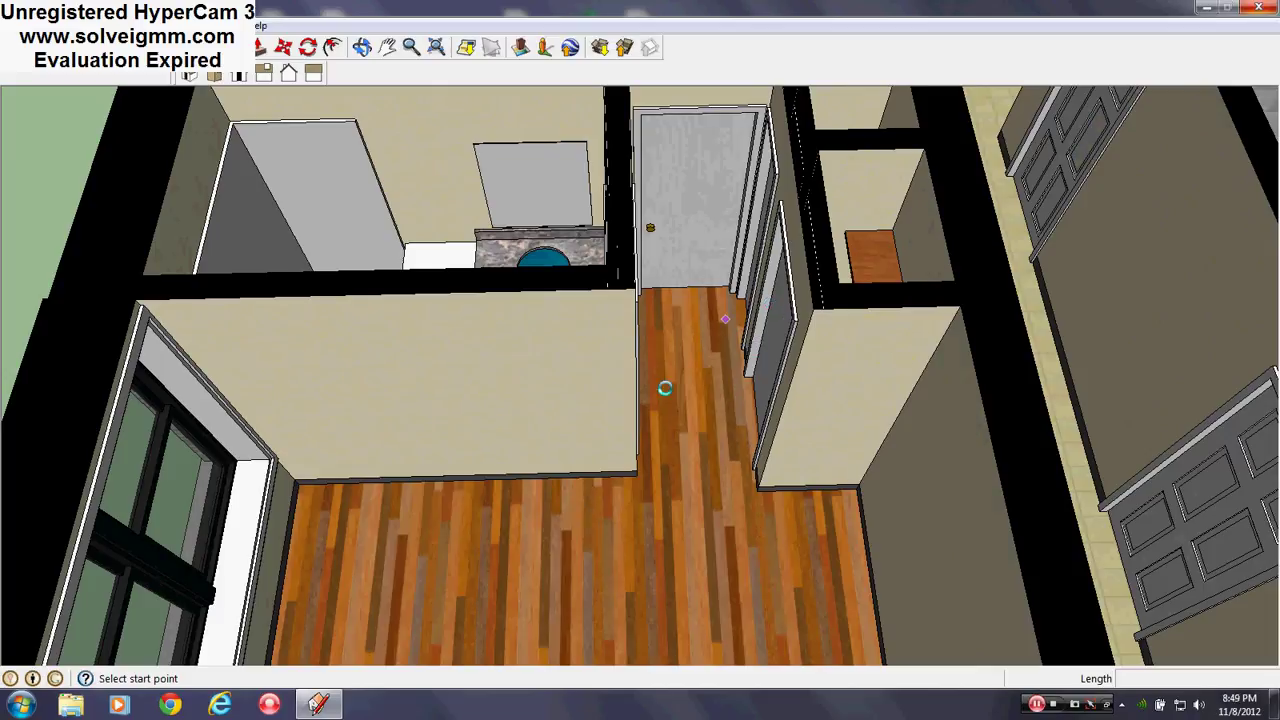
pyautogui.moveTo(665, 388); pyautogui.dragTo(679, 386, button='middle')
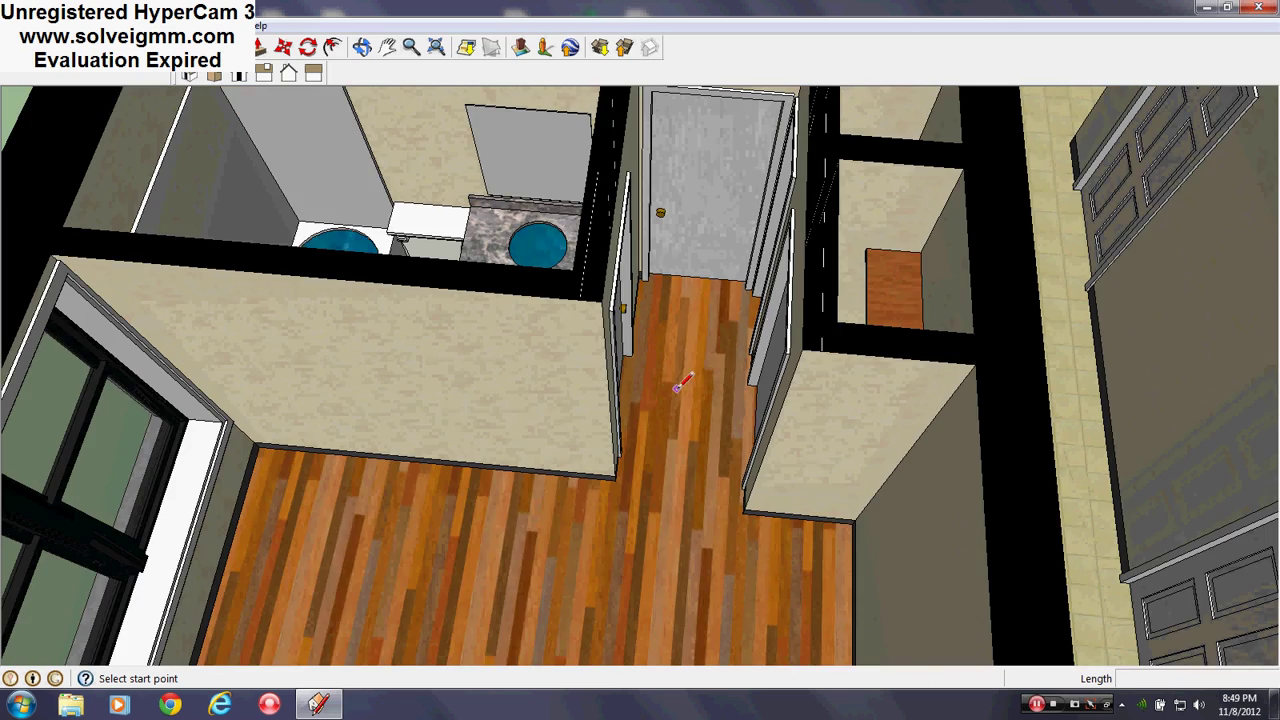
# - Inspect the hallway, bathroom, bedroom and shelved closets of the front apartment, ending with a view of the whole floor
pyautogui.scroll(4, 790, 175)
pyautogui.scroll(2, 640, 567)
pyautogui.moveTo(642, 568)
pyautogui.mouseDown(button='middle')
pyautogui.moveTo(914, 654)
pyautogui.moveTo(727, 578)
pyautogui.mouseUp(button='middle')
pyautogui.scroll(-6, 715, 540)
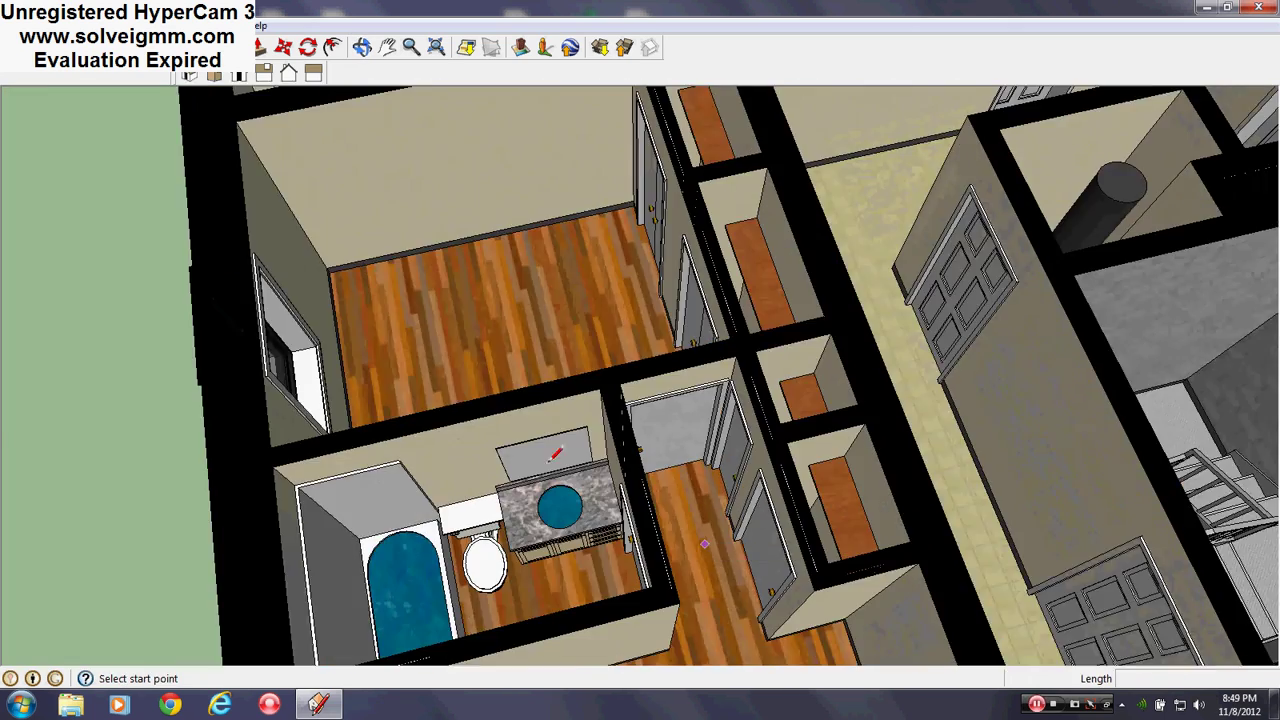
pyautogui.moveTo(557, 451)
pyautogui.mouseDown(button='middle')
pyautogui.moveTo(766, 540)
pyautogui.moveTo(903, 550)
pyautogui.moveTo(481, 492)
pyautogui.mouseUp(button='middle')
pyautogui.scroll(-2, 480, 494)
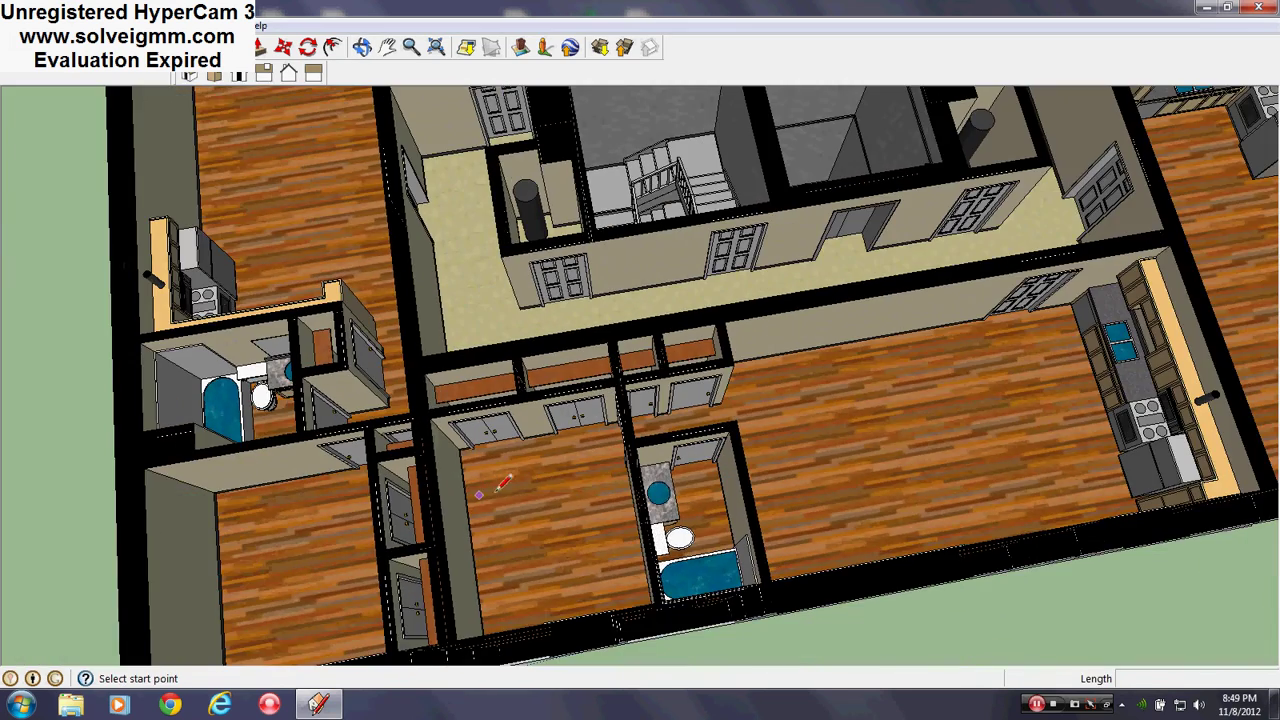
pyautogui.scroll(3, 672, 382)
pyautogui.moveTo(672, 382)
pyautogui.mouseDown(button='middle')
pyautogui.moveTo(636, 419)
pyautogui.moveTo(657, 425)
pyautogui.mouseUp(button='middle')
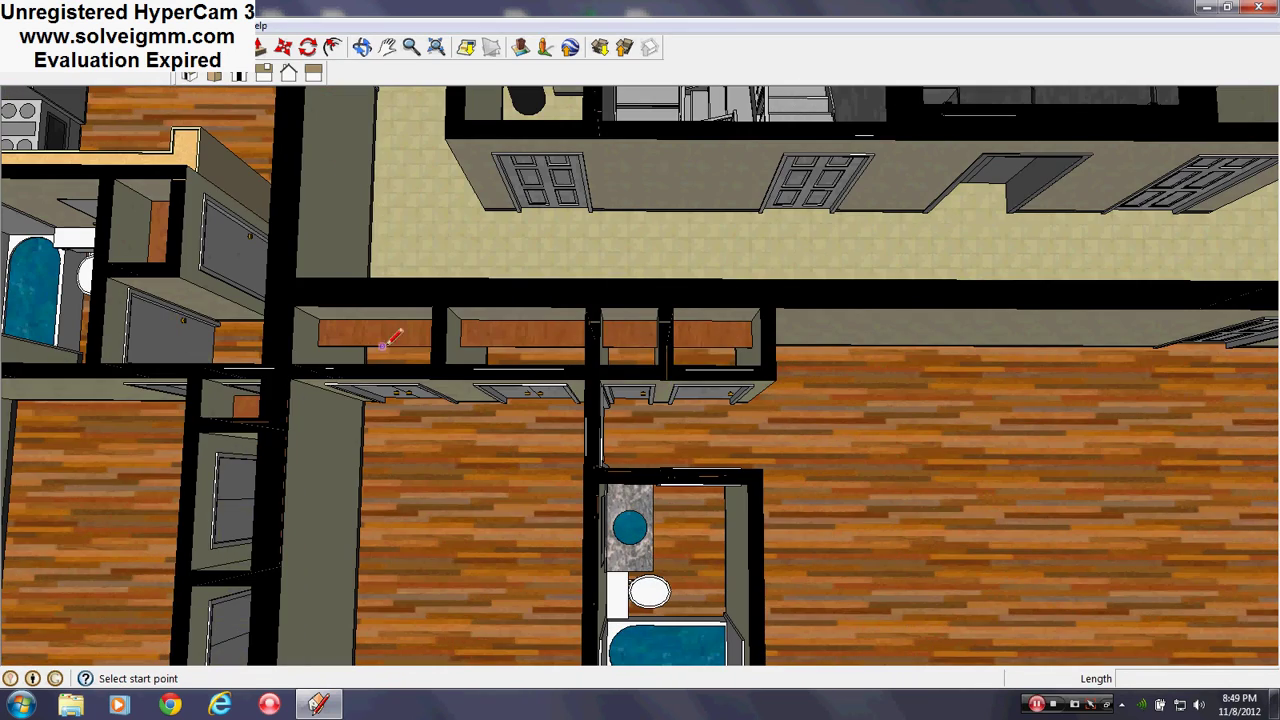
pyautogui.moveTo(385, 399)
pyautogui.mouseDown(button='middle')
pyautogui.moveTo(440, 283)
pyautogui.moveTo(497, 361)
pyautogui.mouseUp(button='middle')
pyautogui.scroll(-3, 537, 541)
pyautogui.scroll(-3, 538, 541)
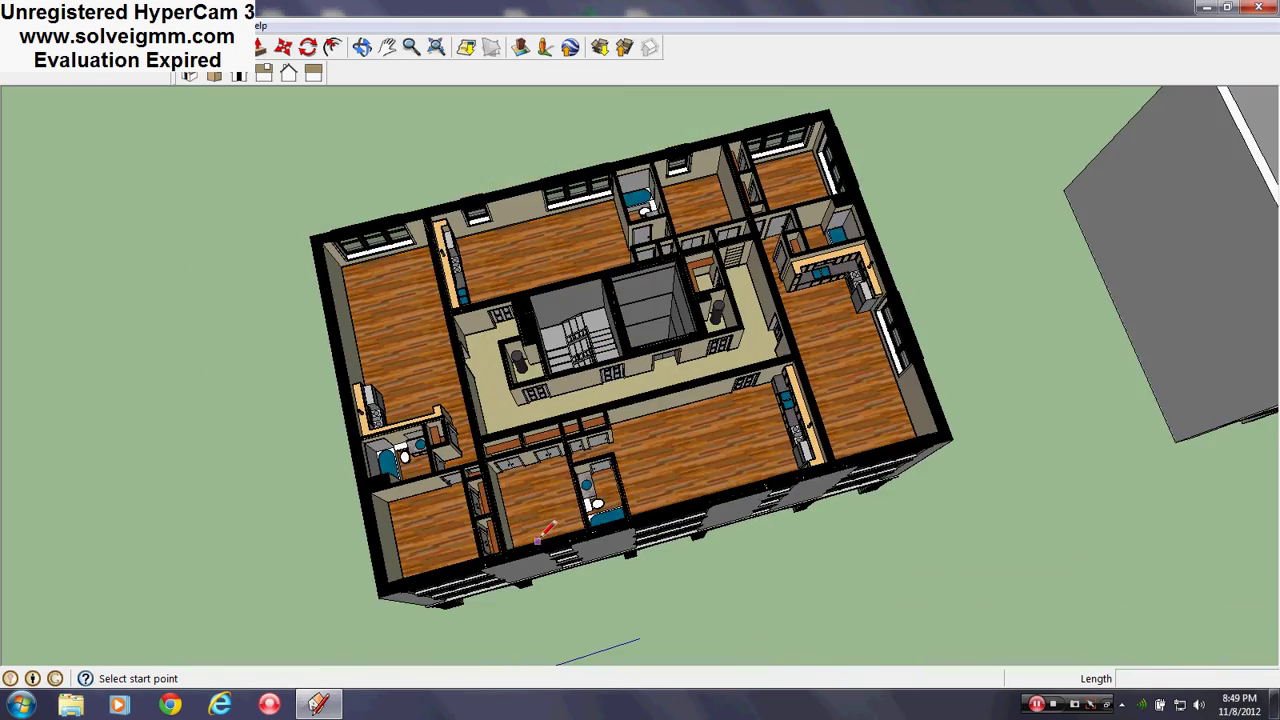
# - Compare the fourth floor's apartments around the tiled corridor, stairwell and elevator shaft from several overhead angles
pyautogui.scroll(5, 411, 411)
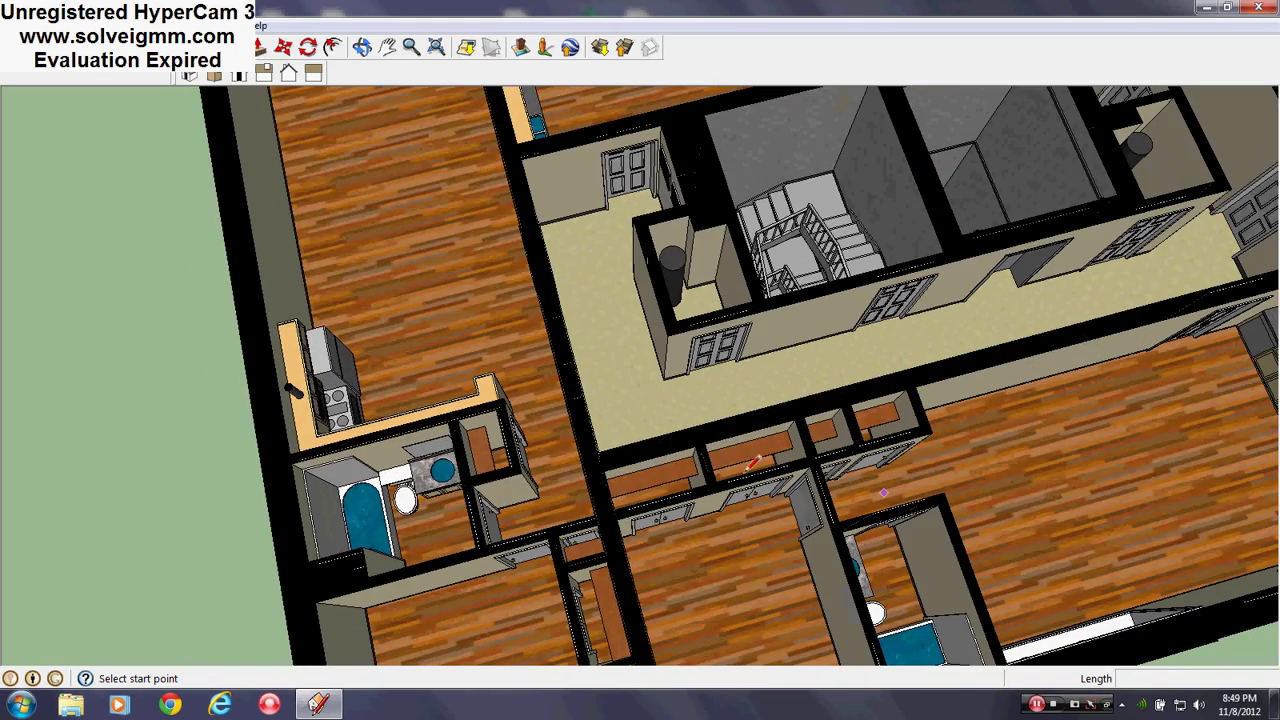
pyautogui.moveTo(842, 453)
pyautogui.mouseDown(button='middle')
pyautogui.moveTo(757, 523)
pyautogui.moveTo(863, 446)
pyautogui.mouseUp(button='middle')
pyautogui.scroll(-2, 785, 500)
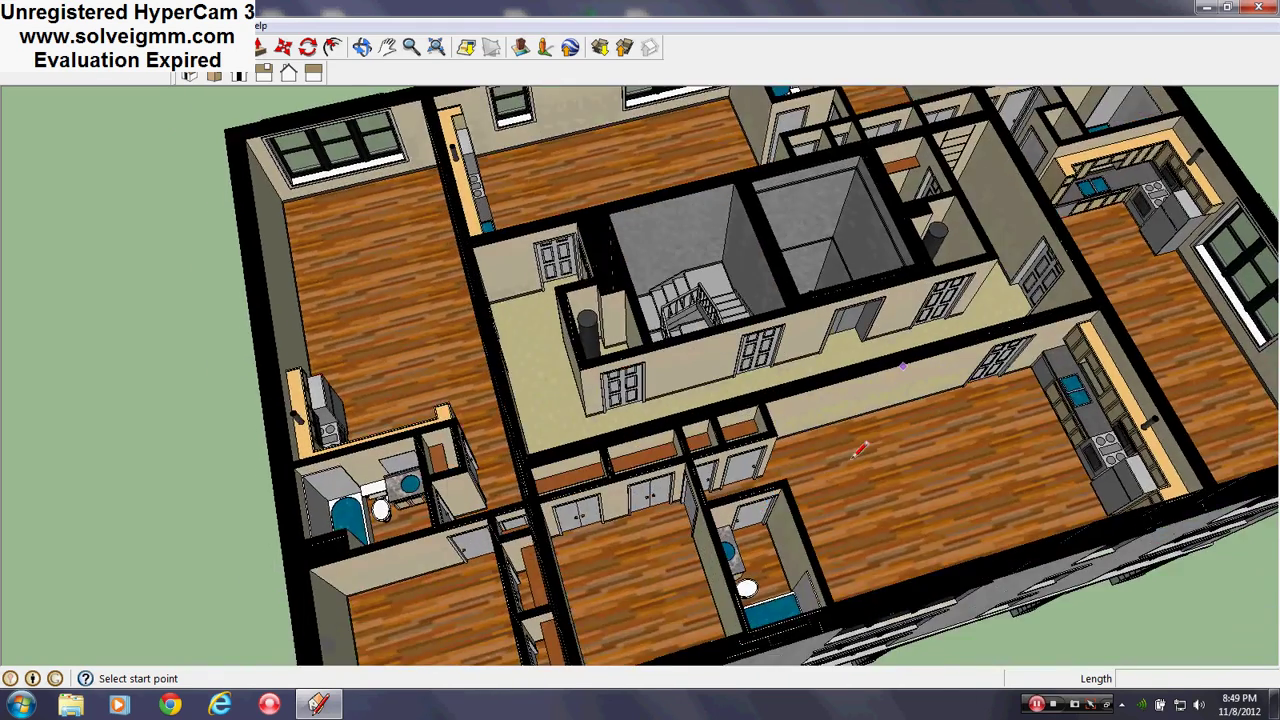
pyautogui.scroll(-1, 819, 523)
pyautogui.moveTo(990, 372)
pyautogui.keyDown('shift'); pyautogui.mouseDown(button='middle')
pyautogui.moveTo(819, 523)
pyautogui.moveTo(880, 428)
pyautogui.moveTo(788, 556)
pyautogui.mouseUp(button='middle'); pyautogui.keyUp('shift')
pyautogui.scroll(1, 819, 523)
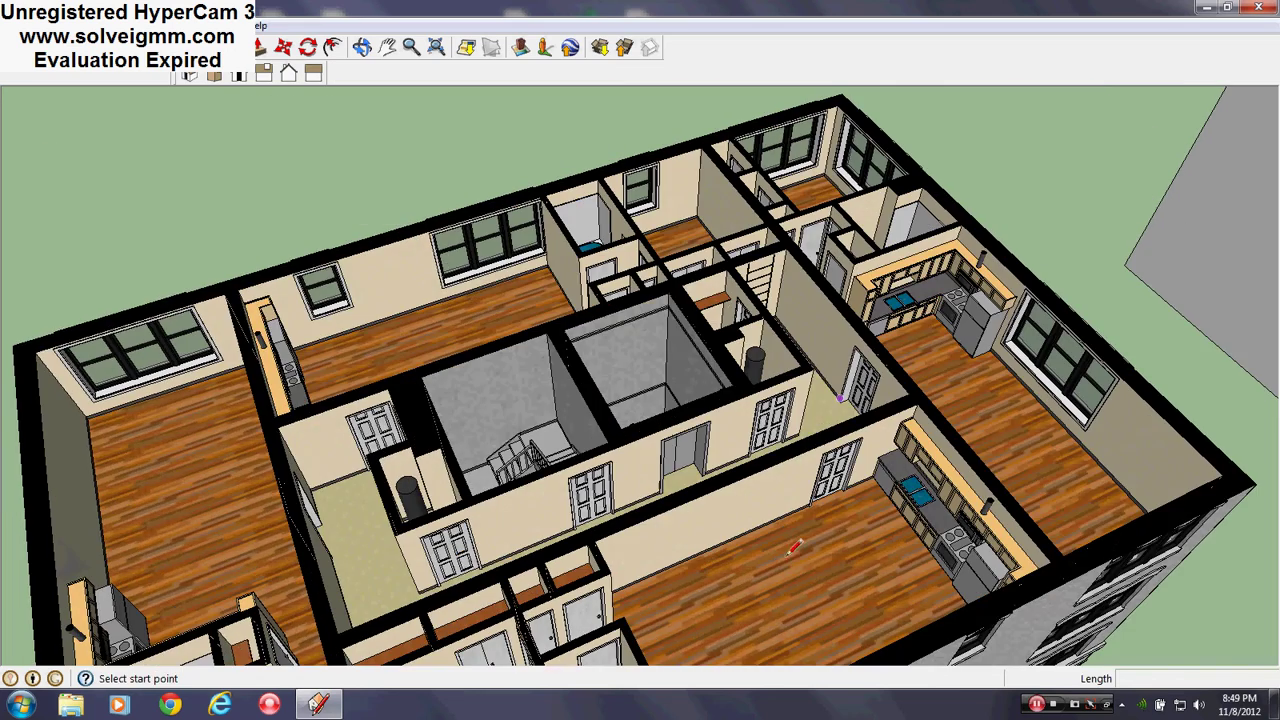
pyautogui.moveTo(884, 529)
pyautogui.mouseDown(button='middle')
pyautogui.moveTo(655, 617)
pyautogui.moveTo(490, 575)
pyautogui.mouseUp(button='middle')
pyautogui.moveTo(490, 575)
pyautogui.keyDown('shift'); pyautogui.mouseDown(button='middle')
pyautogui.moveTo(577, 526)
pyautogui.moveTo(735, 490)
pyautogui.mouseUp(button='middle'); pyautogui.keyUp('shift')
pyautogui.scroll(-2, 735, 490)
pyautogui.moveTo(625, 540); pyautogui.dragTo(552, 534, button='middle')
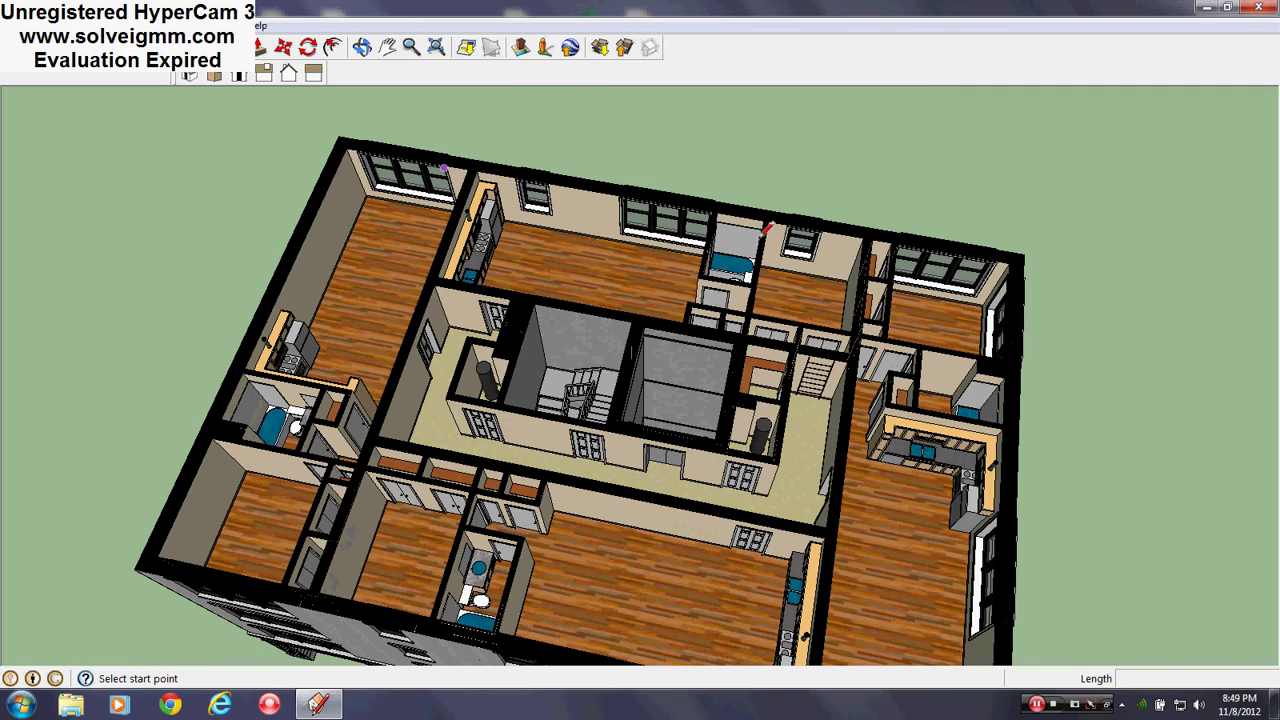
pyautogui.keyDown('shift'); pyautogui.moveTo(955, 549); pyautogui.dragTo(728, 477, button='middle'); pyautogui.keyUp('shift')
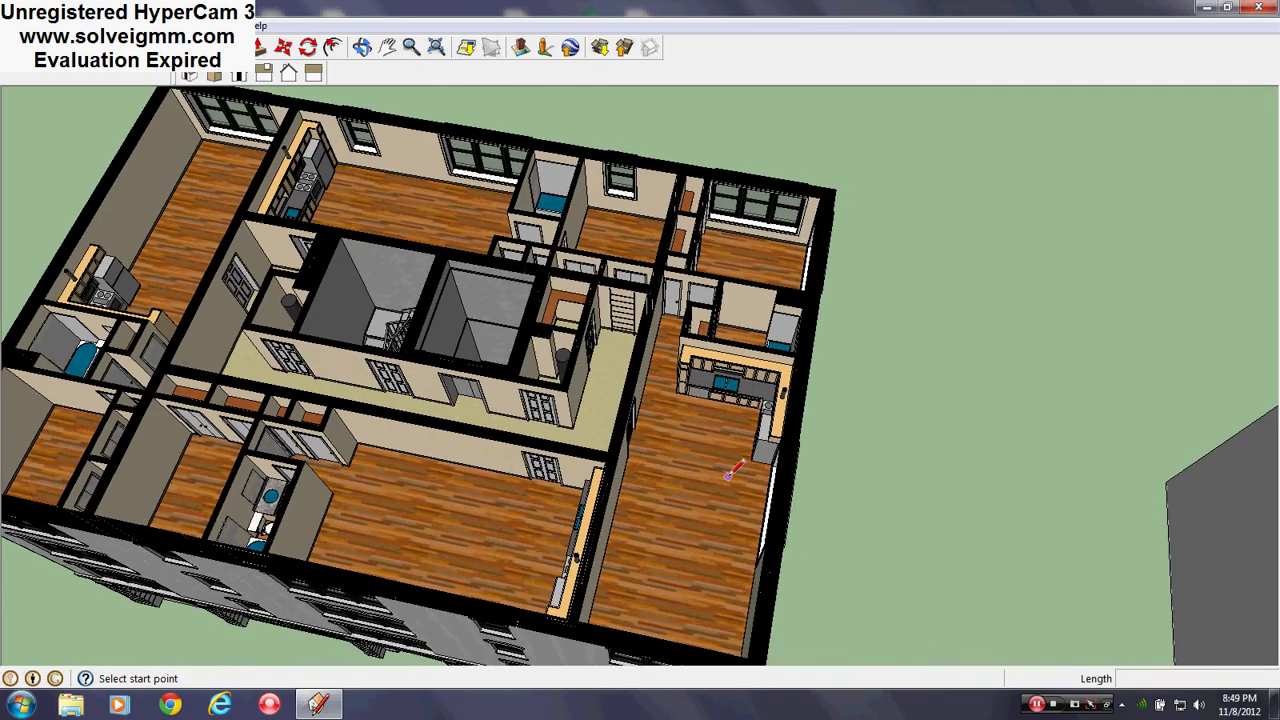
# - Examine the corner apartment's L-shaped kitchen, living area windows and the roof ladder in the adjacent corridor
pyautogui.scroll(7, 733, 350)
pyautogui.moveTo(733, 355); pyautogui.dragTo(1175, 371, button='middle')
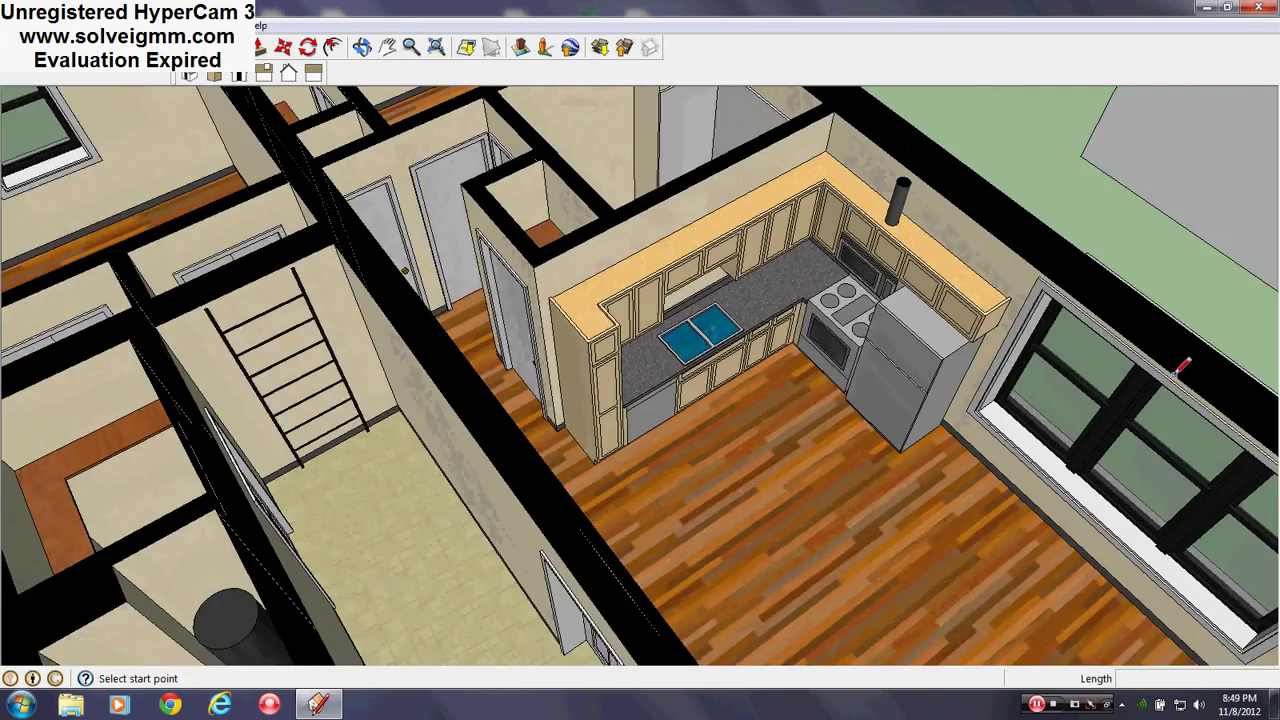
pyautogui.keyDown('shift'); pyautogui.moveTo(977, 367); pyautogui.dragTo(885, 369, button='middle'); pyautogui.keyUp('shift')
pyautogui.scroll(-3, 884, 369)
pyautogui.scroll(-3, 650, 407)
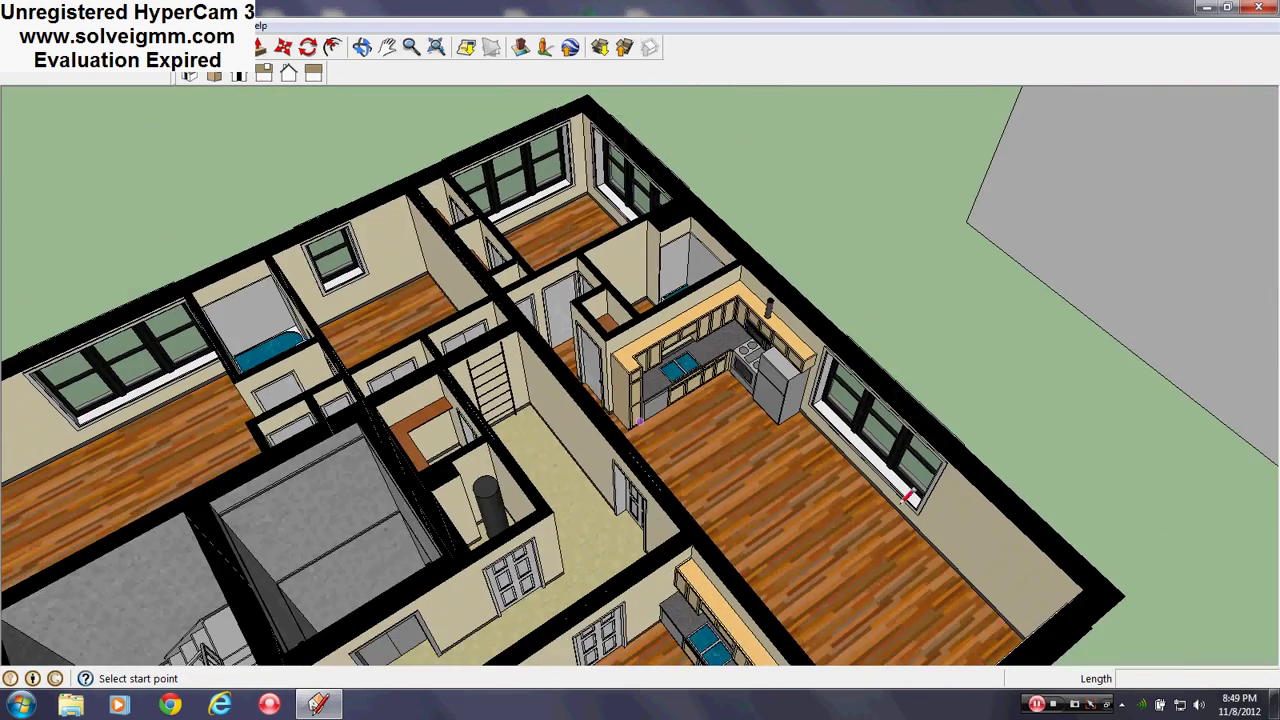
pyautogui.scroll(3, 985, 540)
pyautogui.moveTo(990, 525)
pyautogui.mouseDown(button='middle')
pyautogui.moveTo(1220, 543)
pyautogui.moveTo(1264, 516)
pyautogui.mouseUp(button='middle')
pyautogui.keyDown('shift'); pyautogui.moveTo(870, 583); pyautogui.dragTo(1178, 658, button='middle'); pyautogui.keyUp('shift')
pyautogui.moveTo(857, 543); pyautogui.dragTo(479, 472, button='middle')
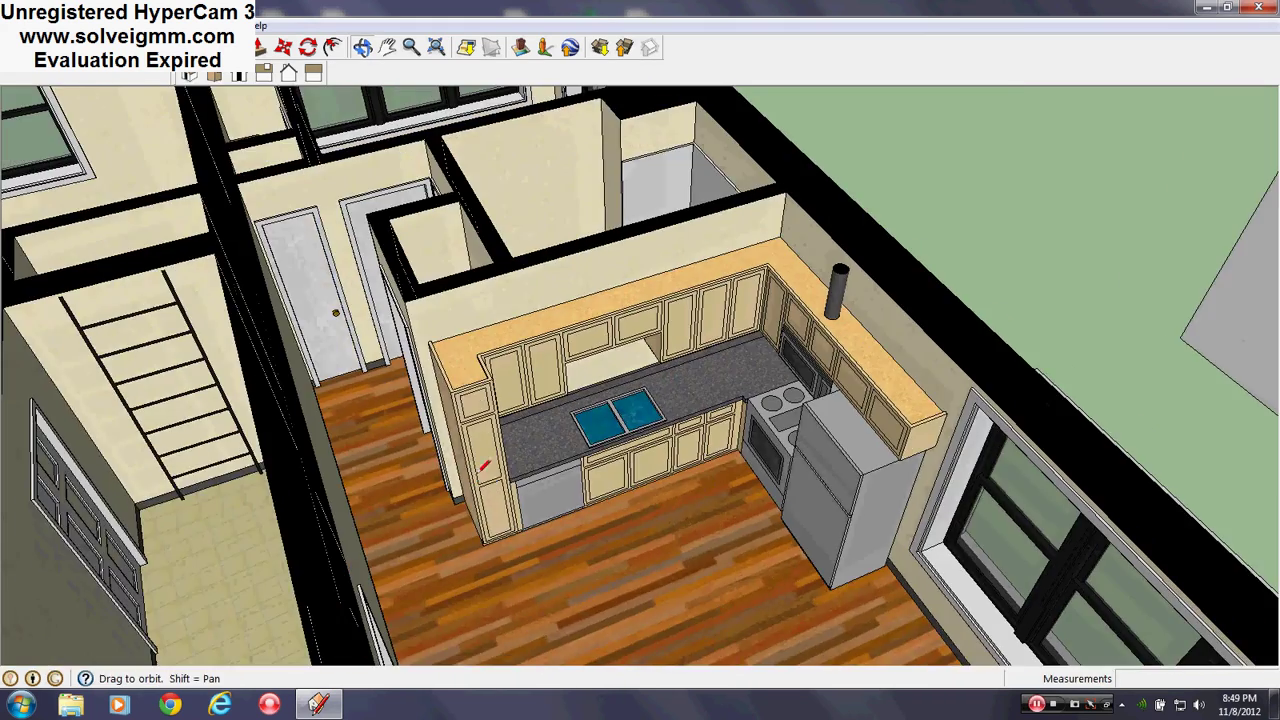
# - Inspect the L-shaped kitchen's cabinets, speckled countertop, double sink, stove, microwave and refrigerator up close
pyautogui.scroll(3, 747, 456)
pyautogui.moveTo(747, 456); pyautogui.dragTo(722, 361, button='middle')
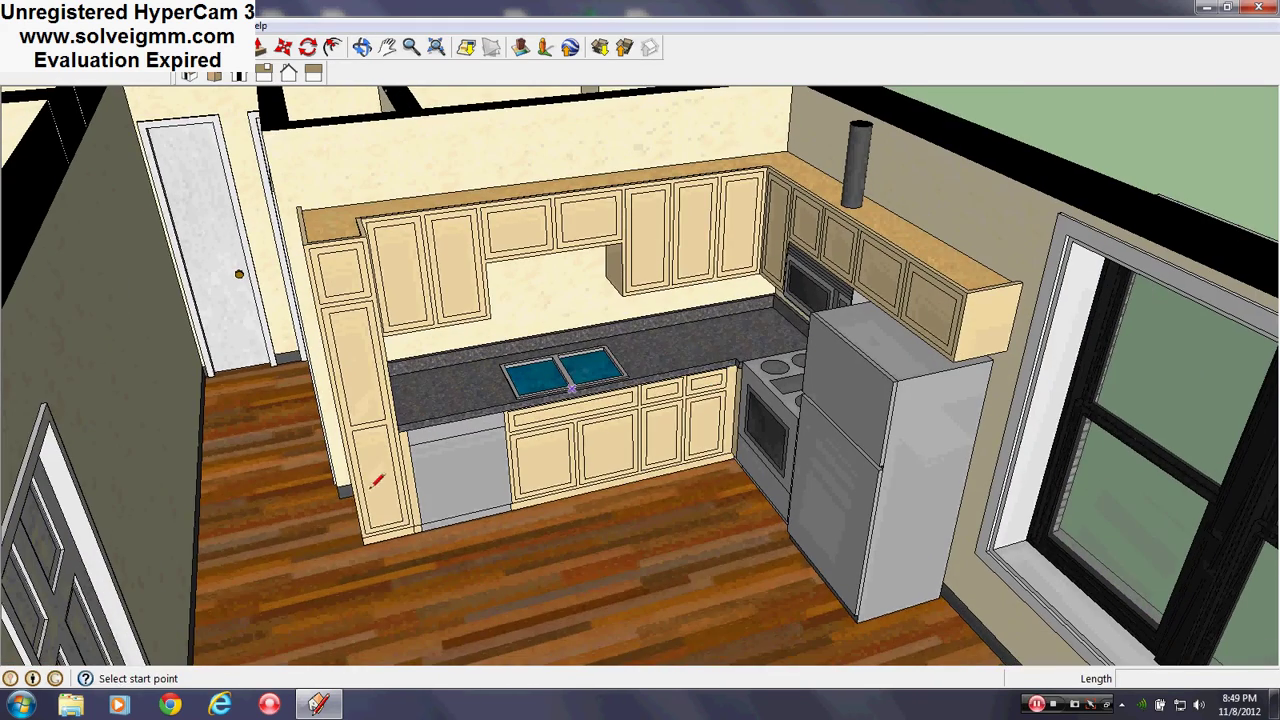
pyautogui.moveTo(843, 437)
pyautogui.mouseDown(button='middle')
pyautogui.moveTo(960, 346)
pyautogui.moveTo(1249, 503)
pyautogui.moveTo(1240, 560)
pyautogui.moveTo(967, 594)
pyautogui.mouseUp(button='middle')
pyautogui.scroll(3, 728, 338)
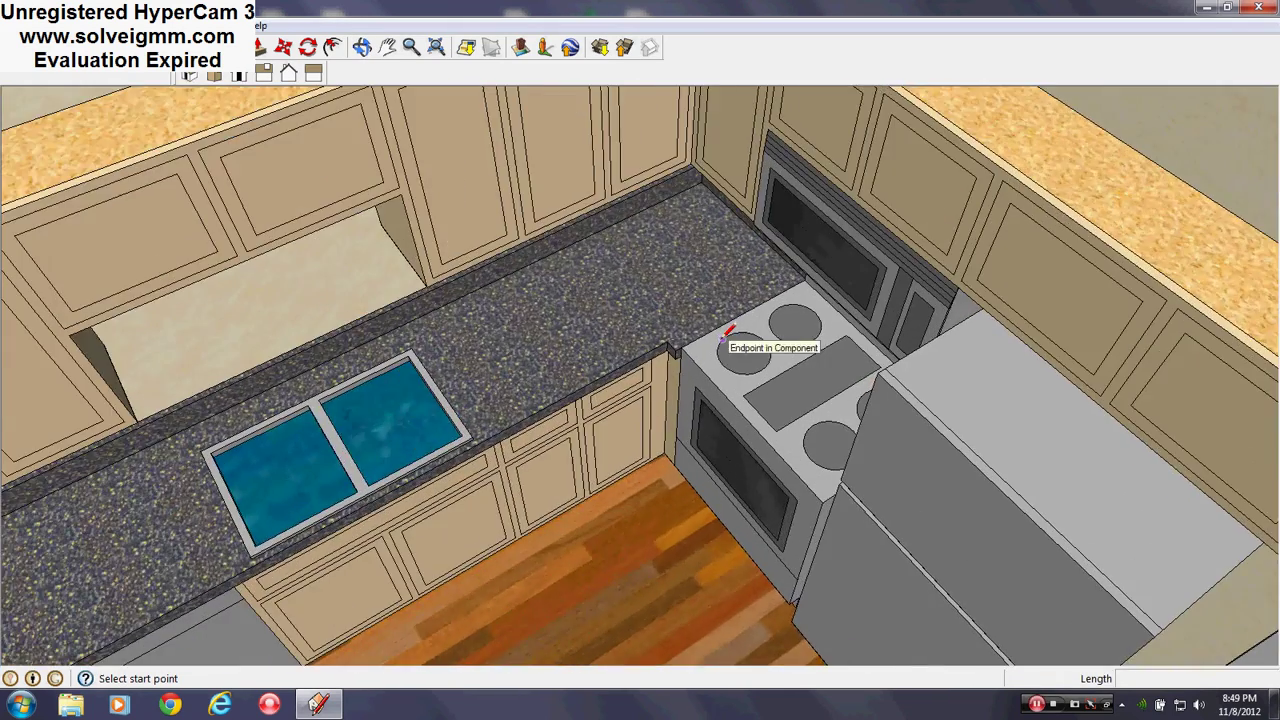
pyautogui.scroll(-4, 731, 375)
pyautogui.scroll(-2, 541, 391)
# - Look over the corner apartment's living area and windows, continuing around to the apartment at the building's opposite end
pyautogui.moveTo(541, 391)
pyautogui.mouseDown(button='middle')
pyautogui.moveTo(446, 426)
pyautogui.moveTo(260, 370)
pyautogui.mouseUp(button='middle')
pyautogui.keyDown('shift'); pyautogui.moveTo(491, 412); pyautogui.dragTo(655, 434, button='middle'); pyautogui.keyUp('shift')
pyautogui.moveTo(645, 352); pyautogui.dragTo(885, 361, button='middle')
pyautogui.moveTo(714, 394)
pyautogui.keyDown('shift'); pyautogui.mouseDown(button='middle')
pyautogui.moveTo(583, 465)
pyautogui.moveTo(935, 444)
pyautogui.moveTo(580, 457)
pyautogui.mouseUp(button='middle'); pyautogui.keyUp('shift')
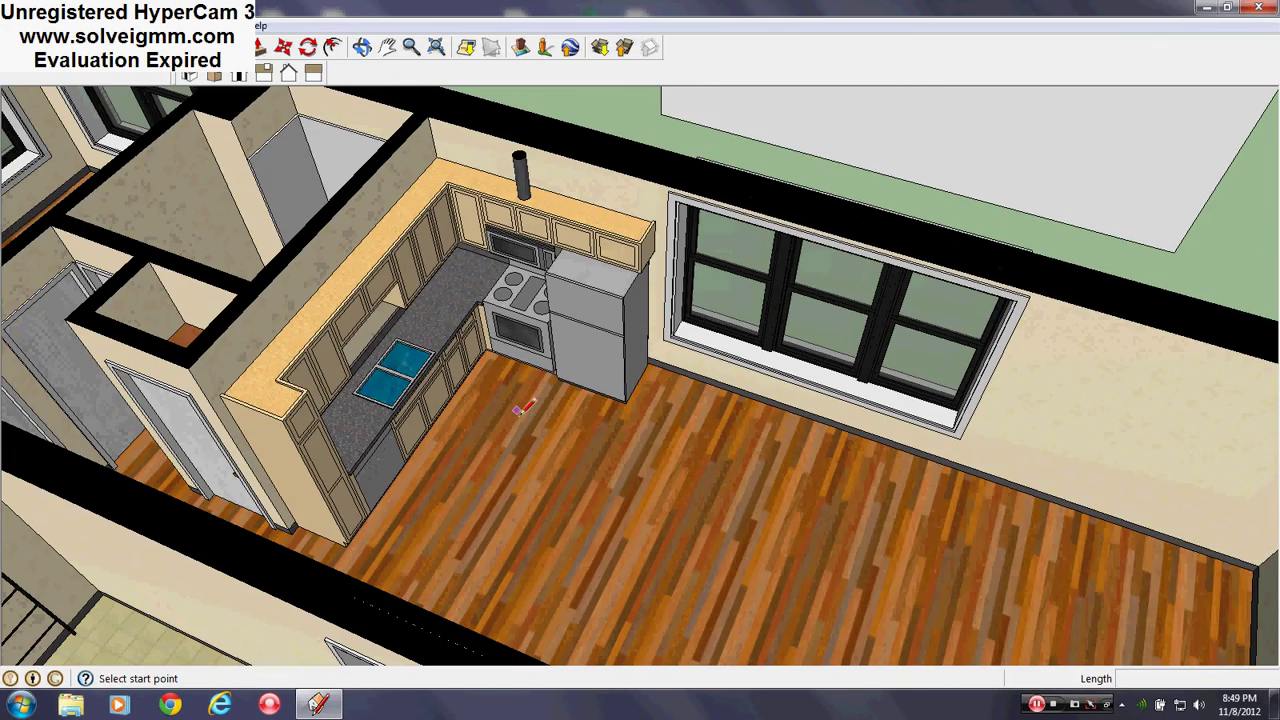
pyautogui.moveTo(522, 407)
pyautogui.mouseDown(button='middle')
pyautogui.moveTo(966, 500)
pyautogui.moveTo(760, 534)
pyautogui.moveTo(954, 474)
pyautogui.moveTo(556, 500)
pyautogui.moveTo(569, 428)
pyautogui.moveTo(723, 481)
pyautogui.moveTo(609, 444)
pyautogui.moveTo(572, 396)
pyautogui.mouseUp(button='middle')
pyautogui.scroll(-2, 572, 396)
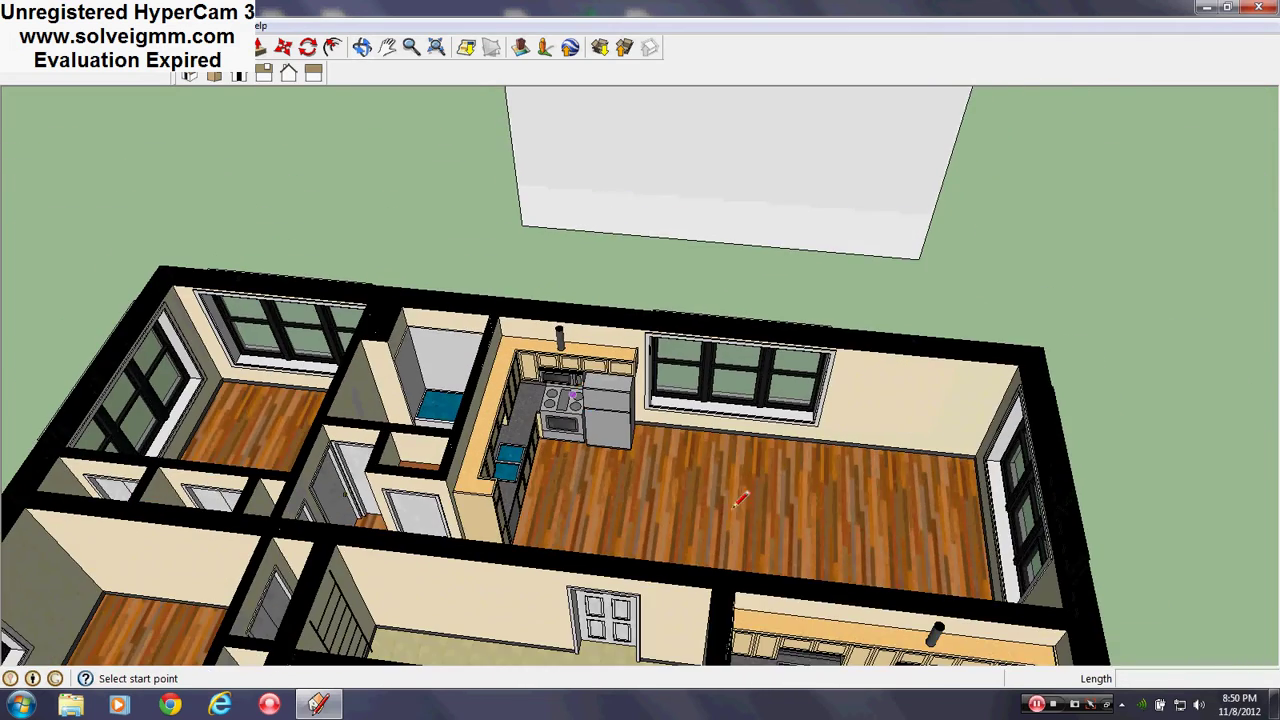
pyautogui.scroll(3, 588, 452)
pyautogui.moveTo(588, 452)
pyautogui.mouseDown(button='middle')
pyautogui.moveTo(751, 549)
pyautogui.moveTo(945, 600)
pyautogui.mouseUp(button='middle')
pyautogui.scroll(-3, 673, 565)
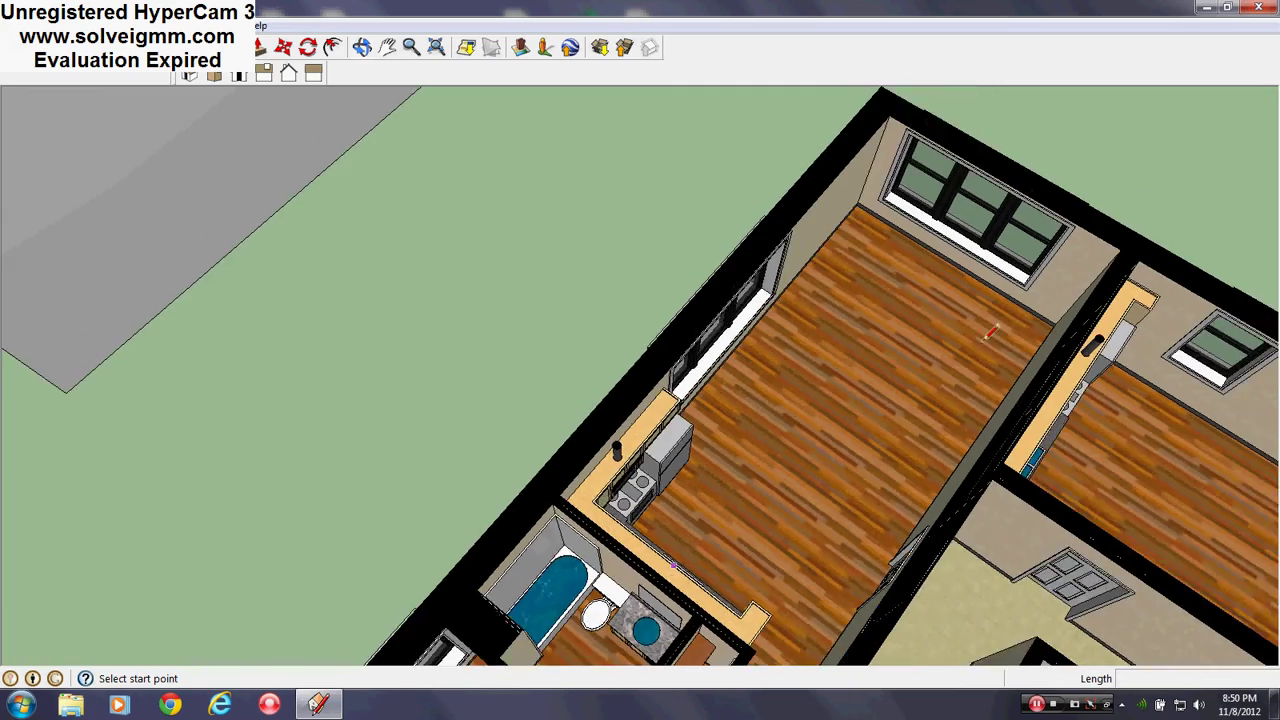
# - Examine the opposite end apartment's large living room, kitchen and bathroom, returning to the L-shaped kitchen apartment
pyautogui.scroll(4, 1073, 240)
pyautogui.moveTo(1073, 240); pyautogui.dragTo(1039, 220, button='middle')
pyautogui.scroll(-5, 829, 234)
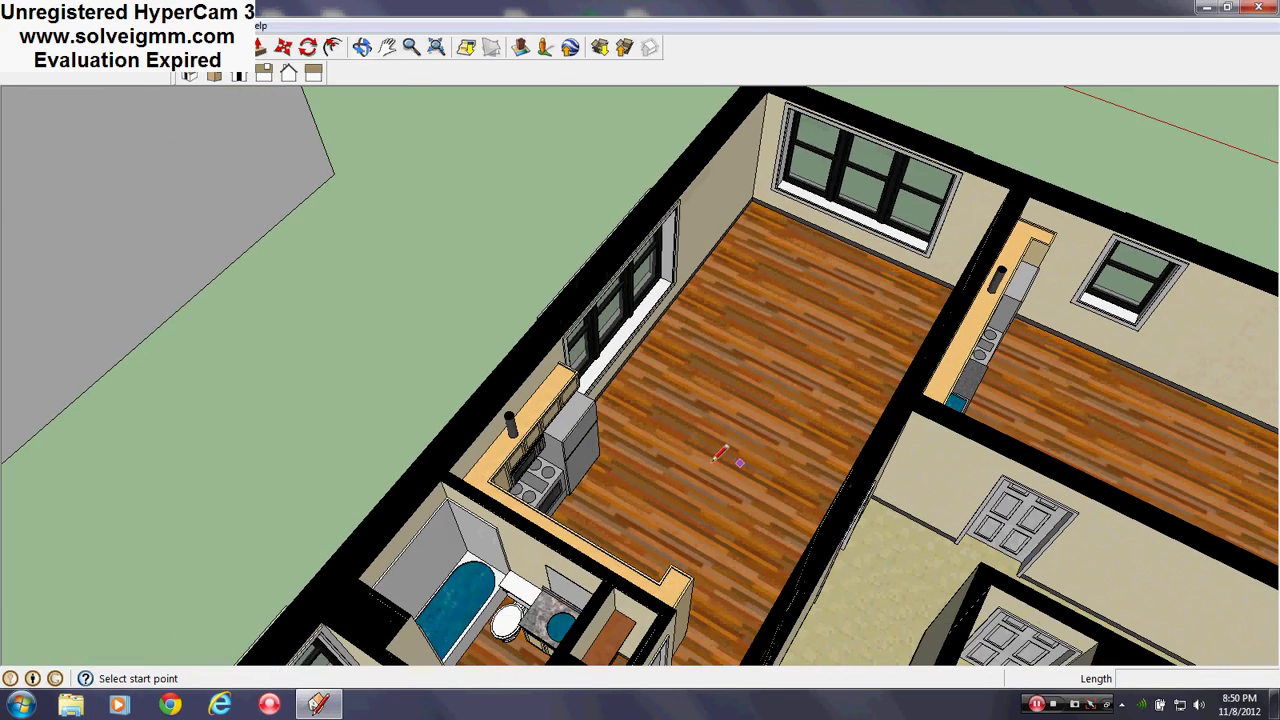
pyautogui.scroll(-3, 866, 259)
pyautogui.moveTo(800, 290)
pyautogui.mouseDown(button='middle')
pyautogui.moveTo(500, 400)
pyautogui.moveTo(420, 402)
pyautogui.mouseUp(button='middle')
pyautogui.scroll(-3, 600, 455)
pyautogui.scroll(4, 434, 446)
pyautogui.scroll(6, 450, 470)
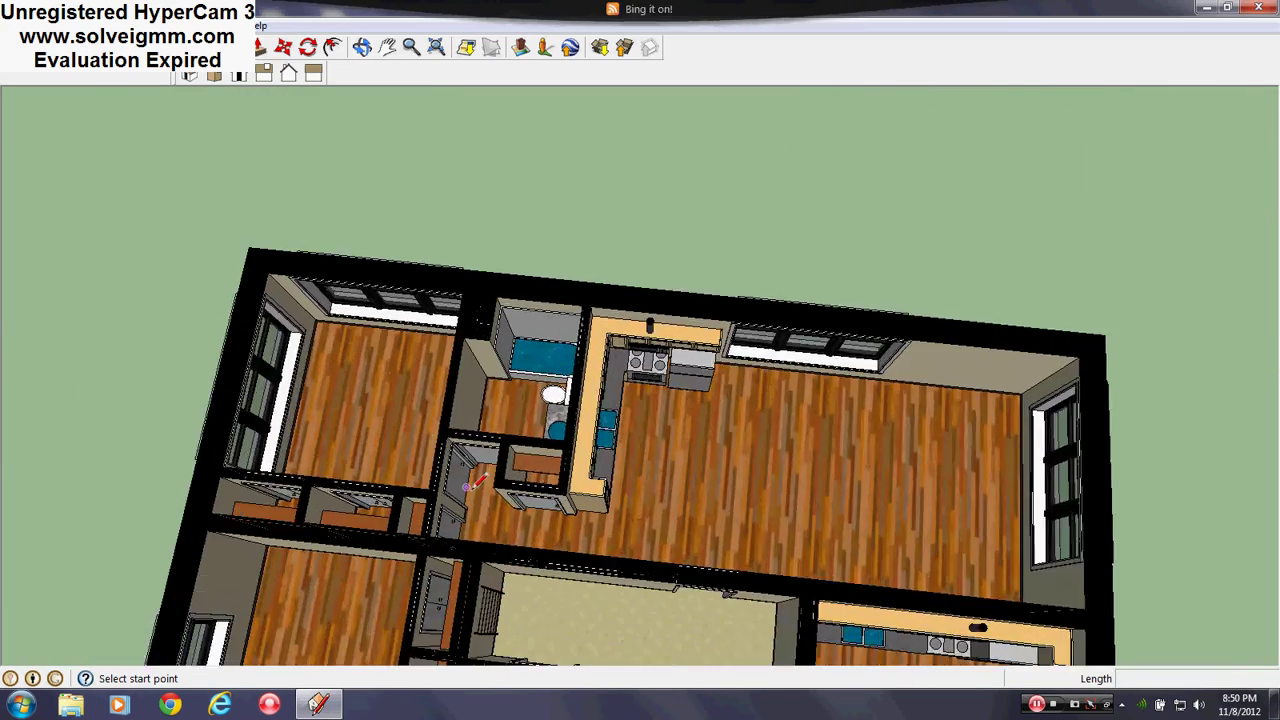
# - Examine the corner bedroom's two window walls, its closets and the neighboring bathroom from above
pyautogui.moveTo(574, 486)
pyautogui.mouseDown(button='middle')
pyautogui.moveTo(471, 386)
pyautogui.moveTo(395, 396)
pyautogui.mouseUp(button='middle')
pyautogui.moveTo(690, 500); pyautogui.dragTo(480, 520, button='middle')
pyautogui.scroll(-4, 400, 490)
pyautogui.scroll(4, 360, 468)
pyautogui.scroll(-3, 806, 565)
pyautogui.scroll(-4, 806, 566)
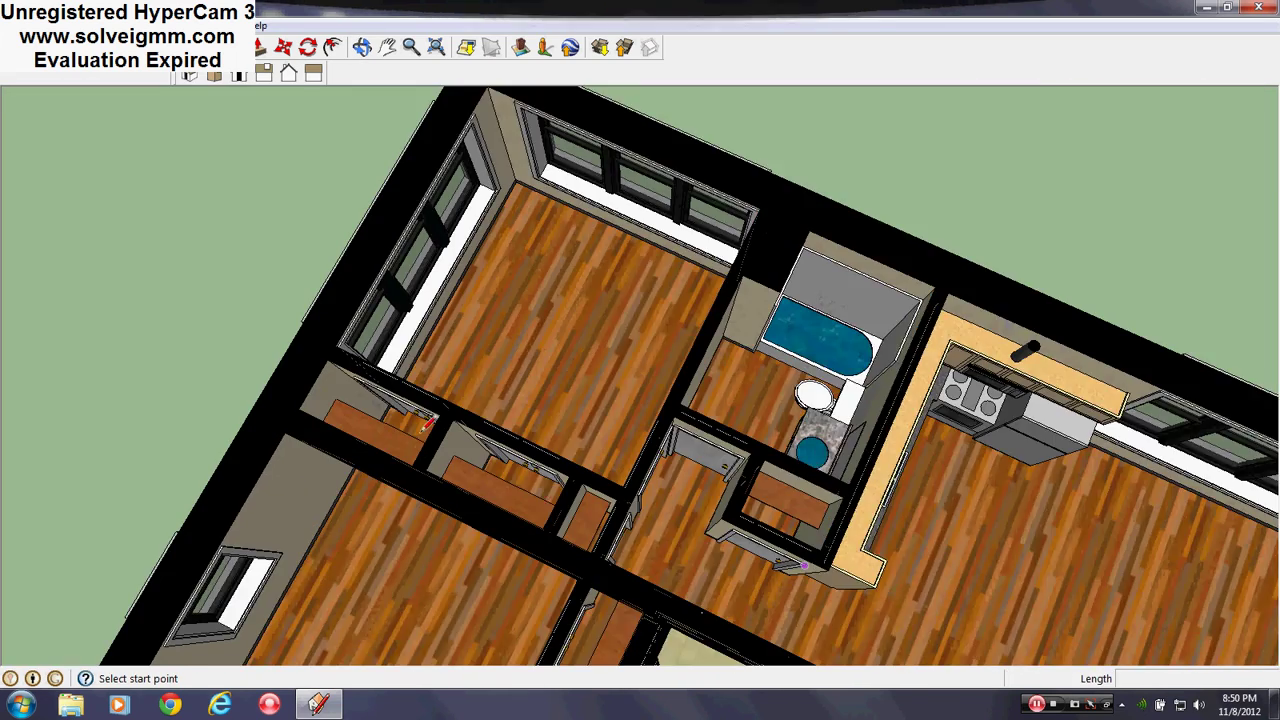
pyautogui.scroll(4, 498, 490)
pyautogui.scroll(-3, 500, 493)
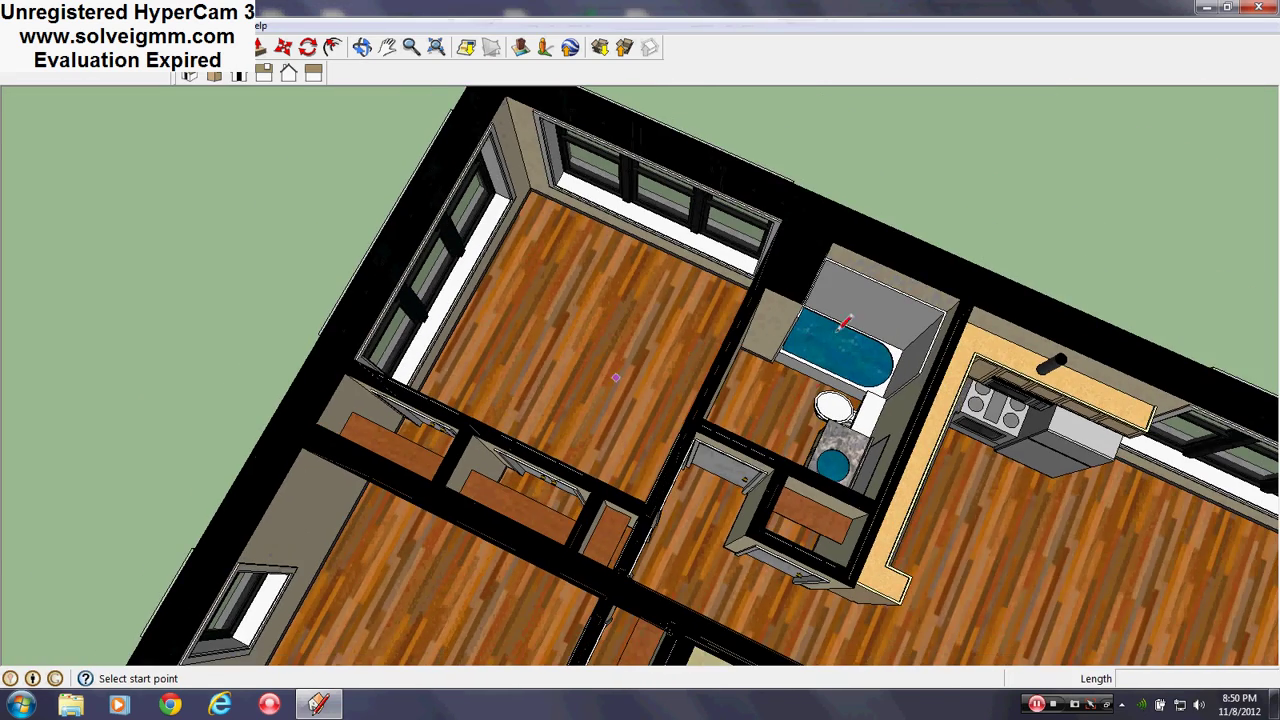
# - Survey the fourth-floor apartments from above, circling from the corner bedroom and bathroom past the central core to the long window facade
pyautogui.moveTo(854, 403)
pyautogui.mouseDown(button='middle')
pyautogui.moveTo(240, 449)
pyautogui.moveTo(230, 410)
pyautogui.mouseUp(button='middle')
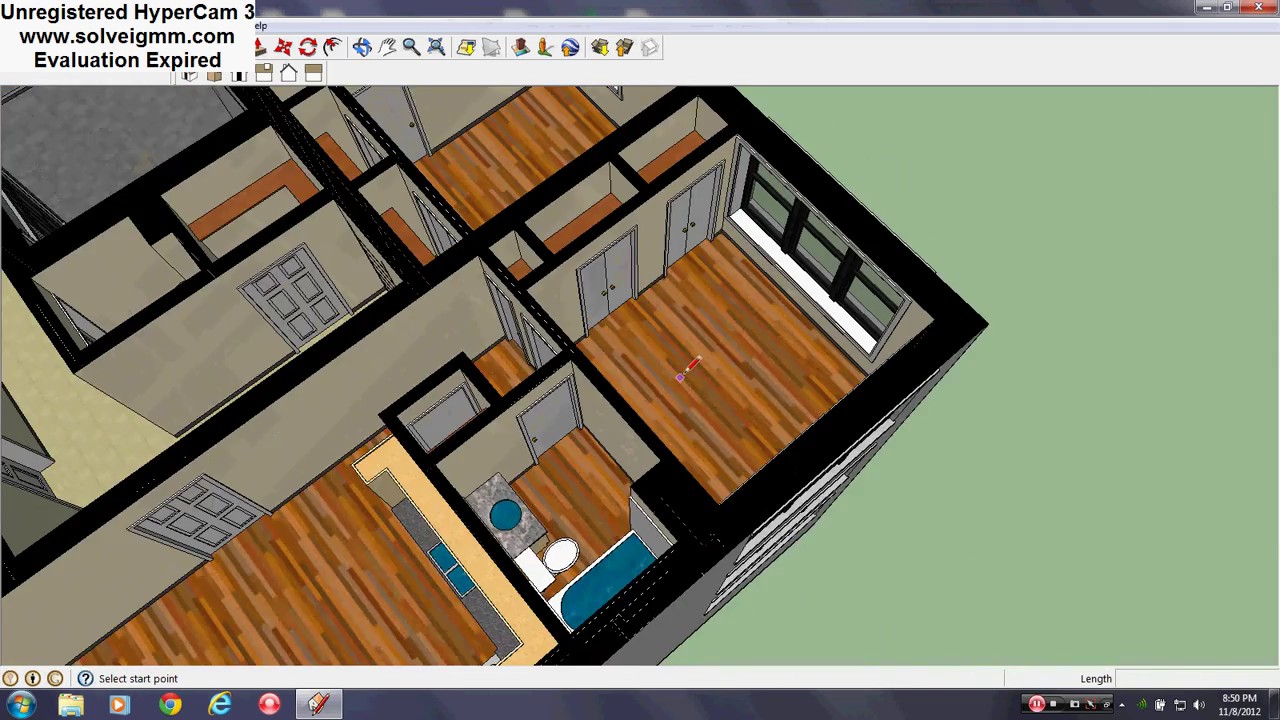
pyautogui.moveTo(740, 385)
pyautogui.mouseDown(button='middle')
pyautogui.moveTo(821, 517)
pyautogui.moveTo(610, 400)
pyautogui.mouseUp(button='middle')
pyautogui.moveTo(589, 160); pyautogui.dragTo(651, 514, button='middle')
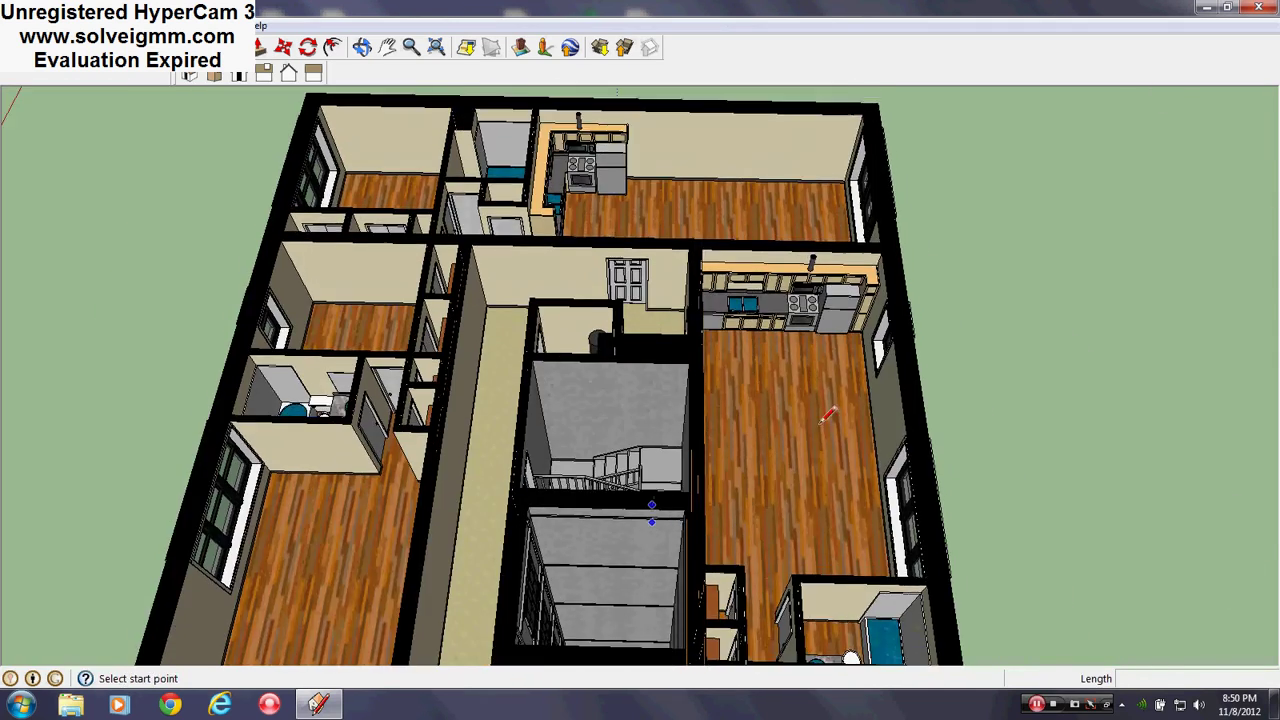
pyautogui.moveTo(829, 420)
pyautogui.mouseDown(button='middle')
pyautogui.moveTo(792, 318)
pyautogui.moveTo(257, 416)
pyautogui.moveTo(651, 447)
pyautogui.moveTo(531, 331)
pyautogui.mouseUp(button='middle')
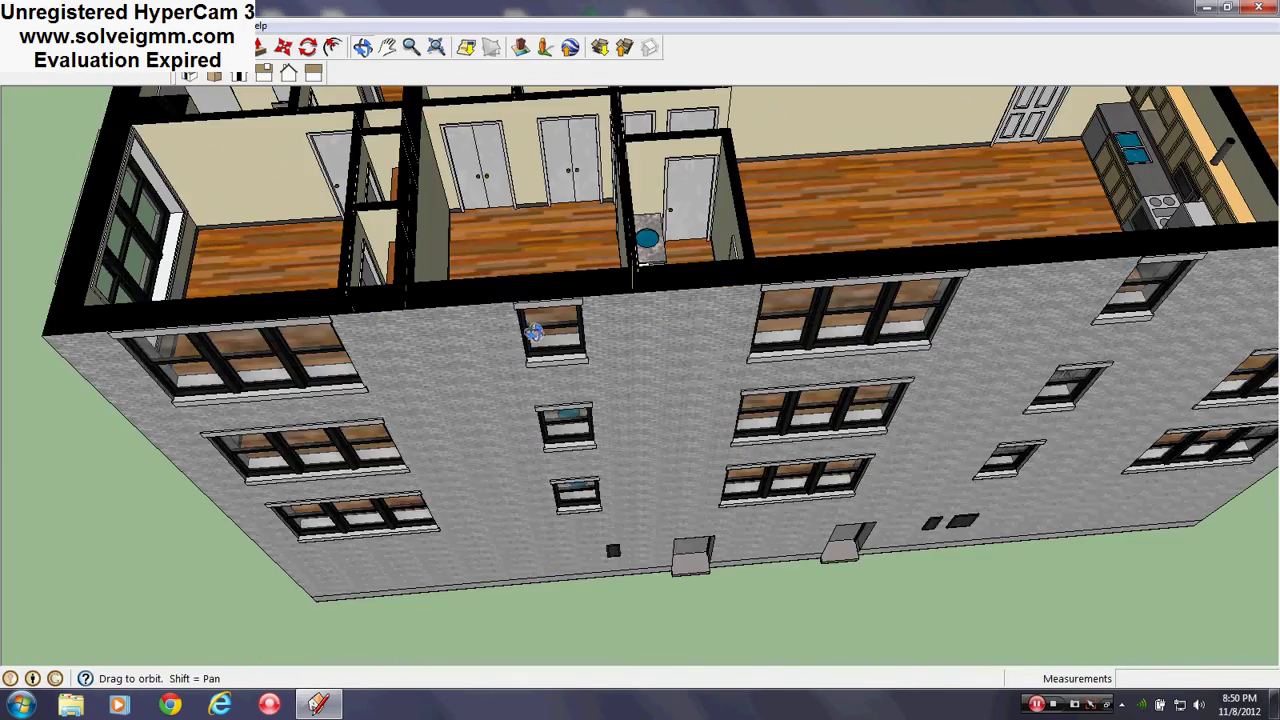
pyautogui.keyDown('shift'); pyautogui.moveTo(490, 436); pyautogui.dragTo(292, 591, button='middle'); pyautogui.keyUp('shift')
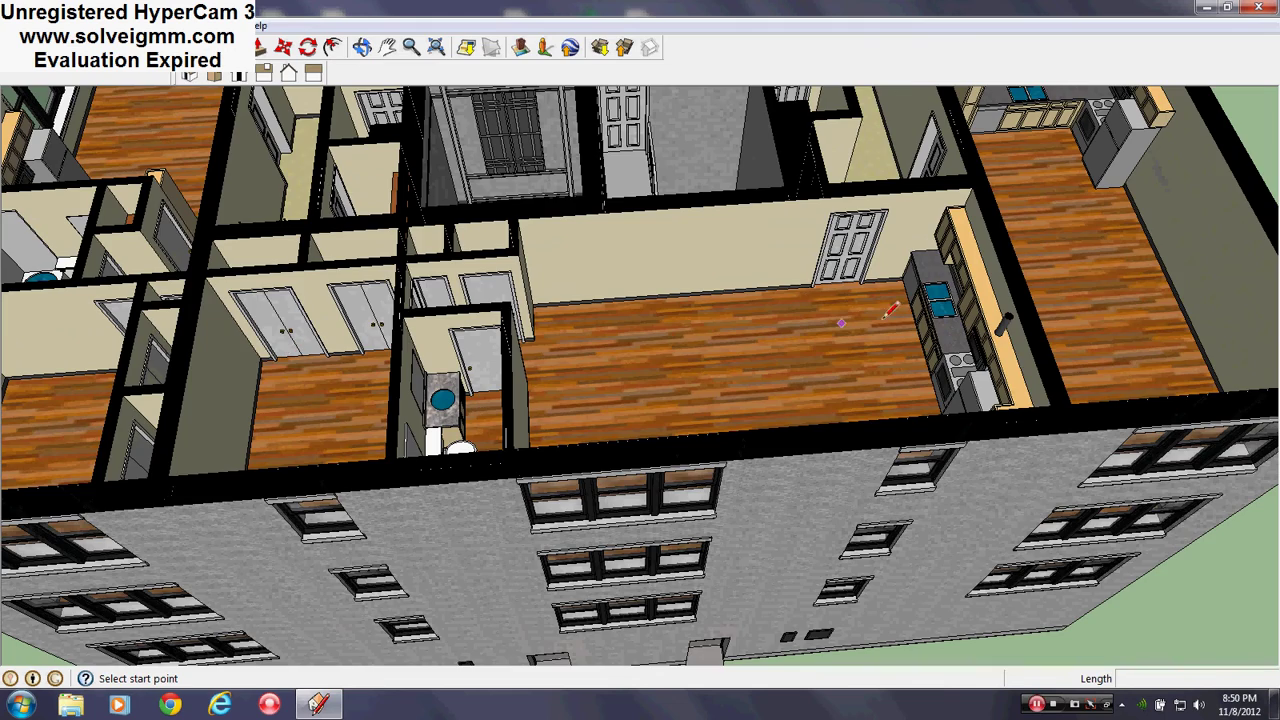
pyautogui.moveTo(803, 368)
pyautogui.keyDown('shift'); pyautogui.mouseDown(button='middle')
pyautogui.moveTo(566, 591)
pyautogui.moveTo(400, 692)
pyautogui.mouseUp(button='middle'); pyautogui.keyUp('shift')
pyautogui.scroll(3, 708, 357)
pyautogui.moveTo(706, 358)
pyautogui.mouseDown(button='middle')
pyautogui.moveTo(915, 398)
pyautogui.moveTo(769, 371)
pyautogui.moveTo(913, 261)
pyautogui.mouseUp(button='middle')
pyautogui.scroll(-3, 915, 398)
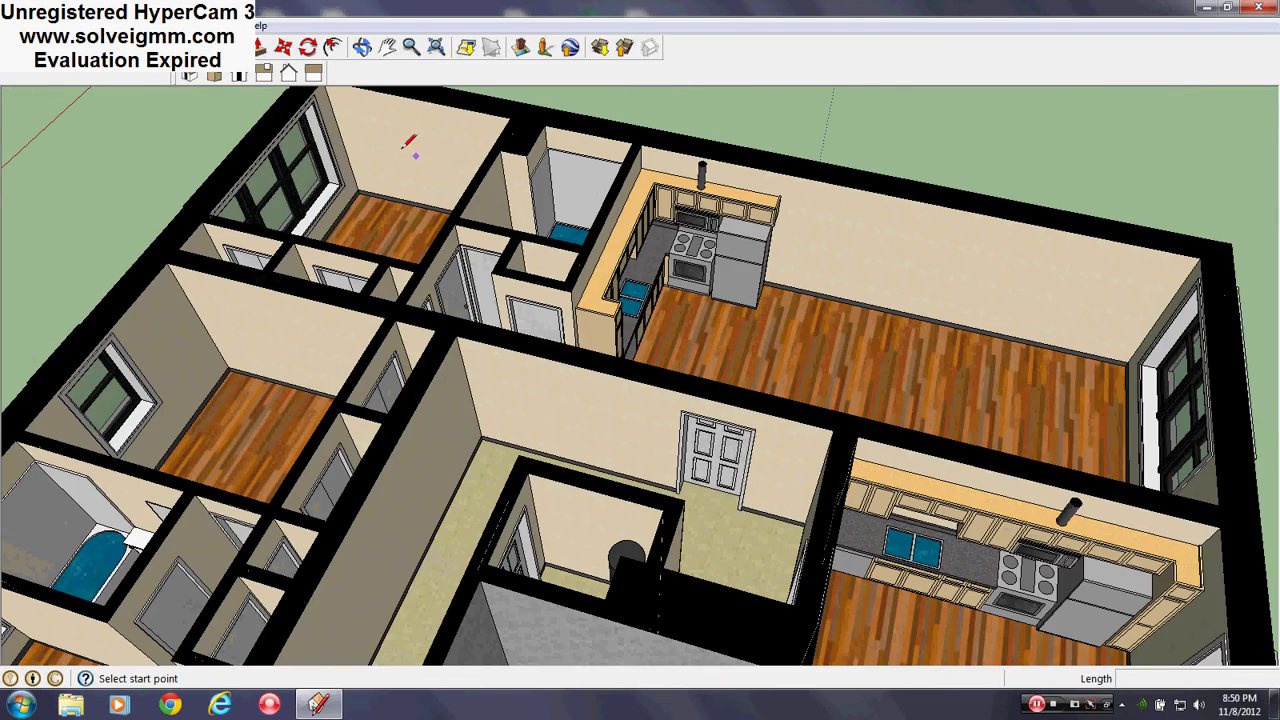
# - Review the L-shaped kitchen apartment, the blank brick end wall and the neighboring fourth-floor bedrooms and bathrooms
pyautogui.scroll(2, 468, 186)
pyautogui.moveTo(842, 287)
pyautogui.mouseDown(button='middle')
pyautogui.moveTo(626, 406)
pyautogui.moveTo(571, 337)
pyautogui.moveTo(640, 325)
pyautogui.mouseUp(button='middle')
pyautogui.scroll(-2, 528, 594)
pyautogui.scroll(-2, 528, 594)
pyautogui.moveTo(372, 428); pyautogui.dragTo(470, 345, button='middle')
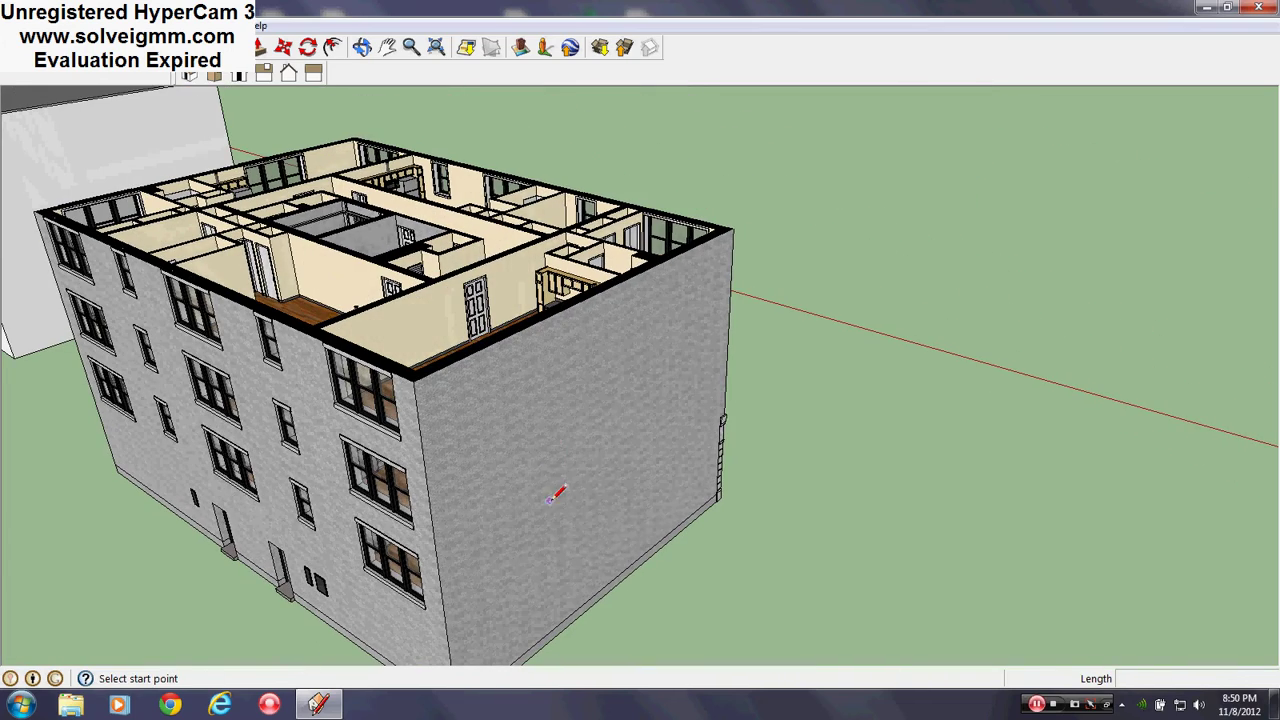
pyautogui.moveTo(507, 408)
pyautogui.mouseDown(button='middle')
pyautogui.moveTo(517, 477)
pyautogui.moveTo(614, 606)
pyautogui.moveTo(1074, 686)
pyautogui.moveTo(820, 300)
pyautogui.mouseUp(button='middle')
pyautogui.scroll(4, 817, 306)
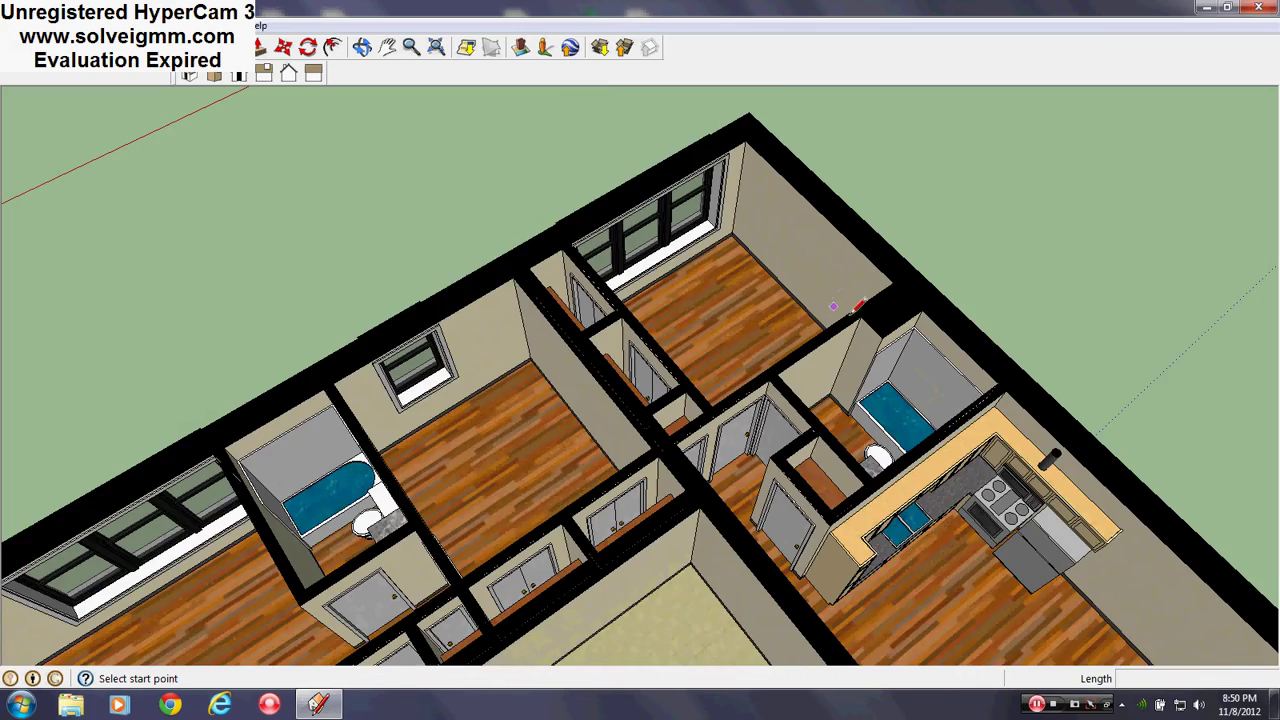
pyautogui.scroll(3, 918, 338)
pyautogui.moveTo(471, 357); pyautogui.dragTo(1211, 366, button='middle')
# - View the whole gray brick building with its open fourth floor beside the plain white version
pyautogui.scroll(-4, 689, 470)
pyautogui.moveTo(689, 470)
pyautogui.mouseDown(button='middle')
pyautogui.moveTo(1034, 420)
pyautogui.moveTo(725, 288)
pyautogui.mouseUp(button='middle')
pyautogui.scroll(-6, 691, 459)
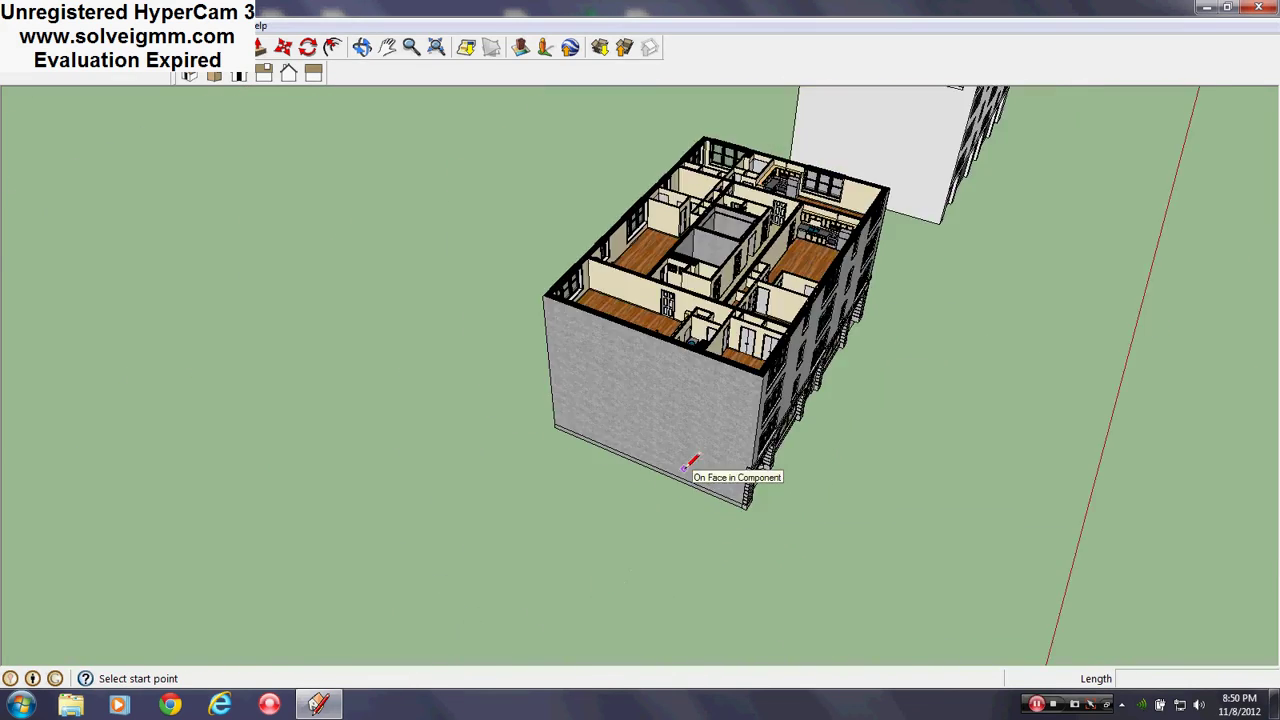
pyautogui.scroll(3, 849, 199)
pyautogui.moveTo(849, 199)
pyautogui.mouseDown(button='middle')
pyautogui.moveTo(669, 84)
pyautogui.moveTo(790, 218)
pyautogui.mouseUp(button='middle')
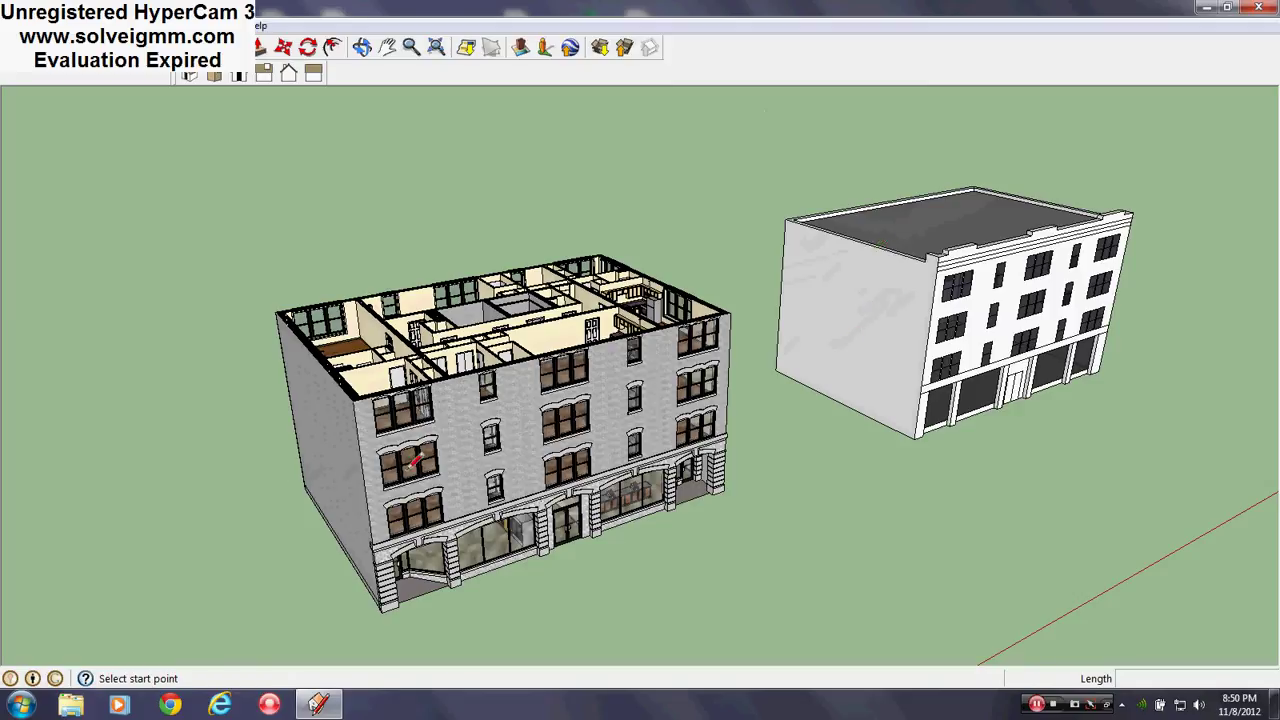
# - Undo the last fourth-floor visibility change and hide the Second Floor and Third Floor layers
pyautogui.hotkey('ctrl', 'z')
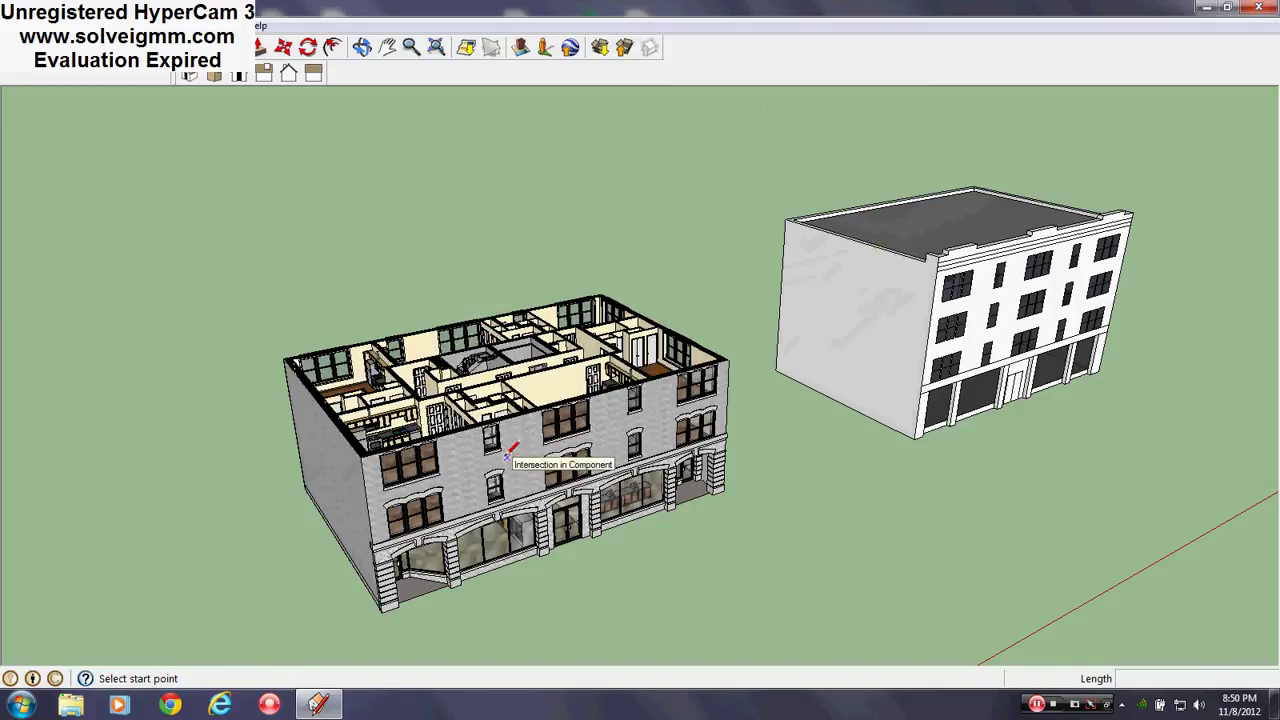
pyautogui.click(215, 26)
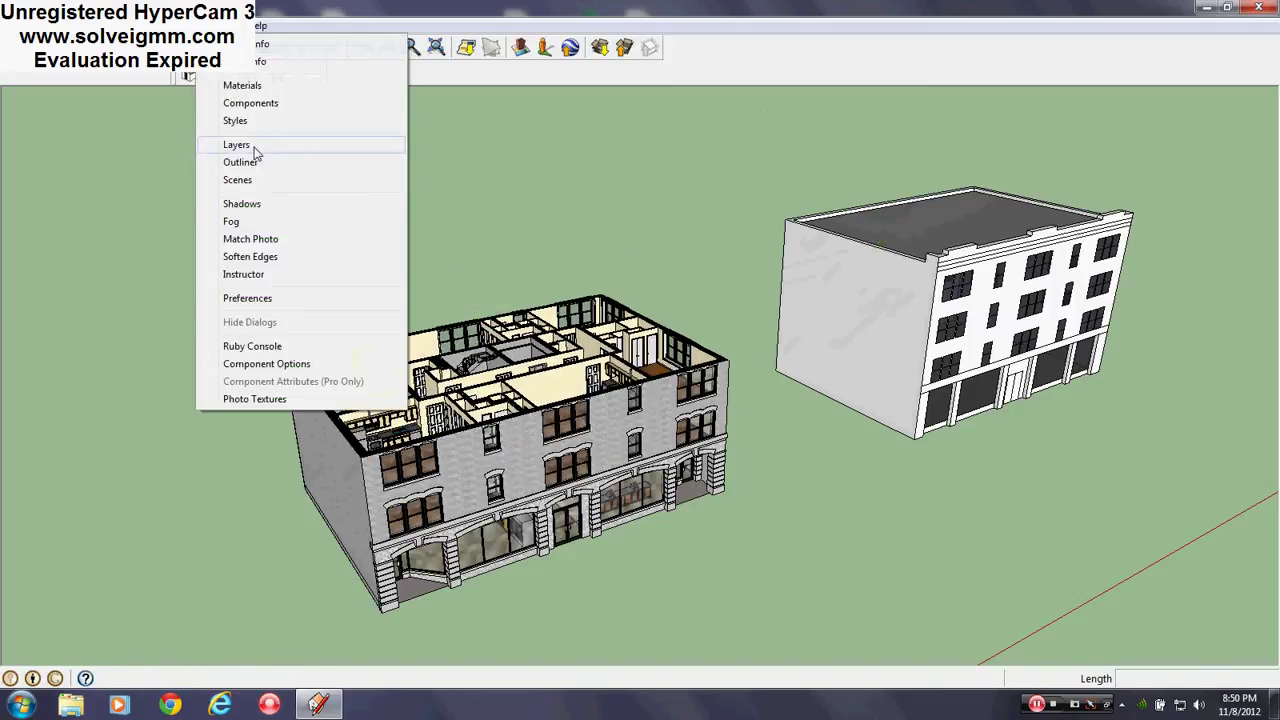
pyautogui.click(250, 147)
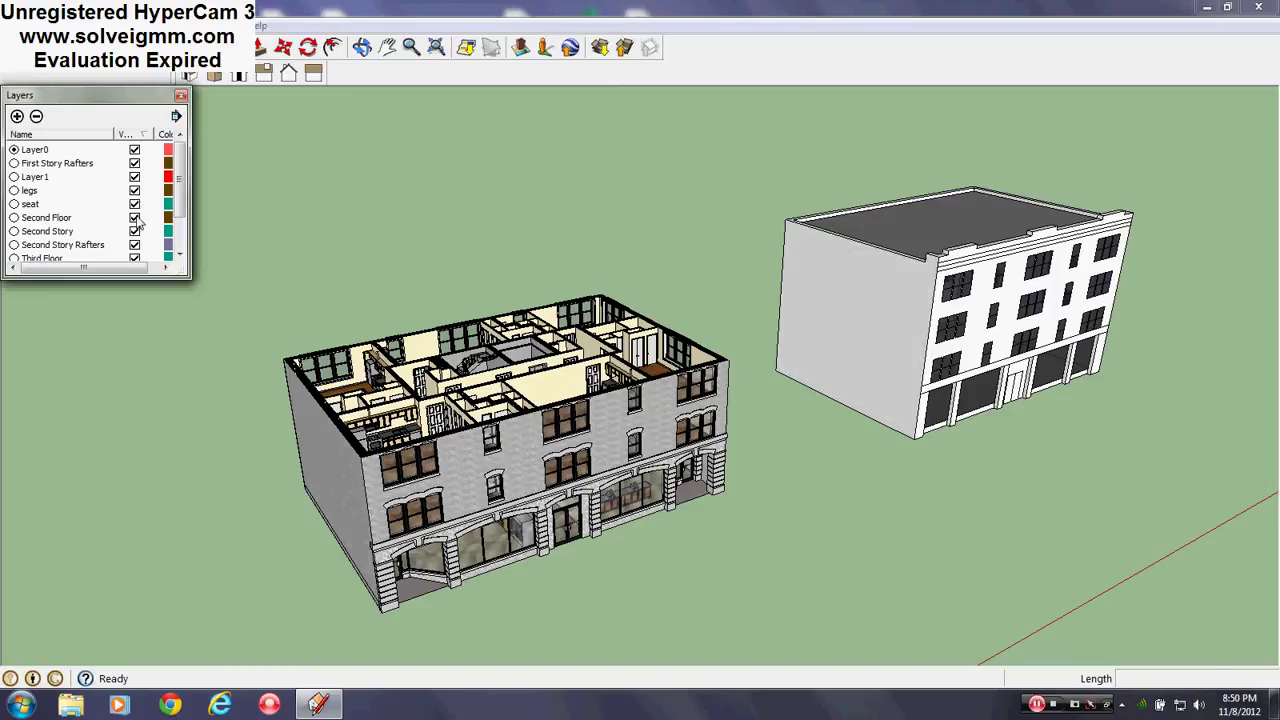
pyautogui.click(134, 218)
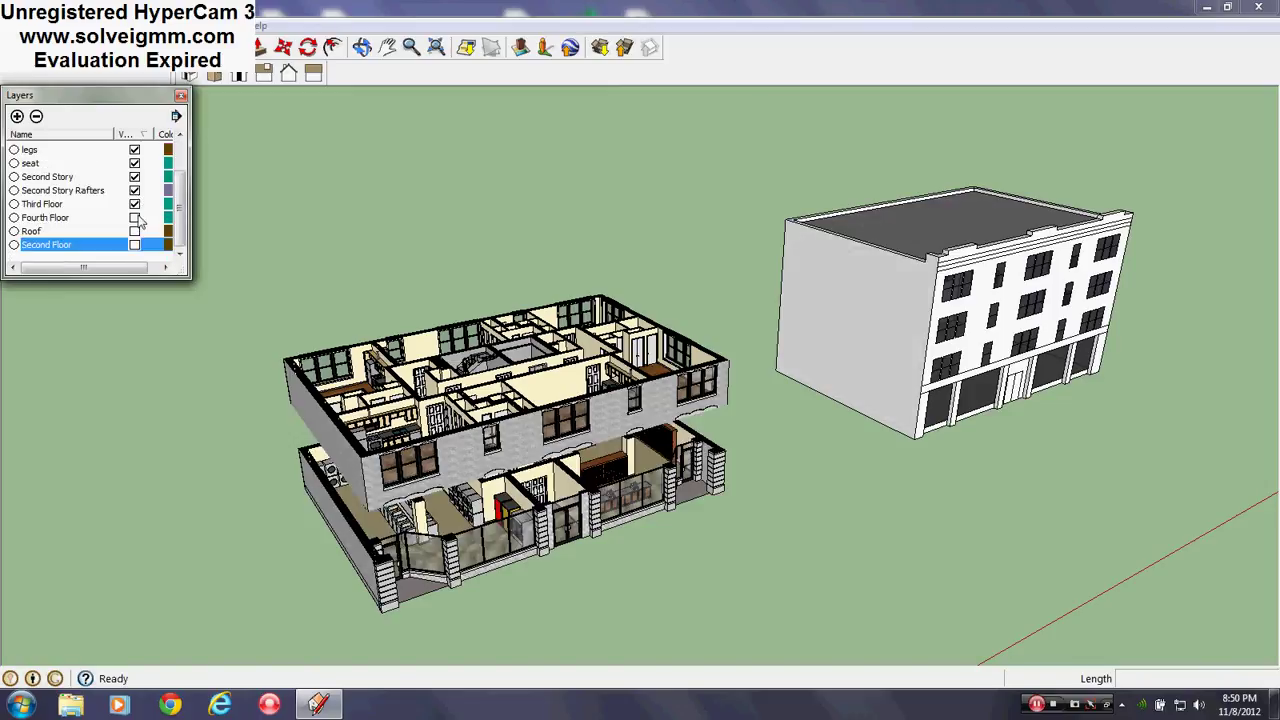
pyautogui.click(136, 206)
# - Look over the ground-floor layout, including the laundromat, the bookshelf-lined shop, the central stairwell and the street entrance
pyautogui.moveTo(514, 458); pyautogui.dragTo(331, 651, button='middle')
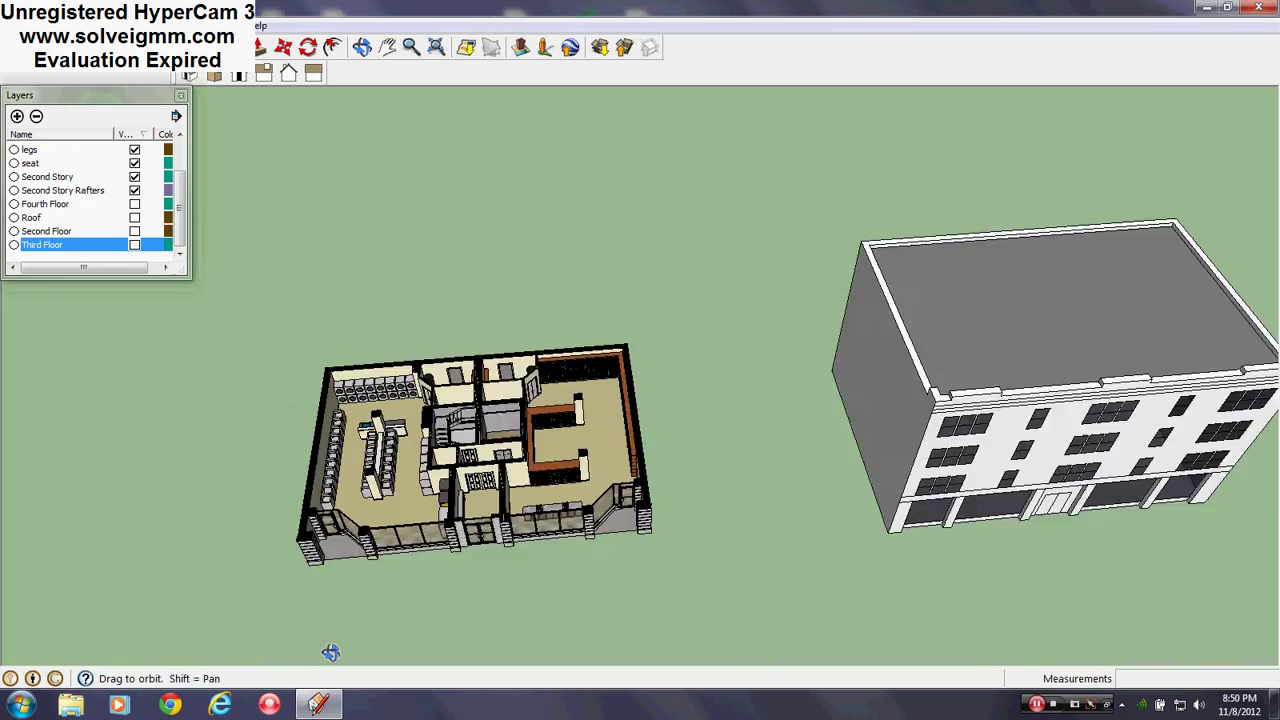
pyautogui.scroll(5, 354, 459)
pyautogui.scroll(2, 448, 390)
pyautogui.moveTo(448, 390); pyautogui.dragTo(434, 486, button='middle')
pyautogui.scroll(-3, 432, 488)
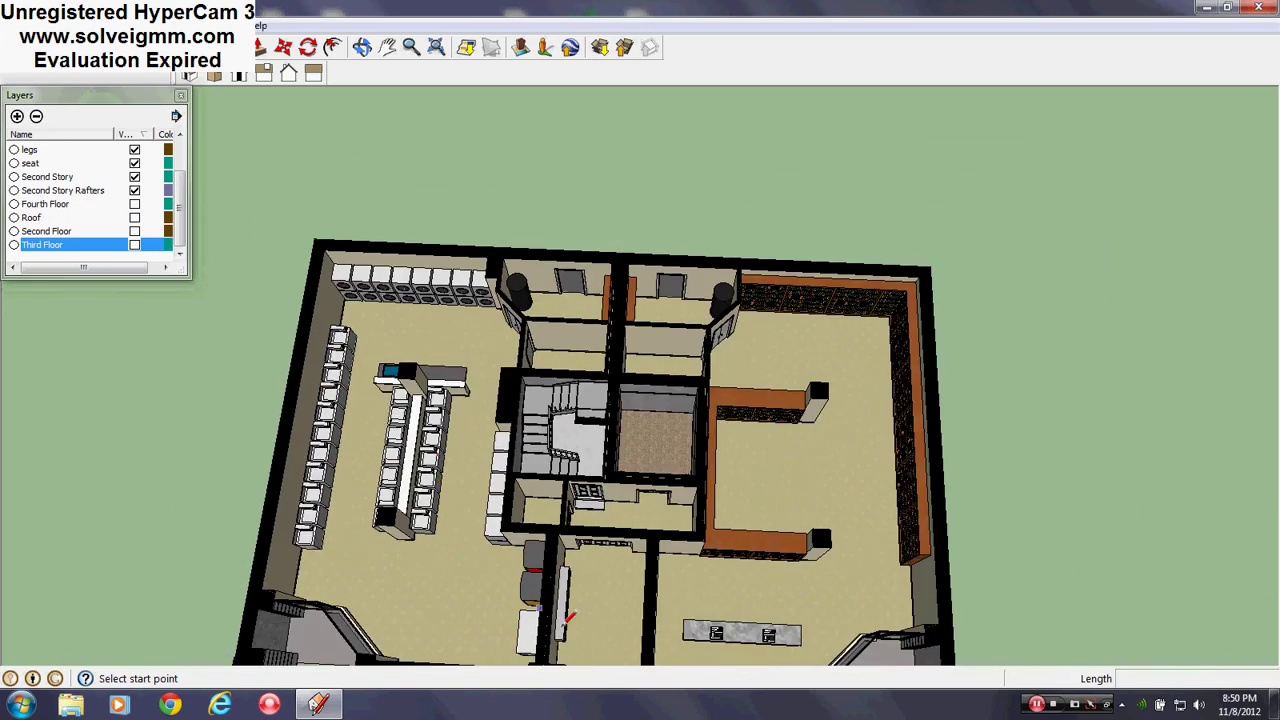
pyautogui.scroll(1, 563, 624)
pyautogui.moveTo(563, 624); pyautogui.dragTo(551, 491, button='middle')
pyautogui.scroll(3, 450, 511)
pyautogui.scroll(2, 450, 511)
pyautogui.moveTo(450, 511); pyautogui.dragTo(508, 509, button='middle')
pyautogui.scroll(-2, 508, 509)
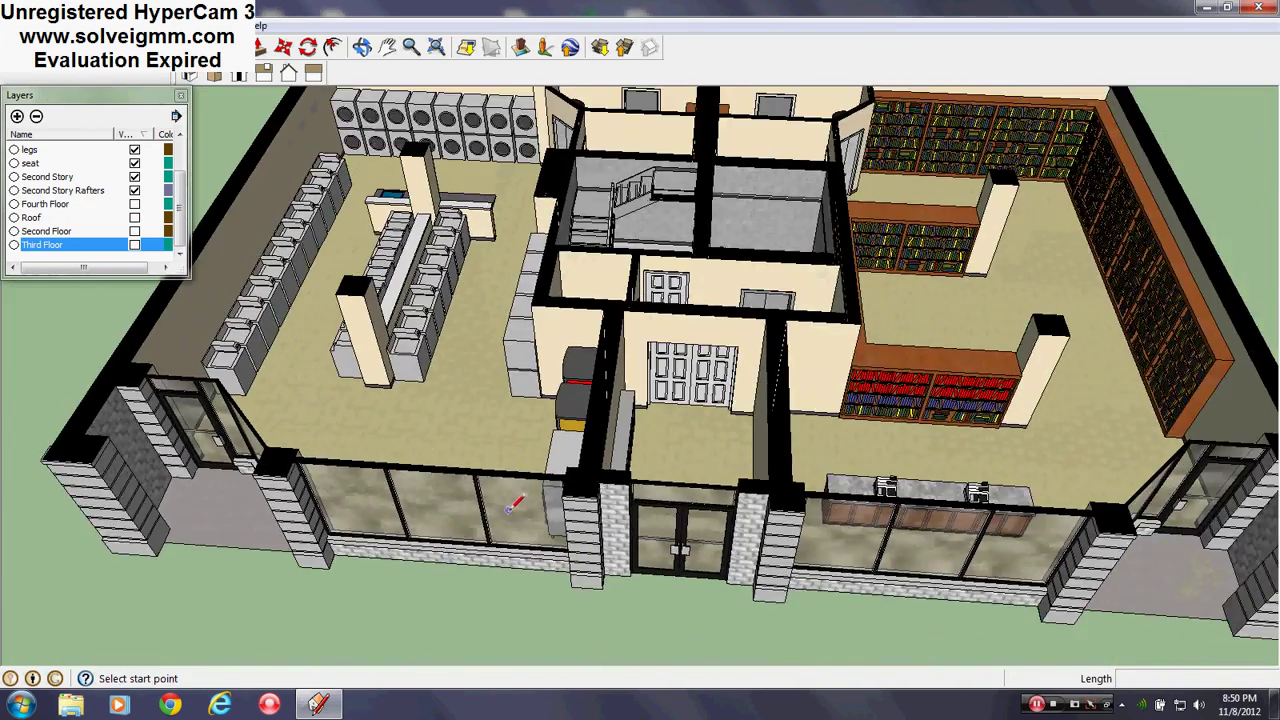
# - Examine the laundromat's interior, from the stacked dryers to the washer rows and the counter with its sink
pyautogui.scroll(2, 268, 390)
pyautogui.moveTo(268, 390)
pyautogui.mouseDown(button='middle')
pyautogui.moveTo(351, 420)
pyautogui.moveTo(638, 475)
pyautogui.moveTo(647, 457)
pyautogui.mouseUp(button='middle')
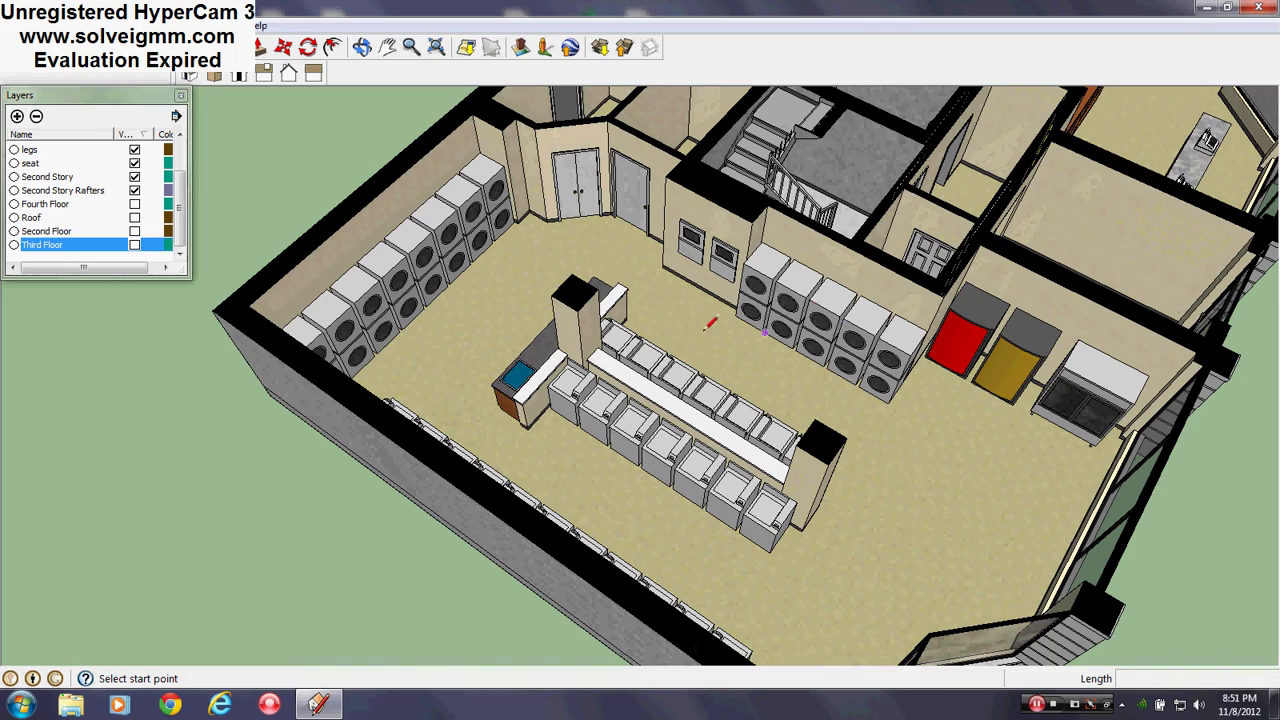
pyautogui.scroll(3, 736, 249)
pyautogui.moveTo(734, 251)
pyautogui.mouseDown(button='middle')
pyautogui.moveTo(971, 186)
pyautogui.moveTo(1206, 232)
pyautogui.mouseUp(button='middle')
pyautogui.scroll(-3, 710, 254)
pyautogui.scroll(4, 757, 556)
pyautogui.moveTo(757, 556); pyautogui.dragTo(1200, 400, button='middle')
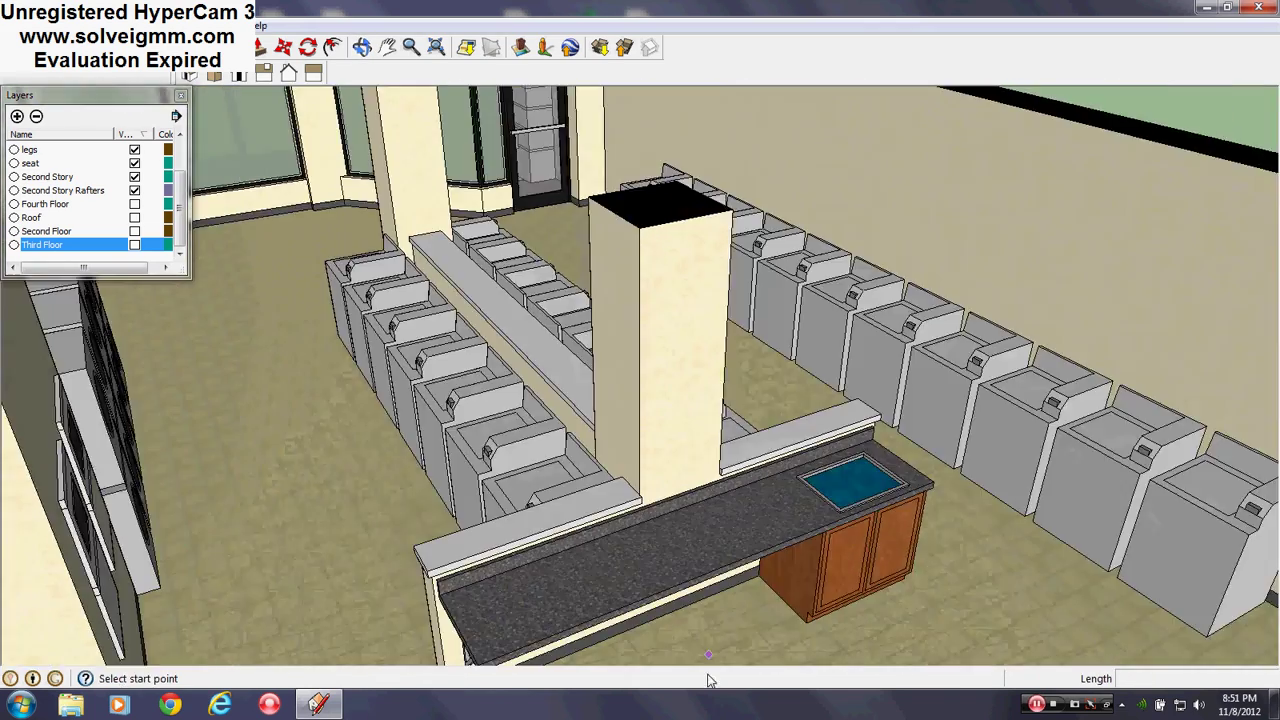
# - Inspect the laundromat's central double row of washers, its columns and the sink counter from several sides
pyautogui.scroll(3, 765, 625)
pyautogui.moveTo(790, 600); pyautogui.dragTo(379, 714, button='middle')
pyautogui.scroll(-5, 408, 677)
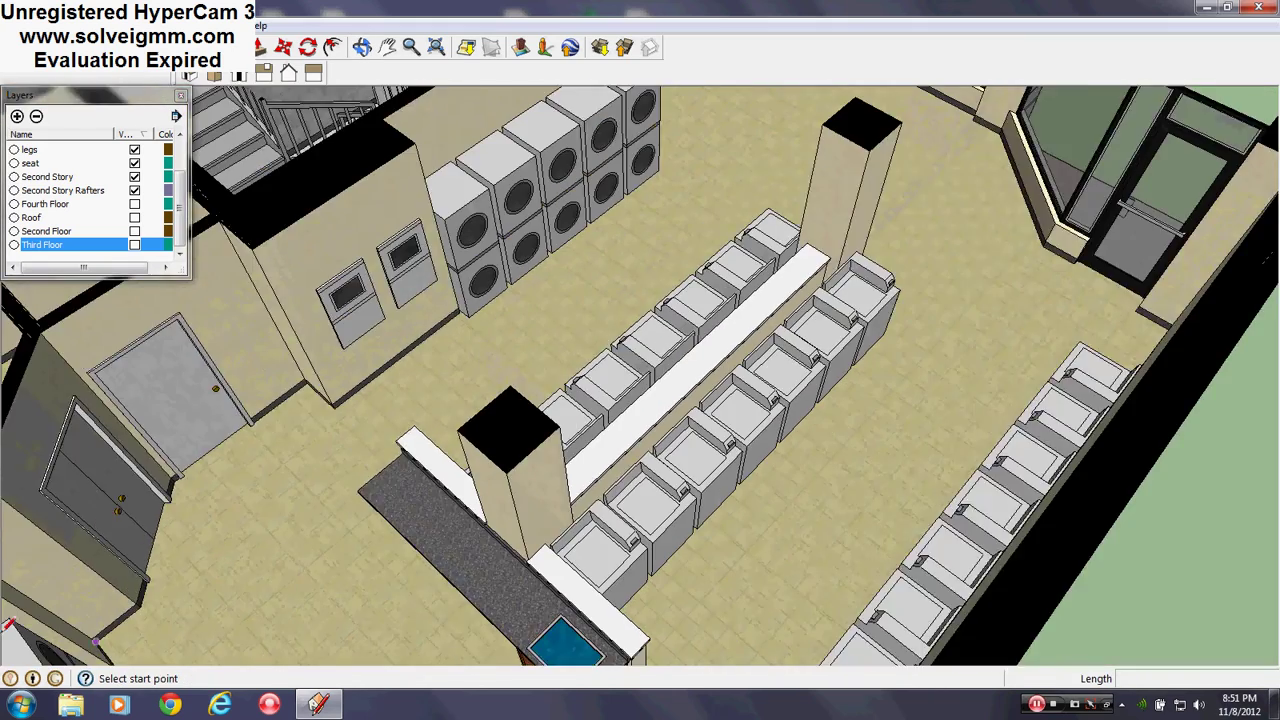
pyautogui.scroll(-1, 8, 628)
pyautogui.moveTo(802, 408); pyautogui.dragTo(312, 405, button='middle')
pyautogui.scroll(6, 491, 311)
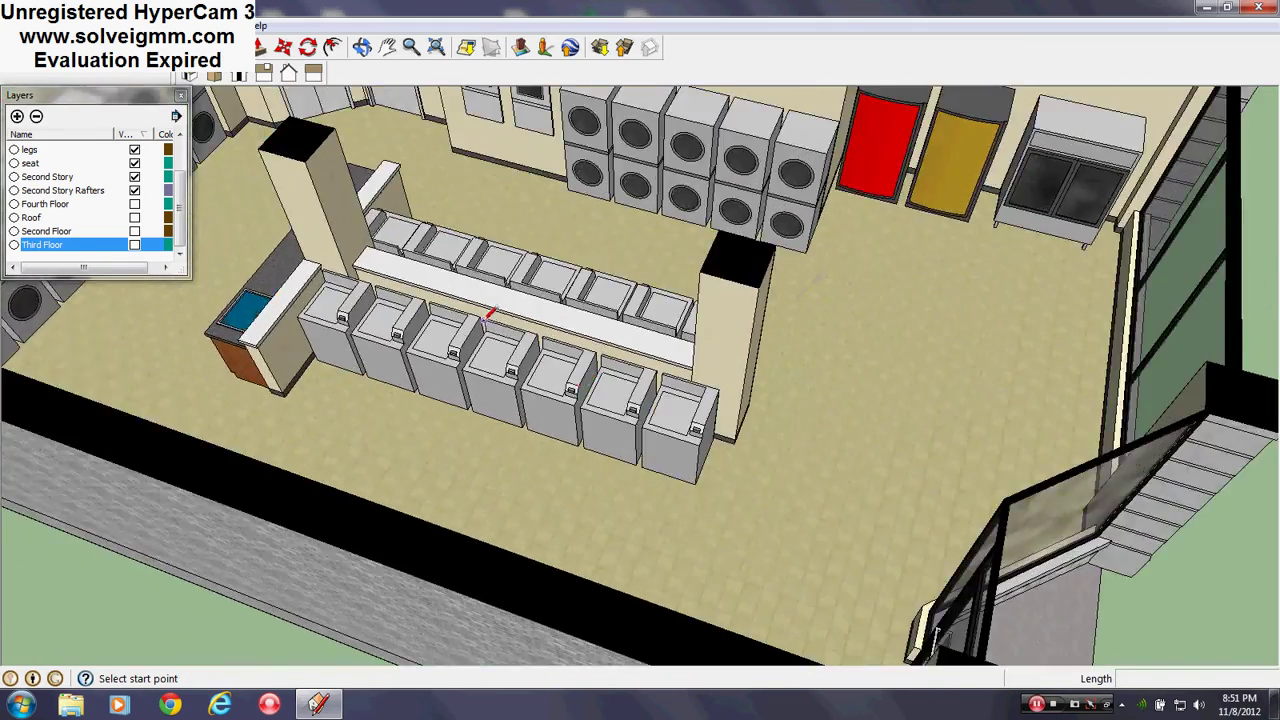
pyautogui.moveTo(586, 386)
pyautogui.mouseDown(button='middle')
pyautogui.moveTo(521, 287)
pyautogui.moveTo(547, 515)
pyautogui.mouseUp(button='middle')
pyautogui.scroll(-6, 527, 560)
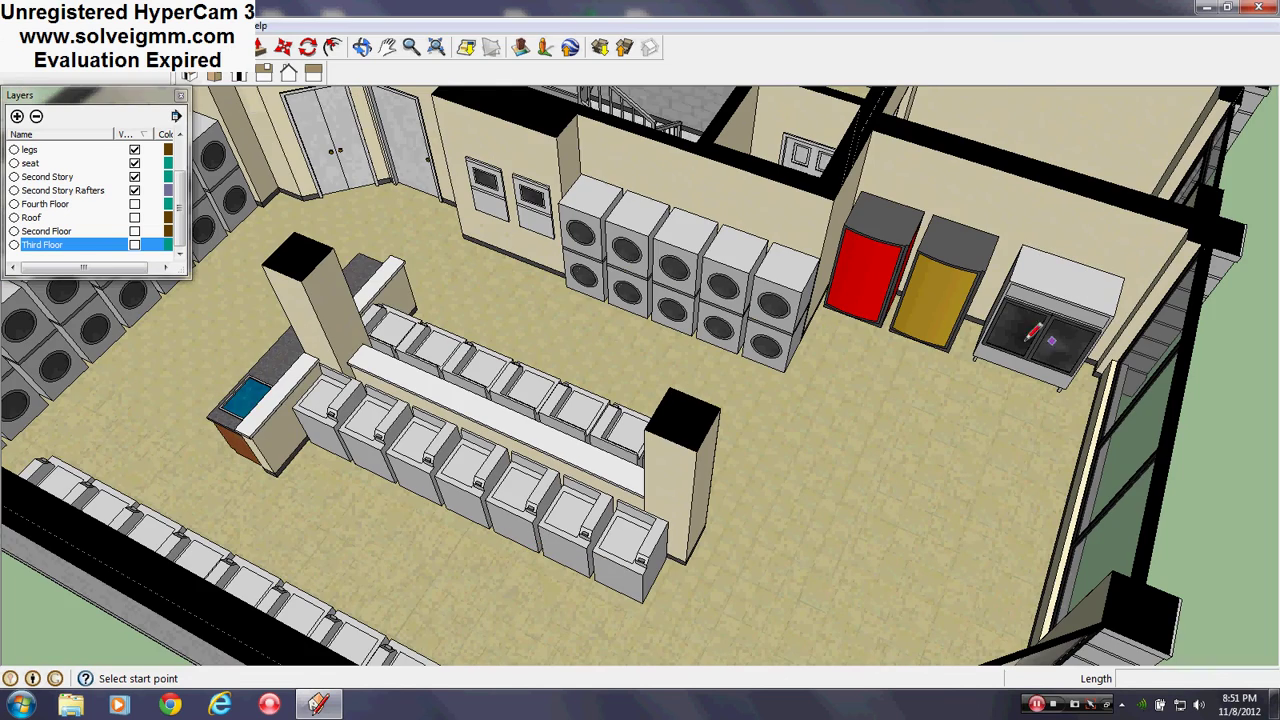
pyautogui.scroll(-2, 781, 474)
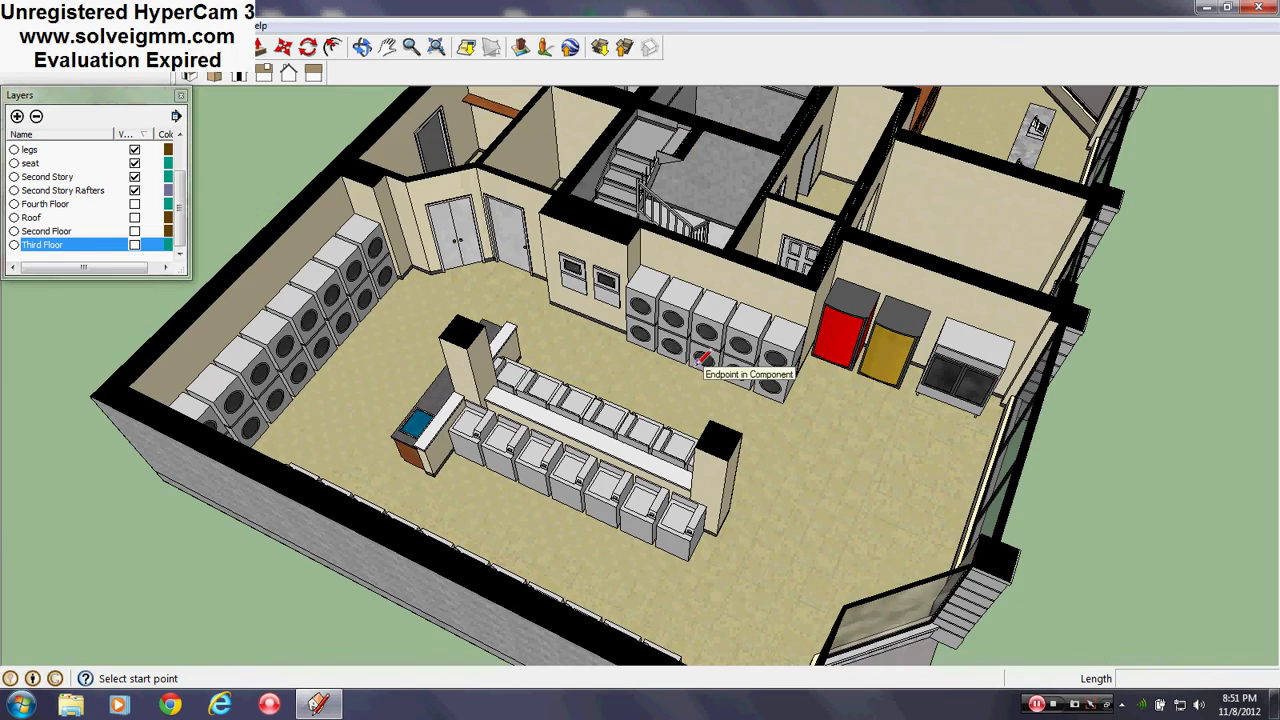
# - Inspect the stacked dryers along the stairwell wall and the laundromat's rear wall up close
pyautogui.scroll(7, 740, 314)
pyautogui.moveTo(734, 332); pyautogui.dragTo(823, 224, button='middle')
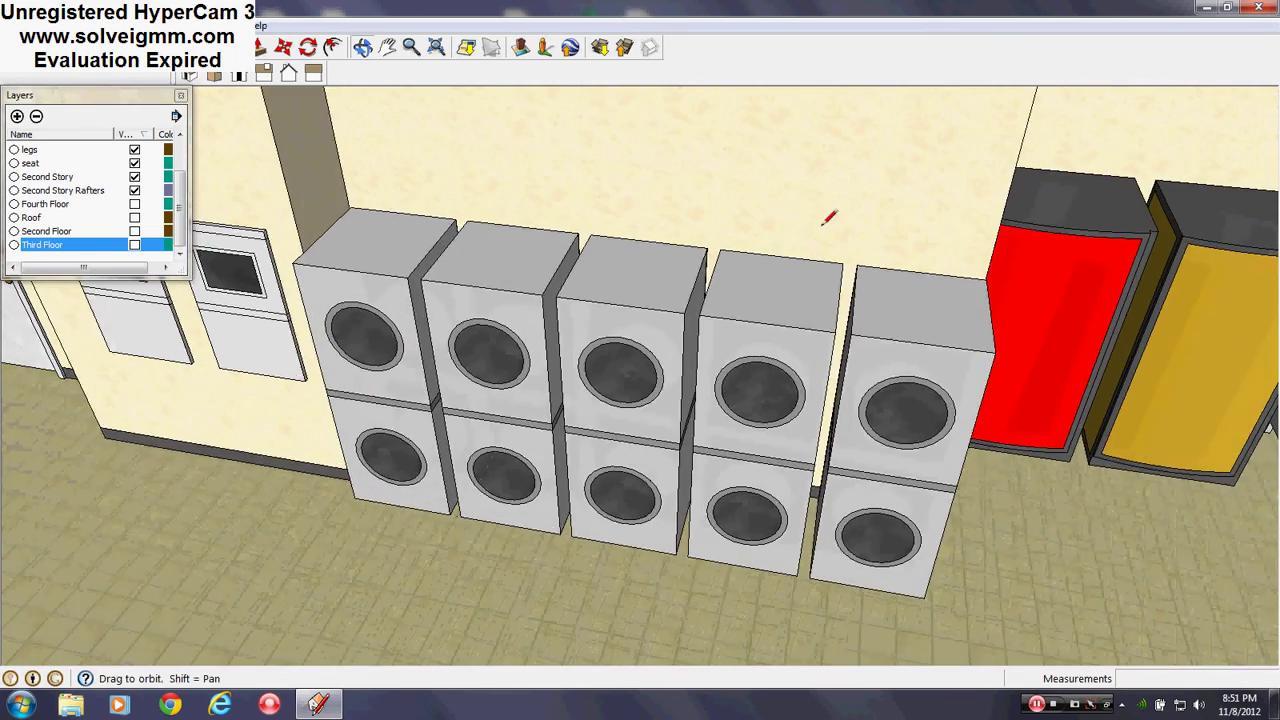
pyautogui.scroll(-5, 968, 448)
pyautogui.moveTo(966, 446); pyautogui.dragTo(410, 420, button='middle')
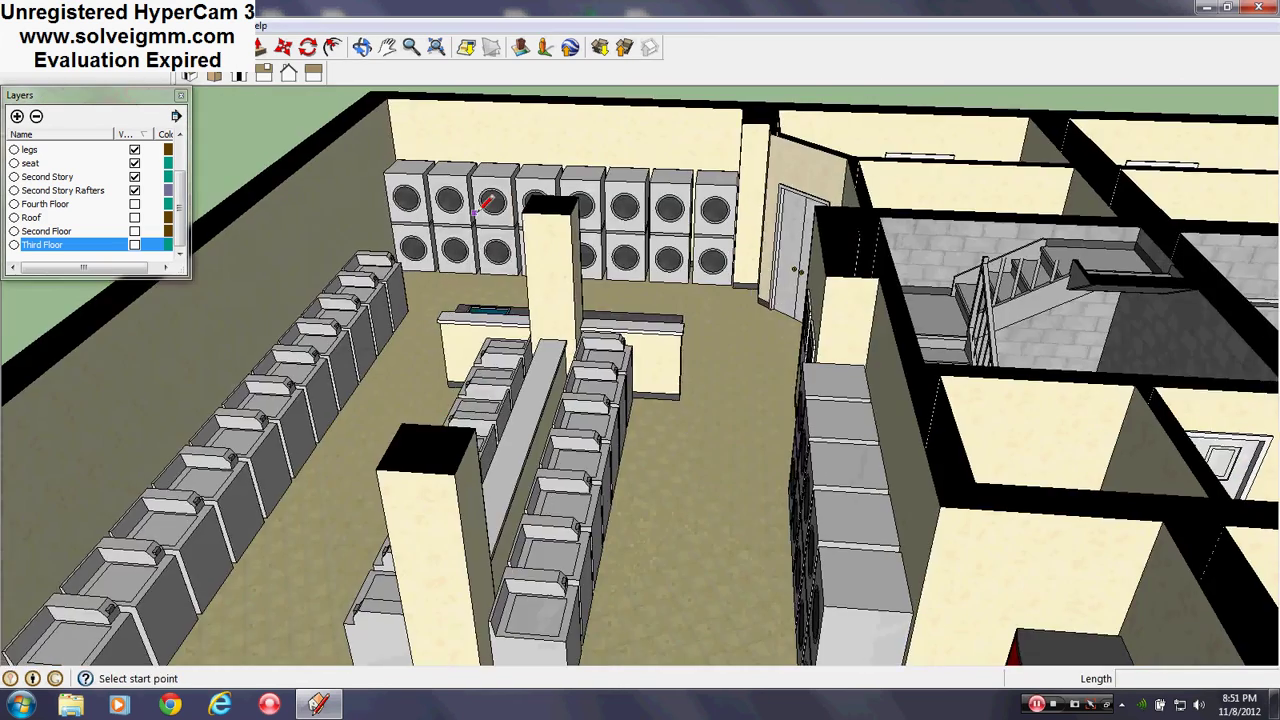
pyautogui.scroll(2, 491, 203)
pyautogui.moveTo(491, 203); pyautogui.dragTo(632, 400, button='middle')
pyautogui.scroll(-3, 635, 415)
pyautogui.scroll(3, 933, 249)
pyautogui.moveTo(835, 265); pyautogui.dragTo(893, 284, button='middle')
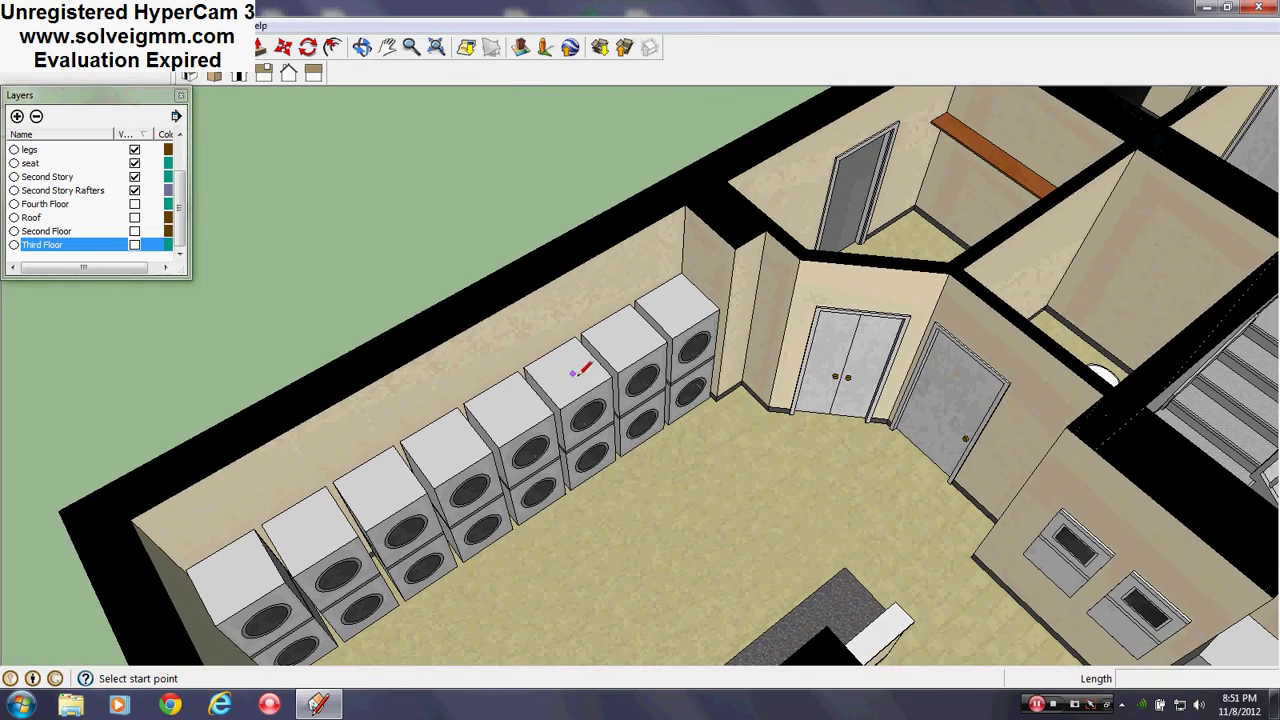
# - Check the rear exterior wall's vents and doorway, and the utility room behind the laundromat's double doors
pyautogui.moveTo(578, 375)
pyautogui.mouseDown(button='middle')
pyautogui.moveTo(1131, 418)
pyautogui.moveTo(1225, 310)
pyautogui.mouseUp(button='middle')
pyautogui.moveTo(614, 457); pyautogui.dragTo(830, 410, button='middle')
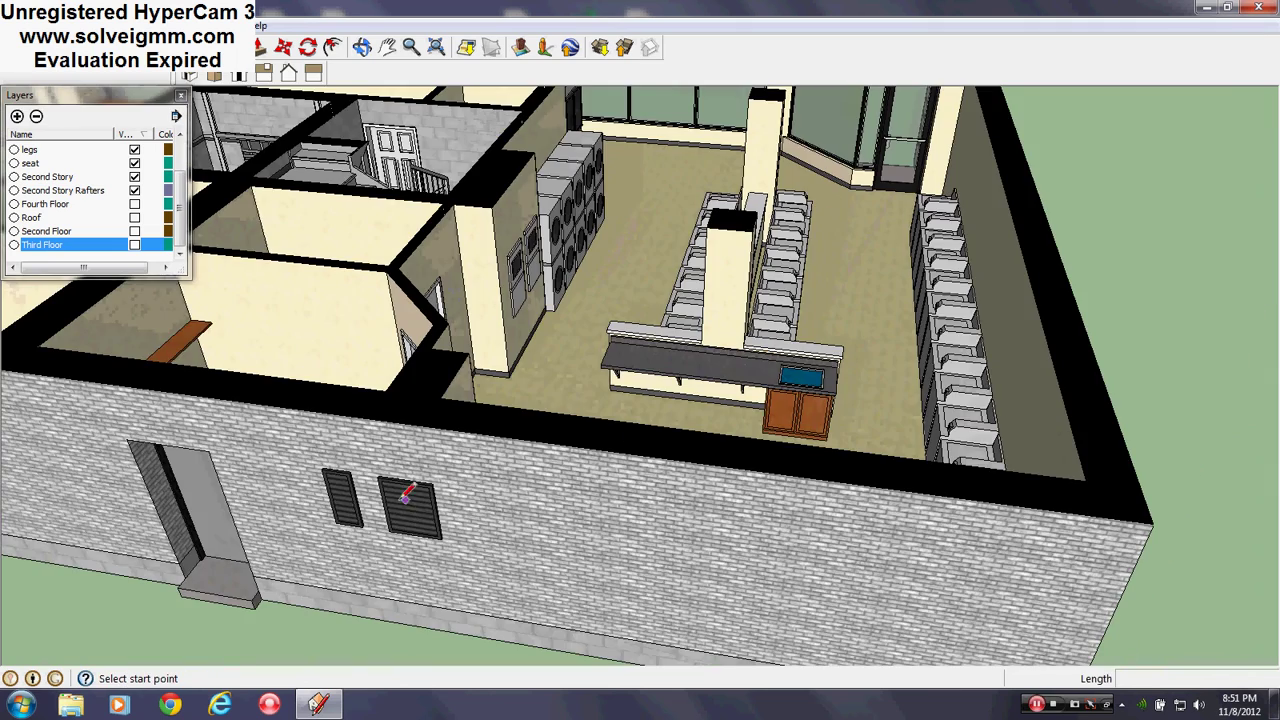
pyautogui.moveTo(712, 492); pyautogui.dragTo(1060, 680, button='middle')
pyautogui.scroll(-3, 802, 340)
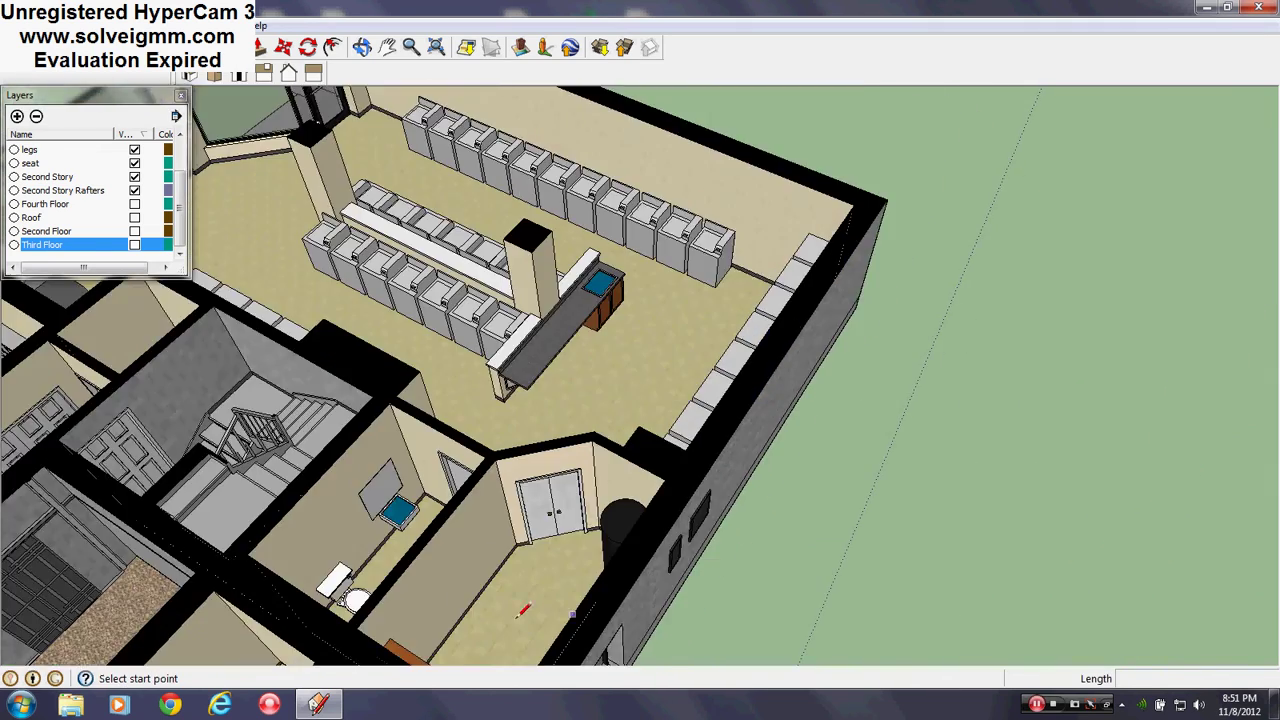
pyautogui.moveTo(522, 610); pyautogui.dragTo(1008, 718, button='middle')
pyautogui.scroll(-5, 360, 432)
pyautogui.scroll(3, 600, 455)
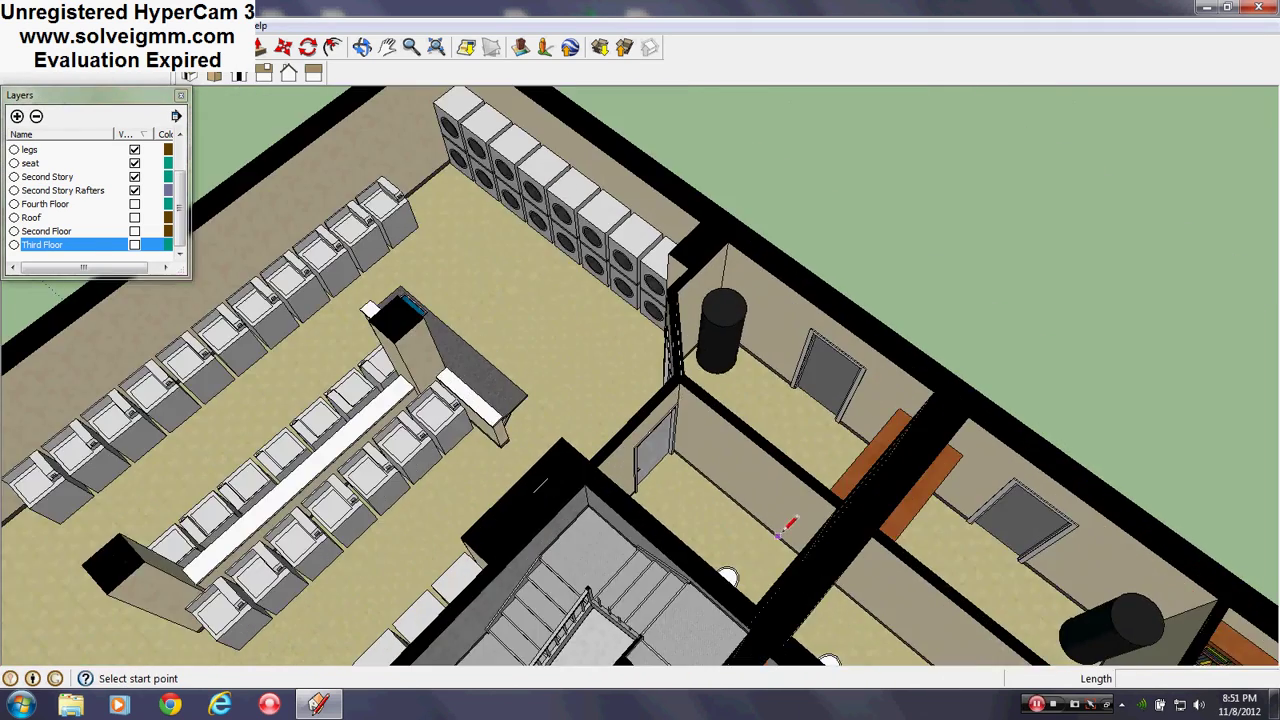
# - Examine the paired utility rooms and restrooms behind the stairwell and elevator shaft from above
pyautogui.moveTo(791, 523); pyautogui.dragTo(985, 605, button='middle')
pyautogui.scroll(-4, 458, 486)
pyautogui.scroll(4, 640, 471)
pyautogui.moveTo(786, 406); pyautogui.dragTo(920, 285, button='middle')
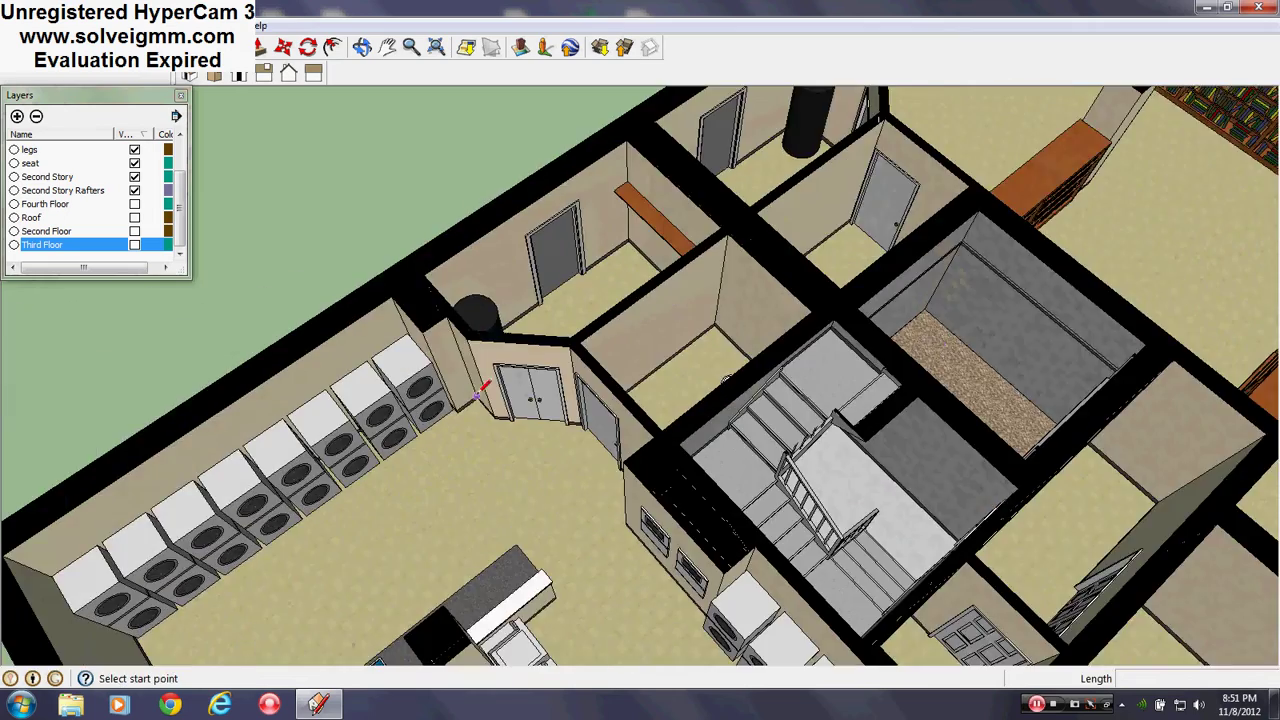
pyautogui.scroll(-4, 486, 382)
pyautogui.scroll(2, 642, 288)
pyautogui.moveTo(642, 288)
pyautogui.mouseDown(button='middle')
pyautogui.moveTo(403, 483)
pyautogui.moveTo(371, 471)
pyautogui.mouseUp(button='middle')
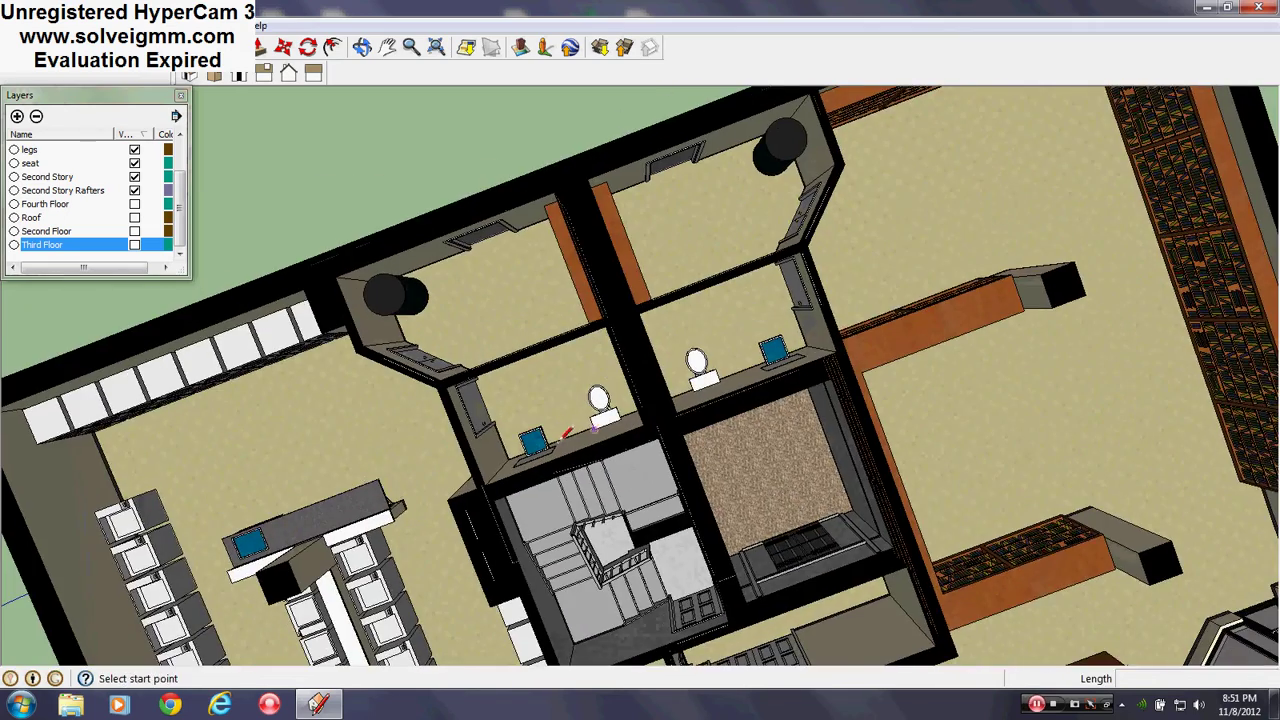
# - Look around the stairwell, the wall-mounted machines, the stacked dryers and the laundromat's front window corner
pyautogui.moveTo(640, 425); pyautogui.dragTo(1175, 285, button='middle')
pyautogui.scroll(-5, 597, 477)
pyautogui.scroll(5, 800, 371)
pyautogui.moveTo(800, 371)
pyautogui.mouseDown(button='middle')
pyautogui.moveTo(540, 404)
pyautogui.moveTo(334, 363)
pyautogui.mouseUp(button='middle')
pyautogui.scroll(-3, 334, 363)
pyautogui.moveTo(423, 500)
pyautogui.mouseDown(button='middle')
pyautogui.moveTo(623, 423)
pyautogui.moveTo(629, 449)
pyautogui.mouseUp(button='middle')
pyautogui.scroll(3, 629, 449)
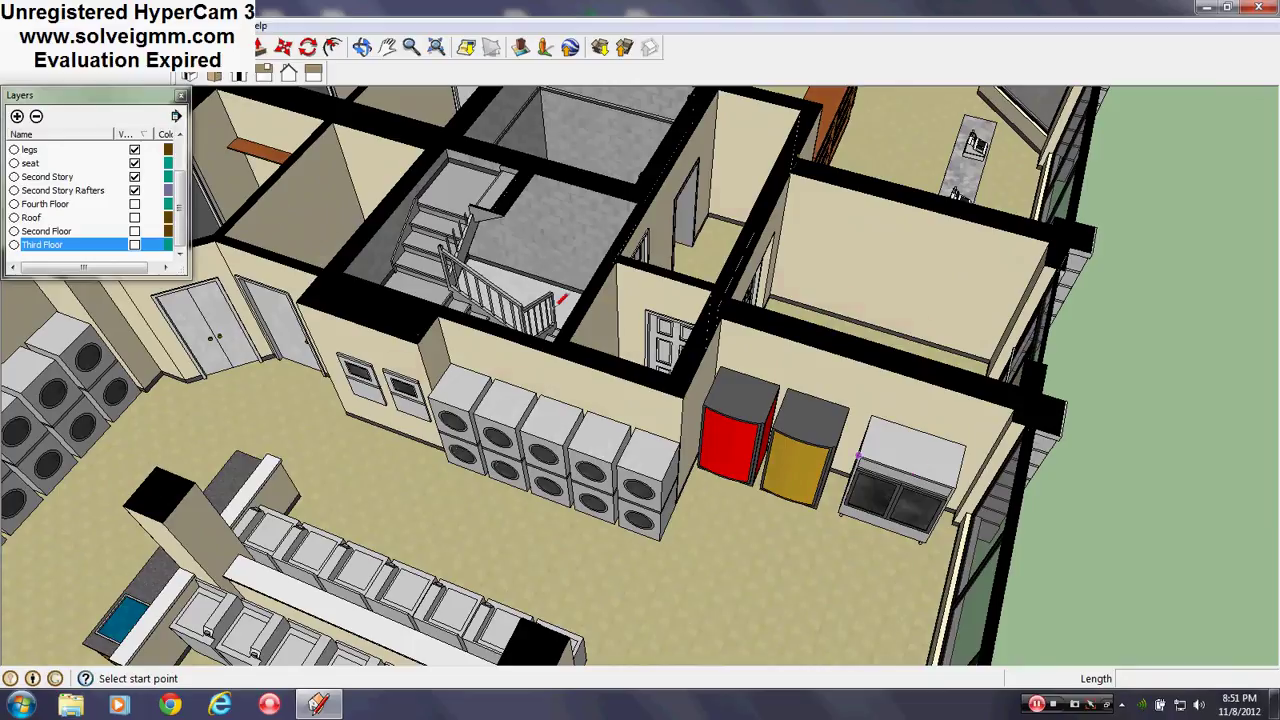
pyautogui.scroll(-3, 330, 236)
pyautogui.moveTo(366, 444); pyautogui.dragTo(802, 477, button='middle')
pyautogui.scroll(3, 948, 449)
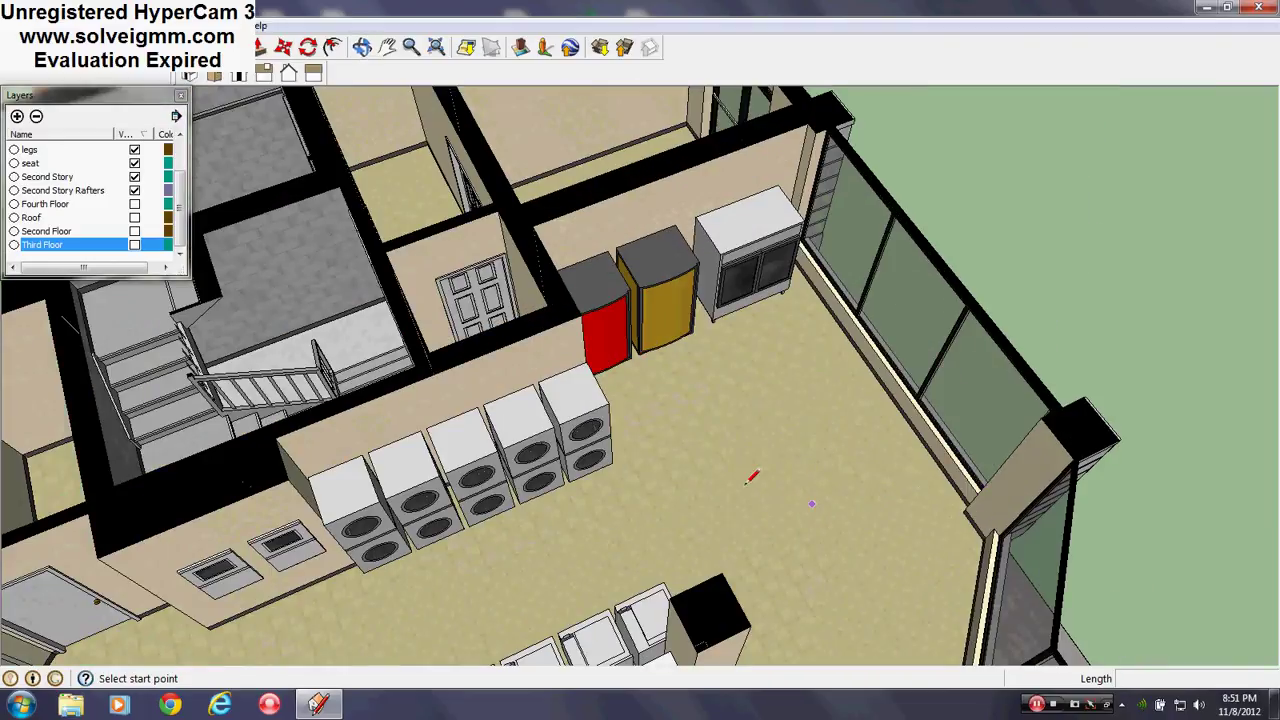
# - Inspect the red and yellow machines and the two-door glass-fronted cabinet, pulling back to the storefront windows and entrance
pyautogui.scroll(-3, 746, 485)
pyautogui.moveTo(746, 485); pyautogui.dragTo(867, 448, button='middle')
pyautogui.moveTo(888, 515)
pyautogui.mouseDown(button='middle')
pyautogui.moveTo(920, 517)
pyautogui.moveTo(518, 490)
pyautogui.mouseUp(button='middle')
pyautogui.scroll(3, 888, 398)
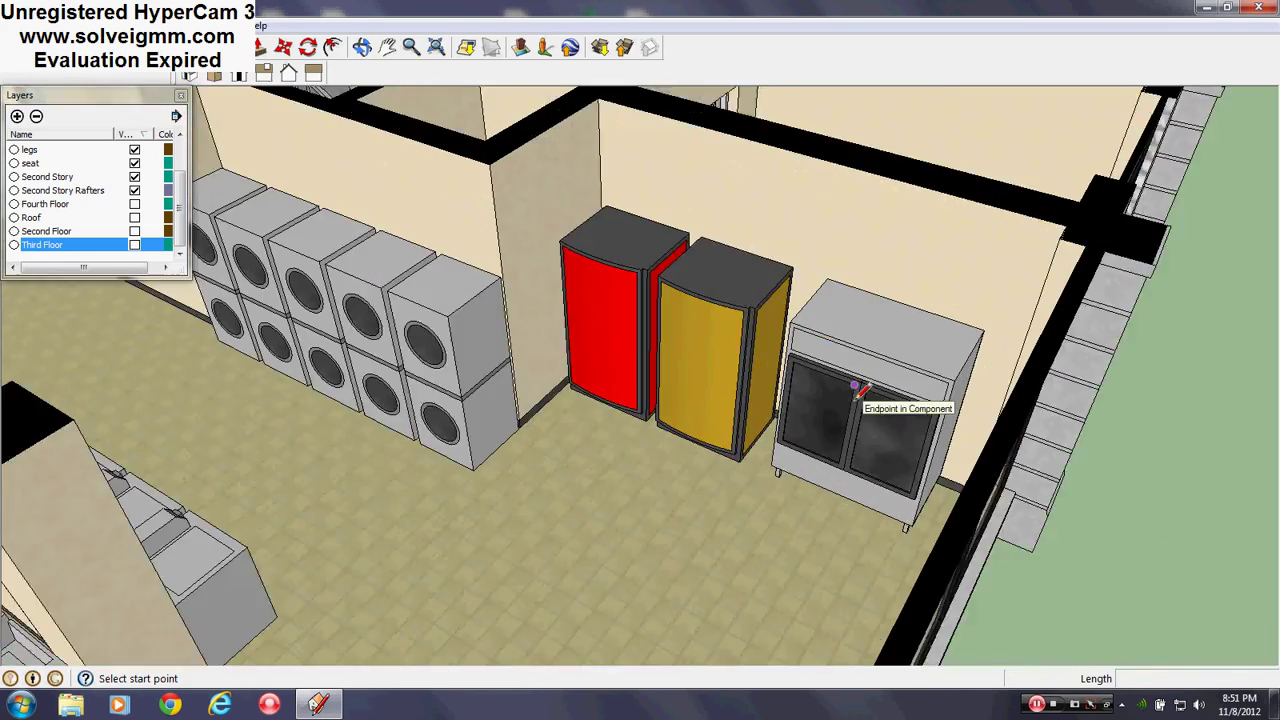
pyautogui.moveTo(846, 389)
pyautogui.mouseDown(button='middle')
pyautogui.moveTo(979, 379)
pyautogui.moveTo(880, 350)
pyautogui.mouseUp(button='middle')
pyautogui.scroll(1, 902, 405)
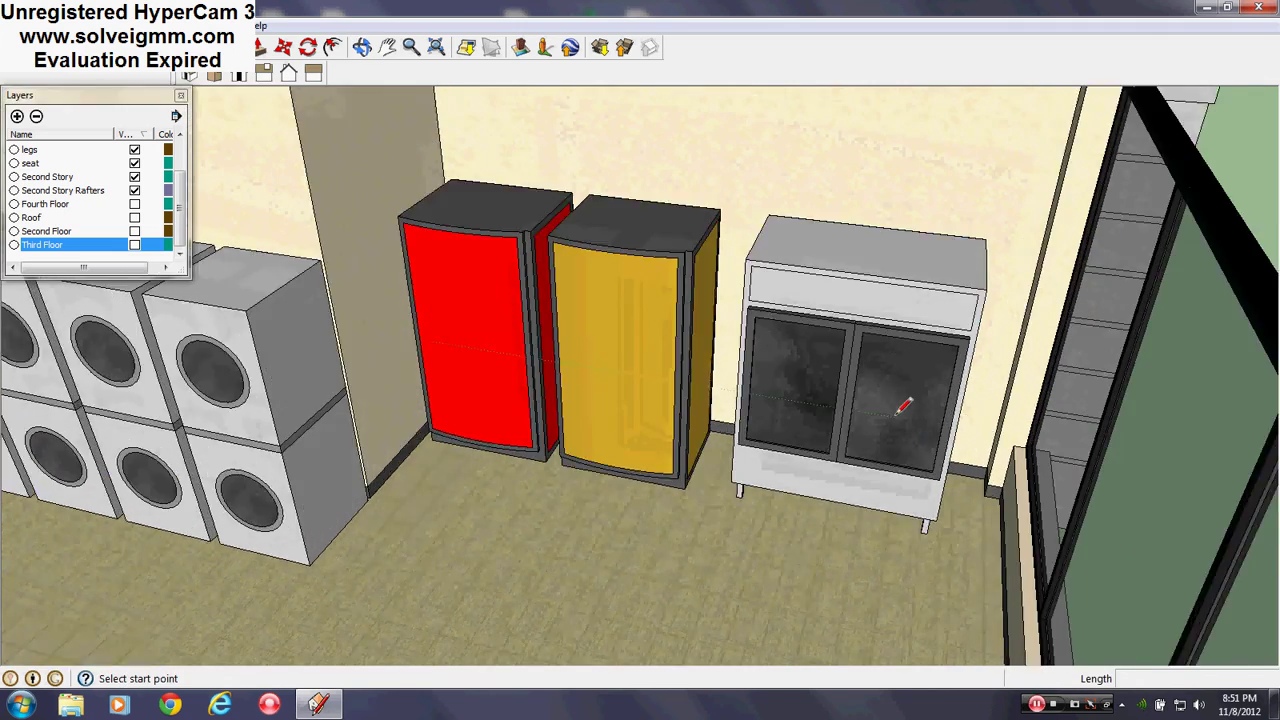
pyautogui.moveTo(897, 410); pyautogui.dragTo(960, 404, button='middle')
pyautogui.scroll(-4, 508, 385)
pyautogui.moveTo(733, 397); pyautogui.dragTo(366, 477, button='middle')
pyautogui.scroll(-4, 366, 477)
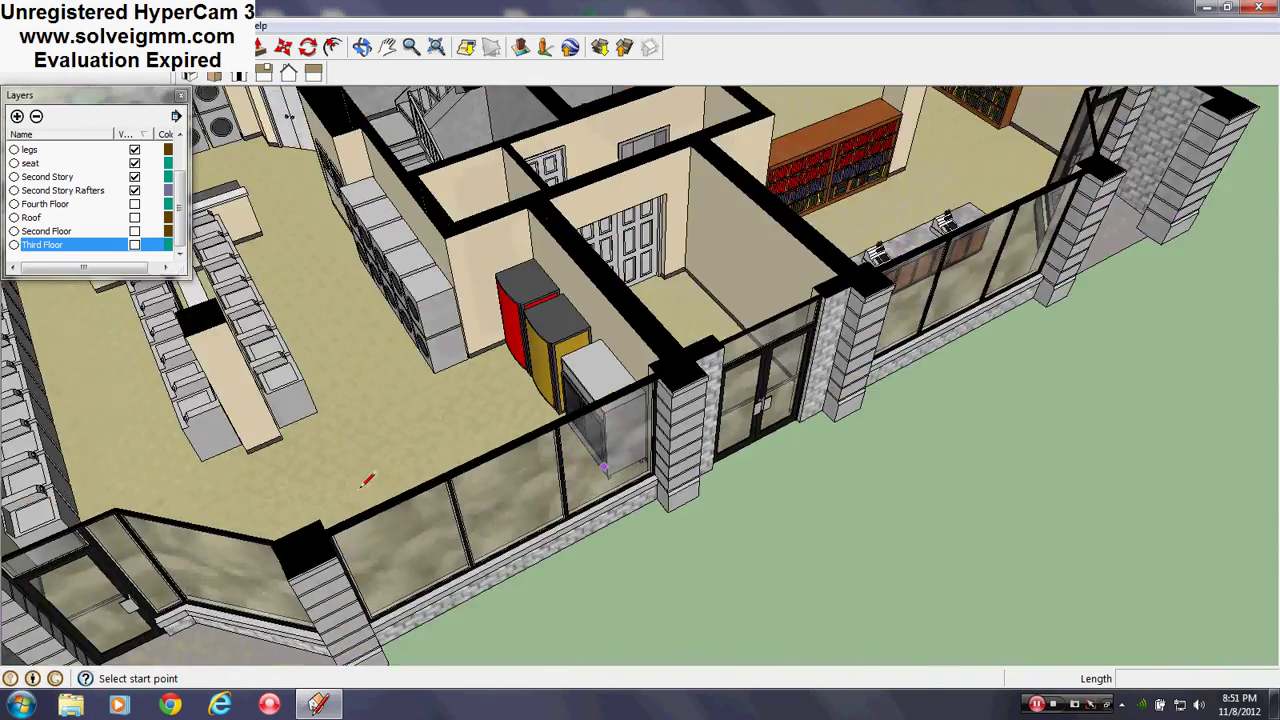
# - Examine the entrance lobby between the laundromat and the shop, zooming in on its wall-mounted mailboxes and the double doors beside them
pyautogui.moveTo(610, 455); pyautogui.dragTo(300, 477, button='middle')
pyautogui.scroll(4, 502, 318)
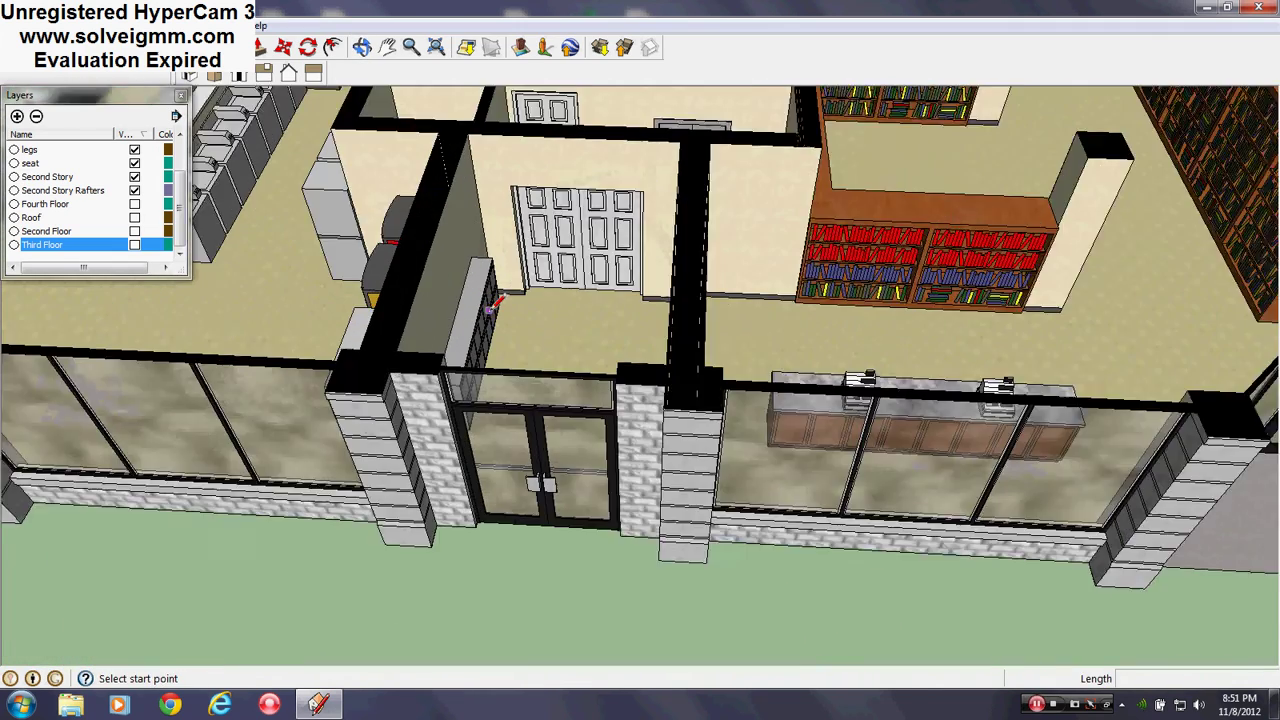
pyautogui.scroll(-1, 508, 423)
pyautogui.scroll(2, 541, 357)
pyautogui.moveTo(541, 357); pyautogui.dragTo(180, 424, button='middle')
pyautogui.scroll(3, 362, 205)
pyautogui.scroll(2, 477, 309)
pyautogui.moveTo(480, 306); pyautogui.dragTo(500, 170, button='middle')
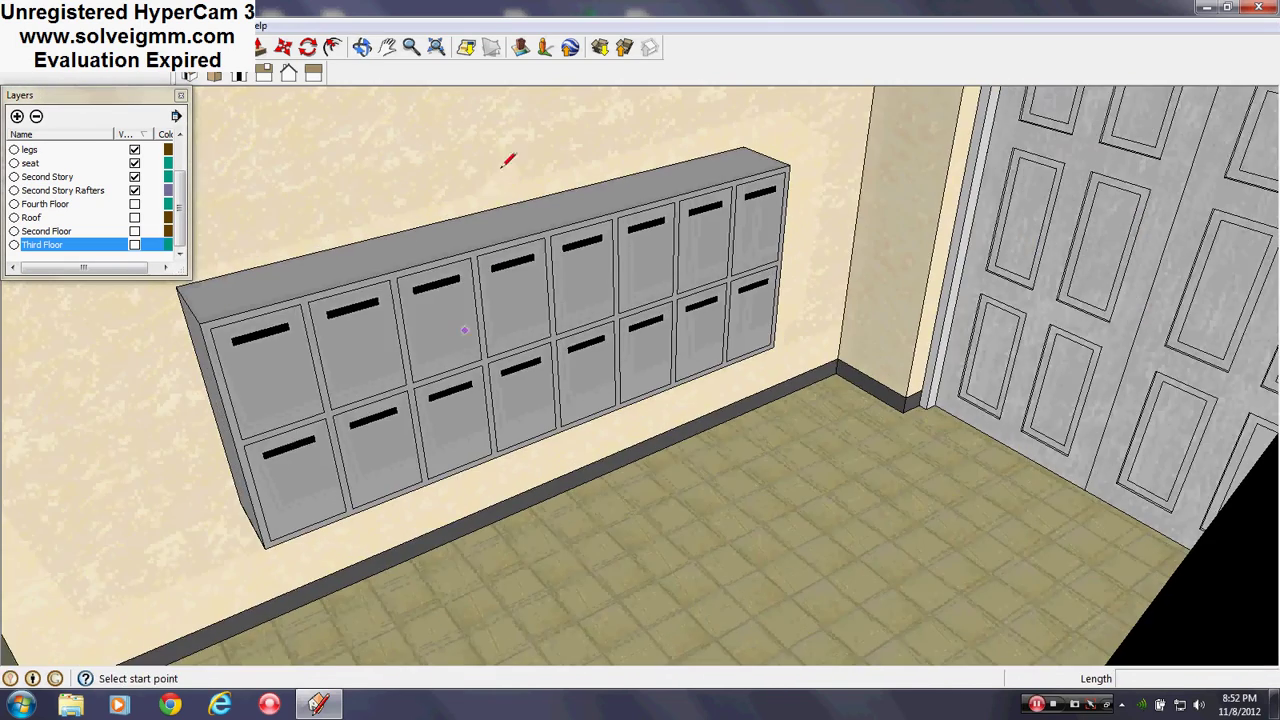
pyautogui.scroll(1, 184, 371)
pyautogui.moveTo(188, 368); pyautogui.dragTo(278, 303, button='middle')
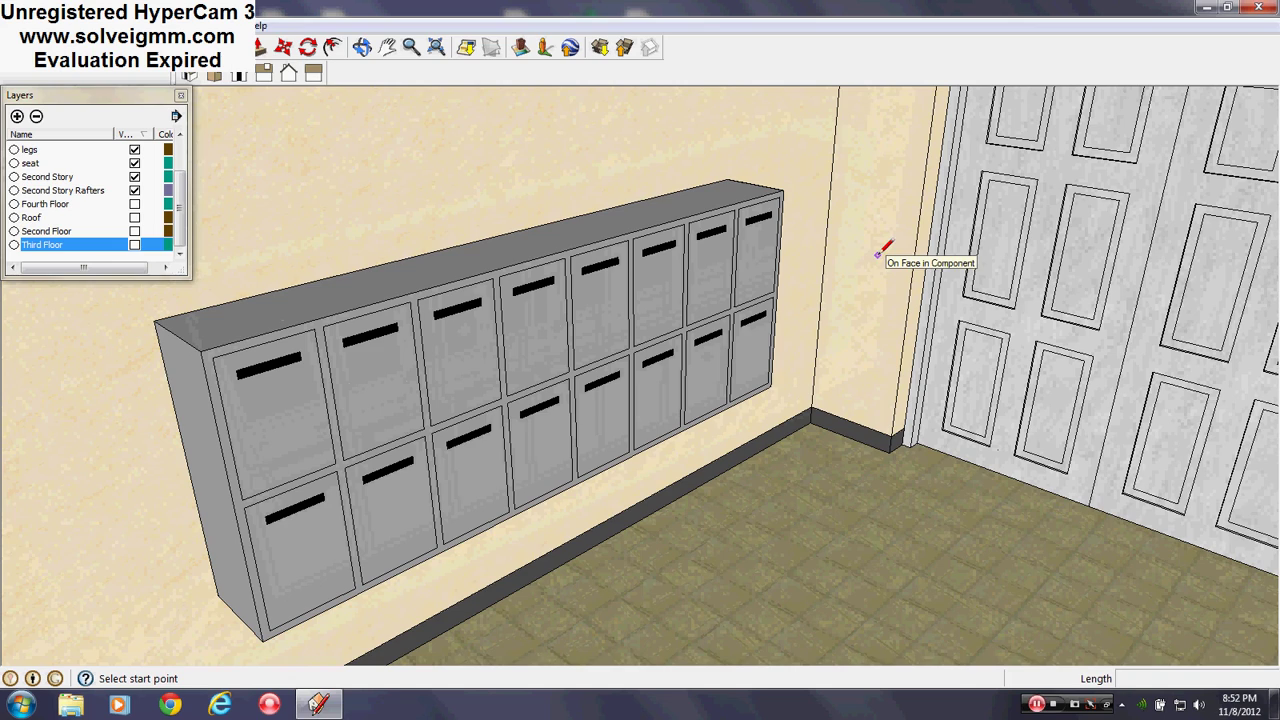
pyautogui.moveTo(880, 289); pyautogui.dragTo(740, 410, button='middle')
pyautogui.scroll(-5, 586, 466)
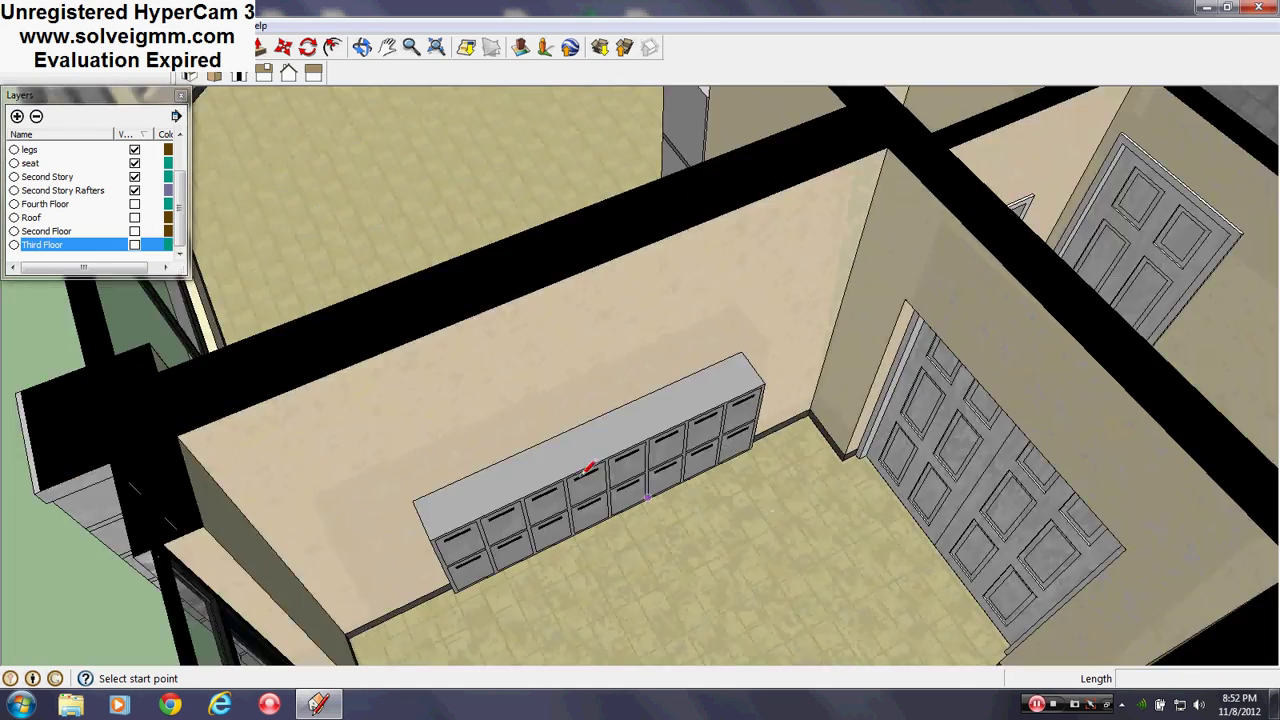
# - Look from above at the hallway behind the lobby, the adjoining stairwell and the gravel-floored elevator shaft
pyautogui.moveTo(1180, 420); pyautogui.dragTo(1066, 472, button='middle')
pyautogui.scroll(2, 891, 486)
pyautogui.moveTo(891, 486)
pyautogui.mouseDown(button='middle')
pyautogui.moveTo(736, 547)
pyautogui.moveTo(803, 571)
pyautogui.mouseUp(button='middle')
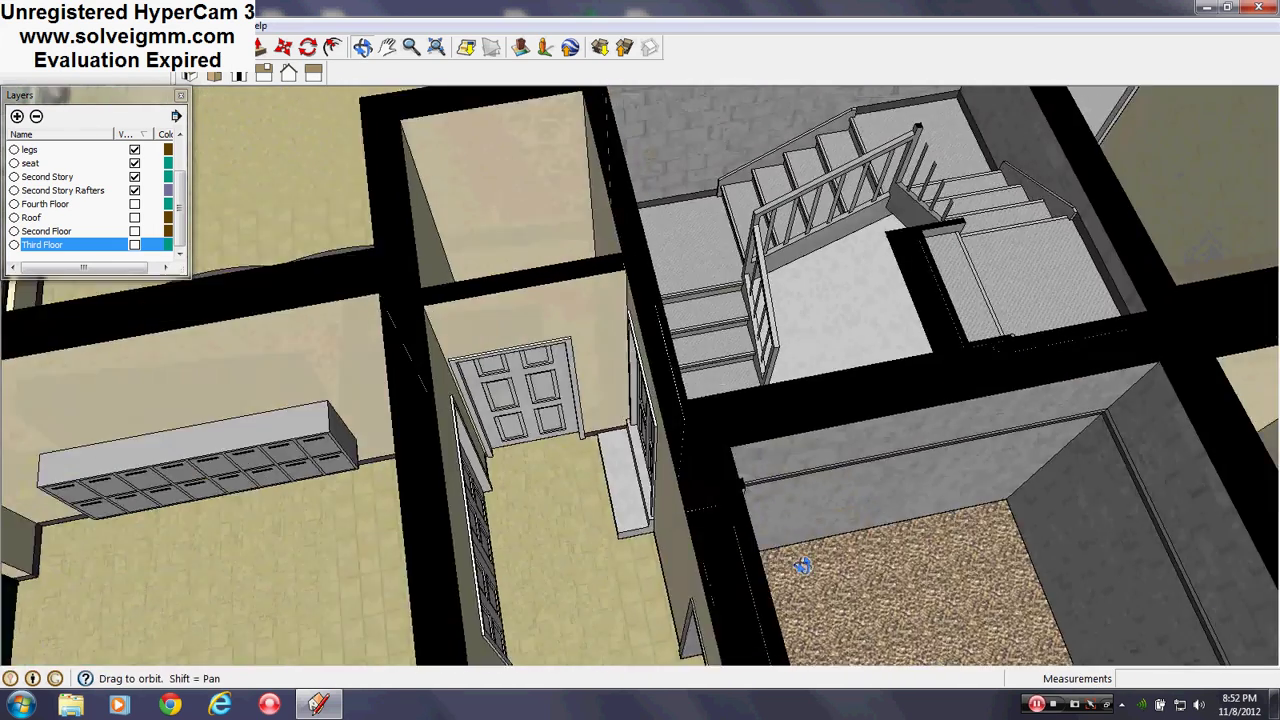
pyautogui.scroll(-4, 803, 571)
pyautogui.moveTo(240, 390); pyautogui.dragTo(411, 424, button='middle')
pyautogui.scroll(4, 806, 450)
pyautogui.moveTo(595, 450)
pyautogui.mouseDown(button='middle')
pyautogui.moveTo(646, 497)
pyautogui.moveTo(780, 500)
pyautogui.moveTo(726, 277)
pyautogui.moveTo(680, 374)
pyautogui.moveTo(821, 494)
pyautogui.moveTo(758, 570)
pyautogui.mouseUp(button='middle')
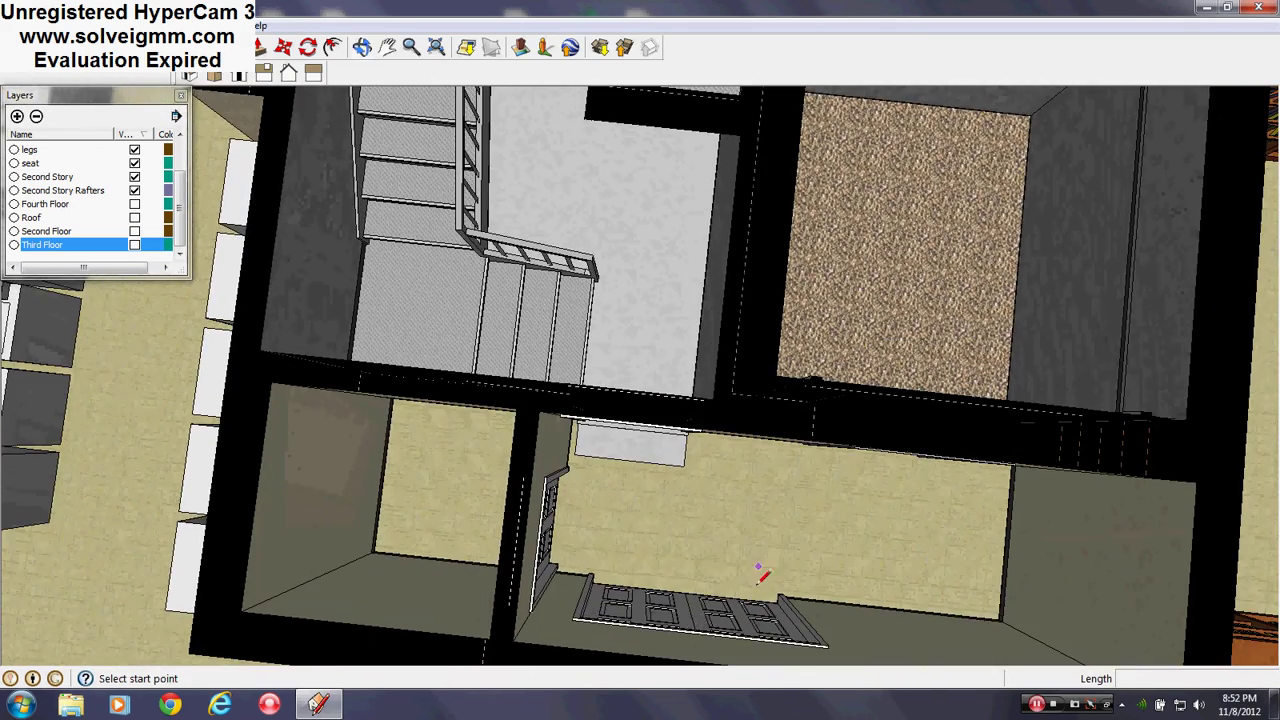
# - Inspect the lobby's paneled double doors and the hallway's stair door, side door and elevator opening
pyautogui.moveTo(706, 612); pyautogui.dragTo(680, 403, button='middle')
pyautogui.scroll(-4, 631, 460)
pyautogui.scroll(6, 653, 432)
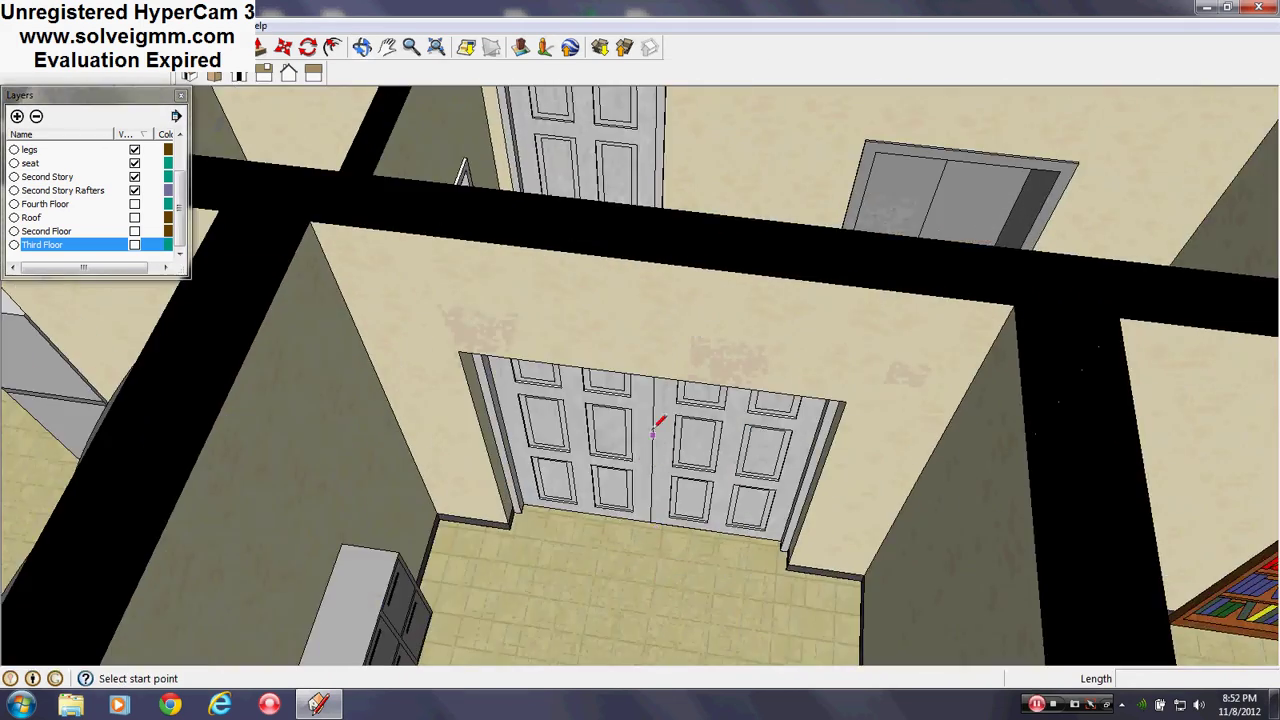
pyautogui.moveTo(655, 460); pyautogui.dragTo(680, 690, button='middle')
pyautogui.scroll(-3, 653, 410)
pyautogui.moveTo(653, 411); pyautogui.dragTo(674, 348, button='middle')
pyautogui.scroll(2, 648, 303)
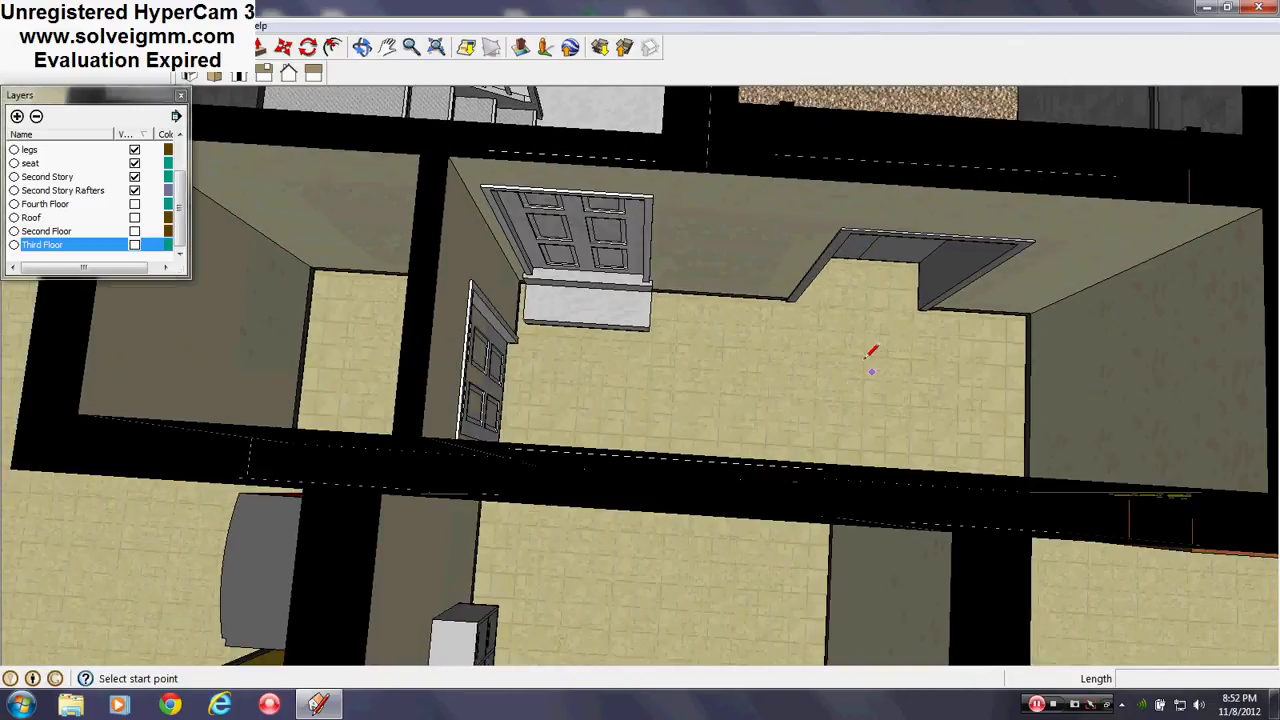
# - Check the small empty room at the end of the hallway and its position beside the stairwell and elevator shaft
pyautogui.scroll(-3, 820, 415)
pyautogui.scroll(3, 538, 359)
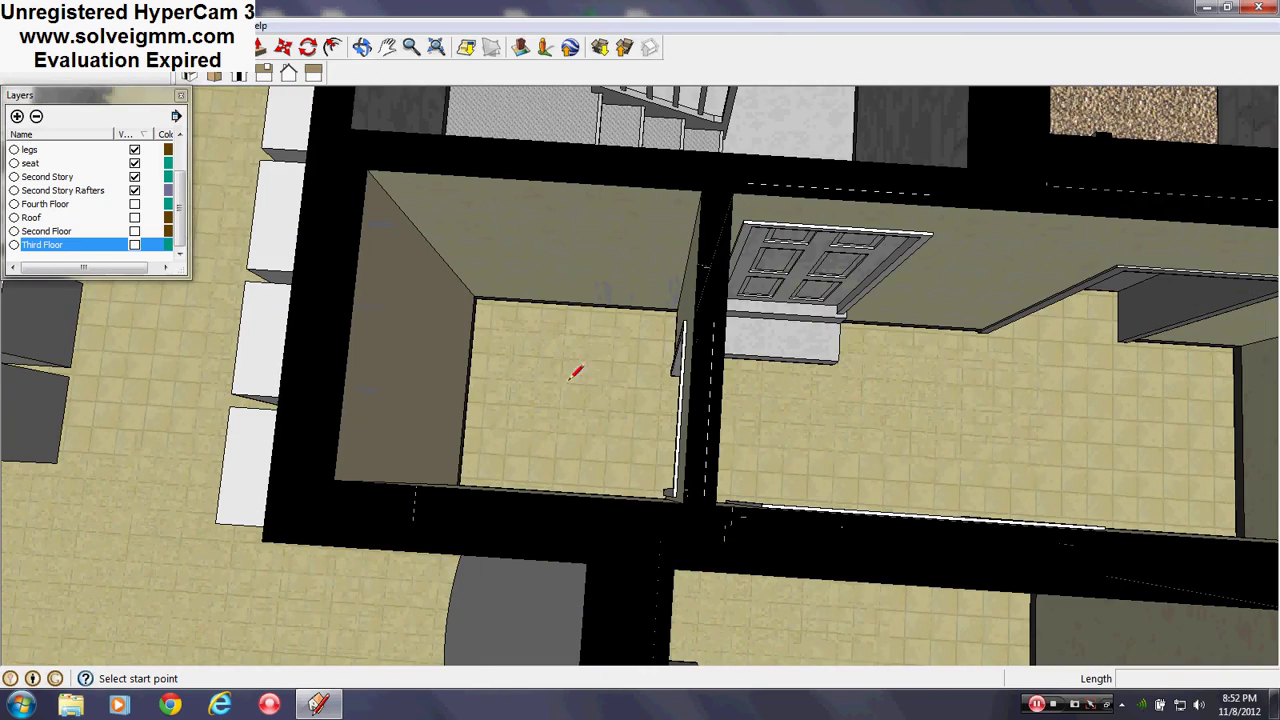
pyautogui.scroll(-4, 579, 407)
pyautogui.moveTo(579, 407); pyautogui.dragTo(574, 345, button='middle')
pyautogui.scroll(-3, 678, 450)
pyautogui.scroll(4, 684, 305)
pyautogui.moveTo(684, 345)
pyautogui.mouseDown(button='middle')
pyautogui.moveTo(775, 331)
pyautogui.moveTo(875, 282)
pyautogui.mouseUp(button='middle')
pyautogui.moveTo(626, 428)
pyautogui.mouseDown(button='middle')
pyautogui.moveTo(733, 440)
pyautogui.moveTo(629, 262)
pyautogui.moveTo(577, 260)
pyautogui.moveTo(468, 361)
pyautogui.mouseUp(button='middle')
pyautogui.scroll(1, 629, 262)
pyautogui.scroll(-2, 502, 373)
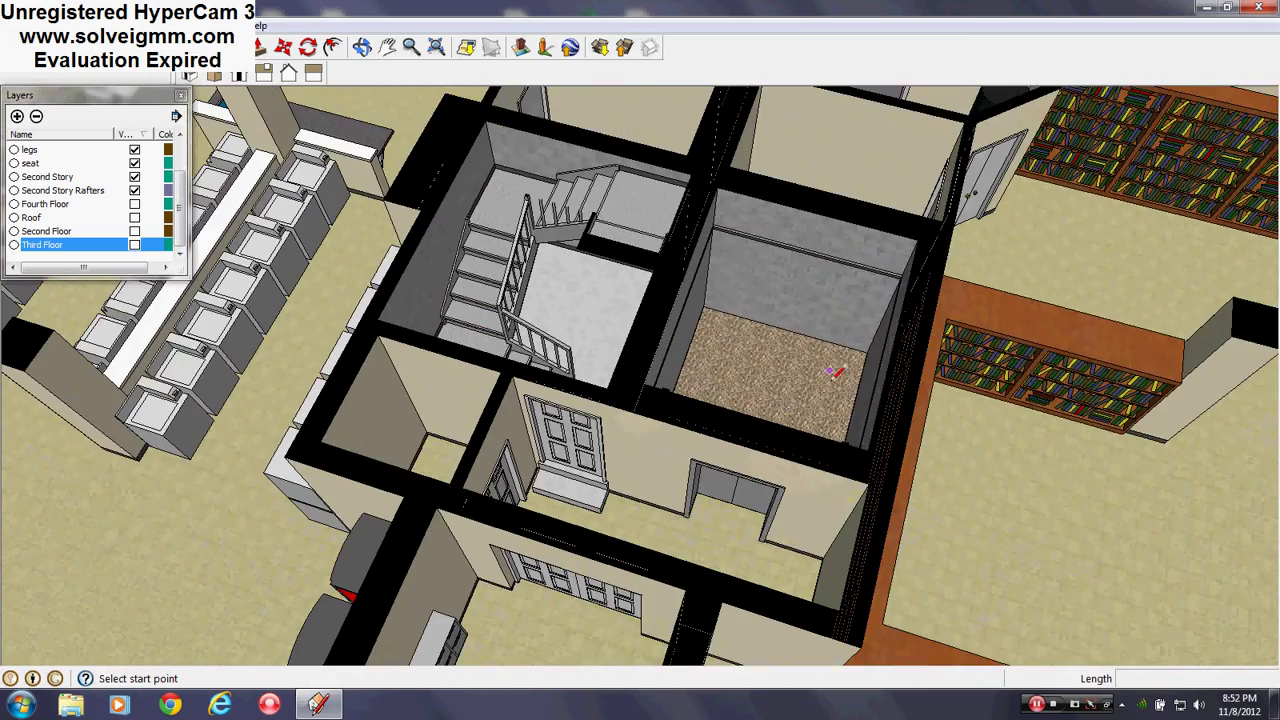
# - Review the whole ground-floor layout from above, from the laundromat across the central core to the bookshop
pyautogui.moveTo(829, 373)
pyautogui.mouseDown(button='middle')
pyautogui.moveTo(786, 286)
pyautogui.moveTo(920, 386)
pyautogui.moveTo(728, 369)
pyautogui.mouseUp(button='middle')
pyautogui.scroll(-2, 728, 369)
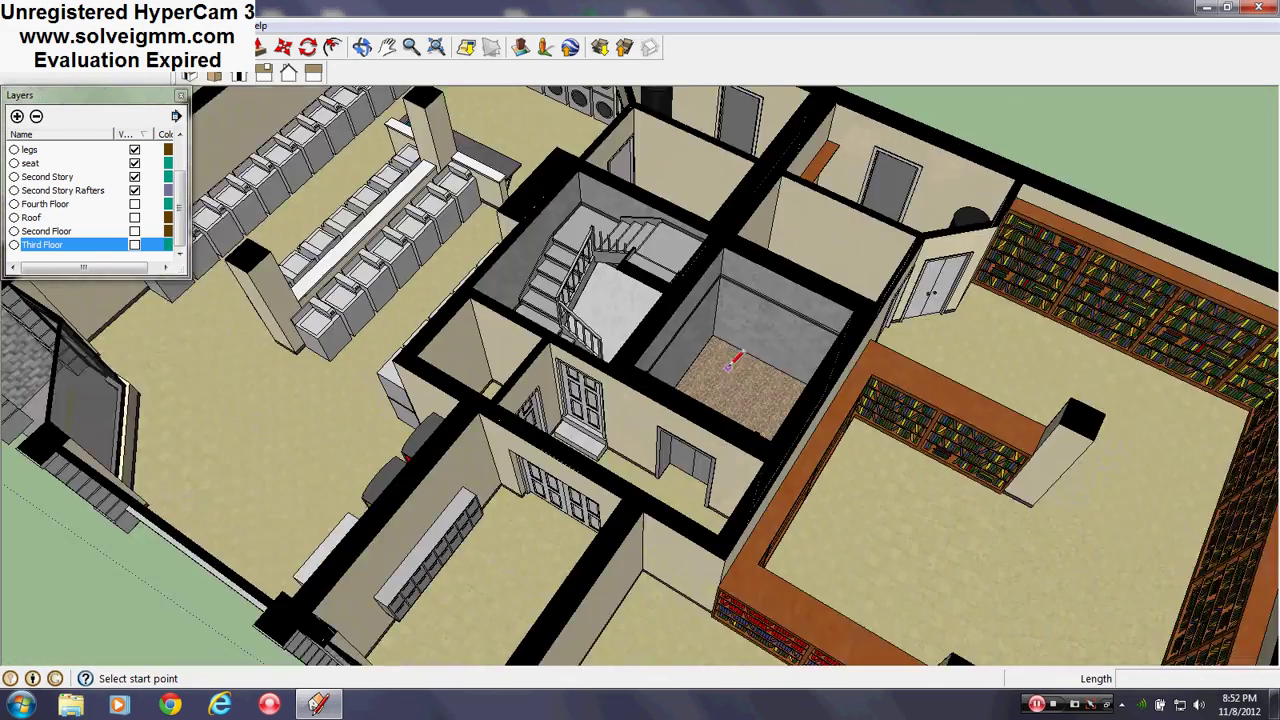
pyautogui.scroll(-3, 728, 369)
pyautogui.scroll(1, 709, 474)
pyautogui.moveTo(709, 474)
pyautogui.mouseDown(button='middle')
pyautogui.moveTo(766, 449)
pyautogui.moveTo(755, 449)
pyautogui.mouseUp(button='middle')
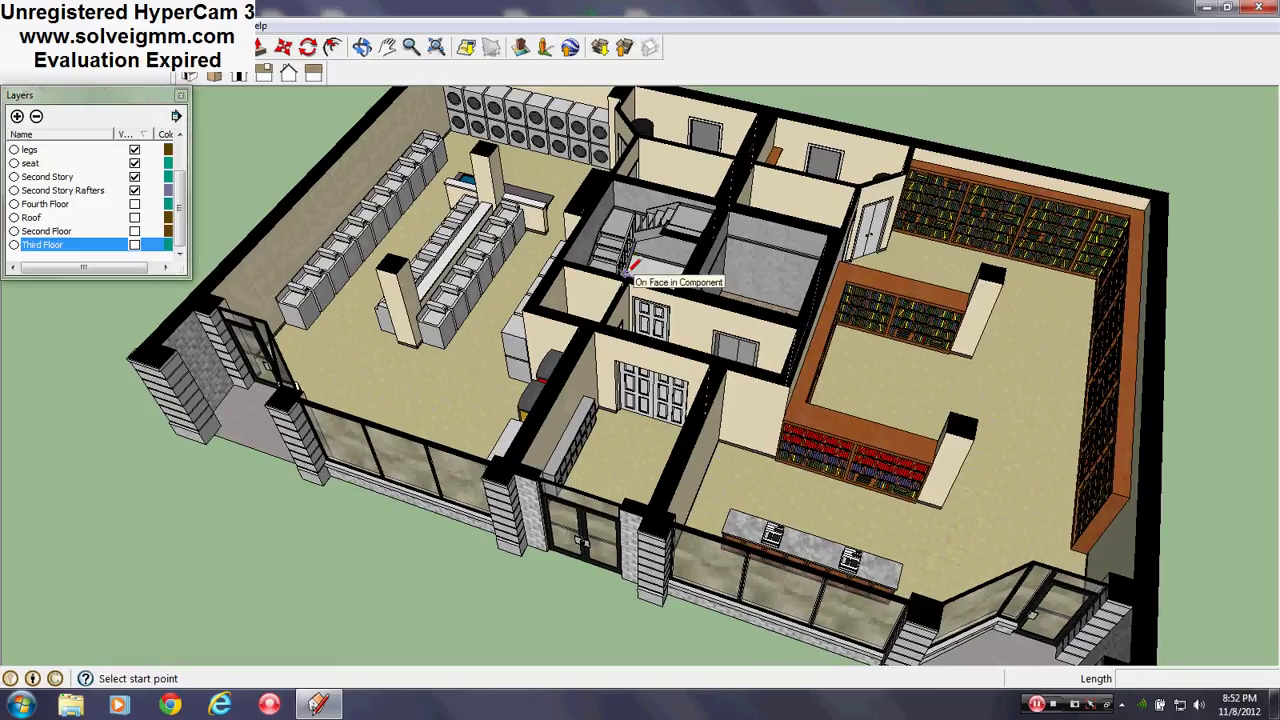
pyautogui.scroll(-3, 498, 336)
pyautogui.scroll(3, 685, 329)
pyautogui.moveTo(725, 334); pyautogui.dragTo(771, 311, button='middle')
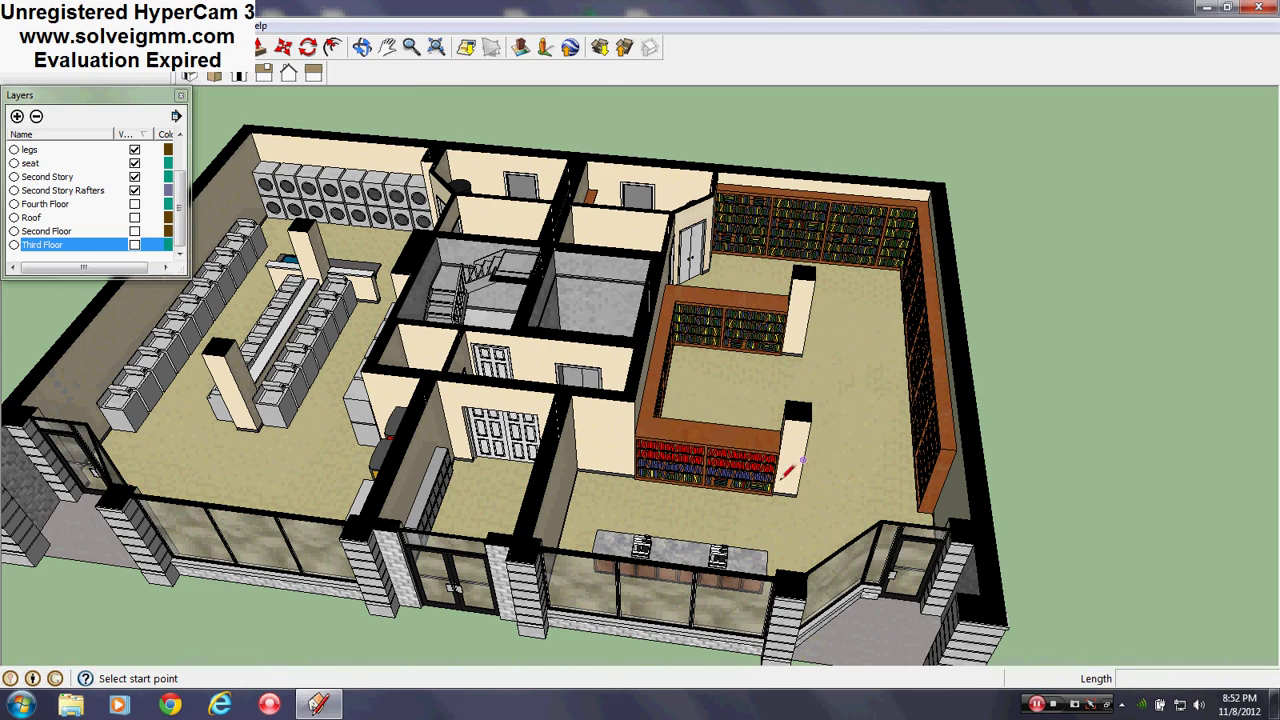
# - Examine the bookshop's U-shaped bookcases, columns, checkout counter and the doors at its rear
pyautogui.scroll(3, 467, 575)
pyautogui.moveTo(480, 577)
pyautogui.mouseDown(button='middle')
pyautogui.moveTo(617, 603)
pyautogui.moveTo(386, 523)
pyautogui.mouseUp(button='middle')
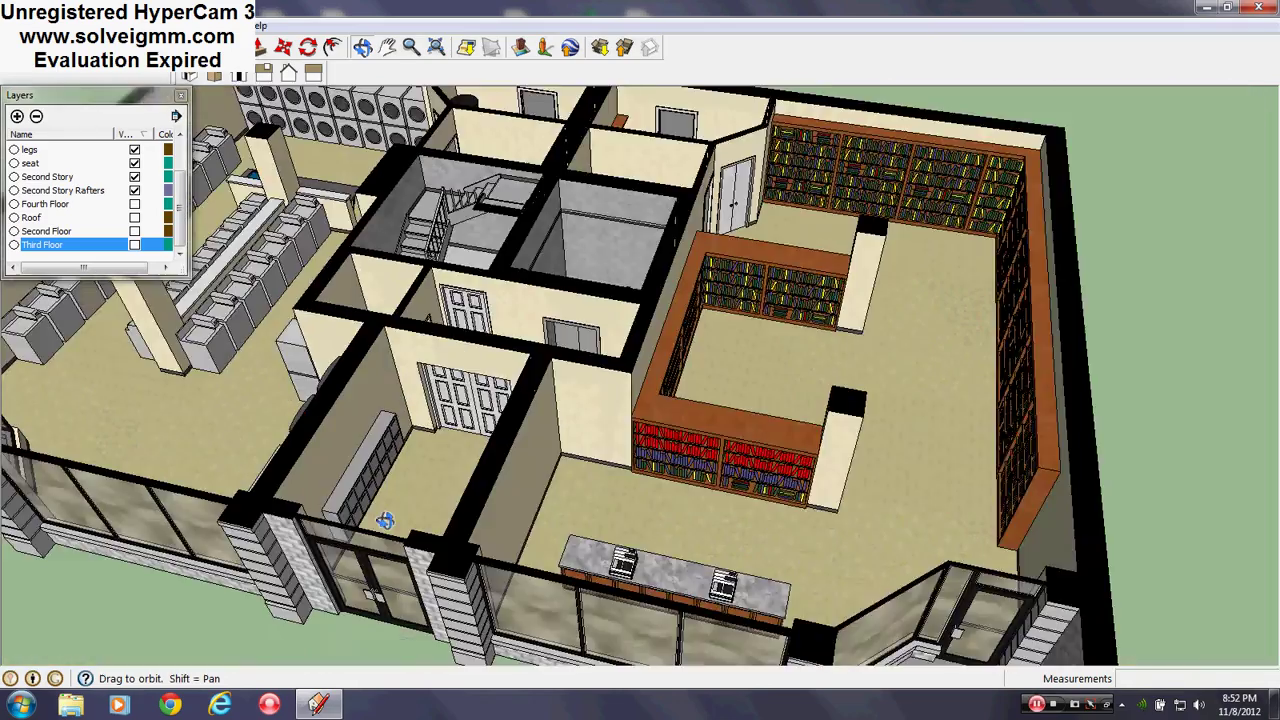
pyautogui.scroll(-3, 417, 536)
pyautogui.scroll(3, 590, 541)
pyautogui.moveTo(663, 524); pyautogui.dragTo(375, 510, button='middle')
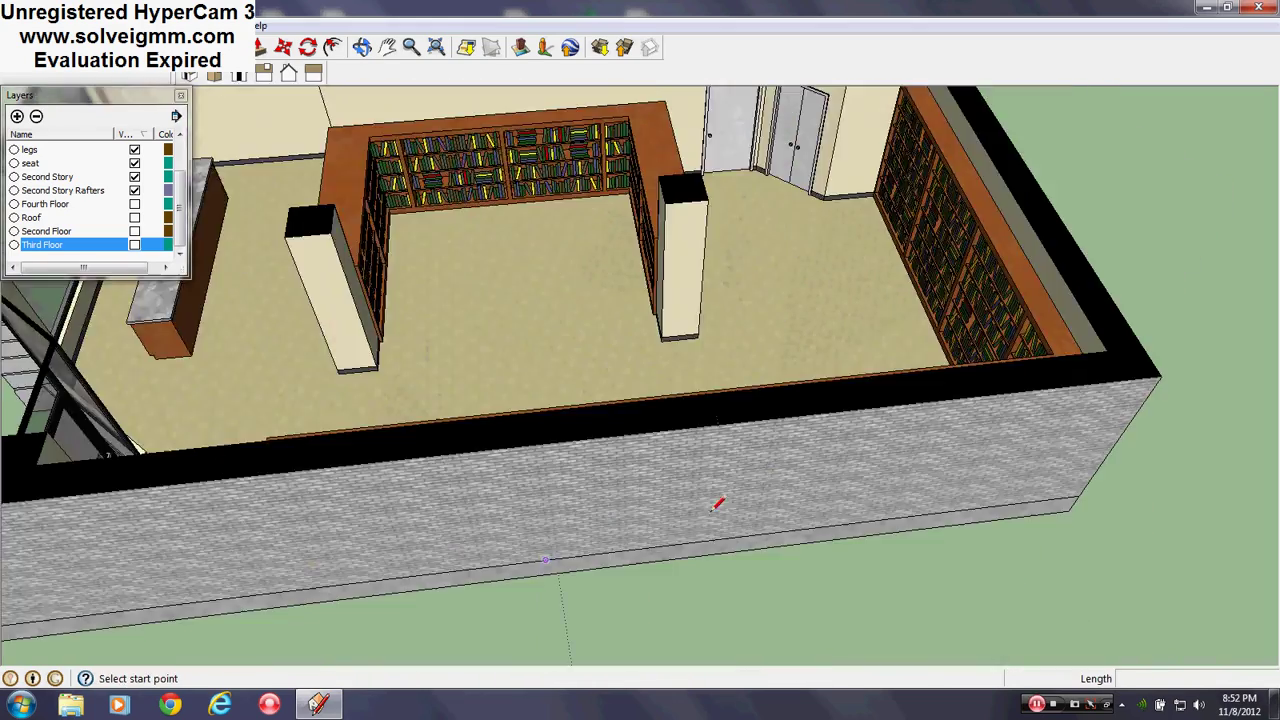
pyautogui.scroll(-3, 773, 465)
pyautogui.scroll(5, 556, 296)
pyautogui.moveTo(820, 281)
pyautogui.mouseDown(button='middle')
pyautogui.moveTo(1161, 270)
pyautogui.moveTo(706, 263)
pyautogui.moveTo(494, 229)
pyautogui.mouseUp(button='middle')
pyautogui.scroll(-3, 494, 229)
pyautogui.scroll(1, 722, 432)
pyautogui.moveTo(721, 435); pyautogui.dragTo(890, 490, button='middle')
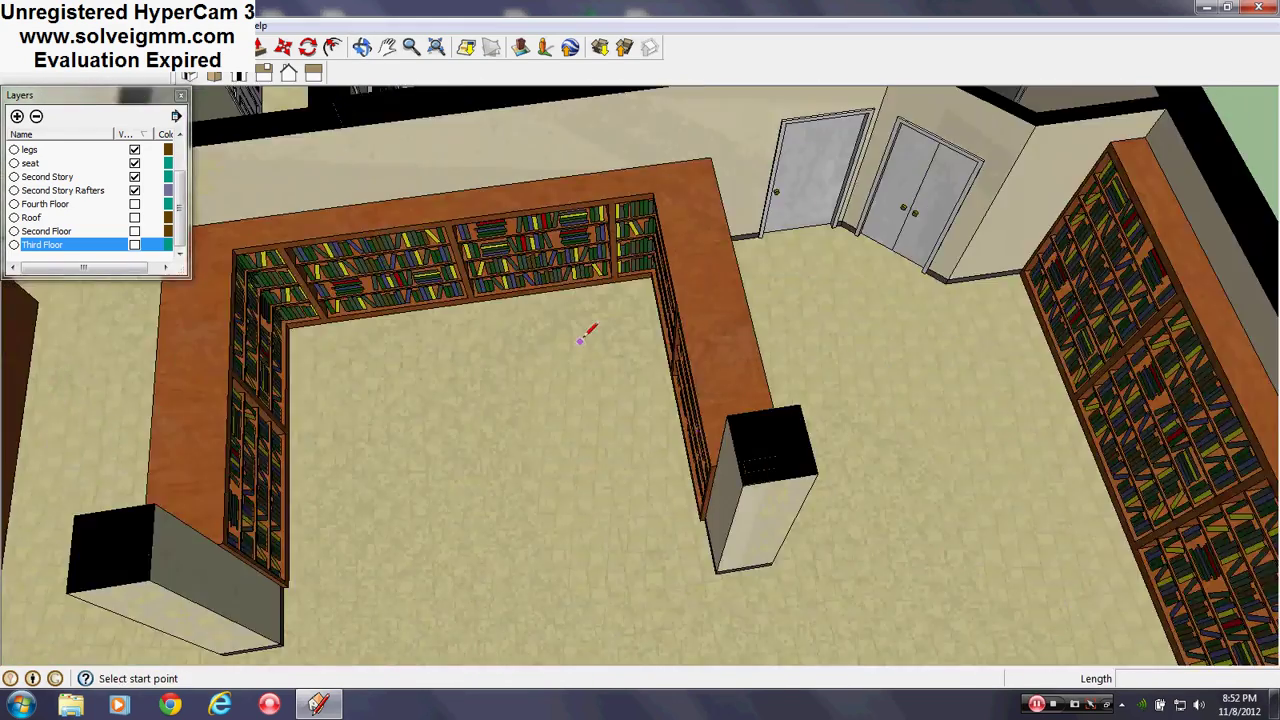
pyautogui.scroll(-3, 560, 404)
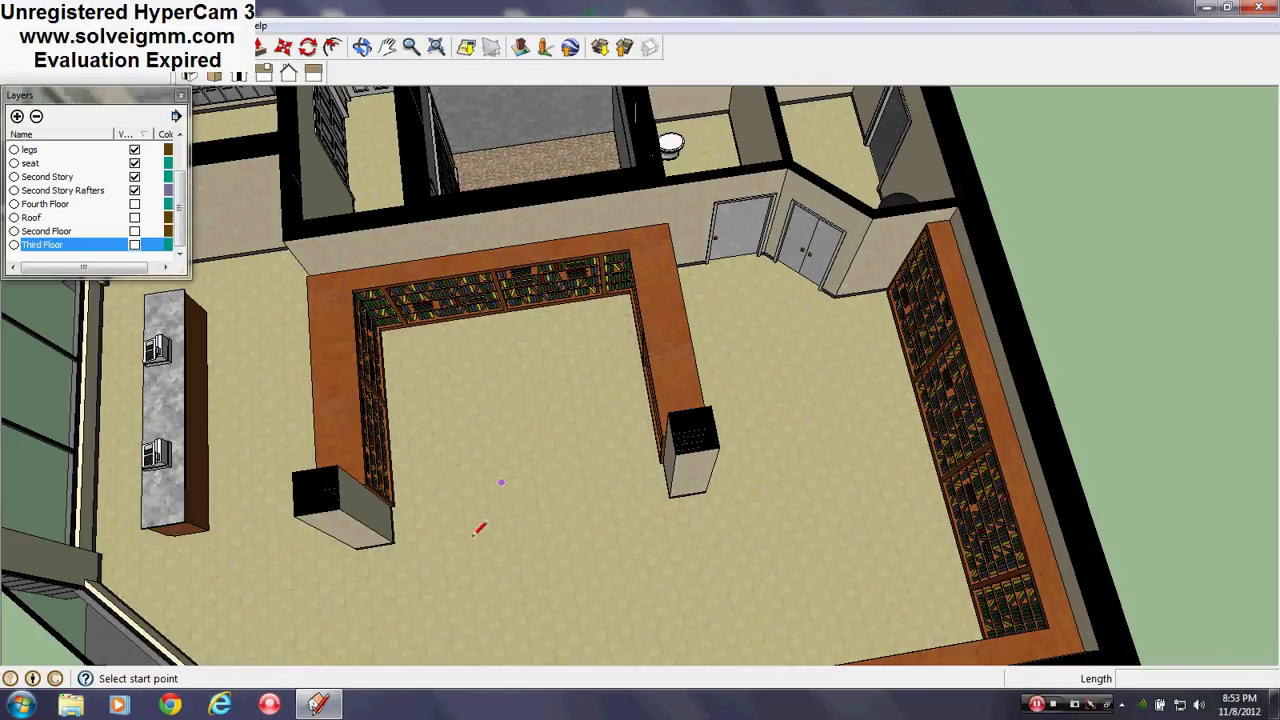
# - Inspect the tall bookcases lining the shop's rear and side walls, including their corner
pyautogui.moveTo(567, 487); pyautogui.dragTo(952, 452, button='middle')
pyautogui.scroll(3, 860, 131)
pyautogui.moveTo(860, 131); pyautogui.dragTo(788, 258, button='middle')
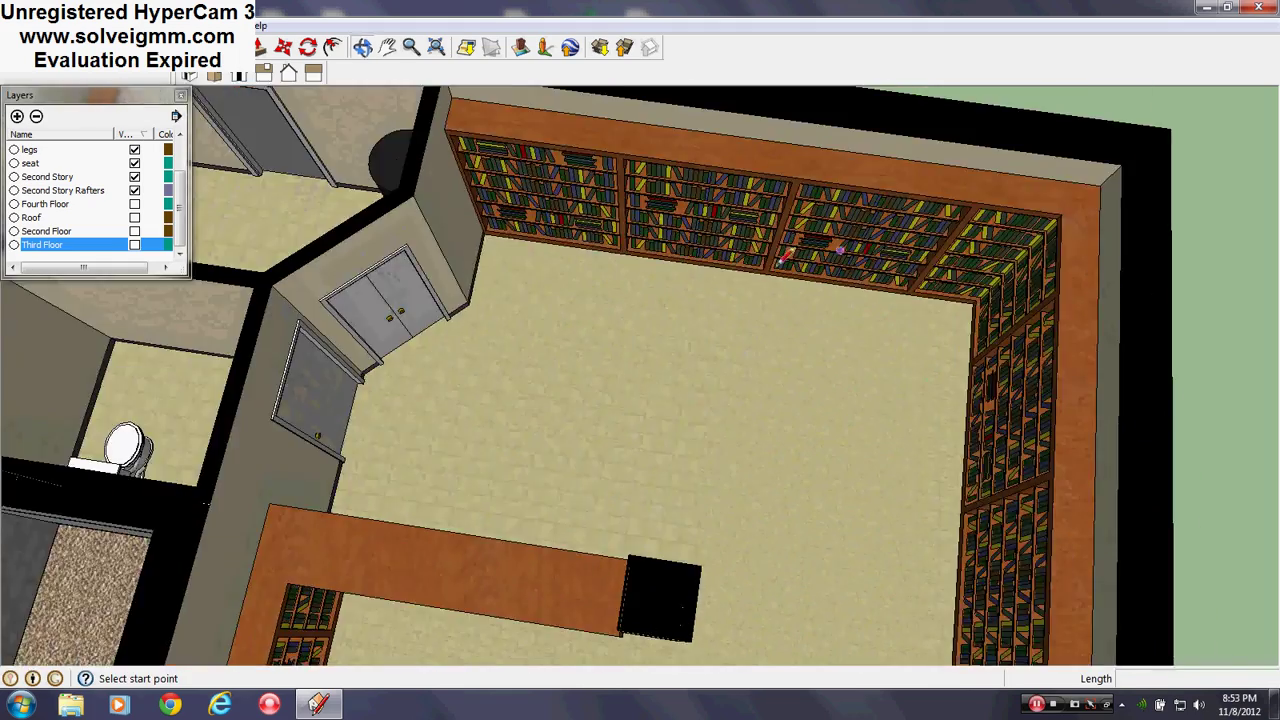
pyautogui.scroll(-3, 684, 333)
pyautogui.moveTo(686, 335)
pyautogui.mouseDown(button='middle')
pyautogui.moveTo(766, 251)
pyautogui.moveTo(1137, 131)
pyautogui.moveTo(971, 115)
pyautogui.moveTo(838, 172)
pyautogui.mouseUp(button='middle')
pyautogui.scroll(4, 828, 183)
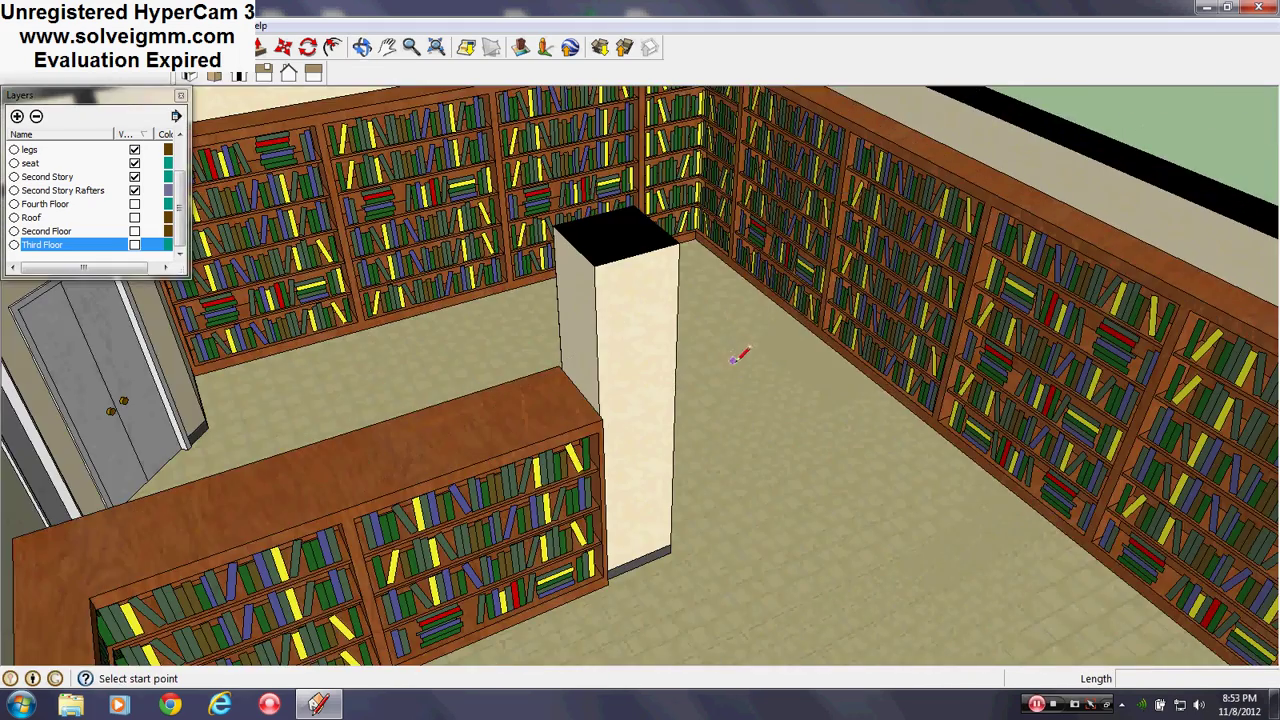
pyautogui.scroll(-3, 711, 506)
pyautogui.scroll(4, 811, 260)
pyautogui.moveTo(809, 356)
pyautogui.mouseDown(button='middle')
pyautogui.moveTo(1024, 160)
pyautogui.moveTo(1057, 223)
pyautogui.moveTo(697, 349)
pyautogui.moveTo(531, 334)
pyautogui.mouseUp(button='middle')
pyautogui.scroll(-2, 531, 334)
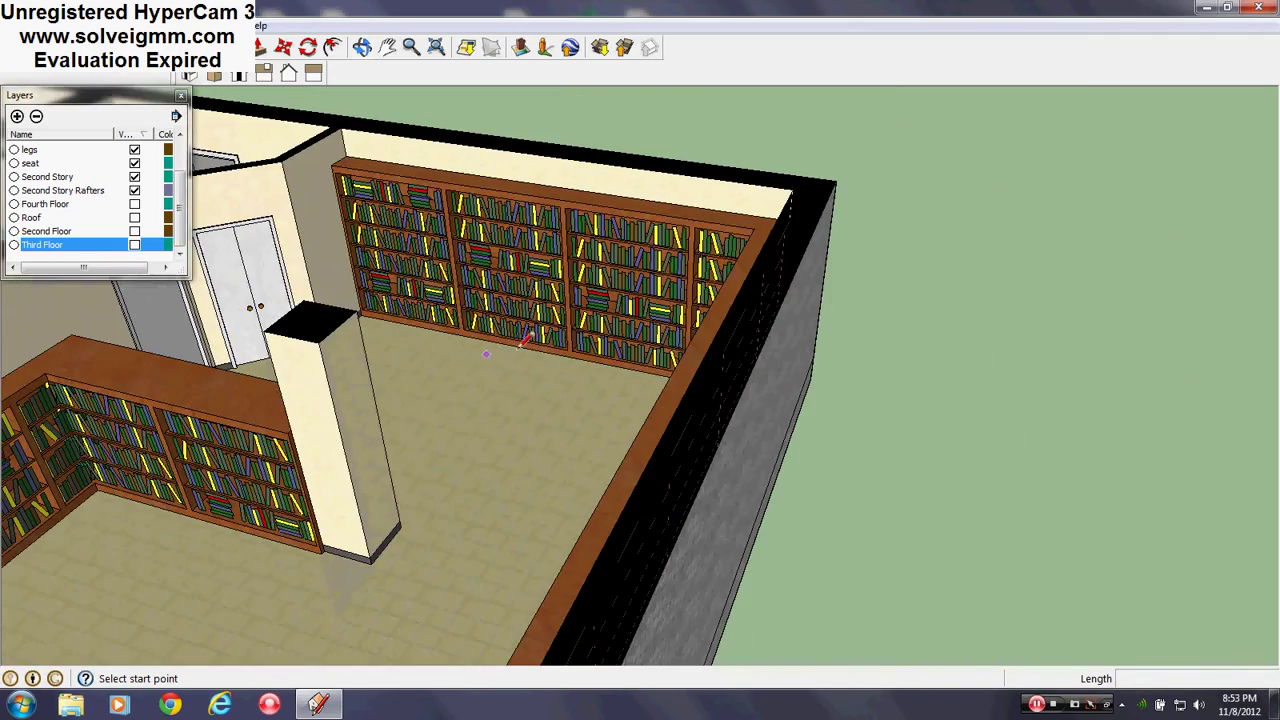
# - Undo the layer hiding so the gray brick building's upper floors and roof are restored
pyautogui.scroll(-3, 643, 256)
pyautogui.scroll(-10, 648, 252)
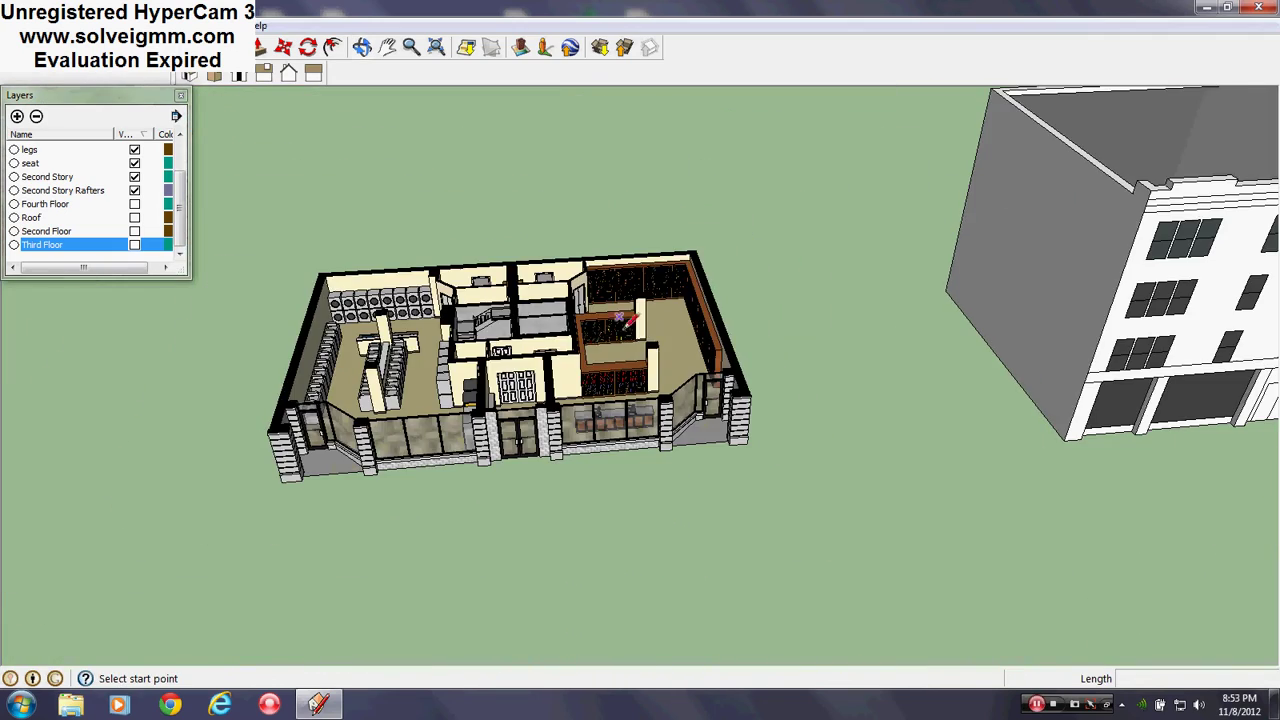
pyautogui.hotkey('ctrl', 'z')
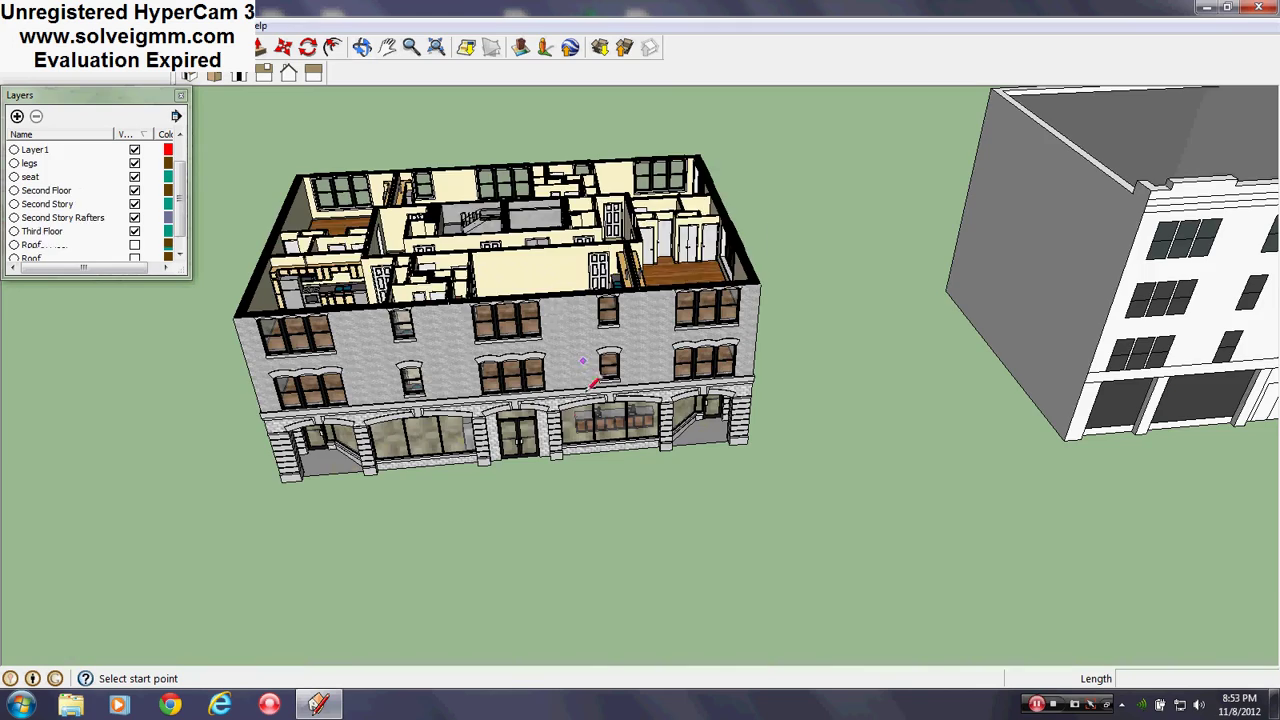
pyautogui.hotkey('ctrl', 'z')
pyautogui.scroll(-4, 530, 438)
pyautogui.moveTo(598, 373); pyautogui.dragTo(716, 243, button='middle')
pyautogui.hotkey('ctrl', 'z')
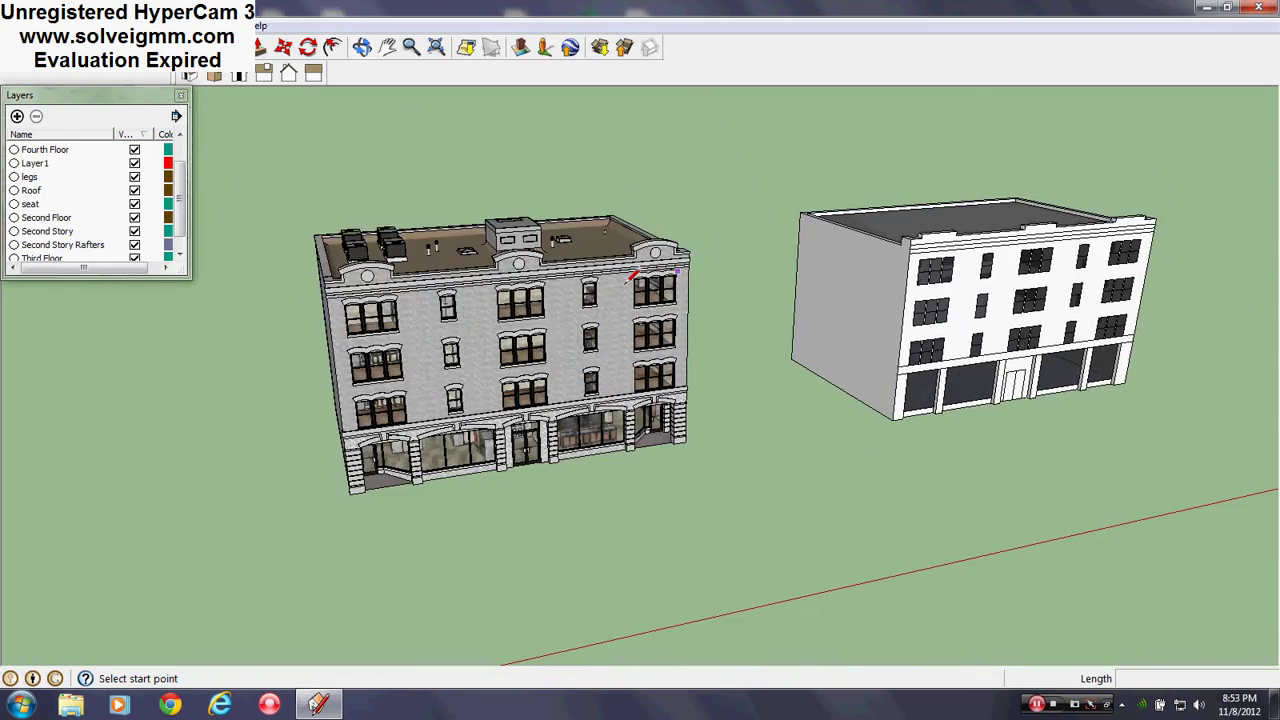
# - Compare the complete gray brick building with its white version from the front, rear and storefront level
pyautogui.scroll(4, 552, 292)
pyautogui.moveTo(545, 302); pyautogui.dragTo(610, 174, button='middle')
pyautogui.scroll(-1, 579, 320)
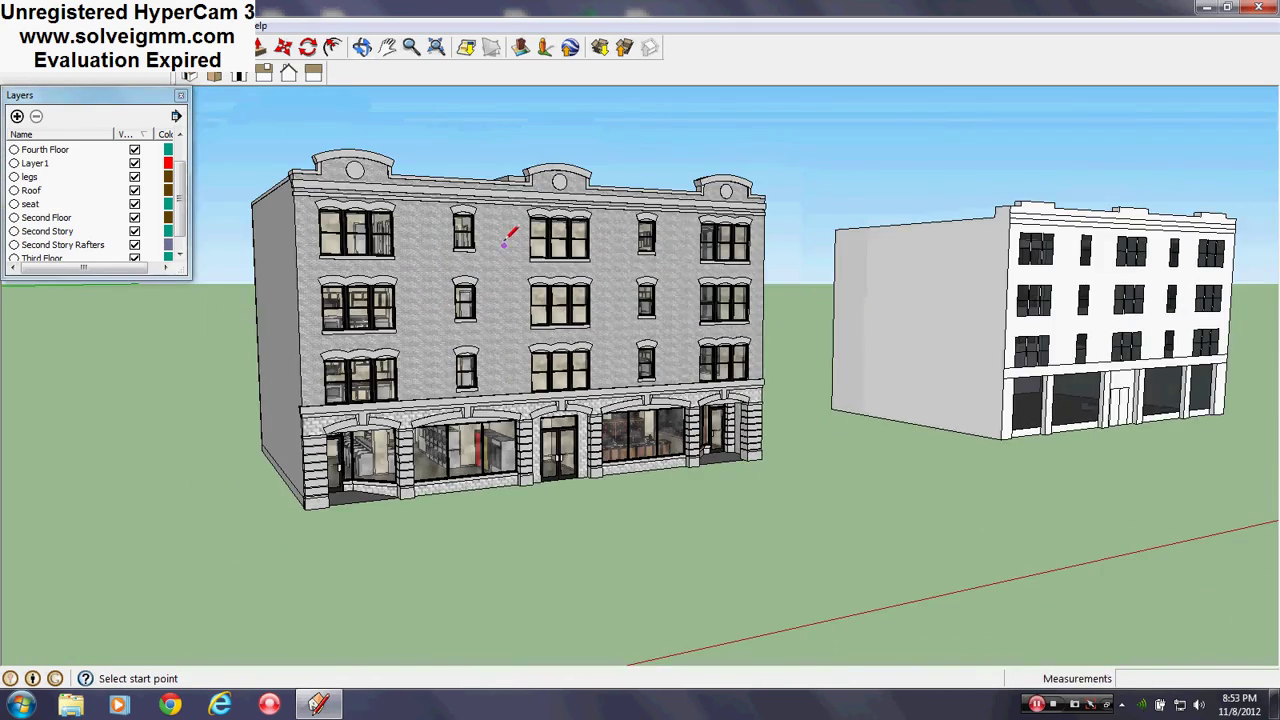
pyautogui.moveTo(504, 244)
pyautogui.mouseDown(button='middle')
pyautogui.moveTo(523, 457)
pyautogui.moveTo(674, 471)
pyautogui.moveTo(920, 465)
pyautogui.moveTo(912, 407)
pyautogui.mouseUp(button='middle')
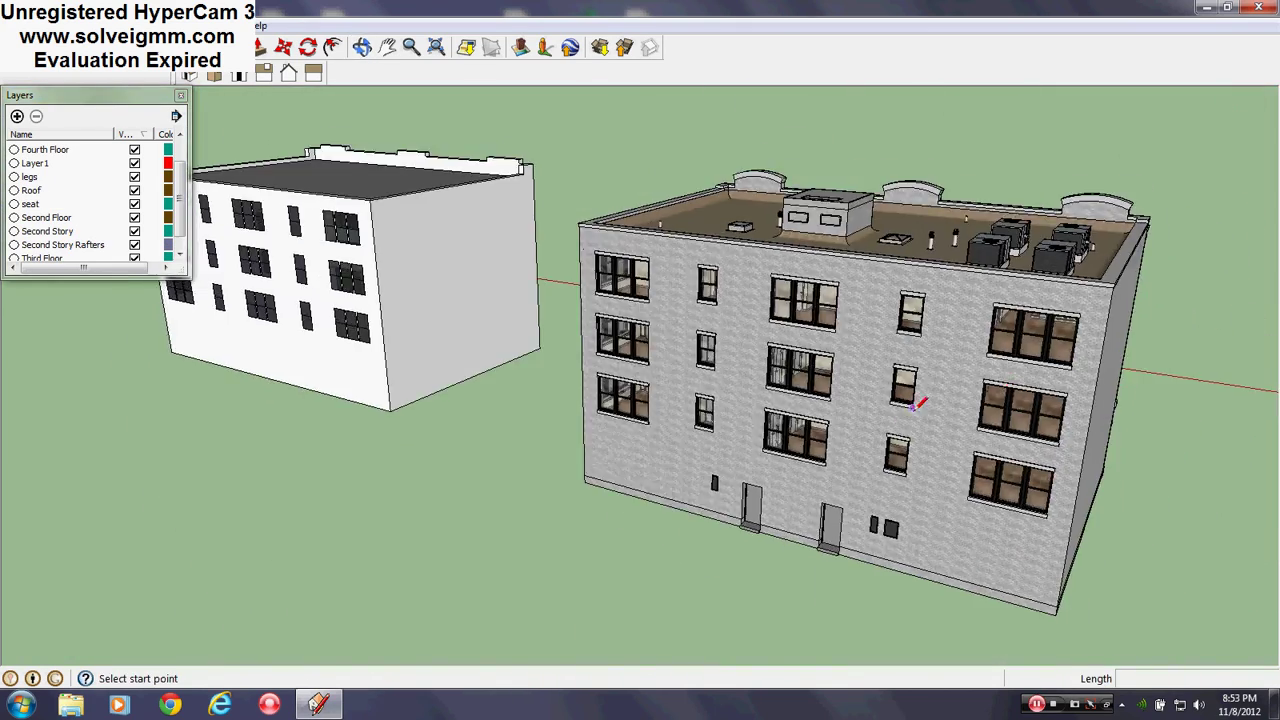
pyautogui.scroll(2, 766, 420)
pyautogui.moveTo(706, 474); pyautogui.dragTo(215, 371, button='middle')
pyautogui.scroll(5, 251, 379)
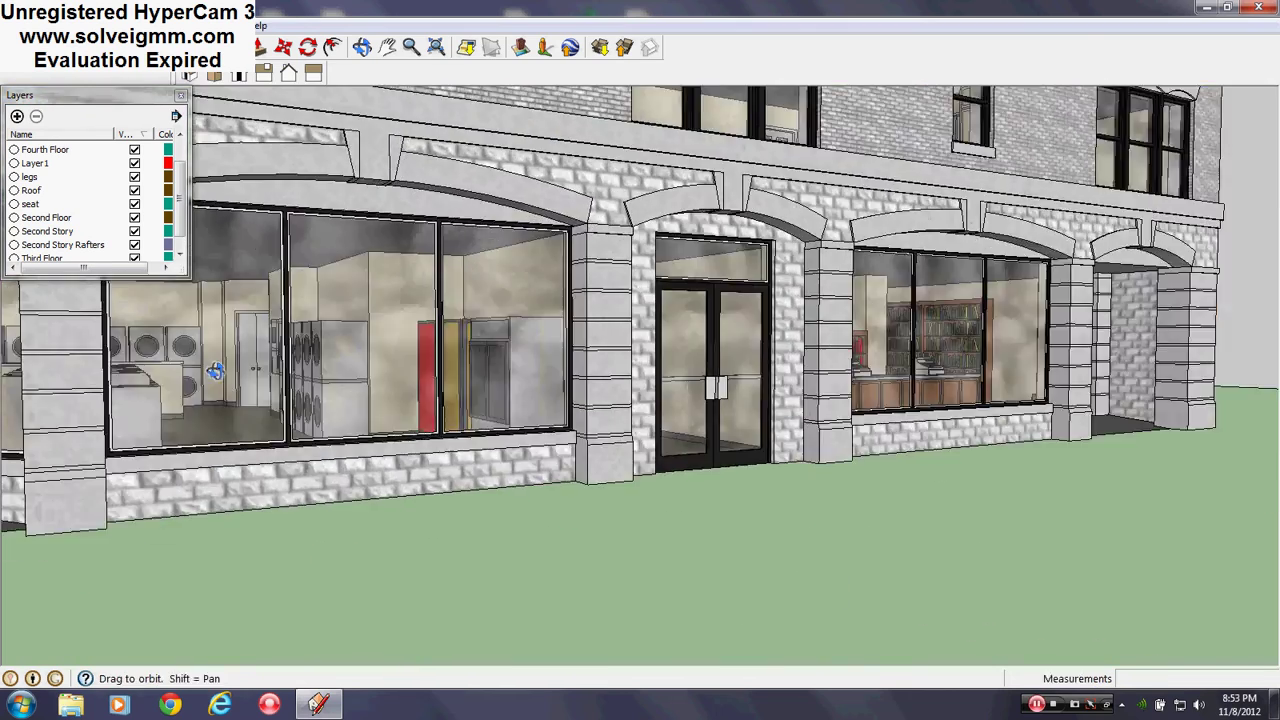
pyautogui.scroll(-6, 586, 450)
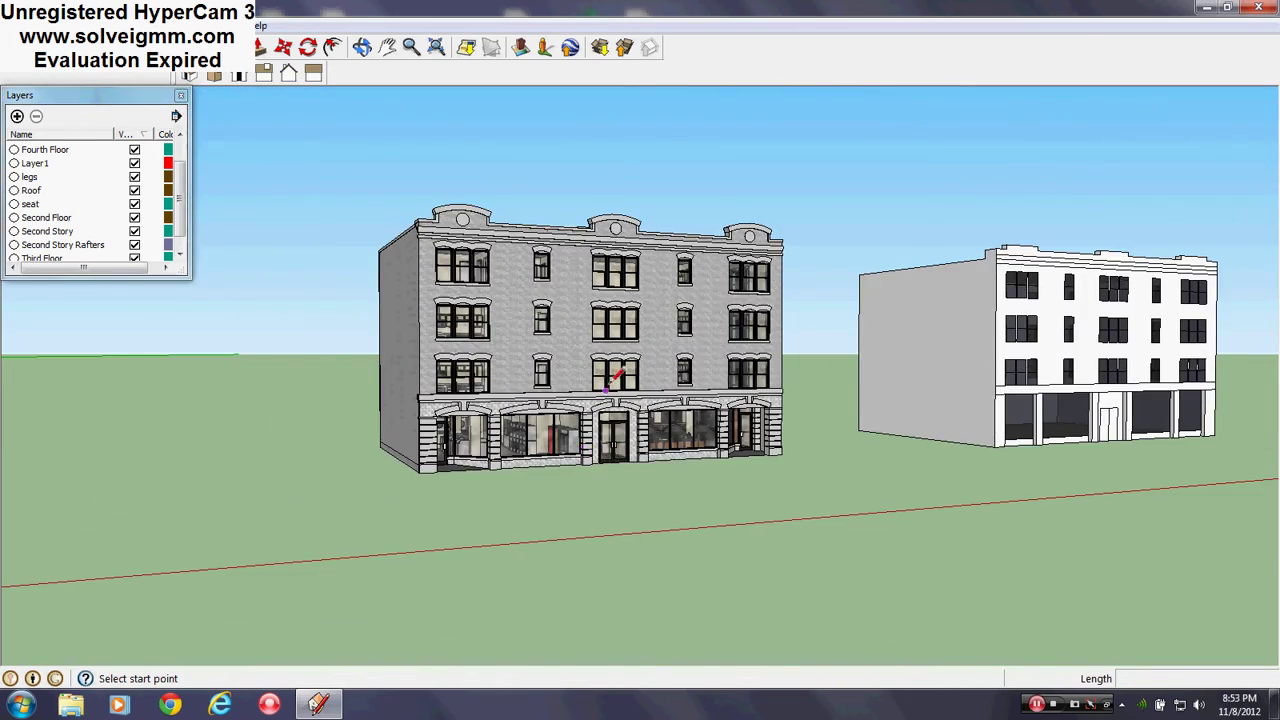
pyautogui.moveTo(607, 389)
pyautogui.mouseDown(button='middle')
pyautogui.moveTo(620, 396)
pyautogui.moveTo(588, 438)
pyautogui.mouseUp(button='middle')
pyautogui.scroll(-4, 587, 437)
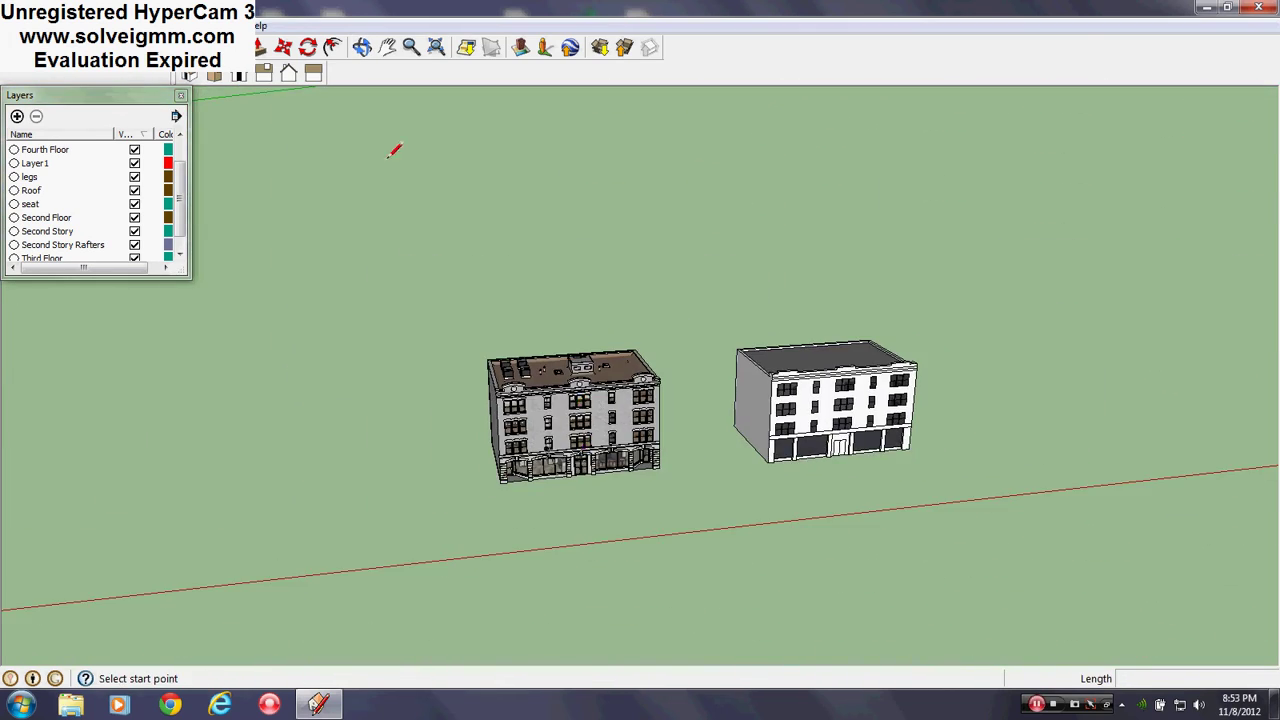
# - Close the layer list and delete both the gray brick building and its white version
pyautogui.click(180, 97)
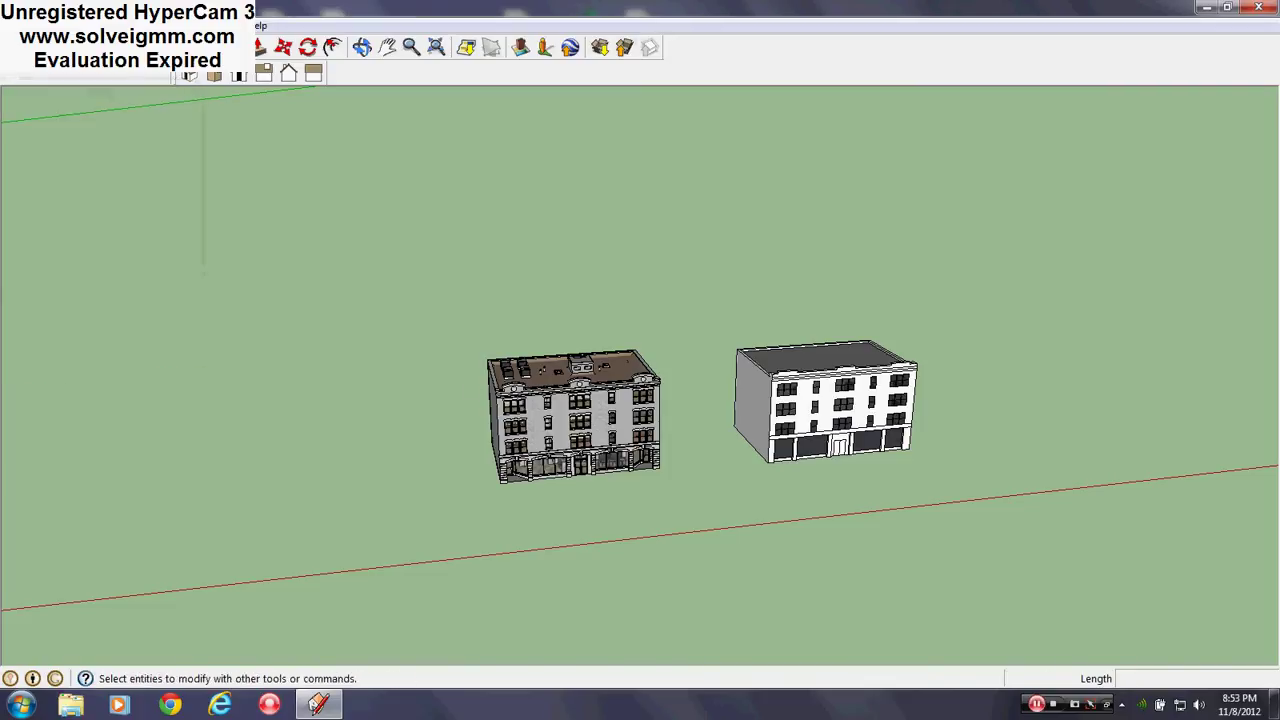
pyautogui.click(20, 47)
pyautogui.moveTo(545, 430); pyautogui.dragTo(988, 360, button='middle')
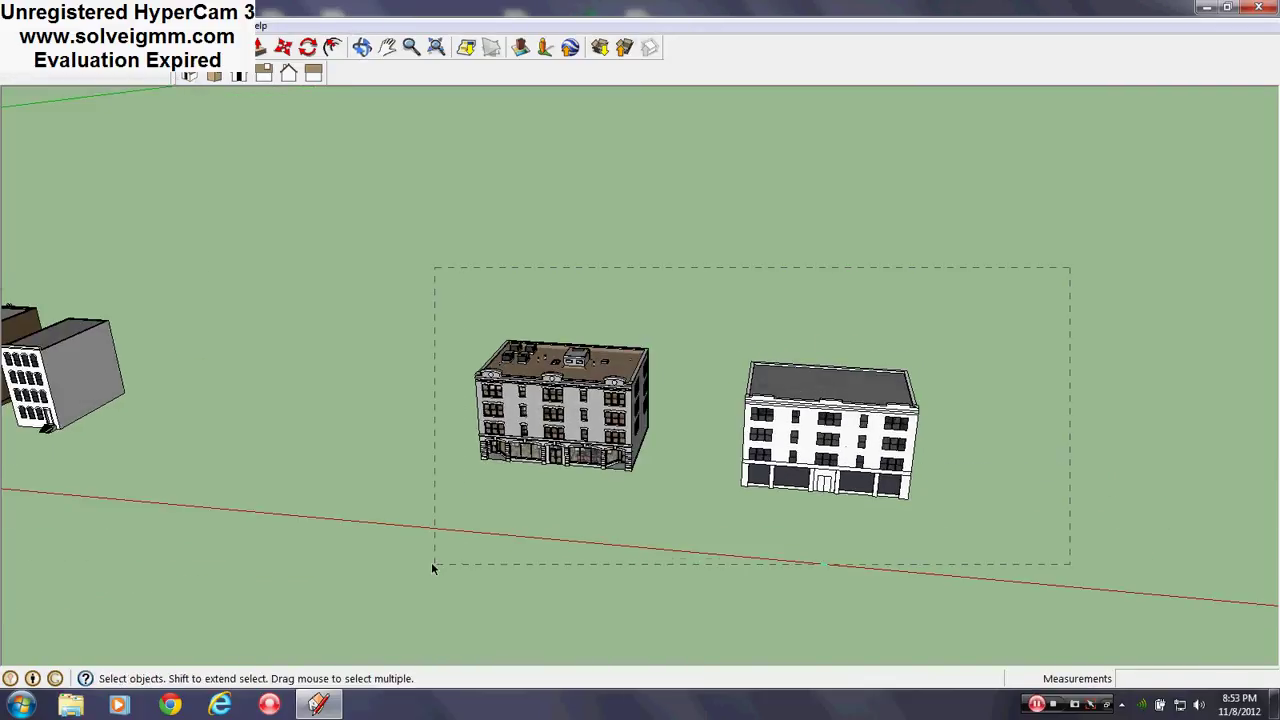
pyautogui.press('Delete')
# - Bring the brown brick townhouse with the red door and its white version into close view from the front
pyautogui.keyDown('shift'); pyautogui.moveTo(152, 401); pyautogui.dragTo(892, 366, button='middle'); pyautogui.keyUp('shift')
pyautogui.scroll(5, 555, 418)
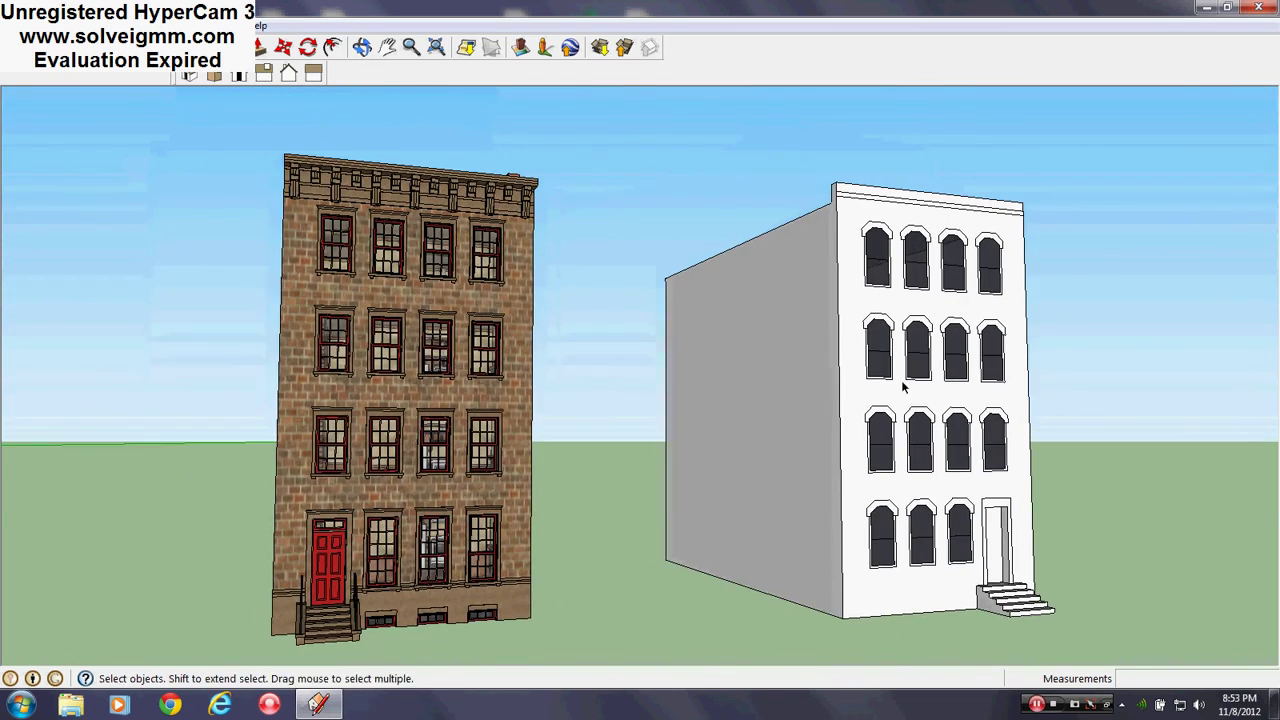
pyautogui.moveTo(897, 412); pyautogui.dragTo(917, 387, button='middle')
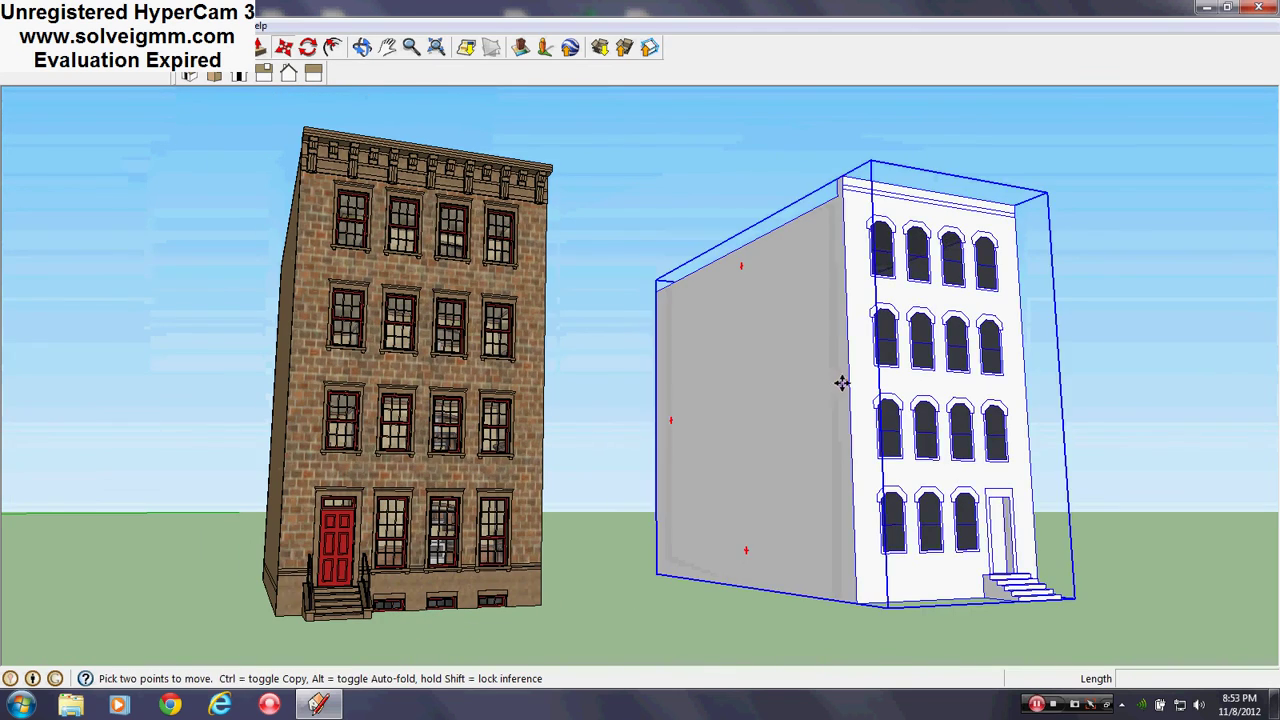
# - Move the white building closer to the brick townhouse and view both fronts
pyautogui.moveTo(868, 385); pyautogui.dragTo(771, 377)
pyautogui.moveTo(1069, 415)
pyautogui.mouseDown(button='middle')
pyautogui.moveTo(771, 471)
pyautogui.moveTo(872, 485)
pyautogui.mouseUp(button='middle')
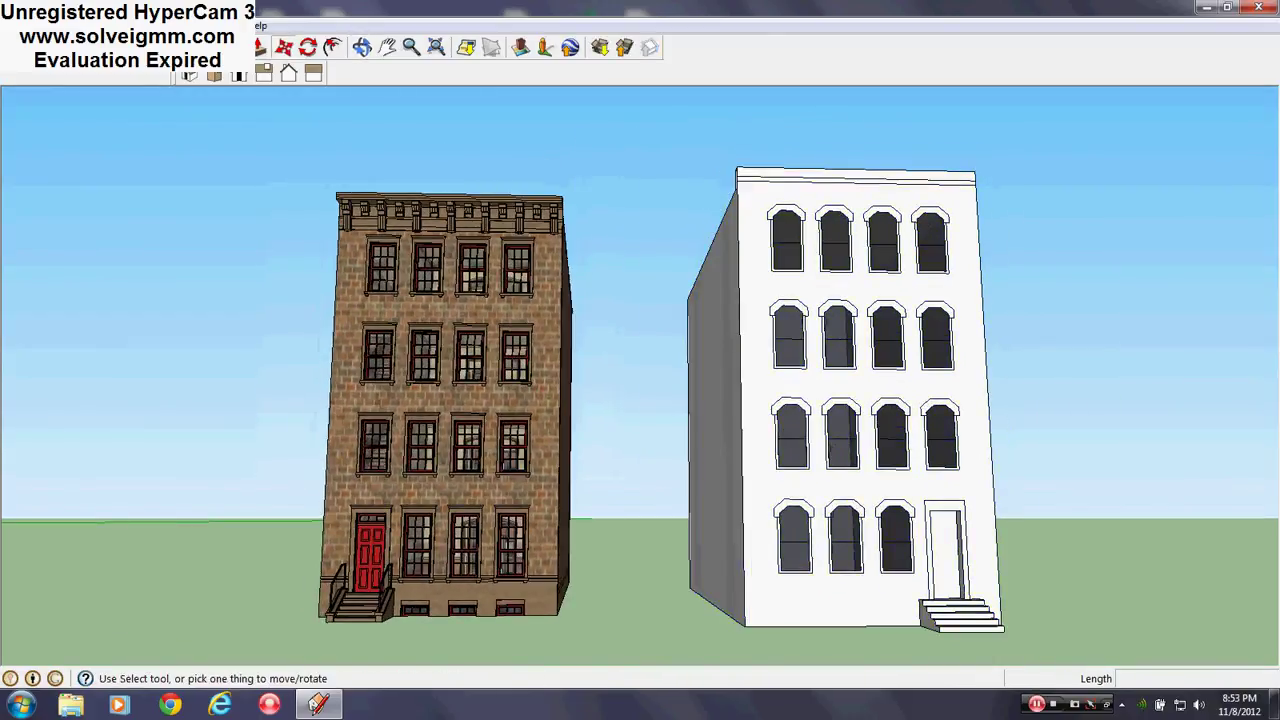
pyautogui.moveTo(743, 482); pyautogui.dragTo(963, 366, button='middle')
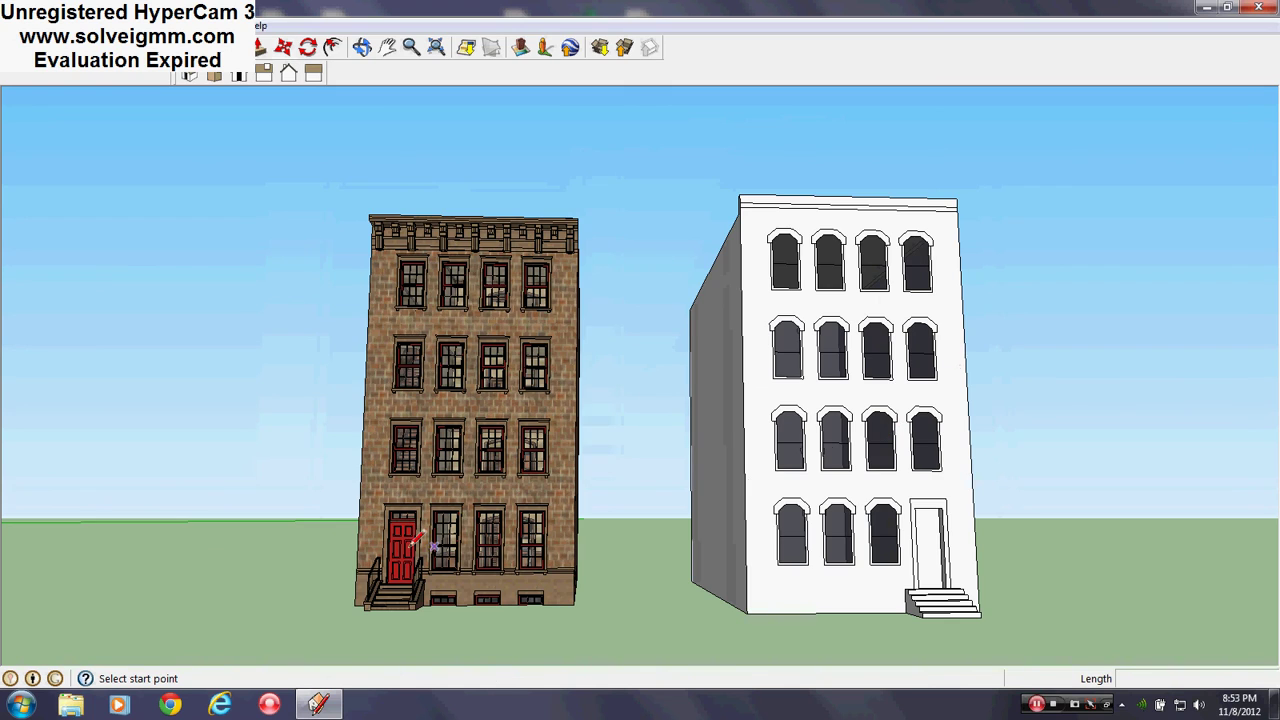
# - Examine the brick townhouse's facade and compare its overall form with the white building beside it
pyautogui.scroll(4, 437, 348)
pyautogui.scroll(3, 454, 254)
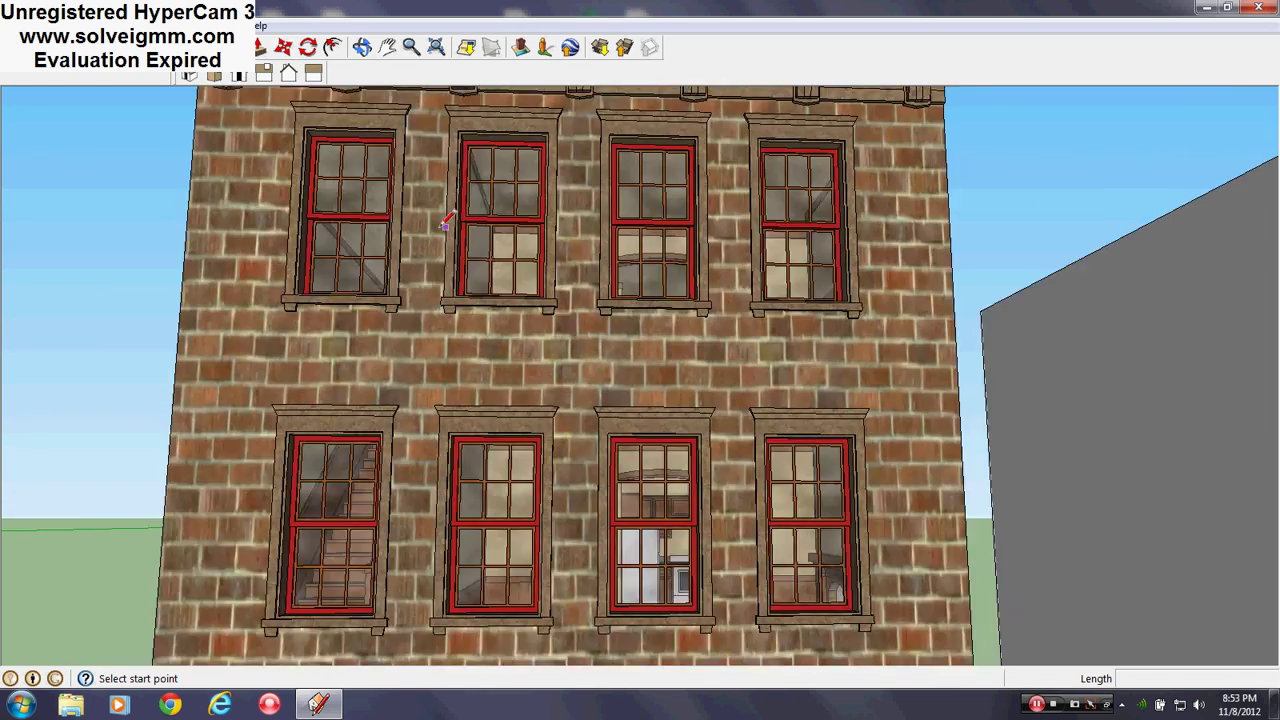
pyautogui.moveTo(454, 250); pyautogui.dragTo(584, 346, button='middle')
pyautogui.scroll(-4, 584, 346)
pyautogui.scroll(3, 438, 228)
pyautogui.moveTo(438, 227)
pyautogui.mouseDown(button='middle')
pyautogui.moveTo(566, 174)
pyautogui.moveTo(515, 268)
pyautogui.mouseUp(button='middle')
pyautogui.scroll(-4, 515, 268)
pyautogui.scroll(-2, 517, 263)
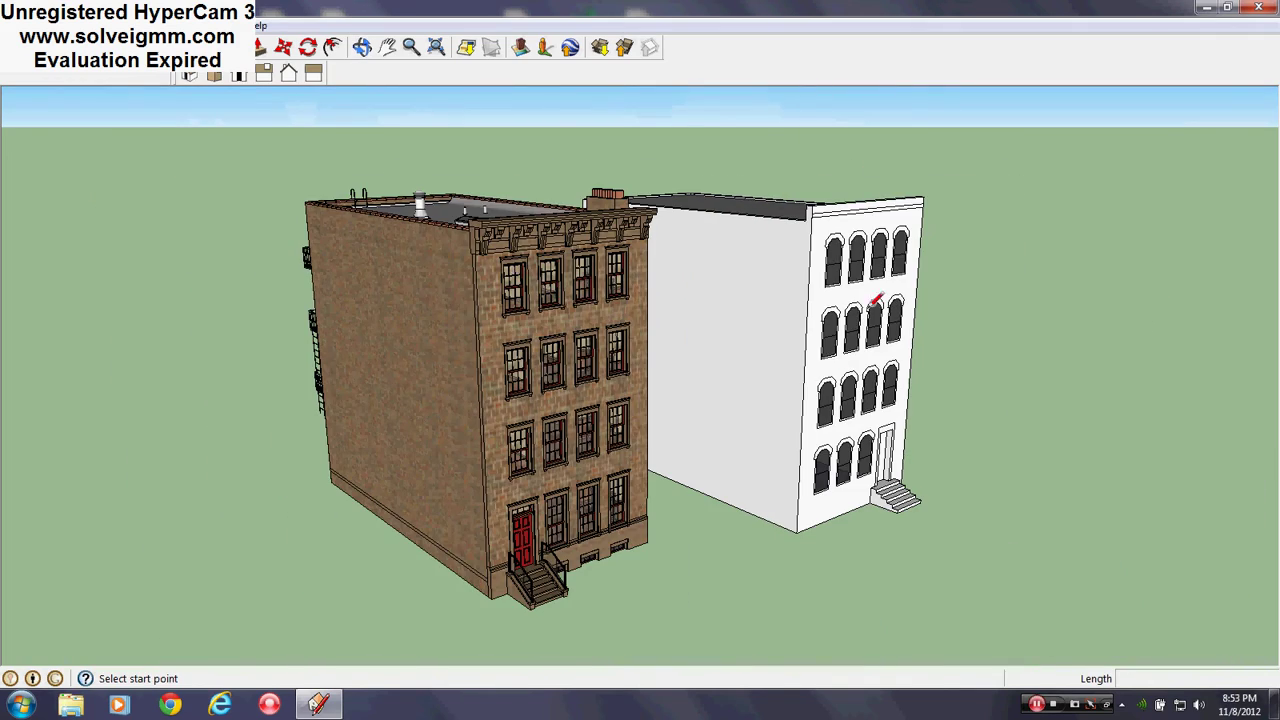
pyautogui.scroll(3, 588, 417)
pyautogui.moveTo(588, 417); pyautogui.dragTo(181, 229, button='middle')
pyautogui.scroll(3, 195, 248)
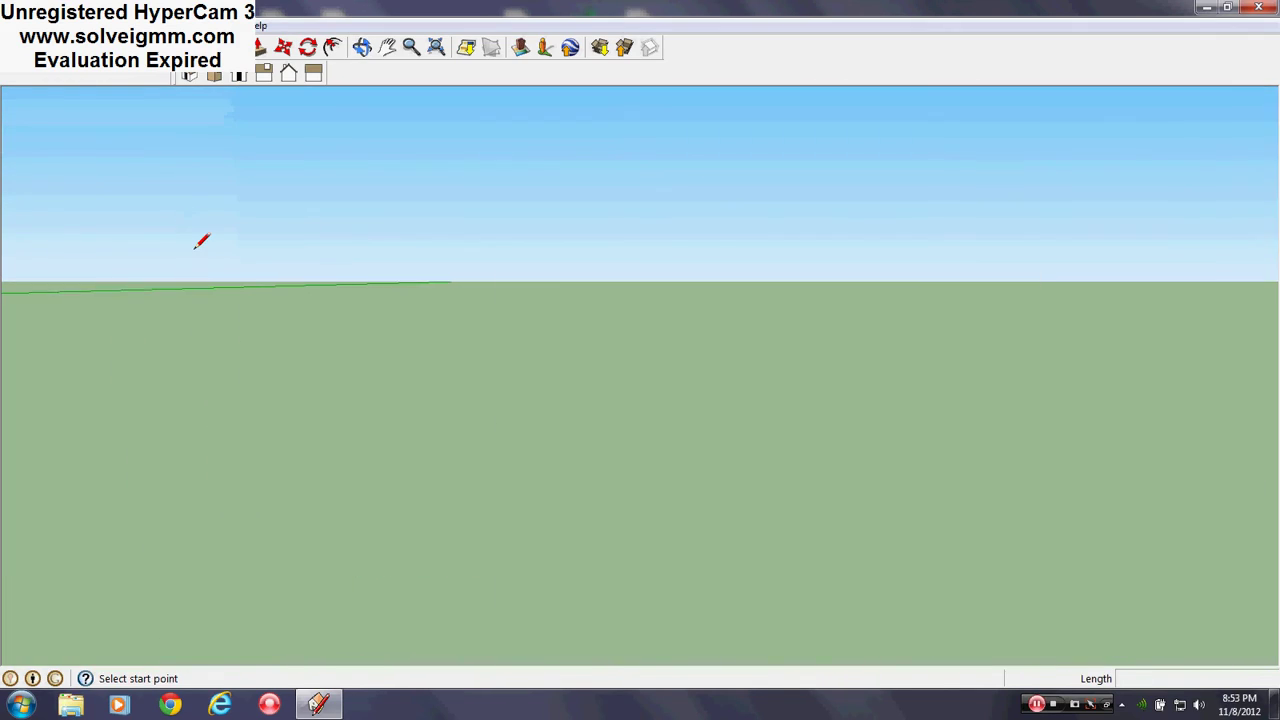
pyautogui.scroll(-5, 196, 248)
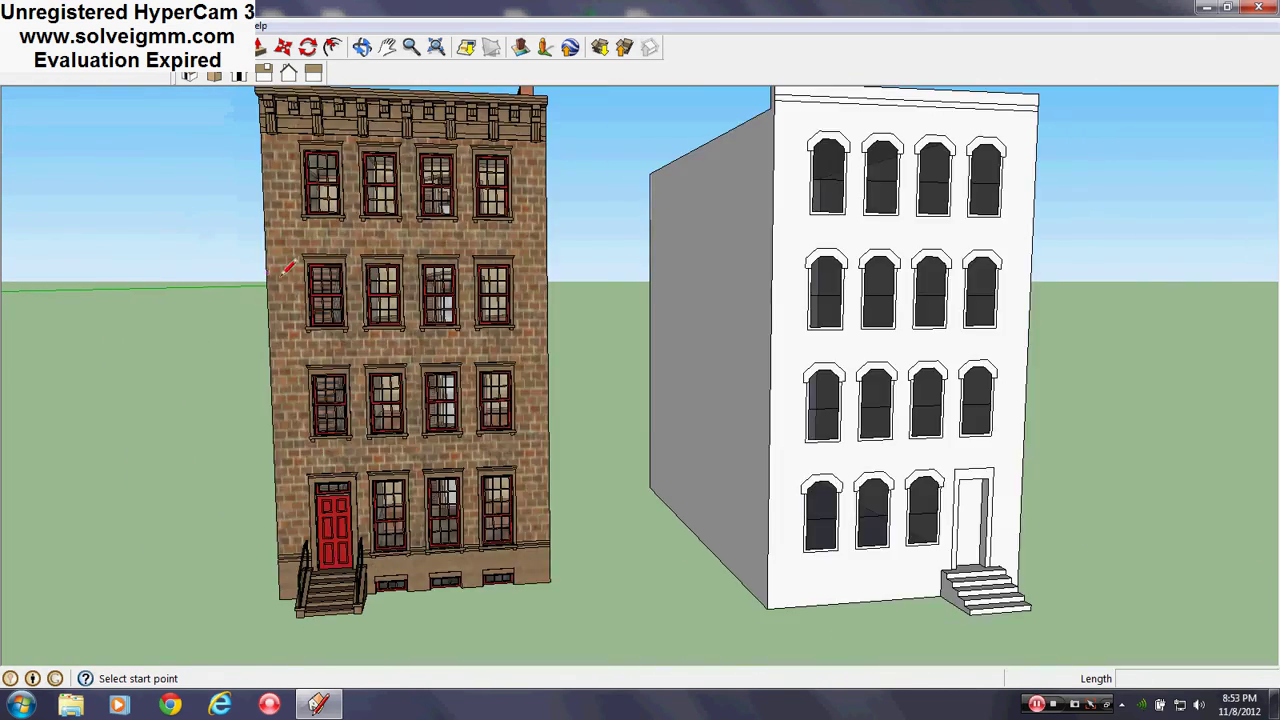
# - Inspect the townhouse's lower front windows and stone sills up close, starting from the front view
pyautogui.scroll(3, 350, 291)
pyautogui.moveTo(364, 300); pyautogui.dragTo(372, 305, button='middle')
pyautogui.click(239, 73)
pyautogui.scroll(3, 414, 334)
pyautogui.scroll(-2, 420, 410)
pyautogui.scroll(6, 345, 510)
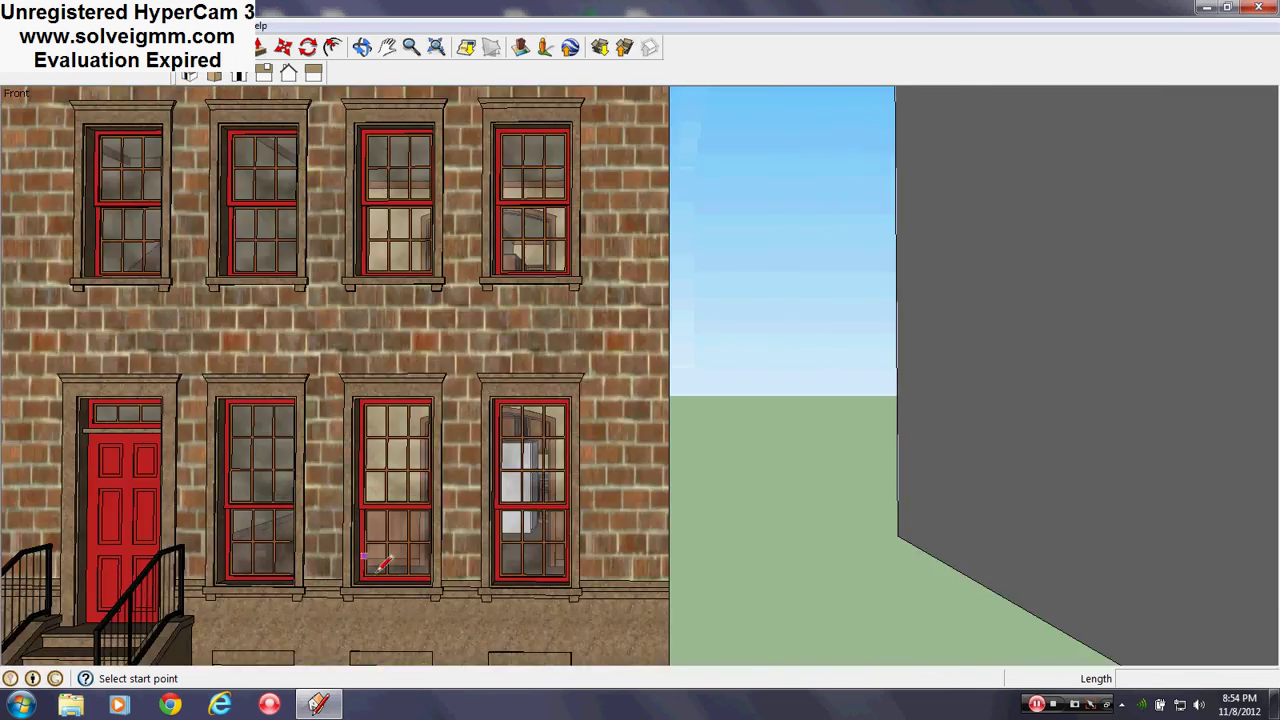
pyautogui.scroll(2, 481, 564)
pyautogui.moveTo(474, 458); pyautogui.dragTo(425, 517, button='middle')
pyautogui.scroll(4, 402, 486)
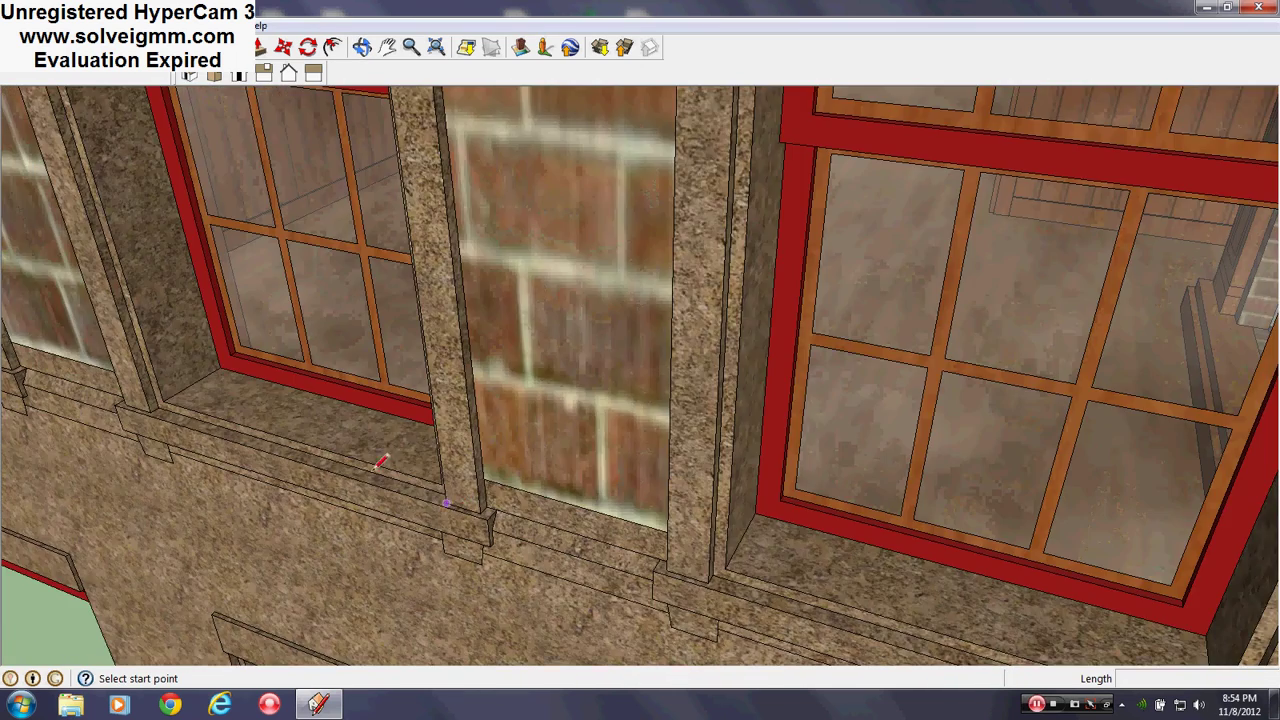
pyautogui.scroll(-6, 551, 576)
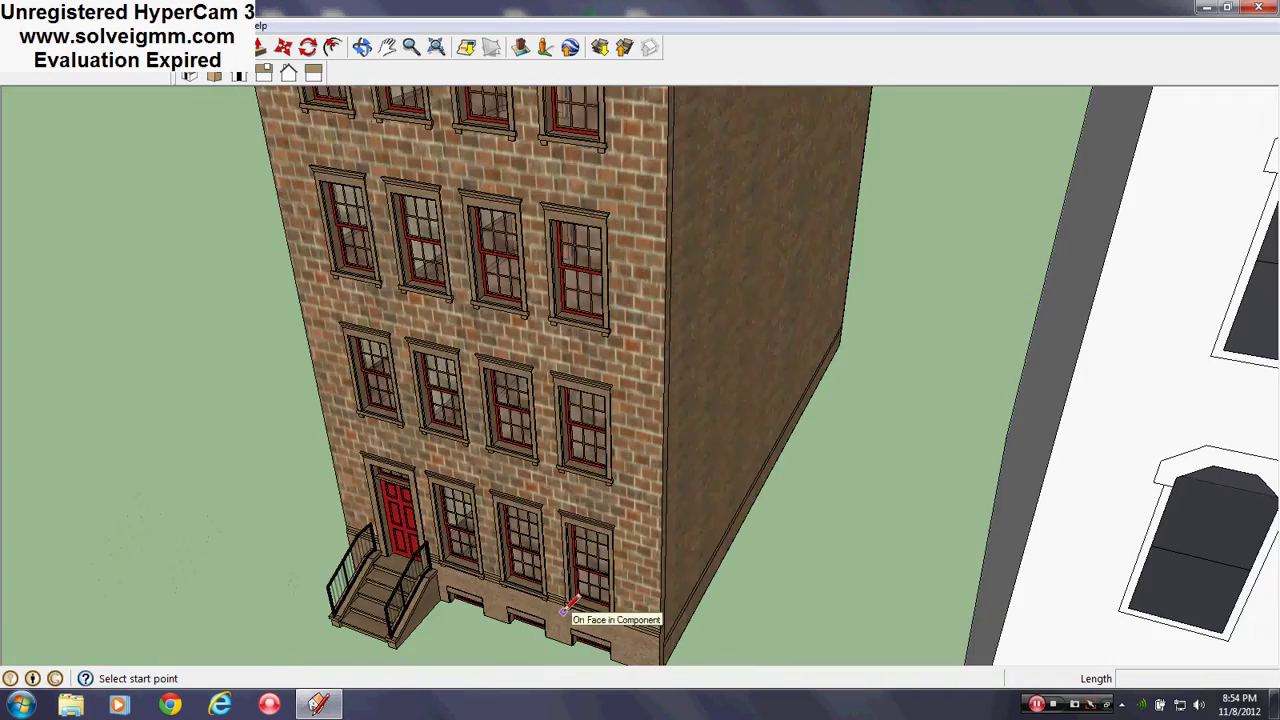
# - Inspect the upper window lintels and the bracketed cornice on the townhouse's front
pyautogui.scroll(4, 566, 266)
pyautogui.moveTo(565, 266)
pyautogui.mouseDown(button='middle')
pyautogui.moveTo(500, 449)
pyautogui.moveTo(696, 347)
pyautogui.mouseUp(button='middle')
pyautogui.scroll(4, 398, 170)
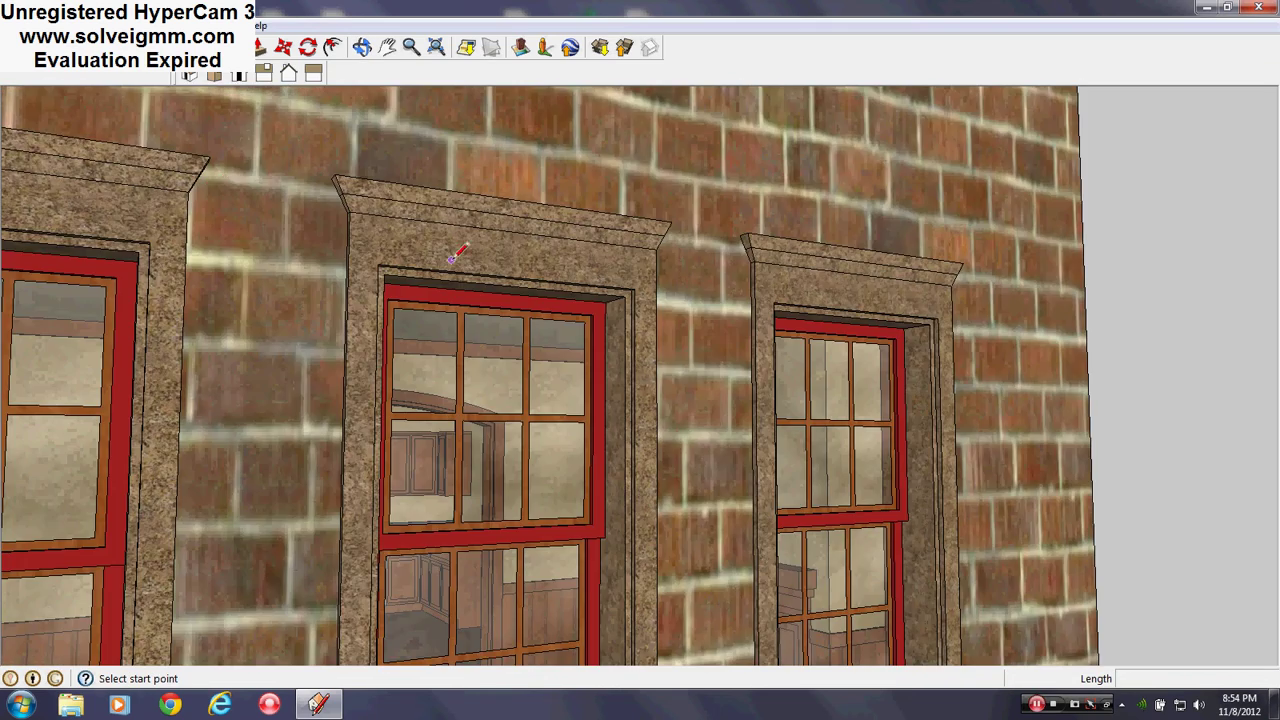
pyautogui.scroll(-6, 608, 270)
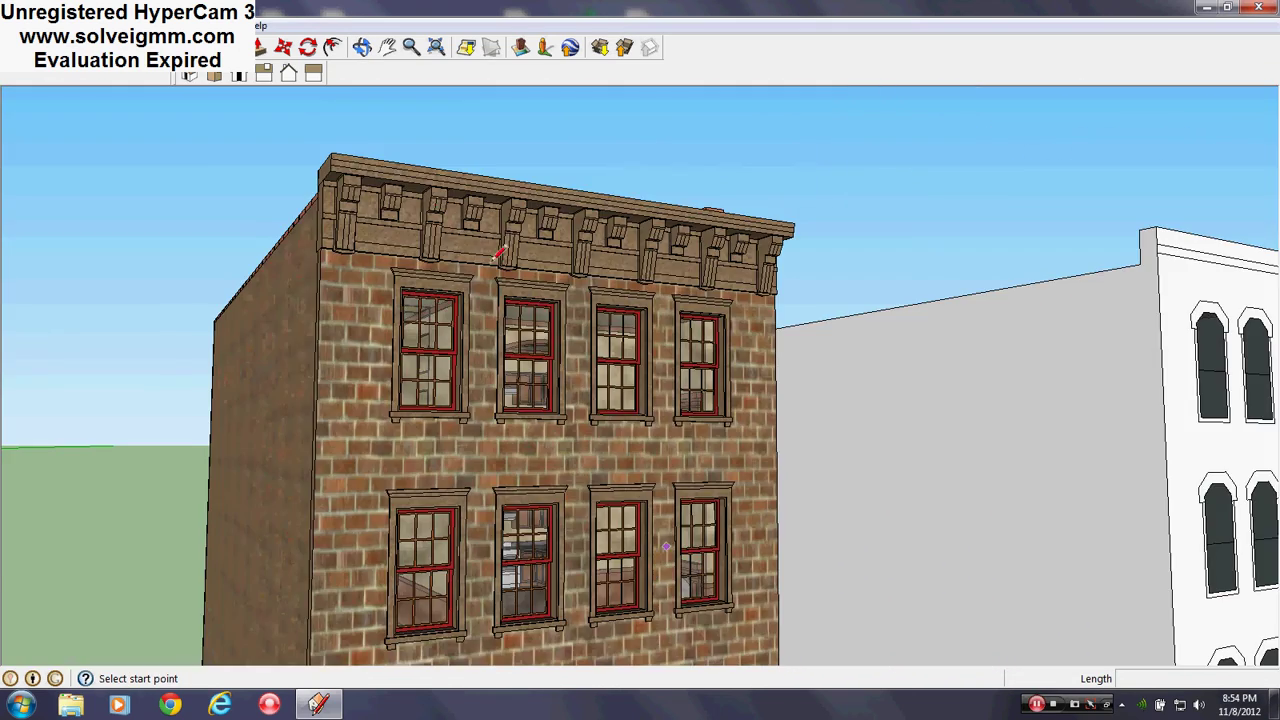
pyautogui.scroll(3, 455, 206)
pyautogui.moveTo(455, 206); pyautogui.dragTo(257, 166, button='middle')
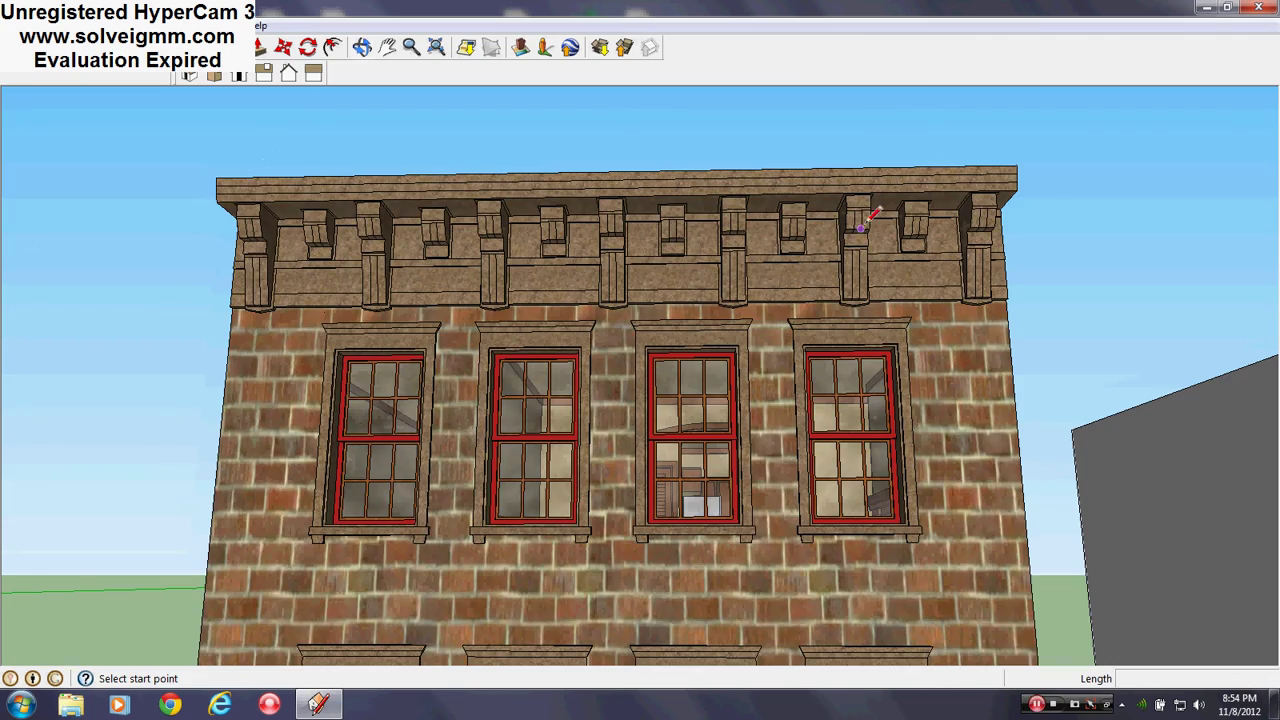
pyautogui.moveTo(866, 222)
pyautogui.mouseDown(button='middle')
pyautogui.moveTo(649, 286)
pyautogui.moveTo(567, 288)
pyautogui.mouseUp(button='middle')
# - Examine the townhouse's roof from the rear, including its chimney, vents and hatch
pyautogui.moveTo(450, 340)
pyautogui.mouseDown(button='middle')
pyautogui.moveTo(715, 350)
pyautogui.moveTo(877, 526)
pyautogui.moveTo(1043, 545)
pyautogui.mouseUp(button='middle')
pyautogui.scroll(-4, 684, 547)
pyautogui.scroll(4, 565, 318)
pyautogui.moveTo(560, 320)
pyautogui.mouseDown(button='middle')
pyautogui.moveTo(920, 309)
pyautogui.moveTo(968, 293)
pyautogui.mouseUp(button='middle')
pyautogui.scroll(-4, 838, 322)
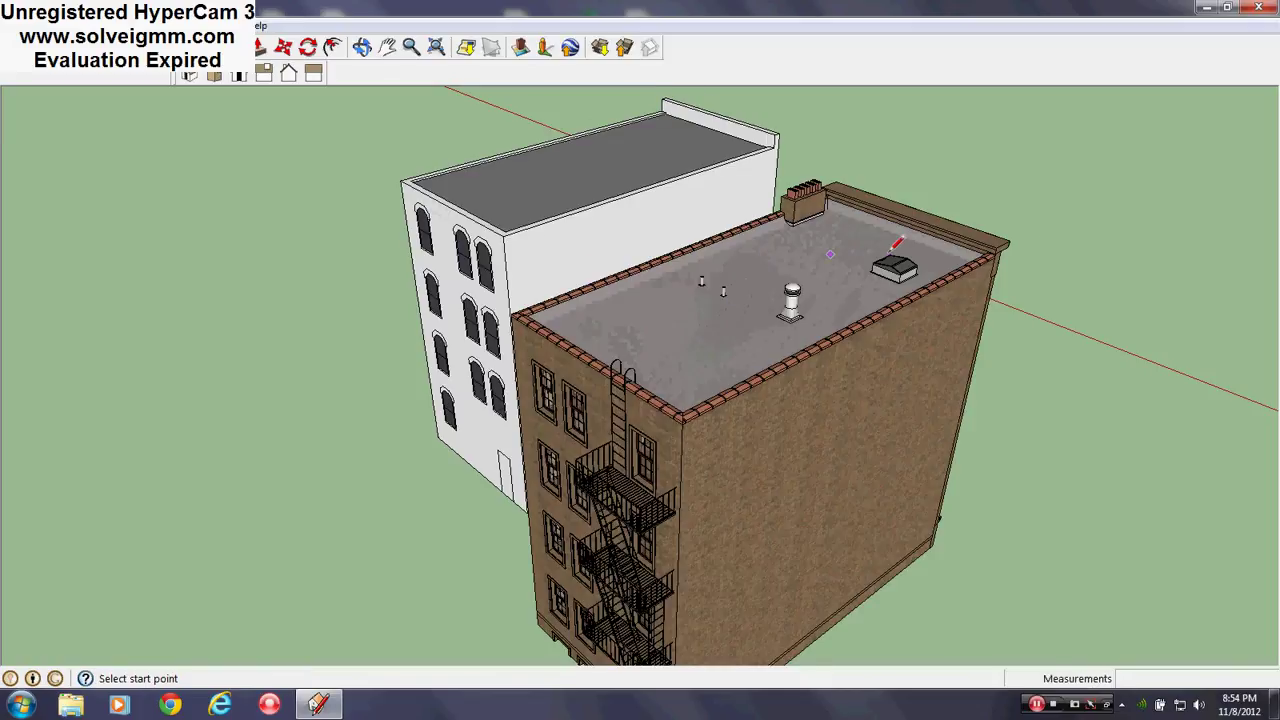
pyautogui.scroll(3, 889, 252)
pyautogui.moveTo(701, 300)
pyautogui.mouseDown(button='middle')
pyautogui.moveTo(717, 366)
pyautogui.moveTo(754, 314)
pyautogui.mouseUp(button='middle')
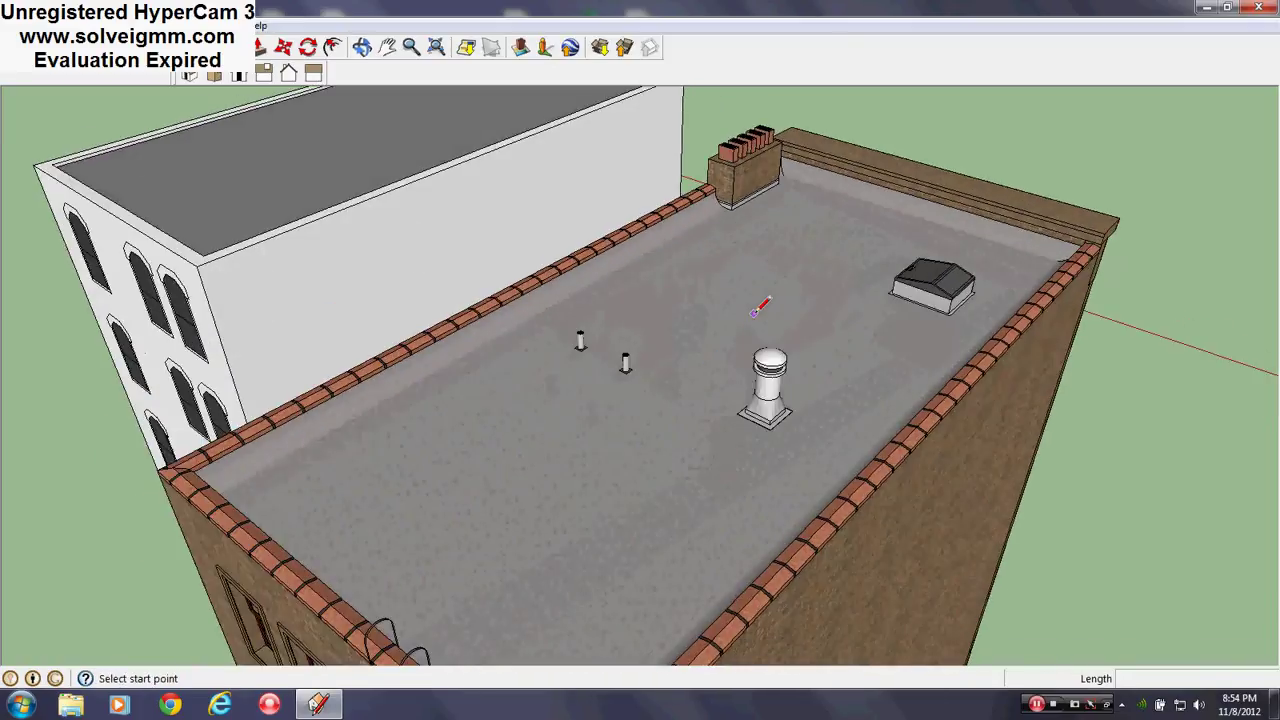
pyautogui.scroll(-3, 715, 295)
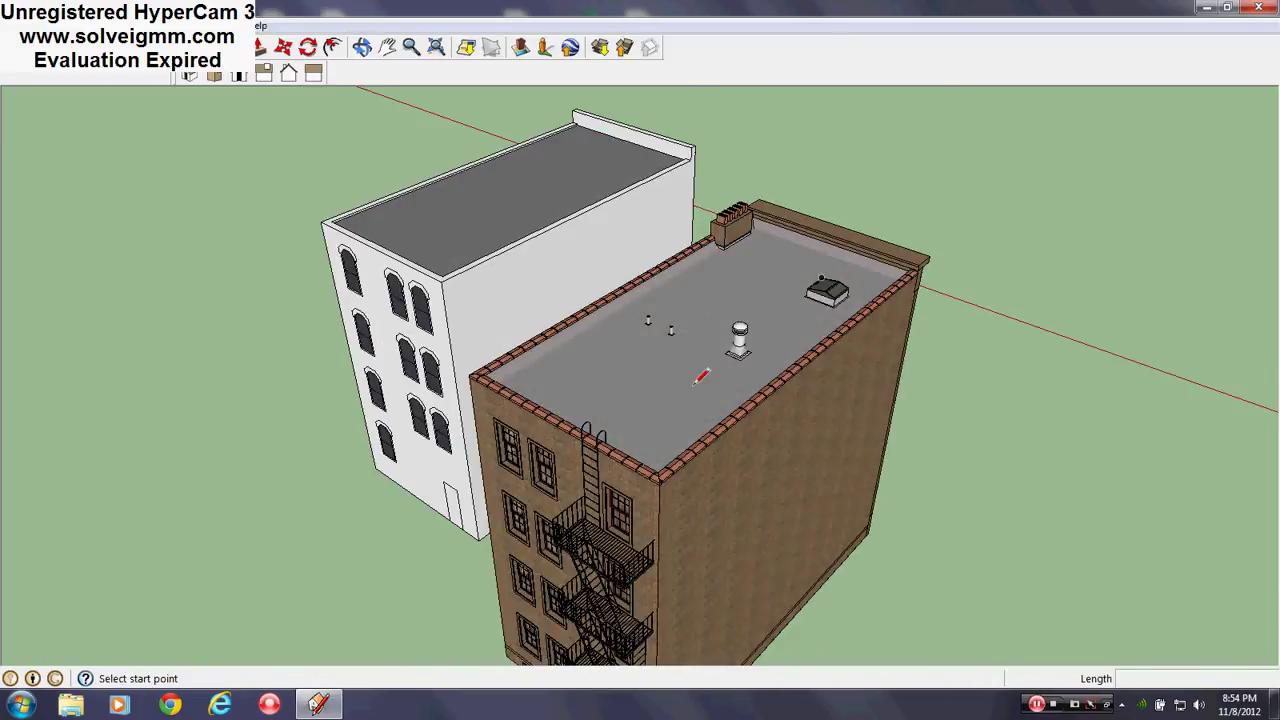
pyautogui.scroll(2, 658, 320)
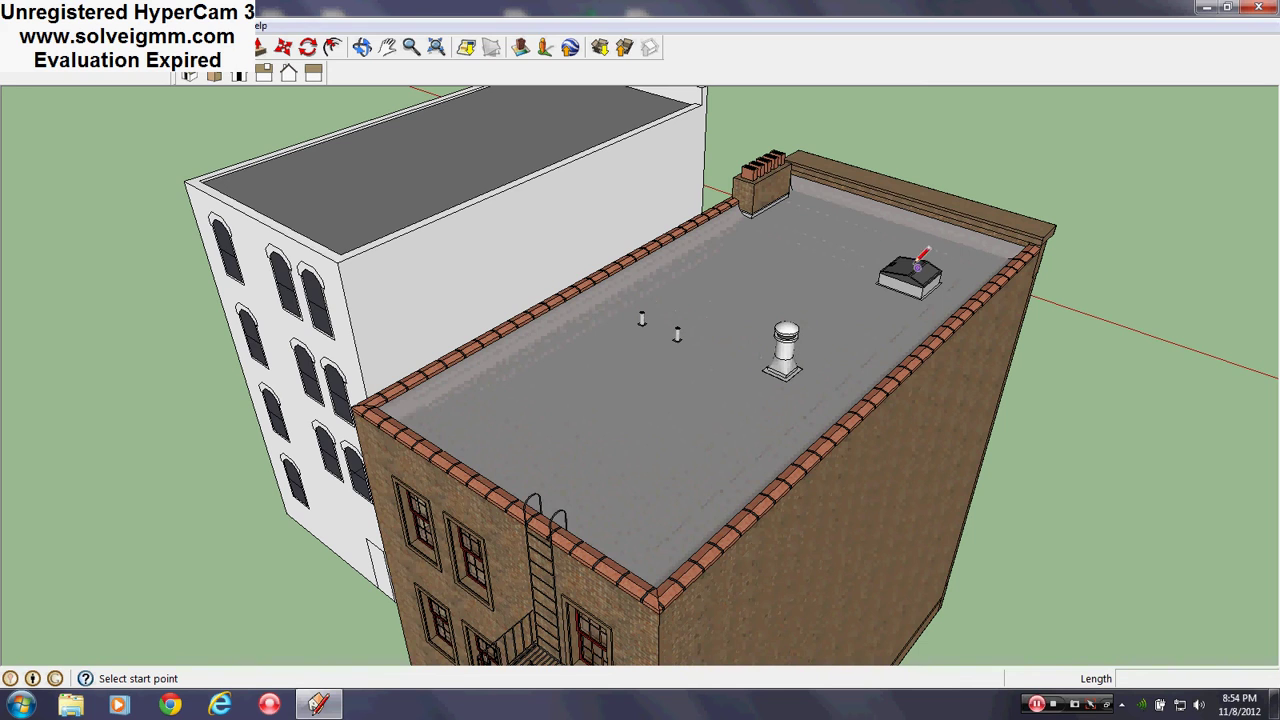
# - Inspect the fire escape on the rear wall, from its lower platforms up to the roof ladder
pyautogui.moveTo(793, 261); pyautogui.dragTo(784, 155, button='middle')
pyautogui.scroll(-3, 780, 165)
pyautogui.scroll(4, 727, 421)
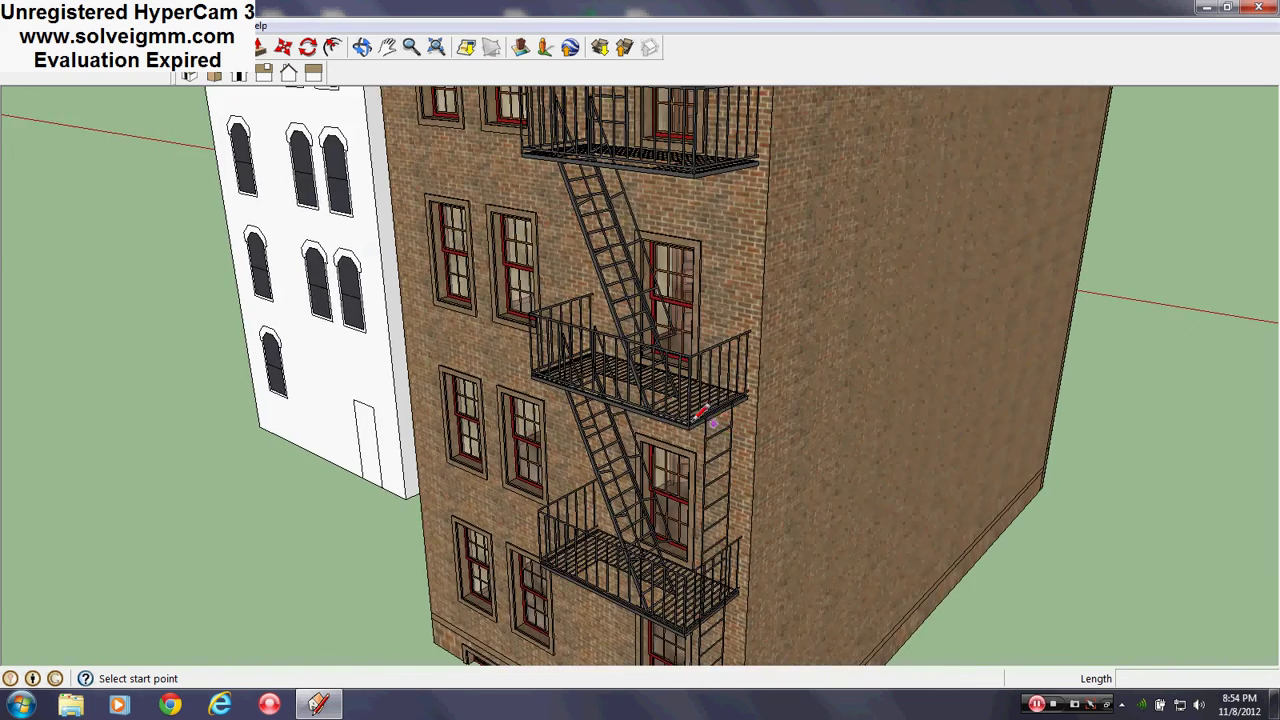
pyautogui.moveTo(703, 414)
pyautogui.mouseDown(button='middle')
pyautogui.moveTo(794, 366)
pyautogui.moveTo(906, 429)
pyautogui.moveTo(811, 557)
pyautogui.moveTo(760, 584)
pyautogui.mouseUp(button='middle')
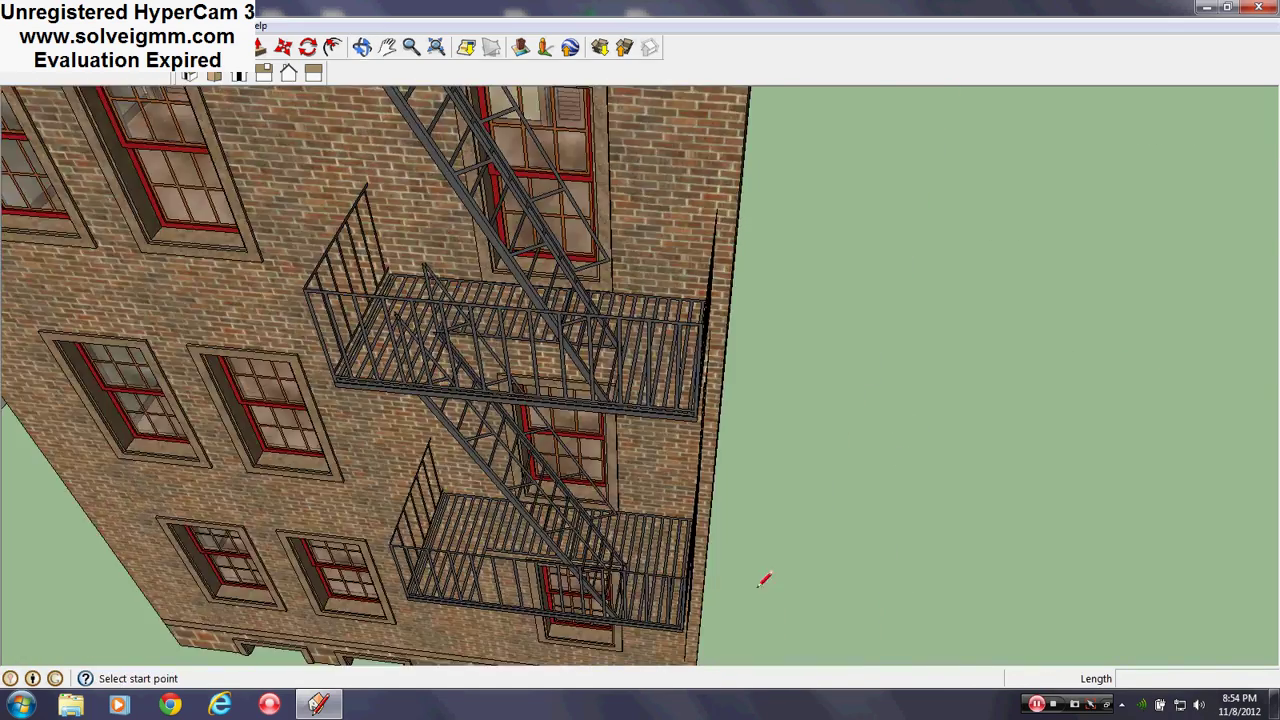
pyautogui.scroll(-3, 758, 586)
pyautogui.moveTo(720, 546); pyautogui.dragTo(507, 395, button='middle')
pyautogui.scroll(-3, 507, 395)
pyautogui.moveTo(401, 344)
pyautogui.mouseDown(button='middle')
pyautogui.moveTo(620, 138)
pyautogui.moveTo(725, 95)
pyautogui.mouseUp(button='middle')
pyautogui.scroll(4, 620, 138)
pyautogui.moveTo(607, 375); pyautogui.dragTo(276, 604, button='middle')
pyautogui.scroll(4, 432, 203)
pyautogui.scroll(-1, 552, 500)
pyautogui.scroll(-5, 565, 553)
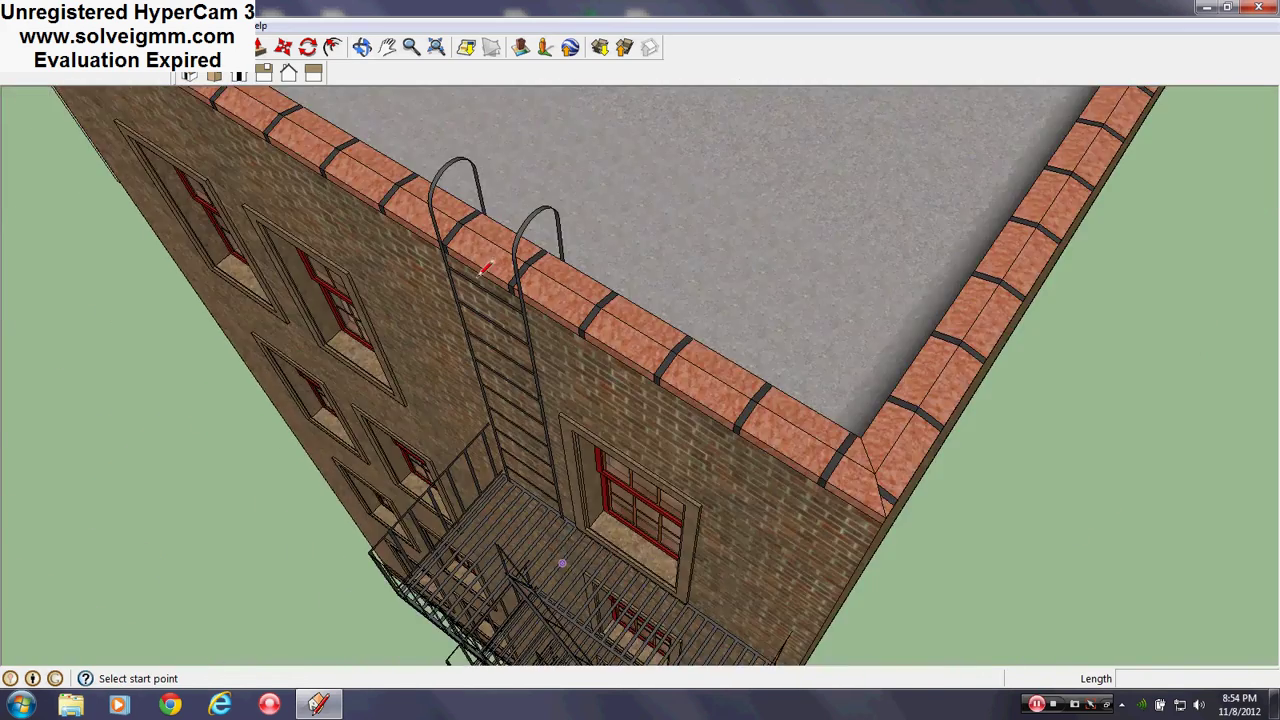
# - Inspect the roof surface, the tiled parapet and its inner flashing near the fire escape ladder
pyautogui.moveTo(486, 263); pyautogui.dragTo(1263, 205, button='middle')
pyautogui.scroll(-5, 1263, 205)
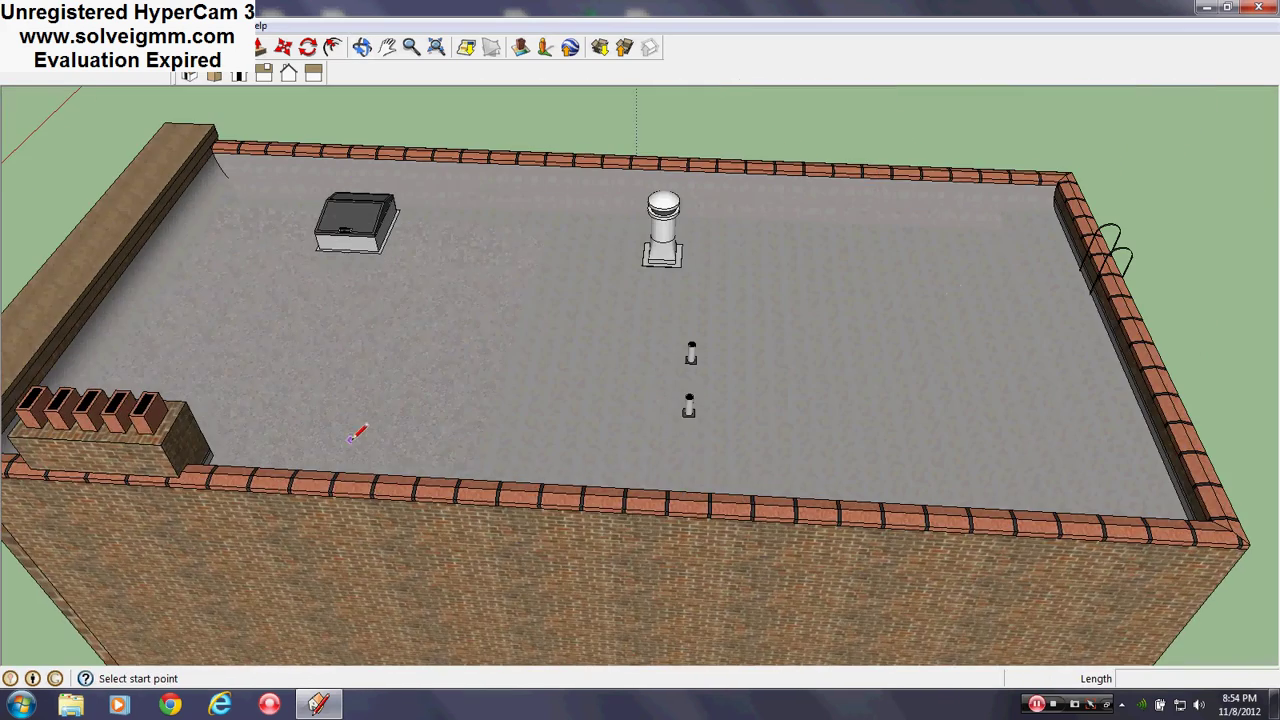
pyautogui.scroll(3, 1000, 207)
pyautogui.keyDown('shift'); pyautogui.moveTo(1000, 207); pyautogui.dragTo(742, 243, button='middle'); pyautogui.keyUp('shift')
pyautogui.scroll(3, 690, 354)
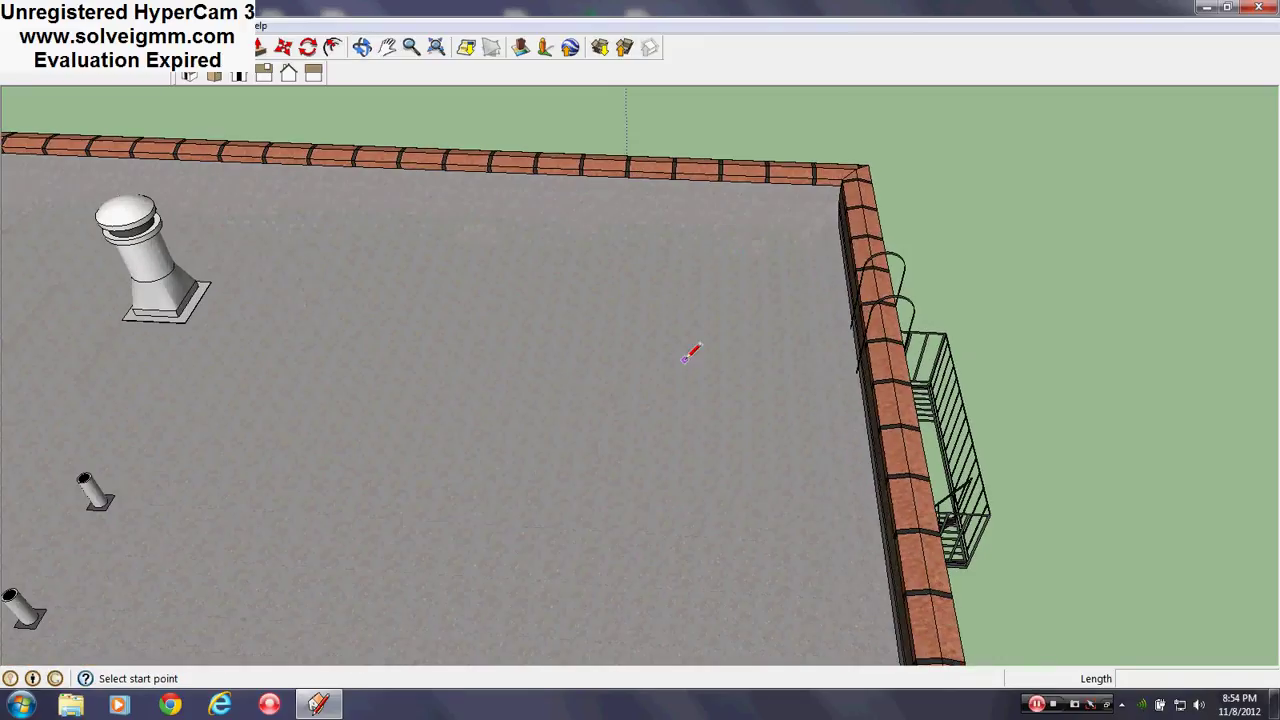
pyautogui.moveTo(690, 354); pyautogui.dragTo(731, 353, button='middle')
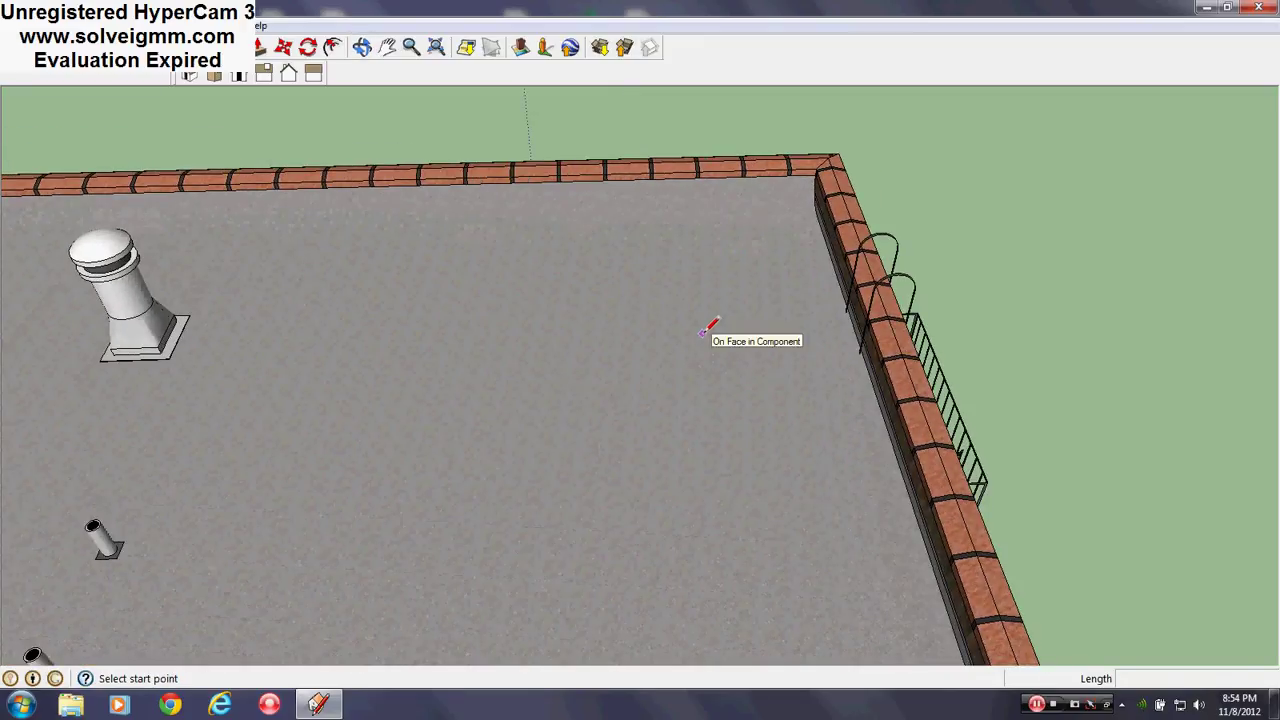
pyautogui.moveTo(703, 333); pyautogui.dragTo(917, 338, button='middle')
pyautogui.scroll(3, 708, 495)
pyautogui.scroll(1, 666, 486)
pyautogui.keyDown('shift'); pyautogui.moveTo(666, 486); pyautogui.dragTo(629, 372, button='middle'); pyautogui.keyUp('shift')
pyautogui.scroll(-2, 680, 390)
pyautogui.moveTo(714, 400); pyautogui.dragTo(503, 449, button='middle')
pyautogui.scroll(-3, 501, 453)
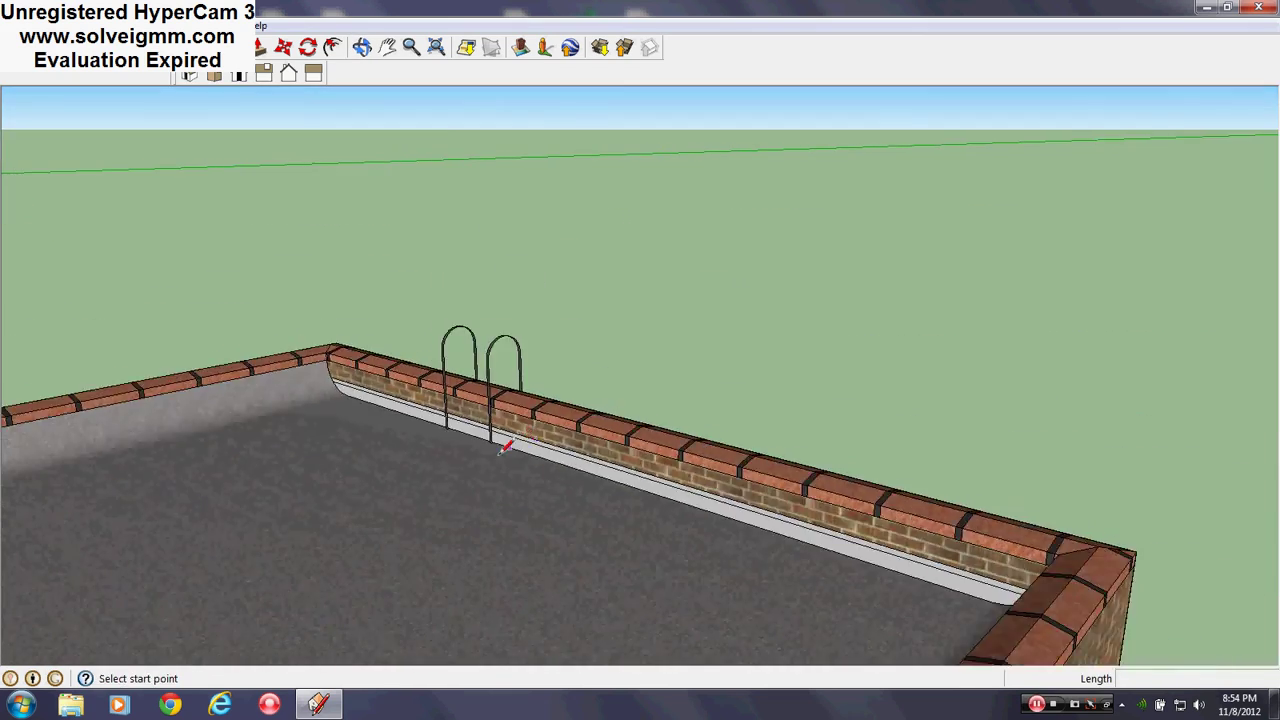
# - Inspect the chimney, roof hatch, back of the front cornice and the side parapet tiles
pyautogui.moveTo(820, 445); pyautogui.dragTo(1257, 500, button='middle')
pyautogui.scroll(3, 457, 346)
pyautogui.moveTo(457, 346); pyautogui.dragTo(120, 375, button='middle')
pyautogui.moveTo(357, 200); pyautogui.dragTo(495, 345, button='middle')
pyautogui.scroll(4, 737, 346)
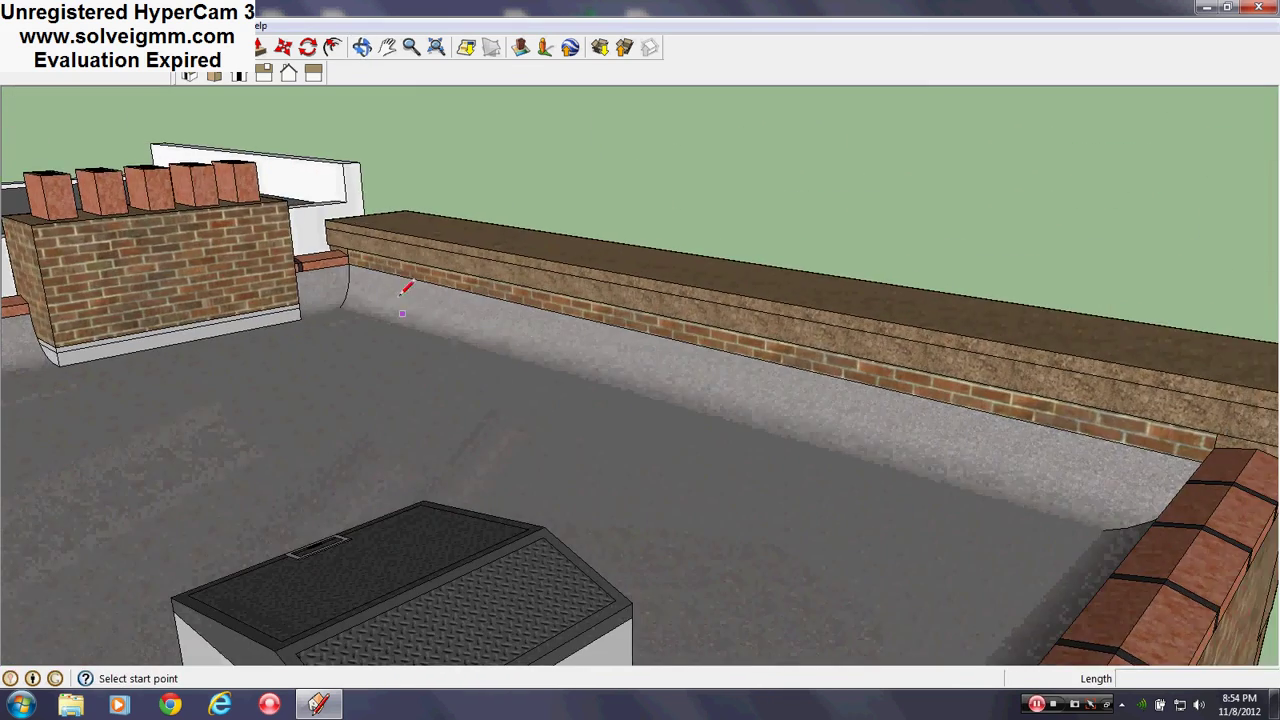
pyautogui.scroll(-4, 227, 403)
pyautogui.keyDown('shift'); pyautogui.moveTo(227, 403); pyautogui.dragTo(300, 520, button='middle'); pyautogui.keyUp('shift')
pyautogui.scroll(-3, 300, 520)
pyautogui.keyDown('shift'); pyautogui.moveTo(300, 520); pyautogui.dragTo(1265, 460, button='middle'); pyautogui.keyUp('shift')
pyautogui.scroll(4, 714, 514)
pyautogui.moveTo(714, 514); pyautogui.dragTo(438, 503, button='middle')
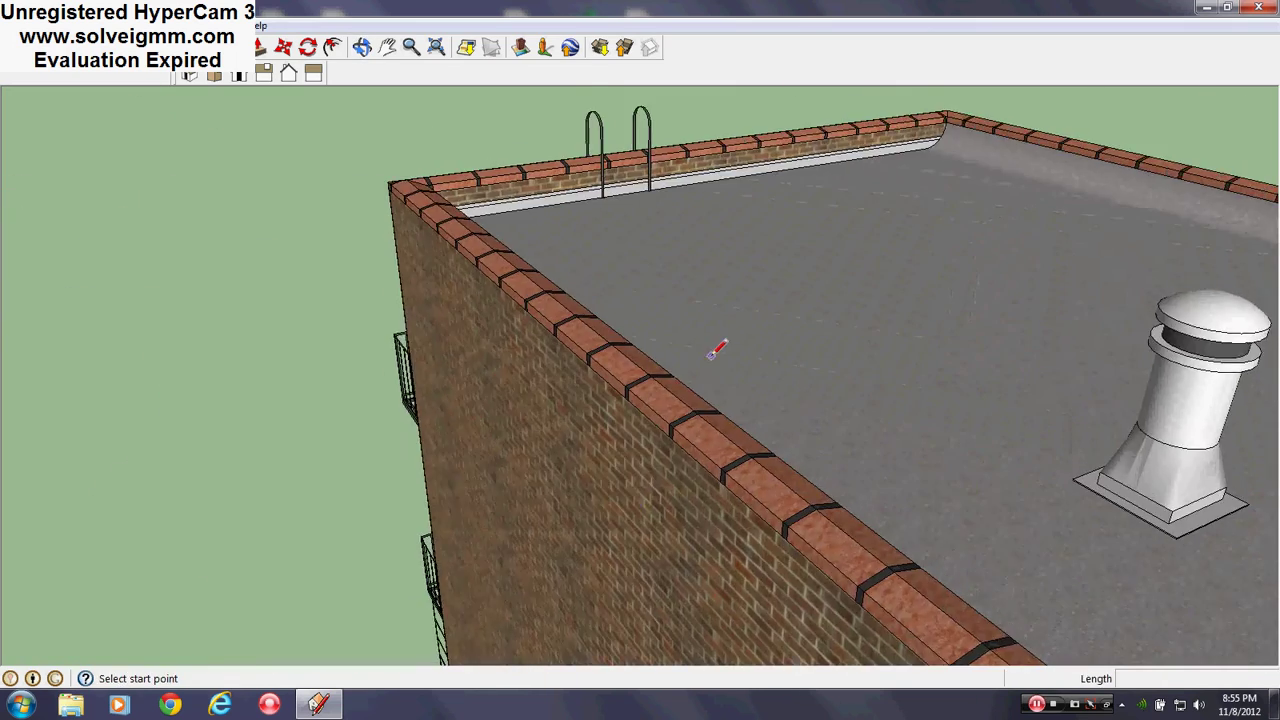
pyautogui.scroll(2, 711, 357)
pyautogui.moveTo(711, 357); pyautogui.dragTo(566, 374, button='middle')
pyautogui.scroll(1, 600, 206)
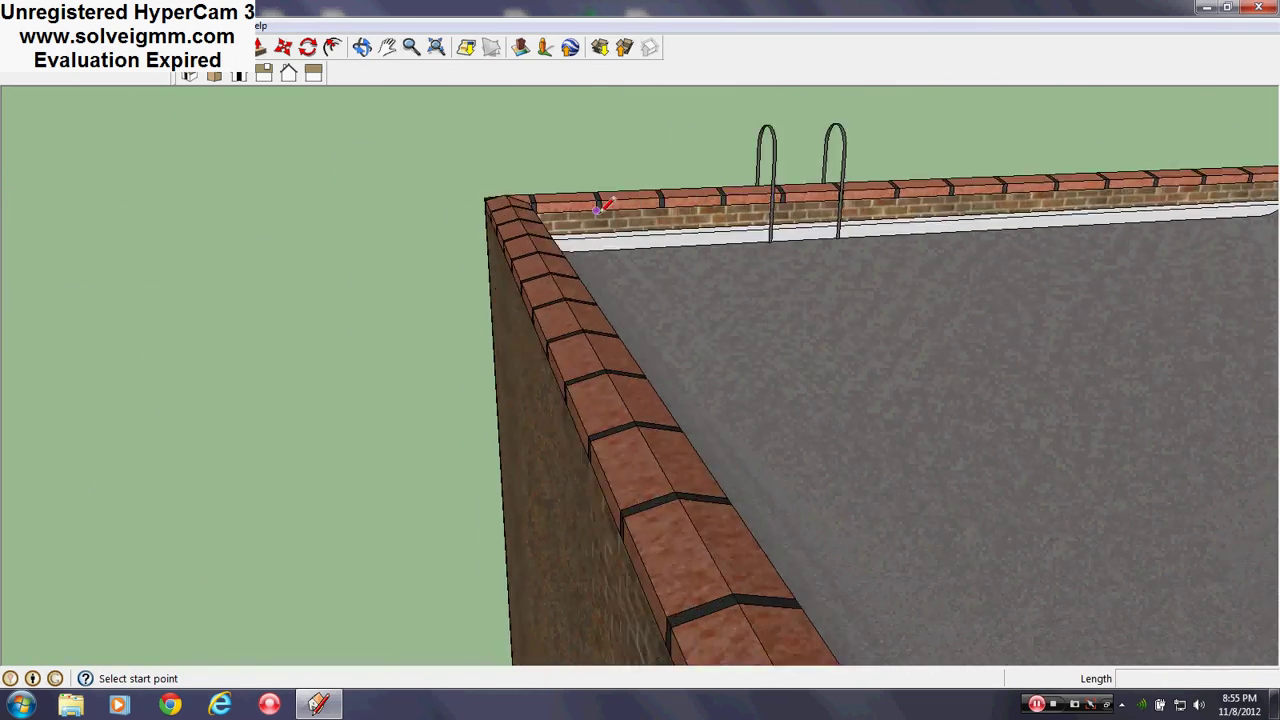
# - Examine the parapet corner and remaining roof details, then return to an overview of both buildings
pyautogui.scroll(2, 365, 325)
pyautogui.keyDown('shift'); pyautogui.moveTo(600, 206); pyautogui.dragTo(1163, 468, button='middle'); pyautogui.keyUp('shift')
pyautogui.scroll(-2, 803, 543)
pyautogui.keyDown('shift'); pyautogui.moveTo(740, 540); pyautogui.dragTo(680, 340, button='middle'); pyautogui.keyUp('shift')
pyautogui.scroll(2, 771, 420)
pyautogui.moveTo(771, 420)
pyautogui.mouseDown(button='middle')
pyautogui.moveTo(784, 575)
pyautogui.moveTo(671, 266)
pyautogui.moveTo(640, 537)
pyautogui.moveTo(660, 545)
pyautogui.moveTo(800, 458)
pyautogui.mouseUp(button='middle')
pyautogui.scroll(-2, 784, 575)
pyautogui.scroll(2, 668, 538)
pyautogui.moveTo(834, 337)
pyautogui.mouseDown(button='middle')
pyautogui.moveTo(966, 520)
pyautogui.moveTo(814, 300)
pyautogui.mouseUp(button='middle')
pyautogui.keyDown('shift'); pyautogui.moveTo(760, 557); pyautogui.dragTo(729, 382, button='middle'); pyautogui.keyUp('shift')
pyautogui.moveTo(766, 428)
pyautogui.mouseDown(button='middle')
pyautogui.moveTo(929, 533)
pyautogui.moveTo(196, 544)
pyautogui.mouseUp(button='middle')
pyautogui.scroll(2, 911, 573)
pyautogui.moveTo(897, 397); pyautogui.dragTo(415, 480, button='middle')
pyautogui.moveTo(544, 373)
pyautogui.keyDown('shift'); pyautogui.mouseDown(button='middle')
pyautogui.moveTo(684, 492)
pyautogui.moveTo(545, 632)
pyautogui.mouseUp(button='middle'); pyautogui.keyUp('shift')
pyautogui.scroll(2, 684, 492)
pyautogui.scroll(-5, 571, 480)
pyautogui.moveTo(571, 480); pyautogui.dragTo(535, 470, button='middle')
# - Open the Layers list and hide the Roof layer to expose the townhouse's top floor
pyautogui.click(222, 25)
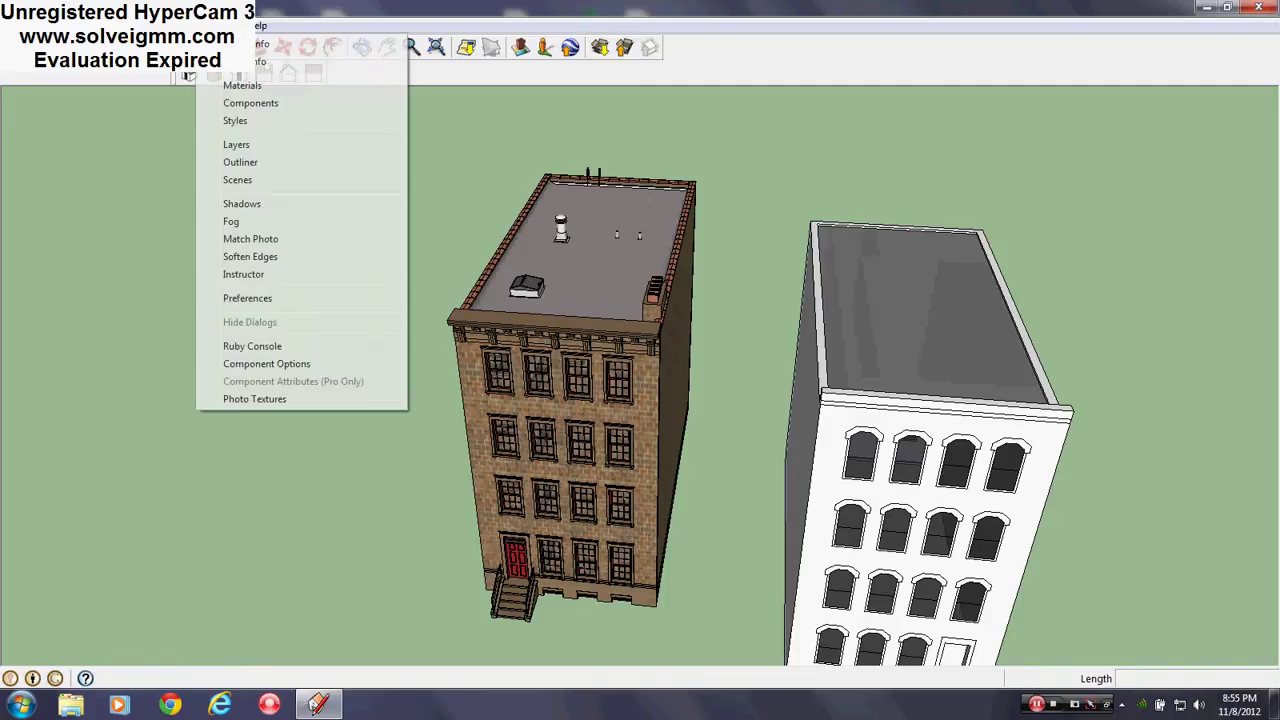
pyautogui.click(257, 146)
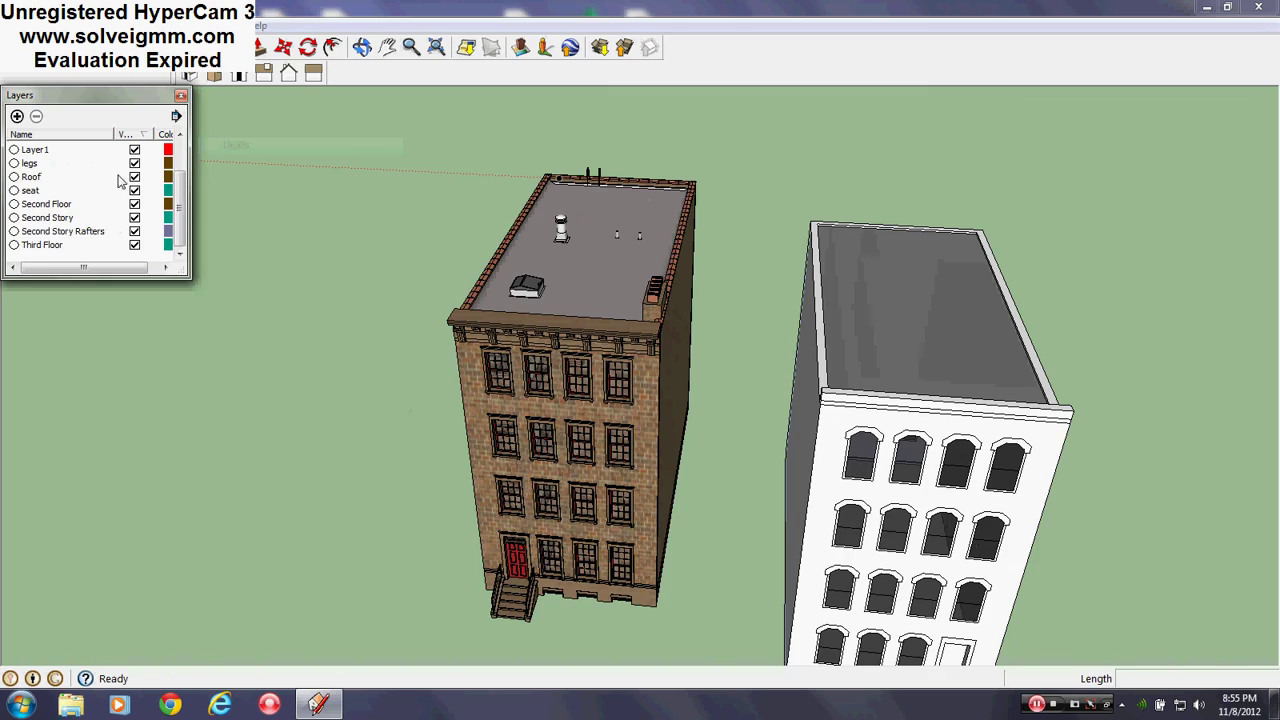
pyautogui.moveTo(686, 466)
pyautogui.mouseDown(button='middle')
pyautogui.moveTo(1001, 603)
pyautogui.moveTo(780, 643)
pyautogui.mouseUp(button='middle')
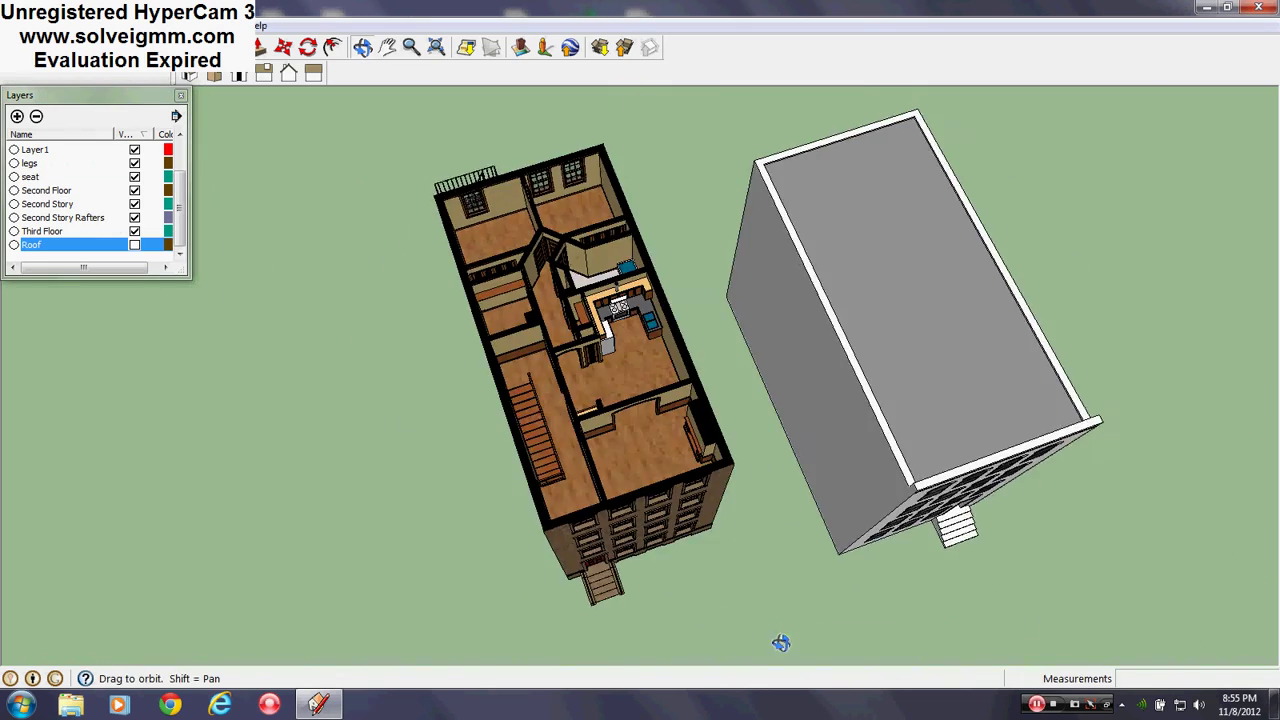
# - Examine the top floor's interior layout, including the kitchen, bathroom, bedrooms, closets and stair hall
pyautogui.scroll(5, 540, 320)
pyautogui.moveTo(545, 322); pyautogui.dragTo(909, 357, button='middle')
pyautogui.scroll(-3, 477, 394)
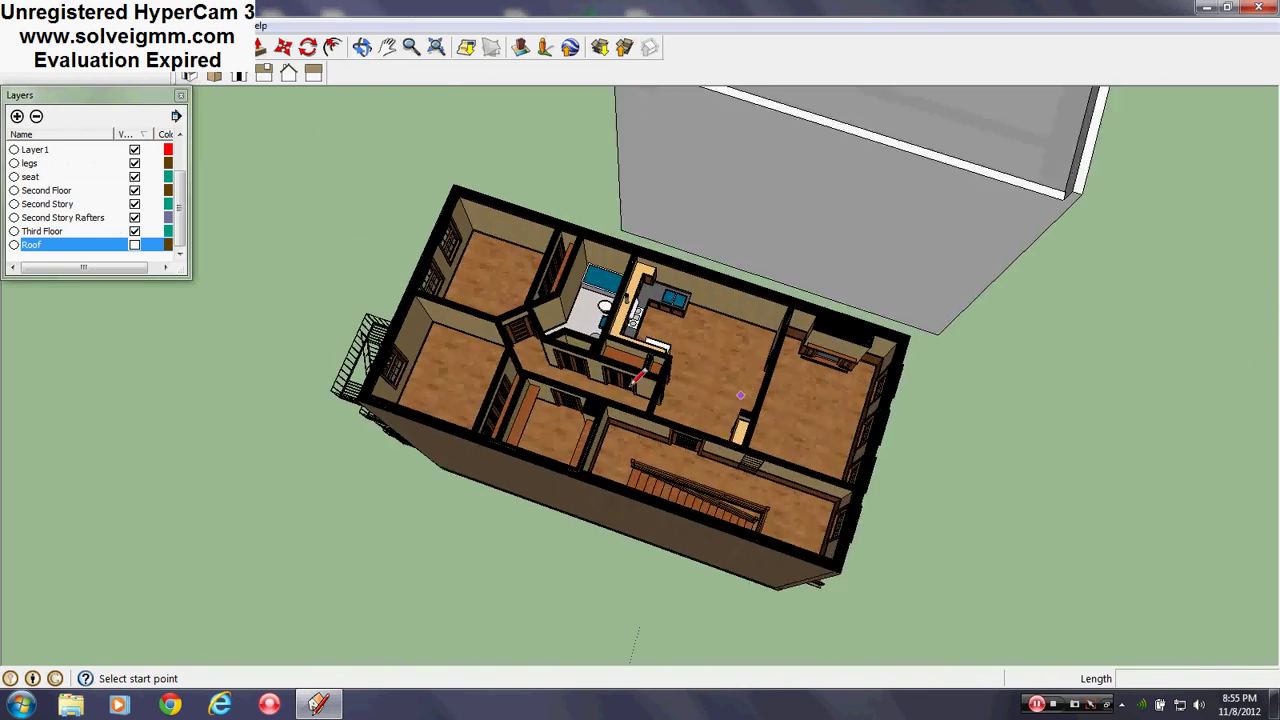
pyautogui.scroll(3, 738, 394)
pyautogui.moveTo(738, 394)
pyautogui.mouseDown(button='middle')
pyautogui.moveTo(729, 340)
pyautogui.moveTo(678, 355)
pyautogui.mouseUp(button='middle')
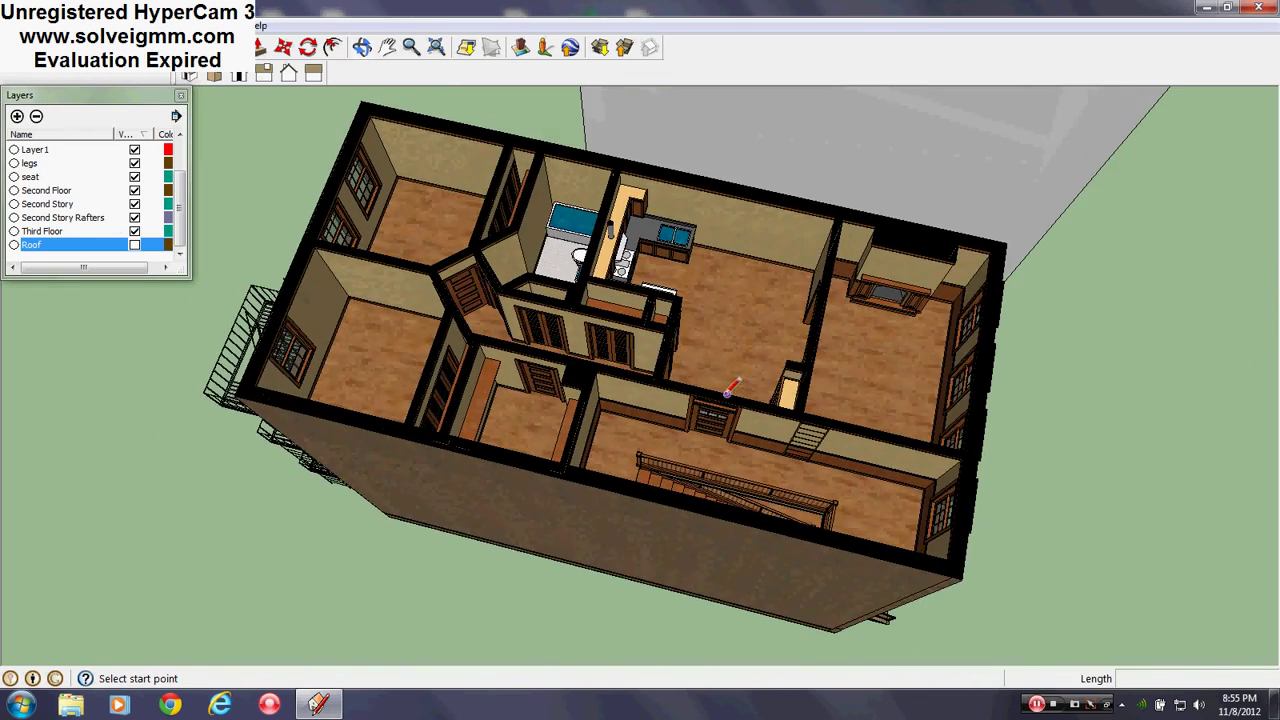
pyautogui.moveTo(789, 446)
pyautogui.mouseDown(button='middle')
pyautogui.moveTo(571, 278)
pyautogui.moveTo(534, 380)
pyautogui.moveTo(798, 482)
pyautogui.mouseUp(button='middle')
pyautogui.scroll(3, 512, 362)
pyautogui.moveTo(512, 362)
pyautogui.mouseDown(button='middle')
pyautogui.moveTo(757, 314)
pyautogui.moveTo(845, 312)
pyautogui.mouseUp(button='middle')
pyautogui.scroll(-4, 562, 481)
pyautogui.scroll(5, 640, 415)
pyautogui.moveTo(656, 419)
pyautogui.mouseDown(button='middle')
pyautogui.moveTo(894, 391)
pyautogui.moveTo(815, 412)
pyautogui.mouseUp(button='middle')
# - Close the Layers list and view both buildings from the front
pyautogui.click(181, 95)
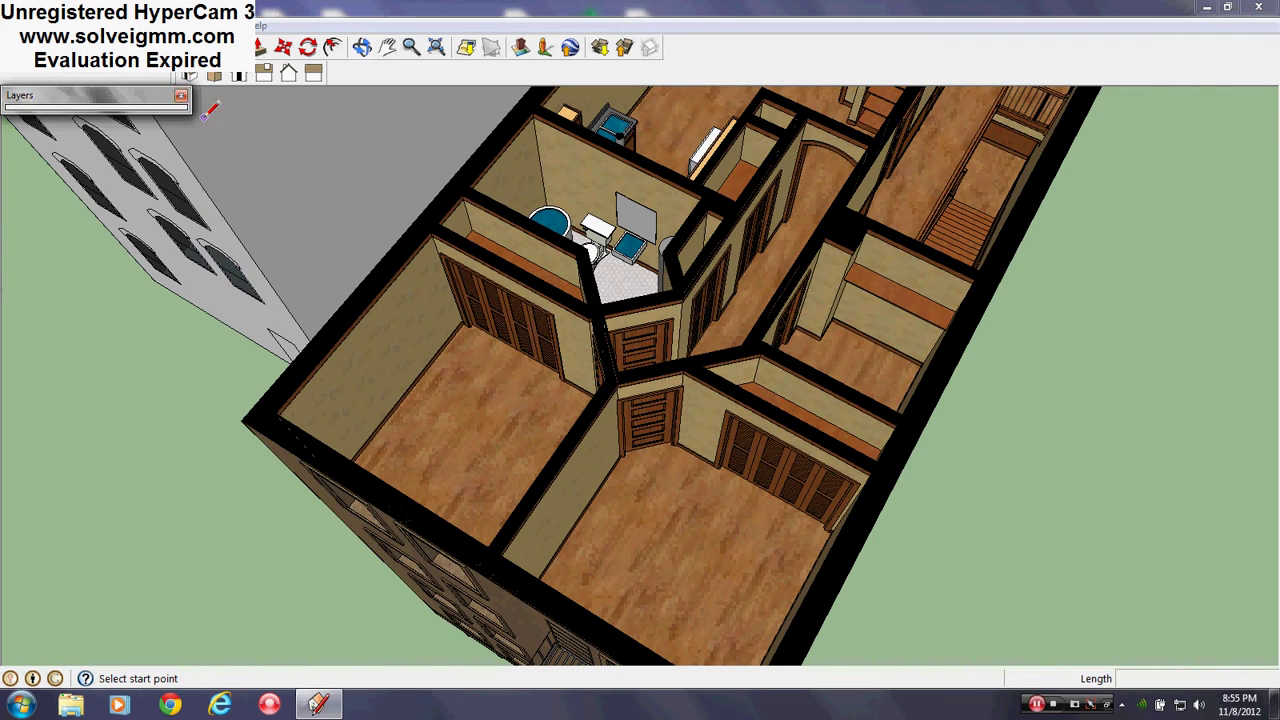
pyautogui.click(182, 97)
pyautogui.moveTo(757, 381); pyautogui.dragTo(426, 326, button='middle')
pyautogui.moveTo(644, 394); pyautogui.dragTo(462, 296, button='middle')
pyautogui.moveTo(671, 397); pyautogui.dragTo(589, 600, button='middle')
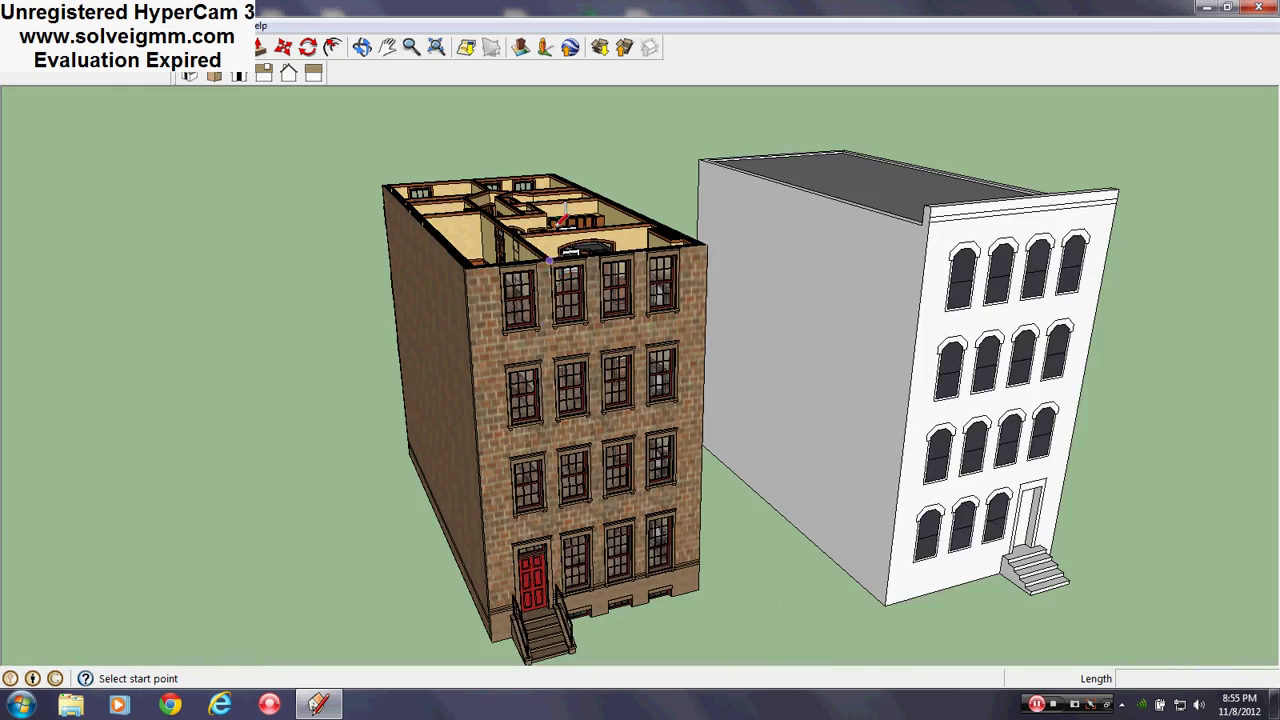
# - Inspect the top-floor stair hall with its paneled door, wainscoting and wall ladder
pyautogui.scroll(3, 556, 227)
pyautogui.moveTo(556, 227); pyautogui.dragTo(754, 498, button='middle')
pyautogui.scroll(5, 586, 518)
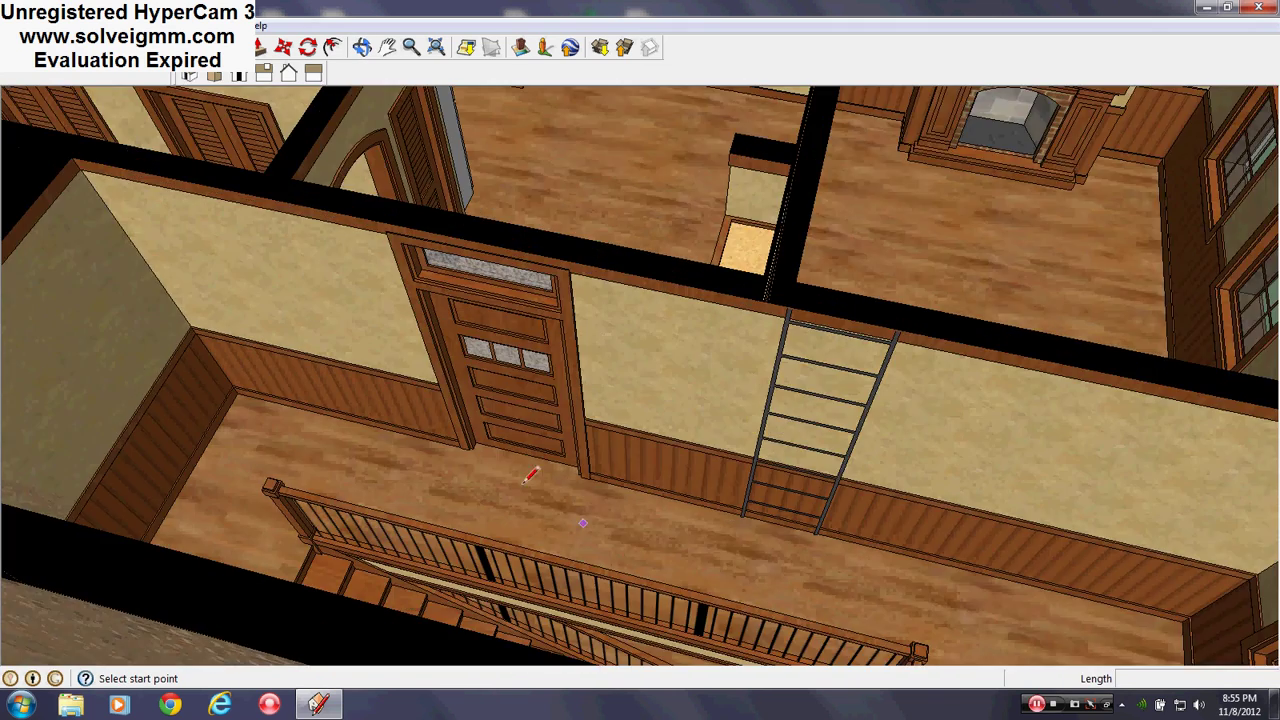
pyautogui.scroll(5, 508, 418)
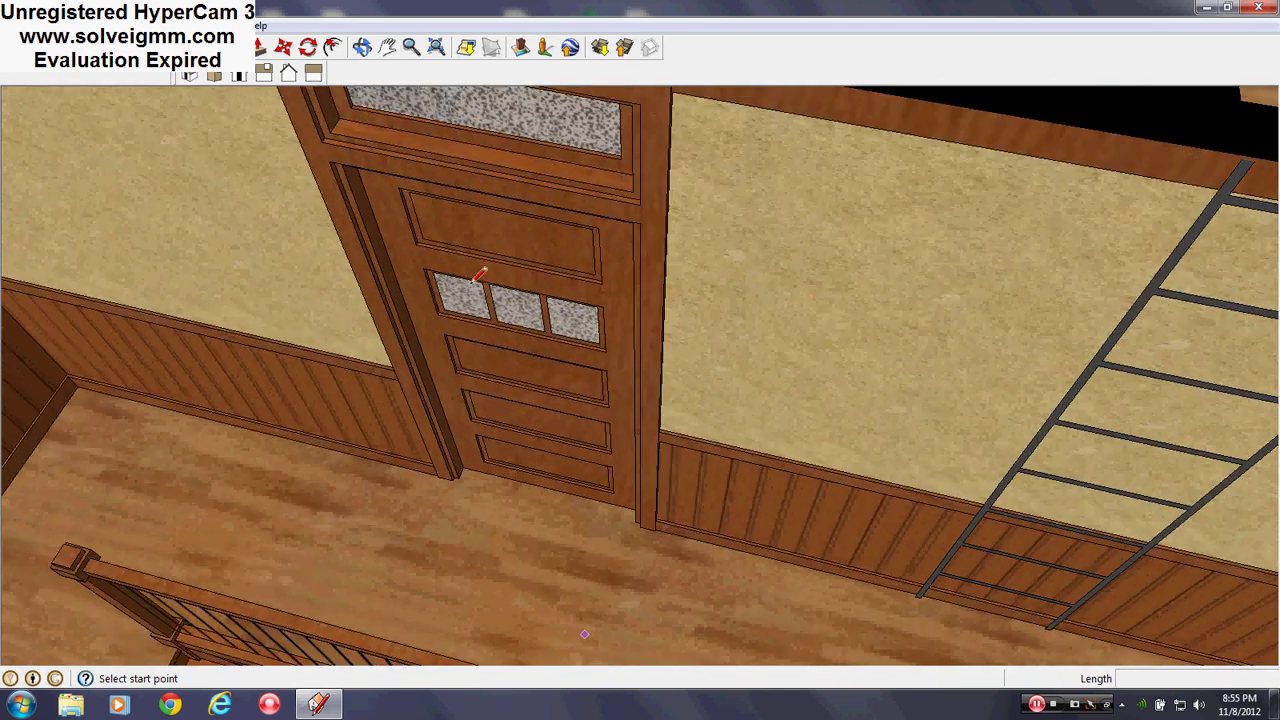
# - Examine the stair hall's transom door, staircase, balustrade, wainscoting and landing from several angles
pyautogui.scroll(-2, 465, 335)
pyautogui.scroll(2, 474, 382)
pyautogui.moveTo(476, 382); pyautogui.dragTo(1090, 498, button='middle')
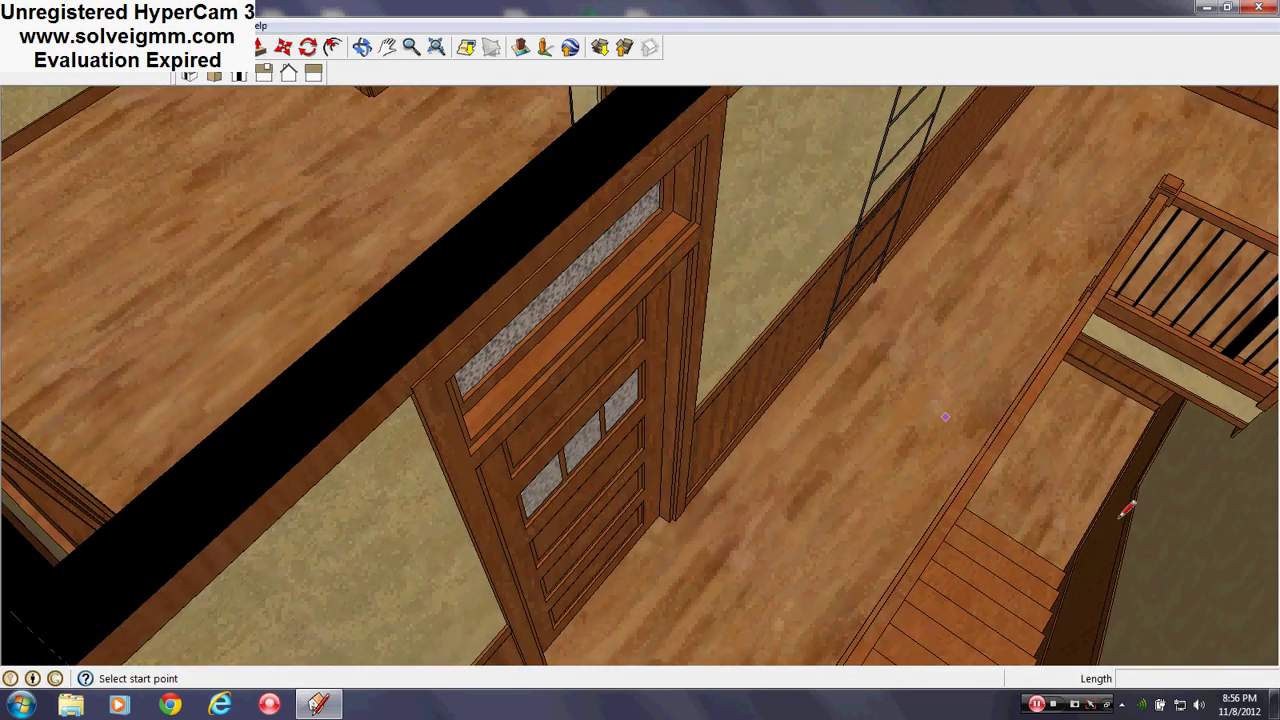
pyautogui.scroll(4, 991, 597)
pyautogui.moveTo(916, 586)
pyautogui.mouseDown(button='middle')
pyautogui.moveTo(594, 586)
pyautogui.moveTo(488, 617)
pyautogui.moveTo(323, 531)
pyautogui.moveTo(191, 409)
pyautogui.moveTo(166, 414)
pyautogui.moveTo(525, 637)
pyautogui.mouseUp(button='middle')
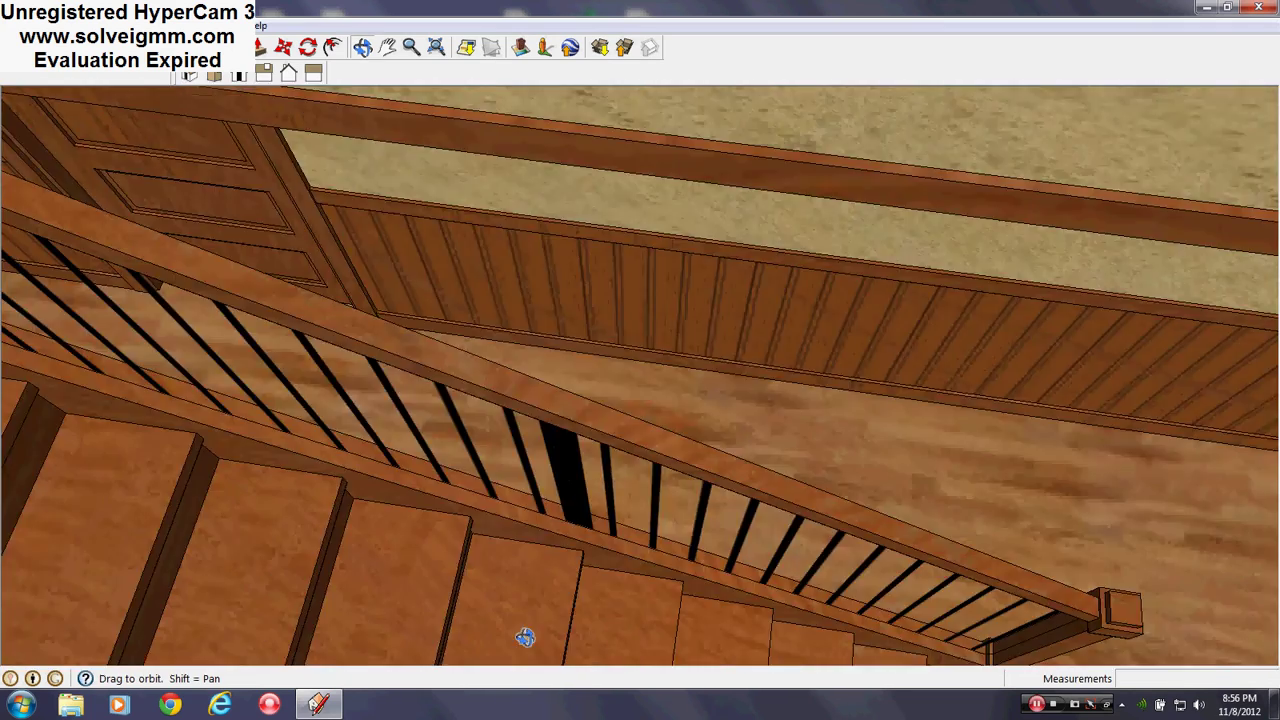
pyautogui.scroll(-5, 524, 620)
pyautogui.moveTo(522, 591); pyautogui.dragTo(1223, 617, button='middle')
pyautogui.scroll(-2, 465, 475)
pyautogui.moveTo(465, 475); pyautogui.dragTo(442, 290, button='middle')
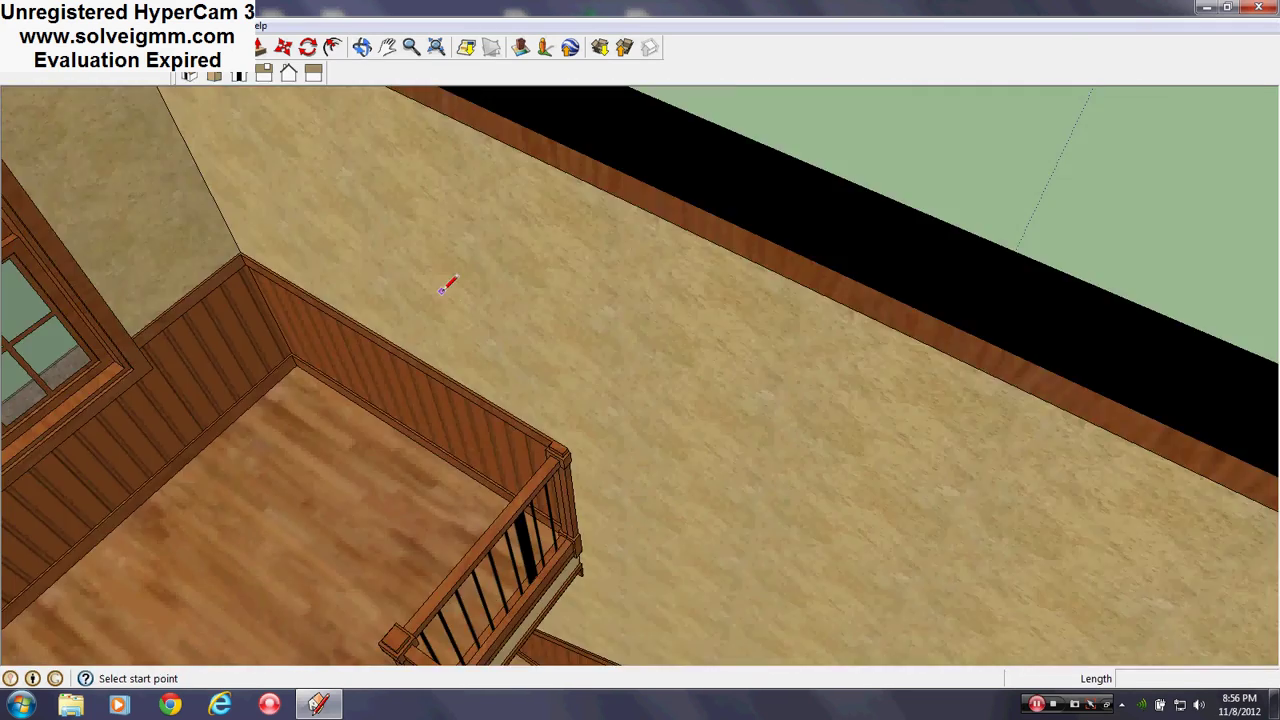
pyautogui.scroll(-5, 445, 287)
pyautogui.moveTo(654, 584); pyautogui.dragTo(312, 348, button='middle')
pyautogui.scroll(4, 352, 256)
pyautogui.scroll(2, 778, 334)
pyautogui.moveTo(778, 334); pyautogui.dragTo(514, 426, button='middle')
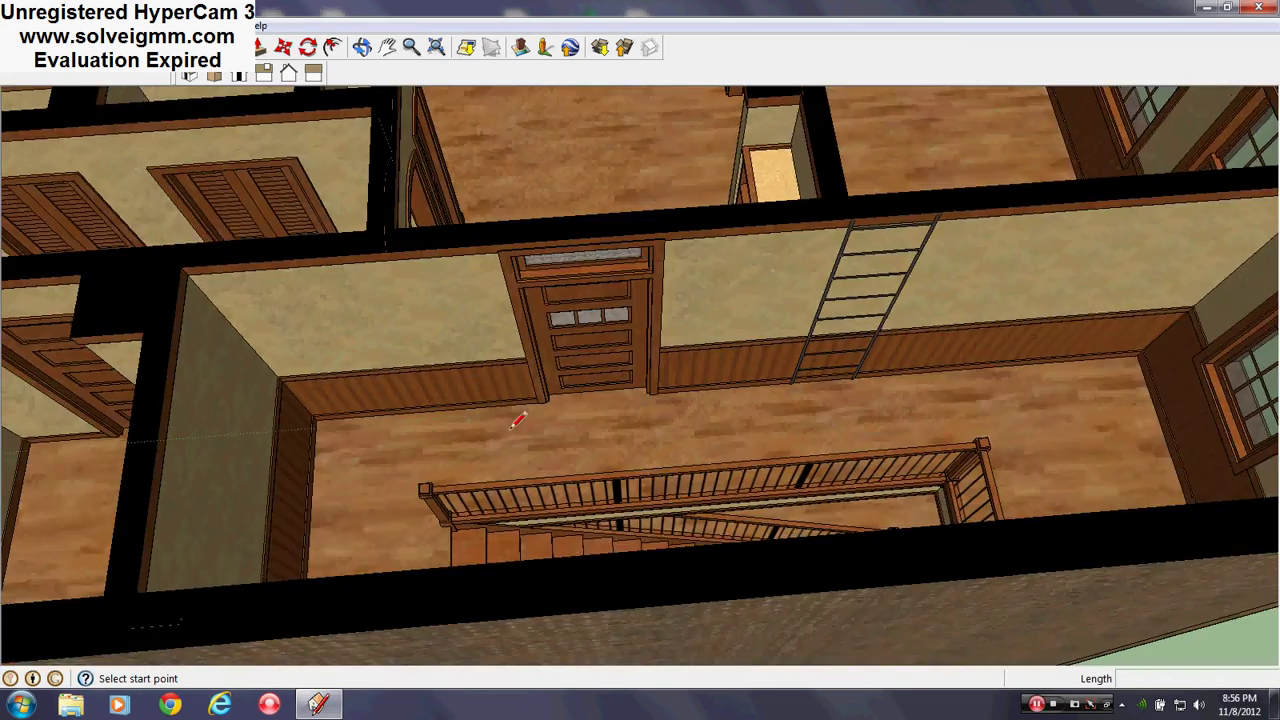
# - Examine how the stair hall connects to the hallway closets, walk-in closet and adjoining rooms
pyautogui.scroll(-3, 514, 426)
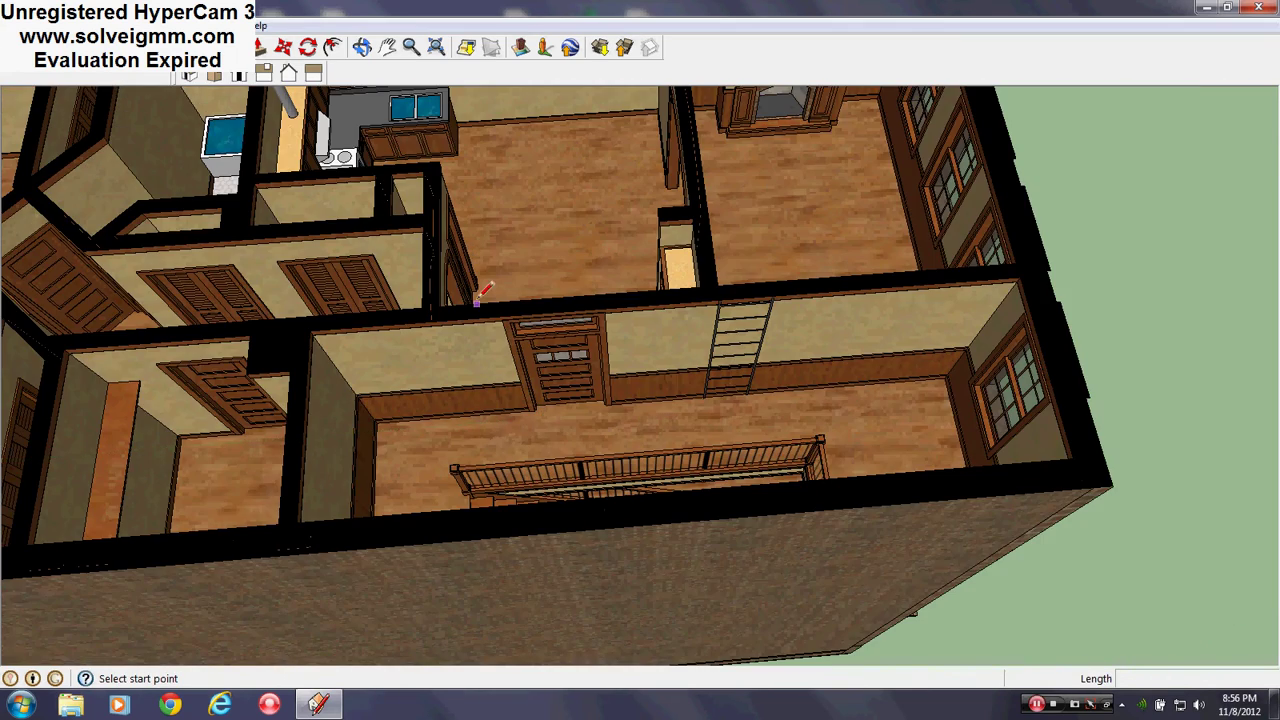
pyautogui.scroll(3, 510, 314)
pyautogui.moveTo(520, 314); pyautogui.dragTo(514, 400, button='middle')
pyautogui.scroll(-4, 514, 400)
pyautogui.scroll(3, 223, 400)
pyautogui.moveTo(223, 400); pyautogui.dragTo(522, 347, button='middle')
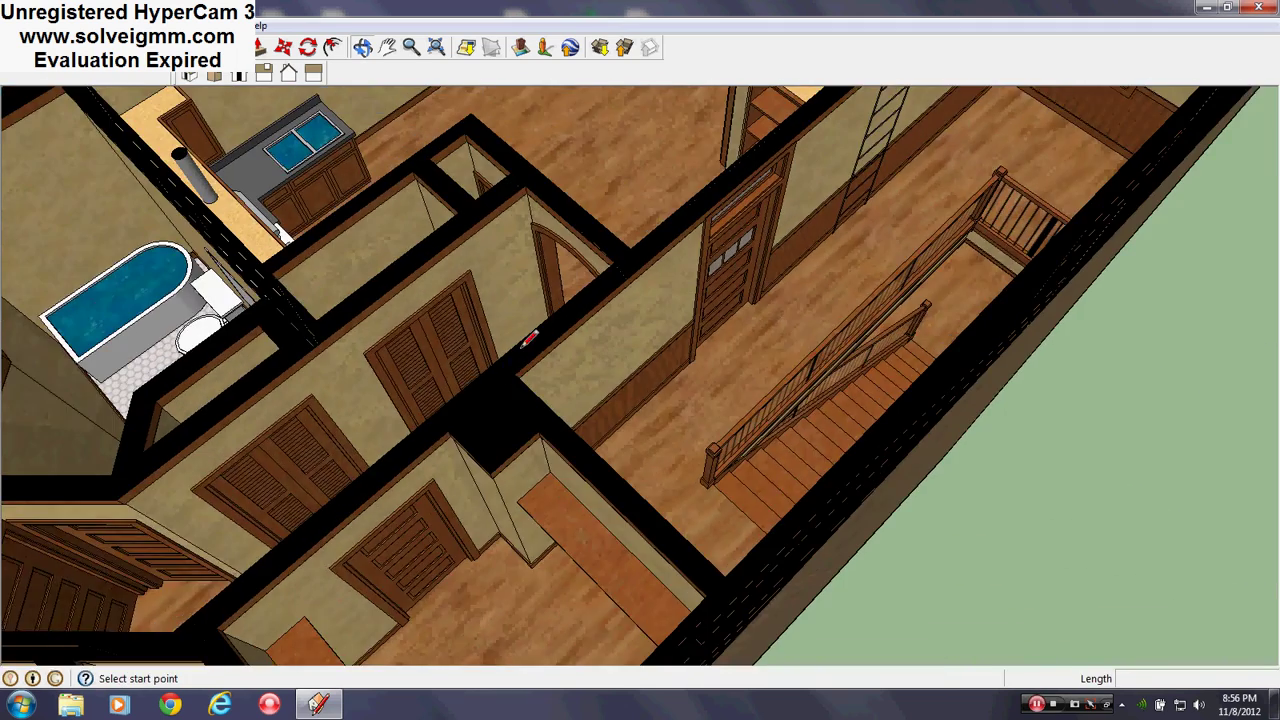
pyautogui.scroll(-1, 522, 347)
pyautogui.moveTo(772, 308); pyautogui.dragTo(640, 390, button='middle')
pyautogui.scroll(-3, 645, 390)
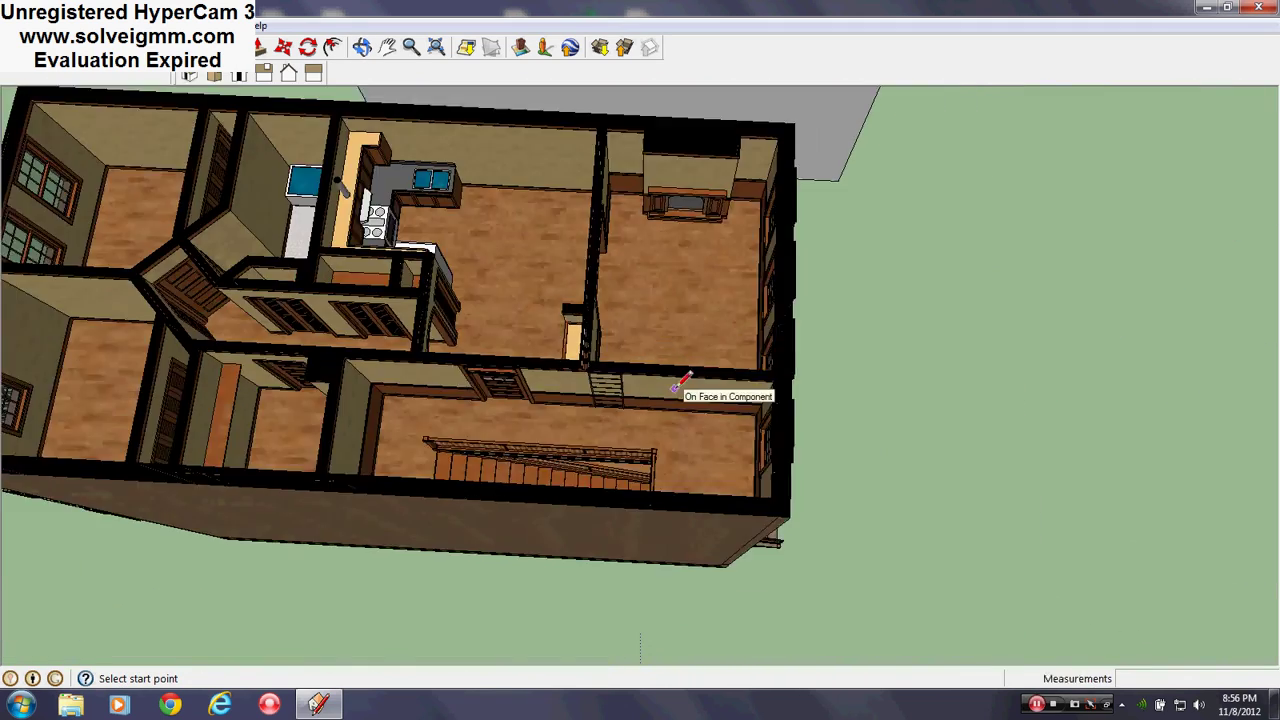
pyautogui.scroll(4, 361, 407)
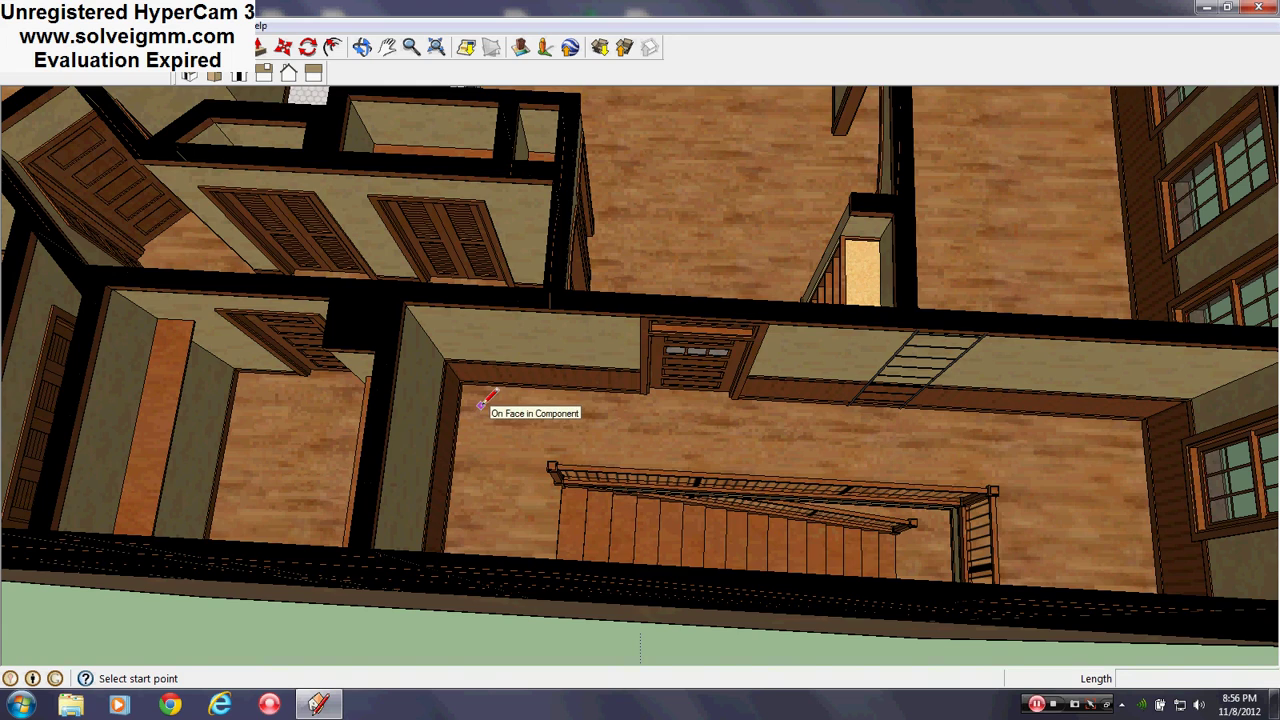
pyautogui.scroll(-5, 564, 572)
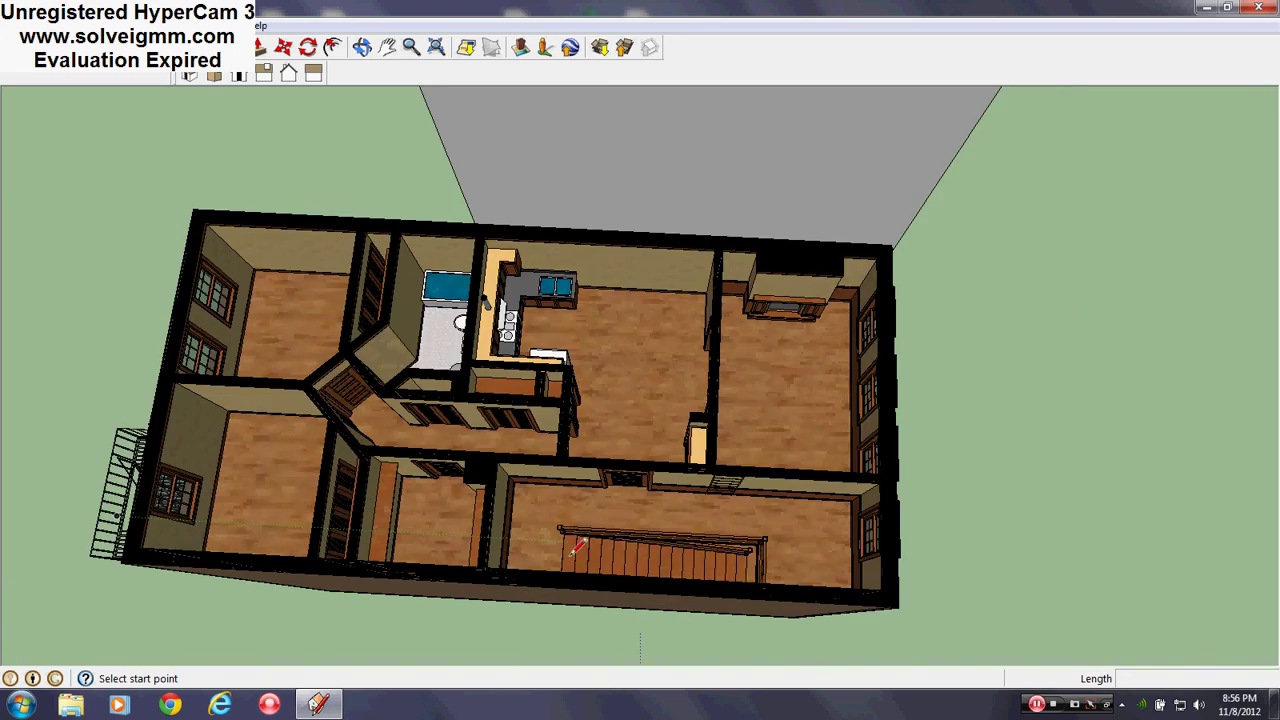
# - View the whole exposed top floor from above and the townhouse beside the white building
pyautogui.moveTo(566, 548)
pyautogui.mouseDown(button='middle')
pyautogui.moveTo(537, 458)
pyautogui.moveTo(534, 470)
pyautogui.mouseUp(button='middle')
pyautogui.scroll(-1, 460, 338)
pyautogui.scroll(1, 455, 340)
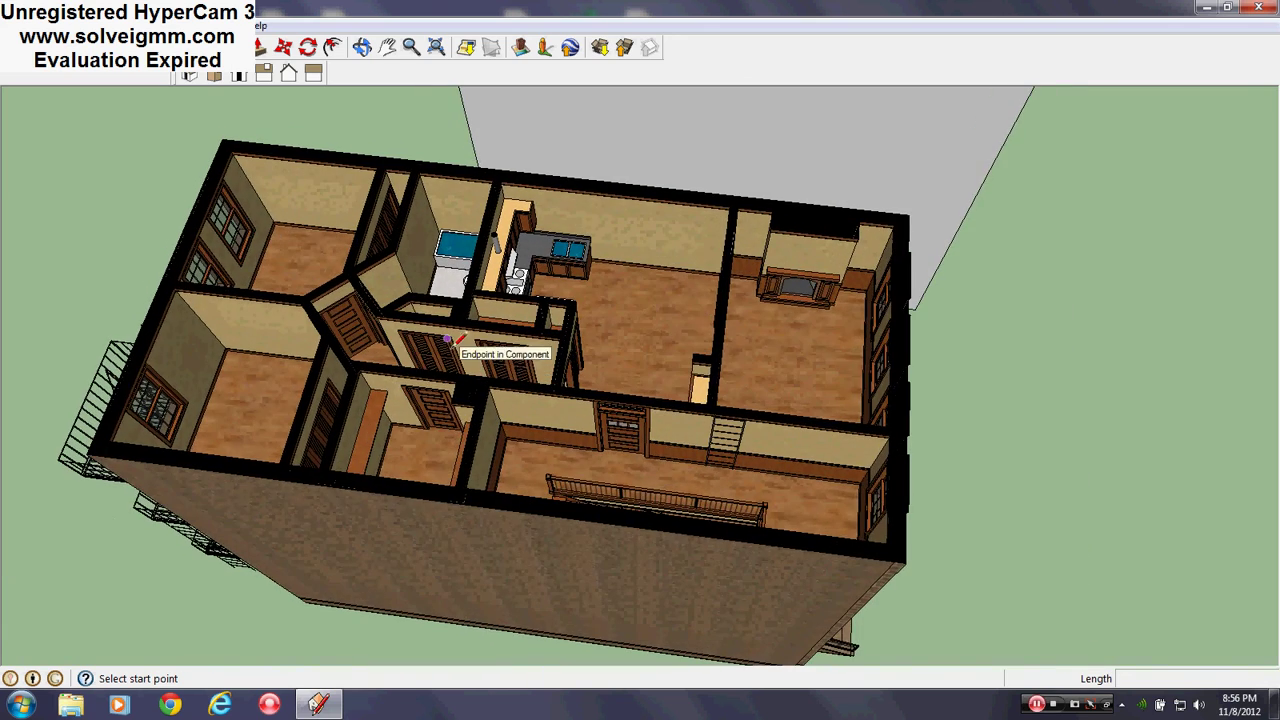
pyautogui.scroll(1, 642, 284)
pyautogui.scroll(2, 761, 366)
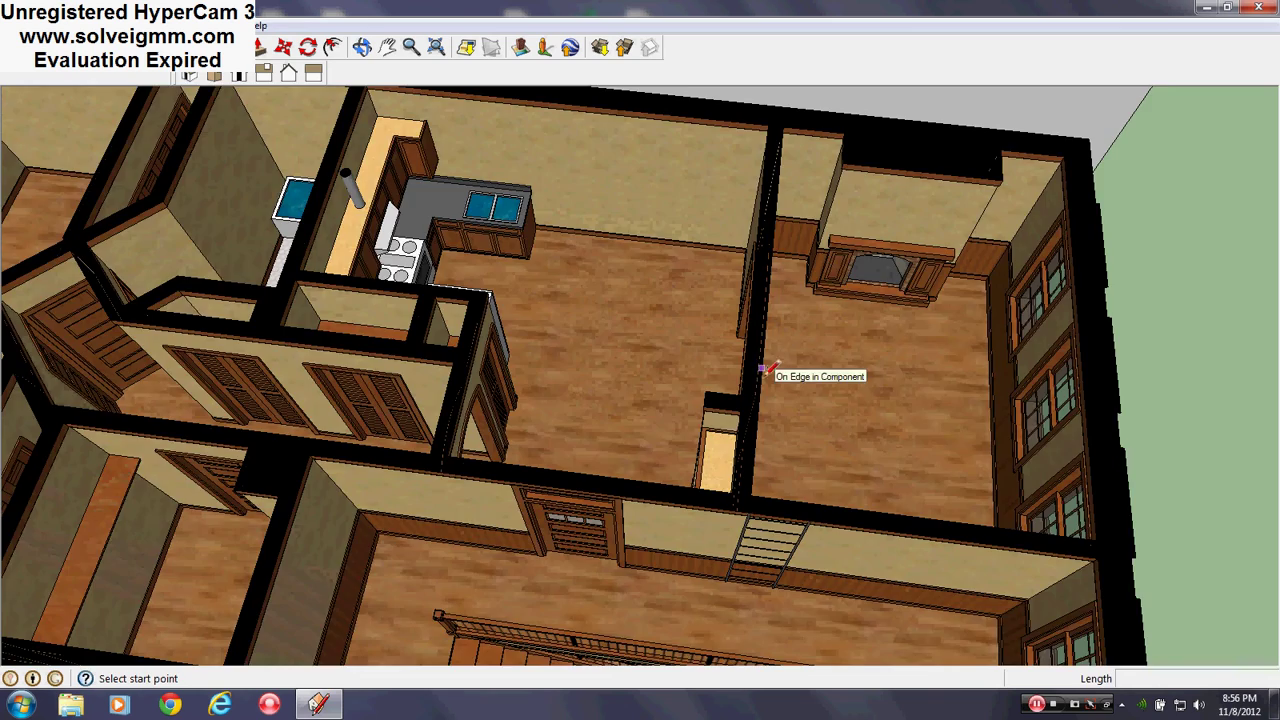
pyautogui.scroll(-2, 749, 514)
pyautogui.moveTo(749, 514)
pyautogui.mouseDown(button='middle')
pyautogui.moveTo(749, 527)
pyautogui.moveTo(922, 527)
pyautogui.moveTo(640, 520)
pyautogui.mouseUp(button='middle')
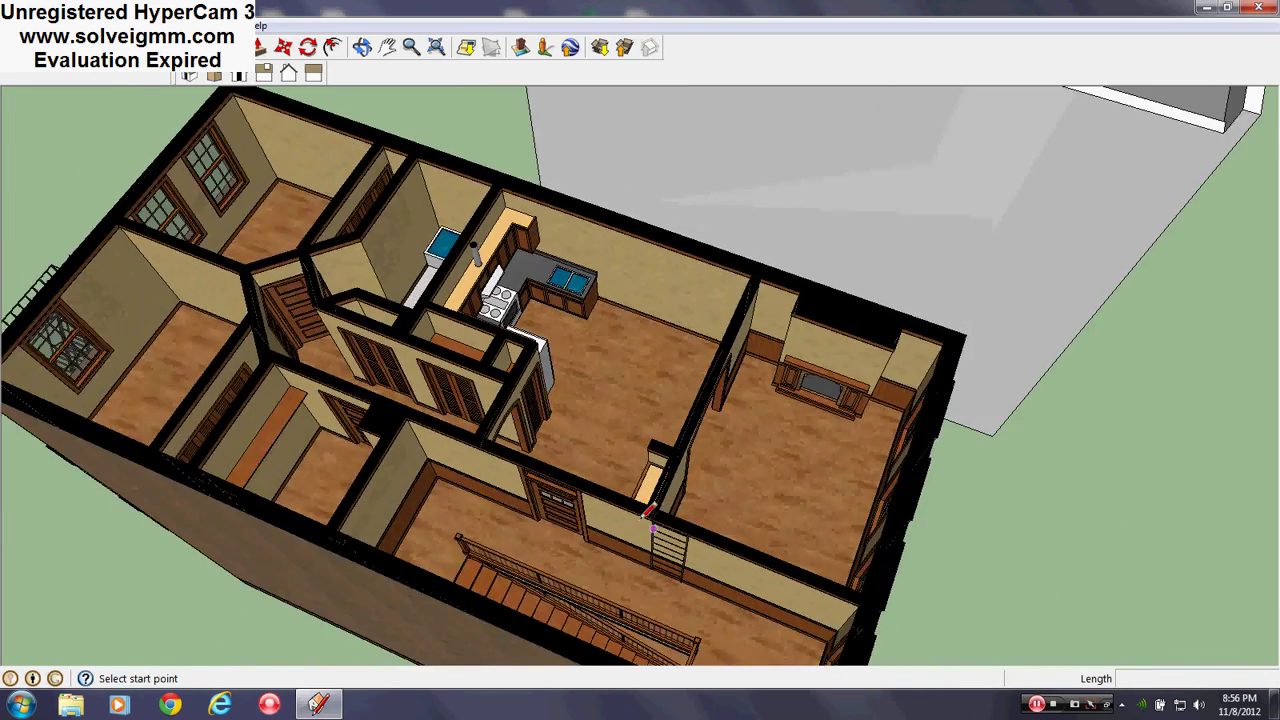
pyautogui.scroll(1, 585, 410)
pyautogui.moveTo(585, 410)
pyautogui.mouseDown(button='middle')
pyautogui.moveTo(506, 374)
pyautogui.moveTo(414, 238)
pyautogui.mouseUp(button='middle')
pyautogui.scroll(-4, 430, 297)
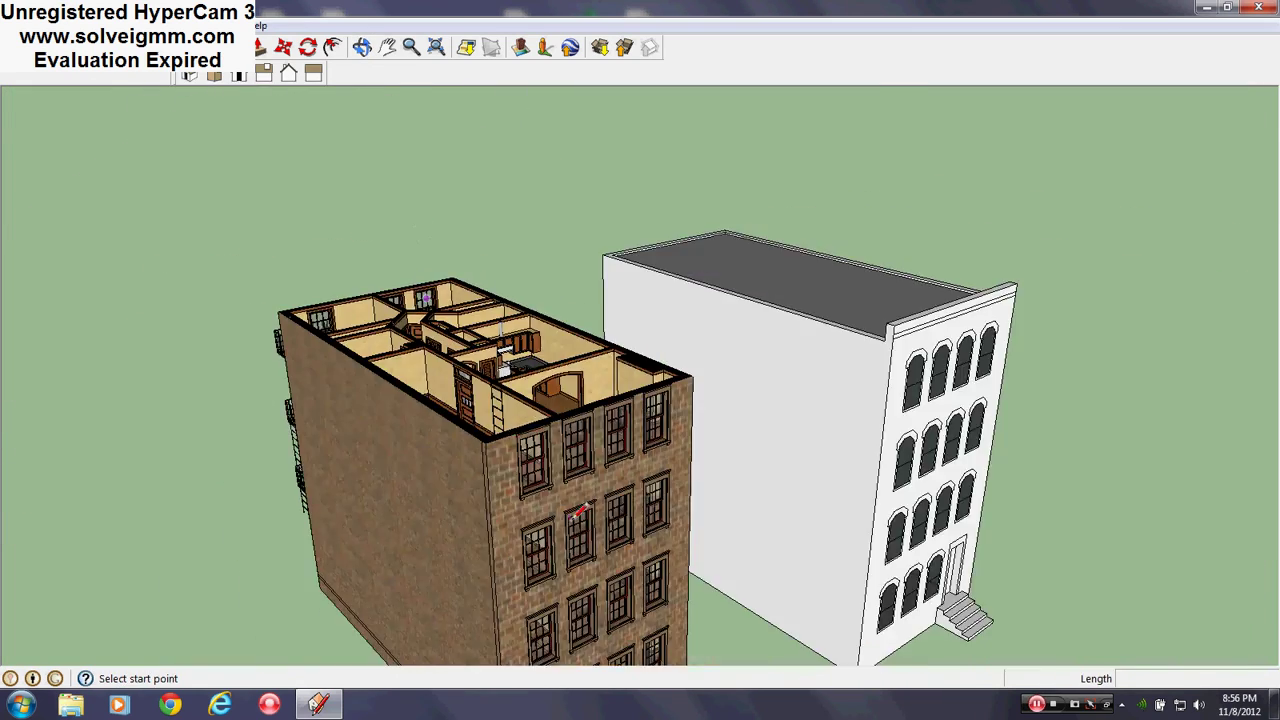
pyautogui.scroll(2, 578, 508)
pyautogui.moveTo(578, 508)
pyautogui.mouseDown(button='middle')
pyautogui.moveTo(548, 403)
pyautogui.moveTo(572, 548)
pyautogui.moveTo(592, 548)
pyautogui.mouseUp(button='middle')
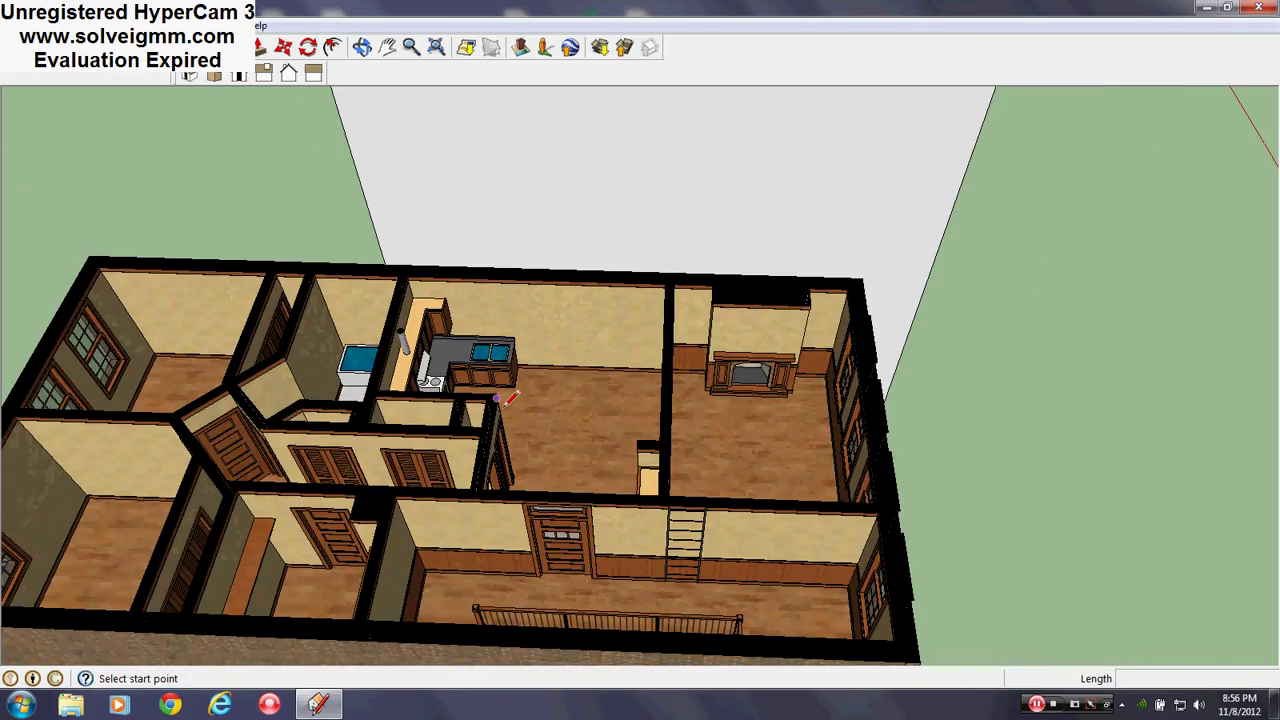
# - Inspect the kitchen with its cabinets, appliances and sink, and the arched openings leading out of the room
pyautogui.scroll(3, 507, 398)
pyautogui.scroll(3, 866, 335)
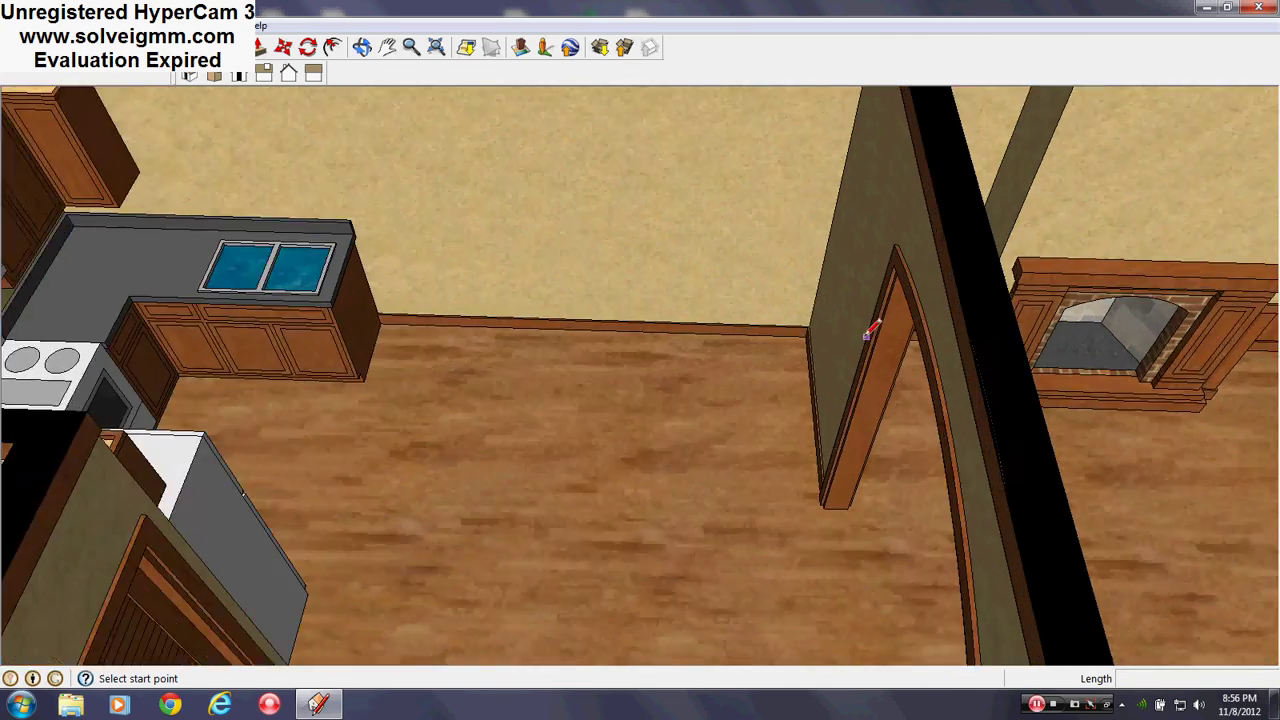
pyautogui.moveTo(866, 335); pyautogui.dragTo(551, 378, button='middle')
pyautogui.scroll(-4, 676, 428)
pyautogui.moveTo(752, 502)
pyautogui.mouseDown(button='middle')
pyautogui.moveTo(580, 533)
pyautogui.moveTo(277, 364)
pyautogui.mouseUp(button='middle')
pyautogui.scroll(-3, 277, 364)
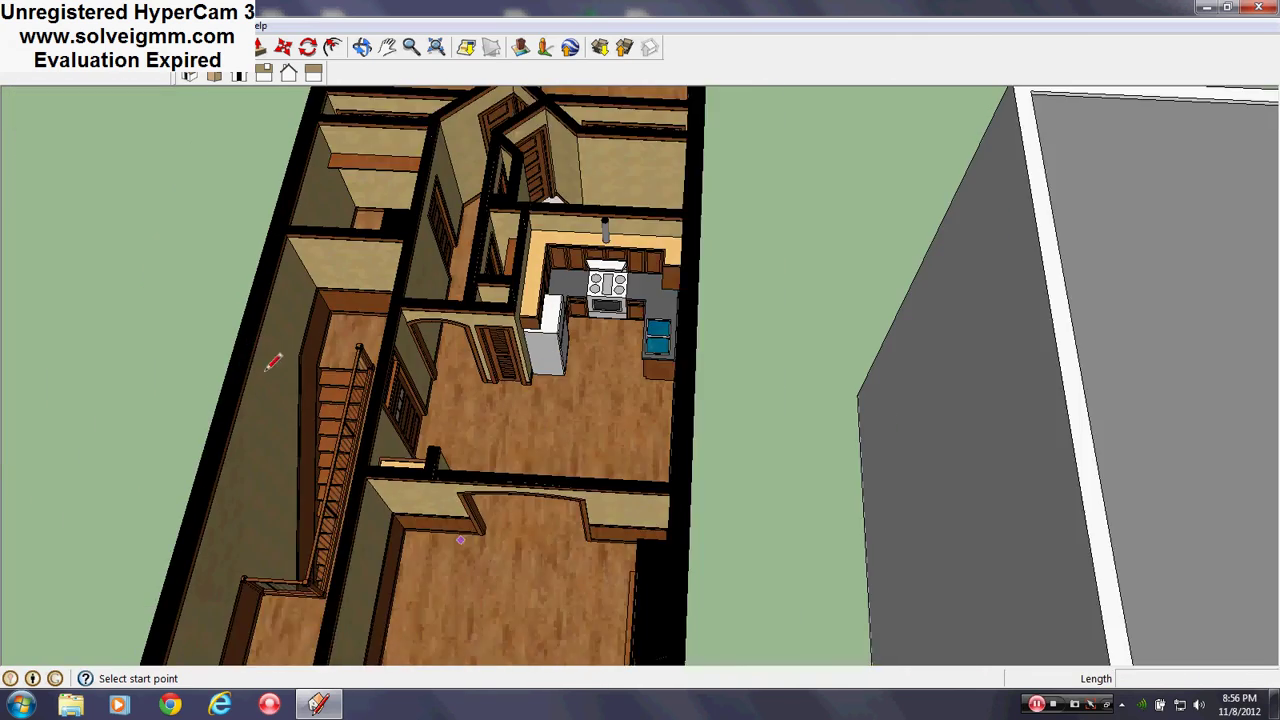
pyautogui.scroll(2, 276, 365)
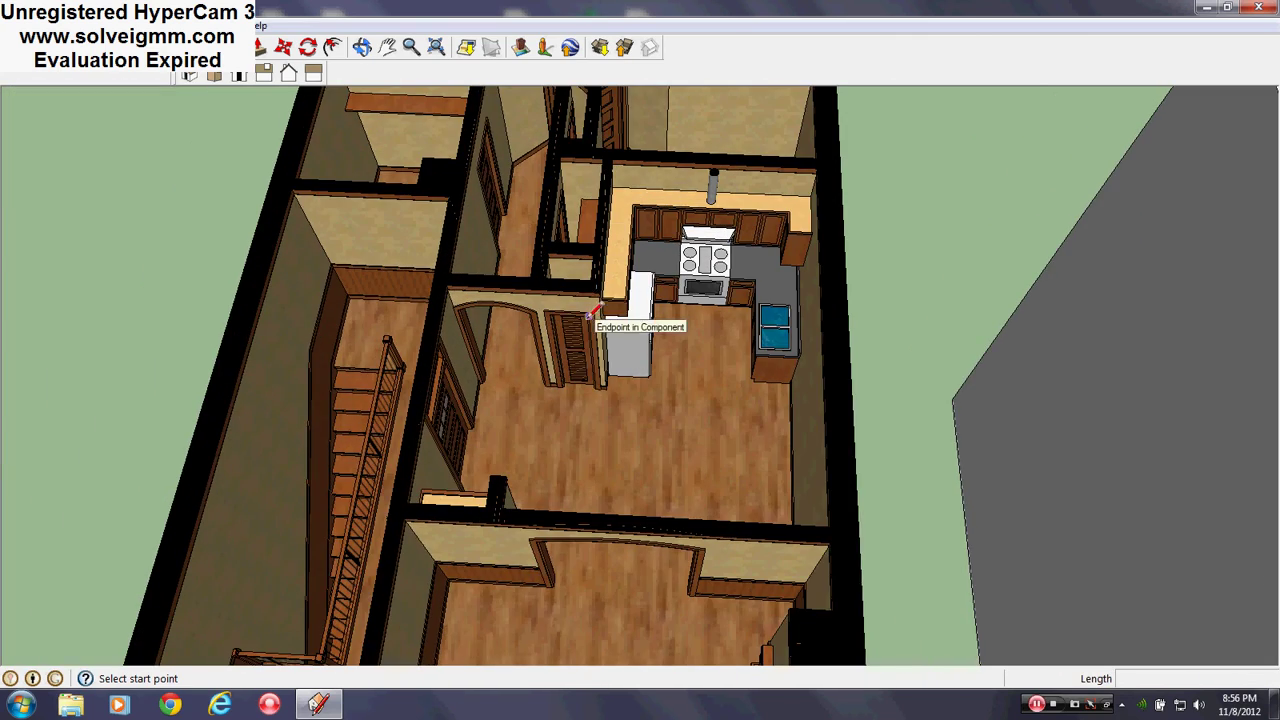
pyautogui.scroll(3, 590, 316)
pyautogui.moveTo(651, 323); pyautogui.dragTo(491, 304, button='middle')
pyautogui.scroll(-2, 490, 304)
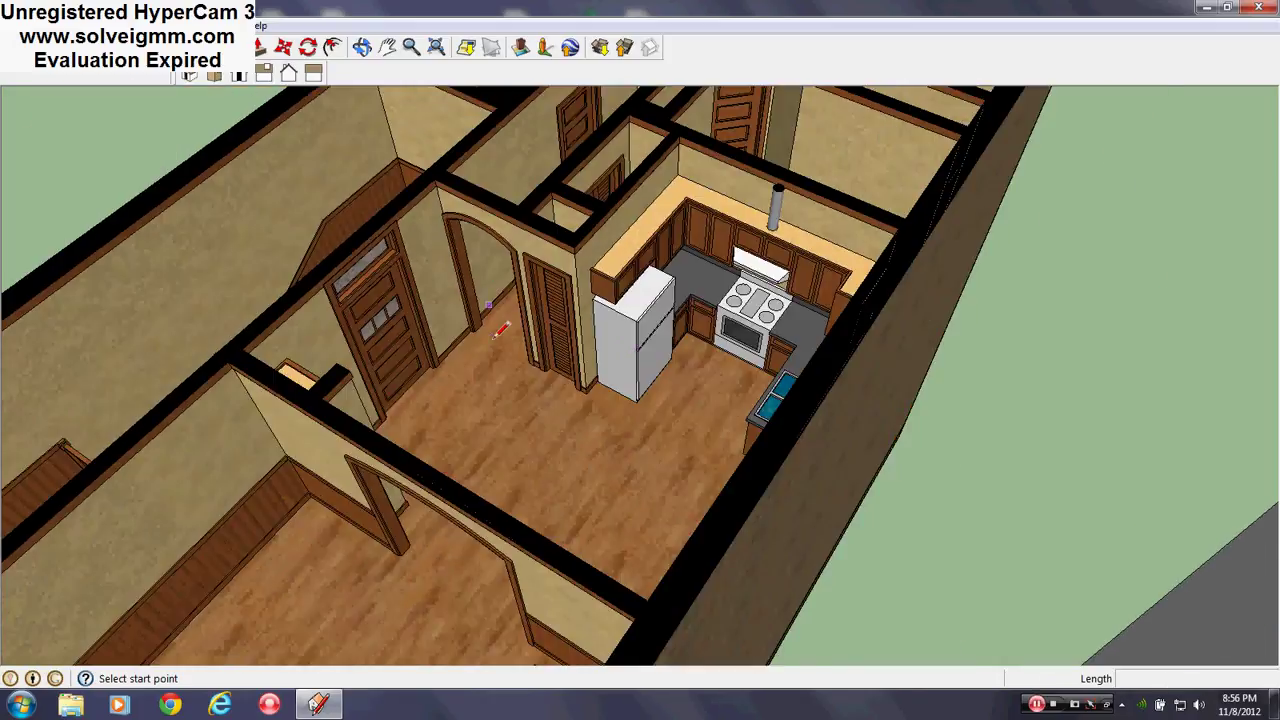
pyautogui.scroll(3, 495, 333)
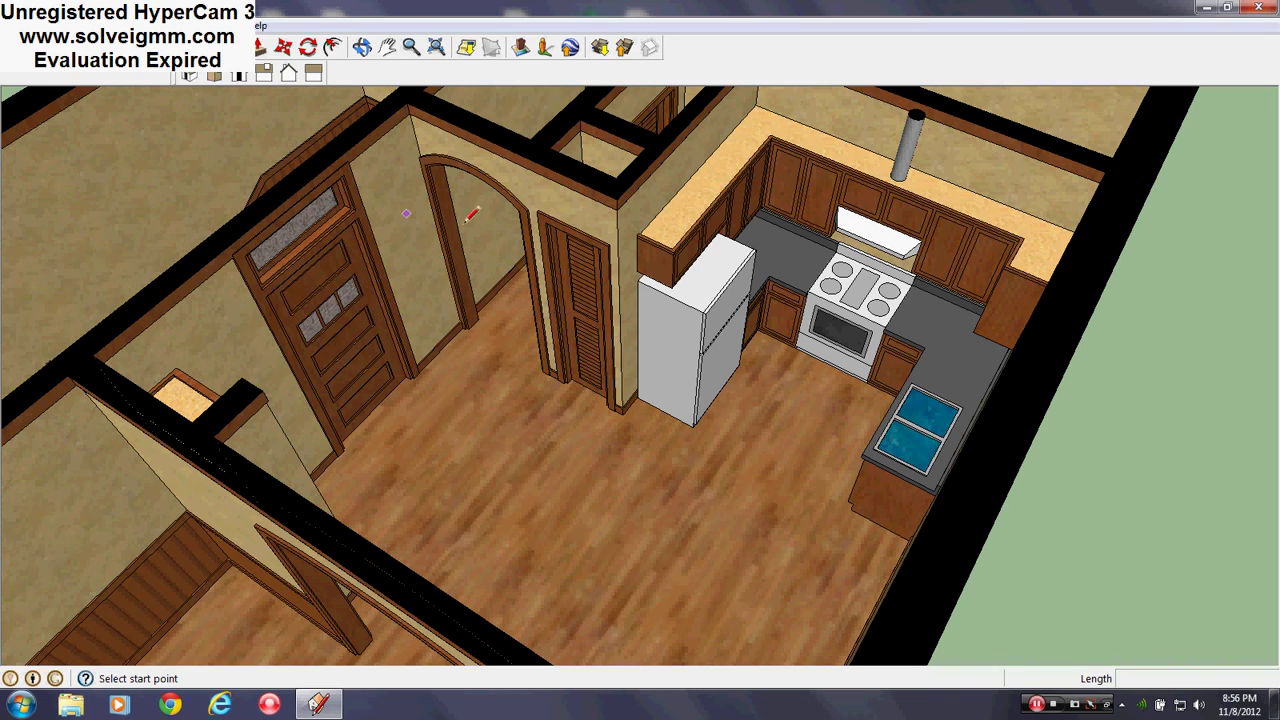
# - Inspect the built-in bookcase, the apartment's entry door and the wide arch to the fireplace room
pyautogui.moveTo(890, 374); pyautogui.dragTo(453, 405, button='middle')
pyautogui.scroll(-3, 453, 403)
pyautogui.scroll(5, 680, 348)
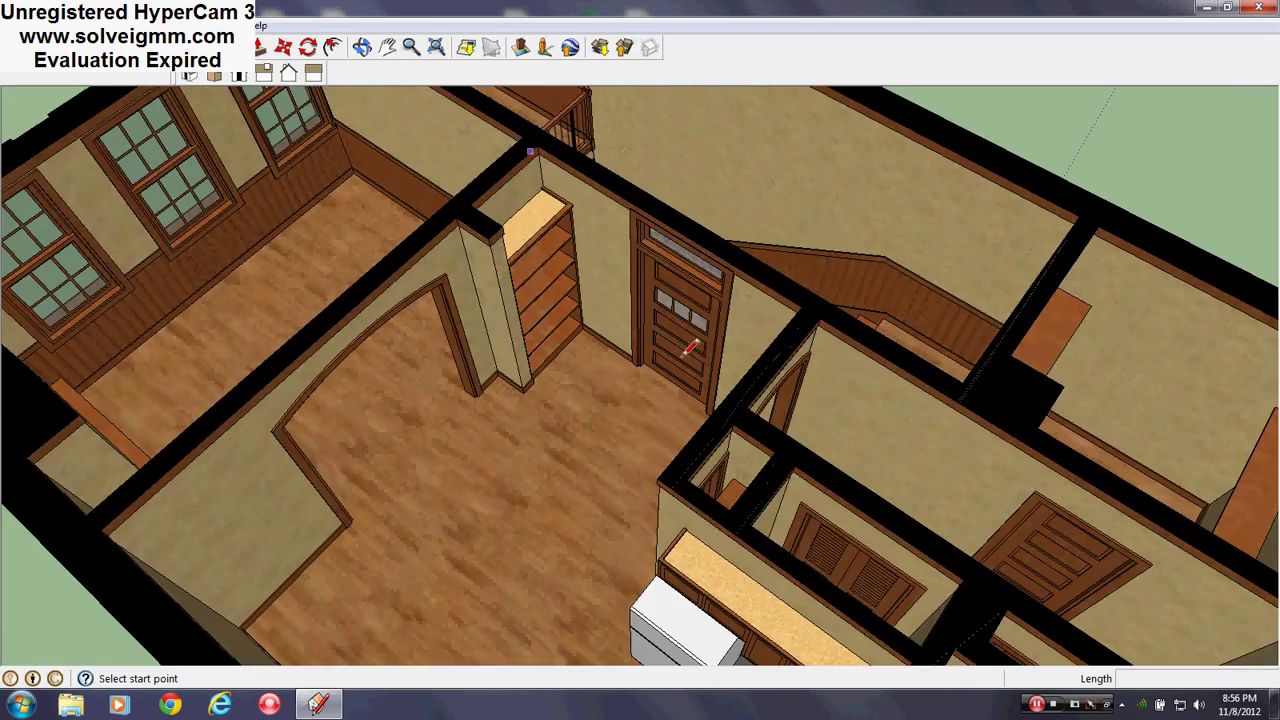
pyautogui.moveTo(686, 354); pyautogui.dragTo(931, 377, button='middle')
pyautogui.scroll(3, 668, 399)
pyautogui.moveTo(650, 405)
pyautogui.mouseDown(button='middle')
pyautogui.moveTo(614, 409)
pyautogui.moveTo(480, 360)
pyautogui.moveTo(627, 473)
pyautogui.moveTo(547, 460)
pyautogui.mouseUp(button='middle')
pyautogui.scroll(-3, 547, 460)
pyautogui.scroll(2, 427, 217)
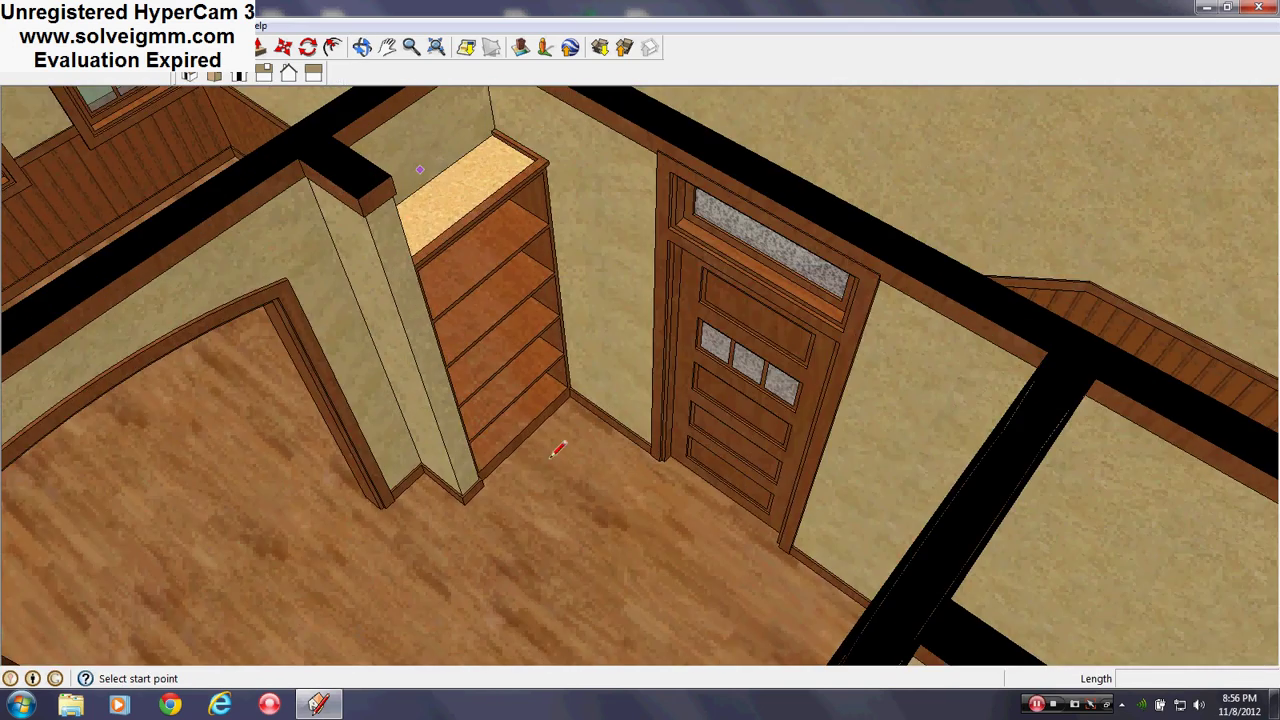
pyautogui.scroll(-3, 590, 590)
pyautogui.scroll(3, 440, 330)
pyautogui.moveTo(440, 320)
pyautogui.mouseDown(button='middle')
pyautogui.moveTo(411, 177)
pyautogui.moveTo(455, 234)
pyautogui.mouseUp(button='middle')
pyautogui.scroll(-3, 455, 234)
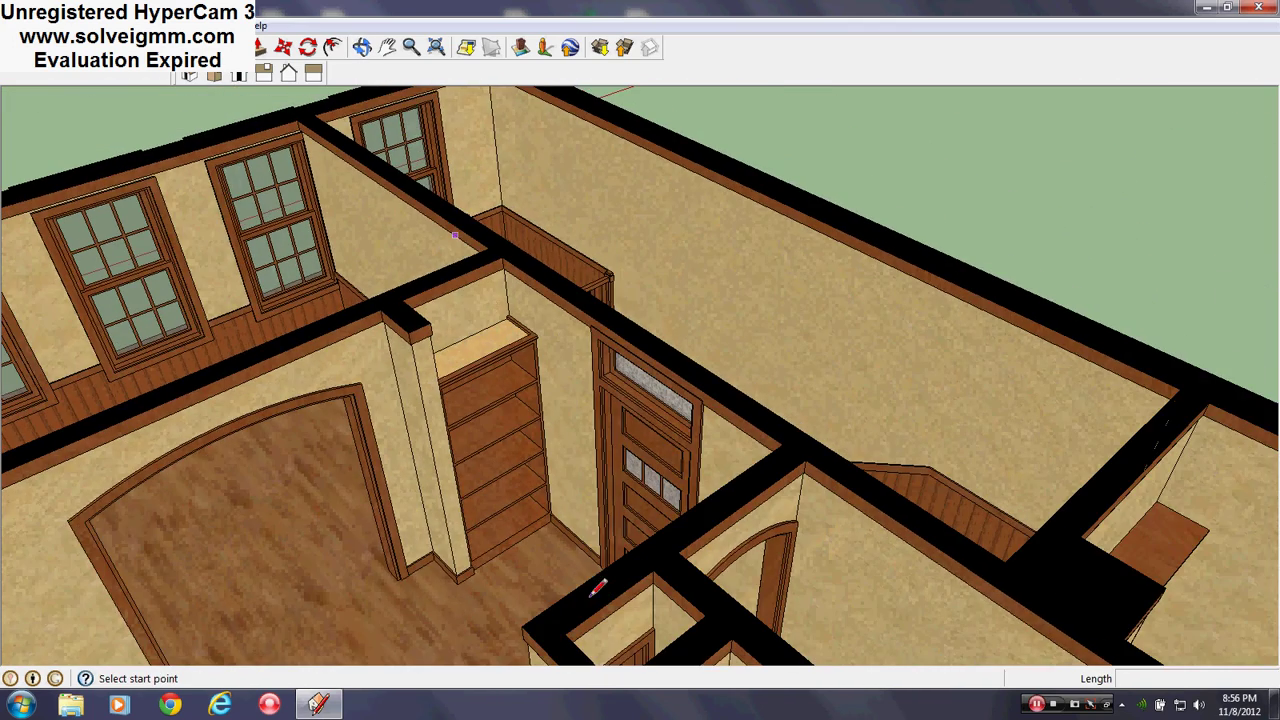
pyautogui.scroll(-3, 541, 418)
pyautogui.scroll(4, 481, 583)
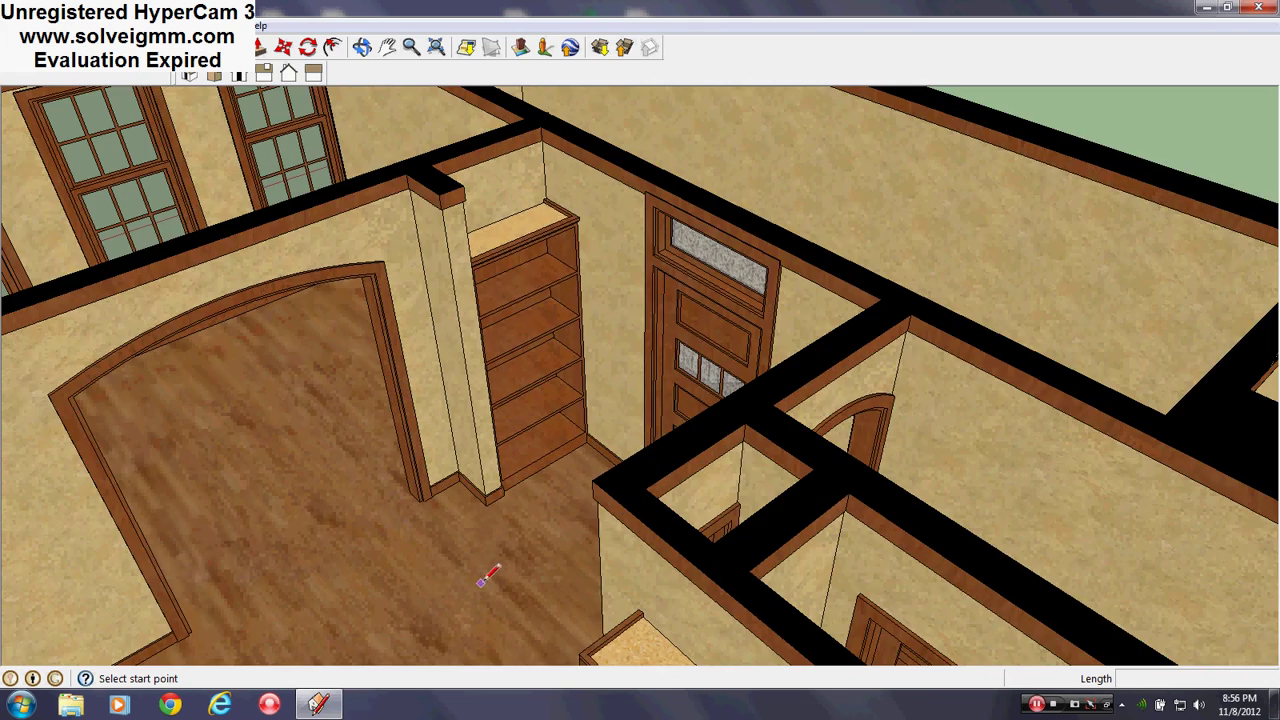
# - Examine the arched hallway entrance, the louvered closet beside the refrigerator, and the front room's fireplace and windows
pyautogui.moveTo(545, 316); pyautogui.dragTo(1150, 640, button='middle')
pyautogui.moveTo(449, 509)
pyautogui.mouseDown(button='middle')
pyautogui.moveTo(411, 554)
pyautogui.moveTo(627, 638)
pyautogui.moveTo(780, 645)
pyautogui.mouseUp(button='middle')
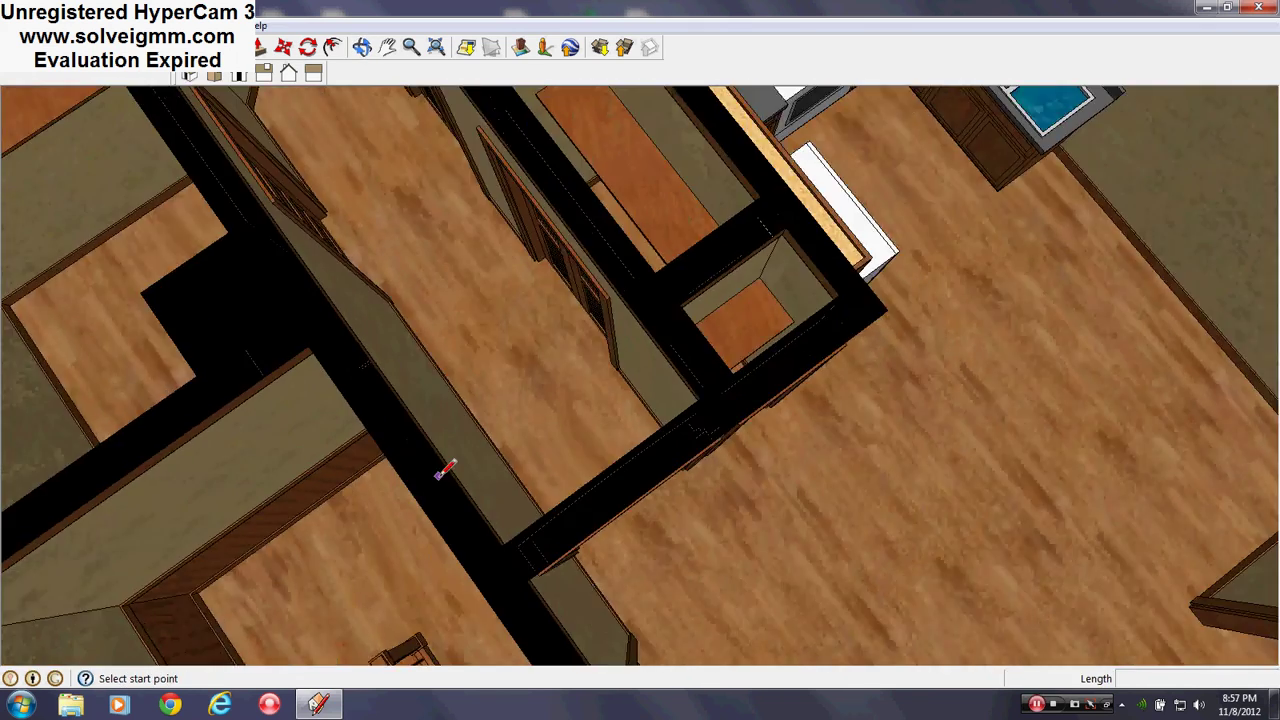
pyautogui.scroll(-3, 443, 468)
pyautogui.moveTo(623, 382); pyautogui.dragTo(610, 250, button='middle')
pyautogui.scroll(-1, 662, 416)
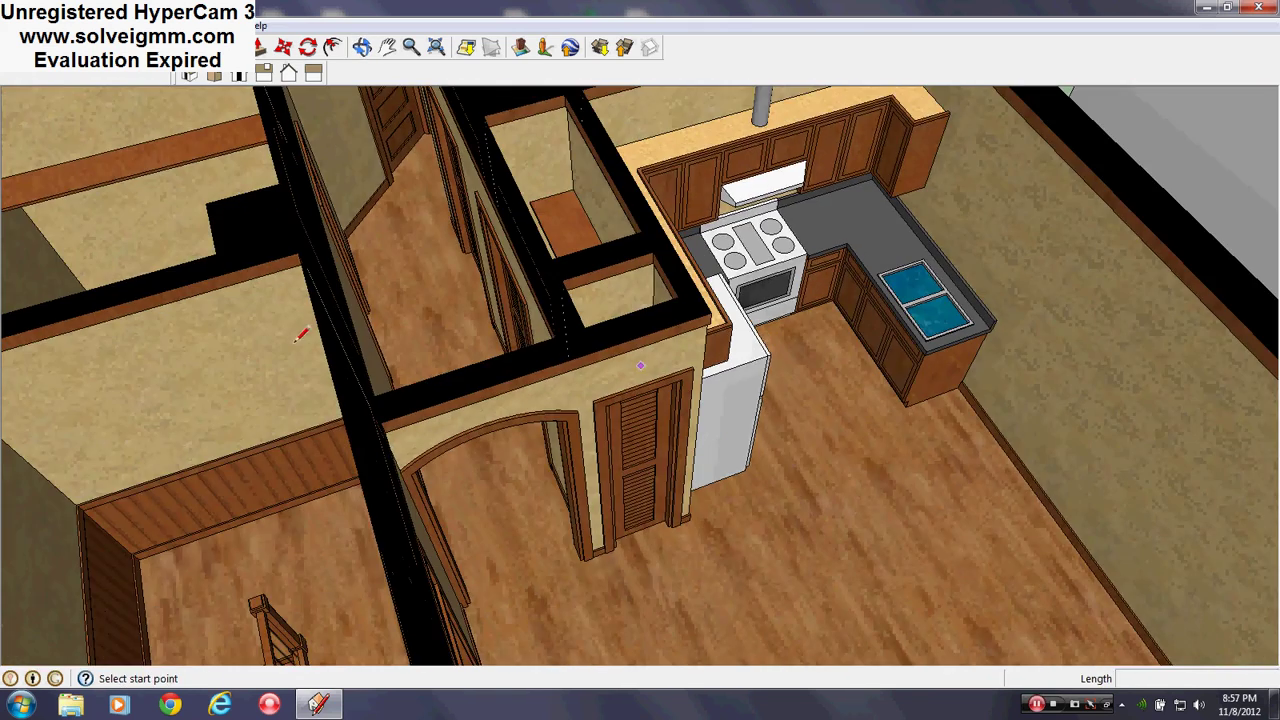
pyautogui.scroll(-3, 295, 342)
pyautogui.moveTo(620, 385)
pyautogui.mouseDown(button='middle')
pyautogui.moveTo(826, 434)
pyautogui.moveTo(965, 500)
pyautogui.moveTo(731, 471)
pyautogui.moveTo(776, 500)
pyautogui.mouseUp(button='middle')
pyautogui.scroll(-3, 526, 318)
pyautogui.moveTo(668, 412)
pyautogui.mouseDown(button='middle')
pyautogui.moveTo(963, 331)
pyautogui.moveTo(1040, 344)
pyautogui.mouseUp(button='middle')
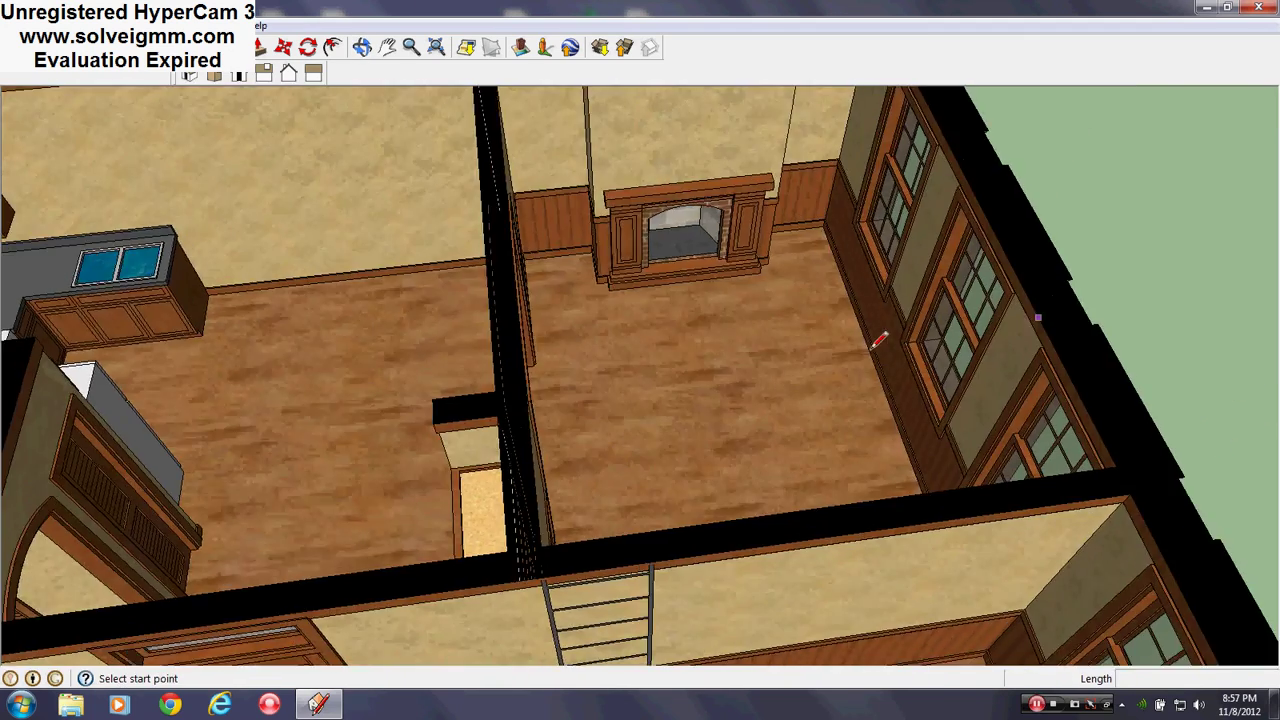
pyautogui.scroll(-3, 866, 350)
pyautogui.scroll(3, 422, 527)
# - Examine the angled hallway with its closets and doors, and the bathroom's fixtures and hexagonal tile floor
pyautogui.moveTo(422, 527); pyautogui.dragTo(763, 560, button='middle')
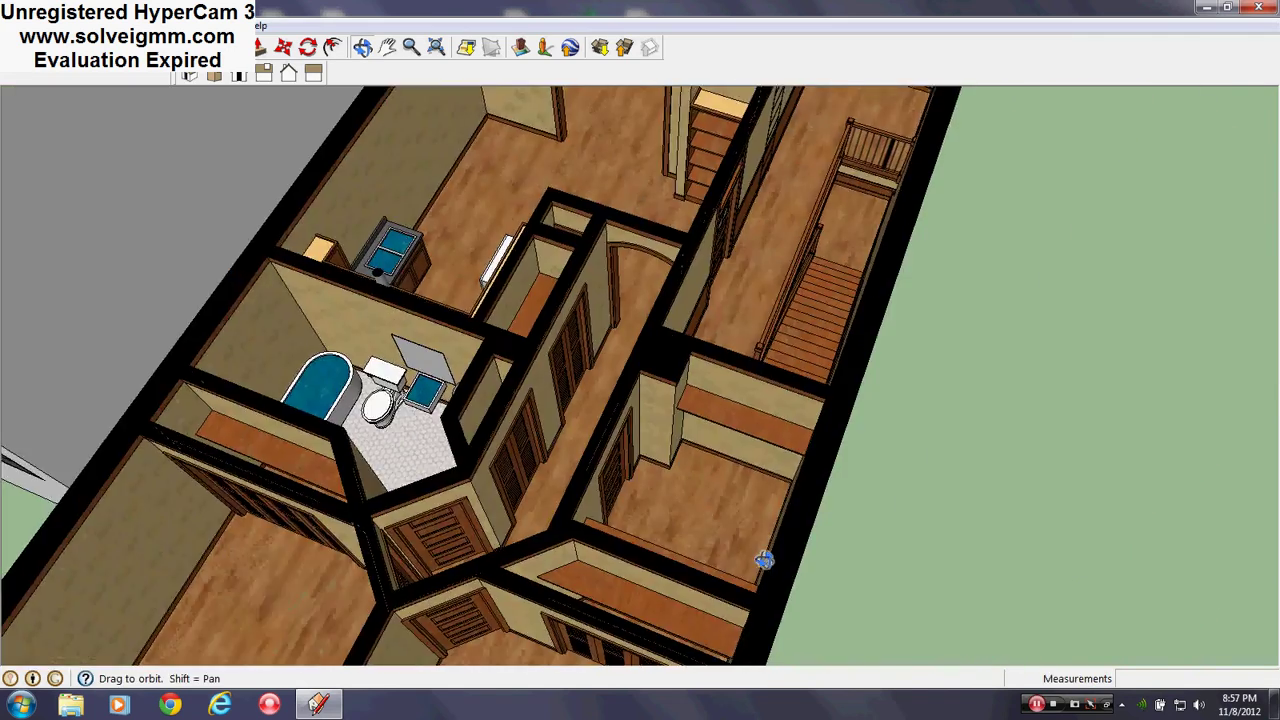
pyautogui.scroll(-3, 654, 354)
pyautogui.scroll(2, 374, 563)
pyautogui.scroll(2, 367, 563)
pyautogui.moveTo(367, 563)
pyautogui.mouseDown(button='middle')
pyautogui.moveTo(571, 467)
pyautogui.moveTo(452, 517)
pyautogui.moveTo(428, 622)
pyautogui.moveTo(160, 631)
pyautogui.moveTo(20, 612)
pyautogui.mouseUp(button='middle')
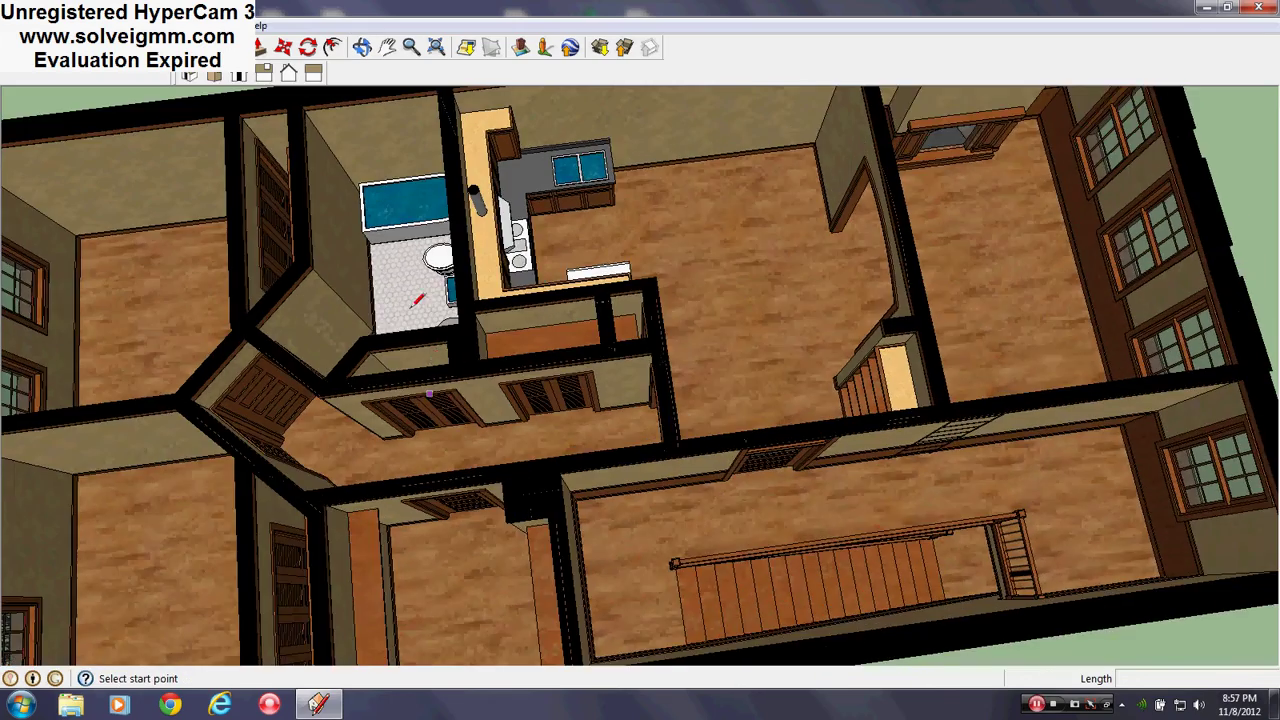
pyautogui.scroll(3, 197, 219)
pyautogui.moveTo(900, 367); pyautogui.dragTo(300, 400, button='middle')
pyautogui.moveTo(843, 445); pyautogui.dragTo(8, 388, button='middle')
pyautogui.moveTo(658, 550); pyautogui.dragTo(745, 538, button='middle')
pyautogui.scroll(-3, 562, 428)
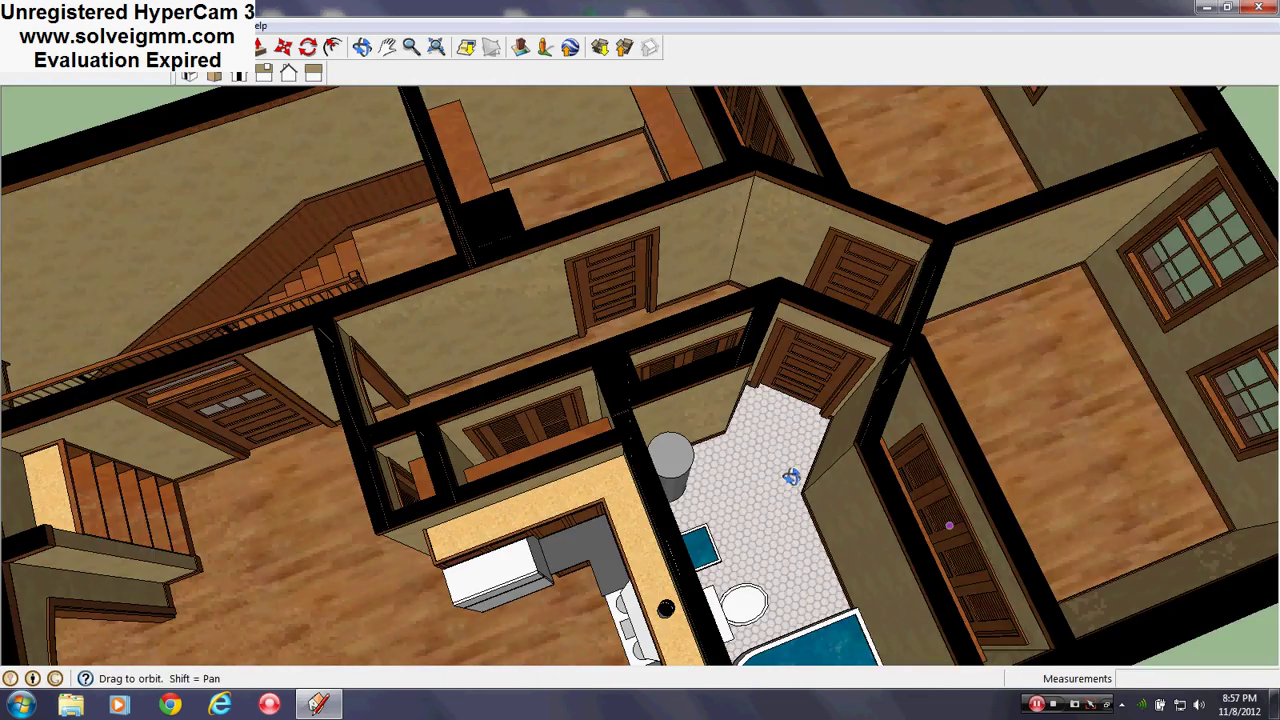
pyautogui.moveTo(790, 477); pyautogui.dragTo(656, 404, button='middle')
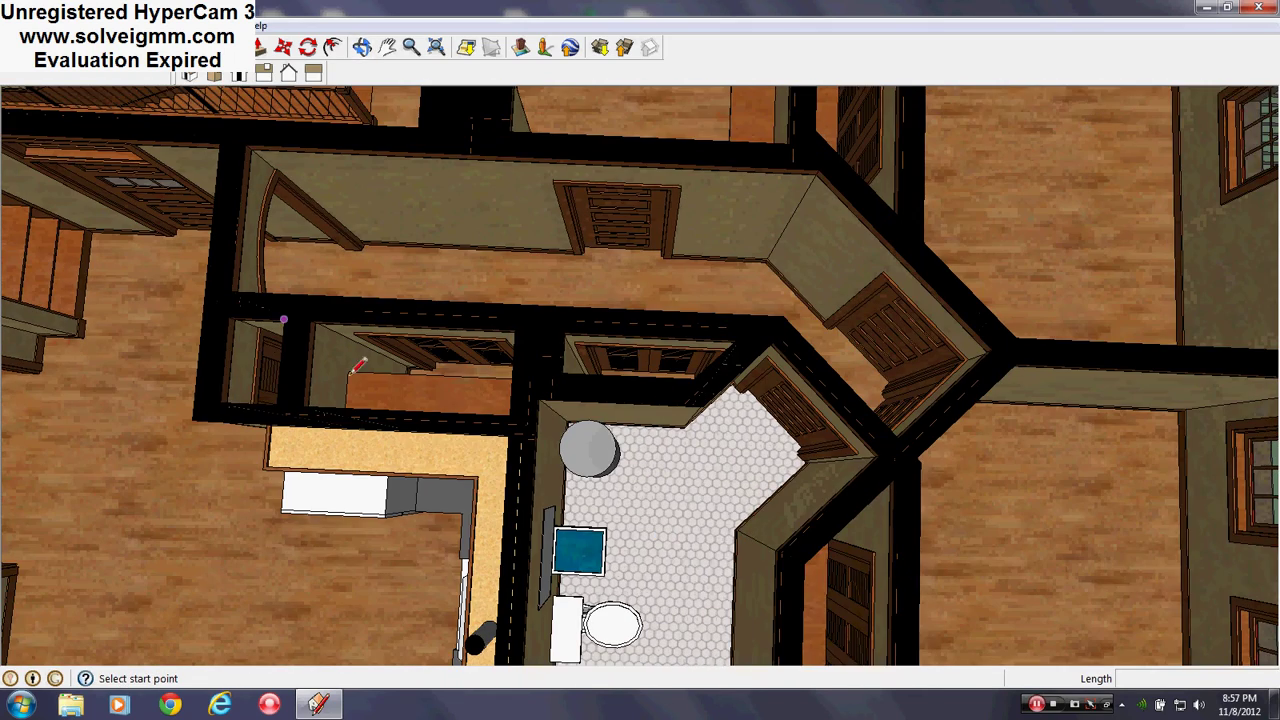
# - Inspect the shelved walk-in closet and rear bedrooms, and view the complete top-floor plan from above
pyautogui.scroll(-4, 677, 628)
pyautogui.scroll(5, 664, 340)
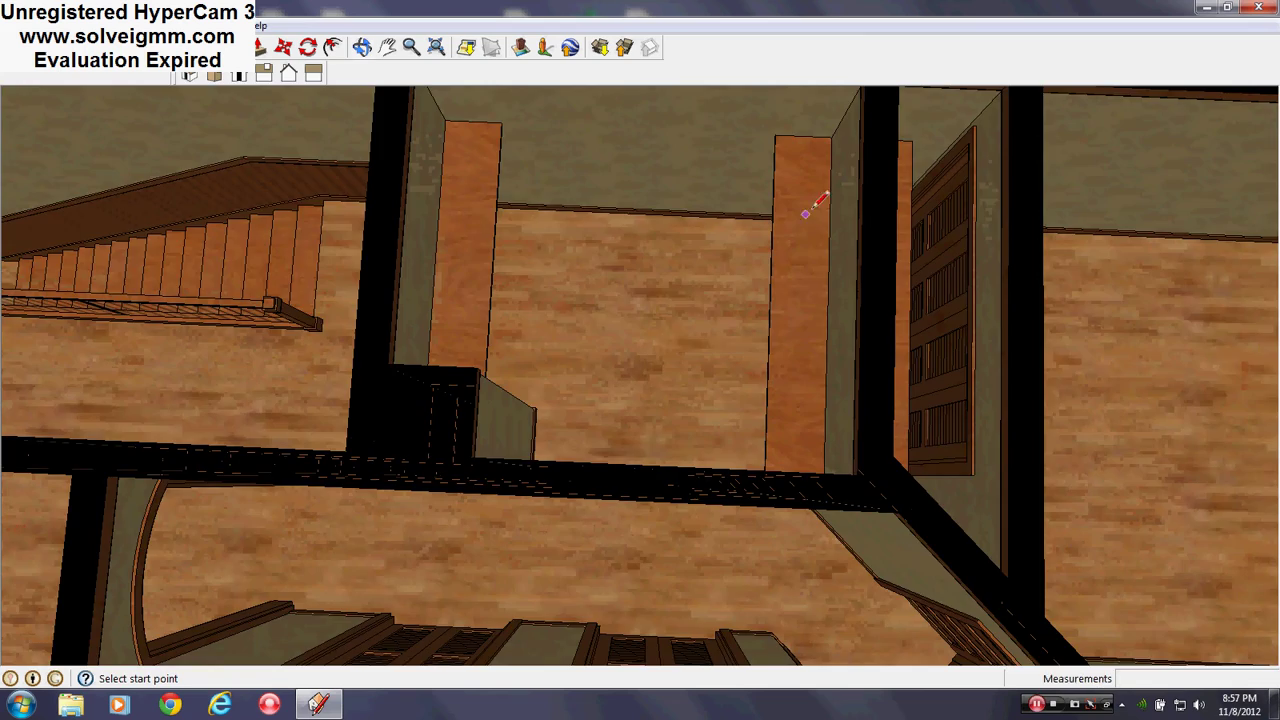
pyautogui.moveTo(806, 214)
pyautogui.mouseDown(button='middle')
pyautogui.moveTo(1080, 77)
pyautogui.moveTo(671, 420)
pyautogui.mouseUp(button='middle')
pyautogui.scroll(-4, 650, 442)
pyautogui.scroll(2, 550, 380)
pyautogui.moveTo(545, 382)
pyautogui.mouseDown(button='middle')
pyautogui.moveTo(512, 394)
pyautogui.moveTo(526, 440)
pyautogui.mouseUp(button='middle')
pyautogui.moveTo(874, 488); pyautogui.dragTo(1134, 493, button='middle')
pyautogui.scroll(-4, 438, 360)
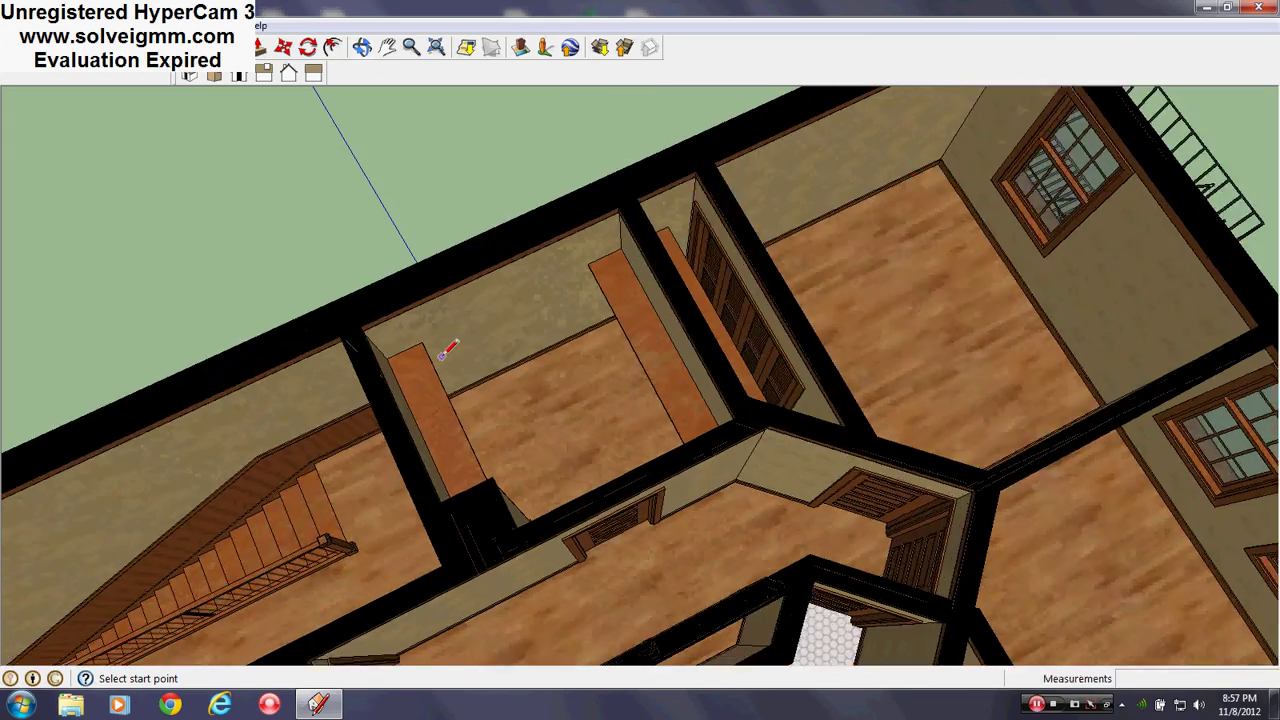
pyautogui.scroll(-1, 560, 392)
pyautogui.moveTo(588, 384); pyautogui.dragTo(784, 396, button='middle')
pyautogui.scroll(-7, 783, 397)
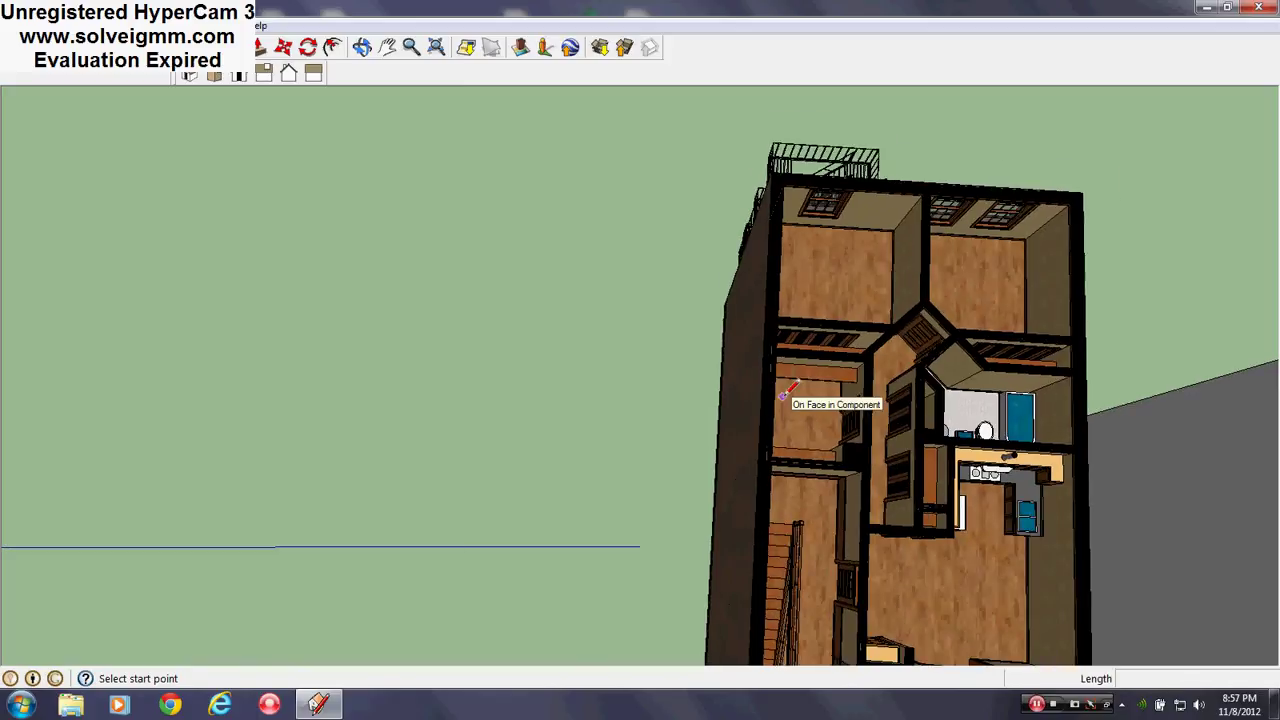
pyautogui.scroll(5, 880, 467)
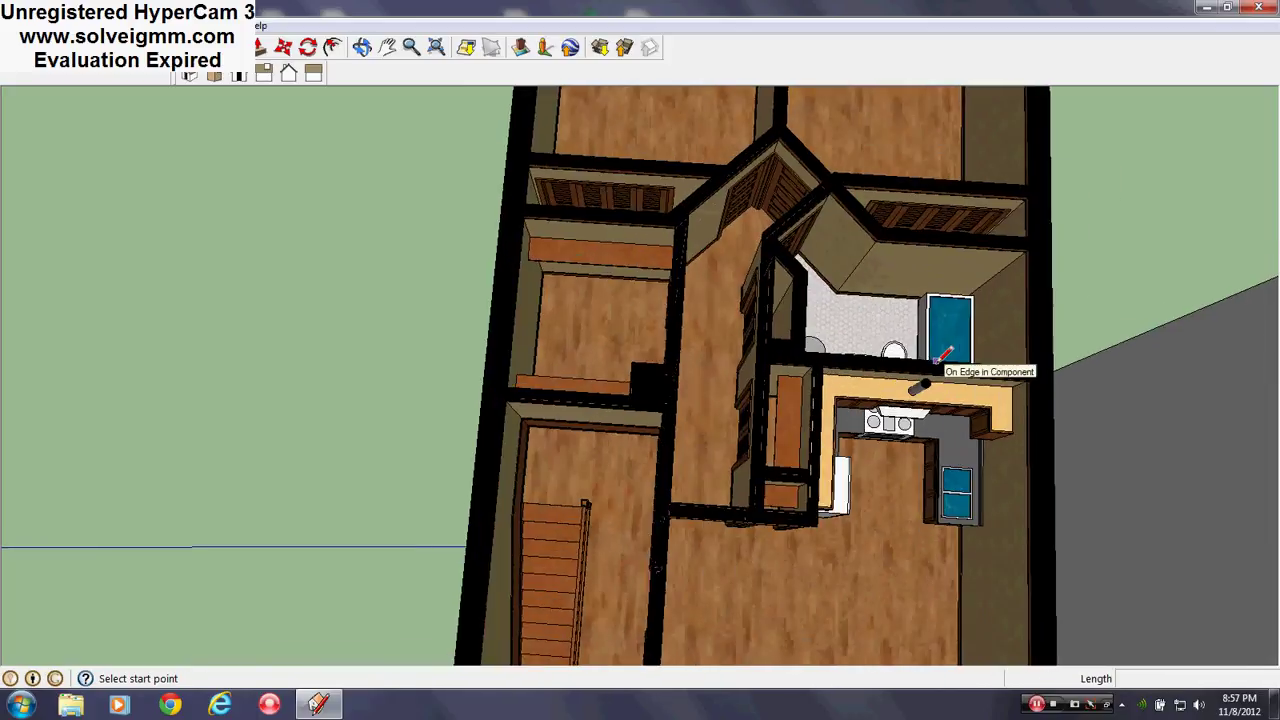
pyautogui.scroll(-2, 733, 322)
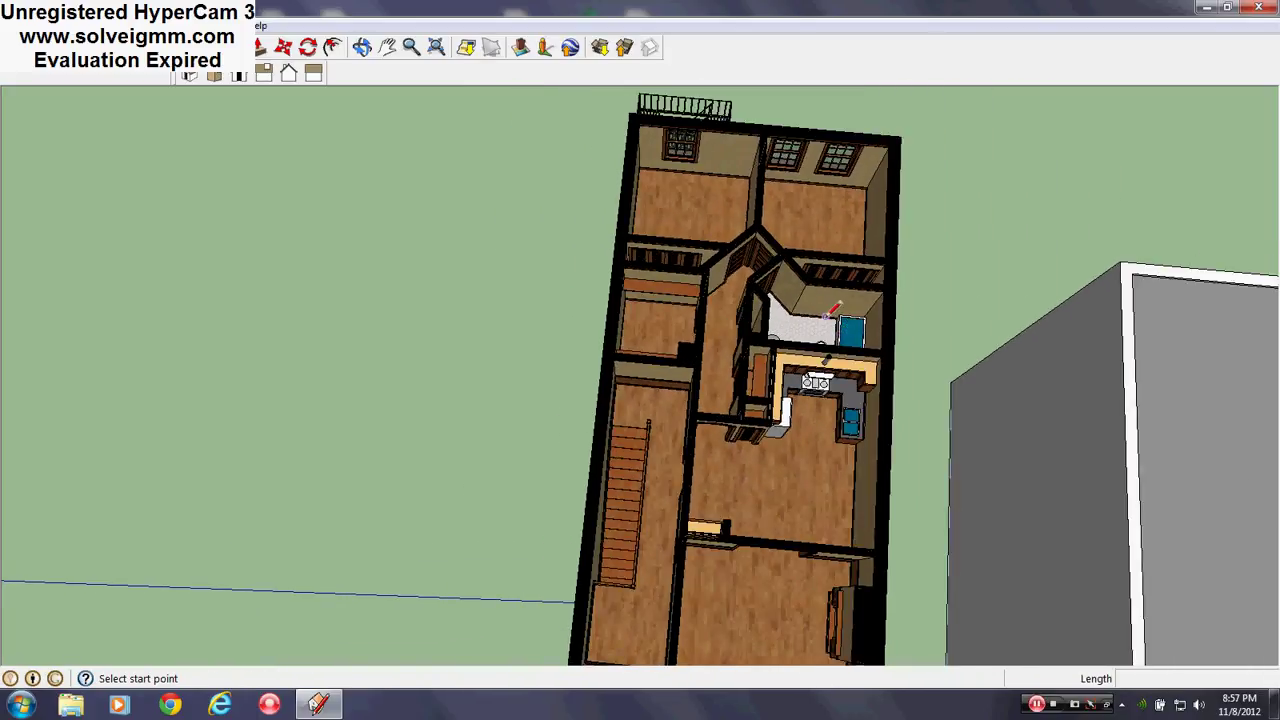
# - Examine the open top floor from the rear, covering the bathroom, the two rear bedrooms, their closets and the angled hallway doors
pyautogui.scroll(3, 829, 316)
pyautogui.scroll(2, 821, 402)
pyautogui.moveTo(622, 424)
pyautogui.mouseDown(button='middle')
pyautogui.moveTo(829, 501)
pyautogui.moveTo(1020, 500)
pyautogui.mouseUp(button='middle')
pyautogui.moveTo(500, 520)
pyautogui.mouseDown(button='middle')
pyautogui.moveTo(708, 520)
pyautogui.moveTo(983, 481)
pyautogui.moveTo(1086, 410)
pyautogui.mouseUp(button='middle')
pyautogui.scroll(-3, 698, 632)
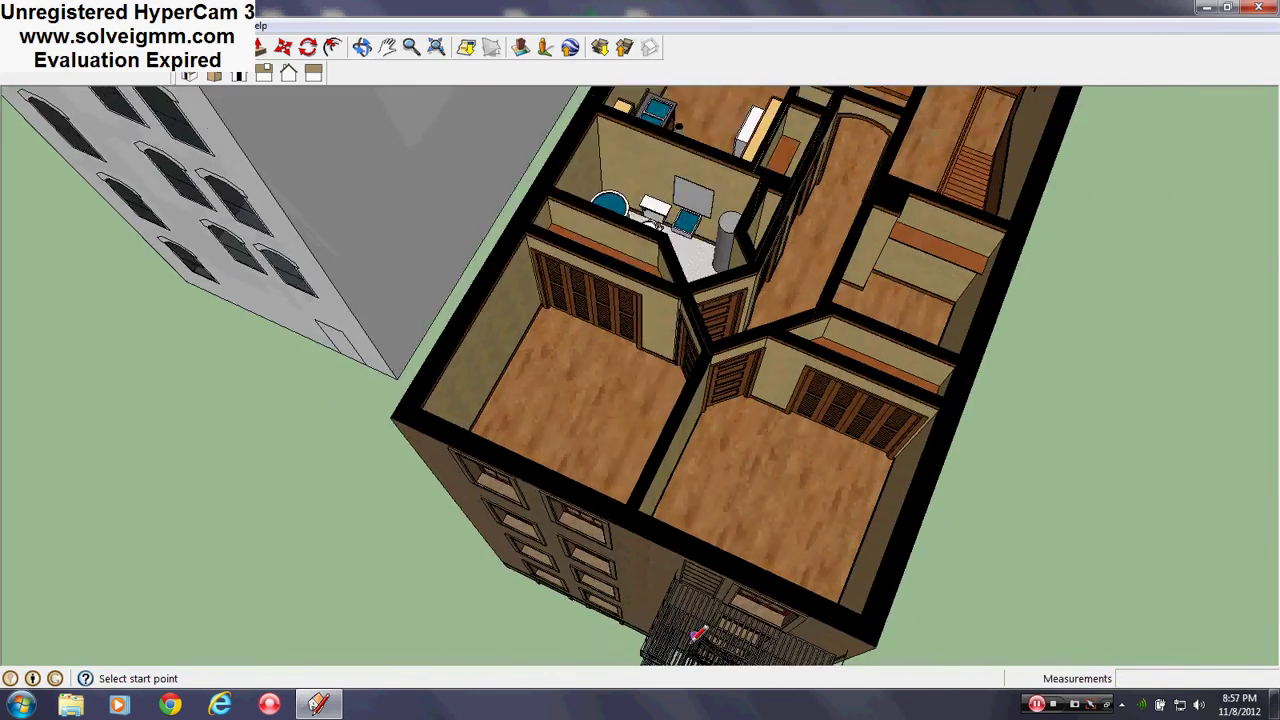
pyautogui.scroll(4, 825, 384)
pyautogui.moveTo(825, 384)
pyautogui.mouseDown(button='middle')
pyautogui.moveTo(886, 328)
pyautogui.moveTo(991, 323)
pyautogui.moveTo(960, 520)
pyautogui.moveTo(994, 314)
pyautogui.moveTo(991, 337)
pyautogui.mouseUp(button='middle')
pyautogui.scroll(-3, 612, 281)
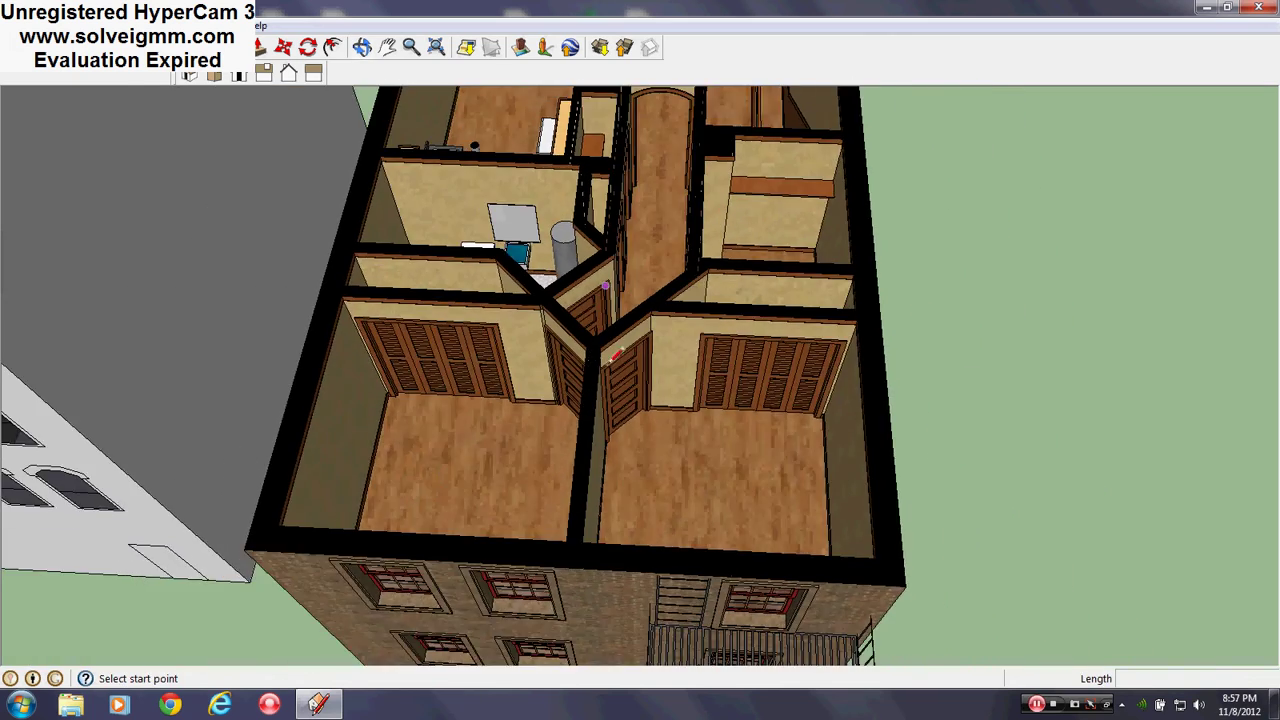
pyautogui.scroll(1, 556, 478)
pyautogui.moveTo(556, 478)
pyautogui.mouseDown(button='middle')
pyautogui.moveTo(581, 523)
pyautogui.moveTo(448, 606)
pyautogui.moveTo(210, 545)
pyautogui.mouseUp(button='middle')
pyautogui.moveTo(515, 496); pyautogui.dragTo(220, 391, button='middle')
pyautogui.scroll(-4, 220, 391)
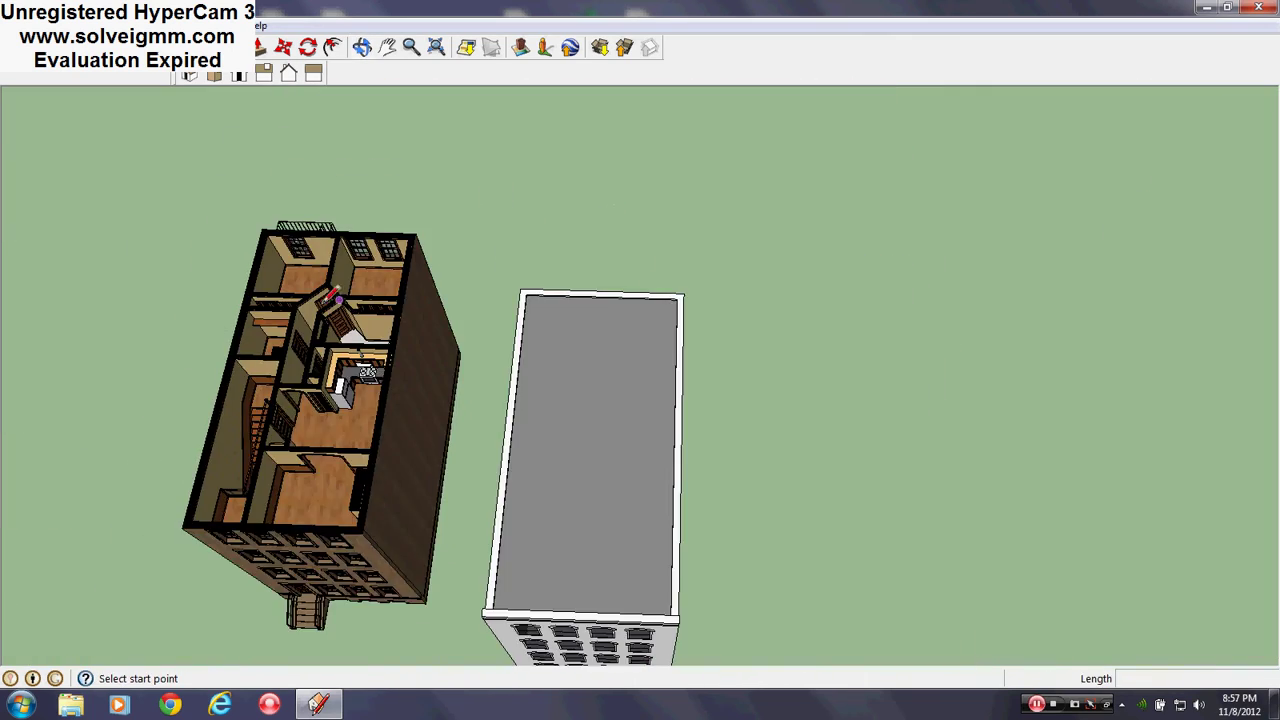
# - View the open top floor from the street side, and compare the roofed brick townhouse with the plain white building
pyautogui.scroll(5, 302, 314)
pyautogui.moveTo(302, 310)
pyautogui.mouseDown(button='middle')
pyautogui.moveTo(466, 269)
pyautogui.moveTo(478, 222)
pyautogui.mouseUp(button='middle')
pyautogui.scroll(-3, 612, 424)
pyautogui.moveTo(660, 445)
pyautogui.mouseDown(button='middle')
pyautogui.moveTo(651, 470)
pyautogui.moveTo(414, 443)
pyautogui.mouseUp(button='middle')
pyautogui.scroll(3, 428, 176)
pyautogui.scroll(-3, 586, 148)
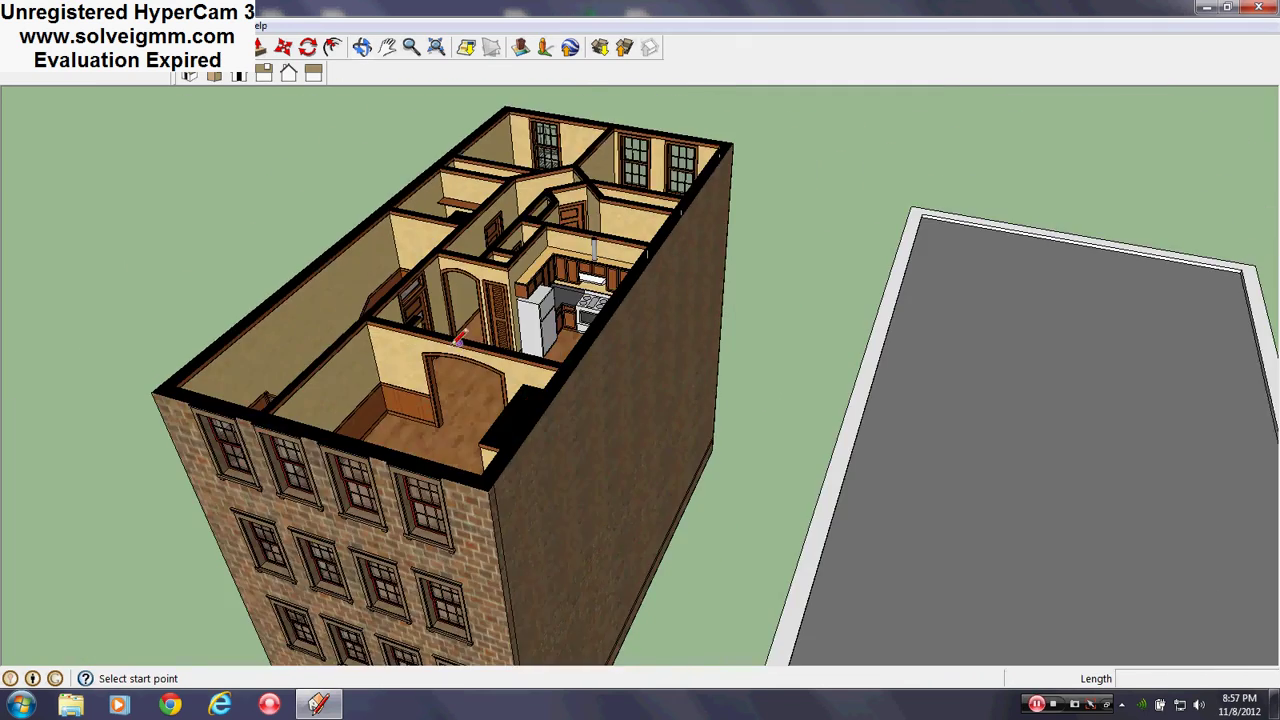
pyautogui.scroll(-3, 456, 343)
pyautogui.moveTo(458, 343); pyautogui.dragTo(767, 216, button='middle')
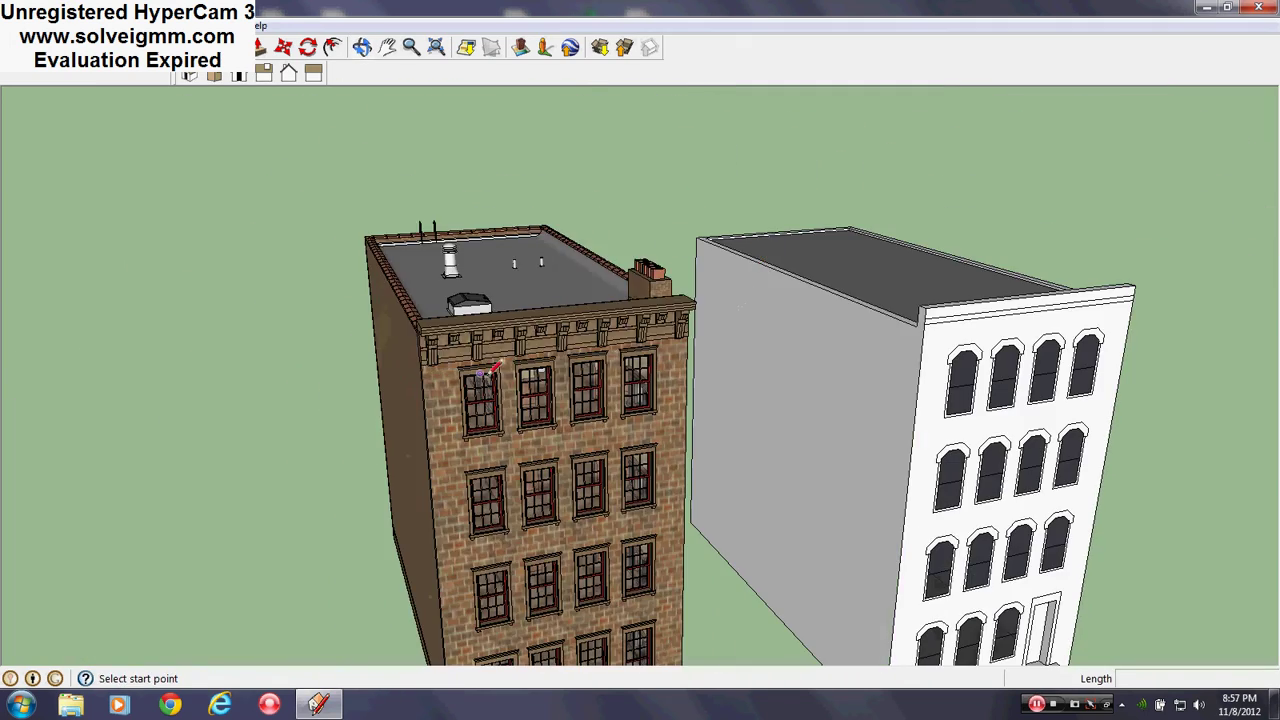
pyautogui.moveTo(488, 374)
pyautogui.mouseDown(button='middle')
pyautogui.moveTo(594, 268)
pyautogui.moveTo(561, 252)
pyautogui.mouseUp(button='middle')
pyautogui.scroll(-2, 561, 252)
pyautogui.moveTo(645, 385)
pyautogui.mouseDown(button='middle')
pyautogui.moveTo(191, 434)
pyautogui.moveTo(204, 415)
pyautogui.mouseUp(button='middle')
# - Delete the brick townhouse together with the plain white building beside it
pyautogui.press('space')
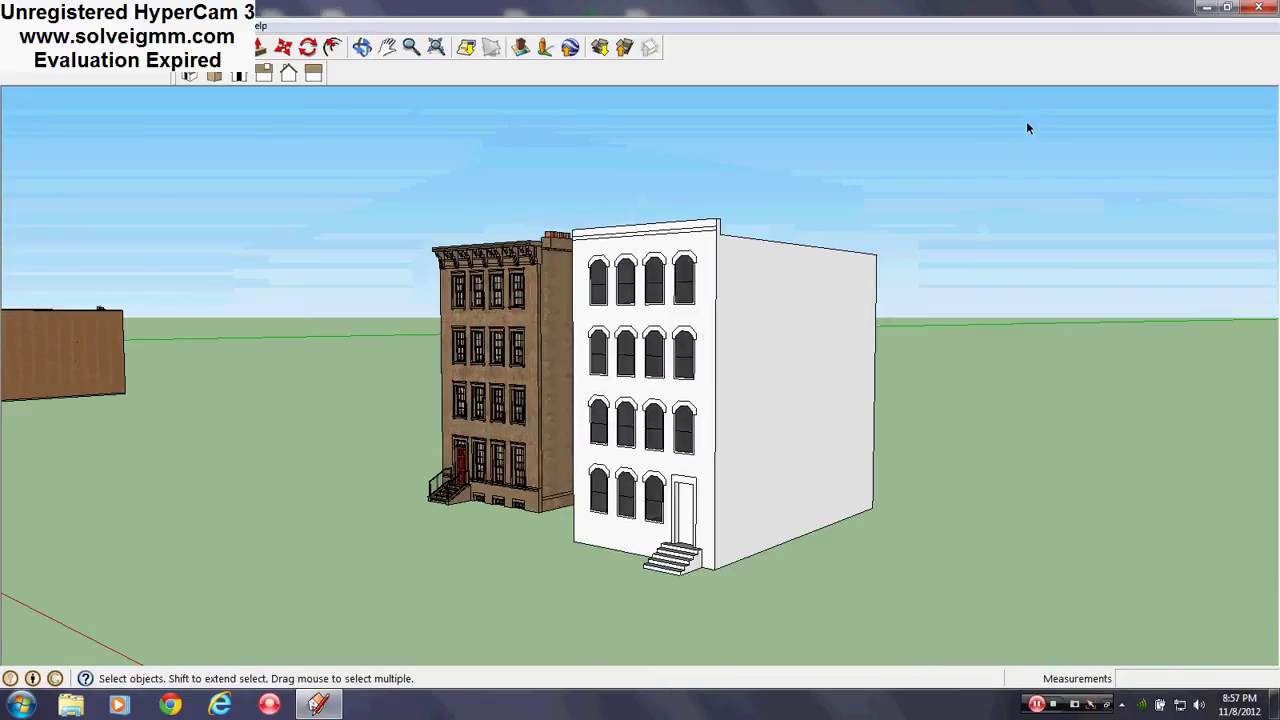
pyautogui.moveTo(440, 571); pyautogui.dragTo(440, 572)
pyautogui.press('Delete')
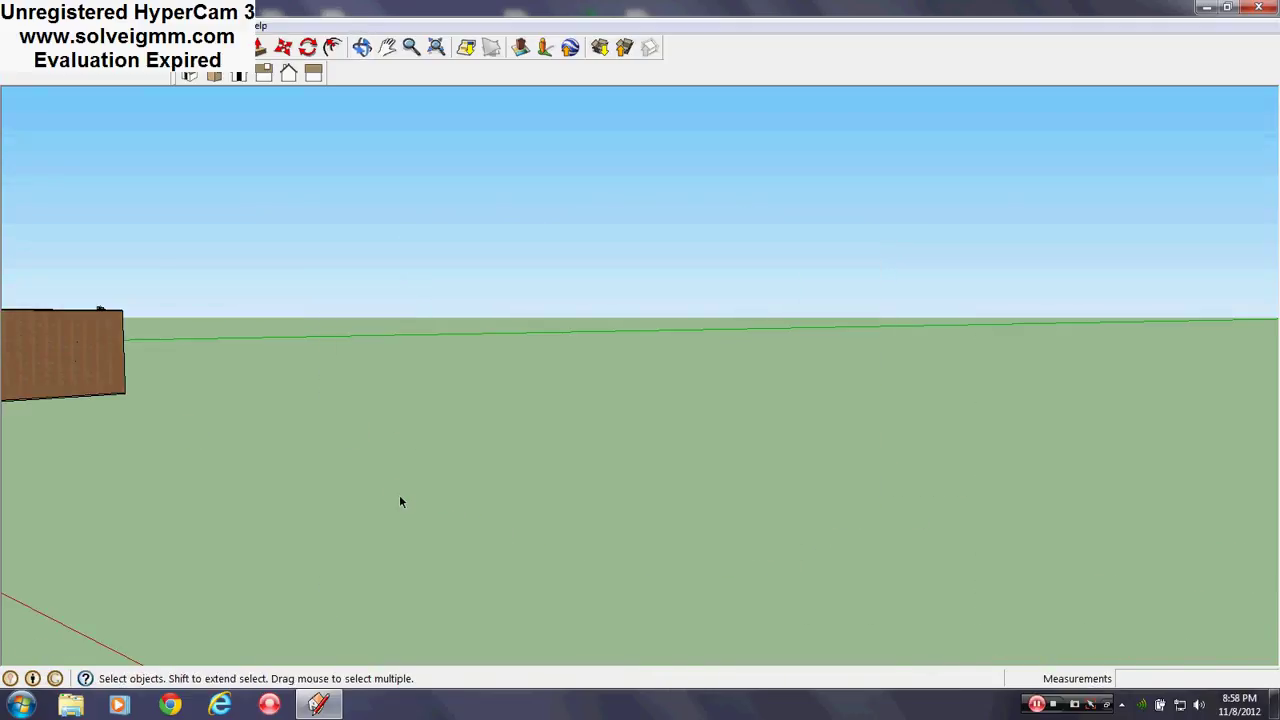
# - Examine the three-story brick storefront building from both front corners, next to its plain white counterpart
pyautogui.moveTo(89, 374); pyautogui.dragTo(562, 422, button='middle')
pyautogui.scroll(4, 562, 422)
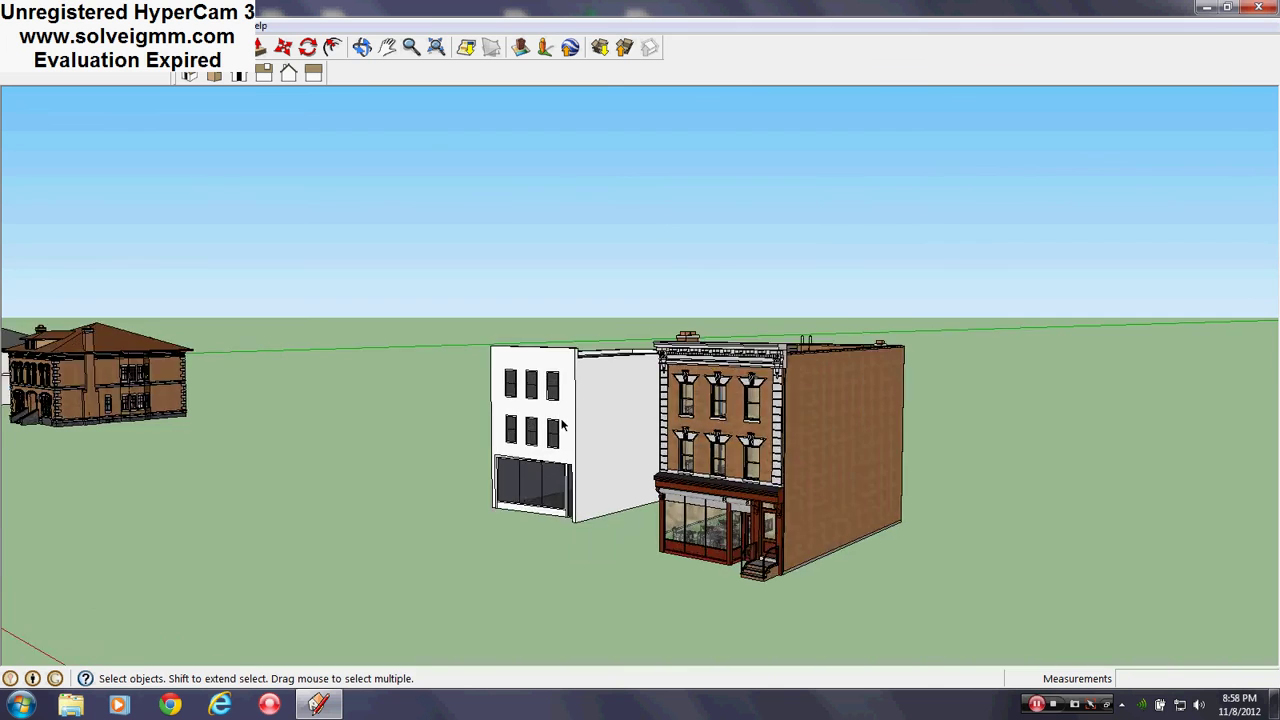
pyautogui.scroll(3, 732, 423)
pyautogui.moveTo(733, 423); pyautogui.dragTo(1131, 394, button='middle')
pyautogui.scroll(-2, 763, 435)
pyautogui.scroll(3, 920, 503)
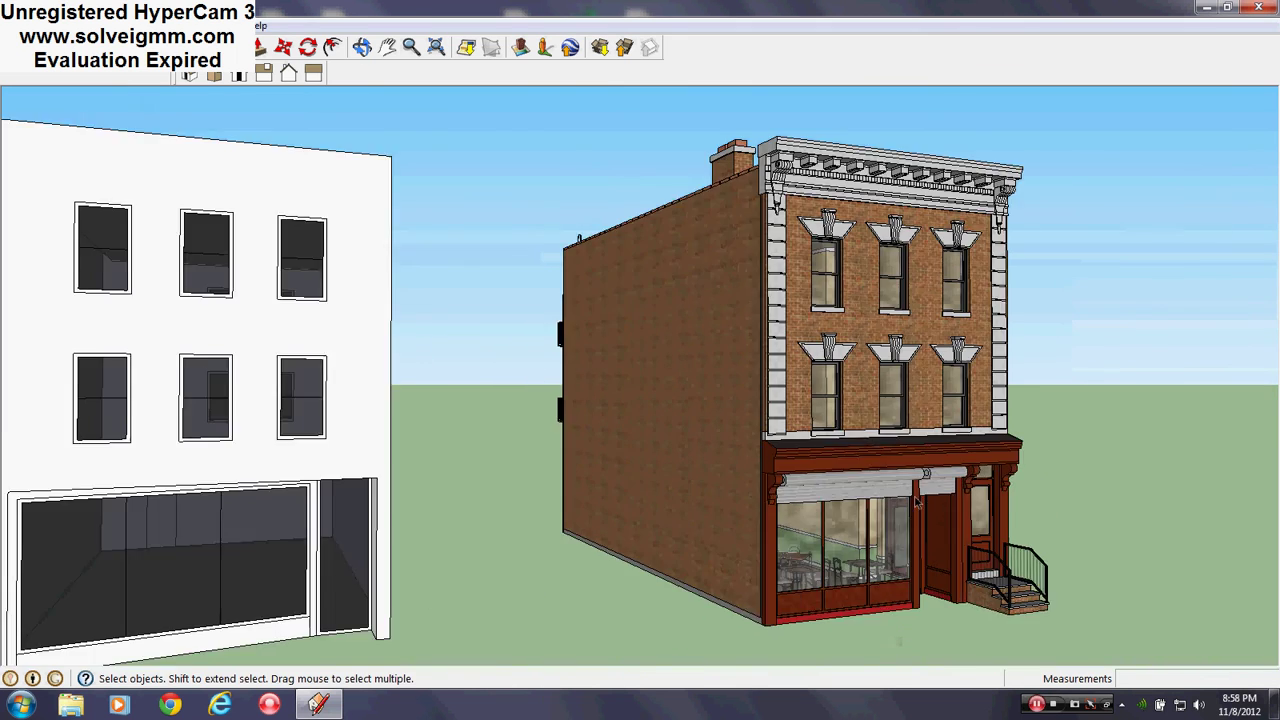
pyautogui.moveTo(920, 503); pyautogui.dragTo(585, 450, button='middle')
pyautogui.scroll(-2, 663, 420)
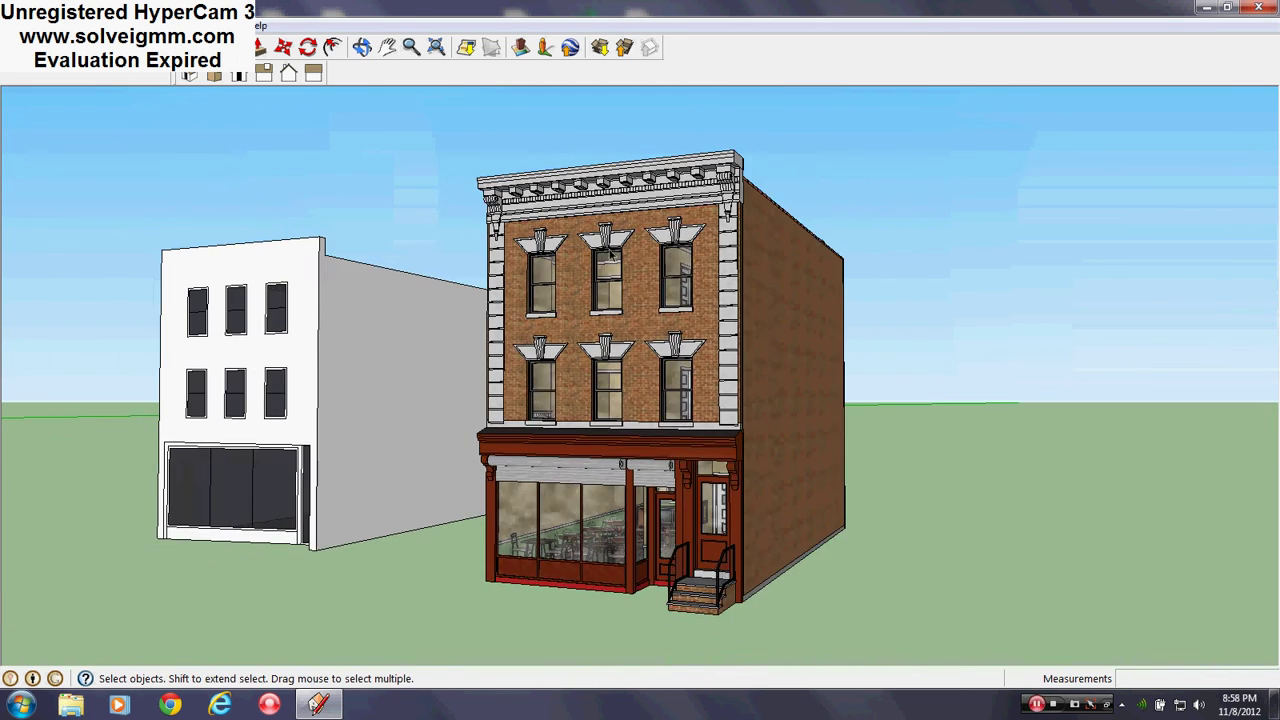
# - Inspect the storefront building's street facade head-on, including the cornice, window lintels, shopfront glazing and entry steps
pyautogui.moveTo(612, 256); pyautogui.dragTo(730, 385, button='middle')
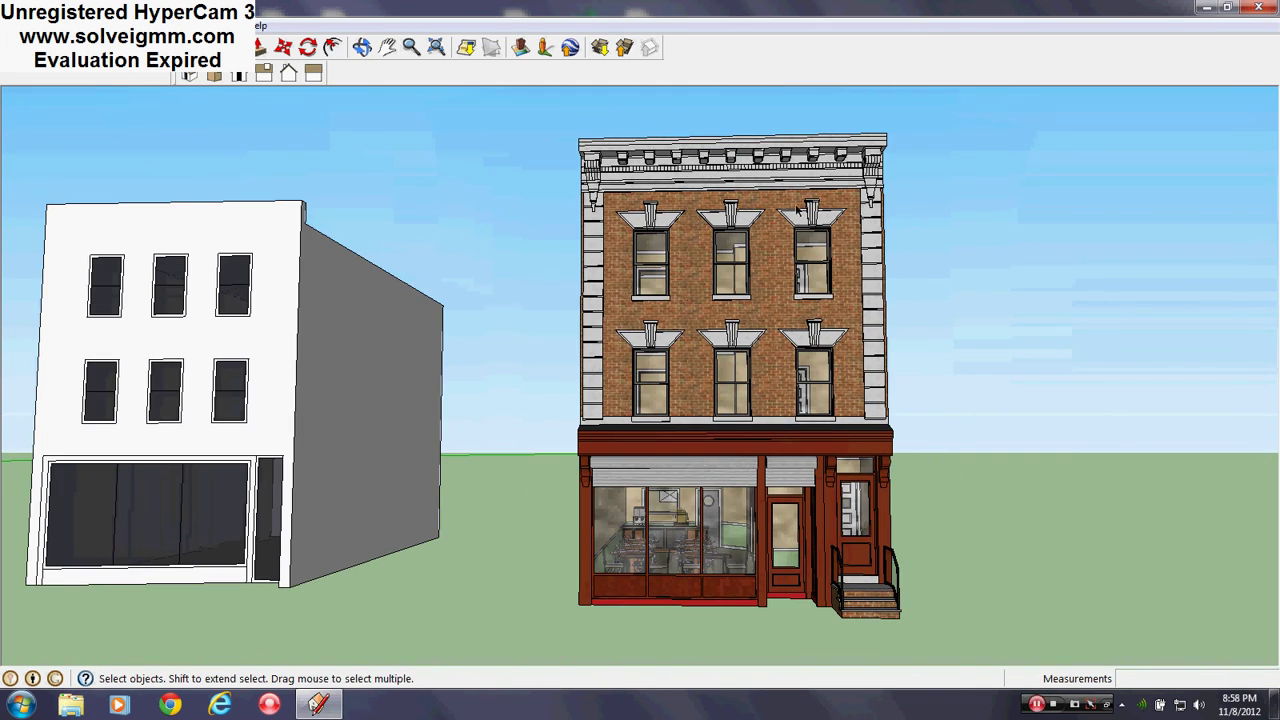
pyautogui.moveTo(658, 352); pyautogui.dragTo(548, 400, button='middle')
pyautogui.moveTo(531, 506); pyautogui.dragTo(332, 507, button='middle')
pyautogui.moveTo(441, 512); pyautogui.dragTo(358, 660, button='middle')
pyautogui.scroll(-3, 340, 490)
pyautogui.scroll(4, 795, 580)
pyautogui.moveTo(790, 586); pyautogui.dragTo(772, 614, button='middle')
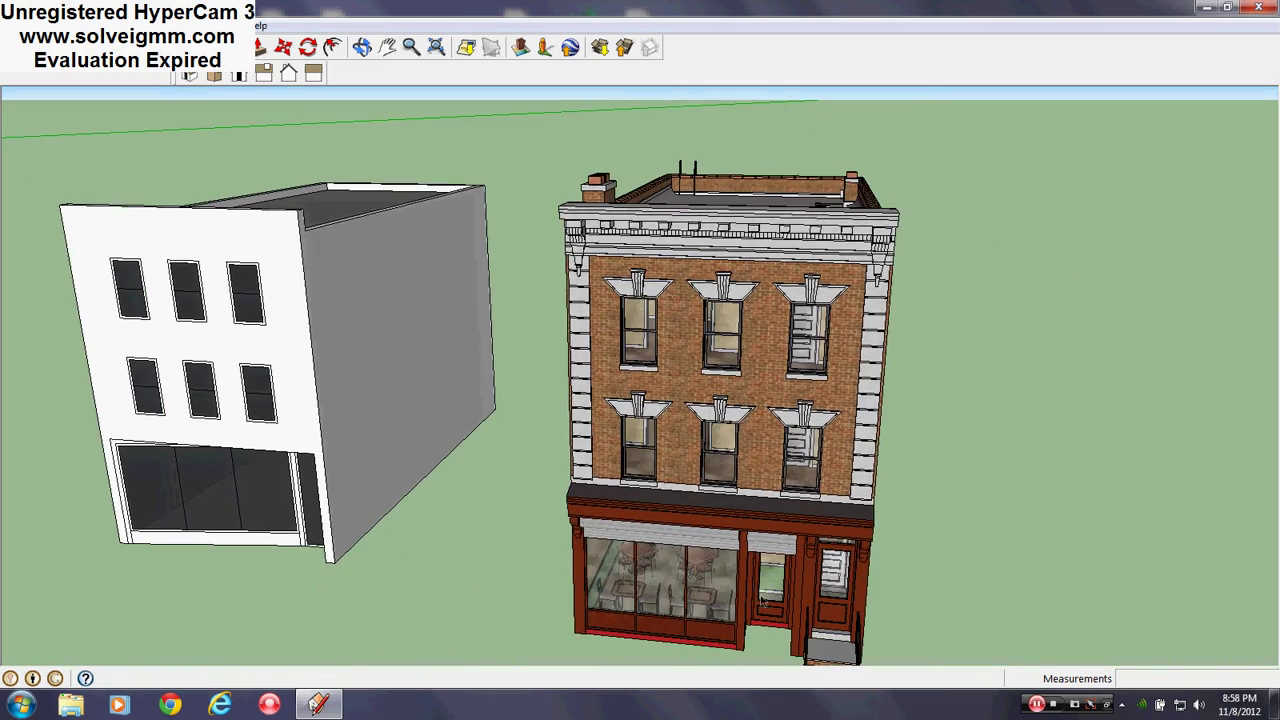
# - Inspect the storefront building's rear wall with its fire escape, windows and back door, alongside the white building's rear
pyautogui.moveTo(721, 370); pyautogui.dragTo(1127, 353, button='middle')
pyautogui.moveTo(808, 302); pyautogui.dragTo(1120, 331, button='middle')
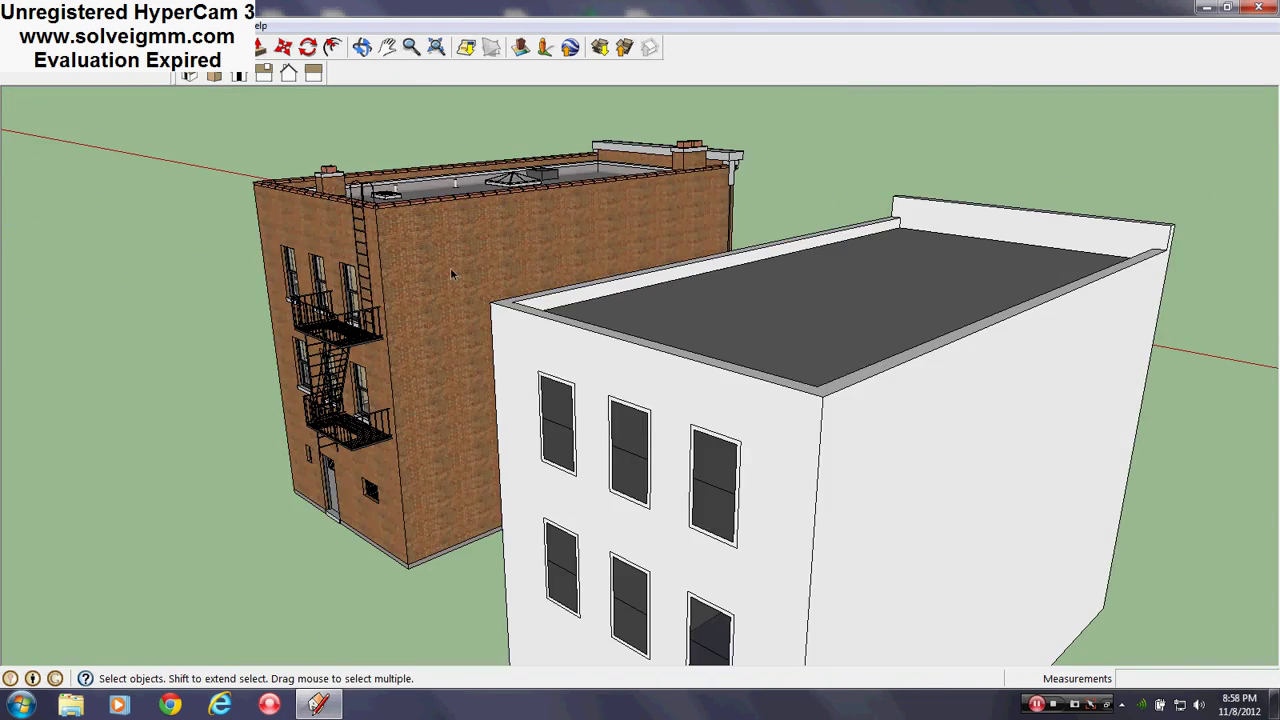
pyautogui.scroll(-1, 450, 272)
pyautogui.scroll(4, 312, 346)
pyautogui.moveTo(328, 326); pyautogui.dragTo(705, 397, button='middle')
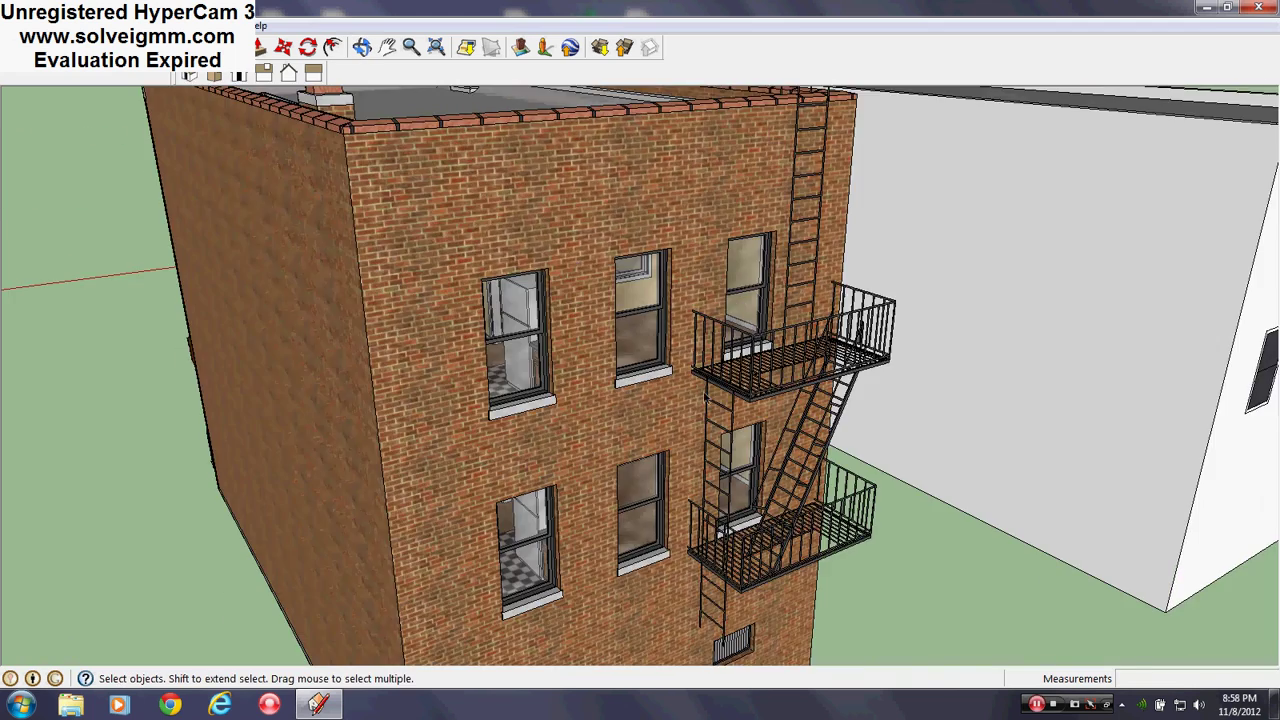
pyautogui.scroll(4, 616, 409)
pyautogui.scroll(4, 380, 304)
pyautogui.moveTo(491, 334); pyautogui.dragTo(432, 498, button='middle')
pyautogui.scroll(-7, 288, 355)
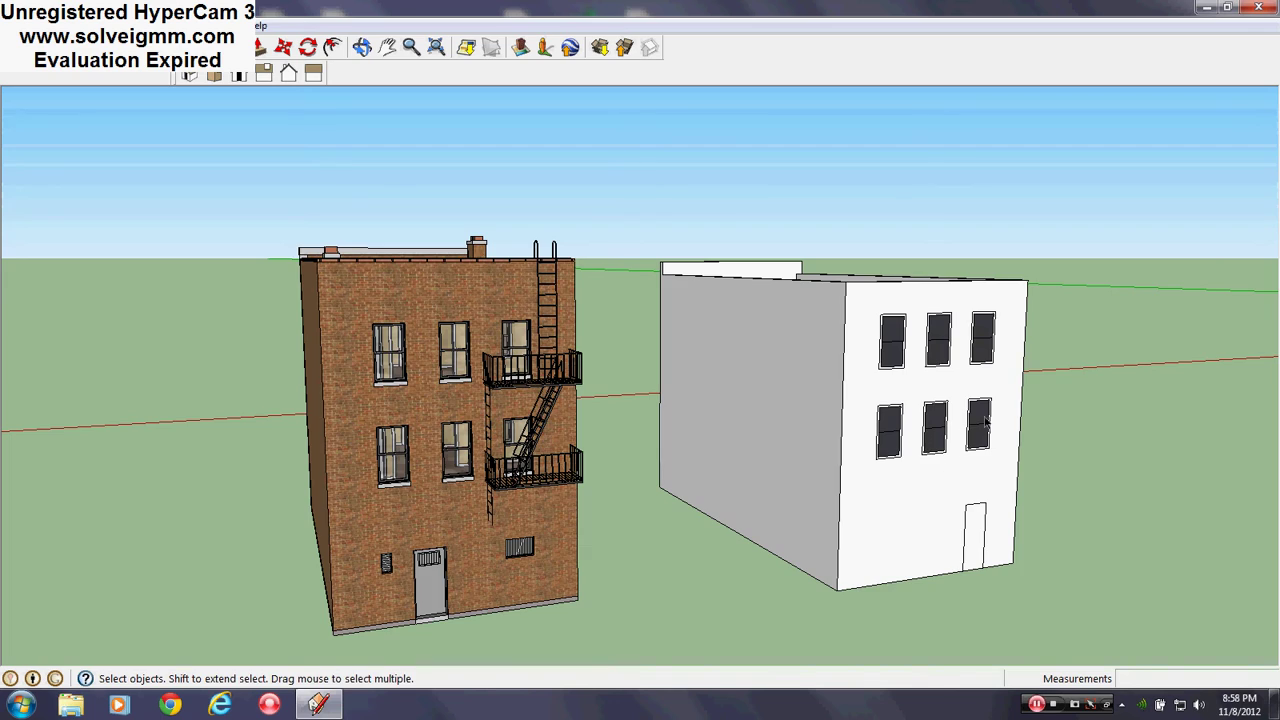
# - Examine the storefront building's roof with its tiled parapet, skylight, vents and chimneys
pyautogui.scroll(2, 436, 428)
pyautogui.moveTo(438, 428); pyautogui.dragTo(508, 588, button='middle')
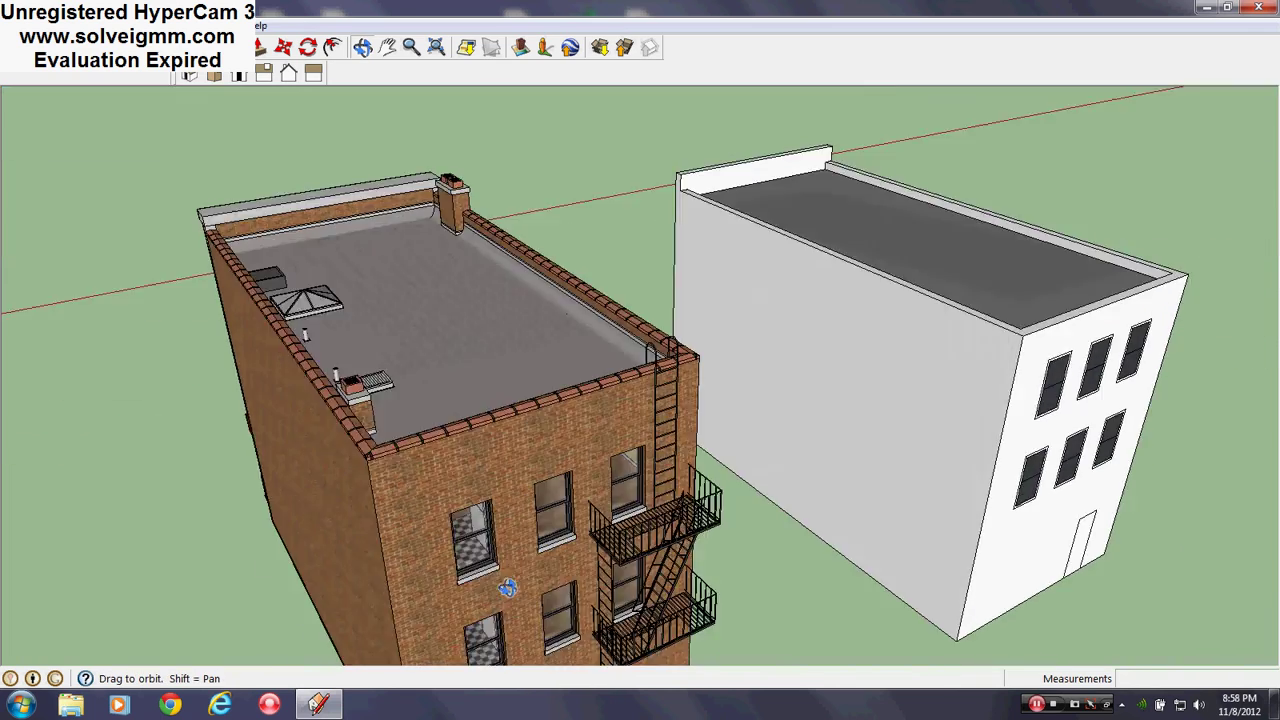
pyautogui.scroll(5, 612, 560)
pyautogui.moveTo(608, 558); pyautogui.dragTo(747, 621, button='middle')
pyautogui.scroll(-8, 747, 621)
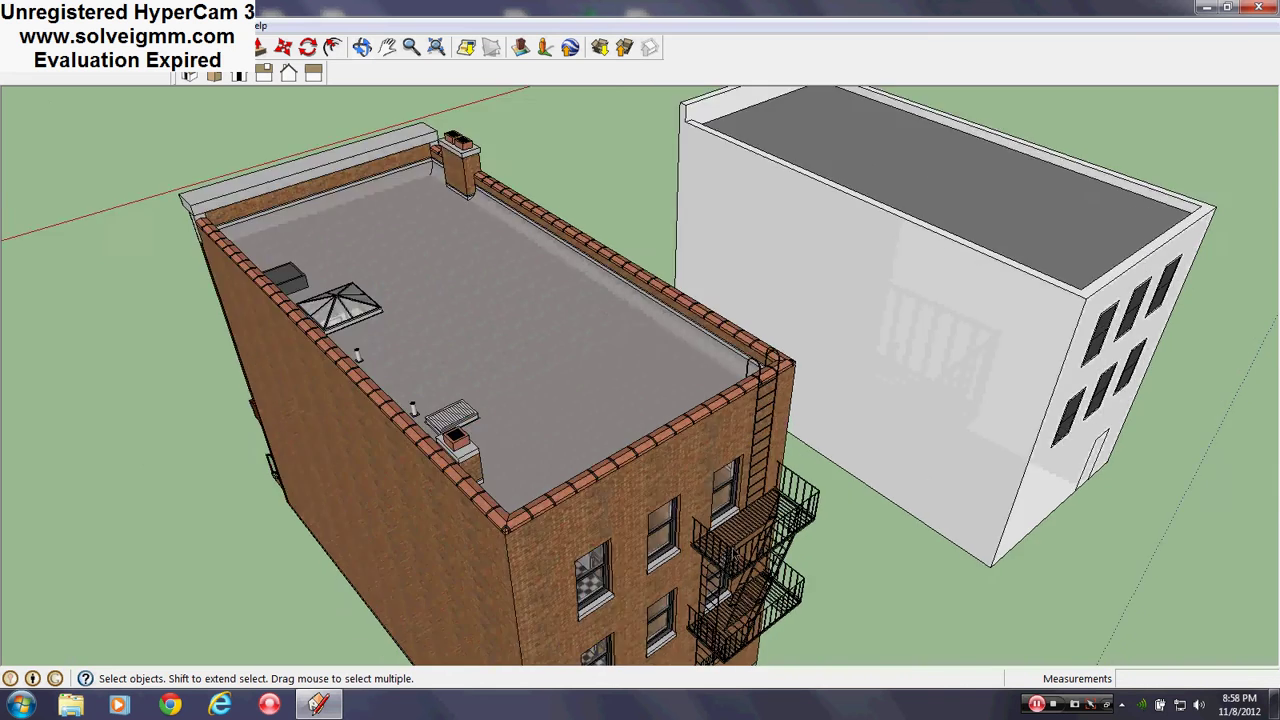
# - Delete the brick storefront building and its plain white counterpart
pyautogui.moveTo(400, 357); pyautogui.dragTo(591, 357, button='middle')
pyautogui.scroll(-6, 591, 357)
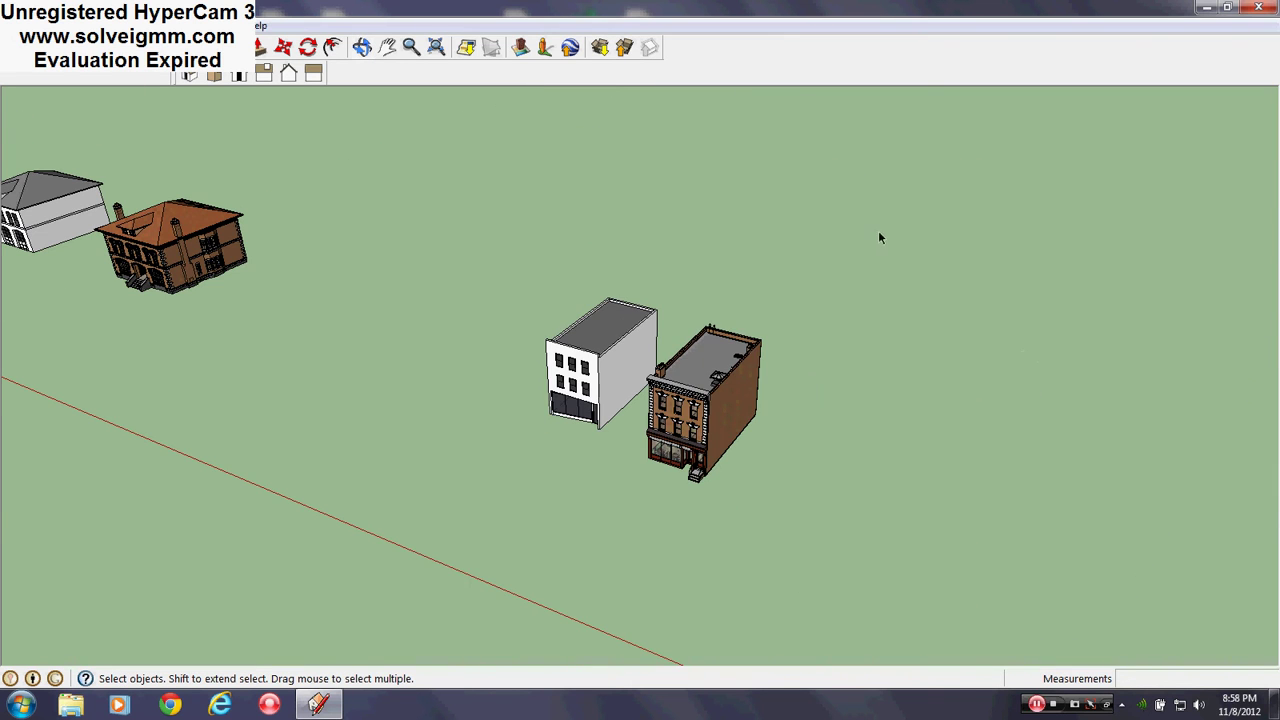
pyautogui.press('Delete')
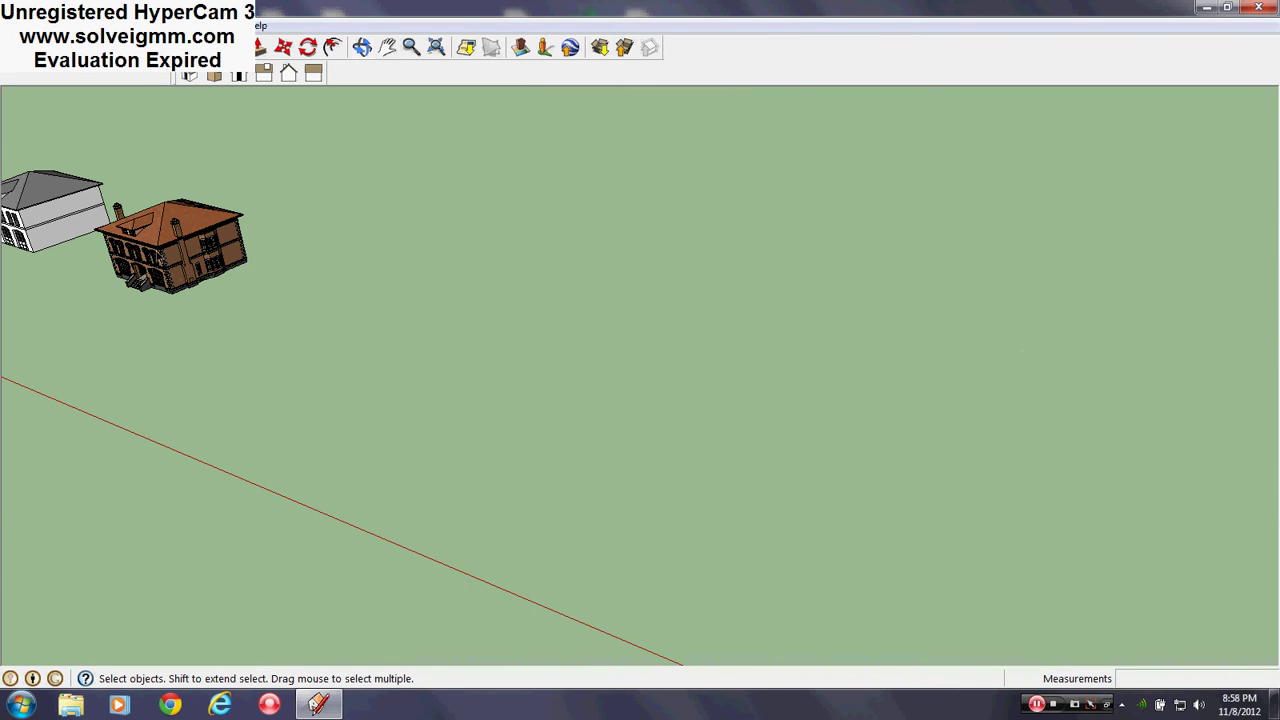
# - Compare the plain white hip-roofed house with the detailed brick house from the front
pyautogui.scroll(3, 158, 252)
pyautogui.keyDown('shift'); pyautogui.moveTo(158, 252); pyautogui.dragTo(1040, 260, button='middle'); pyautogui.keyUp('shift')
pyautogui.scroll(5, 621, 387)
pyautogui.keyDown('shift'); pyautogui.moveTo(149, 431); pyautogui.dragTo(455, 426, button='middle'); pyautogui.keyUp('shift')
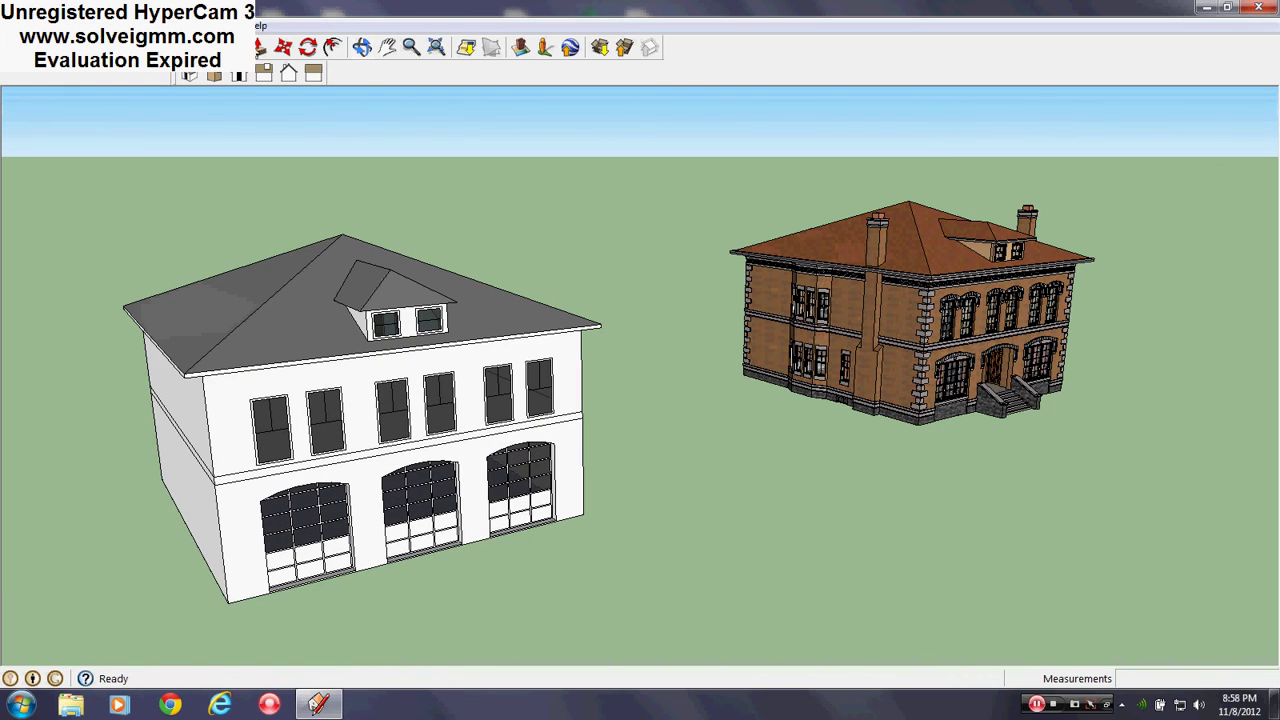
pyautogui.click(283, 47)
pyautogui.moveTo(469, 451); pyautogui.dragTo(634, 425)
pyautogui.scroll(4, 670, 435)
pyautogui.moveTo(670, 435); pyautogui.dragTo(390, 360, button='middle')
pyautogui.scroll(-5, 385, 360)
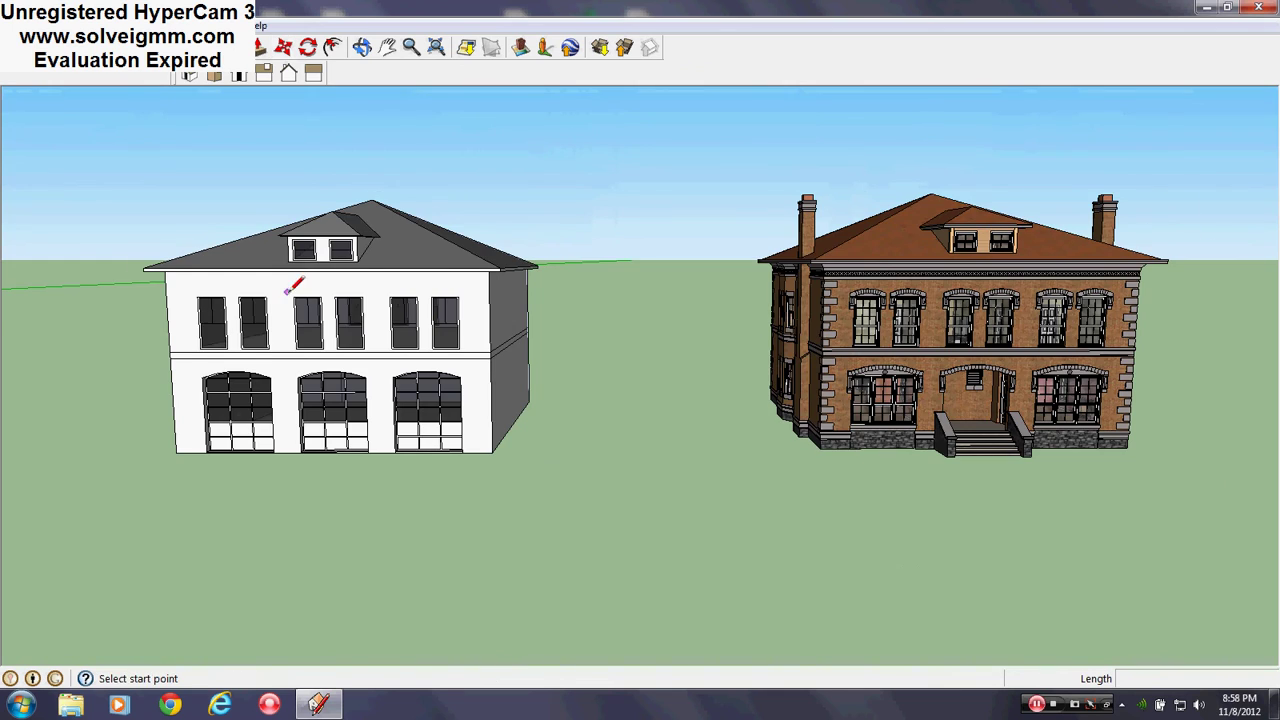
# - Examine the plain white house from all sides, including its rear windows, hipped roof, dormer and arched front openings
pyautogui.moveTo(287, 291); pyautogui.dragTo(1024, 375, button='middle')
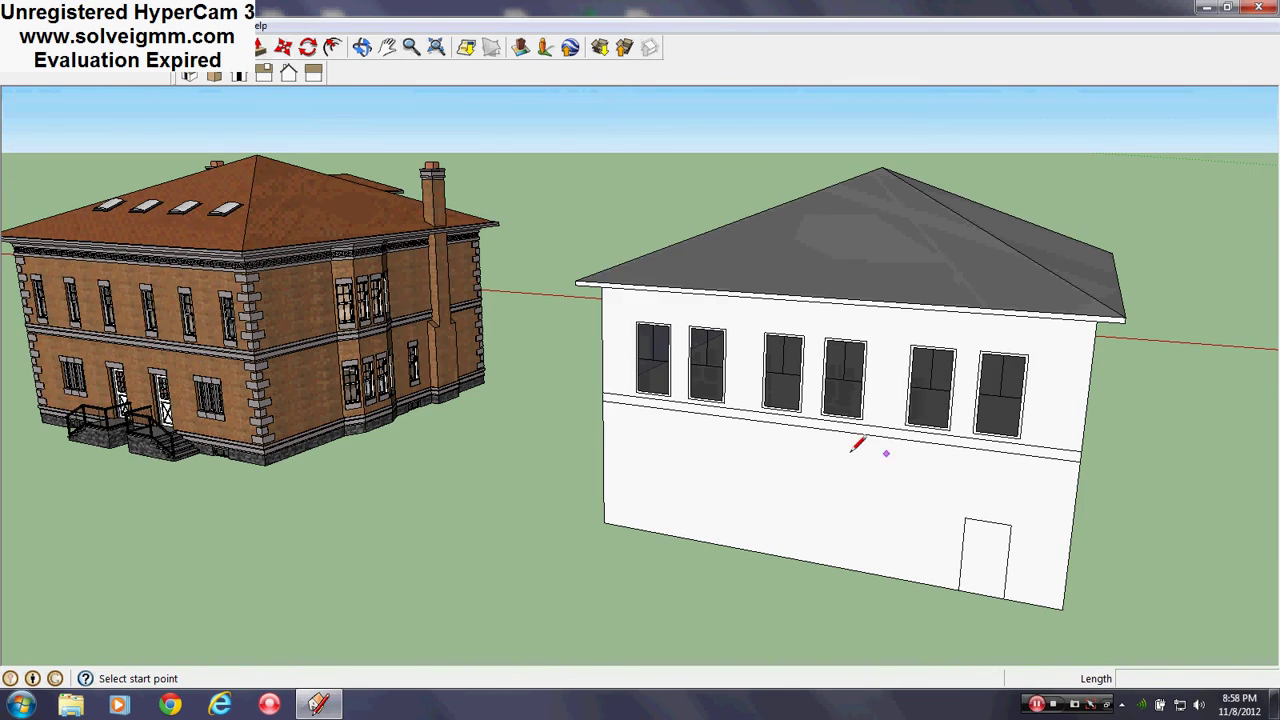
pyautogui.moveTo(790, 425); pyautogui.dragTo(792, 350, button='middle')
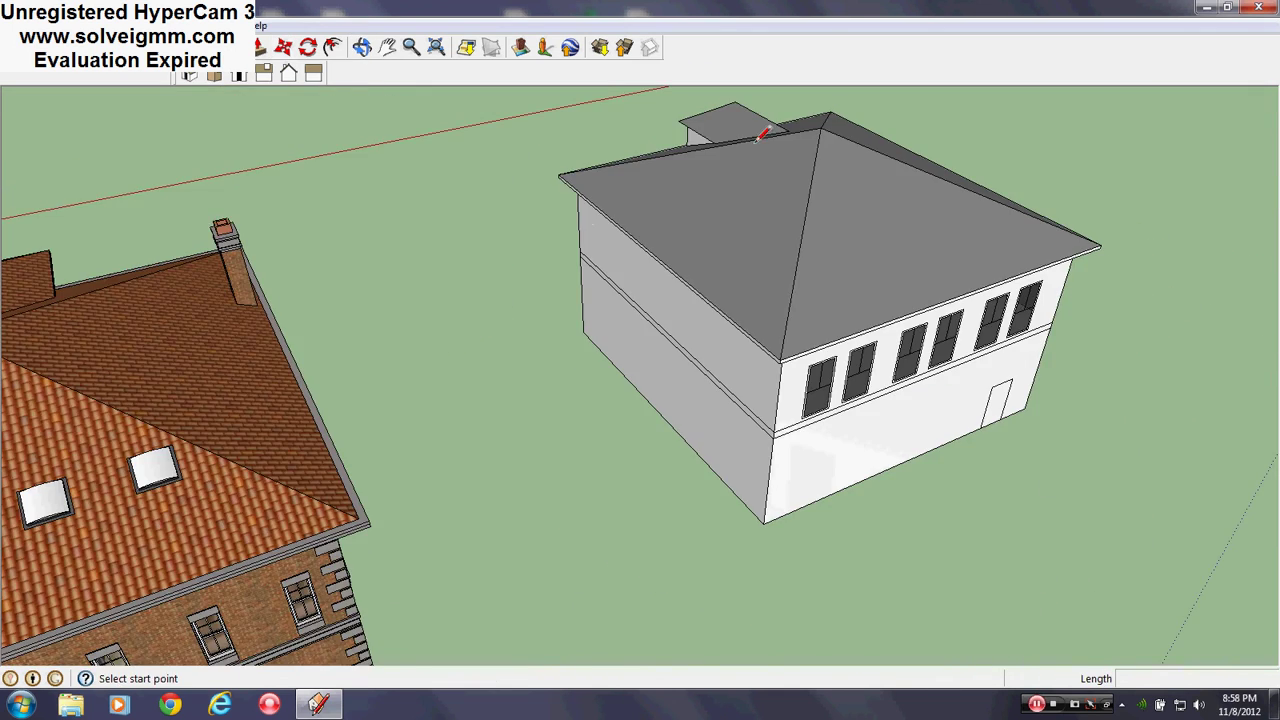
pyautogui.moveTo(760, 135); pyautogui.dragTo(568, 203, button='middle')
pyautogui.moveTo(985, 421); pyautogui.dragTo(205, 375, button='middle')
pyautogui.scroll(-3, 260, 462)
pyautogui.moveTo(373, 527); pyautogui.dragTo(125, 488, button='middle')
pyautogui.scroll(2, 380, 426)
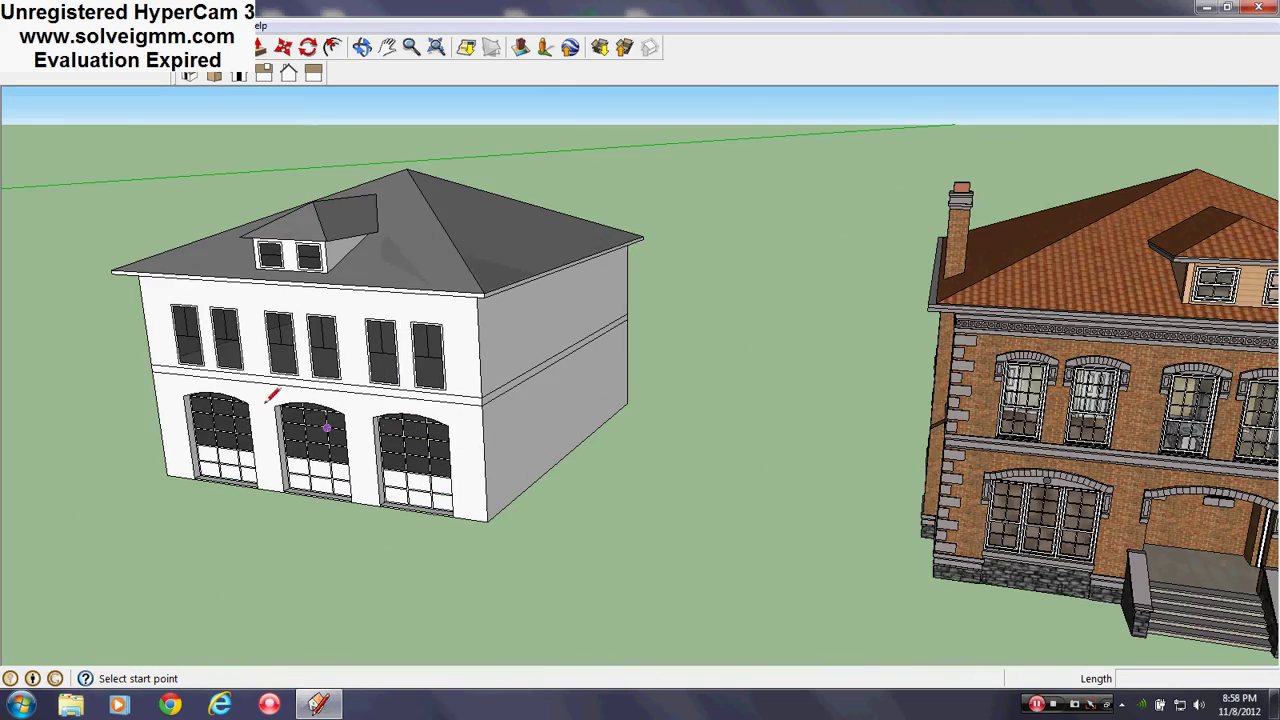
# - Inspect the brick house's front facade, including its arched windows, stone quoins, cornice and dormer
pyautogui.scroll(-4, 229, 392)
pyautogui.scroll(4, 704, 406)
pyautogui.scroll(3, 720, 550)
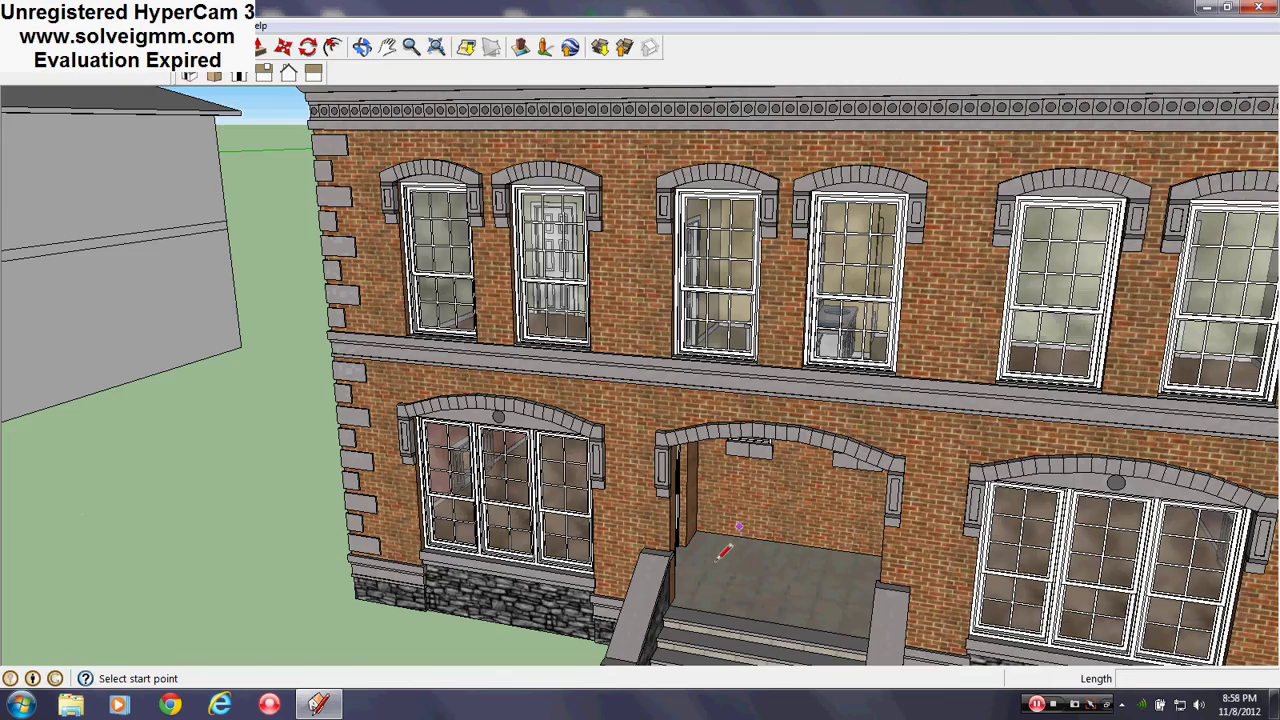
pyautogui.moveTo(712, 560); pyautogui.dragTo(748, 471, button='middle')
pyautogui.scroll(-3, 748, 471)
pyautogui.scroll(-3, 720, 515)
pyautogui.scroll(-2, 700, 505)
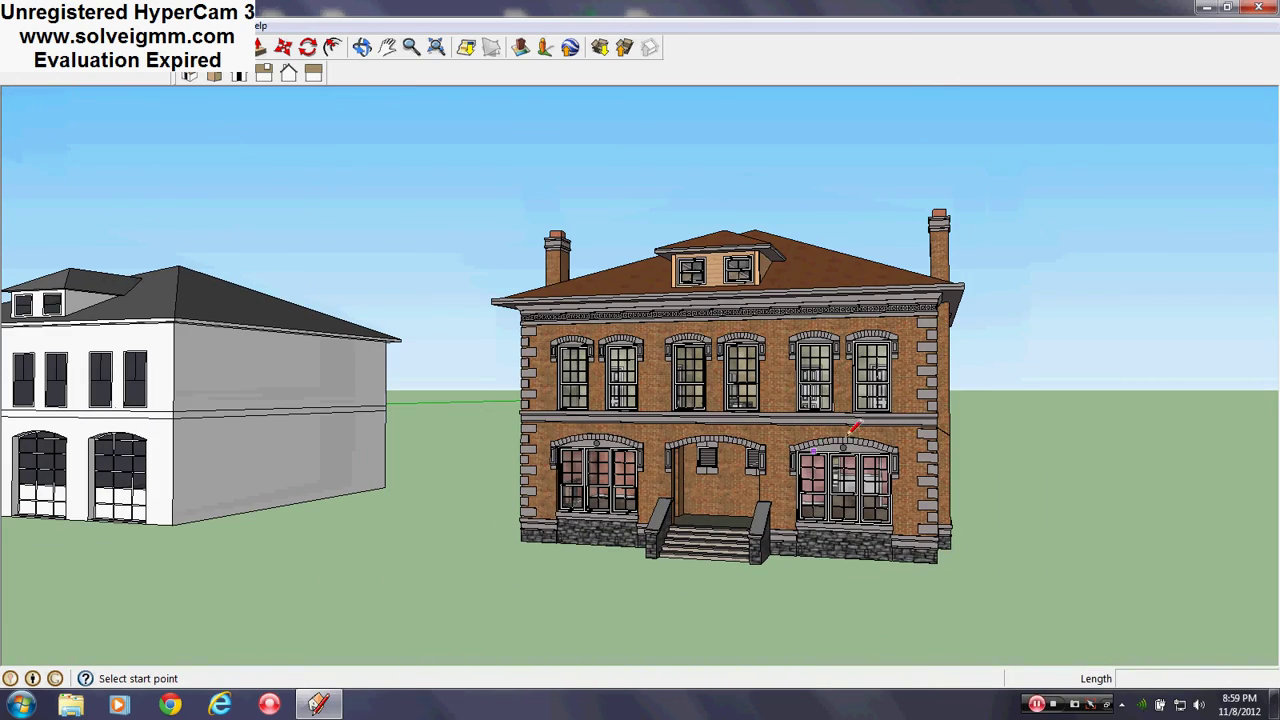
# - Examine the brick house's recessed entrance porch, front steps and flanking triple windows up close
pyautogui.scroll(5, 770, 533)
pyautogui.scroll(2, 731, 488)
pyautogui.moveTo(731, 488); pyautogui.dragTo(1065, 518, button='middle')
pyautogui.scroll(3, 972, 326)
pyautogui.moveTo(970, 350); pyautogui.dragTo(655, 437, button='middle')
pyautogui.scroll(-3, 655, 437)
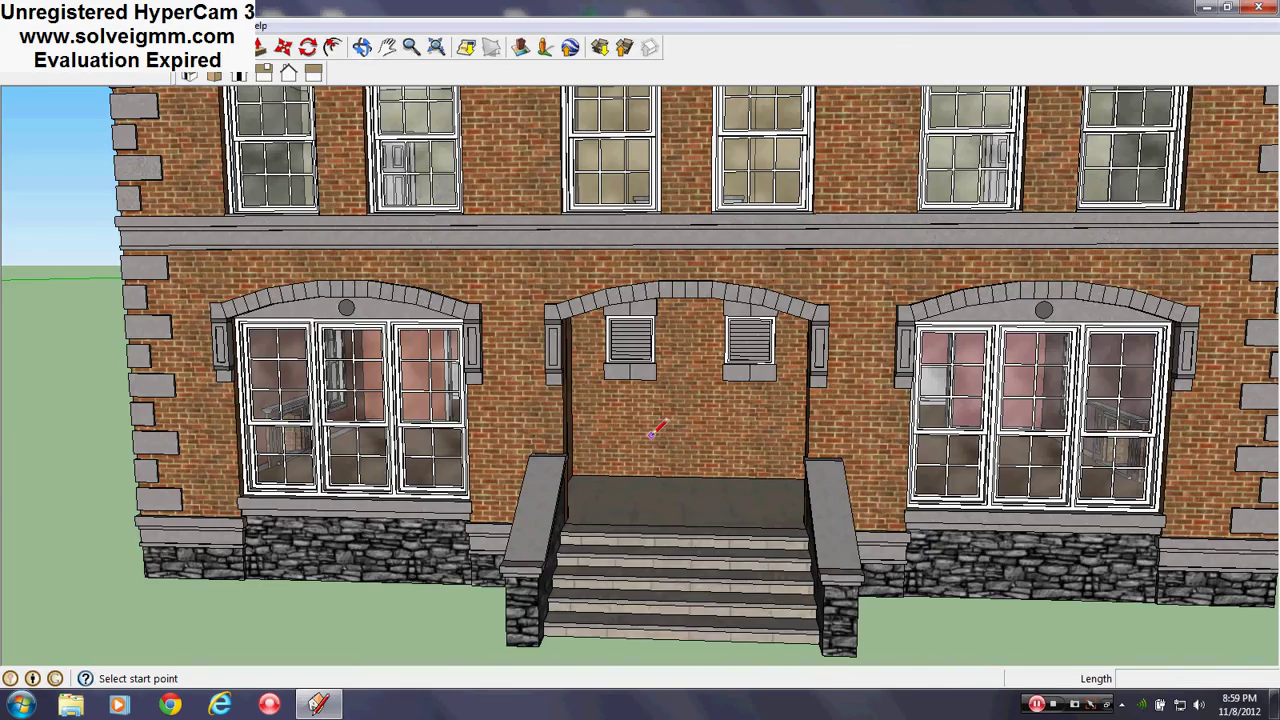
# - Try to move the plain white house onto the brick house by its lower front corner
pyautogui.scroll(-3, 714, 549)
pyautogui.scroll(-2, 910, 352)
pyautogui.moveTo(916, 348); pyautogui.dragTo(311, 294, button='middle')
pyautogui.click(281, 50)
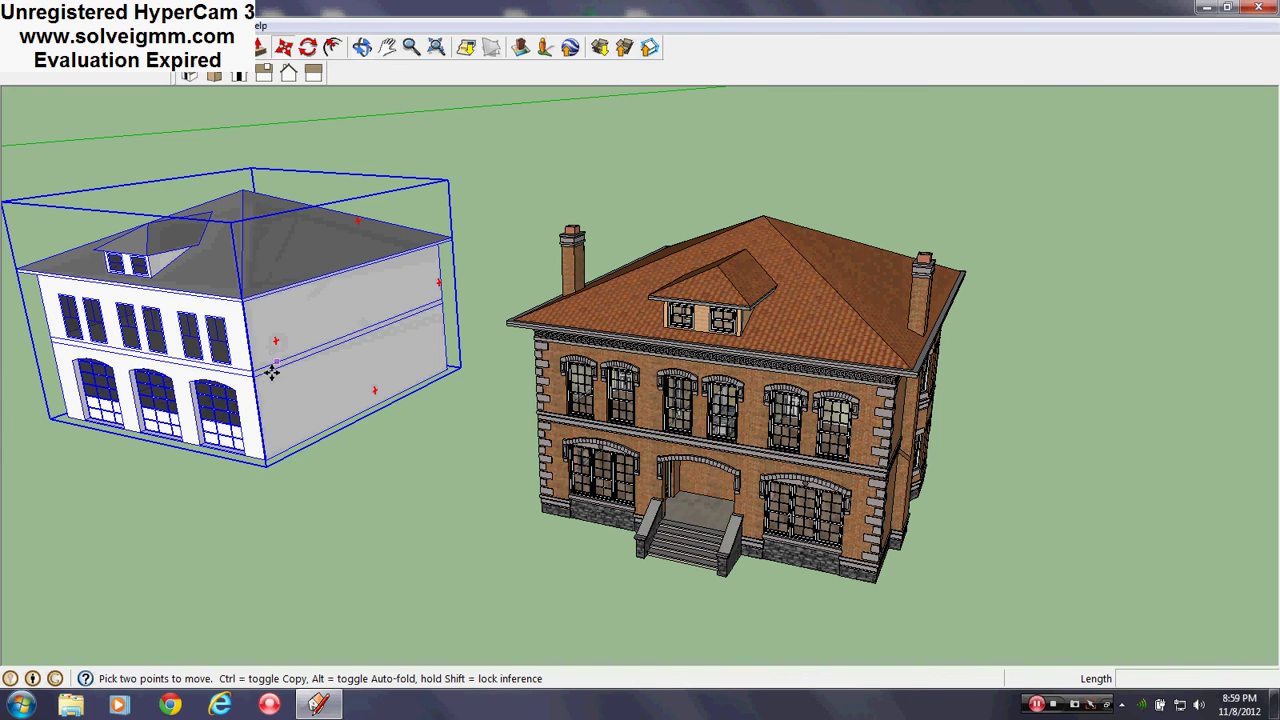
pyautogui.scroll(3, 266, 460)
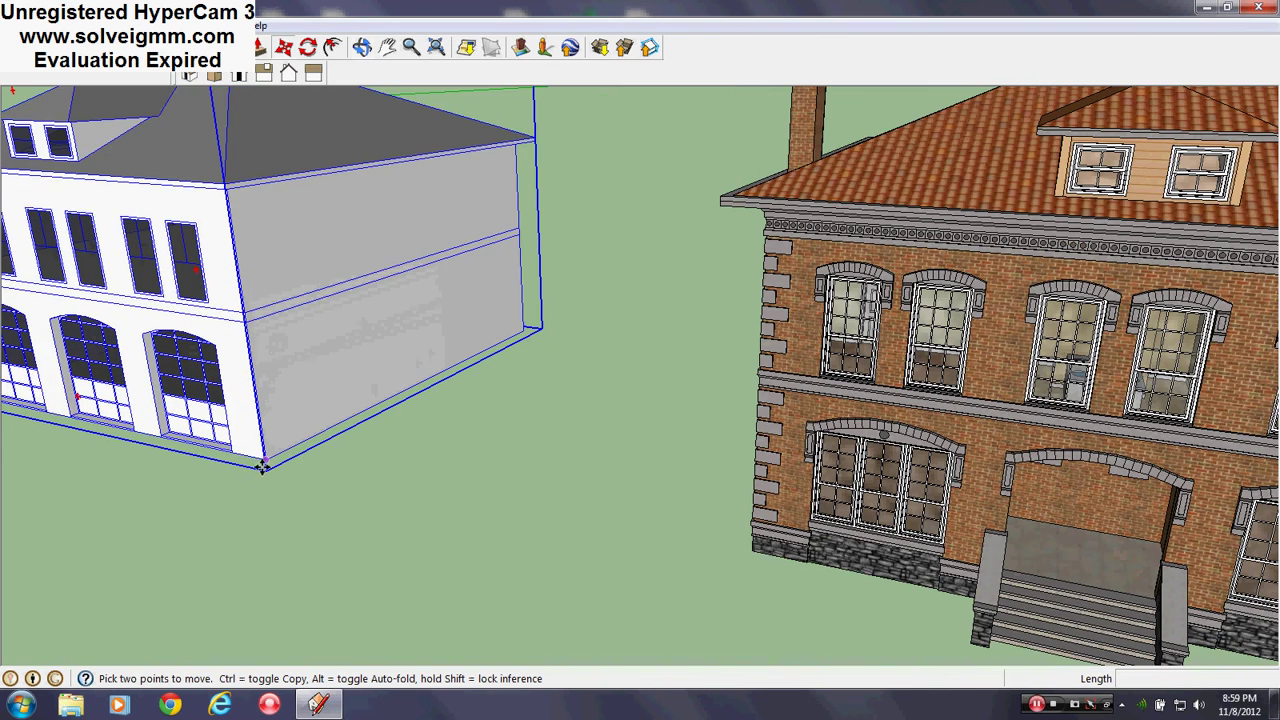
pyautogui.click(264, 461)
pyautogui.scroll(-4, 111, 303)
pyautogui.scroll(4, 480, 378)
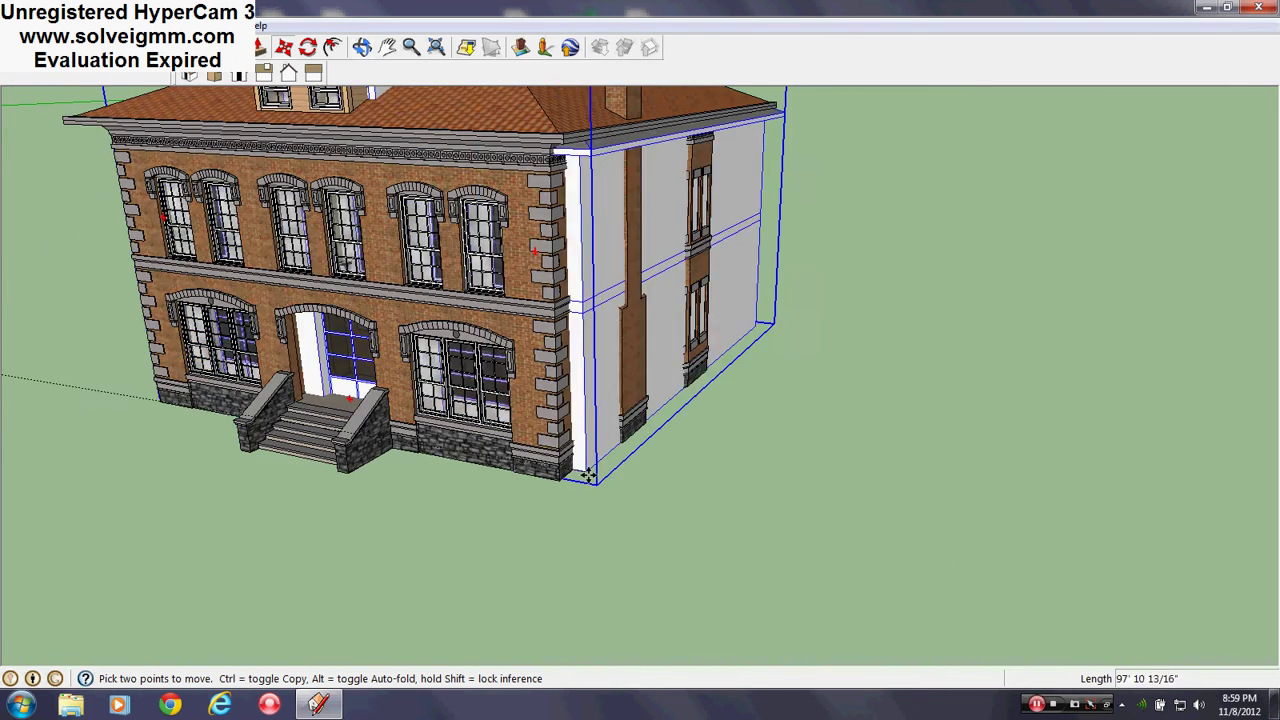
pyautogui.scroll(-3, 557, 480)
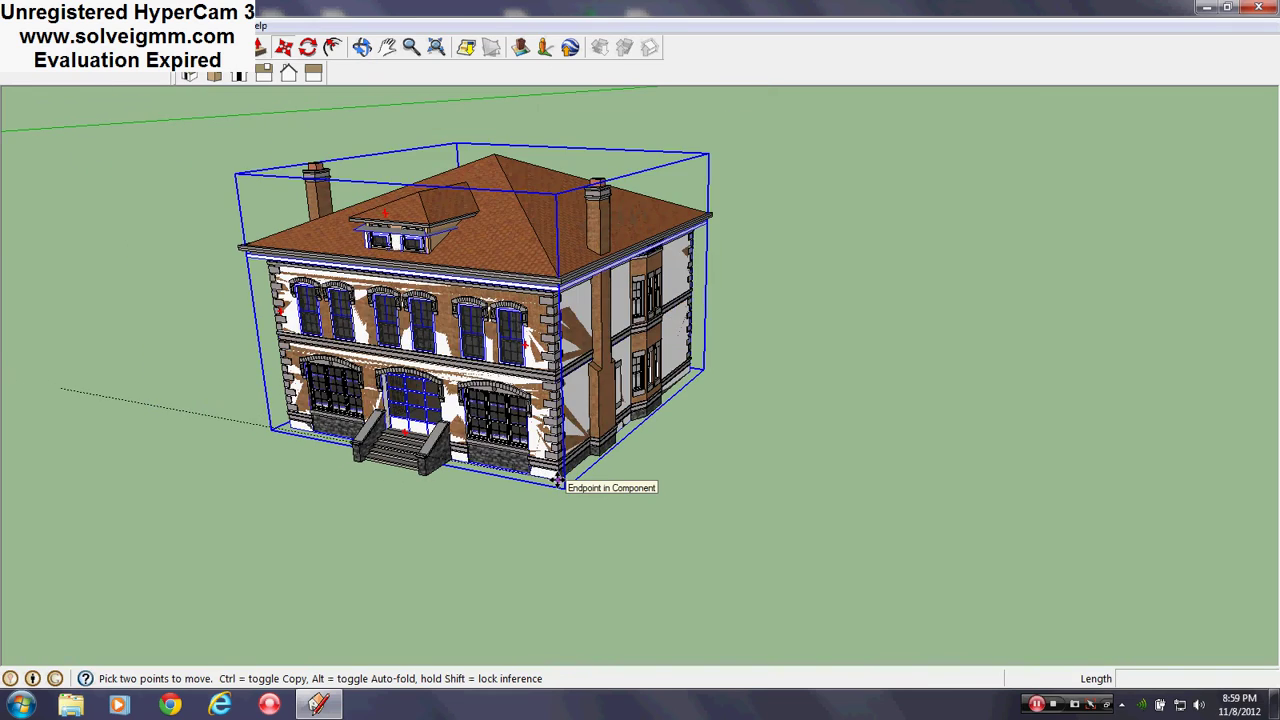
pyautogui.press('Escape')
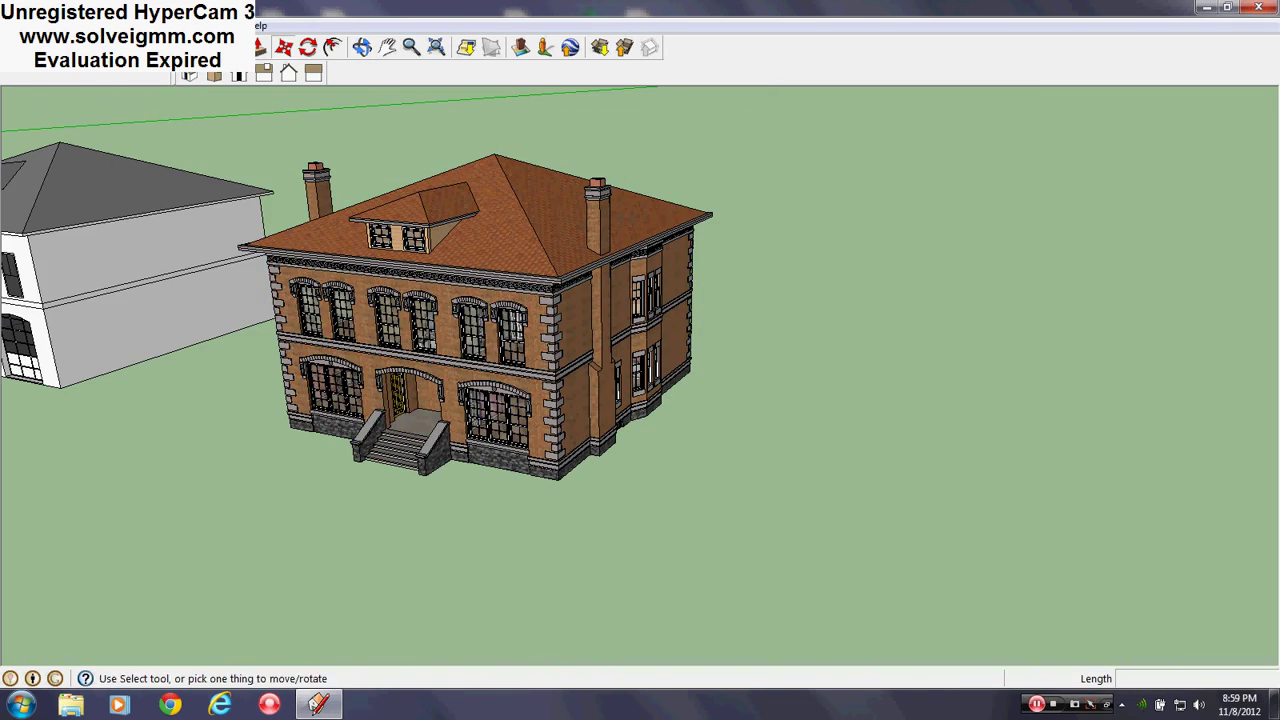
# - Examine the brick house's side bay windows and chimney, and its rear facade with skylights, doors and railed landings
pyautogui.scroll(4, 356, 339)
pyautogui.moveTo(356, 339); pyautogui.dragTo(900, 460, button='middle')
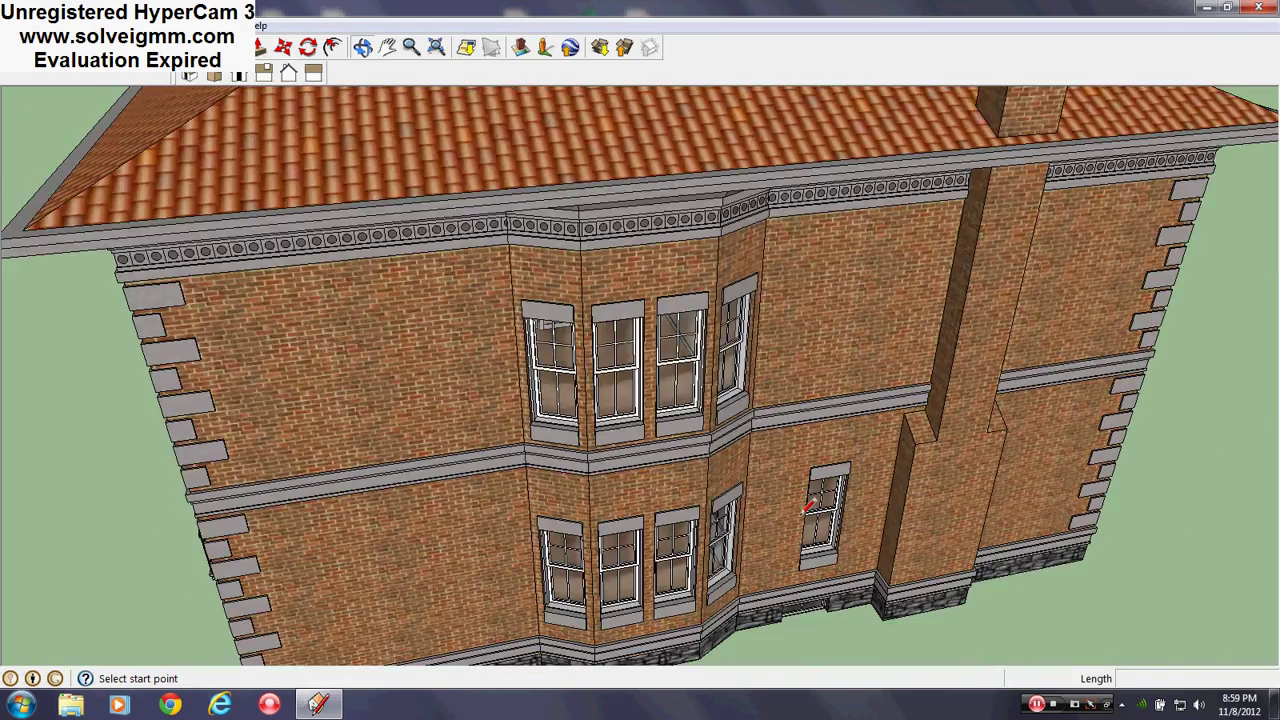
pyautogui.scroll(-3, 740, 517)
pyautogui.moveTo(737, 518); pyautogui.dragTo(1090, 280, button='middle')
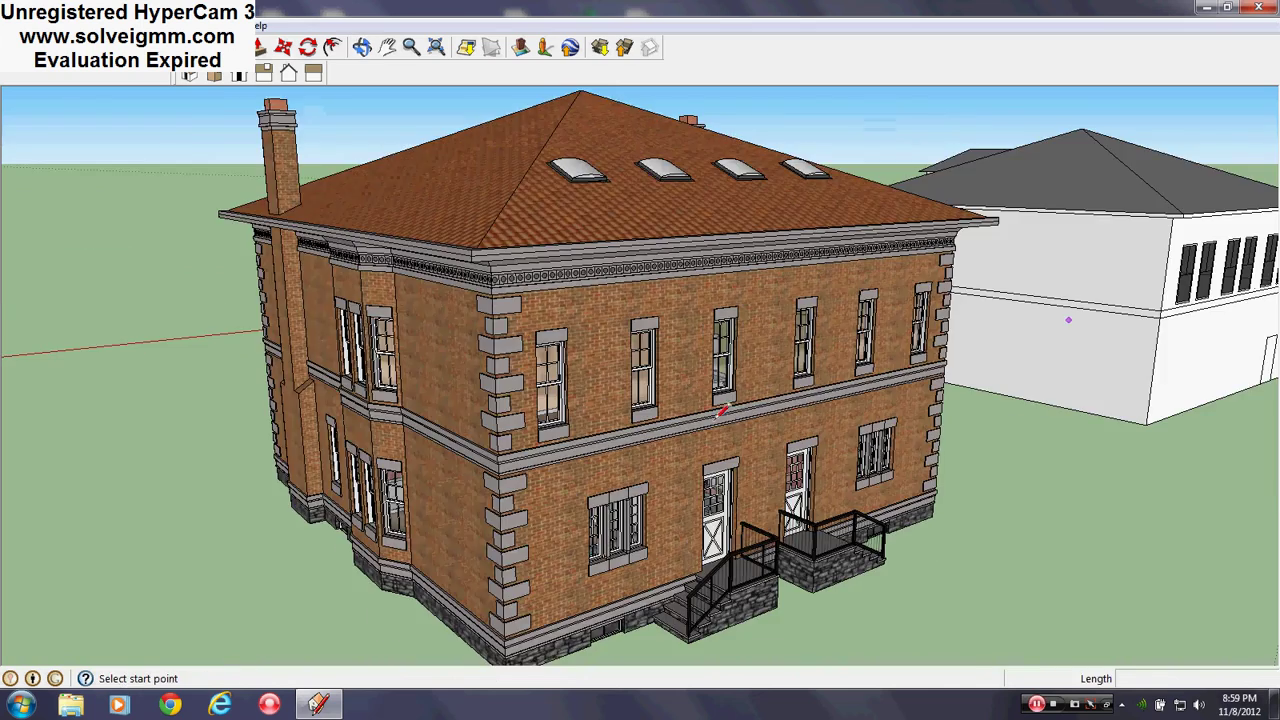
pyautogui.moveTo(722, 411); pyautogui.dragTo(214, 434, button='middle')
pyautogui.scroll(4, 570, 335)
pyautogui.moveTo(570, 335)
pyautogui.mouseDown(button='middle')
pyautogui.moveTo(546, 291)
pyautogui.moveTo(772, 378)
pyautogui.moveTo(850, 372)
pyautogui.mouseUp(button='middle')
pyautogui.moveTo(383, 263); pyautogui.dragTo(486, 177, button='middle')
pyautogui.scroll(-3, 706, 408)
pyautogui.scroll(1, 284, 422)
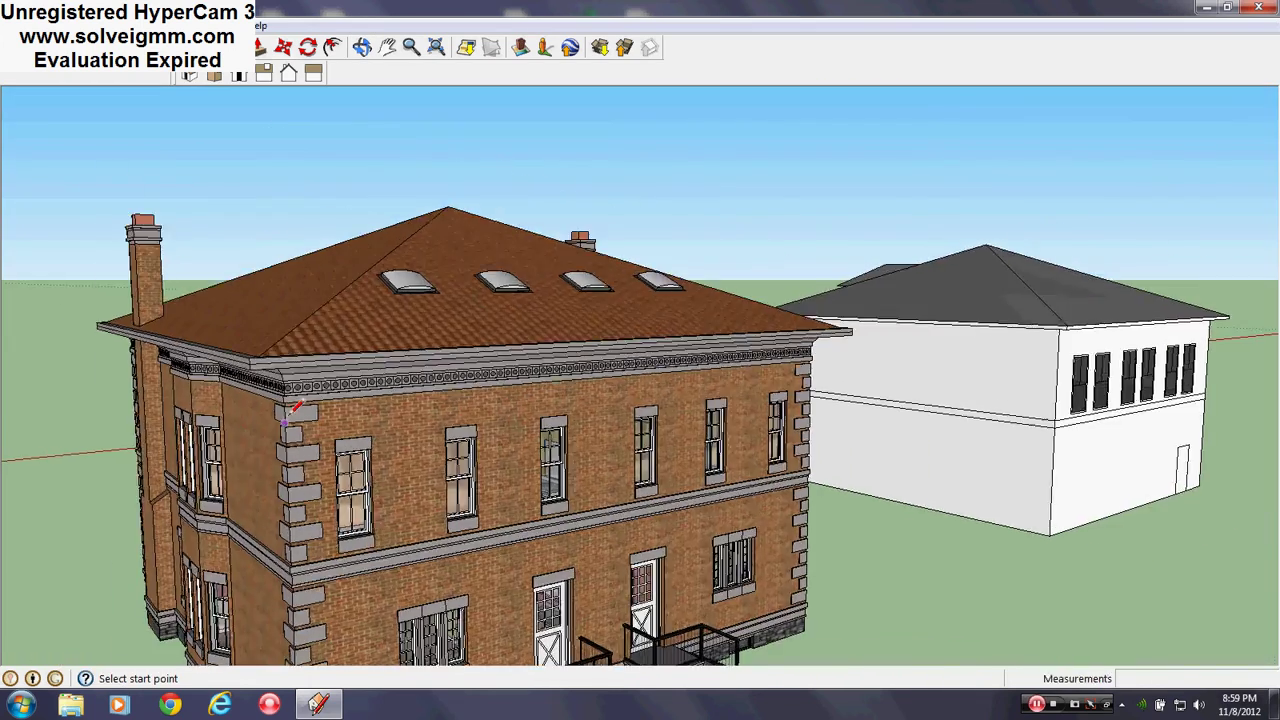
# - Examine the brick house's hipped roof with its skylights and chimneys, and its front triple window beside the porch
pyautogui.moveTo(285, 422)
pyautogui.mouseDown(button='middle')
pyautogui.moveTo(408, 200)
pyautogui.moveTo(443, 215)
pyautogui.mouseUp(button='middle')
pyautogui.moveTo(561, 233)
pyautogui.mouseDown(button='middle')
pyautogui.moveTo(534, 311)
pyautogui.moveTo(449, 449)
pyautogui.moveTo(563, 289)
pyautogui.moveTo(532, 280)
pyautogui.moveTo(526, 332)
pyautogui.mouseUp(button='middle')
pyautogui.scroll(-3, 530, 290)
pyautogui.scroll(-1, 530, 290)
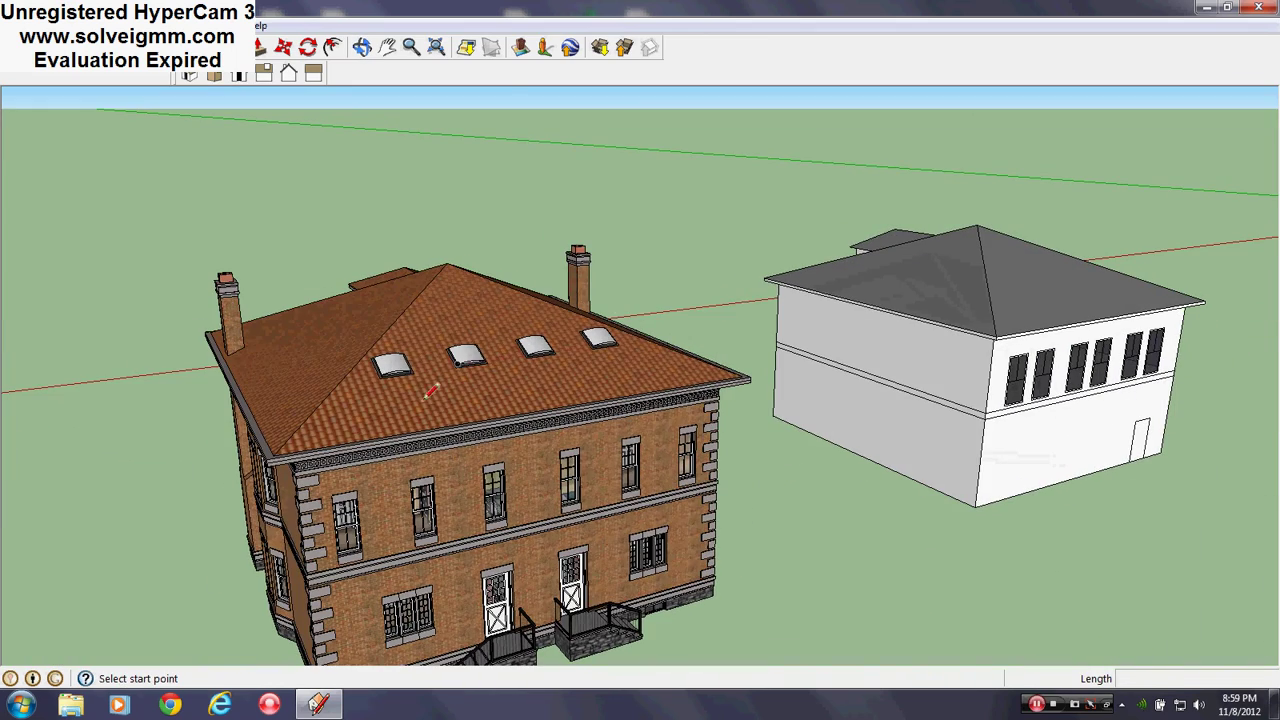
pyautogui.moveTo(346, 596); pyautogui.dragTo(1147, 460, button='middle')
pyautogui.scroll(10, 512, 482)
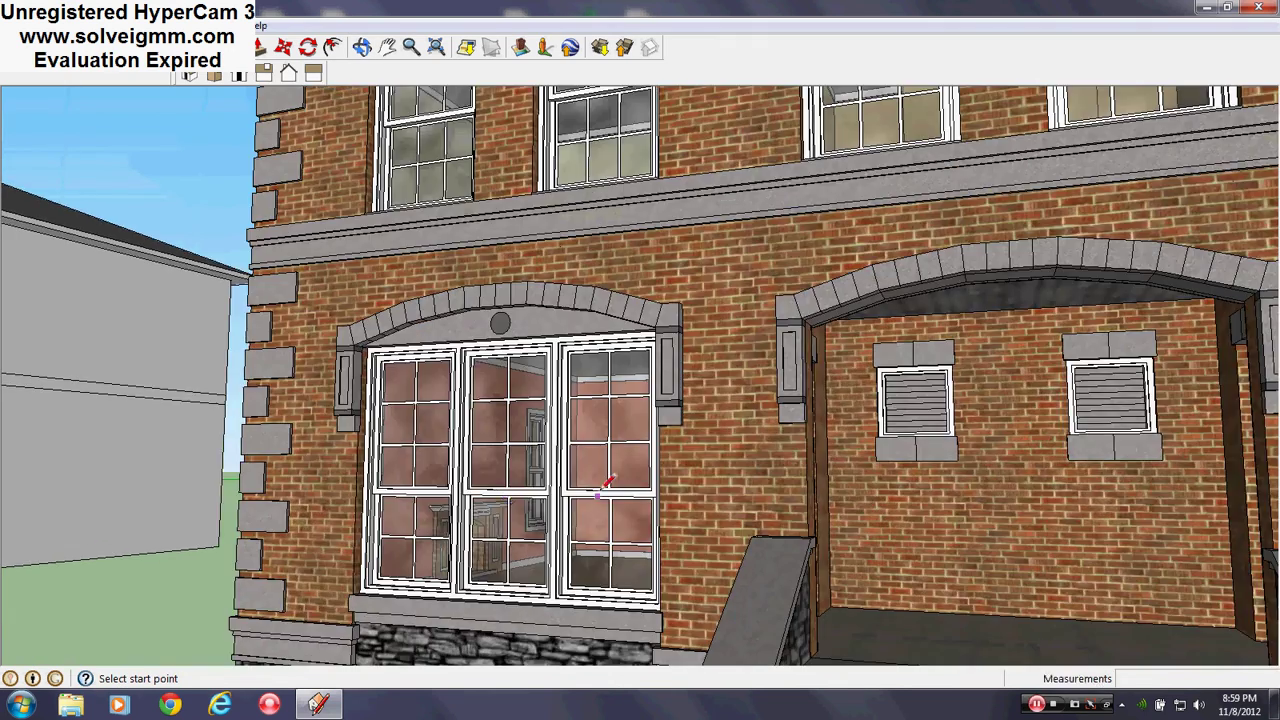
# - Inspect the pink living room's fireplace, arched opening and staircase, and the kitchen's range, counters and double sink
pyautogui.scroll(8, 503, 563)
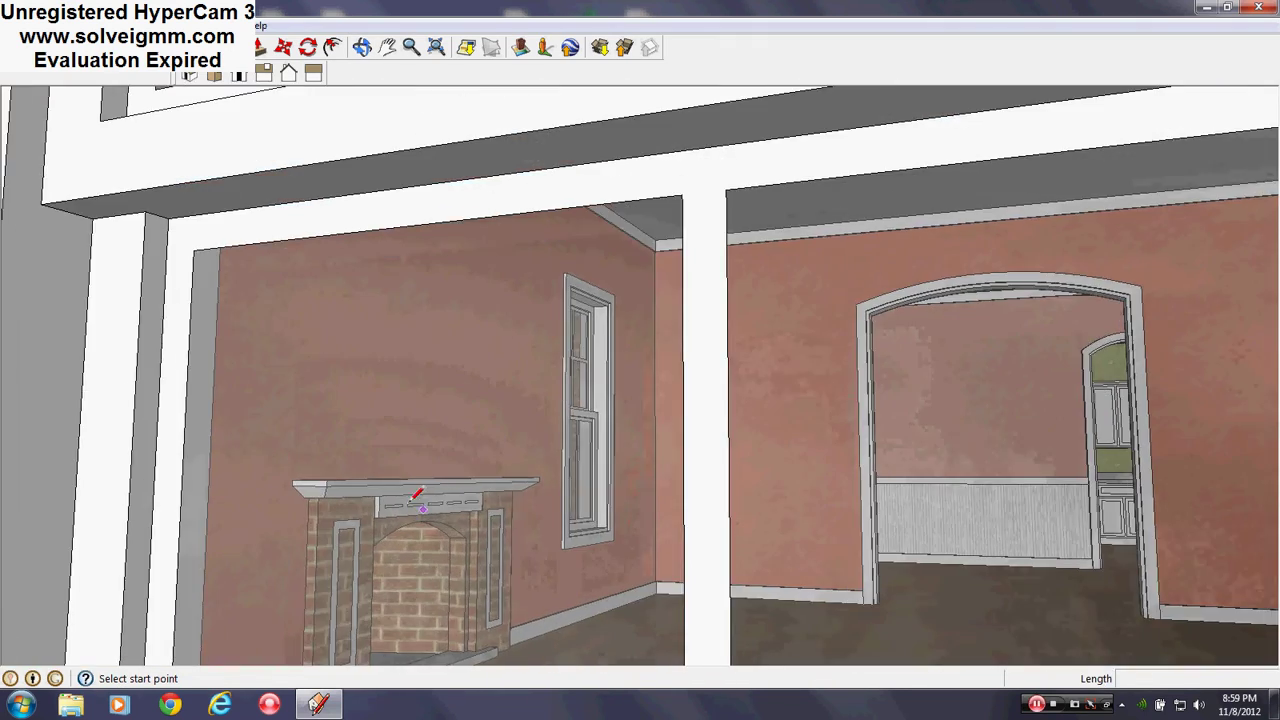
pyautogui.moveTo(503, 563); pyautogui.dragTo(730, 543, button='middle')
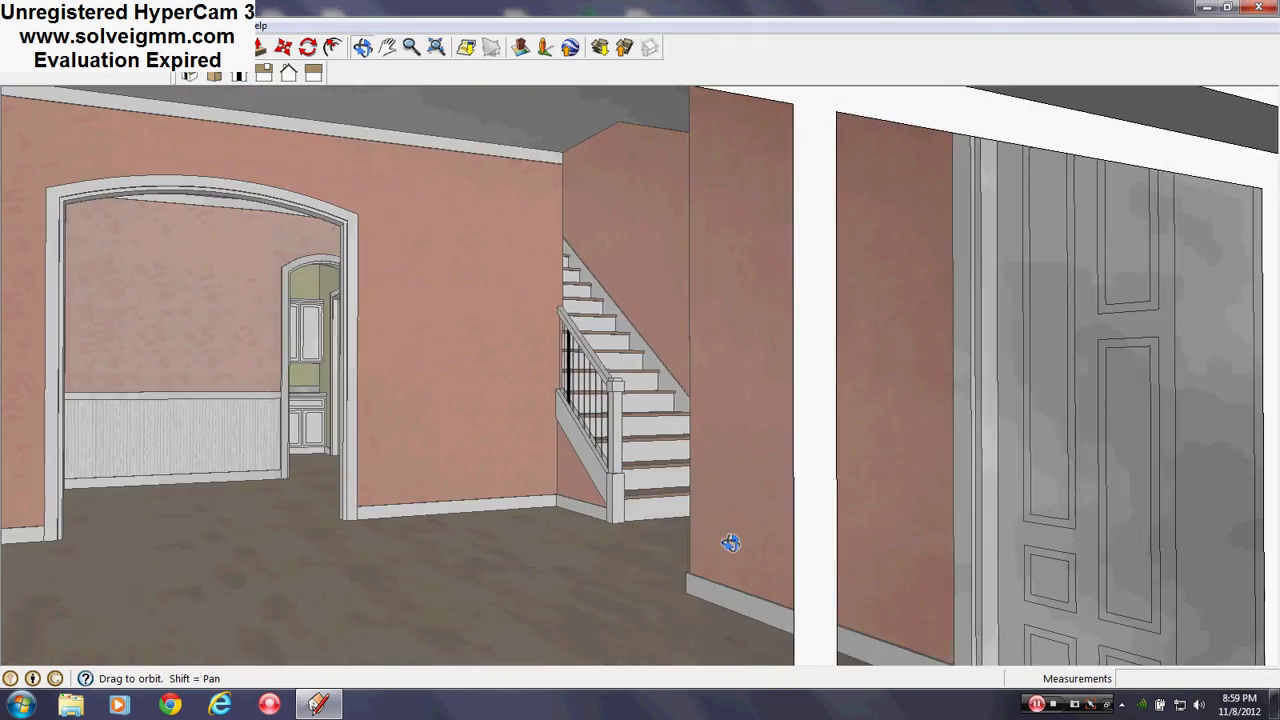
pyautogui.scroll(1, 61, 323)
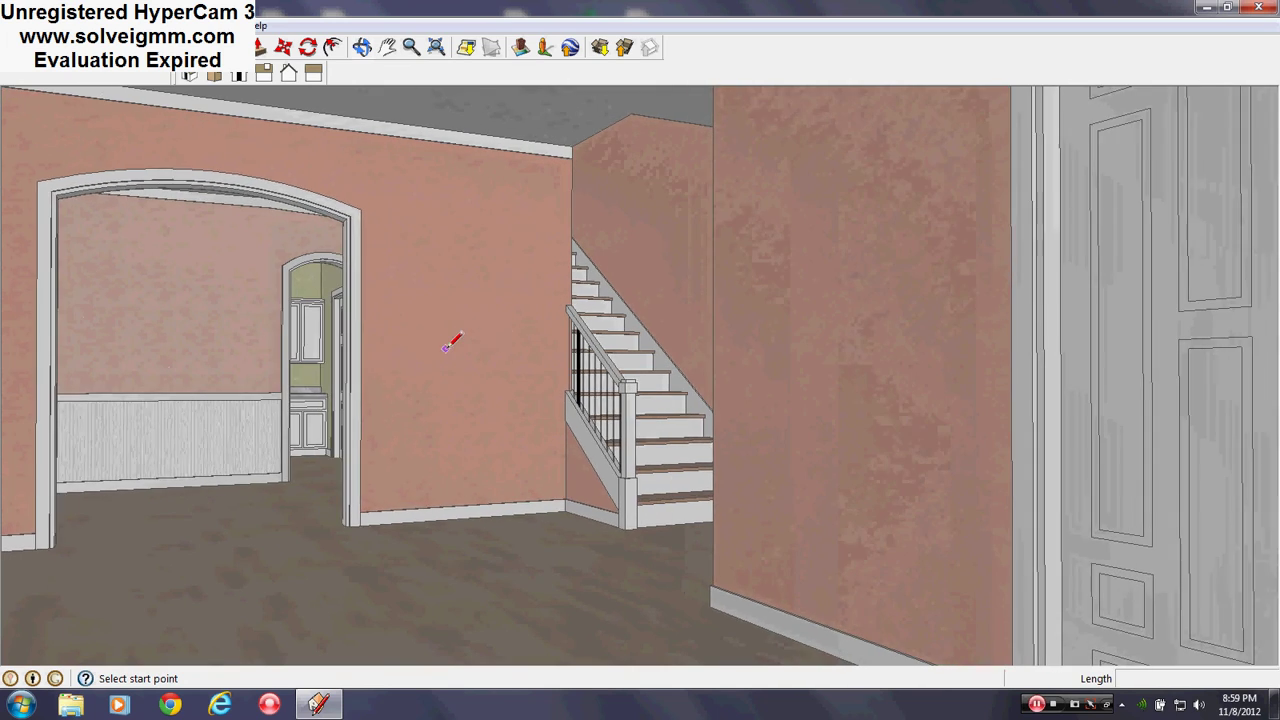
pyautogui.scroll(1, 445, 349)
pyautogui.scroll(4, 282, 372)
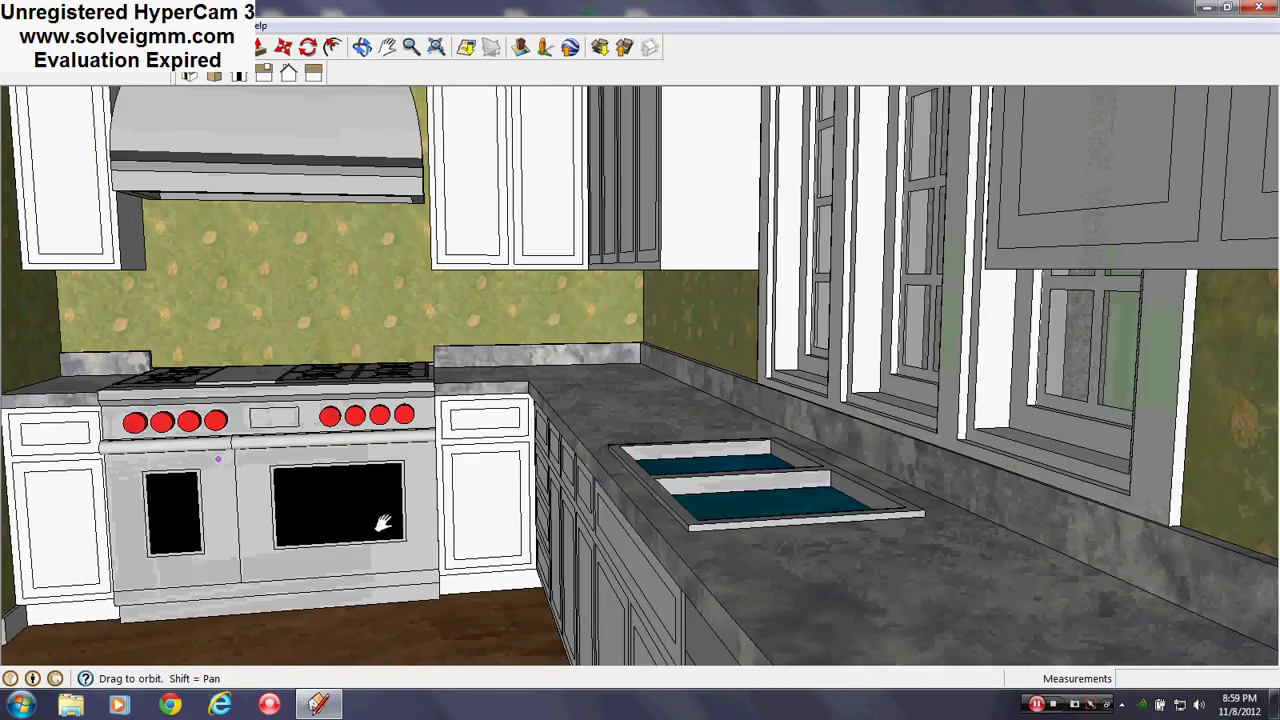
pyautogui.keyDown('shift'); pyautogui.moveTo(384, 523); pyautogui.dragTo(555, 546, button='middle'); pyautogui.keyUp('shift')
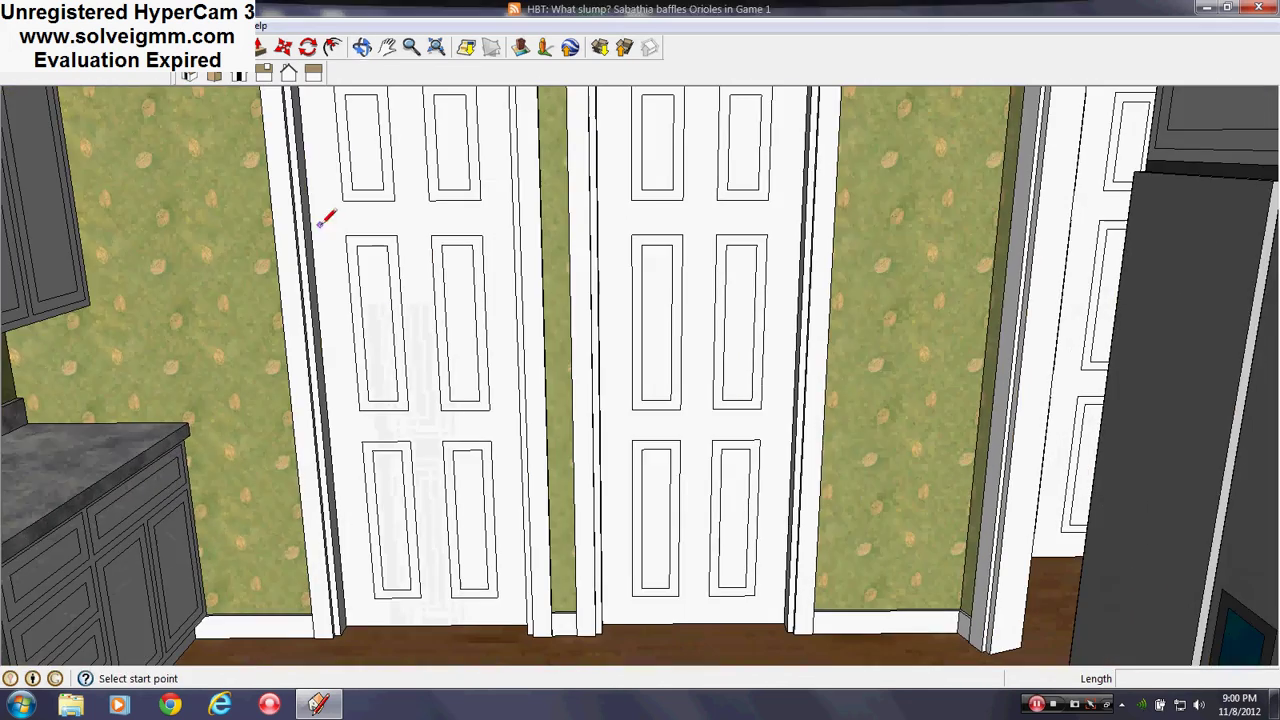
# - Look through the kitchen doors, the wainscoted dining room and the orange living room with its louvered closet and staircase
pyautogui.moveTo(491, 366)
pyautogui.mouseDown(button='middle')
pyautogui.moveTo(594, 389)
pyautogui.moveTo(378, 472)
pyautogui.moveTo(580, 451)
pyautogui.moveTo(638, 403)
pyautogui.mouseUp(button='middle')
pyautogui.scroll(8, 820, 338)
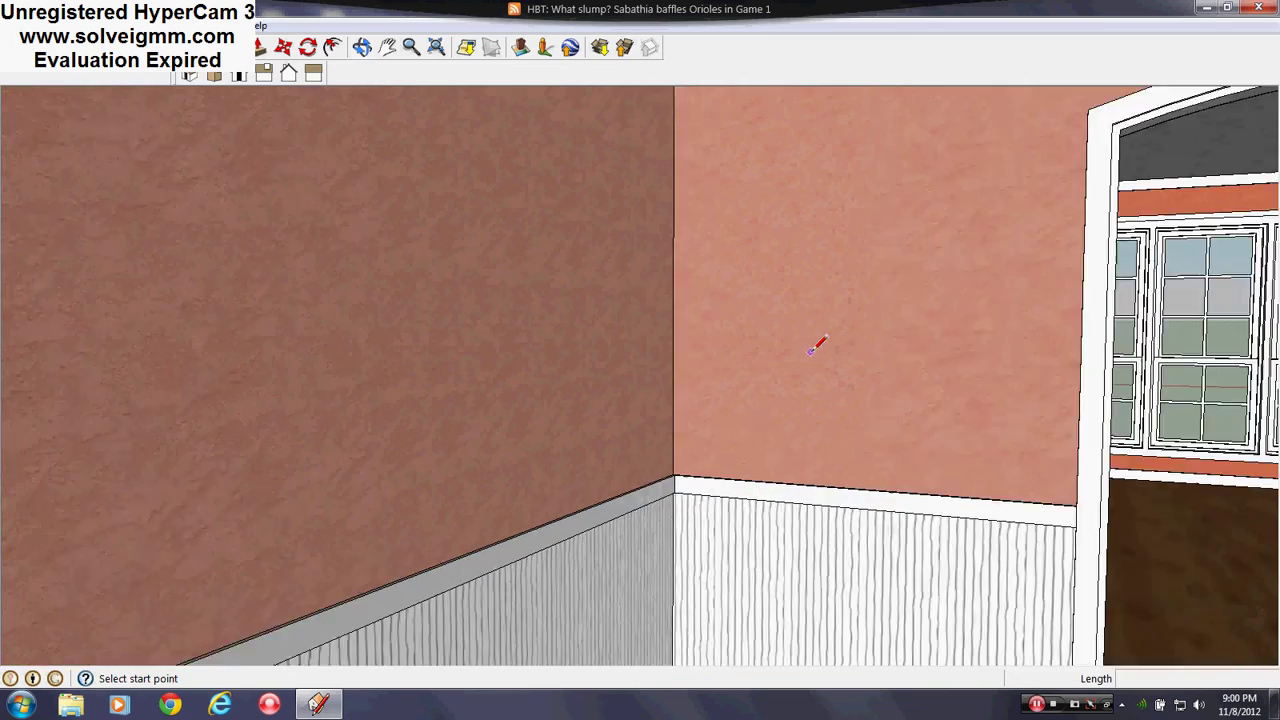
pyautogui.moveTo(1106, 449); pyautogui.dragTo(832, 461, button='middle')
pyautogui.scroll(5, 1150, 412)
pyautogui.scroll(6, 612, 466)
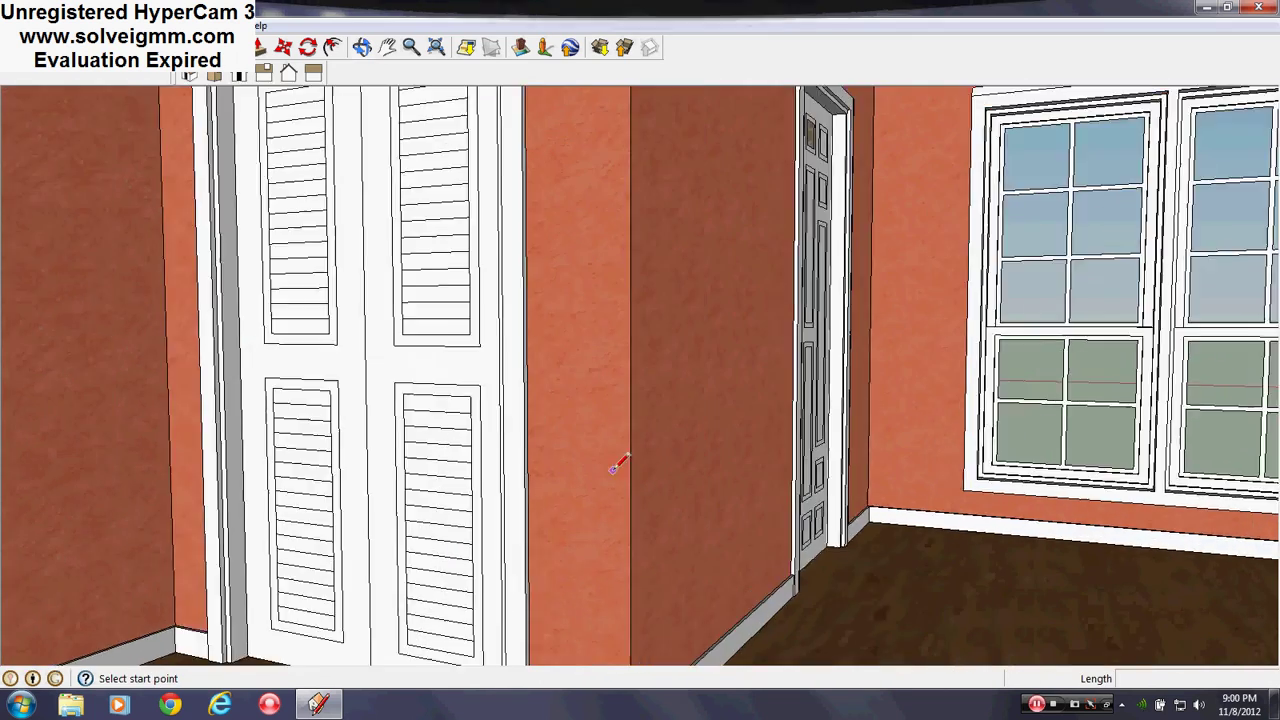
pyautogui.moveTo(720, 572)
pyautogui.keyDown('shift'); pyautogui.mouseDown(button='middle')
pyautogui.moveTo(1050, 659)
pyautogui.moveTo(826, 657)
pyautogui.mouseUp(button='middle'); pyautogui.keyUp('shift')
pyautogui.moveTo(960, 566)
pyautogui.keyDown('shift'); pyautogui.mouseDown(button='middle')
pyautogui.moveTo(749, 466)
pyautogui.moveTo(747, 535)
pyautogui.moveTo(812, 654)
pyautogui.mouseUp(button='middle'); pyautogui.keyUp('shift')
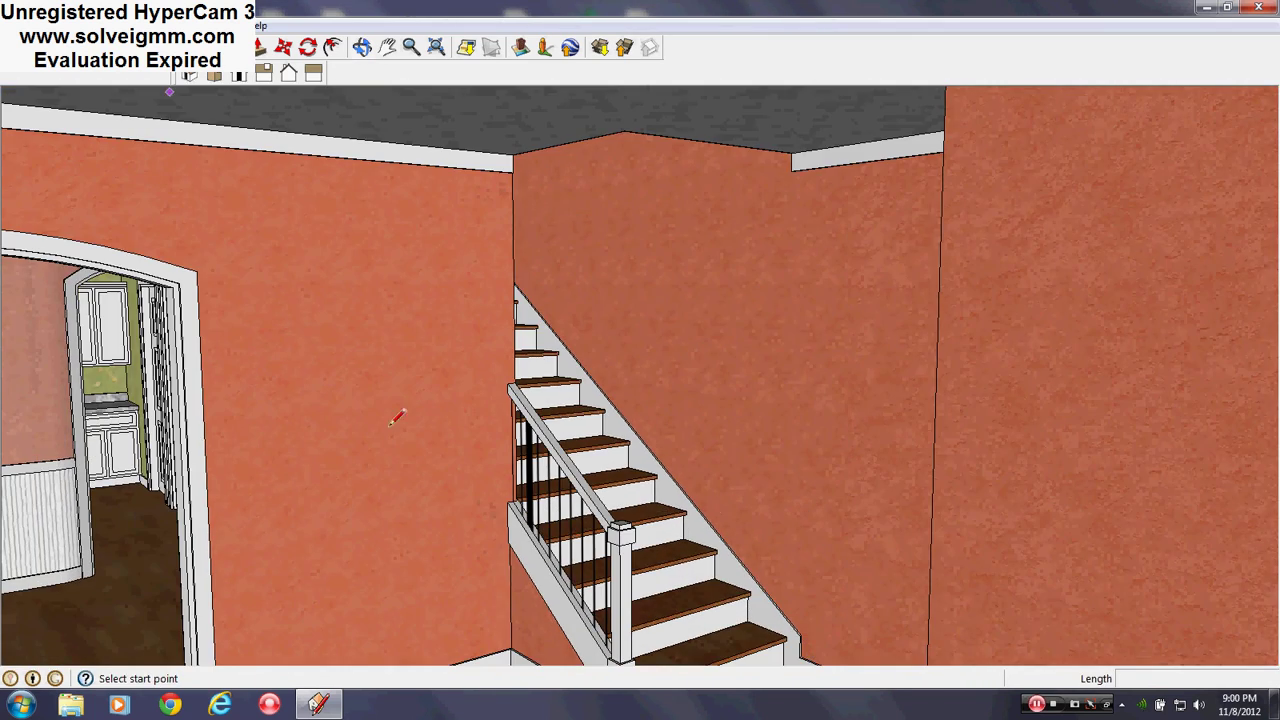
pyautogui.moveTo(168, 497); pyautogui.dragTo(820, 434, button='middle')
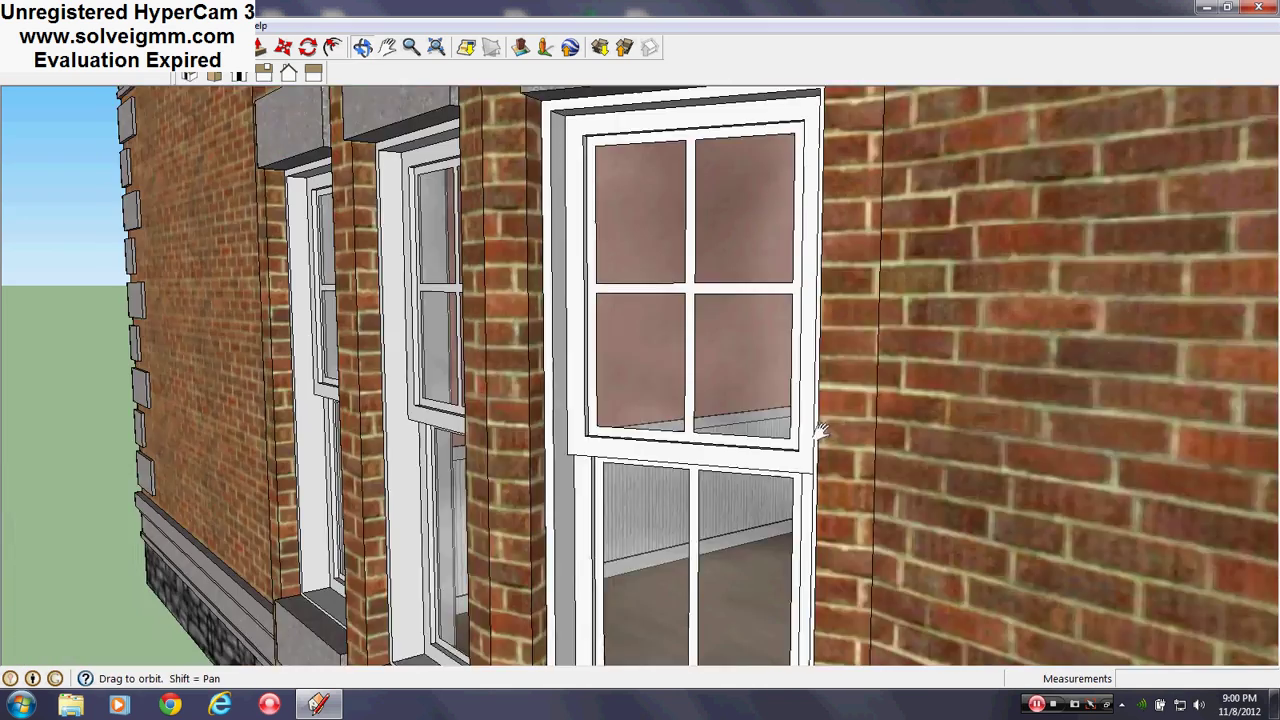
# - Show the model's layer list and hide the brick house's Roof layer
pyautogui.scroll(-2, 560, 418)
pyautogui.scroll(-1, 266, 409)
pyautogui.scroll(-8, 270, 407)
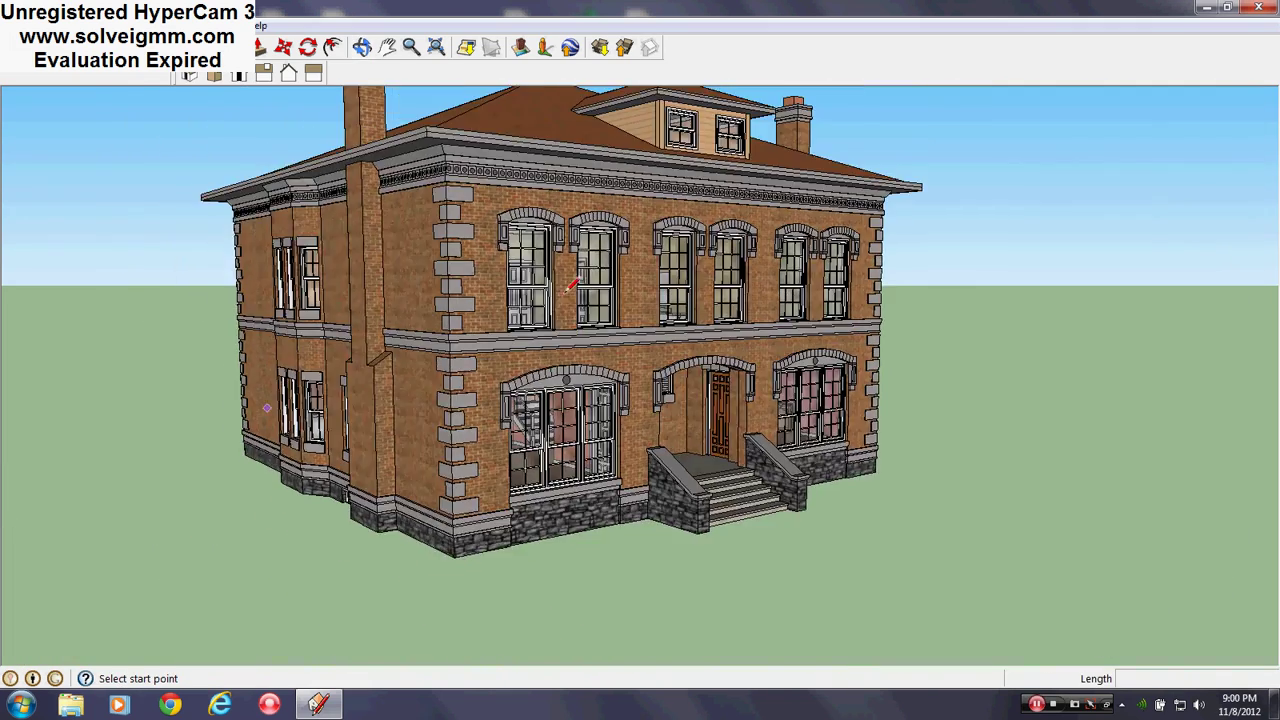
pyautogui.moveTo(525, 308)
pyautogui.keyDown('shift'); pyautogui.mouseDown(button='middle')
pyautogui.moveTo(563, 365)
pyautogui.moveTo(531, 398)
pyautogui.mouseUp(button='middle'); pyautogui.keyUp('shift')
pyautogui.click(220, 26)
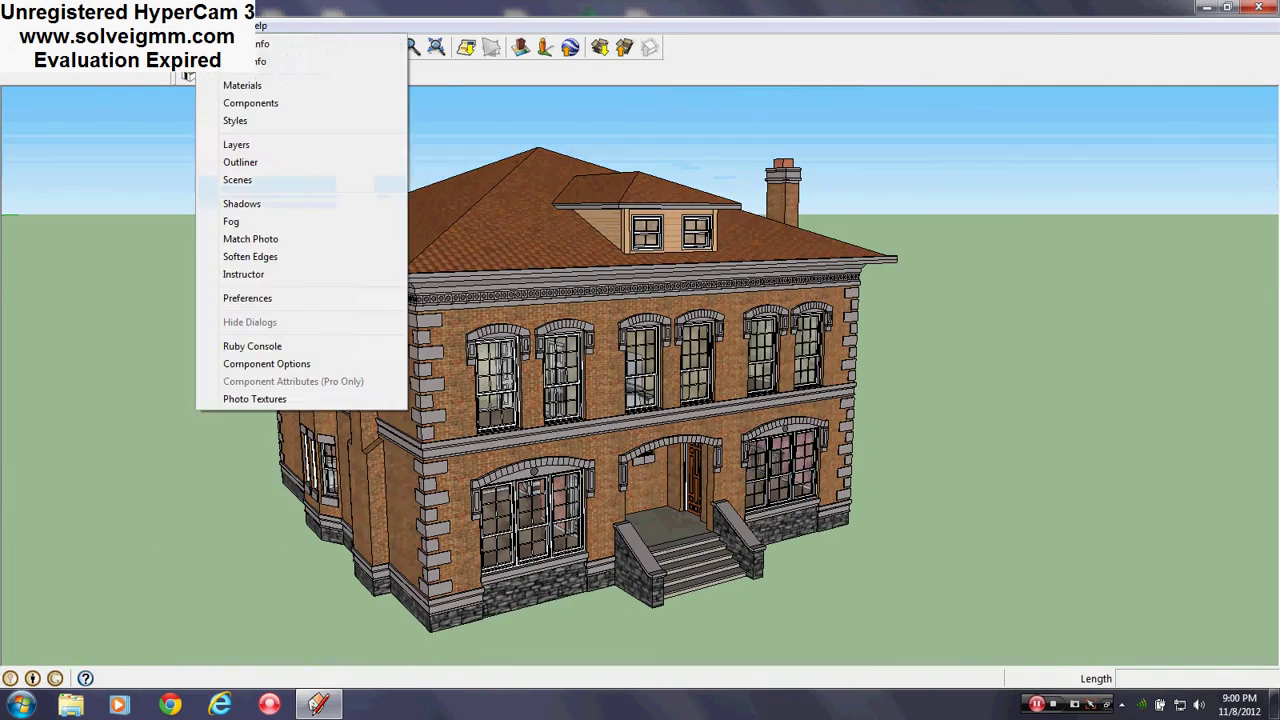
pyautogui.click(251, 147)
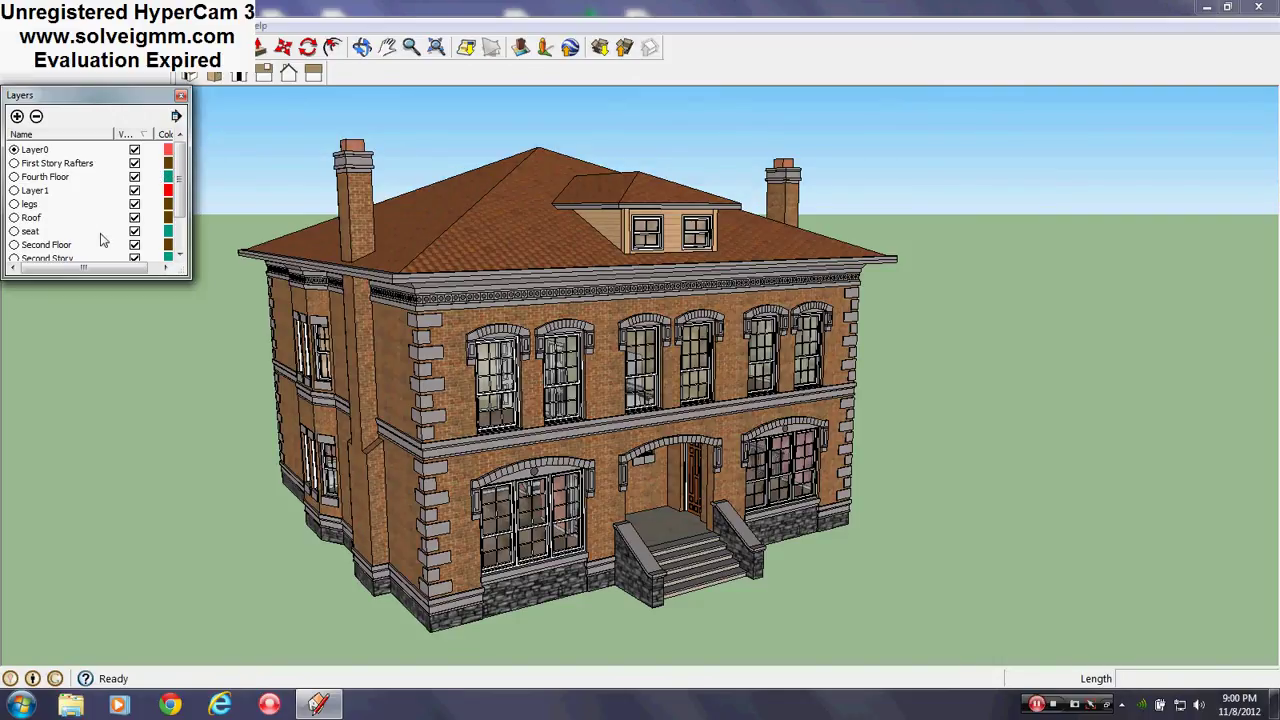
pyautogui.click(134, 218)
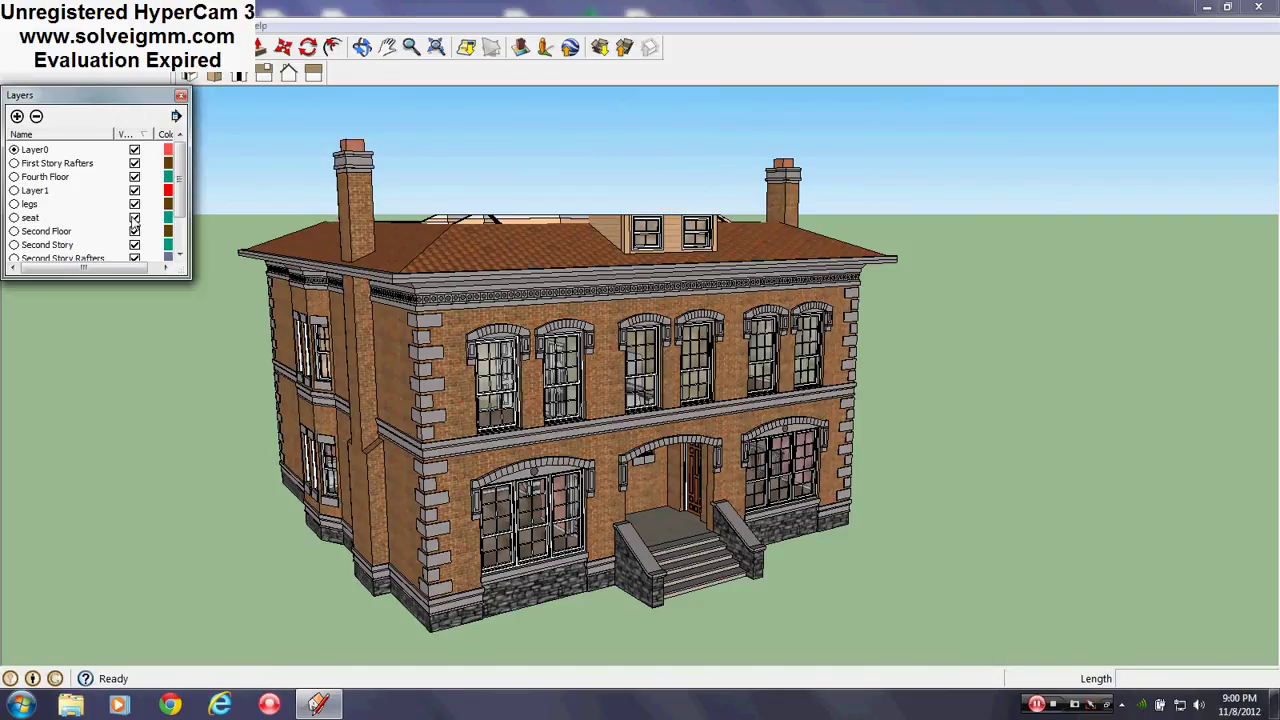
# - Hide the Third Floor and Second Floor layers to expose the brick house's ground floor
pyautogui.moveTo(590, 342); pyautogui.dragTo(563, 308, button='middle')
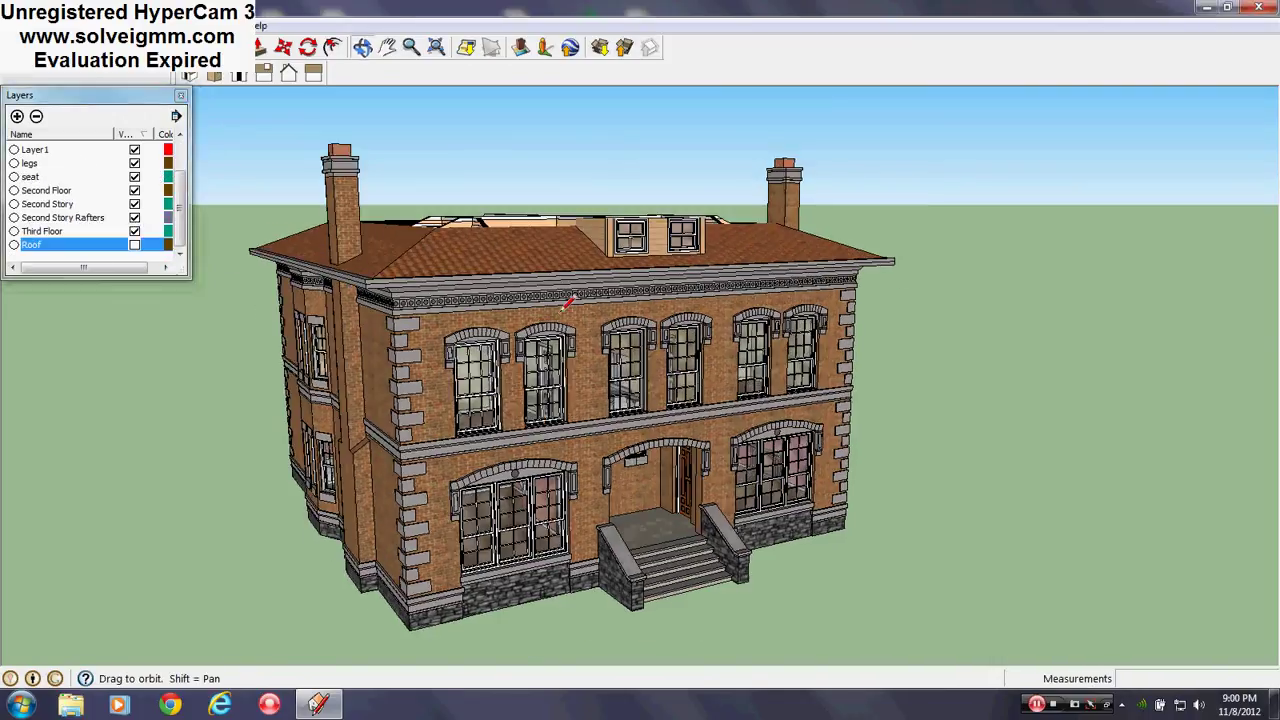
pyautogui.click(134, 232)
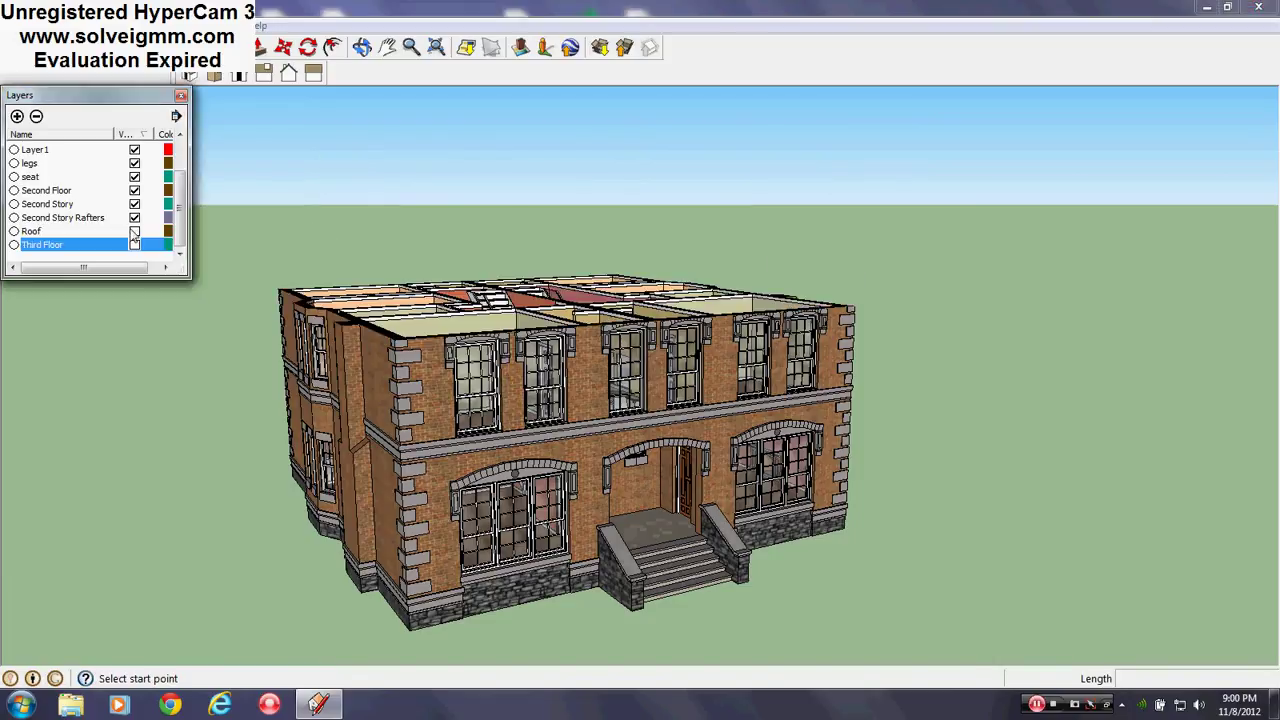
pyautogui.click(134, 191)
# - Examine the exposed ground floor layout of both mirrored units from above and from the rear
pyautogui.moveTo(494, 394); pyautogui.dragTo(440, 650, button='middle')
pyautogui.scroll(-1, 678, 430)
pyautogui.scroll(2, 434, 510)
pyautogui.moveTo(434, 510); pyautogui.dragTo(662, 508, button='middle')
pyautogui.scroll(-3, 662, 508)
pyautogui.scroll(3, 615, 600)
pyautogui.moveTo(615, 600); pyautogui.dragTo(777, 647, button='middle')
pyautogui.moveTo(625, 413); pyautogui.dragTo(632, 533, button='middle')
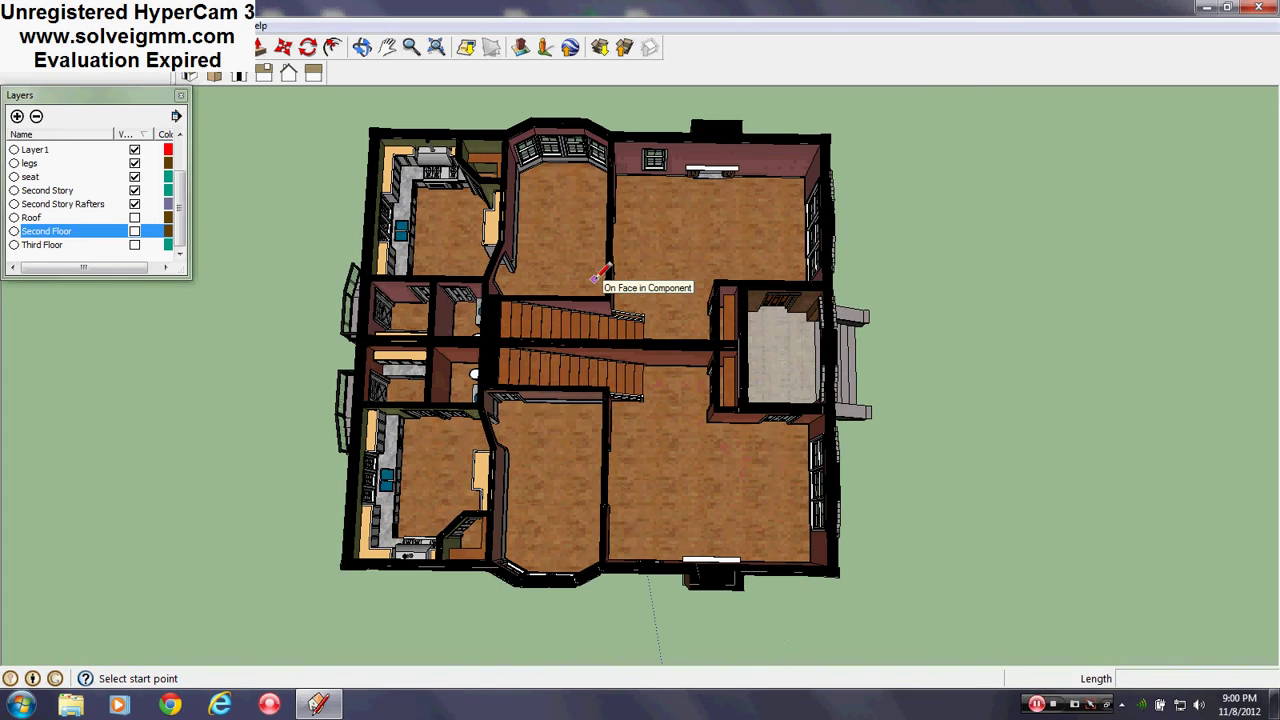
pyautogui.moveTo(382, 428); pyautogui.dragTo(990, 270, button='middle')
pyautogui.moveTo(602, 245); pyautogui.dragTo(565, 202, button='middle')
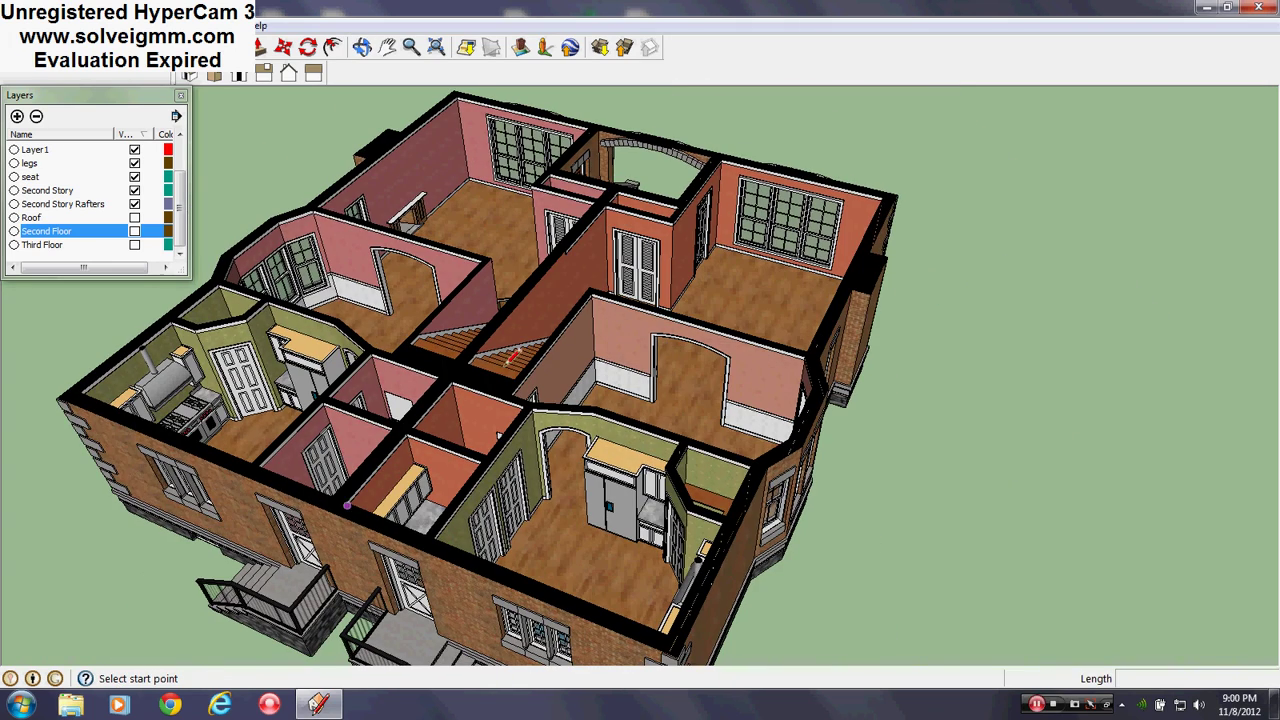
# - Inspect the rear kitchens, laundry rooms, small bathrooms and railed back landings from above
pyautogui.scroll(4, 395, 533)
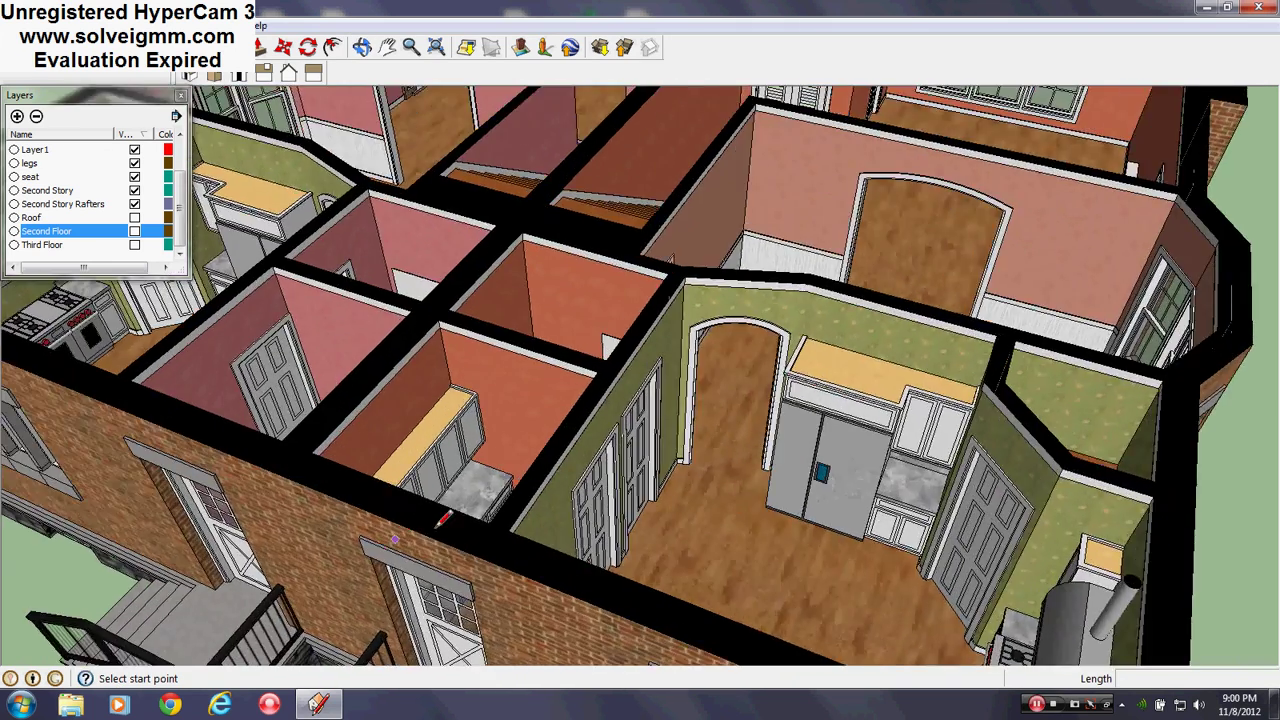
pyautogui.moveTo(488, 489); pyautogui.dragTo(656, 612, button='middle')
pyautogui.scroll(-4, 680, 555)
pyautogui.scroll(4, 694, 563)
pyautogui.scroll(-2, 656, 612)
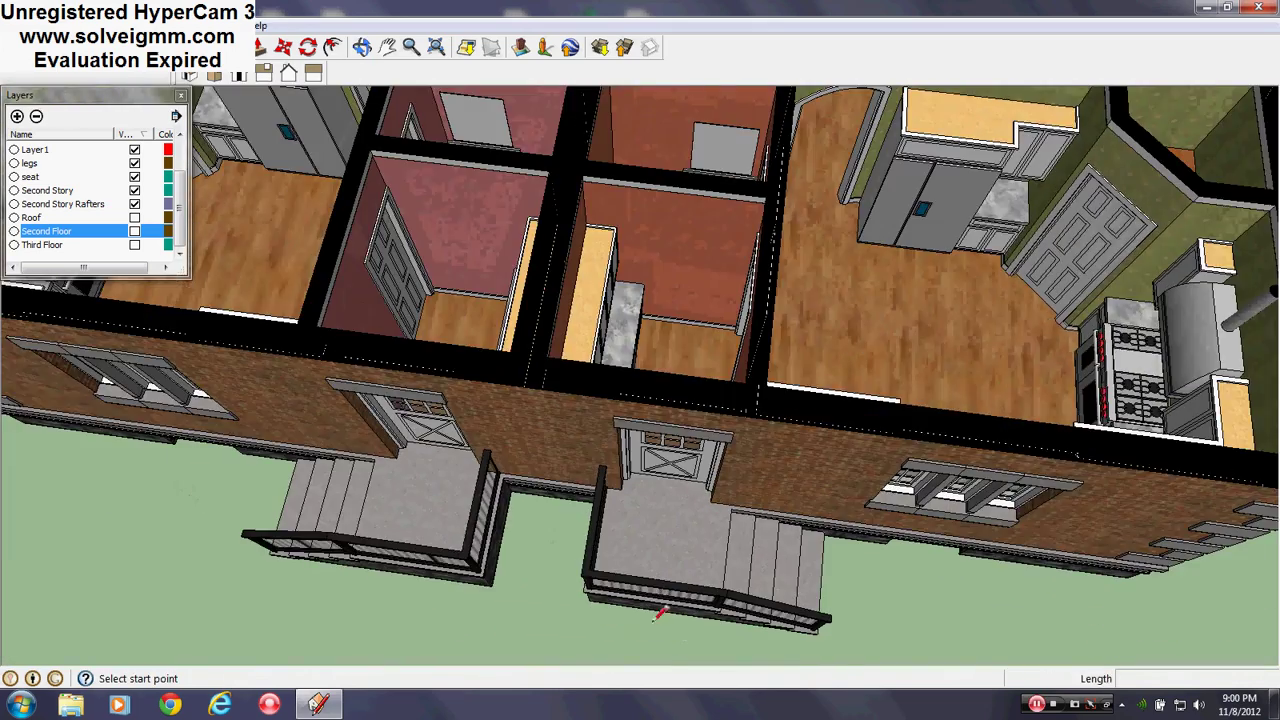
pyautogui.scroll(-4, 692, 553)
pyautogui.scroll(6, 680, 437)
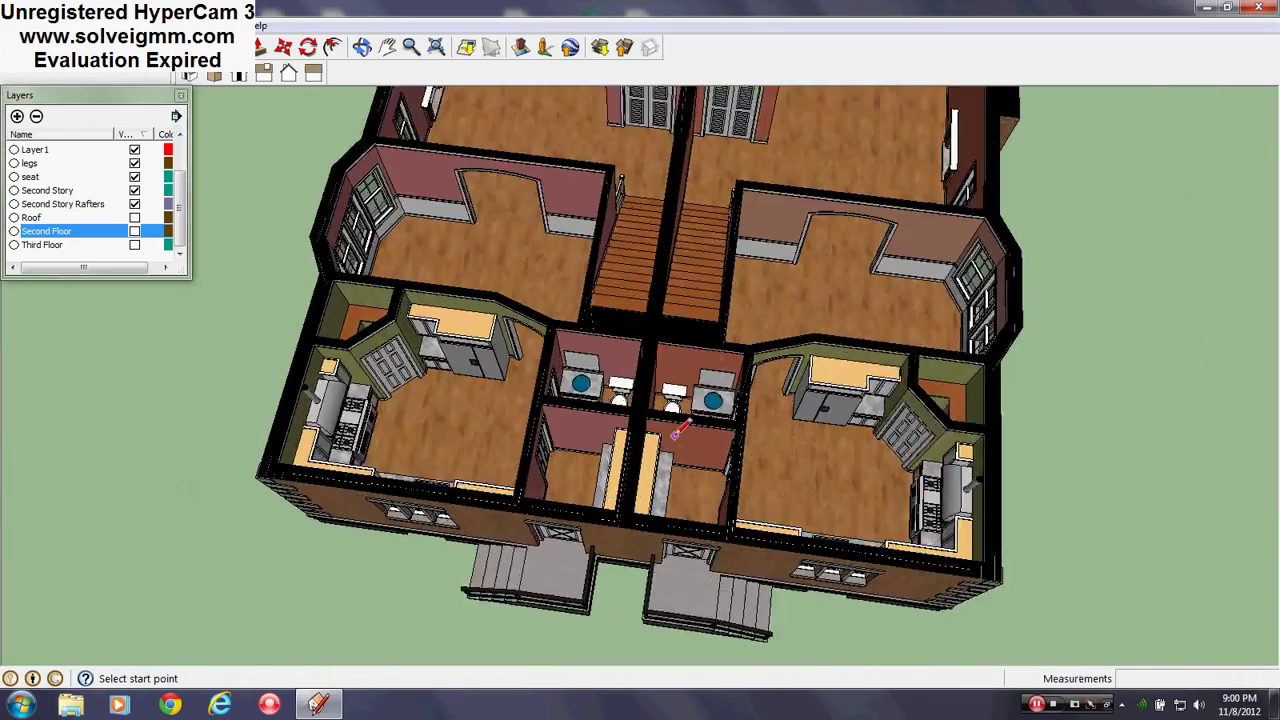
# - Examine the twin staircases, the dining room's door and wainscoting, and the opened house's front facade
pyautogui.moveTo(680, 437)
pyautogui.mouseDown(button='middle')
pyautogui.moveTo(223, 511)
pyautogui.moveTo(199, 373)
pyautogui.moveTo(303, 483)
pyautogui.moveTo(194, 444)
pyautogui.moveTo(46, 428)
pyautogui.mouseUp(button='middle')
pyautogui.scroll(-3, 343, 388)
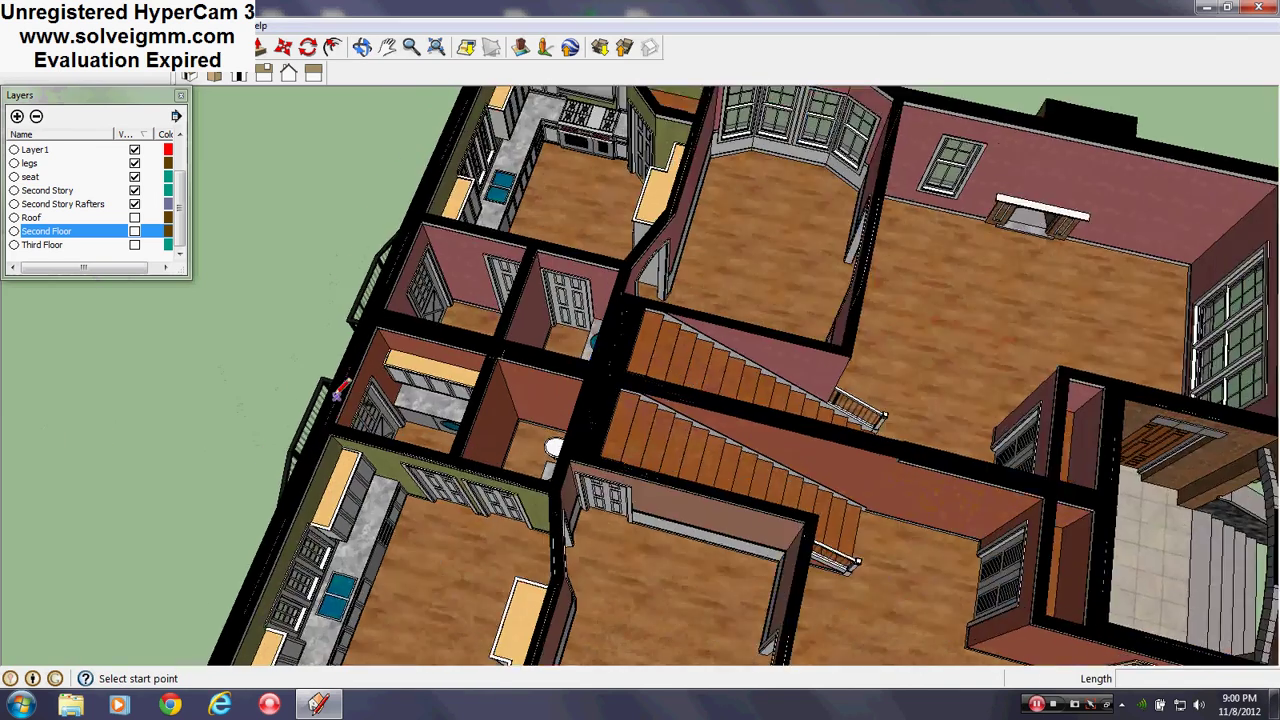
pyautogui.scroll(3, 549, 534)
pyautogui.scroll(3, 727, 505)
pyautogui.moveTo(763, 396); pyautogui.dragTo(737, 280, button='middle')
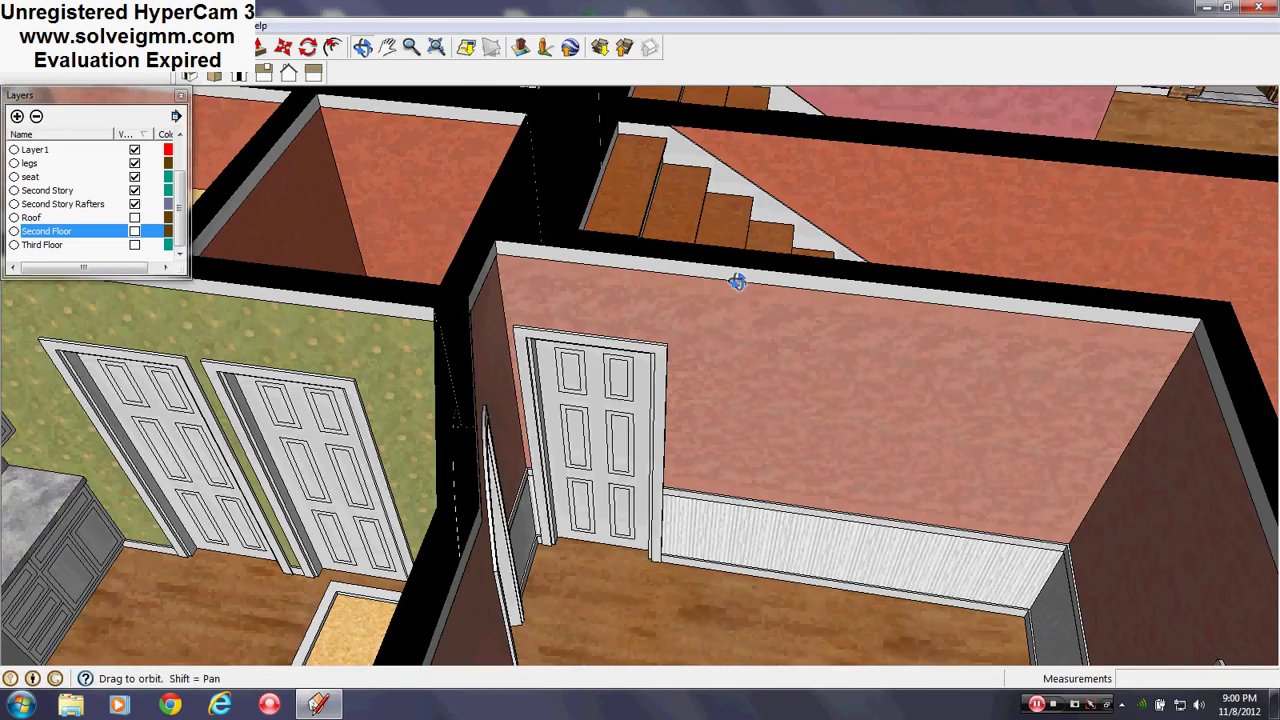
pyautogui.scroll(-4, 598, 386)
pyautogui.moveTo(598, 386); pyautogui.dragTo(568, 150, button='middle')
pyautogui.scroll(1, 731, 312)
pyautogui.scroll(2, 731, 312)
pyautogui.moveTo(731, 314); pyautogui.dragTo(456, 259, button='middle')
pyautogui.scroll(-5, 757, 376)
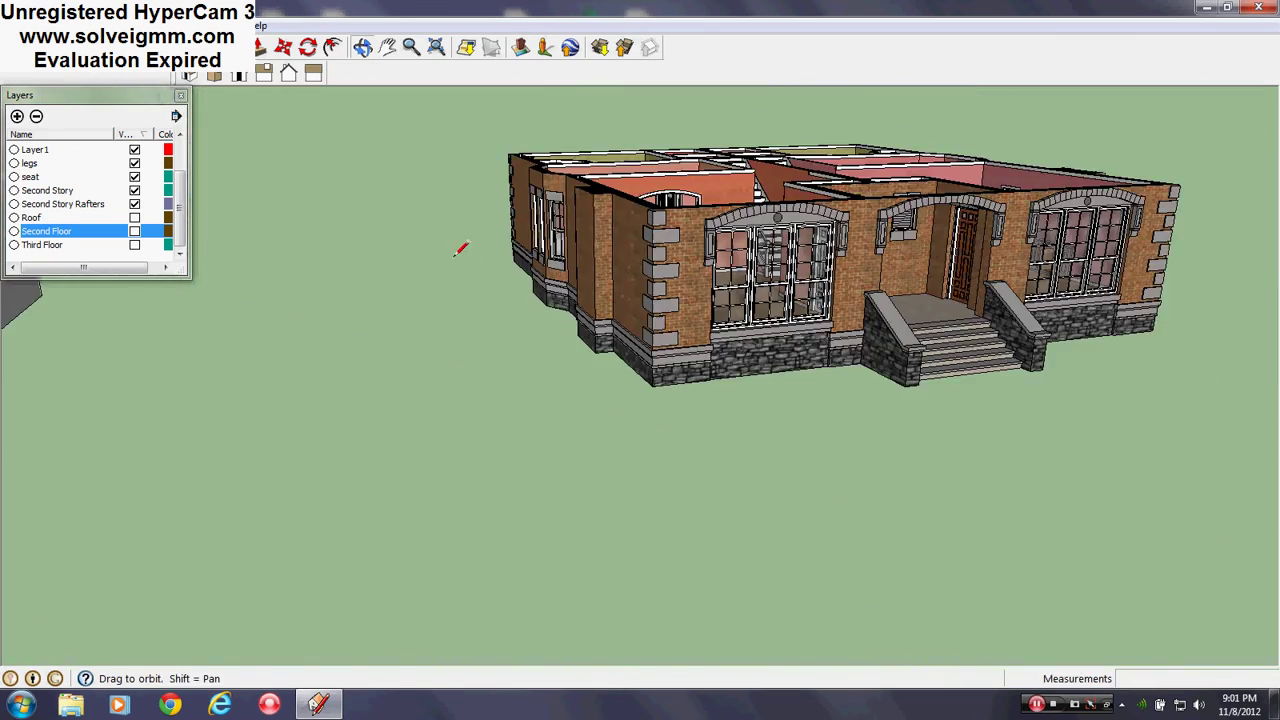
# - Inspect the two units' adjoining bathrooms and laundry rooms from above, including sinks, toilet, counter and cabinets
pyautogui.scroll(3, 670, 255)
pyautogui.moveTo(670, 255); pyautogui.dragTo(1059, 331, button='middle')
pyautogui.moveTo(886, 391); pyautogui.dragTo(1200, 396, button='middle')
pyautogui.moveTo(783, 411); pyautogui.dragTo(1231, 346, button='middle')
pyautogui.scroll(4, 354, 471)
pyautogui.moveTo(354, 471); pyautogui.dragTo(626, 489, button='middle')
pyautogui.scroll(-2, 626, 489)
pyautogui.moveTo(905, 366); pyautogui.dragTo(672, 612, button='middle')
pyautogui.keyDown('shift'); pyautogui.moveTo(437, 491); pyautogui.dragTo(660, 535, button='middle'); pyautogui.keyUp('shift')
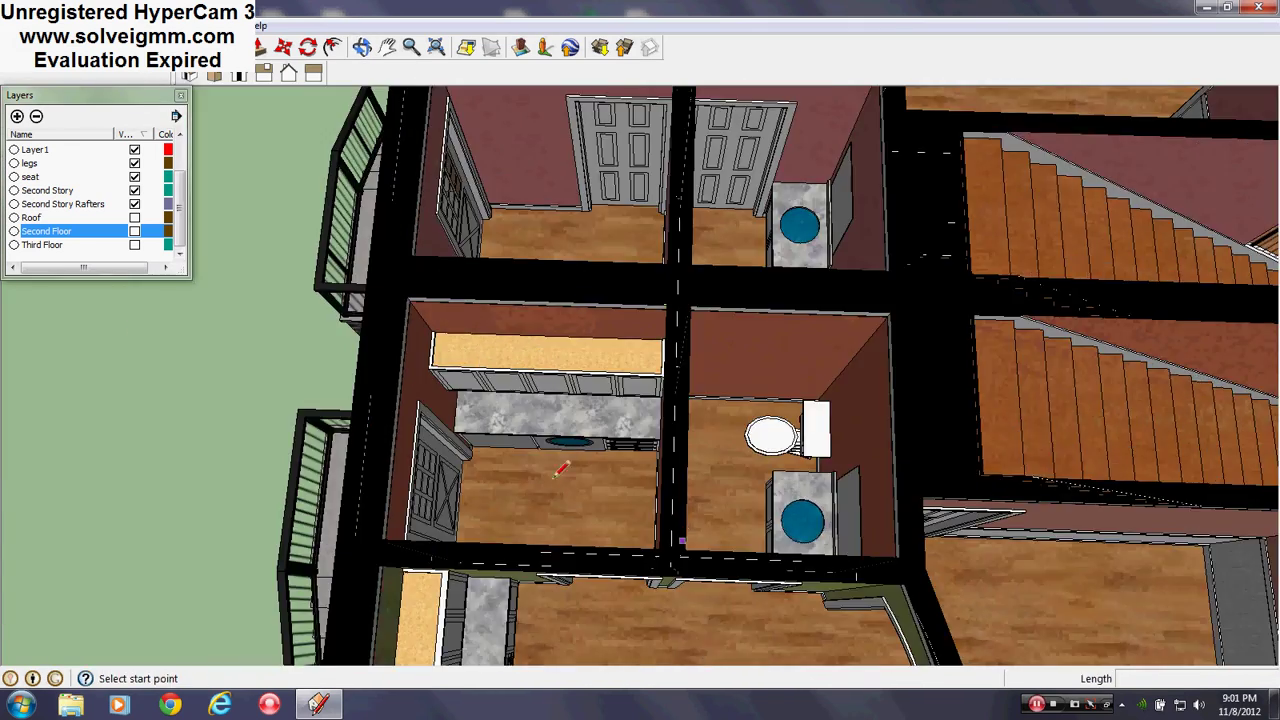
# - Look closely at the laundry room's counter, sink and wall cabinets
pyautogui.scroll(4, 563, 457)
pyautogui.moveTo(563, 457); pyautogui.dragTo(640, 385, button='middle')
pyautogui.scroll(1, 575, 357)
pyautogui.scroll(2, 575, 357)
pyautogui.moveTo(575, 357); pyautogui.dragTo(517, 434, button='middle')
pyautogui.scroll(-4, 534, 372)
pyautogui.scroll(-1, 545, 449)
# - Examine the kitchen's range and hood, double sink under the windows, cabinets, refrigerator and angled pantry door
pyautogui.moveTo(730, 494)
pyautogui.keyDown('shift'); pyautogui.mouseDown(button='middle')
pyautogui.moveTo(357, 471)
pyautogui.moveTo(1043, 500)
pyautogui.mouseUp(button='middle'); pyautogui.keyUp('shift')
pyautogui.moveTo(420, 478)
pyautogui.mouseDown(button='middle')
pyautogui.moveTo(603, 474)
pyautogui.moveTo(330, 470)
pyautogui.mouseUp(button='middle')
pyautogui.scroll(-3, 843, 439)
pyautogui.keyDown('shift'); pyautogui.moveTo(843, 439); pyautogui.dragTo(560, 435, button='middle'); pyautogui.keyUp('shift')
pyautogui.moveTo(560, 435); pyautogui.dragTo(951, 380, button='middle')
pyautogui.keyDown('shift'); pyautogui.moveTo(795, 415); pyautogui.dragTo(640, 390, button='middle'); pyautogui.keyUp('shift')
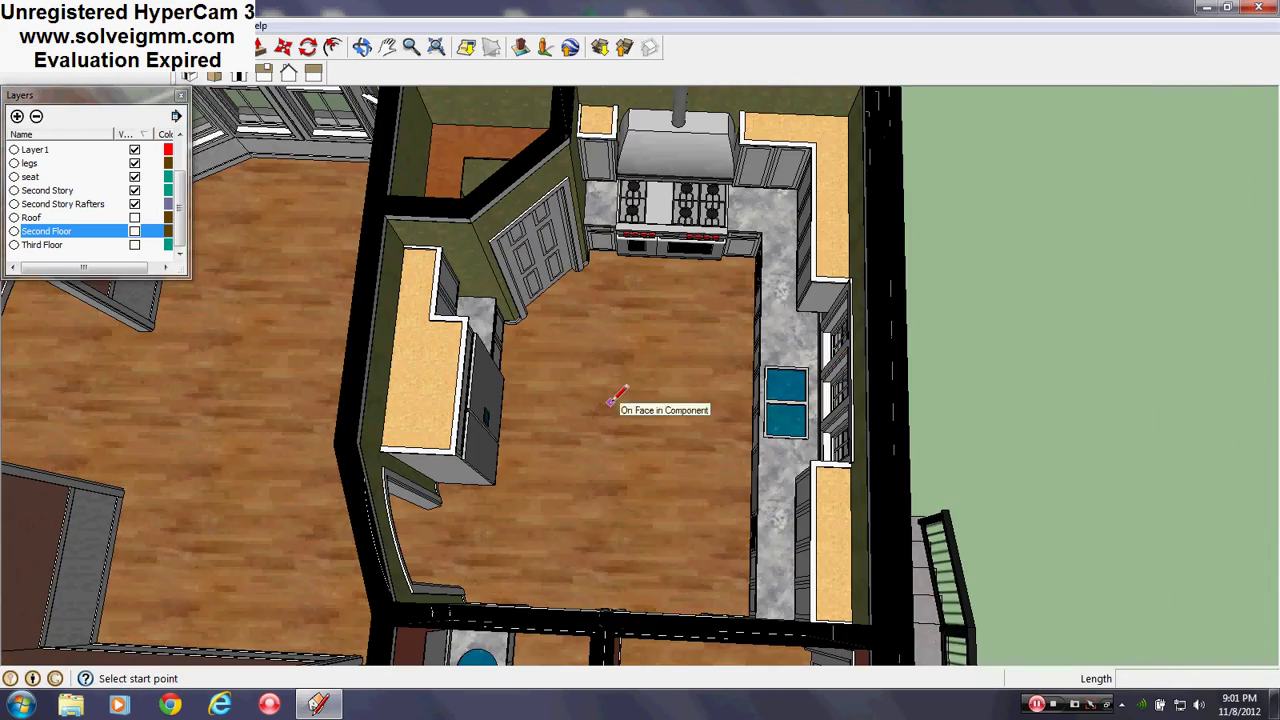
pyautogui.moveTo(439, 415)
pyautogui.mouseDown(button='middle')
pyautogui.moveTo(214, 372)
pyautogui.moveTo(643, 406)
pyautogui.moveTo(954, 407)
pyautogui.moveTo(892, 317)
pyautogui.moveTo(757, 300)
pyautogui.moveTo(676, 365)
pyautogui.mouseUp(button='middle')
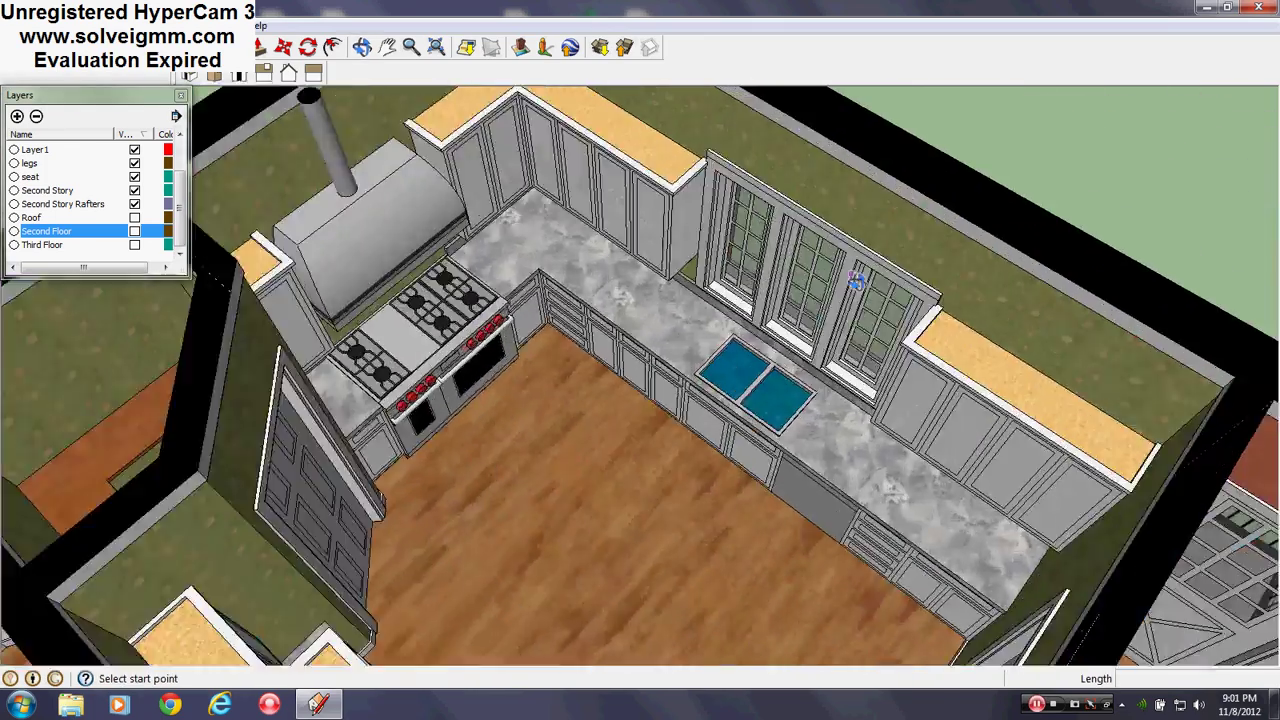
pyautogui.moveTo(857, 281)
pyautogui.mouseDown(button='middle')
pyautogui.moveTo(954, 229)
pyautogui.moveTo(862, 245)
pyautogui.mouseUp(button='middle')
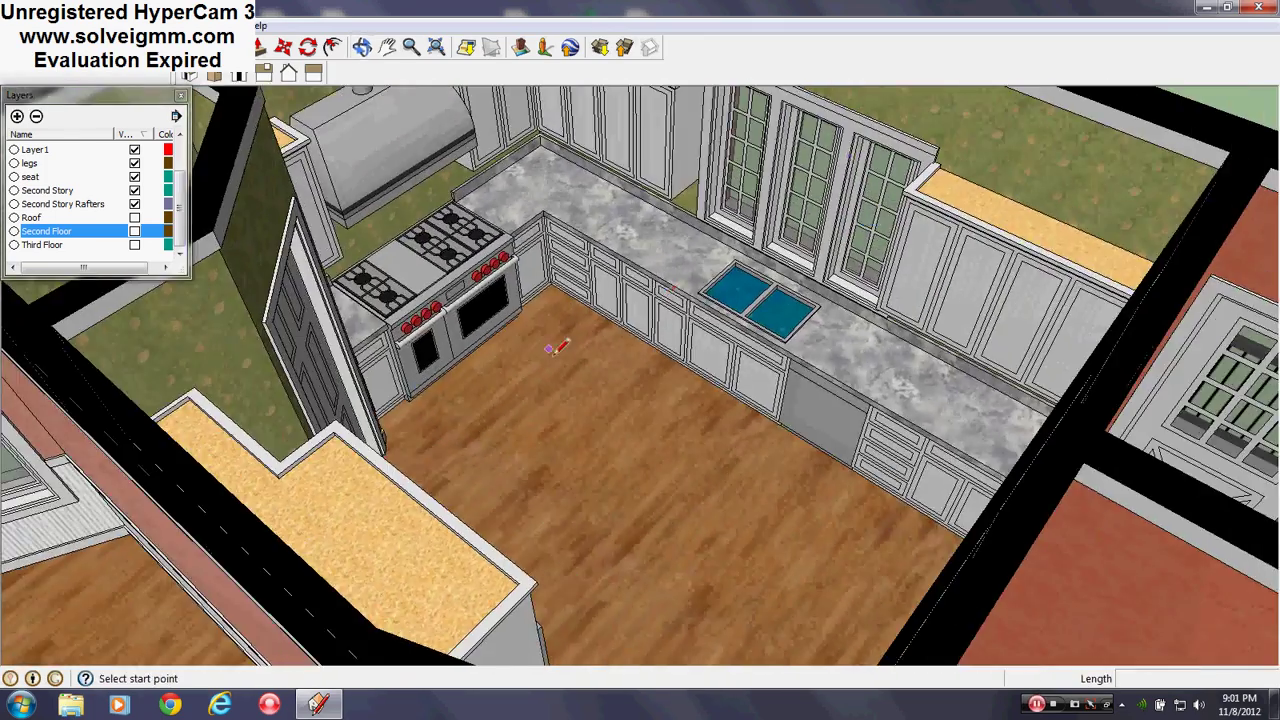
# - Inspect the orange unit's staircase up close, including its treads, railing and newel post, and its surrounding rooms
pyautogui.scroll(-4, 583, 318)
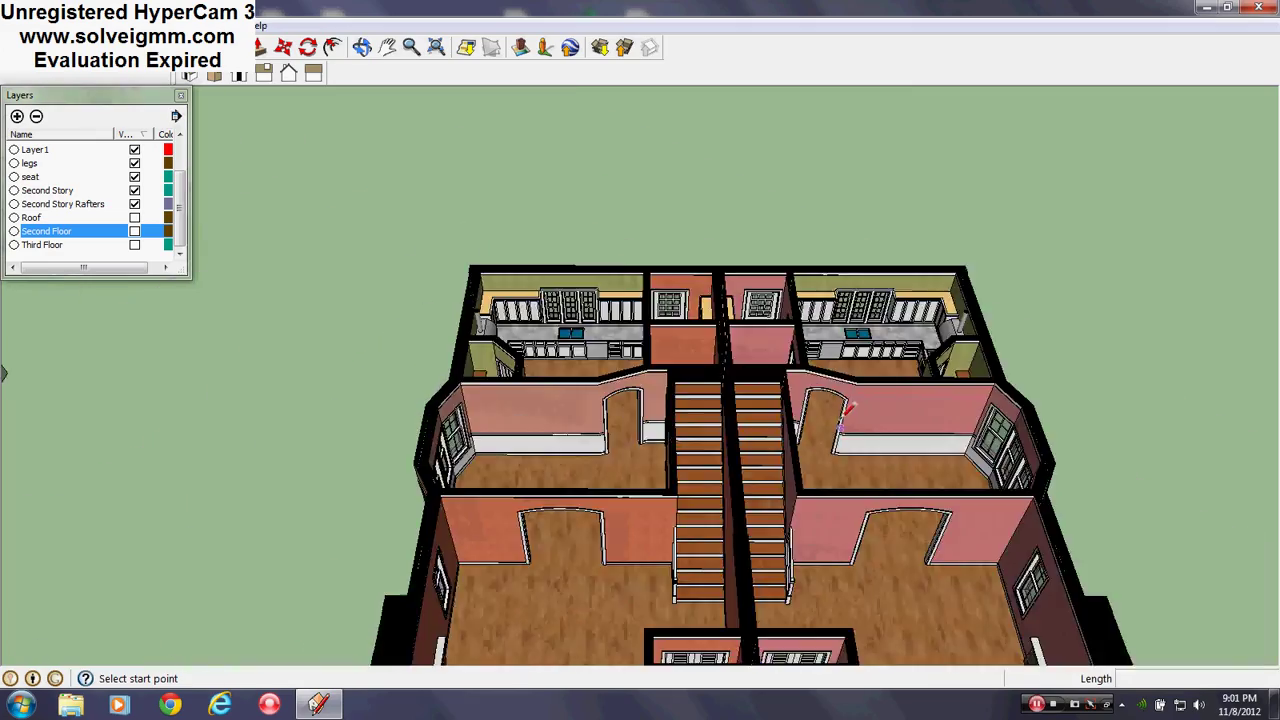
pyautogui.scroll(4, 927, 441)
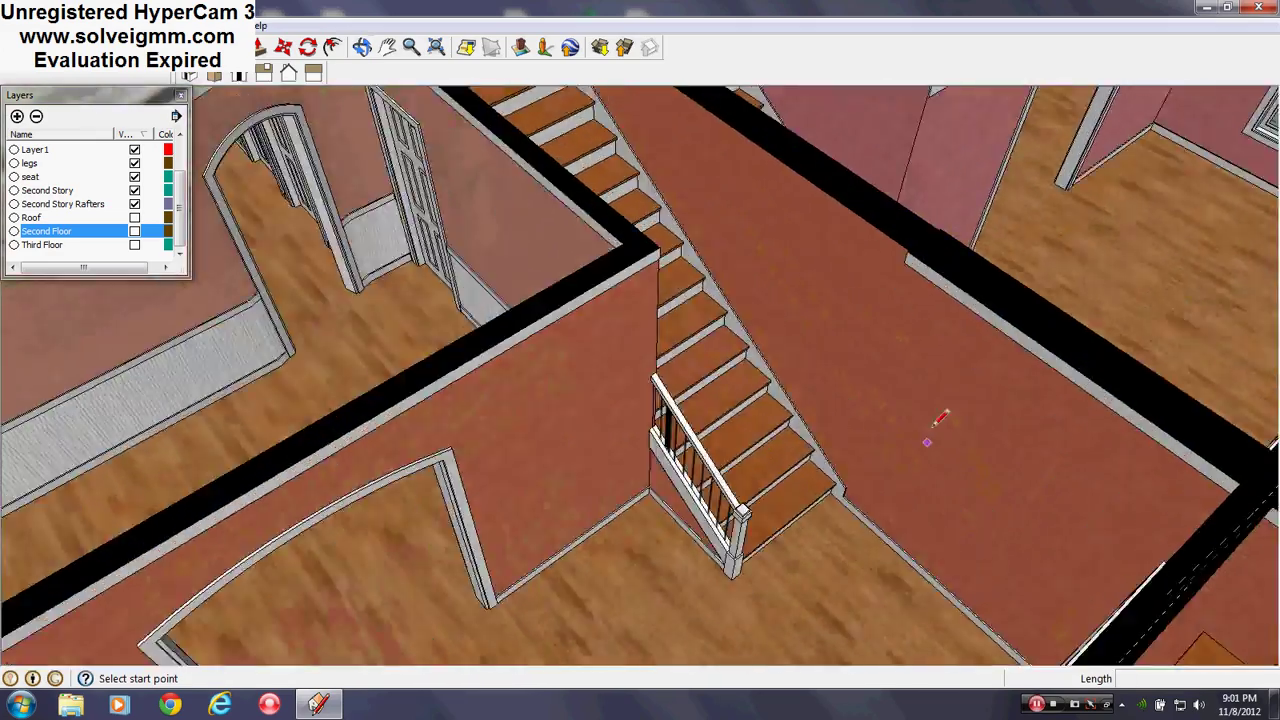
pyautogui.moveTo(927, 441)
pyautogui.mouseDown(button='middle')
pyautogui.moveTo(1071, 247)
pyautogui.moveTo(1171, 254)
pyautogui.moveTo(1212, 425)
pyautogui.moveTo(1208, 468)
pyautogui.mouseUp(button='middle')
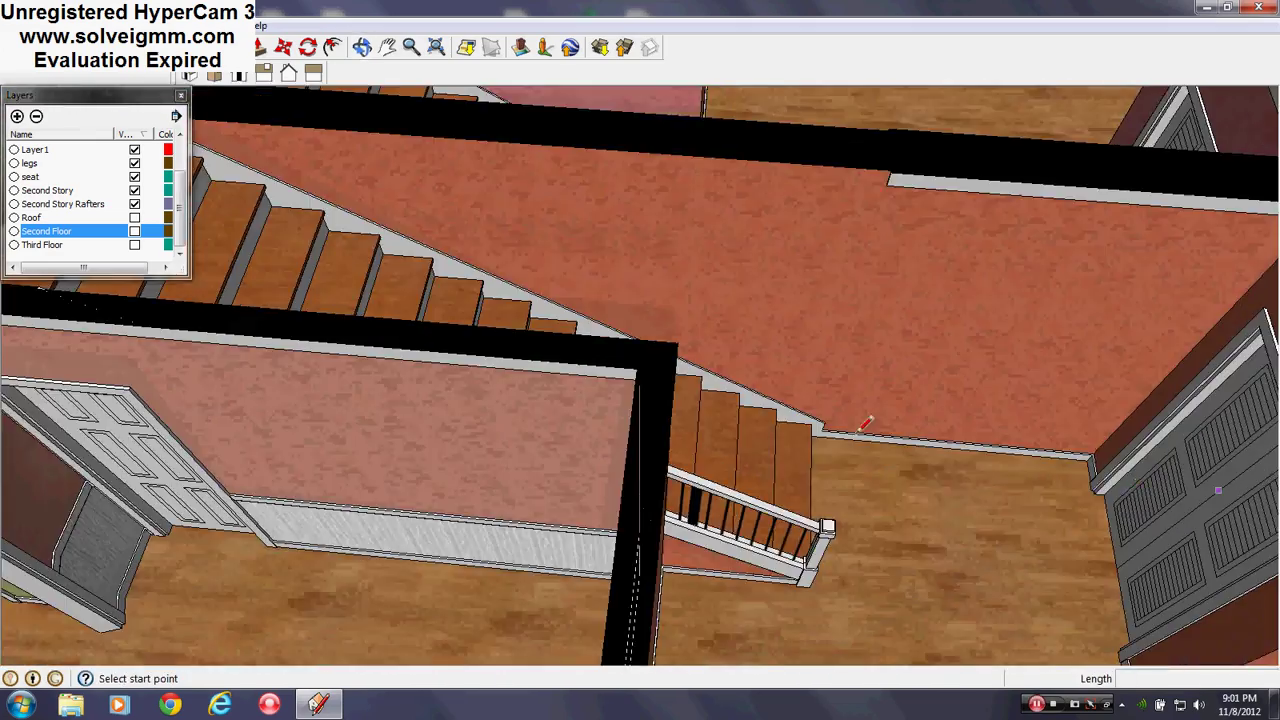
pyautogui.scroll(-3, 866, 420)
pyautogui.moveTo(866, 420); pyautogui.dragTo(600, 511, button='middle')
pyautogui.scroll(3, 510, 563)
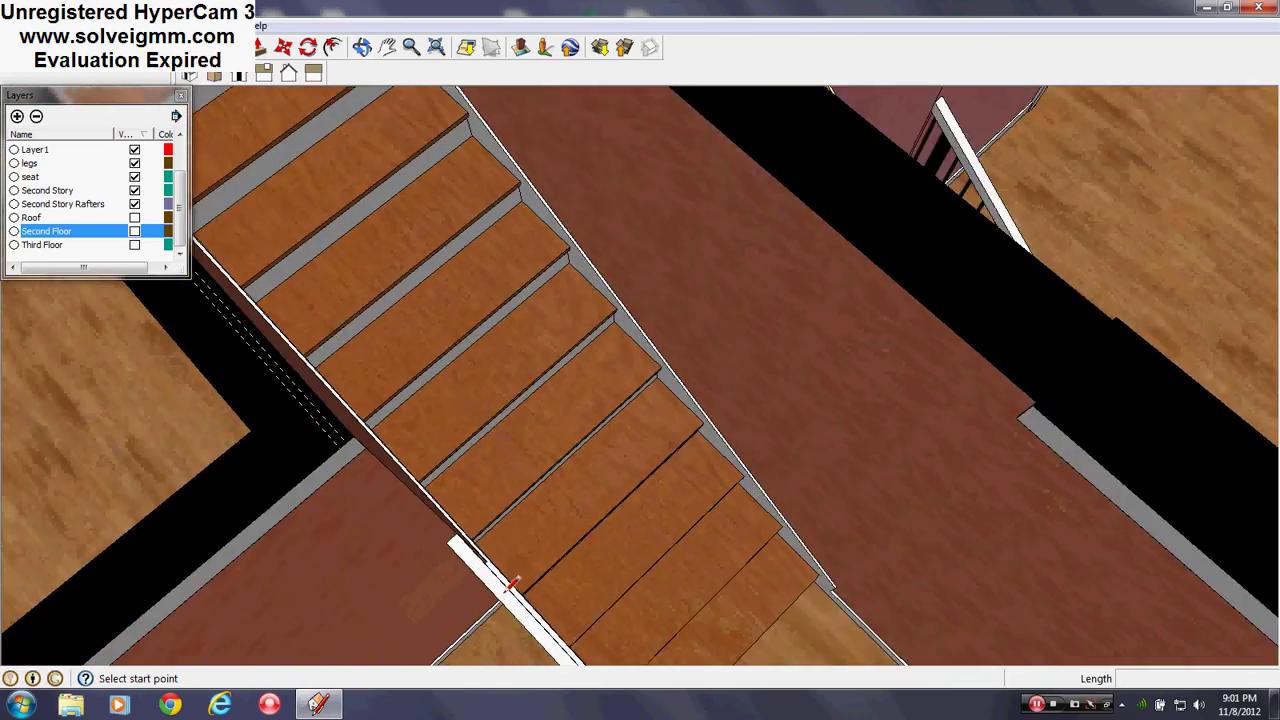
pyautogui.moveTo(513, 583); pyautogui.dragTo(175, 566, button='middle')
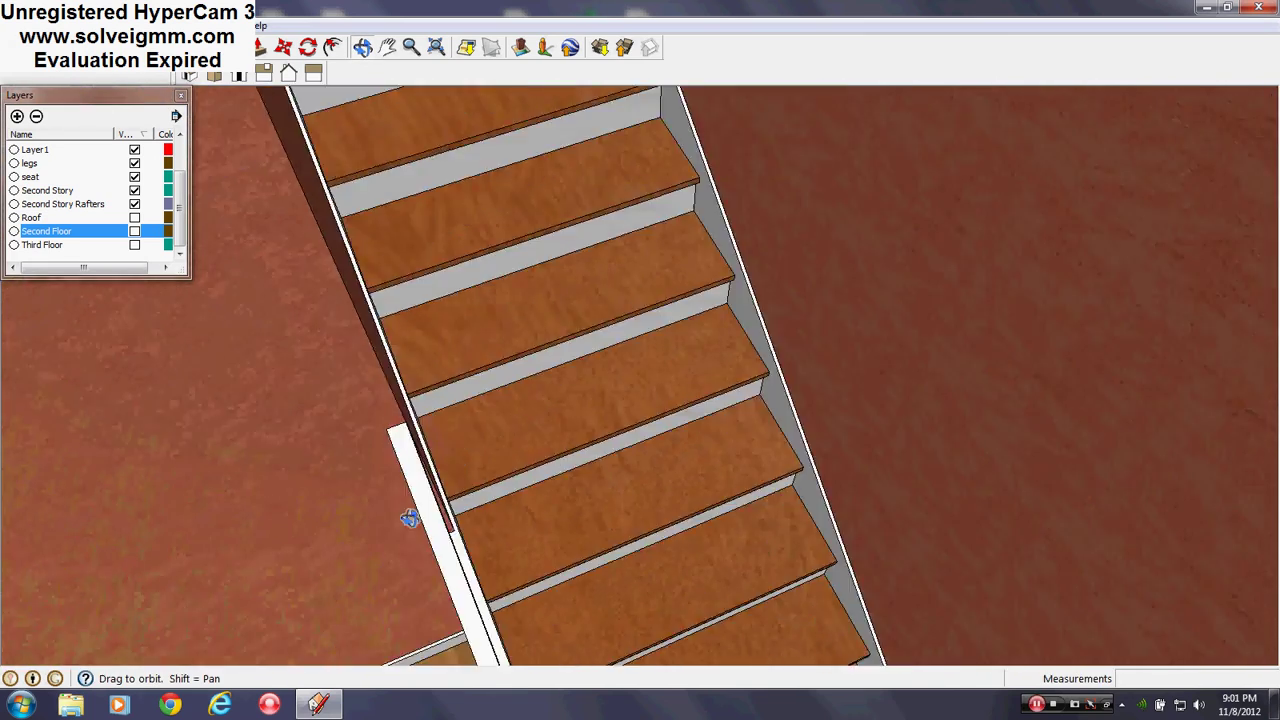
pyautogui.moveTo(410, 518); pyautogui.dragTo(623, 457, button='middle')
pyautogui.scroll(-5, 625, 450)
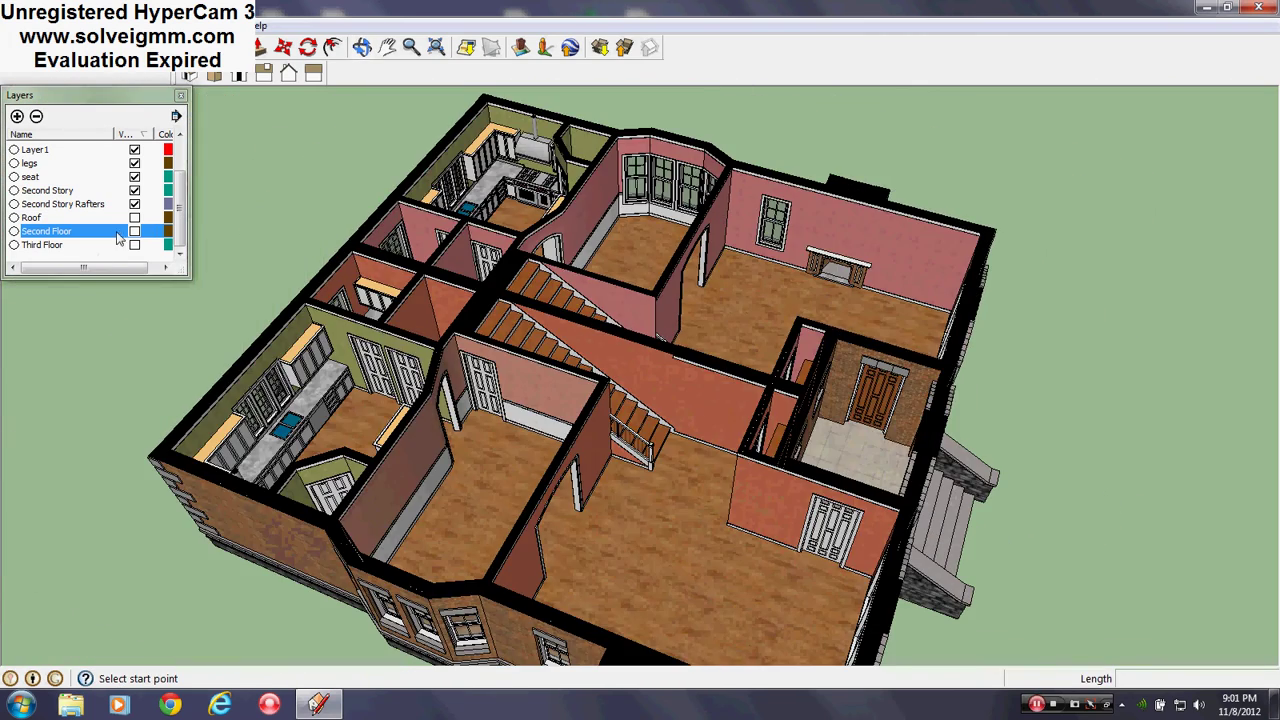
# - Show the Second Floor layer and inspect its staircase, railings, newel posts and hallway up close
pyautogui.click(134, 232)
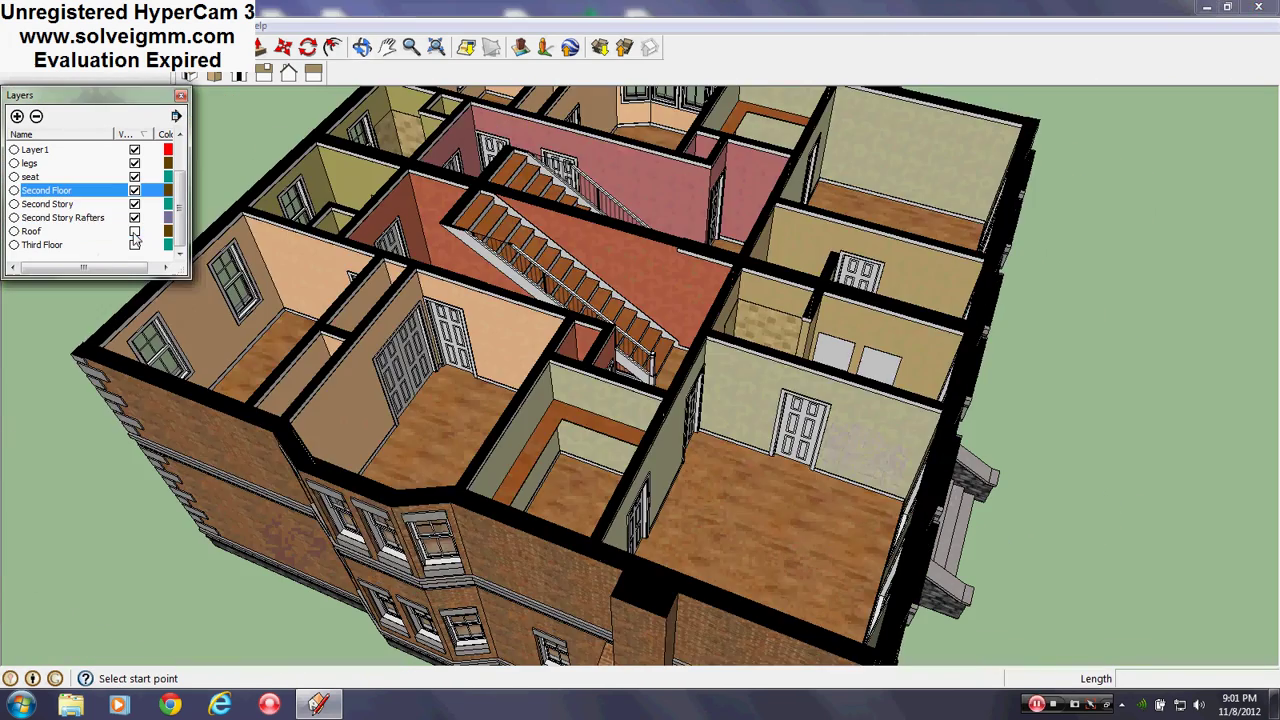
pyautogui.moveTo(437, 371); pyautogui.dragTo(437, 371, button='middle')
pyautogui.scroll(5, 405, 338)
pyautogui.moveTo(825, 358); pyautogui.dragTo(1060, 318, button='middle')
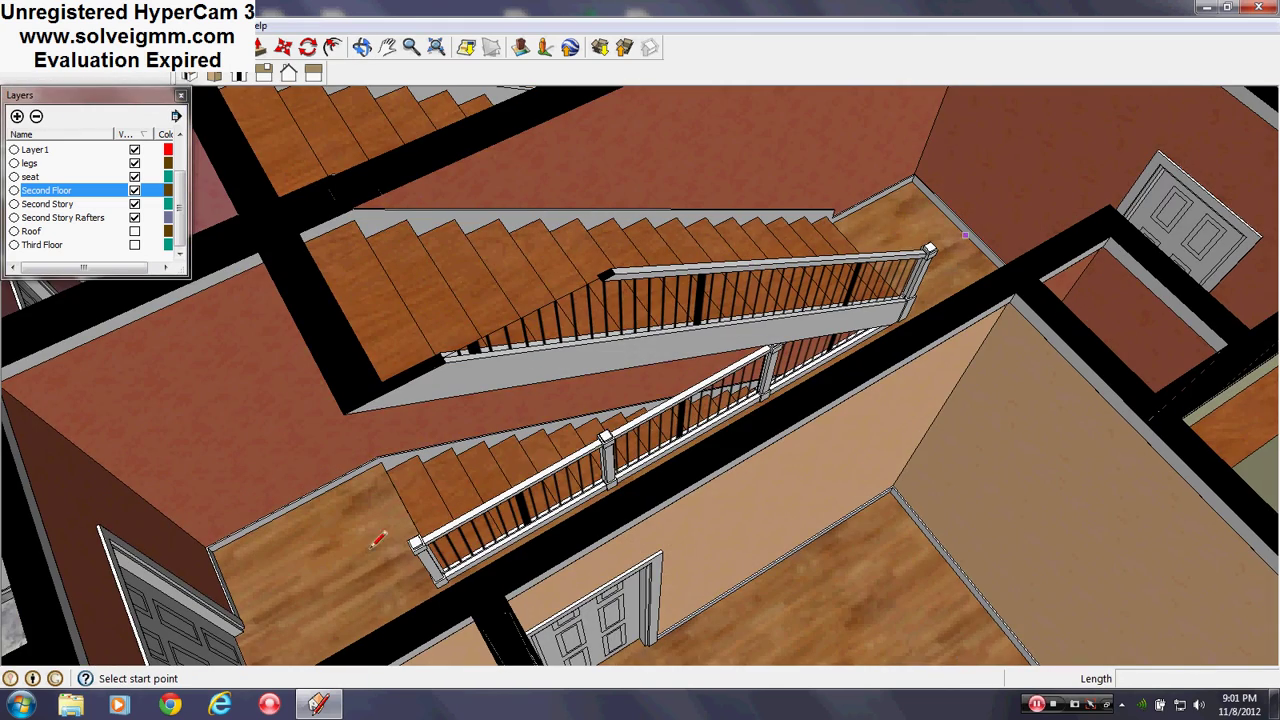
pyautogui.scroll(4, 346, 590)
pyautogui.moveTo(346, 591)
pyautogui.mouseDown(button='middle')
pyautogui.moveTo(690, 525)
pyautogui.moveTo(890, 549)
pyautogui.moveTo(722, 360)
pyautogui.mouseUp(button='middle')
pyautogui.scroll(2, 620, 388)
pyautogui.moveTo(674, 279)
pyautogui.mouseDown(button='middle')
pyautogui.moveTo(686, 163)
pyautogui.moveTo(762, 177)
pyautogui.moveTo(795, 315)
pyautogui.mouseUp(button='middle')
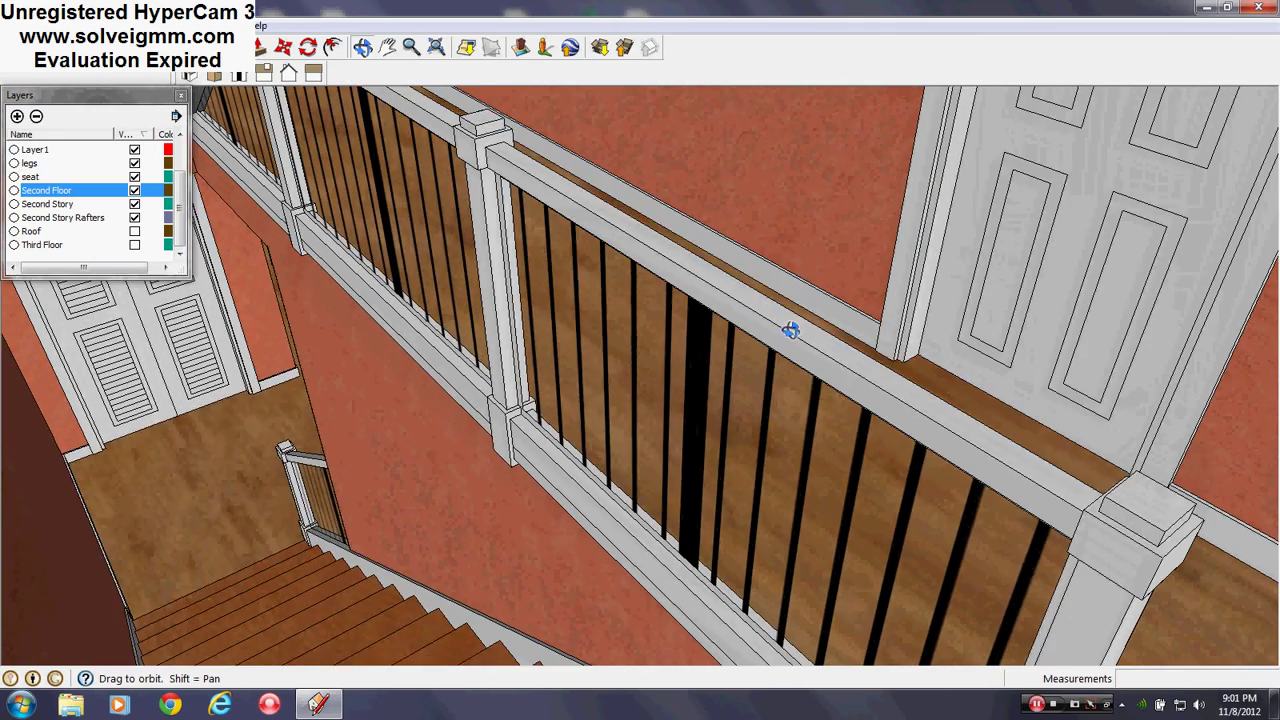
pyautogui.moveTo(518, 437); pyautogui.dragTo(444, 581, button='middle')
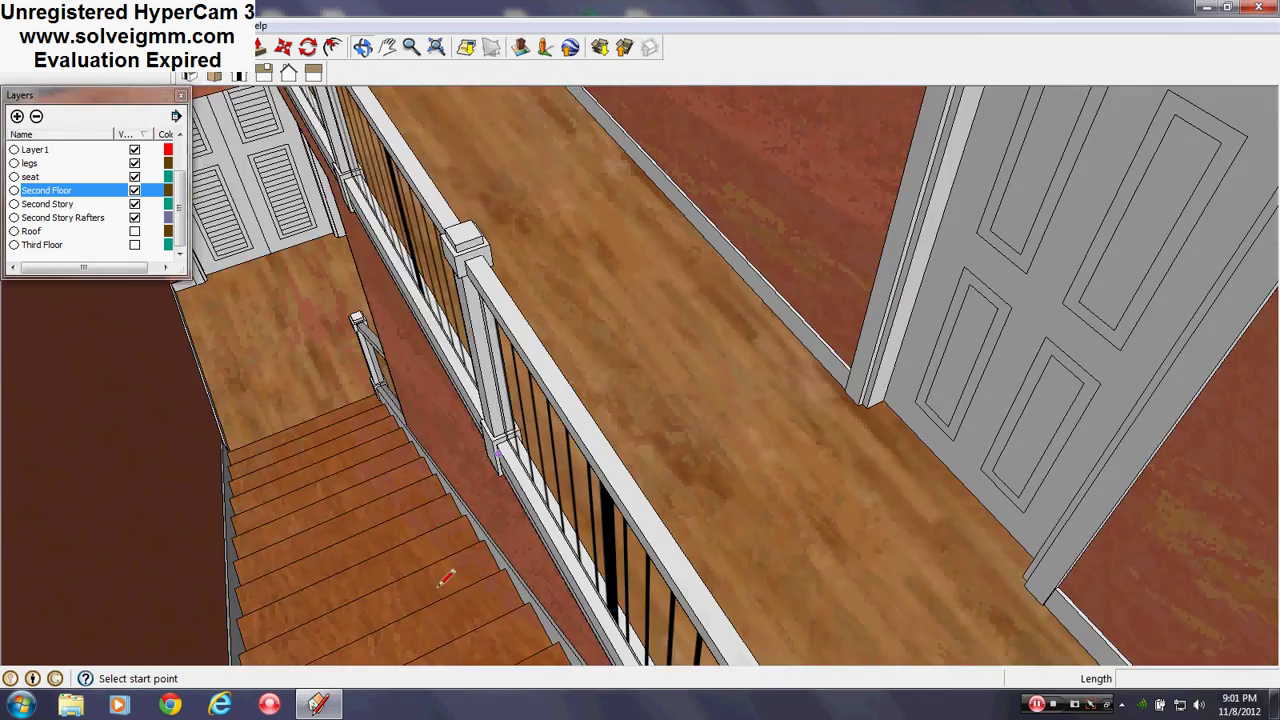
# - Look over the second floor's bedrooms, closets, hallway and bay-window room from opposite sides
pyautogui.scroll(-5, 446, 590)
pyautogui.moveTo(556, 498); pyautogui.dragTo(940, 612, button='middle')
pyautogui.scroll(-7, 940, 612)
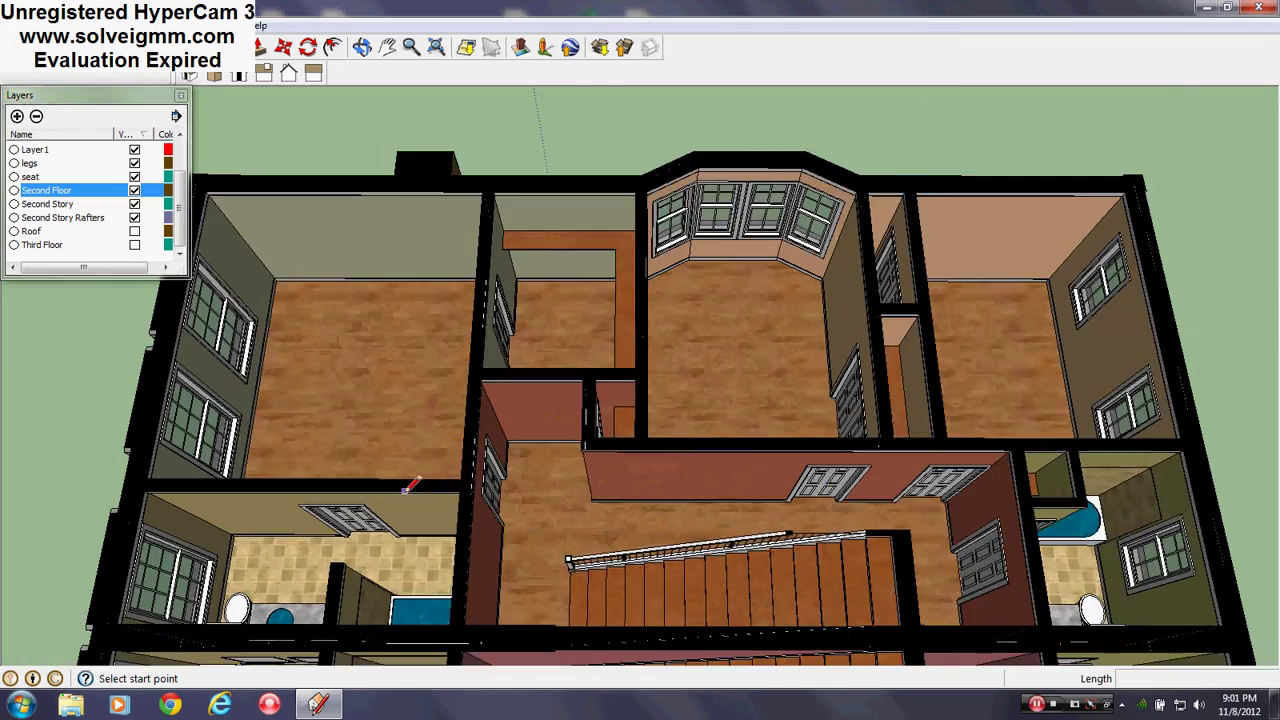
pyautogui.scroll(3, 409, 488)
pyautogui.moveTo(409, 488); pyautogui.dragTo(800, 470, button='middle')
pyautogui.scroll(-3, 642, 342)
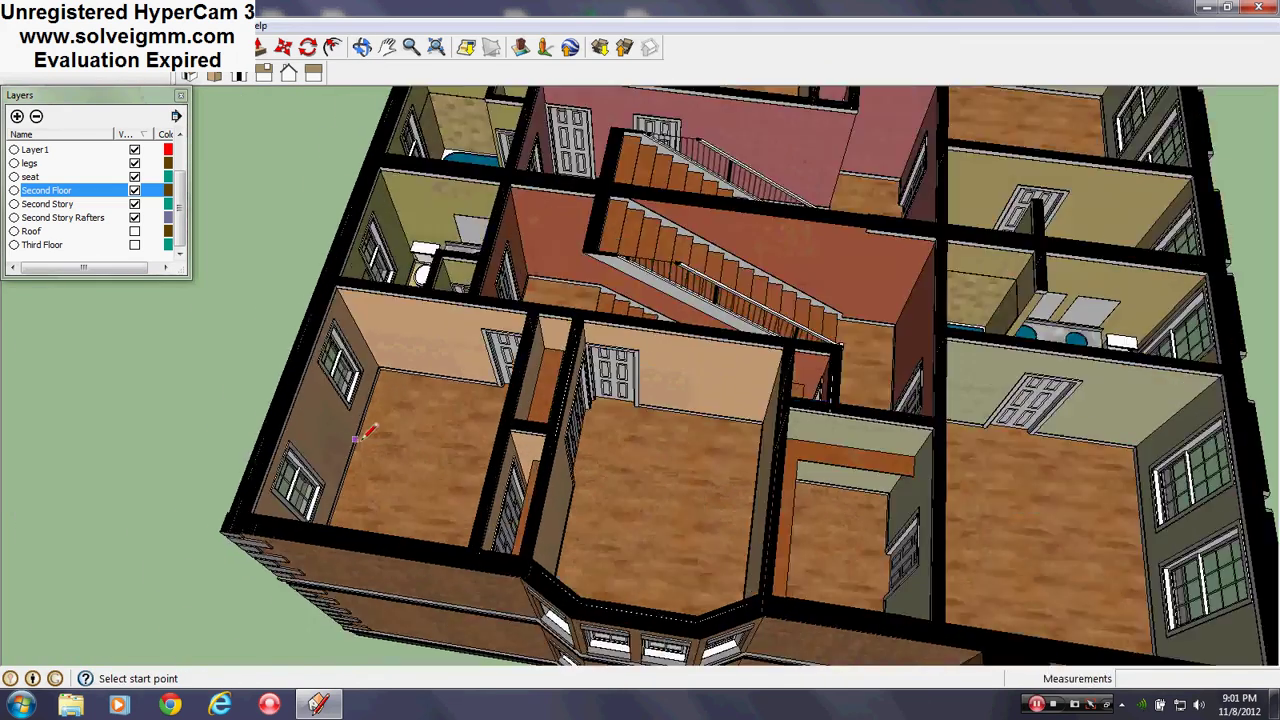
pyautogui.scroll(2, 355, 439)
pyautogui.moveTo(355, 439); pyautogui.dragTo(491, 489, button='middle')
pyautogui.scroll(-3, 491, 485)
# - Survey both units' second-floor bathrooms and central stair halls from above
pyautogui.scroll(7, 505, 425)
pyautogui.moveTo(505, 440); pyautogui.dragTo(330, 540, button='middle')
pyautogui.scroll(-4, 345, 540)
pyautogui.moveTo(470, 560); pyautogui.dragTo(160, 540, button='middle')
pyautogui.scroll(4, 703, 251)
pyautogui.moveTo(690, 255)
pyautogui.mouseDown(button='middle')
pyautogui.moveTo(548, 231)
pyautogui.moveTo(532, 242)
pyautogui.mouseUp(button='middle')
pyautogui.scroll(-7, 780, 392)
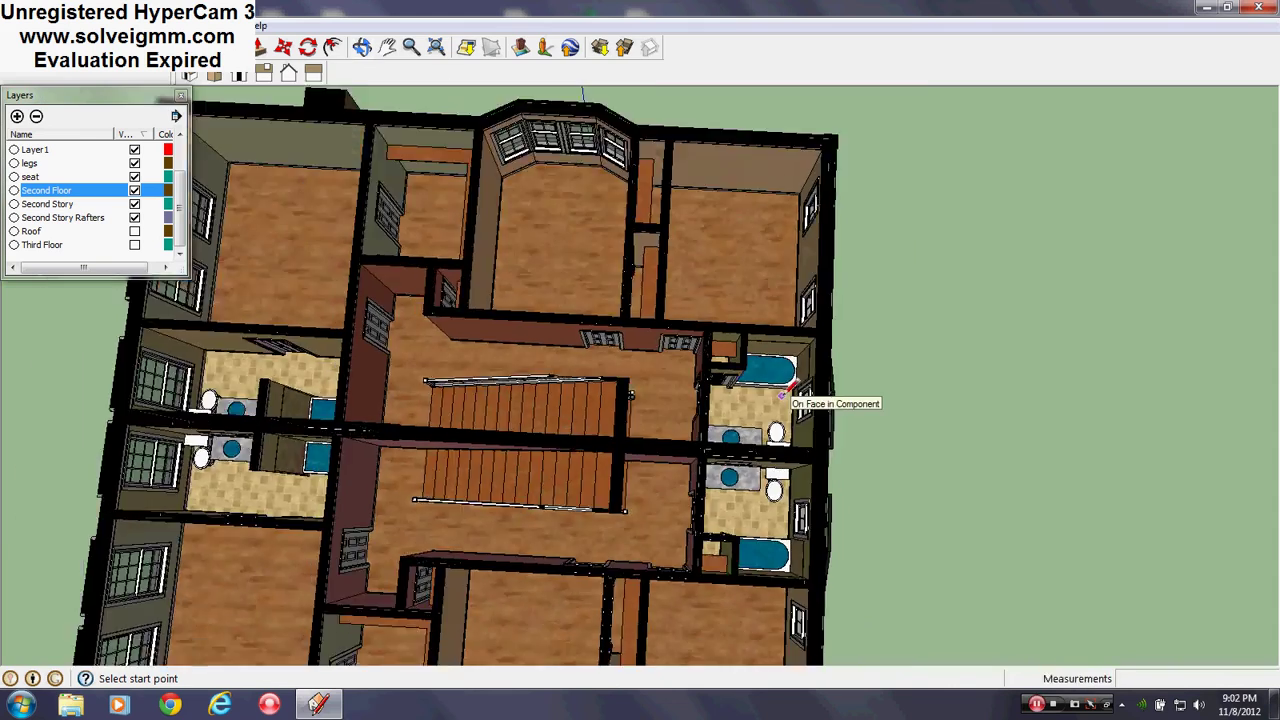
# - Examine the large front bedroom's doors and windows and the adjoining bathroom with its double sinks and tub
pyautogui.scroll(-3, 780, 394)
pyautogui.scroll(6, 400, 270)
pyautogui.moveTo(400, 270)
pyautogui.mouseDown(button='middle')
pyautogui.moveTo(846, 306)
pyautogui.moveTo(1132, 290)
pyautogui.mouseUp(button='middle')
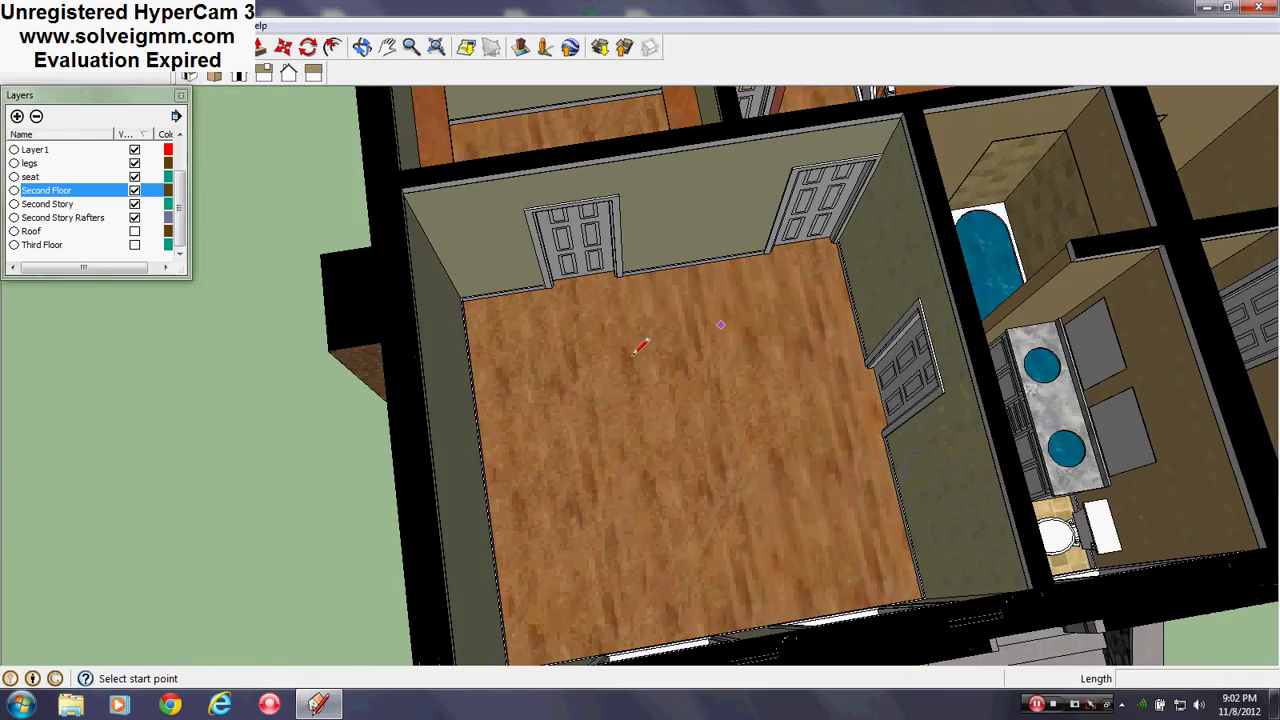
pyautogui.scroll(-3, 650, 390)
pyautogui.scroll(5, 641, 220)
pyautogui.moveTo(641, 220)
pyautogui.mouseDown(button='middle')
pyautogui.moveTo(648, 234)
pyautogui.moveTo(1110, 238)
pyautogui.mouseUp(button='middle')
pyautogui.moveTo(684, 384); pyautogui.dragTo(112, 322, button='middle')
pyautogui.scroll(3, 680, 289)
pyautogui.moveTo(680, 289)
pyautogui.mouseDown(button='middle')
pyautogui.moveTo(663, 331)
pyautogui.moveTo(966, 276)
pyautogui.mouseUp(button='middle')
pyautogui.scroll(-3, 648, 292)
pyautogui.scroll(-3, 495, 282)
pyautogui.scroll(5, 900, 462)
pyautogui.moveTo(900, 462); pyautogui.dragTo(1100, 320, button='middle')
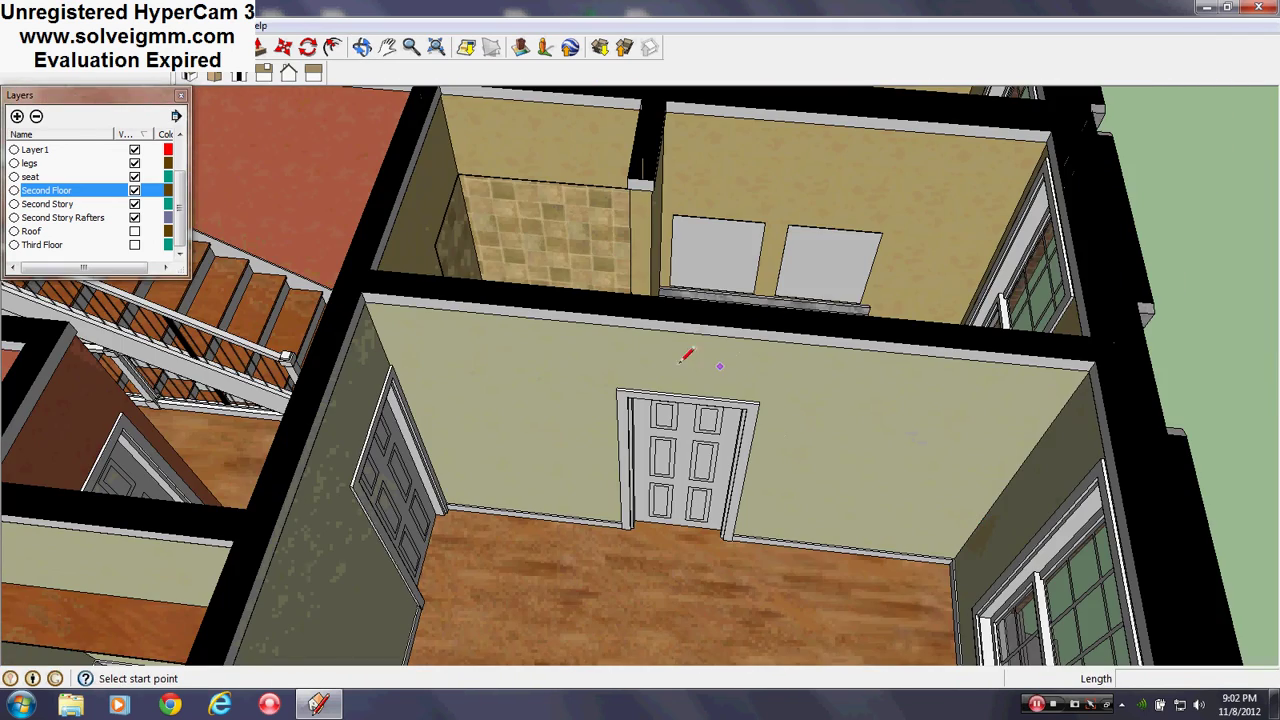
# - Review the orange unit's second-floor staircase and the bedrooms and closets around it
pyautogui.scroll(-8, 823, 457)
pyautogui.moveTo(396, 425)
pyautogui.mouseDown(button='middle')
pyautogui.moveTo(376, 443)
pyautogui.moveTo(220, 409)
pyautogui.moveTo(228, 396)
pyautogui.mouseUp(button='middle')
pyautogui.scroll(3, 376, 443)
pyautogui.scroll(-4, 405, 428)
pyautogui.scroll(4, 362, 405)
pyautogui.moveTo(405, 428)
pyautogui.mouseDown(button='middle')
pyautogui.moveTo(362, 405)
pyautogui.moveTo(351, 364)
pyautogui.mouseUp(button='middle')
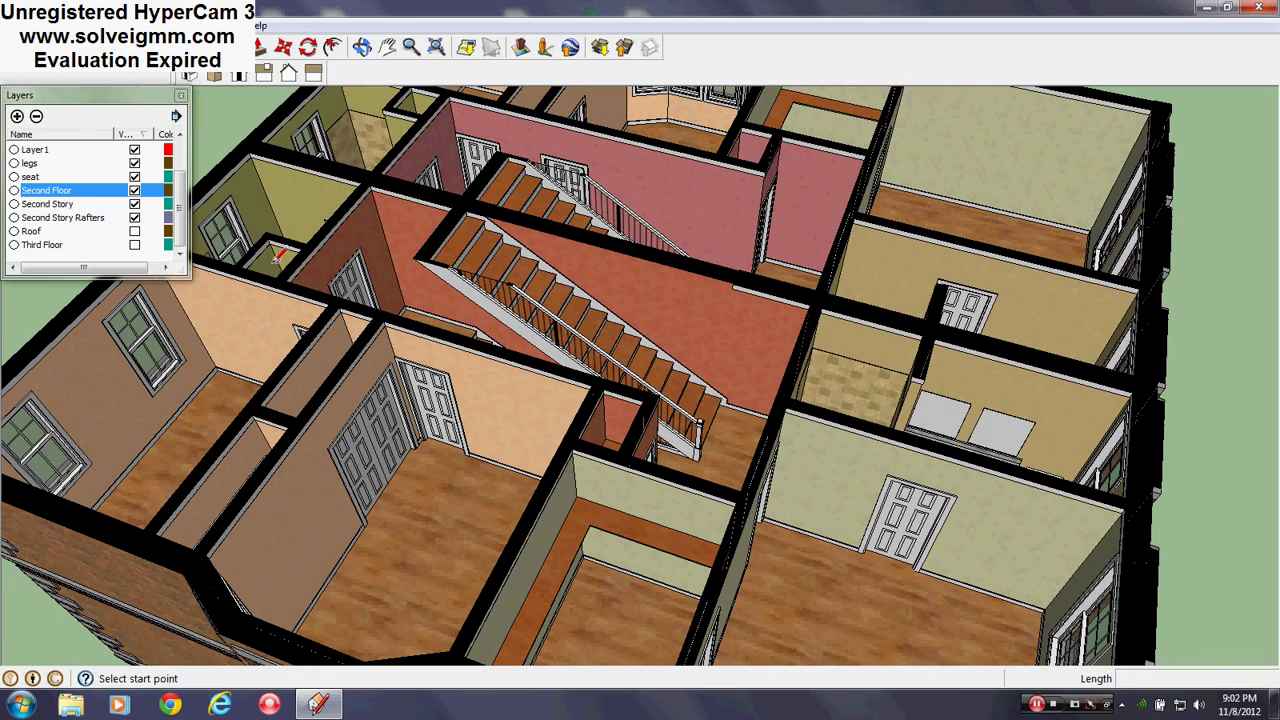
pyautogui.scroll(3, 251, 268)
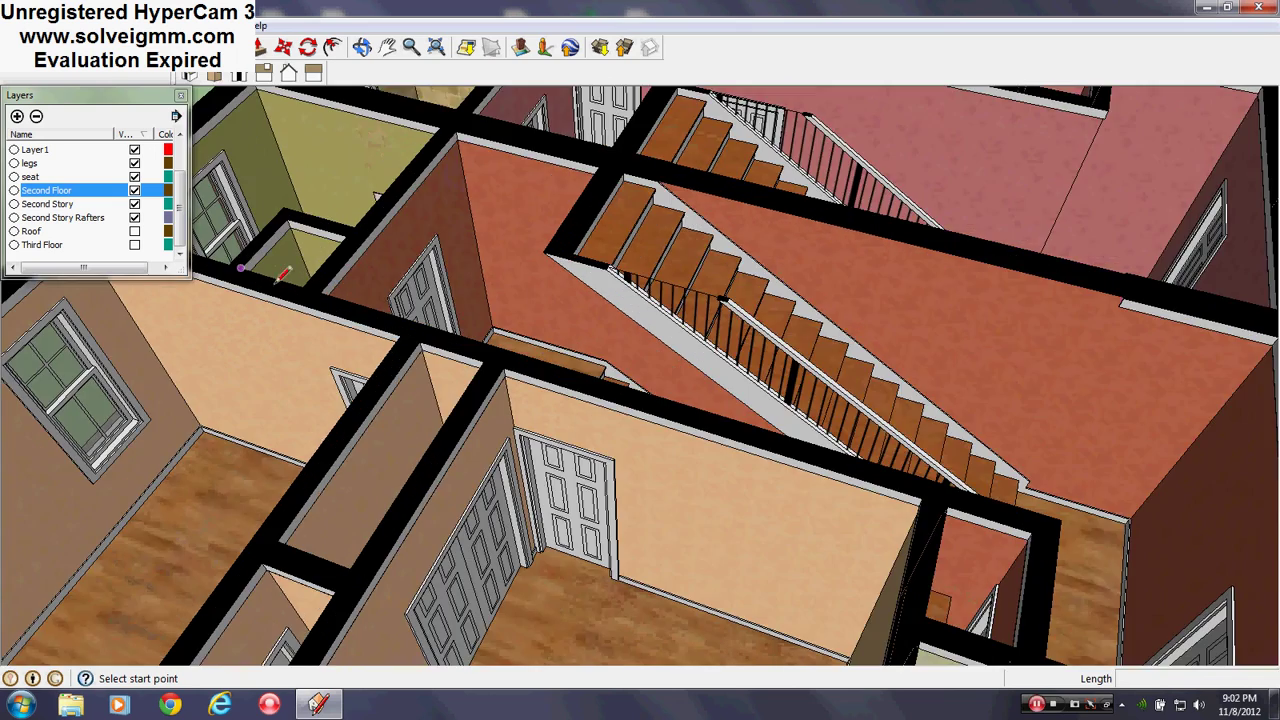
# - Inspect the rear bathroom's sink, tub and shelved closet, and the front bathroom across the hall
pyautogui.moveTo(296, 282)
pyautogui.mouseDown(button='middle')
pyautogui.moveTo(877, 383)
pyautogui.moveTo(1000, 385)
pyautogui.mouseUp(button='middle')
pyautogui.scroll(-4, 698, 229)
pyautogui.scroll(5, 604, 470)
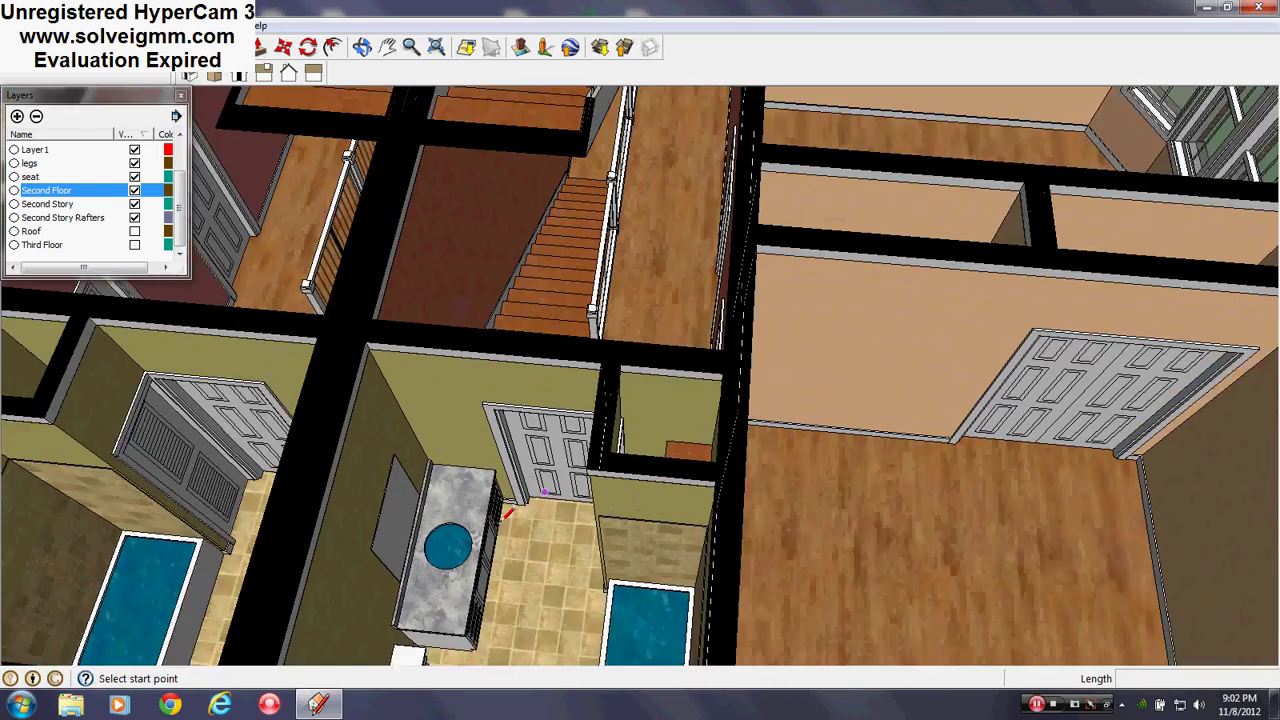
pyautogui.moveTo(484, 540); pyautogui.dragTo(1061, 582, button='middle')
pyautogui.scroll(-1, 652, 296)
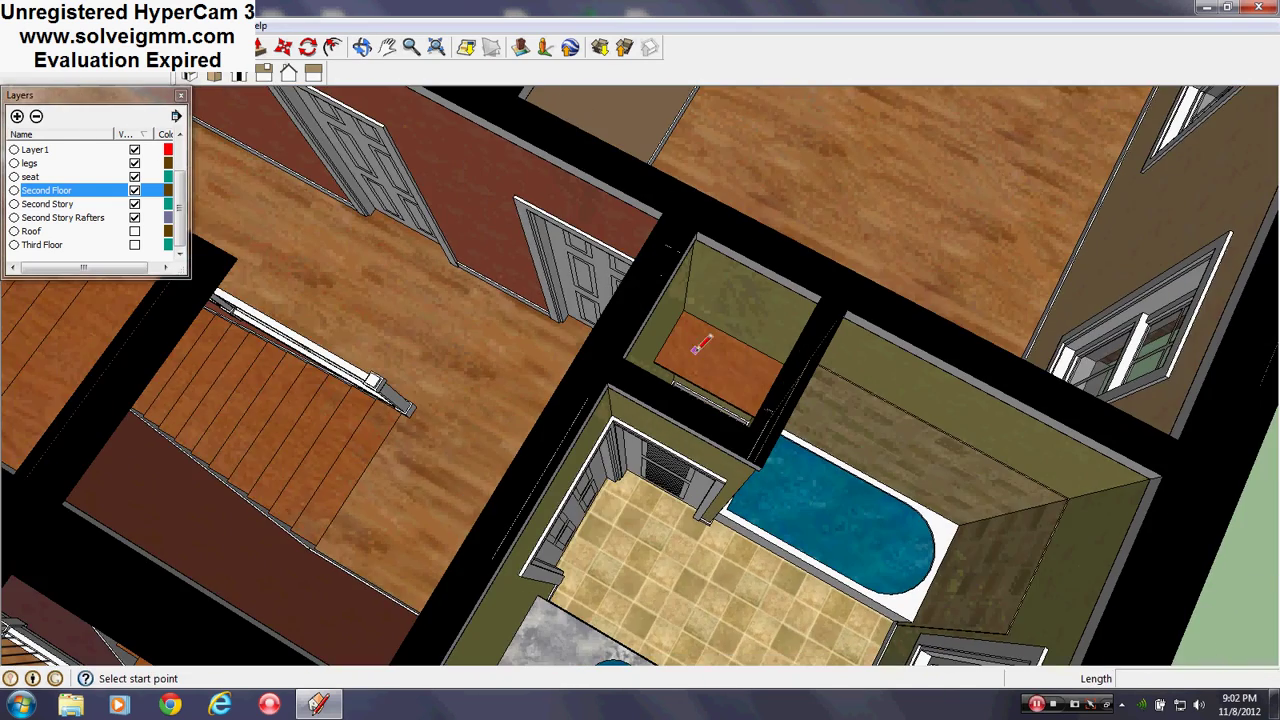
pyautogui.moveTo(568, 314)
pyautogui.keyDown('shift'); pyautogui.mouseDown(button='middle')
pyautogui.moveTo(863, 480)
pyautogui.moveTo(1234, 643)
pyautogui.mouseUp(button='middle'); pyautogui.keyUp('shift')
pyautogui.moveTo(618, 385)
pyautogui.keyDown('shift'); pyautogui.mouseDown(button='middle')
pyautogui.moveTo(640, 420)
pyautogui.moveTo(1000, 590)
pyautogui.mouseUp(button='middle'); pyautogui.keyUp('shift')
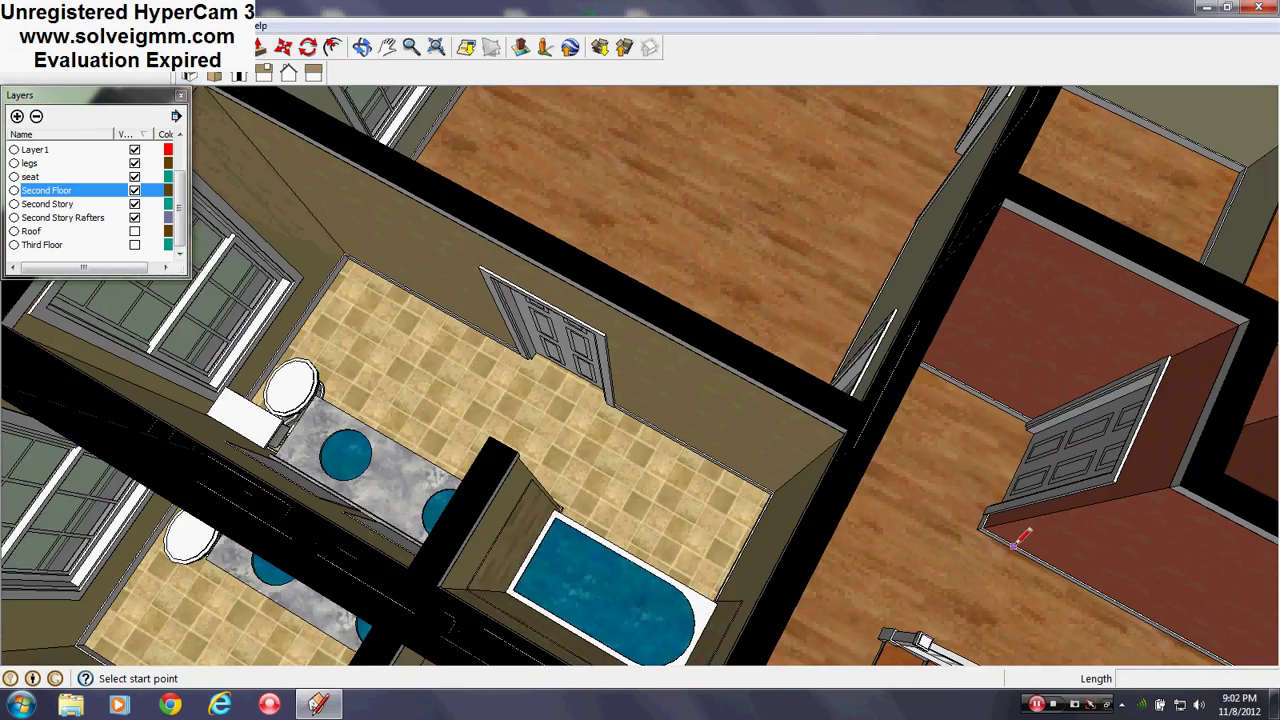
# - Look over the entire second-floor layout of both units from above the house
pyautogui.moveTo(1020, 540); pyautogui.dragTo(42, 488, button='middle')
pyautogui.moveTo(538, 310)
pyautogui.mouseDown(button='middle')
pyautogui.moveTo(423, 300)
pyautogui.moveTo(709, 380)
pyautogui.moveTo(680, 422)
pyautogui.moveTo(980, 370)
pyautogui.moveTo(554, 414)
pyautogui.mouseUp(button='middle')
pyautogui.scroll(-1, 554, 420)
pyautogui.moveTo(543, 514)
pyautogui.mouseDown(button='middle')
pyautogui.moveTo(614, 543)
pyautogui.moveTo(711, 543)
pyautogui.moveTo(640, 521)
pyautogui.moveTo(733, 568)
pyautogui.moveTo(880, 513)
pyautogui.moveTo(840, 439)
pyautogui.moveTo(736, 436)
pyautogui.moveTo(670, 476)
pyautogui.moveTo(460, 477)
pyautogui.mouseUp(button='middle')
pyautogui.scroll(4, 750, 437)
pyautogui.scroll(-4, 800, 316)
pyautogui.scroll(-4, 781, 362)
pyautogui.scroll(3, 378, 457)
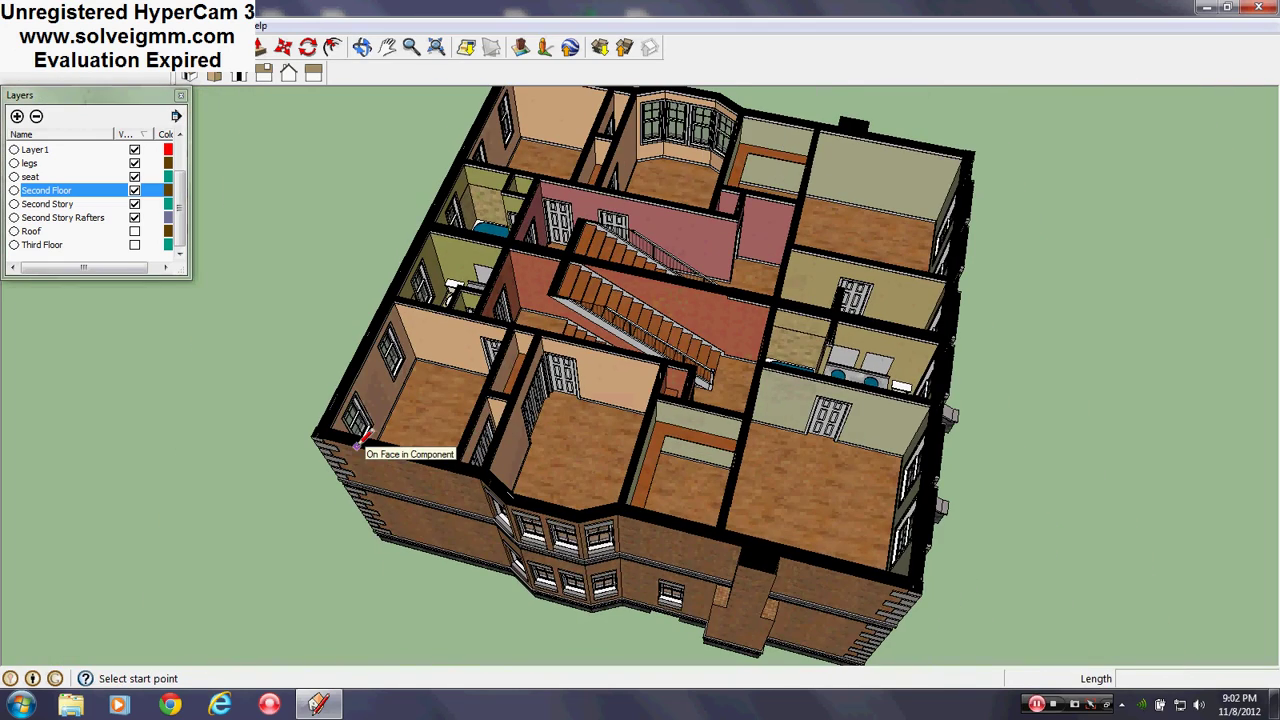
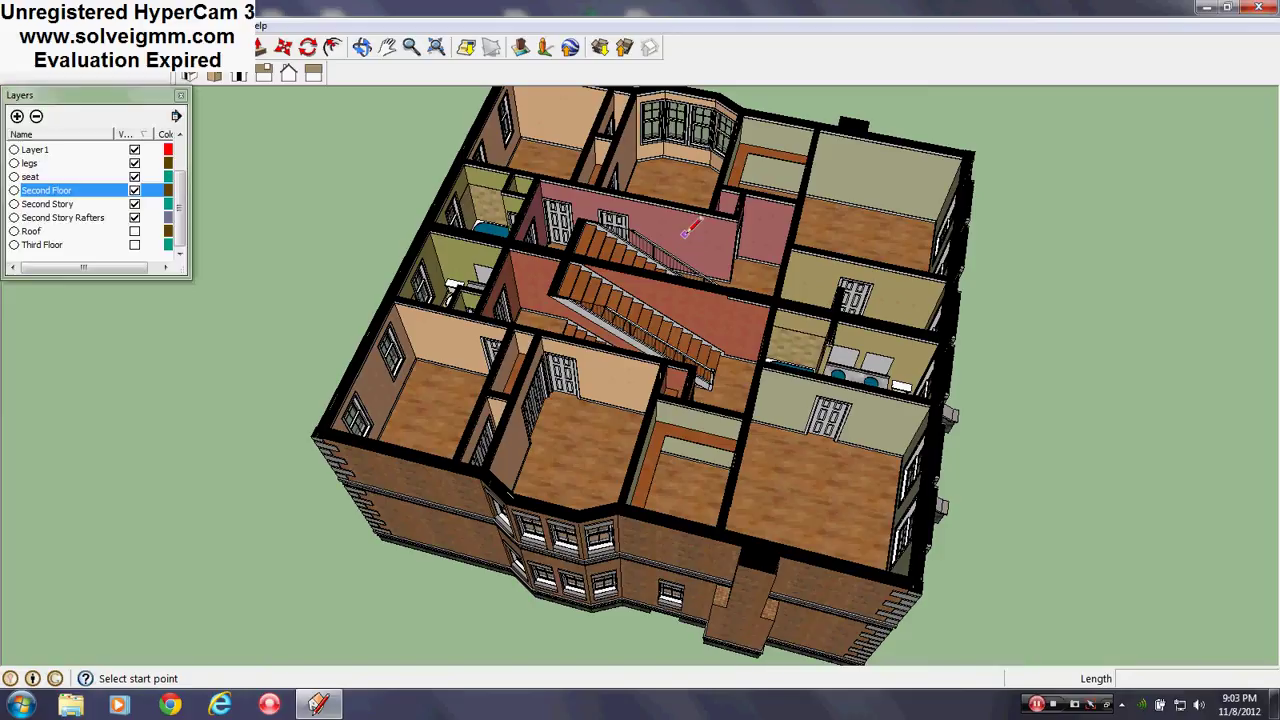
# - Show the Third Floor layer and look over its rooms and stair opening within the tiled roof
pyautogui.click(134, 246)
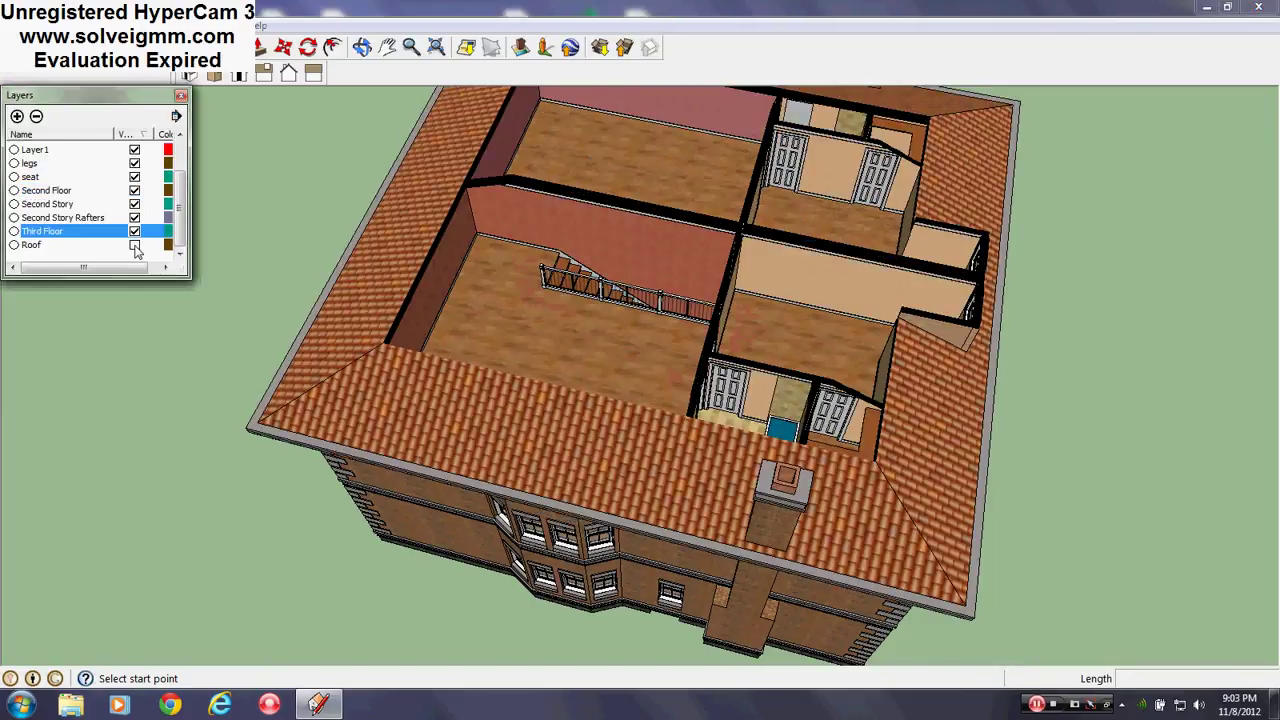
pyautogui.moveTo(724, 437); pyautogui.dragTo(1080, 438, button='middle')
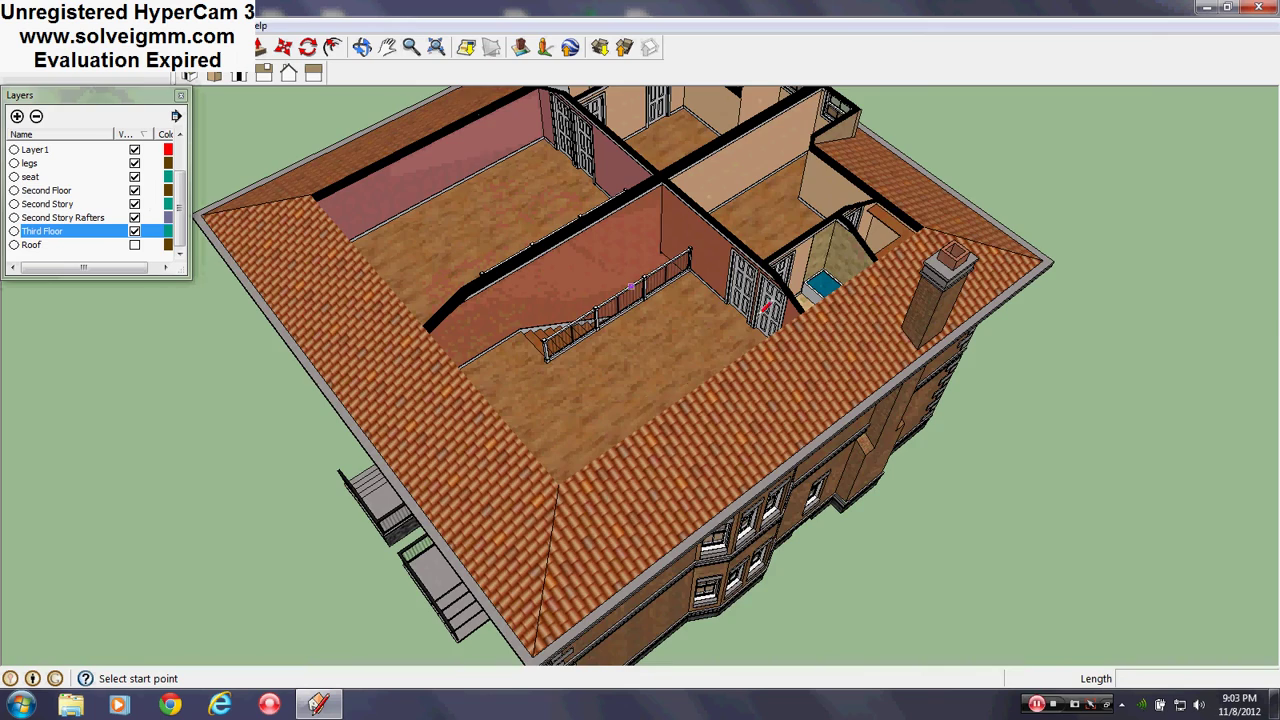
pyautogui.scroll(5, 760, 311)
pyautogui.scroll(1, 346, 467)
pyautogui.moveTo(346, 467)
pyautogui.mouseDown(button='middle')
pyautogui.moveTo(1005, 580)
pyautogui.moveTo(648, 432)
pyautogui.mouseUp(button='middle')
pyautogui.scroll(-3, 647, 434)
pyautogui.scroll(1, 615, 340)
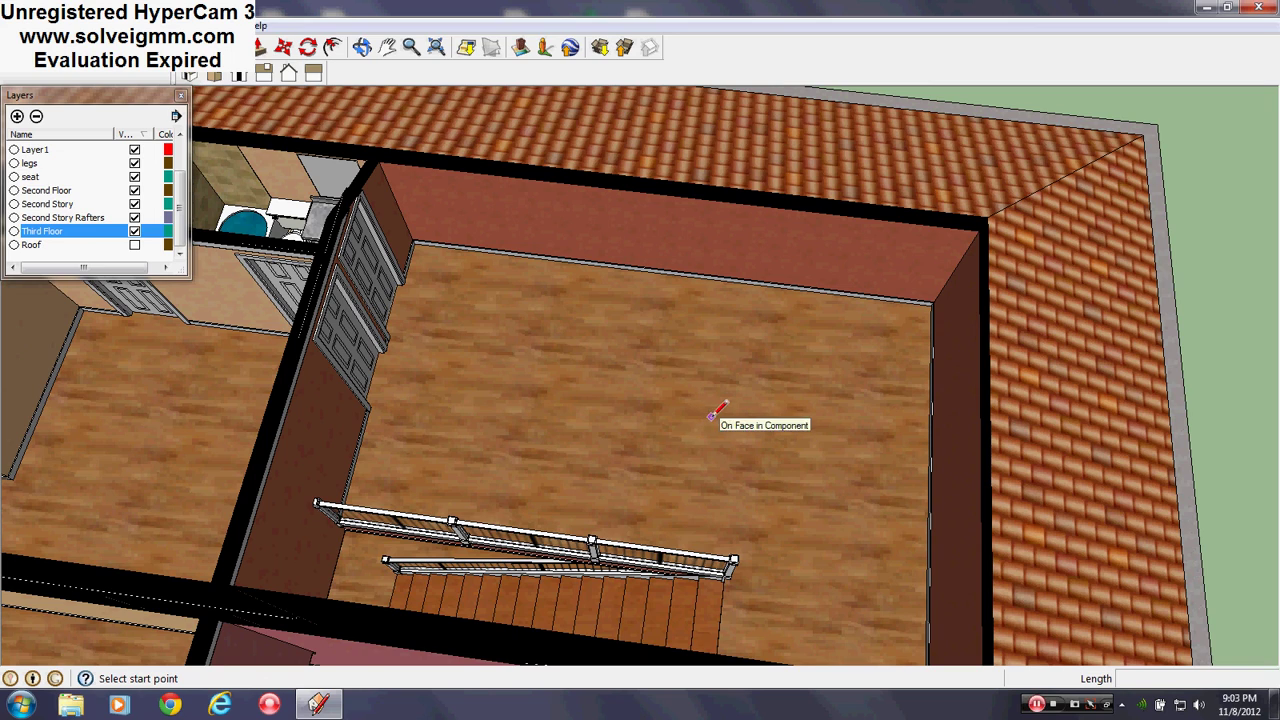
pyautogui.scroll(-3, 712, 420)
pyautogui.moveTo(737, 417); pyautogui.dragTo(716, 435, button='middle')
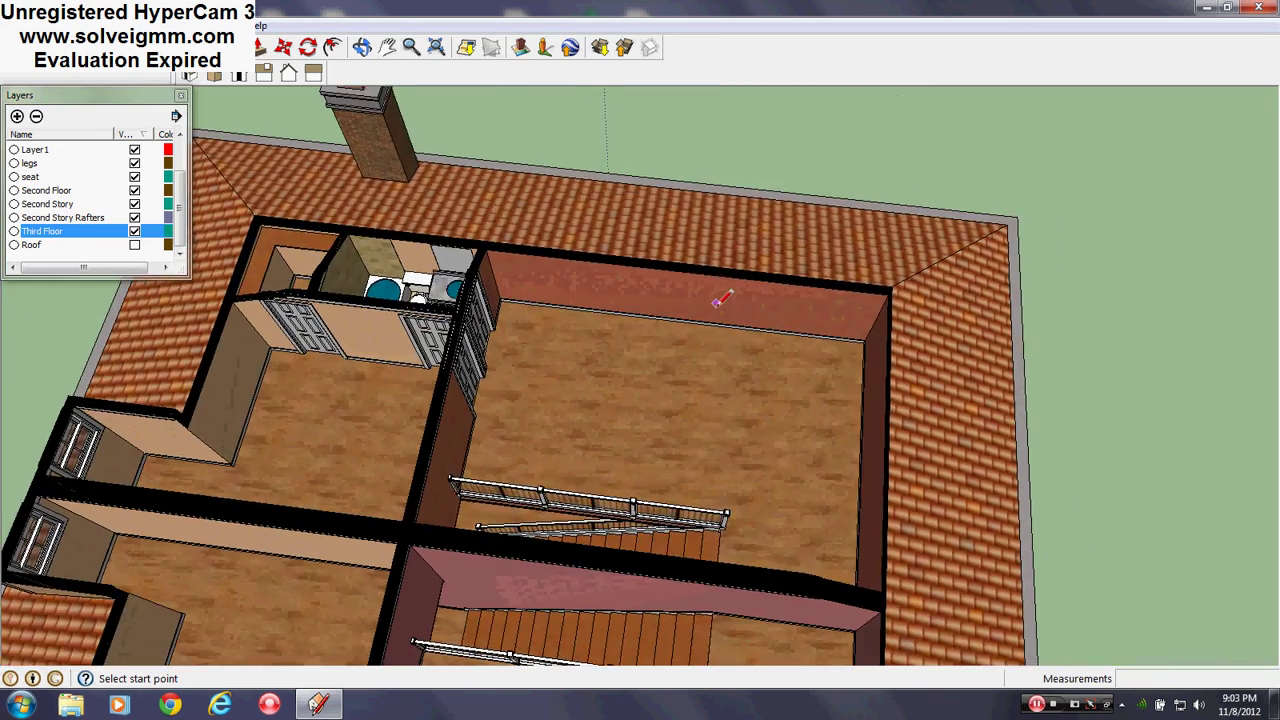
# - Examine the third floor's large red-walled room, including its doors, wood floor and staircase railing
pyautogui.scroll(3, 715, 300)
pyautogui.scroll(3, 200, 463)
pyautogui.scroll(2, 574, 490)
pyautogui.moveTo(574, 490)
pyautogui.mouseDown(button='middle')
pyautogui.moveTo(537, 497)
pyautogui.moveTo(171, 311)
pyautogui.moveTo(574, 463)
pyautogui.mouseUp(button='middle')
pyautogui.scroll(-5, 563, 459)
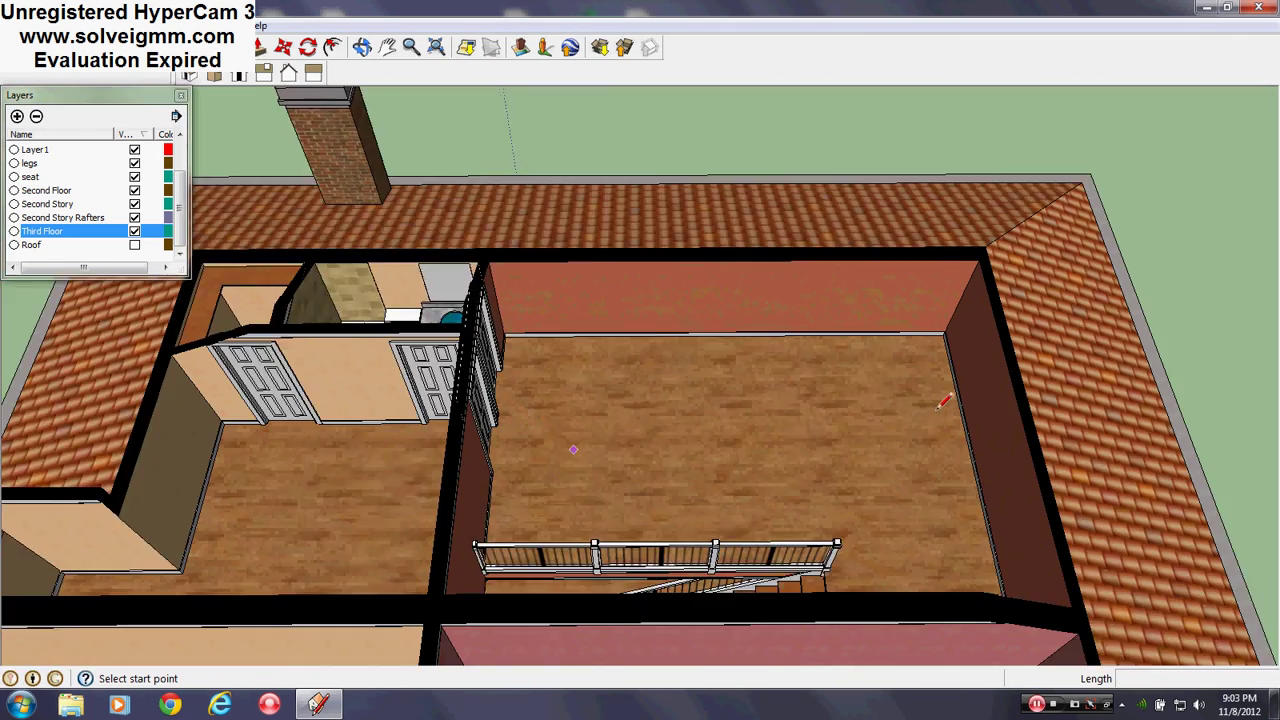
pyautogui.scroll(2, 937, 409)
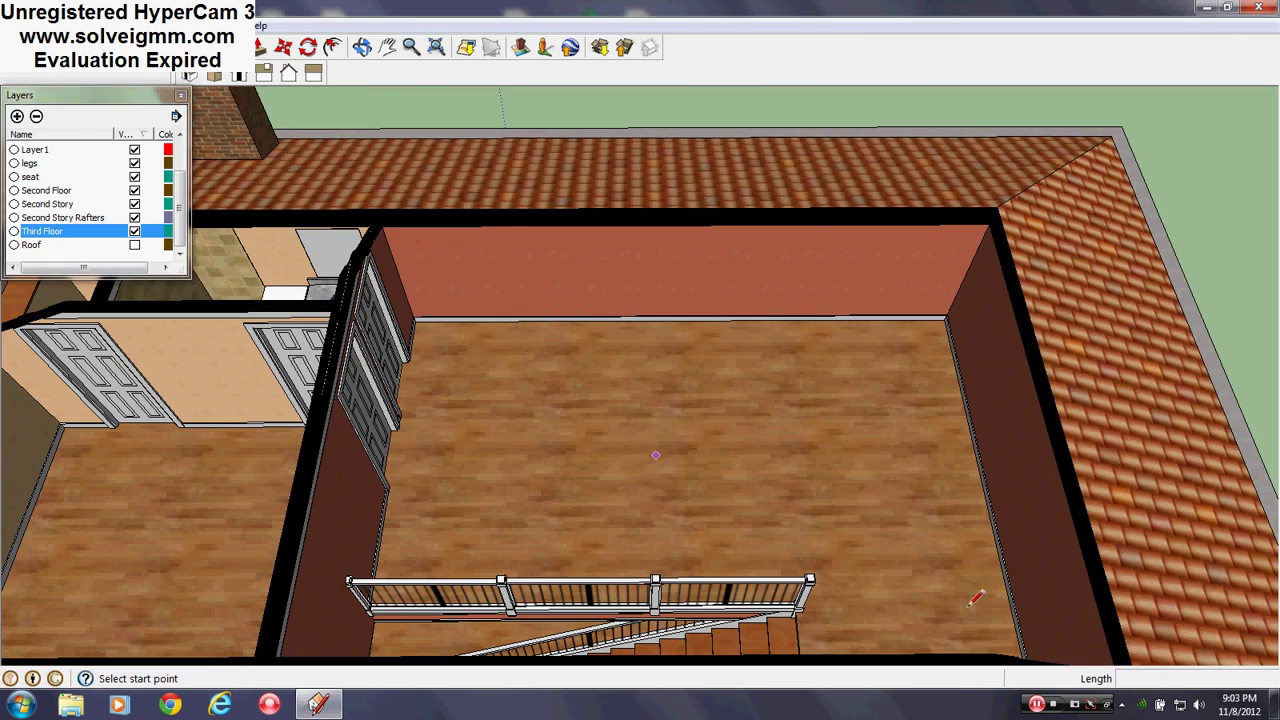
pyautogui.scroll(4, 741, 633)
pyautogui.moveTo(741, 633); pyautogui.dragTo(620, 622, button='middle')
pyautogui.scroll(-1, 756, 385)
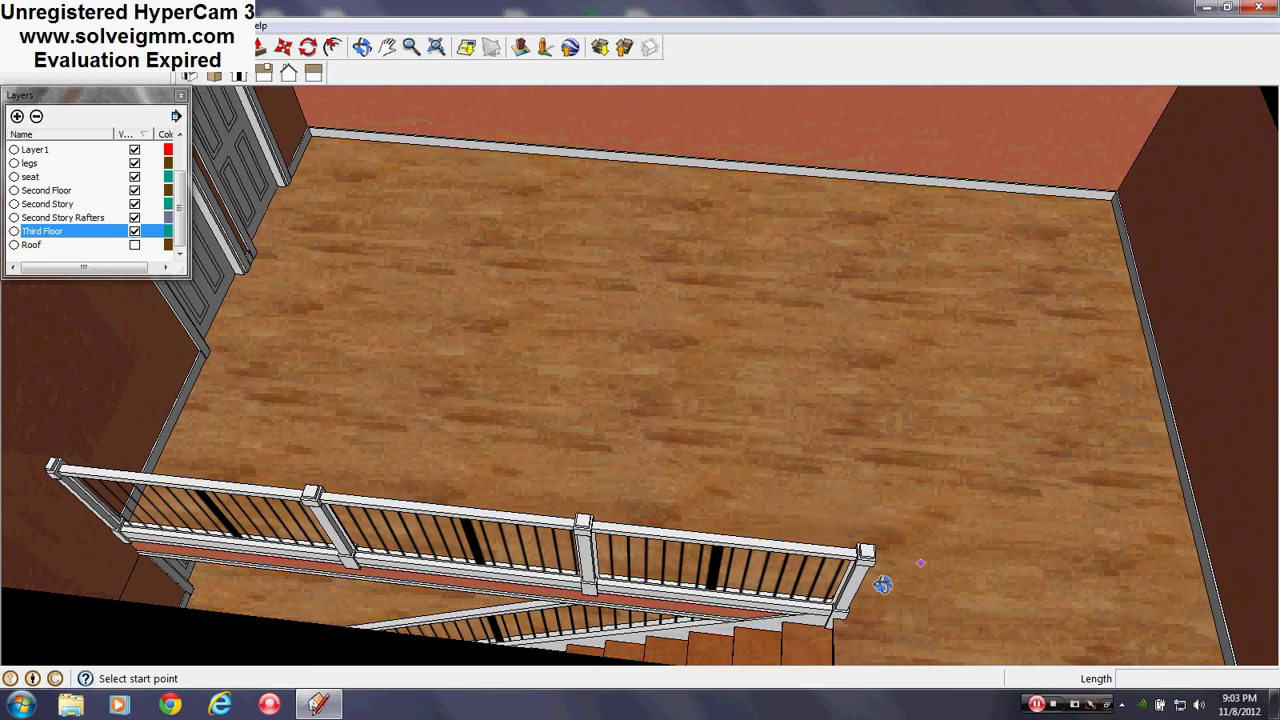
pyautogui.moveTo(883, 585)
pyautogui.mouseDown(button='middle')
pyautogui.moveTo(794, 594)
pyautogui.moveTo(895, 660)
pyautogui.mouseUp(button='middle')
pyautogui.scroll(-4, 797, 590)
pyautogui.scroll(-1, 652, 375)
pyautogui.scroll(2, 1010, 578)
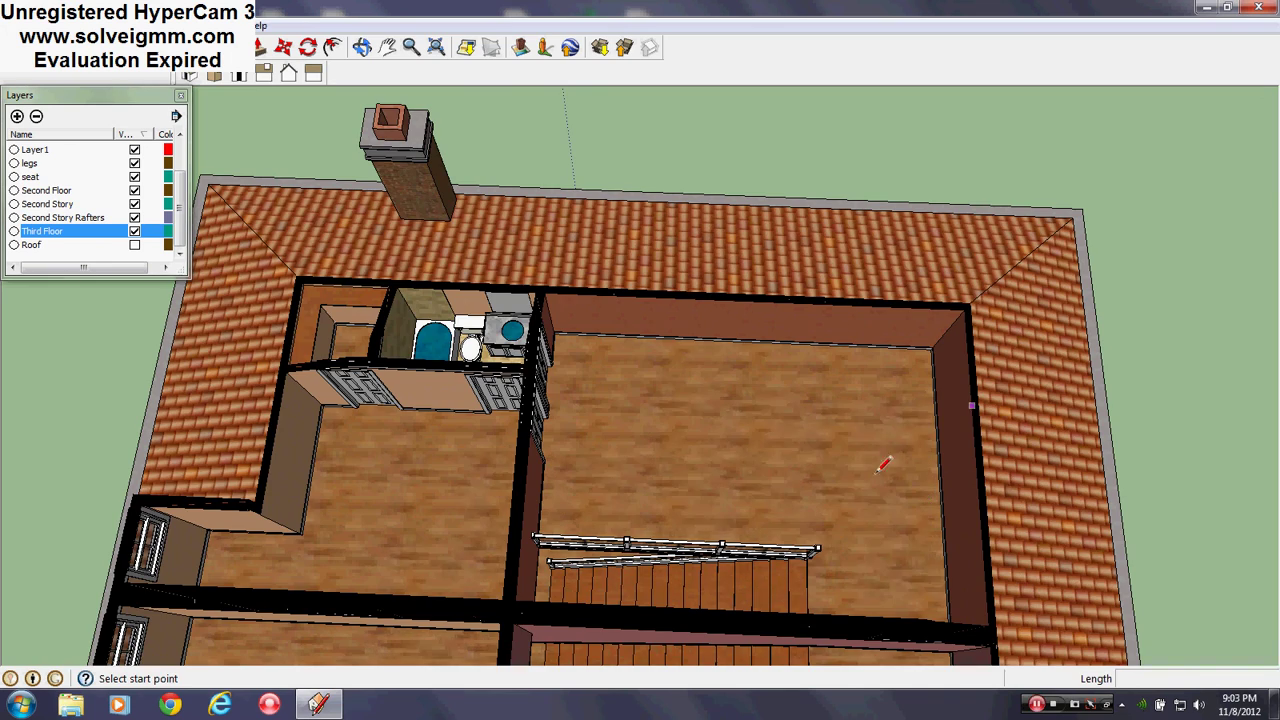
# - Inspect the third-floor bedrooms with their dormer windows, angled walls and doors to the closet and bathroom
pyautogui.moveTo(877, 472); pyautogui.dragTo(810, 428, button='middle')
pyautogui.scroll(-3, 810, 428)
pyautogui.scroll(4, 305, 468)
pyautogui.moveTo(649, 449); pyautogui.dragTo(284, 374, button='middle')
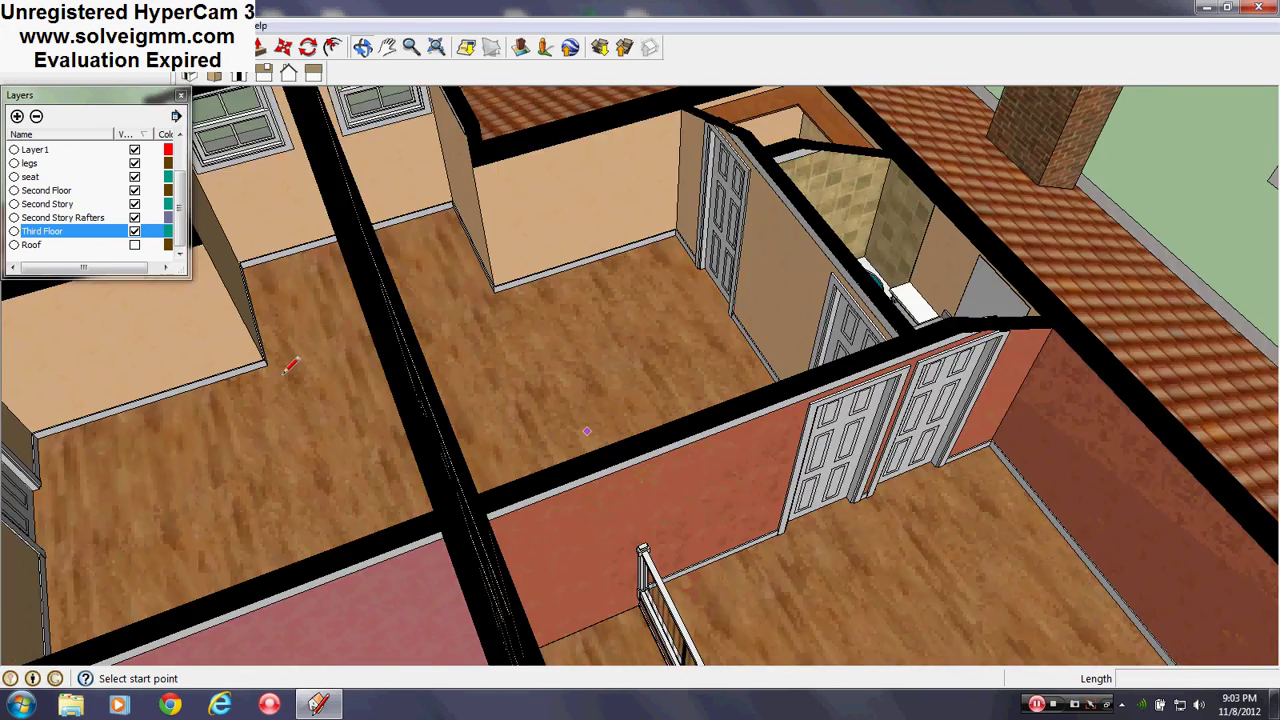
pyautogui.scroll(-2, 284, 374)
pyautogui.scroll(3, 508, 288)
pyautogui.moveTo(812, 366)
pyautogui.mouseDown(button='middle')
pyautogui.moveTo(540, 308)
pyautogui.moveTo(951, 377)
pyautogui.mouseUp(button='middle')
pyautogui.scroll(-3, 440, 332)
pyautogui.scroll(3, 710, 324)
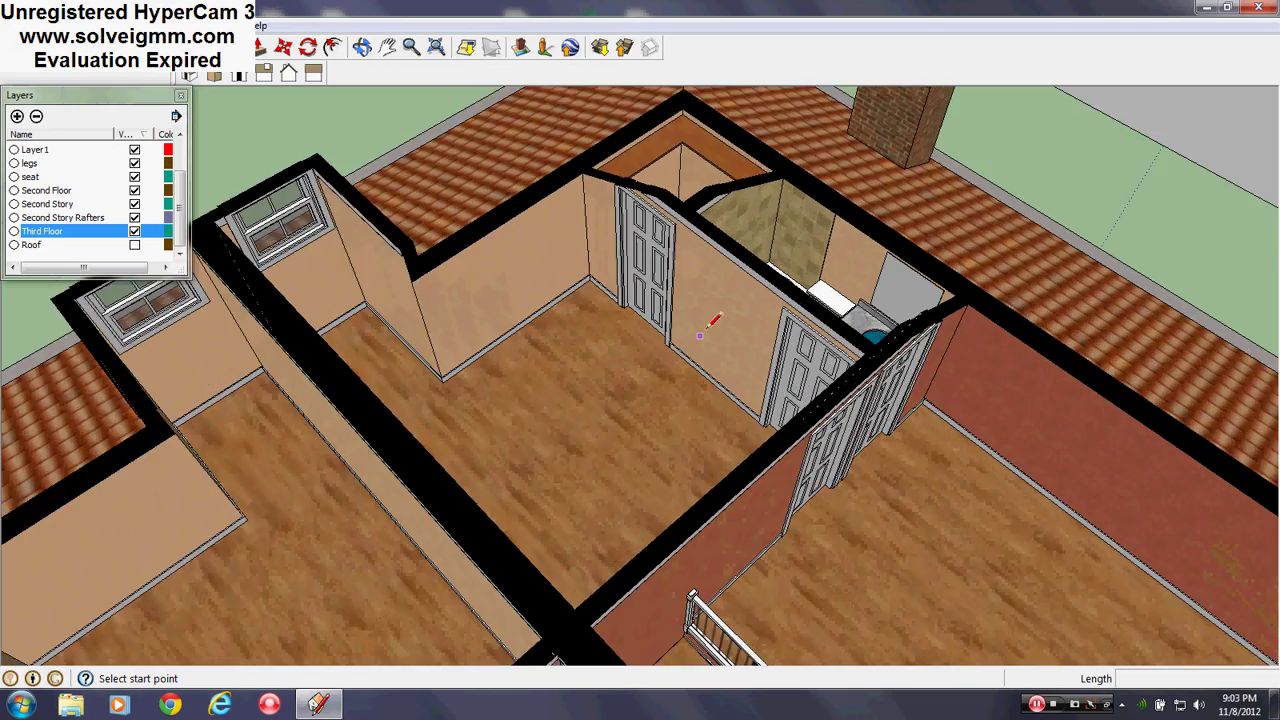
# - Look closely at the third-floor closet's shelving and the bathroom's tub, toilet, vanity and sloped walls
pyautogui.moveTo(710, 324); pyautogui.dragTo(1030, 512, button='middle')
pyautogui.scroll(-2, 1030, 505)
pyautogui.scroll(3, 577, 225)
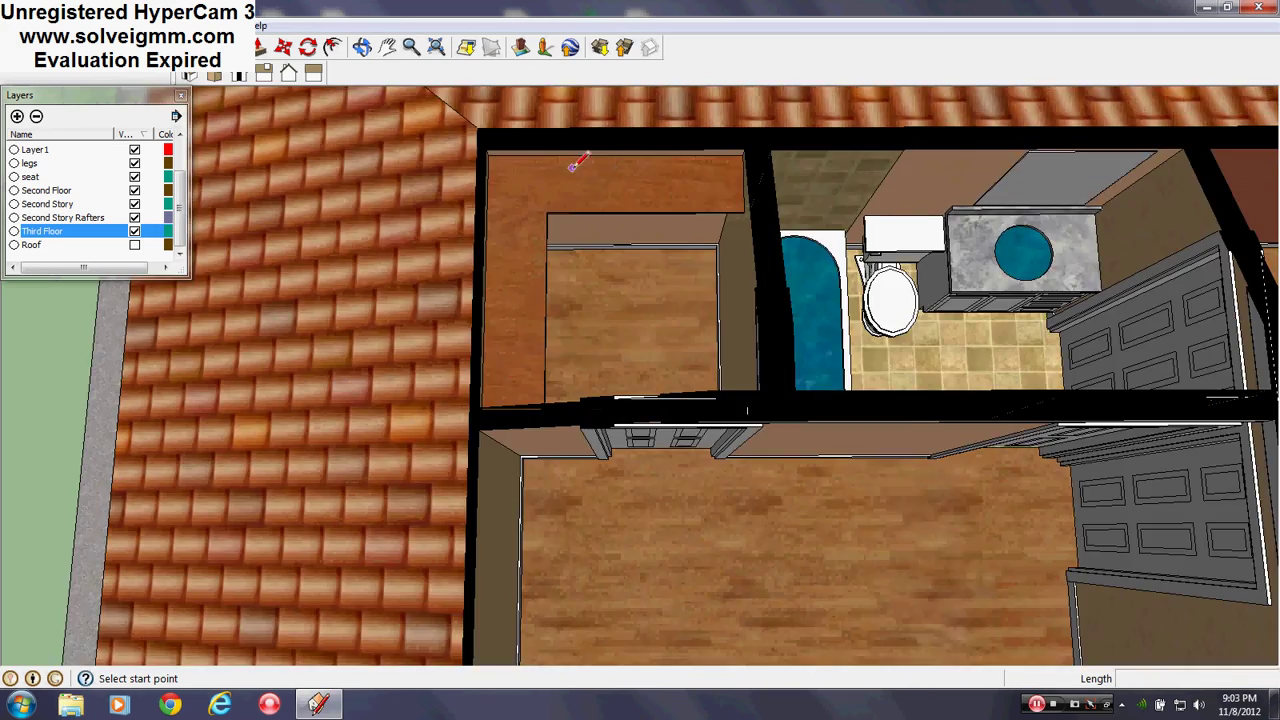
pyautogui.moveTo(608, 173)
pyautogui.mouseDown(button='middle')
pyautogui.moveTo(866, 12)
pyautogui.moveTo(392, 115)
pyautogui.mouseUp(button='middle')
pyautogui.moveTo(806, 307); pyautogui.dragTo(640, 430, button='middle')
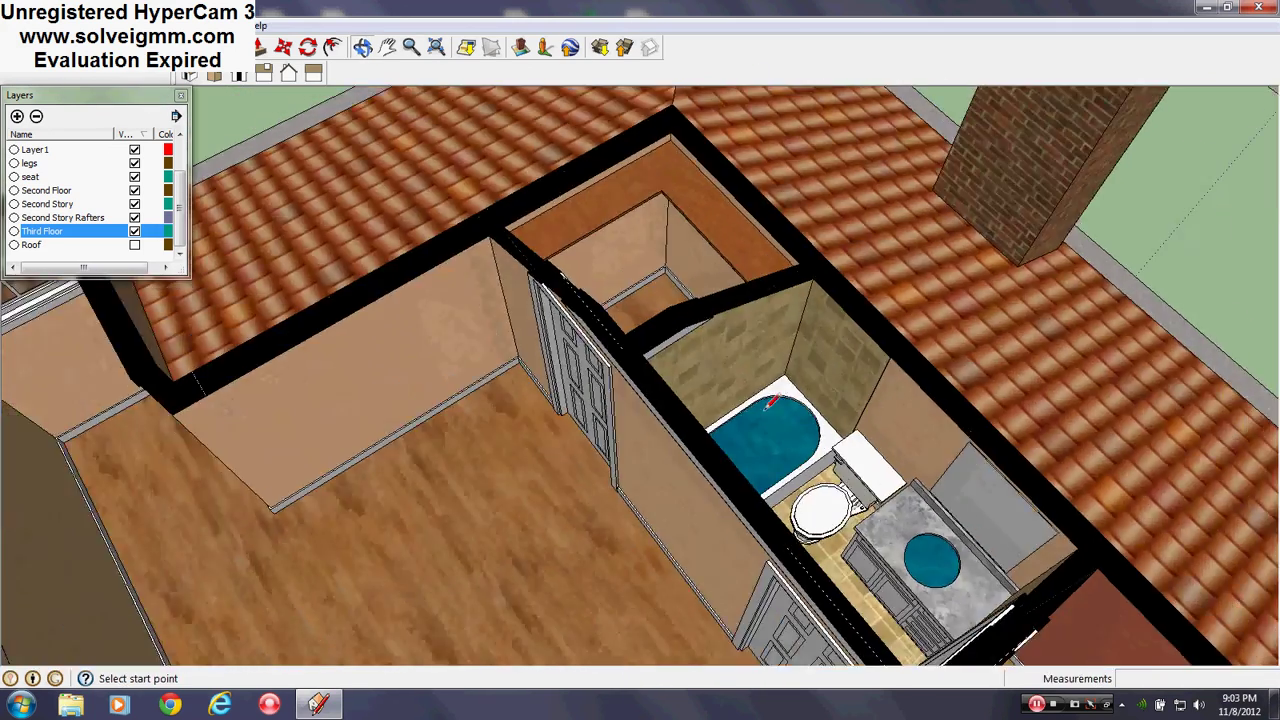
pyautogui.scroll(-3, 680, 340)
pyautogui.scroll(1, 878, 488)
pyautogui.moveTo(872, 488)
pyautogui.mouseDown(button='middle')
pyautogui.moveTo(636, 508)
pyautogui.moveTo(486, 286)
pyautogui.moveTo(626, 177)
pyautogui.moveTo(640, 135)
pyautogui.mouseUp(button='middle')
pyautogui.moveTo(751, 420)
pyautogui.mouseDown(button='middle')
pyautogui.moveTo(751, 331)
pyautogui.moveTo(717, 515)
pyautogui.mouseUp(button='middle')
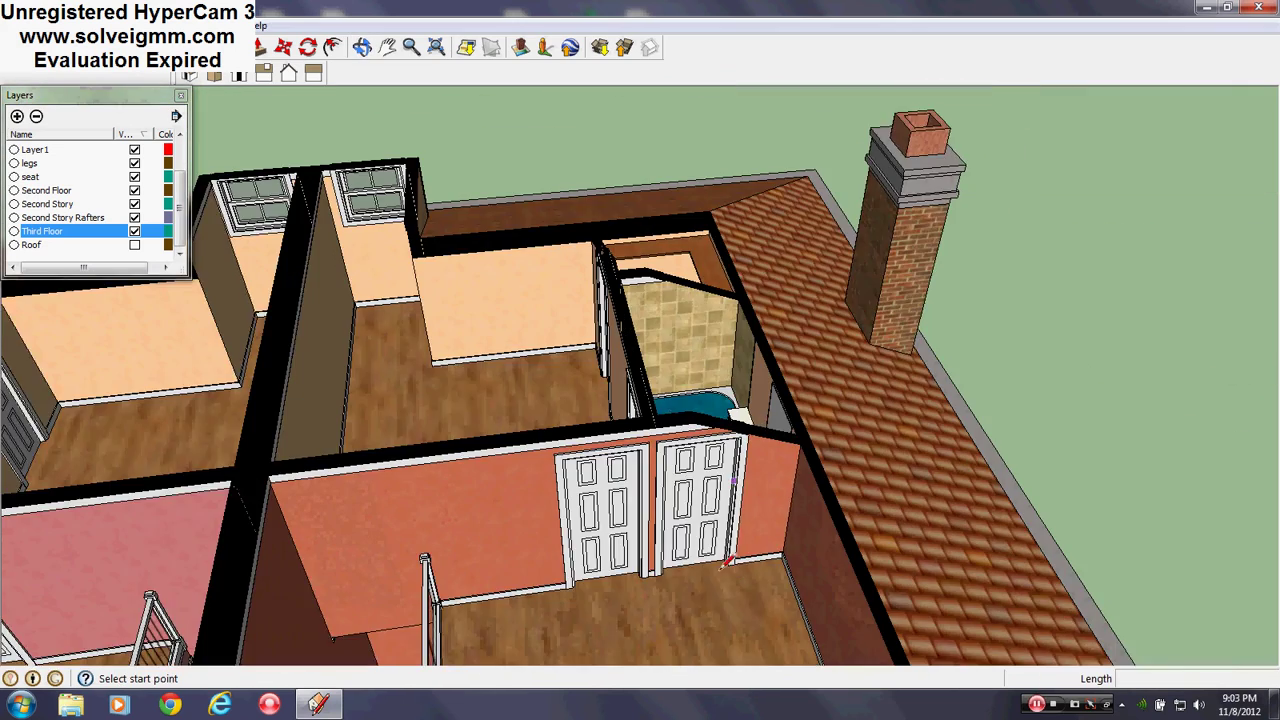
# - Show the Roof layer and inspect the dormer window, sloped ceiling and alcove walls from inside the bedroom
pyautogui.scroll(1, 717, 515)
pyautogui.scroll(1, 640, 430)
pyautogui.moveTo(700, 430); pyautogui.dragTo(570, 365, button='middle')
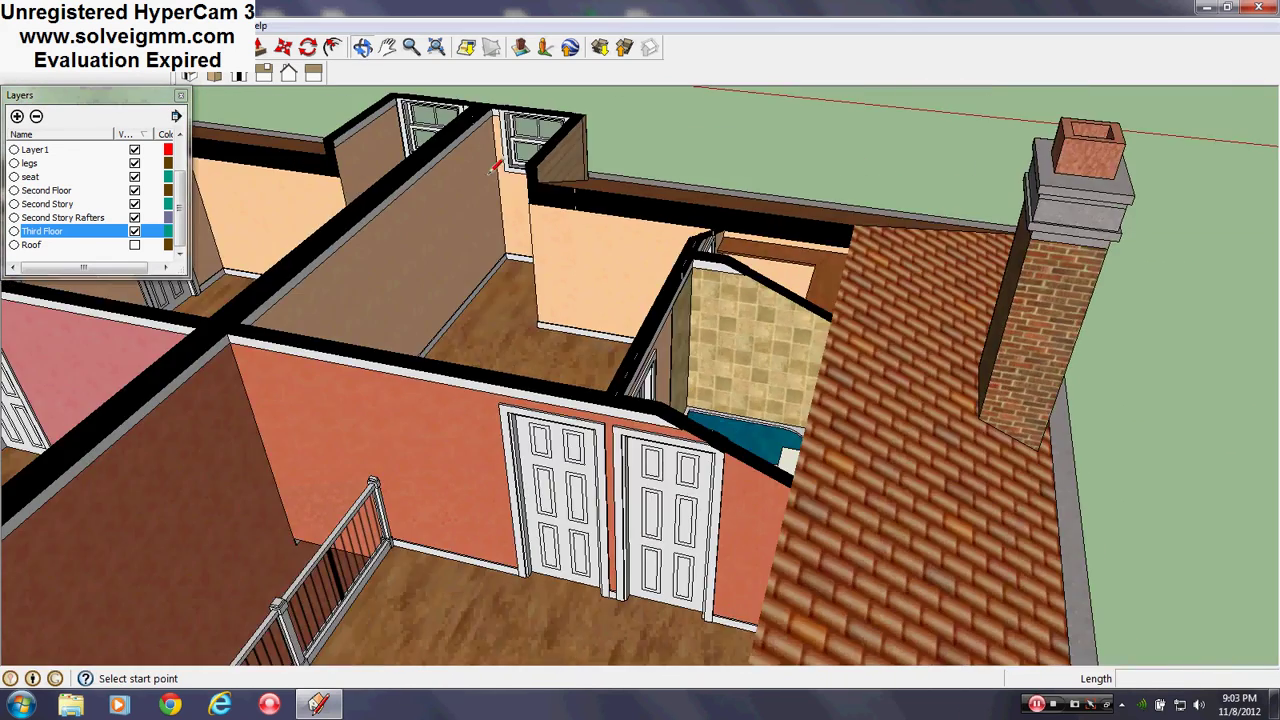
pyautogui.scroll(5, 660, 198)
pyautogui.moveTo(742, 456); pyautogui.dragTo(905, 232, button='middle')
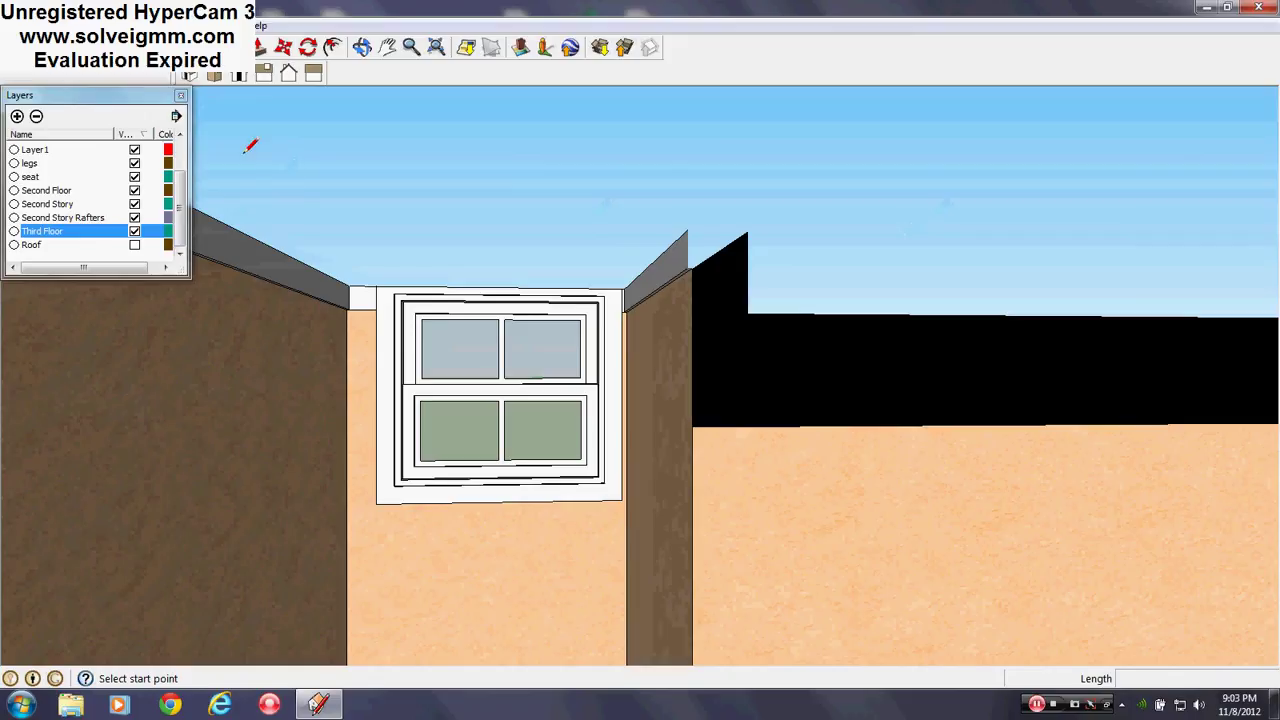
pyautogui.click(134, 245)
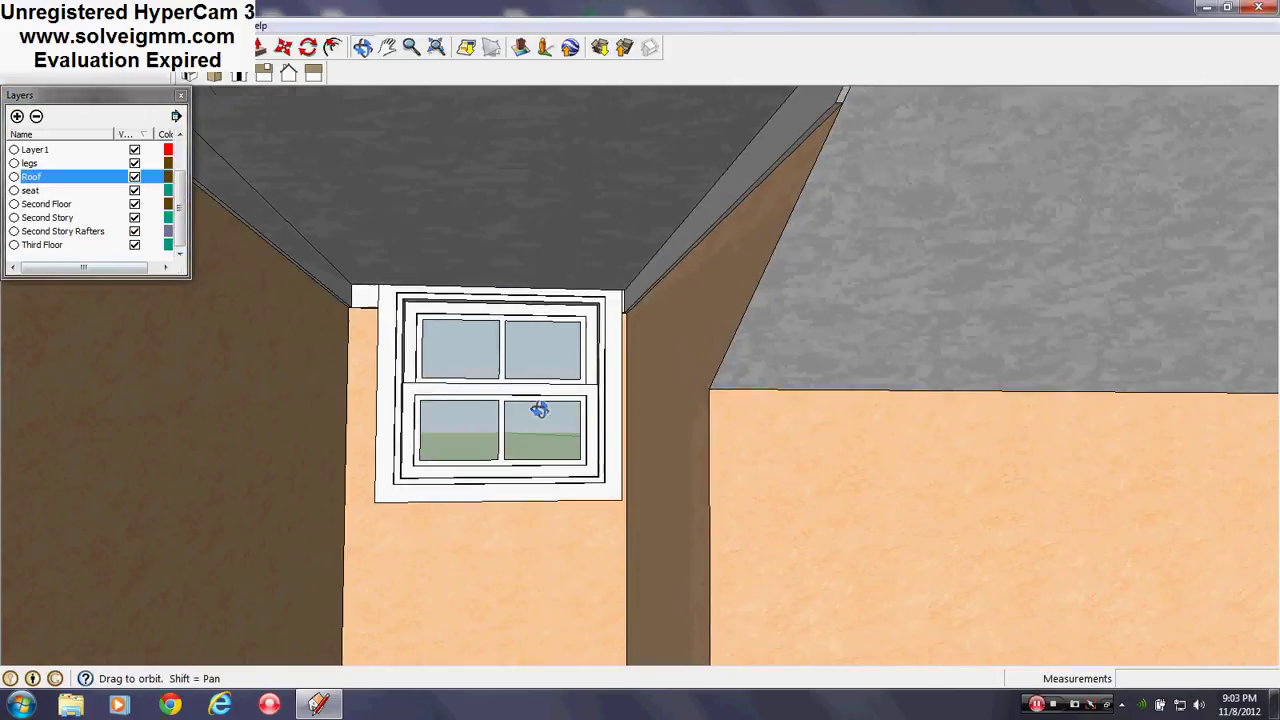
pyautogui.moveTo(537, 414); pyautogui.dragTo(670, 440, button='middle')
pyautogui.scroll(5, 458, 430)
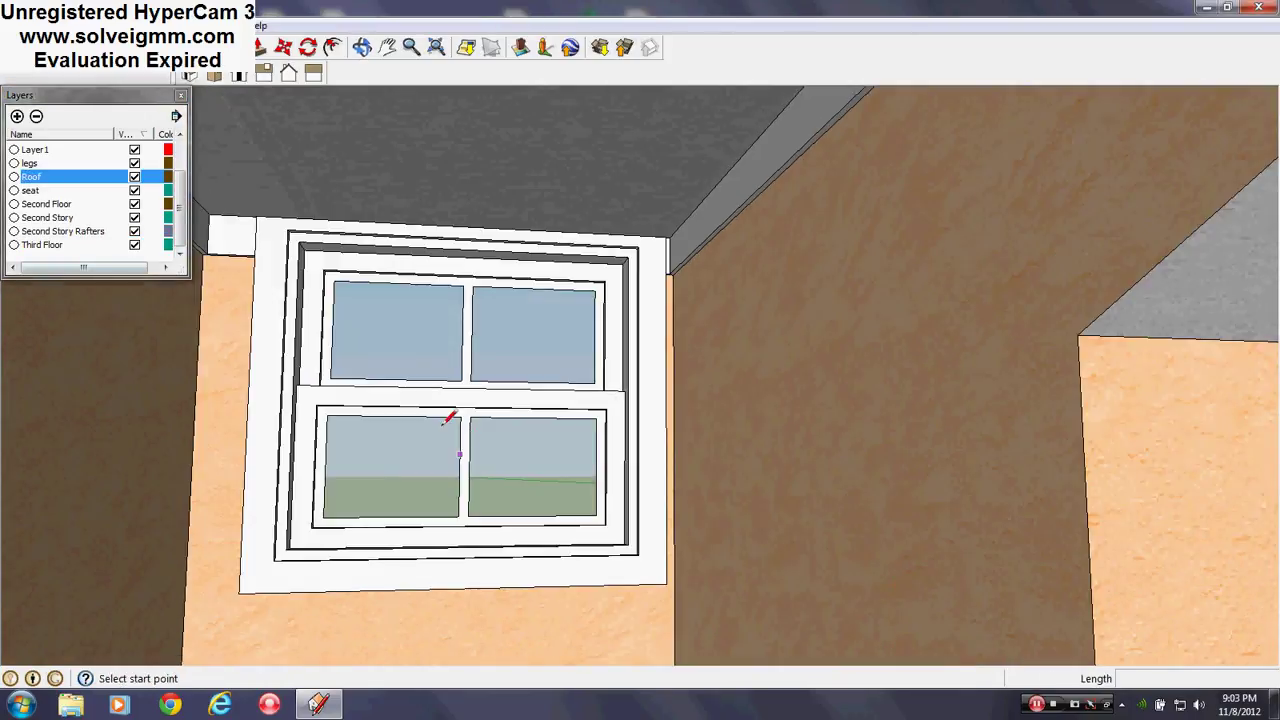
pyautogui.scroll(-3, 438, 428)
pyautogui.moveTo(460, 430); pyautogui.dragTo(848, 500, button='middle')
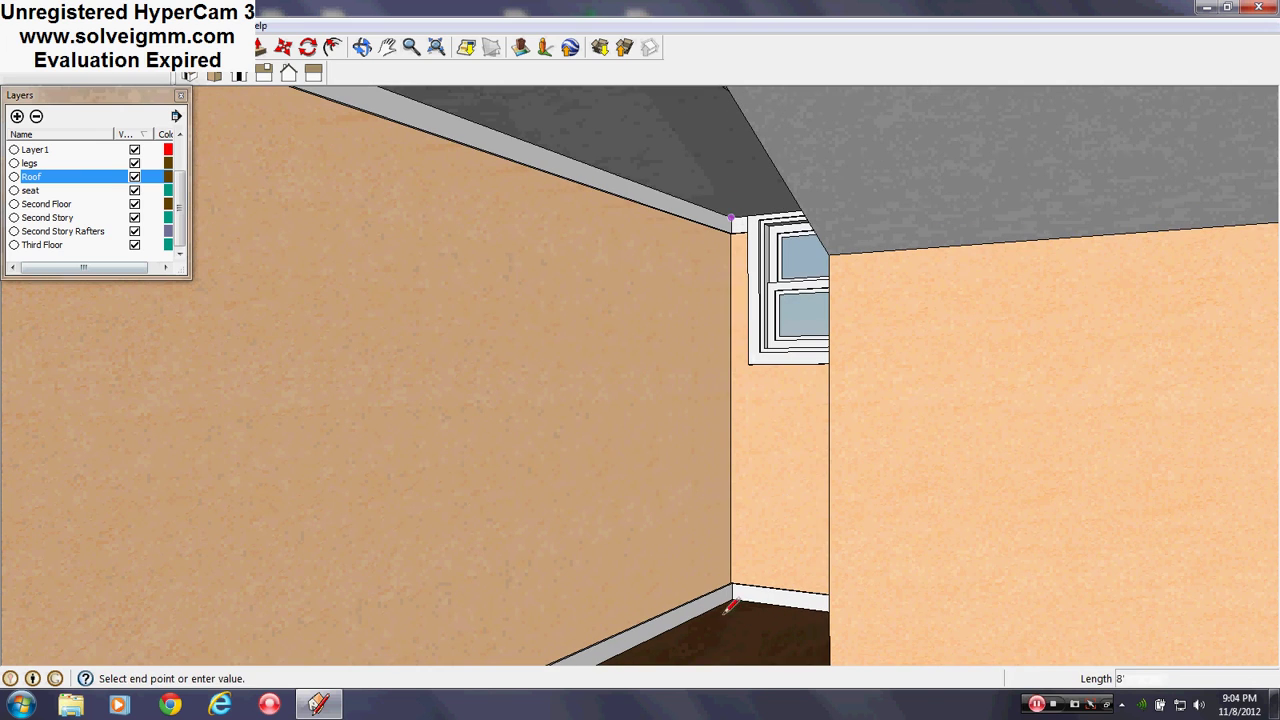
# - Examine the dormer window up close, and view the dormer, roof and brick facade from outside
pyautogui.scroll(3, 762, 264)
pyautogui.moveTo(780, 270); pyautogui.dragTo(818, 261, button='middle')
pyautogui.scroll(4, 818, 261)
pyautogui.scroll(4, 869, 297)
pyautogui.moveTo(958, 365); pyautogui.dragTo(816, 338, button='middle')
pyautogui.scroll(-5, 680, 414)
pyautogui.scroll(-5, 770, 348)
pyautogui.scroll(-5, 814, 337)
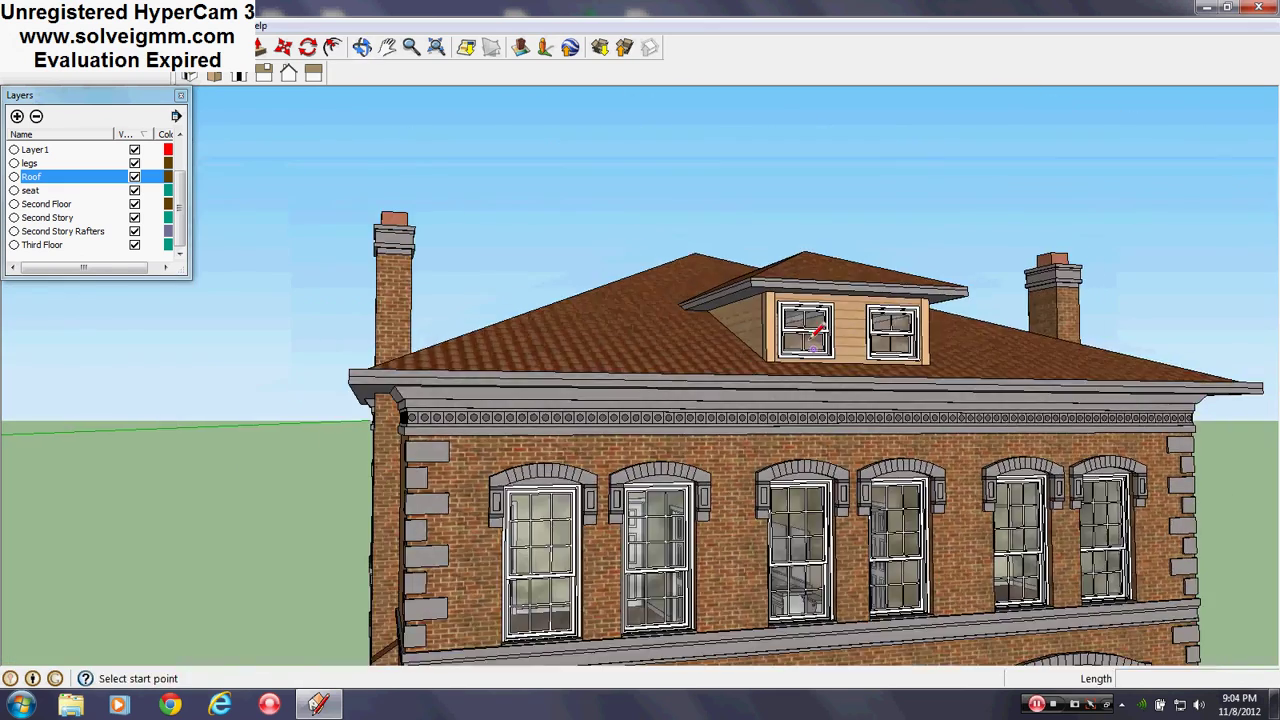
# - Inspect the top-floor stair landing's two roof window openings, orange walls, stair railing and stairwell from inside
pyautogui.moveTo(766, 293)
pyautogui.mouseDown(button='middle')
pyautogui.moveTo(686, 264)
pyautogui.moveTo(695, 235)
pyautogui.moveTo(709, 326)
pyautogui.moveTo(750, 362)
pyautogui.moveTo(714, 380)
pyautogui.moveTo(394, 264)
pyautogui.moveTo(297, 86)
pyautogui.moveTo(686, 374)
pyautogui.moveTo(645, 642)
pyautogui.mouseUp(button='middle')
pyautogui.scroll(2, 686, 263)
pyautogui.scroll(2, 697, 228)
pyautogui.scroll(-5, 701, 254)
pyautogui.scroll(3, 709, 322)
pyautogui.scroll(6, 702, 336)
pyautogui.moveTo(852, 263)
pyautogui.keyDown('shift'); pyautogui.mouseDown(button='middle')
pyautogui.moveTo(857, 364)
pyautogui.moveTo(871, 370)
pyautogui.mouseUp(button='middle'); pyautogui.keyUp('shift')
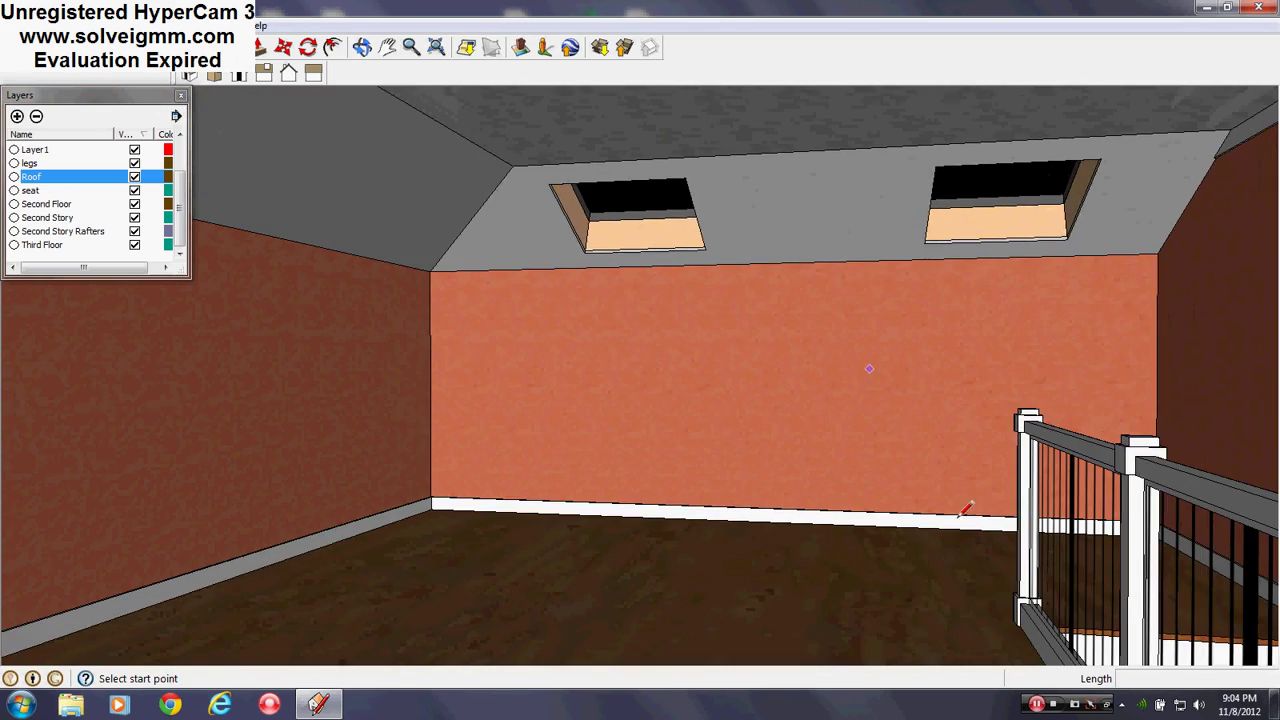
pyautogui.moveTo(963, 510)
pyautogui.keyDown('shift'); pyautogui.mouseDown(button='middle')
pyautogui.moveTo(910, 557)
pyautogui.moveTo(937, 526)
pyautogui.mouseUp(button='middle'); pyautogui.keyUp('shift')
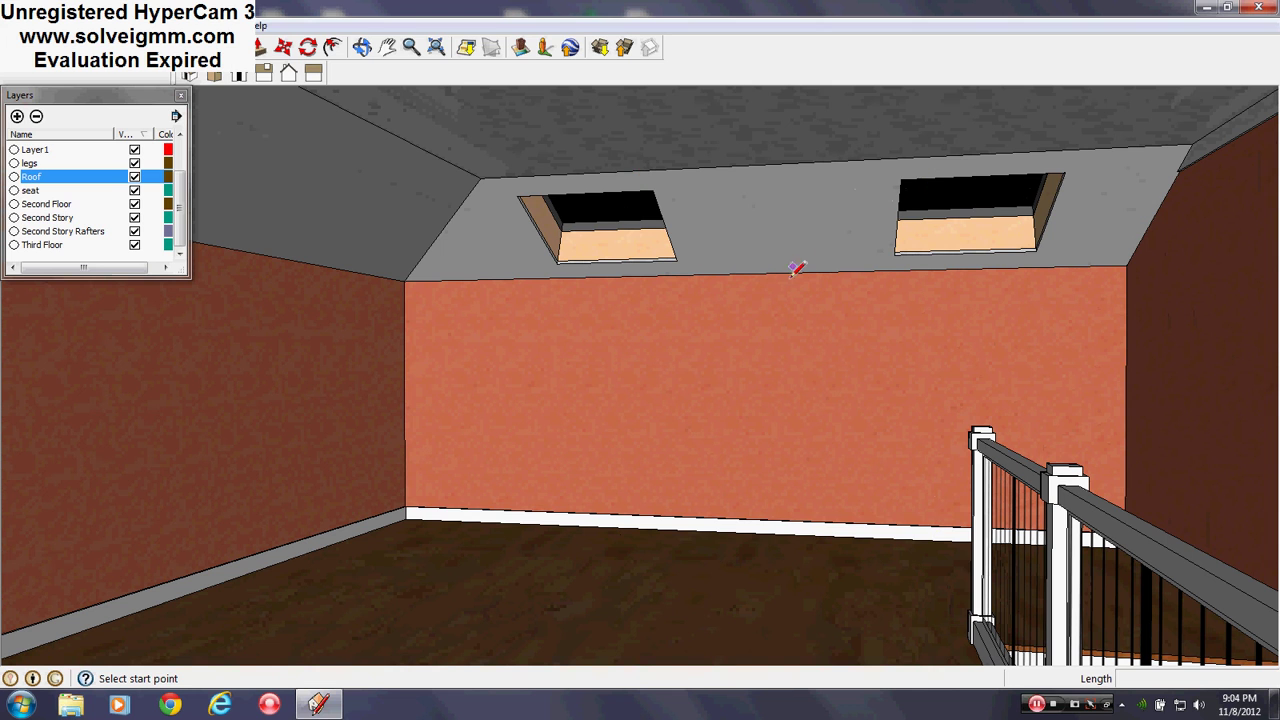
pyautogui.moveTo(900, 491)
pyautogui.keyDown('shift'); pyautogui.mouseDown(button='middle')
pyautogui.moveTo(768, 438)
pyautogui.moveTo(447, 581)
pyautogui.moveTo(310, 578)
pyautogui.mouseUp(button='middle'); pyautogui.keyUp('shift')
pyautogui.scroll(1, 766, 436)
pyautogui.moveTo(722, 563)
pyautogui.mouseDown(button='middle')
pyautogui.moveTo(349, 517)
pyautogui.moveTo(262, 535)
pyautogui.mouseUp(button='middle')
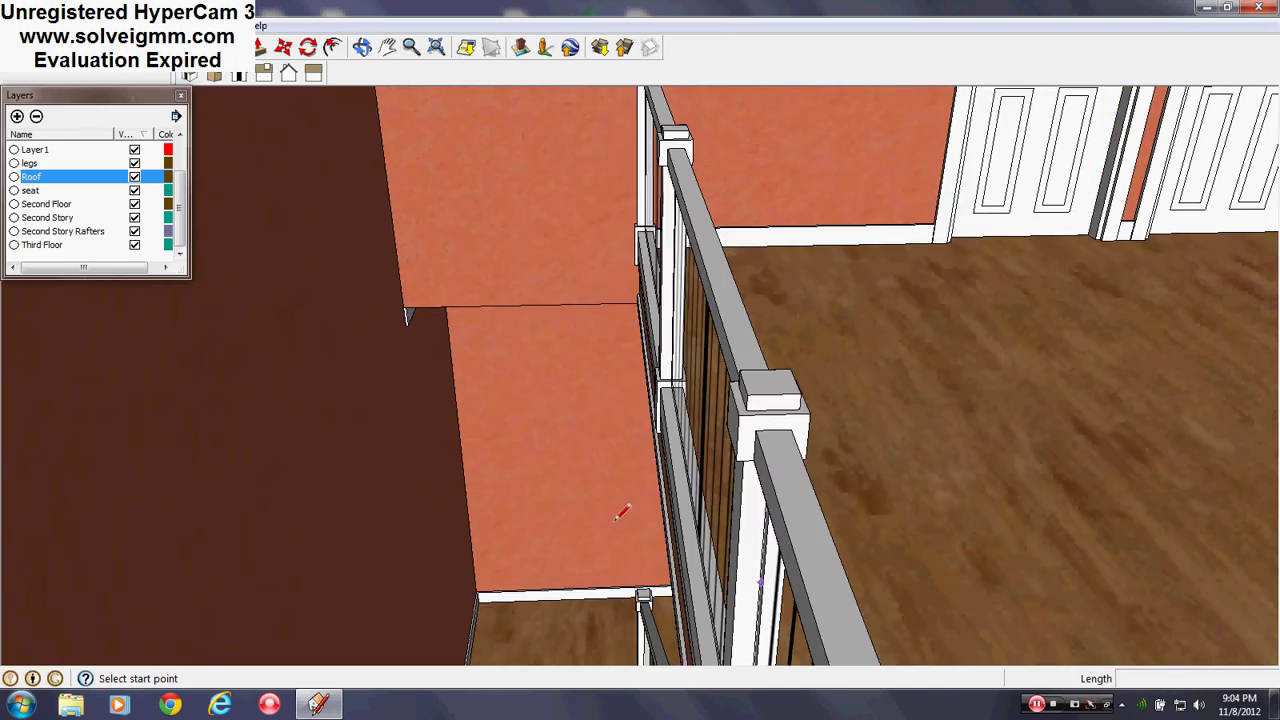
# - Look around the top-floor landing at its sloped ceiling corners, roof window opening and the pair of paneled doors
pyautogui.moveTo(920, 500)
pyautogui.keyDown('shift'); pyautogui.mouseDown(button='middle')
pyautogui.moveTo(733, 581)
pyautogui.moveTo(783, 479)
pyautogui.mouseUp(button='middle'); pyautogui.keyUp('shift')
pyautogui.moveTo(790, 538)
pyautogui.mouseDown(button='middle')
pyautogui.moveTo(800, 466)
pyautogui.moveTo(723, 437)
pyautogui.moveTo(743, 377)
pyautogui.moveTo(934, 272)
pyautogui.moveTo(823, 360)
pyautogui.mouseUp(button='middle')
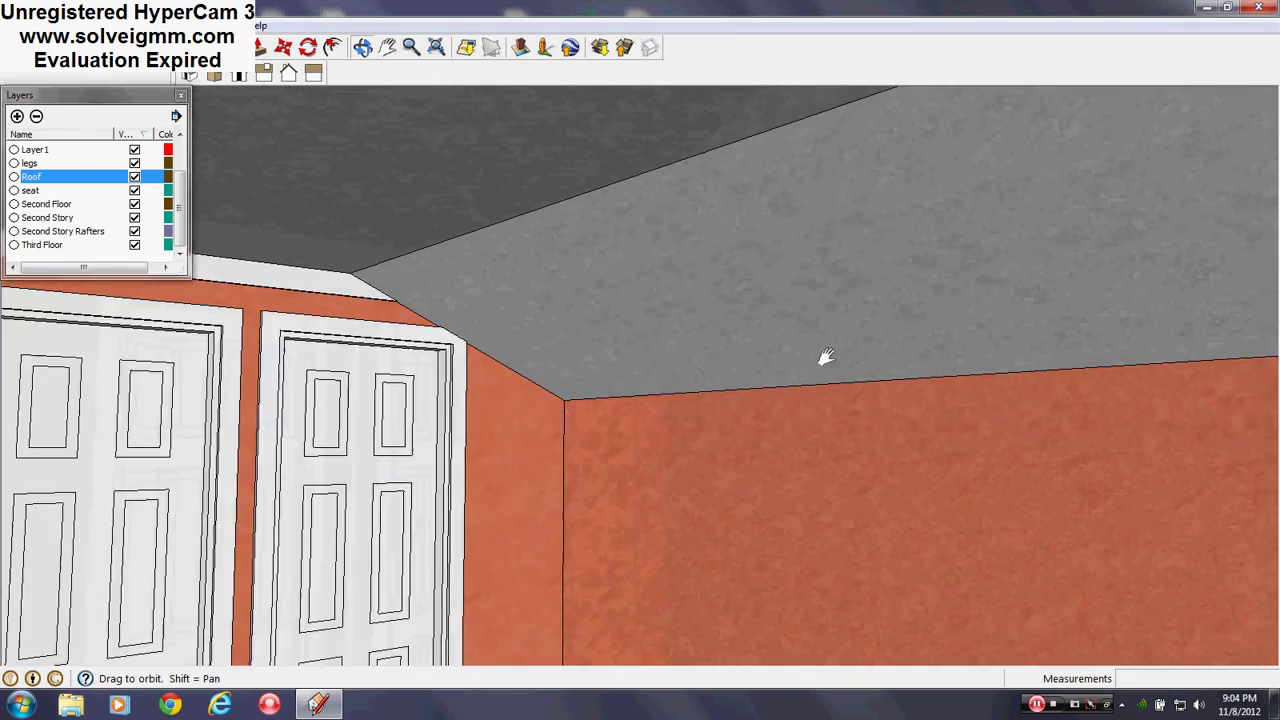
pyautogui.moveTo(1040, 362); pyautogui.dragTo(440, 457, button='middle')
pyautogui.moveTo(920, 528); pyautogui.dragTo(575, 440, button='middle')
pyautogui.moveTo(872, 480); pyautogui.dragTo(844, 340, button='middle')
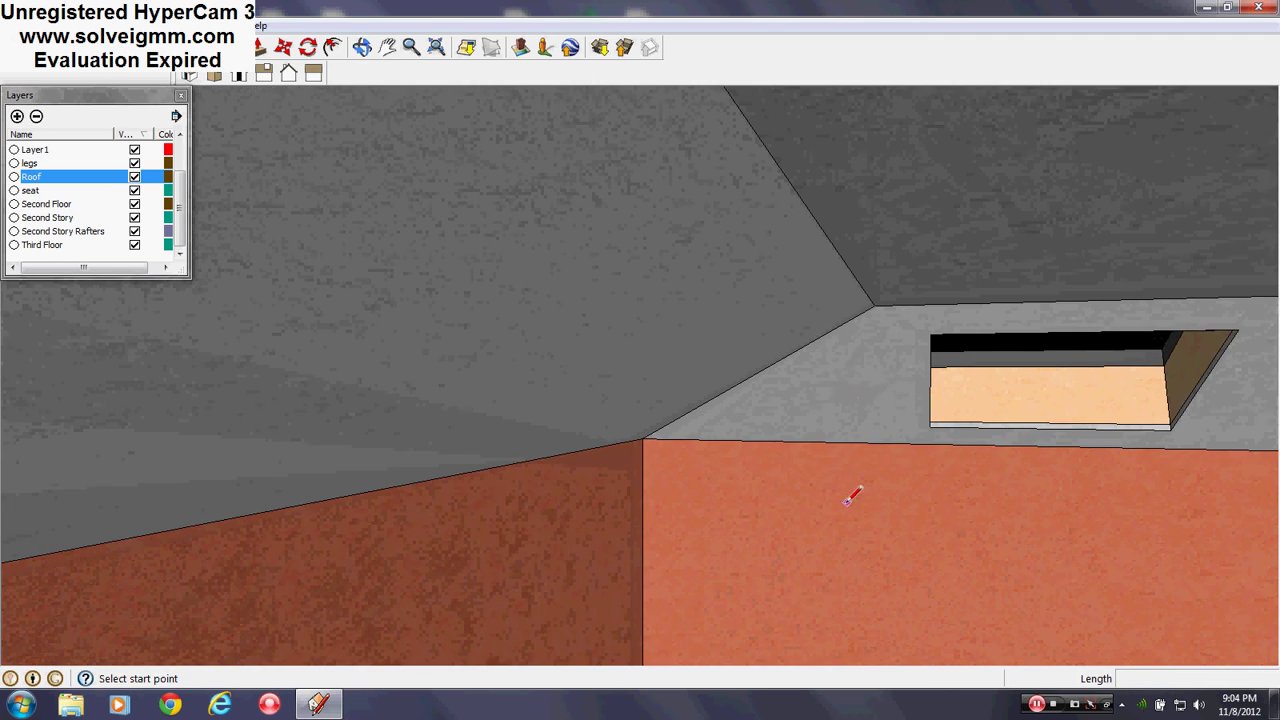
pyautogui.moveTo(851, 496)
pyautogui.mouseDown(button='middle')
pyautogui.moveTo(451, 463)
pyautogui.moveTo(1275, 612)
pyautogui.mouseUp(button='middle')
pyautogui.moveTo(349, 541); pyautogui.dragTo(820, 525, button='middle')
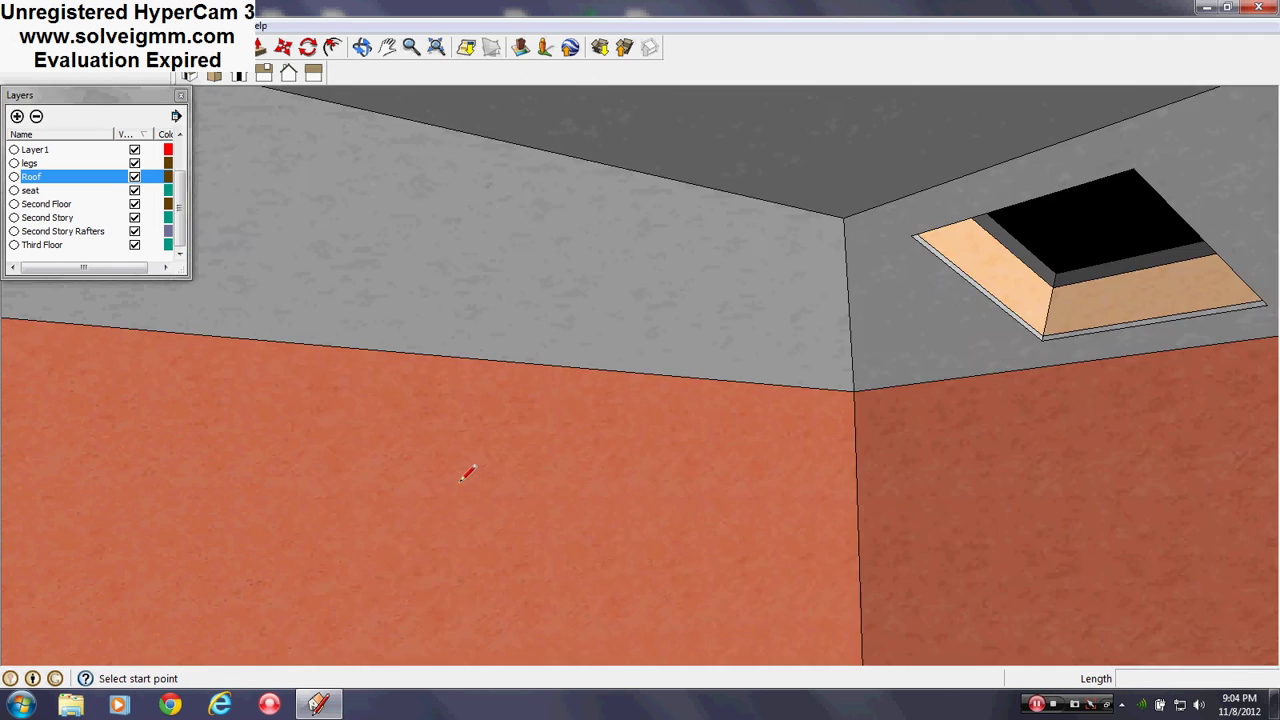
pyautogui.moveTo(469, 471); pyautogui.dragTo(957, 517, button='middle')
pyautogui.moveTo(426, 517)
pyautogui.mouseDown(button='middle')
pyautogui.moveTo(836, 530)
pyautogui.moveTo(1240, 429)
pyautogui.mouseUp(button='middle')
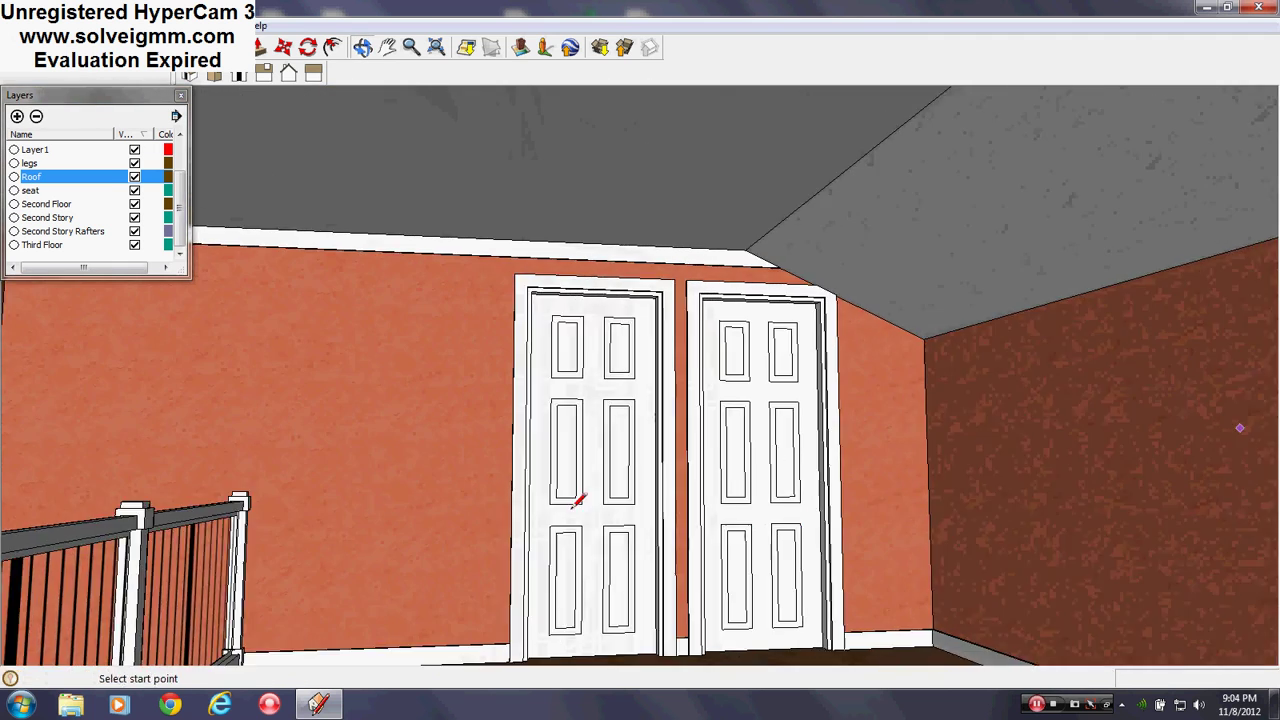
pyautogui.moveTo(580, 500); pyautogui.dragTo(829, 506, button='middle')
# - Delete the finished brick house and its plain white counterpart from the scene
pyautogui.scroll(-5, 829, 506)
pyautogui.moveTo(1037, 391); pyautogui.dragTo(302, 508, button='middle')
pyautogui.scroll(-3, 302, 508)
pyautogui.keyDown('shift'); pyautogui.moveTo(727, 474); pyautogui.dragTo(840, 417, button='middle'); pyautogui.keyUp('shift')
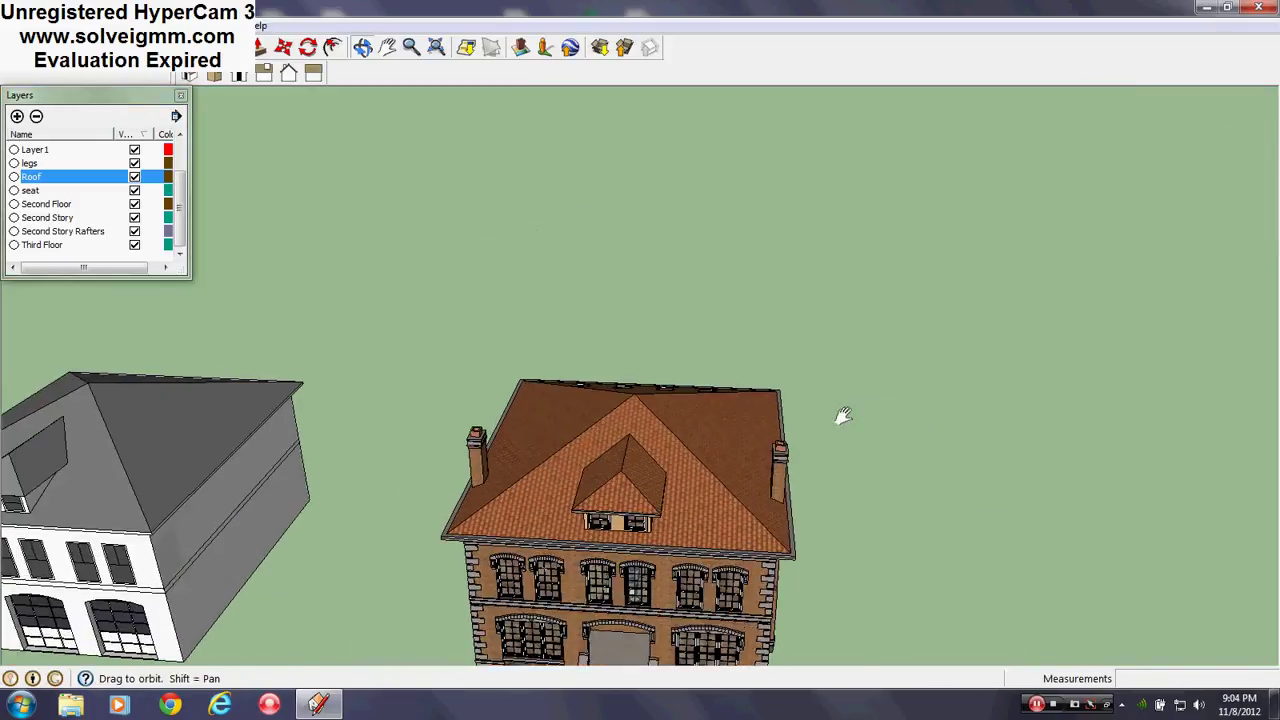
pyautogui.scroll(-2, 838, 416)
pyautogui.keyDown('shift'); pyautogui.moveTo(690, 460); pyautogui.dragTo(853, 429, button='middle'); pyautogui.keyUp('shift')
pyautogui.scroll(-2, 853, 429)
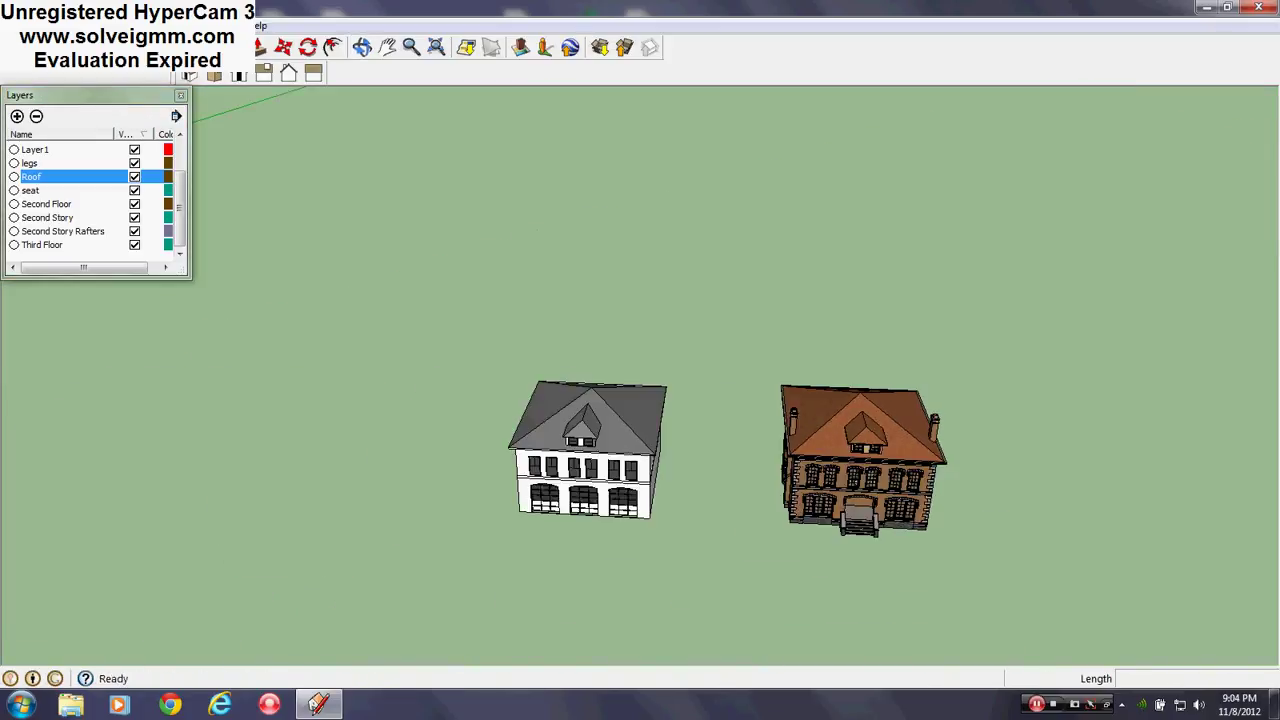
pyautogui.press('space')
pyautogui.moveTo(496, 515); pyautogui.dragTo(452, 562)
pyautogui.press('Delete')
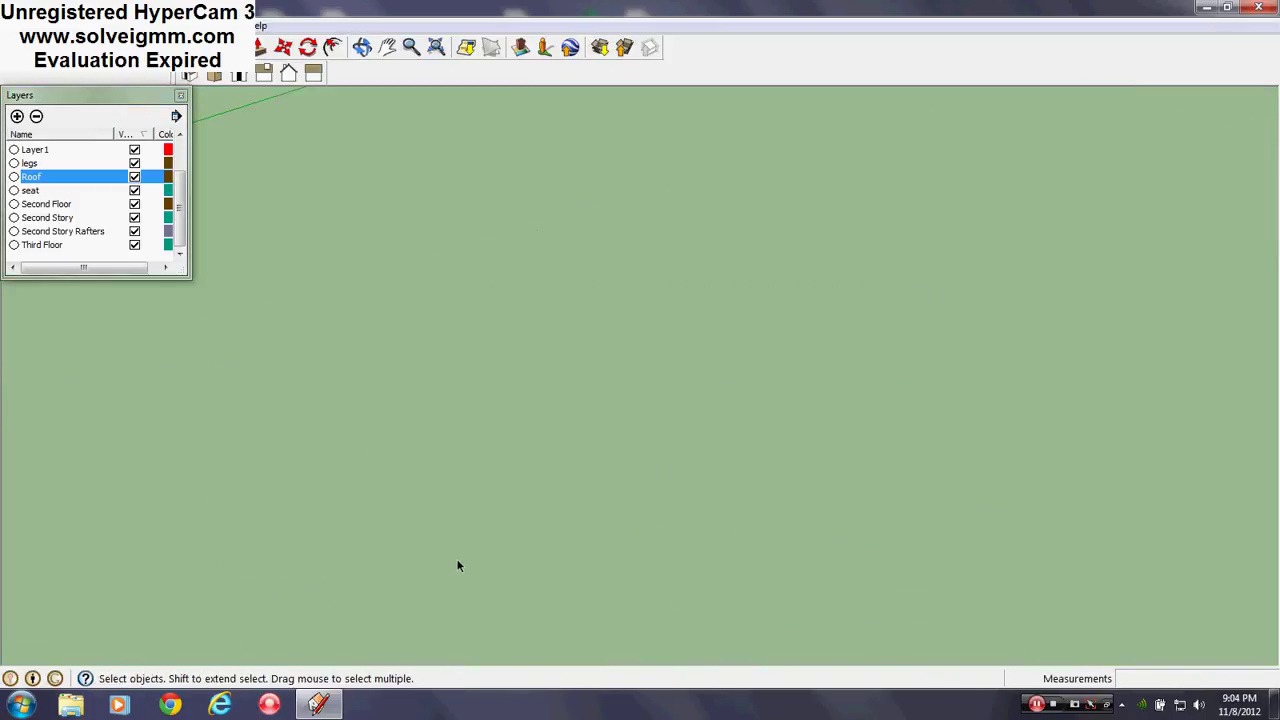
# - Move the white and brick factory models together about 239' along the red axis, and close the Layers window
pyautogui.moveTo(296, 552)
pyautogui.keyDown('shift'); pyautogui.mouseDown(button='middle')
pyautogui.moveTo(777, 554)
pyautogui.moveTo(1240, 582)
pyautogui.mouseUp(button='middle'); pyautogui.keyUp('shift')
pyautogui.scroll(-4, 587, 440)
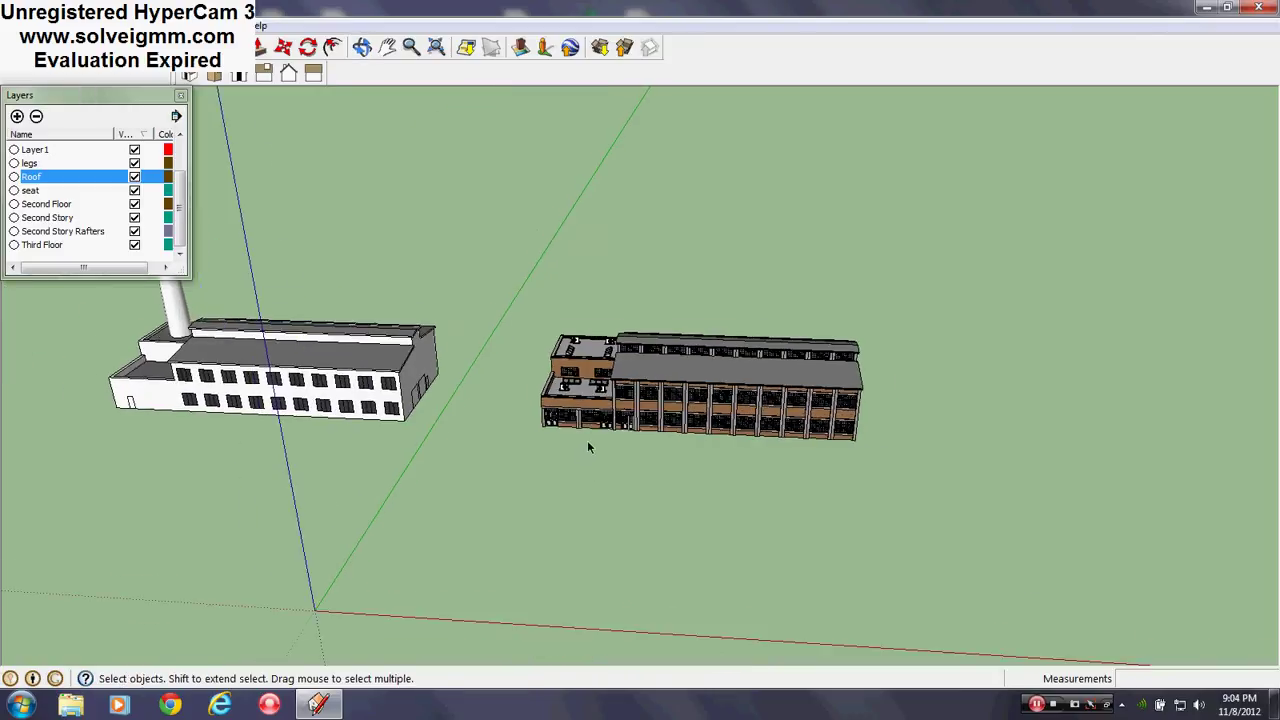
pyautogui.moveTo(612, 411); pyautogui.dragTo(687, 297, button='middle')
pyautogui.moveTo(397, 511); pyautogui.dragTo(397, 512)
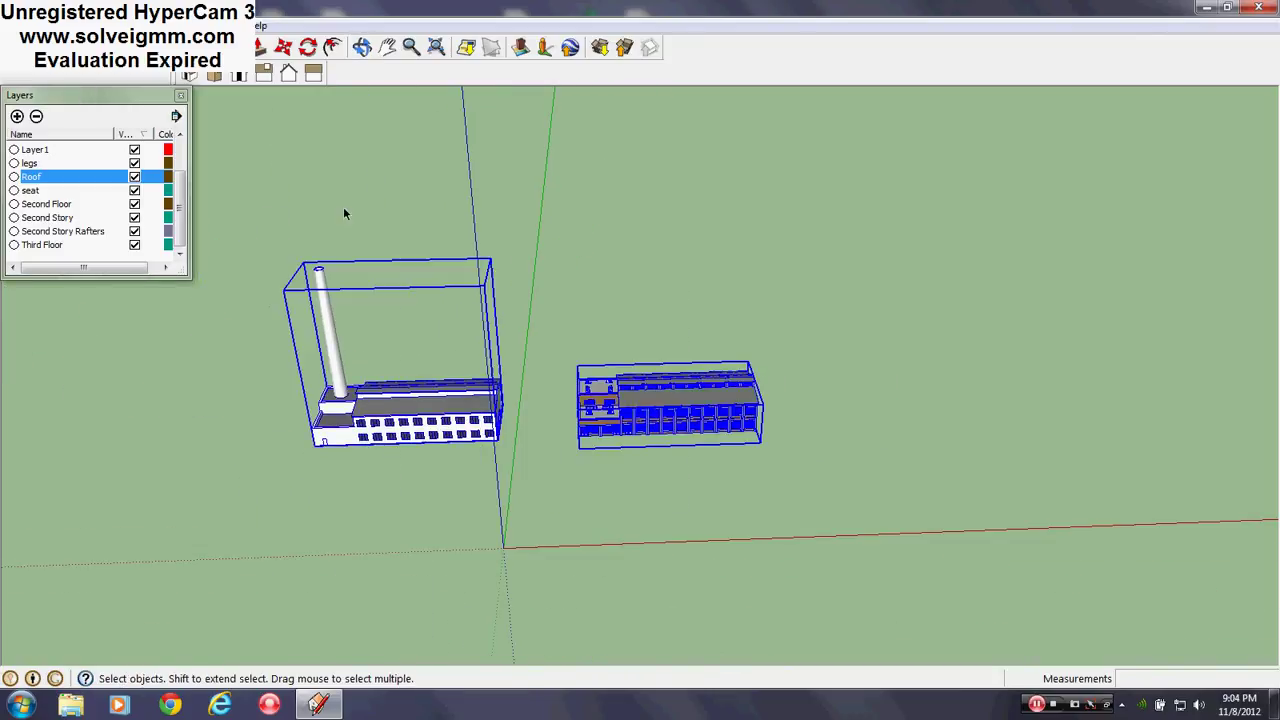
pyautogui.click(285, 52)
pyautogui.click(423, 399)
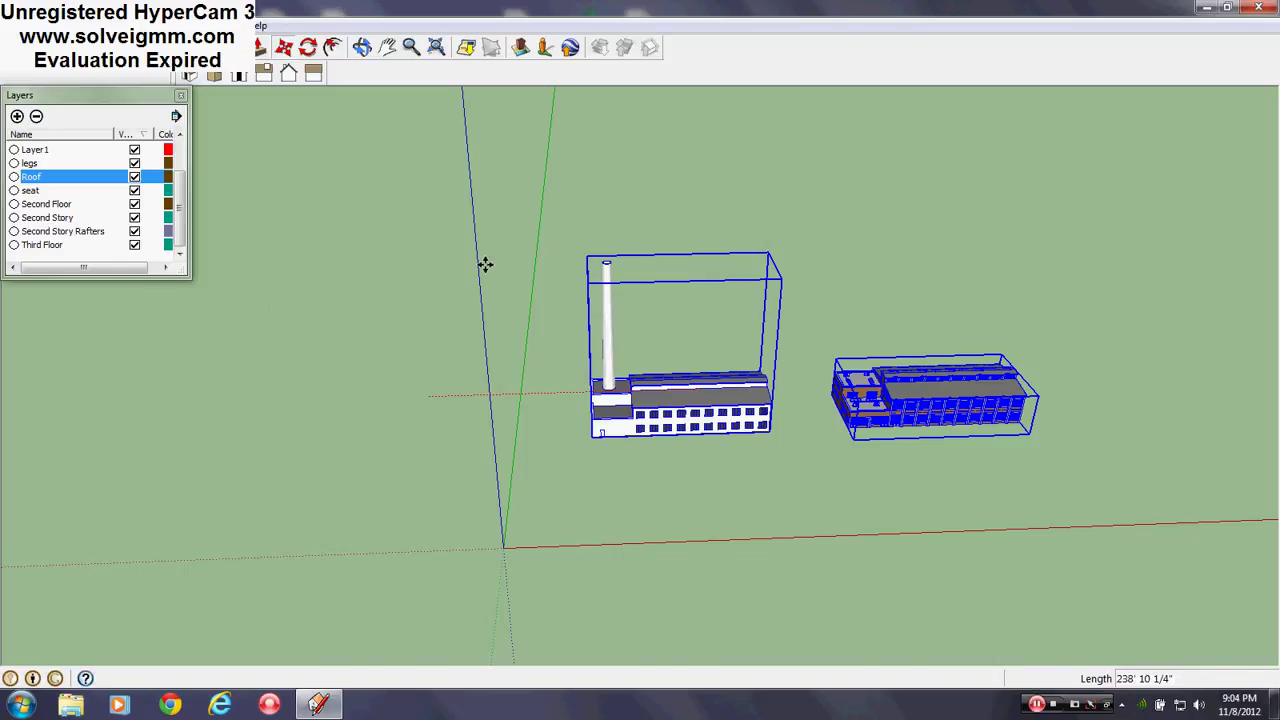
pyautogui.click(181, 96)
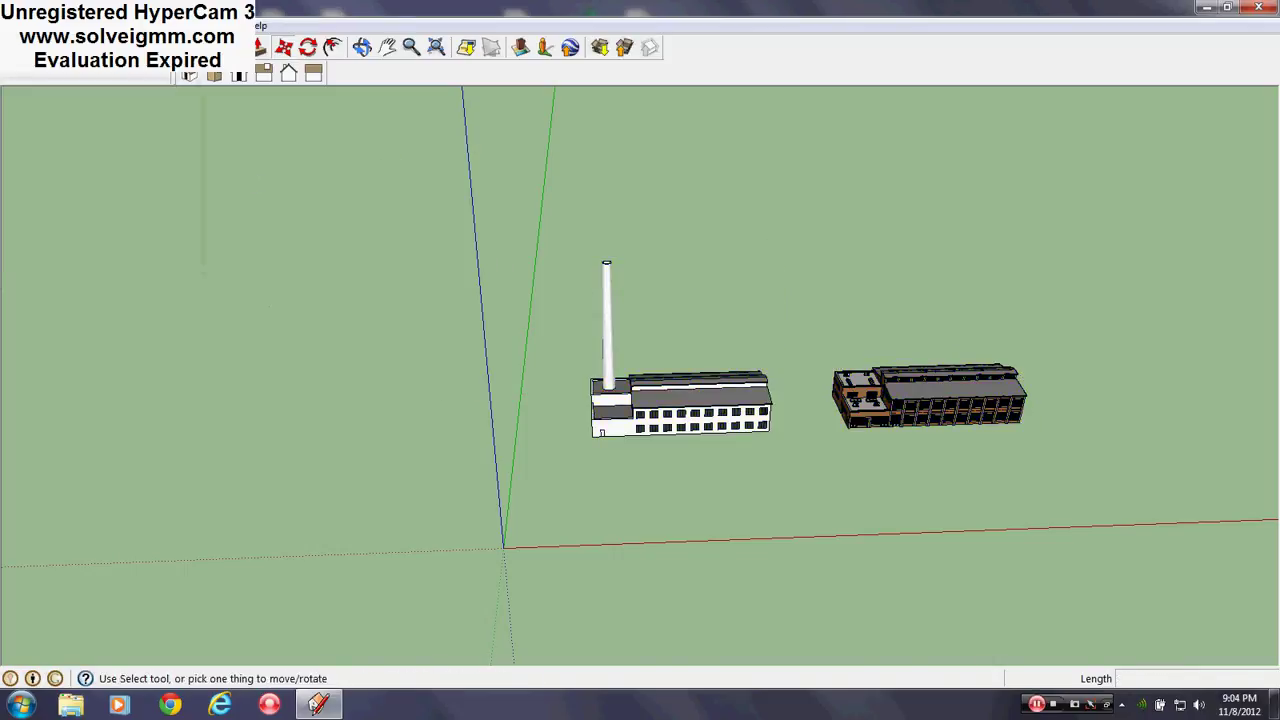
# - Examine the plain white factory's windowed long side, end wall doors and tall smokestack from near ground level
pyautogui.press('l')
pyautogui.scroll(6, 750, 415)
pyautogui.moveTo(740, 410); pyautogui.dragTo(529, 351, button='middle')
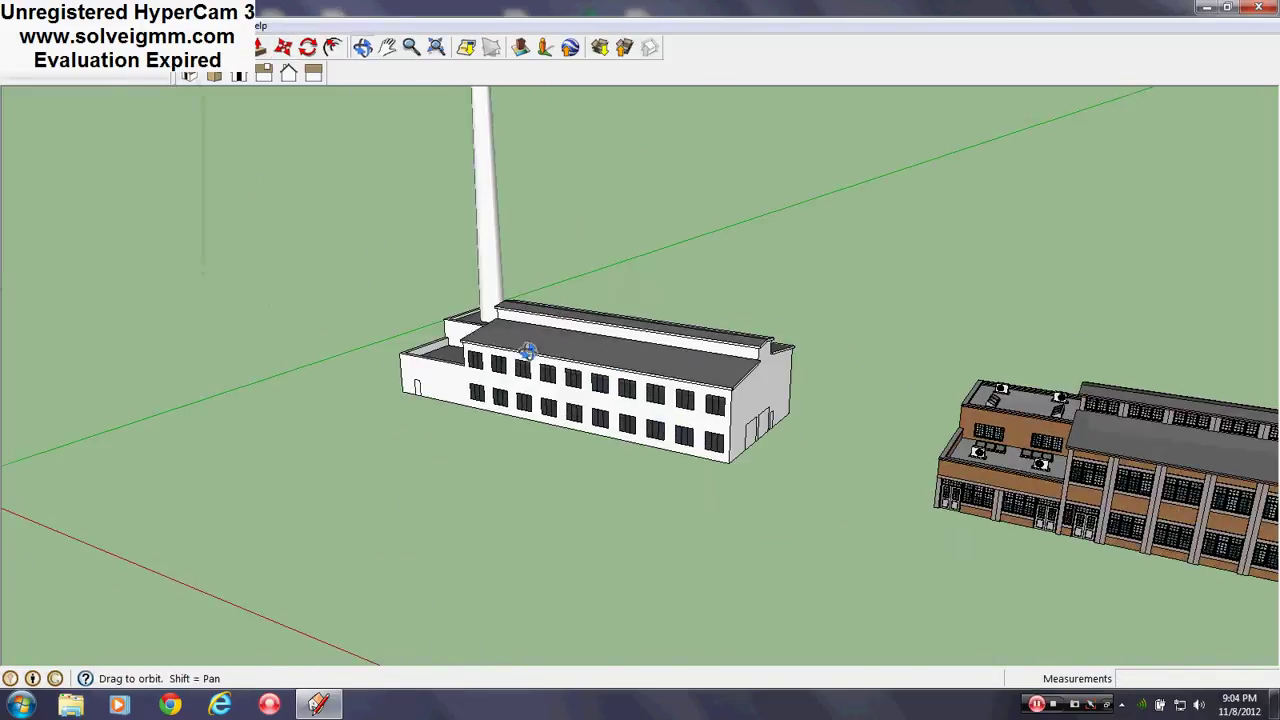
pyautogui.scroll(-1, 545, 385)
pyautogui.moveTo(566, 394)
pyautogui.mouseDown(button='middle')
pyautogui.moveTo(587, 550)
pyautogui.moveTo(556, 388)
pyautogui.mouseUp(button='middle')
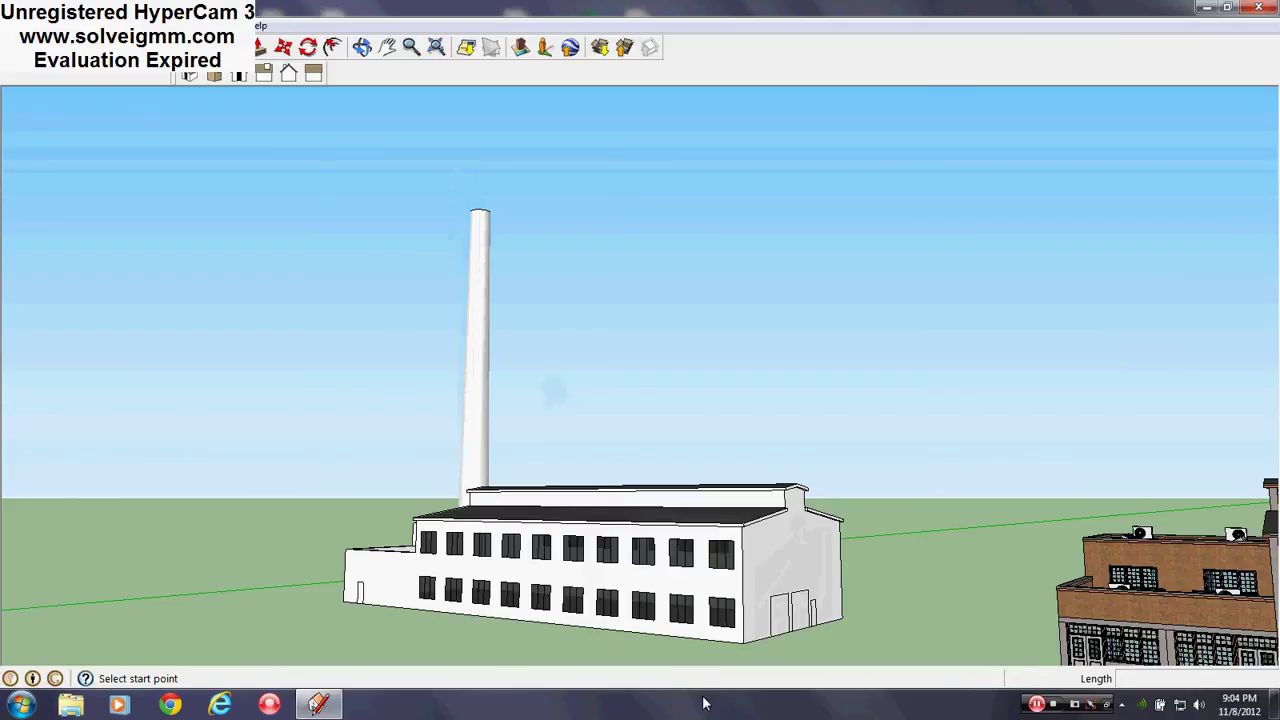
pyautogui.scroll(2, 686, 618)
pyautogui.moveTo(686, 618); pyautogui.dragTo(669, 600, button='middle')
pyautogui.scroll(2, 700, 590)
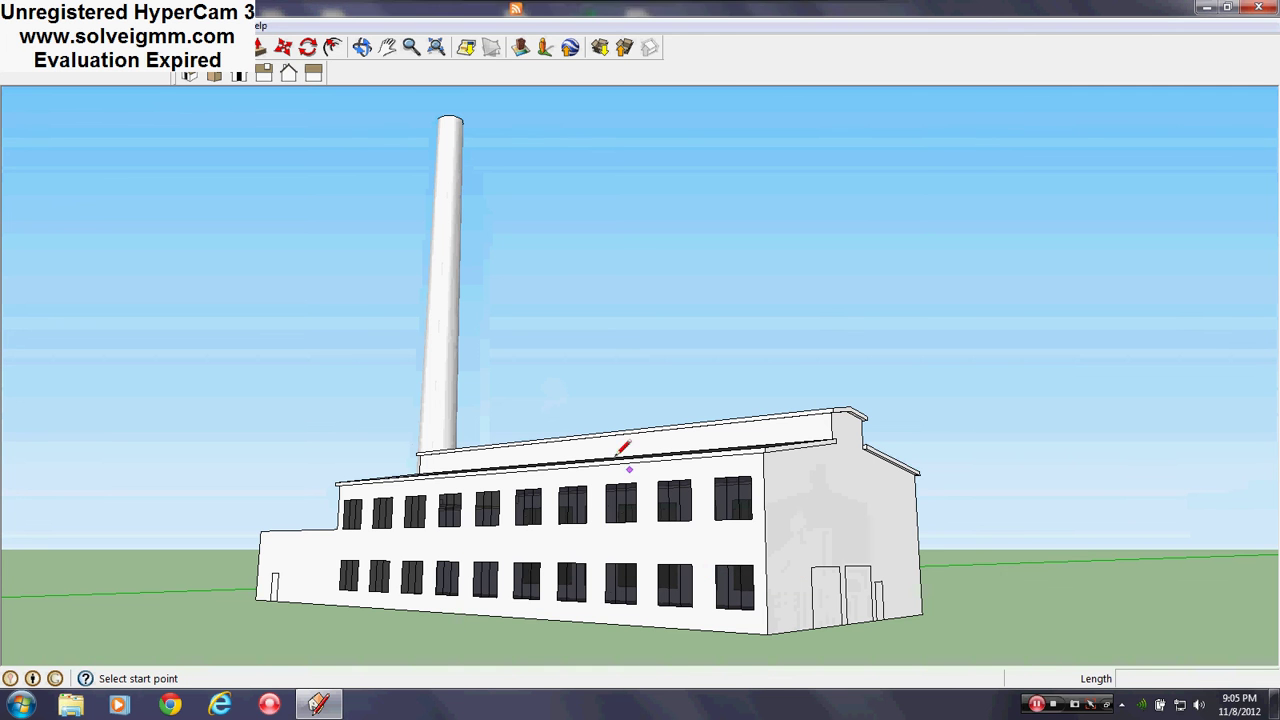
# - View the white factory's smokestack, flat roof section and raised monitor roof from above
pyautogui.moveTo(318, 554)
pyautogui.mouseDown(button='middle')
pyautogui.moveTo(791, 666)
pyautogui.moveTo(790, 682)
pyautogui.mouseUp(button='middle')
pyautogui.scroll(-3, 612, 530)
pyautogui.scroll(4, 504, 598)
pyautogui.moveTo(504, 598)
pyautogui.mouseDown(button='middle')
pyautogui.moveTo(751, 564)
pyautogui.moveTo(1138, 616)
pyautogui.moveTo(1090, 676)
pyautogui.moveTo(374, 708)
pyautogui.mouseUp(button='middle')
pyautogui.scroll(-5, 326, 555)
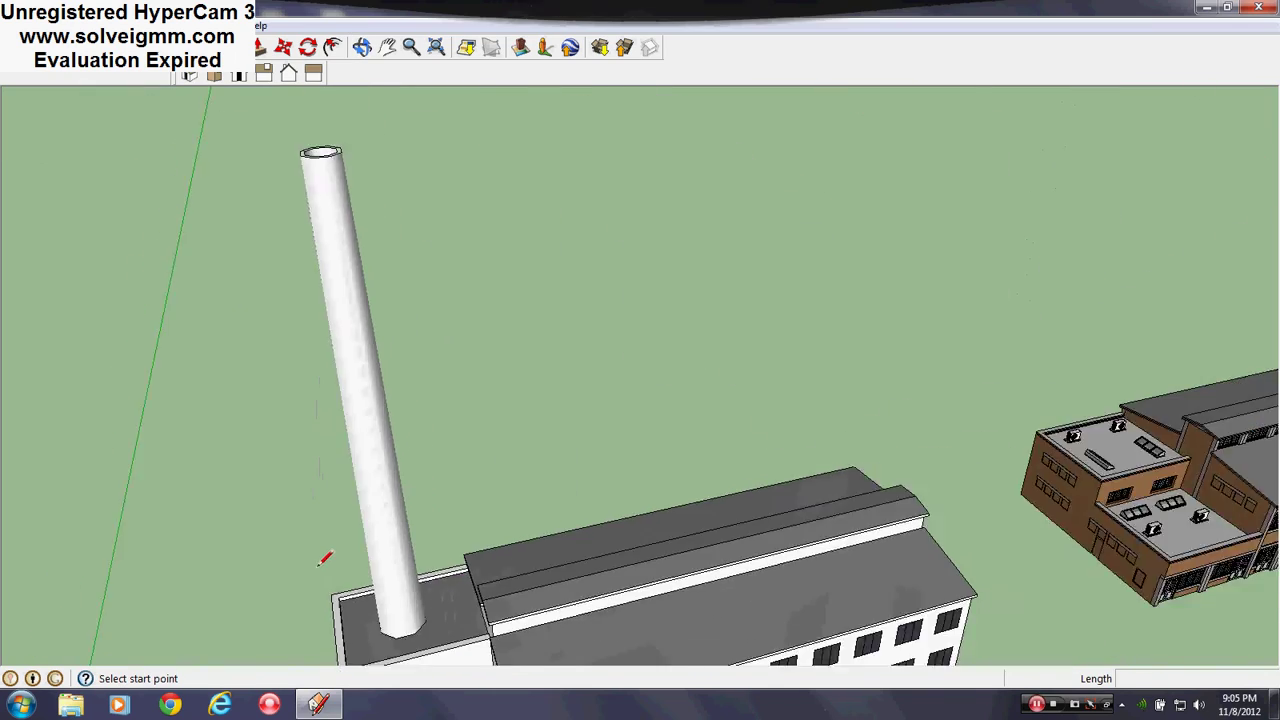
# - Inspect the brick factory's flat roofs with skylights and air-conditioning units, and view both factories side by side
pyautogui.scroll(8, 790, 553)
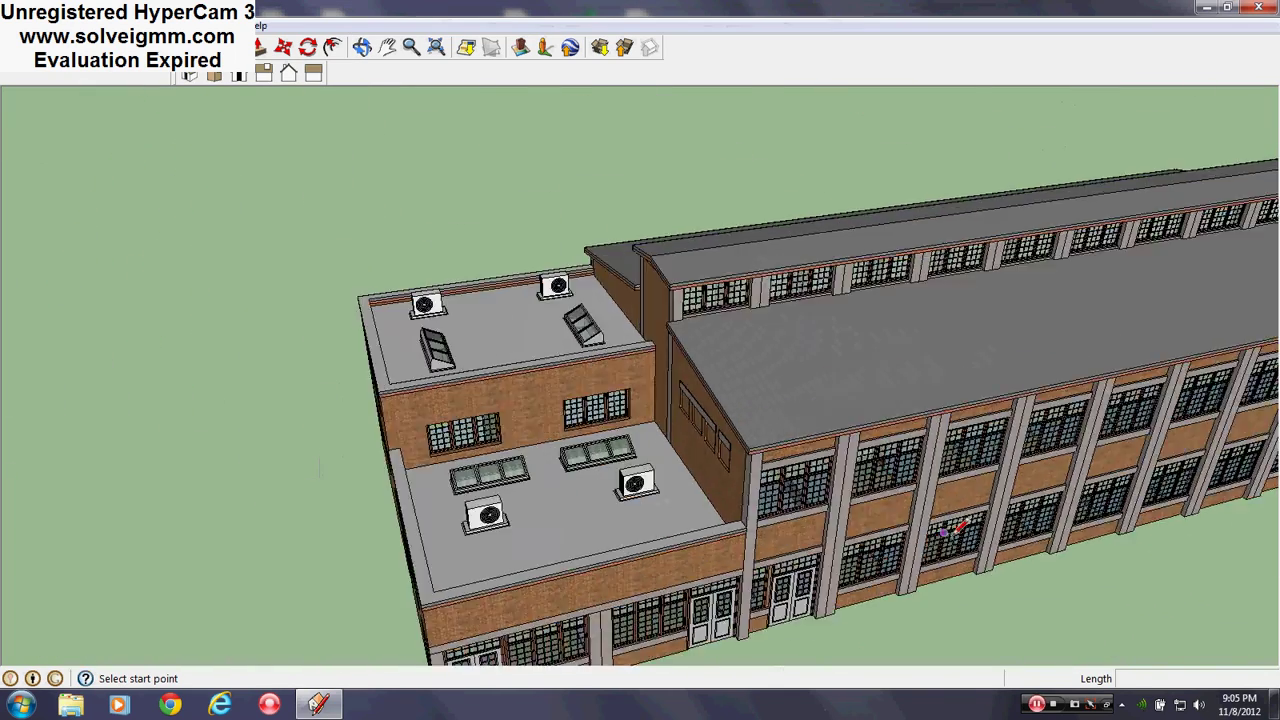
pyautogui.moveTo(945, 524)
pyautogui.mouseDown(button='middle')
pyautogui.moveTo(875, 486)
pyautogui.moveTo(582, 435)
pyautogui.mouseUp(button='middle')
pyautogui.scroll(-6, 580, 433)
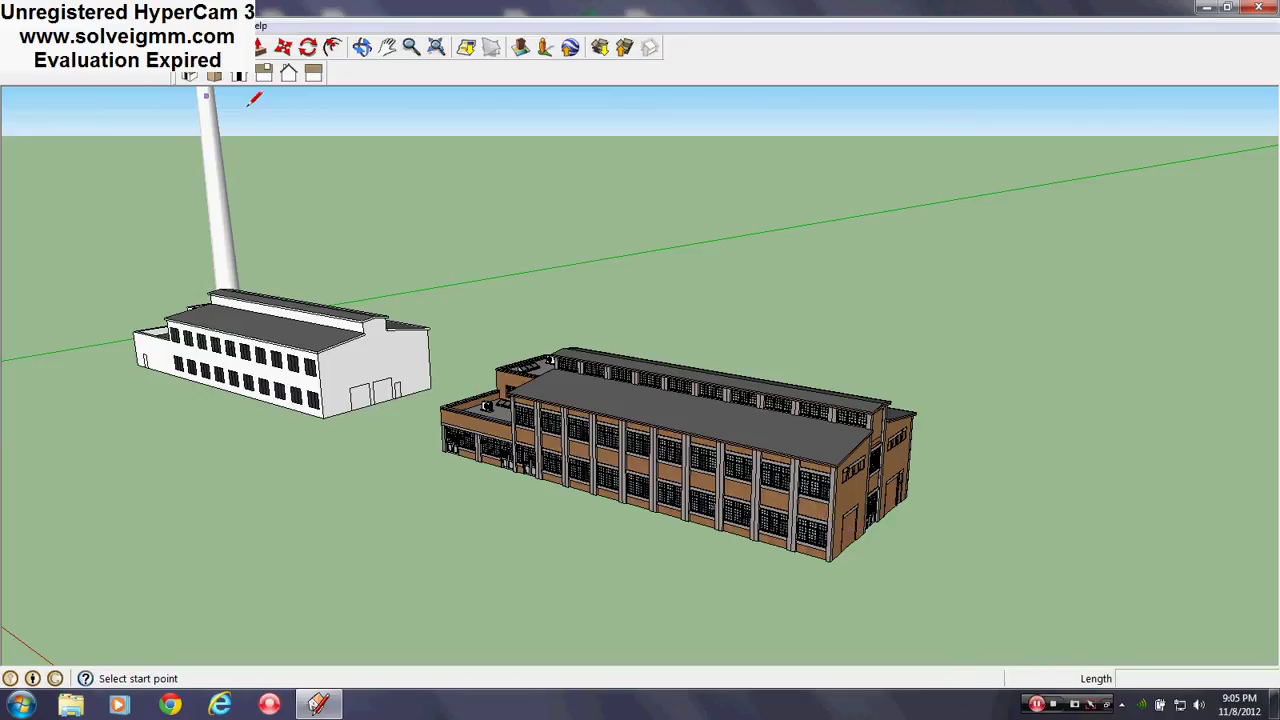
# - Move the white factory onto the brick factory, matching their front bottom corners, to compare their shapes
pyautogui.click(288, 70)
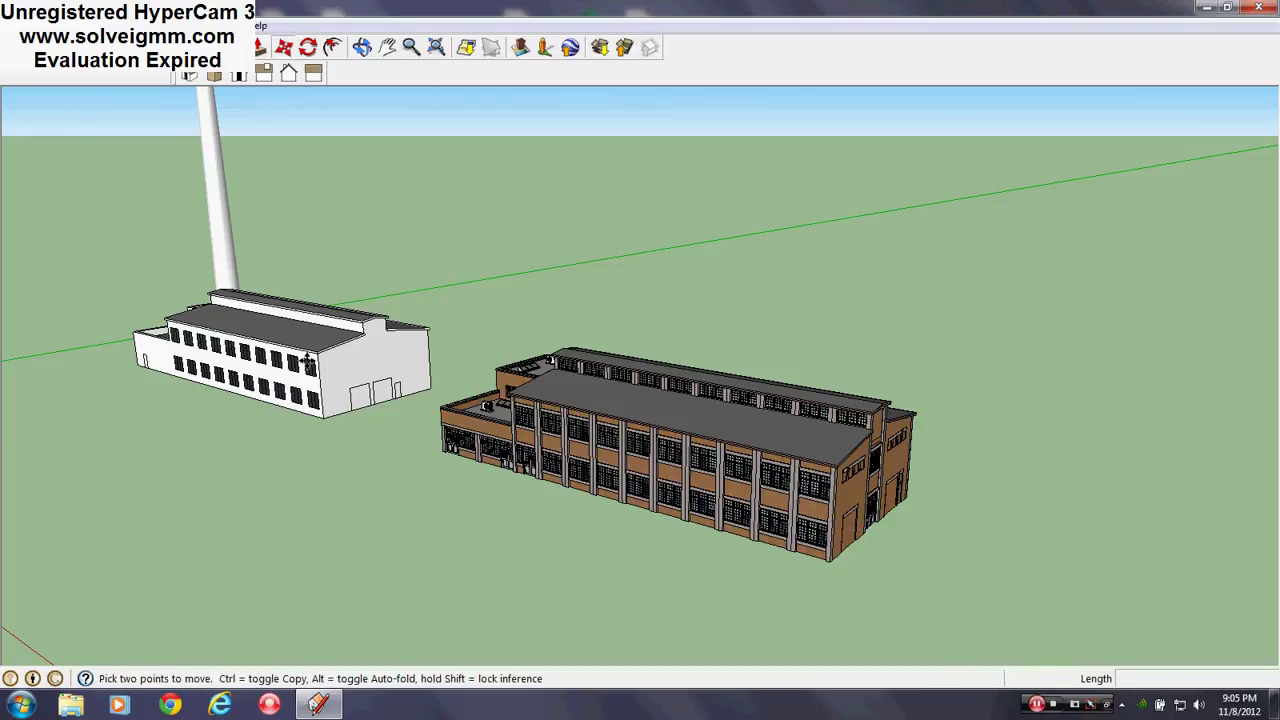
pyautogui.click(326, 416)
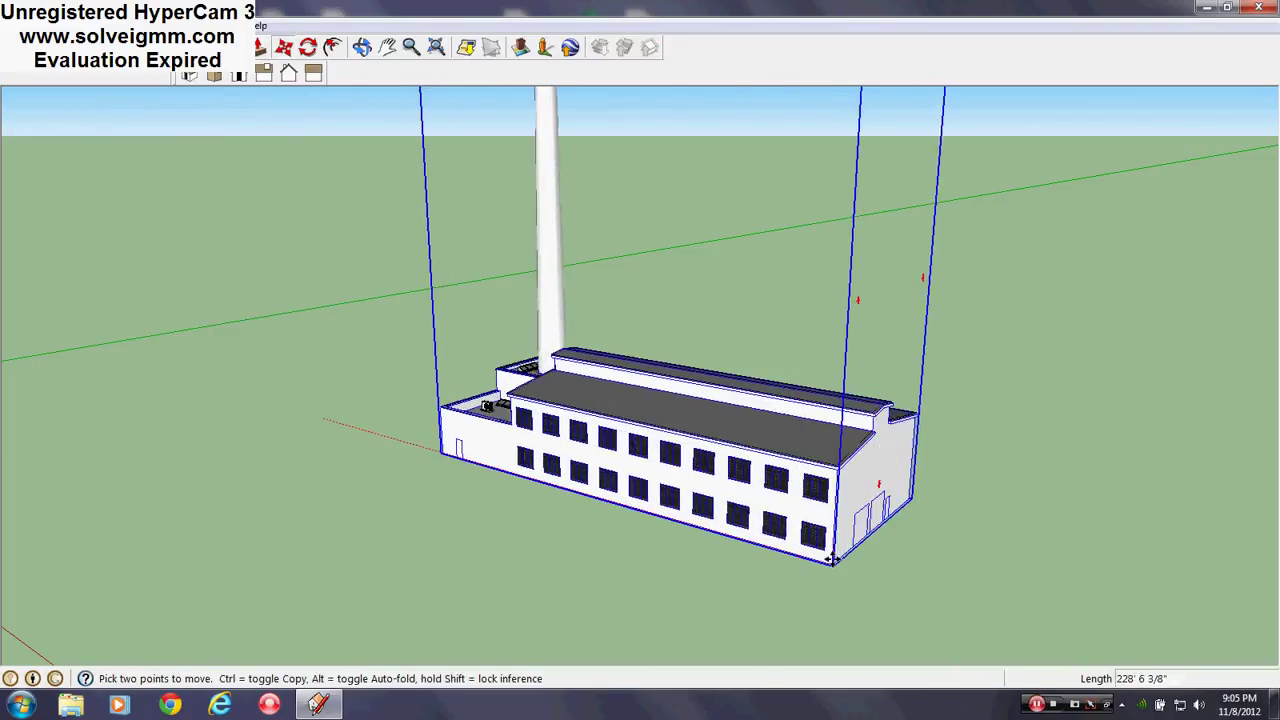
pyautogui.scroll(5, 830, 560)
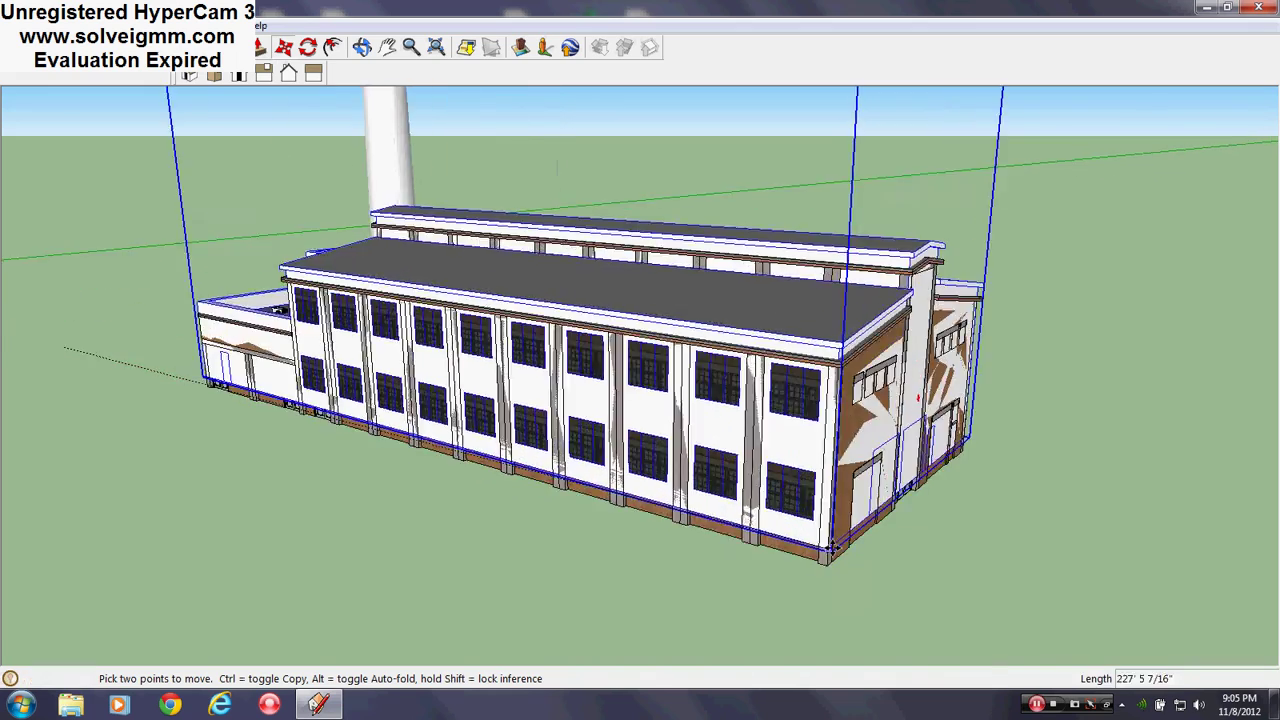
# - Compare the overlaid factories' walls, roofs and smokestack from several sides, and undo the white factory's move
pyautogui.moveTo(687, 485); pyautogui.dragTo(940, 554, button='middle')
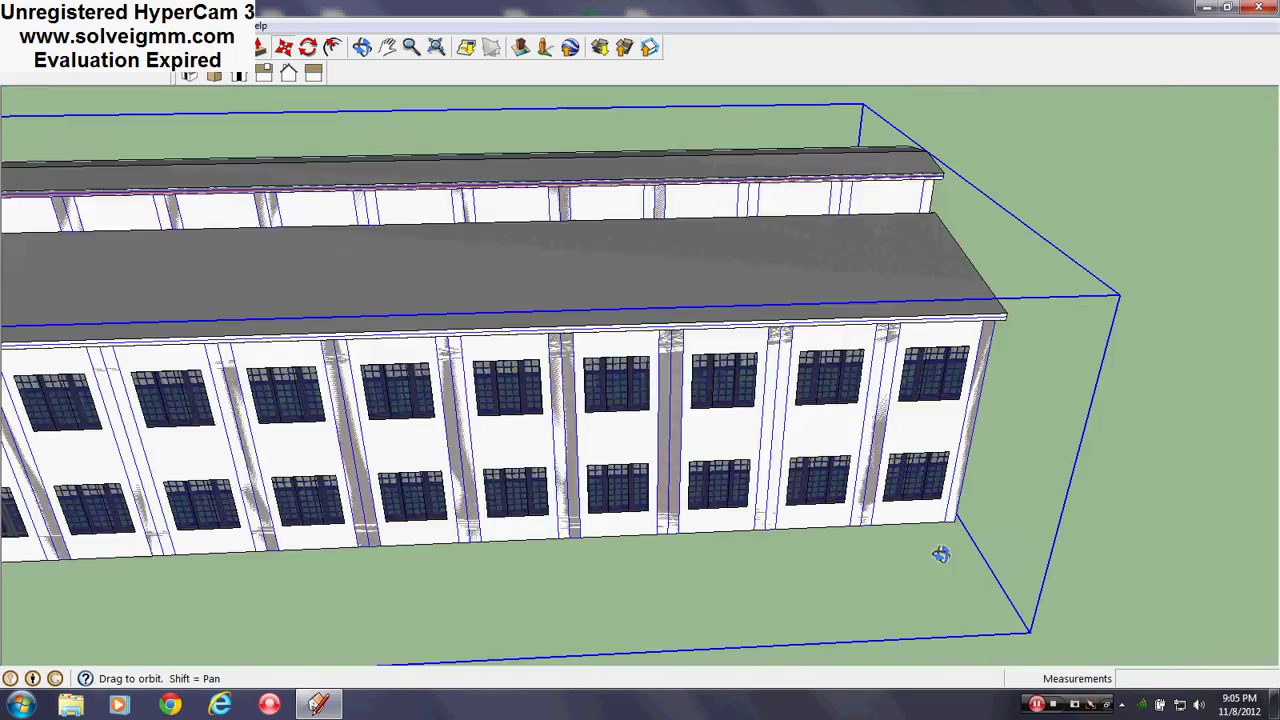
pyautogui.scroll(-3, 938, 538)
pyautogui.scroll(4, 291, 538)
pyautogui.moveTo(291, 538); pyautogui.dragTo(897, 409, button='middle')
pyautogui.scroll(-3, 897, 409)
pyautogui.scroll(-3, 886, 408)
pyautogui.scroll(-1, 886, 408)
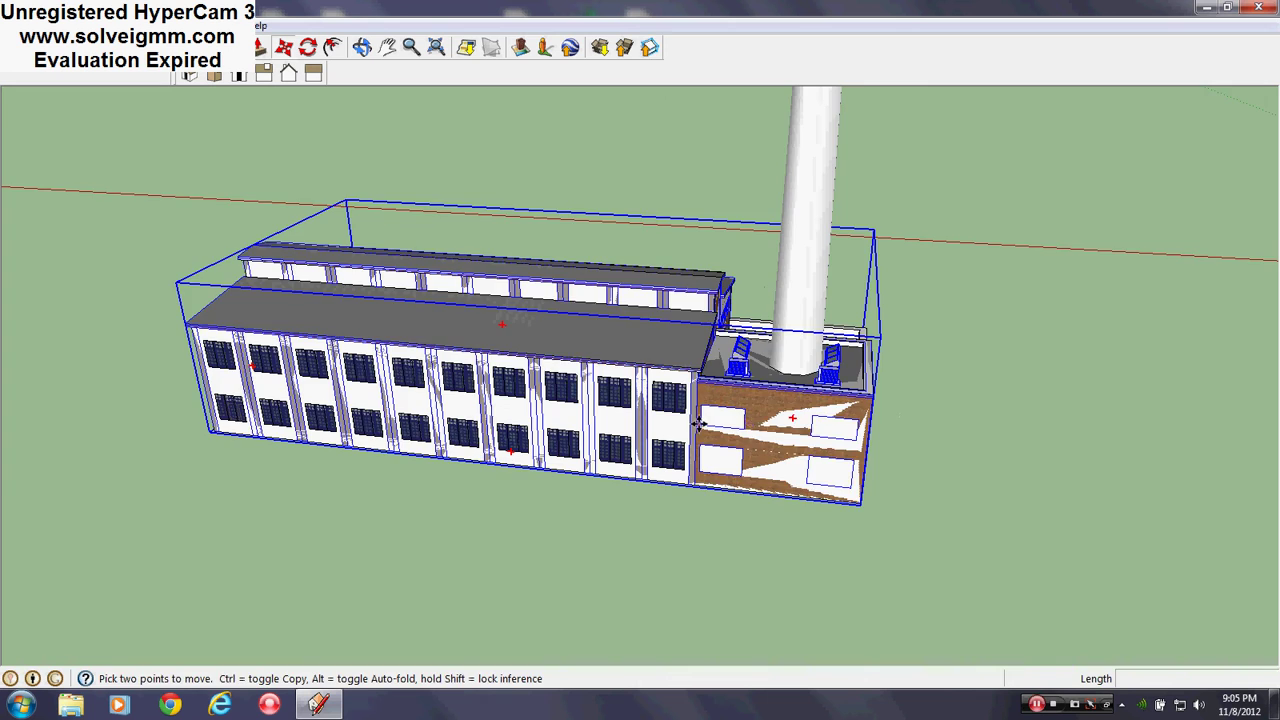
pyautogui.moveTo(796, 426); pyautogui.dragTo(3, 505, button='middle')
pyautogui.moveTo(748, 491); pyautogui.dragTo(332, 516, button='middle')
pyautogui.hotkey('ctrl', 'z')
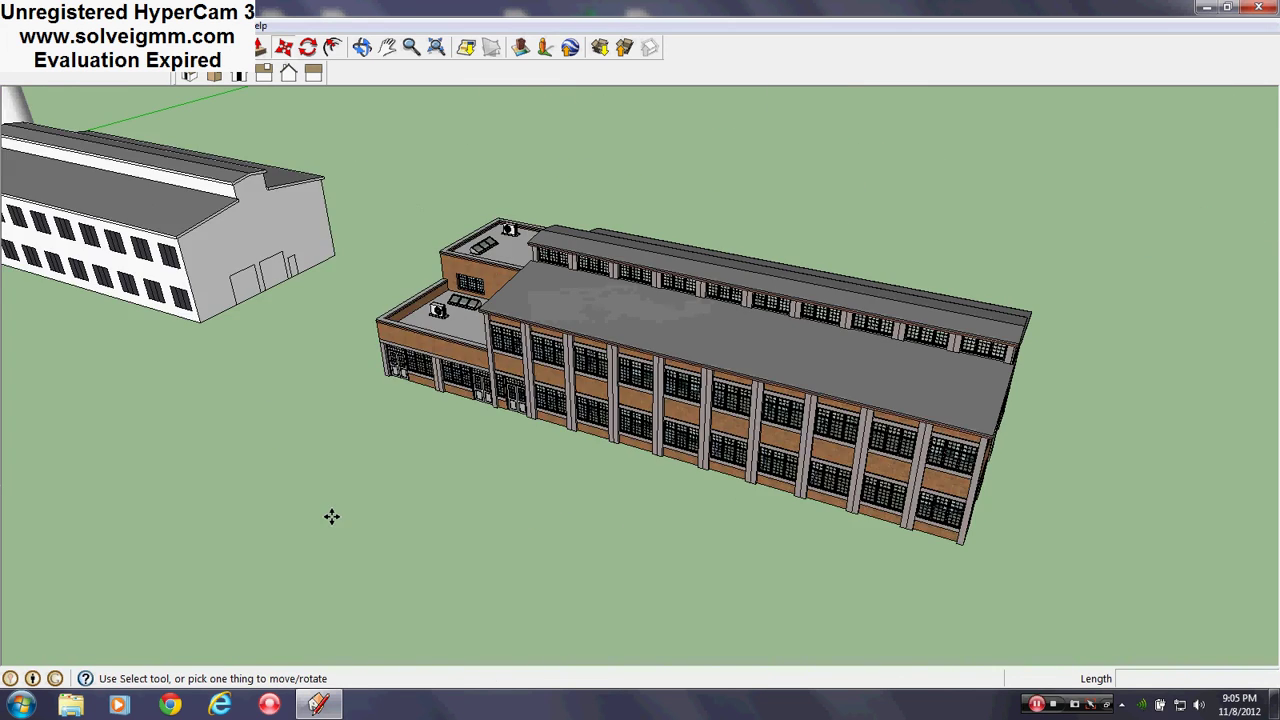
# - Examine the brick factory's long facade, with its pillars, grid windows and clerestory, beside the white factory
pyautogui.scroll(-3, 580, 498)
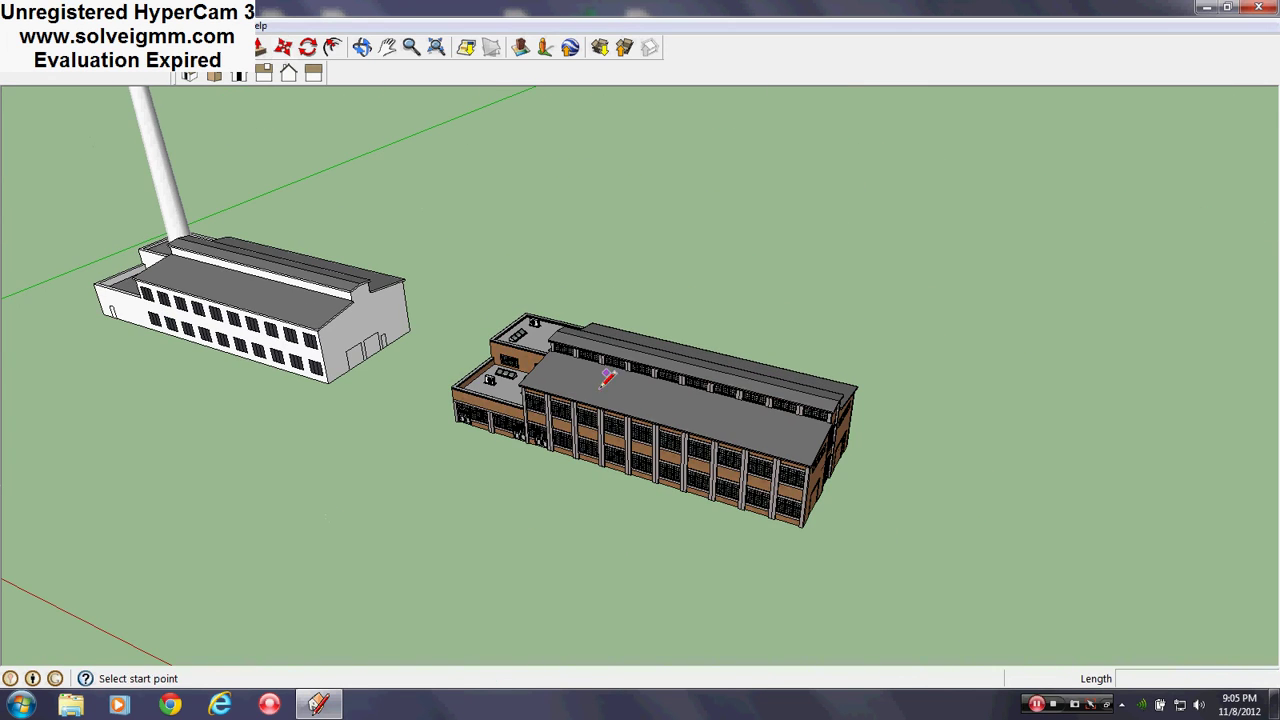
pyautogui.moveTo(606, 377); pyautogui.dragTo(536, 270, button='middle')
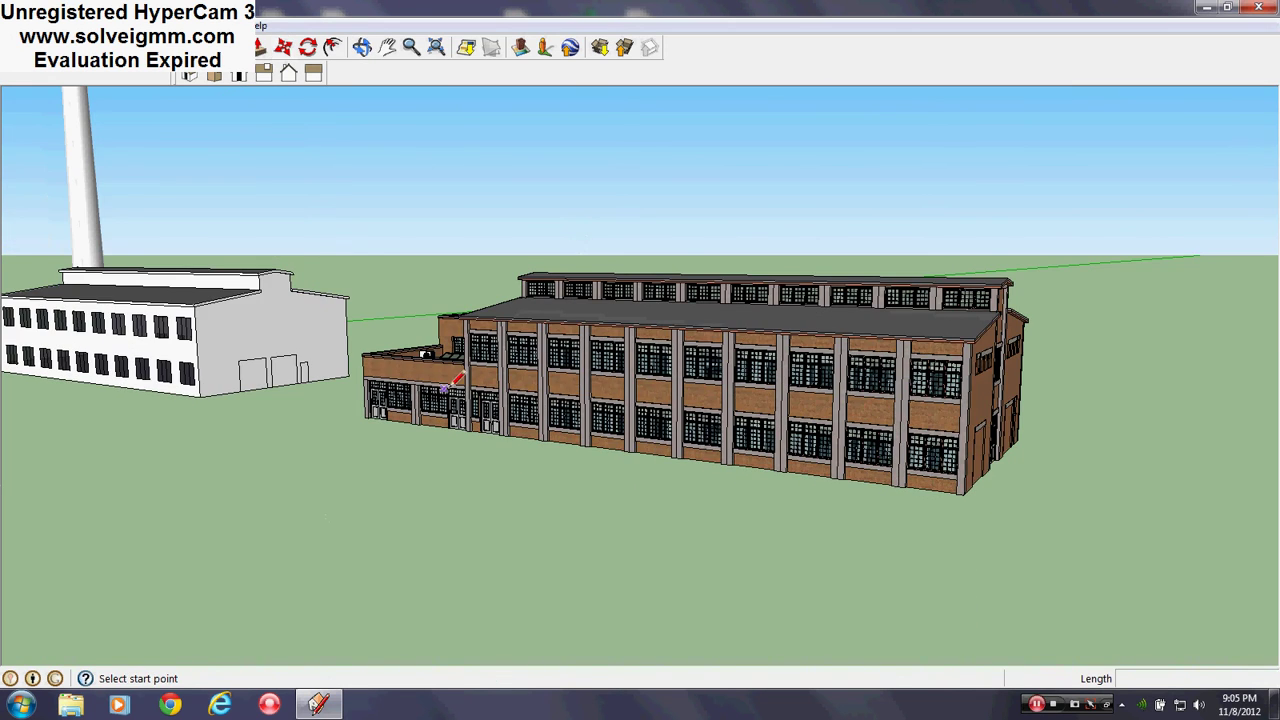
pyautogui.scroll(-1, 686, 386)
pyautogui.scroll(1, 510, 320)
pyautogui.moveTo(488, 309); pyautogui.dragTo(372, 258, button='middle')
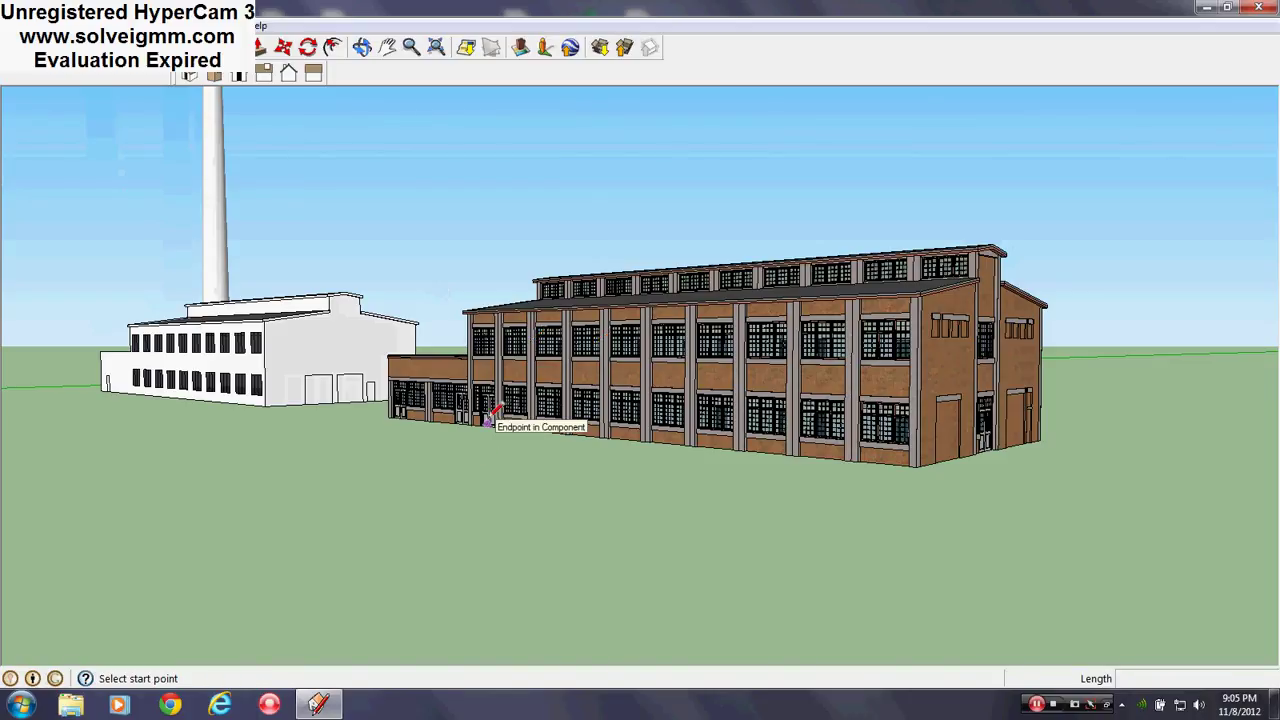
pyautogui.scroll(5, 714, 330)
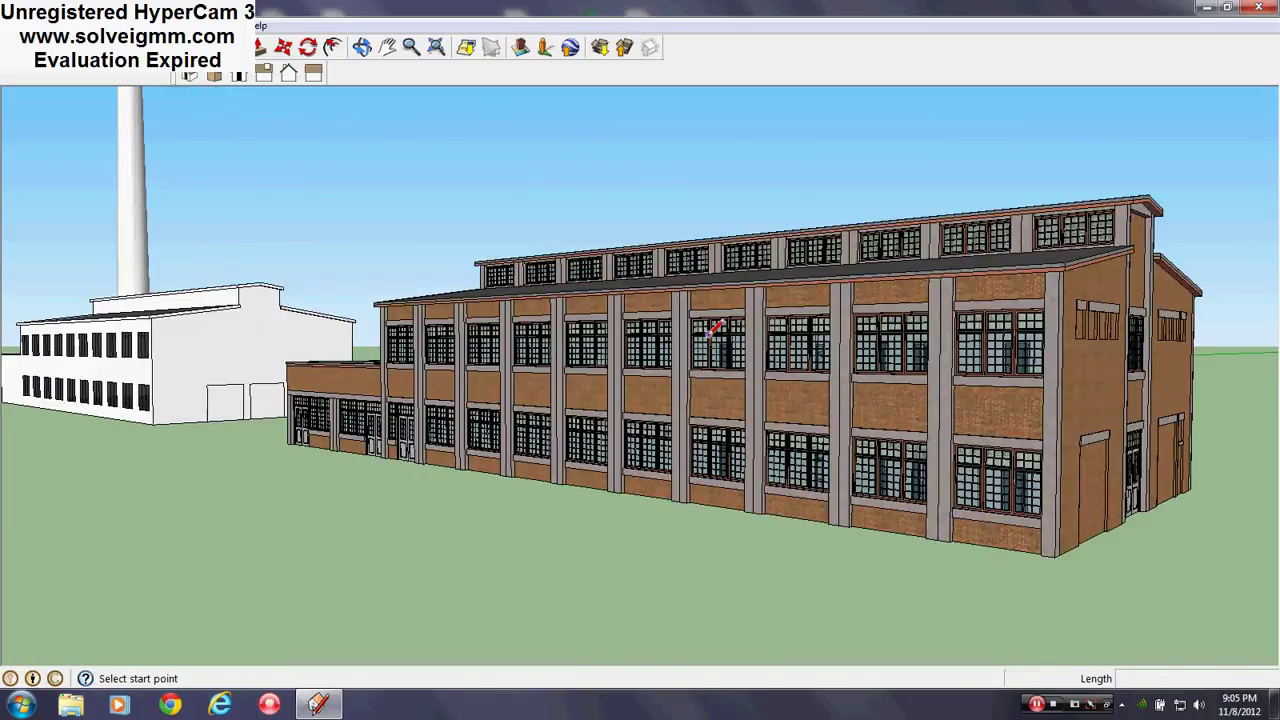
pyautogui.moveTo(714, 330); pyautogui.dragTo(914, 357, button='middle')
pyautogui.scroll(-4, 767, 350)
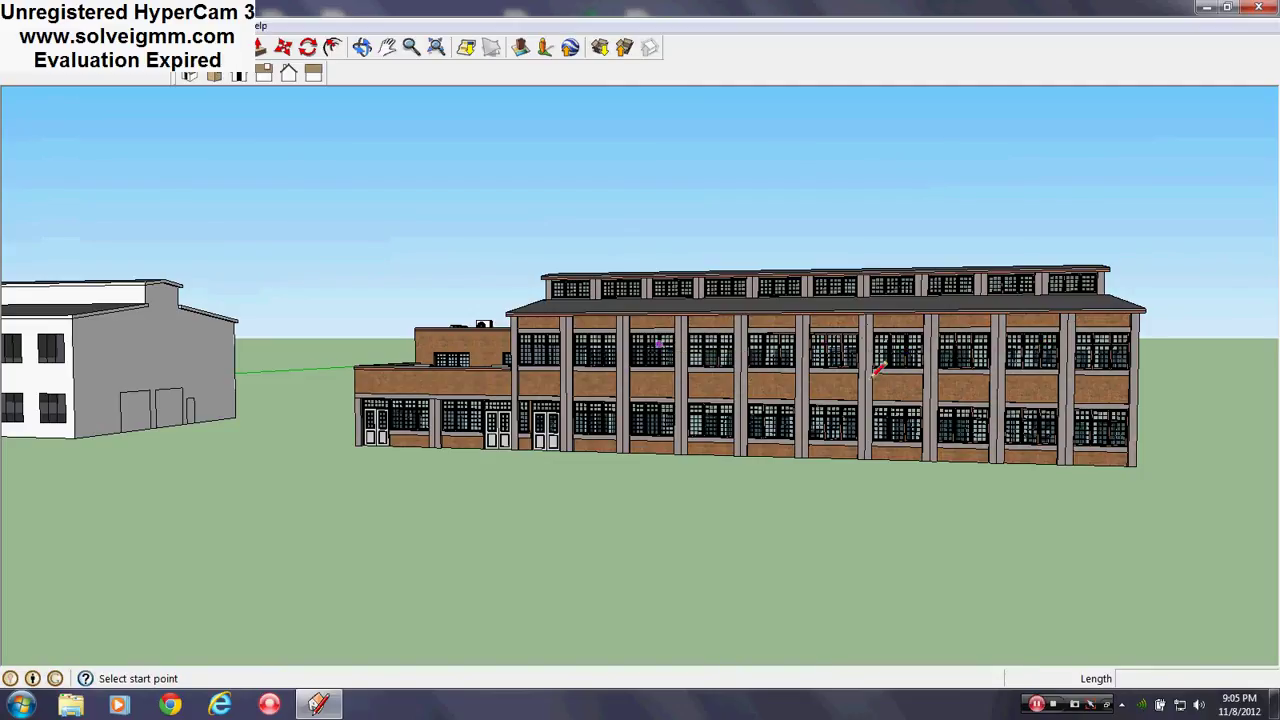
# - Inspect the brick factory's roofs, end wall, entrance doors and lower wing from several angles
pyautogui.moveTo(878, 370); pyautogui.dragTo(592, 391, button='middle')
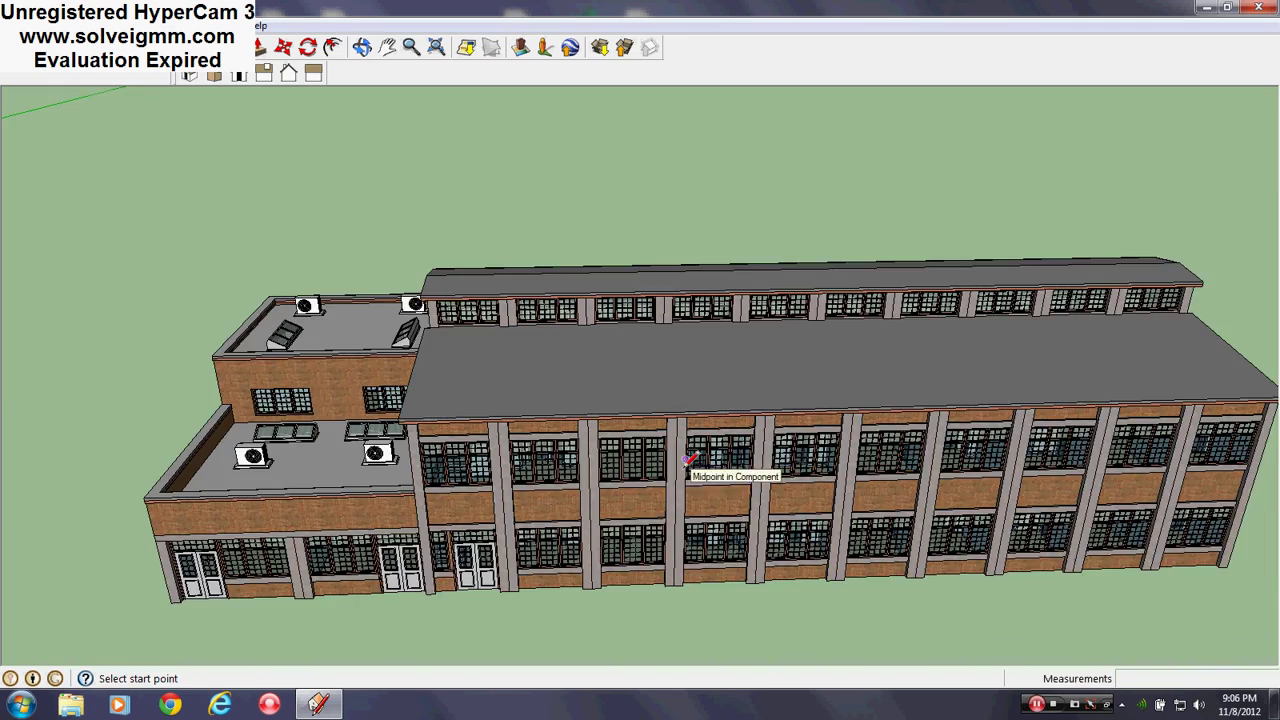
pyautogui.moveTo(682, 466); pyautogui.dragTo(440, 378, button='middle')
pyautogui.scroll(-2, 686, 532)
pyautogui.moveTo(686, 532); pyautogui.dragTo(587, 445, button='middle')
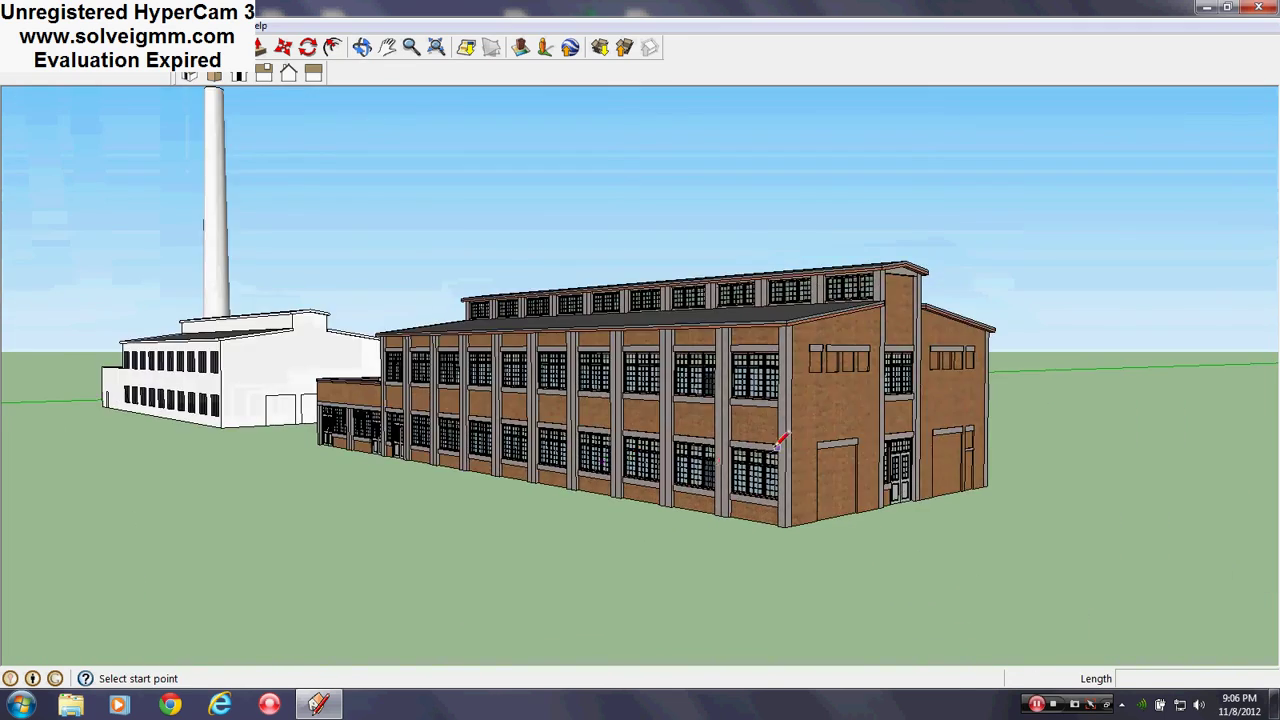
pyautogui.scroll(-2, 772, 451)
pyautogui.scroll(2, 523, 373)
pyautogui.moveTo(546, 384); pyautogui.dragTo(738, 484, button='middle')
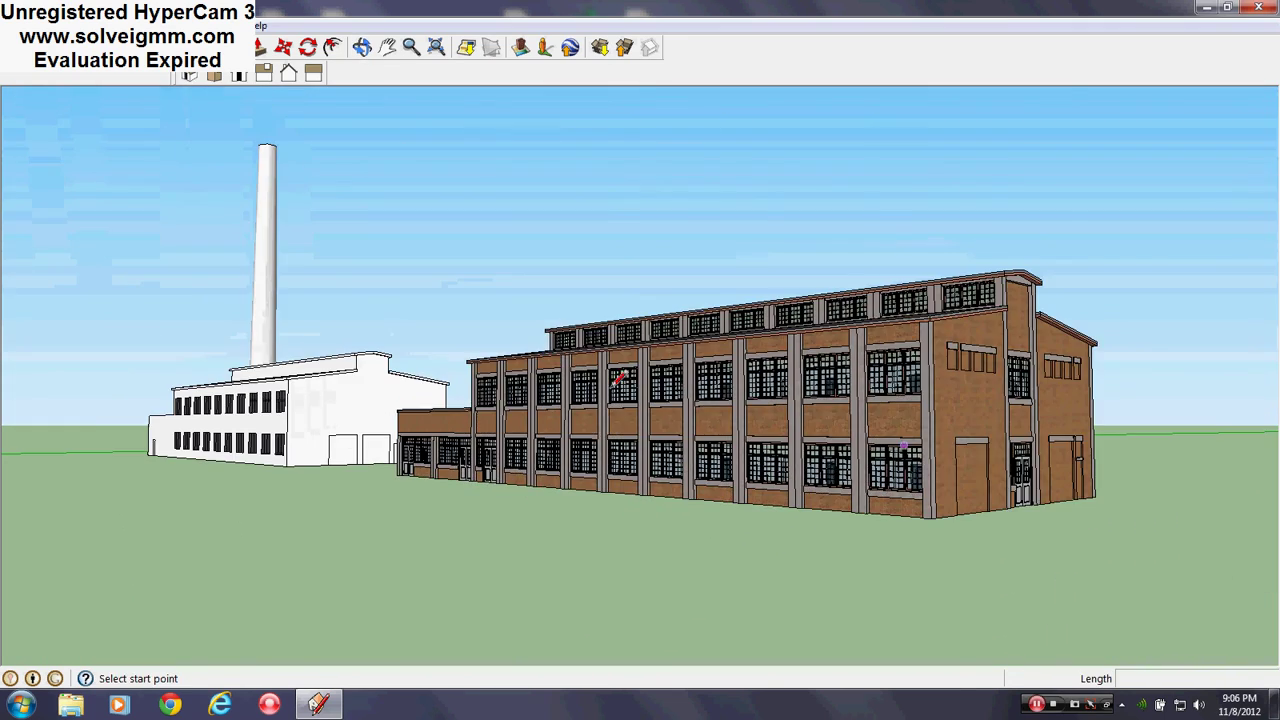
pyautogui.moveTo(620, 377)
pyautogui.mouseDown(button='middle')
pyautogui.moveTo(903, 514)
pyautogui.moveTo(1114, 531)
pyautogui.moveTo(1056, 522)
pyautogui.mouseUp(button='middle')
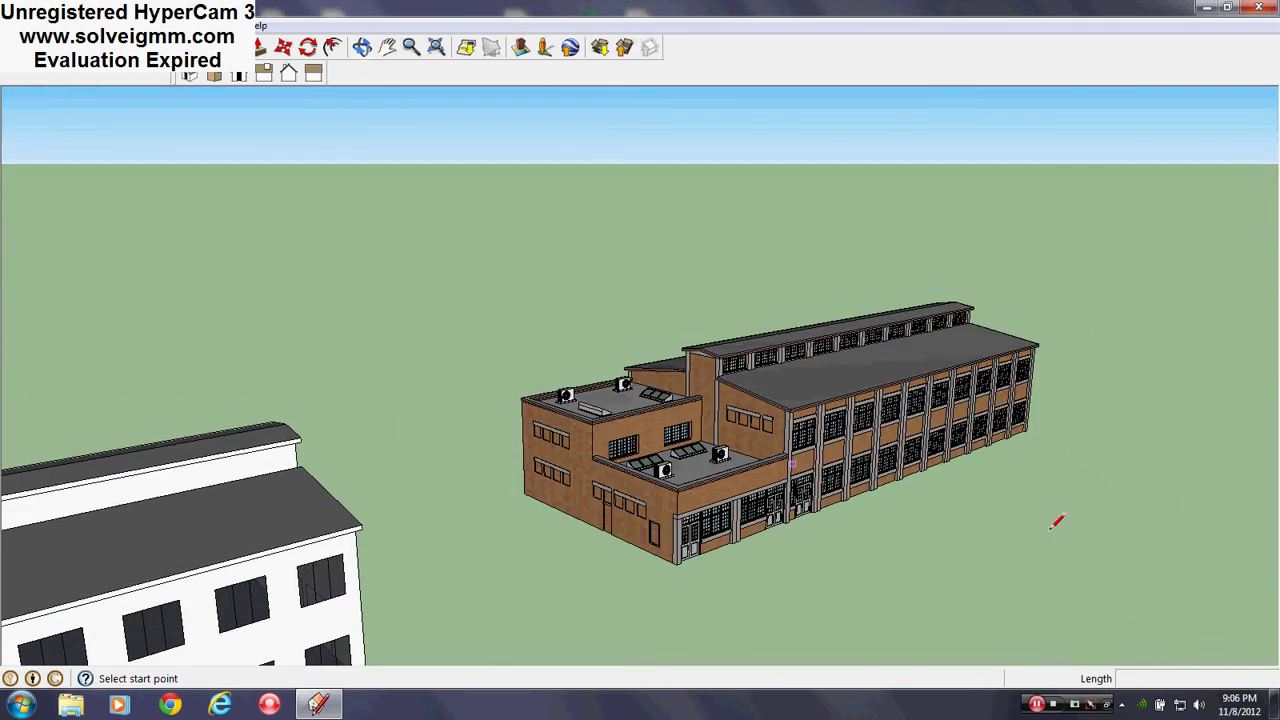
# - Examine the brick factory's long facade, clerestory and flat wing roofs with their air-conditioning units and skylights
pyautogui.scroll(3, 919, 345)
pyautogui.moveTo(852, 452)
pyautogui.mouseDown(button='middle')
pyautogui.moveTo(771, 426)
pyautogui.moveTo(726, 430)
pyautogui.moveTo(730, 393)
pyautogui.mouseUp(button='middle')
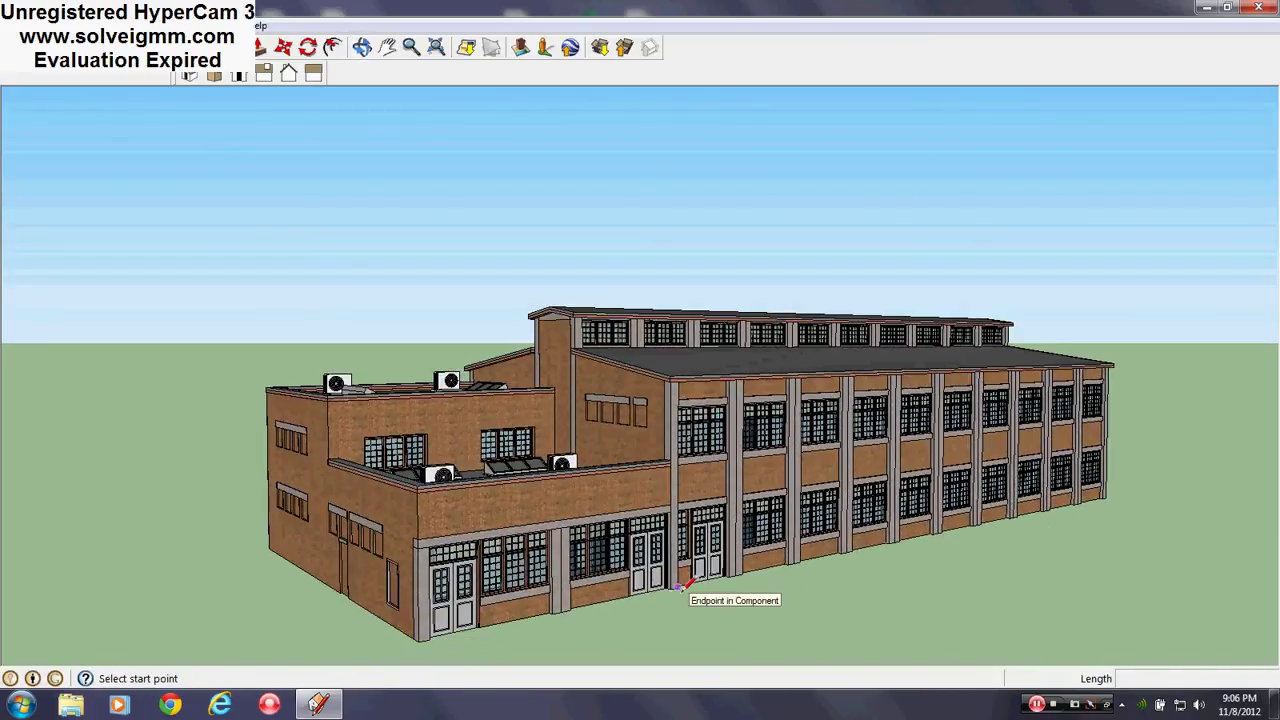
pyautogui.moveTo(708, 541)
pyautogui.mouseDown(button='middle')
pyautogui.moveTo(660, 500)
pyautogui.moveTo(325, 502)
pyautogui.moveTo(532, 560)
pyautogui.mouseUp(button='middle')
pyautogui.scroll(-2, 326, 500)
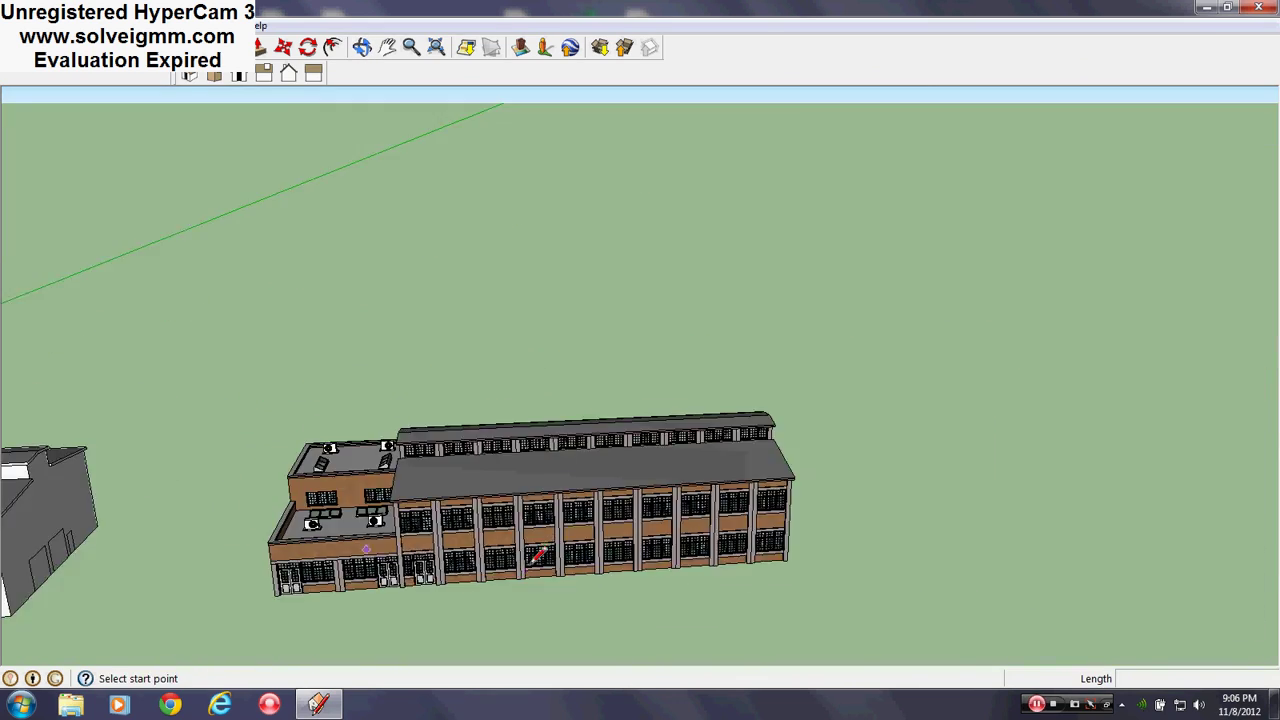
pyautogui.scroll(-1, 532, 560)
pyautogui.scroll(9, 349, 499)
pyautogui.scroll(-10, 363, 490)
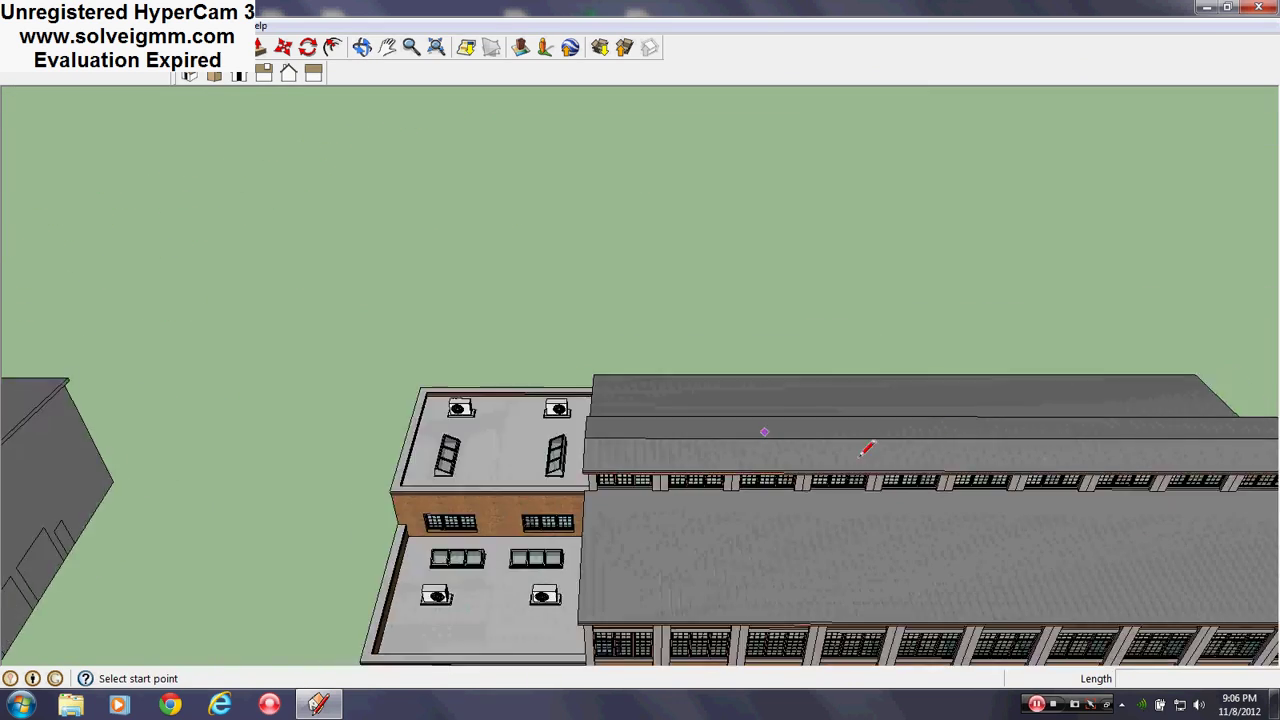
pyautogui.scroll(3, 365, 441)
# - Compare the white factory with the brick factory from several raised angles, including their roofs, wings and window rows
pyautogui.moveTo(365, 441)
pyautogui.mouseDown(button='middle')
pyautogui.moveTo(511, 420)
pyautogui.moveTo(726, 471)
pyautogui.moveTo(609, 554)
pyautogui.moveTo(610, 472)
pyautogui.mouseUp(button='middle')
pyautogui.scroll(-3, 609, 554)
pyautogui.scroll(7, 925, 380)
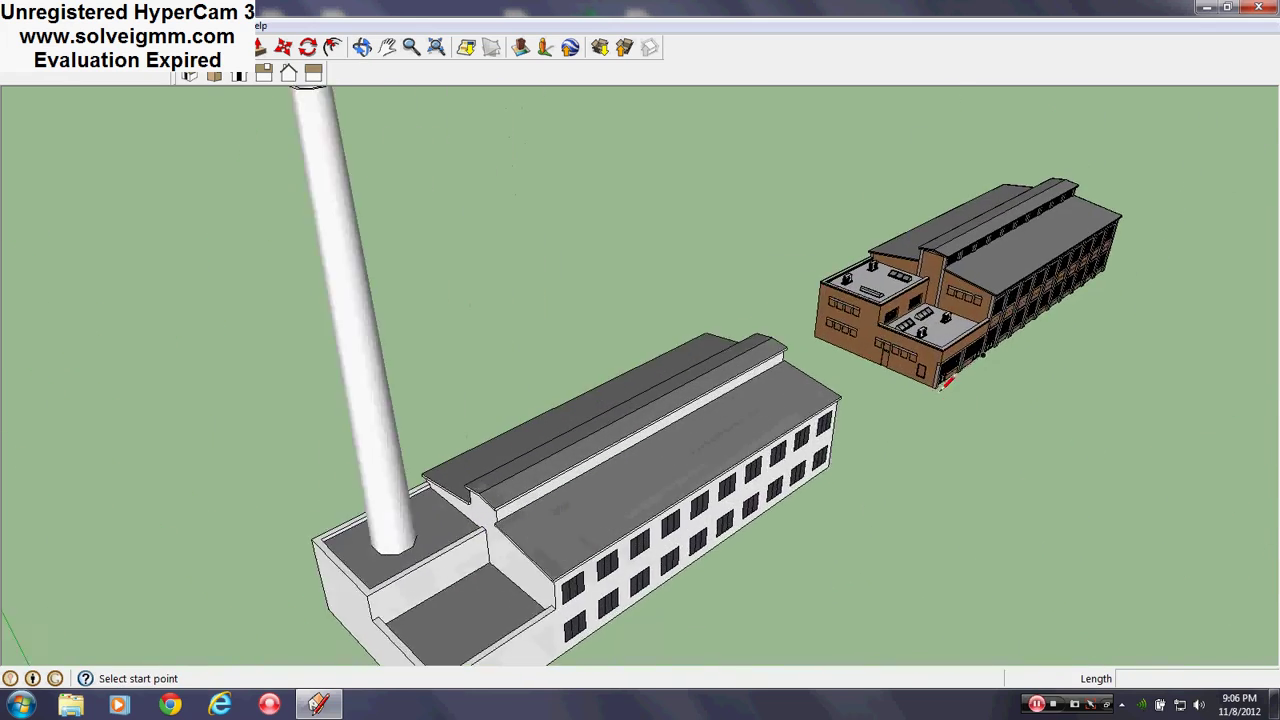
pyautogui.moveTo(945, 303); pyautogui.dragTo(514, 271, button='middle')
pyautogui.scroll(-3, 838, 446)
pyautogui.scroll(-1, 838, 447)
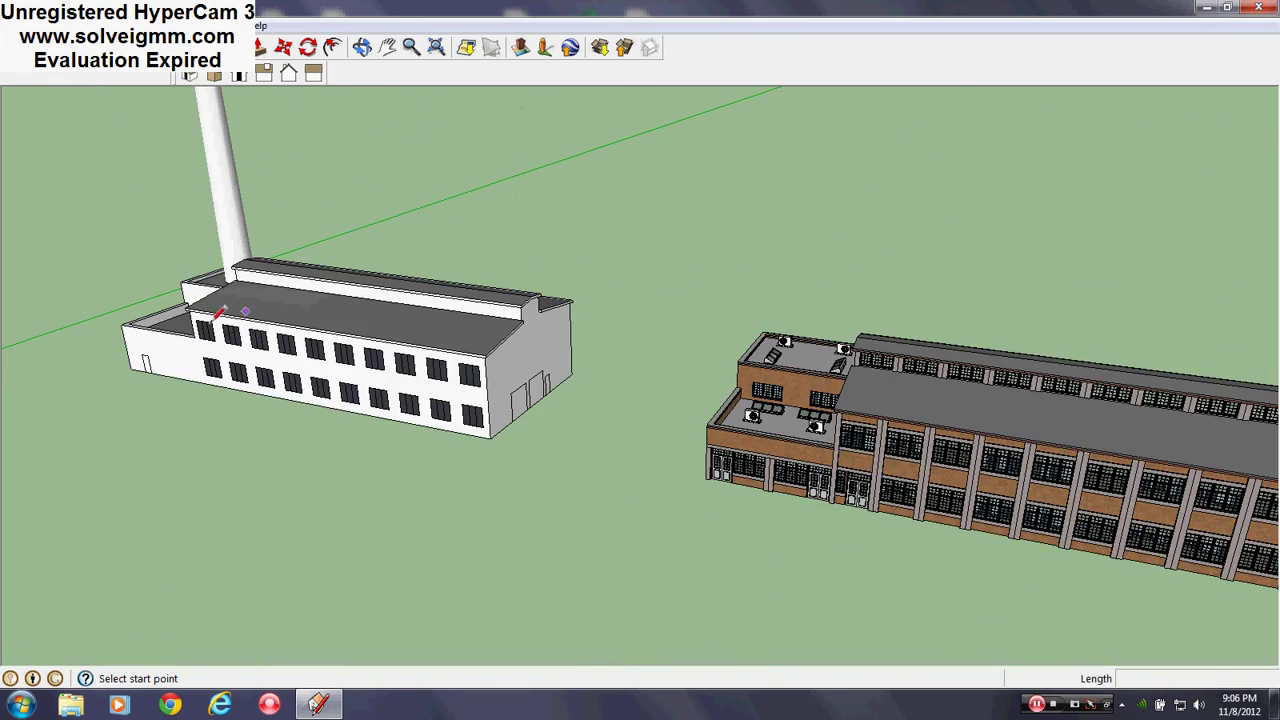
pyautogui.scroll(4, 805, 402)
pyautogui.moveTo(803, 402)
pyautogui.mouseDown(button='middle')
pyautogui.moveTo(983, 426)
pyautogui.moveTo(1080, 420)
pyautogui.mouseUp(button='middle')
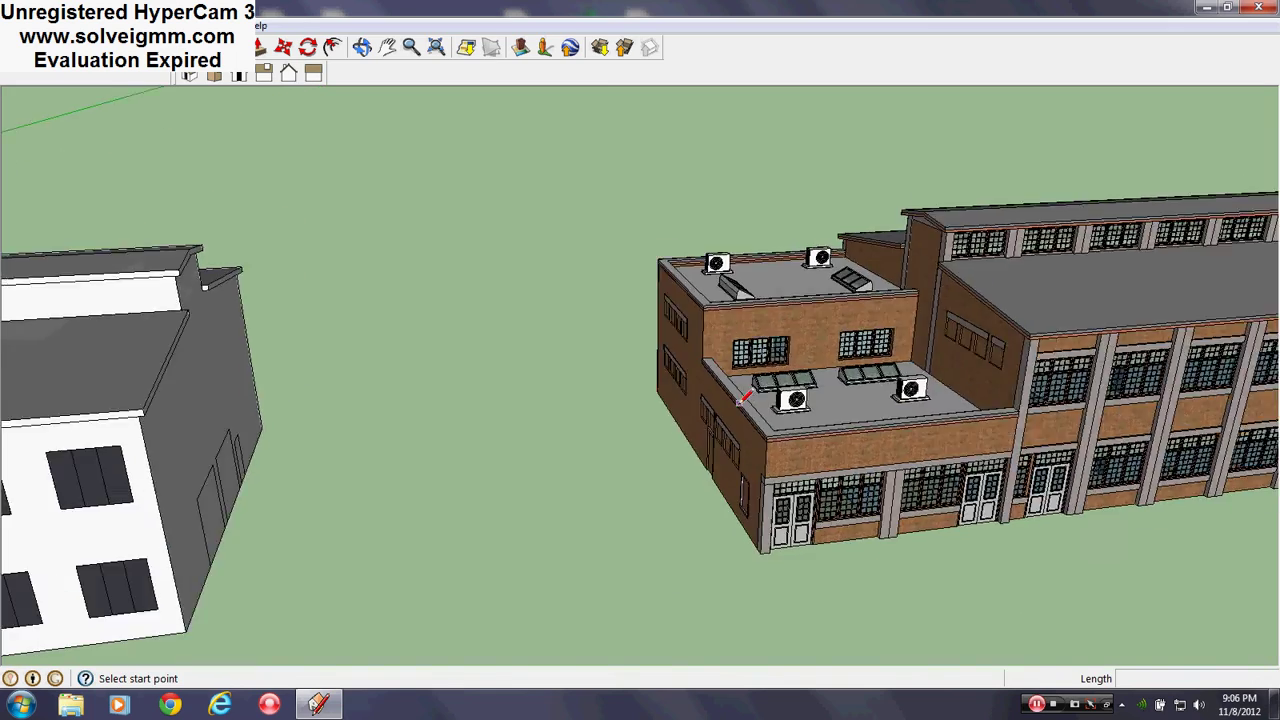
pyautogui.scroll(-5, 743, 396)
pyautogui.scroll(-3, 980, 400)
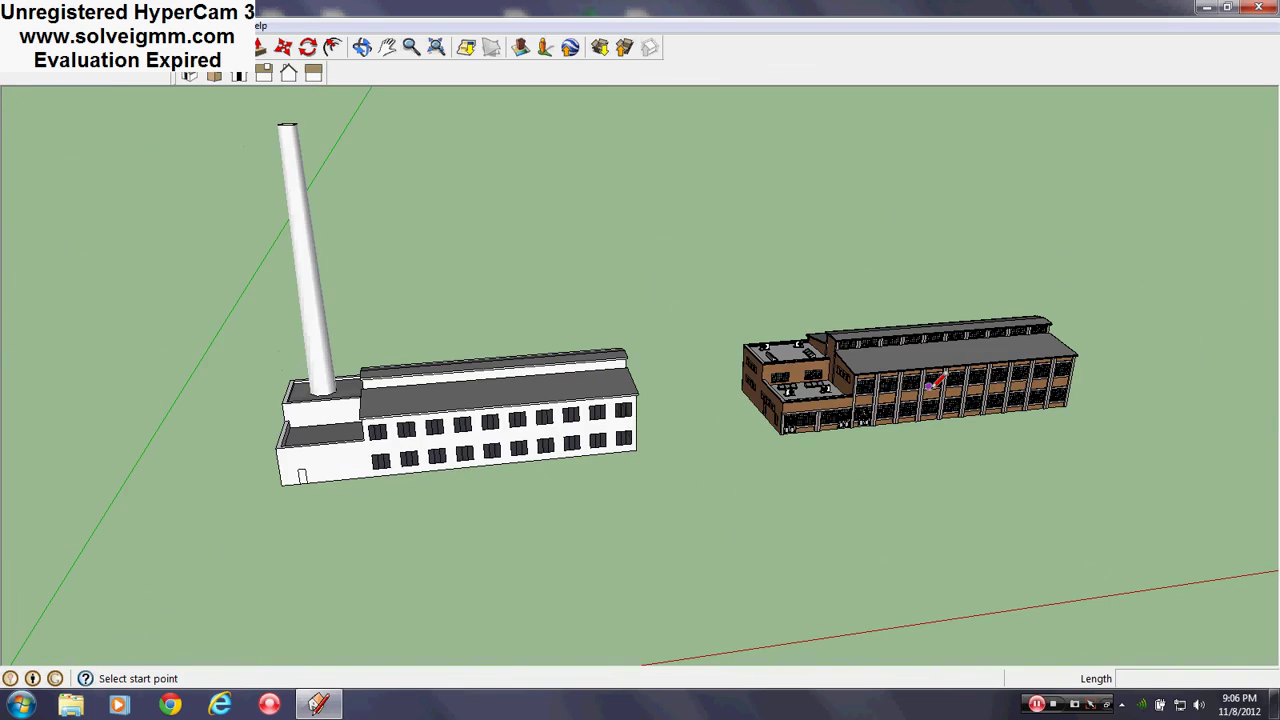
pyautogui.scroll(6, 950, 389)
pyautogui.moveTo(977, 397); pyautogui.dragTo(686, 420, button='middle')
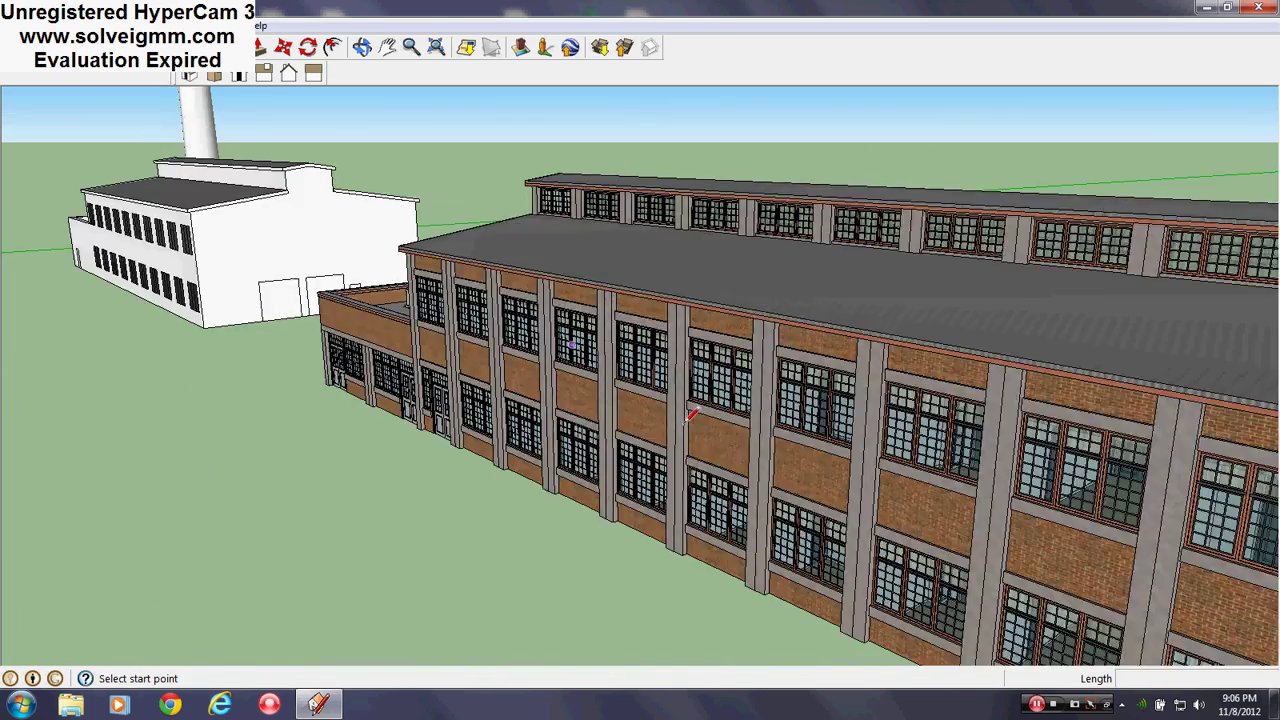
pyautogui.scroll(-3, 684, 428)
pyautogui.scroll(-1, 684, 428)
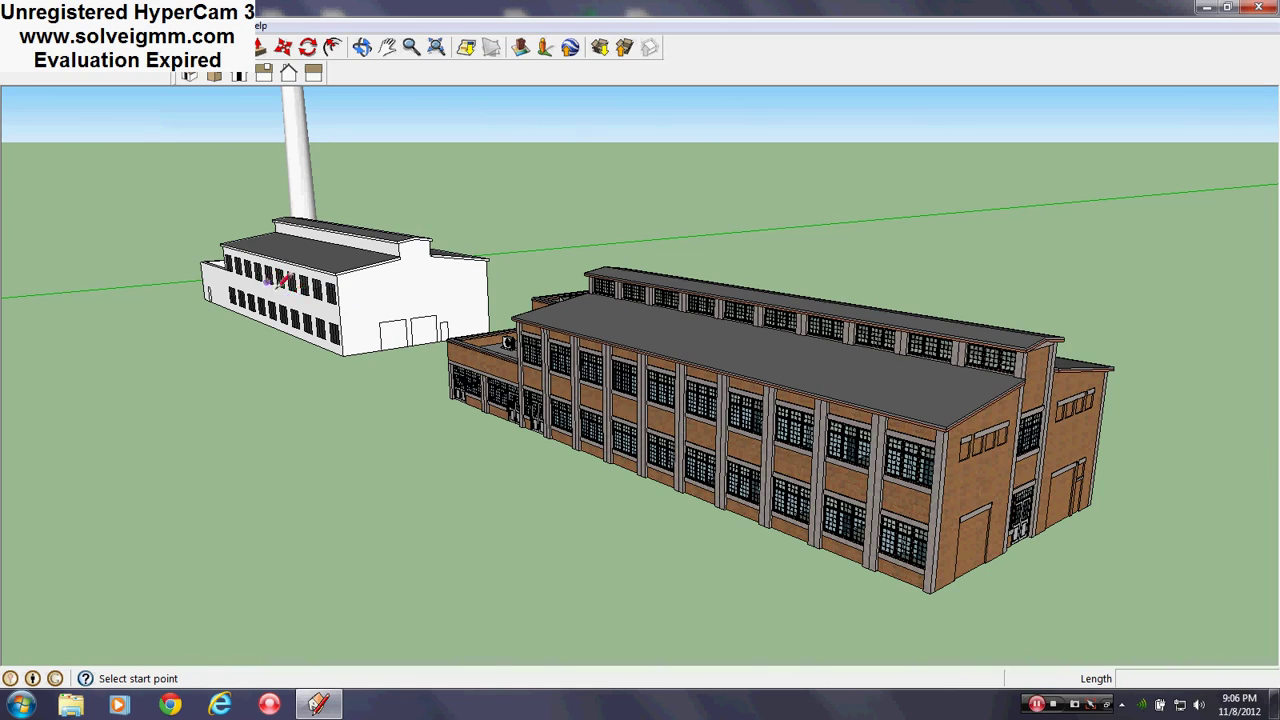
# - Inspect the double entrance doors, grid windows and stone pillars at the junction of the brick factory's lower wing and main hall
pyautogui.scroll(4, 706, 414)
pyautogui.moveTo(736, 420); pyautogui.dragTo(1110, 408, button='middle')
pyautogui.scroll(3, 719, 429)
pyautogui.scroll(4, 719, 429)
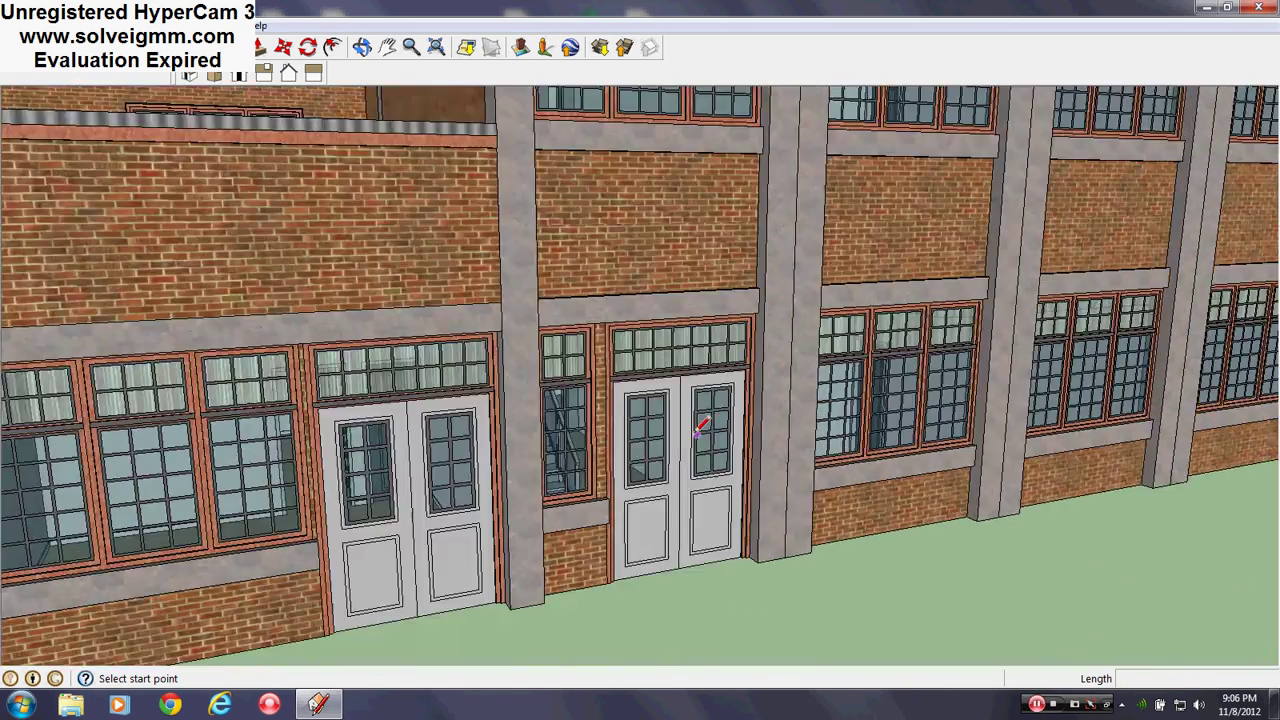
pyautogui.scroll(9, 609, 448)
pyautogui.moveTo(607, 448)
pyautogui.mouseDown(button='middle')
pyautogui.moveTo(543, 391)
pyautogui.moveTo(711, 529)
pyautogui.moveTo(566, 529)
pyautogui.moveTo(734, 477)
pyautogui.moveTo(945, 474)
pyautogui.mouseUp(button='middle')
pyautogui.scroll(-6, 732, 479)
pyautogui.scroll(-4, 730, 481)
pyautogui.scroll(-4, 662, 519)
pyautogui.moveTo(662, 519); pyautogui.dragTo(820, 517, button='middle')
pyautogui.scroll(-3, 728, 518)
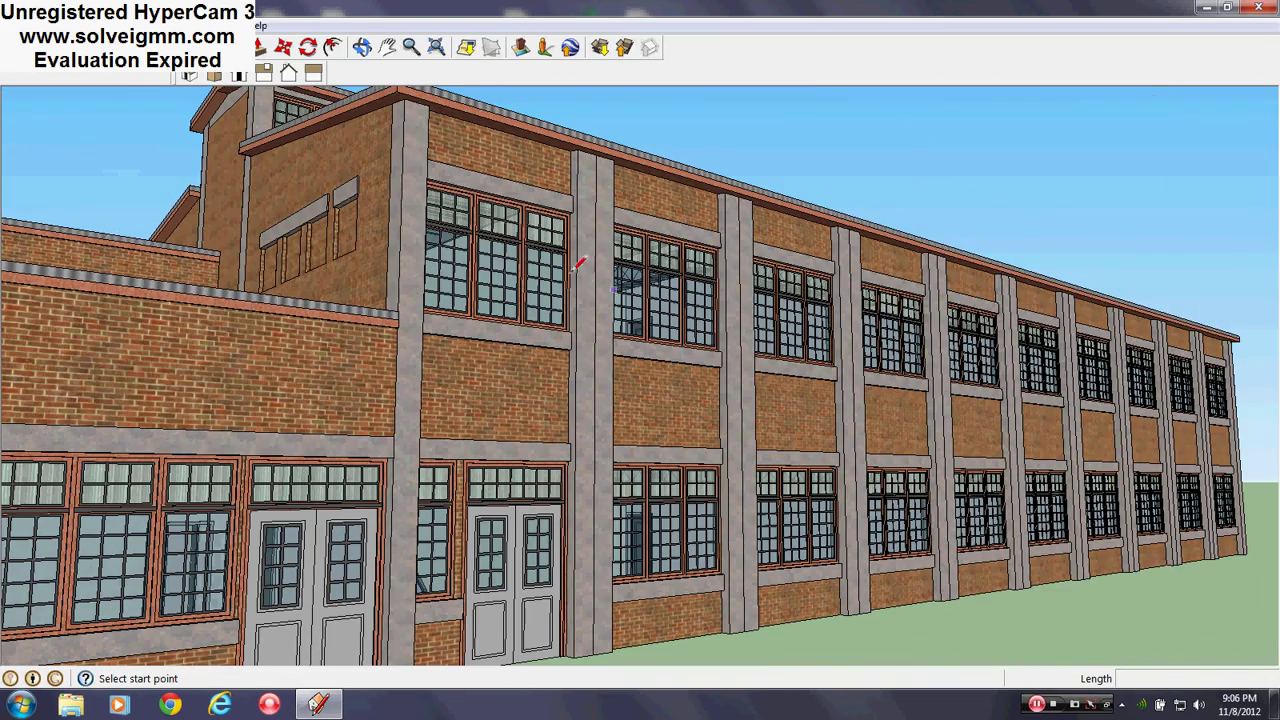
# - Inspect the bricked-up windows, blocked doorway and stone lintels on the brick factory's end walls above and along the lower wing
pyautogui.moveTo(418, 279)
pyautogui.mouseDown(button='middle')
pyautogui.moveTo(646, 304)
pyautogui.moveTo(832, 396)
pyautogui.mouseUp(button='middle')
pyautogui.scroll(5, 646, 304)
pyautogui.moveTo(647, 276)
pyautogui.mouseDown(button='middle')
pyautogui.moveTo(403, 243)
pyautogui.moveTo(424, 252)
pyautogui.mouseUp(button='middle')
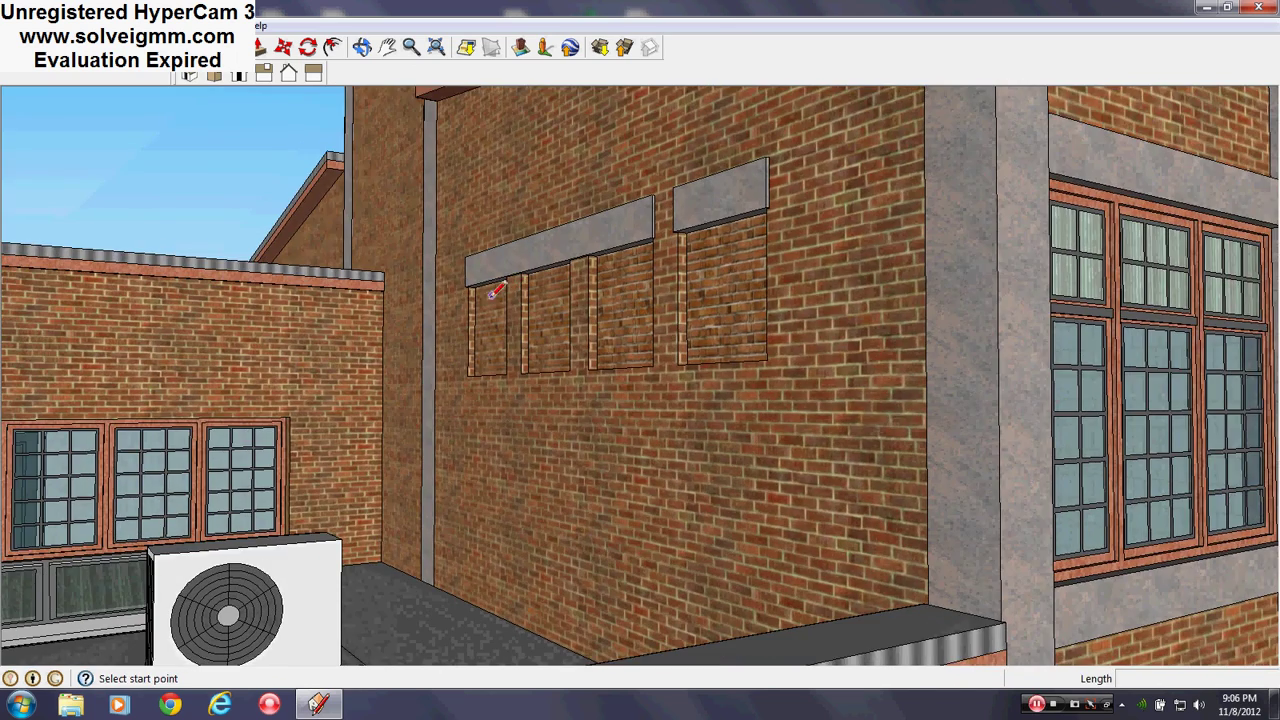
pyautogui.scroll(-6, 764, 258)
pyautogui.moveTo(763, 266); pyautogui.dragTo(936, 313, button='middle')
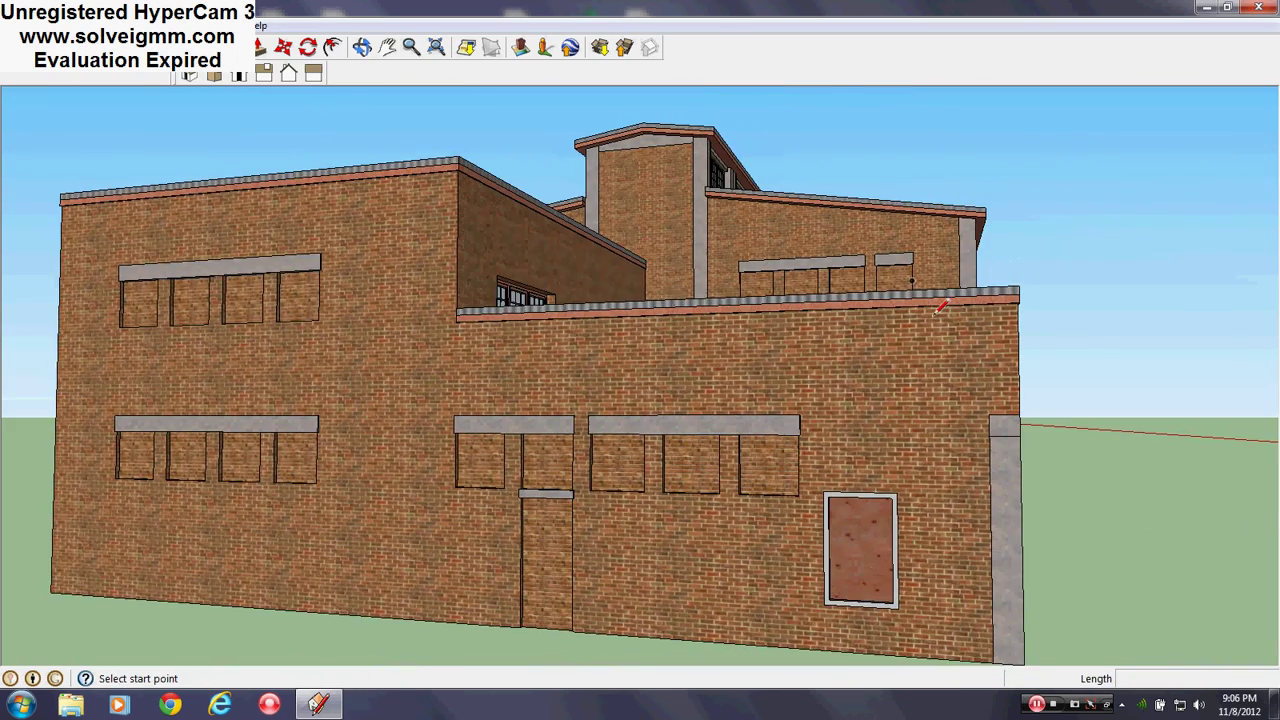
pyautogui.moveTo(597, 470); pyautogui.dragTo(511, 466, button='middle')
pyautogui.scroll(2, 496, 510)
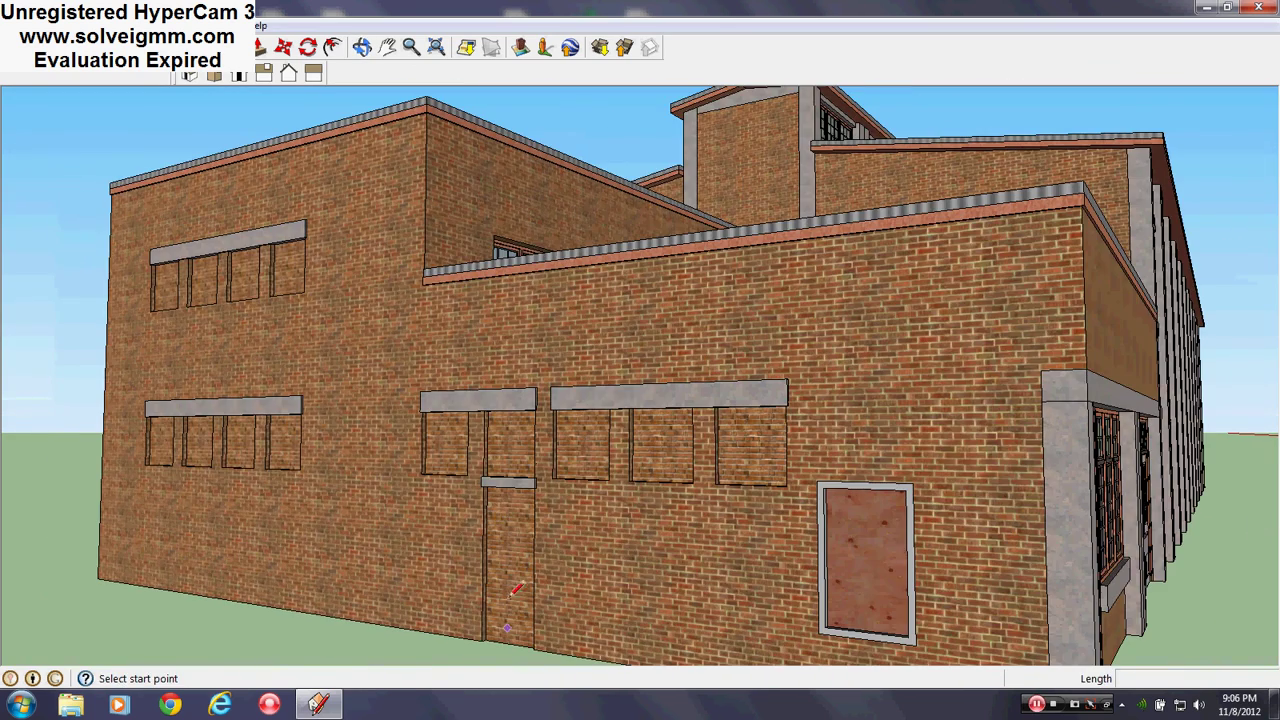
pyautogui.moveTo(985, 545)
pyautogui.mouseDown(button='middle')
pyautogui.moveTo(846, 509)
pyautogui.moveTo(745, 443)
pyautogui.moveTo(700, 514)
pyautogui.moveTo(600, 517)
pyautogui.moveTo(771, 491)
pyautogui.moveTo(913, 547)
pyautogui.moveTo(598, 505)
pyautogui.mouseUp(button='middle')
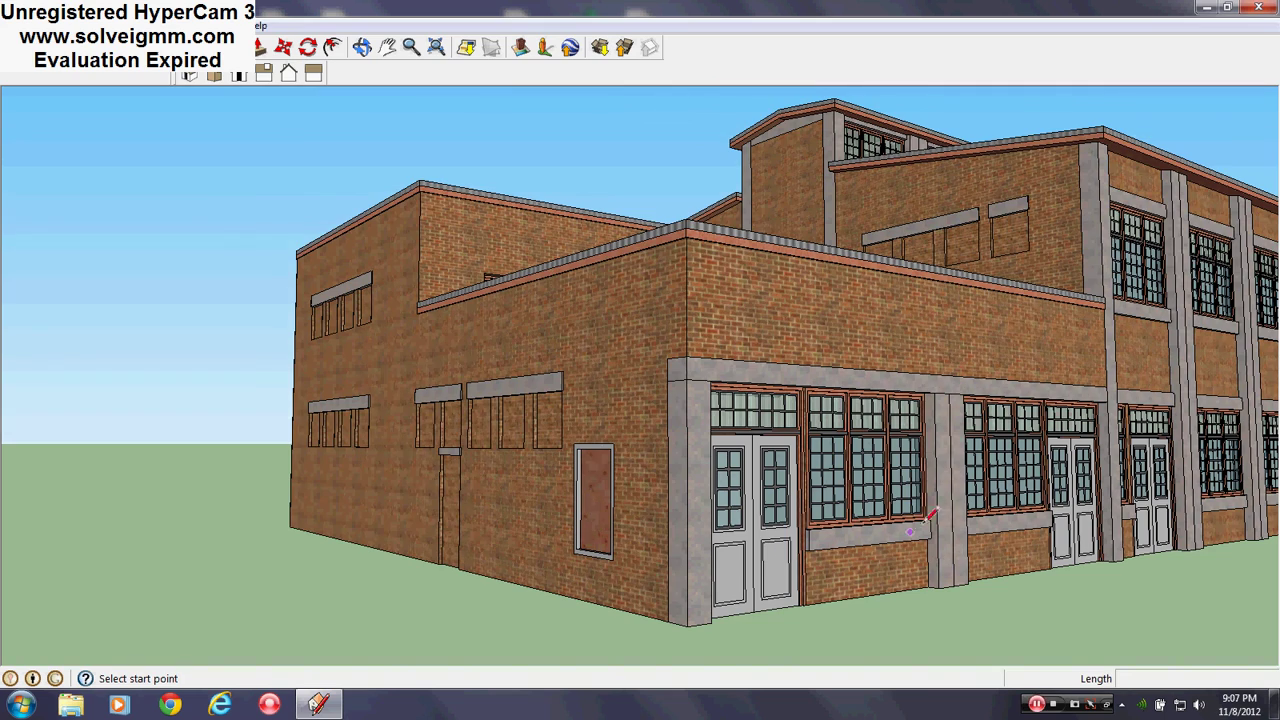
# - Go through the facade's entrance into the brick factory and look down its long ground-floor corridor
pyautogui.moveTo(1080, 500); pyautogui.dragTo(694, 497, button='middle')
pyautogui.scroll(10, 797, 455)
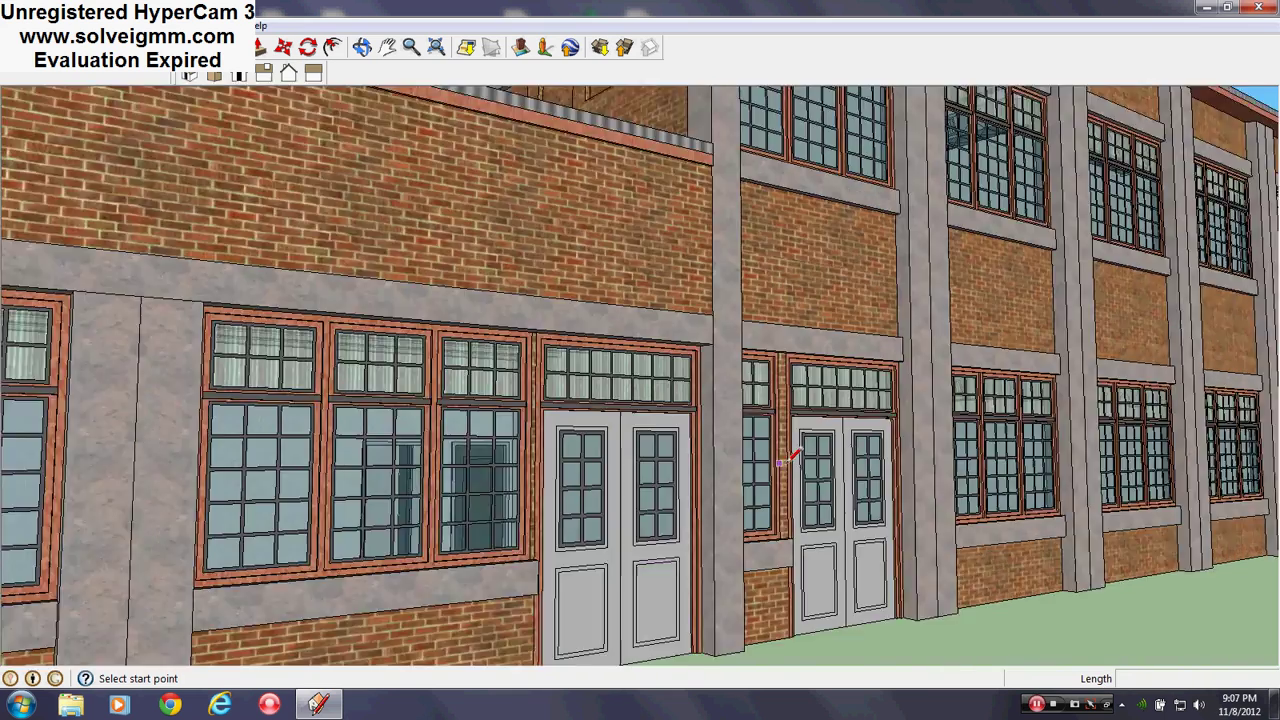
pyautogui.scroll(15, 928, 462)
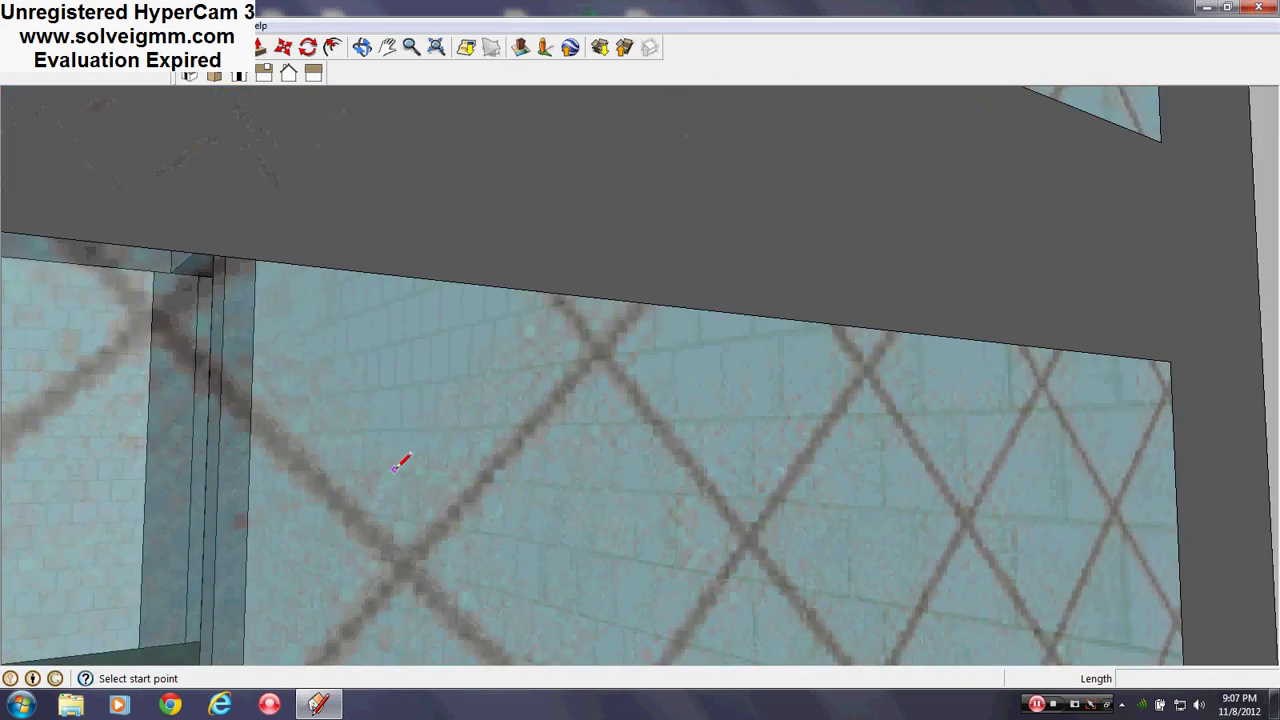
pyautogui.scroll(3, 393, 470)
pyautogui.moveTo(484, 488)
pyautogui.mouseDown(button='middle')
pyautogui.moveTo(624, 554)
pyautogui.moveTo(704, 530)
pyautogui.mouseUp(button='middle')
pyautogui.moveTo(124, 438)
pyautogui.keyDown('shift'); pyautogui.mouseDown(button='middle')
pyautogui.moveTo(262, 498)
pyautogui.moveTo(509, 557)
pyautogui.moveTo(357, 537)
pyautogui.moveTo(369, 460)
pyautogui.moveTo(418, 397)
pyautogui.moveTo(487, 535)
pyautogui.moveTo(584, 624)
pyautogui.mouseUp(button='middle'); pyautogui.keyUp('shift')
pyautogui.scroll(5, 532, 402)
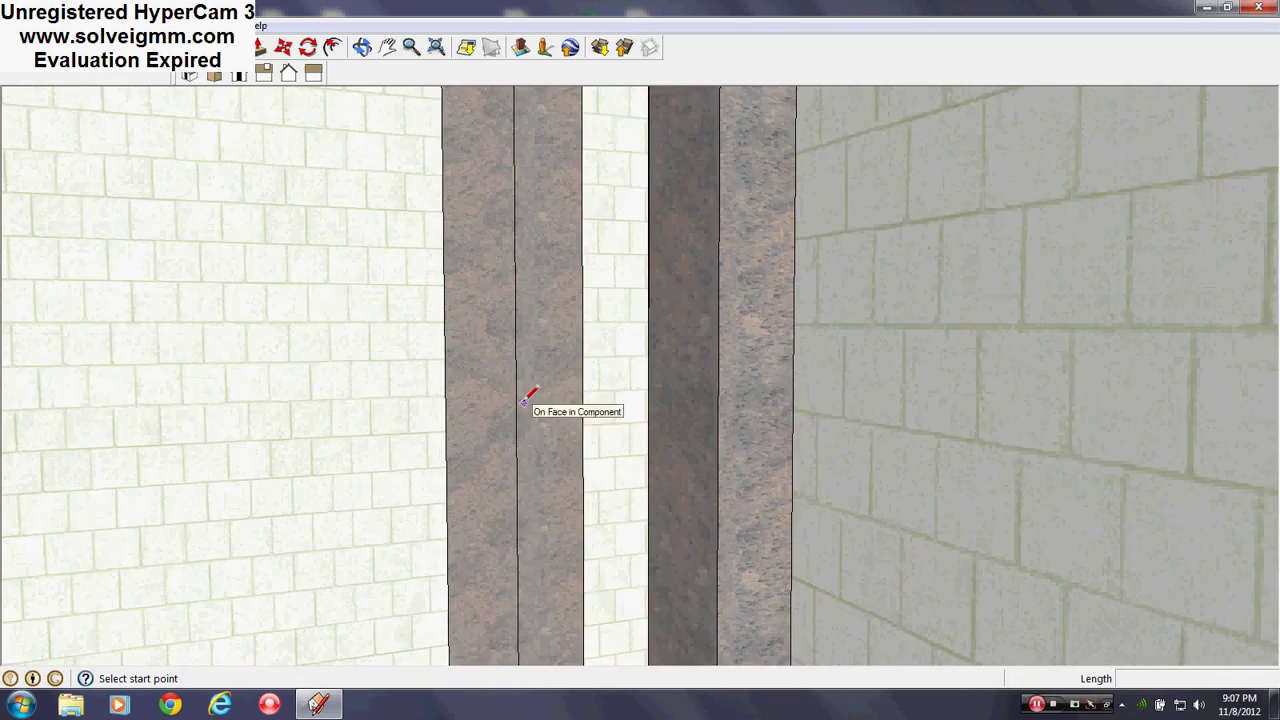
pyautogui.scroll(3, 371, 333)
pyautogui.moveTo(371, 333)
pyautogui.mouseDown(button='middle')
pyautogui.moveTo(536, 377)
pyautogui.moveTo(745, 379)
pyautogui.mouseUp(button='middle')
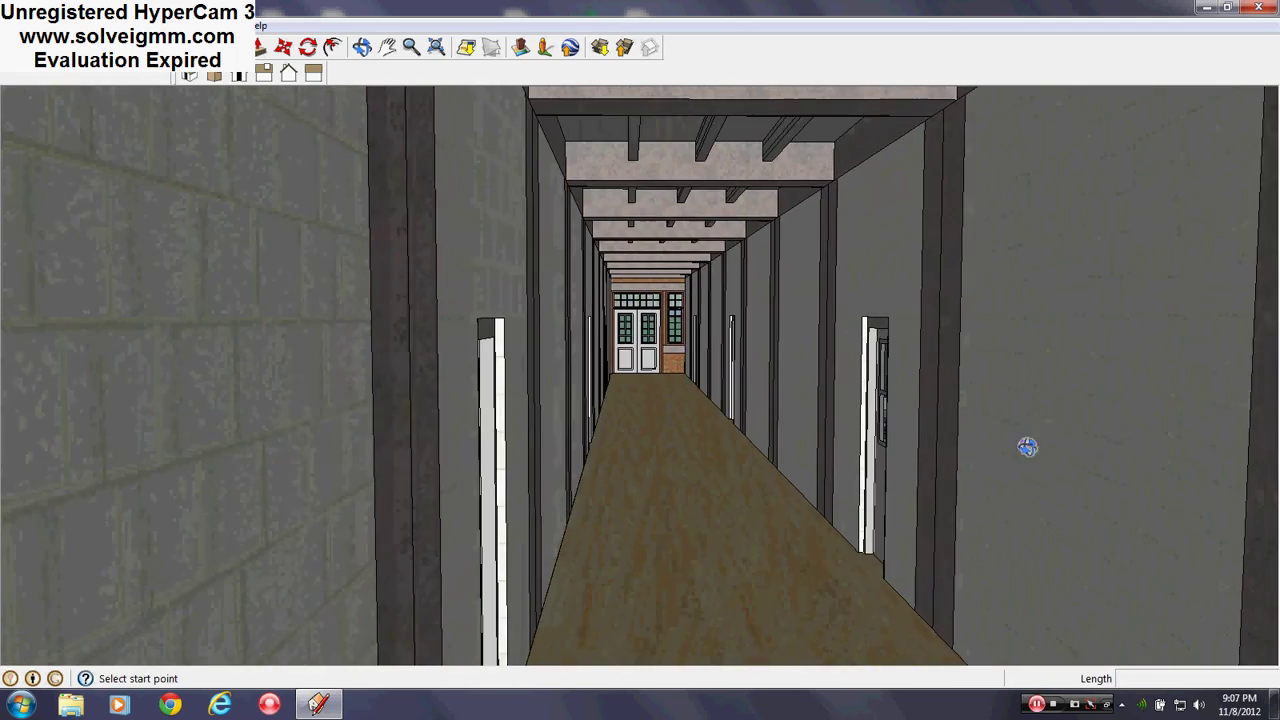
# - Examine the corridor's block walls, stone pillars, ceiling beams, side doors and wooden floor in both directions
pyautogui.moveTo(1028, 446)
pyautogui.keyDown('shift'); pyautogui.mouseDown(button='middle')
pyautogui.moveTo(840, 503)
pyautogui.moveTo(1037, 434)
pyautogui.moveTo(1011, 443)
pyautogui.moveTo(636, 366)
pyautogui.mouseUp(button='middle'); pyautogui.keyUp('shift')
pyautogui.moveTo(427, 321)
pyautogui.keyDown('shift'); pyautogui.mouseDown(button='middle')
pyautogui.moveTo(520, 417)
pyautogui.moveTo(504, 469)
pyautogui.mouseUp(button='middle'); pyautogui.keyUp('shift')
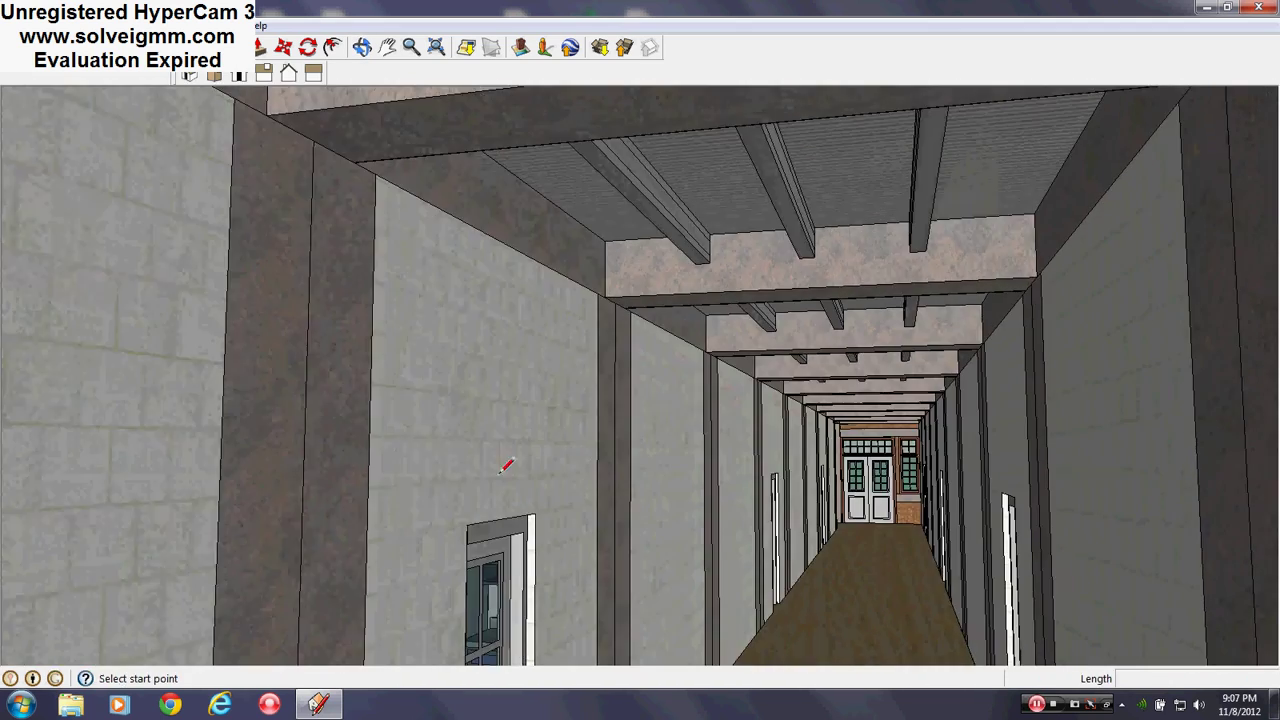
pyautogui.keyDown('shift'); pyautogui.moveTo(391, 493); pyautogui.dragTo(407, 386, button='middle'); pyautogui.keyUp('shift')
pyautogui.moveTo(526, 402); pyautogui.dragTo(556, 291, button='middle')
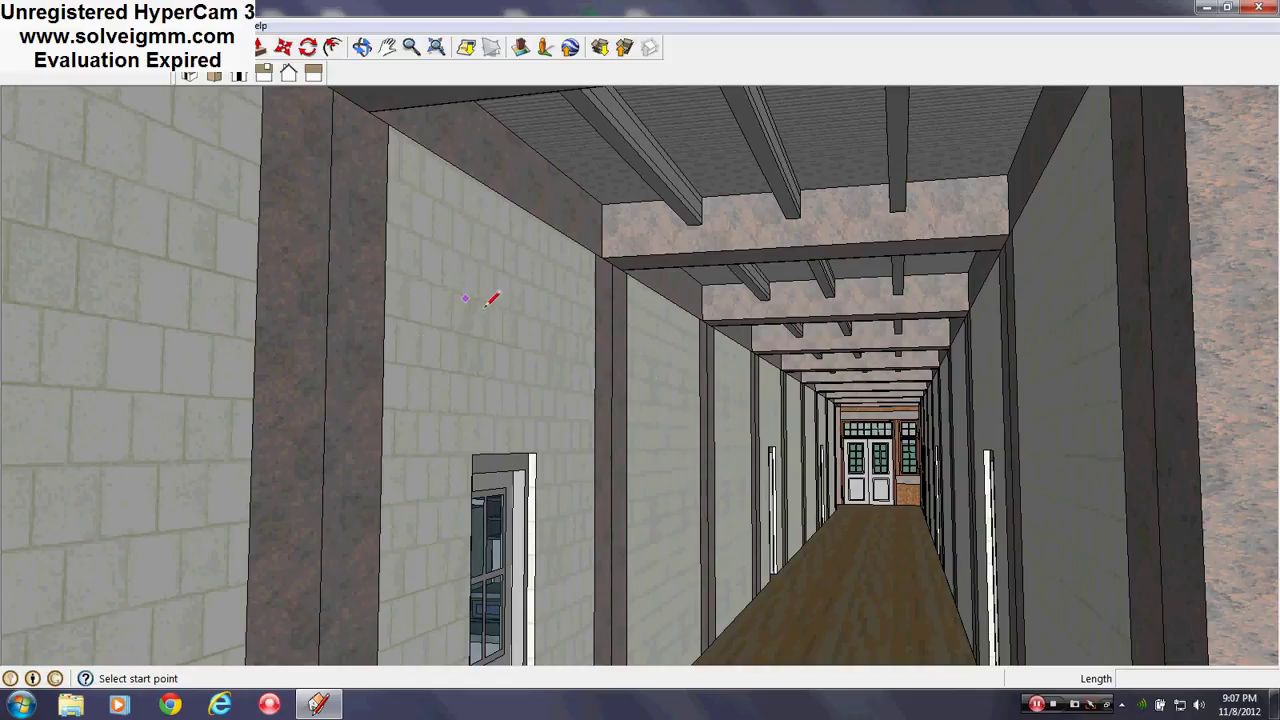
pyautogui.scroll(10, 880, 484)
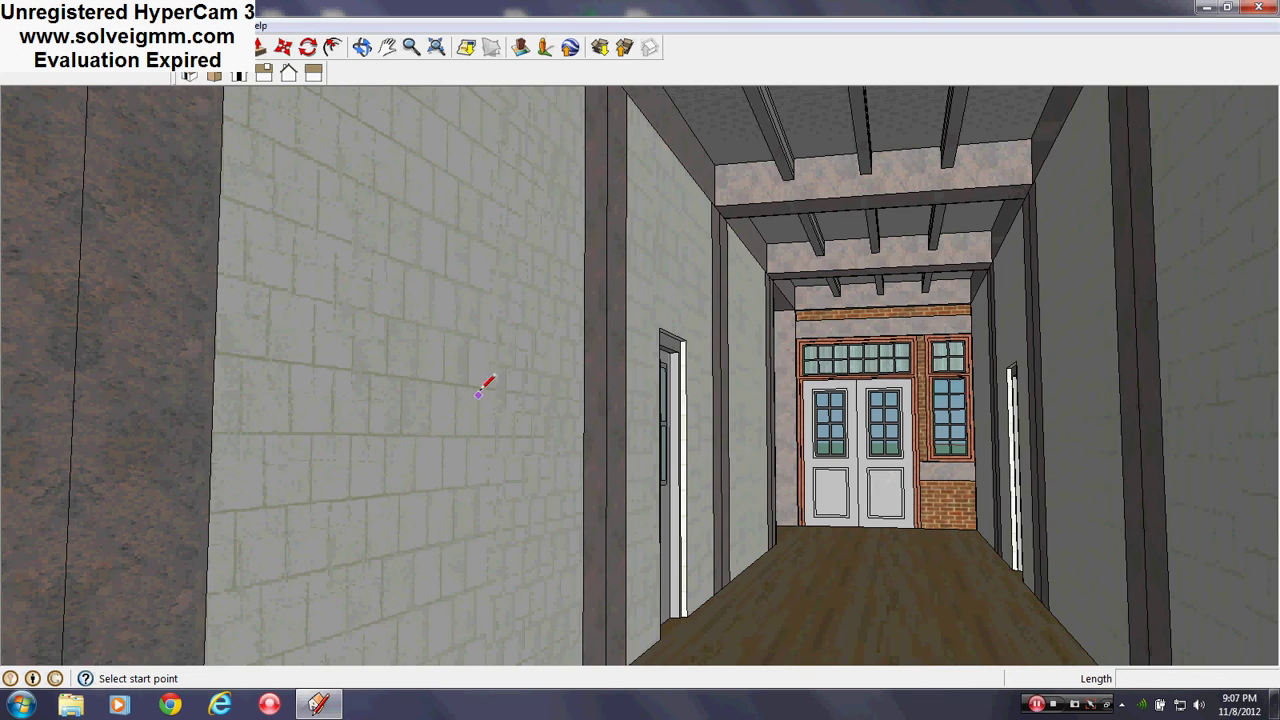
pyautogui.scroll(3, 456, 390)
pyautogui.moveTo(456, 390); pyautogui.dragTo(190, 518, button='middle')
pyautogui.moveTo(597, 500); pyautogui.dragTo(485, 500, button='middle')
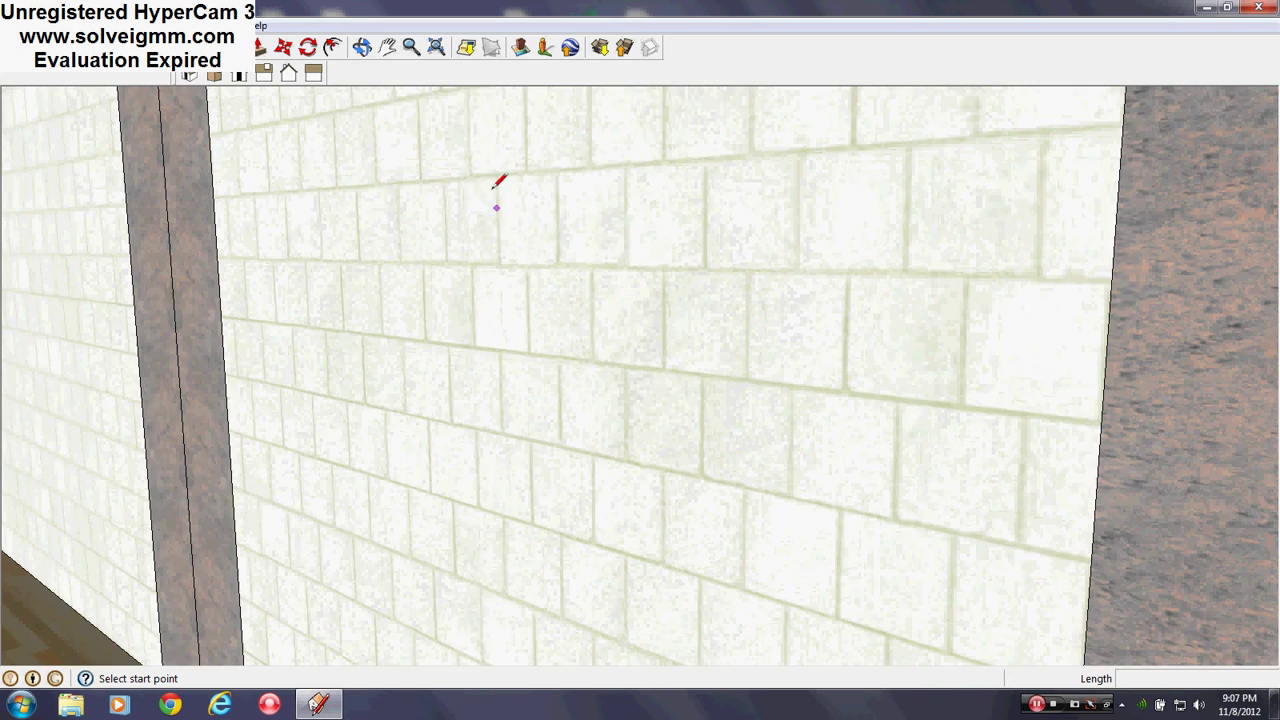
pyautogui.moveTo(711, 441); pyautogui.dragTo(611, 428, button='middle')
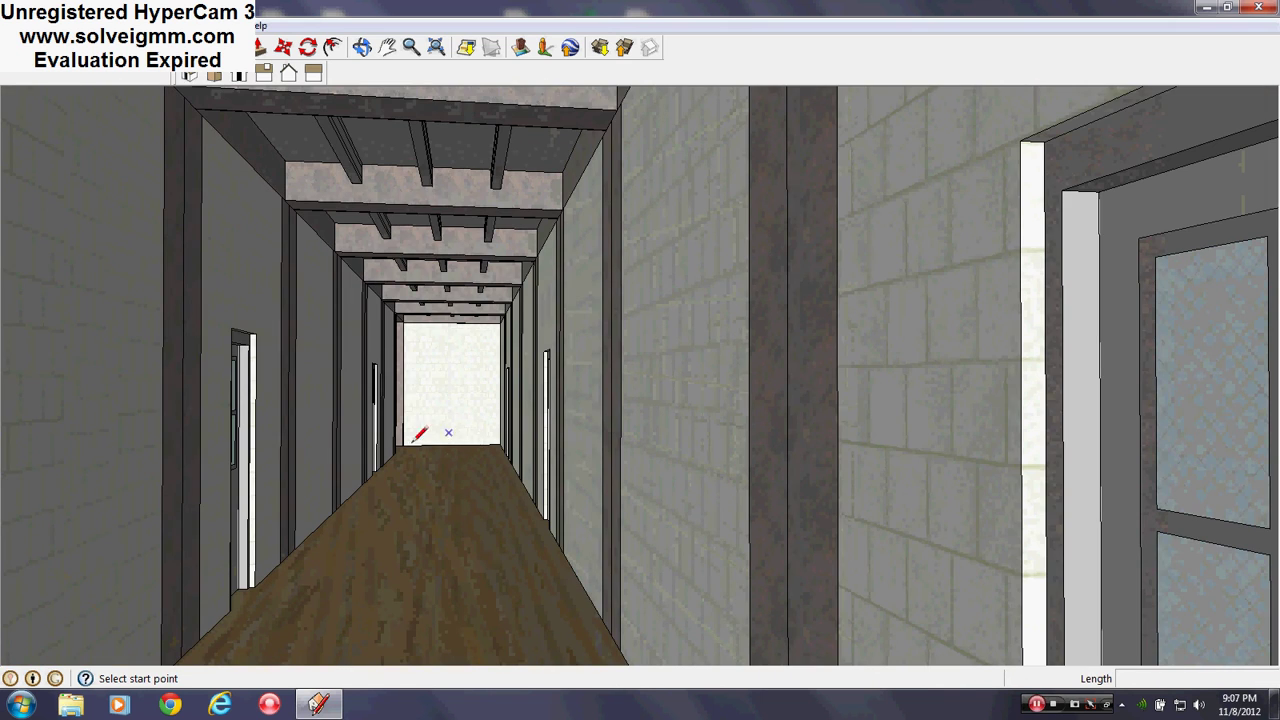
pyautogui.moveTo(780, 415); pyautogui.dragTo(877, 440, button='middle')
pyautogui.moveTo(868, 536); pyautogui.dragTo(822, 473, button='middle')
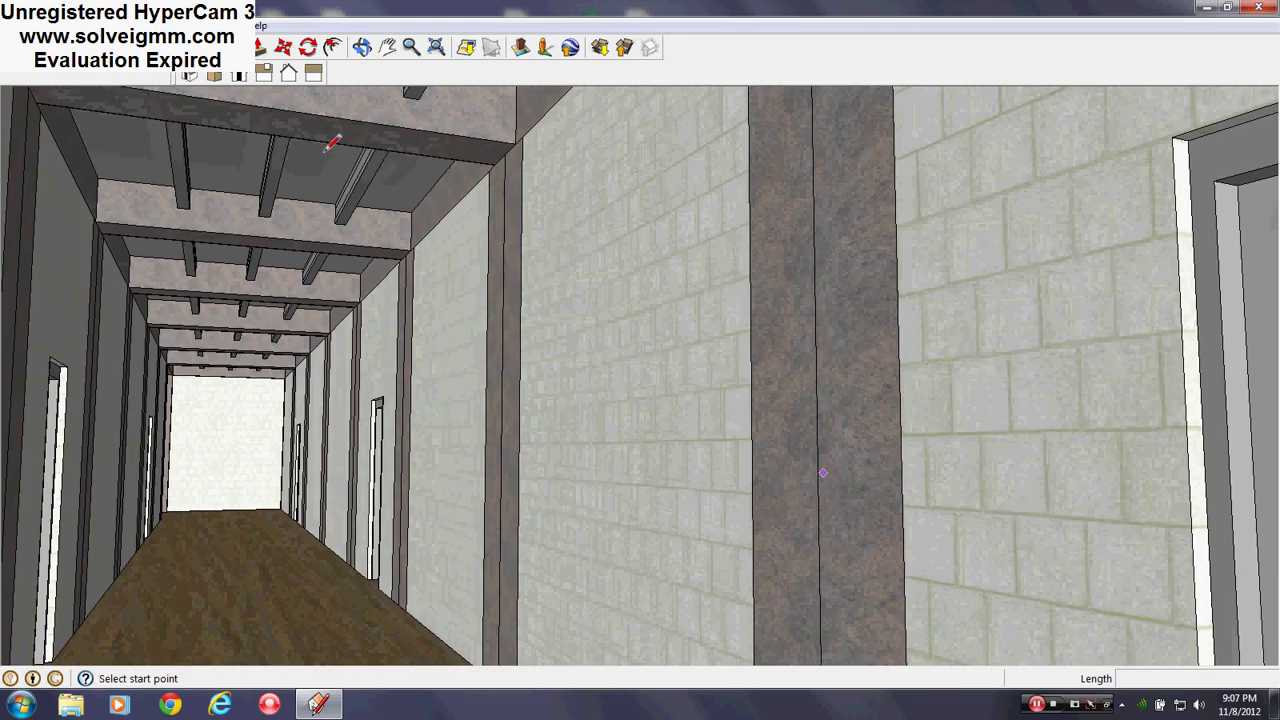
pyautogui.moveTo(788, 294)
pyautogui.keyDown('shift'); pyautogui.mouseDown(button='middle')
pyautogui.moveTo(758, 547)
pyautogui.moveTo(783, 397)
pyautogui.moveTo(804, 410)
pyautogui.mouseUp(button='middle'); pyautogui.keyUp('shift')
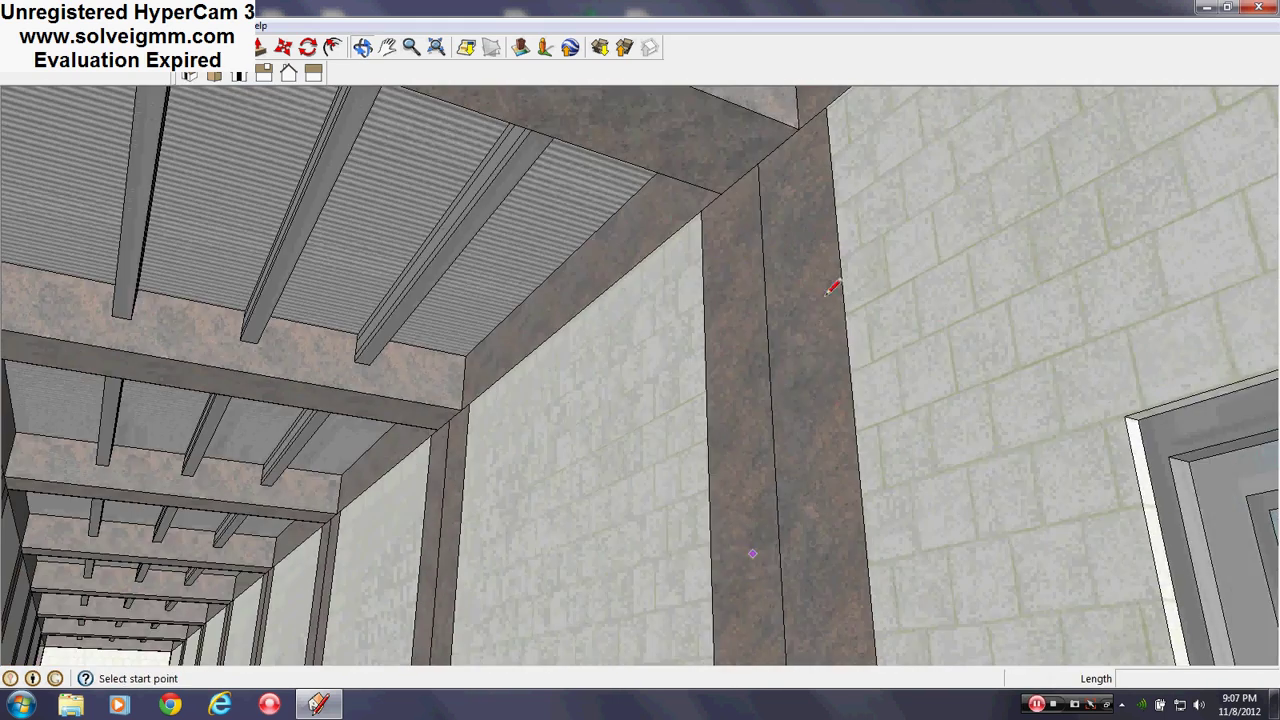
# - Look into the tiled room beside the corridor, examining its mosaic walls and dark blue tile border
pyautogui.keyDown('shift'); pyautogui.moveTo(829, 292); pyautogui.dragTo(694, 603, button='middle'); pyautogui.keyUp('shift')
pyautogui.moveTo(580, 387); pyautogui.dragTo(1229, 495, button='middle')
pyautogui.scroll(5, 1206, 497)
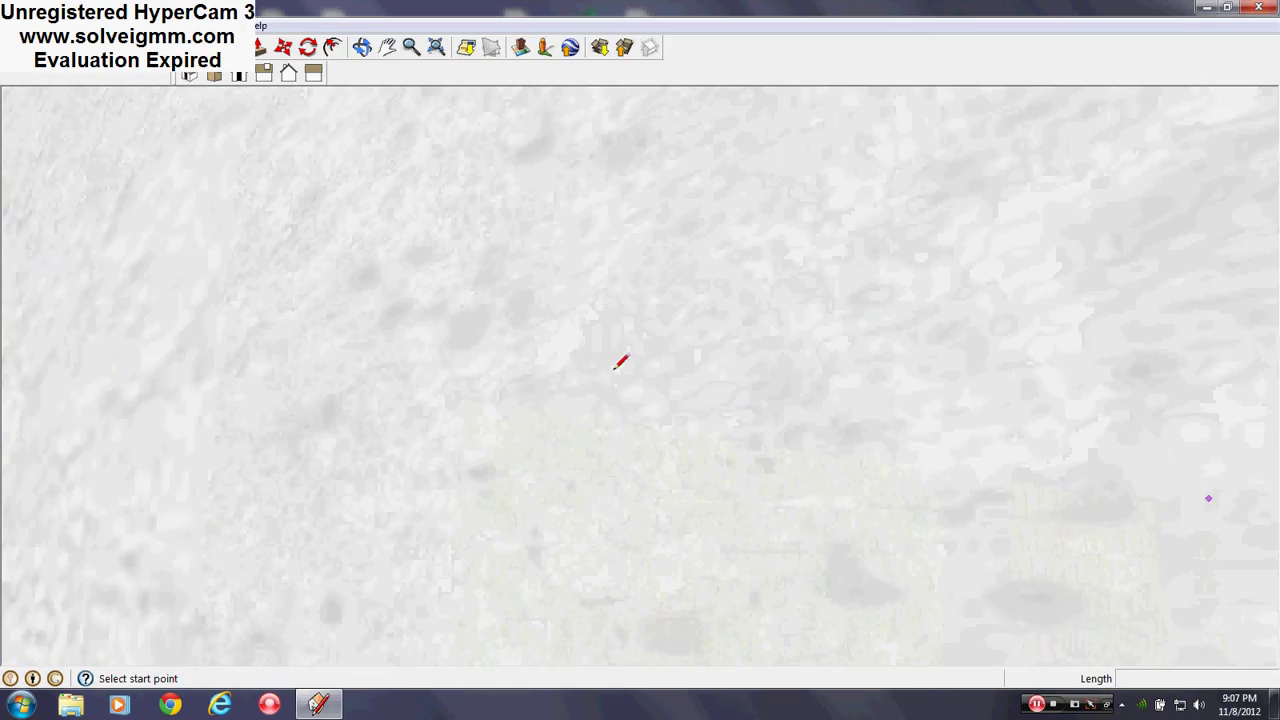
pyautogui.scroll(-1, 867, 503)
pyautogui.moveTo(1095, 458); pyautogui.dragTo(750, 510, button='middle')
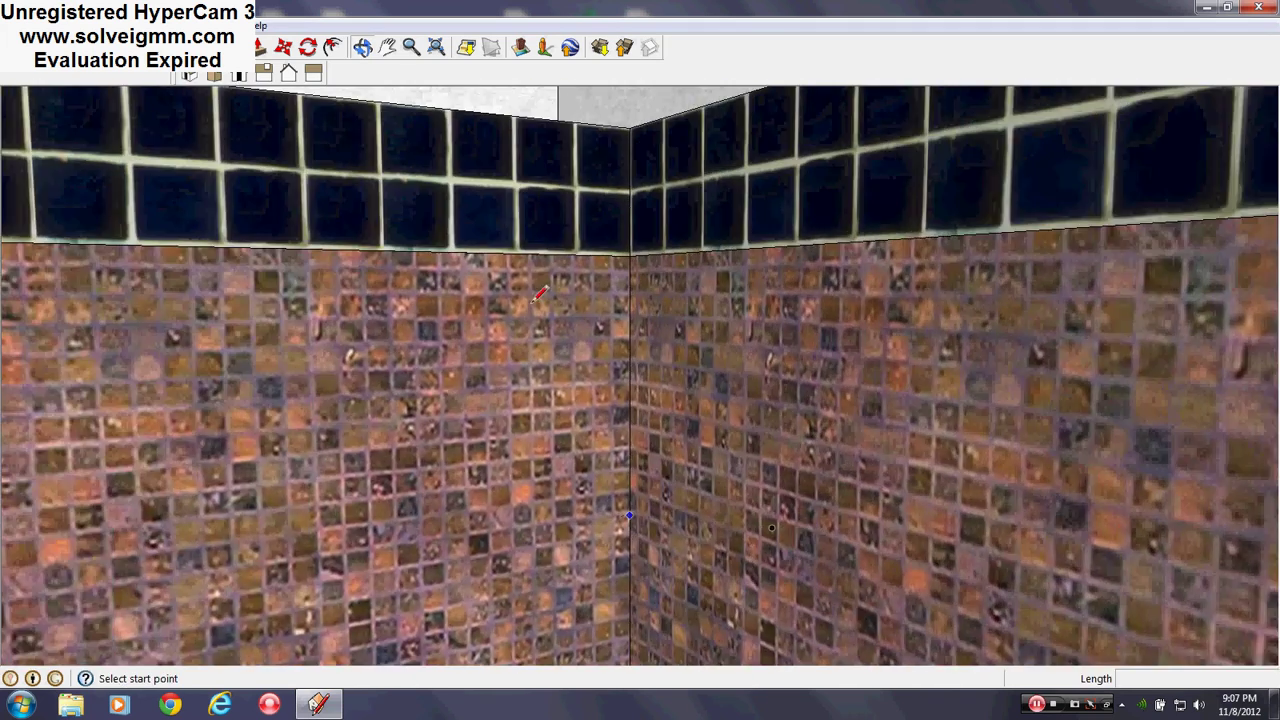
pyautogui.scroll(2, 466, 156)
pyautogui.keyDown('shift'); pyautogui.moveTo(466, 153); pyautogui.dragTo(548, 595, button='middle'); pyautogui.keyUp('shift')
pyautogui.keyDown('shift'); pyautogui.moveTo(604, 238); pyautogui.dragTo(658, 511, button='middle'); pyautogui.keyUp('shift')
pyautogui.scroll(2, 557, 323)
pyautogui.moveTo(562, 316); pyautogui.dragTo(1166, 277, button='middle')
pyautogui.moveTo(381, 507); pyautogui.dragTo(474, 428, button='middle')
pyautogui.scroll(-4, 500, 609)
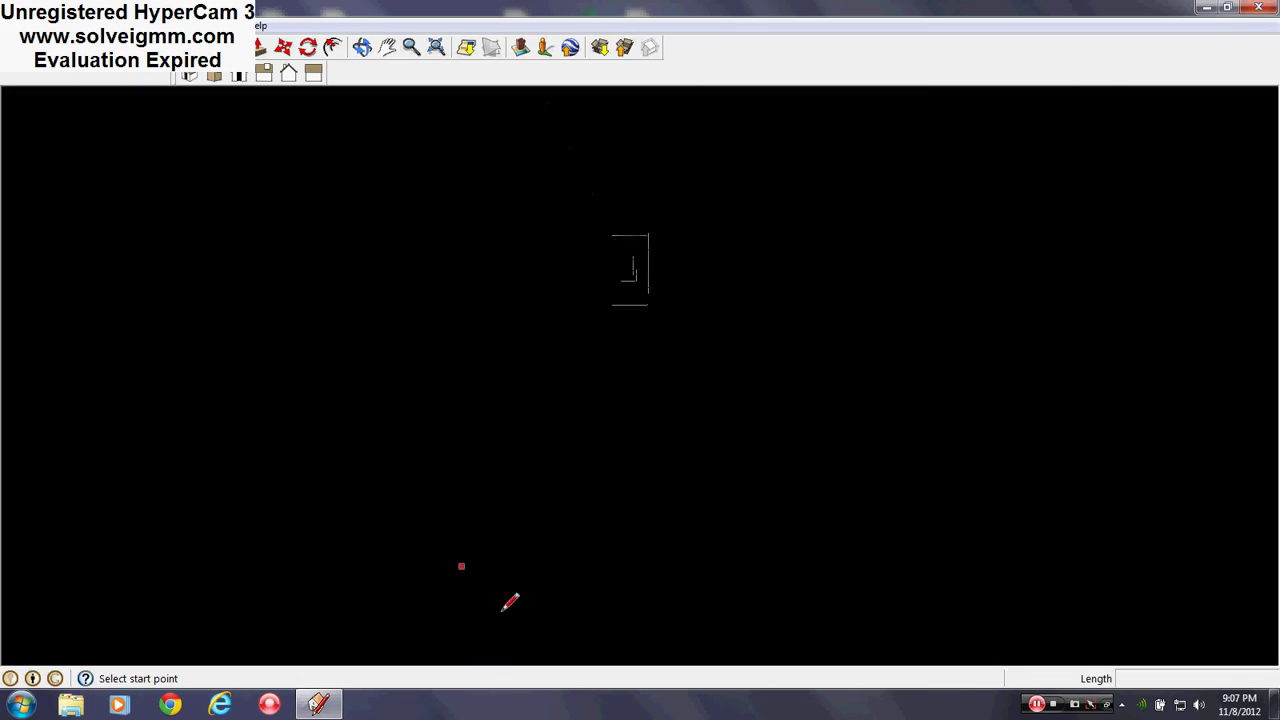
# - Return to the corridor and inspect the double doors, side window and block walls at its far end
pyautogui.moveTo(676, 512); pyautogui.dragTo(688, 368, button='middle')
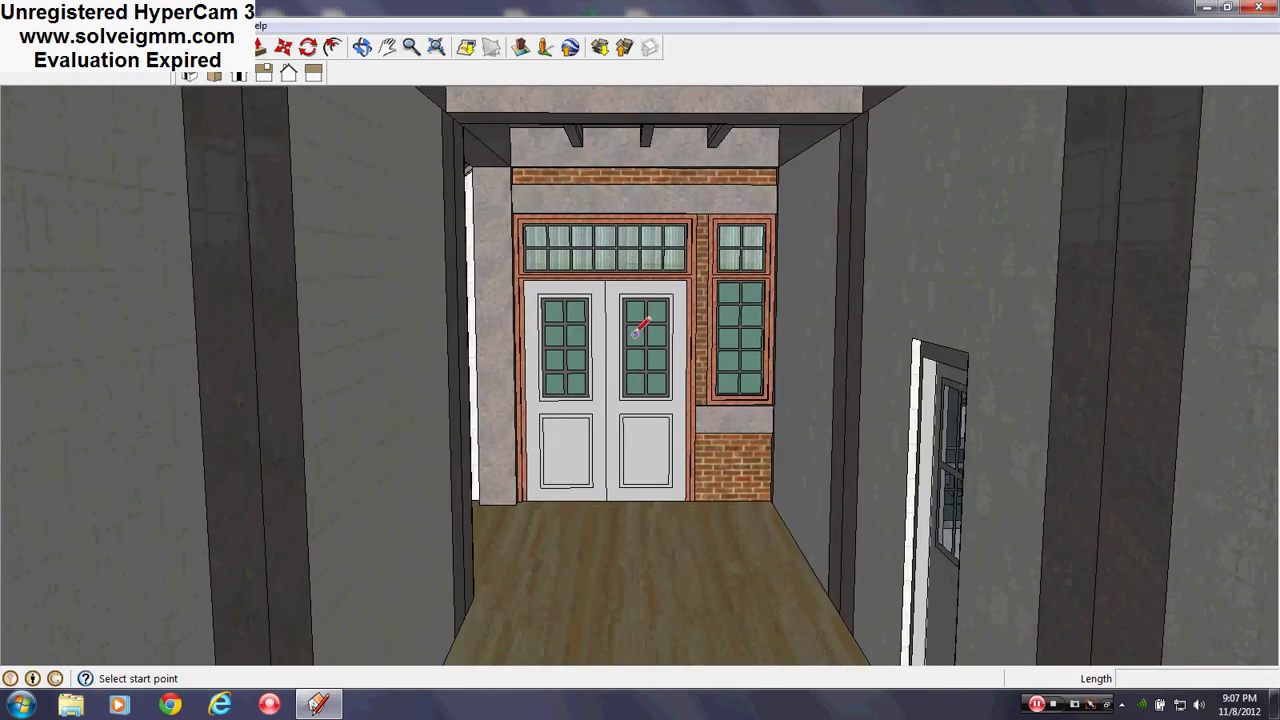
pyautogui.scroll(4, 527, 380)
pyautogui.scroll(3, 518, 375)
pyautogui.moveTo(490, 443)
pyautogui.keyDown('shift'); pyautogui.mouseDown(button='middle')
pyautogui.moveTo(1069, 406)
pyautogui.moveTo(766, 420)
pyautogui.mouseUp(button='middle'); pyautogui.keyUp('shift')
pyautogui.moveTo(312, 444)
pyautogui.keyDown('shift'); pyautogui.mouseDown(button='middle')
pyautogui.moveTo(479, 456)
pyautogui.moveTo(491, 494)
pyautogui.moveTo(666, 474)
pyautogui.moveTo(622, 458)
pyautogui.mouseUp(button='middle'); pyautogui.keyUp('shift')
pyautogui.scroll(12, 578, 254)
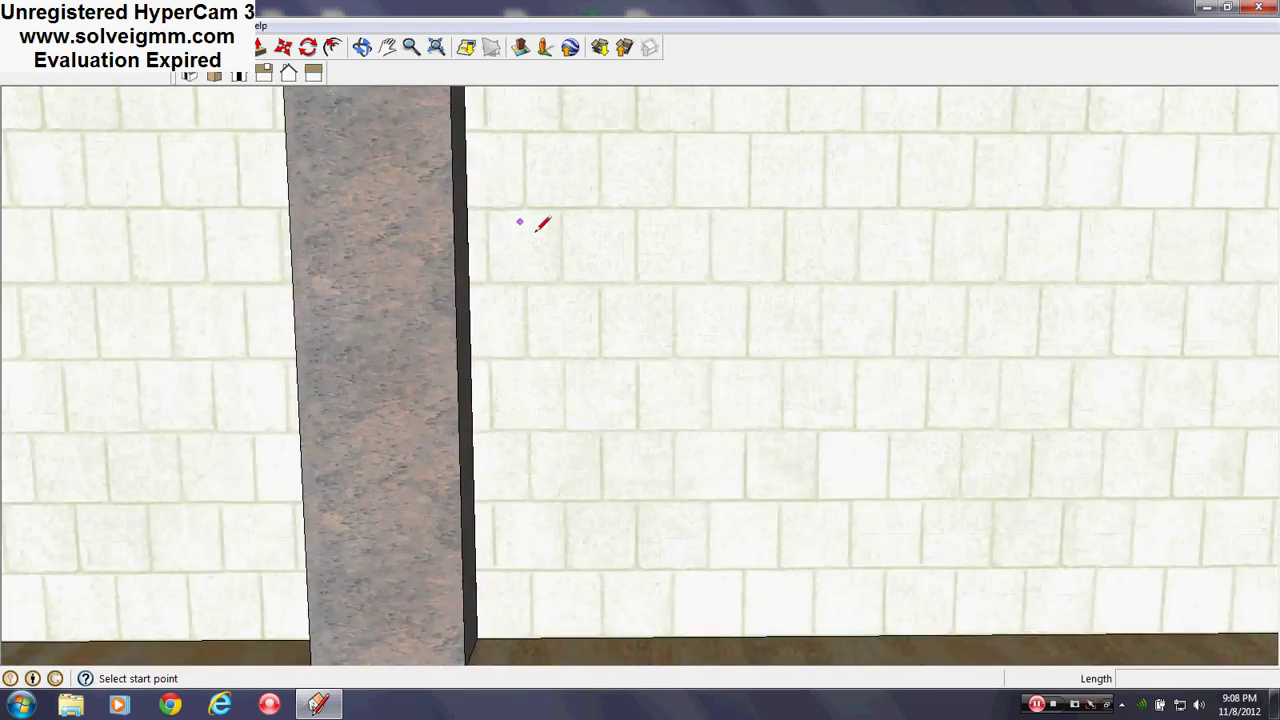
pyautogui.moveTo(520, 222)
pyautogui.mouseDown(button='middle')
pyautogui.moveTo(364, 395)
pyautogui.moveTo(597, 529)
pyautogui.moveTo(460, 589)
pyautogui.moveTo(171, 346)
pyautogui.mouseUp(button='middle')
pyautogui.scroll(4, 134, 245)
pyautogui.scroll(5, 140, 235)
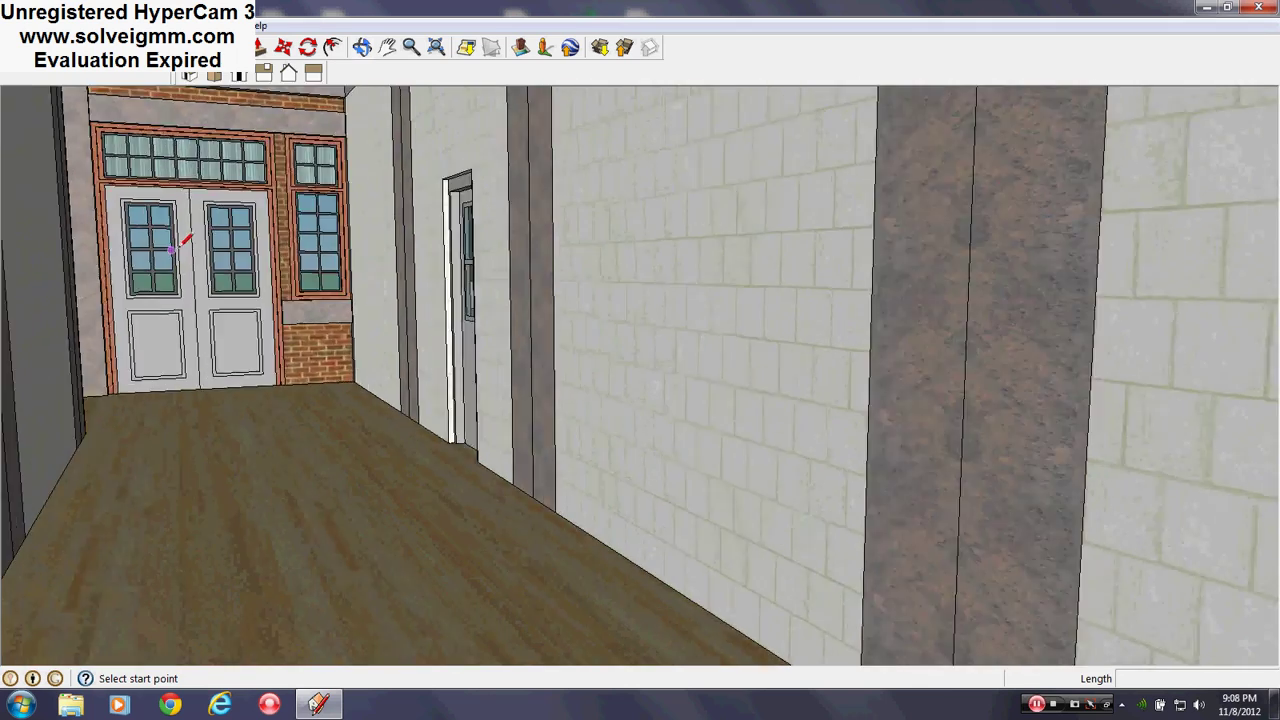
# - View the corridor's end doors from outside, looking through their glass, and take in the brick factory's whole gabled end wall
pyautogui.moveTo(189, 280)
pyautogui.mouseDown(button='middle')
pyautogui.moveTo(729, 374)
pyautogui.moveTo(460, 410)
pyautogui.moveTo(766, 480)
pyautogui.moveTo(689, 403)
pyautogui.mouseUp(button='middle')
pyautogui.scroll(-3, 691, 402)
pyautogui.moveTo(1060, 423); pyautogui.dragTo(760, 540, button='middle')
pyautogui.scroll(3, 800, 465)
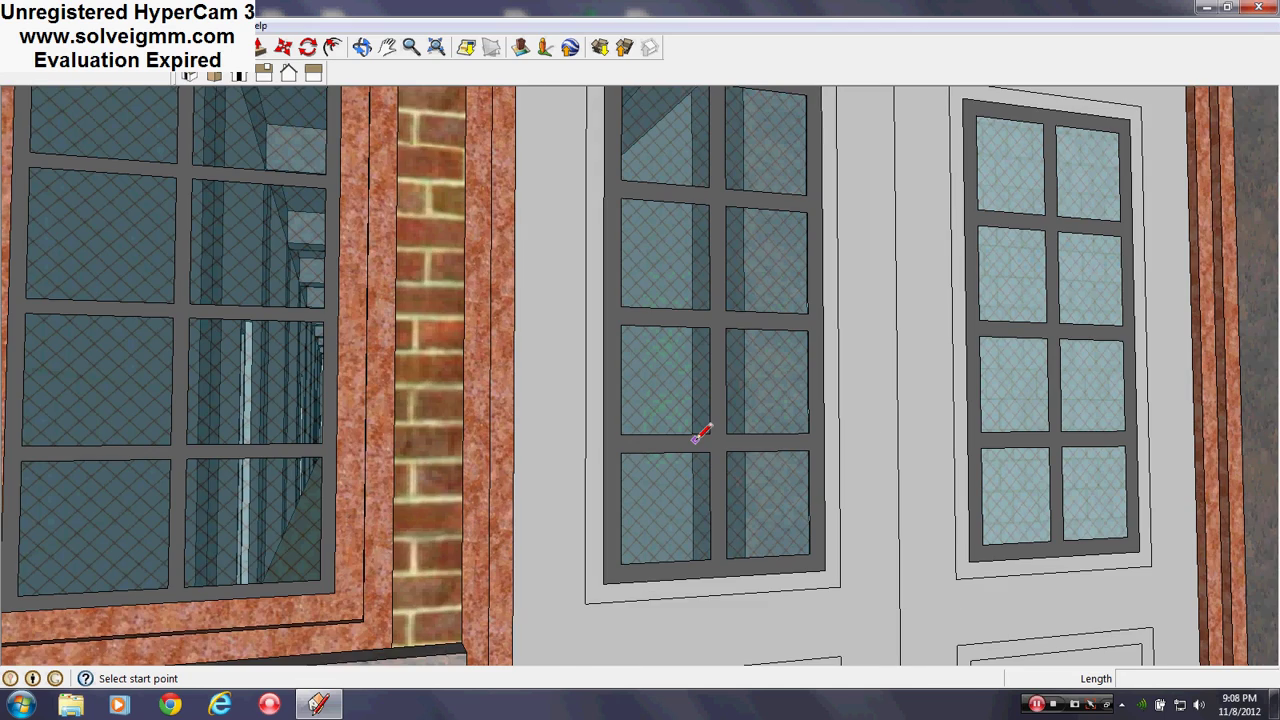
pyautogui.scroll(-5, 702, 435)
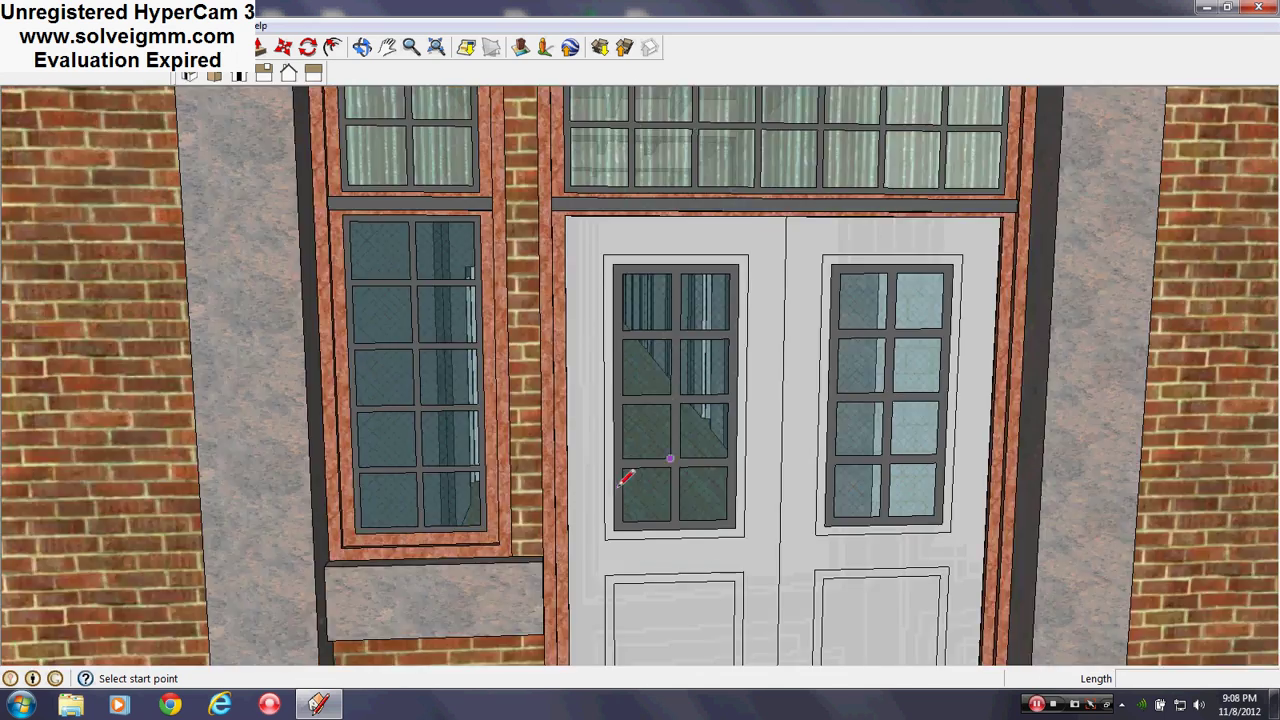
pyautogui.scroll(-8, 769, 490)
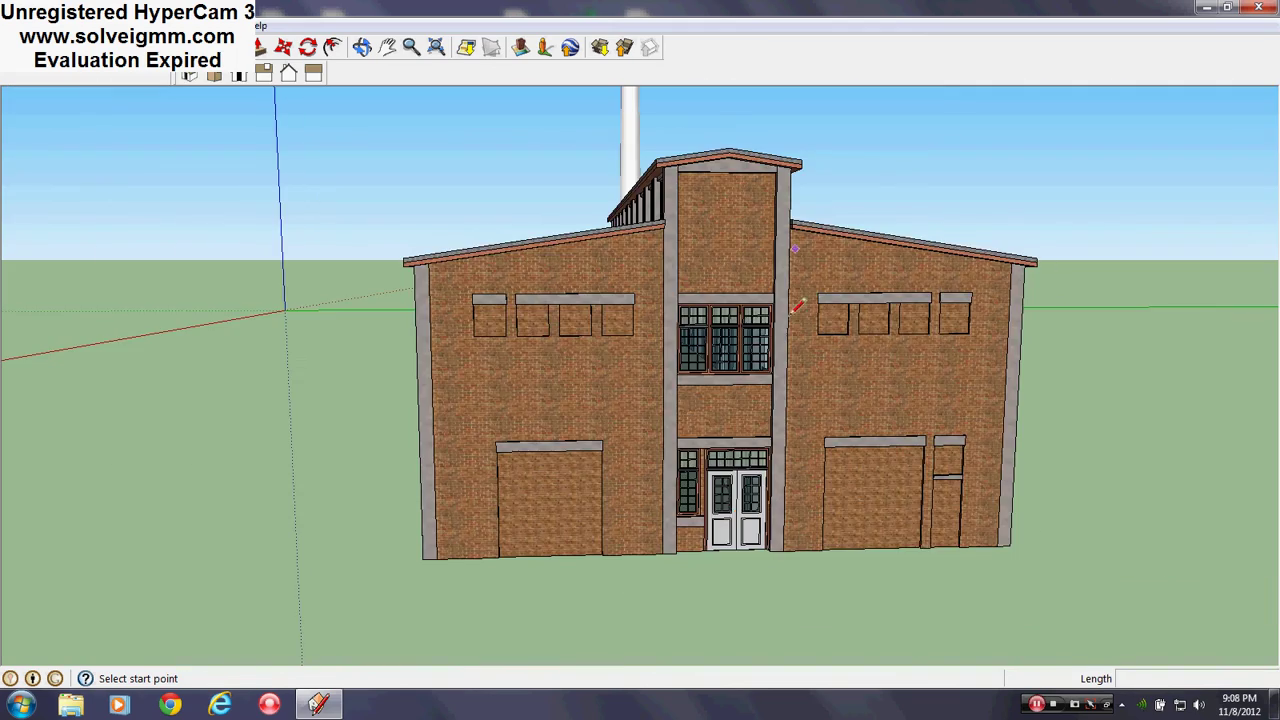
# - Examine the brick factory's gabled end wall from both corners, including its blocked openings, central windows and entrance doors
pyautogui.scroll(2, 789, 316)
pyautogui.moveTo(789, 316)
pyautogui.mouseDown(button='middle')
pyautogui.moveTo(867, 301)
pyautogui.moveTo(542, 462)
pyautogui.mouseUp(button='middle')
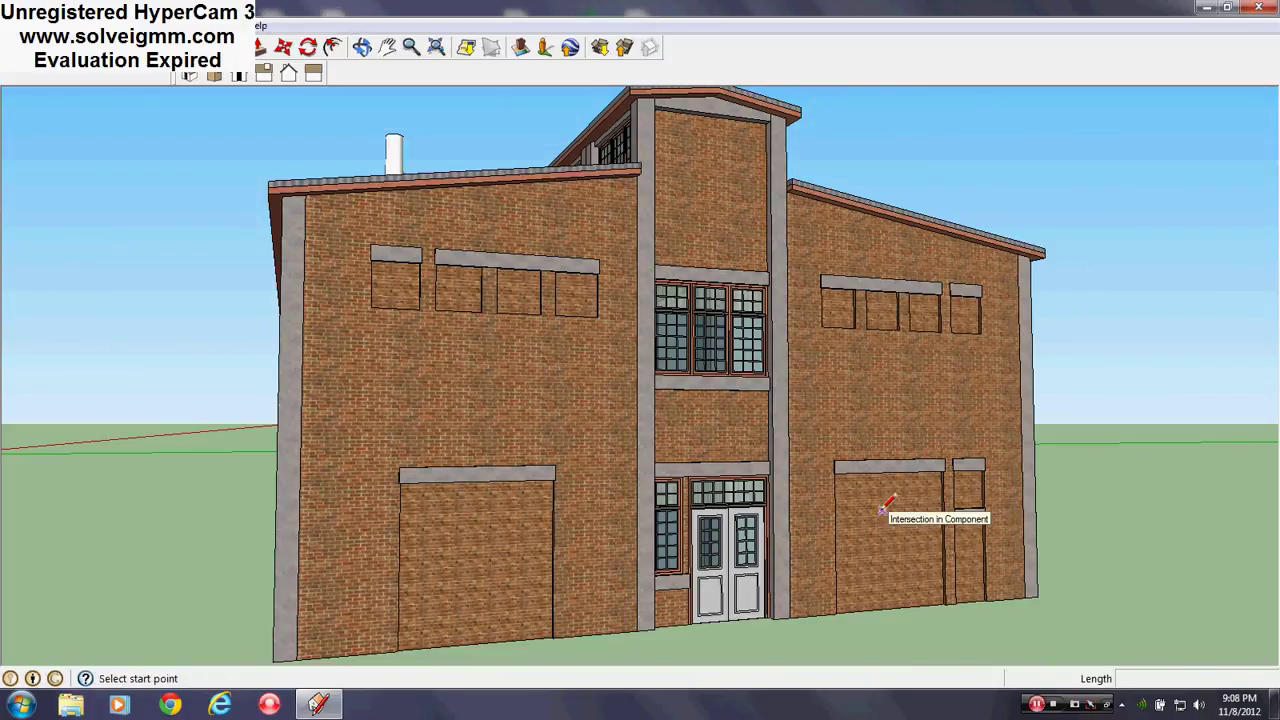
pyautogui.moveTo(912, 530); pyautogui.dragTo(588, 536, button='middle')
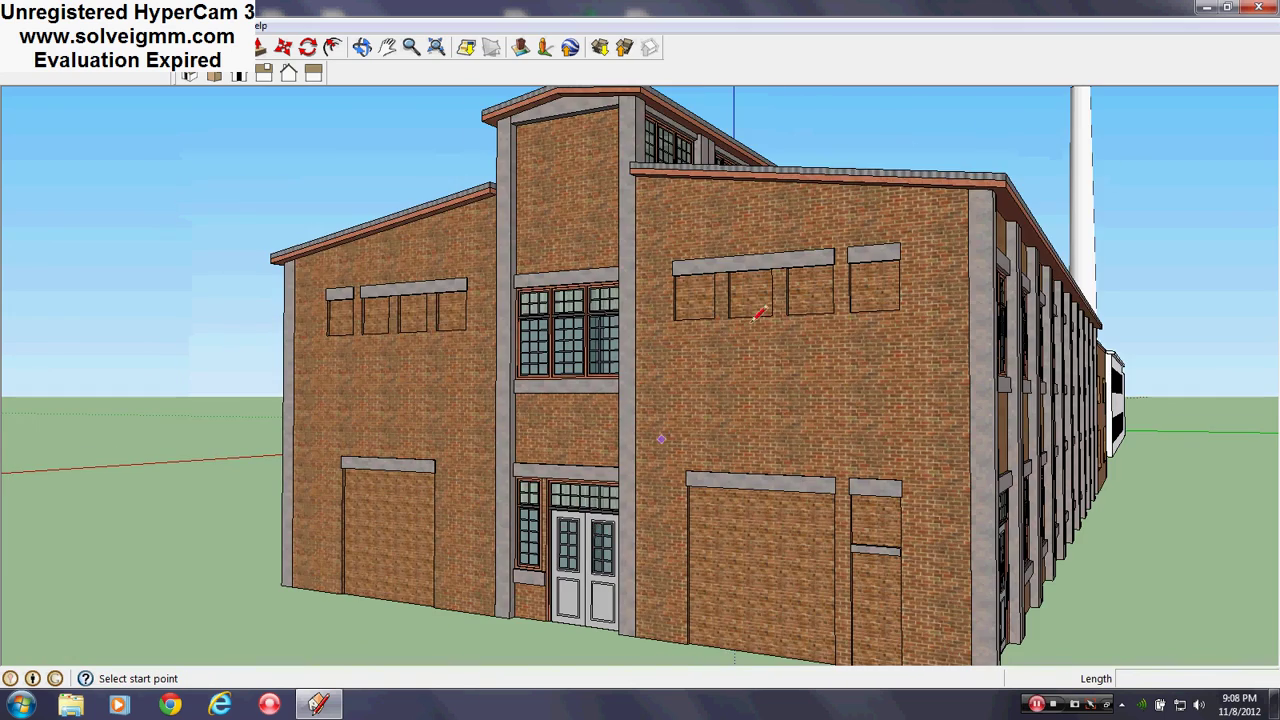
pyautogui.scroll(-3, 390, 332)
pyautogui.scroll(5, 811, 470)
# - Enter the building and examine the stairwell's stone steps, glass-railed landing, block walls and pillars
pyautogui.moveTo(802, 476); pyautogui.dragTo(1010, 500, button='middle')
pyautogui.scroll(6, 580, 506)
pyautogui.moveTo(586, 542)
pyautogui.mouseDown(button='middle')
pyautogui.moveTo(200, 351)
pyautogui.moveTo(433, 652)
pyautogui.mouseUp(button='middle')
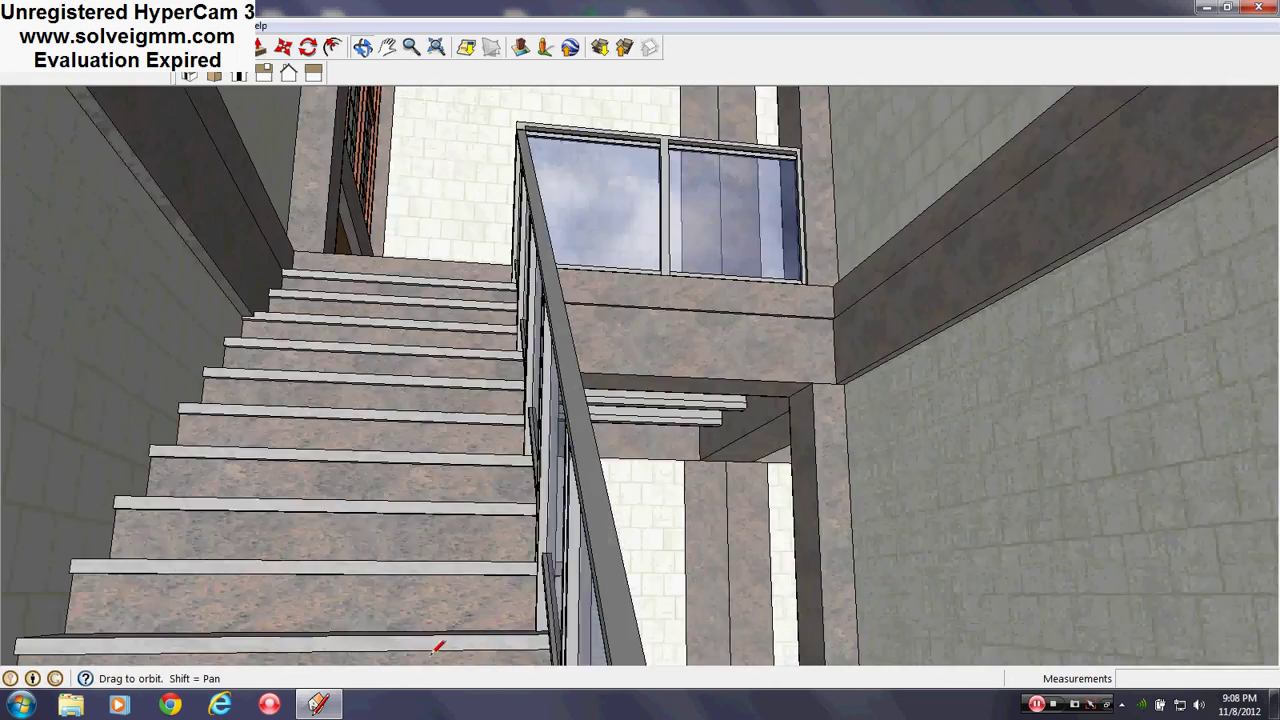
pyautogui.scroll(2, 637, 250)
pyautogui.scroll(4, 590, 566)
pyautogui.moveTo(637, 250)
pyautogui.keyDown('shift'); pyautogui.mouseDown(button='middle')
pyautogui.moveTo(590, 566)
pyautogui.moveTo(709, 494)
pyautogui.moveTo(514, 583)
pyautogui.moveTo(540, 645)
pyautogui.mouseUp(button='middle'); pyautogui.keyUp('shift')
pyautogui.scroll(2, 943, 289)
pyautogui.keyDown('shift'); pyautogui.moveTo(943, 289); pyautogui.dragTo(237, 398, button='middle'); pyautogui.keyUp('shift')
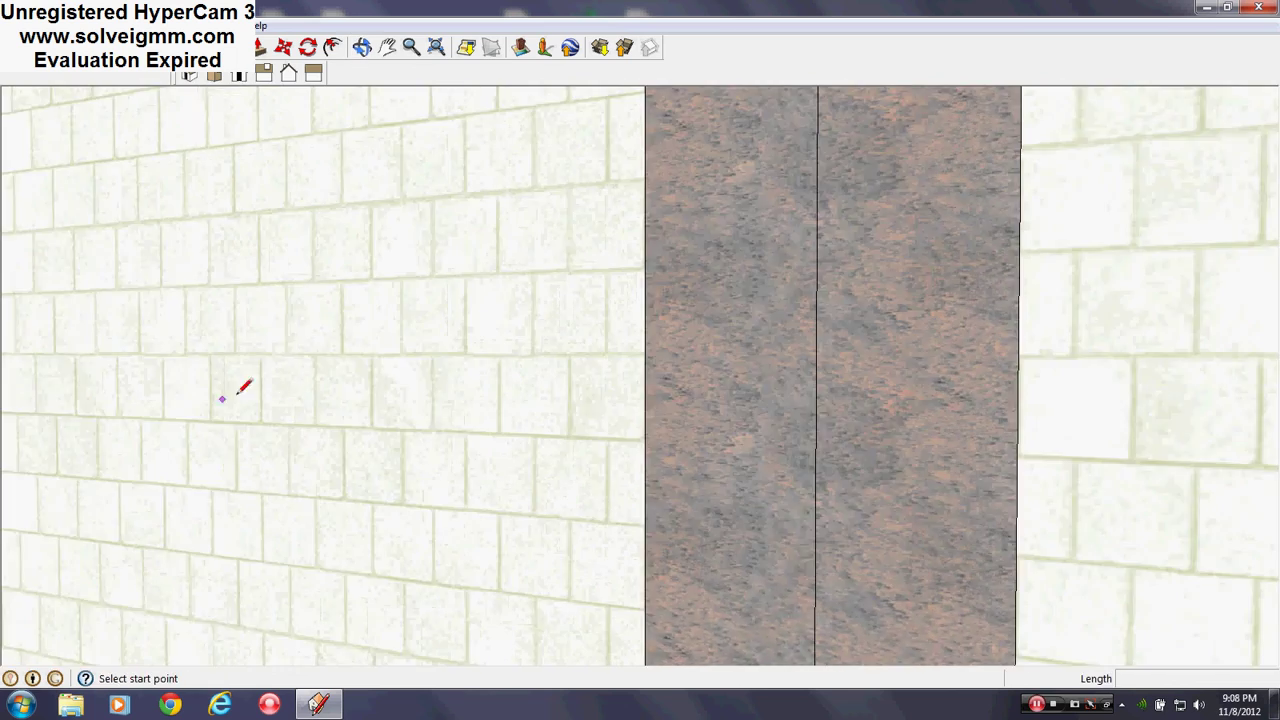
pyautogui.scroll(1, 331, 390)
pyautogui.moveTo(331, 390); pyautogui.dragTo(447, 487, button='middle')
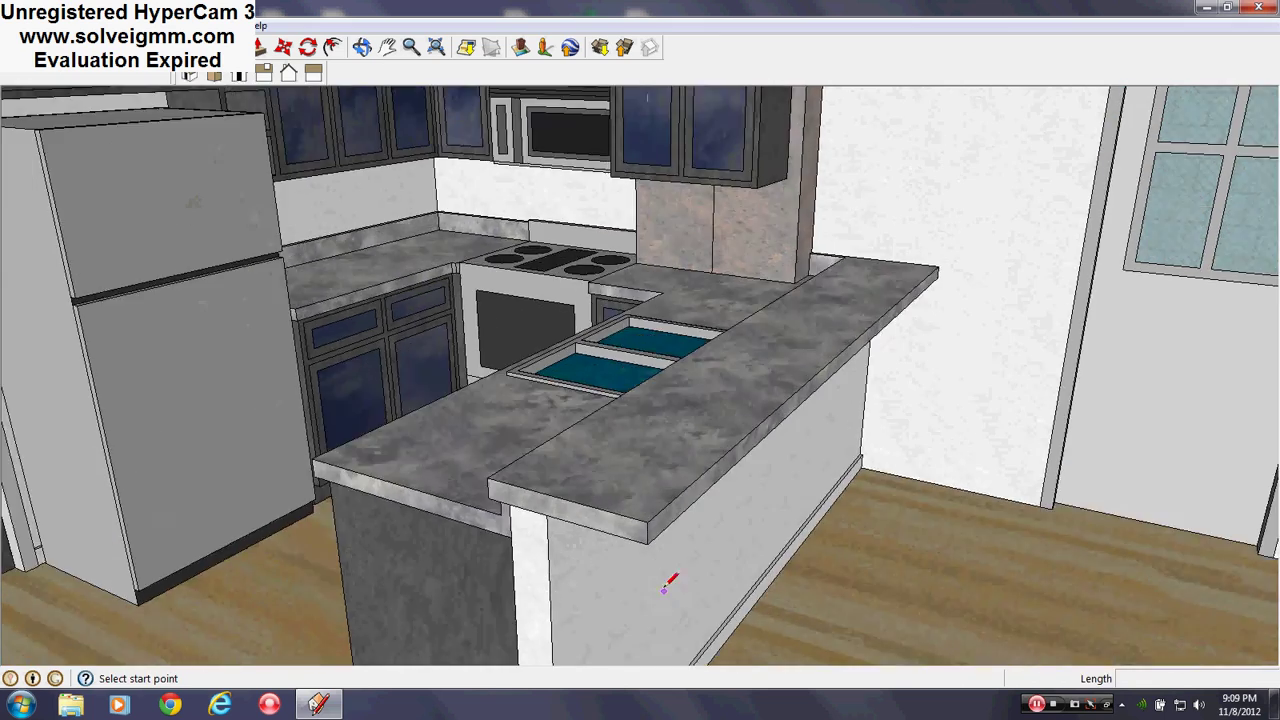
# - Examine the apartment kitchen's refrigerator, cabinets, stove, stone countertops and double sink
pyautogui.moveTo(668, 583); pyautogui.dragTo(778, 565, button='middle')
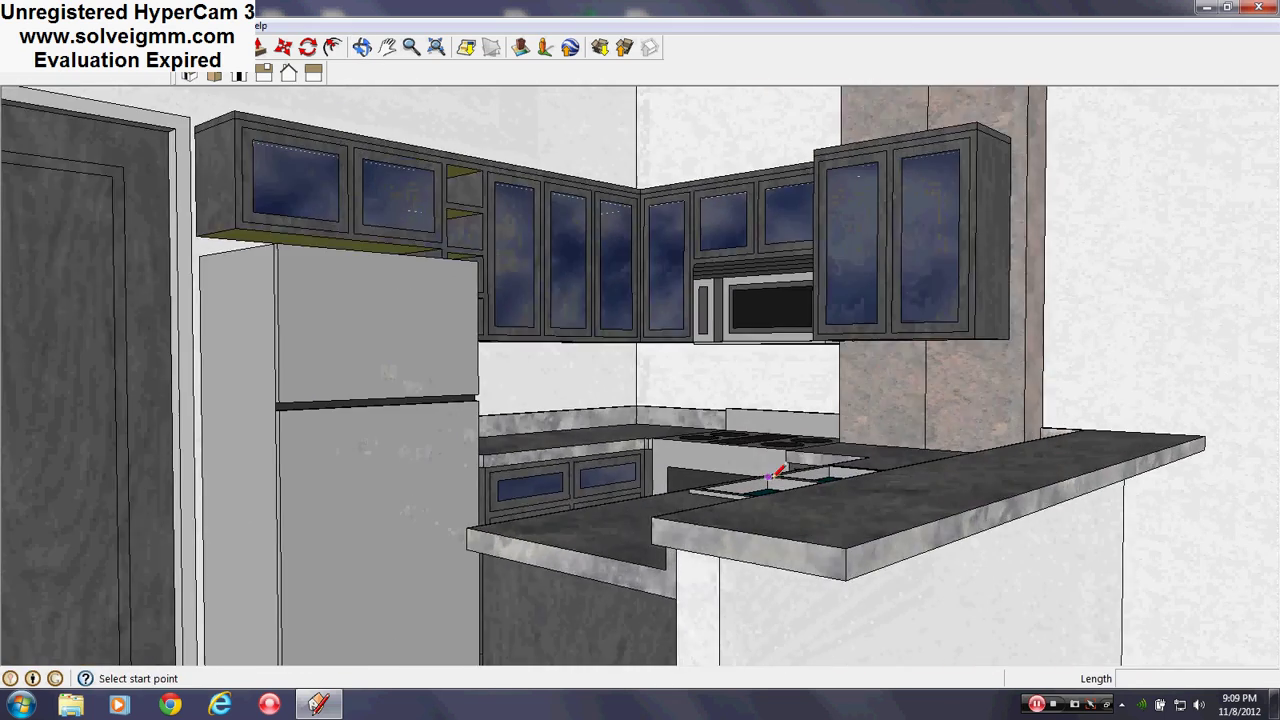
pyautogui.scroll(4, 950, 512)
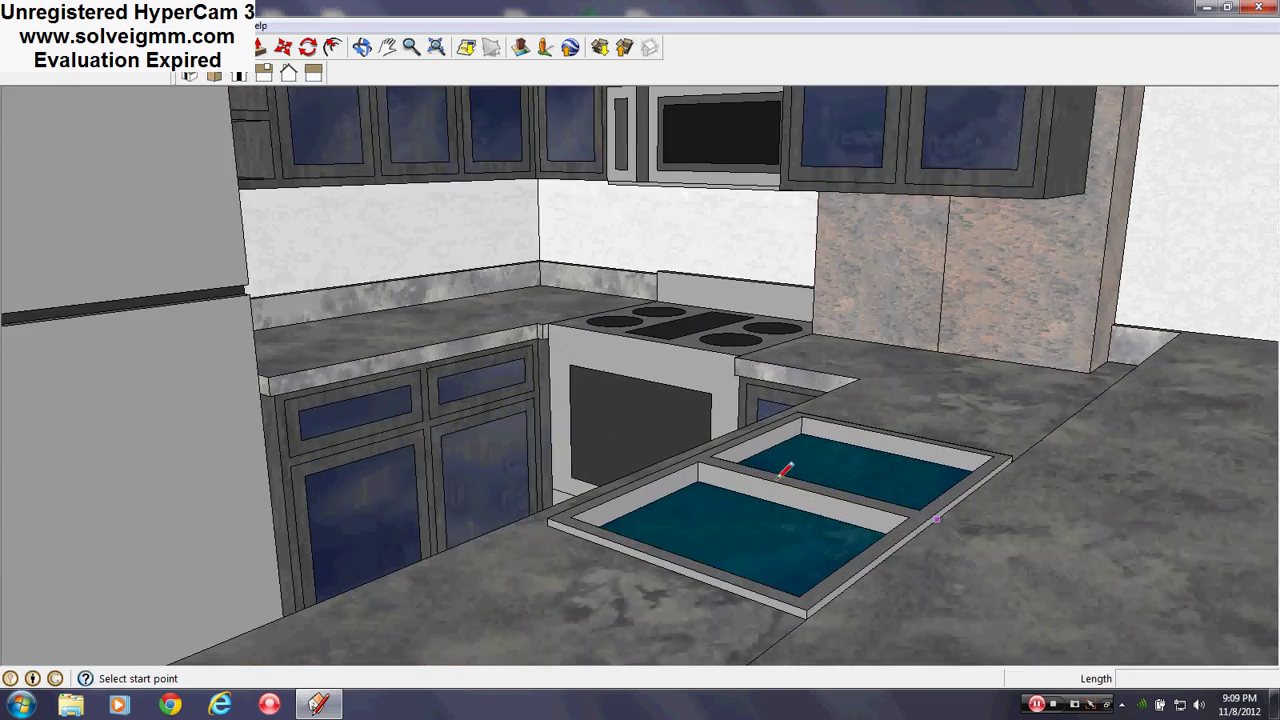
pyautogui.moveTo(880, 432)
pyautogui.keyDown('shift'); pyautogui.mouseDown(button='middle')
pyautogui.moveTo(851, 609)
pyautogui.moveTo(886, 458)
pyautogui.moveTo(864, 462)
pyautogui.mouseUp(button='middle'); pyautogui.keyUp('shift')
pyautogui.moveTo(814, 535)
pyautogui.mouseDown(button='middle')
pyautogui.moveTo(1031, 628)
pyautogui.moveTo(722, 476)
pyautogui.moveTo(1180, 631)
pyautogui.moveTo(1222, 624)
pyautogui.mouseUp(button='middle')
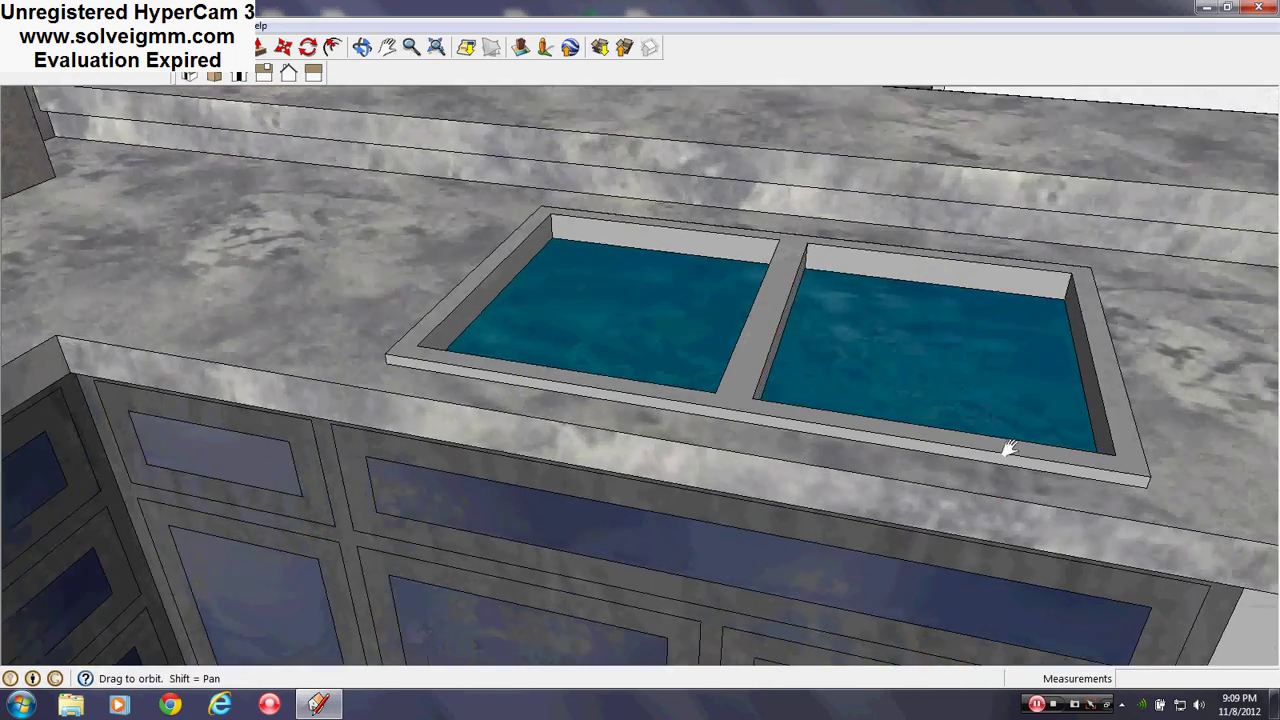
pyautogui.keyDown('shift'); pyautogui.moveTo(1006, 449); pyautogui.dragTo(1066, 341, button='middle'); pyautogui.keyUp('shift')
pyautogui.moveTo(784, 410)
pyautogui.mouseDown(button='middle')
pyautogui.moveTo(1020, 434)
pyautogui.moveTo(694, 626)
pyautogui.mouseUp(button='middle')
pyautogui.keyDown('shift'); pyautogui.moveTo(680, 440); pyautogui.dragTo(866, 658, button='middle'); pyautogui.keyUp('shift')
pyautogui.moveTo(708, 496)
pyautogui.mouseDown(button='middle')
pyautogui.moveTo(571, 469)
pyautogui.moveTo(686, 509)
pyautogui.moveTo(783, 506)
pyautogui.moveTo(350, 520)
pyautogui.moveTo(452, 466)
pyautogui.mouseUp(button='middle')
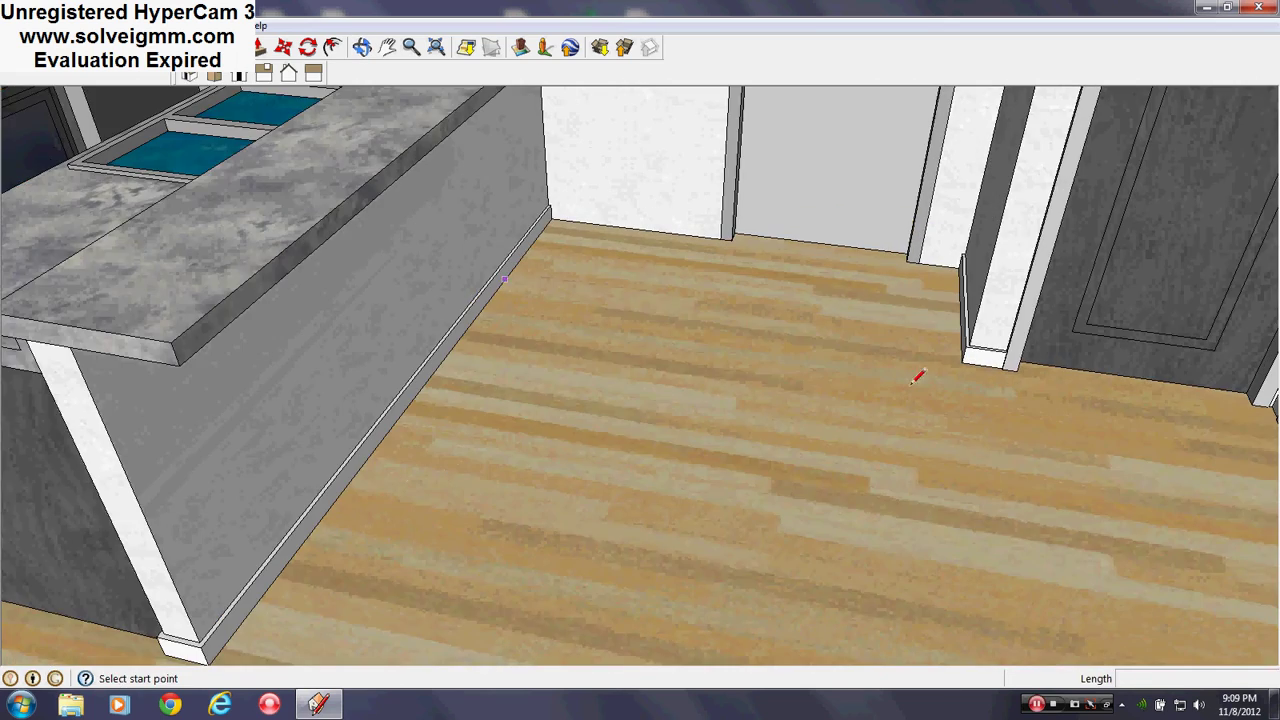
# - Look over the apartment's wooden floor, paneled doors and baseboards, and view the kitchen peninsula from the living area
pyautogui.moveTo(915, 379)
pyautogui.keyDown('shift'); pyautogui.mouseDown(button='middle')
pyautogui.moveTo(622, 498)
pyautogui.moveTo(971, 503)
pyautogui.moveTo(600, 374)
pyautogui.moveTo(1092, 415)
pyautogui.moveTo(509, 471)
pyautogui.moveTo(723, 451)
pyautogui.mouseUp(button='middle'); pyautogui.keyUp('shift')
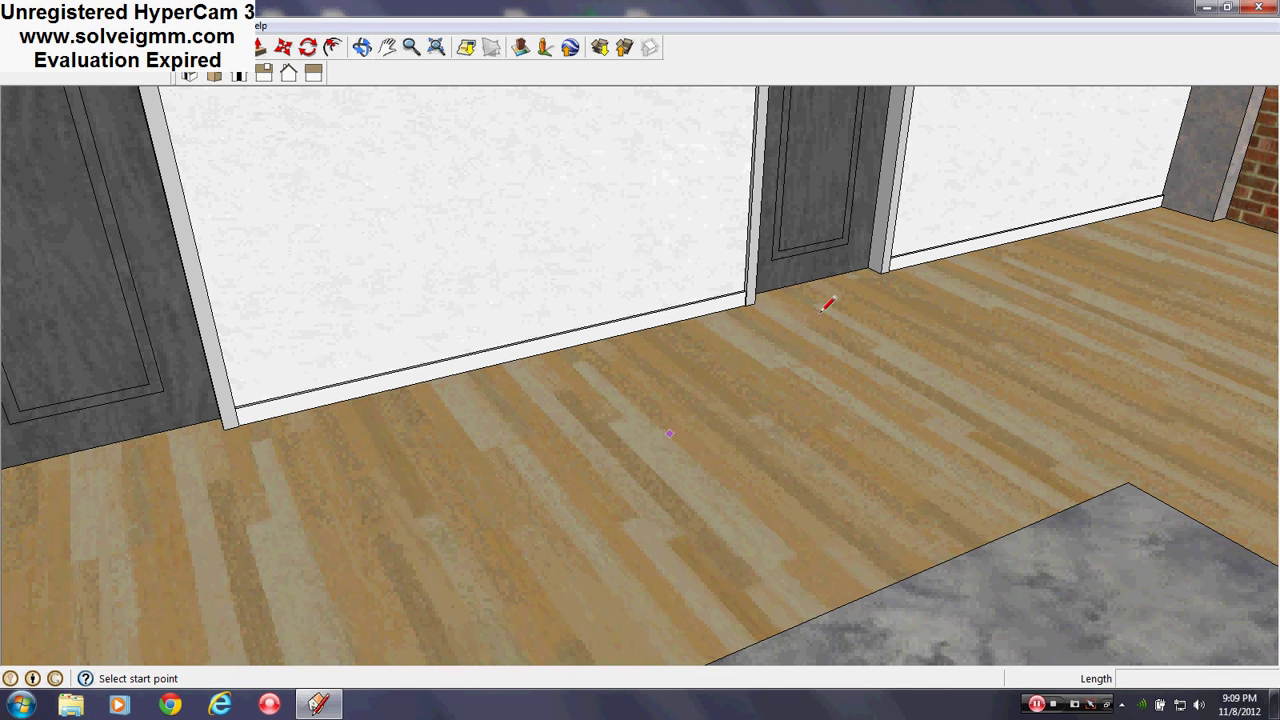
pyautogui.moveTo(1057, 517)
pyautogui.mouseDown(button='middle')
pyautogui.moveTo(514, 557)
pyautogui.moveTo(667, 538)
pyautogui.moveTo(733, 394)
pyautogui.moveTo(696, 352)
pyautogui.mouseUp(button='middle')
pyautogui.scroll(-2, 733, 394)
pyautogui.moveTo(719, 465); pyautogui.dragTo(690, 306, button='middle')
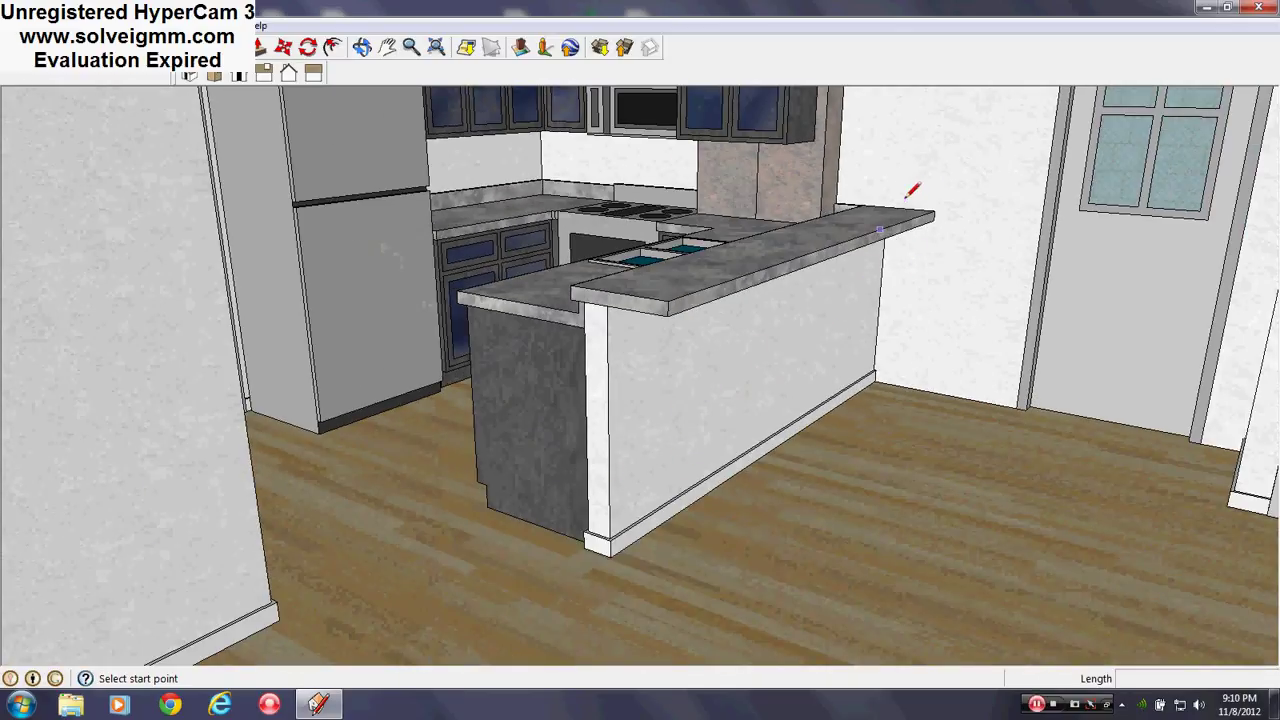
pyautogui.moveTo(654, 417)
pyautogui.mouseDown(button='middle')
pyautogui.moveTo(557, 460)
pyautogui.moveTo(593, 495)
pyautogui.mouseUp(button='middle')
pyautogui.scroll(-1, 557, 546)
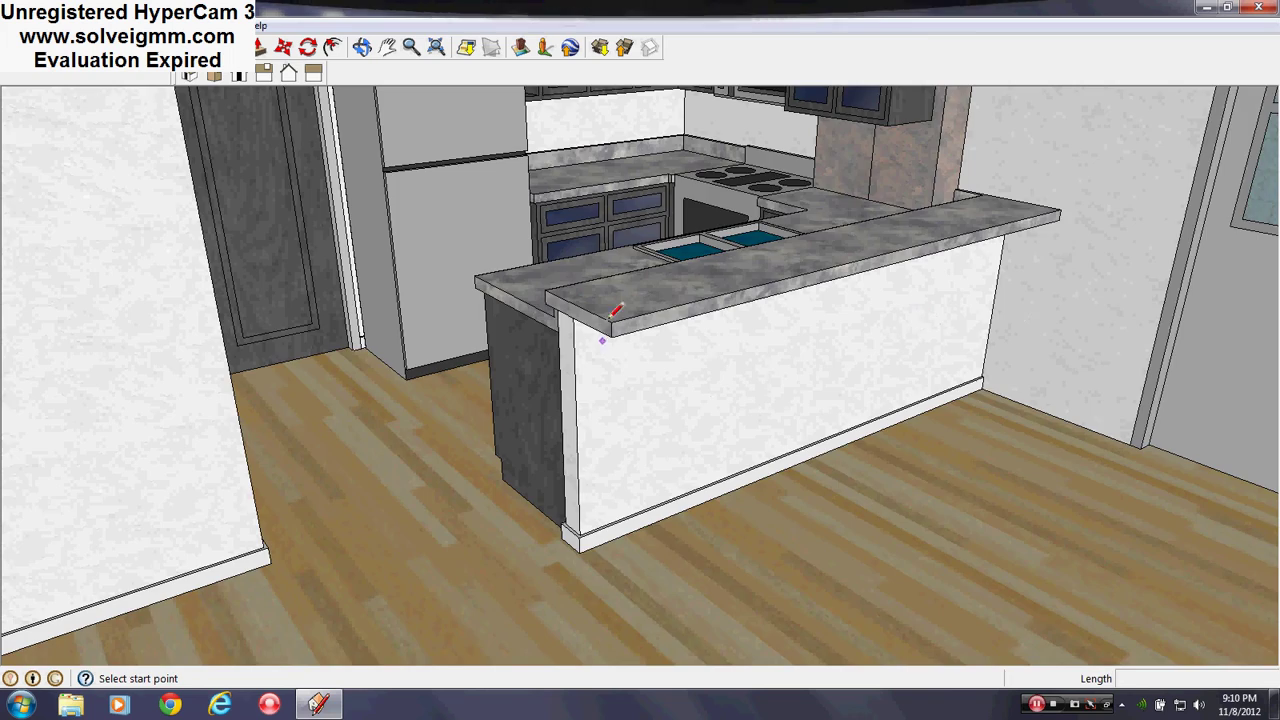
# - Look across the living area toward the brick wall with the large windows, including the side walls and doors
pyautogui.scroll(4, 660, 312)
pyautogui.moveTo(793, 340); pyautogui.dragTo(217, 399, button='middle')
pyautogui.moveTo(786, 304)
pyautogui.keyDown('shift'); pyautogui.mouseDown(button='middle')
pyautogui.moveTo(876, 615)
pyautogui.moveTo(512, 535)
pyautogui.mouseUp(button='middle'); pyautogui.keyUp('shift')
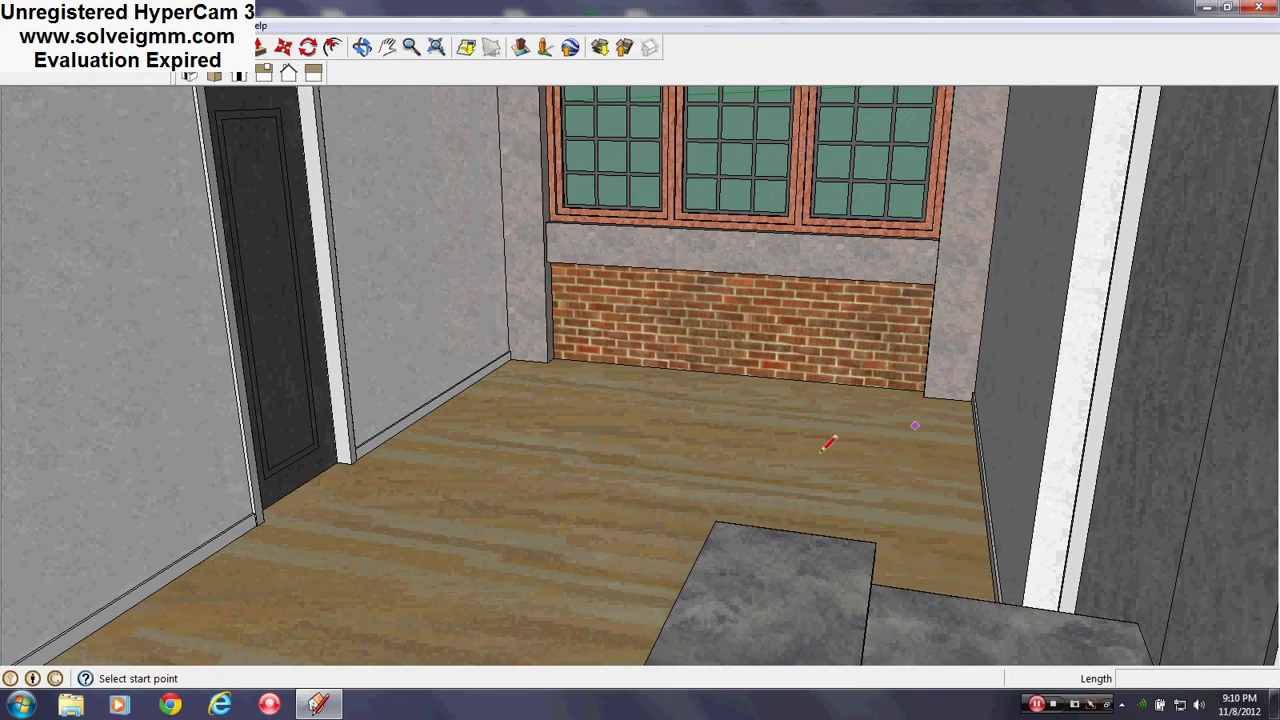
pyautogui.moveTo(888, 591)
pyautogui.mouseDown(button='middle')
pyautogui.moveTo(837, 500)
pyautogui.moveTo(889, 557)
pyautogui.moveTo(966, 597)
pyautogui.moveTo(1109, 591)
pyautogui.moveTo(1140, 576)
pyautogui.mouseUp(button='middle')
pyautogui.moveTo(869, 650)
pyautogui.mouseDown(button='middle')
pyautogui.moveTo(703, 635)
pyautogui.moveTo(646, 537)
pyautogui.moveTo(597, 541)
pyautogui.moveTo(670, 607)
pyautogui.moveTo(656, 569)
pyautogui.mouseUp(button='middle')
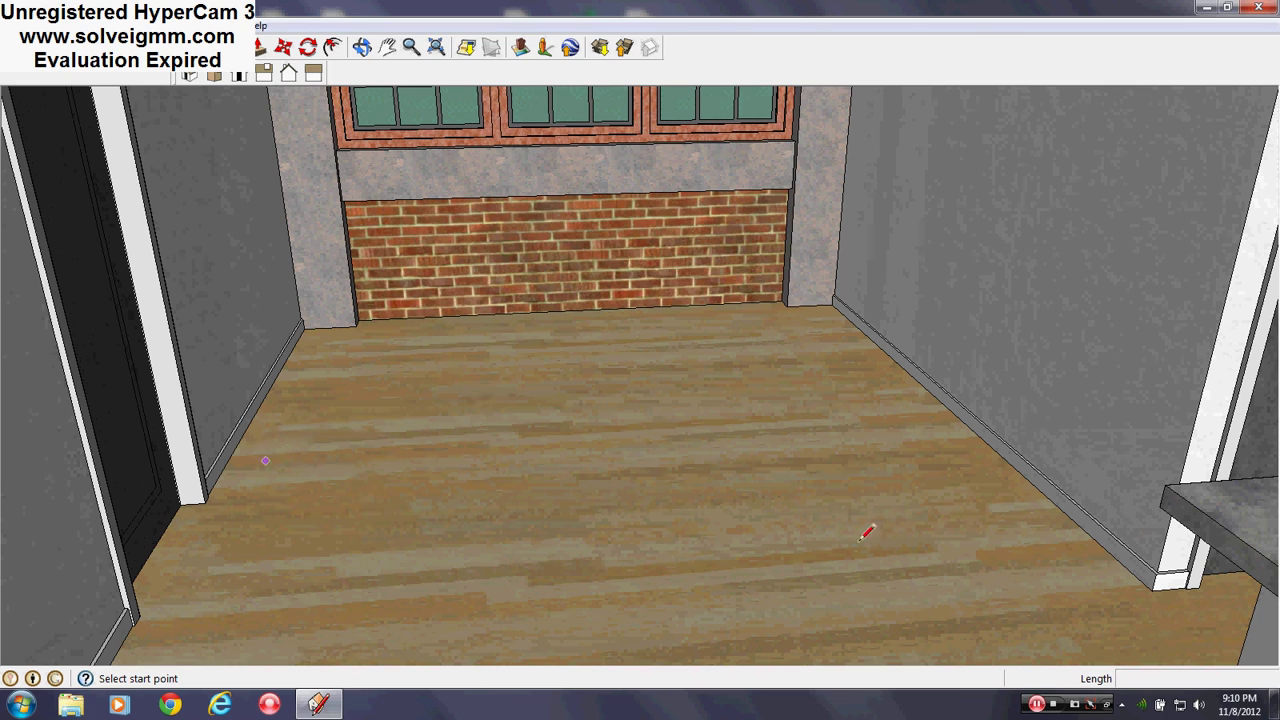
pyautogui.moveTo(1200, 613); pyautogui.dragTo(775, 488, button='middle')
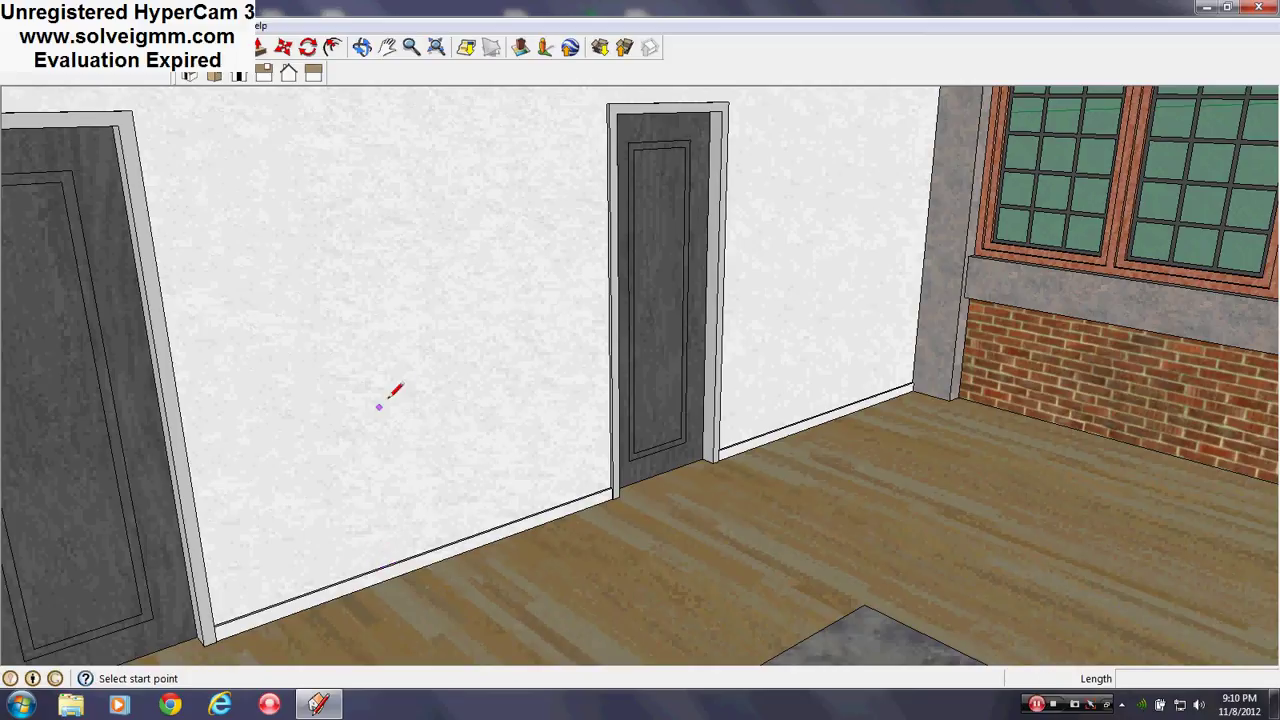
# - Examine the apartment's ceiling beams, tall windows and the metal air duct with its vent from several angles
pyautogui.scroll(3, 377, 406)
pyautogui.moveTo(325, 485)
pyautogui.keyDown('shift'); pyautogui.mouseDown(button='middle')
pyautogui.moveTo(237, 626)
pyautogui.moveTo(458, 485)
pyautogui.moveTo(324, 592)
pyautogui.mouseUp(button='middle'); pyautogui.keyUp('shift')
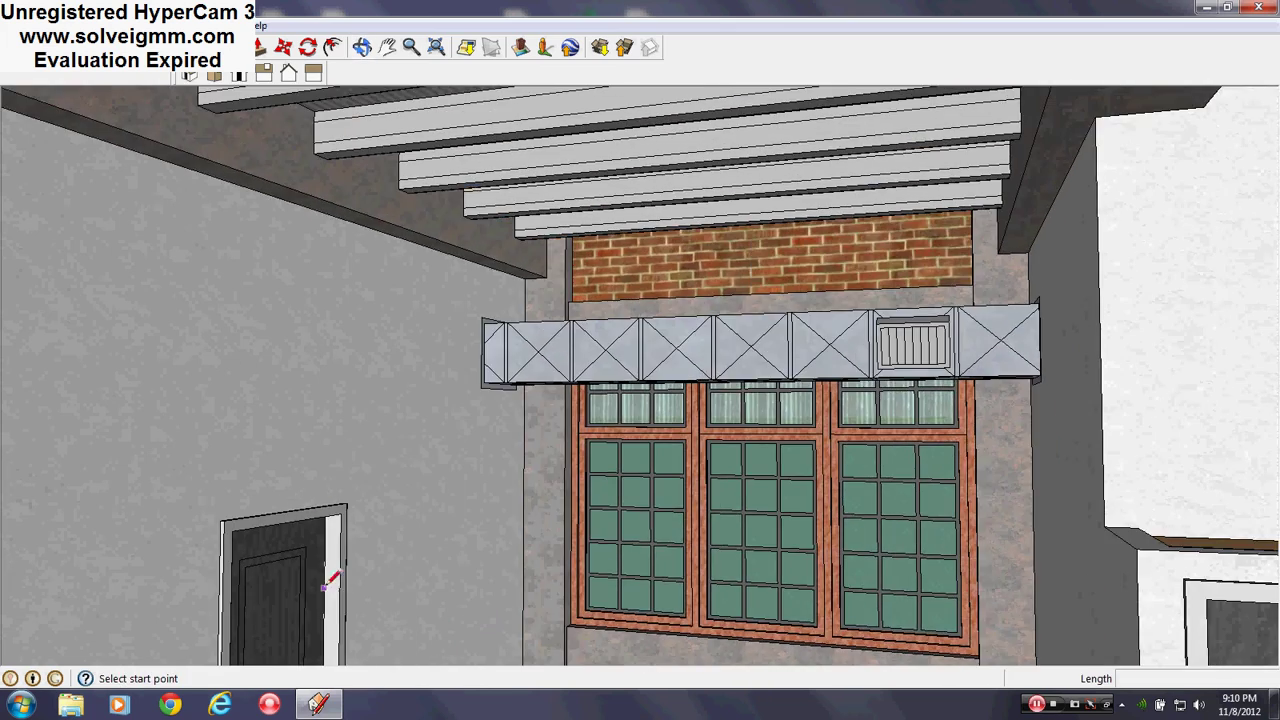
pyautogui.scroll(2, 292, 508)
pyautogui.moveTo(292, 508); pyautogui.dragTo(412, 469, button='middle')
pyautogui.scroll(1, 1020, 374)
pyautogui.scroll(1, 1020, 374)
pyautogui.keyDown('shift'); pyautogui.moveTo(990, 372); pyautogui.dragTo(818, 346, button='middle'); pyautogui.keyUp('shift')
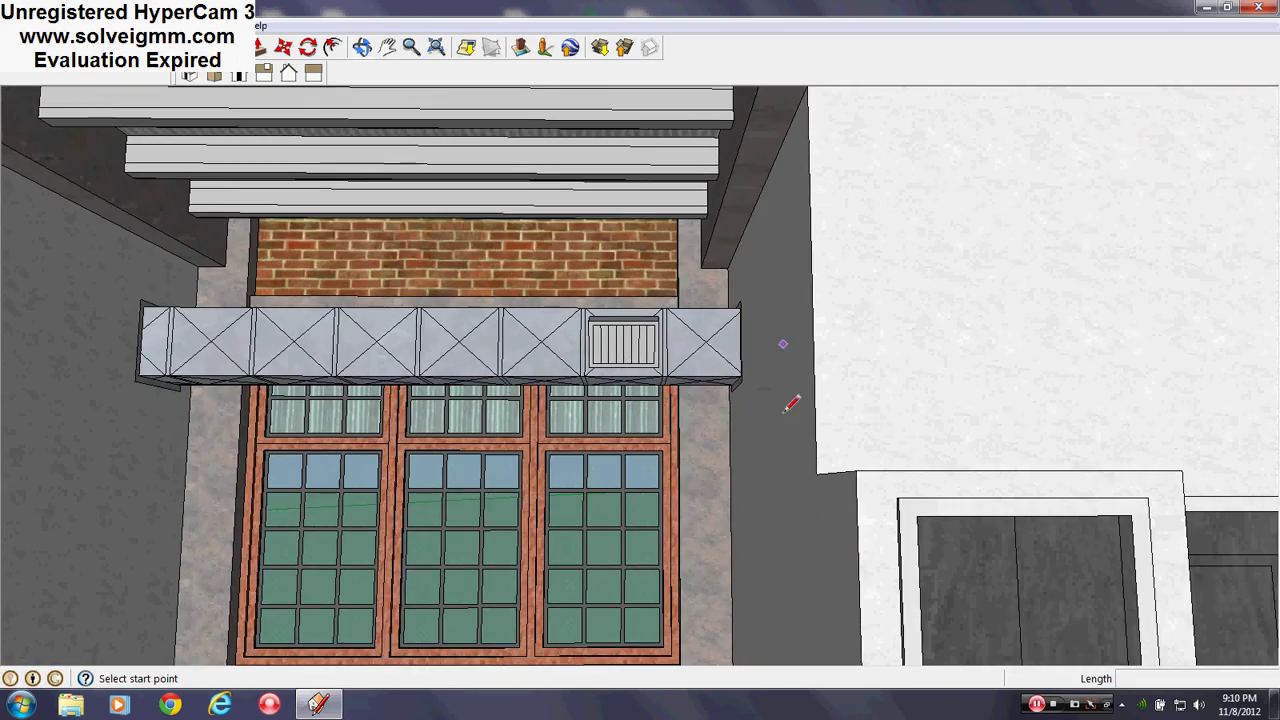
pyautogui.moveTo(870, 533); pyautogui.dragTo(1080, 505, button='middle')
pyautogui.keyDown('shift'); pyautogui.moveTo(617, 480); pyautogui.dragTo(980, 507, button='middle'); pyautogui.keyUp('shift')
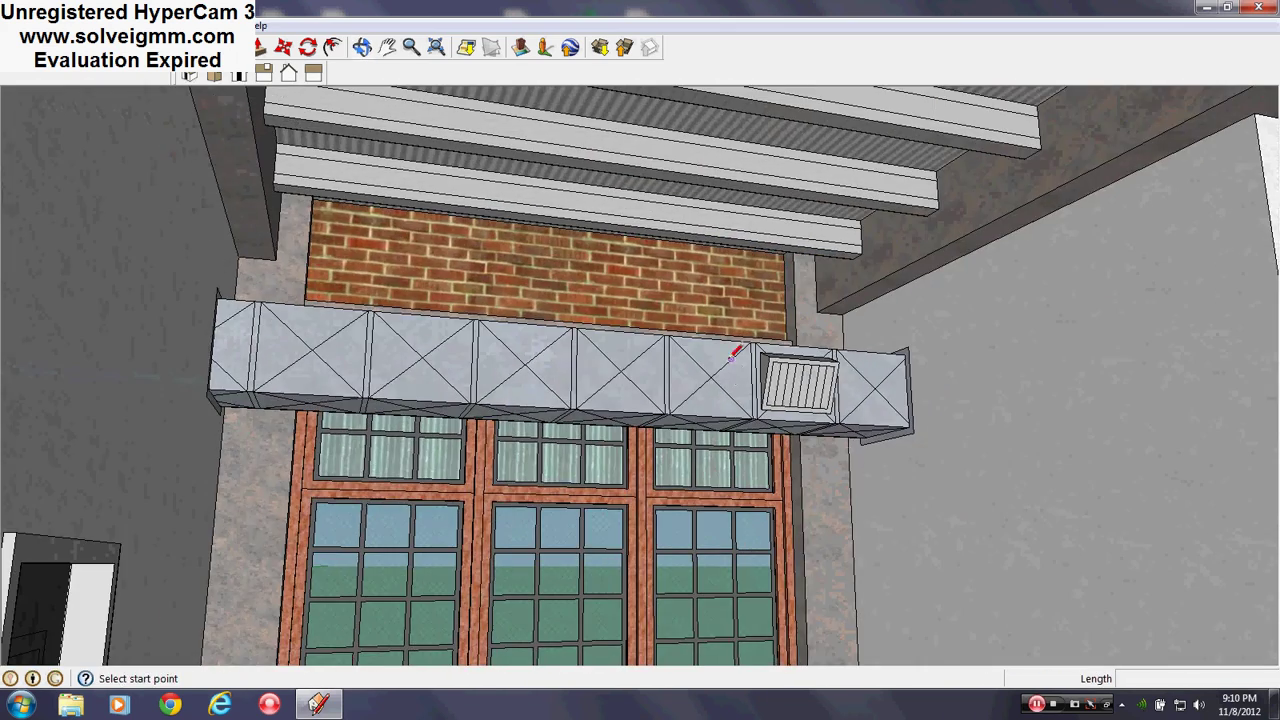
pyautogui.scroll(3, 732, 358)
pyautogui.moveTo(732, 358); pyautogui.dragTo(918, 343, button='middle')
pyautogui.keyDown('shift'); pyautogui.moveTo(1013, 518); pyautogui.dragTo(560, 480, button='middle'); pyautogui.keyUp('shift')
pyautogui.moveTo(560, 480)
pyautogui.keyDown('shift'); pyautogui.mouseDown(button='middle')
pyautogui.moveTo(493, 397)
pyautogui.moveTo(115, 228)
pyautogui.mouseUp(button='middle'); pyautogui.keyUp('shift')
# - Examine the closet, the paneled interior doors, the panel above them, and the block wall and stone column behind
pyautogui.scroll(-2, 115, 228)
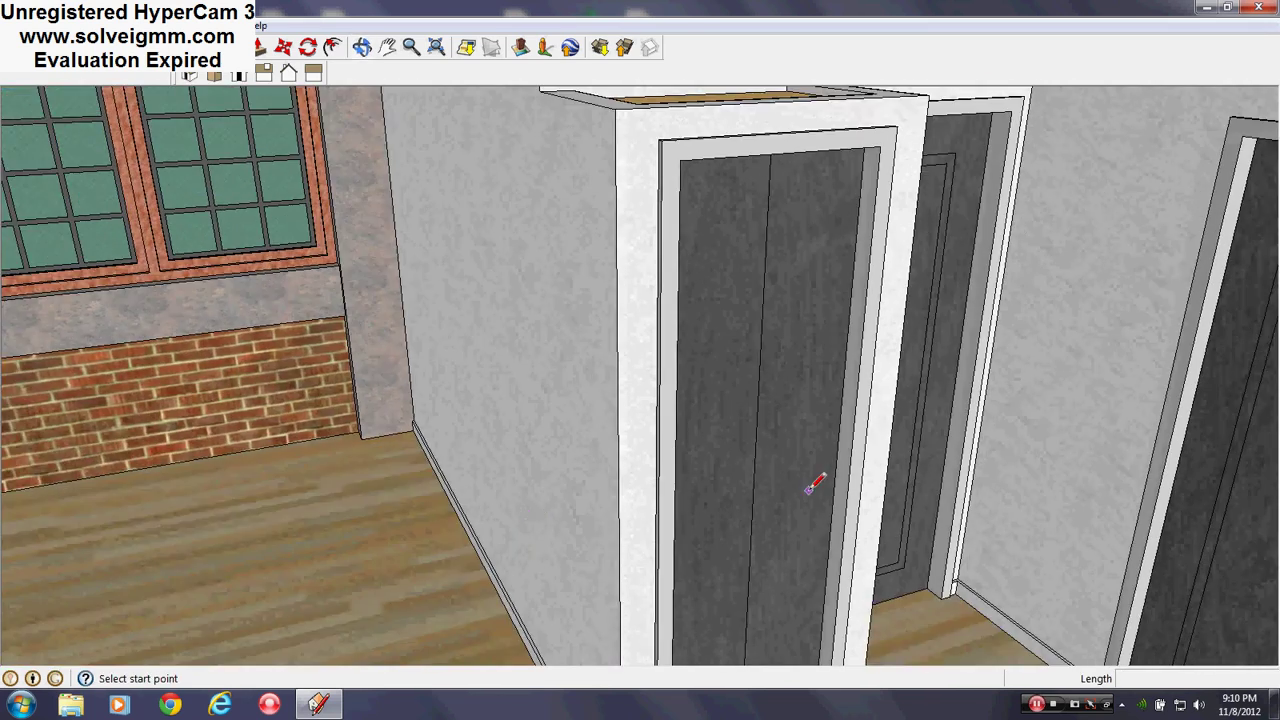
pyautogui.keyDown('shift'); pyautogui.moveTo(808, 490); pyautogui.dragTo(575, 615, button='middle'); pyautogui.keyUp('shift')
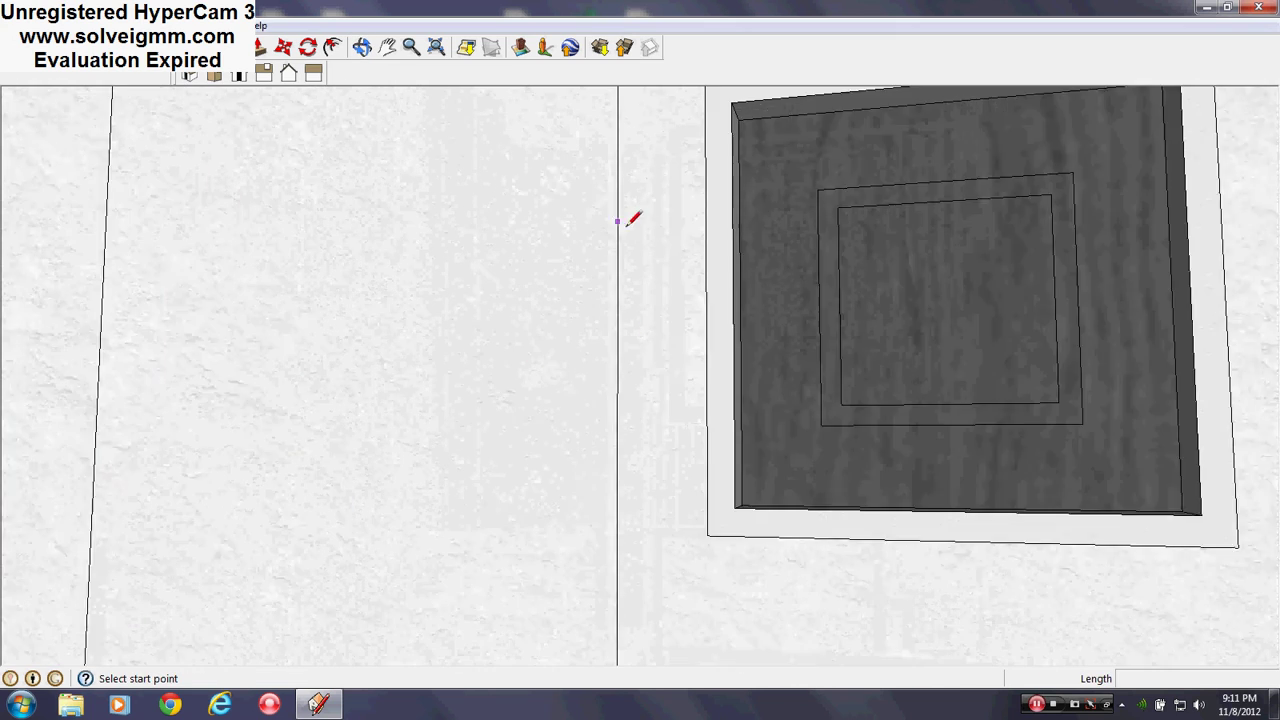
pyautogui.moveTo(627, 226); pyautogui.dragTo(649, 337, button='middle')
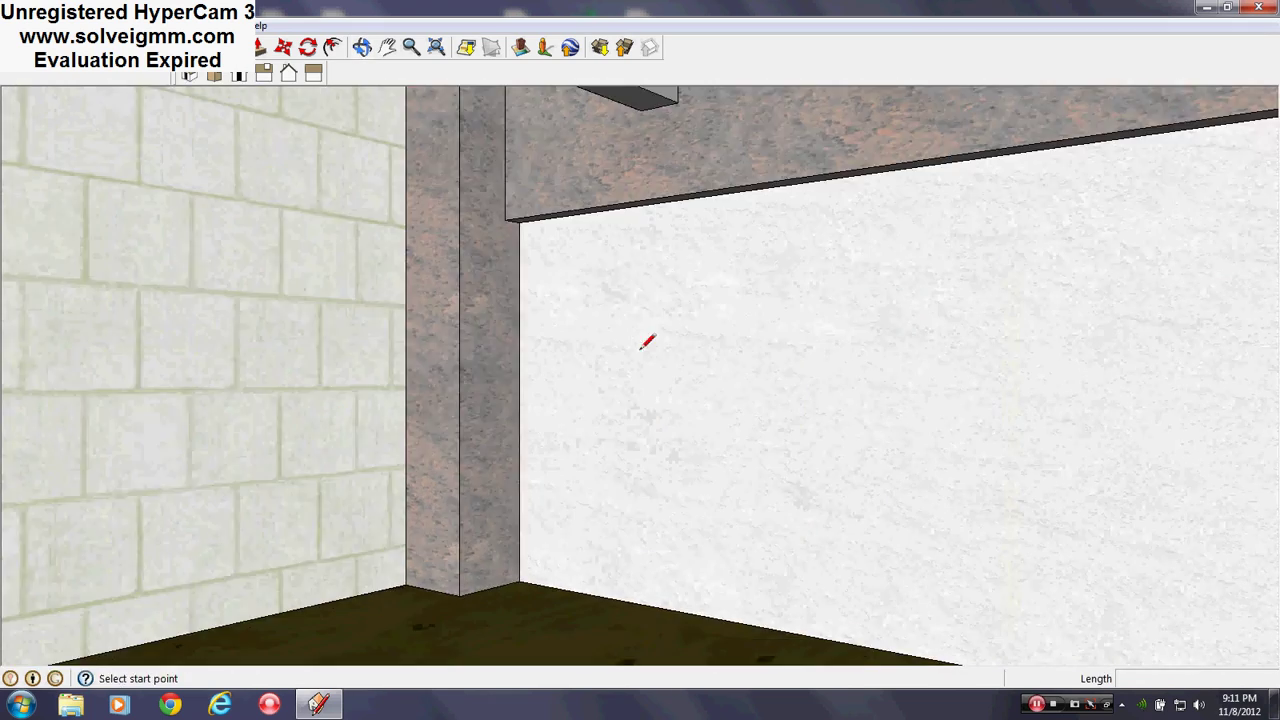
pyautogui.moveTo(660, 380); pyautogui.dragTo(860, 400, button='middle')
pyautogui.keyDown('shift'); pyautogui.moveTo(860, 400); pyautogui.dragTo(146, 375, button='middle'); pyautogui.keyUp('shift')
pyautogui.keyDown('shift'); pyautogui.moveTo(243, 400); pyautogui.dragTo(669, 661, button='middle'); pyautogui.keyUp('shift')
pyautogui.moveTo(695, 598); pyautogui.dragTo(735, 170, button='middle')
pyautogui.moveTo(735, 170); pyautogui.dragTo(420, 390, button='middle')
pyautogui.keyDown('shift'); pyautogui.moveTo(420, 390); pyautogui.dragTo(637, 220, button='middle'); pyautogui.keyUp('shift')
pyautogui.scroll(-1, 713, 328)
pyautogui.scroll(-1, 789, 459)
pyautogui.moveTo(829, 430)
pyautogui.keyDown('shift'); pyautogui.mouseDown(button='middle')
pyautogui.moveTo(897, 283)
pyautogui.moveTo(938, 258)
pyautogui.mouseUp(button='middle'); pyautogui.keyUp('shift')
pyautogui.moveTo(938, 258); pyautogui.dragTo(760, 297, button='middle')
pyautogui.scroll(-1, 760, 297)
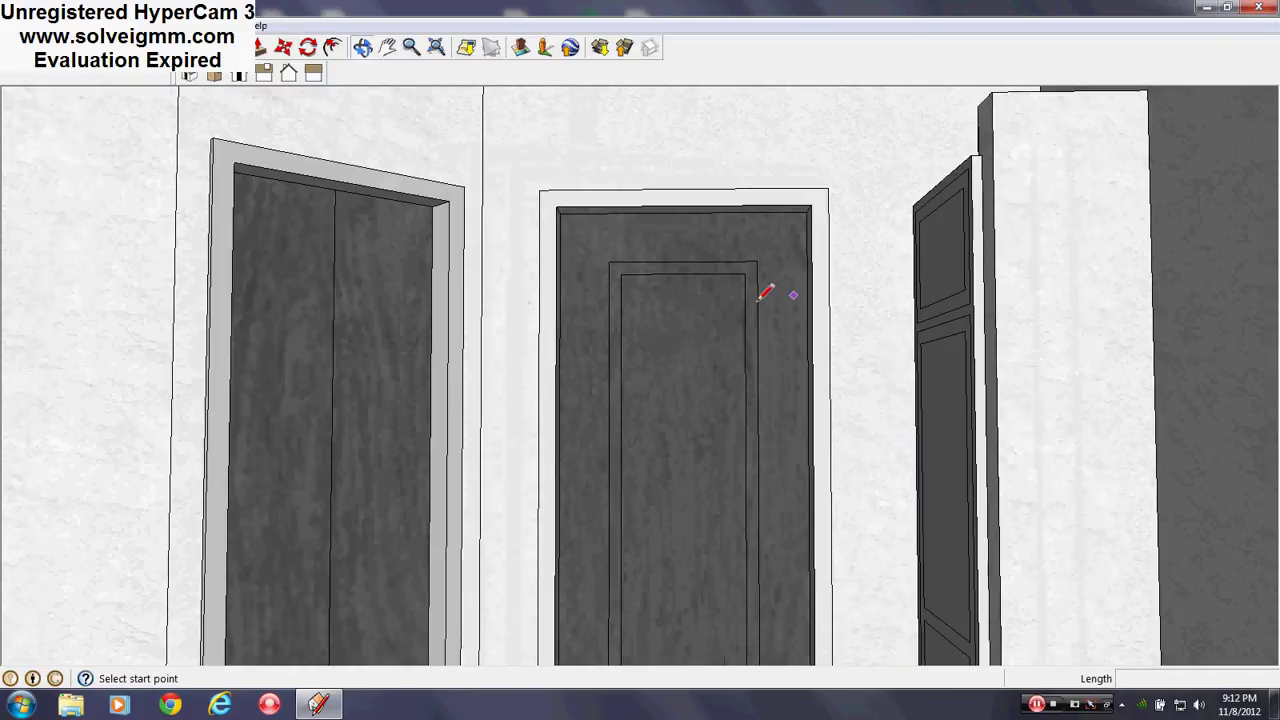
pyautogui.moveTo(648, 290)
pyautogui.mouseDown(button='middle')
pyautogui.moveTo(754, 354)
pyautogui.moveTo(955, 305)
pyautogui.mouseUp(button='middle')
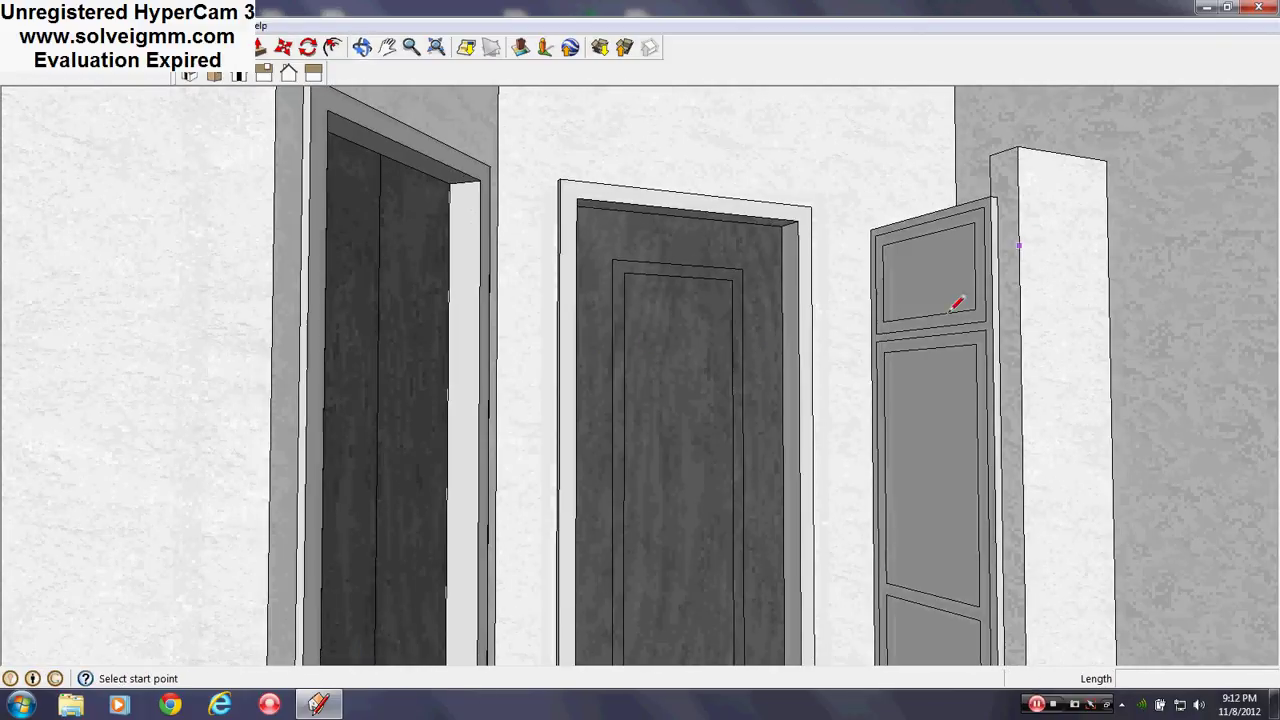
# - Hide the Roof layer and view the upper-floor apartments from above
pyautogui.click(218, 26)
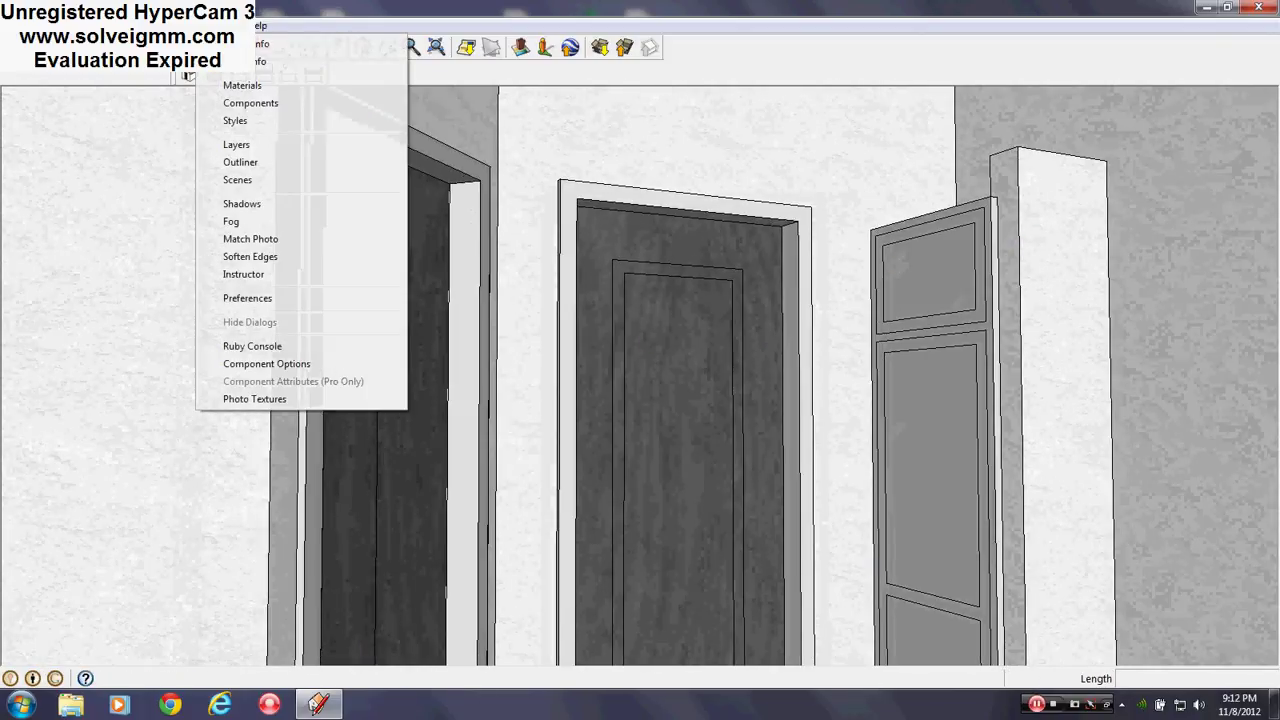
pyautogui.click(237, 145)
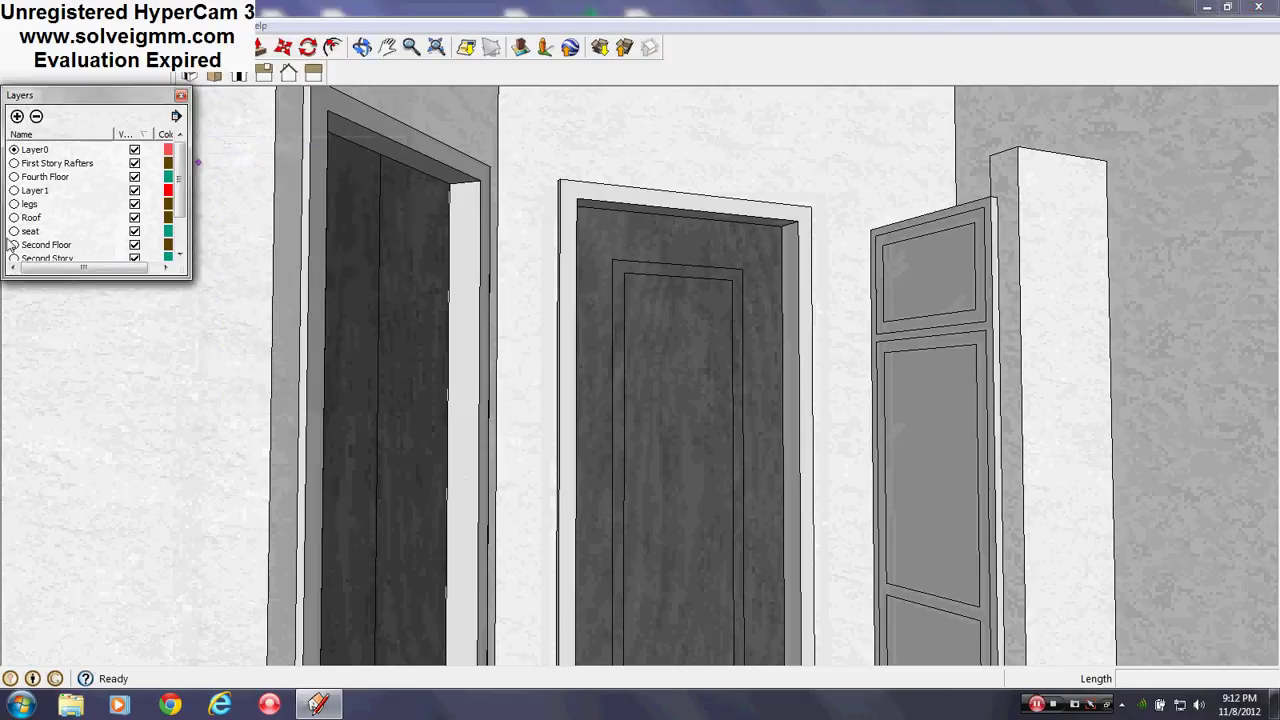
pyautogui.click(134, 219)
pyautogui.moveTo(800, 128); pyautogui.dragTo(677, 423, button='middle')
pyautogui.scroll(-2, 677, 423)
pyautogui.scroll(-5, 728, 302)
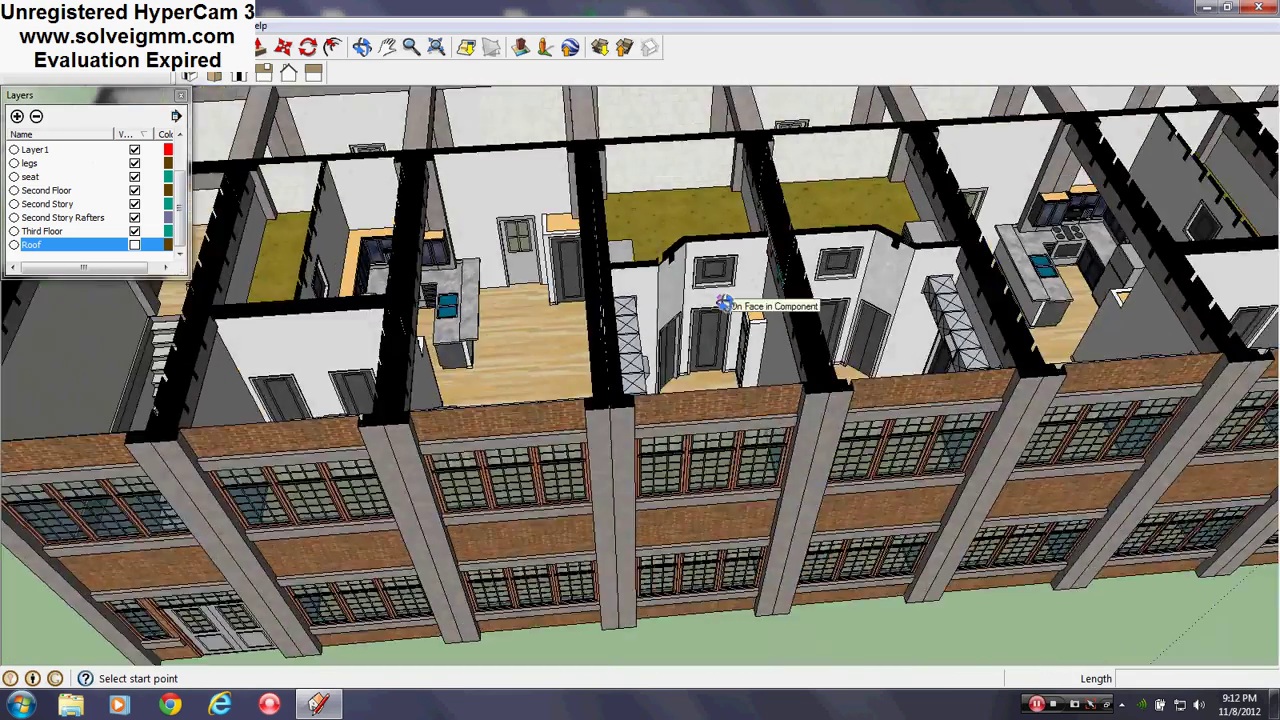
# - Examine the roofless apartments and central corridor from above, moving in on a kitchen's cabinets, appliances and peninsula
pyautogui.moveTo(725, 303)
pyautogui.mouseDown(button='middle')
pyautogui.moveTo(963, 386)
pyautogui.moveTo(1130, 400)
pyautogui.mouseUp(button='middle')
pyautogui.moveTo(775, 320); pyautogui.dragTo(699, 435, button='middle')
pyautogui.scroll(3, 597, 531)
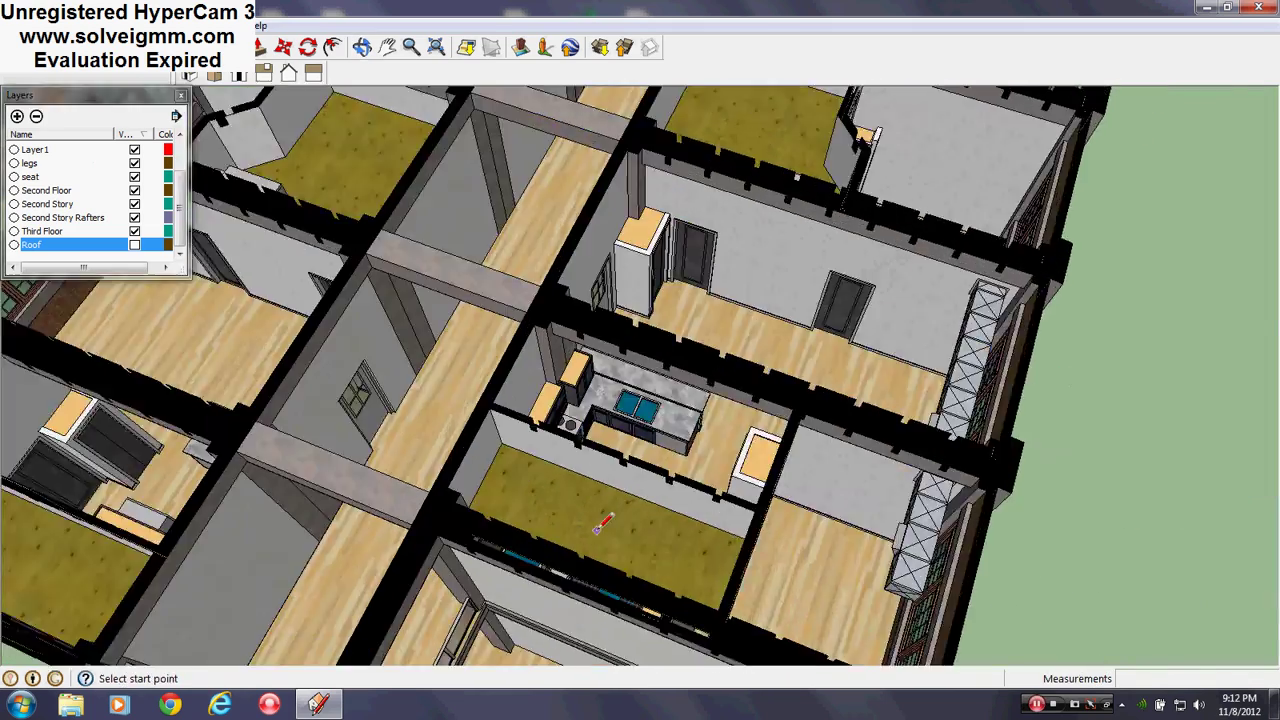
pyautogui.scroll(3, 597, 531)
pyautogui.moveTo(597, 531)
pyautogui.mouseDown(button='middle')
pyautogui.moveTo(63, 457)
pyautogui.moveTo(62, 430)
pyautogui.mouseUp(button='middle')
pyautogui.scroll(-3, 450, 394)
pyautogui.moveTo(434, 460)
pyautogui.mouseDown(button='middle')
pyautogui.moveTo(450, 394)
pyautogui.moveTo(109, 496)
pyautogui.moveTo(55, 490)
pyautogui.mouseUp(button='middle')
pyautogui.scroll(2, 477, 415)
pyautogui.scroll(4, 620, 254)
pyautogui.moveTo(688, 316); pyautogui.dragTo(652, 86, button='middle')
pyautogui.scroll(2, 728, 371)
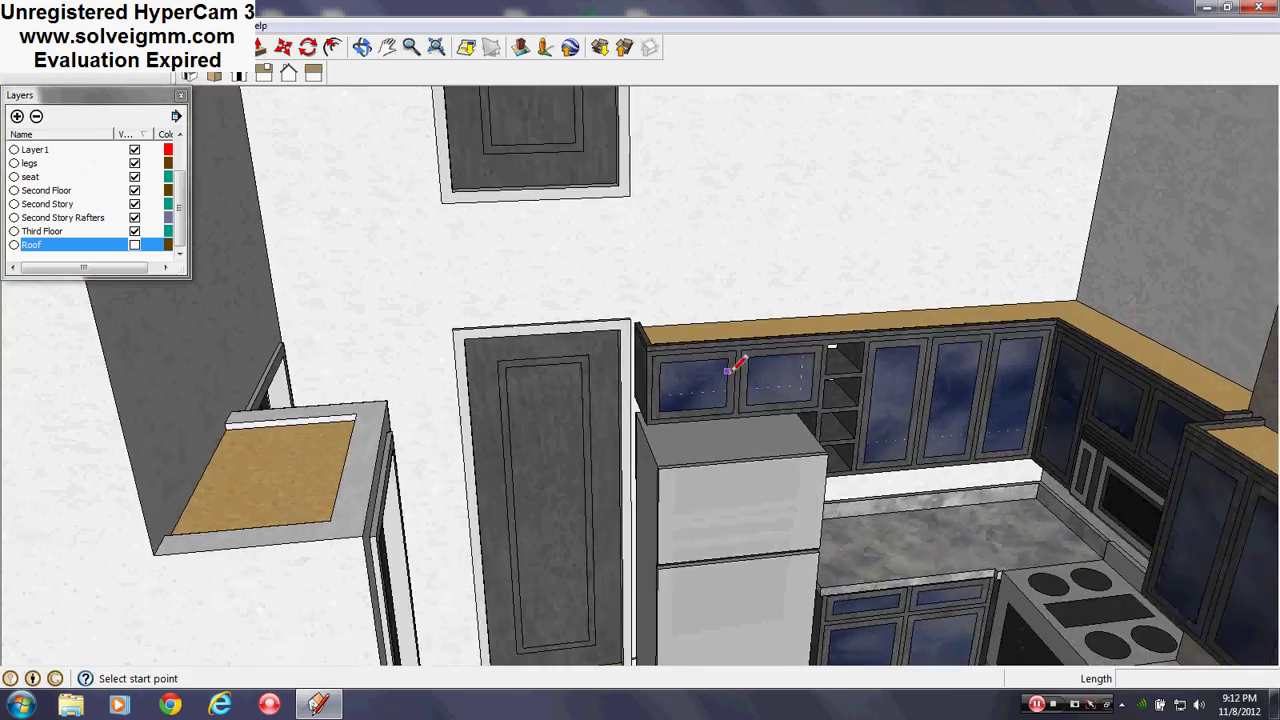
pyautogui.moveTo(728, 371)
pyautogui.mouseDown(button='middle')
pyautogui.moveTo(691, 391)
pyautogui.moveTo(699, 431)
pyautogui.mouseUp(button='middle')
pyautogui.moveTo(541, 259); pyautogui.dragTo(860, 430, button='middle')
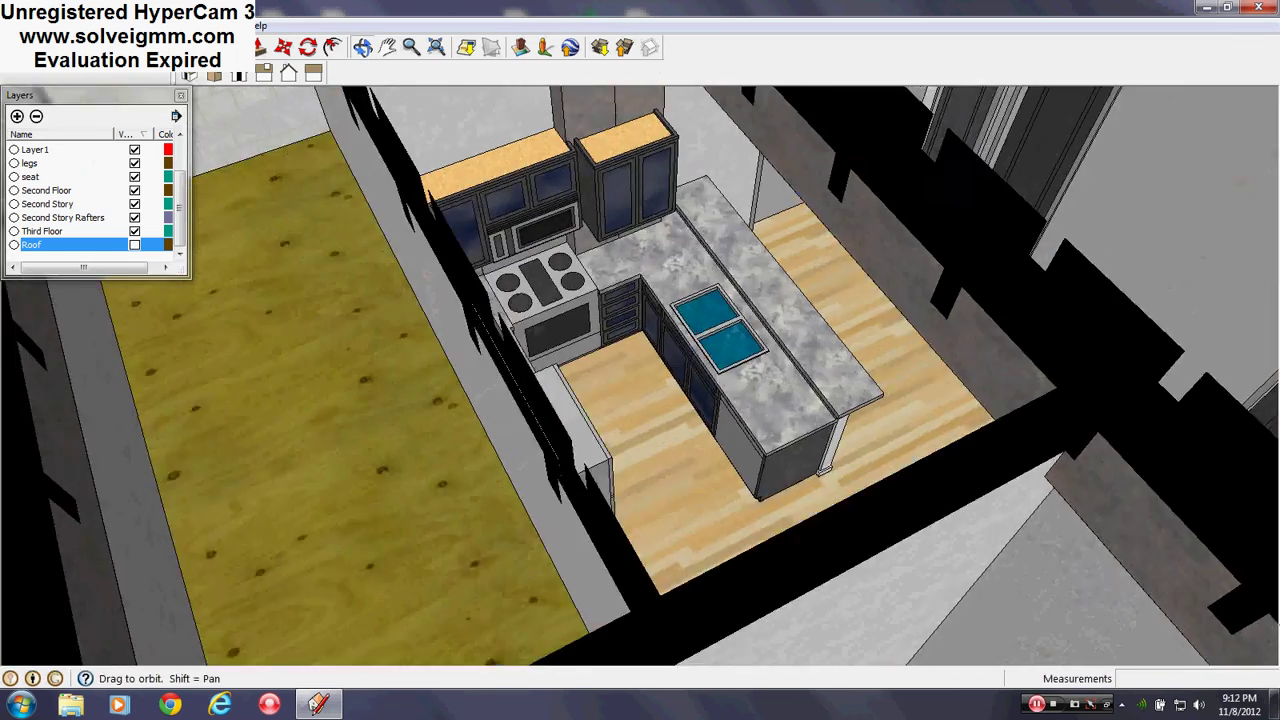
# - Compare the layouts of neighbouring apartments from above, including their kitchens, plywood-covered areas, ducts and living rooms
pyautogui.scroll(-2, 777, 457)
pyautogui.moveTo(745, 440)
pyautogui.mouseDown(button='middle')
pyautogui.moveTo(777, 457)
pyautogui.moveTo(720, 546)
pyautogui.moveTo(732, 536)
pyautogui.mouseUp(button='middle')
pyautogui.scroll(-2, 732, 536)
pyautogui.moveTo(780, 495); pyautogui.dragTo(2, 520, button='middle')
pyautogui.moveTo(615, 394)
pyautogui.mouseDown(button='middle')
pyautogui.moveTo(303, 460)
pyautogui.moveTo(90, 476)
pyautogui.mouseUp(button='middle')
pyautogui.keyDown('shift'); pyautogui.moveTo(680, 375); pyautogui.dragTo(895, 366, button='middle'); pyautogui.keyUp('shift')
pyautogui.scroll(-2, 860, 366)
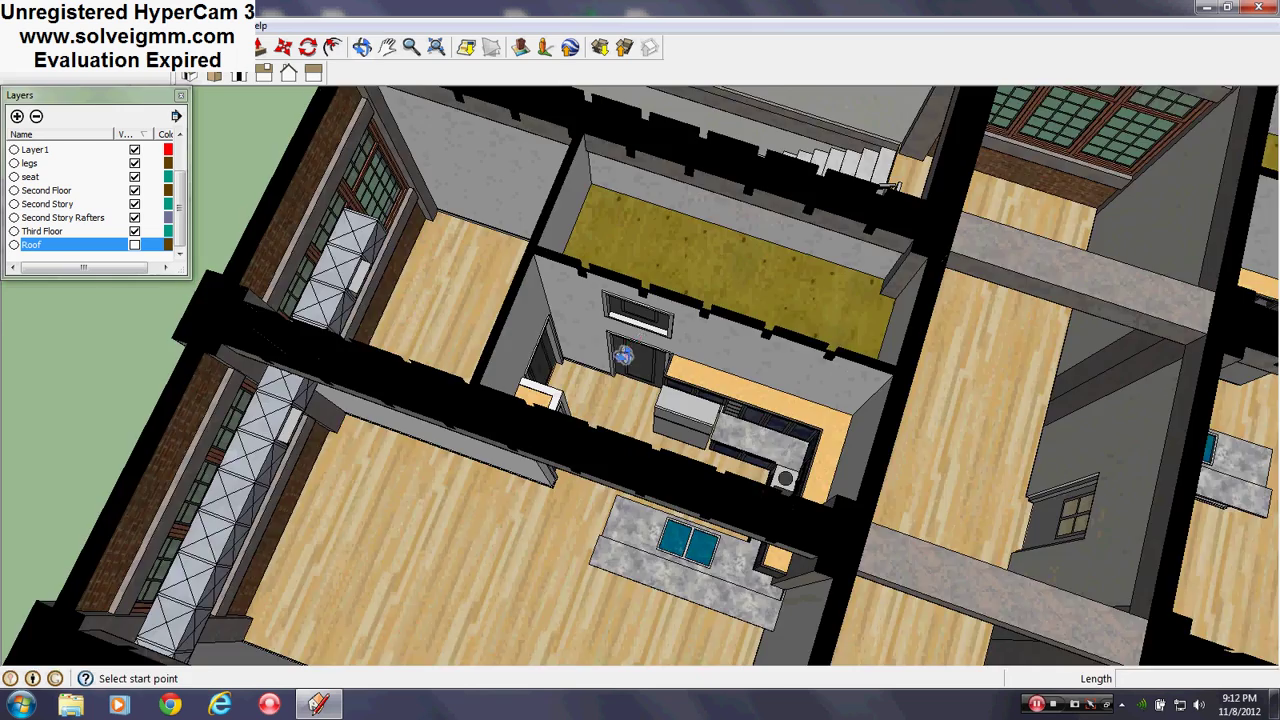
pyautogui.moveTo(624, 355)
pyautogui.mouseDown(button='middle')
pyautogui.moveTo(834, 360)
pyautogui.moveTo(449, 365)
pyautogui.moveTo(692, 392)
pyautogui.moveTo(398, 328)
pyautogui.mouseUp(button='middle')
pyautogui.scroll(-2, 398, 328)
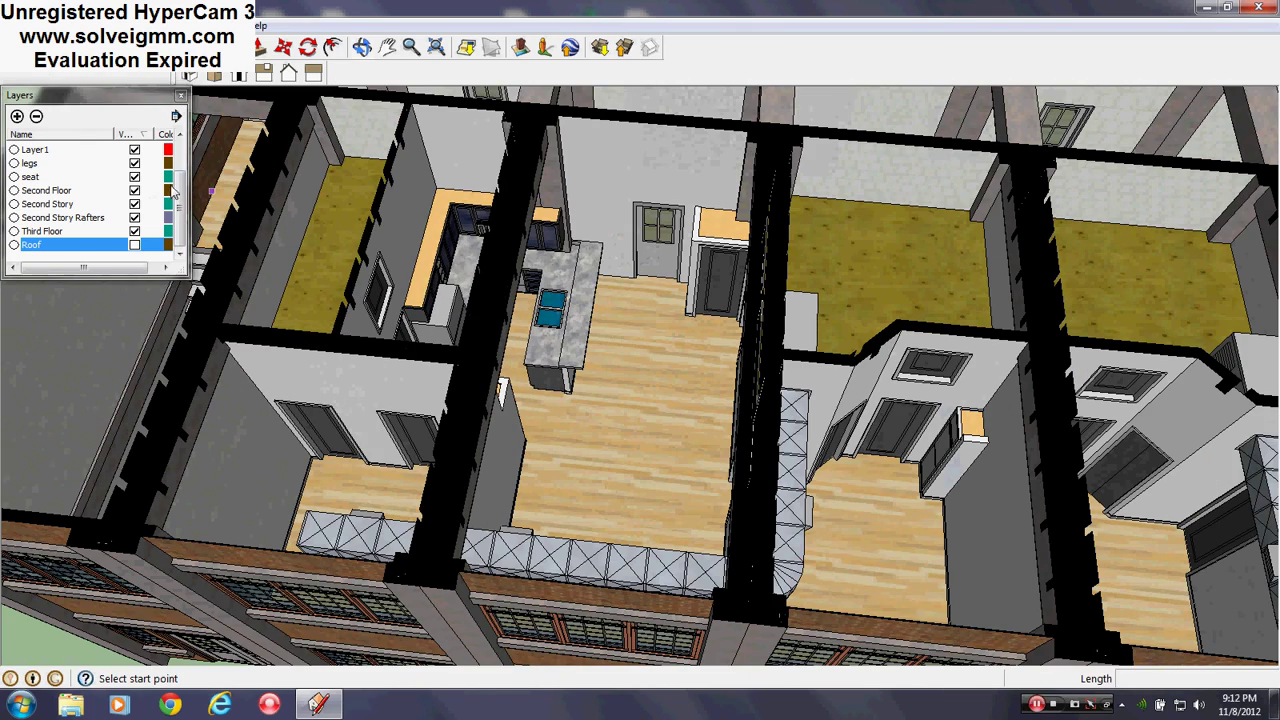
# - Hide the Second Story Rafters layer to expose the bathrooms and utility rooms below
pyautogui.moveTo(183, 194); pyautogui.dragTo(183, 176)
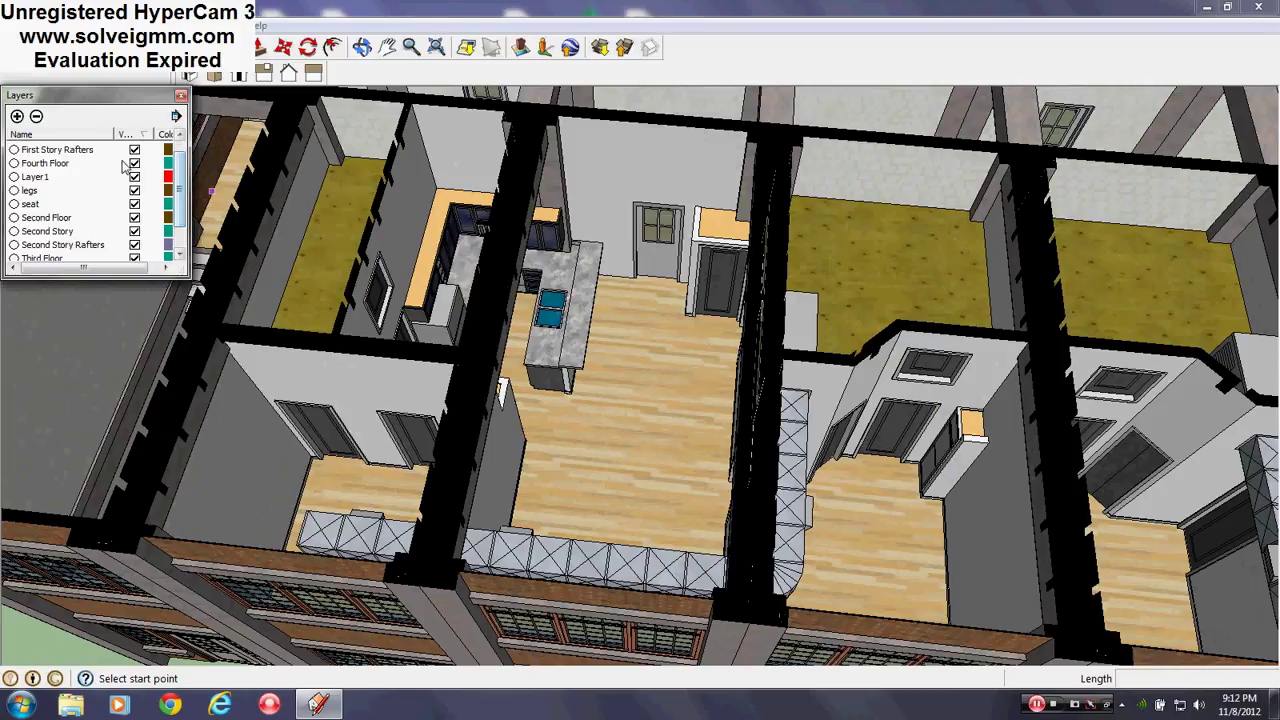
pyautogui.click(134, 246)
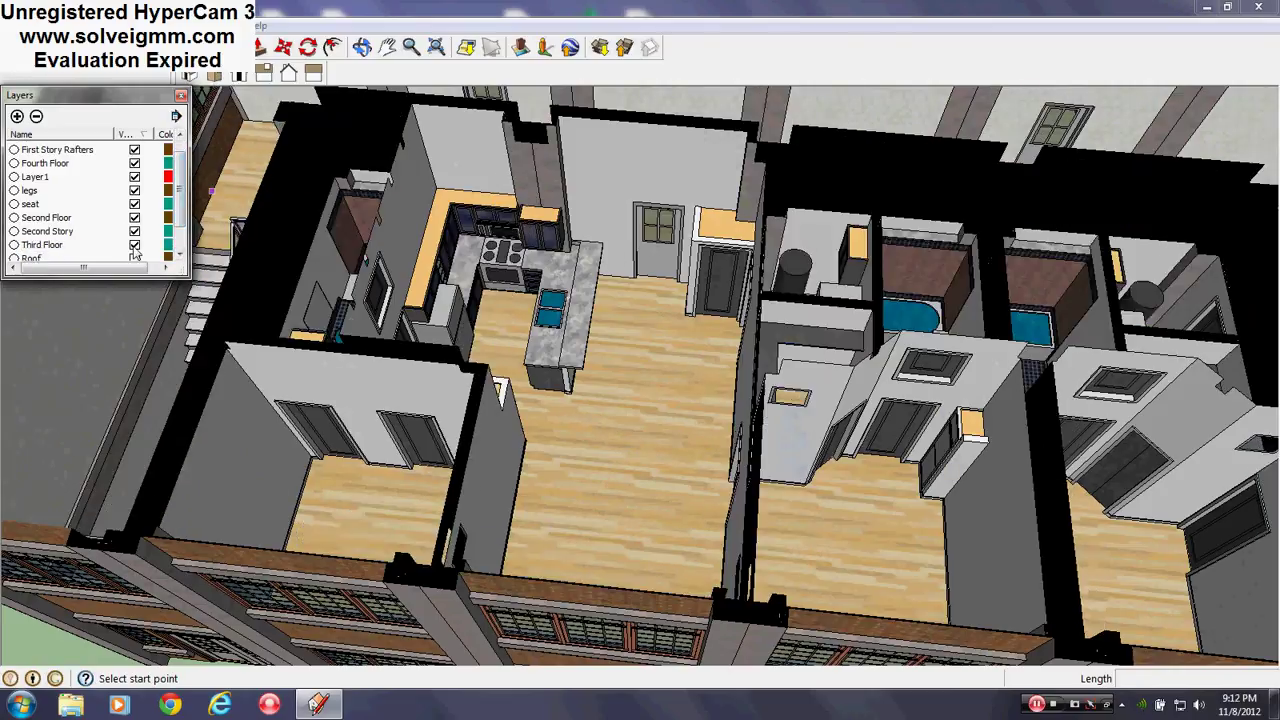
pyautogui.moveTo(837, 486); pyautogui.dragTo(1085, 480, button='middle')
pyautogui.scroll(-2, 518, 347)
# - Examine the apartment bathroom from above, including its tiled tub surround, toilet, sink counter and cabinet
pyautogui.scroll(5, 331, 540)
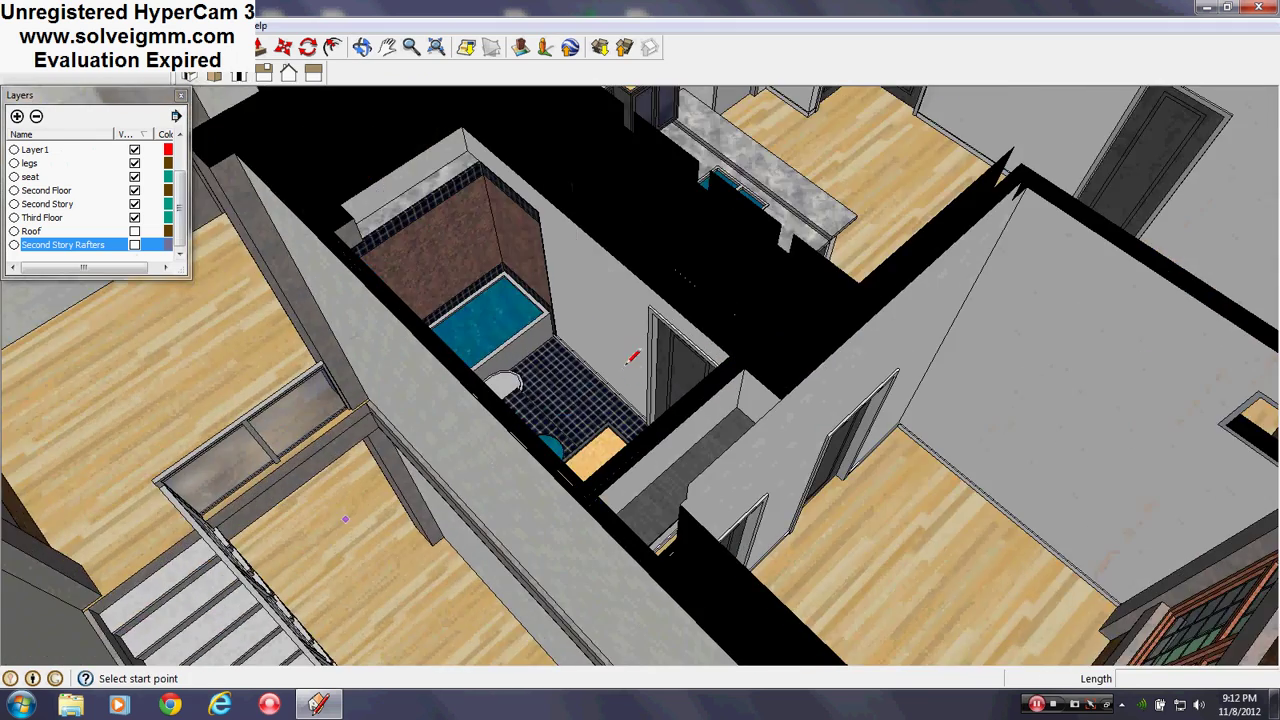
pyautogui.moveTo(634, 358); pyautogui.dragTo(990, 506, button='middle')
pyautogui.scroll(1, 580, 455)
pyautogui.moveTo(480, 515); pyautogui.dragTo(990, 530, button='middle')
pyautogui.scroll(-3, 363, 466)
pyautogui.scroll(3, 711, 223)
pyautogui.moveTo(711, 223); pyautogui.dragTo(968, 256, button='middle')
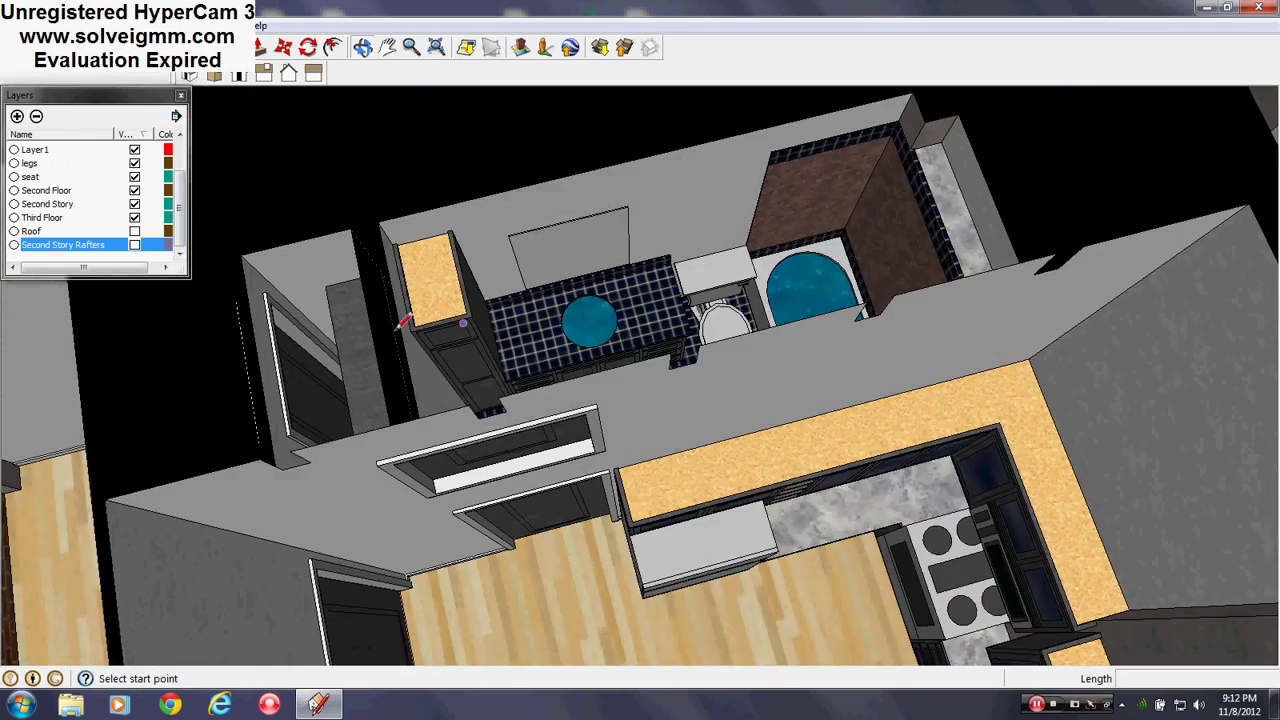
# - Examine the corner apartment's bathroom and adjoining closet from above, including the linen cabinet, sink counter and tiled tub surround
pyautogui.scroll(2, 405, 323)
pyautogui.moveTo(405, 323); pyautogui.dragTo(265, 354, button='middle')
pyautogui.scroll(-3, 590, 345)
pyautogui.moveTo(600, 350); pyautogui.dragTo(677, 329, button='middle')
pyautogui.scroll(3, 755, 408)
pyautogui.scroll(-4, 607, 396)
pyautogui.moveTo(604, 400); pyautogui.dragTo(695, 398, button='middle')
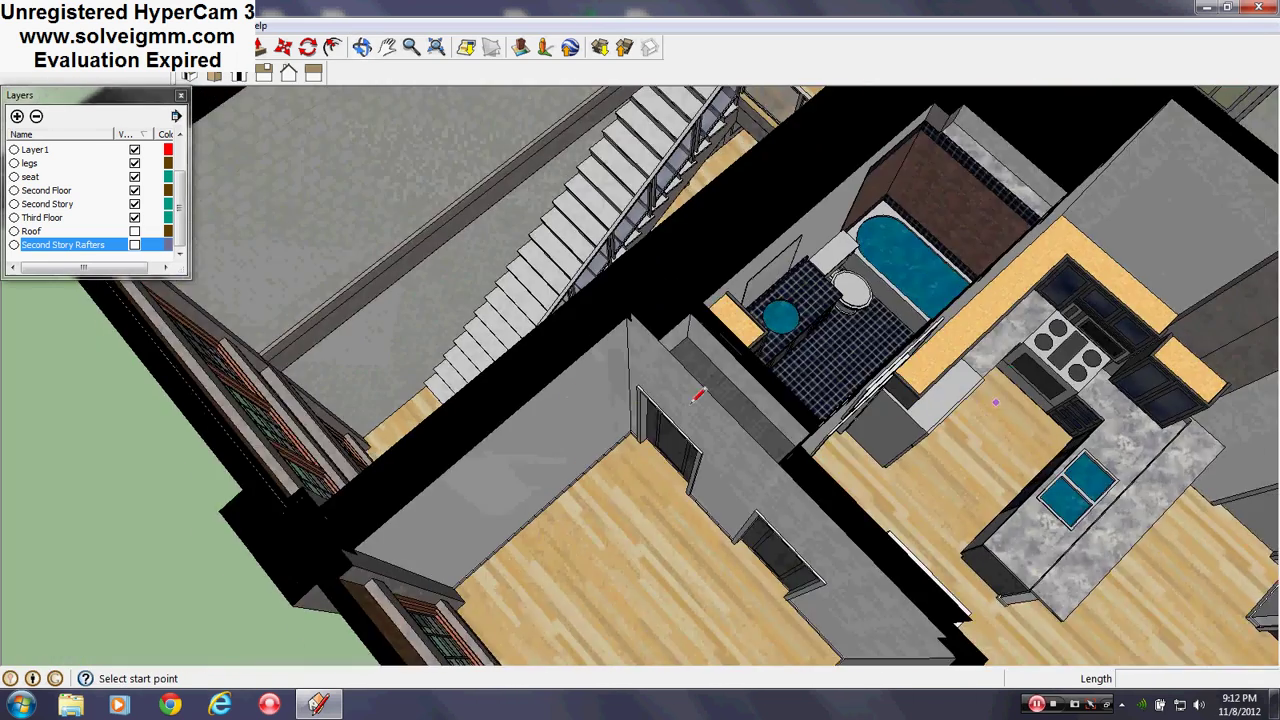
pyautogui.scroll(-3, 695, 398)
pyautogui.scroll(4, 799, 304)
pyautogui.scroll(4, 572, 252)
pyautogui.moveTo(572, 252); pyautogui.dragTo(799, 110, button='middle')
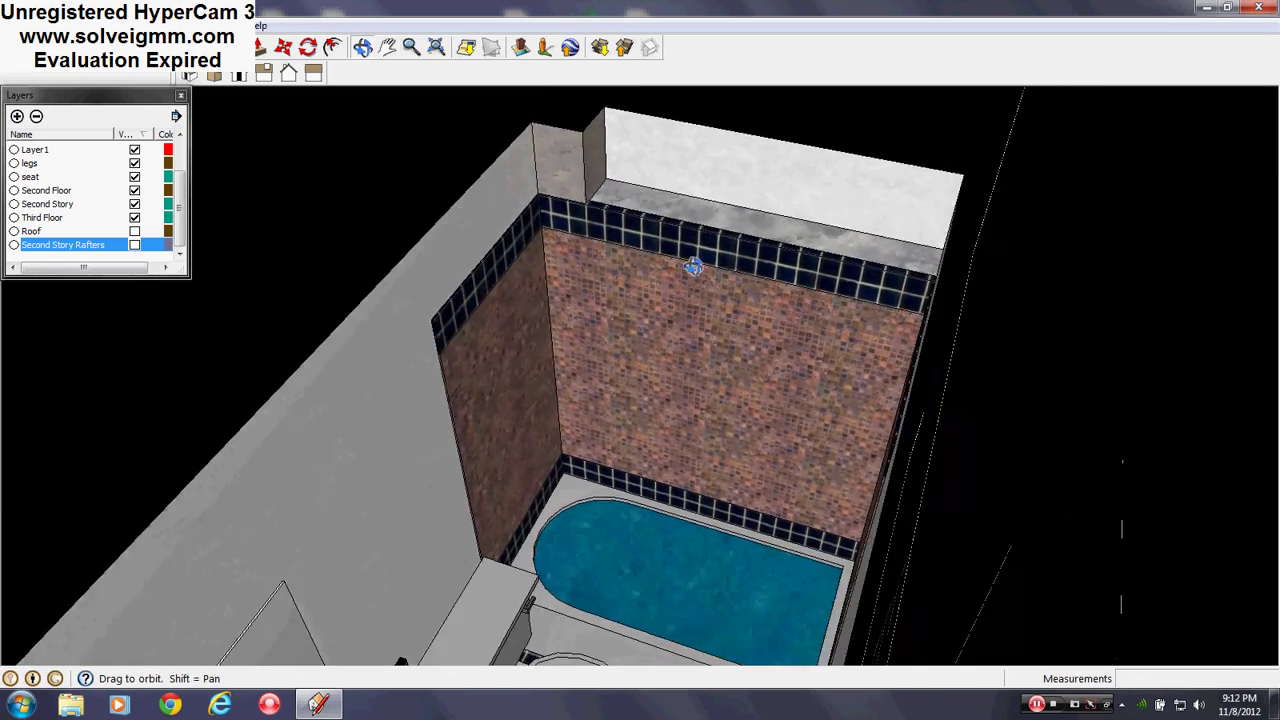
pyautogui.moveTo(693, 267); pyautogui.dragTo(657, 363, button='middle')
pyautogui.scroll(-3, 657, 363)
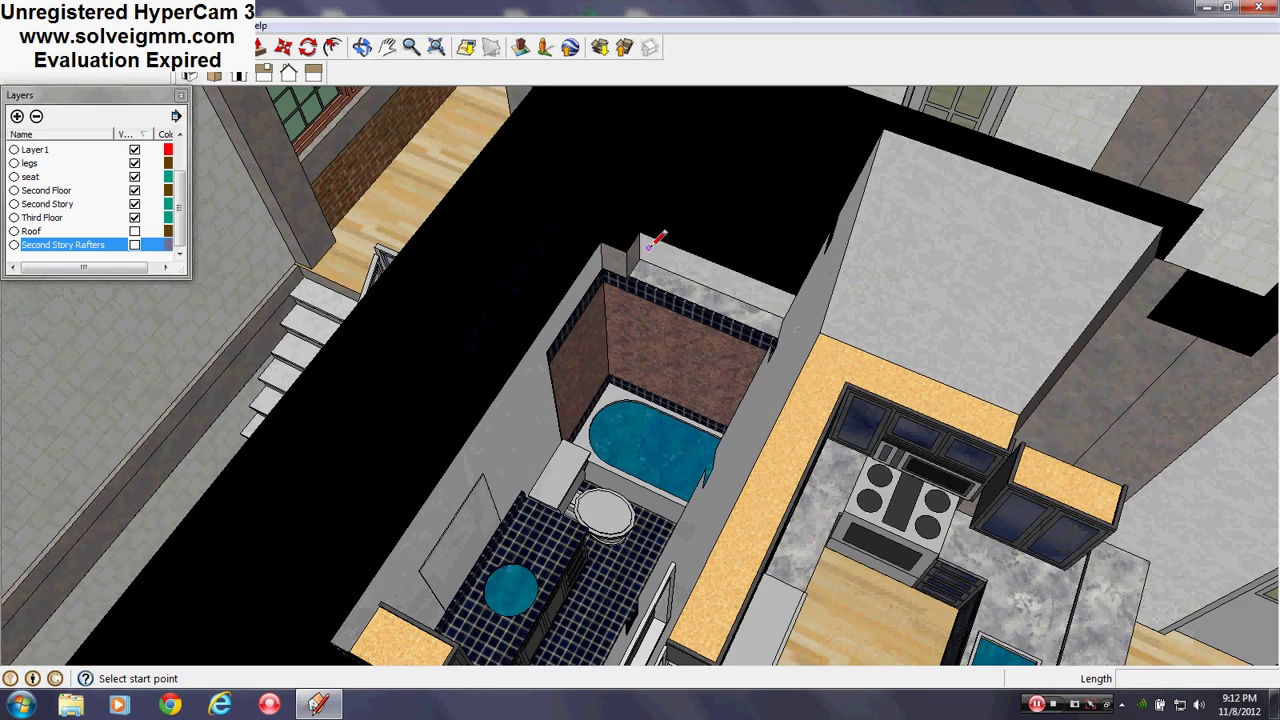
# - Compare the floor plans of the neighbouring apartments from above, including their kitchens, paired bathrooms, closets and window walls
pyautogui.scroll(-4, 590, 255)
pyautogui.moveTo(840, 375)
pyautogui.mouseDown(button='middle')
pyautogui.moveTo(877, 406)
pyautogui.moveTo(971, 574)
pyautogui.mouseUp(button='middle')
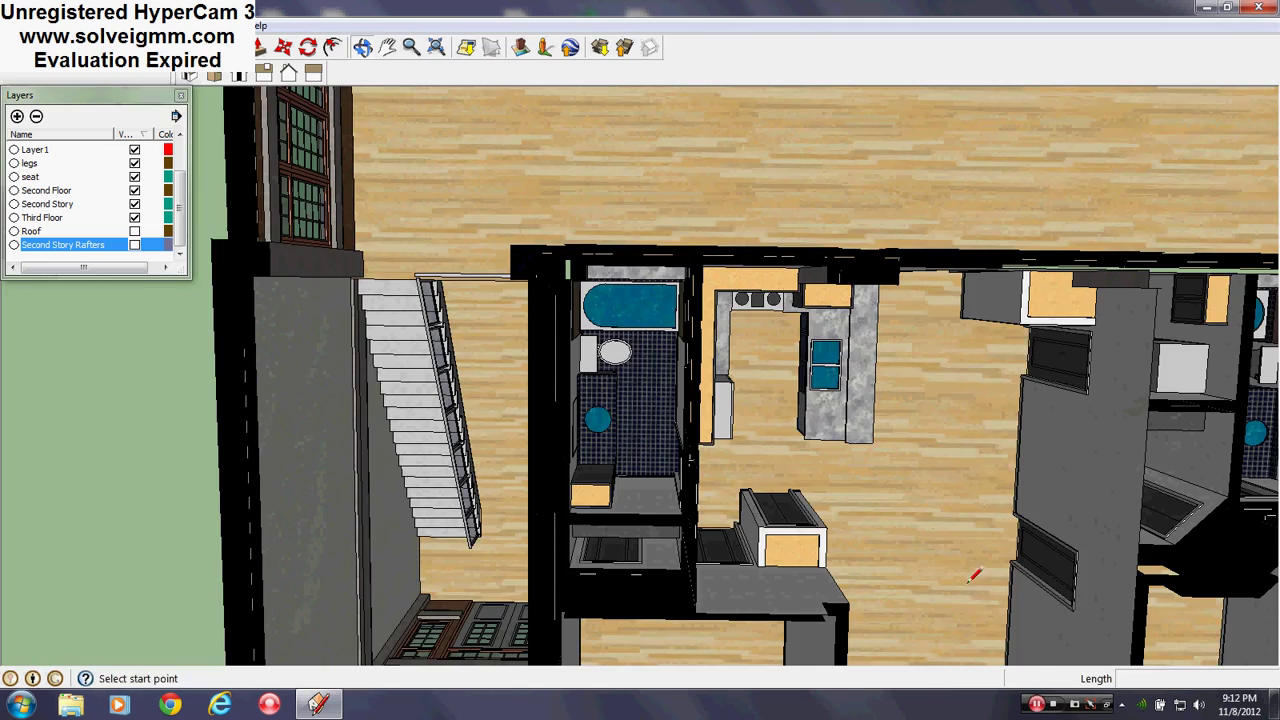
pyautogui.moveTo(200, 310)
pyautogui.mouseDown(button='middle')
pyautogui.moveTo(410, 290)
pyautogui.moveTo(657, 241)
pyautogui.moveTo(712, 124)
pyautogui.mouseUp(button='middle')
pyautogui.keyDown('shift'); pyautogui.moveTo(708, 225); pyautogui.dragTo(930, 455, button='middle'); pyautogui.keyUp('shift')
pyautogui.moveTo(712, 340)
pyautogui.mouseDown(button='middle')
pyautogui.moveTo(711, 400)
pyautogui.moveTo(646, 487)
pyautogui.moveTo(777, 441)
pyautogui.mouseUp(button='middle')
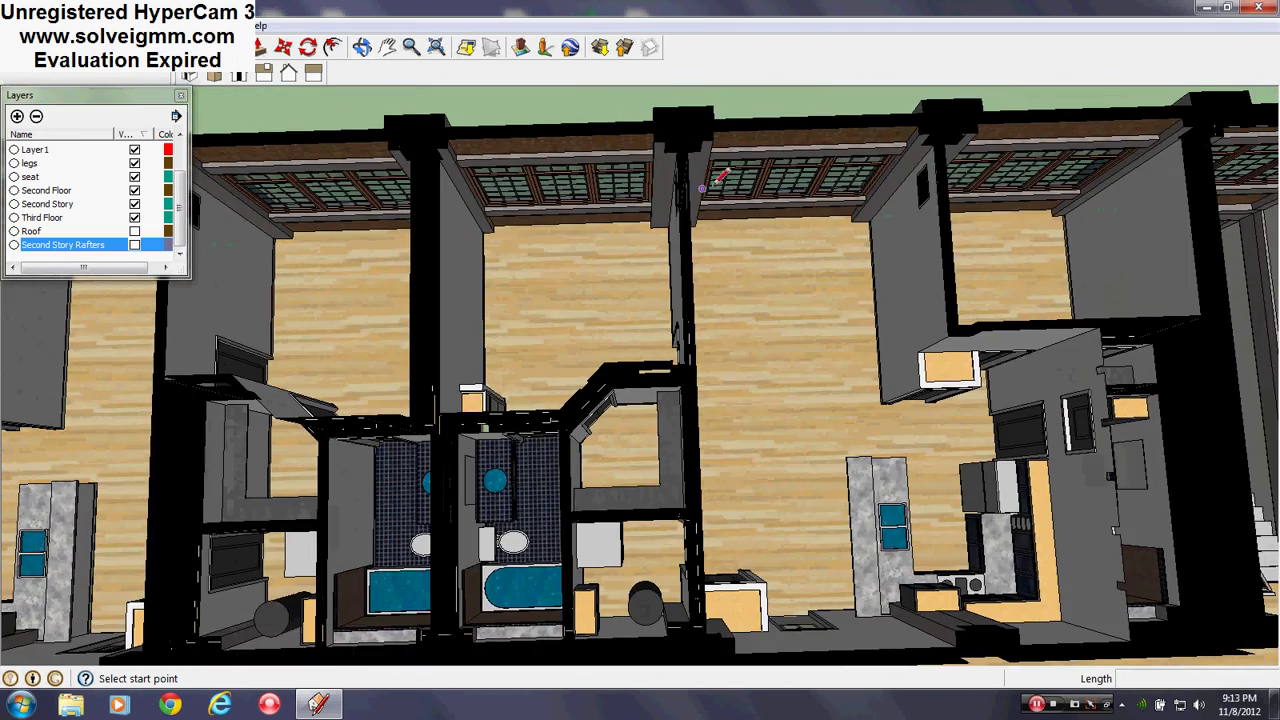
pyautogui.scroll(-4, 717, 200)
pyautogui.scroll(1, 805, 492)
pyautogui.scroll(3, 552, 382)
pyautogui.moveTo(552, 382)
pyautogui.mouseDown(button='middle')
pyautogui.moveTo(404, 364)
pyautogui.moveTo(130, 362)
pyautogui.mouseUp(button='middle')
pyautogui.moveTo(943, 442); pyautogui.dragTo(510, 457, button='middle')
pyautogui.keyDown('shift'); pyautogui.moveTo(625, 448); pyautogui.dragTo(795, 418, button='middle'); pyautogui.keyUp('shift')
pyautogui.scroll(1, 644, 270)
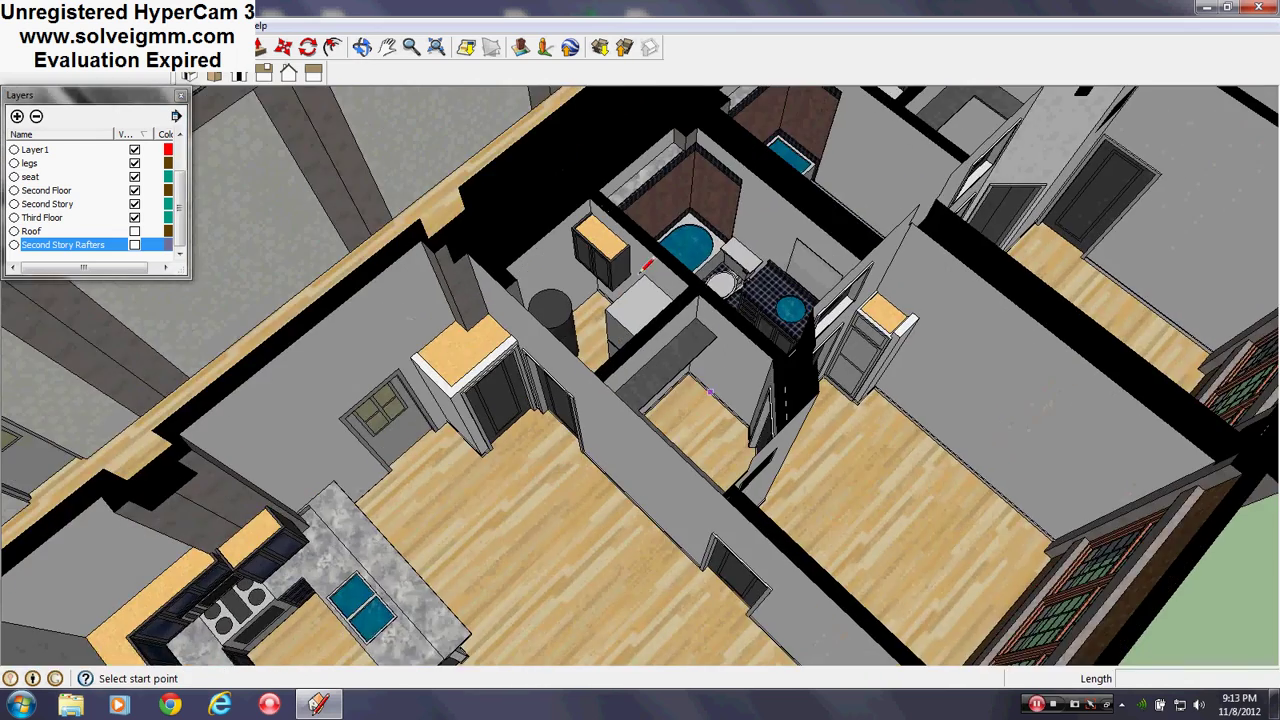
# - Examine the utility room's washer, water heater and wall cabinet, plus the nearby apartment entry and coat closet
pyautogui.scroll(3, 643, 271)
pyautogui.moveTo(643, 275); pyautogui.dragTo(728, 368, button='middle')
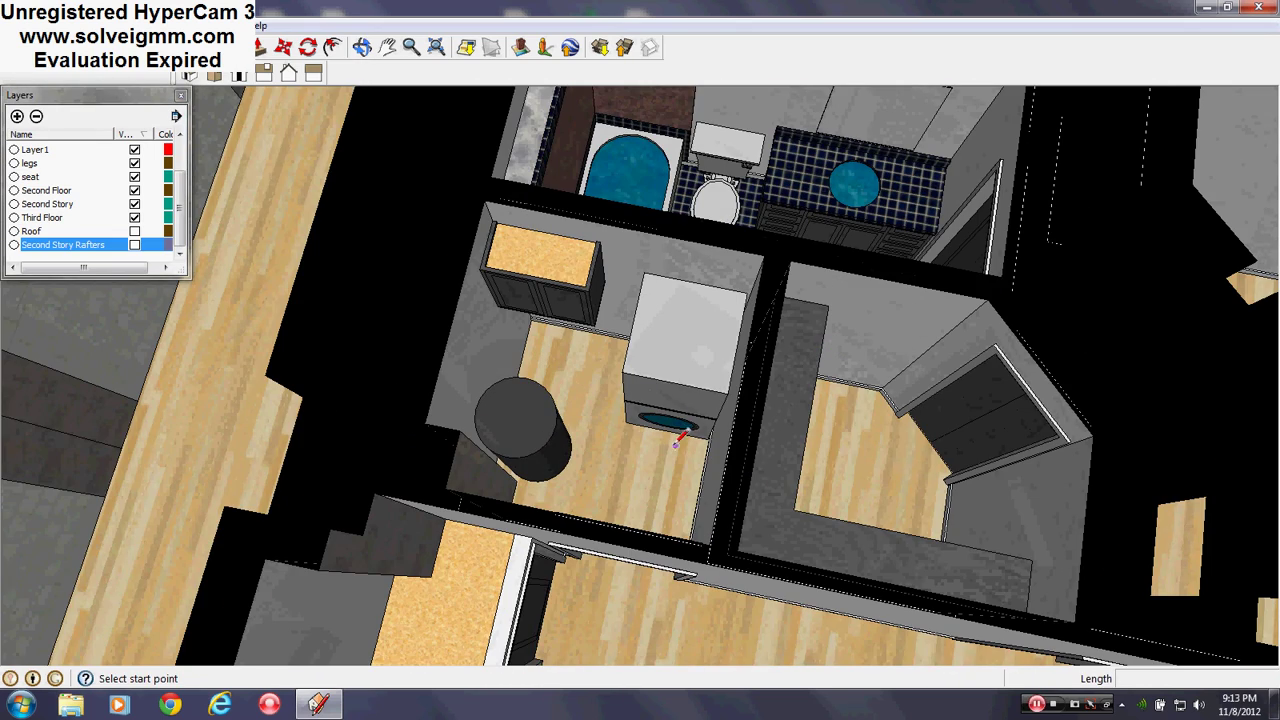
pyautogui.moveTo(715, 375); pyautogui.dragTo(557, 357, button='middle')
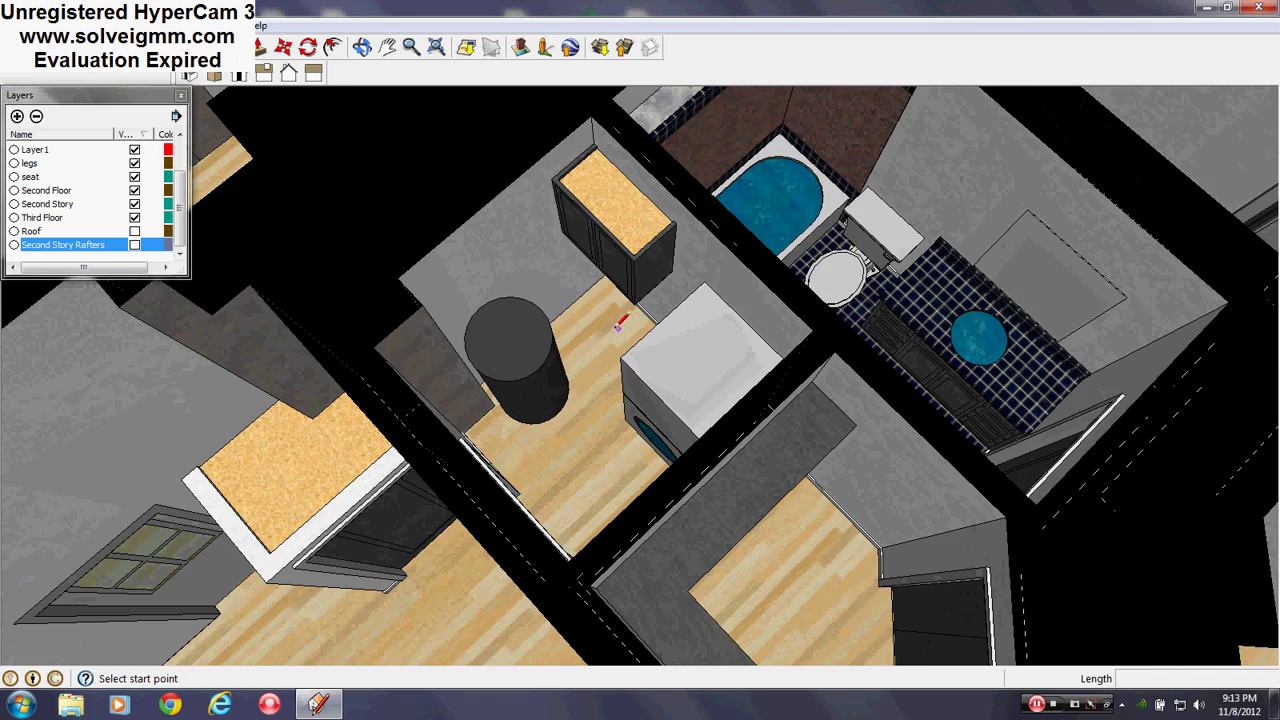
pyautogui.scroll(-4, 617, 327)
pyautogui.moveTo(586, 426); pyautogui.dragTo(520, 347, button='middle')
pyautogui.scroll(2, 488, 349)
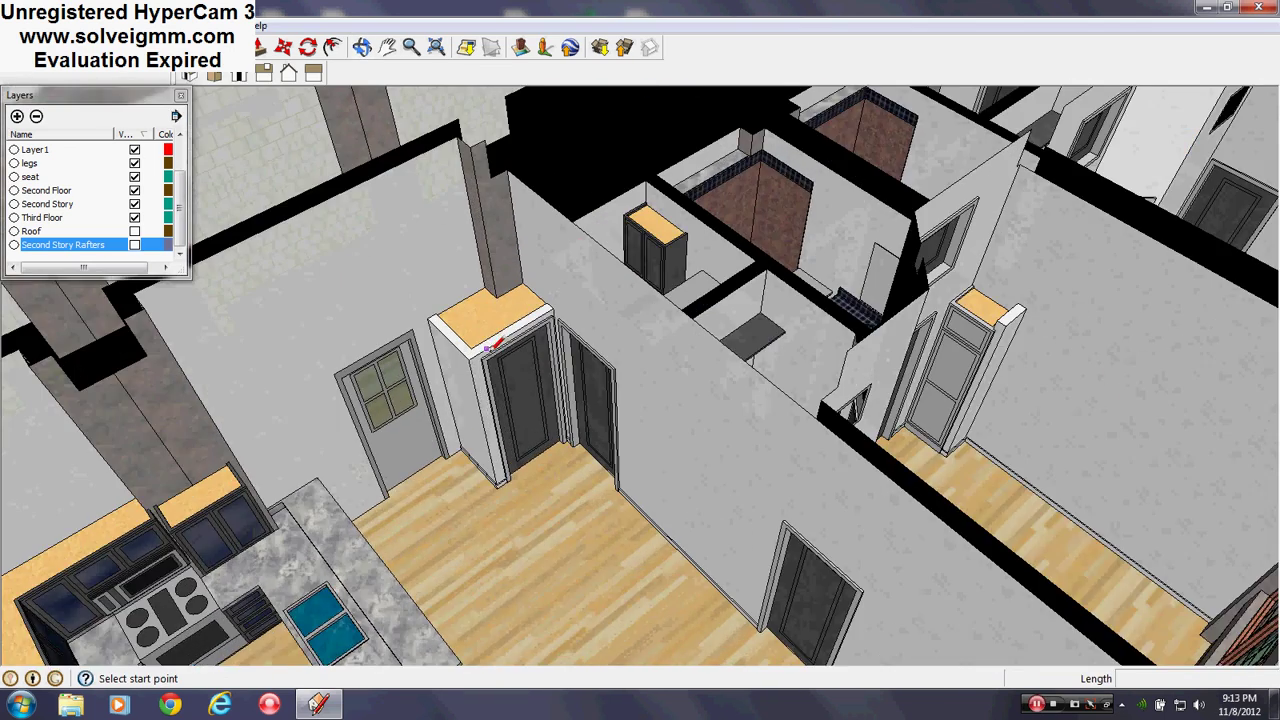
# - Survey the apartments on both sides of the central corridor from above, from the end stairwell along the wing
pyautogui.scroll(-4, 488, 349)
pyautogui.moveTo(703, 358); pyautogui.dragTo(443, 448, button='middle')
pyautogui.scroll(3, 443, 448)
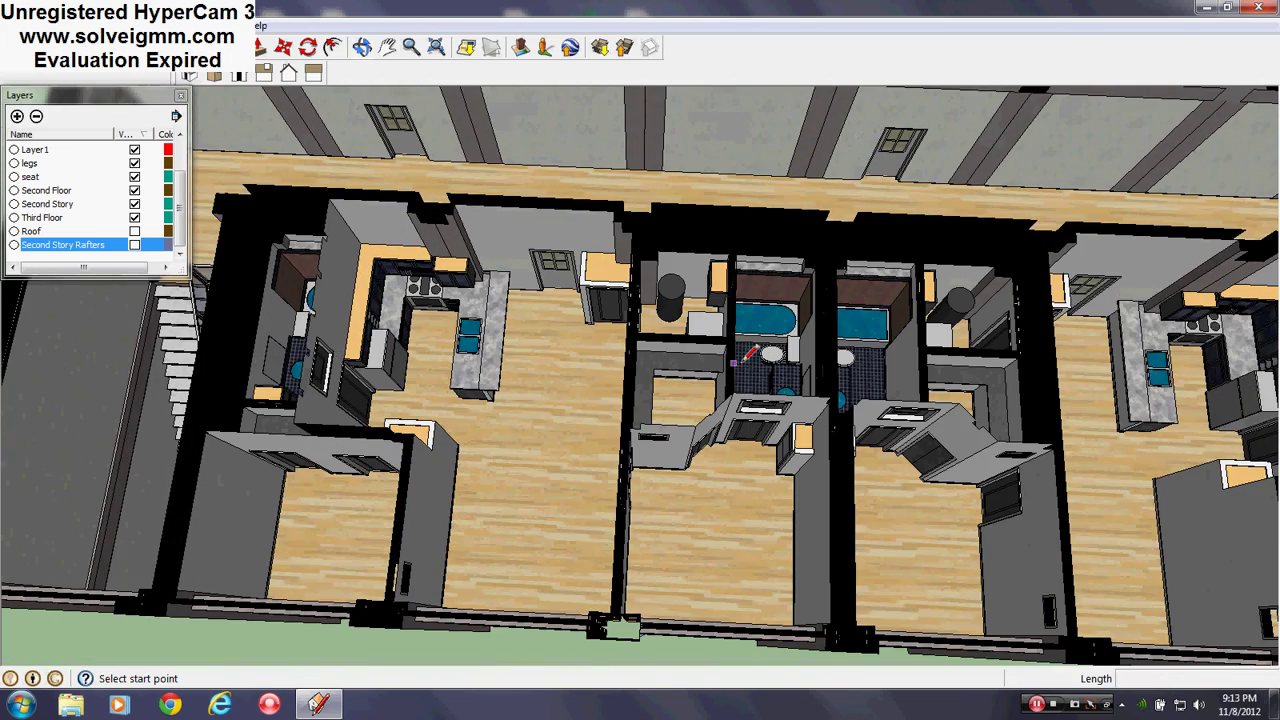
pyautogui.scroll(2, 742, 362)
pyautogui.moveTo(742, 362)
pyautogui.mouseDown(button='middle')
pyautogui.moveTo(757, 437)
pyautogui.moveTo(737, 378)
pyautogui.mouseUp(button='middle')
pyautogui.scroll(-5, 737, 378)
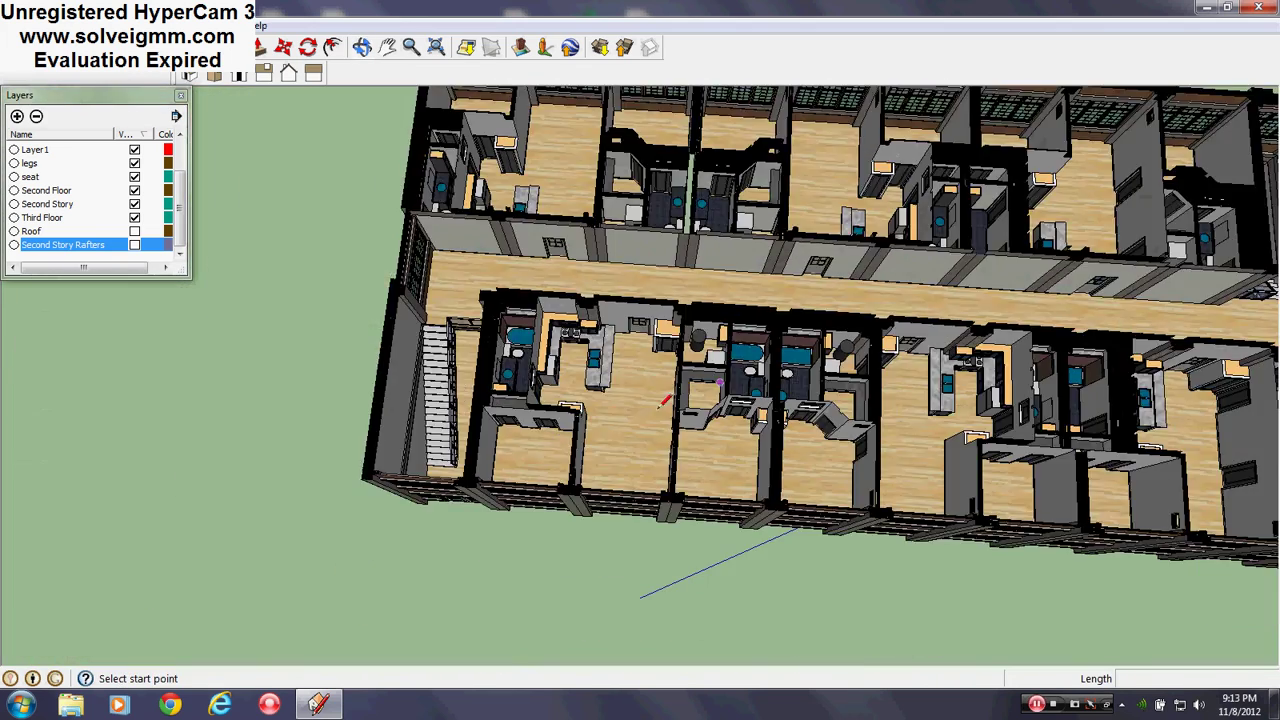
pyautogui.scroll(-4, 514, 443)
pyautogui.scroll(4, 615, 429)
pyautogui.moveTo(537, 447); pyautogui.dragTo(506, 435, button='middle')
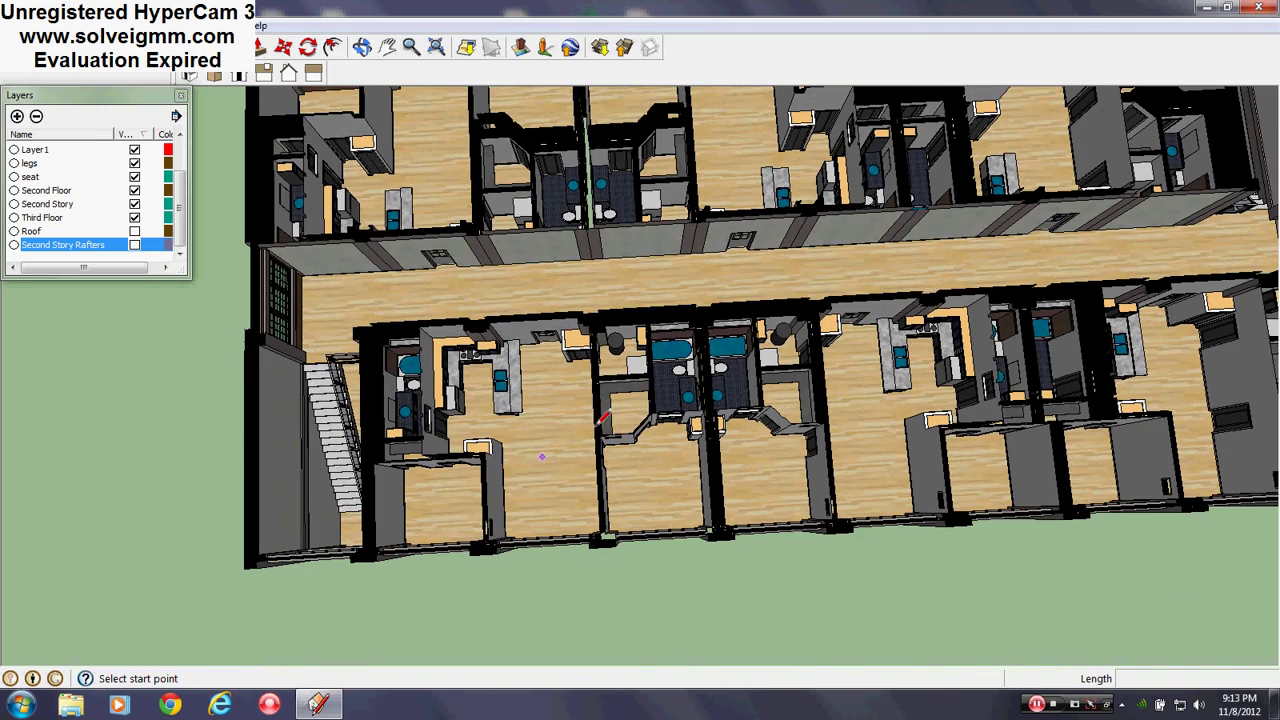
# - Undo the hiding of the Second Story Rafters layer
pyautogui.scroll(-2, 605, 420)
pyautogui.moveTo(770, 262); pyautogui.dragTo(718, 165, button='middle')
pyautogui.hotkey('ctrl', 'z')
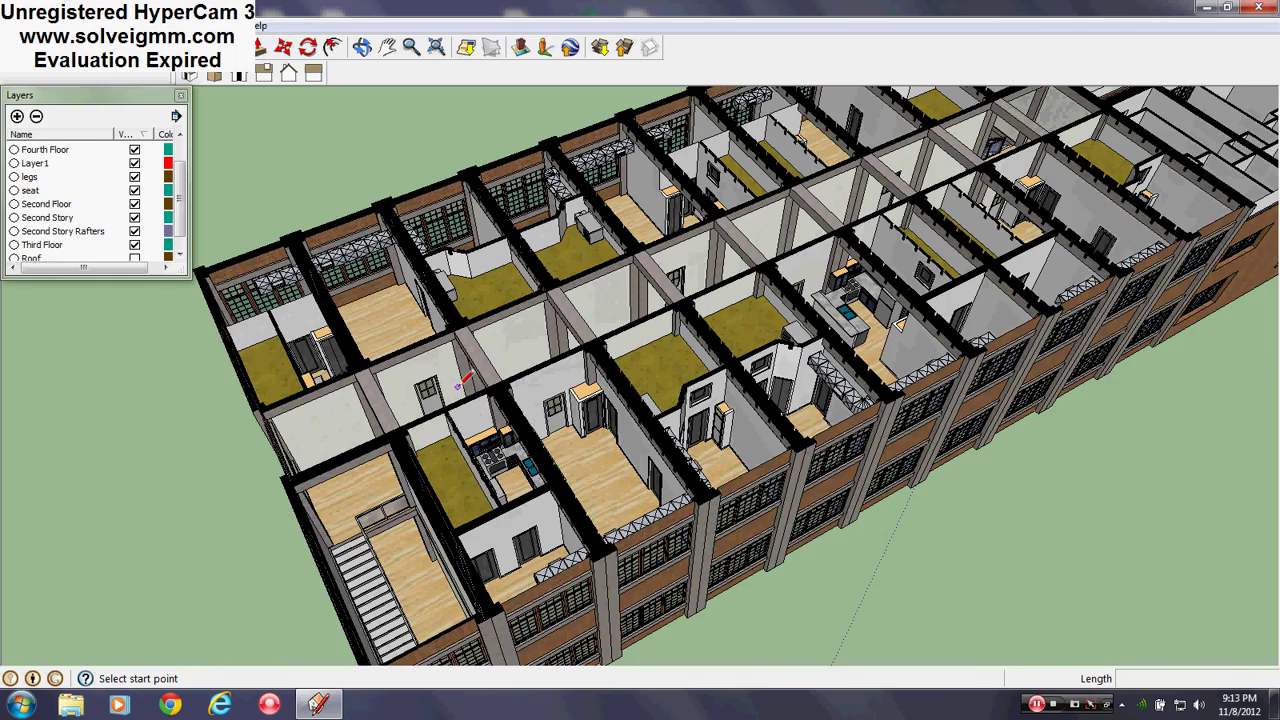
# - Examine the roofless apartments from above, following the ductwork from the air handlers on the plywood lofts to the windows
pyautogui.scroll(3, 620, 462)
pyautogui.moveTo(657, 434); pyautogui.dragTo(735, 396, button='middle')
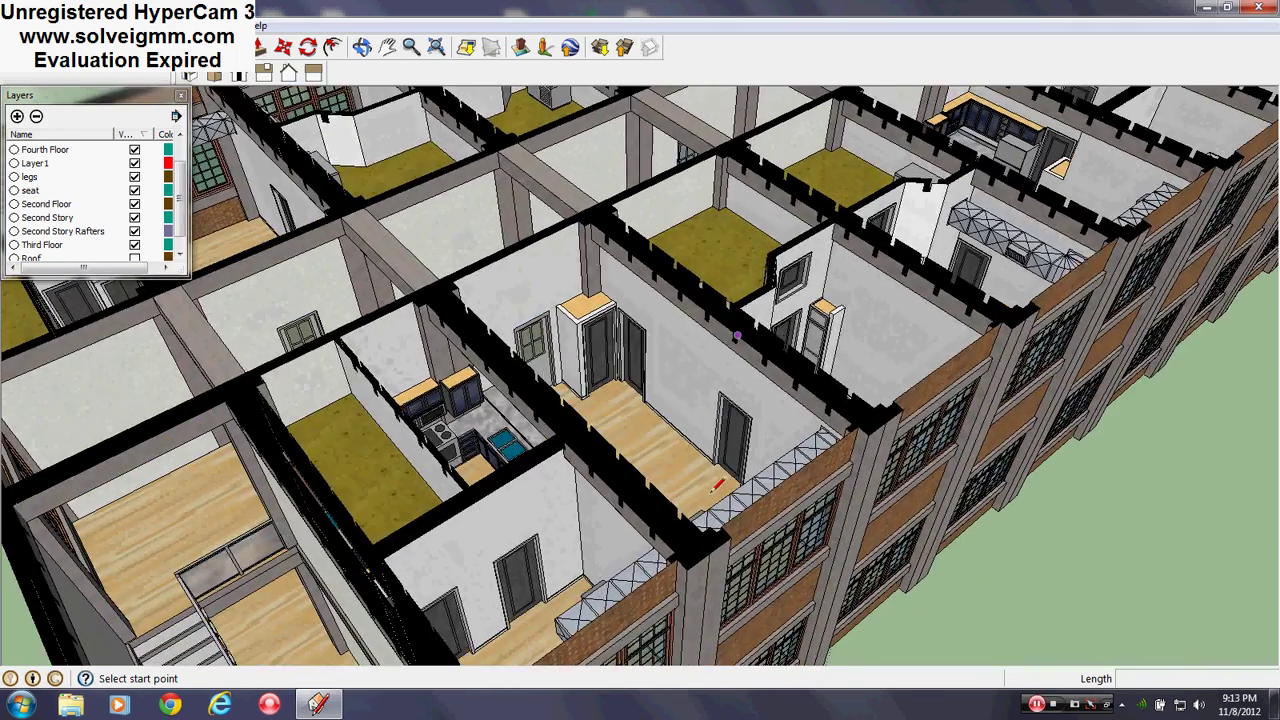
pyautogui.scroll(2, 780, 500)
pyautogui.moveTo(788, 514); pyautogui.dragTo(570, 530, button='middle')
pyautogui.moveTo(837, 555); pyautogui.dragTo(672, 400, button='middle')
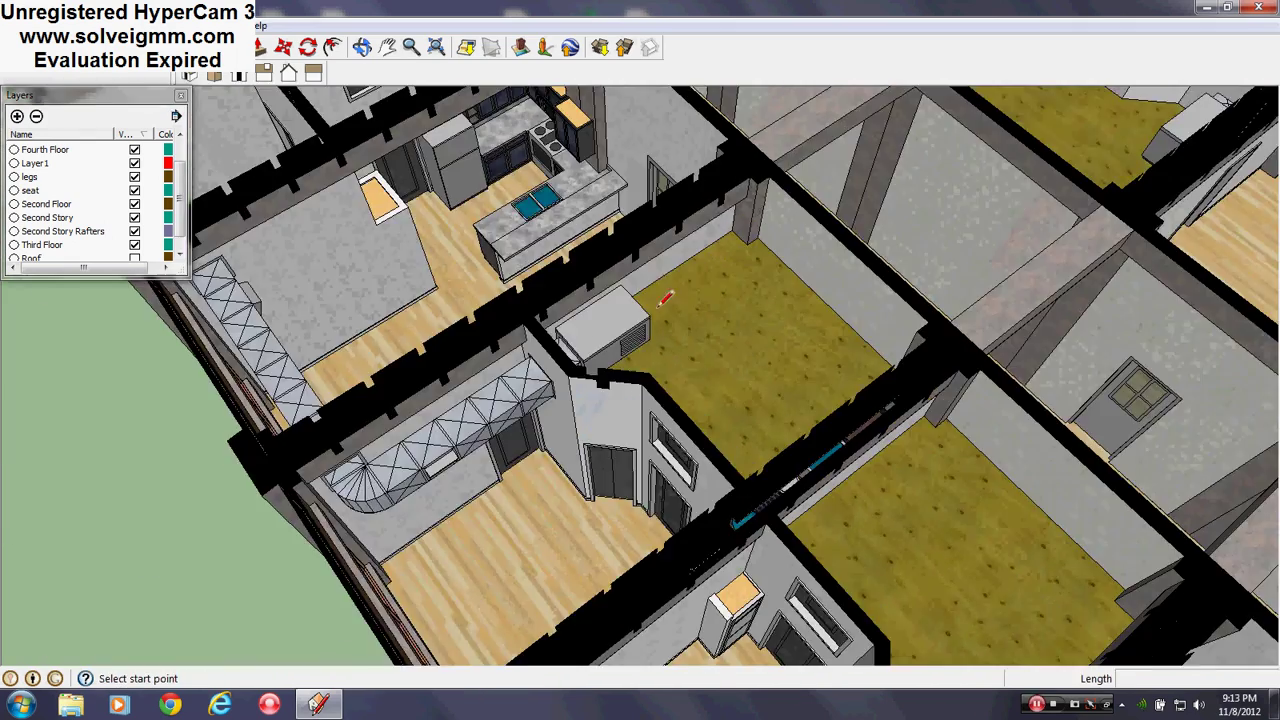
pyautogui.moveTo(570, 340); pyautogui.dragTo(900, 450, button='middle')
pyautogui.moveTo(570, 385); pyautogui.dragTo(830, 440, button='middle')
pyautogui.keyDown('shift'); pyautogui.moveTo(455, 446); pyautogui.dragTo(855, 630, button='middle'); pyautogui.keyUp('shift')
pyautogui.moveTo(603, 485)
pyautogui.mouseDown(button='middle')
pyautogui.moveTo(371, 423)
pyautogui.moveTo(737, 400)
pyautogui.moveTo(303, 400)
pyautogui.moveTo(603, 455)
pyautogui.mouseUp(button='middle')
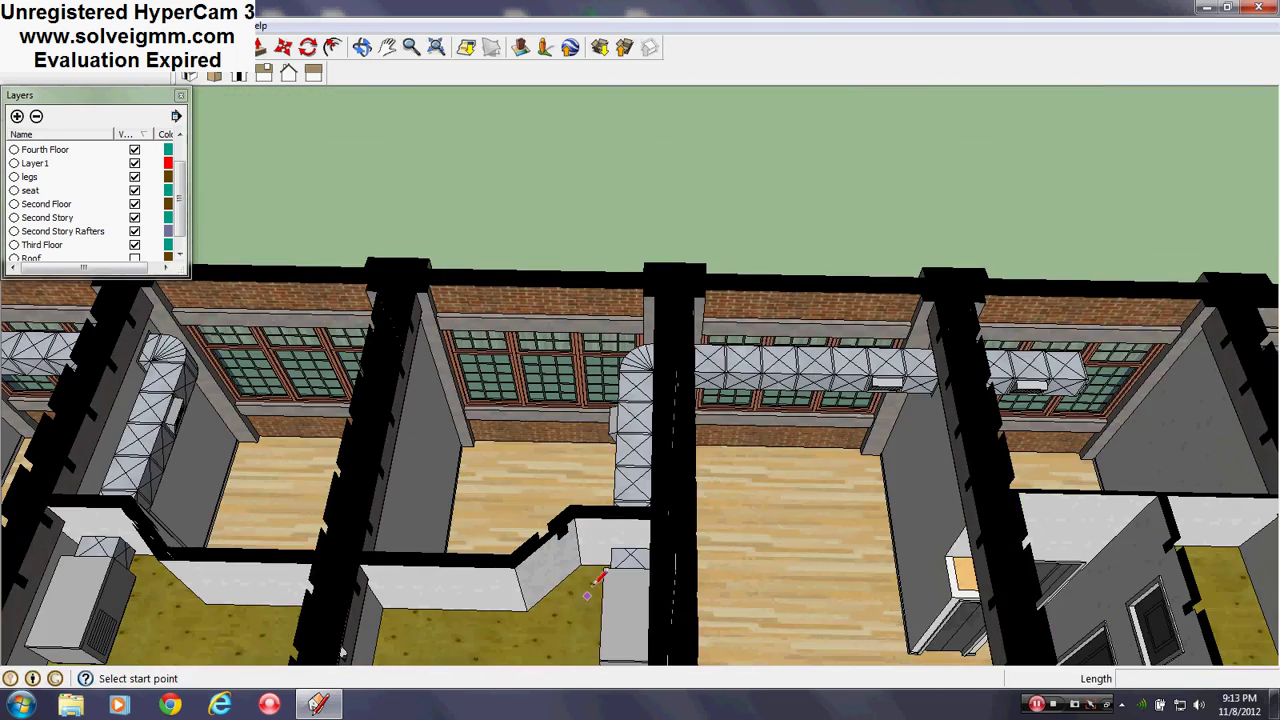
pyautogui.moveTo(597, 578); pyautogui.dragTo(568, 392, button='middle')
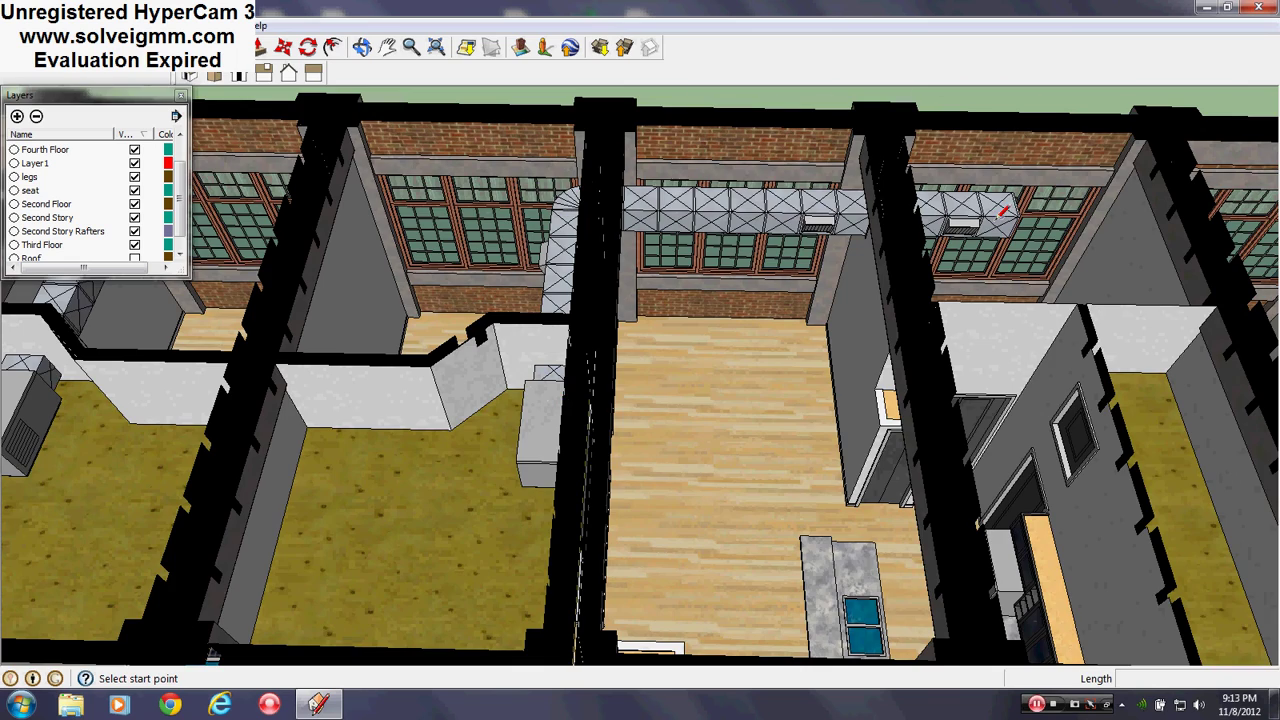
# - Inspect the exposed duct and its slatted vents close up where the duct runs along the apartment windows
pyautogui.moveTo(1003, 212); pyautogui.dragTo(874, 214, button='middle')
pyautogui.scroll(6, 831, 243)
pyautogui.moveTo(874, 277)
pyautogui.mouseDown(button='middle')
pyautogui.moveTo(854, 183)
pyautogui.moveTo(717, 74)
pyautogui.moveTo(957, 283)
pyautogui.mouseUp(button='middle')
pyautogui.scroll(-4, 957, 290)
pyautogui.scroll(4, 1054, 331)
pyautogui.moveTo(1054, 331)
pyautogui.mouseDown(button='middle')
pyautogui.moveTo(806, 376)
pyautogui.moveTo(654, 251)
pyautogui.mouseUp(button='middle')
pyautogui.scroll(2, 654, 330)
pyautogui.moveTo(697, 540)
pyautogui.mouseDown(button='middle')
pyautogui.moveTo(749, 282)
pyautogui.moveTo(653, 475)
pyautogui.mouseUp(button='middle')
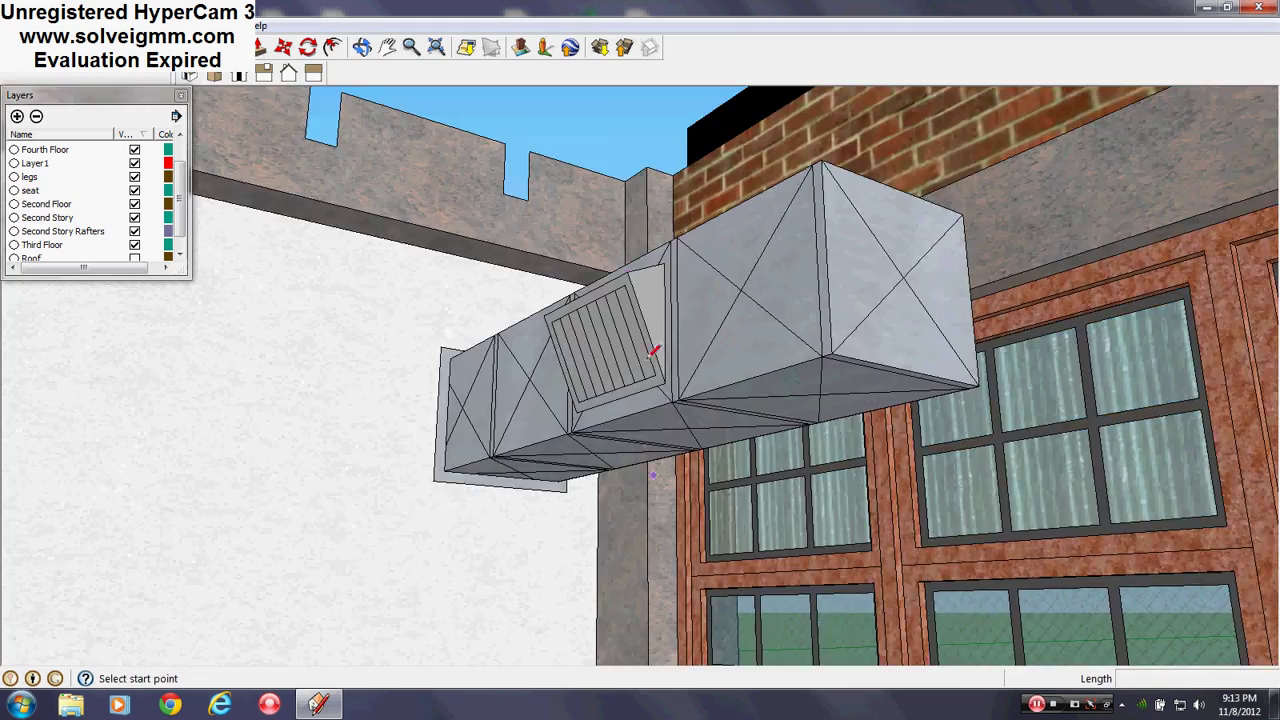
pyautogui.scroll(-5, 840, 571)
pyautogui.moveTo(654, 355)
pyautogui.mouseDown(button='middle')
pyautogui.moveTo(840, 571)
pyautogui.moveTo(537, 466)
pyautogui.moveTo(686, 300)
pyautogui.moveTo(860, 346)
pyautogui.moveTo(866, 336)
pyautogui.mouseUp(button='middle')
pyautogui.scroll(3, 686, 297)
pyautogui.scroll(4, 930, 185)
pyautogui.moveTo(930, 185)
pyautogui.mouseDown(button='middle')
pyautogui.moveTo(826, 130)
pyautogui.moveTo(1136, 247)
pyautogui.moveTo(674, 400)
pyautogui.moveTo(469, 497)
pyautogui.moveTo(493, 352)
pyautogui.moveTo(580, 400)
pyautogui.moveTo(449, 426)
pyautogui.moveTo(588, 368)
pyautogui.moveTo(606, 420)
pyautogui.moveTo(528, 392)
pyautogui.mouseUp(button='middle')
# - Show the Roof layer again over the whole building and close the Layers window
pyautogui.scroll(-5, 1117, 268)
pyautogui.scroll(-2, 493, 352)
pyautogui.scroll(-5, 586, 389)
pyautogui.moveTo(543, 463)
pyautogui.keyDown('shift'); pyautogui.mouseDown(button='middle')
pyautogui.moveTo(445, 470)
pyautogui.moveTo(350, 345)
pyautogui.mouseUp(button='middle'); pyautogui.keyUp('shift')
pyautogui.scroll(-1, 440, 457)
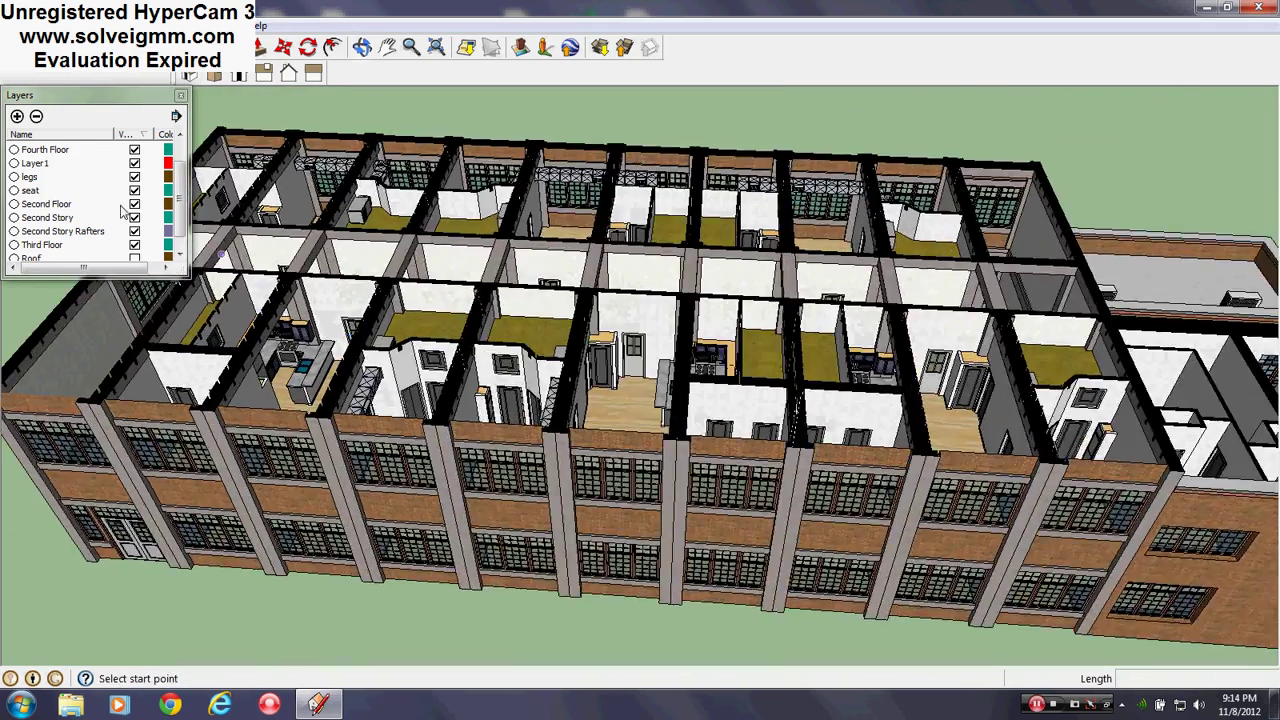
pyautogui.click(135, 258)
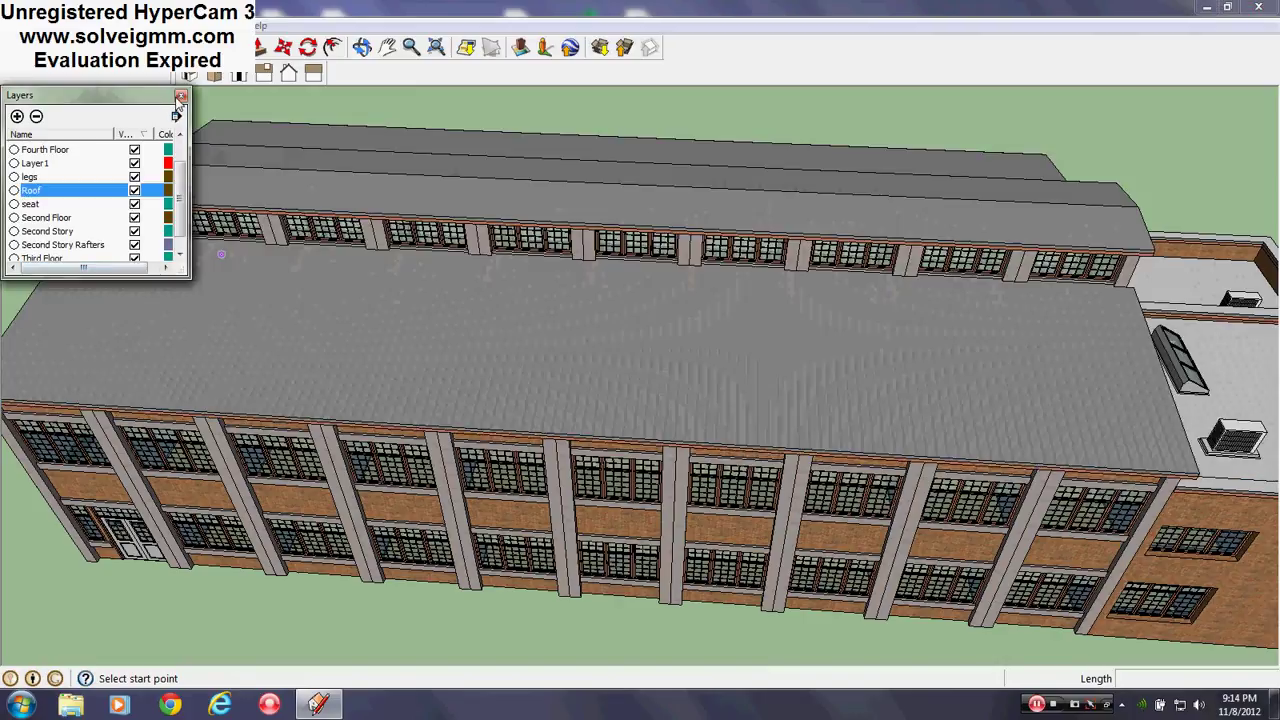
pyautogui.click(181, 97)
# - Examine the factory's sloped main roof, clerestory windows and the upper flat roof's skylights and air-conditioning units
pyautogui.moveTo(620, 358)
pyautogui.mouseDown(button='middle')
pyautogui.moveTo(566, 389)
pyautogui.moveTo(424, 325)
pyautogui.mouseUp(button='middle')
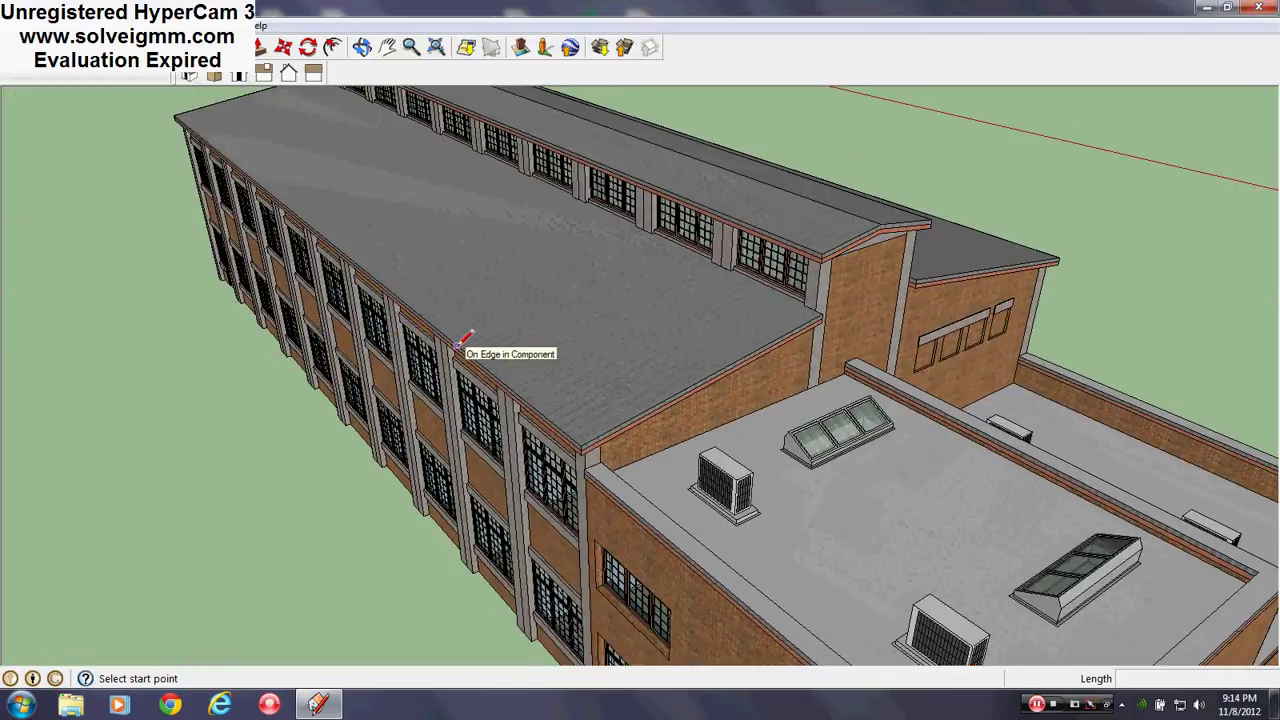
pyautogui.scroll(5, 457, 346)
pyautogui.moveTo(597, 426); pyautogui.dragTo(678, 426, button='middle')
pyautogui.scroll(-5, 678, 426)
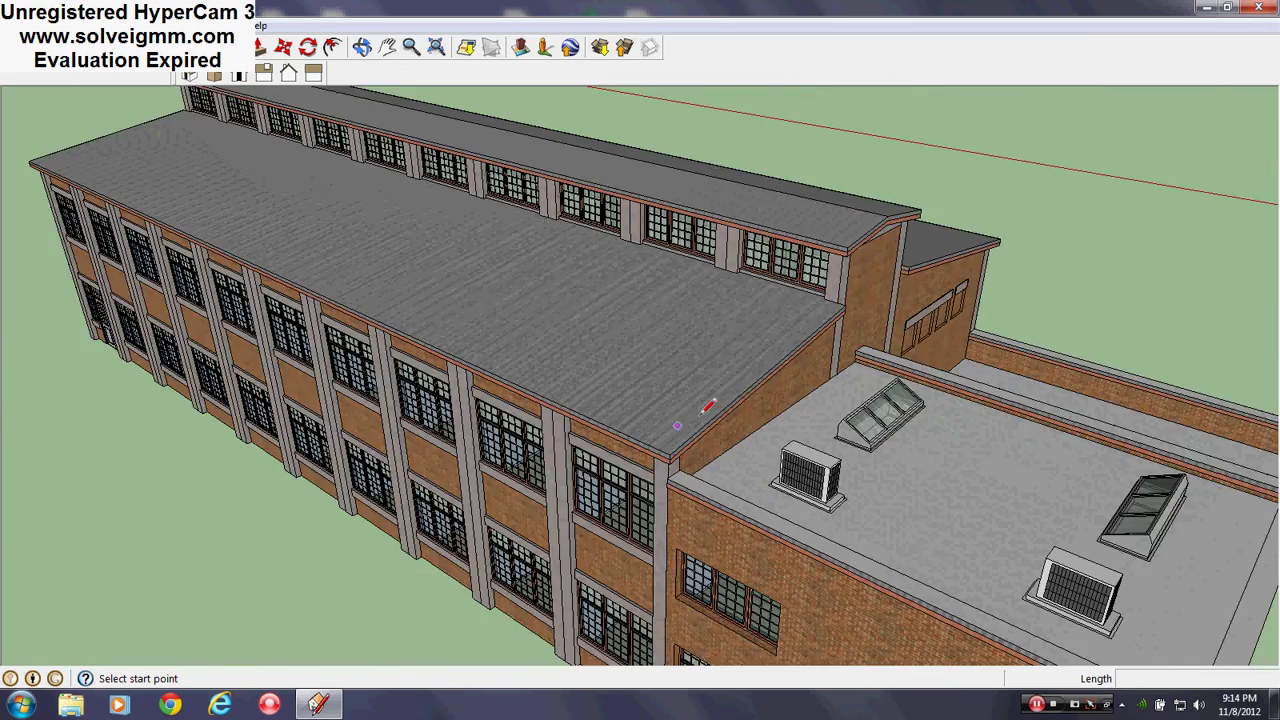
pyautogui.scroll(-6, 580, 312)
pyautogui.scroll(7, 720, 385)
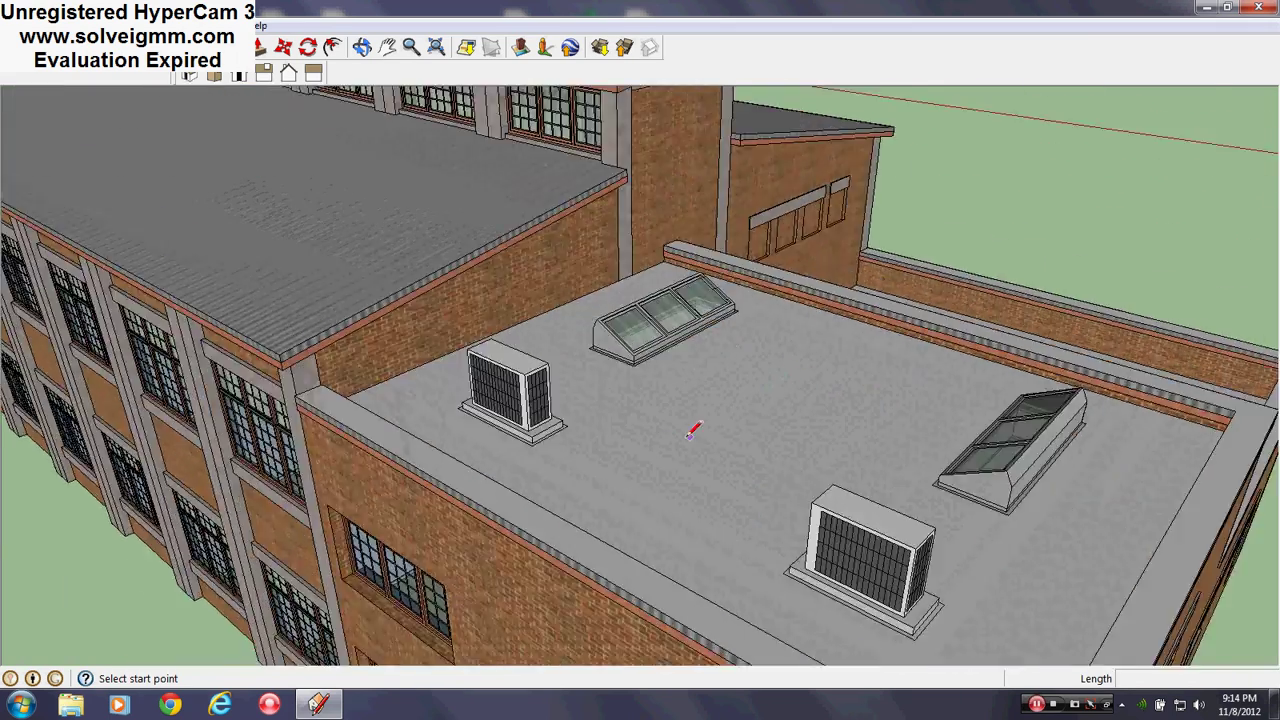
pyautogui.moveTo(692, 430); pyautogui.dragTo(52, 412, button='middle')
pyautogui.scroll(-4, 534, 380)
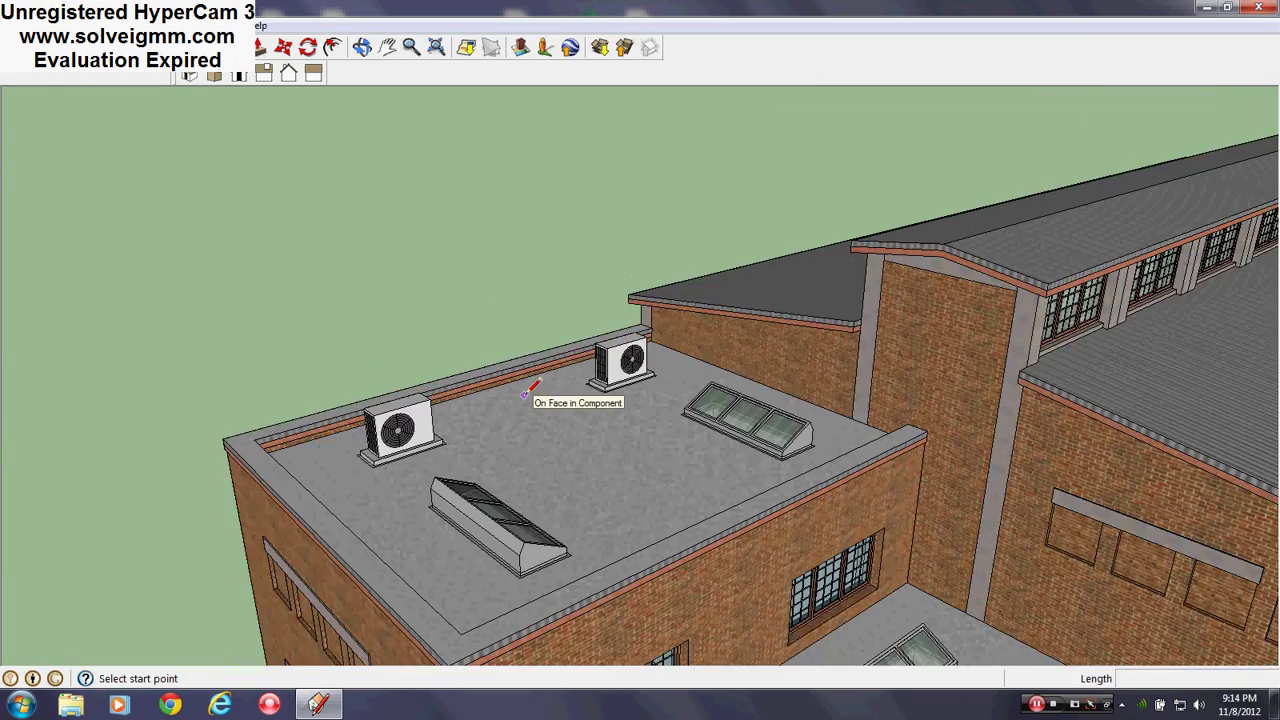
pyautogui.scroll(-2, 703, 619)
# - Examine the lower flat roof from several angles, including its skylights, fan units, parapet and adjoining brick walls
pyautogui.scroll(7, 696, 622)
pyautogui.moveTo(694, 615)
pyautogui.mouseDown(button='middle')
pyautogui.moveTo(586, 600)
pyautogui.moveTo(869, 714)
pyautogui.mouseUp(button='middle')
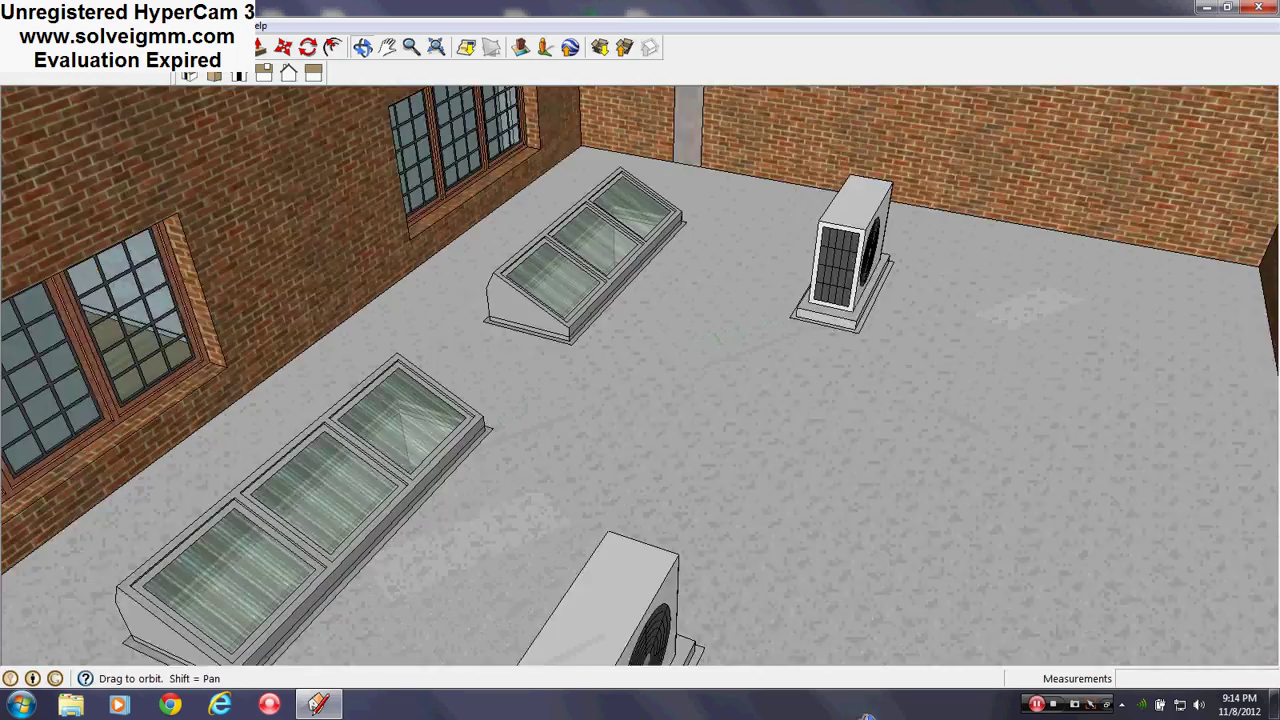
pyautogui.moveTo(447, 510)
pyautogui.mouseDown(button='middle')
pyautogui.moveTo(589, 443)
pyautogui.moveTo(656, 459)
pyautogui.mouseUp(button='middle')
pyautogui.scroll(-4, 566, 366)
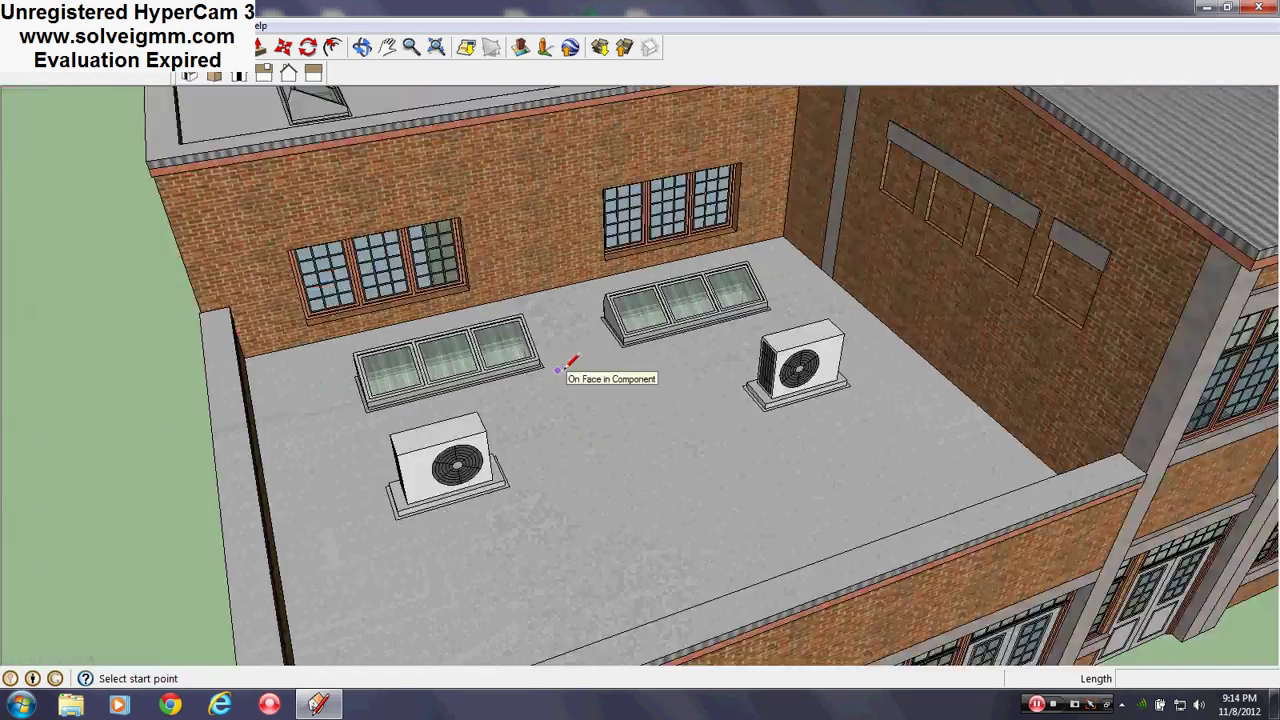
pyautogui.scroll(5, 696, 371)
pyautogui.moveTo(940, 382)
pyautogui.mouseDown(button='middle')
pyautogui.moveTo(1034, 286)
pyautogui.moveTo(1072, 290)
pyautogui.mouseUp(button='middle')
pyautogui.scroll(-4, 694, 302)
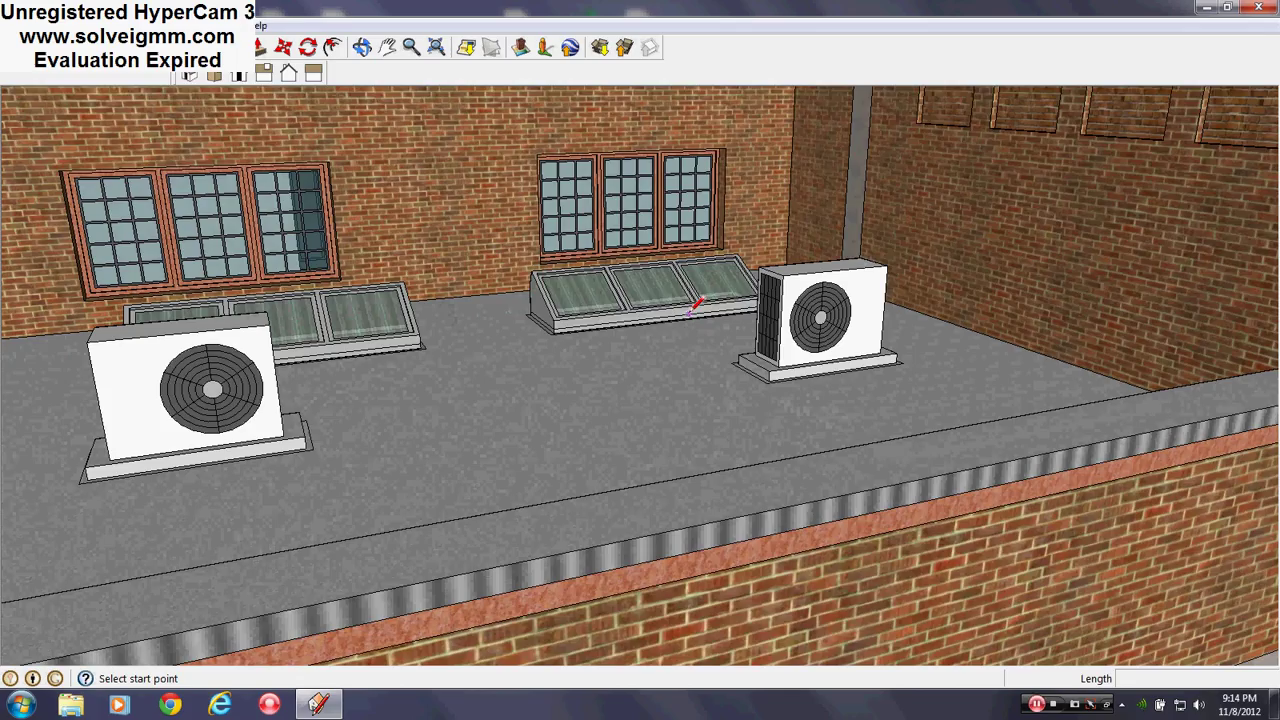
pyautogui.moveTo(692, 302)
pyautogui.mouseDown(button='middle')
pyautogui.moveTo(1143, 371)
pyautogui.moveTo(1010, 420)
pyautogui.moveTo(778, 435)
pyautogui.moveTo(628, 368)
pyautogui.mouseUp(button='middle')
pyautogui.scroll(5, 1271, 377)
pyautogui.scroll(-6, 628, 368)
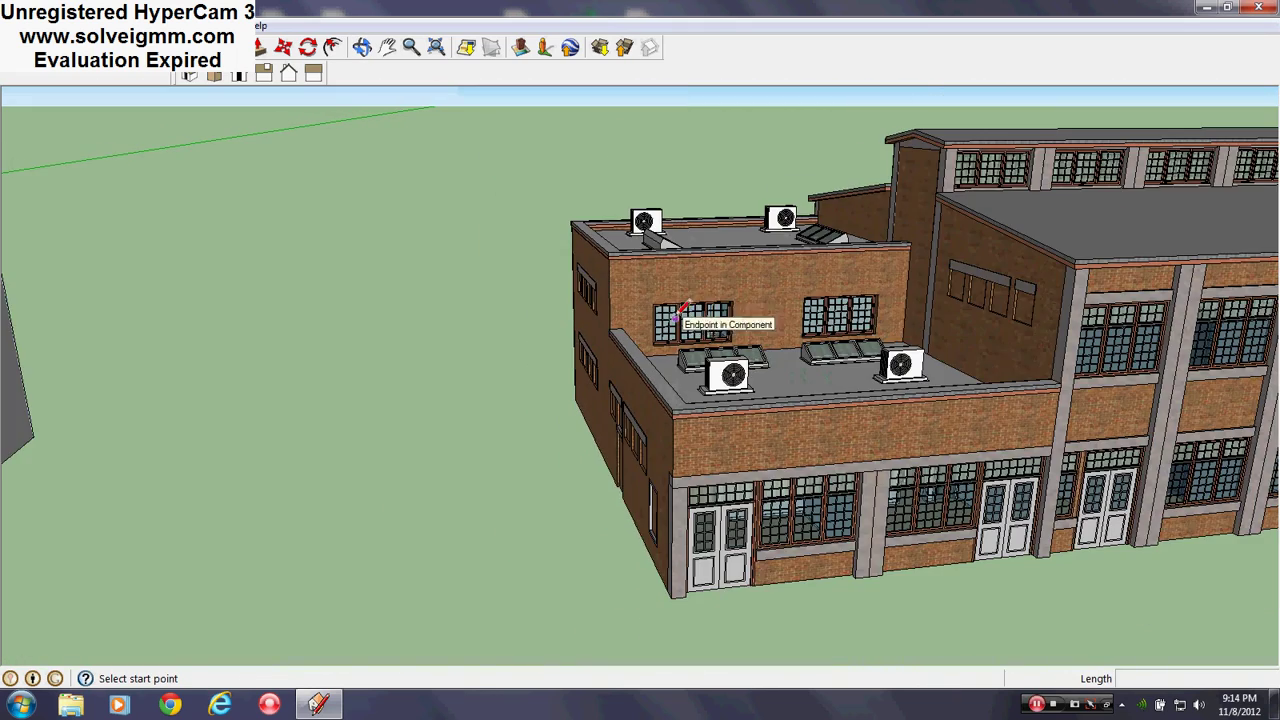
# - Inspect the ground-floor white double doors, transoms and multi-pane windows on the brick annex
pyautogui.scroll(7, 745, 545)
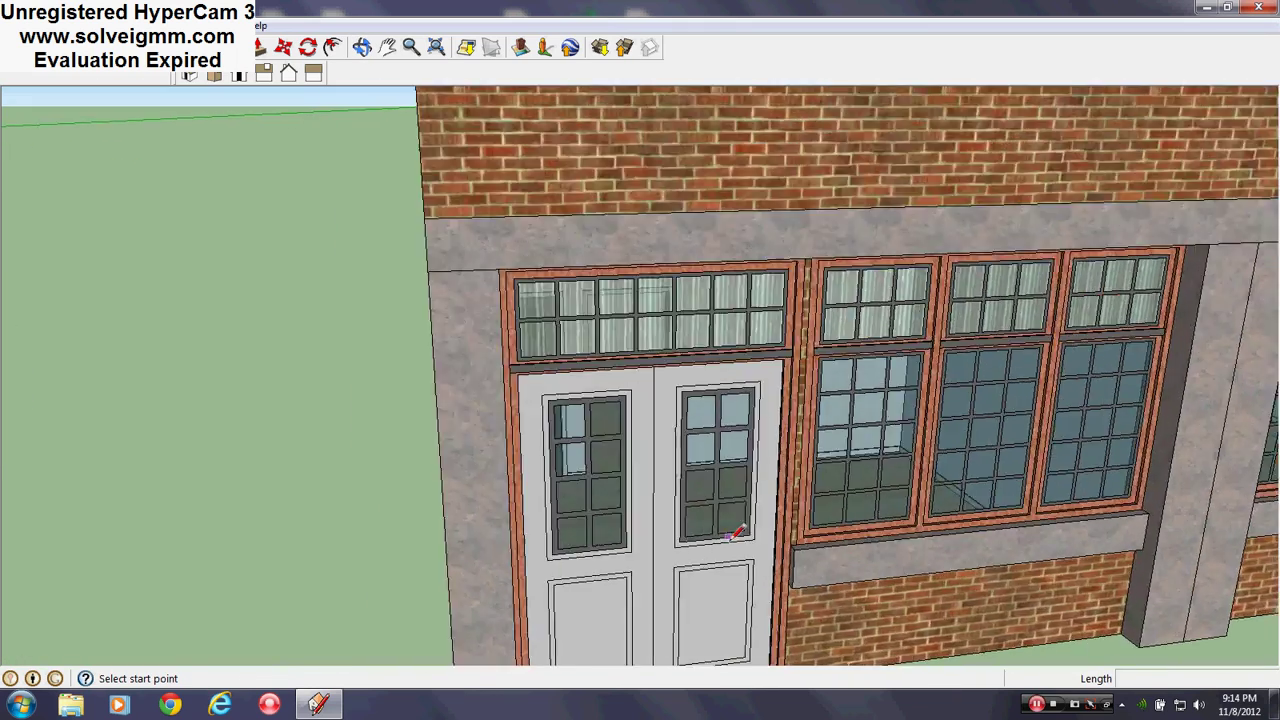
pyautogui.moveTo(727, 536); pyautogui.dragTo(725, 467, button='middle')
pyautogui.moveTo(612, 412)
pyautogui.mouseDown(button='middle')
pyautogui.moveTo(726, 431)
pyautogui.moveTo(849, 420)
pyautogui.moveTo(34, 471)
pyautogui.mouseUp(button='middle')
pyautogui.scroll(-4, 849, 420)
pyautogui.scroll(5, 790, 385)
pyautogui.scroll(10, 760, 348)
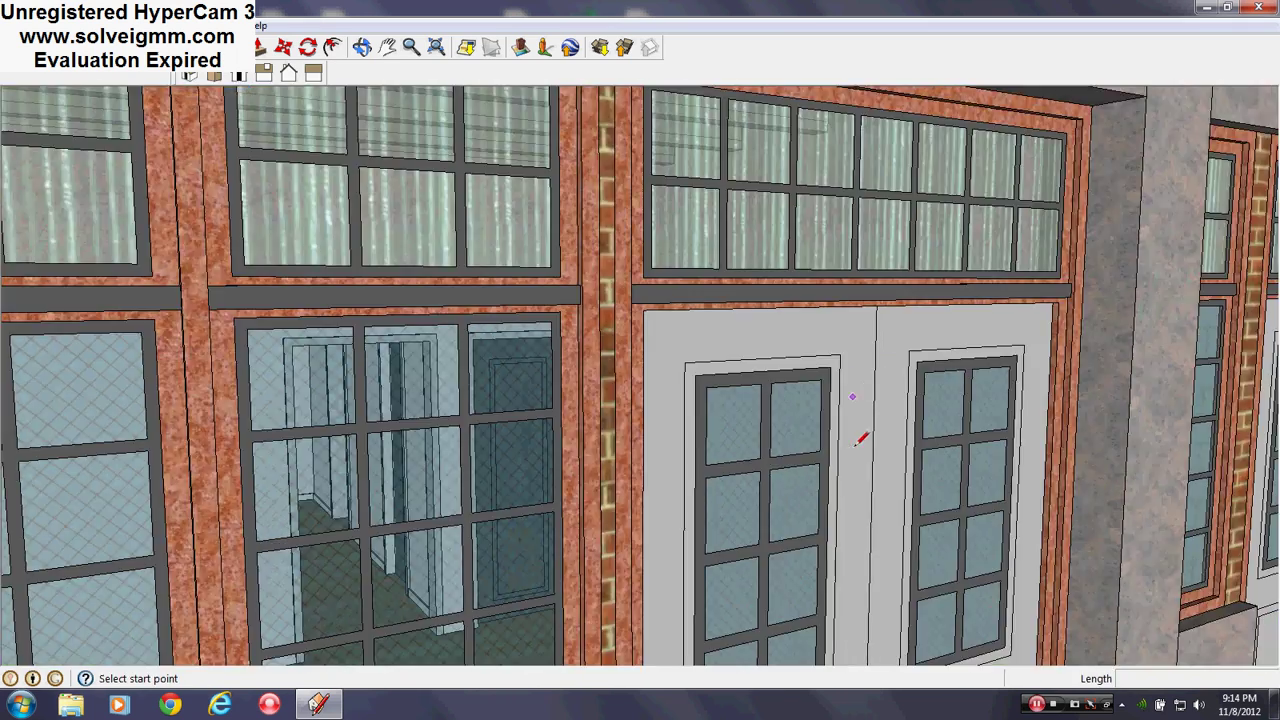
# - Look around the ground-floor room inside the annex, including its wood floor, baseboards, windows, doorway and panelled door
pyautogui.scroll(5, 568, 542)
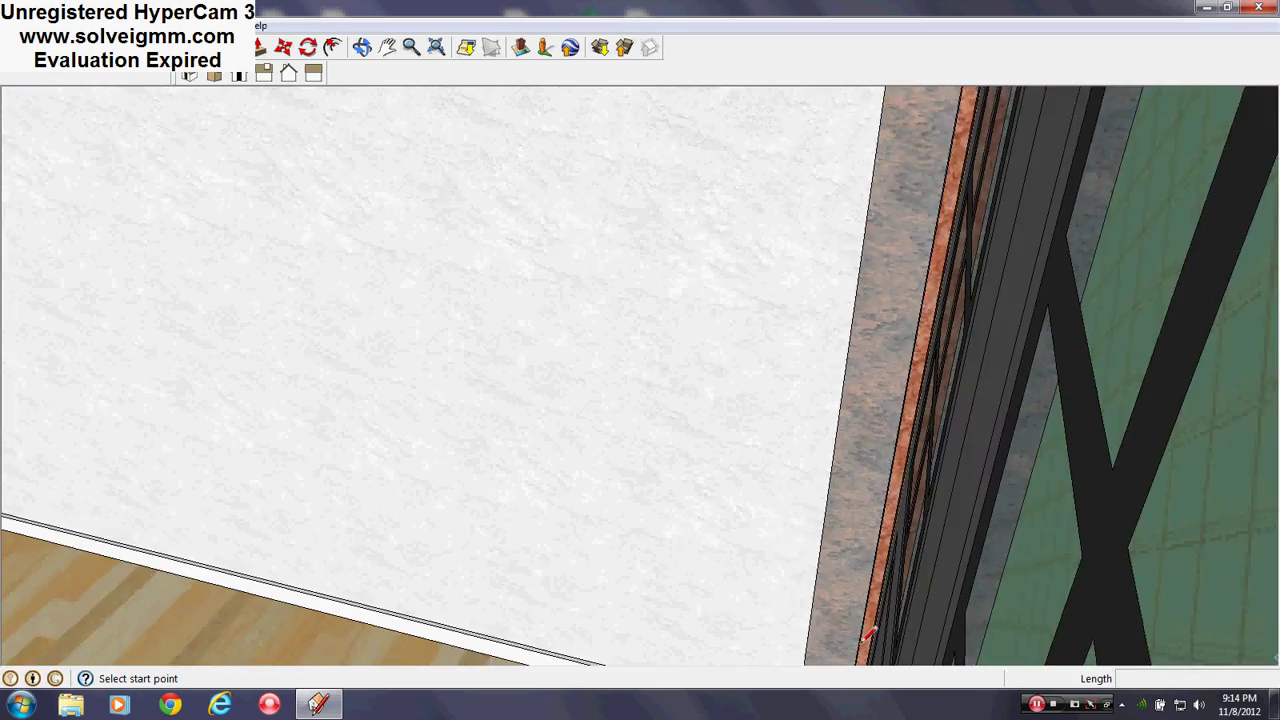
pyautogui.moveTo(568, 542)
pyautogui.keyDown('shift'); pyautogui.mouseDown(button='middle')
pyautogui.moveTo(1149, 543)
pyautogui.moveTo(786, 514)
pyautogui.moveTo(893, 503)
pyautogui.mouseUp(button='middle'); pyautogui.keyUp('shift')
pyautogui.moveTo(854, 548); pyautogui.dragTo(691, 480, button='middle')
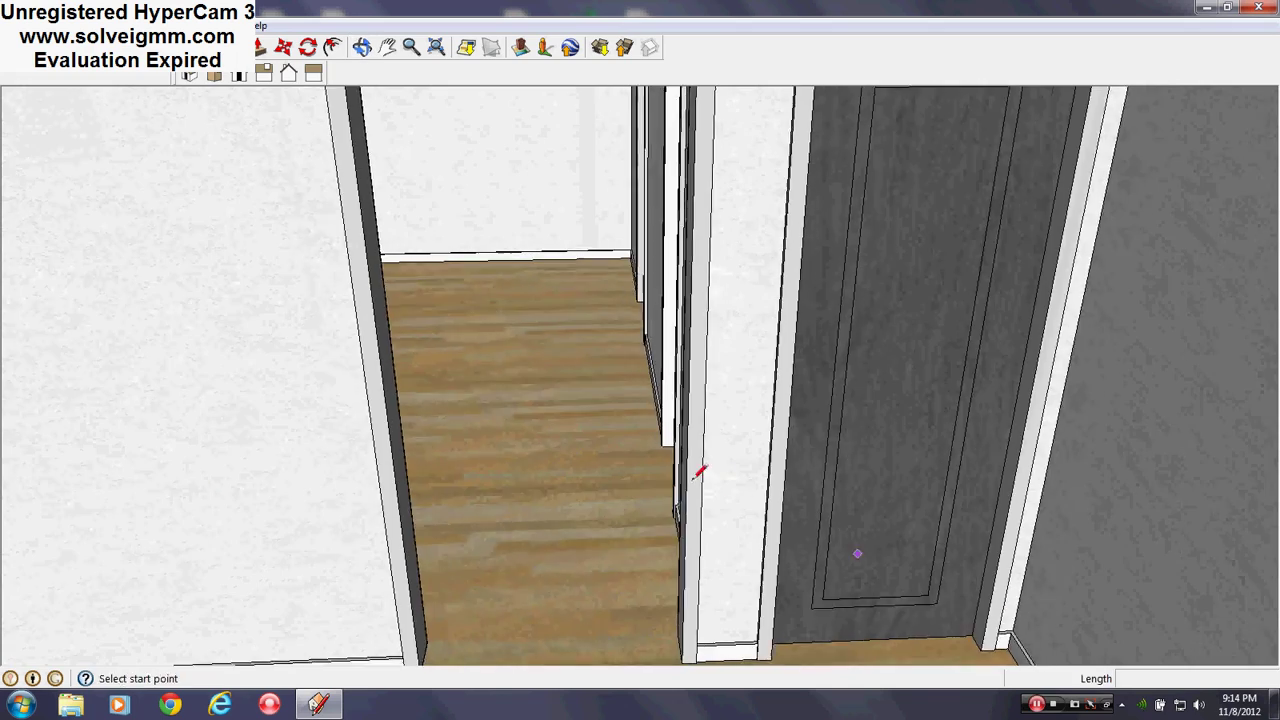
pyautogui.moveTo(340, 440)
pyautogui.keyDown('shift'); pyautogui.mouseDown(button='middle')
pyautogui.moveTo(900, 309)
pyautogui.moveTo(523, 348)
pyautogui.mouseUp(button='middle'); pyautogui.keyUp('shift')
pyautogui.moveTo(487, 378); pyautogui.dragTo(60, 400, button='middle')
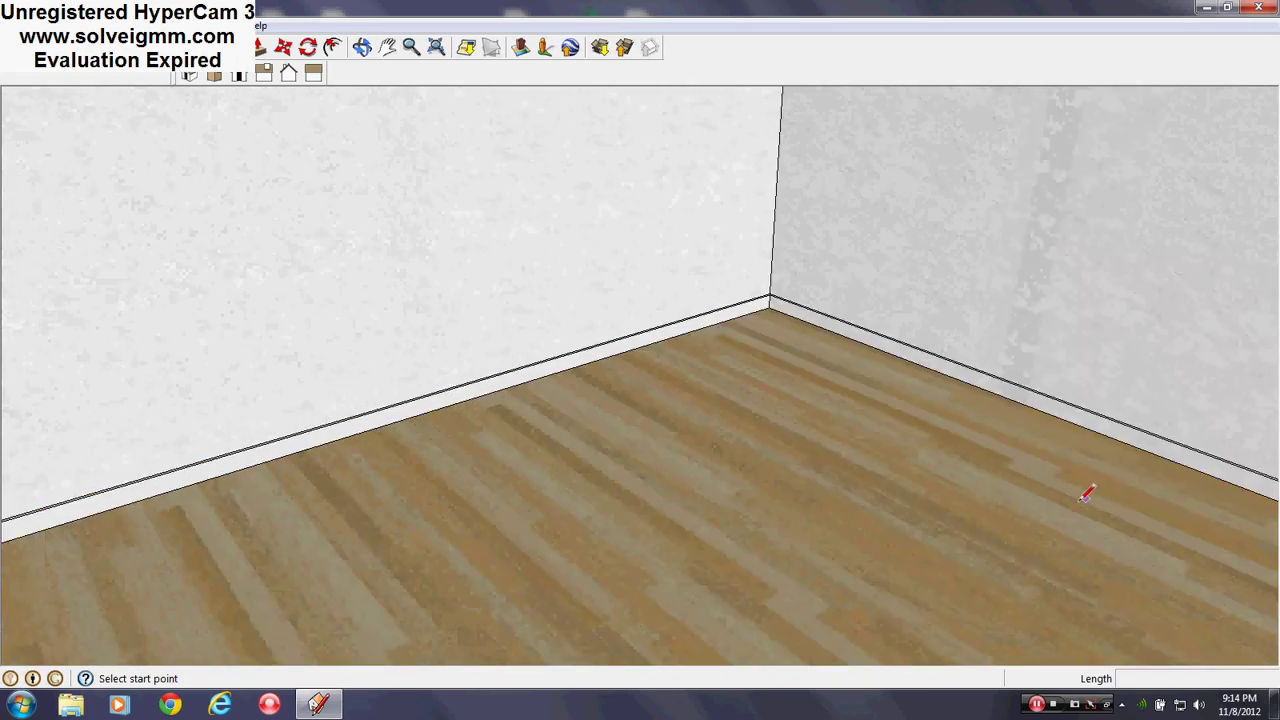
pyautogui.moveTo(1086, 492); pyautogui.dragTo(391, 378, button='middle')
pyautogui.moveTo(1000, 400); pyautogui.dragTo(560, 374, button='middle')
pyautogui.moveTo(900, 360); pyautogui.dragTo(3, 293, button='middle')
pyautogui.moveTo(480, 500); pyautogui.dragTo(514, 300, button='middle')
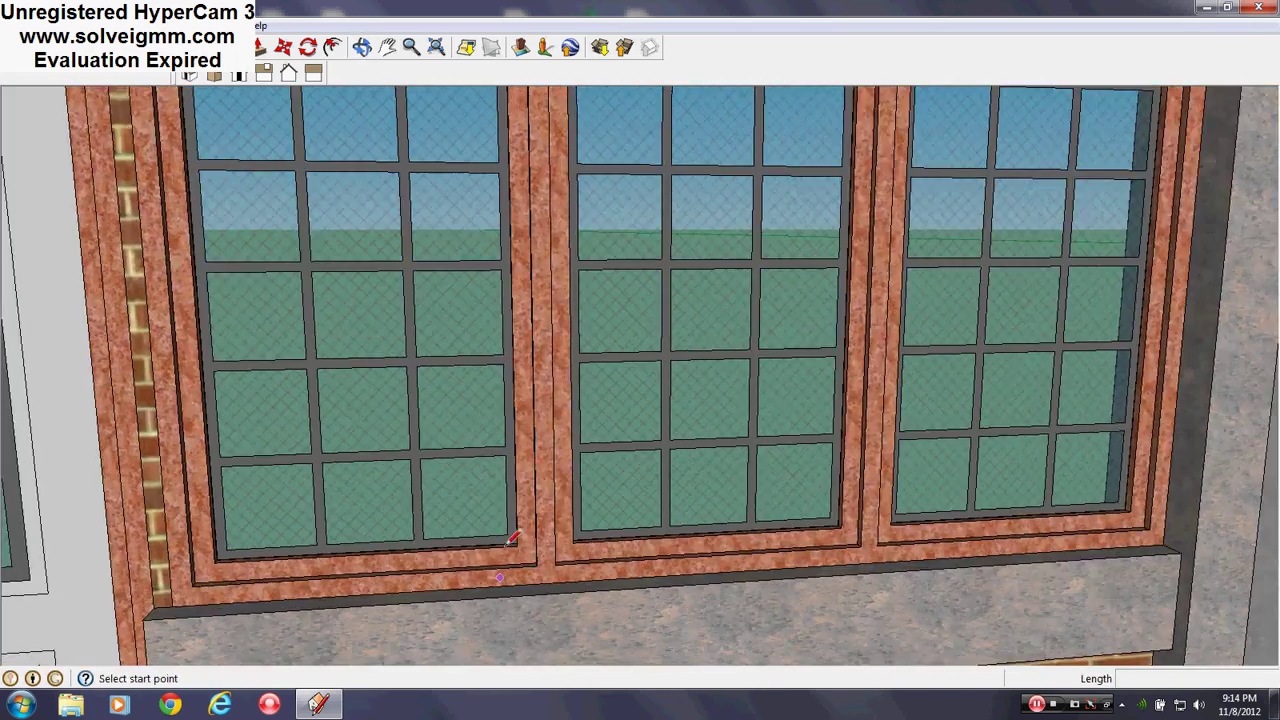
pyautogui.moveTo(514, 543); pyautogui.dragTo(731, 291, button='middle')
pyautogui.moveTo(731, 500); pyautogui.dragTo(700, 300, button='middle')
pyautogui.moveTo(557, 543)
pyautogui.mouseDown(button='middle')
pyautogui.moveTo(1070, 290)
pyautogui.moveTo(714, 420)
pyautogui.moveTo(1103, 480)
pyautogui.moveTo(689, 449)
pyautogui.moveTo(400, 390)
pyautogui.moveTo(909, 509)
pyautogui.moveTo(729, 349)
pyautogui.moveTo(680, 120)
pyautogui.mouseUp(button='middle')
pyautogui.moveTo(709, 300)
pyautogui.mouseDown(button='middle')
pyautogui.moveTo(525, 337)
pyautogui.moveTo(666, 258)
pyautogui.mouseUp(button='middle')
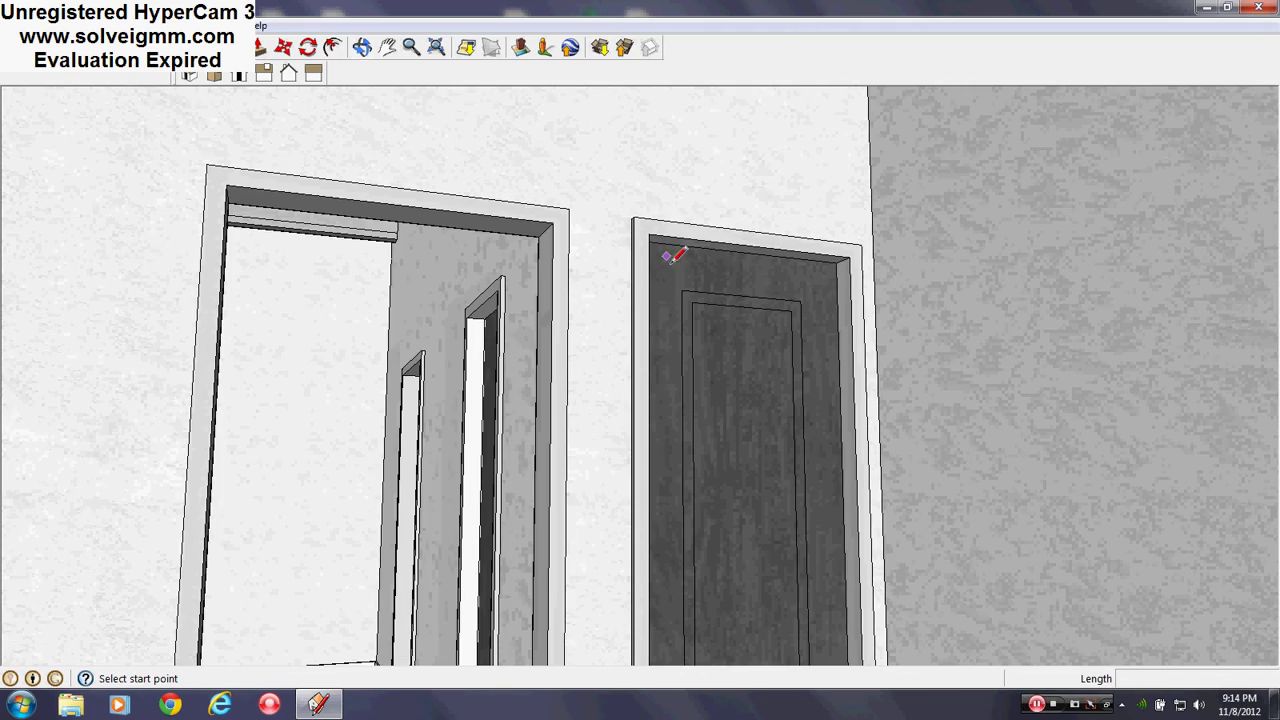
# - Inspect the panelled door beside the open doorway and the adjoining room seen through it
pyautogui.moveTo(733, 371); pyautogui.dragTo(643, 507, button='middle')
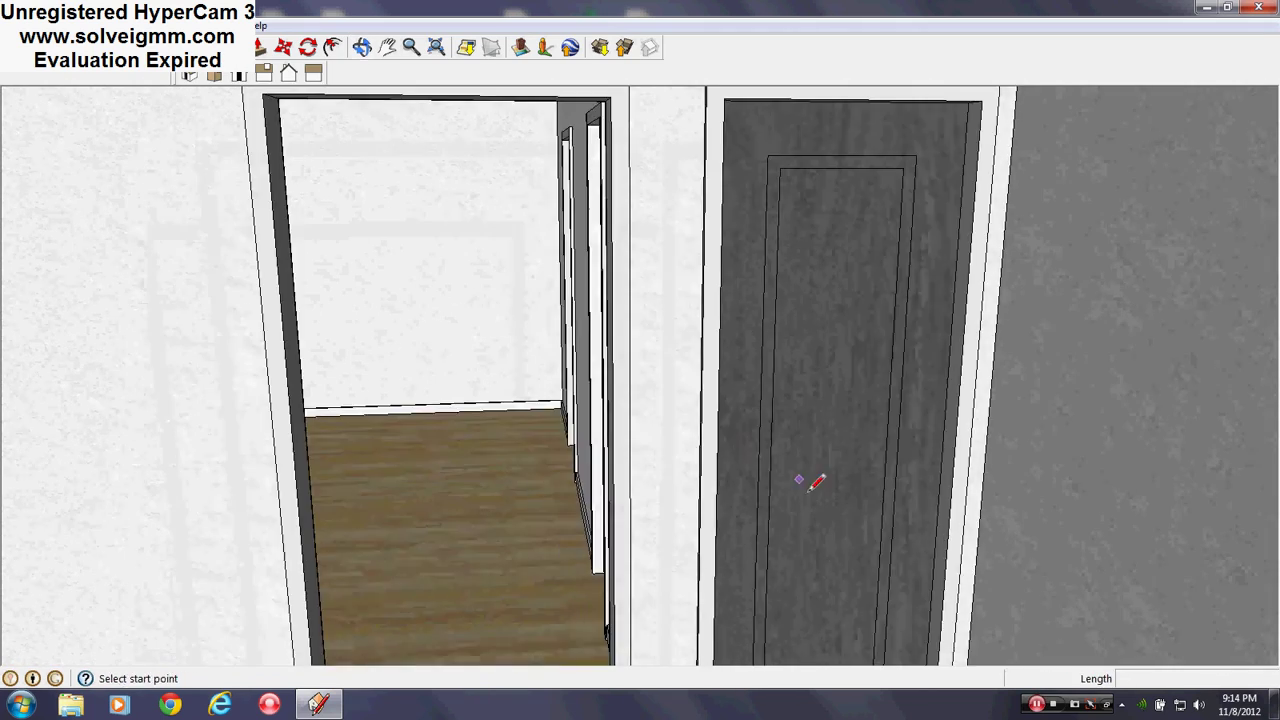
pyautogui.moveTo(809, 491); pyautogui.dragTo(888, 470, button='middle')
pyautogui.moveTo(762, 433)
pyautogui.mouseDown(button='middle')
pyautogui.moveTo(703, 417)
pyautogui.moveTo(768, 447)
pyautogui.mouseUp(button='middle')
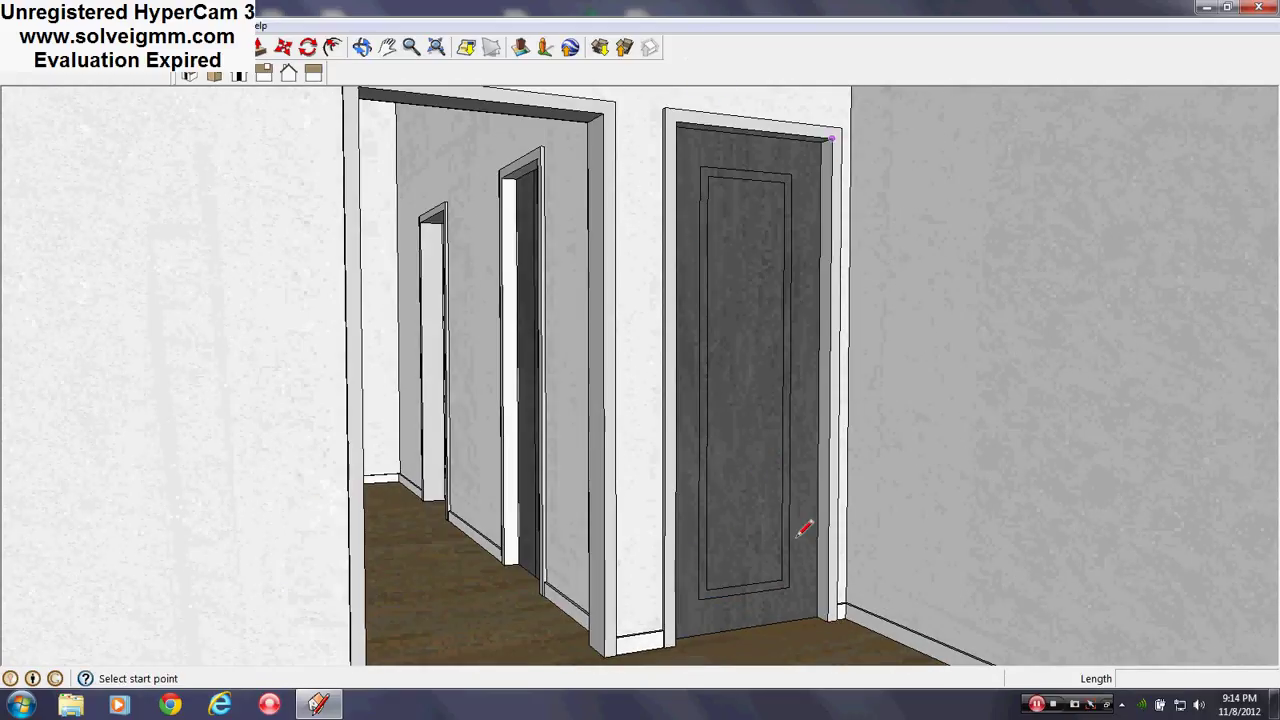
pyautogui.scroll(3, 640, 229)
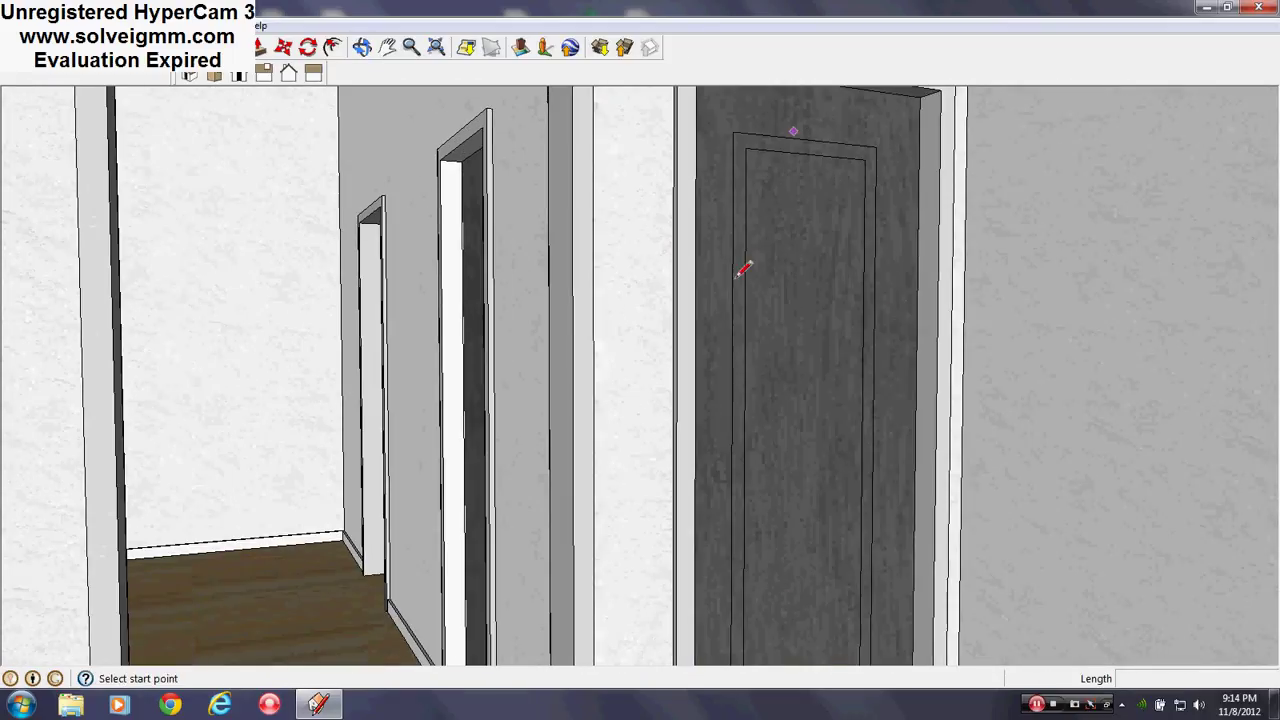
pyautogui.moveTo(812, 437); pyautogui.dragTo(918, 620, button='middle')
# - Look around the annex kitchen, including its blue-panelled cabinets, stove, microwave, double sink, countertops and refrigerator
pyautogui.scroll(10, 340, 405)
pyautogui.keyDown('shift'); pyautogui.moveTo(918, 620); pyautogui.dragTo(868, 575, button='middle'); pyautogui.keyUp('shift')
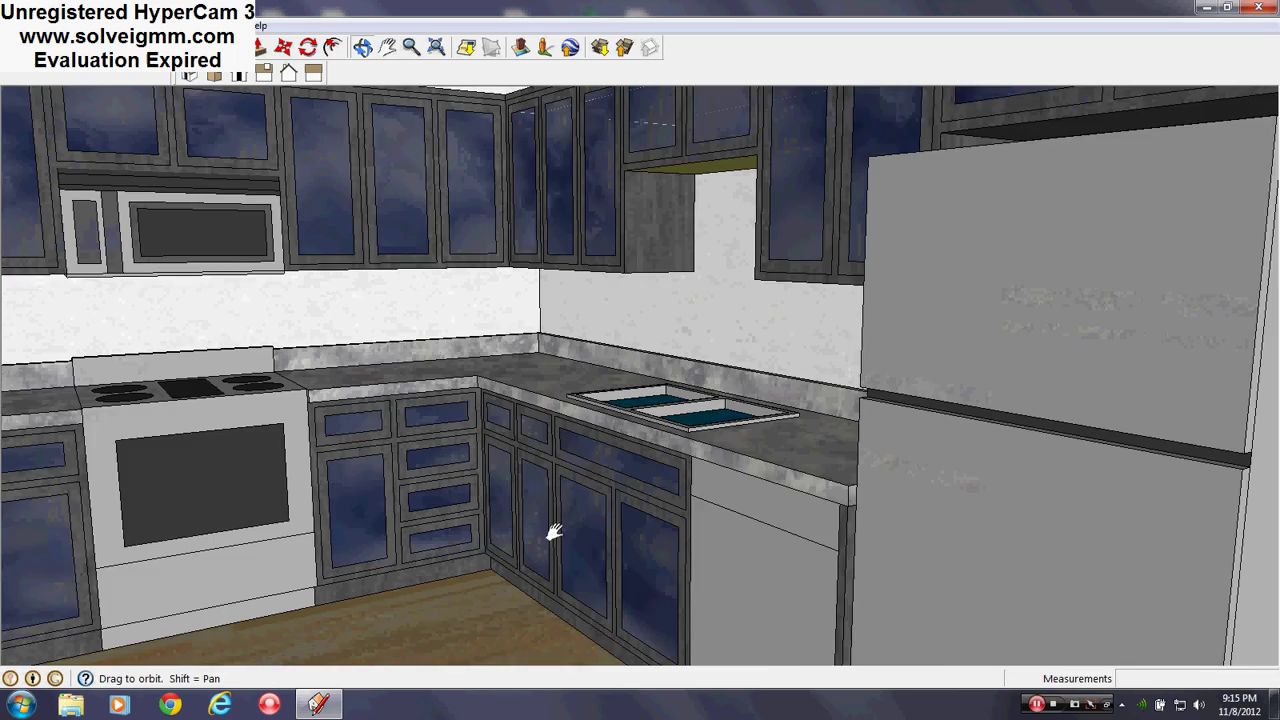
pyautogui.keyDown('shift'); pyautogui.moveTo(554, 532); pyautogui.dragTo(626, 540, button='middle'); pyautogui.keyUp('shift')
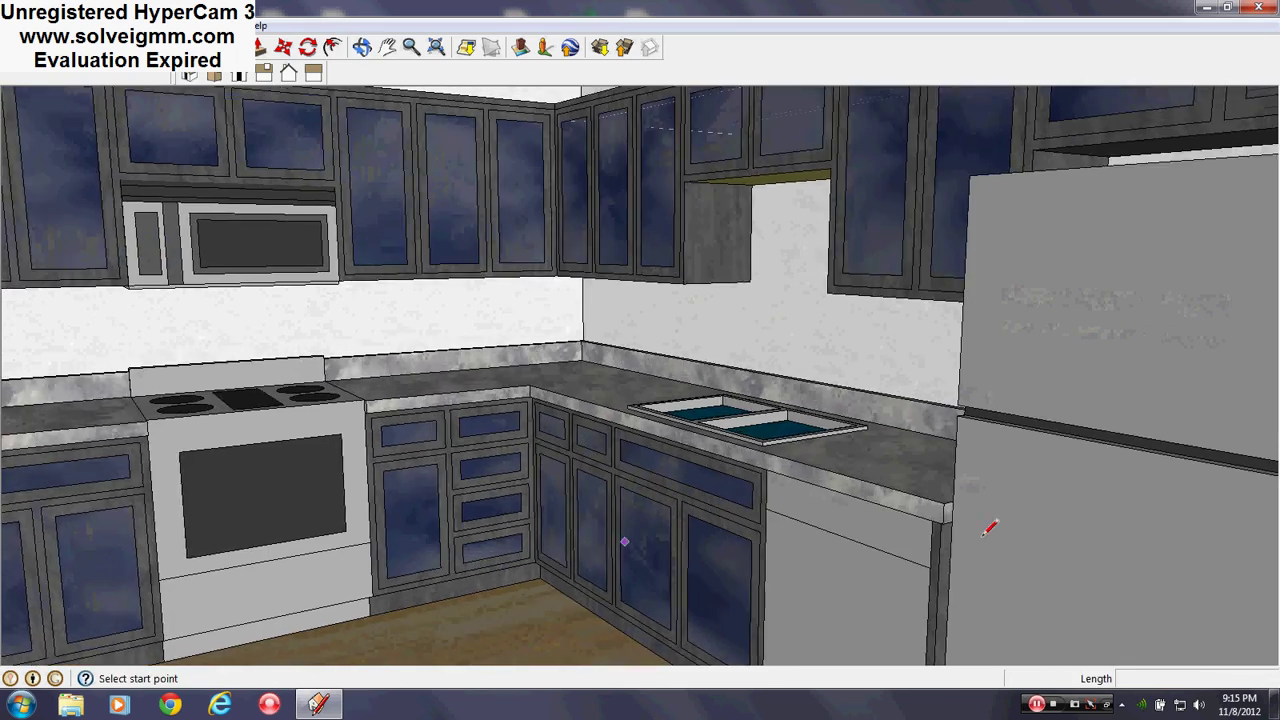
pyautogui.moveTo(991, 530); pyautogui.dragTo(1023, 500, button='middle')
pyautogui.scroll(1, 600, 500)
pyautogui.keyDown('shift'); pyautogui.moveTo(600, 506); pyautogui.dragTo(820, 520, button='middle'); pyautogui.keyUp('shift')
pyautogui.moveTo(820, 520)
pyautogui.mouseDown(button='middle')
pyautogui.moveTo(708, 543)
pyautogui.moveTo(620, 540)
pyautogui.mouseUp(button='middle')
pyautogui.keyDown('shift'); pyautogui.moveTo(126, 451); pyautogui.dragTo(216, 626, button='middle'); pyautogui.keyUp('shift')
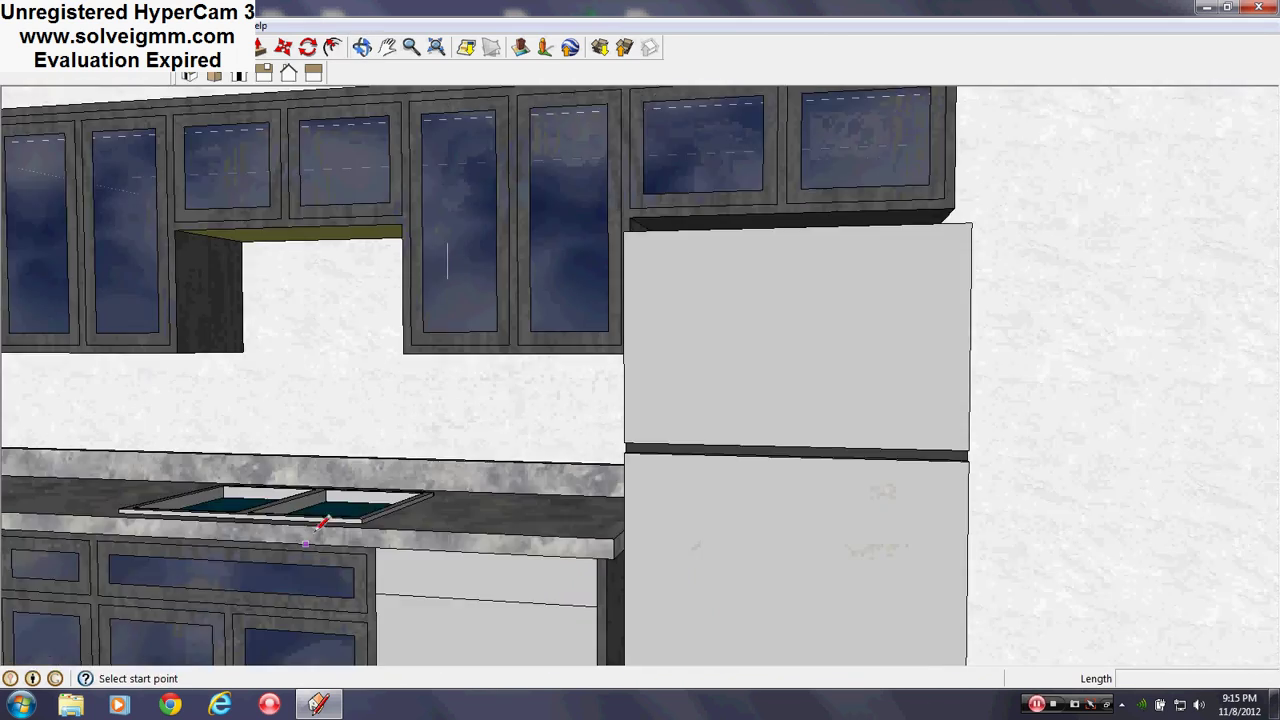
pyautogui.moveTo(316, 530); pyautogui.dragTo(809, 543, button='middle')
# - Examine the exposed ceiling rafters, the room's panelled doors and baseboards, and the opening leading to the stairs
pyautogui.scroll(3, 809, 545)
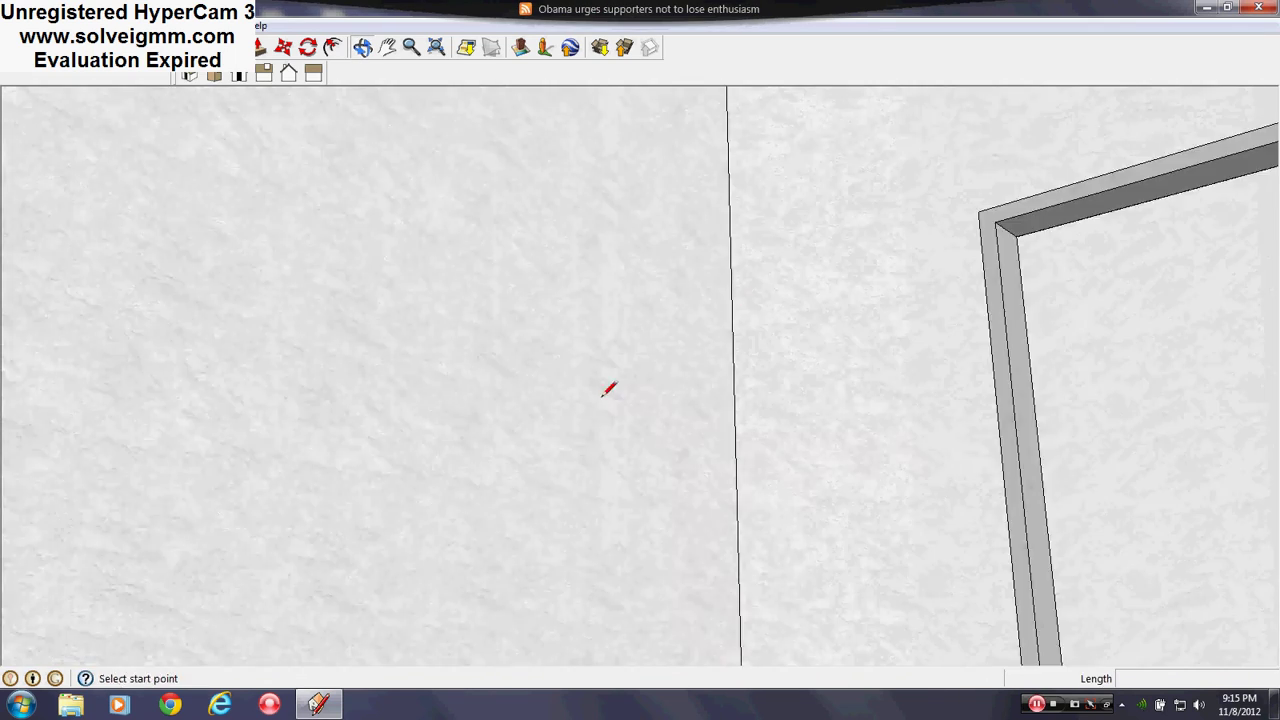
pyautogui.scroll(-3, 685, 533)
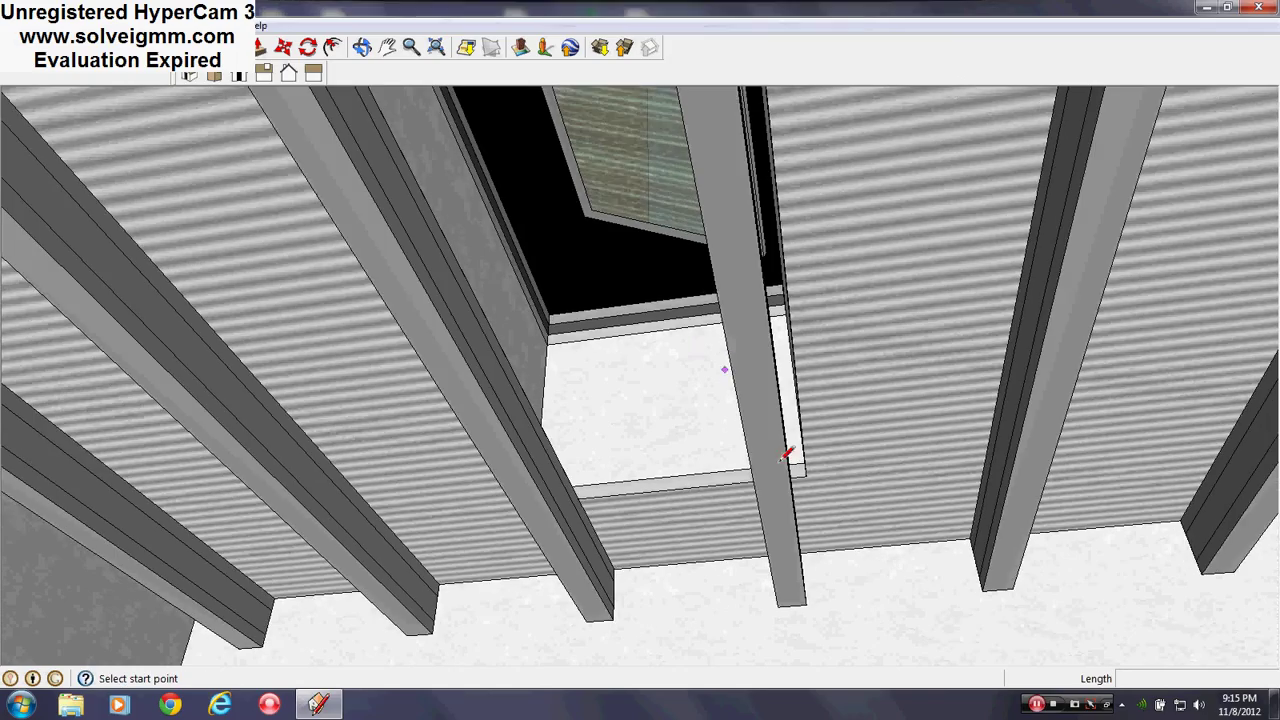
pyautogui.moveTo(782, 456); pyautogui.dragTo(685, 205, button='middle')
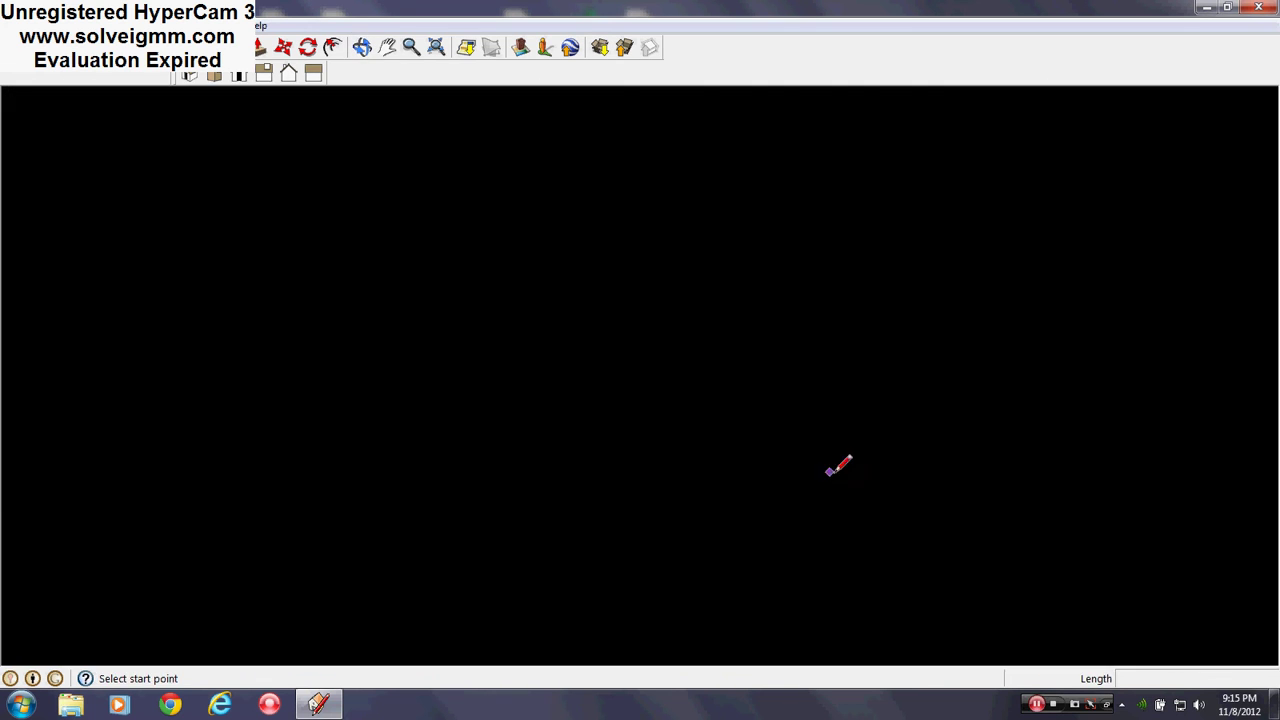
pyautogui.moveTo(445, 506); pyautogui.dragTo(858, 477, button='middle')
pyautogui.moveTo(331, 494); pyautogui.dragTo(777, 419, button='middle')
pyautogui.moveTo(634, 465); pyautogui.dragTo(497, 435, button='middle')
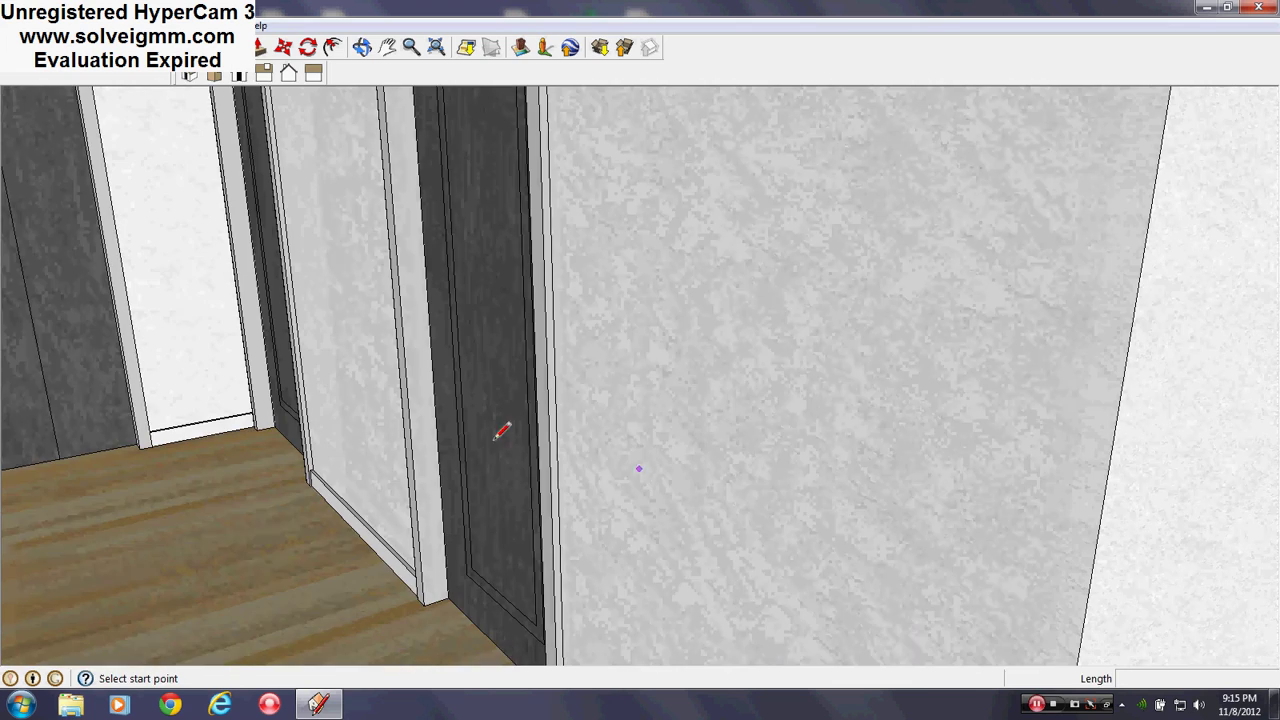
pyautogui.moveTo(1062, 410); pyautogui.dragTo(701, 485, button='middle')
pyautogui.scroll(2, 1184, 383)
pyautogui.keyDown('shift'); pyautogui.moveTo(910, 475); pyautogui.dragTo(650, 541, button='middle'); pyautogui.keyUp('shift')
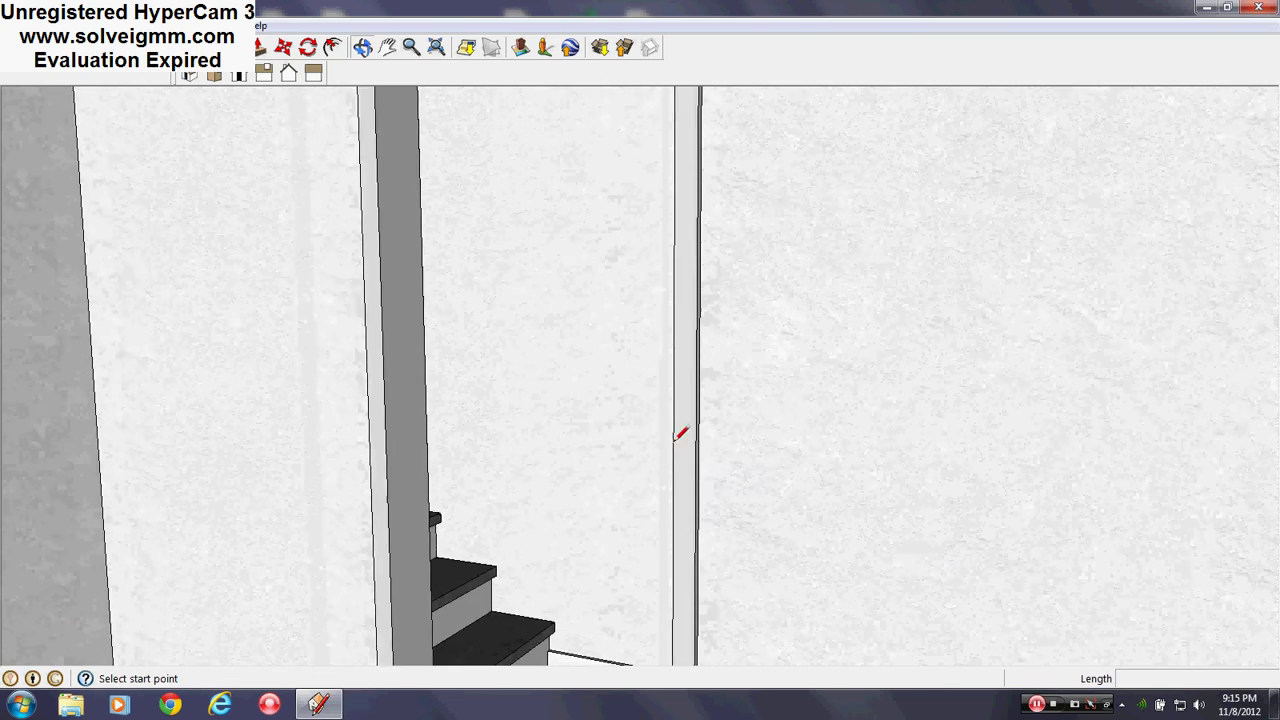
# - Follow the enclosed staircase upward and look along the narrow upper hallway with its panelled doors
pyautogui.keyDown('shift'); pyautogui.moveTo(391, 508); pyautogui.dragTo(800, 600, button='middle'); pyautogui.keyUp('shift')
pyautogui.moveTo(714, 488)
pyautogui.mouseDown(button='middle')
pyautogui.moveTo(469, 449)
pyautogui.moveTo(1105, 382)
pyautogui.moveTo(768, 300)
pyautogui.moveTo(811, 409)
pyautogui.moveTo(760, 351)
pyautogui.moveTo(712, 500)
pyautogui.moveTo(762, 650)
pyautogui.mouseUp(button='middle')
pyautogui.moveTo(766, 560); pyautogui.dragTo(621, 355, button='middle')
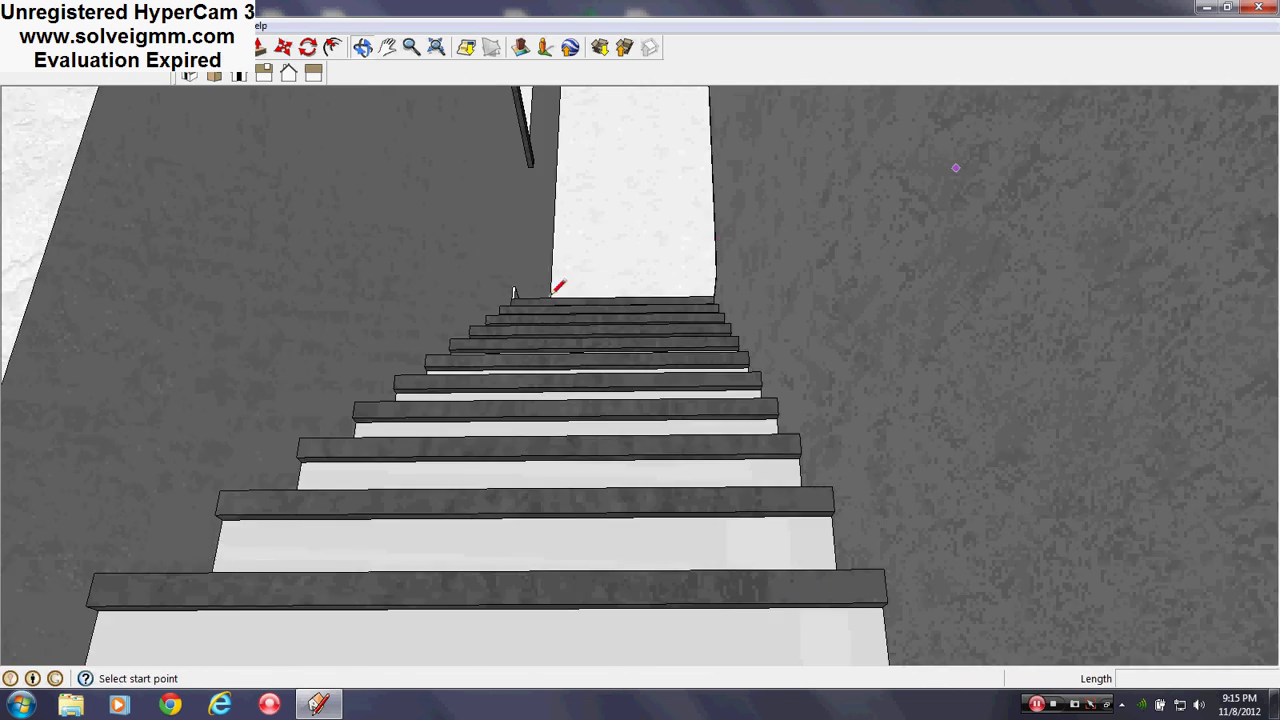
pyautogui.moveTo(553, 291); pyautogui.dragTo(727, 393, button='middle')
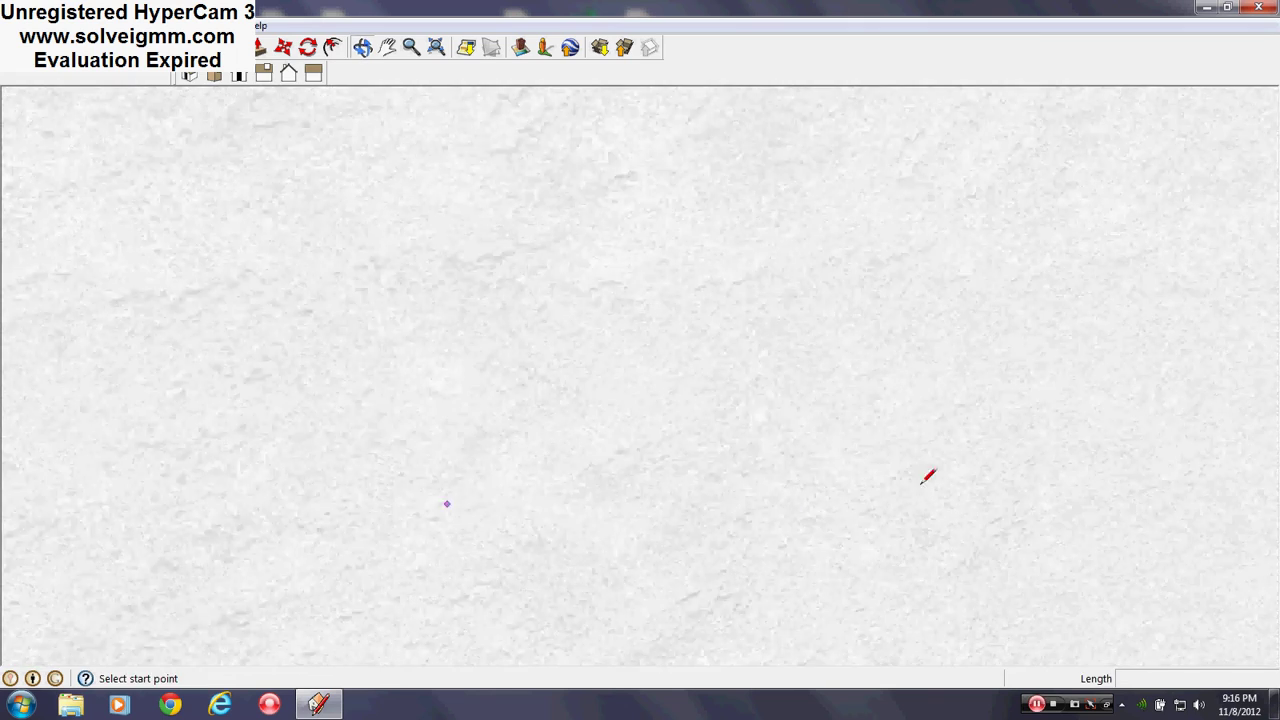
pyautogui.moveTo(923, 482); pyautogui.dragTo(785, 496, button='middle')
pyautogui.scroll(2, 1075, 524)
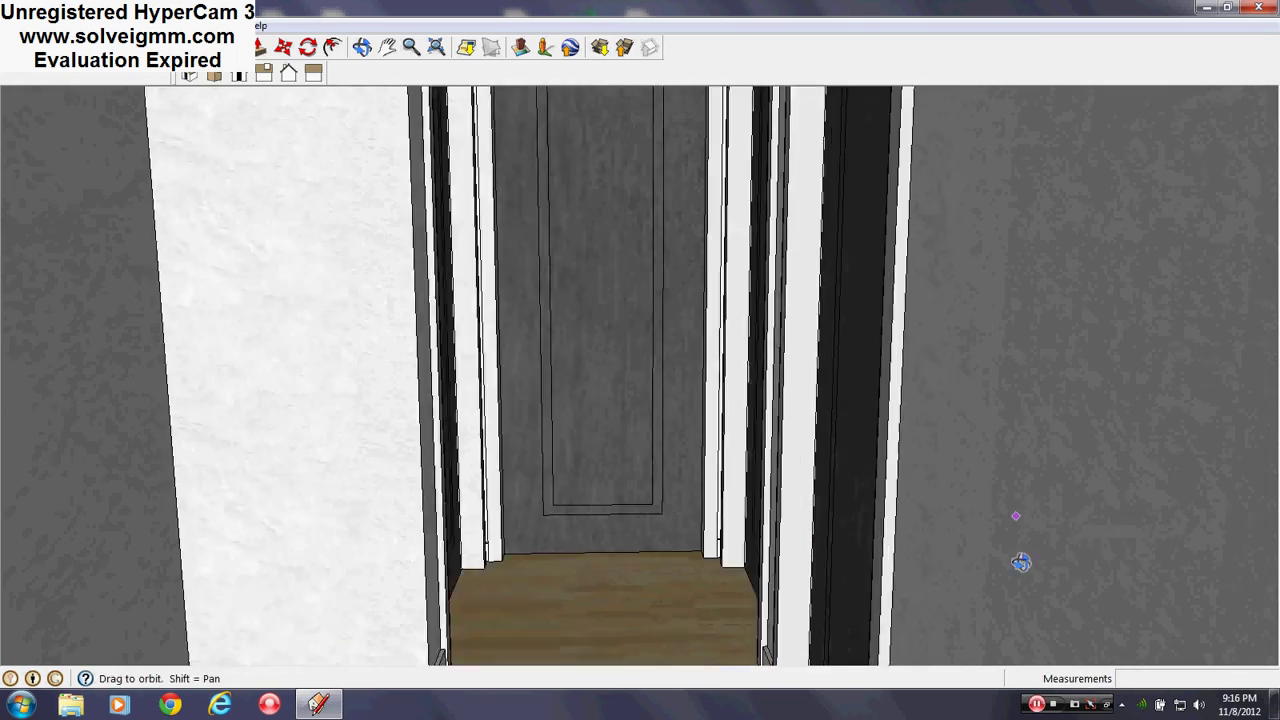
pyautogui.moveTo(1020, 560); pyautogui.dragTo(653, 391, button='middle')
pyautogui.moveTo(480, 368)
pyautogui.mouseDown(button='middle')
pyautogui.moveTo(766, 520)
pyautogui.moveTo(563, 226)
pyautogui.moveTo(649, 371)
pyautogui.moveTo(606, 277)
pyautogui.moveTo(797, 534)
pyautogui.moveTo(722, 368)
pyautogui.moveTo(526, 371)
pyautogui.moveTo(533, 477)
pyautogui.mouseUp(button='middle')
# - Bring up the model's layer list and hide the Second Floor and Roof layers
pyautogui.scroll(-12, 665, 384)
pyautogui.scroll(-4, 722, 368)
pyautogui.click(218, 26)
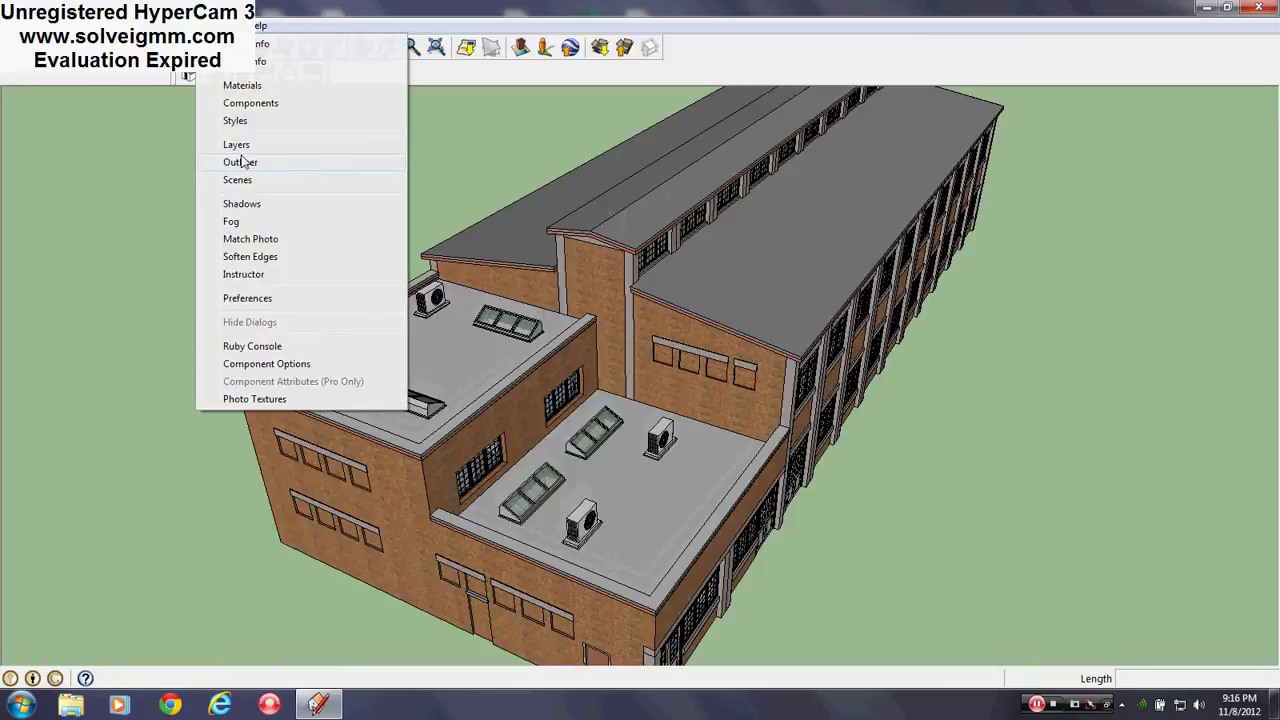
pyautogui.click(243, 149)
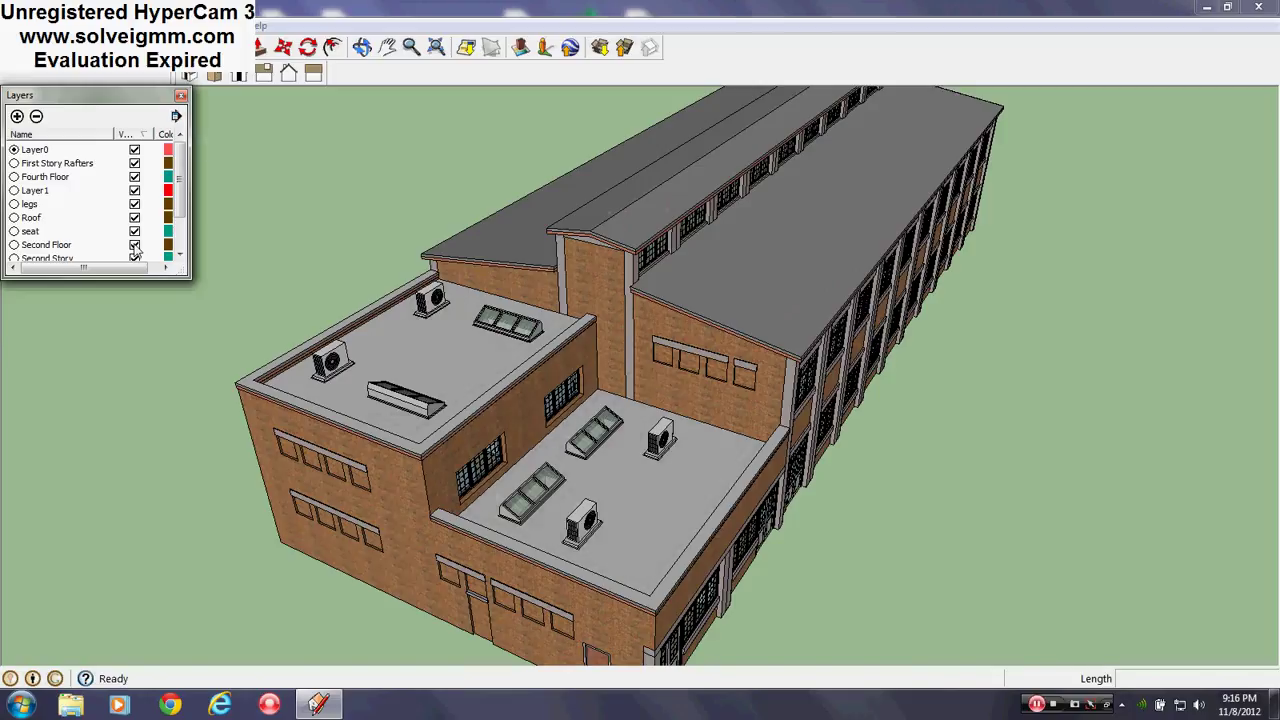
pyautogui.click(135, 245)
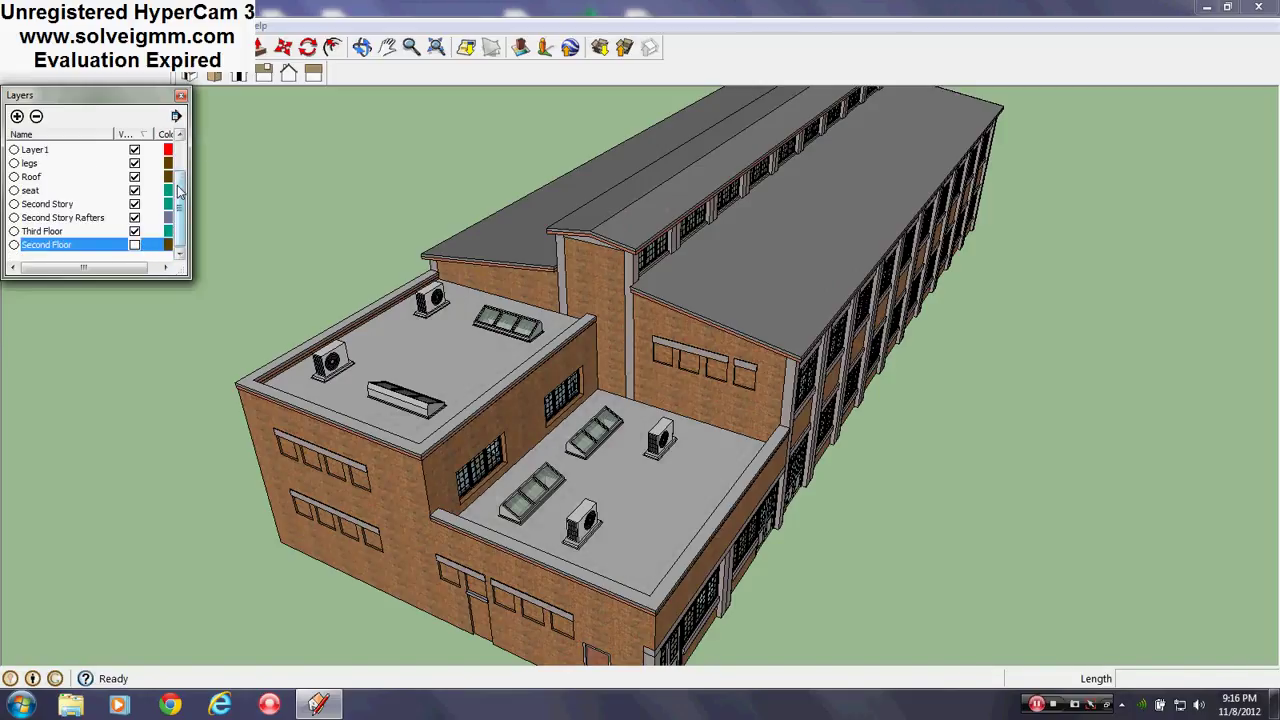
pyautogui.moveTo(179, 186)
pyautogui.mouseDown()
pyautogui.moveTo(181, 148)
pyautogui.moveTo(178, 211)
pyautogui.moveTo(186, 172)
pyautogui.mouseUp()
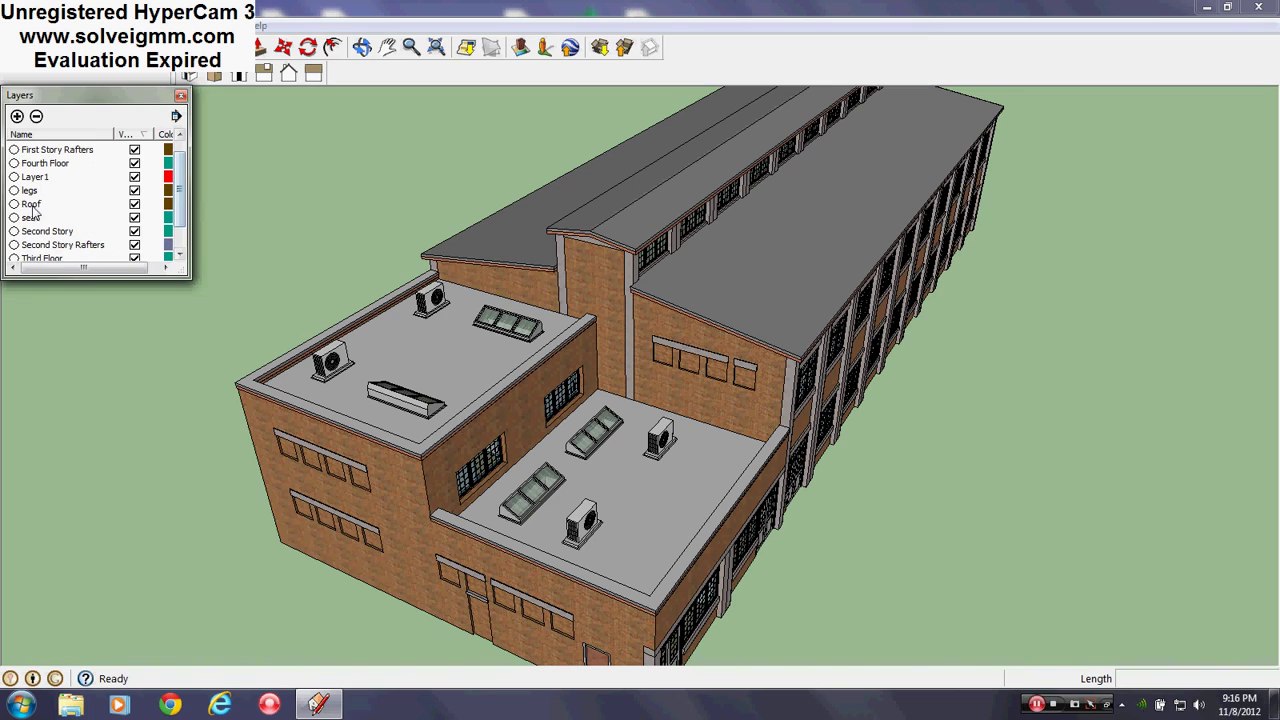
pyautogui.click(134, 204)
# - Examine the annex's upper-floor apartments from above, including their bedrooms, bathrooms, closets and hallways
pyautogui.moveTo(562, 321); pyautogui.dragTo(392, 413, button='middle')
pyautogui.moveTo(523, 305); pyautogui.dragTo(427, 365, button='middle')
pyautogui.scroll(2, 417, 375)
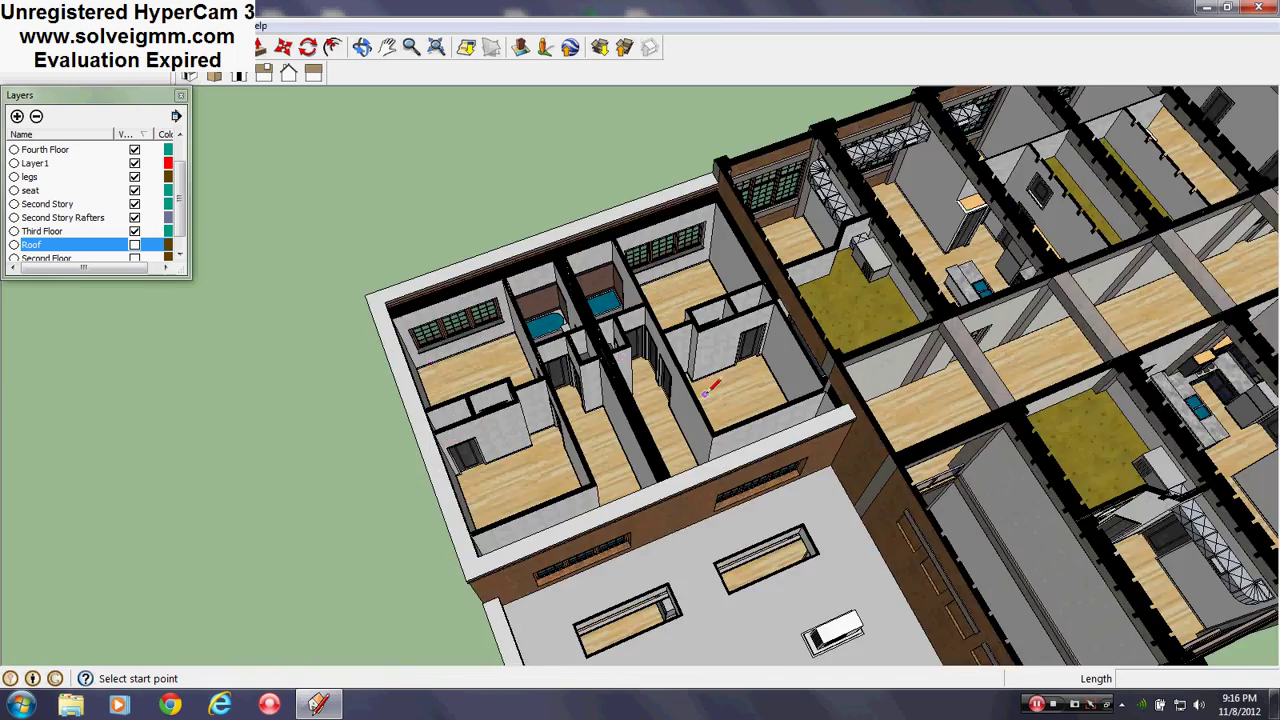
pyautogui.scroll(3, 702, 396)
pyautogui.moveTo(702, 396); pyautogui.dragTo(1050, 466, button='middle')
pyautogui.scroll(1, 1000, 428)
pyautogui.moveTo(1000, 428); pyautogui.dragTo(994, 420, button='middle')
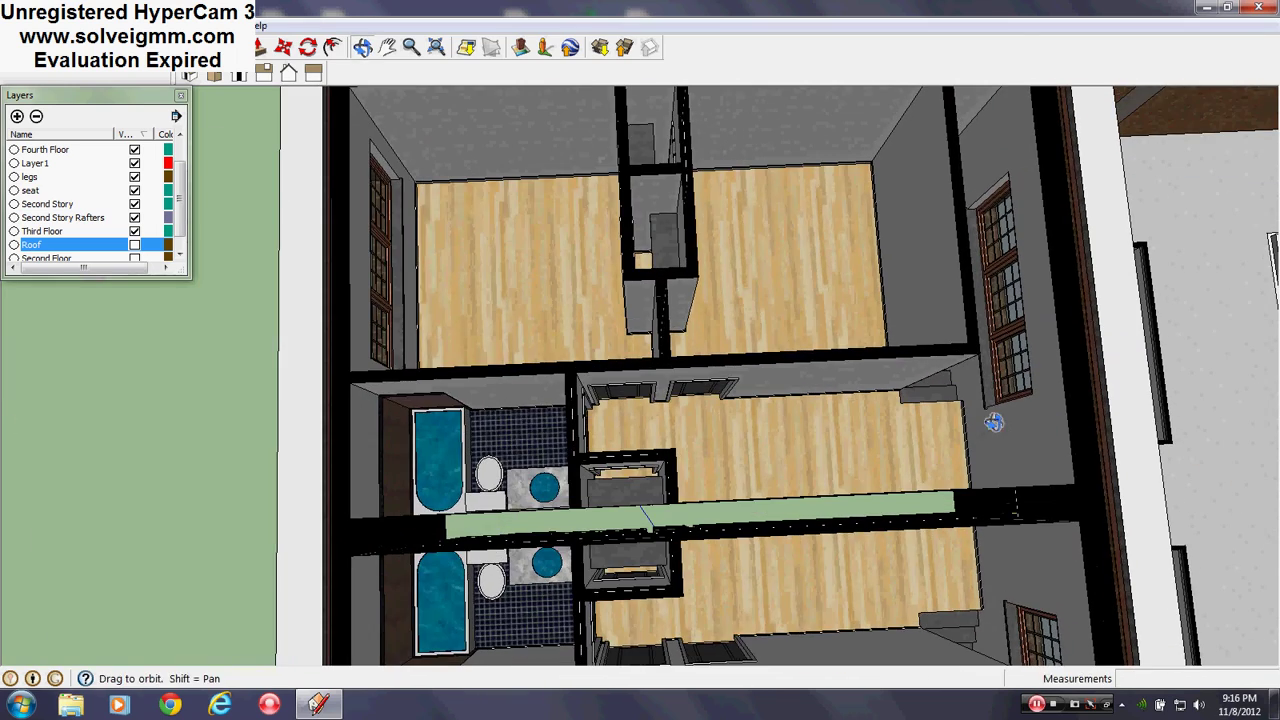
pyautogui.scroll(-2, 753, 353)
pyautogui.scroll(2, 1006, 308)
pyautogui.moveTo(1006, 308)
pyautogui.mouseDown(button='middle')
pyautogui.moveTo(931, 331)
pyautogui.moveTo(934, 286)
pyautogui.moveTo(1007, 329)
pyautogui.mouseUp(button='middle')
pyautogui.scroll(-1, 1007, 329)
pyautogui.scroll(2, 690, 386)
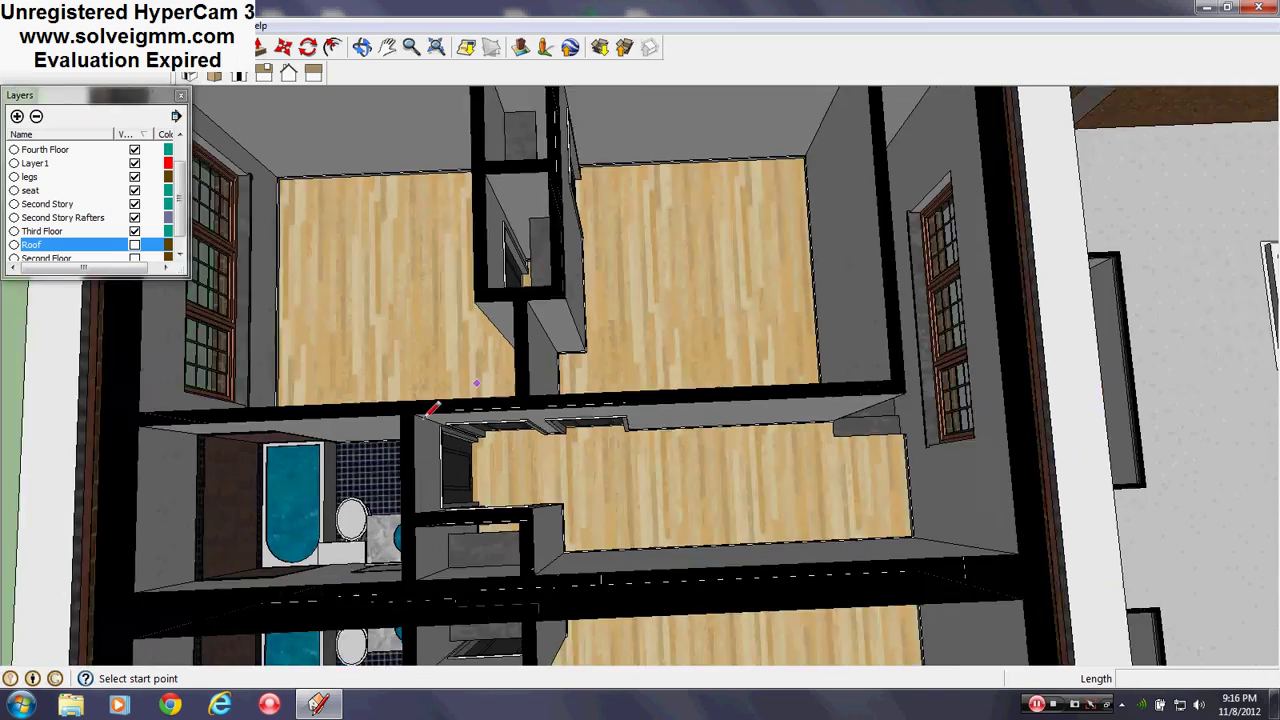
# - Inspect the adjacent upper-floor bathrooms, closets and neighbouring bedrooms from several overhead angles
pyautogui.scroll(1, 434, 409)
pyautogui.scroll(-2, 840, 486)
pyautogui.scroll(2, 526, 500)
pyautogui.moveTo(526, 500); pyautogui.dragTo(198, 473, button='middle')
pyautogui.scroll(-2, 198, 473)
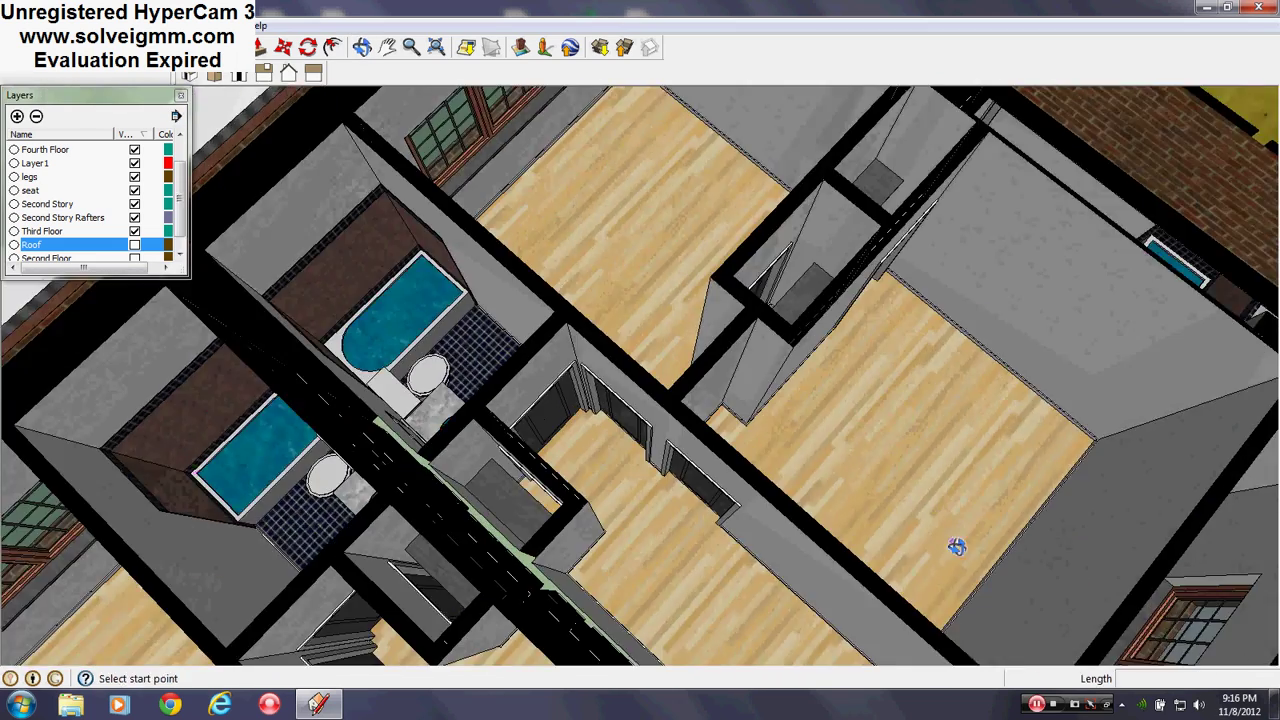
pyautogui.scroll(2, 957, 543)
pyautogui.scroll(-2, 638, 545)
pyautogui.scroll(2, 634, 371)
pyautogui.moveTo(632, 371); pyautogui.dragTo(995, 397, button='middle')
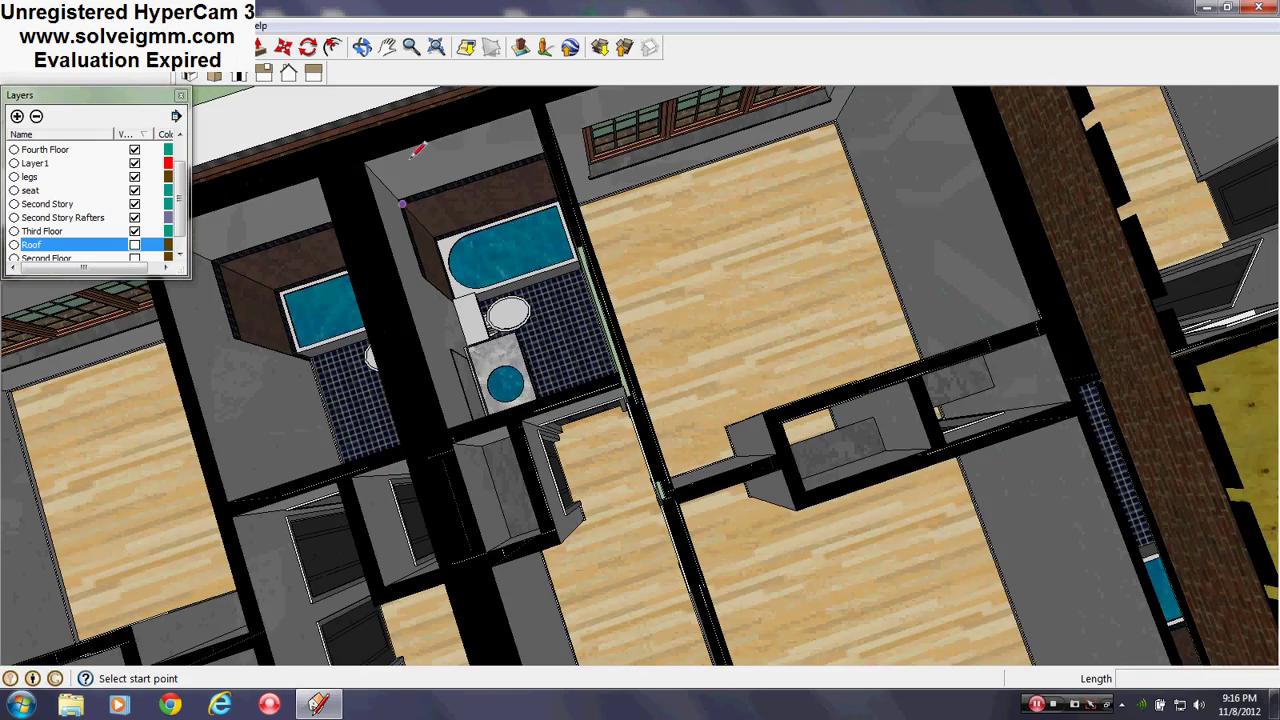
pyautogui.moveTo(550, 325); pyautogui.dragTo(805, 405, button='middle')
pyautogui.scroll(4, 971, 281)
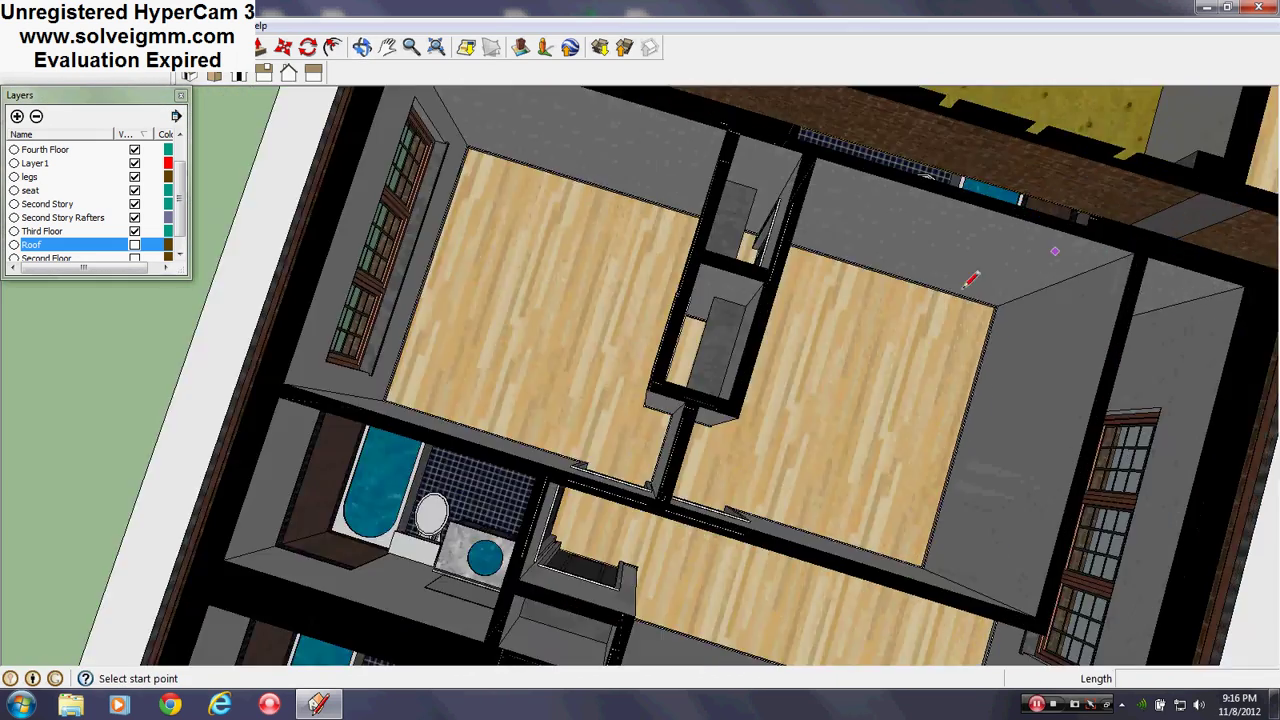
# - Examine the upper bedroom next to the staircase and how the apartments adjoin the main building's brick wall
pyautogui.moveTo(971, 281)
pyautogui.mouseDown(button='middle')
pyautogui.moveTo(437, 107)
pyautogui.moveTo(788, 164)
pyautogui.moveTo(1277, 159)
pyautogui.moveTo(1080, 218)
pyautogui.moveTo(694, 221)
pyautogui.mouseUp(button='middle')
pyautogui.scroll(-3, 694, 221)
pyautogui.scroll(4, 786, 357)
pyautogui.scroll(-5, 482, 491)
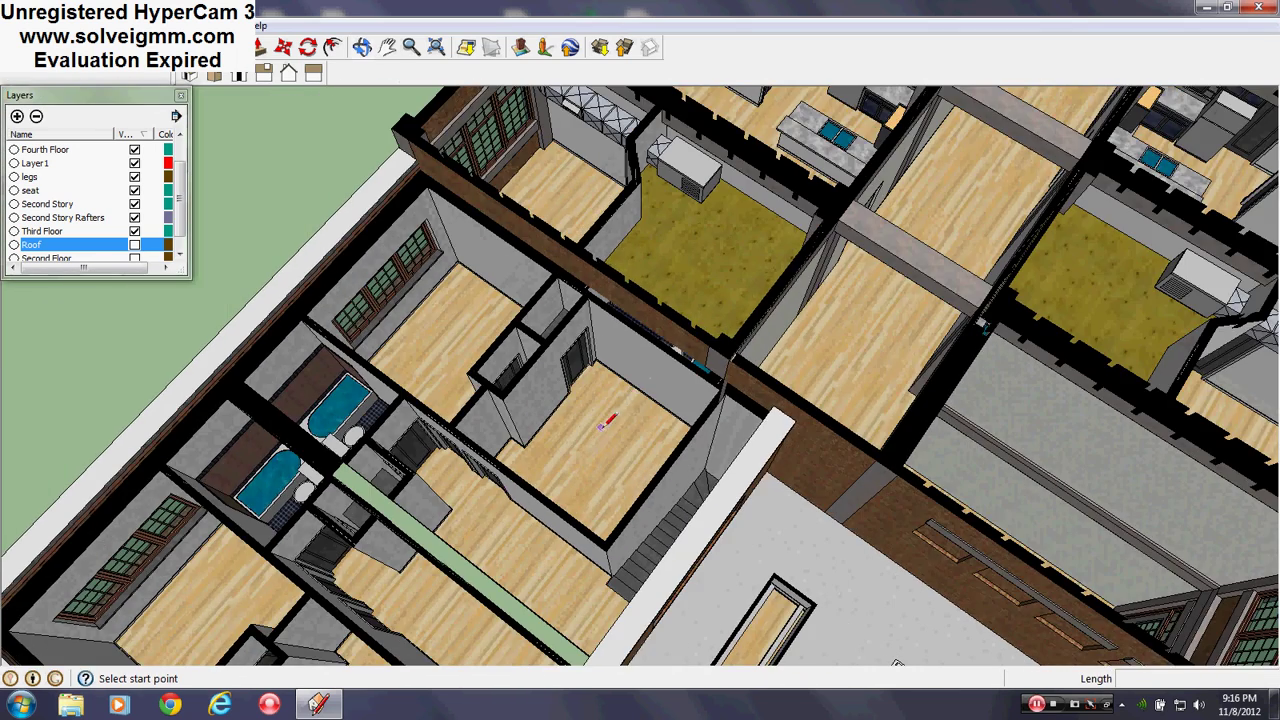
pyautogui.scroll(4, 600, 428)
pyautogui.scroll(2, 712, 345)
pyautogui.moveTo(712, 345)
pyautogui.mouseDown(button='middle')
pyautogui.moveTo(714, 266)
pyautogui.moveTo(997, 166)
pyautogui.moveTo(708, 248)
pyautogui.mouseUp(button='middle')
pyautogui.scroll(-4, 708, 248)
pyautogui.scroll(-3, 605, 352)
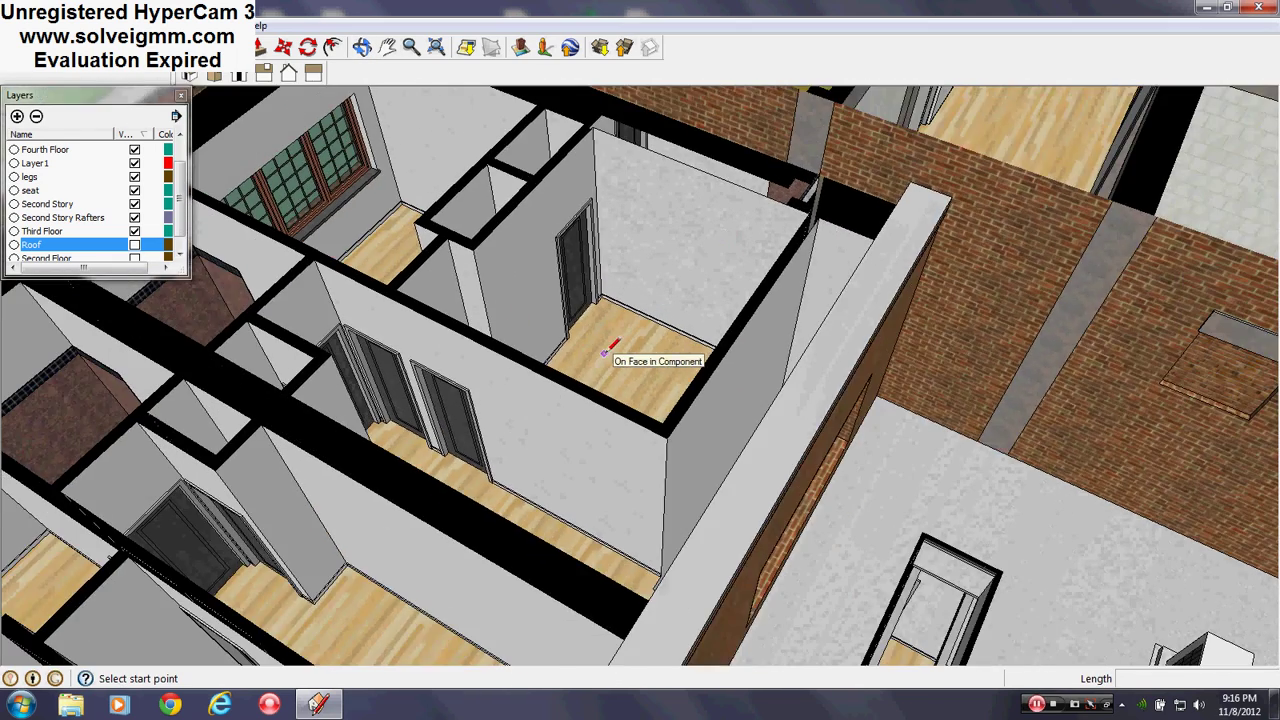
# - Inspect the upper hallway's panelled doors and view the apartment layout from the opposite end of the annex
pyautogui.scroll(2, 452, 400)
pyautogui.moveTo(452, 400); pyautogui.dragTo(430, 318, button='middle')
pyautogui.scroll(5, 443, 449)
pyautogui.moveTo(446, 455); pyautogui.dragTo(466, 519, button='middle')
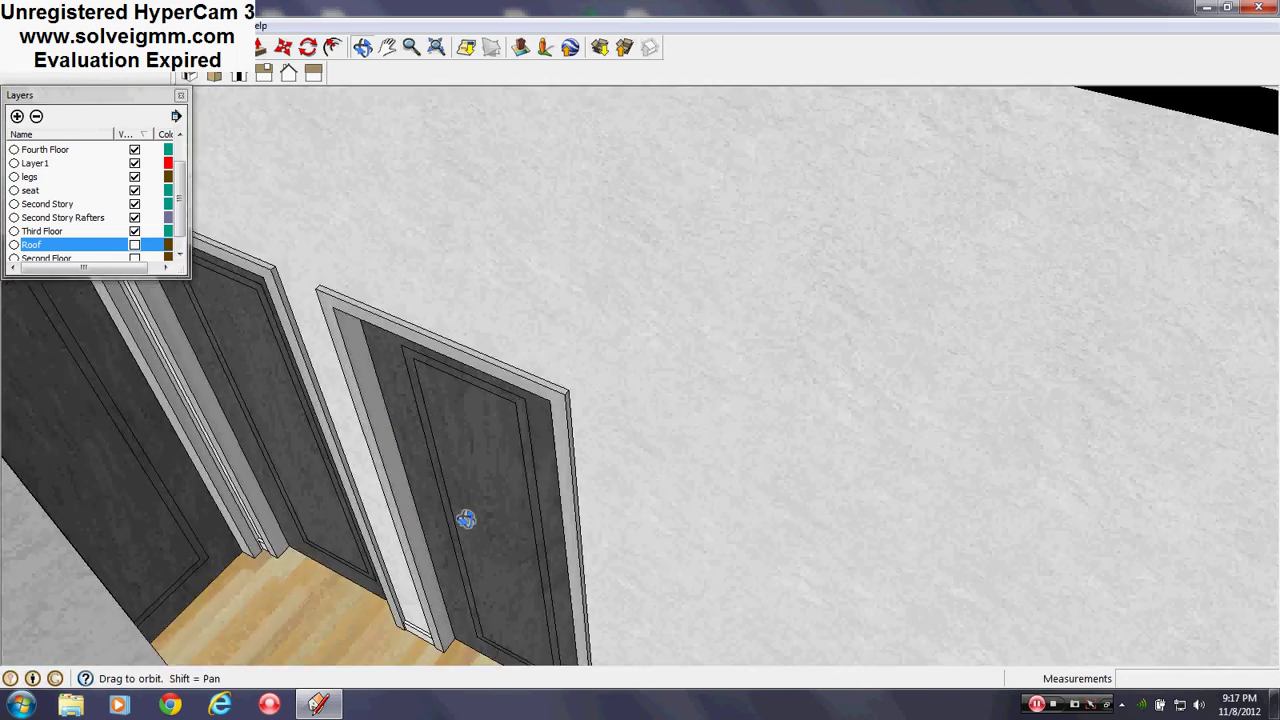
pyautogui.scroll(-8, 466, 518)
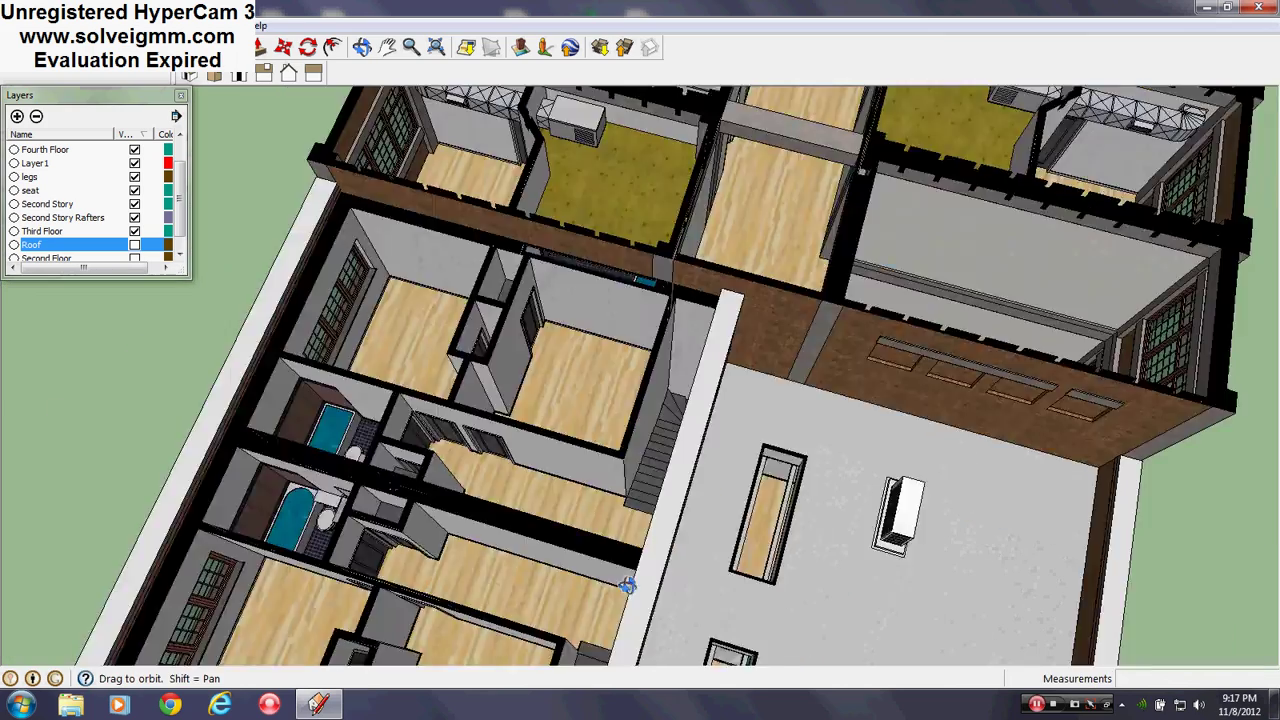
pyautogui.moveTo(627, 586)
pyautogui.mouseDown(button='middle')
pyautogui.moveTo(848, 597)
pyautogui.moveTo(951, 552)
pyautogui.moveTo(1241, 471)
pyautogui.moveTo(1231, 540)
pyautogui.moveTo(777, 480)
pyautogui.moveTo(549, 300)
pyautogui.mouseUp(button='middle')
pyautogui.scroll(2, 606, 397)
pyautogui.moveTo(606, 397); pyautogui.dragTo(1060, 495, button='middle')
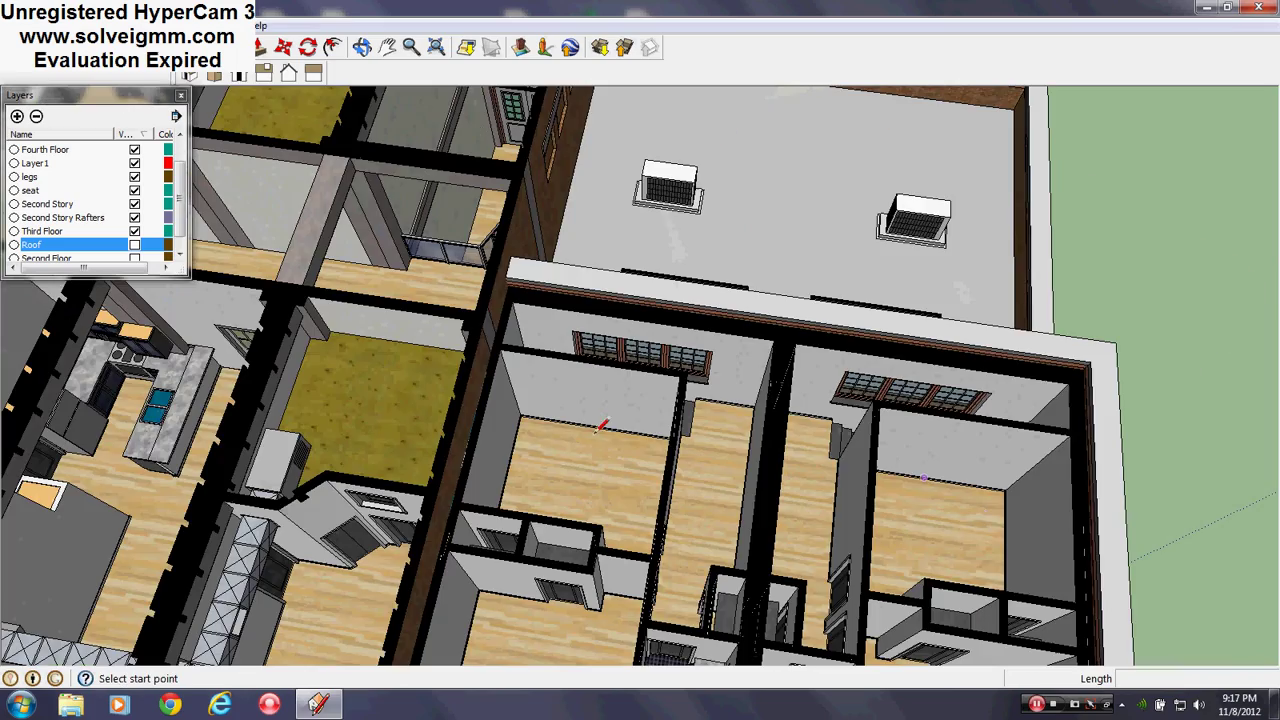
pyautogui.moveTo(602, 503); pyautogui.dragTo(170, 247, button='middle')
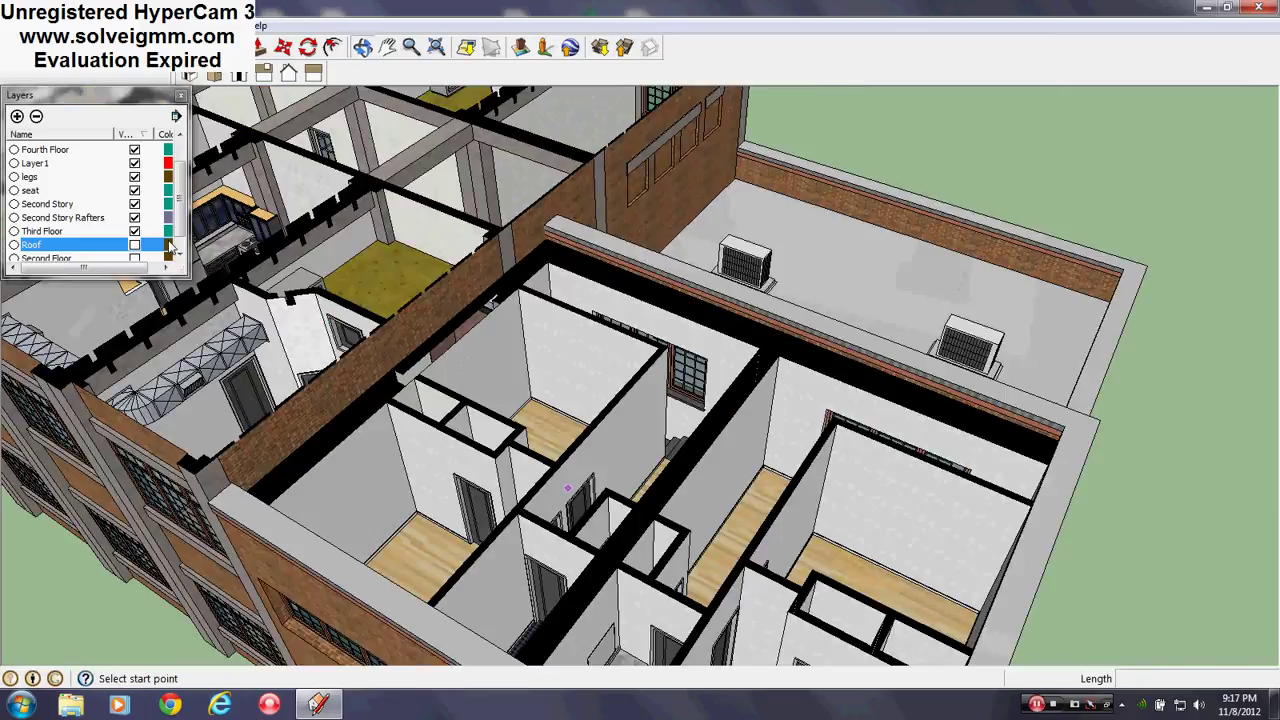
# - Hide the Third Floor layer, turning the Roof layer on and off again
pyautogui.click(134, 245)
pyautogui.click(134, 245)
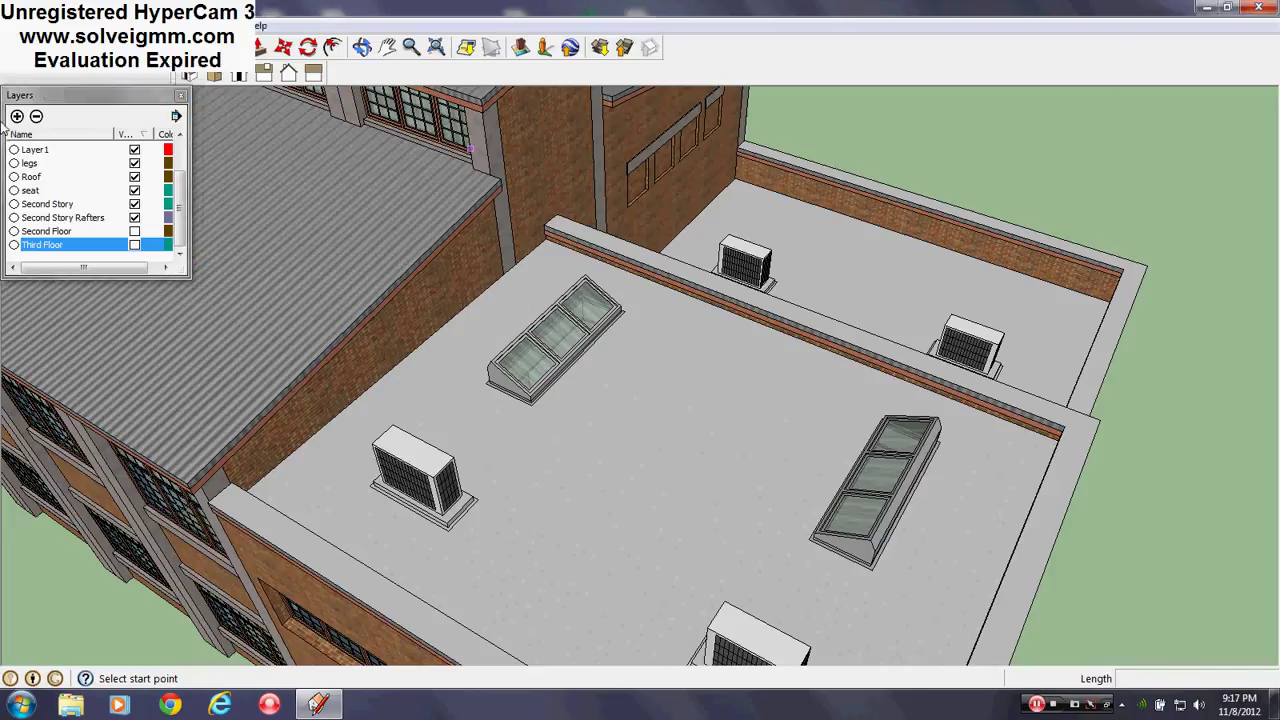
pyautogui.click(134, 176)
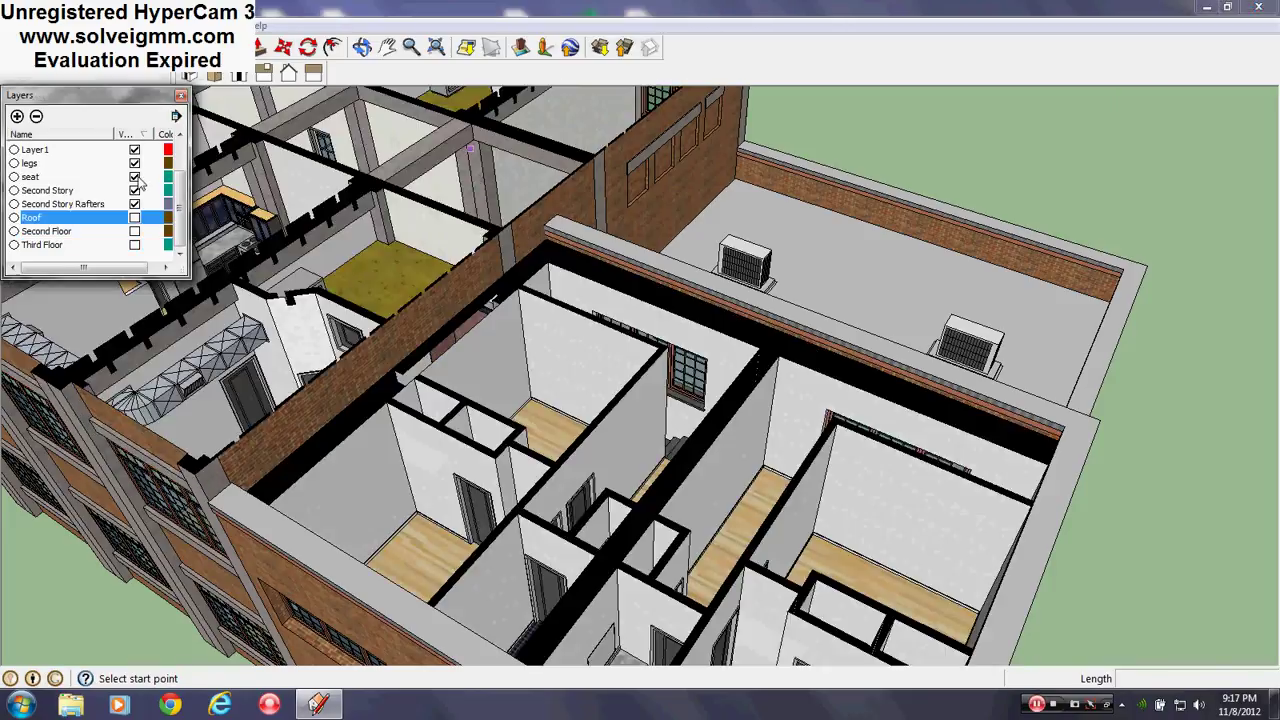
# - View the open annex from above and hide the Second Story layer
pyautogui.moveTo(560, 297); pyautogui.dragTo(581, 358, button='middle')
pyautogui.scroll(-3, 581, 358)
pyautogui.scroll(3, 794, 508)
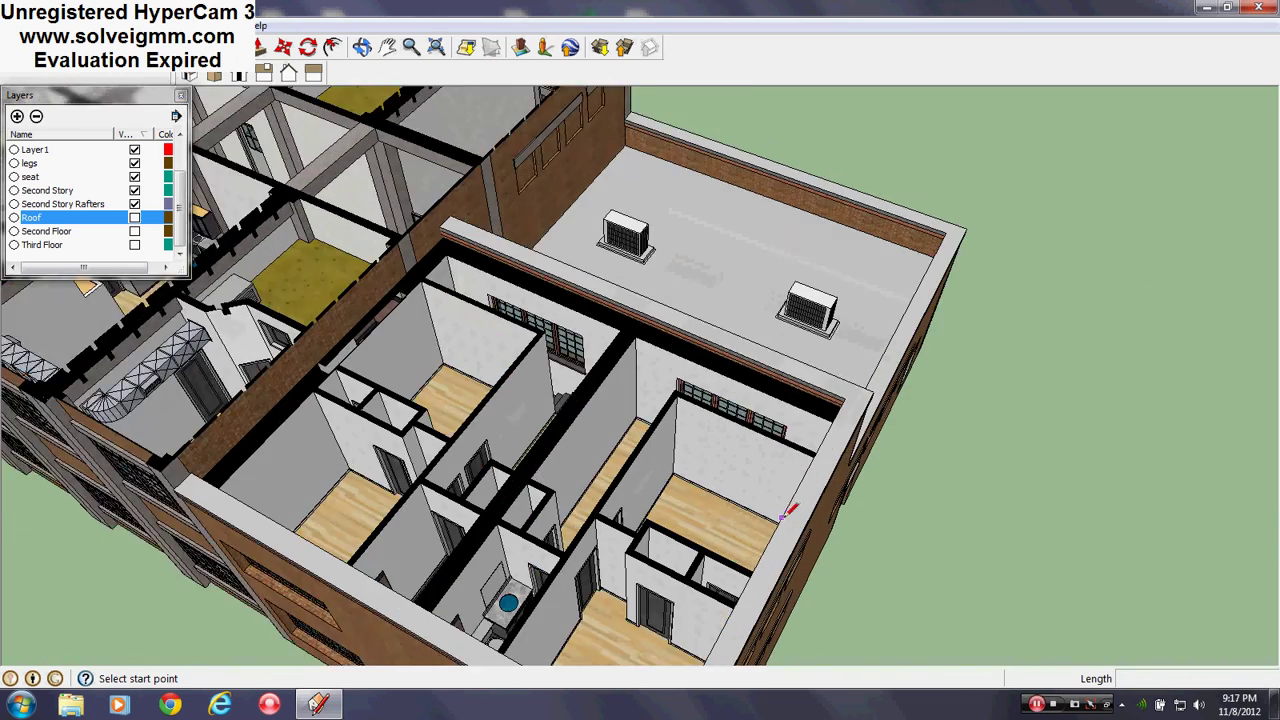
pyautogui.moveTo(794, 508)
pyautogui.mouseDown(button='middle')
pyautogui.moveTo(792, 567)
pyautogui.moveTo(855, 560)
pyautogui.mouseUp(button='middle')
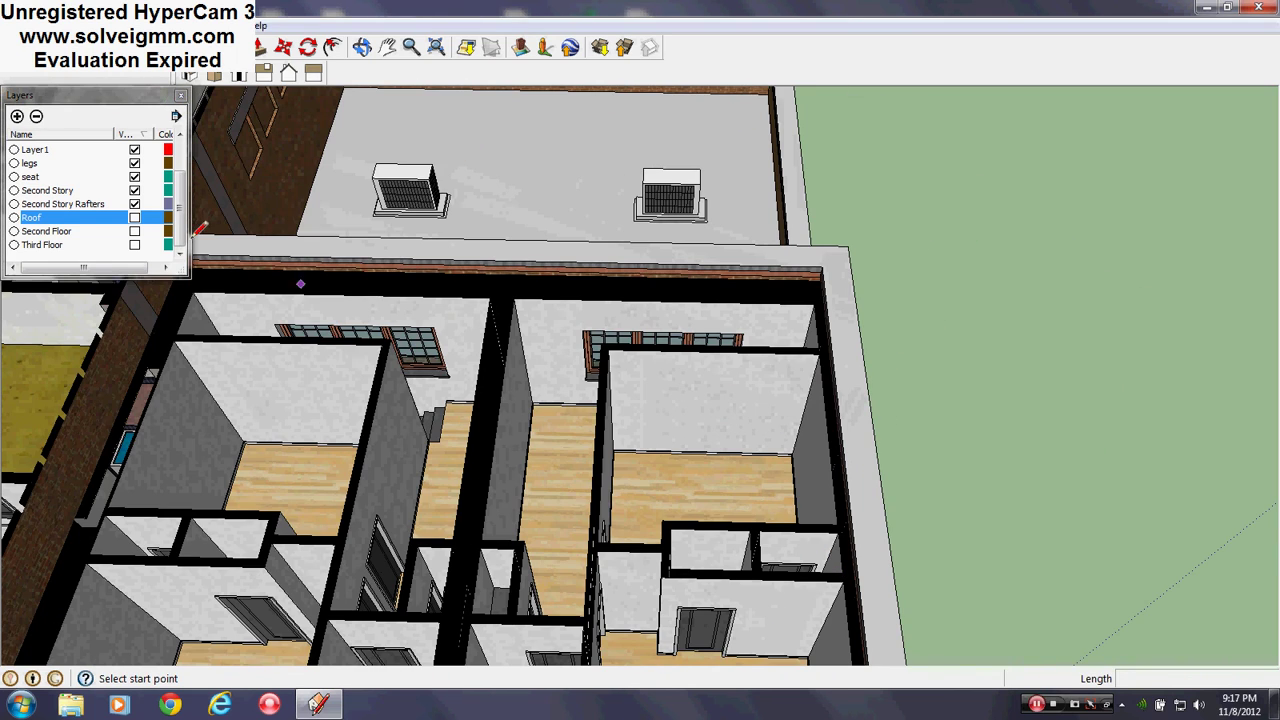
pyautogui.click(134, 191)
# - Examine the annex's ground-floor layout from above, including its front rooms, interior doors, kitchen, stairs and adjoining corridor
pyautogui.moveTo(670, 398); pyautogui.dragTo(125, 463, button='middle')
pyautogui.scroll(-3, 622, 455)
pyautogui.scroll(-1, 622, 455)
pyautogui.scroll(2, 390, 385)
pyautogui.moveTo(394, 358); pyautogui.dragTo(130, 385, button='middle')
pyautogui.moveTo(585, 396)
pyautogui.mouseDown(button='middle')
pyautogui.moveTo(792, 440)
pyautogui.moveTo(881, 441)
pyautogui.moveTo(410, 275)
pyautogui.moveTo(565, 385)
pyautogui.moveTo(545, 320)
pyautogui.mouseUp(button='middle')
pyautogui.scroll(-2, 884, 430)
pyautogui.scroll(4, 583, 237)
pyautogui.scroll(-1, 566, 270)
pyautogui.scroll(1, 842, 411)
pyautogui.scroll(-3, 530, 260)
pyautogui.scroll(3, 571, 418)
pyautogui.scroll(-3, 545, 320)
pyautogui.scroll(3, 557, 477)
pyautogui.moveTo(555, 480)
pyautogui.mouseDown(button='middle')
pyautogui.moveTo(520, 486)
pyautogui.moveTo(499, 395)
pyautogui.mouseUp(button='middle')
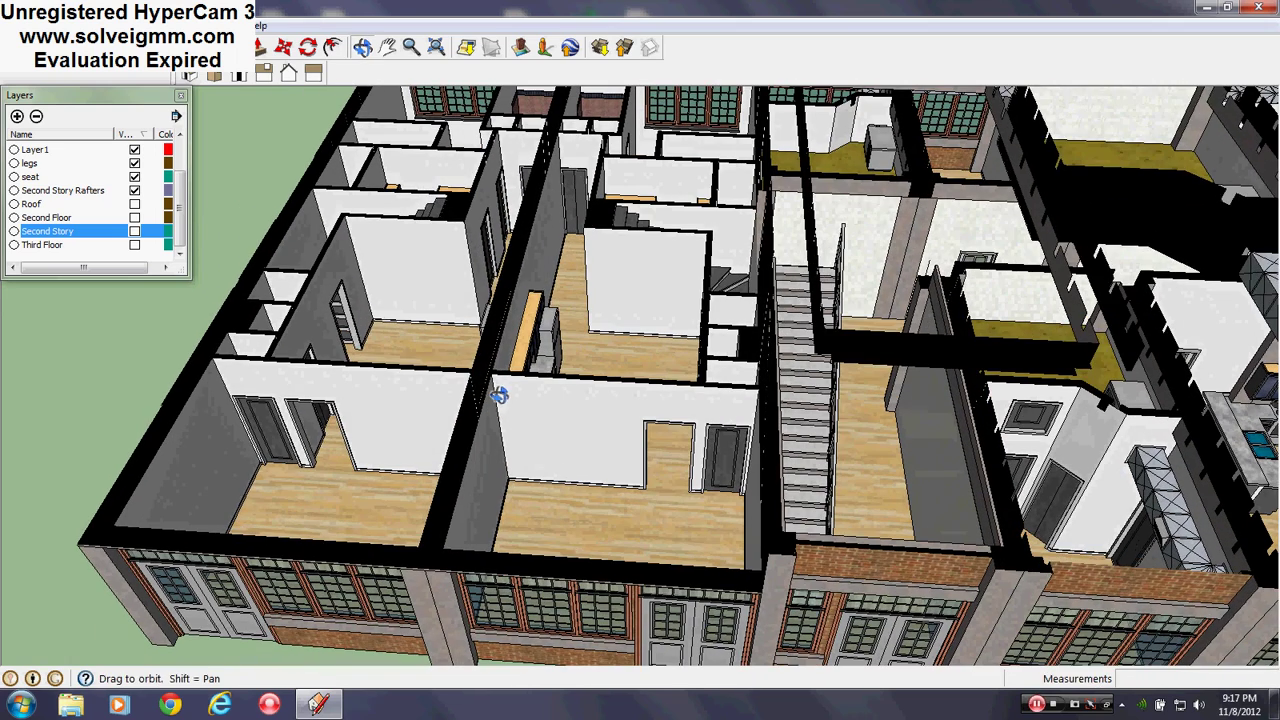
# - Hide the Second Story Rafters layer and view the uncovered ground-floor rooms of the annex from above
pyautogui.click(134, 190)
pyautogui.moveTo(510, 350)
pyautogui.mouseDown(button='middle')
pyautogui.moveTo(685, 432)
pyautogui.moveTo(931, 591)
pyautogui.moveTo(1013, 593)
pyautogui.mouseUp(button='middle')
pyautogui.scroll(-3, 688, 434)
pyautogui.scroll(4, 765, 535)
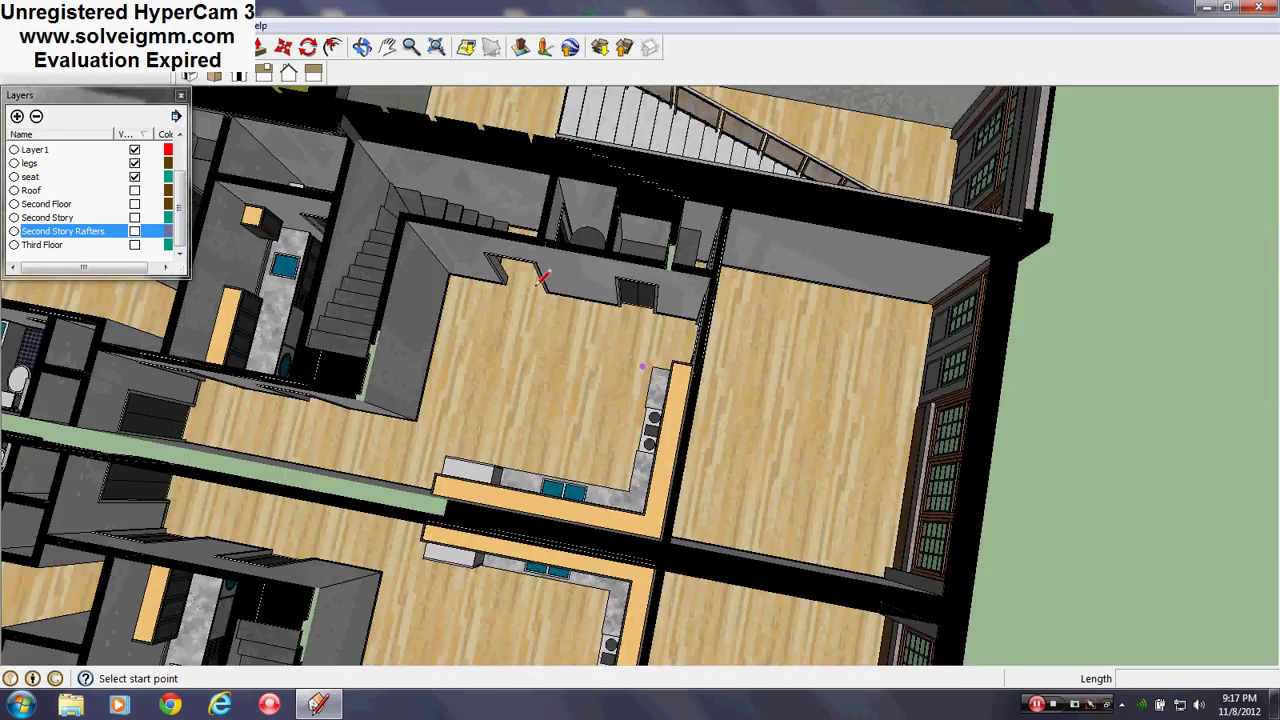
pyautogui.scroll(4, 541, 277)
pyautogui.moveTo(541, 277)
pyautogui.mouseDown(button='middle')
pyautogui.moveTo(520, 249)
pyautogui.moveTo(535, 290)
pyautogui.moveTo(443, 200)
pyautogui.moveTo(617, 278)
pyautogui.moveTo(872, 287)
pyautogui.moveTo(1030, 207)
pyautogui.moveTo(1069, 249)
pyautogui.moveTo(637, 148)
pyautogui.mouseUp(button='middle')
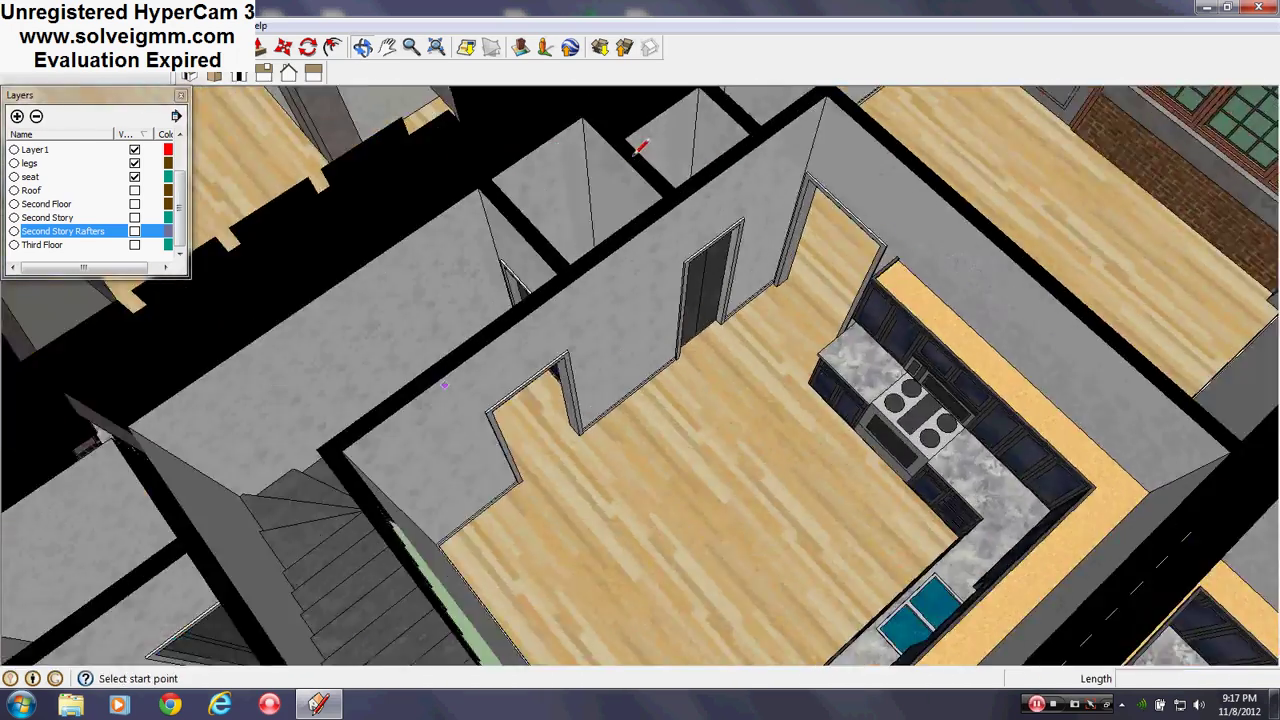
# - Examine the ground-floor kitchen's cabinets, stove, double sink and refrigerator from above, including the adjoining front room
pyautogui.scroll(-4, 637, 148)
pyautogui.scroll(4, 735, 281)
pyautogui.moveTo(735, 281); pyautogui.dragTo(981, 195, button='middle')
pyautogui.scroll(-4, 766, 437)
pyautogui.scroll(4, 766, 437)
pyautogui.moveTo(770, 432); pyautogui.dragTo(1251, 323, button='middle')
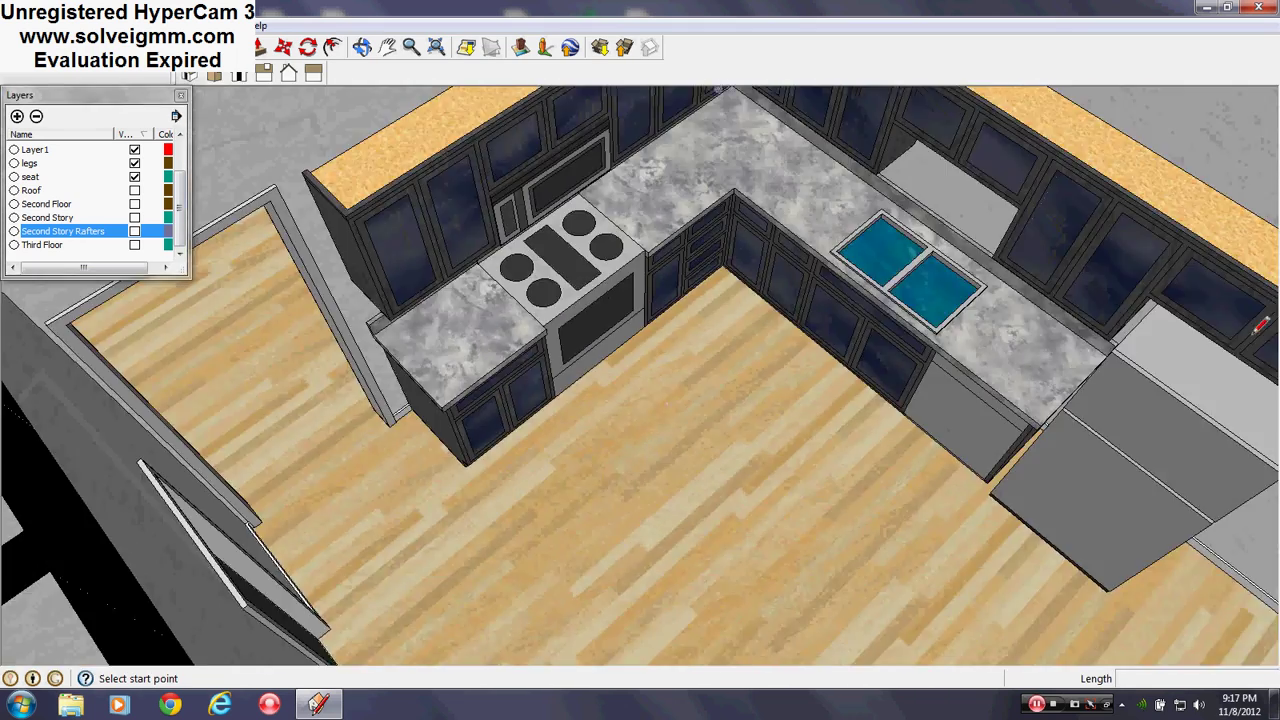
pyautogui.scroll(-4, 672, 440)
pyautogui.moveTo(672, 445)
pyautogui.mouseDown(button='middle')
pyautogui.moveTo(749, 469)
pyautogui.moveTo(985, 478)
pyautogui.mouseUp(button='middle')
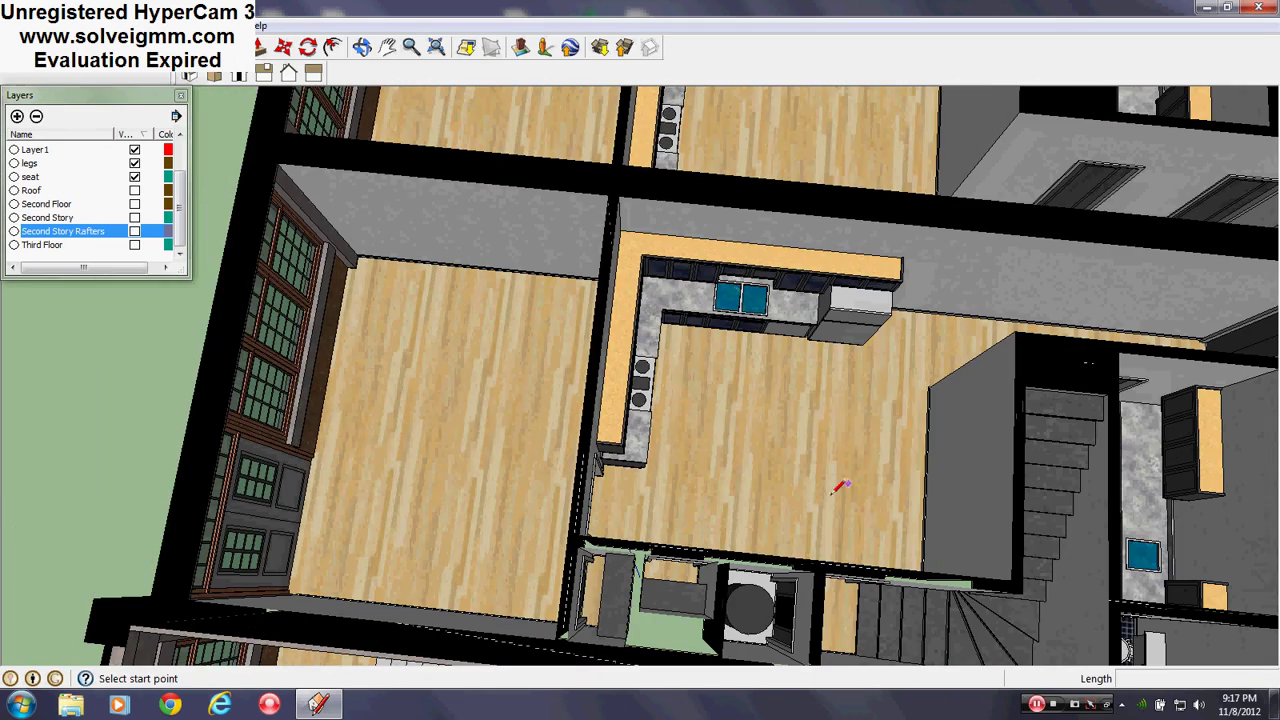
# - Examine the annex's ground-floor hallway, back bedrooms and tiled double-sink bathrooms from several angles
pyautogui.moveTo(432, 458); pyautogui.dragTo(492, 540, button='middle')
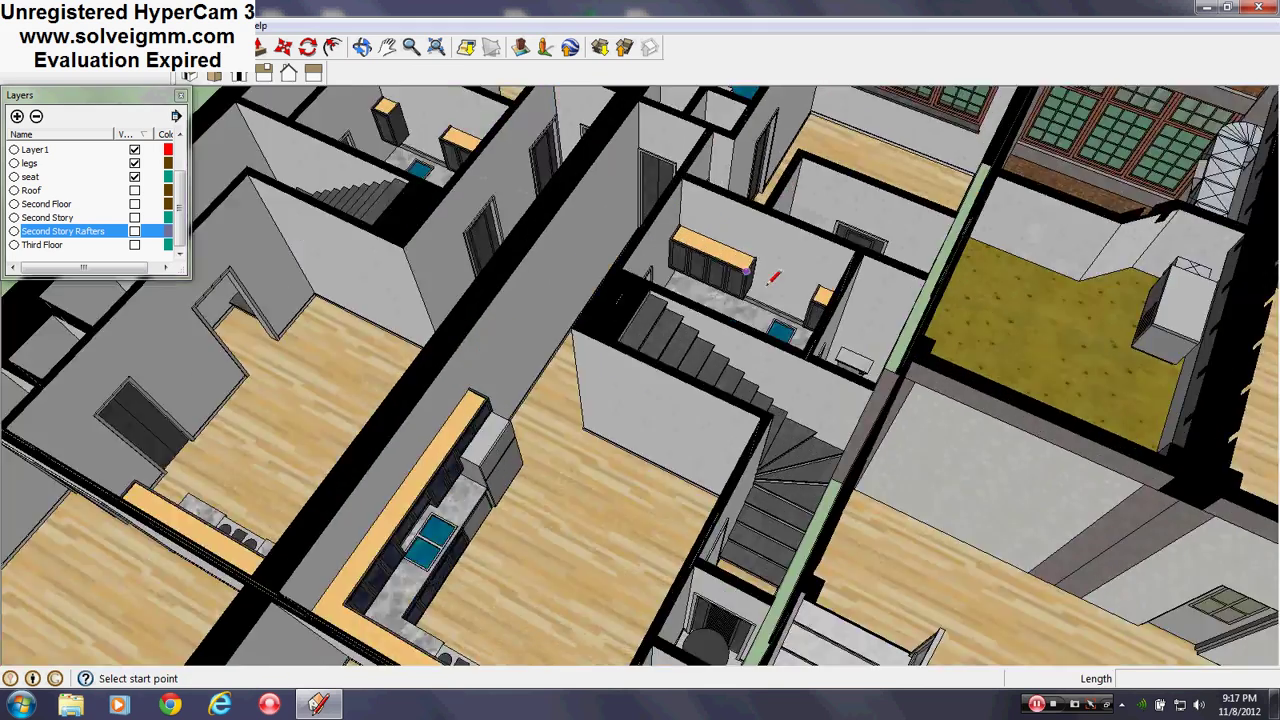
pyautogui.moveTo(768, 281); pyautogui.dragTo(665, 540, button='middle')
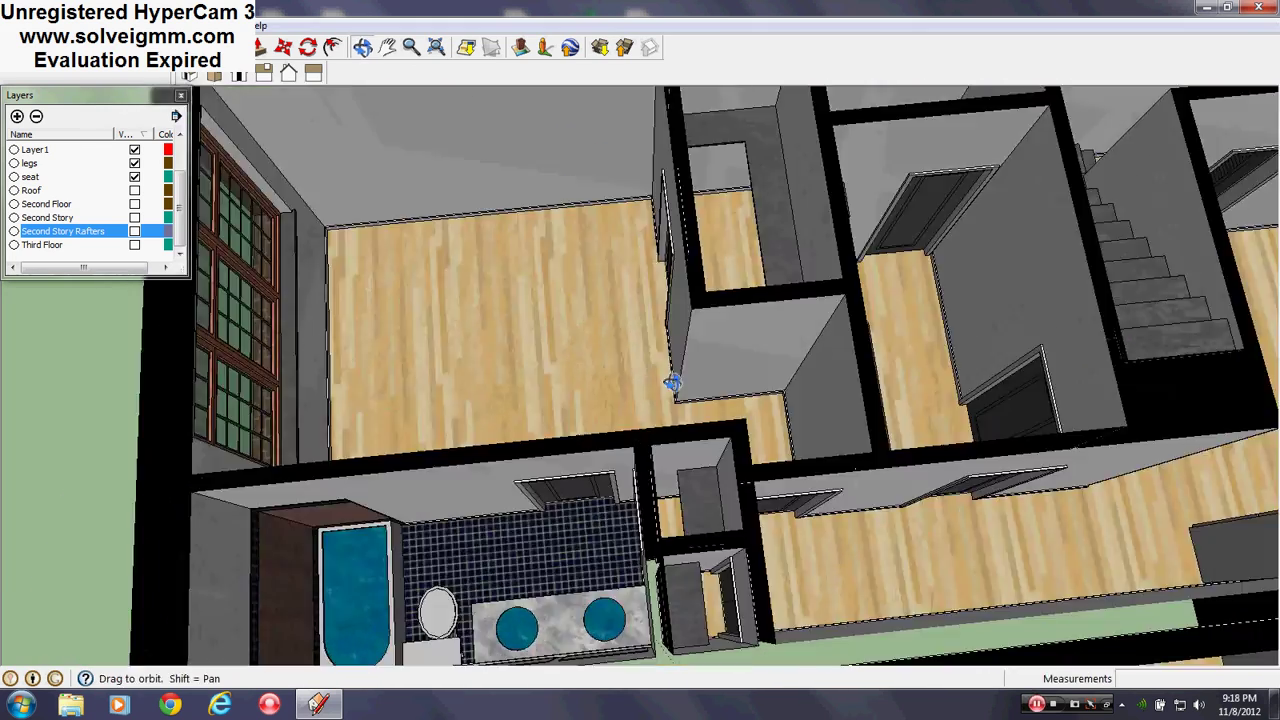
pyautogui.moveTo(672, 383); pyautogui.dragTo(1224, 357, button='middle')
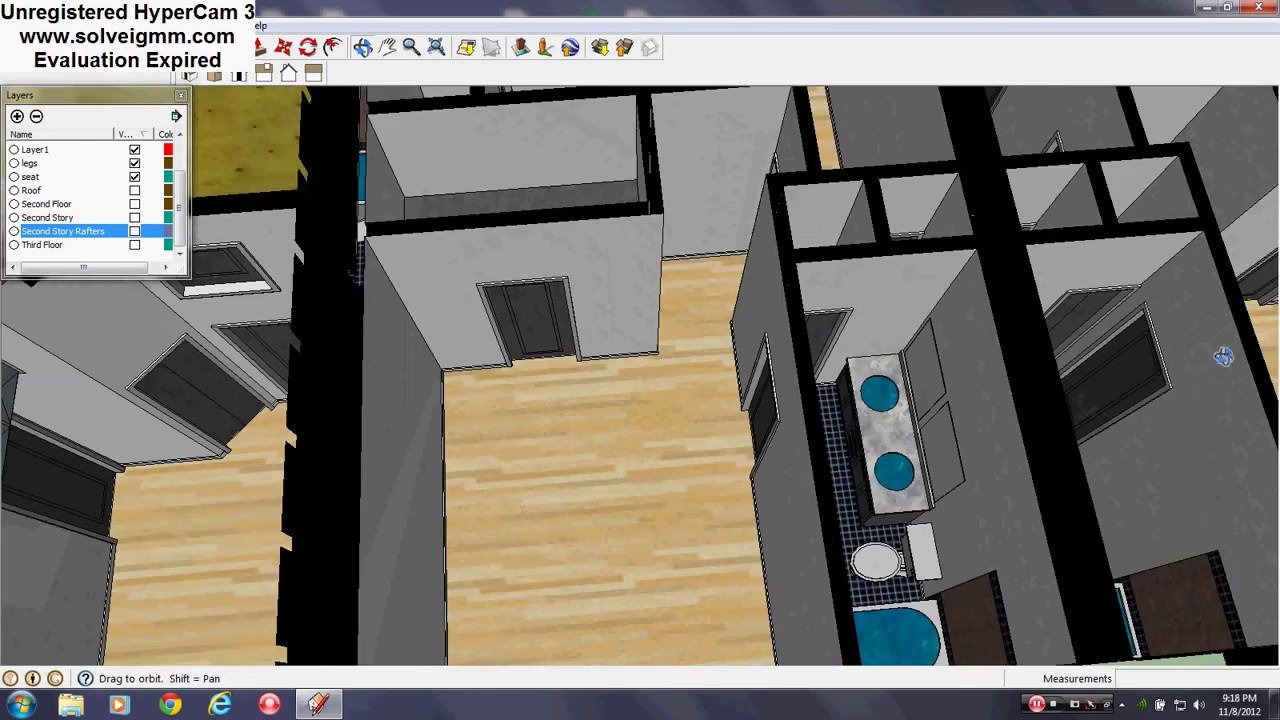
pyautogui.scroll(-3, 474, 450)
pyautogui.moveTo(477, 452); pyautogui.dragTo(382, 407, button='middle')
pyautogui.scroll(4, 816, 260)
pyautogui.moveTo(630, 400); pyautogui.dragTo(743, 508, button='middle')
pyautogui.scroll(-2, 745, 510)
pyautogui.scroll(2, 680, 309)
pyautogui.moveTo(680, 312); pyautogui.dragTo(676, 480, button='middle')
pyautogui.scroll(-3, 676, 480)
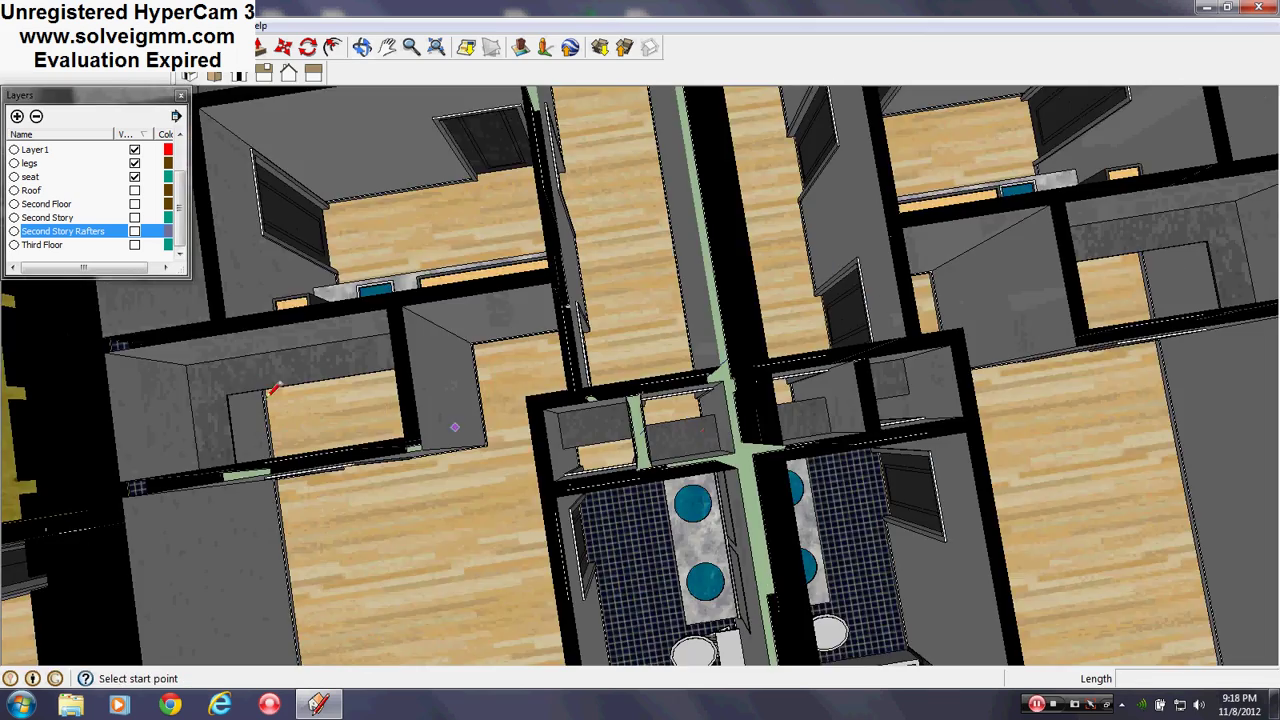
# - Inspect the walk-in closet and the laundry room with its counter, sink and wall cabinets beside the stairs
pyautogui.scroll(3, 273, 390)
pyautogui.moveTo(275, 390)
pyautogui.mouseDown(button='middle')
pyautogui.moveTo(486, 310)
pyautogui.moveTo(406, 267)
pyautogui.moveTo(797, 307)
pyautogui.moveTo(470, 354)
pyautogui.mouseUp(button='middle')
pyautogui.scroll(-5, 632, 553)
pyautogui.scroll(3, 582, 500)
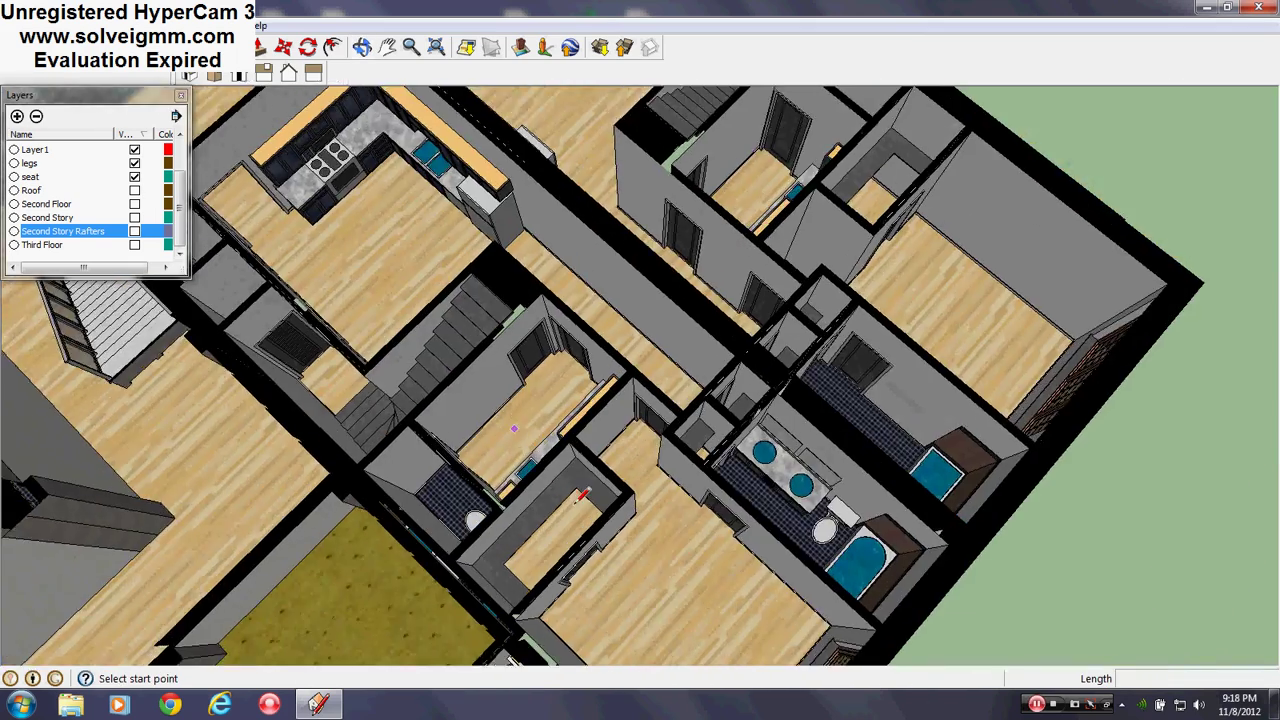
pyautogui.moveTo(582, 500)
pyautogui.mouseDown(button='middle')
pyautogui.moveTo(1057, 490)
pyautogui.moveTo(1057, 412)
pyautogui.mouseUp(button='middle')
pyautogui.scroll(6, 775, 474)
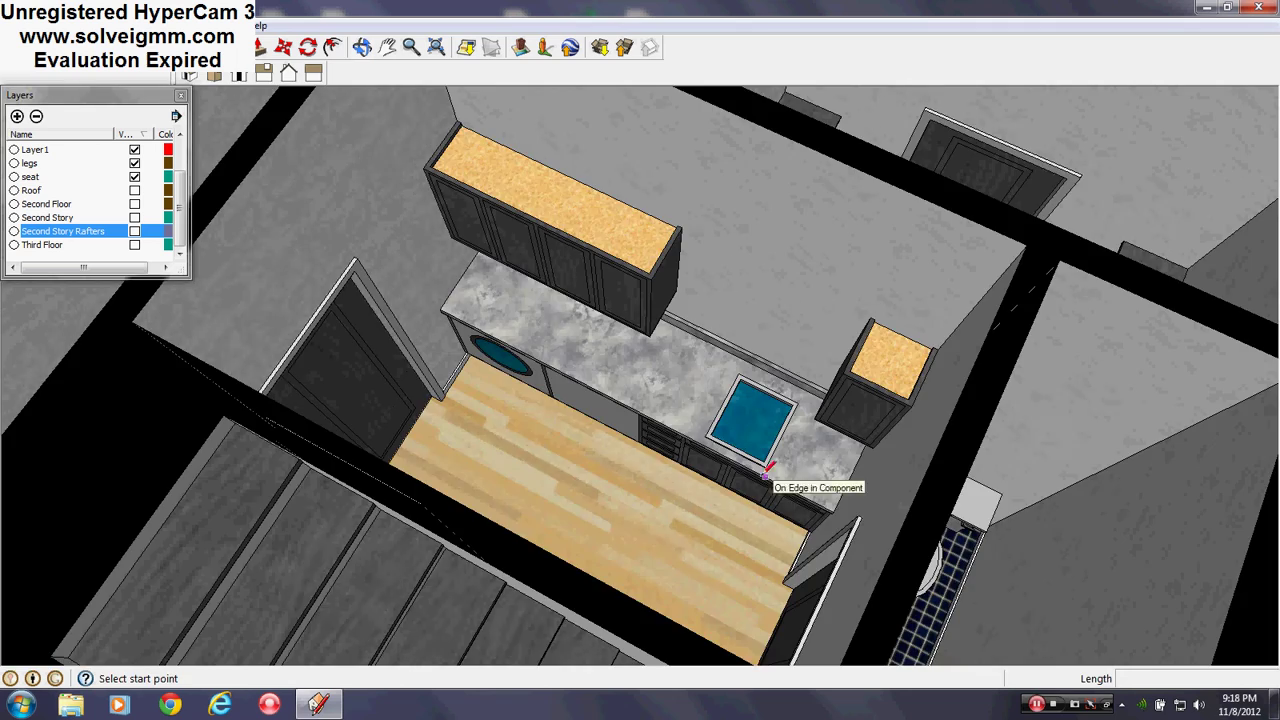
pyautogui.moveTo(762, 470)
pyautogui.mouseDown(button='middle')
pyautogui.moveTo(840, 357)
pyautogui.moveTo(885, 365)
pyautogui.moveTo(693, 464)
pyautogui.mouseUp(button='middle')
pyautogui.scroll(-3, 754, 470)
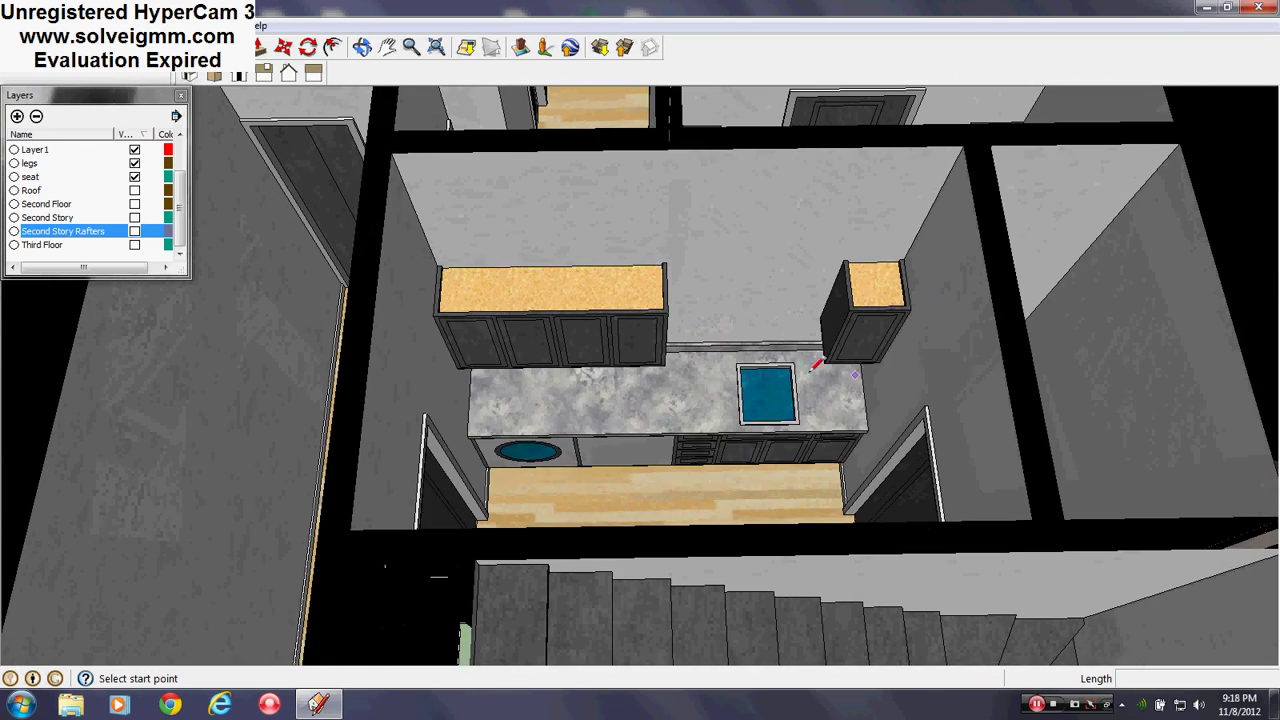
pyautogui.scroll(-3, 690, 370)
pyautogui.scroll(4, 870, 380)
pyautogui.moveTo(870, 380)
pyautogui.mouseDown(button='middle')
pyautogui.moveTo(783, 423)
pyautogui.moveTo(787, 520)
pyautogui.moveTo(1049, 400)
pyautogui.moveTo(1130, 395)
pyautogui.mouseUp(button='middle')
# - Undo the recent layer hiding to restore the factory's upper stories and roof, and close the Layers window
pyautogui.scroll(-3, 768, 435)
pyautogui.scroll(-6, 787, 520)
pyautogui.scroll(-3, 640, 408)
pyautogui.scroll(-1, 640, 408)
pyautogui.moveTo(585, 415)
pyautogui.mouseDown(button='middle')
pyautogui.moveTo(651, 337)
pyautogui.moveTo(690, 315)
pyautogui.mouseUp(button='middle')
pyautogui.scroll(-4, 557, 346)
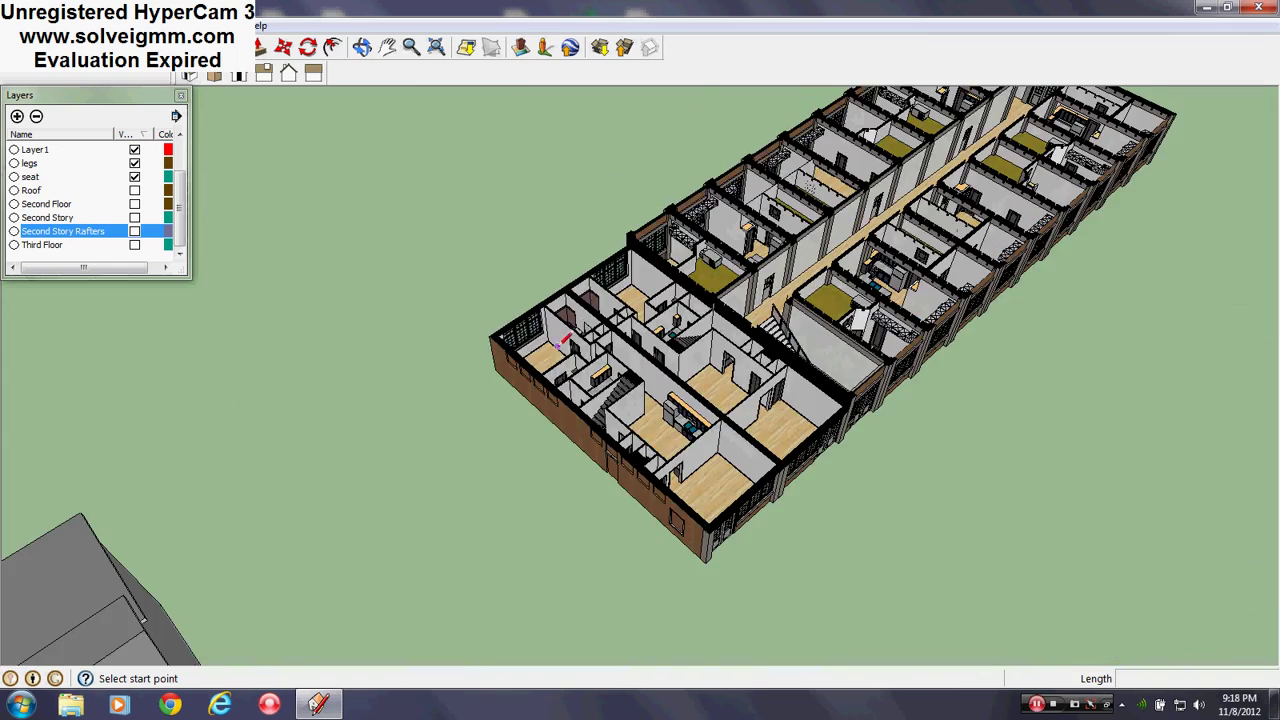
pyautogui.moveTo(369, 359); pyautogui.dragTo(368, 394, button='middle')
pyautogui.scroll(-3, 368, 394)
pyautogui.hotkey('ctrl', 'z')
pyautogui.hotkey('ctrl', 'z')
pyautogui.hotkey('ctrl', 'z')
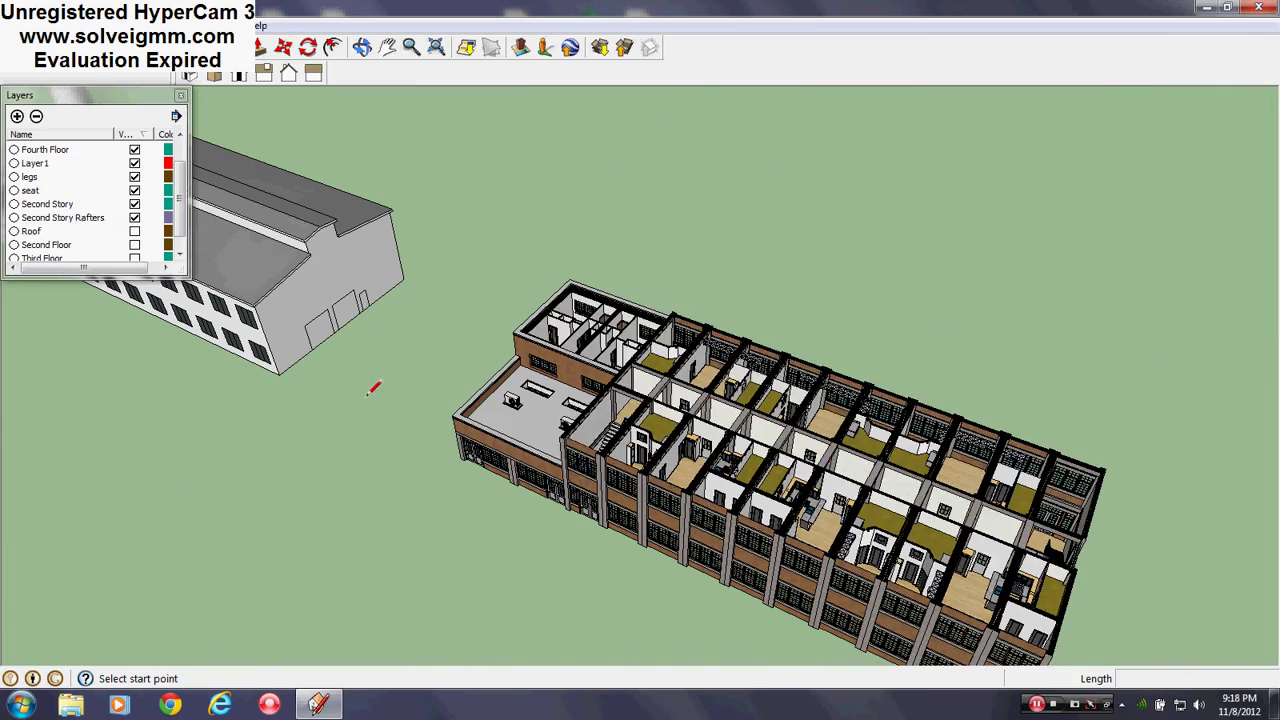
pyautogui.moveTo(551, 457); pyautogui.dragTo(530, 365, button='middle')
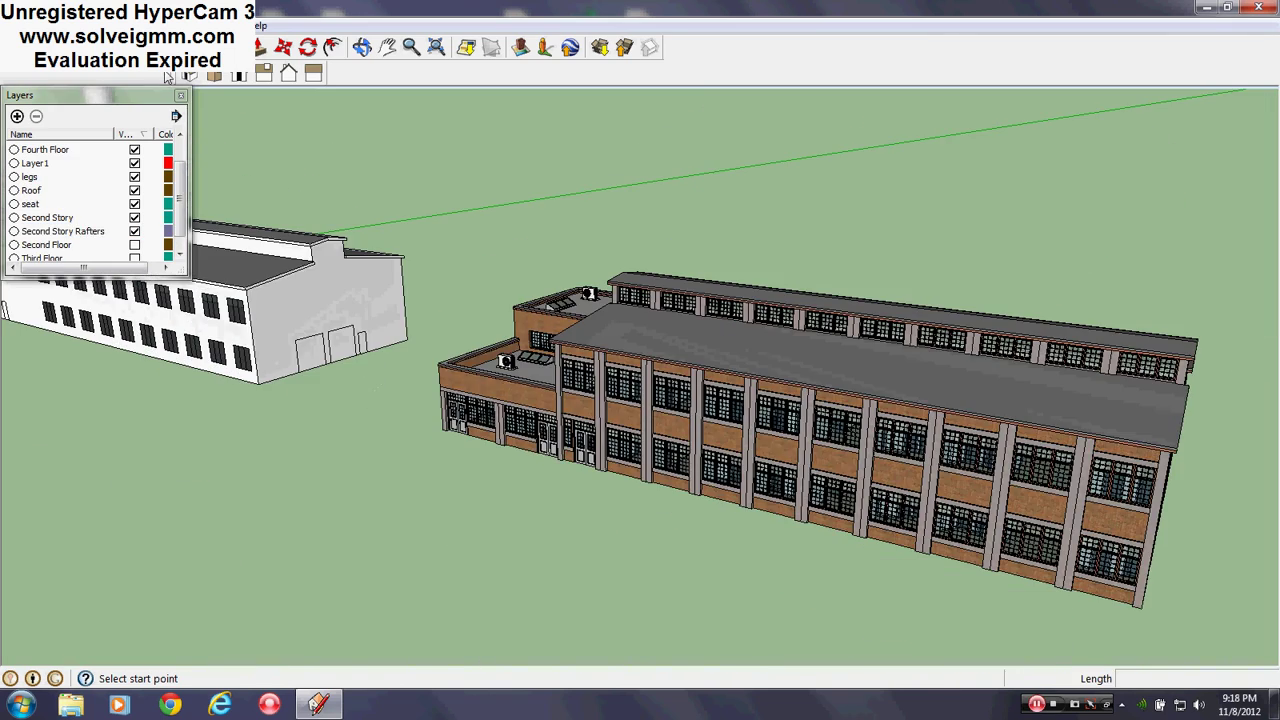
pyautogui.click(182, 98)
# - Inspect the brick factory's gabled end wall and look through the glass of its entrance doors
pyautogui.moveTo(808, 374)
pyautogui.mouseDown(button='middle')
pyautogui.moveTo(686, 333)
pyautogui.moveTo(571, 322)
pyautogui.mouseUp(button='middle')
pyautogui.scroll(5, 877, 379)
pyautogui.moveTo(877, 379)
pyautogui.mouseDown(button='middle')
pyautogui.moveTo(603, 363)
pyautogui.moveTo(570, 346)
pyautogui.mouseUp(button='middle')
pyautogui.scroll(-5, 570, 346)
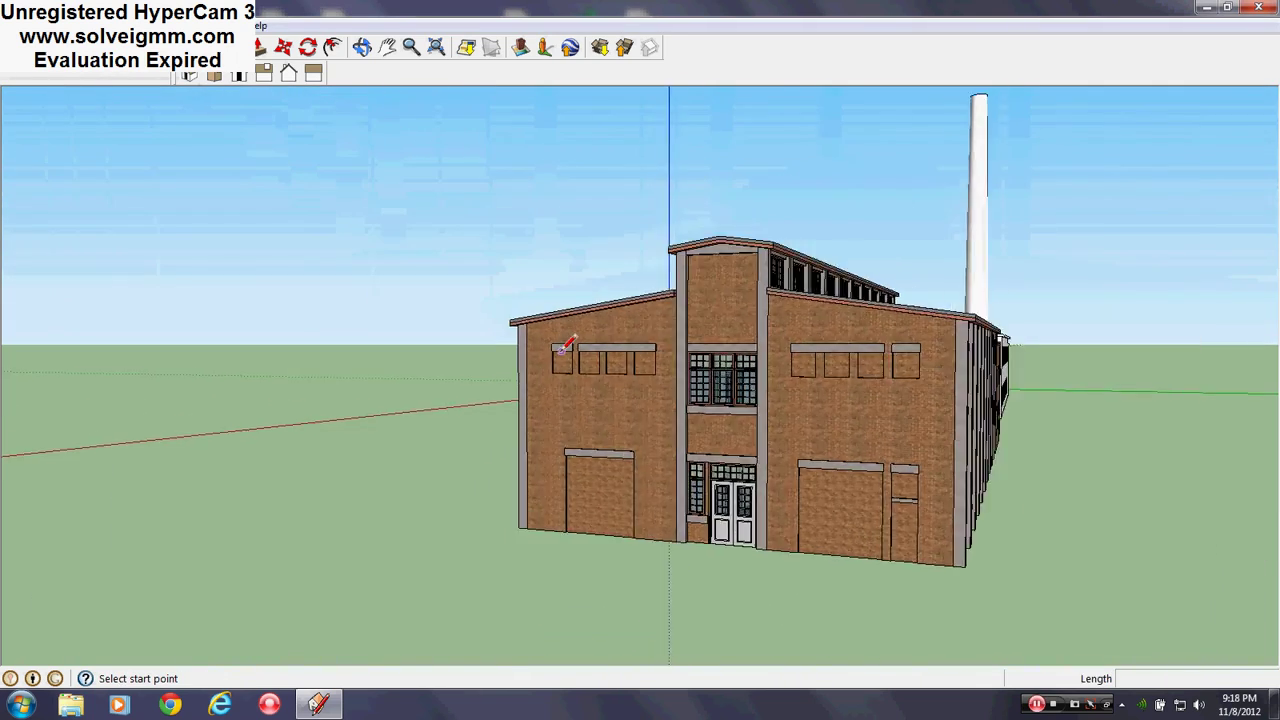
pyautogui.scroll(5, 686, 406)
pyautogui.moveTo(672, 507); pyautogui.dragTo(705, 505, button='middle')
pyautogui.scroll(10, 705, 505)
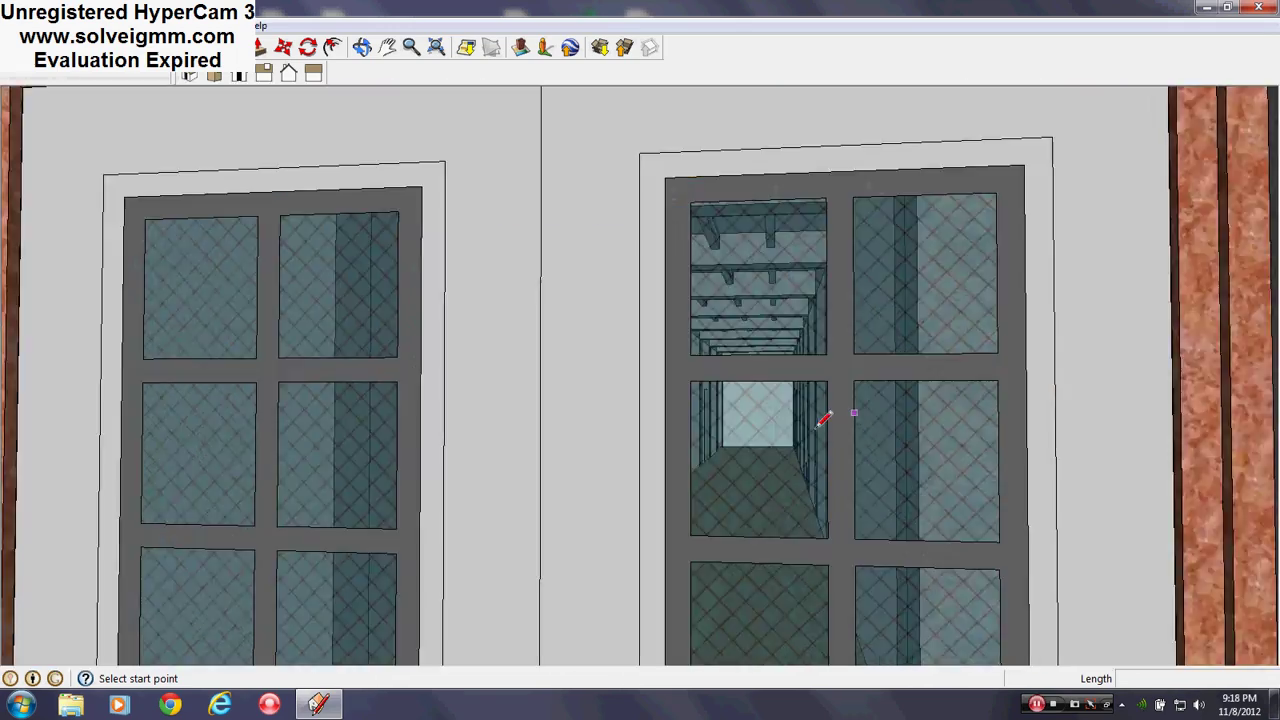
pyautogui.scroll(4, 818, 427)
pyautogui.moveTo(814, 428)
pyautogui.mouseDown(button='middle')
pyautogui.moveTo(786, 420)
pyautogui.moveTo(811, 457)
pyautogui.moveTo(880, 480)
pyautogui.mouseUp(button='middle')
pyautogui.scroll(-10, 909, 483)
pyautogui.scroll(-10, 842, 475)
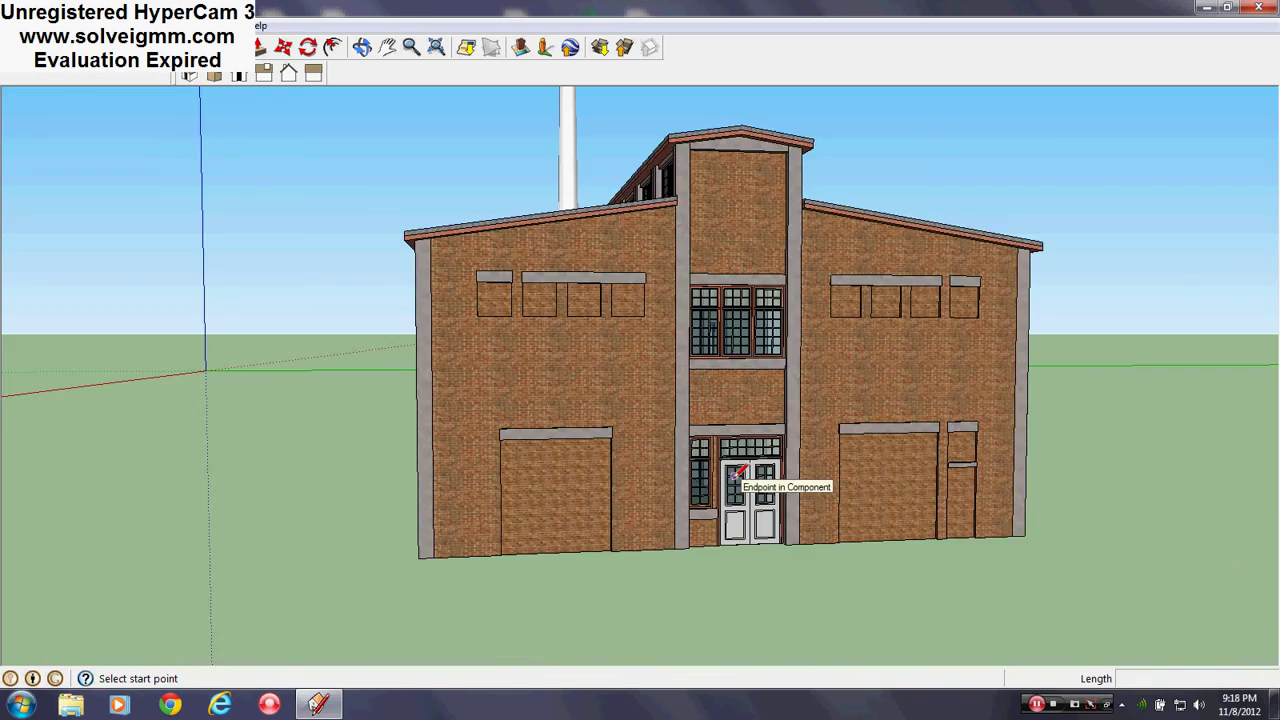
# - Examine the brick factory's long window facade and the annex at its end
pyautogui.moveTo(735, 478); pyautogui.dragTo(286, 446, button='middle')
pyautogui.scroll(-3, 286, 446)
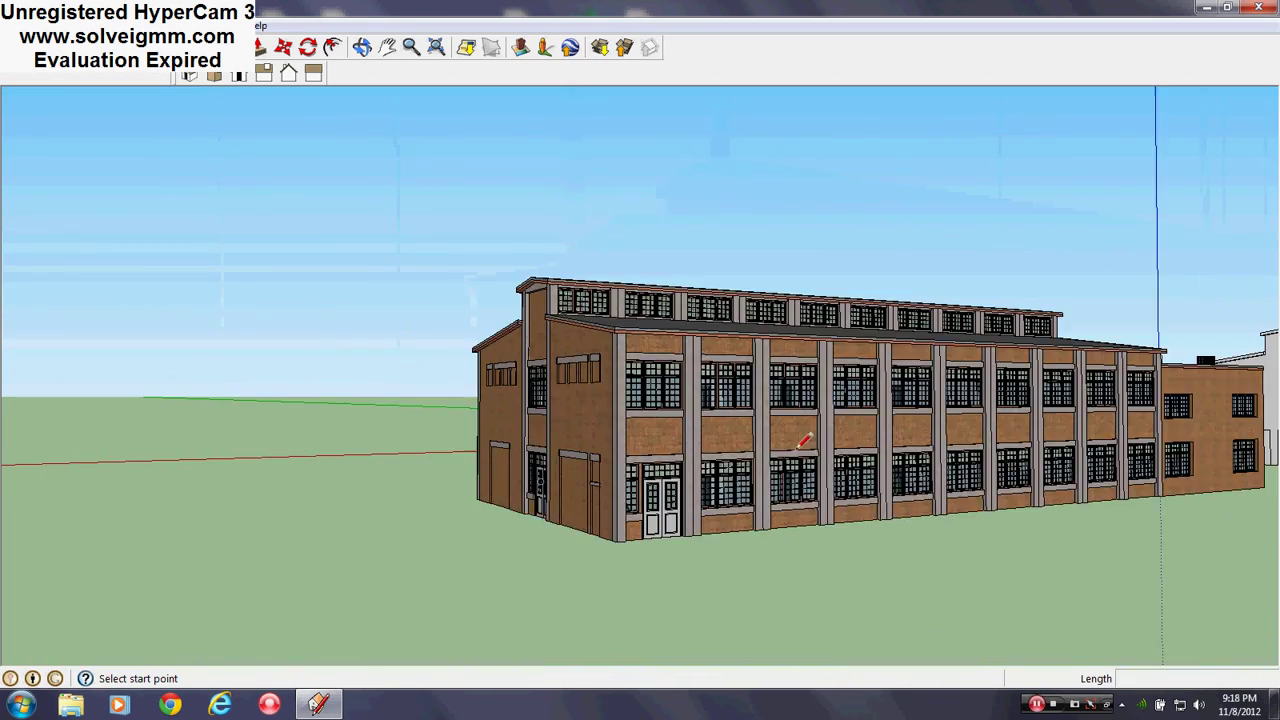
pyautogui.scroll(5, 802, 440)
pyautogui.moveTo(802, 440); pyautogui.dragTo(330, 452, button='middle')
pyautogui.scroll(-5, 330, 452)
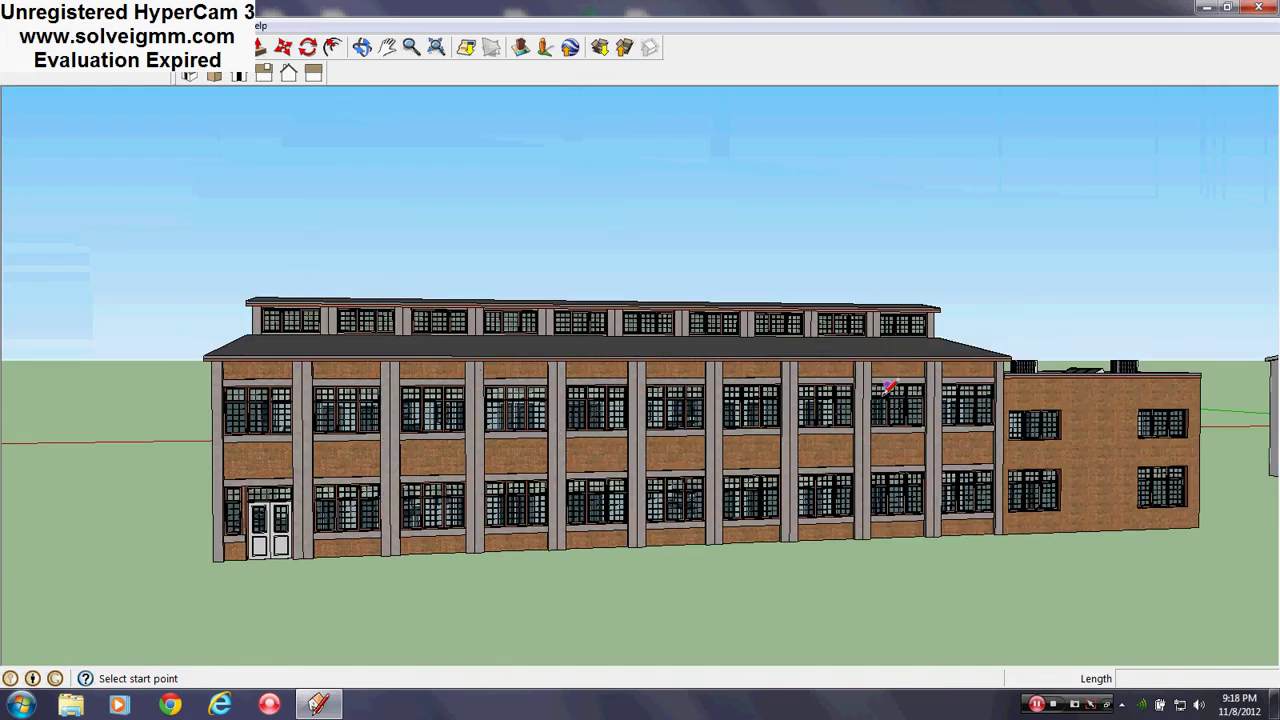
pyautogui.scroll(3, 1128, 443)
pyautogui.moveTo(1128, 443)
pyautogui.mouseDown(button='middle')
pyautogui.moveTo(1077, 449)
pyautogui.moveTo(1210, 446)
pyautogui.mouseUp(button='middle')
pyautogui.scroll(-5, 286, 402)
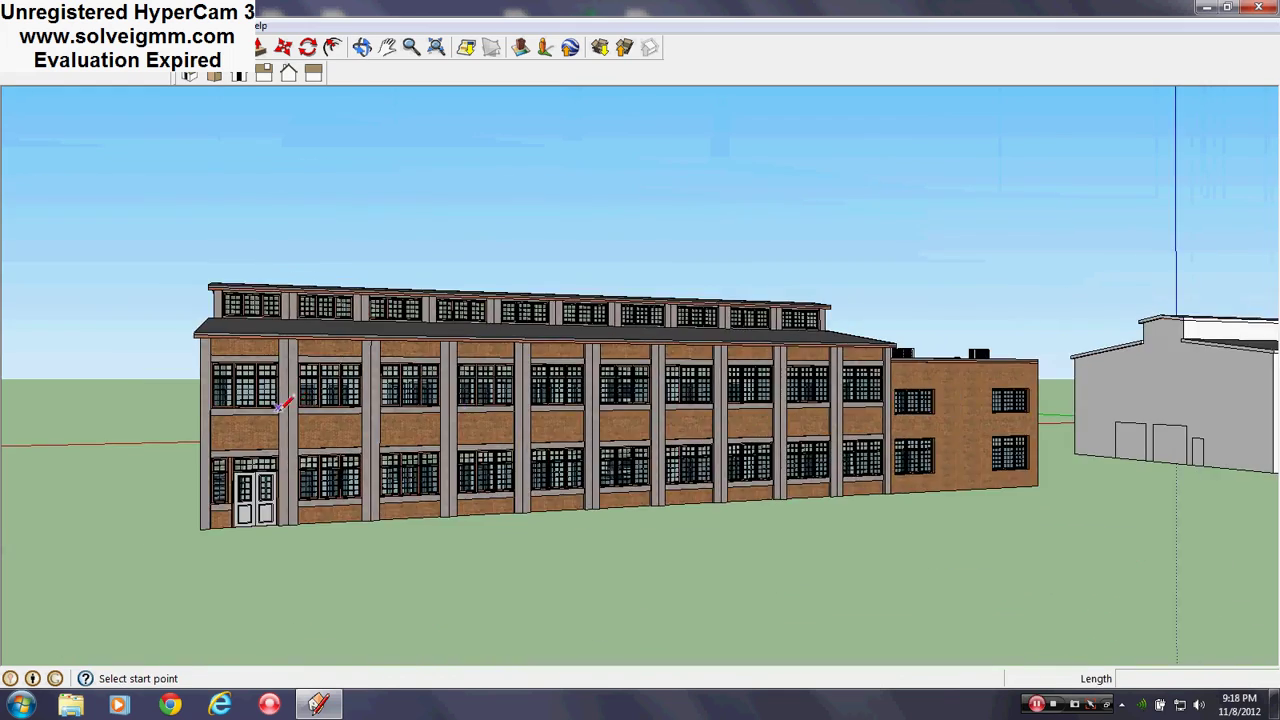
pyautogui.moveTo(286, 402); pyautogui.dragTo(388, 417, button='middle')
pyautogui.scroll(2, 897, 376)
pyautogui.moveTo(897, 376)
pyautogui.mouseDown(button='middle')
pyautogui.moveTo(937, 443)
pyautogui.moveTo(1160, 530)
pyautogui.mouseUp(button='middle')
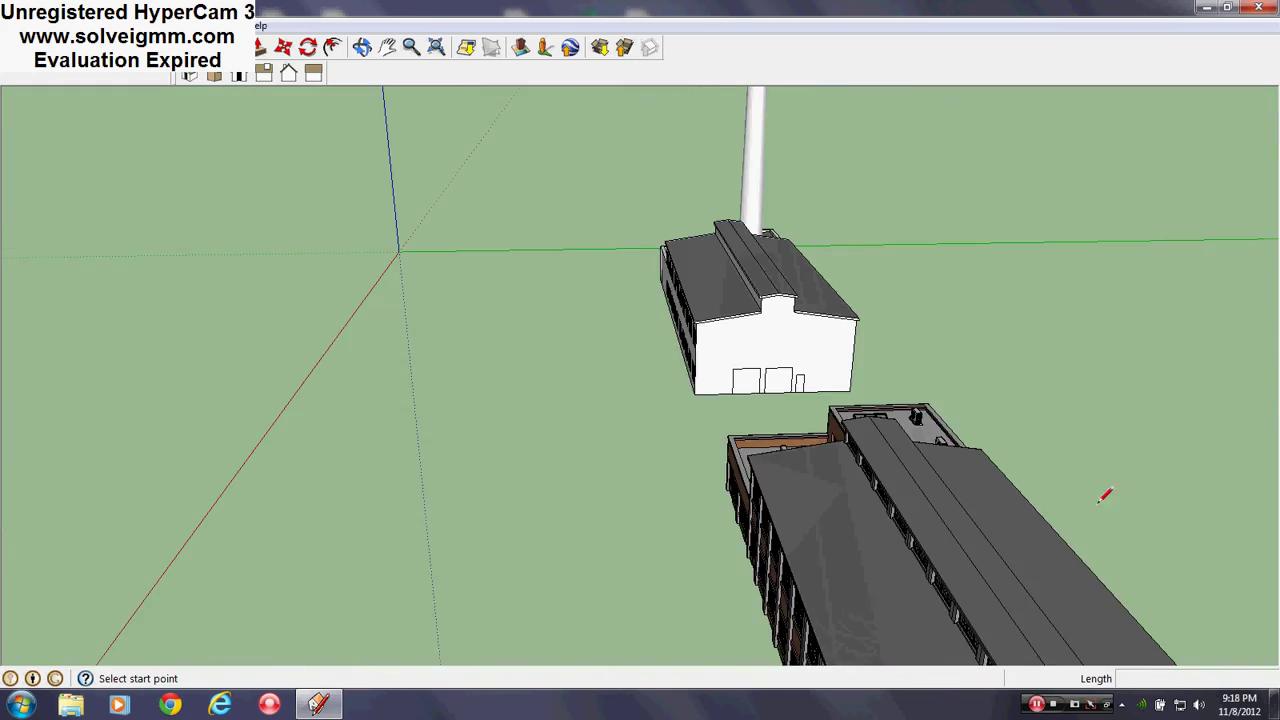
# - View the brick factory and its plain white counterpart together from above and from the gabled corner
pyautogui.scroll(3, 686, 249)
pyautogui.moveTo(686, 249); pyautogui.dragTo(1243, 348, button='middle')
pyautogui.scroll(1, 406, 298)
pyautogui.moveTo(406, 298)
pyautogui.mouseDown(button='middle')
pyautogui.moveTo(529, 369)
pyautogui.moveTo(434, 371)
pyautogui.mouseUp(button='middle')
pyautogui.scroll(-5, 434, 371)
pyautogui.moveTo(1004, 308); pyautogui.dragTo(683, 246, button='middle')
pyautogui.scroll(3, 855, 425)
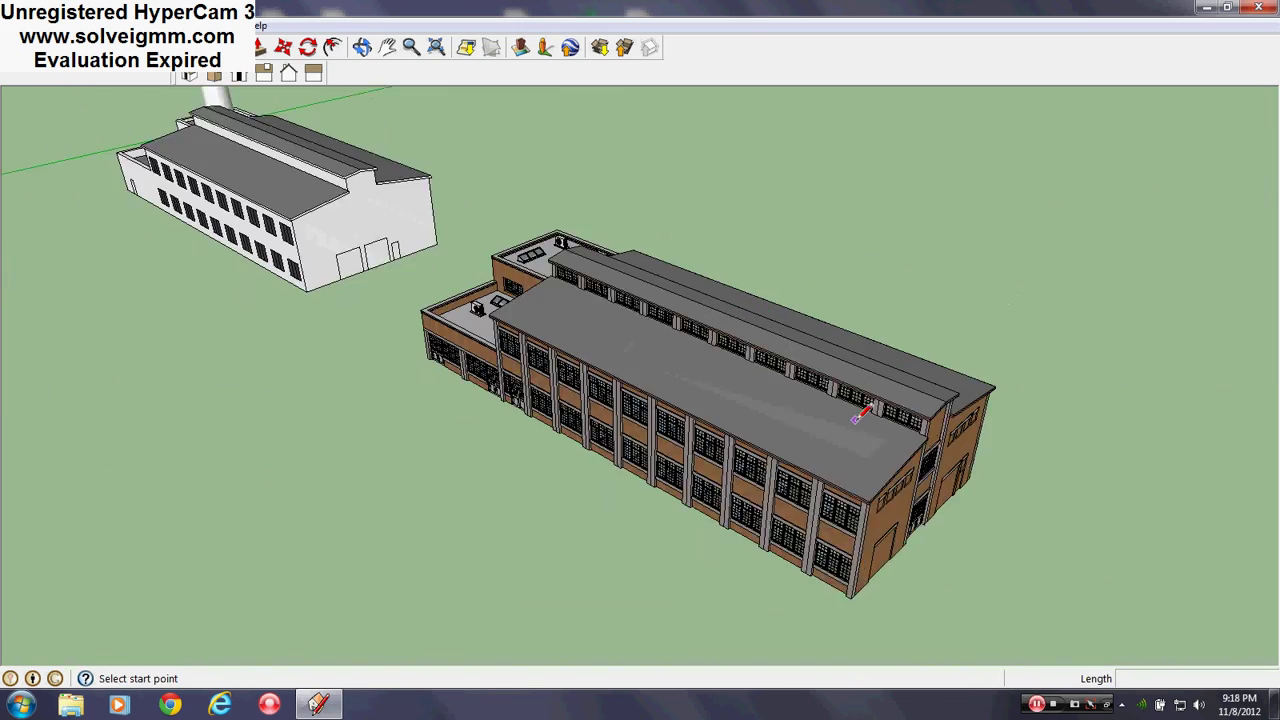
pyautogui.moveTo(855, 425); pyautogui.dragTo(826, 350, button='middle')
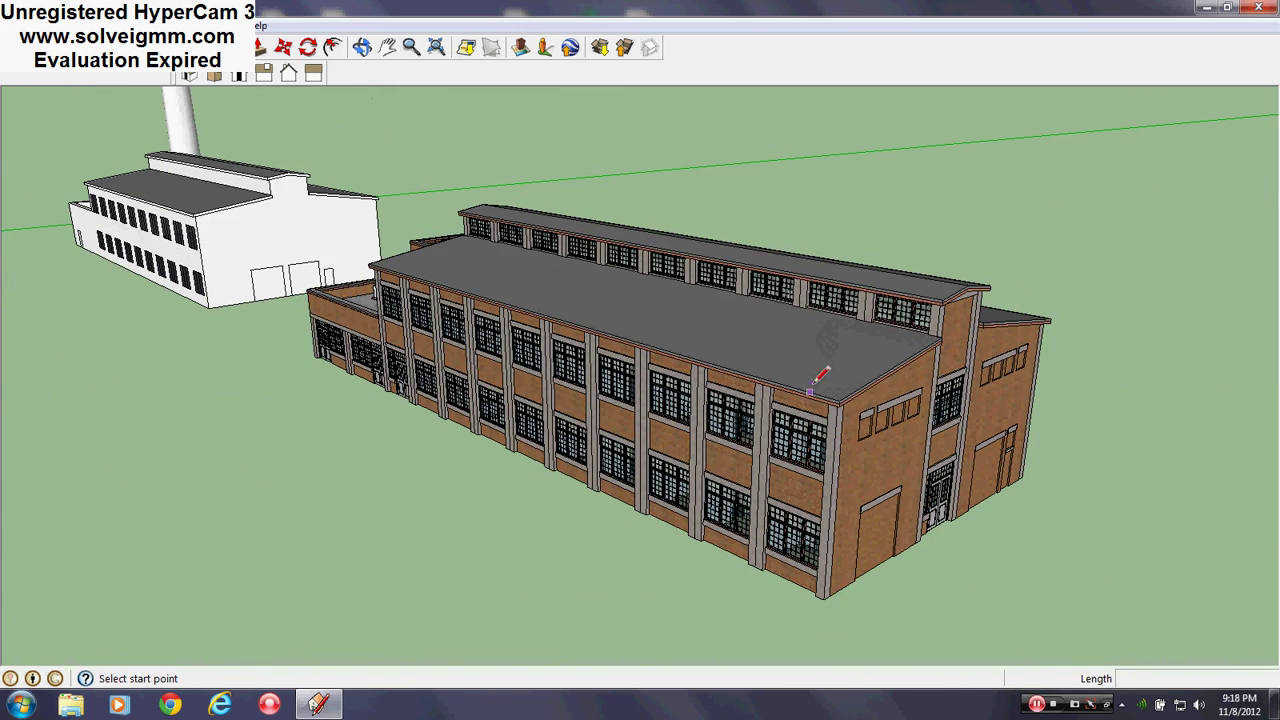
pyautogui.scroll(1, 666, 351)
pyautogui.moveTo(666, 351); pyautogui.dragTo(600, 486, button='middle')
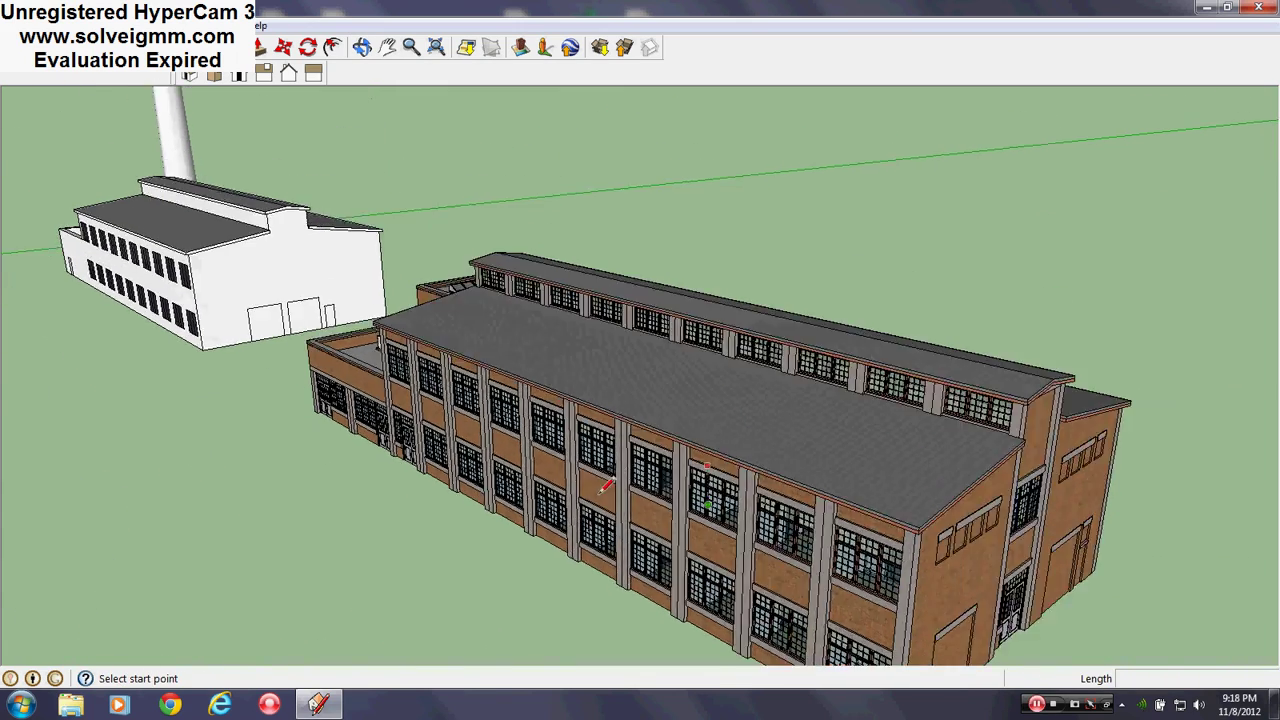
# - Inspect the brick factory's multi-pane windows, frames and lintels up close, along with the facade as a whole
pyautogui.scroll(6, 592, 415)
pyautogui.scroll(5, 600, 392)
pyautogui.moveTo(603, 389)
pyautogui.mouseDown(button='middle')
pyautogui.moveTo(751, 352)
pyautogui.moveTo(971, 240)
pyautogui.moveTo(1217, 177)
pyautogui.mouseUp(button='middle')
pyautogui.keyDown('shift'); pyautogui.moveTo(703, 260); pyautogui.dragTo(822, 462, button='middle'); pyautogui.keyUp('shift')
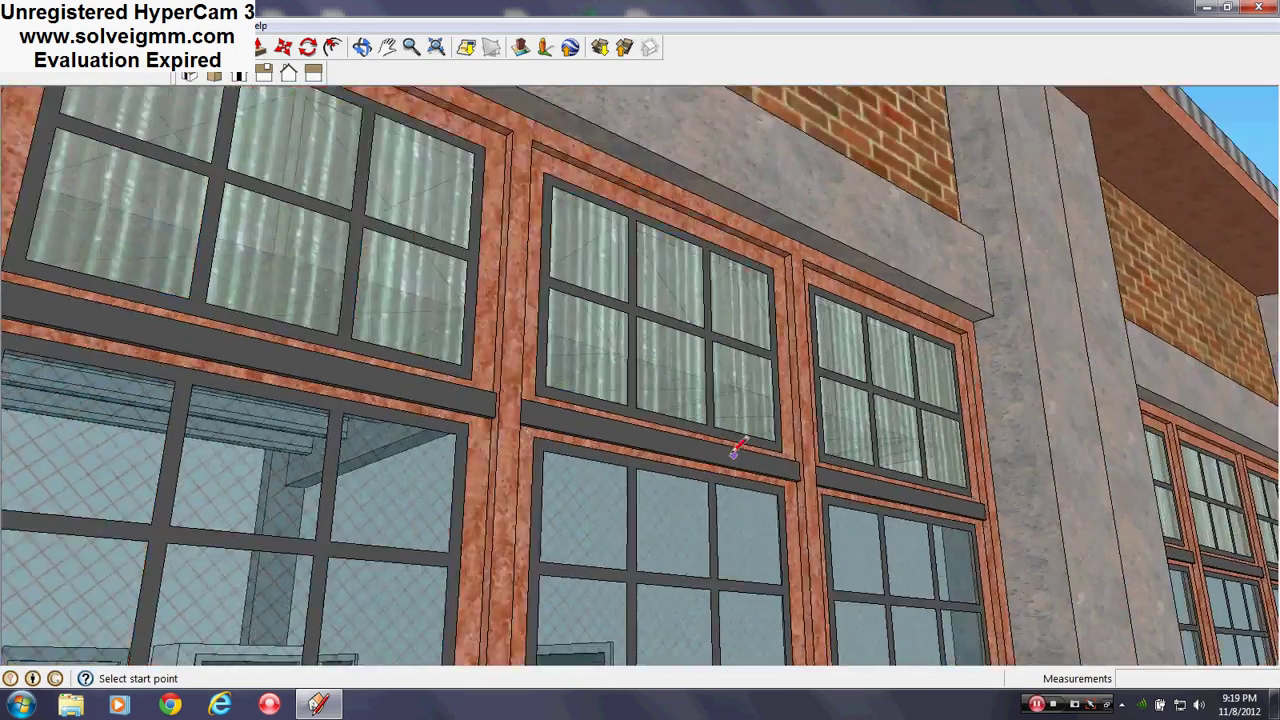
pyautogui.scroll(4, 734, 446)
pyautogui.moveTo(634, 443)
pyautogui.mouseDown(button='middle')
pyautogui.moveTo(932, 393)
pyautogui.moveTo(1130, 395)
pyautogui.mouseUp(button='middle')
pyautogui.moveTo(80, 408)
pyautogui.keyDown('shift'); pyautogui.mouseDown(button='middle')
pyautogui.moveTo(406, 469)
pyautogui.moveTo(729, 494)
pyautogui.moveTo(709, 500)
pyautogui.moveTo(737, 543)
pyautogui.moveTo(5, 545)
pyautogui.mouseUp(button='middle'); pyautogui.keyUp('shift')
pyautogui.scroll(-1, 727, 508)
pyautogui.moveTo(880, 500)
pyautogui.mouseDown(button='middle')
pyautogui.moveTo(623, 491)
pyautogui.moveTo(634, 537)
pyautogui.moveTo(525, 554)
pyautogui.mouseUp(button='middle')
pyautogui.scroll(-6, 634, 537)
pyautogui.scroll(-5, 622, 470)
pyautogui.moveTo(624, 500)
pyautogui.mouseDown(button='middle')
pyautogui.moveTo(640, 466)
pyautogui.moveTo(603, 523)
pyautogui.moveTo(616, 490)
pyautogui.mouseUp(button='middle')
pyautogui.scroll(2, 640, 466)
pyautogui.scroll(2, 603, 526)
pyautogui.press('l')
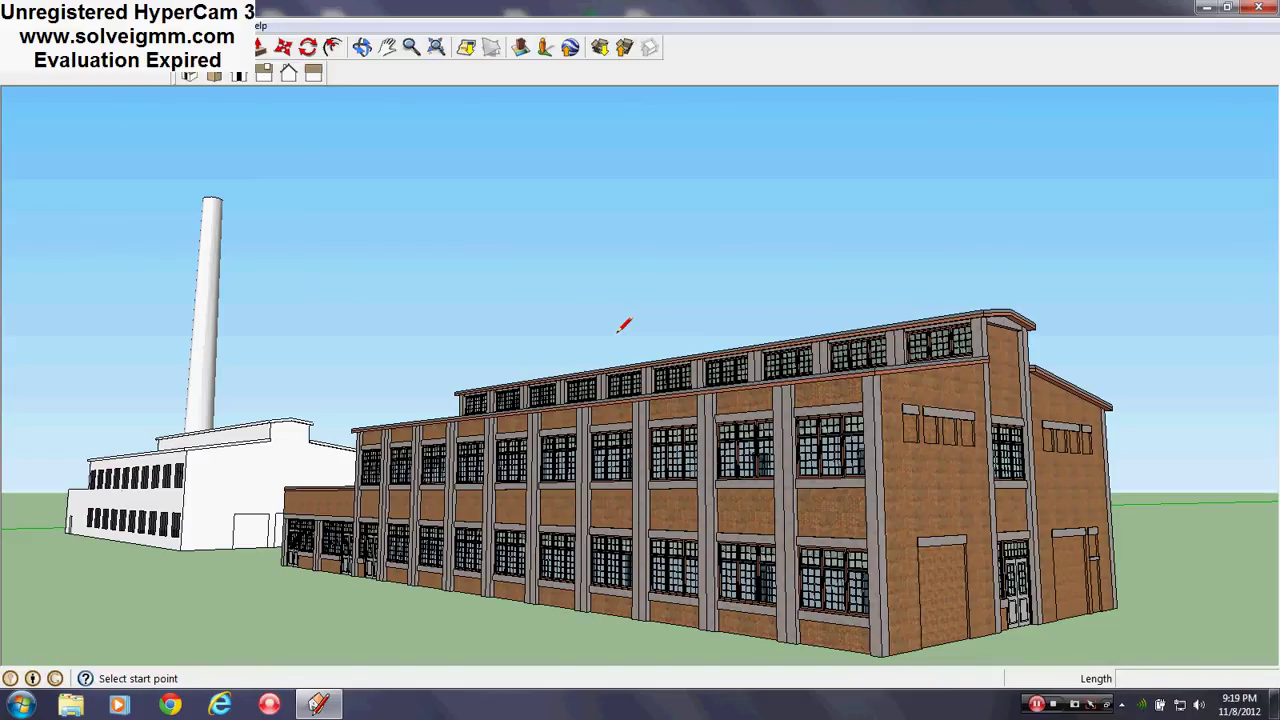
# - Examine the plain white factory with its smokestack and compare it with the brick version from the far end
pyautogui.scroll(5, 110, 499)
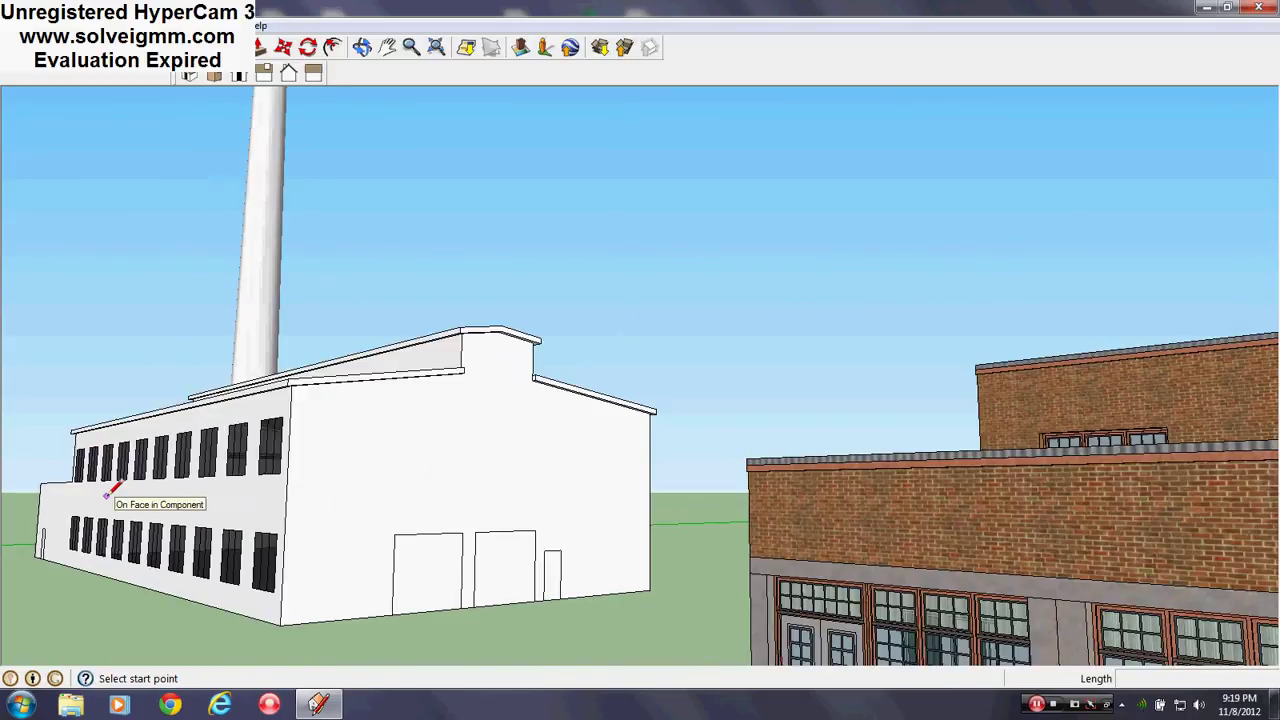
pyautogui.moveTo(103, 500)
pyautogui.mouseDown(button='middle')
pyautogui.moveTo(526, 609)
pyautogui.moveTo(780, 530)
pyautogui.mouseUp(button='middle')
pyautogui.scroll(-10, 420, 500)
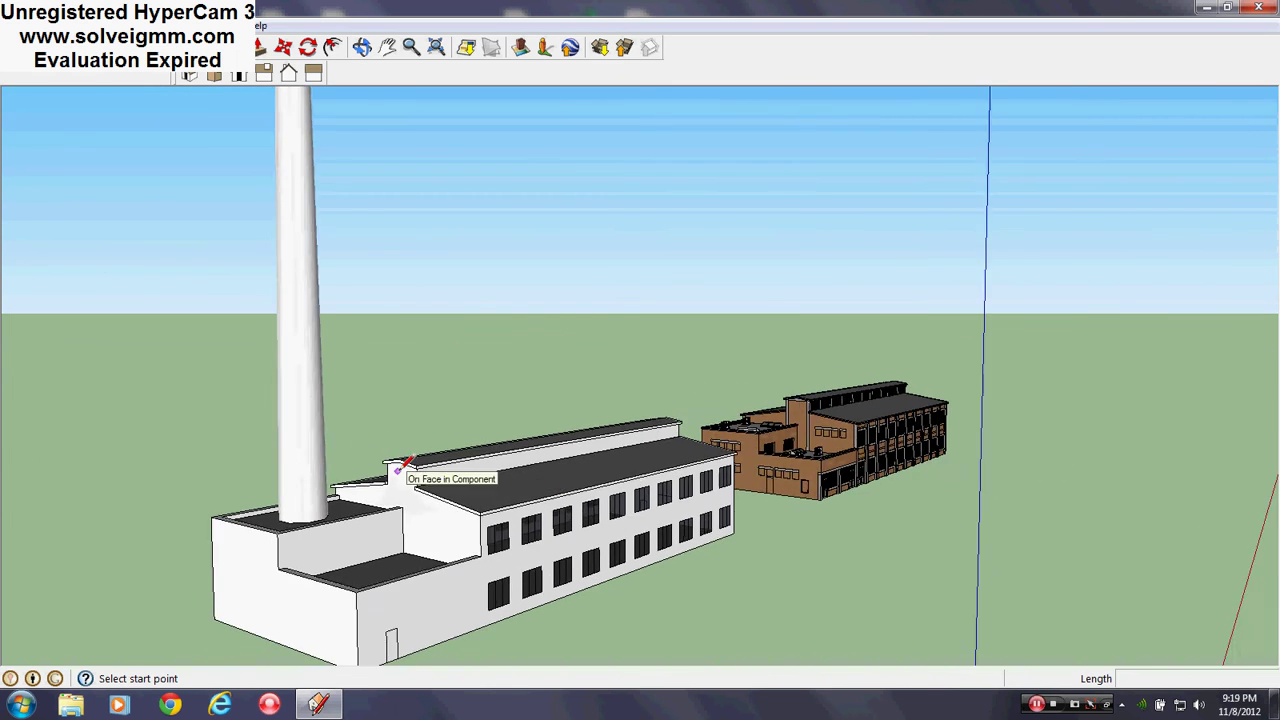
pyautogui.scroll(2, 418, 534)
pyautogui.moveTo(426, 534); pyautogui.dragTo(296, 526, button='middle')
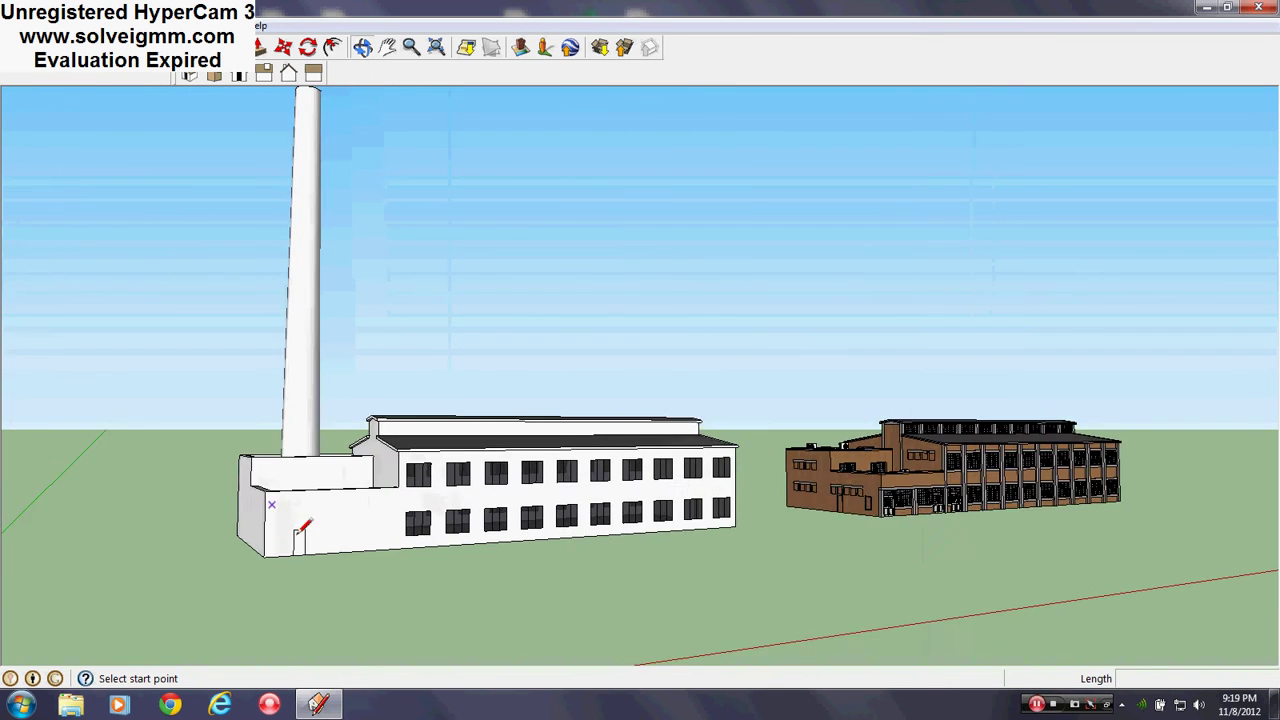
pyautogui.scroll(-2, 302, 492)
pyautogui.scroll(1, 309, 477)
pyautogui.moveTo(309, 477); pyautogui.dragTo(512, 586, button='middle')
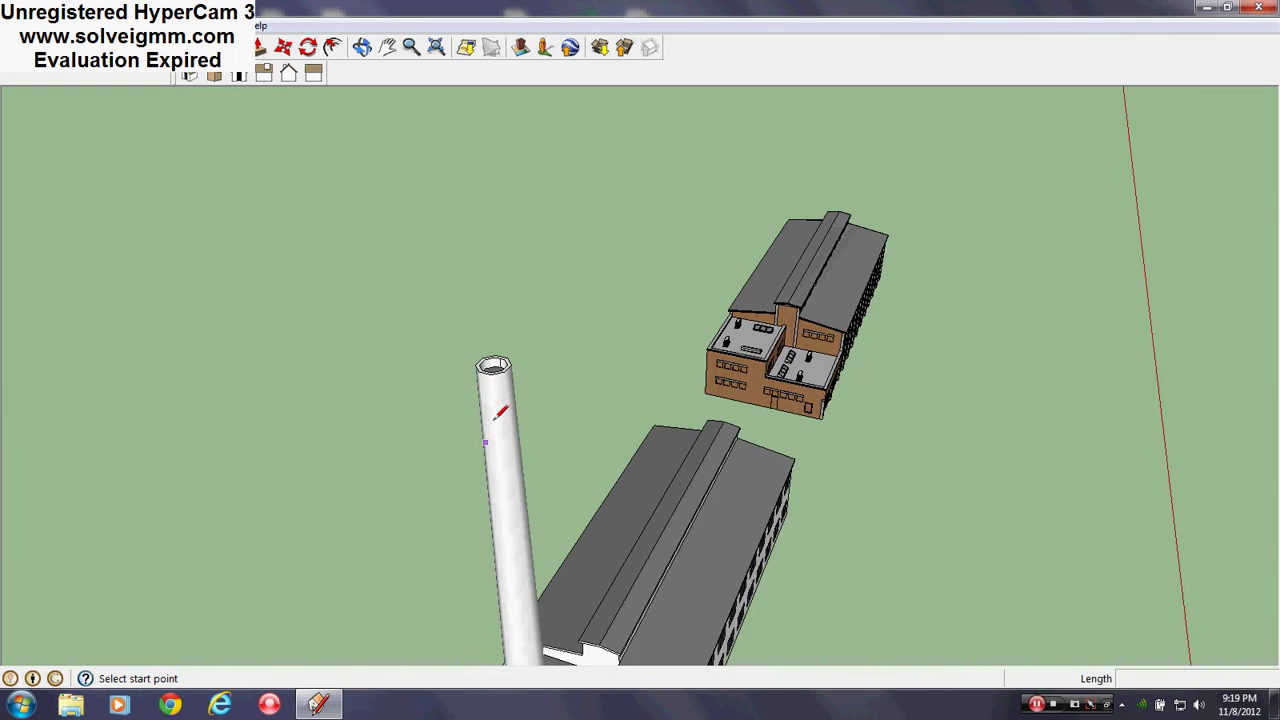
# - Inspect the hollow top of the white factory's smokestack from above
pyautogui.scroll(3, 490, 385)
pyautogui.scroll(3, 506, 345)
pyautogui.scroll(2, 509, 344)
pyautogui.moveTo(509, 345); pyautogui.dragTo(502, 502, button='middle')
pyautogui.scroll(-6, 502, 500)
# - Frame the white factory and the detailed brick factory side by side in a low perspective view
pyautogui.moveTo(724, 572); pyautogui.dragTo(241, 383, button='middle')
pyautogui.scroll(-4, 540, 534)
pyautogui.scroll(-1, 241, 383)
pyautogui.scroll(3, 835, 441)
pyautogui.moveTo(720, 416); pyautogui.dragTo(650, 388, button='middle')
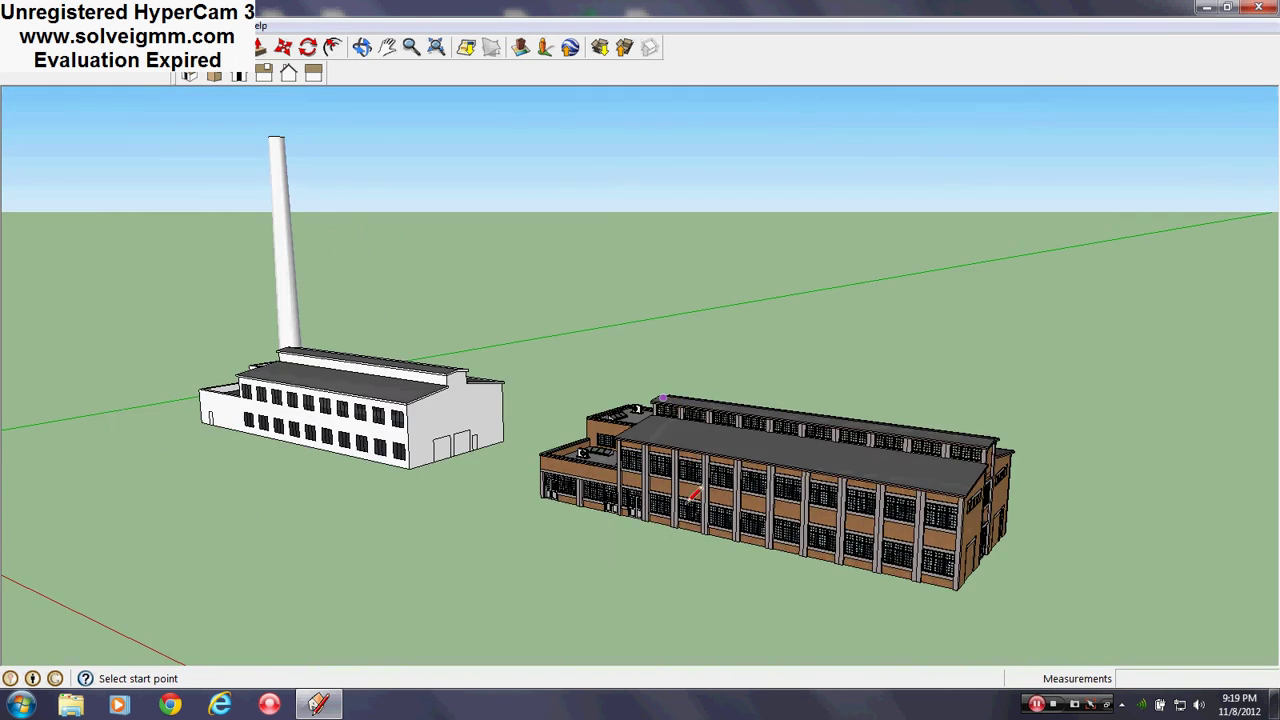
pyautogui.scroll(-2, 689, 503)
pyautogui.scroll(2, 700, 474)
pyautogui.moveTo(700, 474); pyautogui.dragTo(695, 432, button='middle')
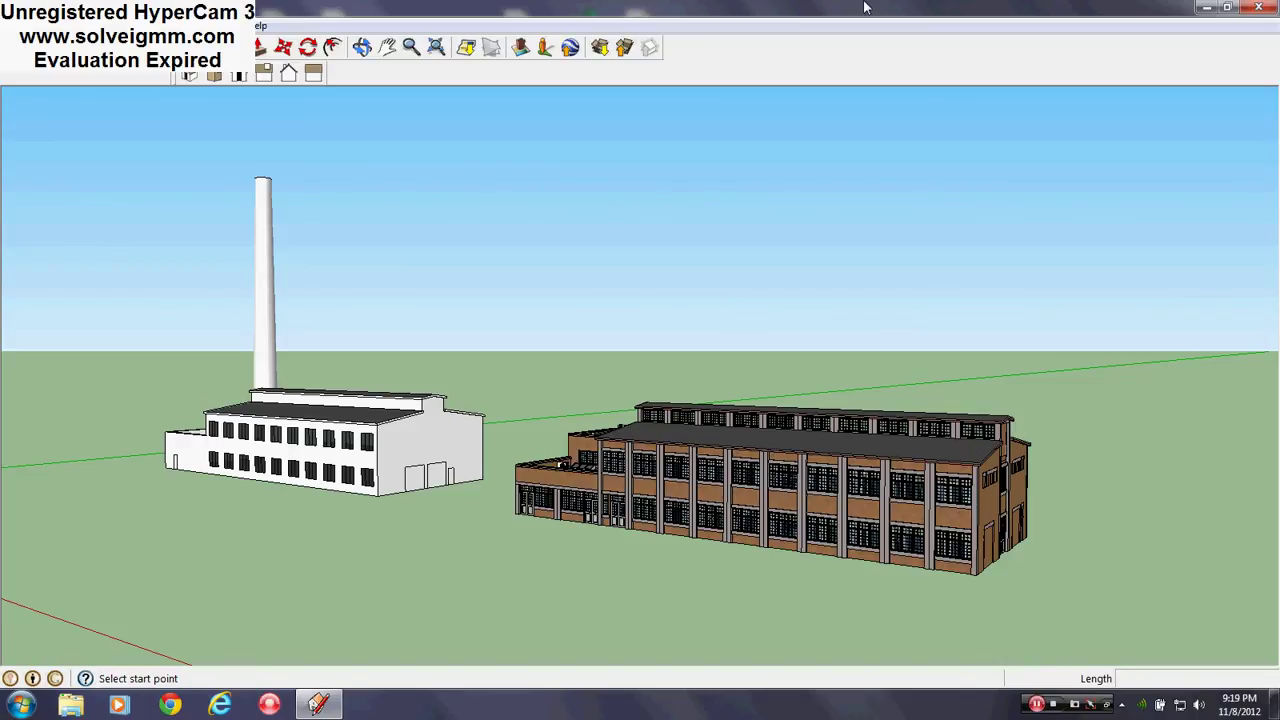
pyautogui.moveTo(857, 449); pyautogui.dragTo(757, 412, button='middle')
pyautogui.scroll(1, 882, 450)
pyautogui.moveTo(886, 449); pyautogui.dragTo(875, 456, button='middle')
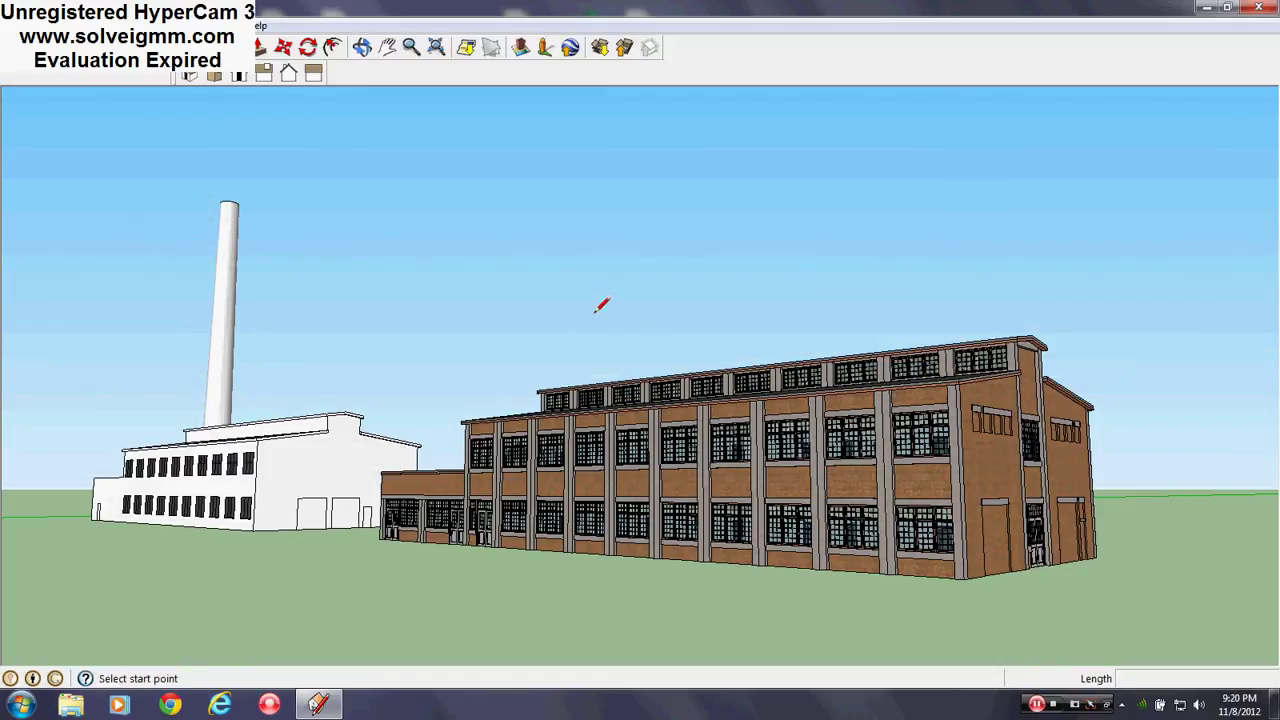